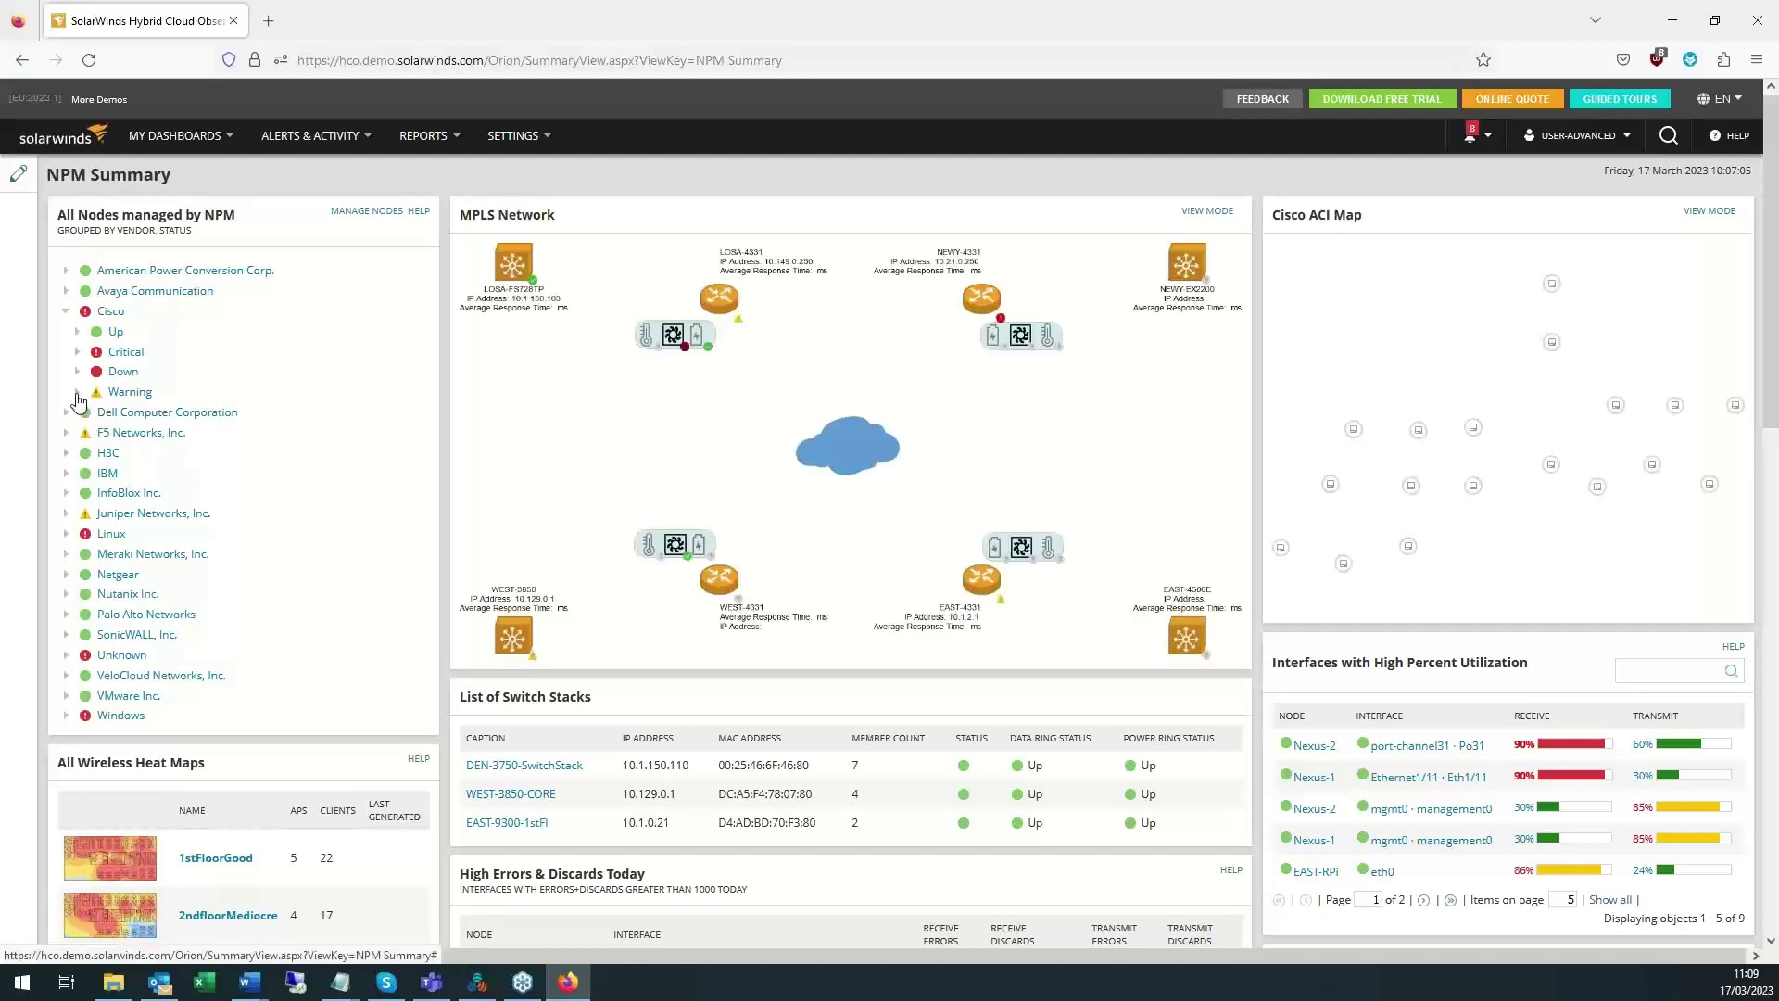
Expand the Cisco nodes in Warning status and open the details of DEN-2960-1A.
click(79, 392)
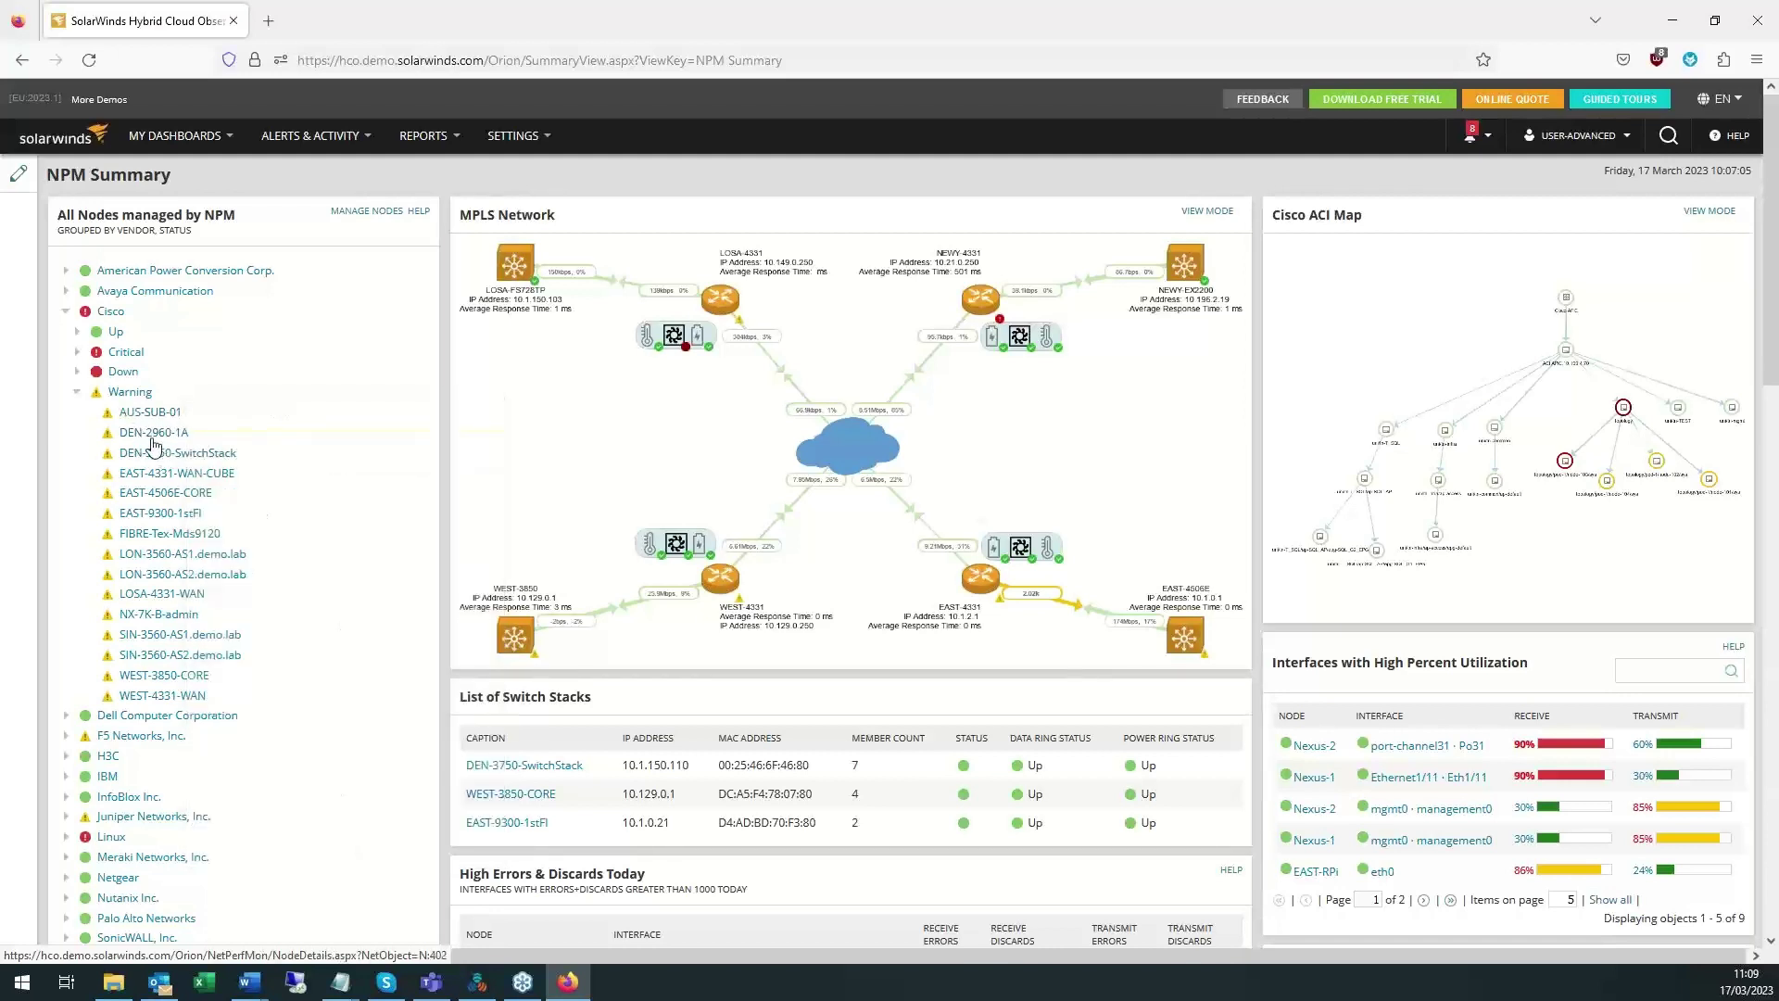
click(142, 439)
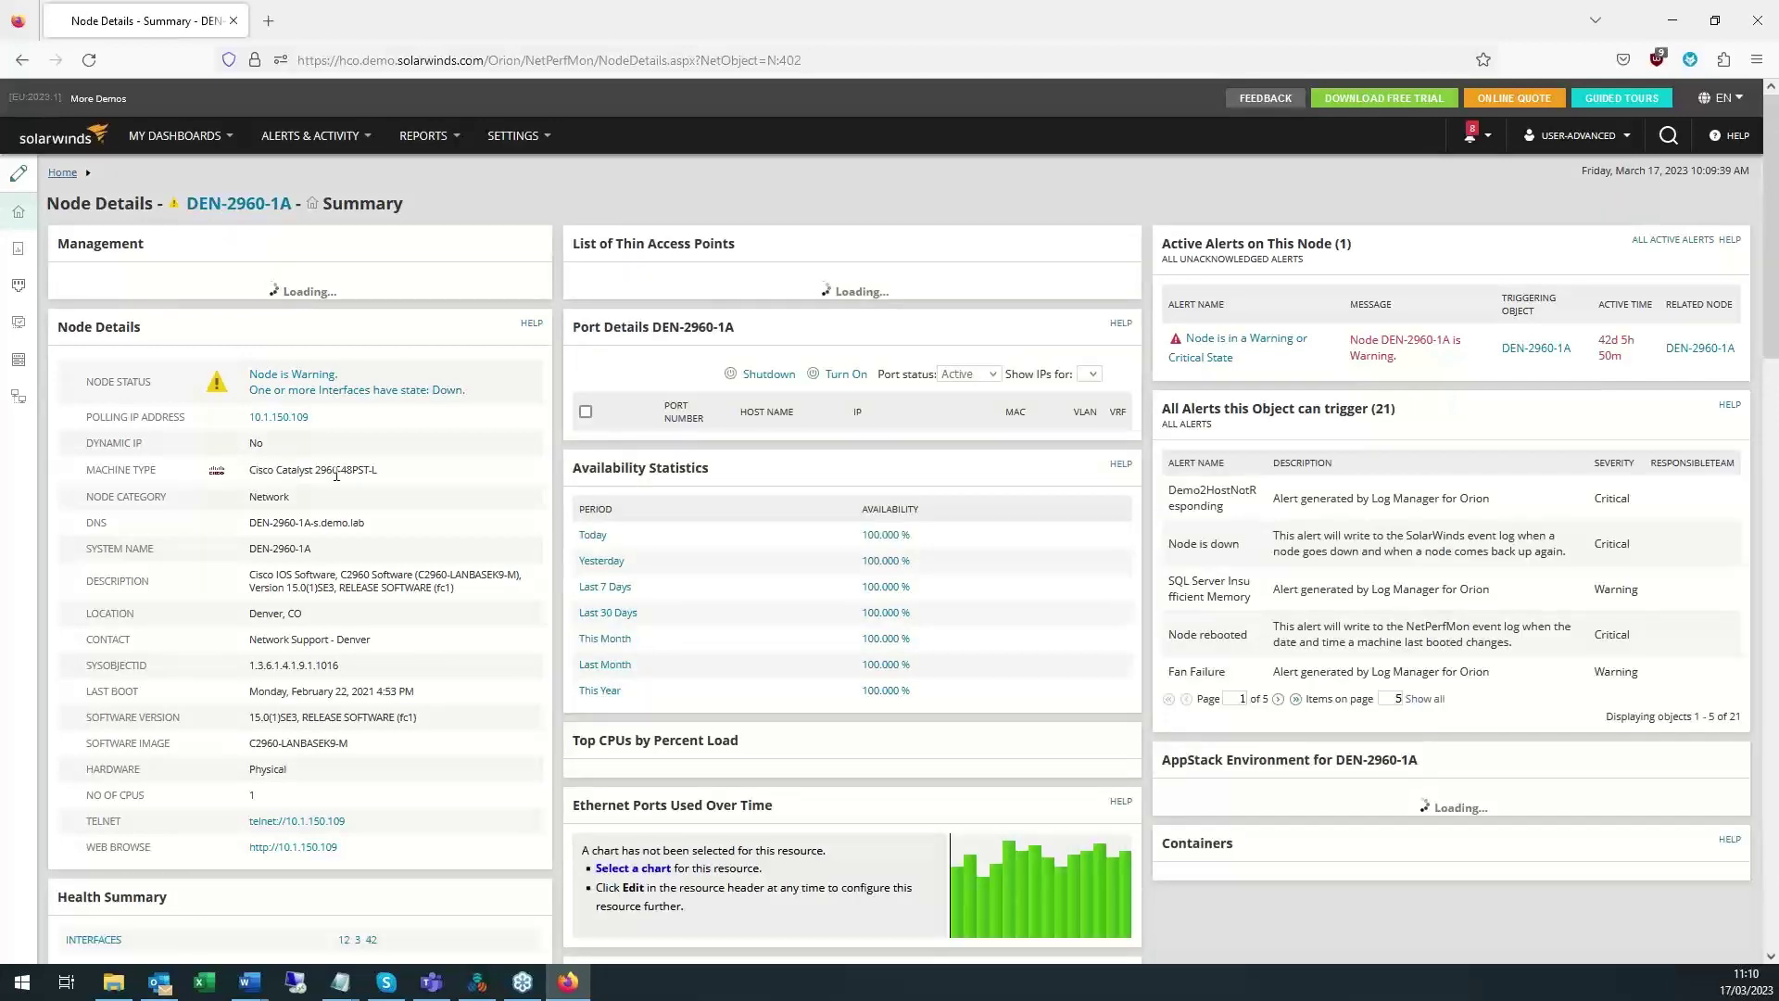
scroll(241, 528, down, 1)
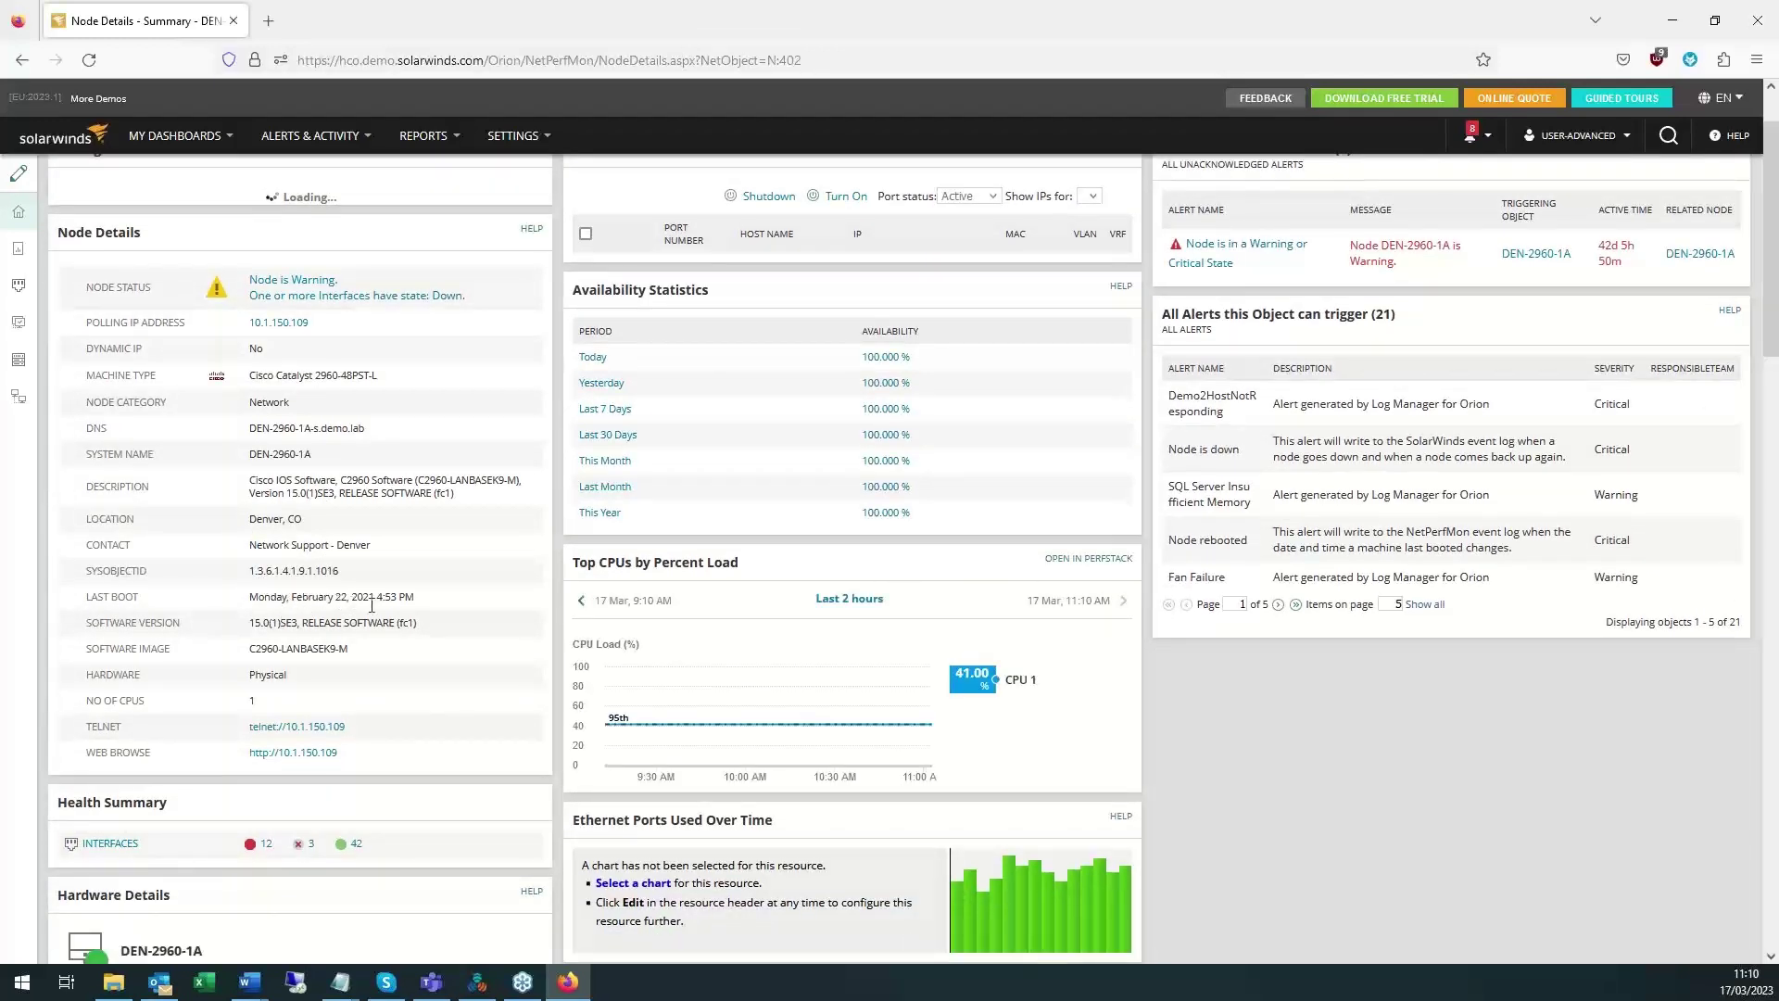
scroll(375, 623, up, 1)
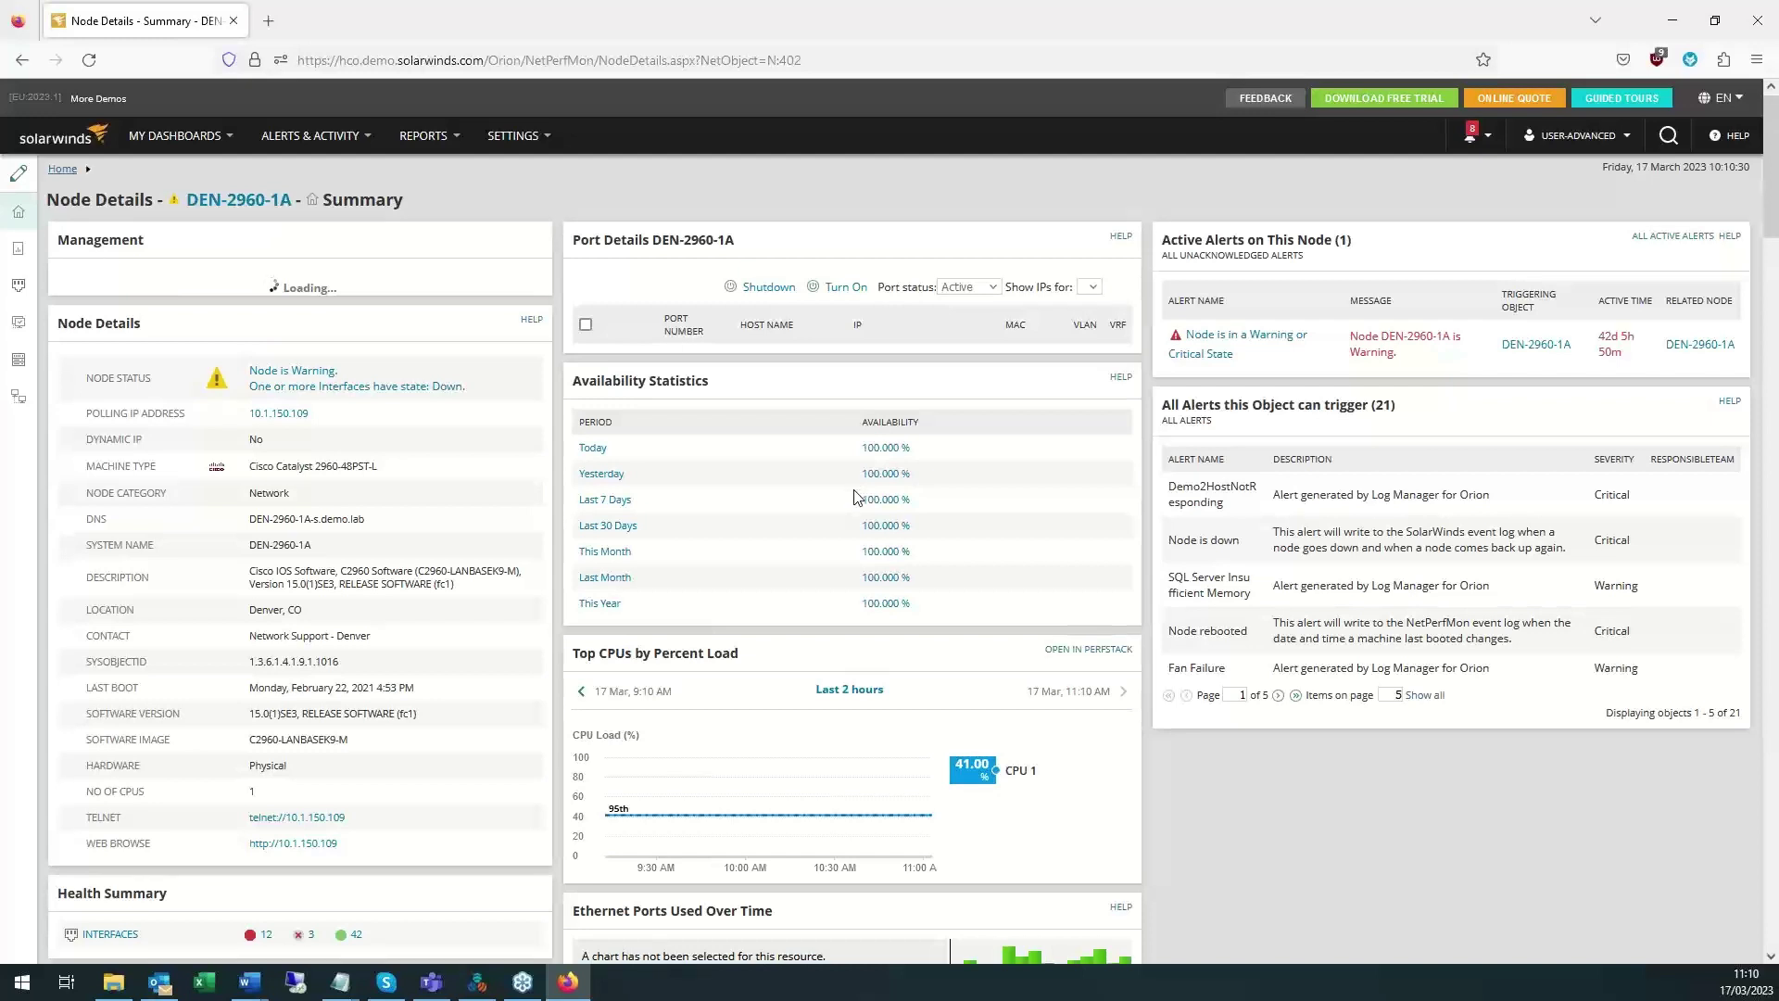
Inspect the Hardware Details and the Fan and Power Supply sensors under Current Hardware Health, and collapse both sensor groups.
scroll(854, 497, down, 5)
scroll(854, 489, down, 2)
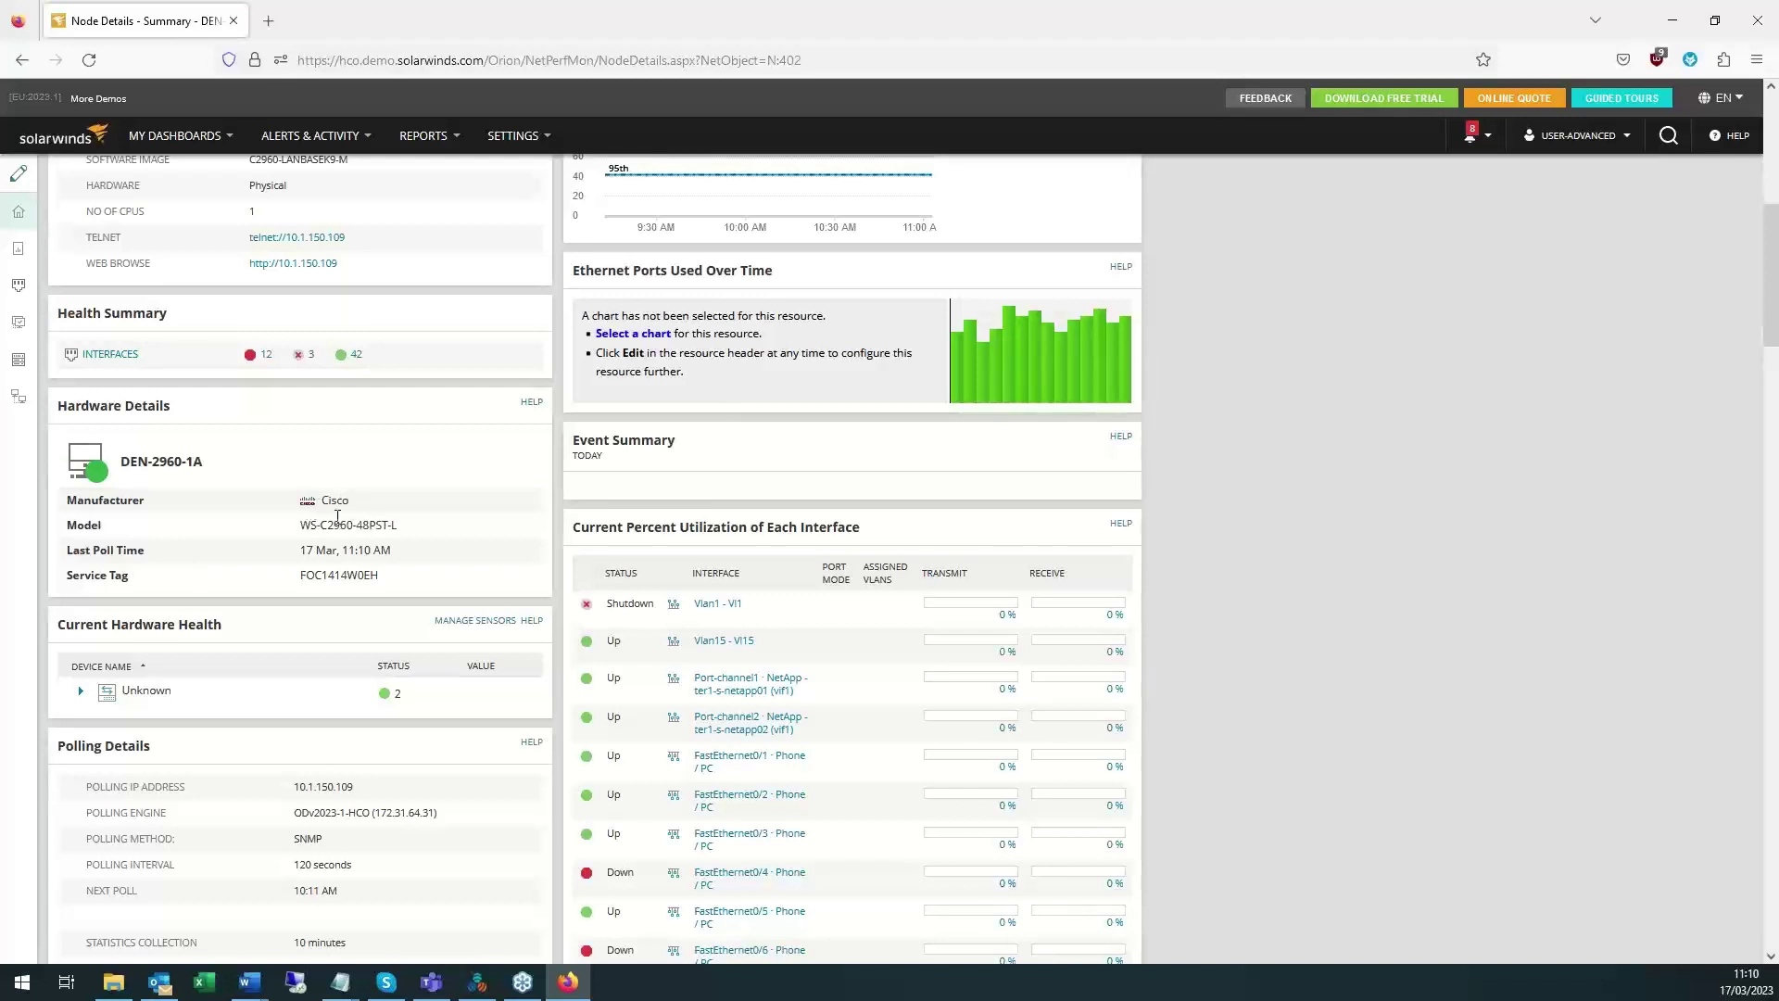
drag(300, 525, 386, 580)
click(414, 591)
click(81, 692)
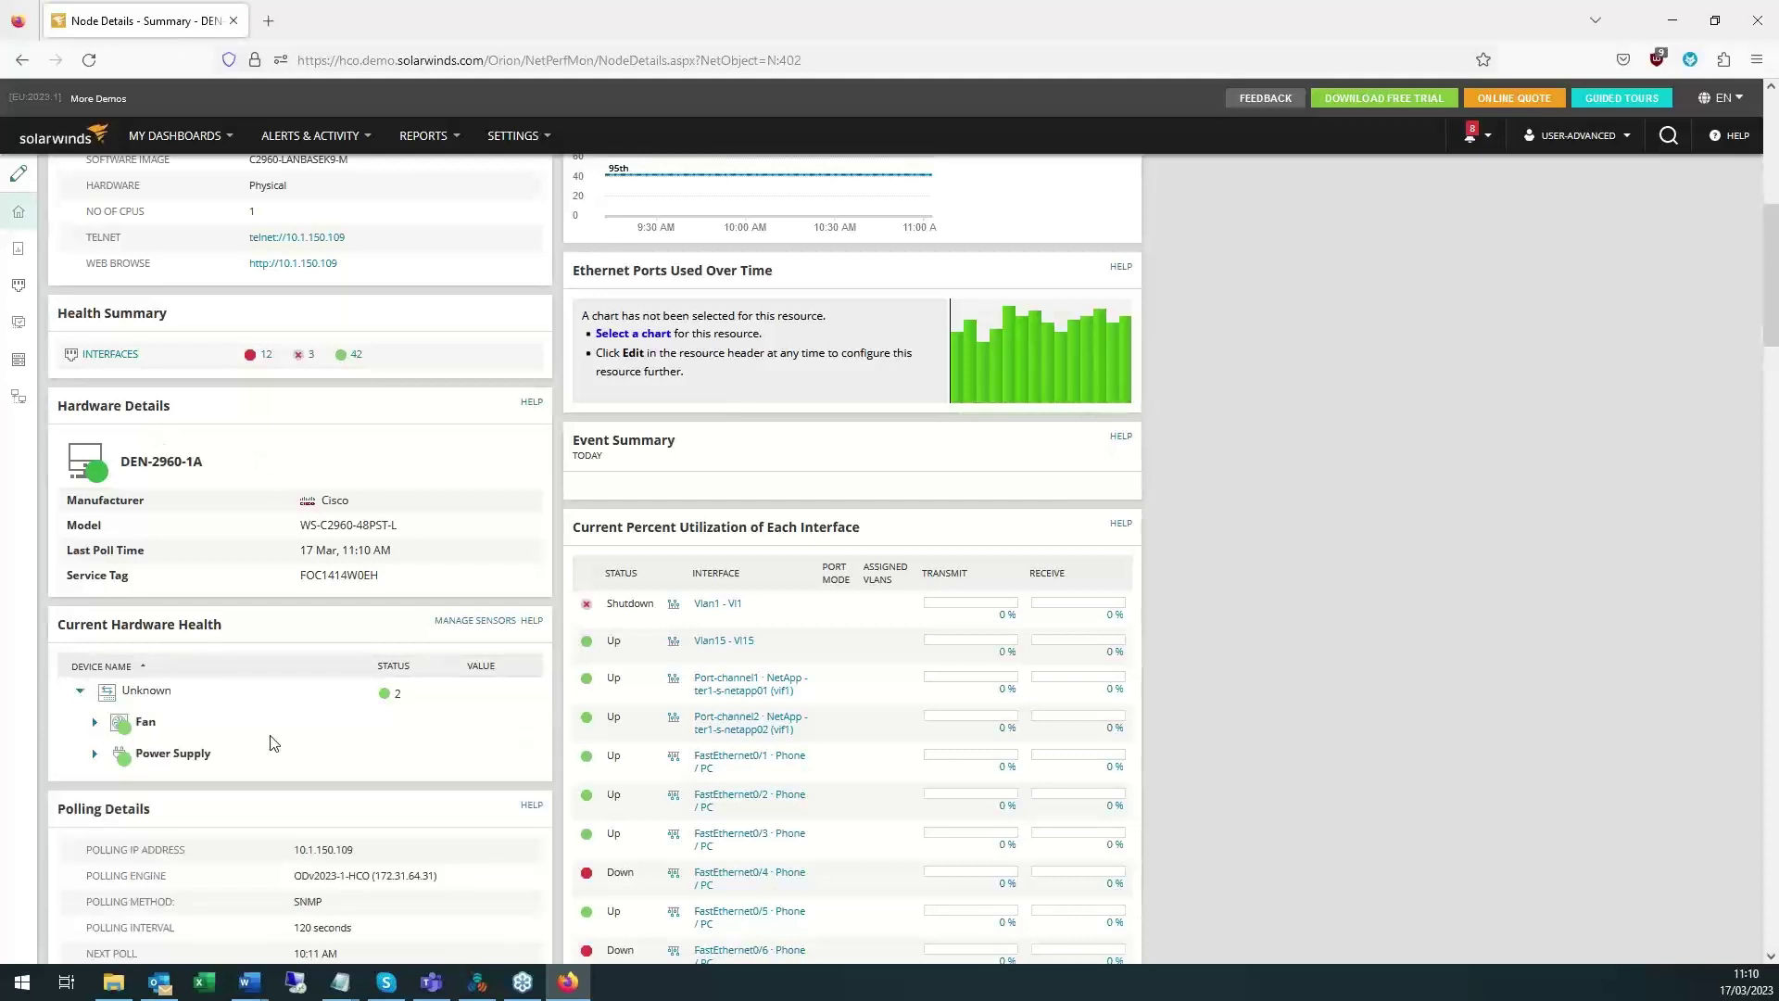
click(94, 724)
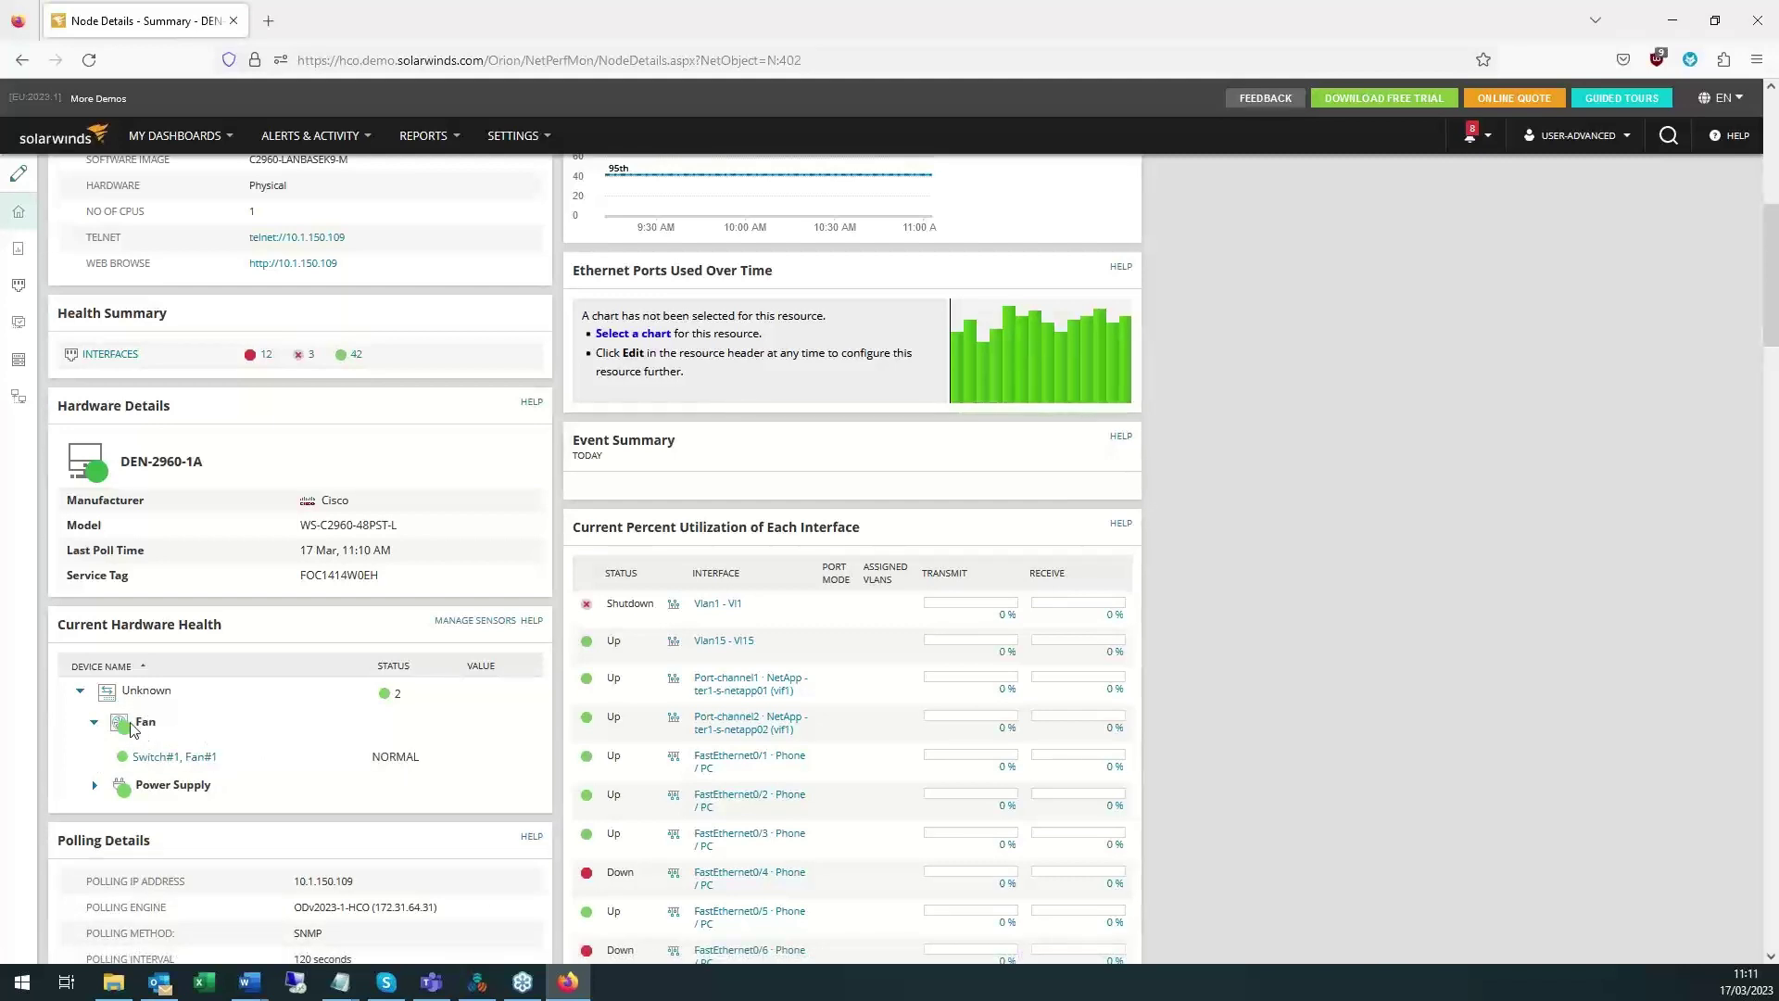
click(94, 785)
scroll(251, 808, down, 1)
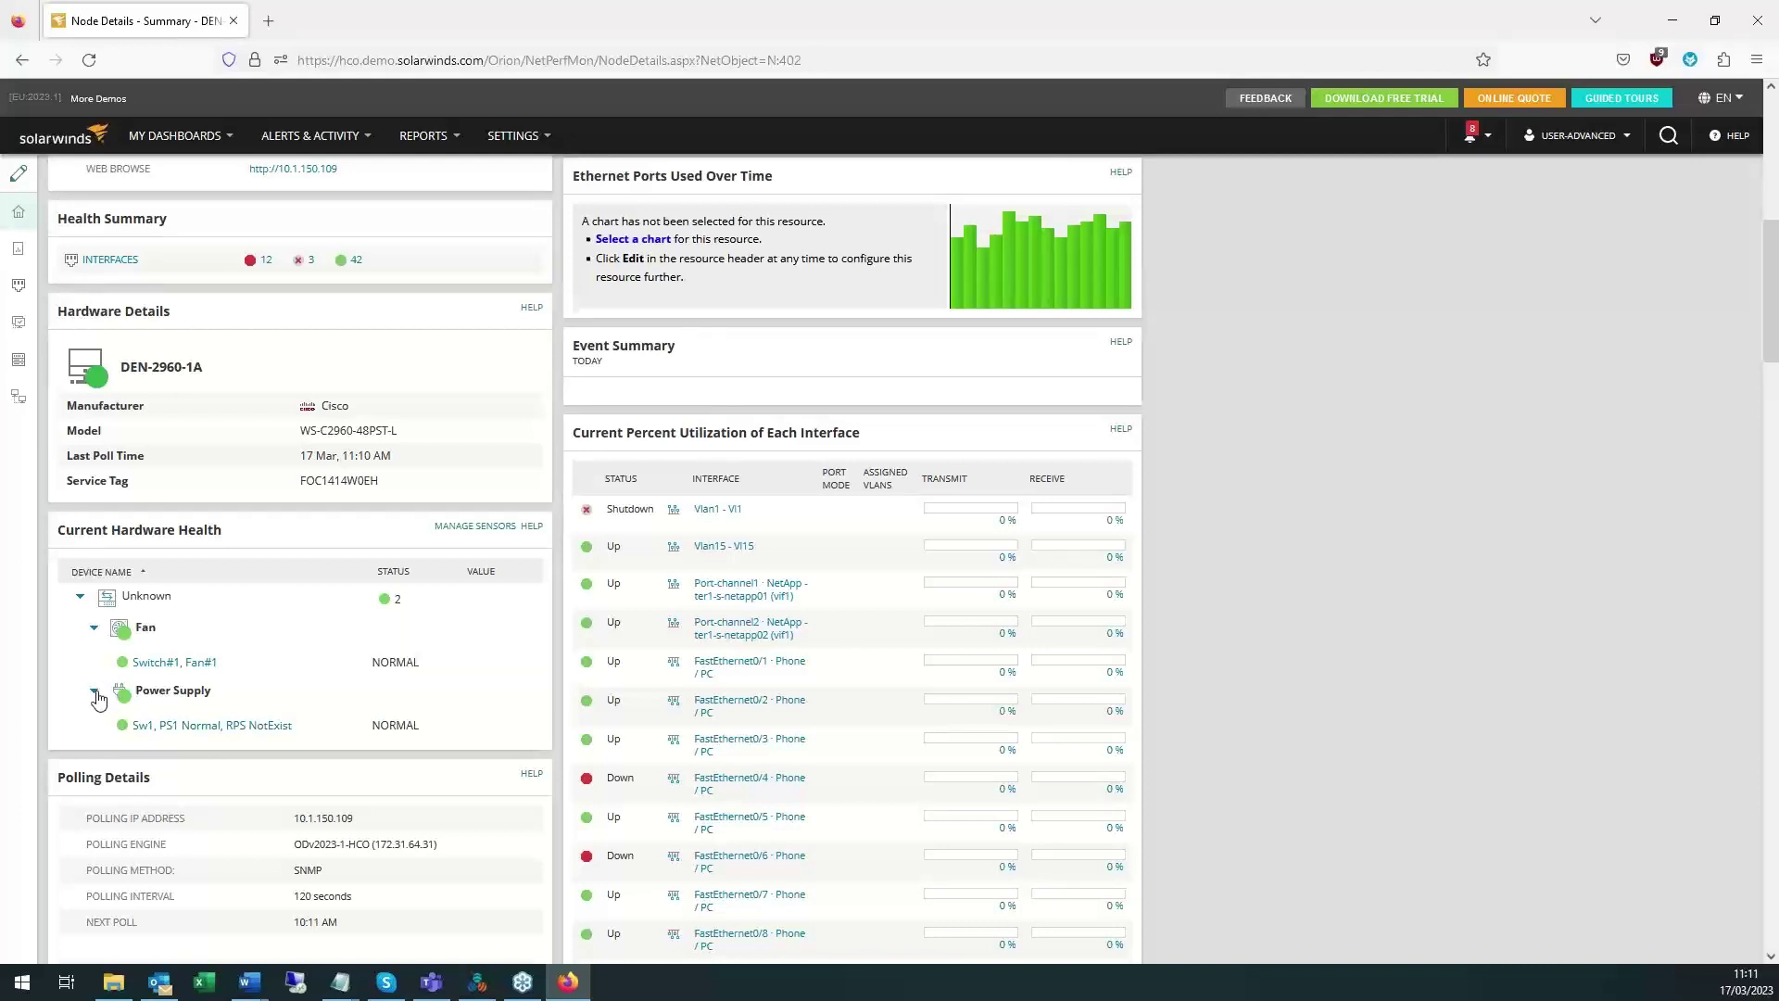
click(93, 627)
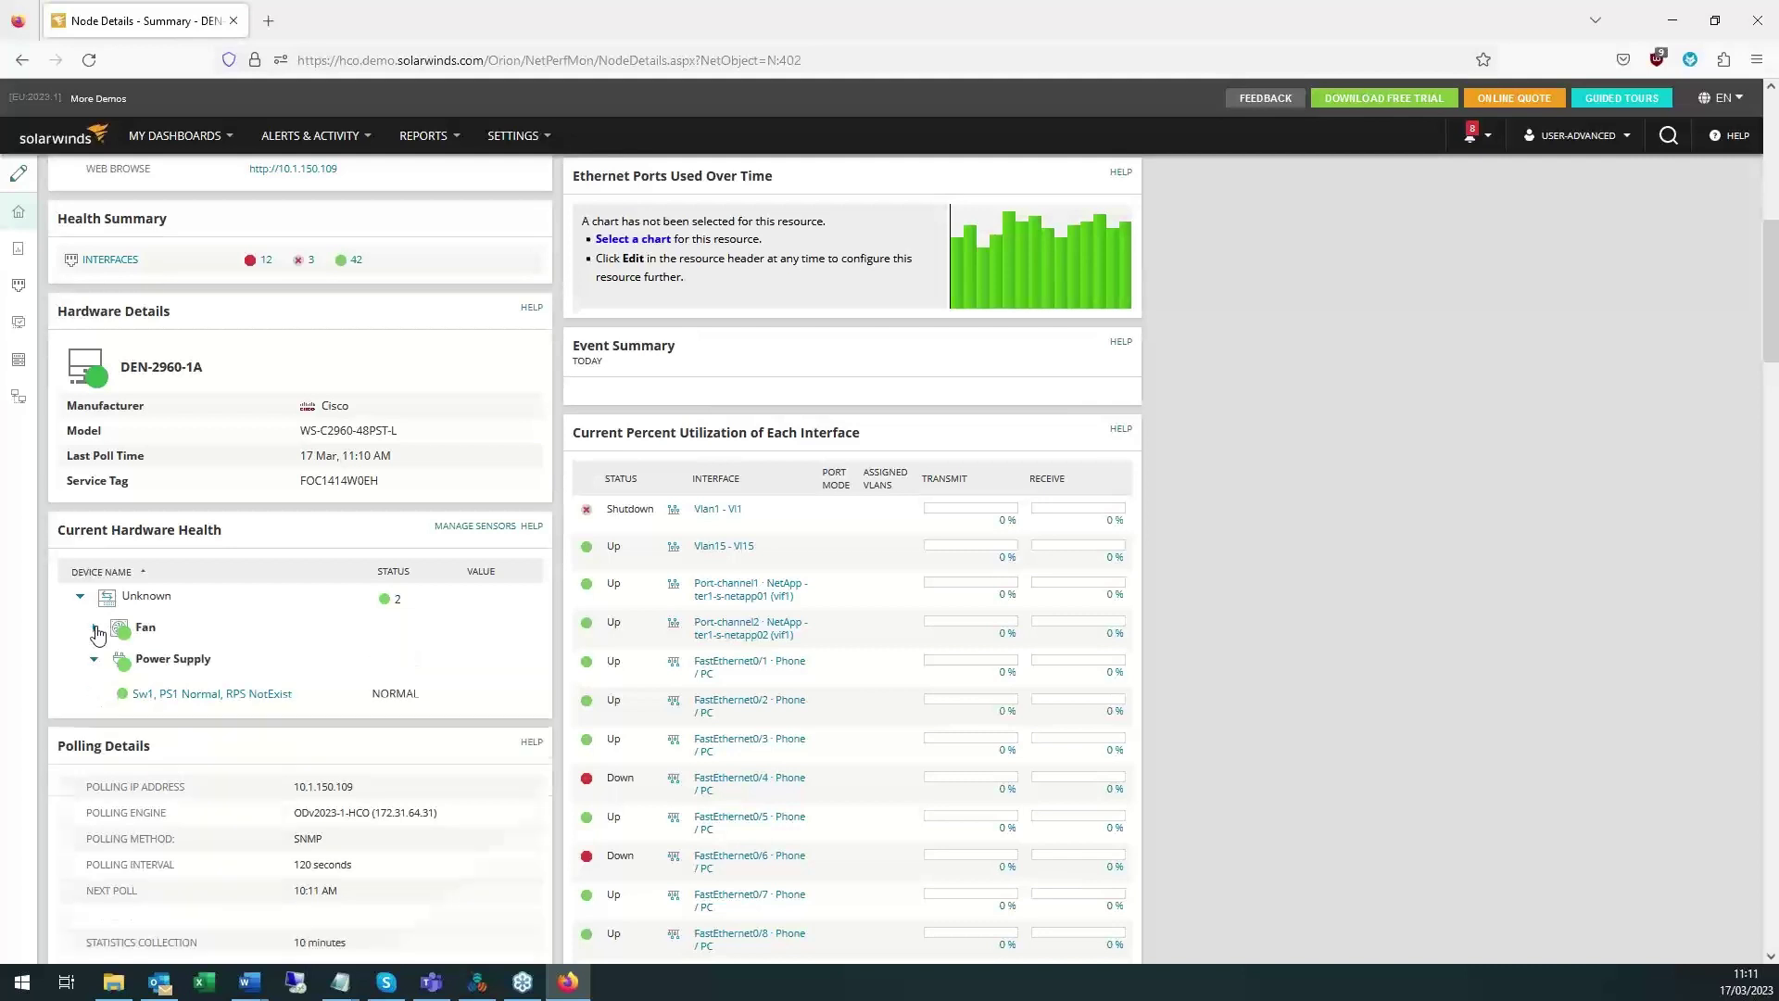
click(94, 659)
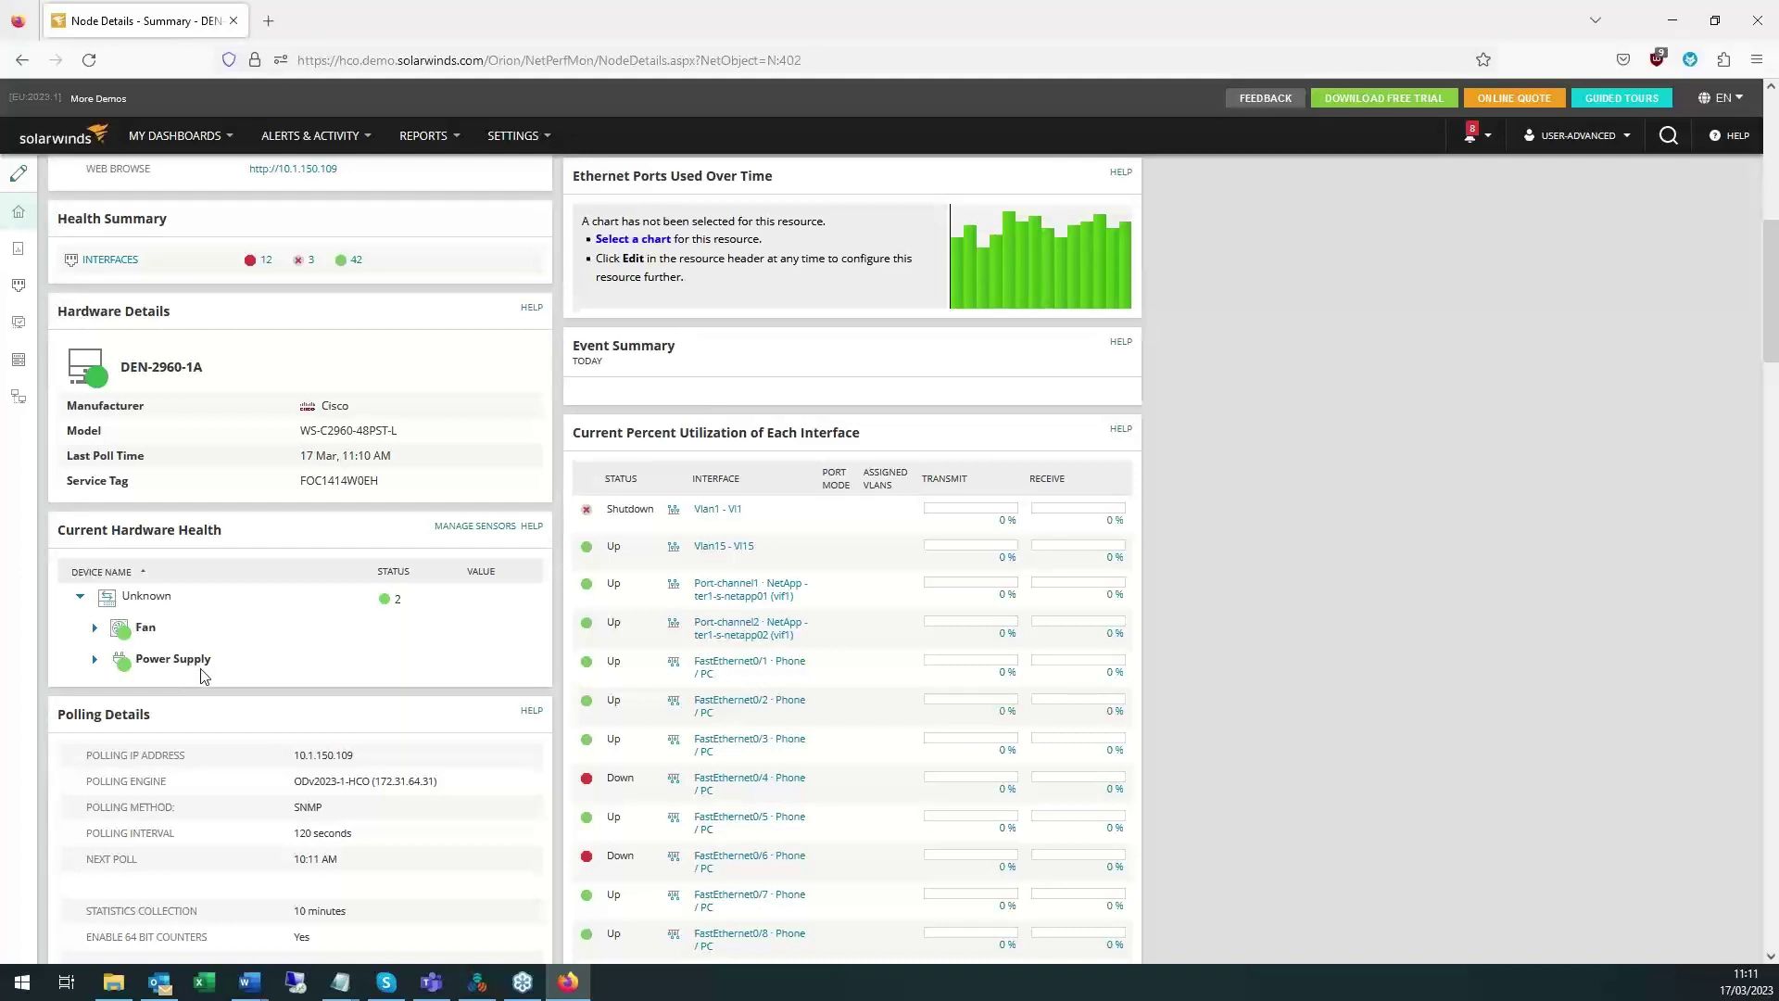
Look over the node's summary page and open its Vital Stats view.
scroll(204, 677, up, 6)
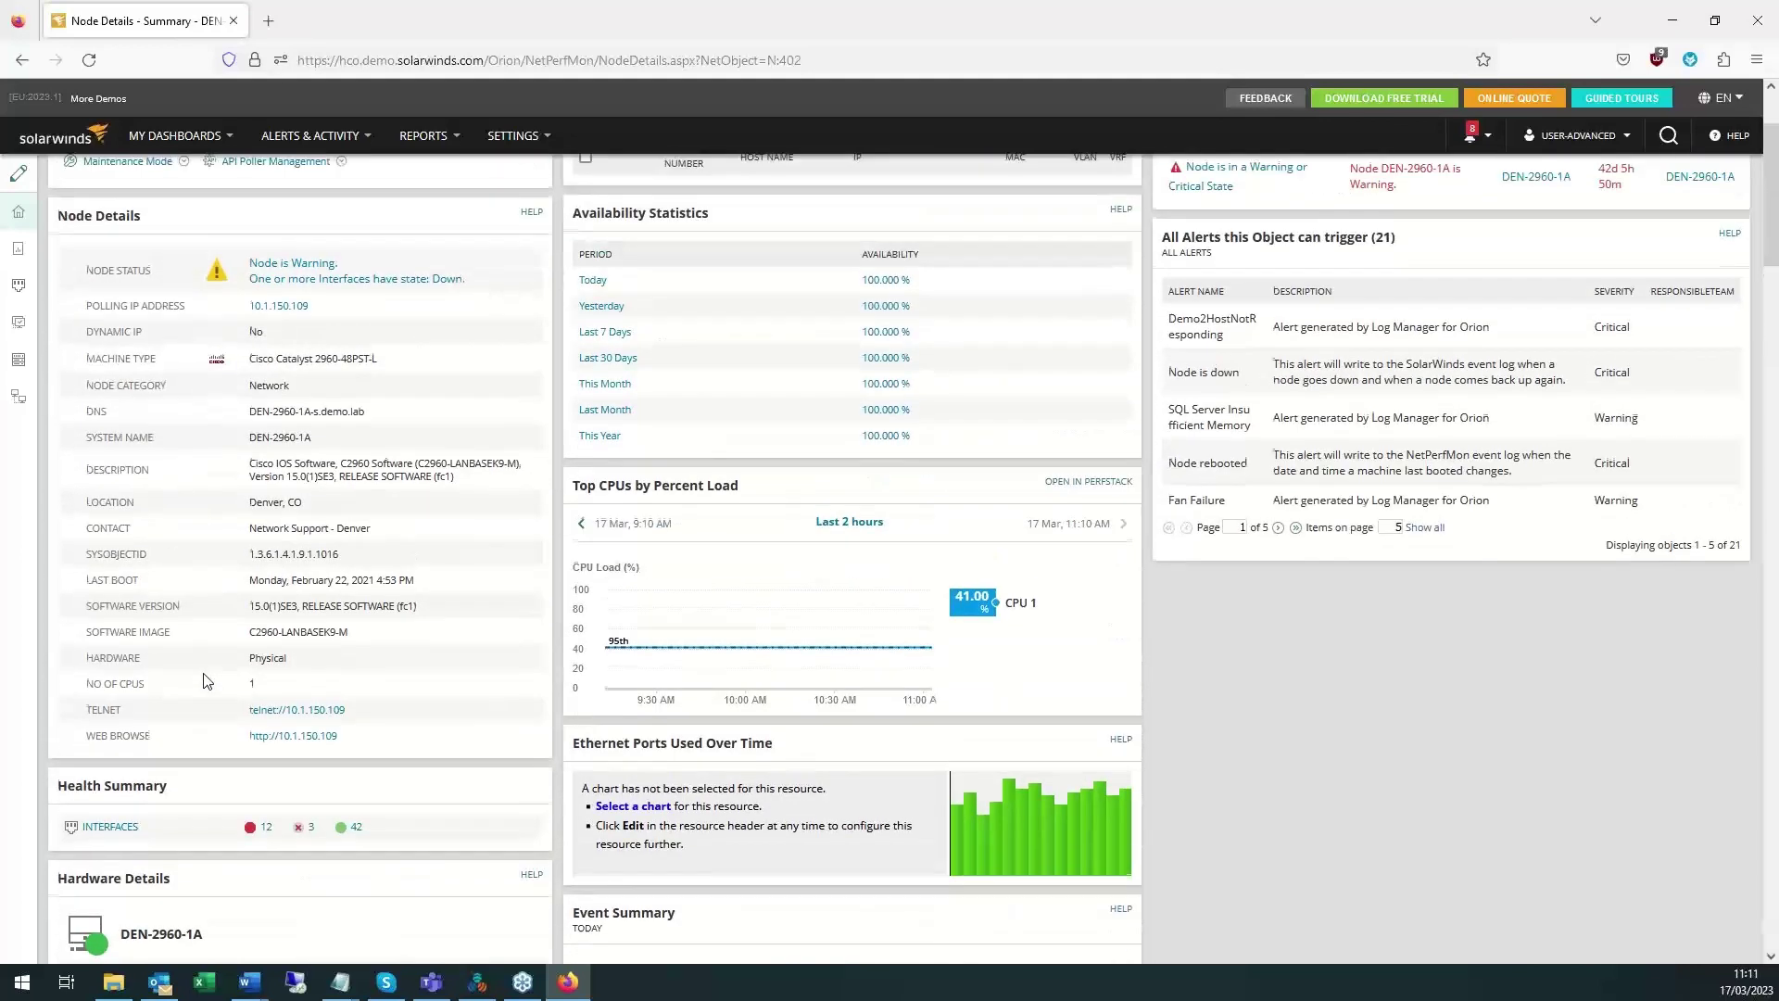
scroll(206, 681, up, 2)
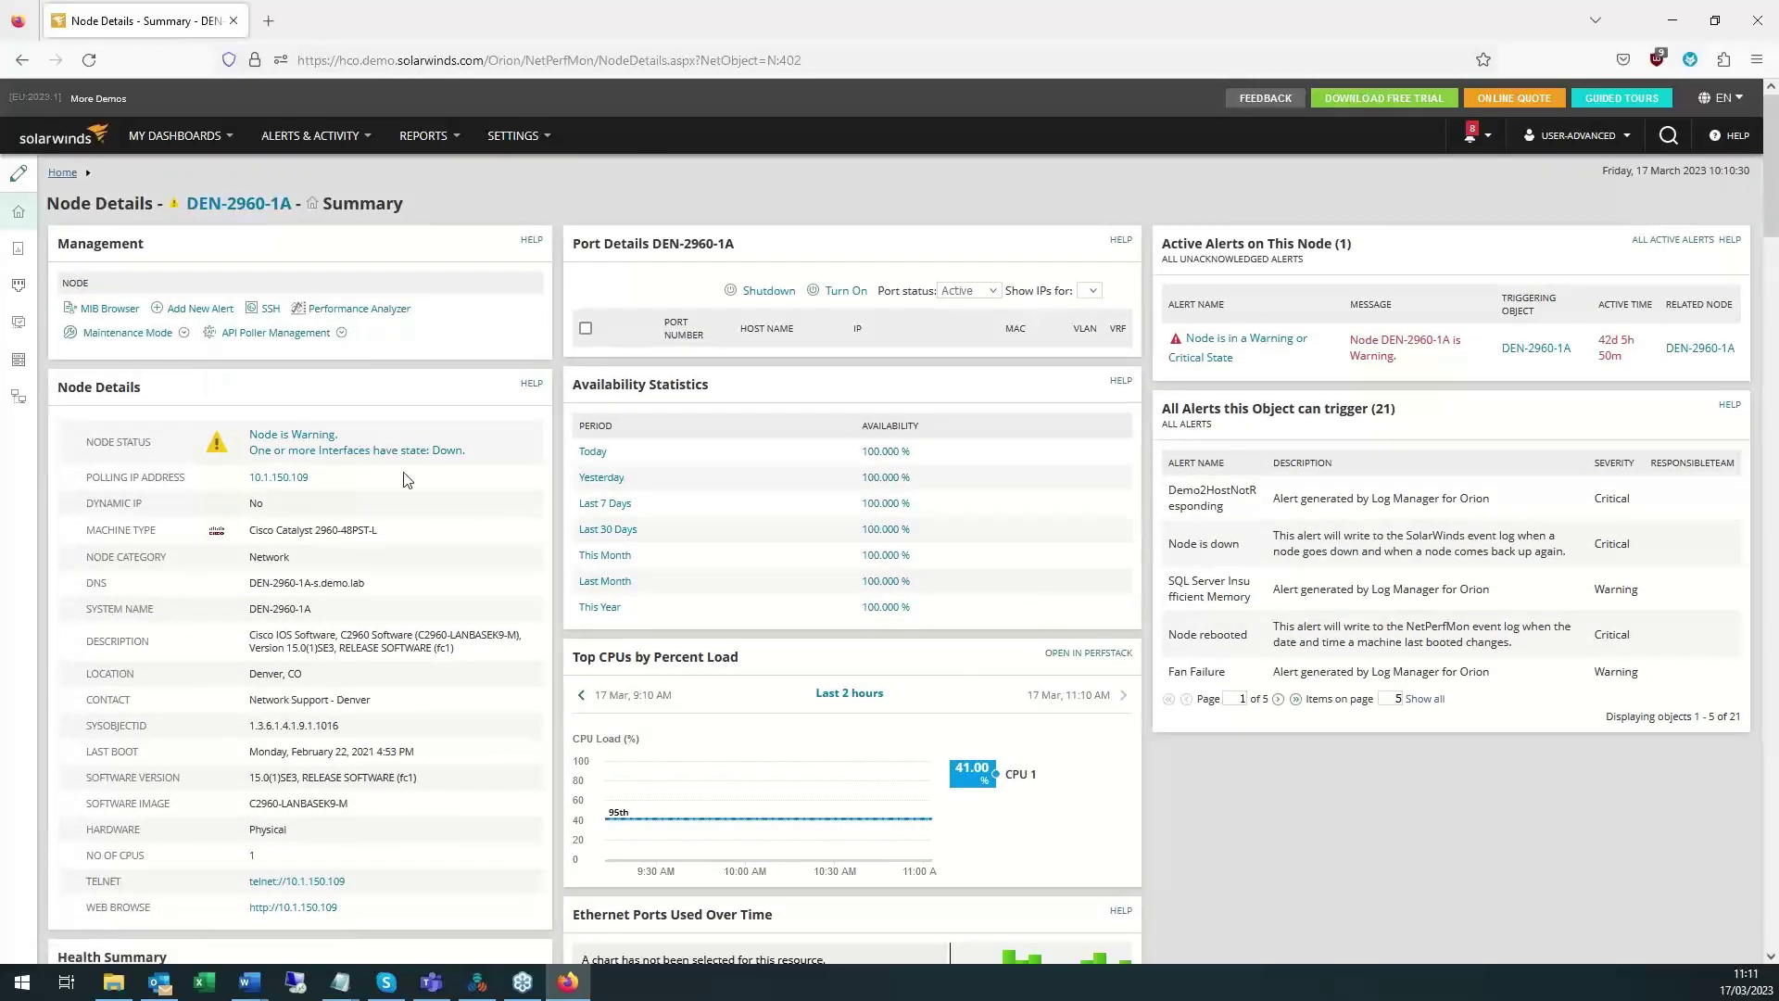
scroll(403, 482, down, 2)
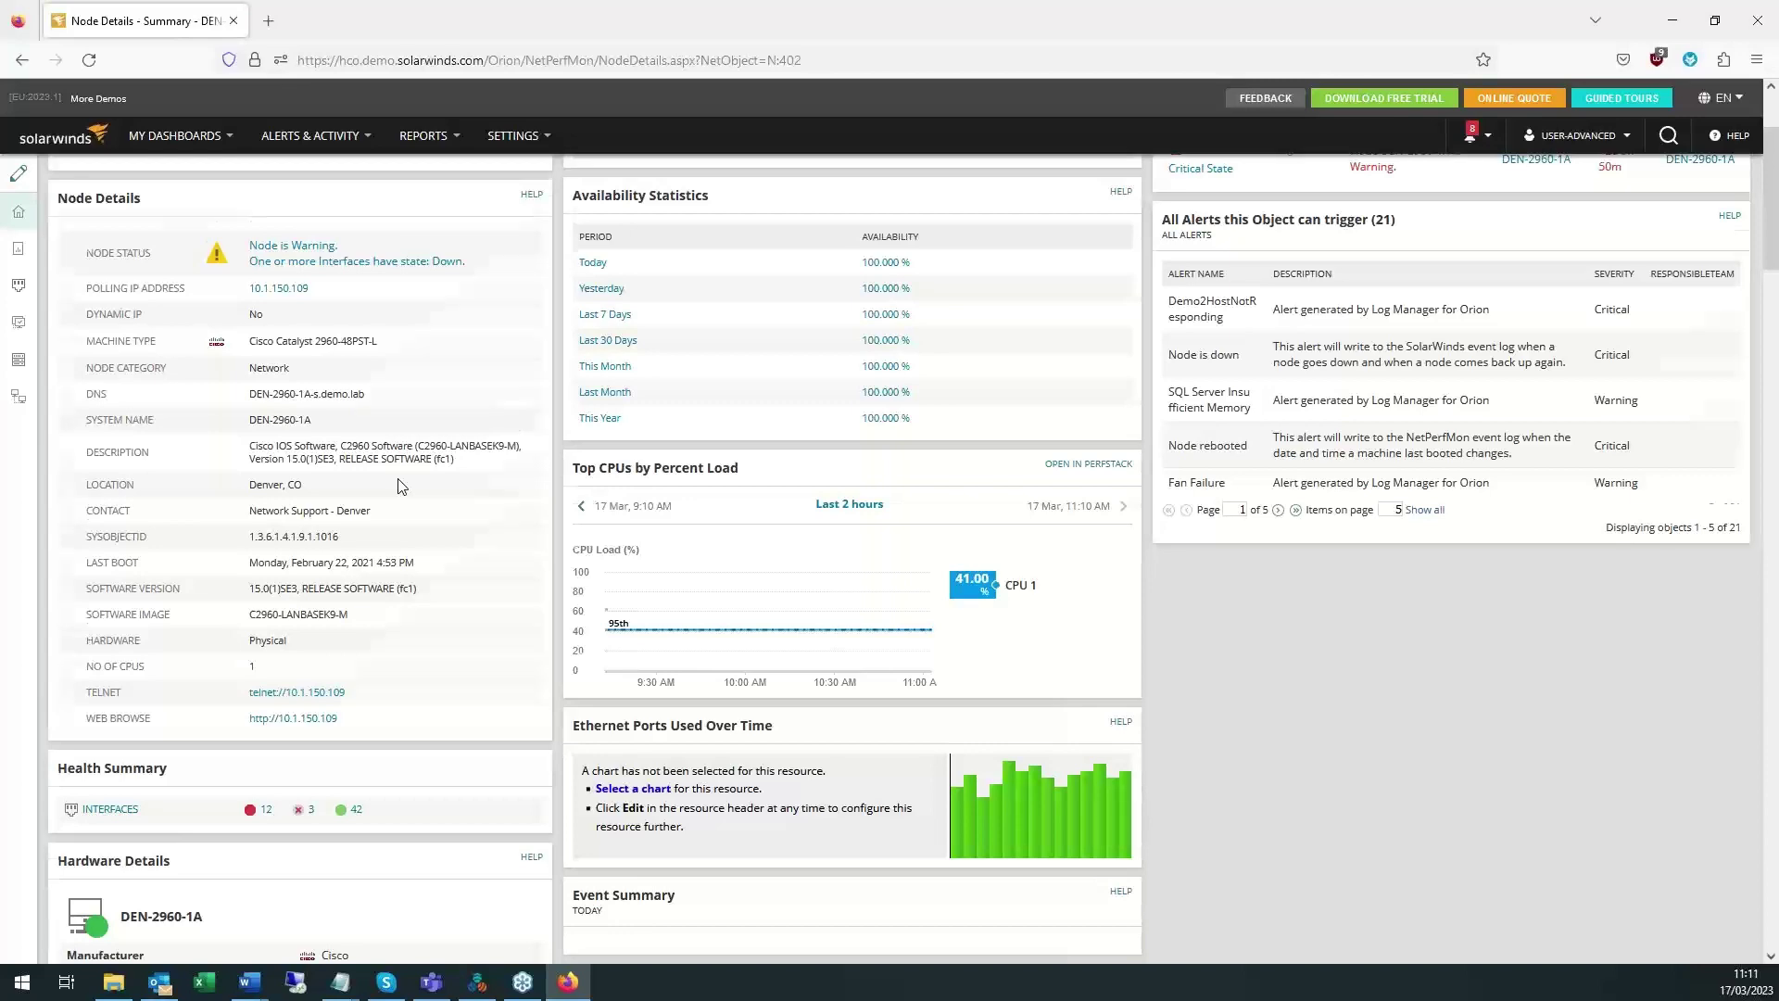
scroll(402, 485, down, 4)
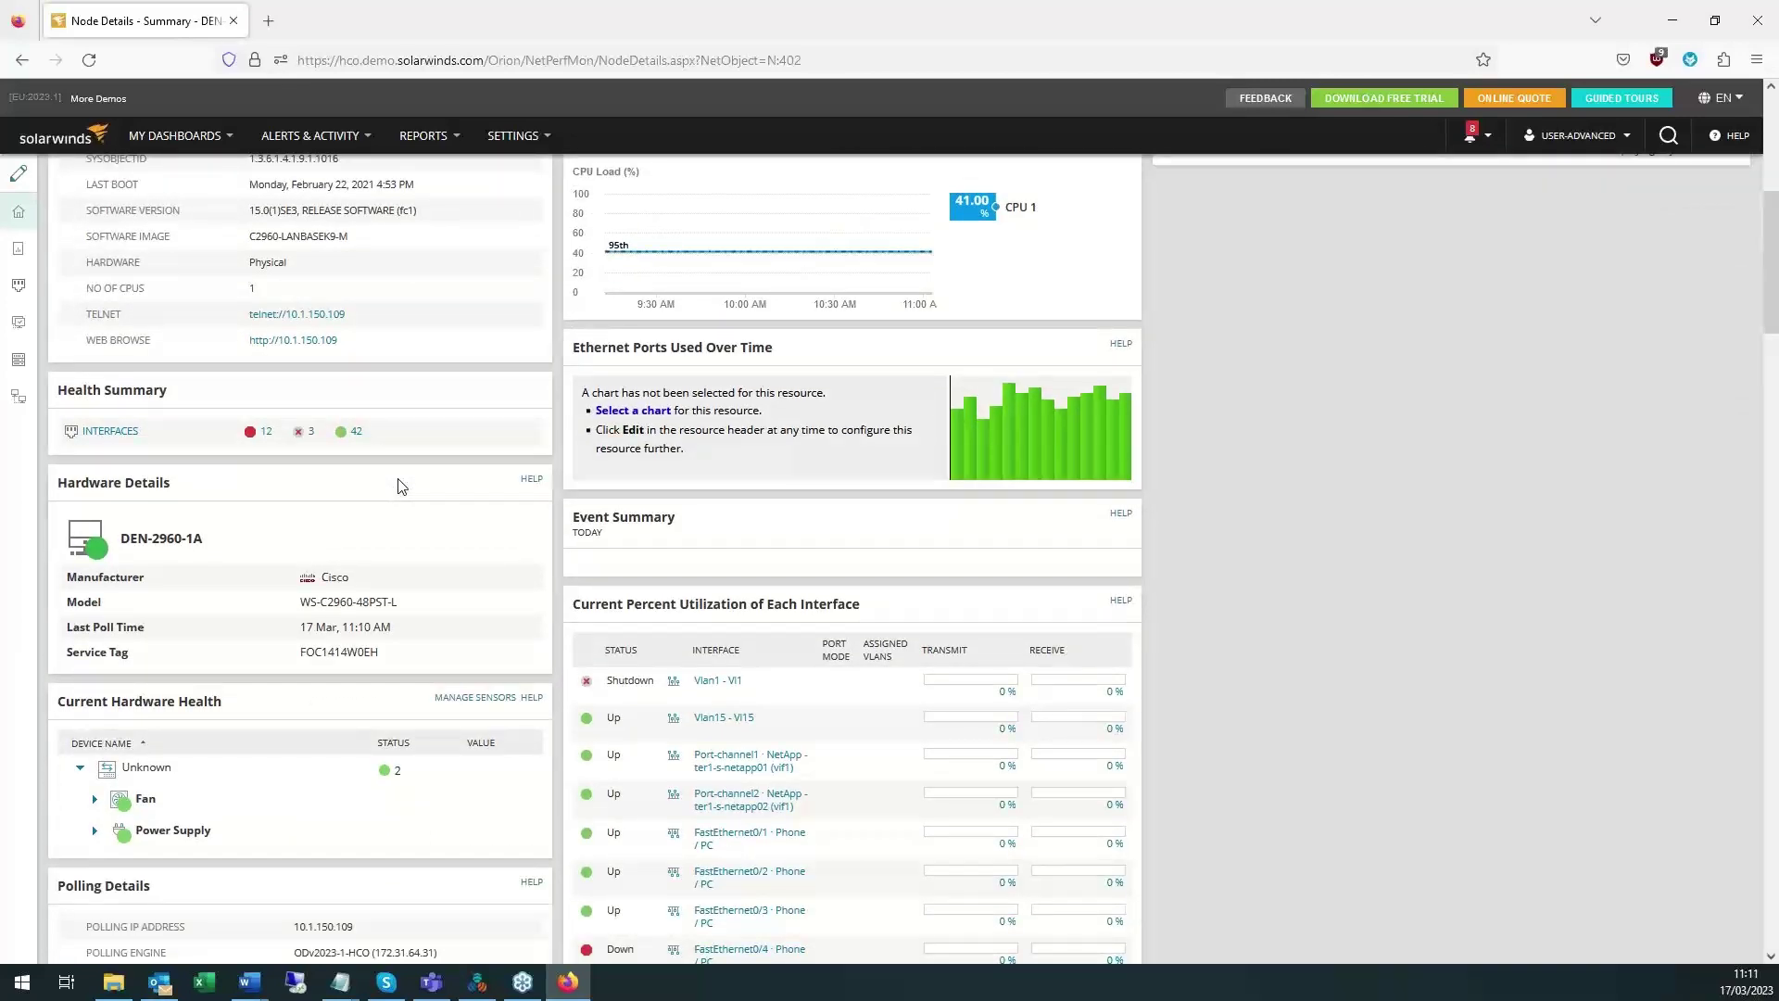
scroll(401, 486, down, 1)
scroll(401, 486, up, 7)
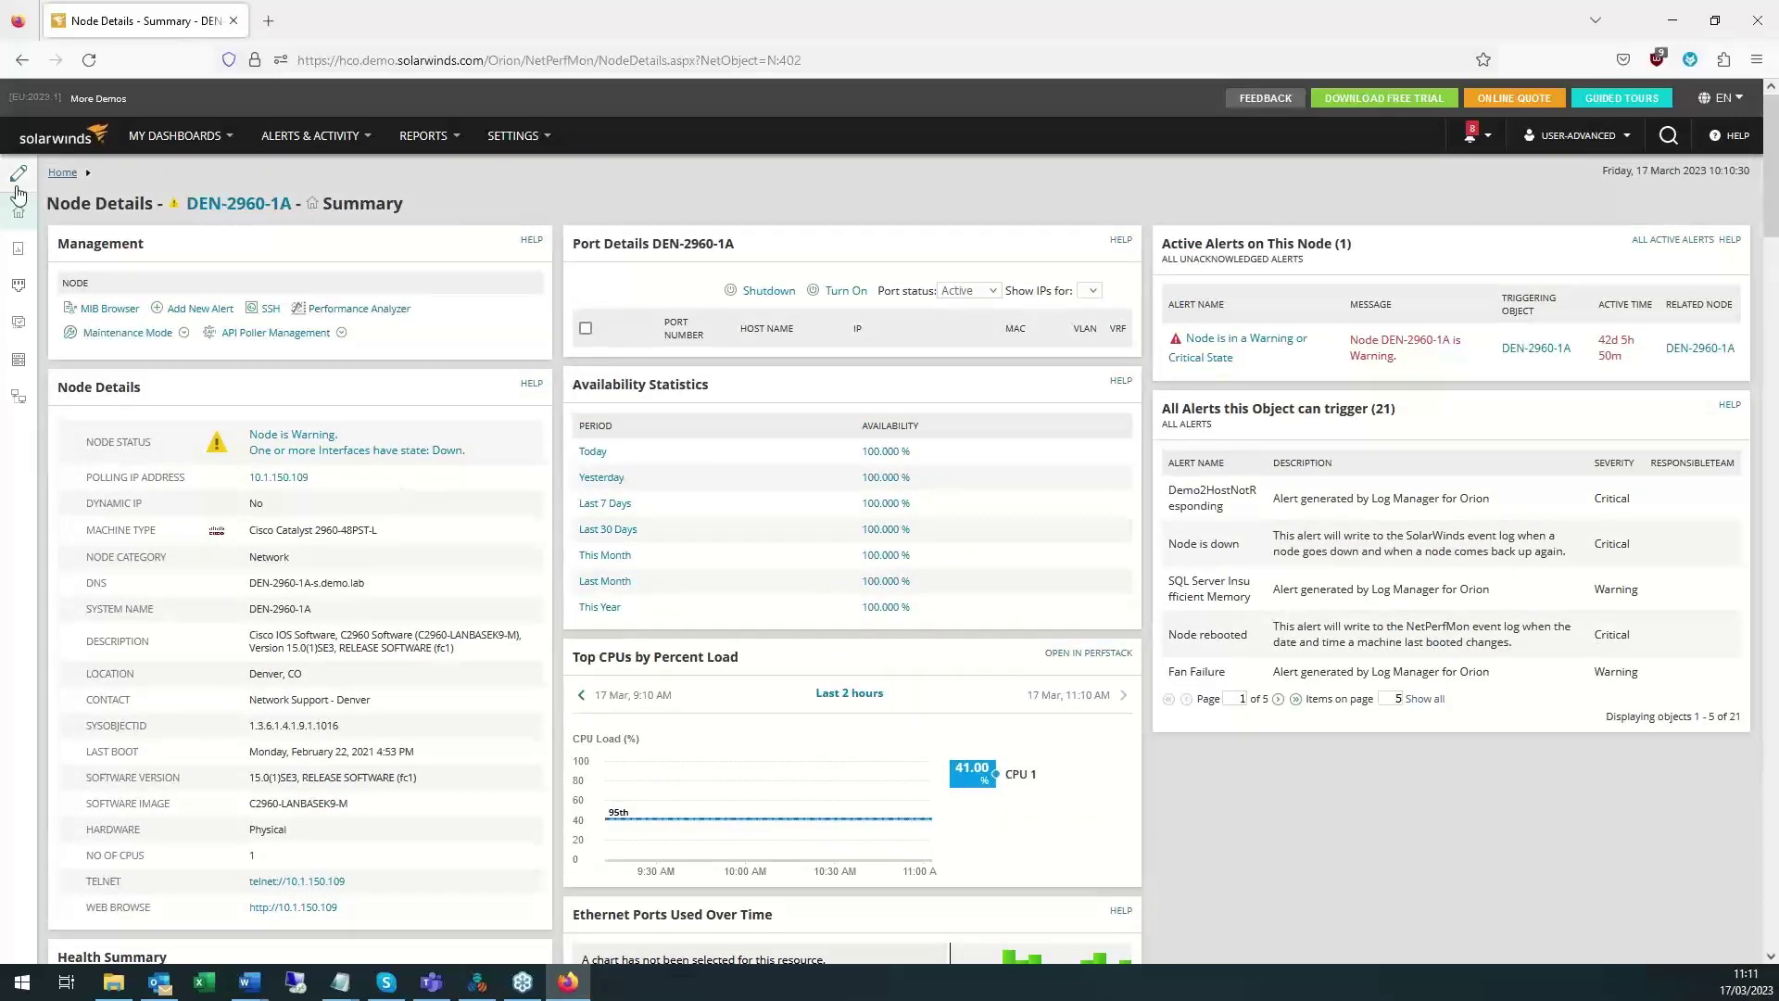
mouse_move(9, 223)
drag(183, 222, 296, 222)
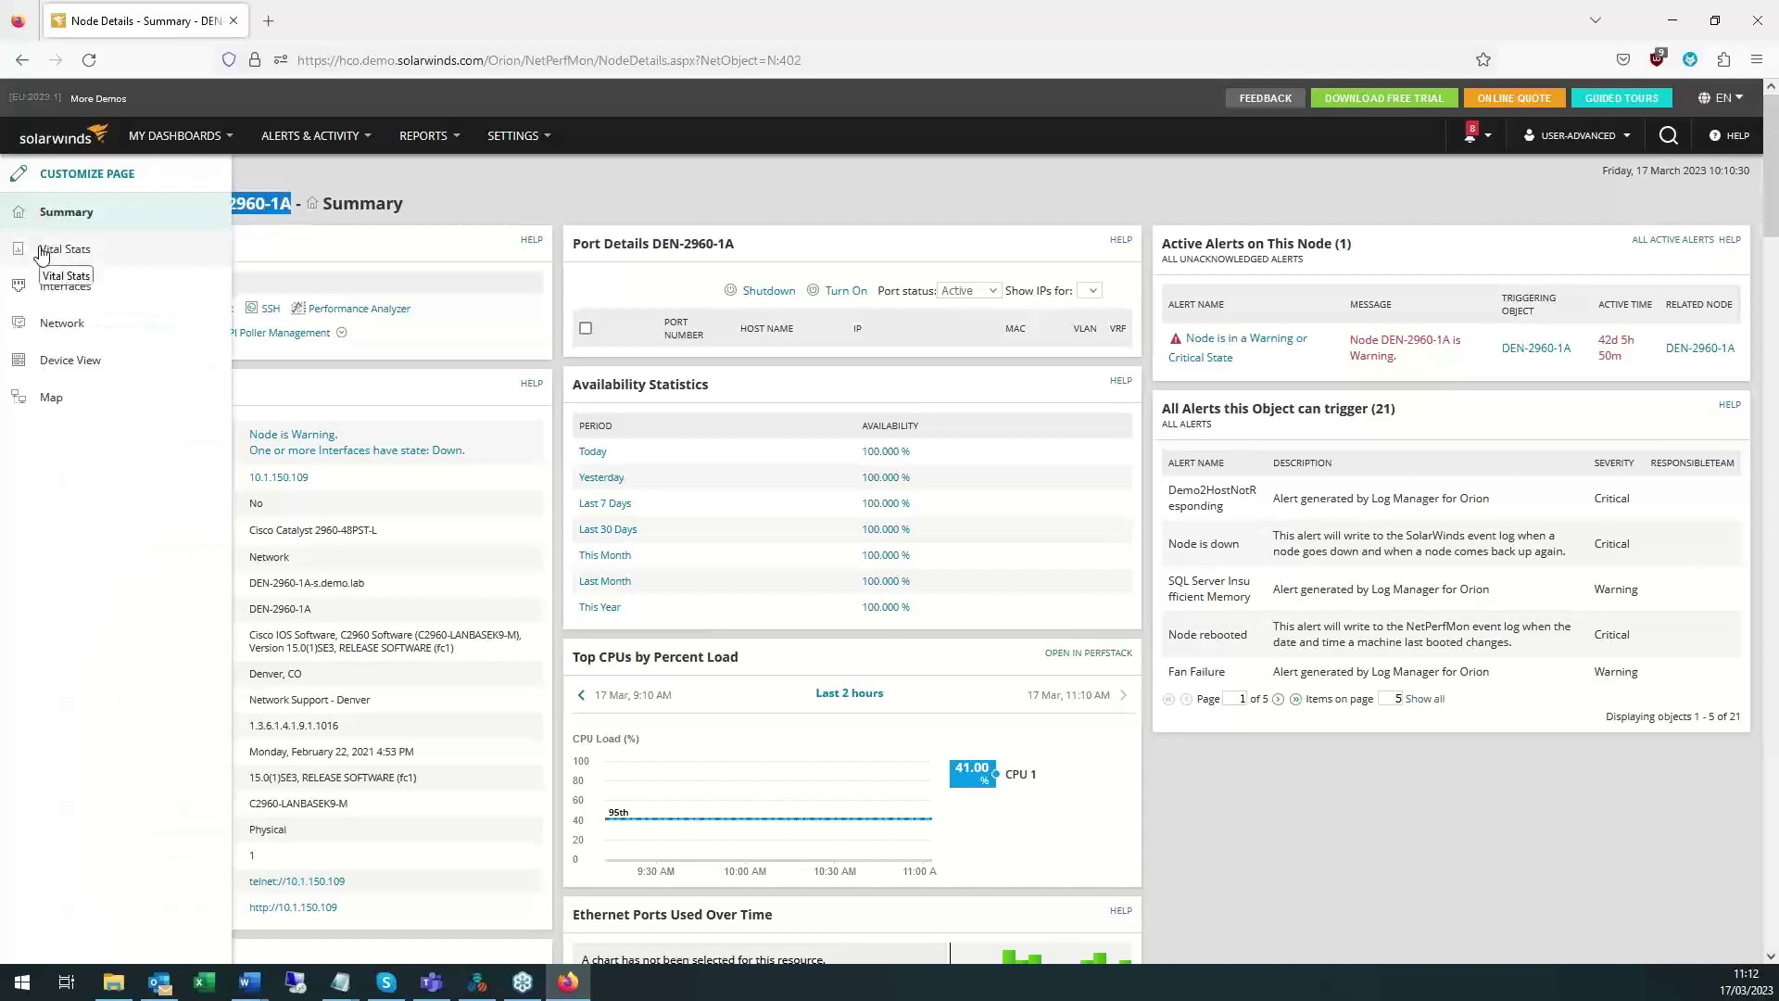
click(41, 254)
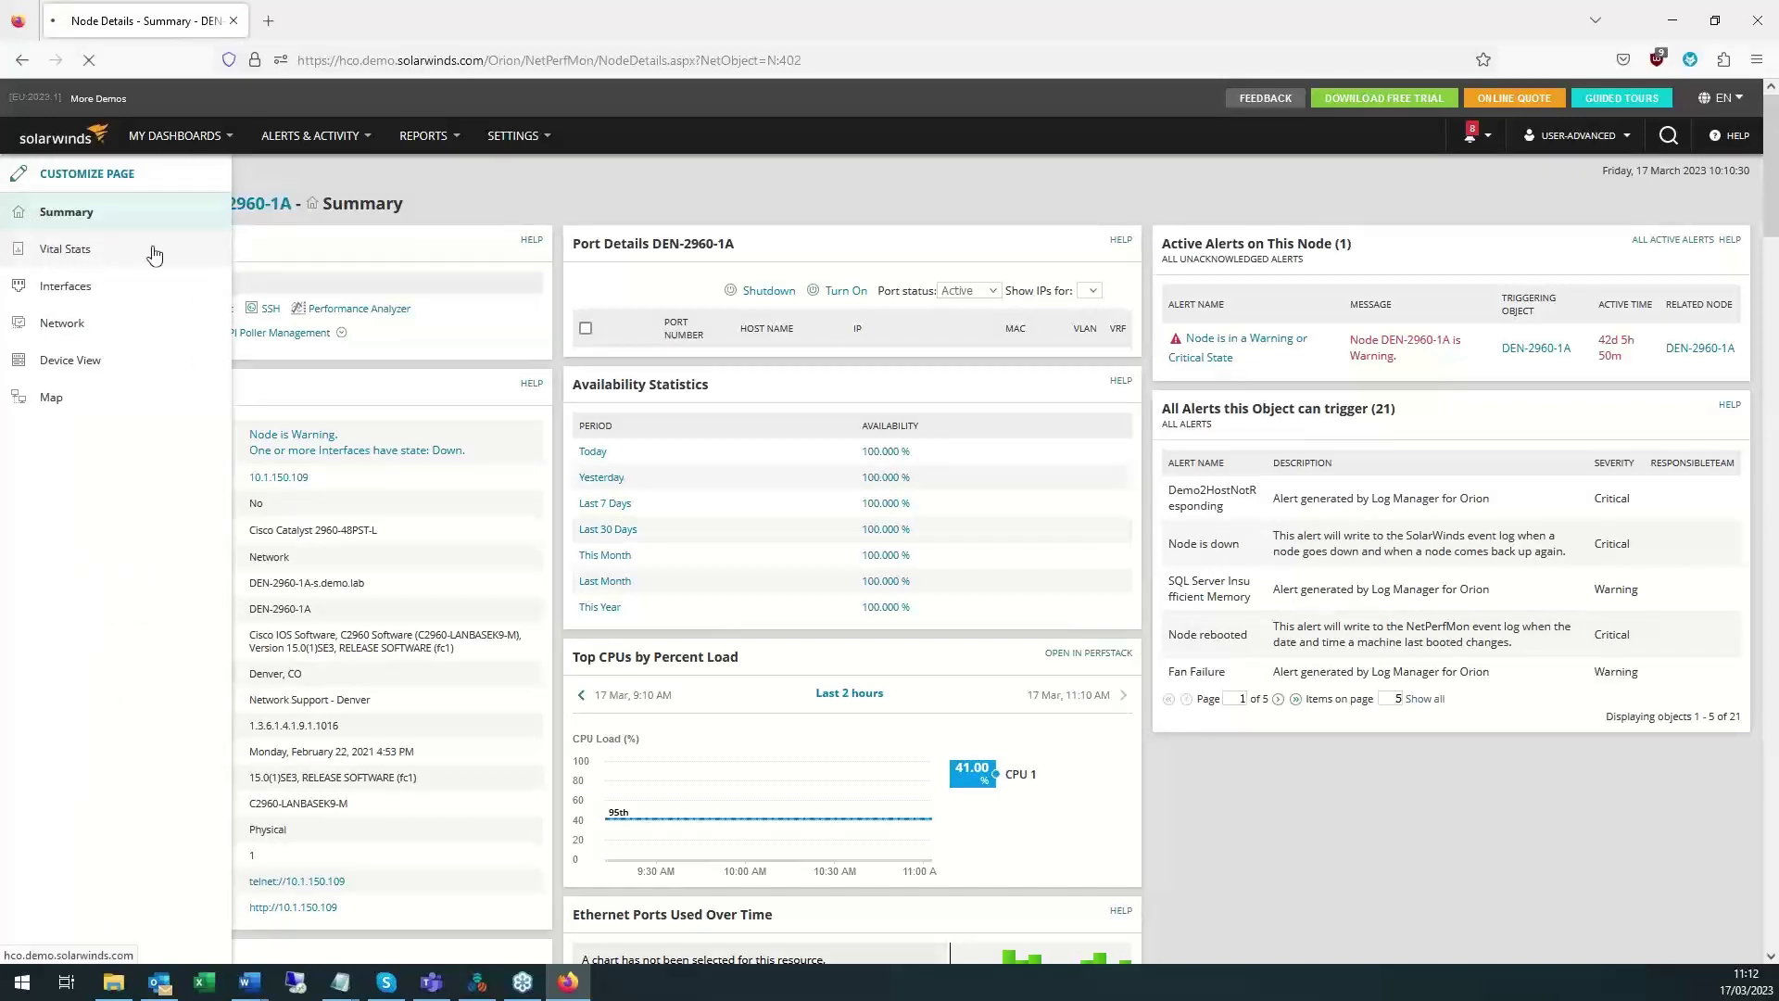
click(341, 332)
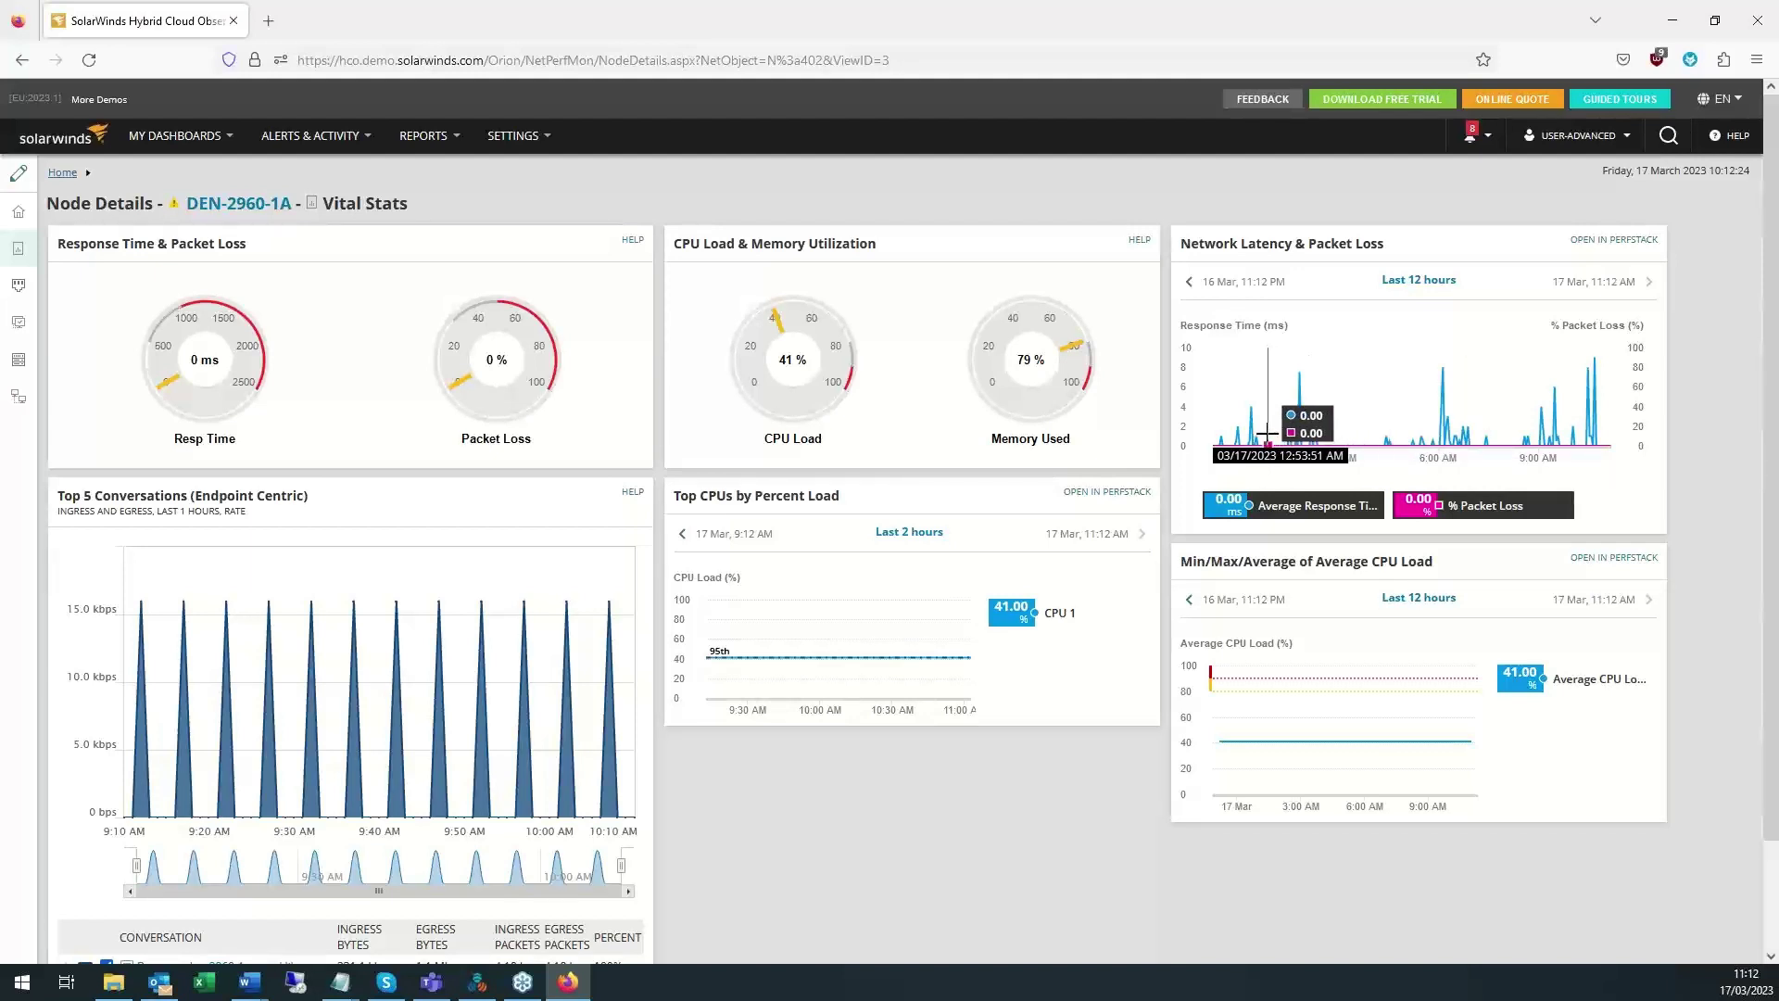
Try zooming into part of the Network Latency & Packet Loss chart, and set its time range to Last 12 months.
drag(1268, 433, 1327, 435)
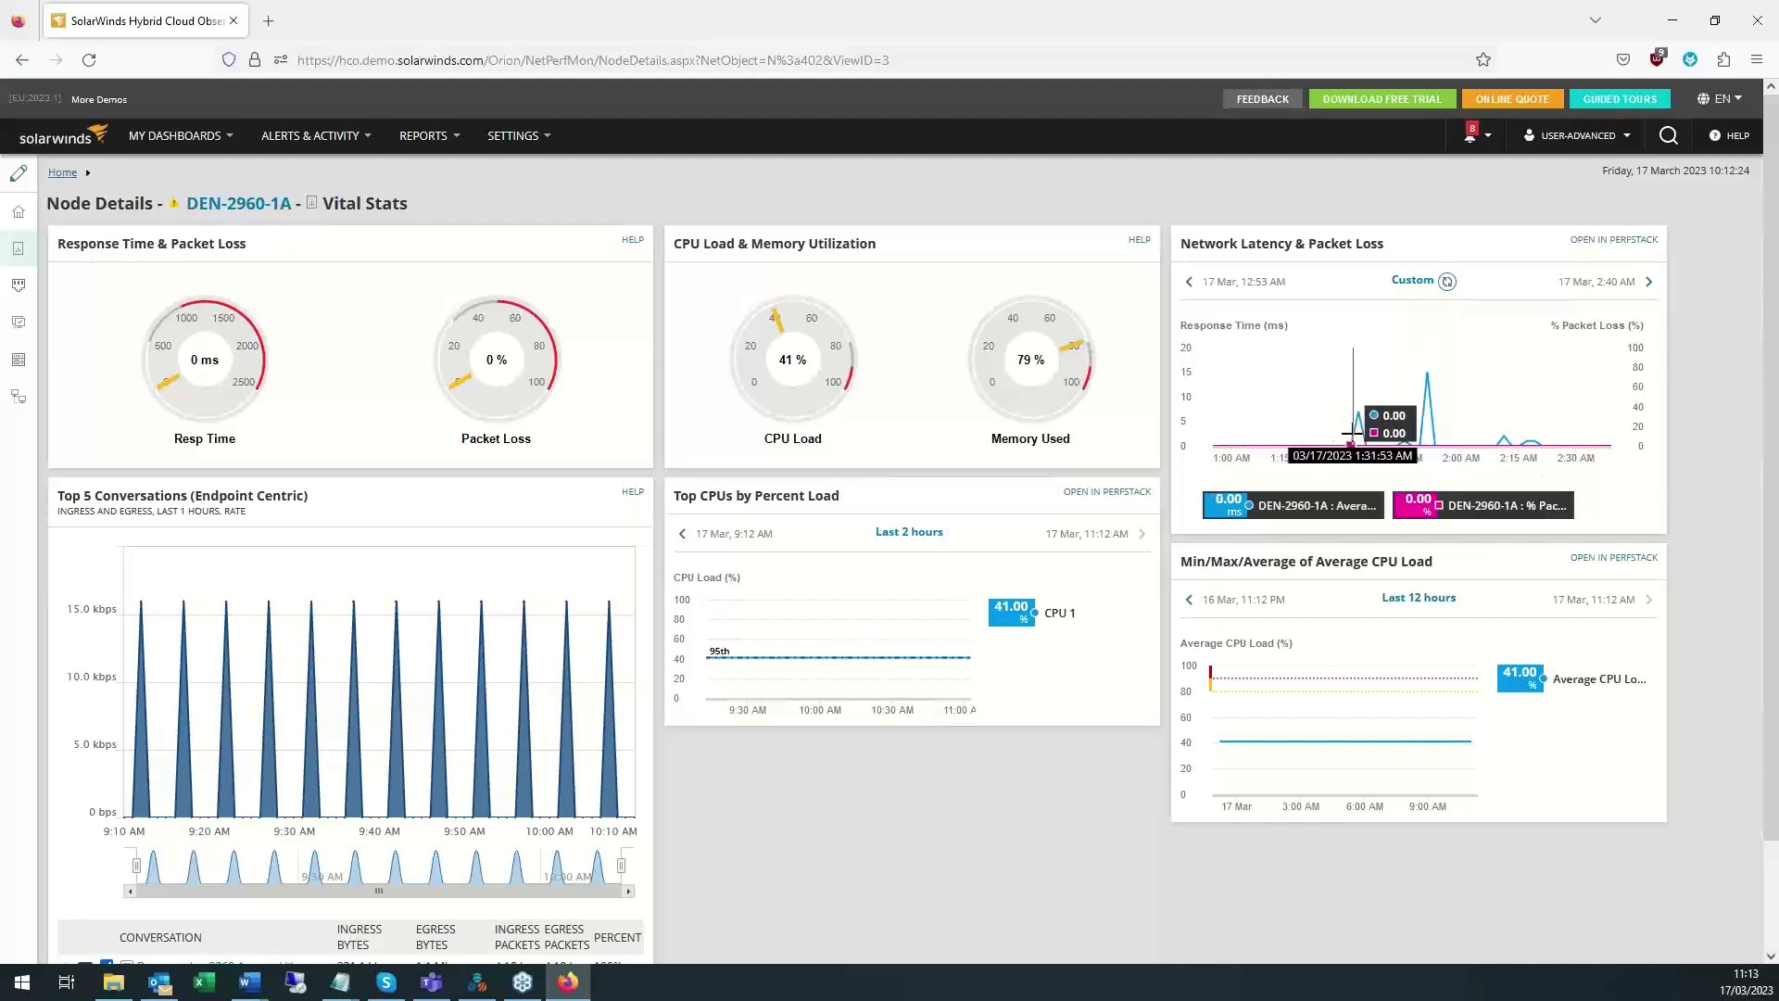
click(1446, 282)
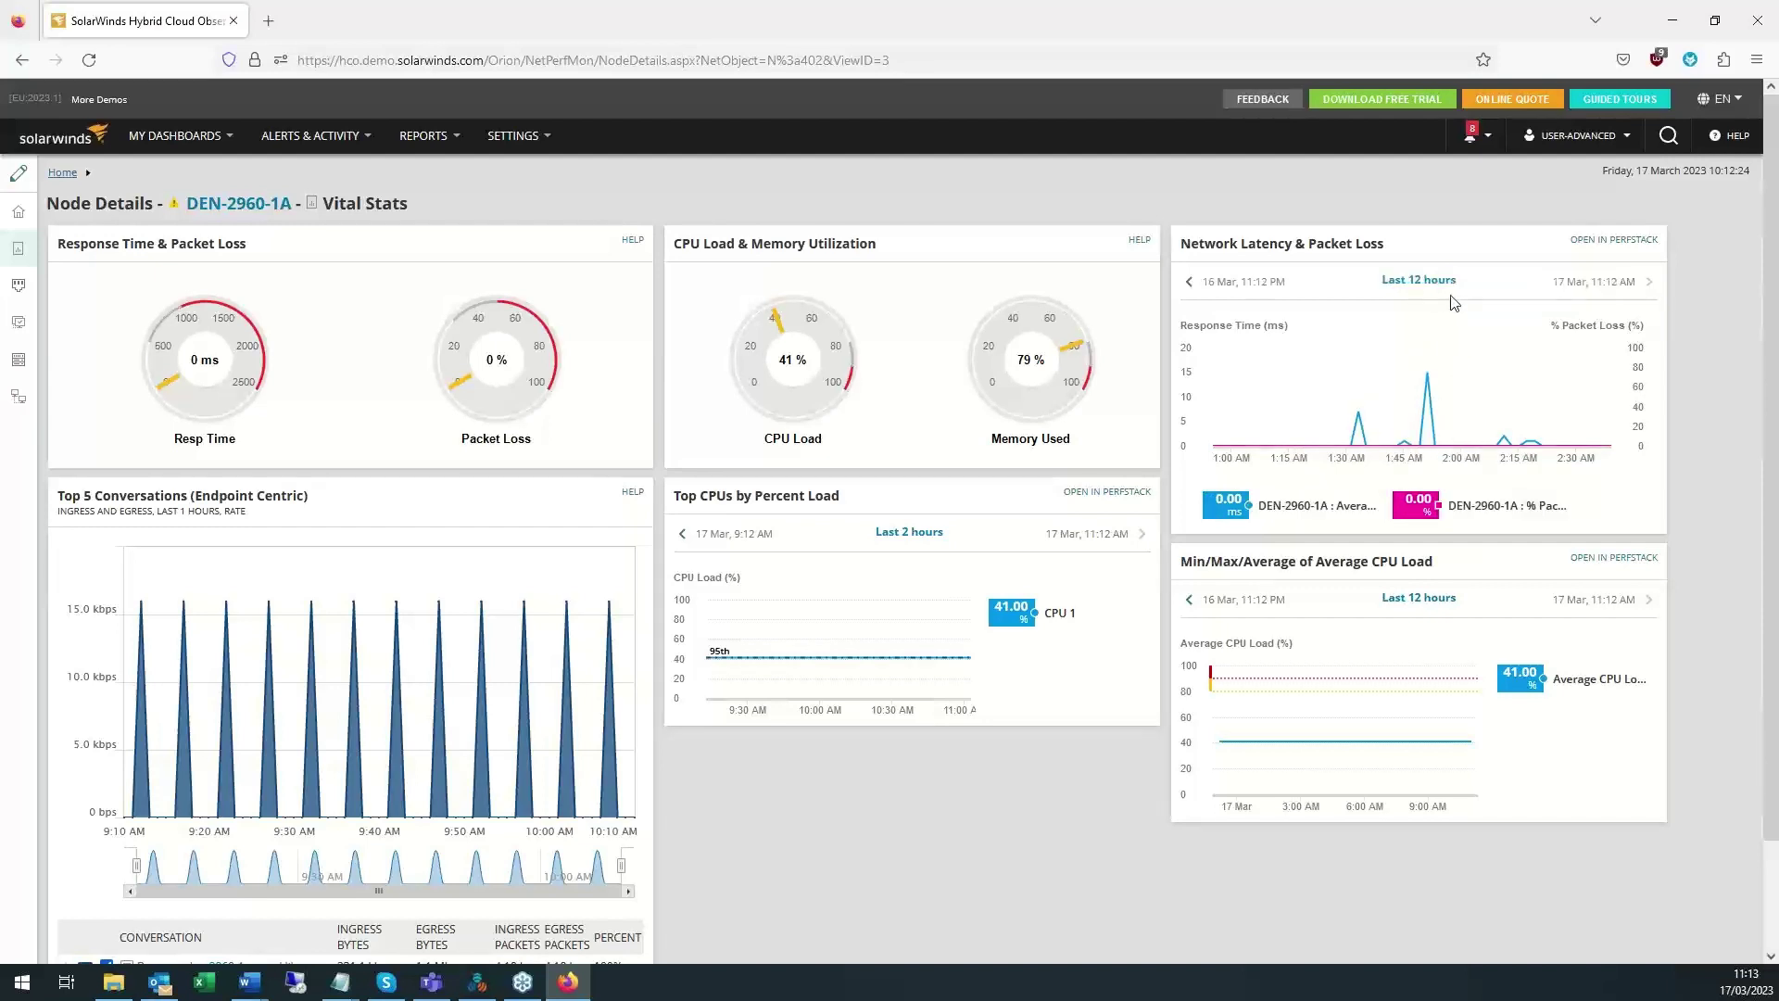
click(1404, 280)
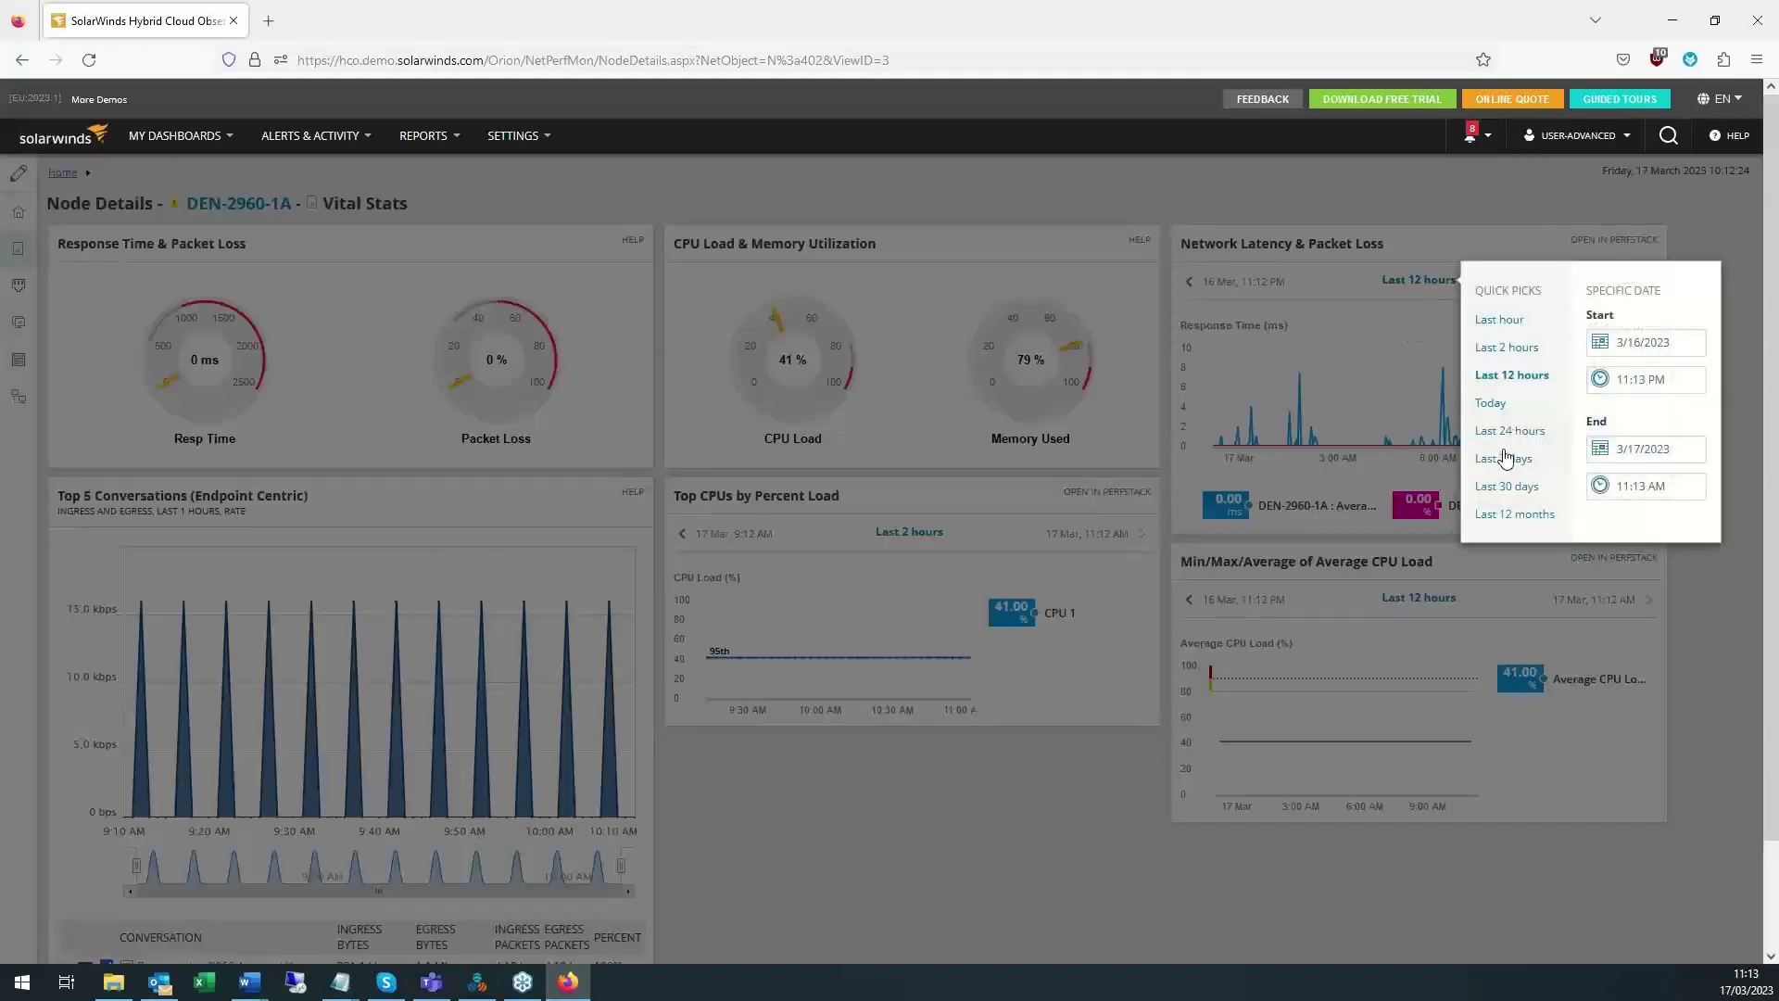
click(1516, 516)
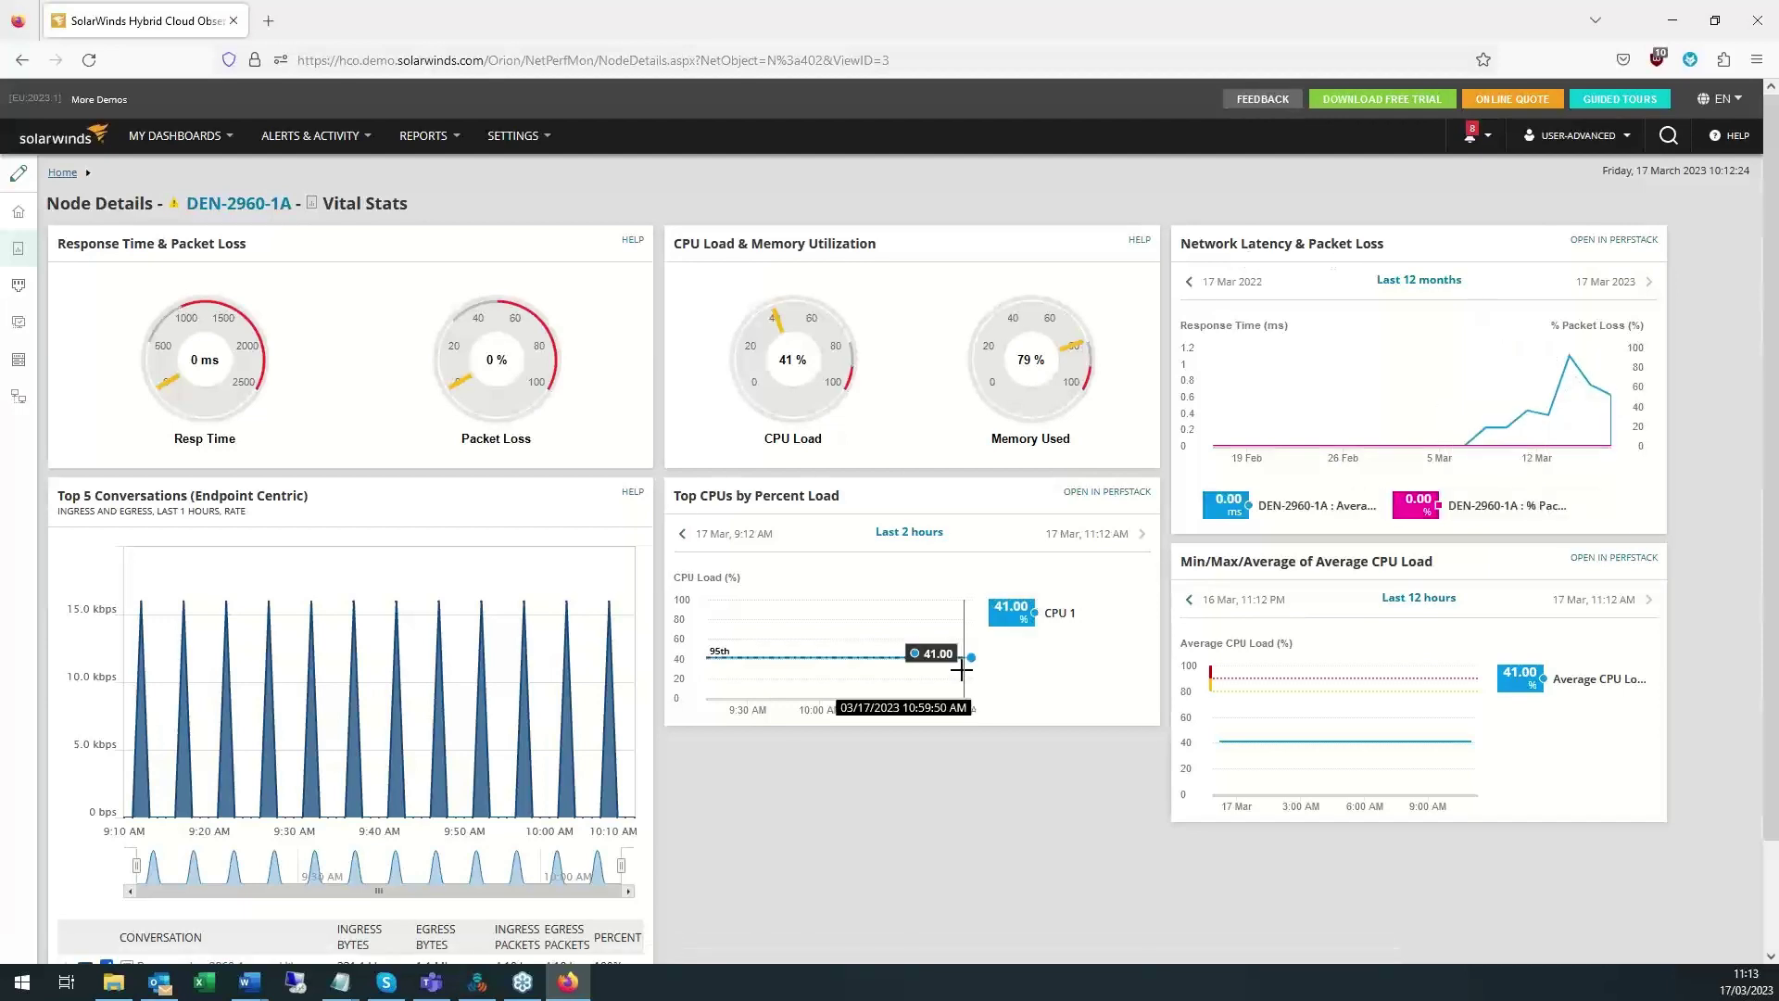
Expand the conversation between den-2960-1a-s and librenms under Top 5 Conversations and examine its traffic.
scroll(964, 668, down, 2)
scroll(963, 672, up, 2)
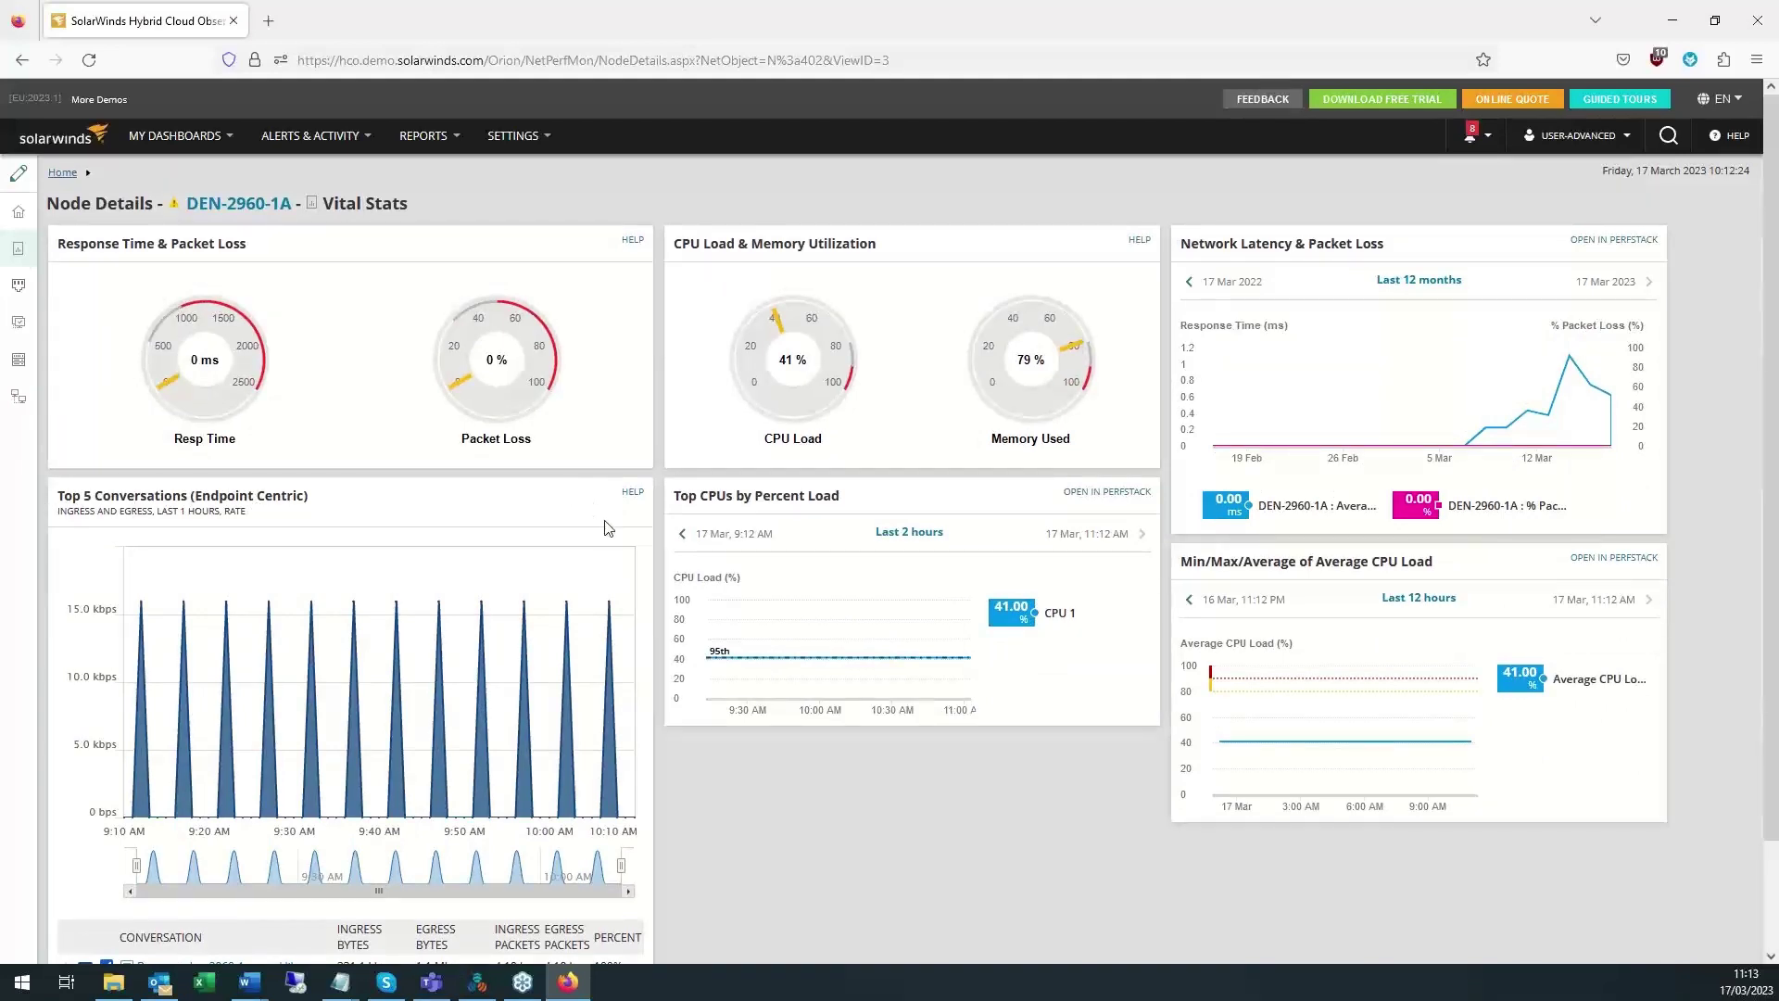
scroll(167, 727, down, 1)
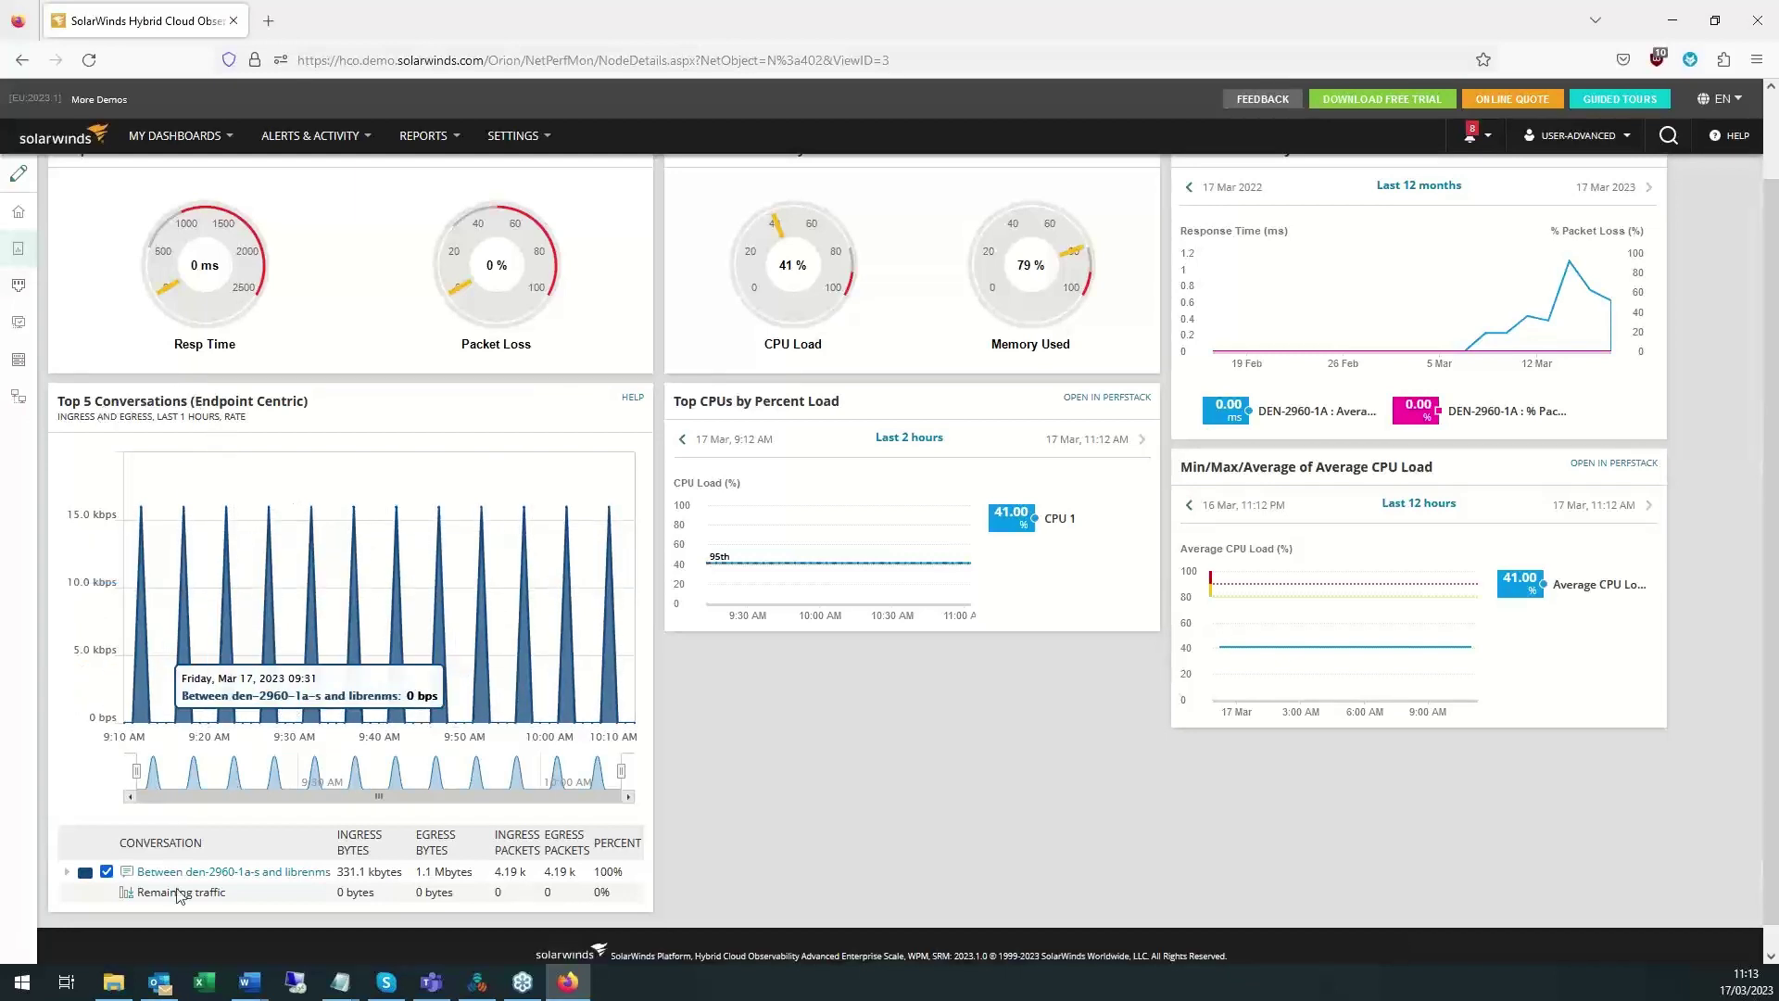
click(67, 872)
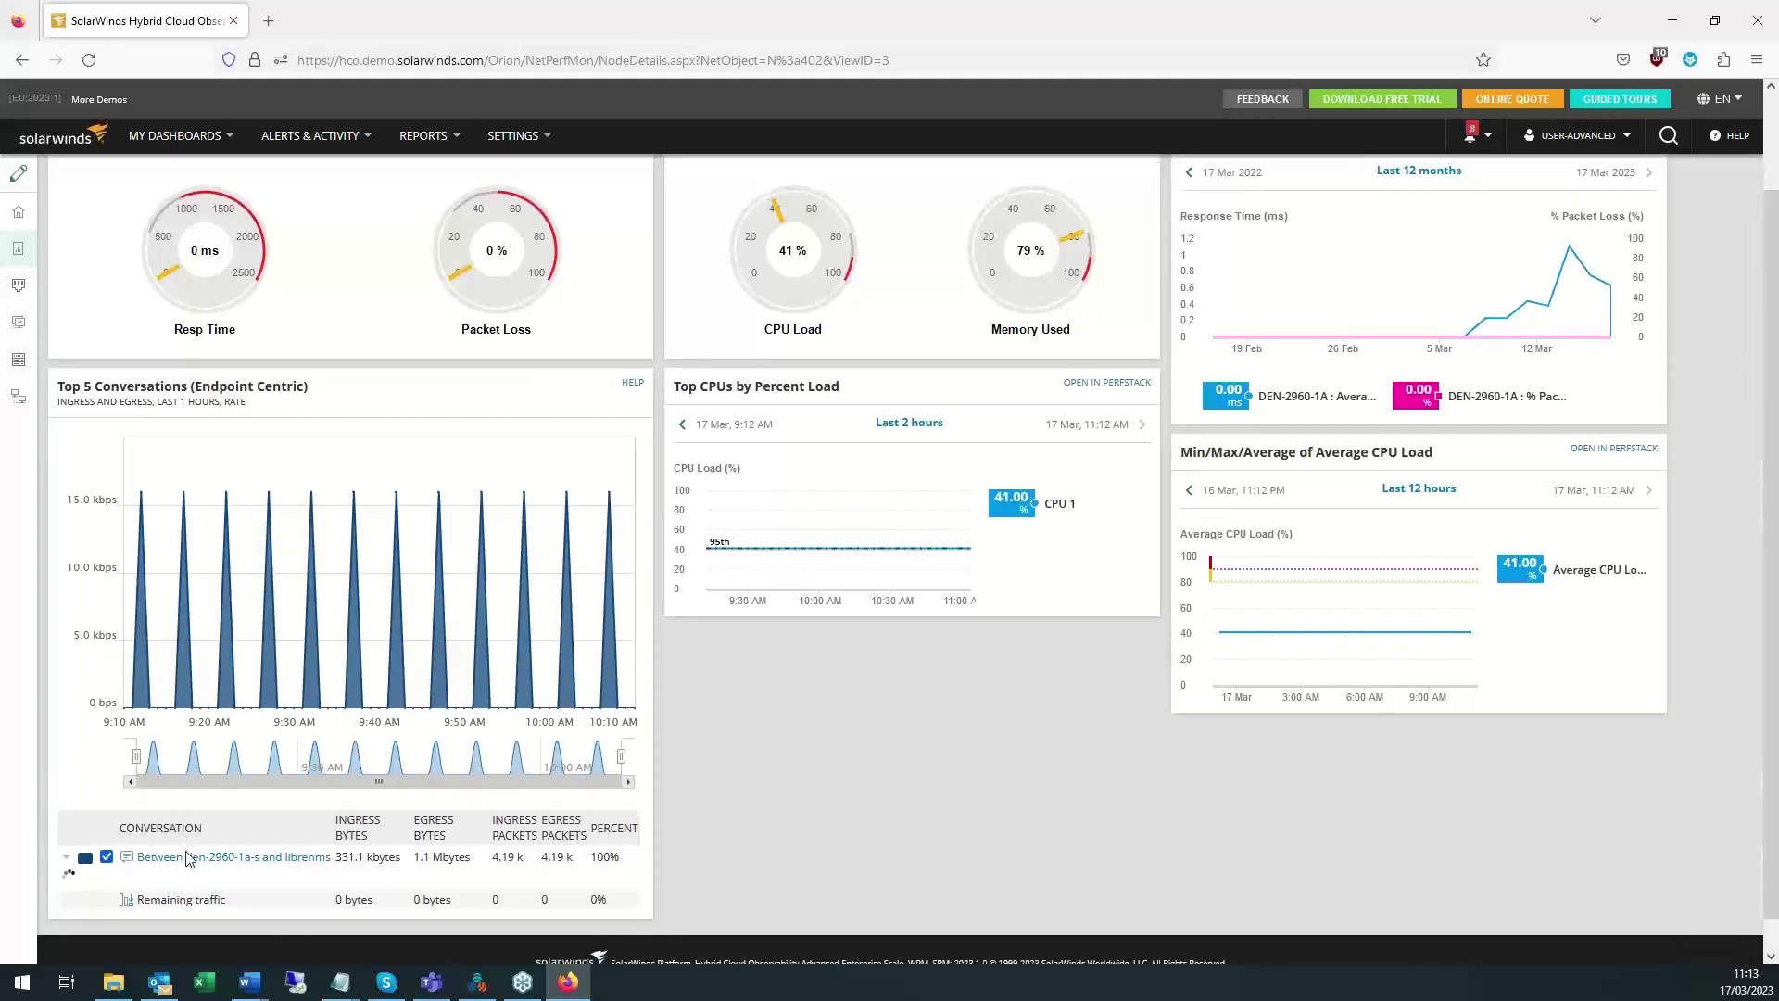
scroll(188, 860, down, 1)
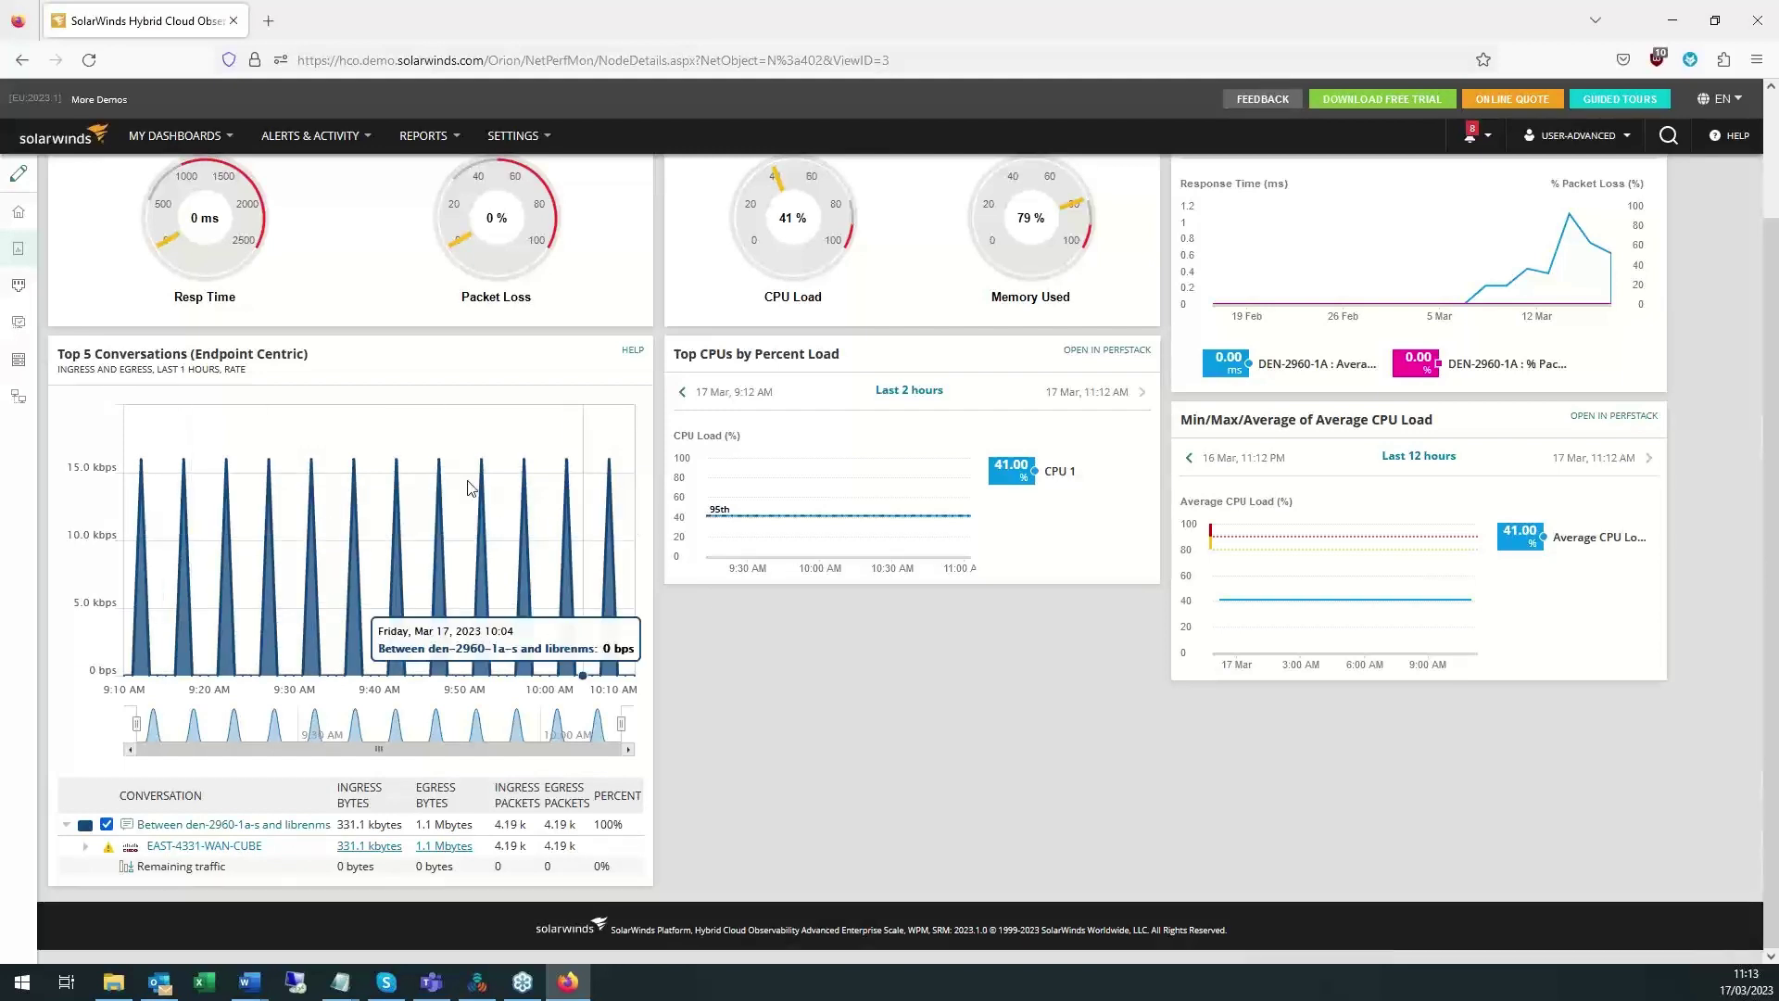
scroll(309, 630, up, 2)
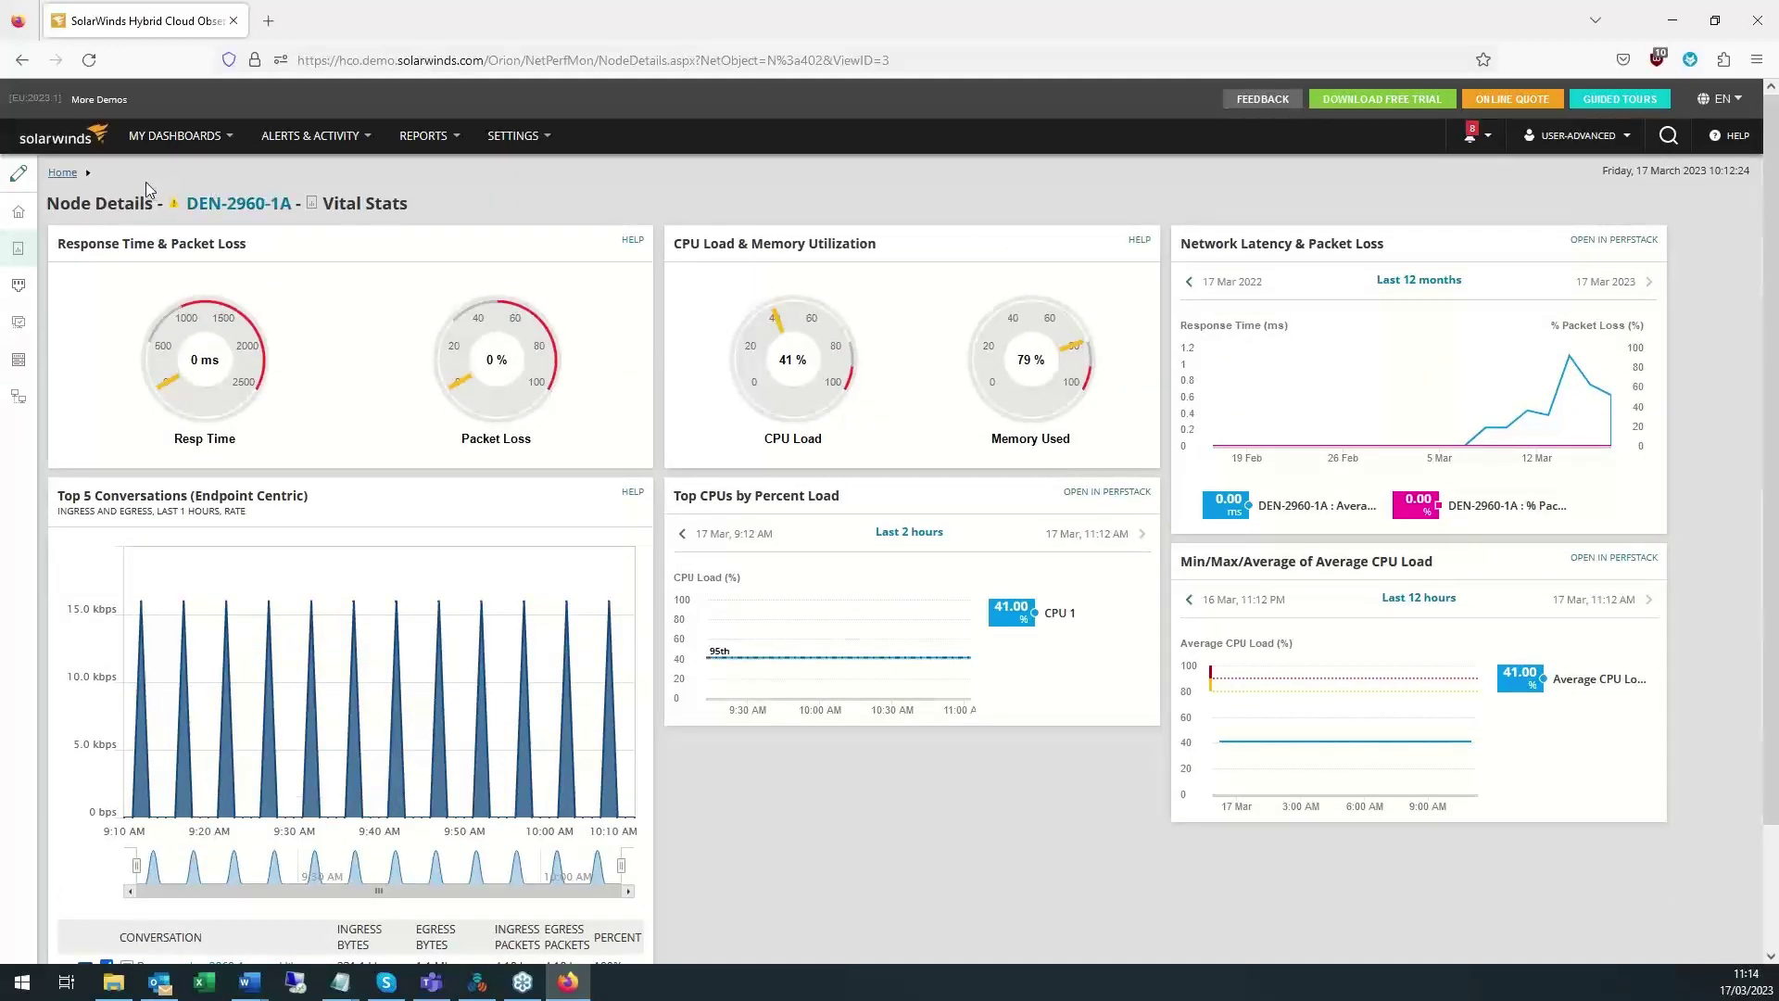
Open the node's Interfaces list, look through the interface statuses on the first page, and show page 2.
mouse_move(20, 260)
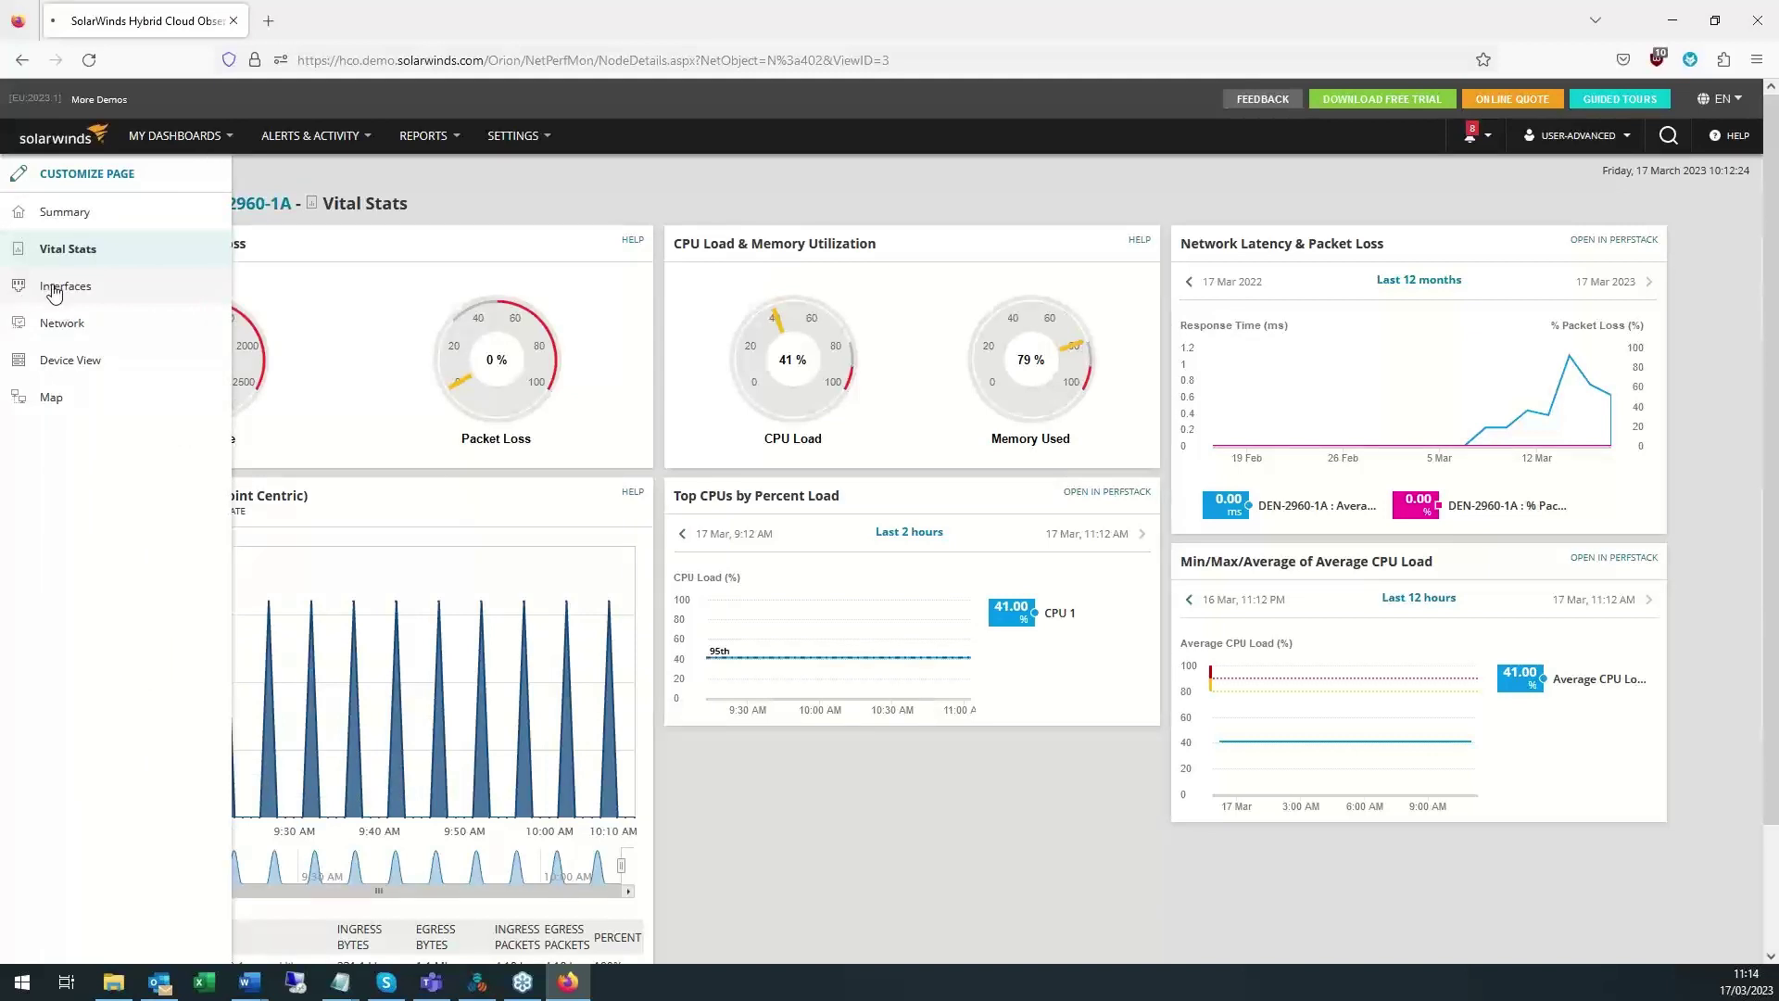
click(54, 288)
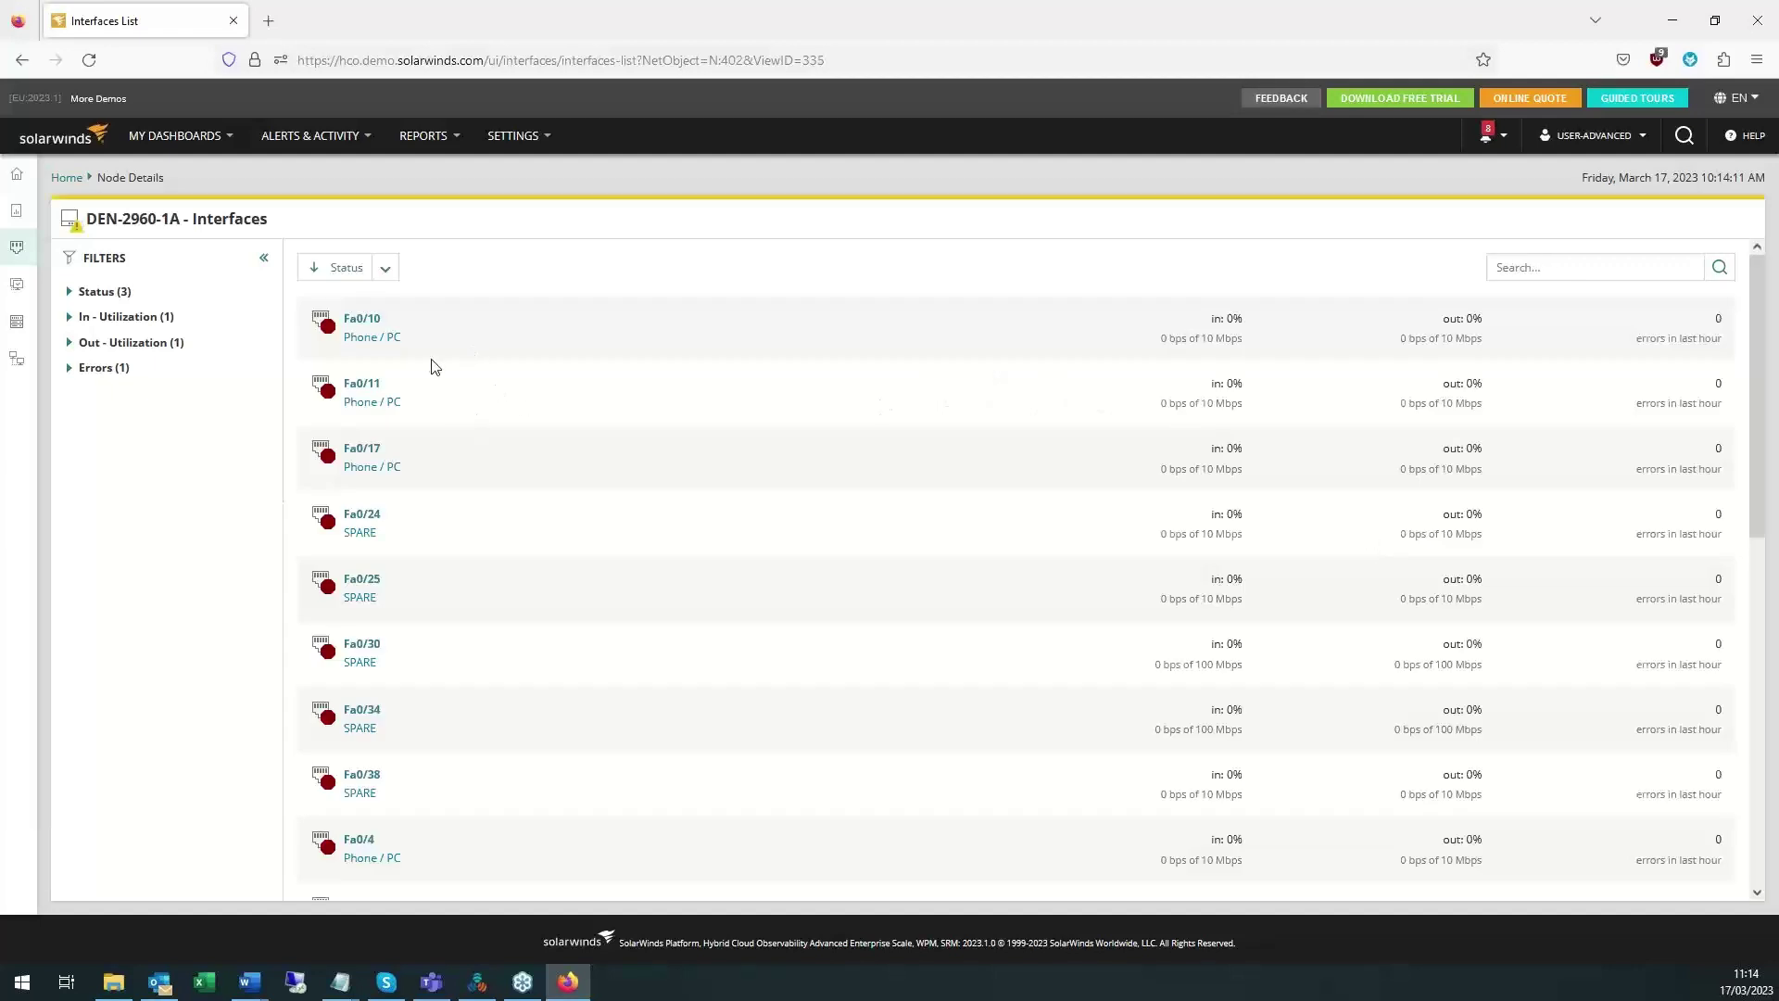
scroll(351, 340, down, 2)
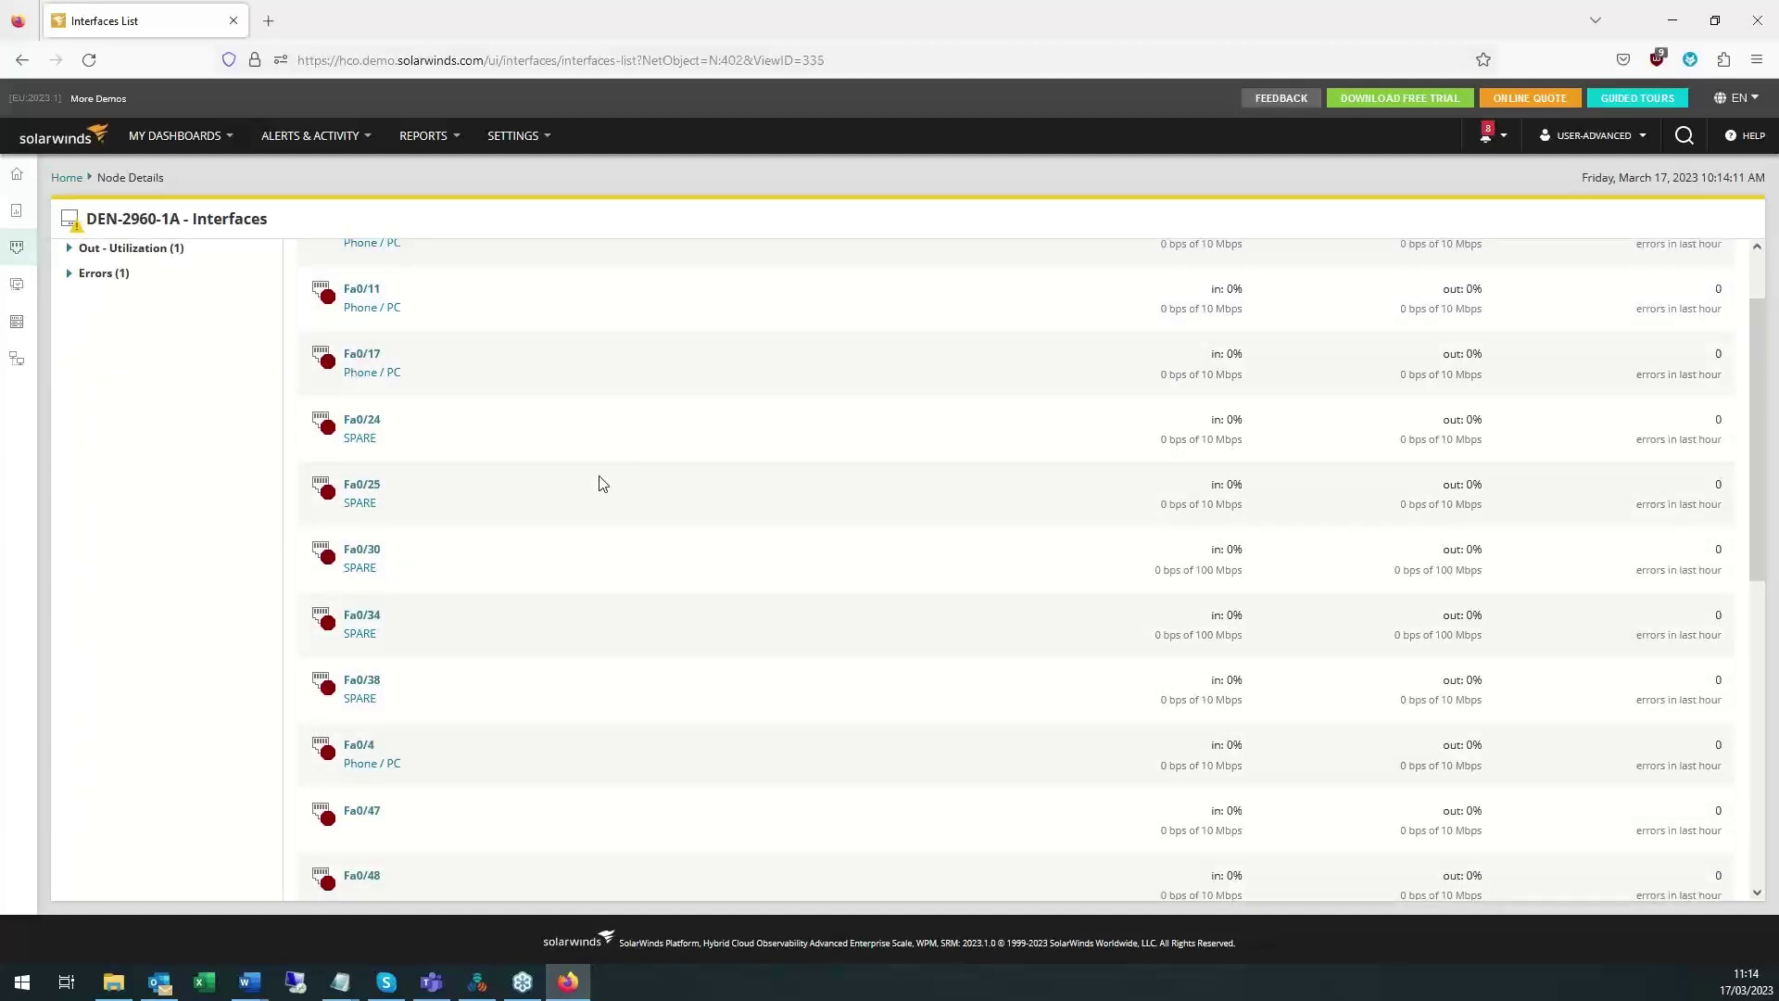
scroll(556, 477, up, 2)
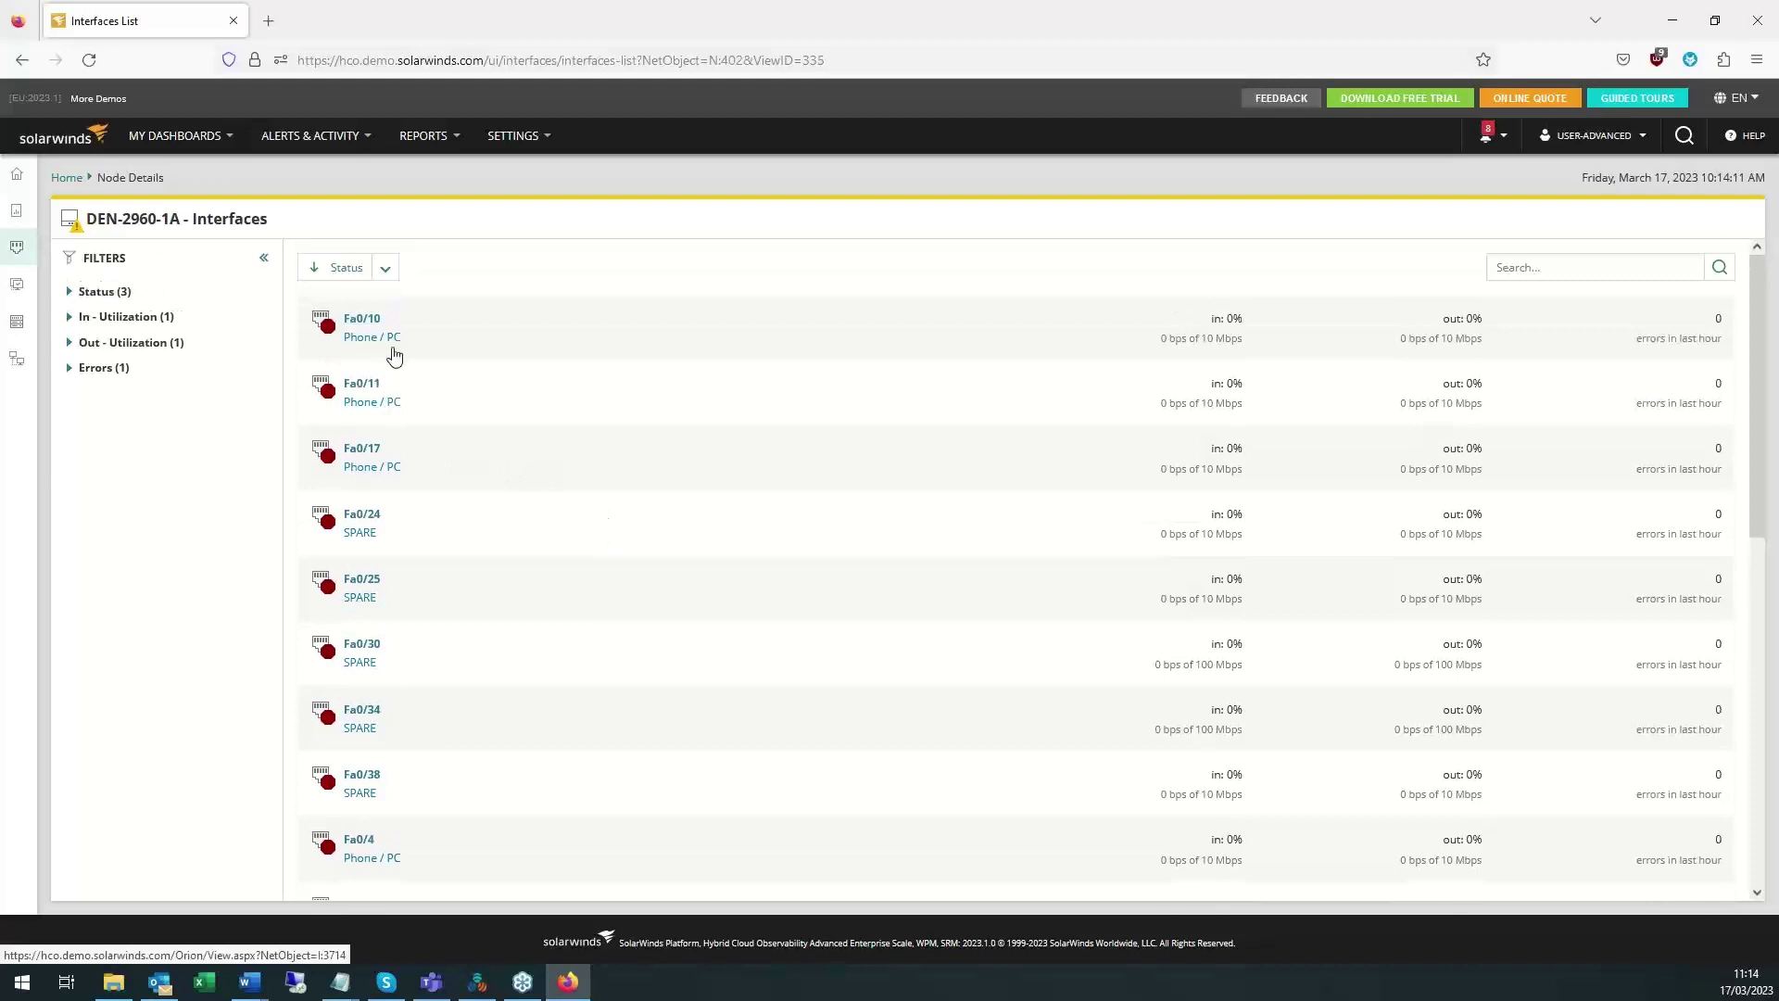
scroll(390, 548, down, 4)
scroll(380, 579, up, 4)
scroll(385, 402, down, 5)
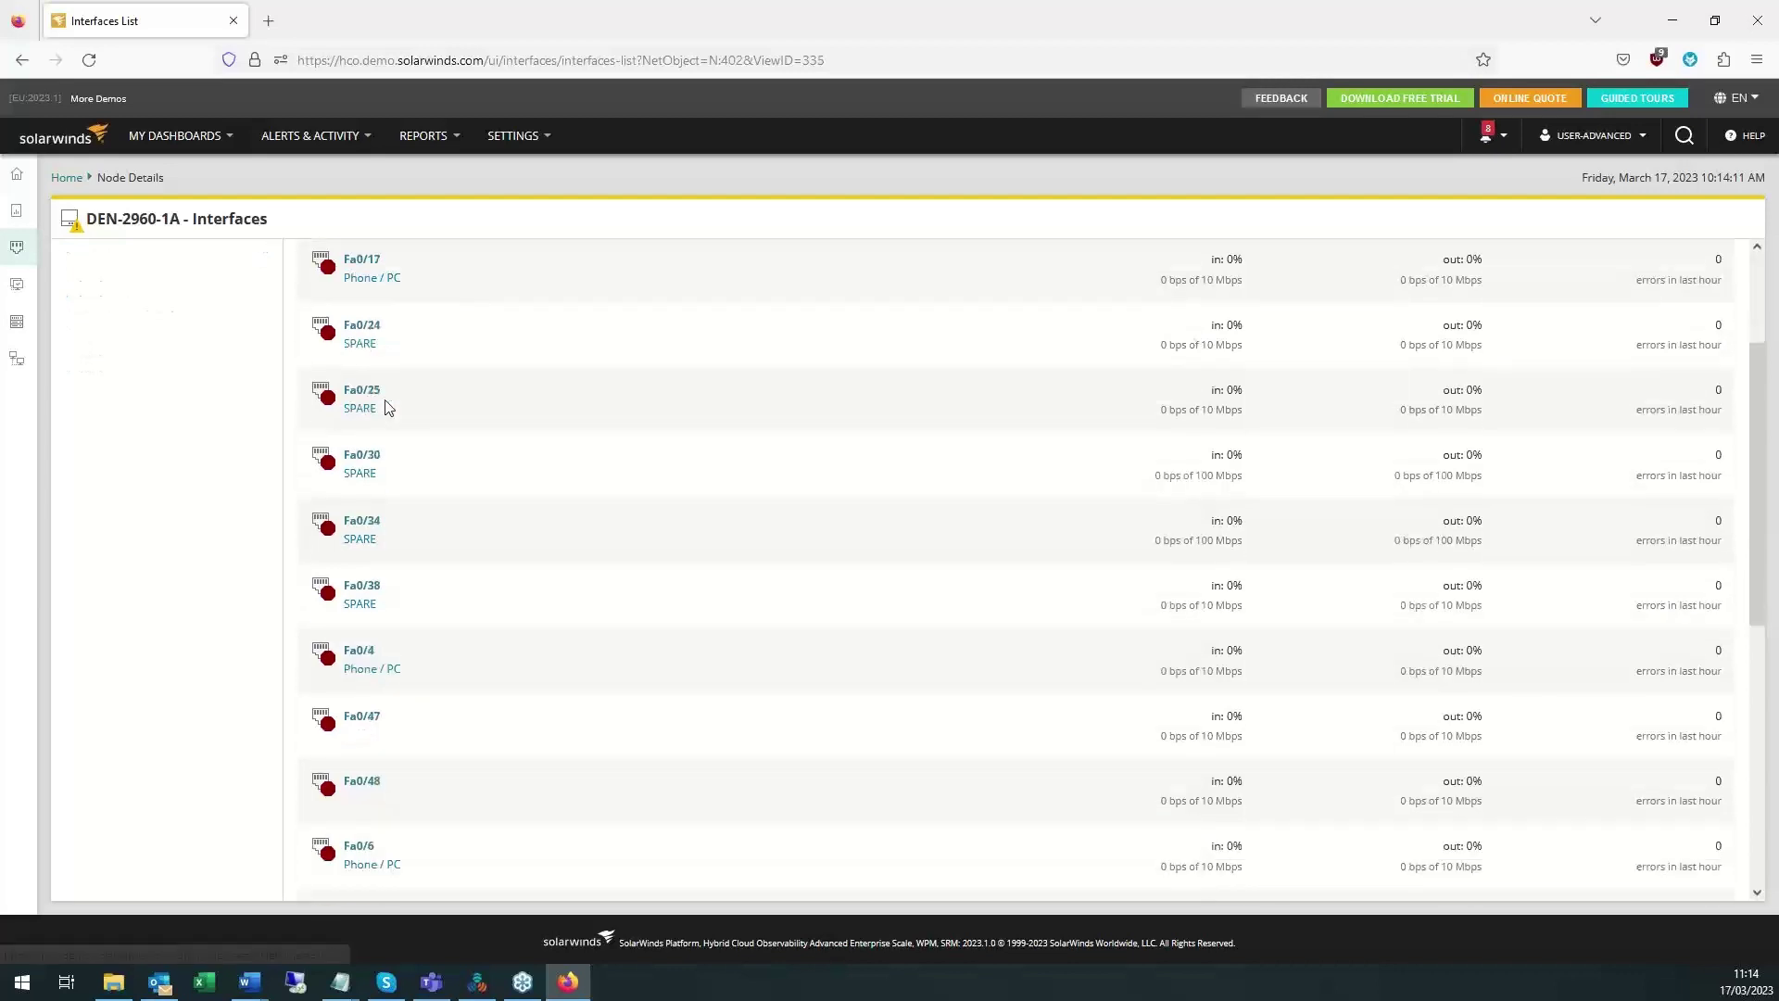
scroll(387, 408, down, 5)
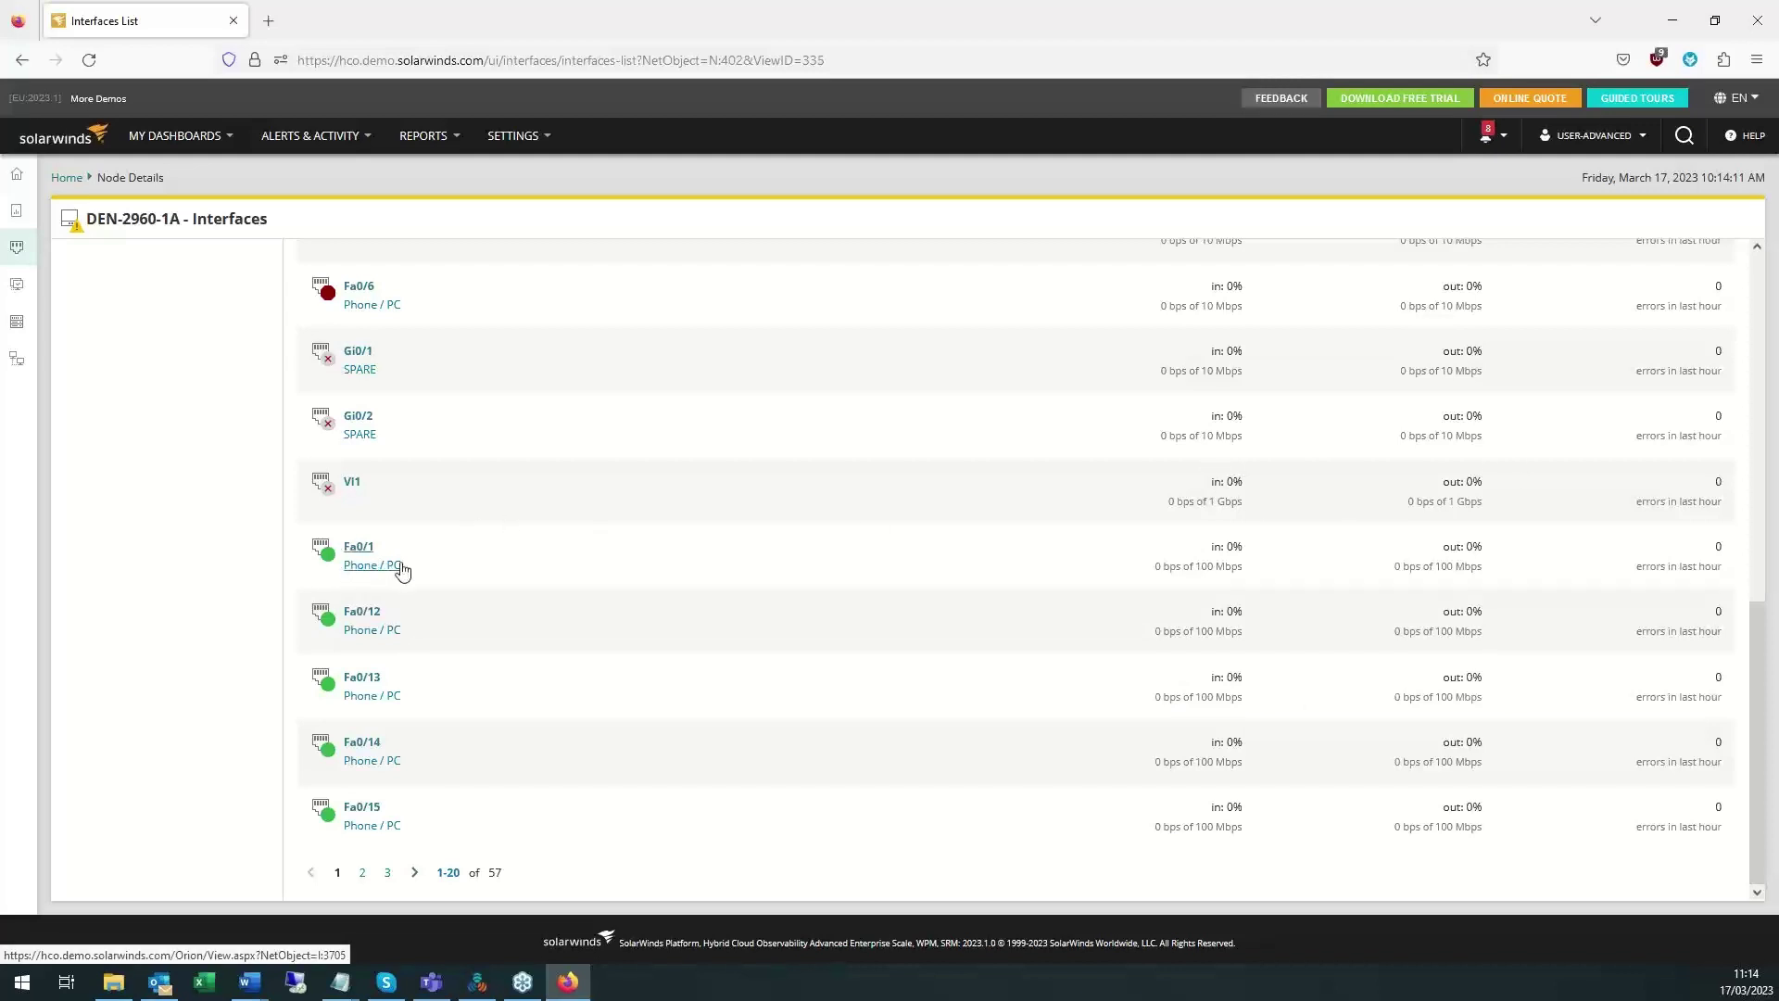
mouse_move(397, 569)
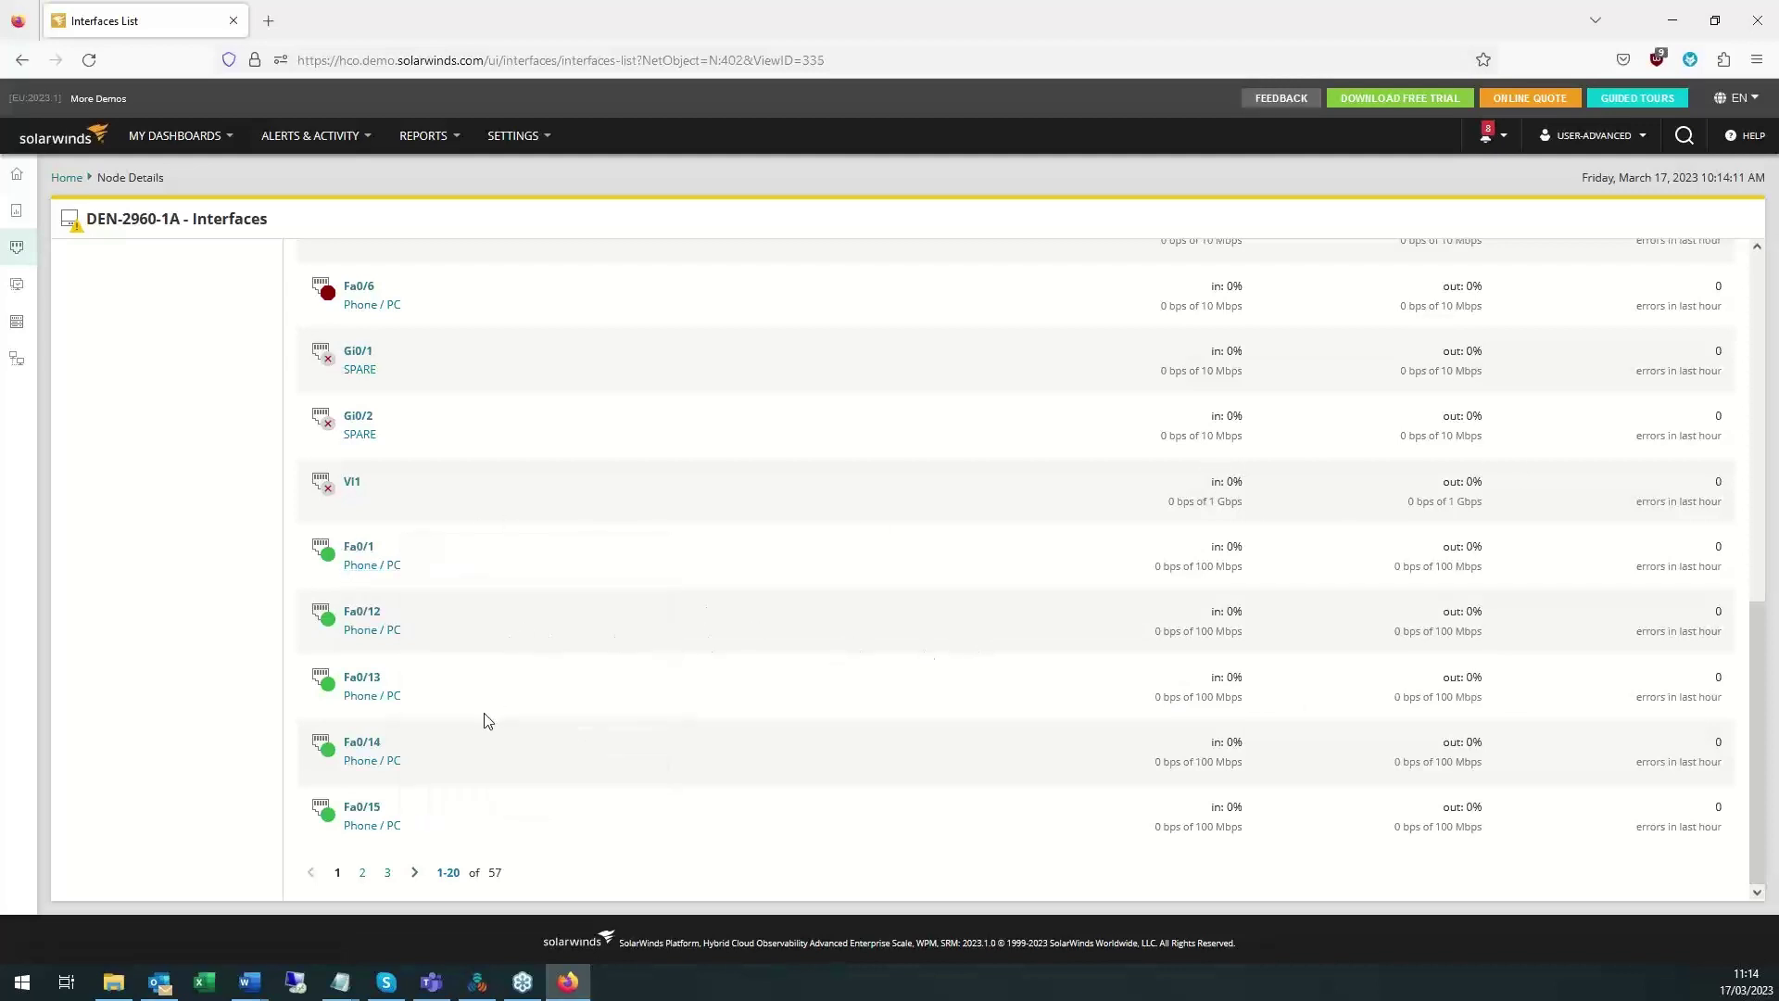
click(363, 872)
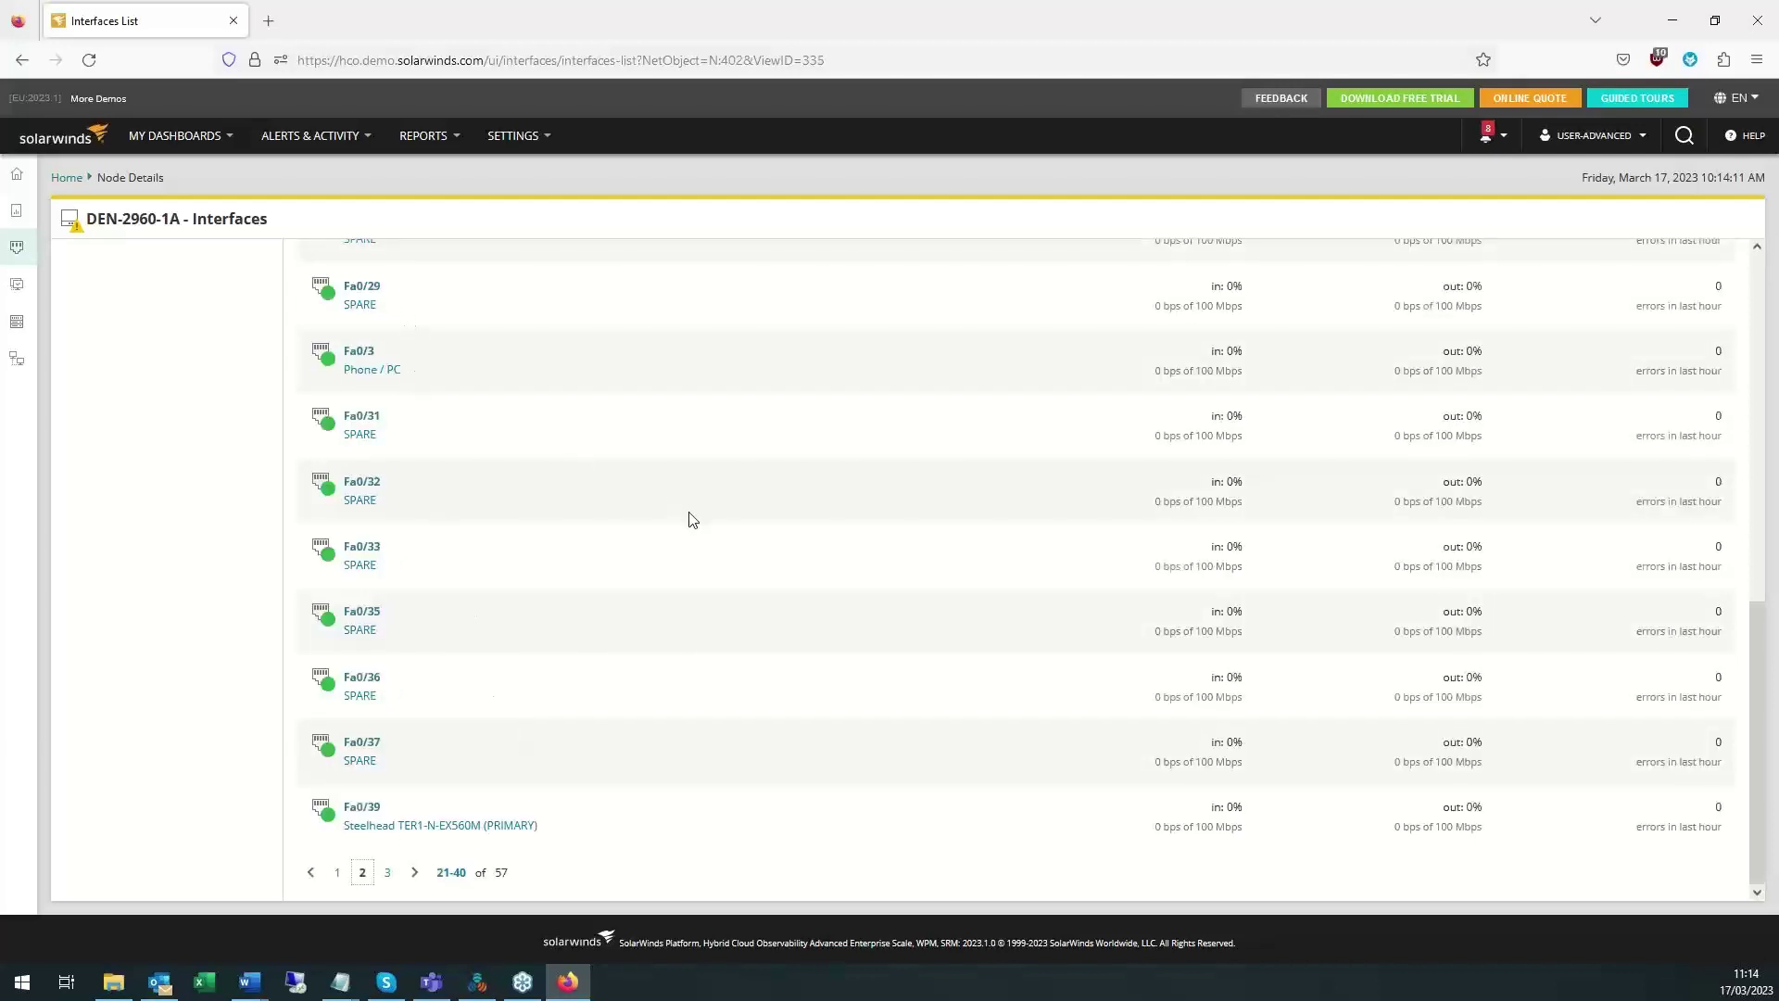
Finish looking over page 2 of the interfaces, open the switch's Device View, and inspect the details of port 3.
scroll(74, 312, up, 2)
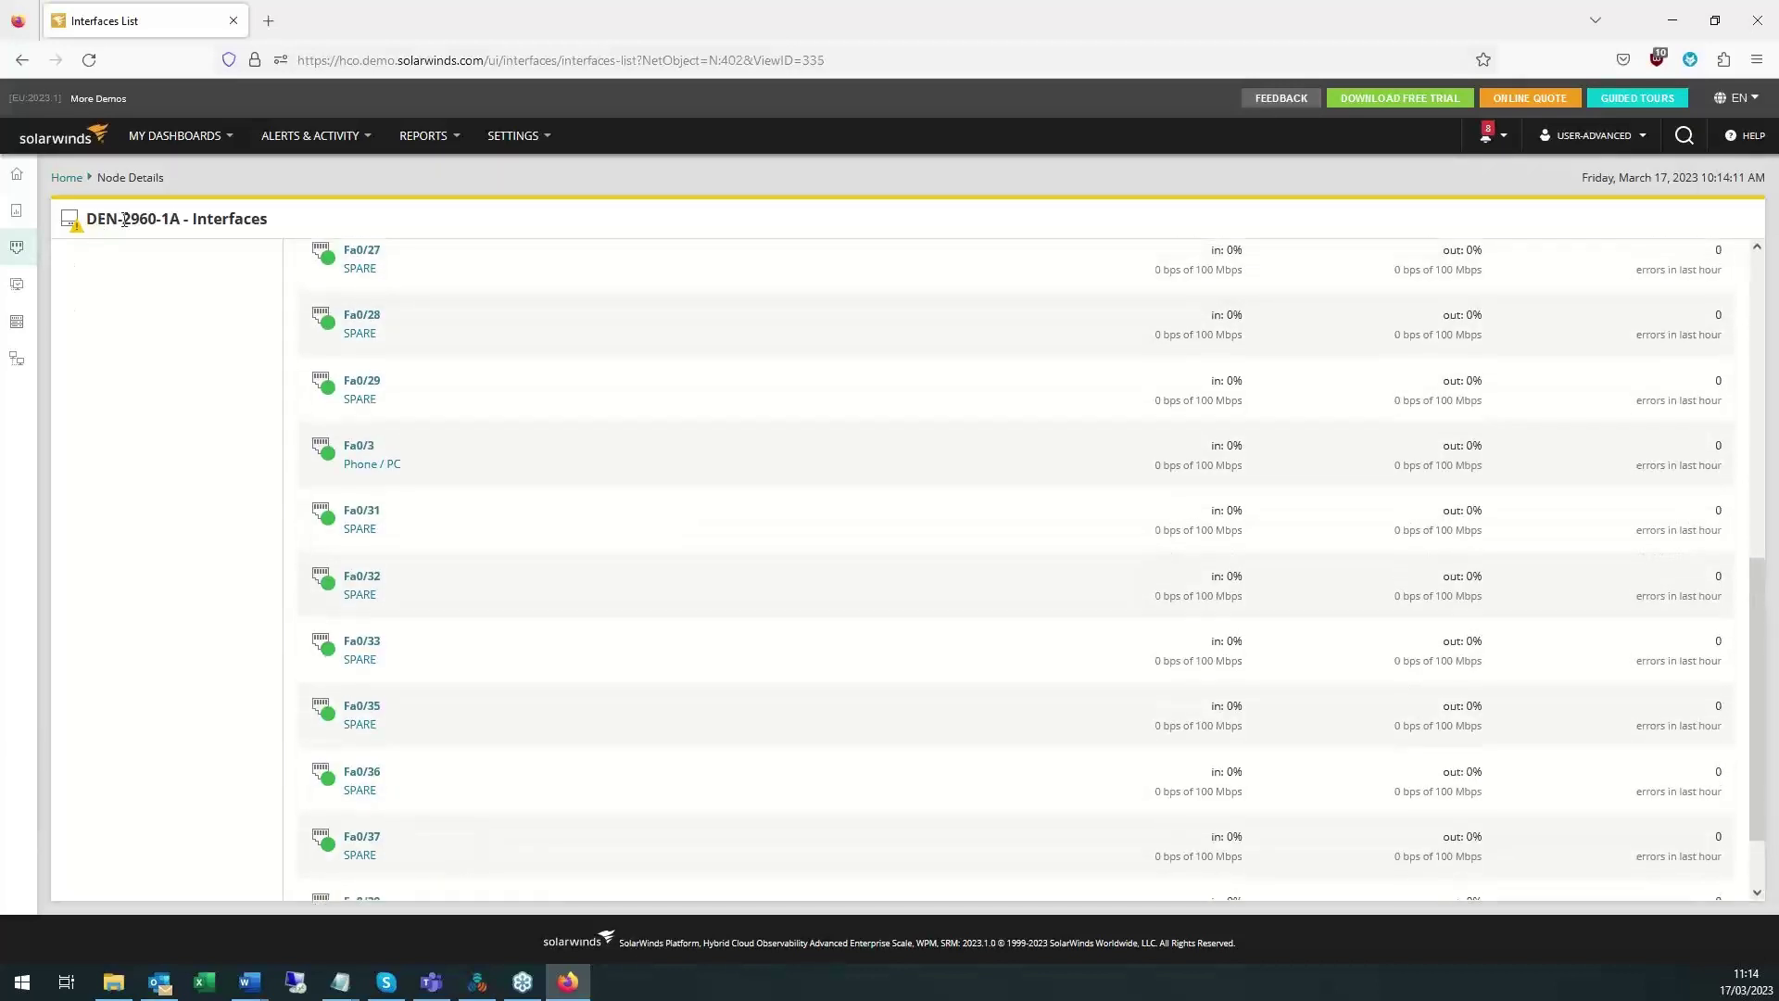
scroll(389, 457, down, 2)
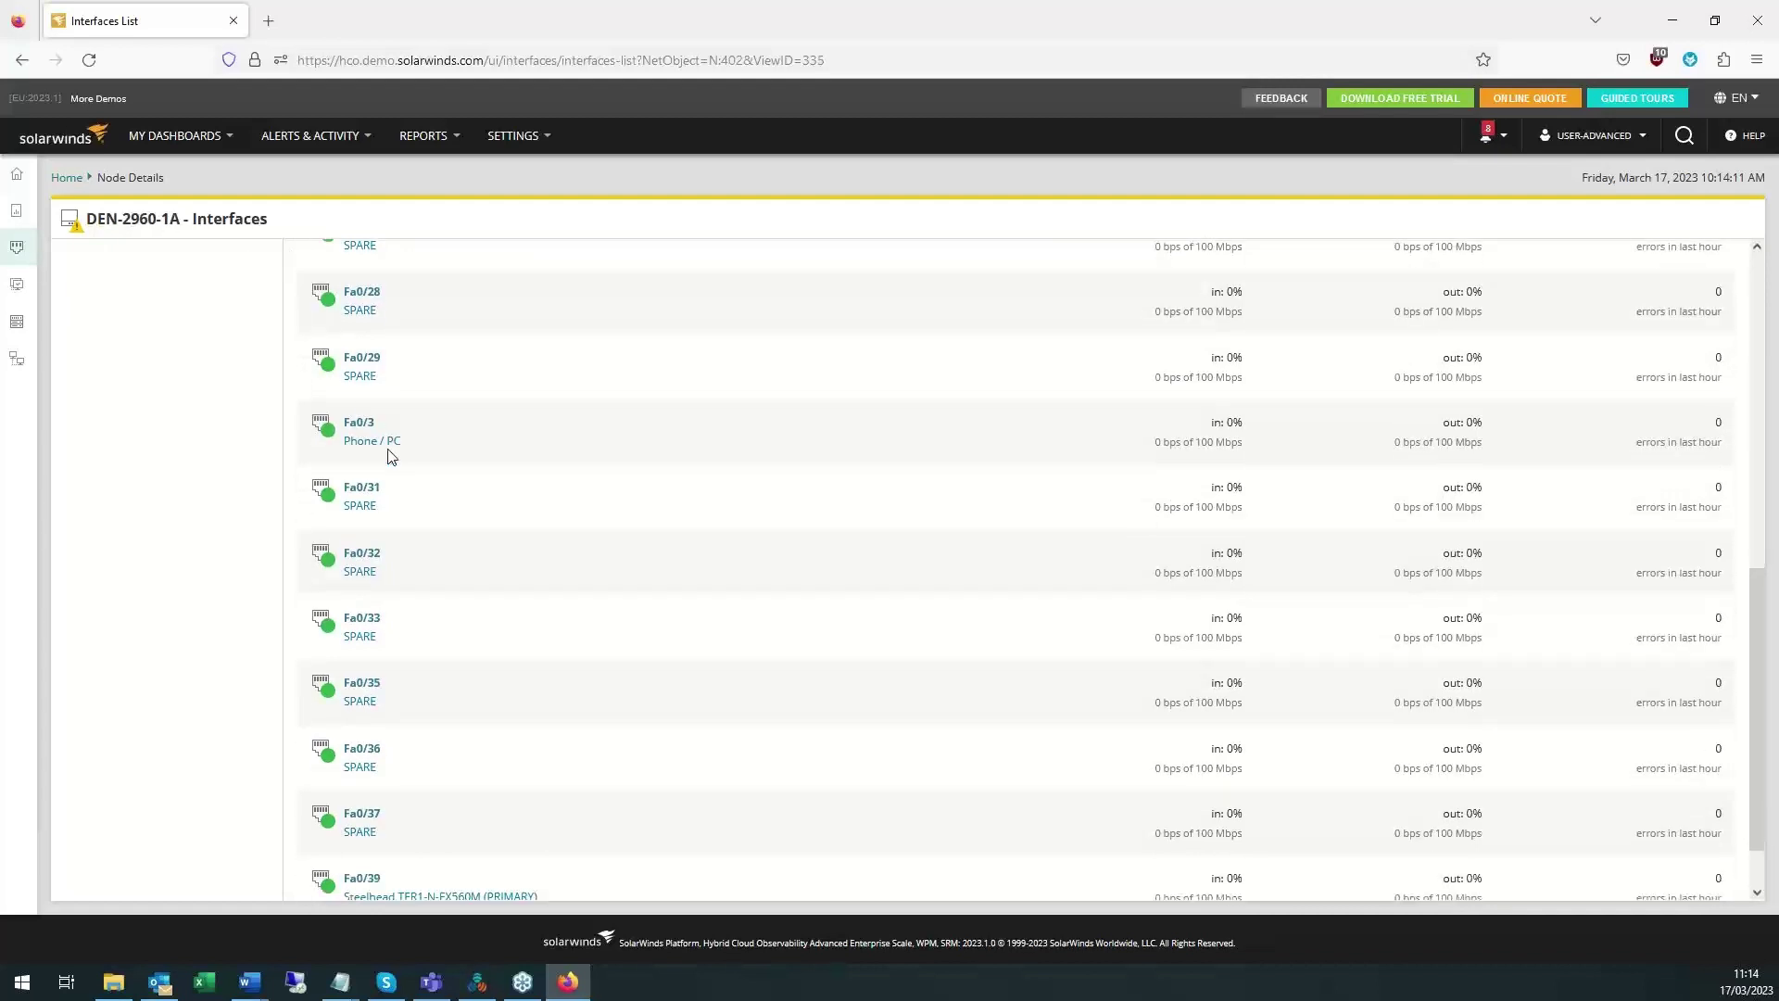
mouse_move(18, 278)
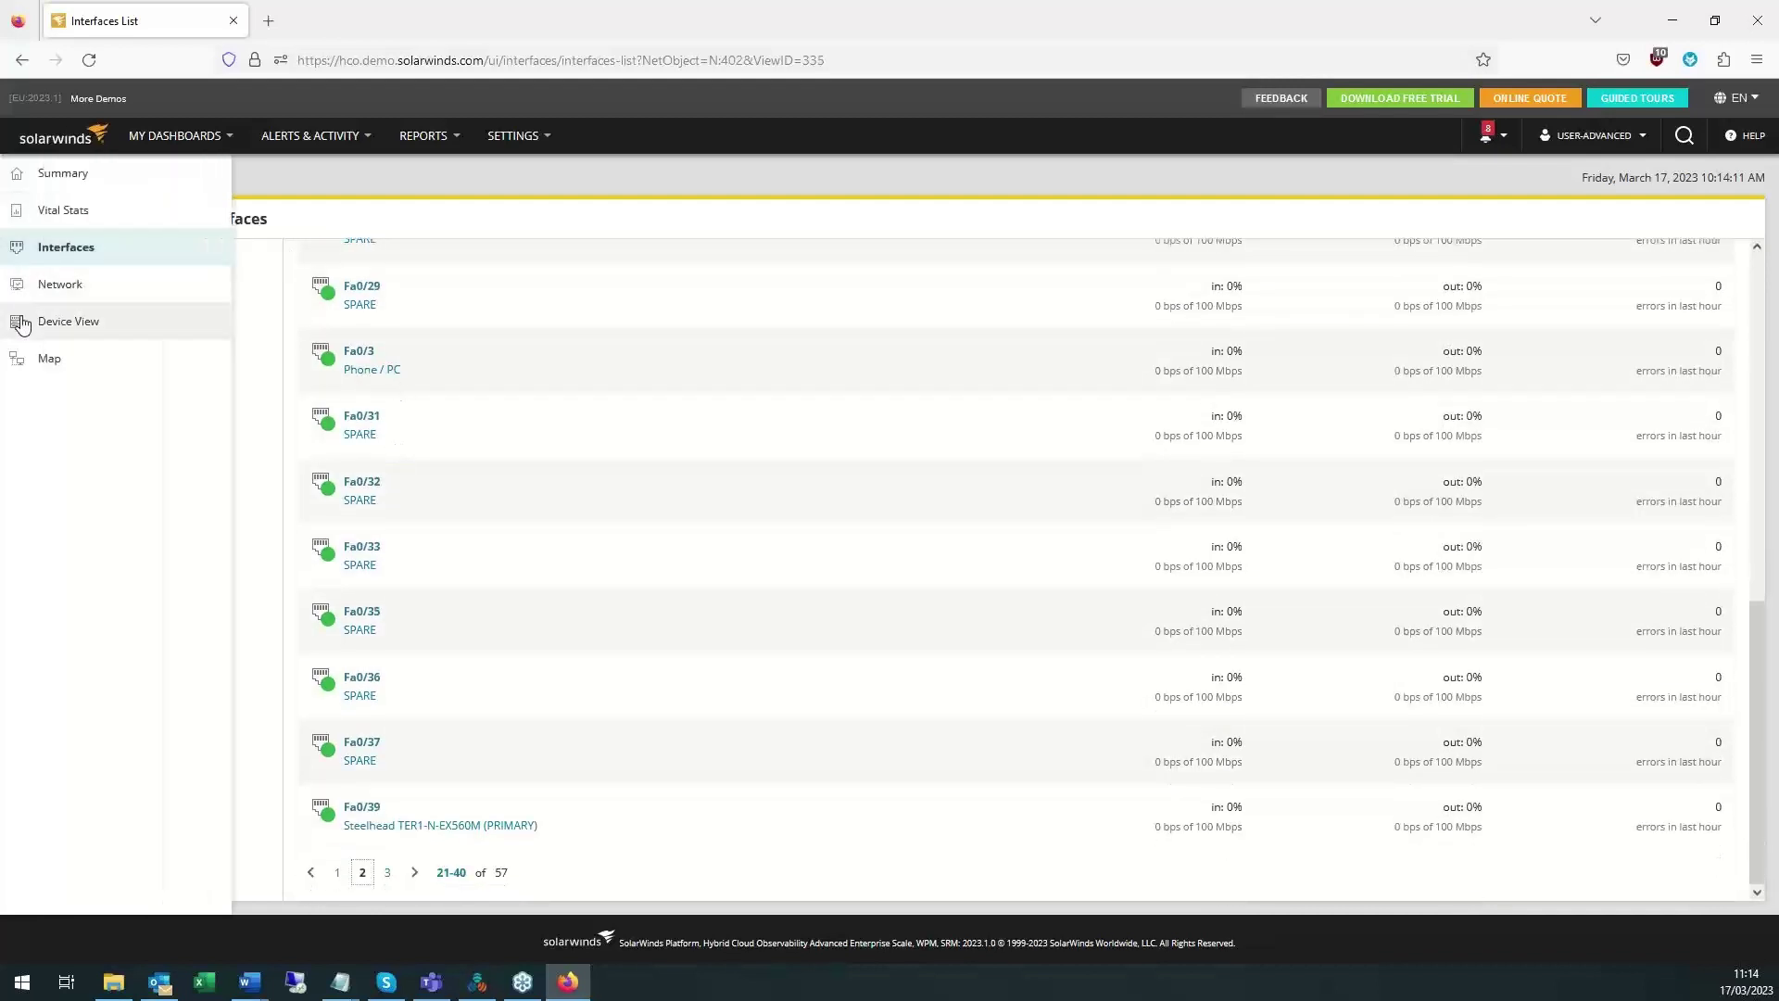
click(77, 321)
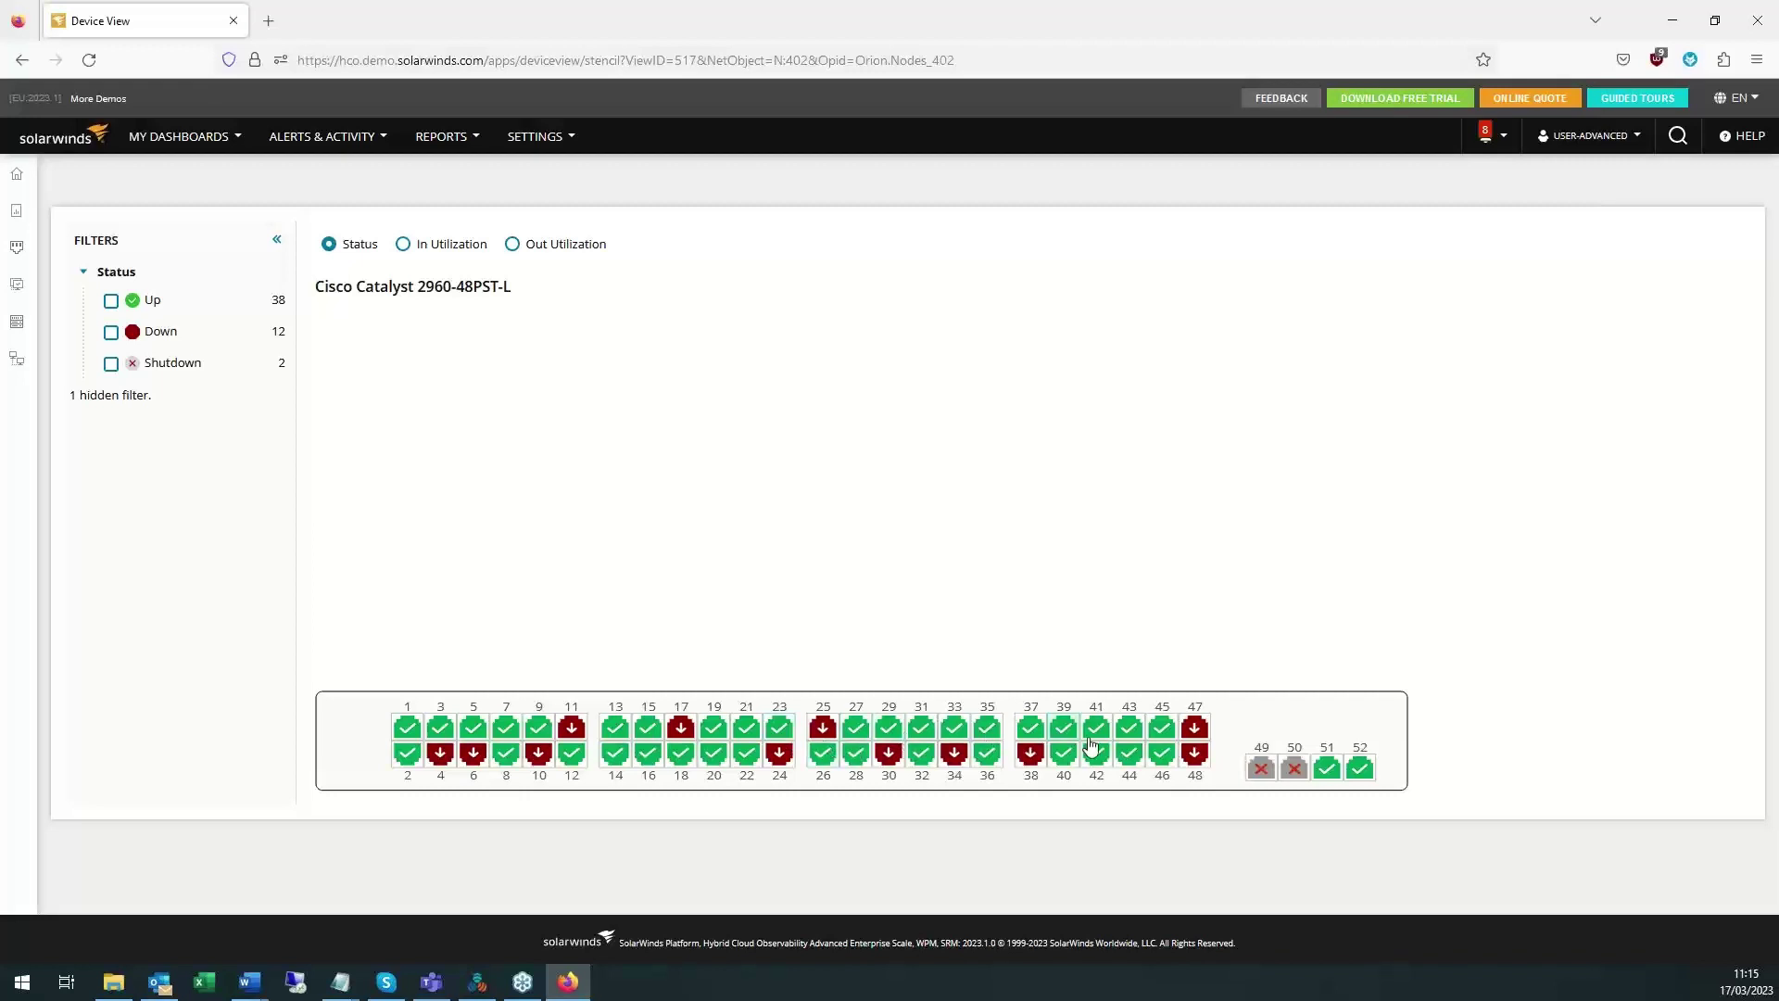
click(442, 730)
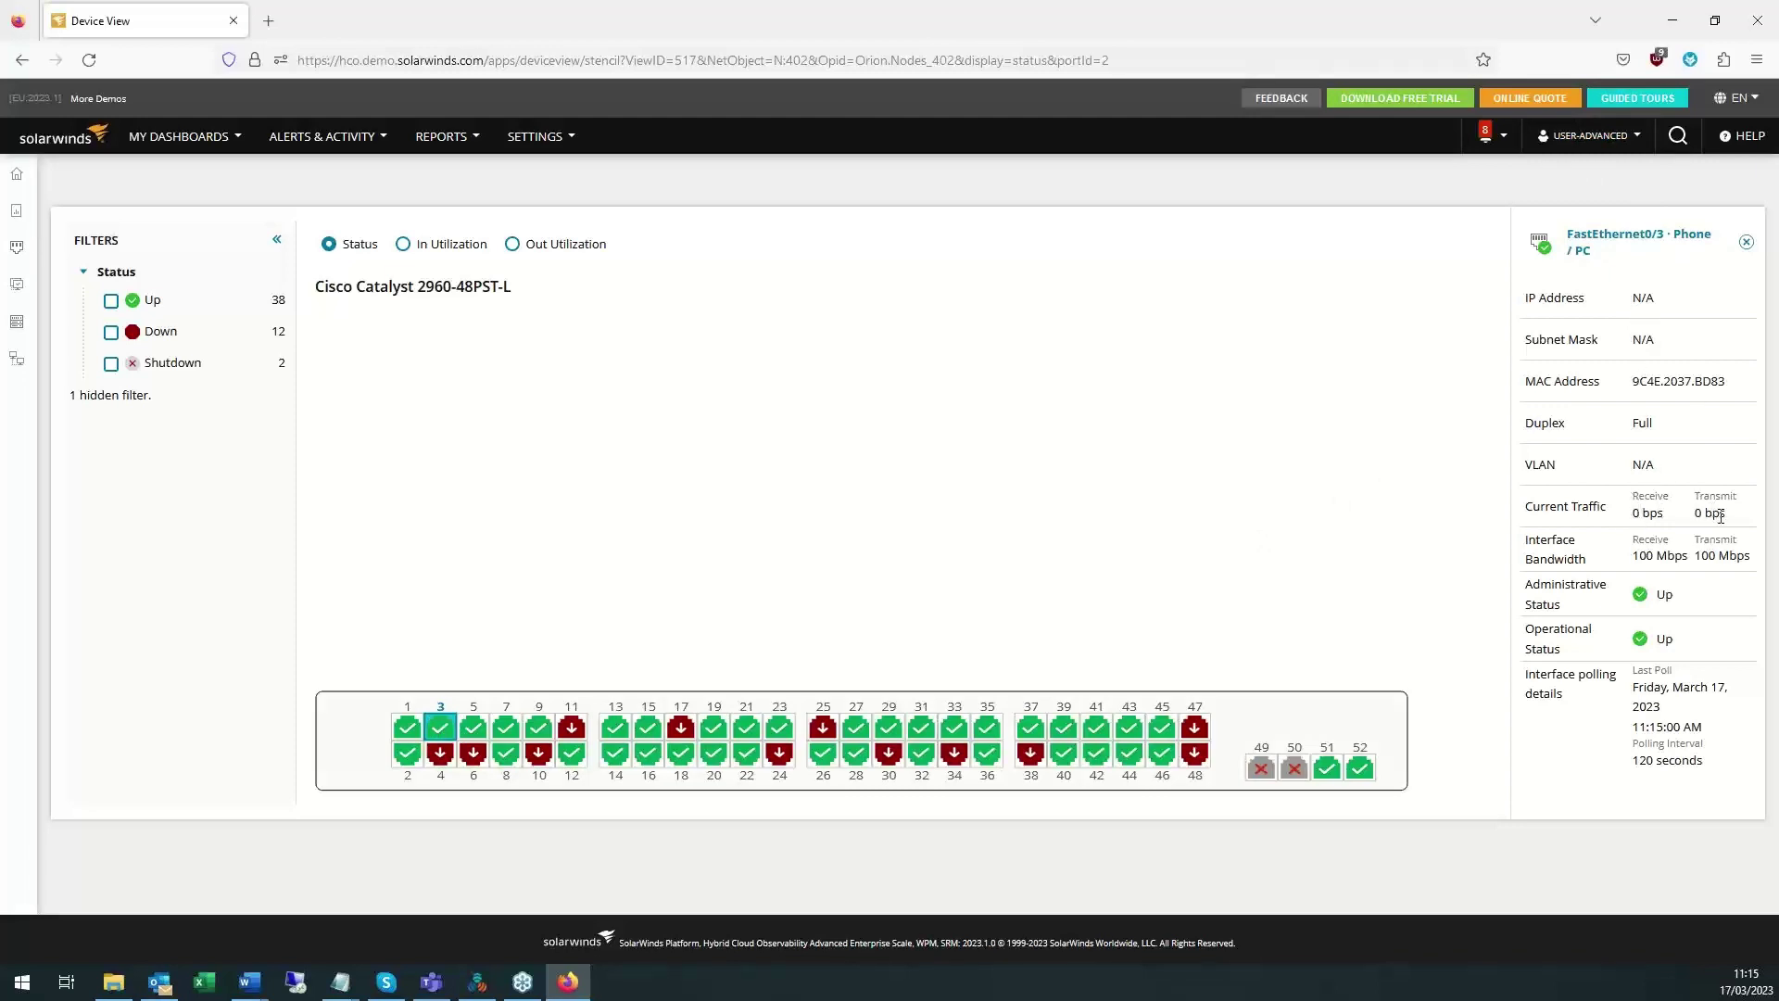
drag(1634, 555, 1664, 594)
Compare the ports' In Utilization and Out Utilization displays in the Device View, ending on In Utilization.
click(406, 250)
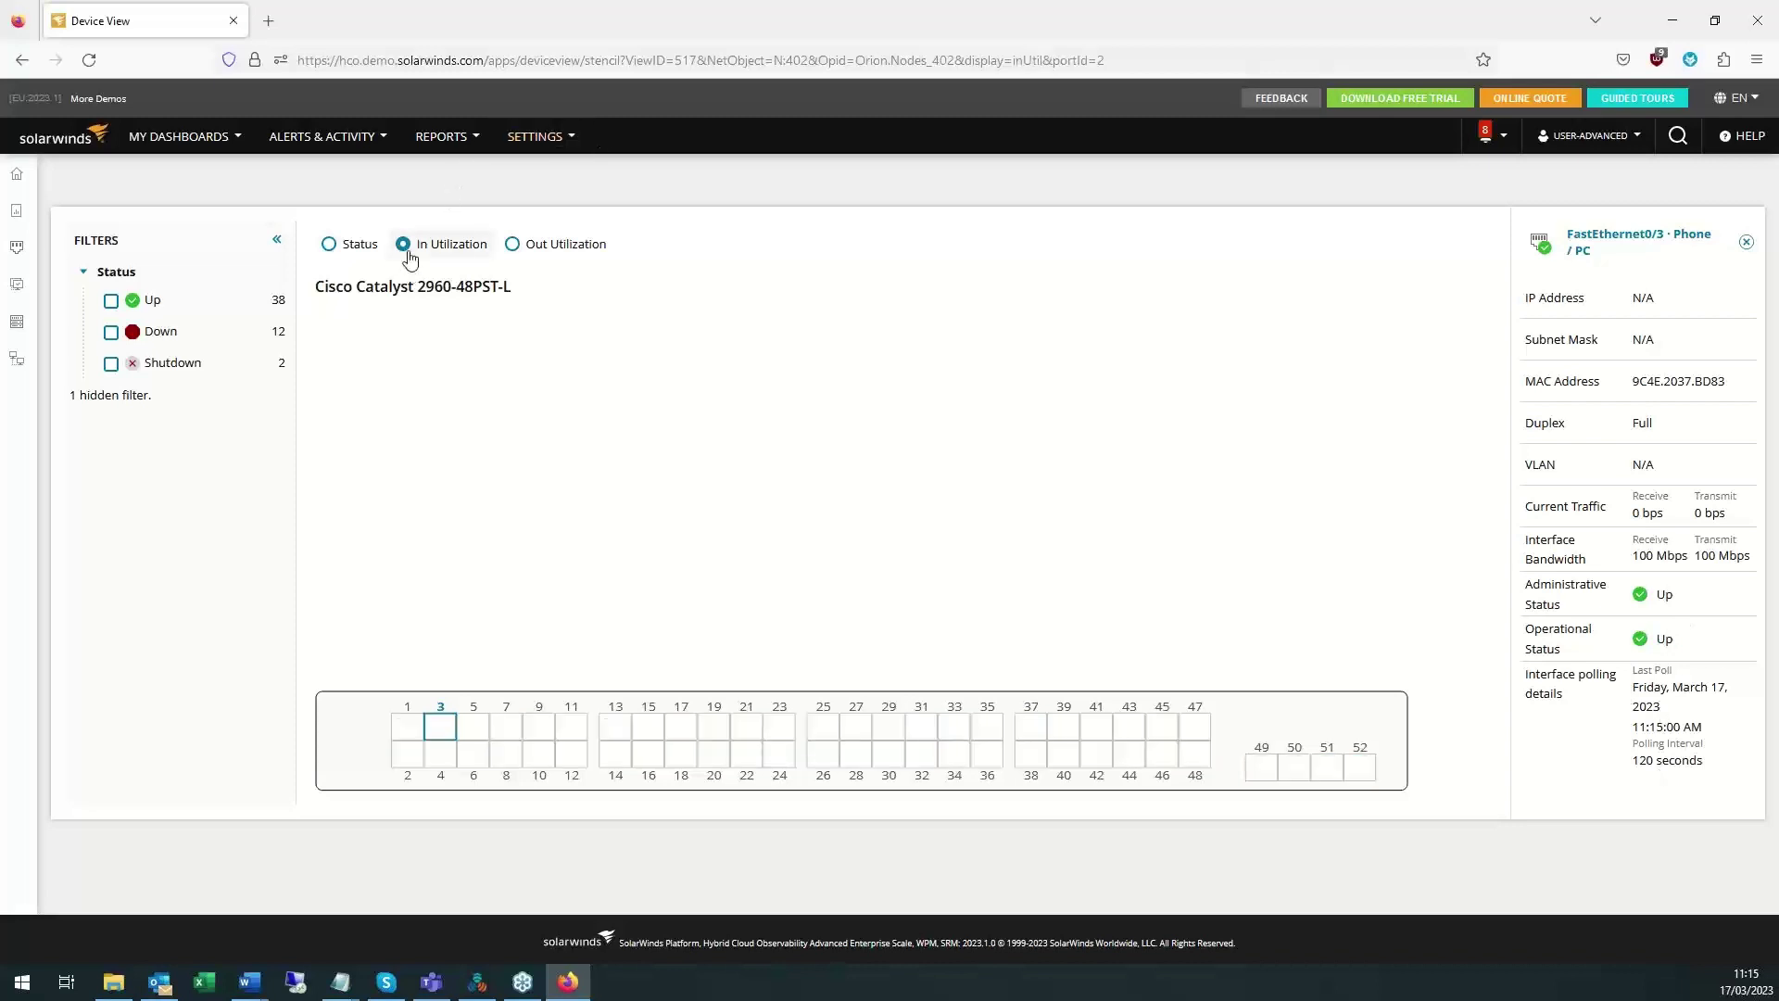
click(514, 244)
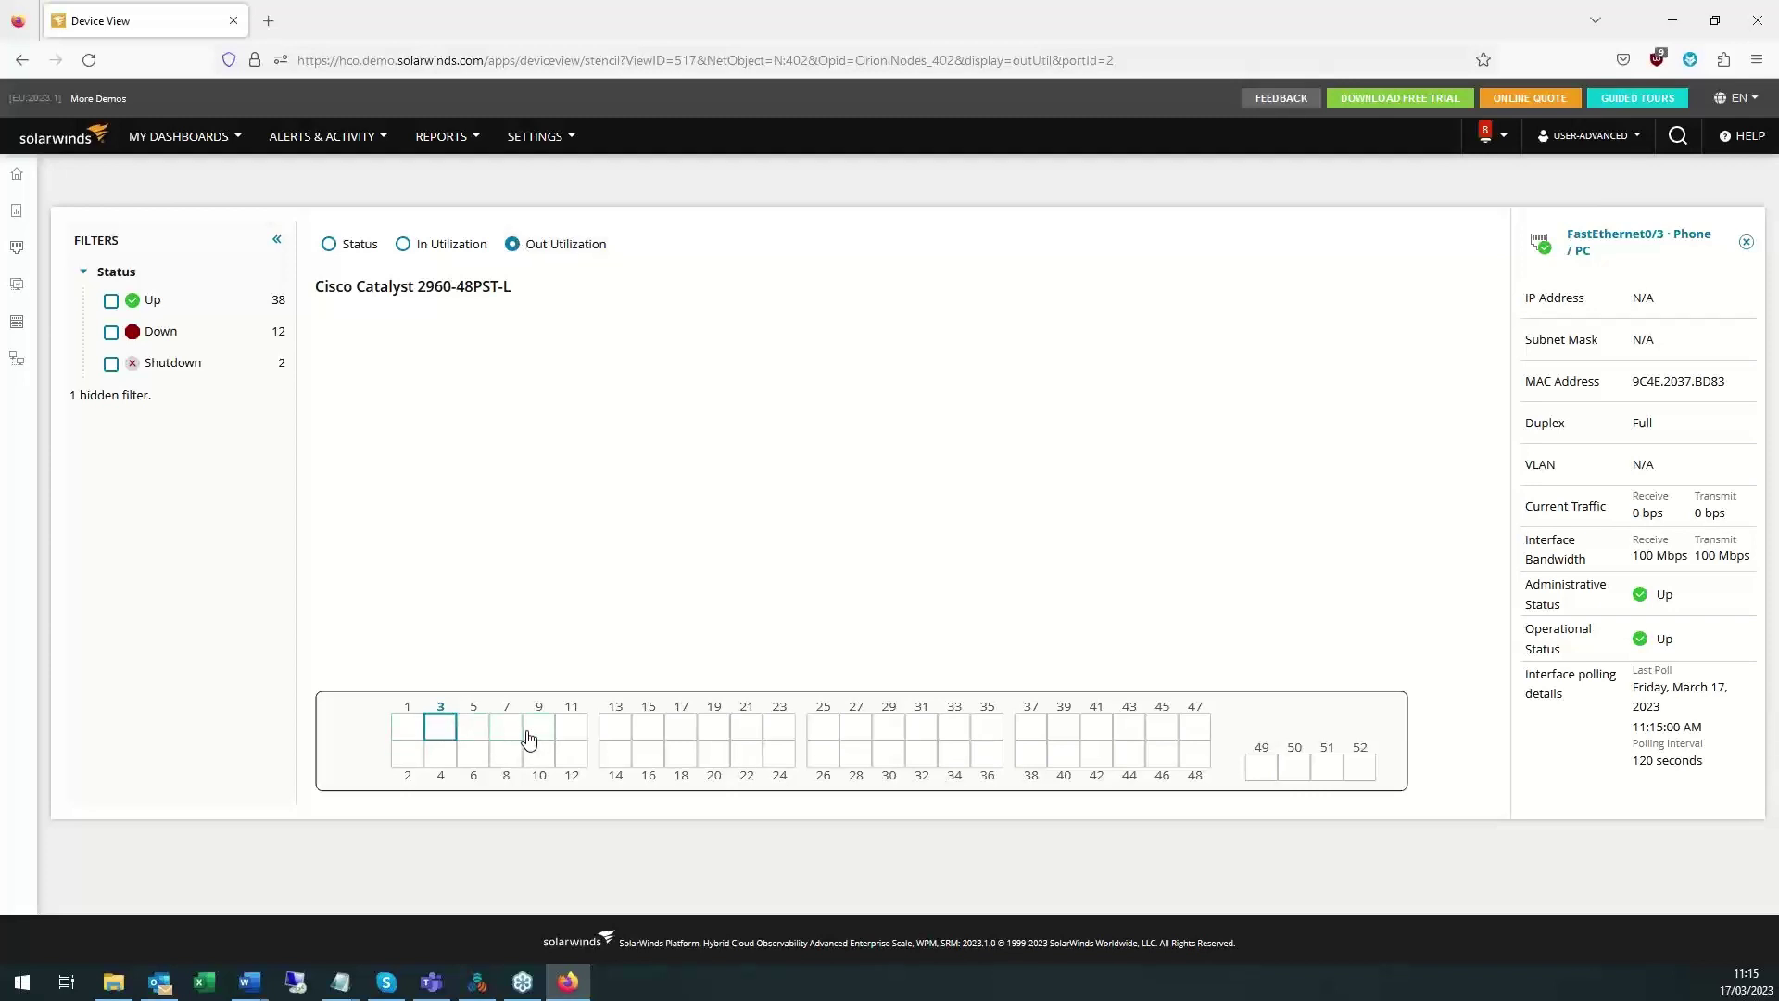
mouse_move(531, 739)
mouse_move(455, 741)
click(414, 246)
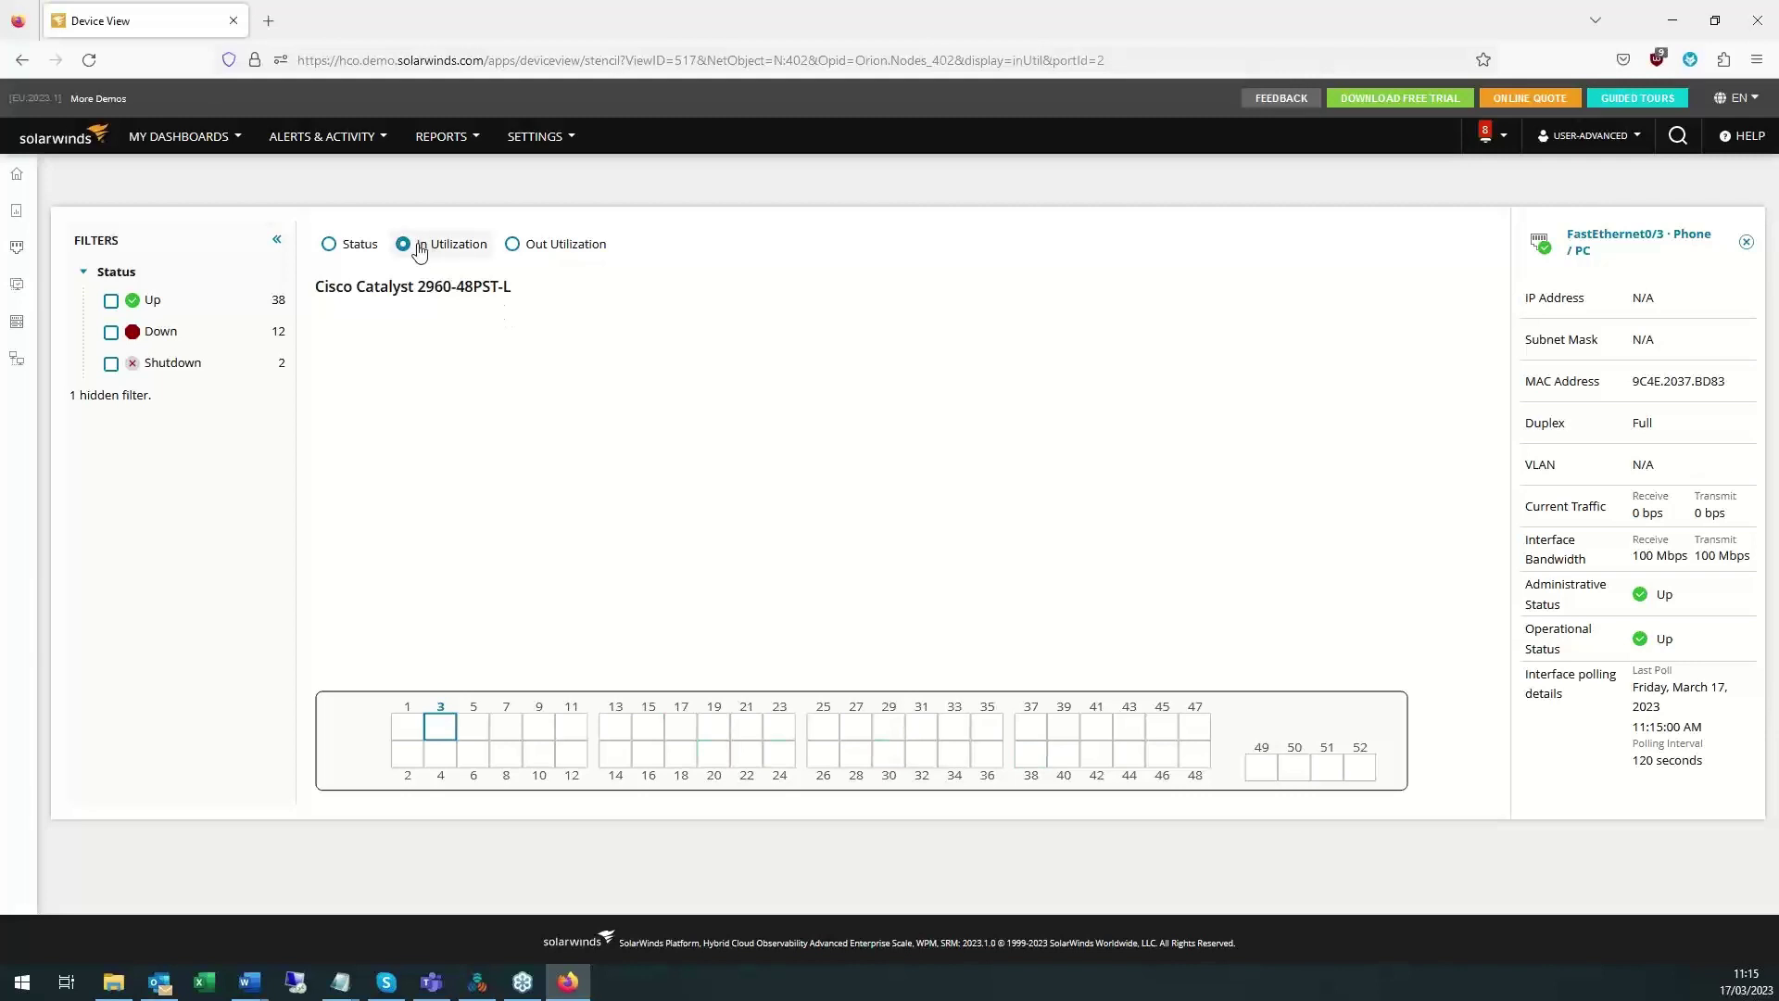
Return the Device View to the Status display and inspect the administrative and operational status of port 50.
click(343, 246)
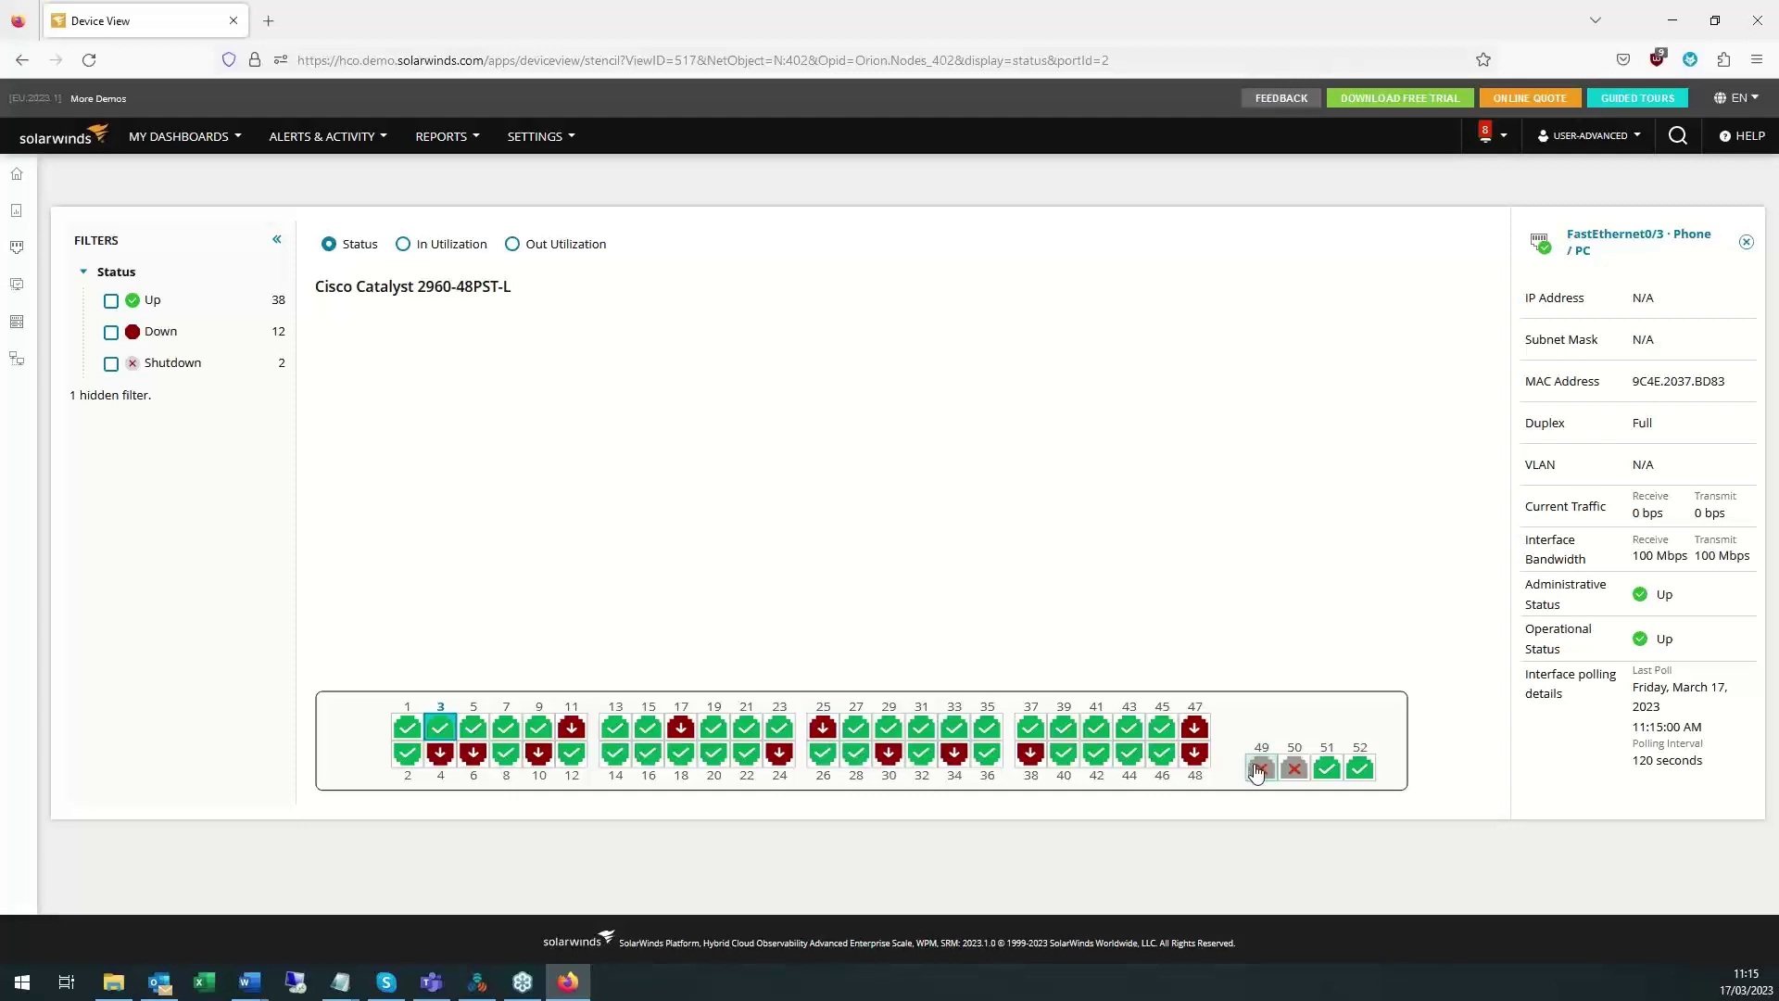
click(1303, 775)
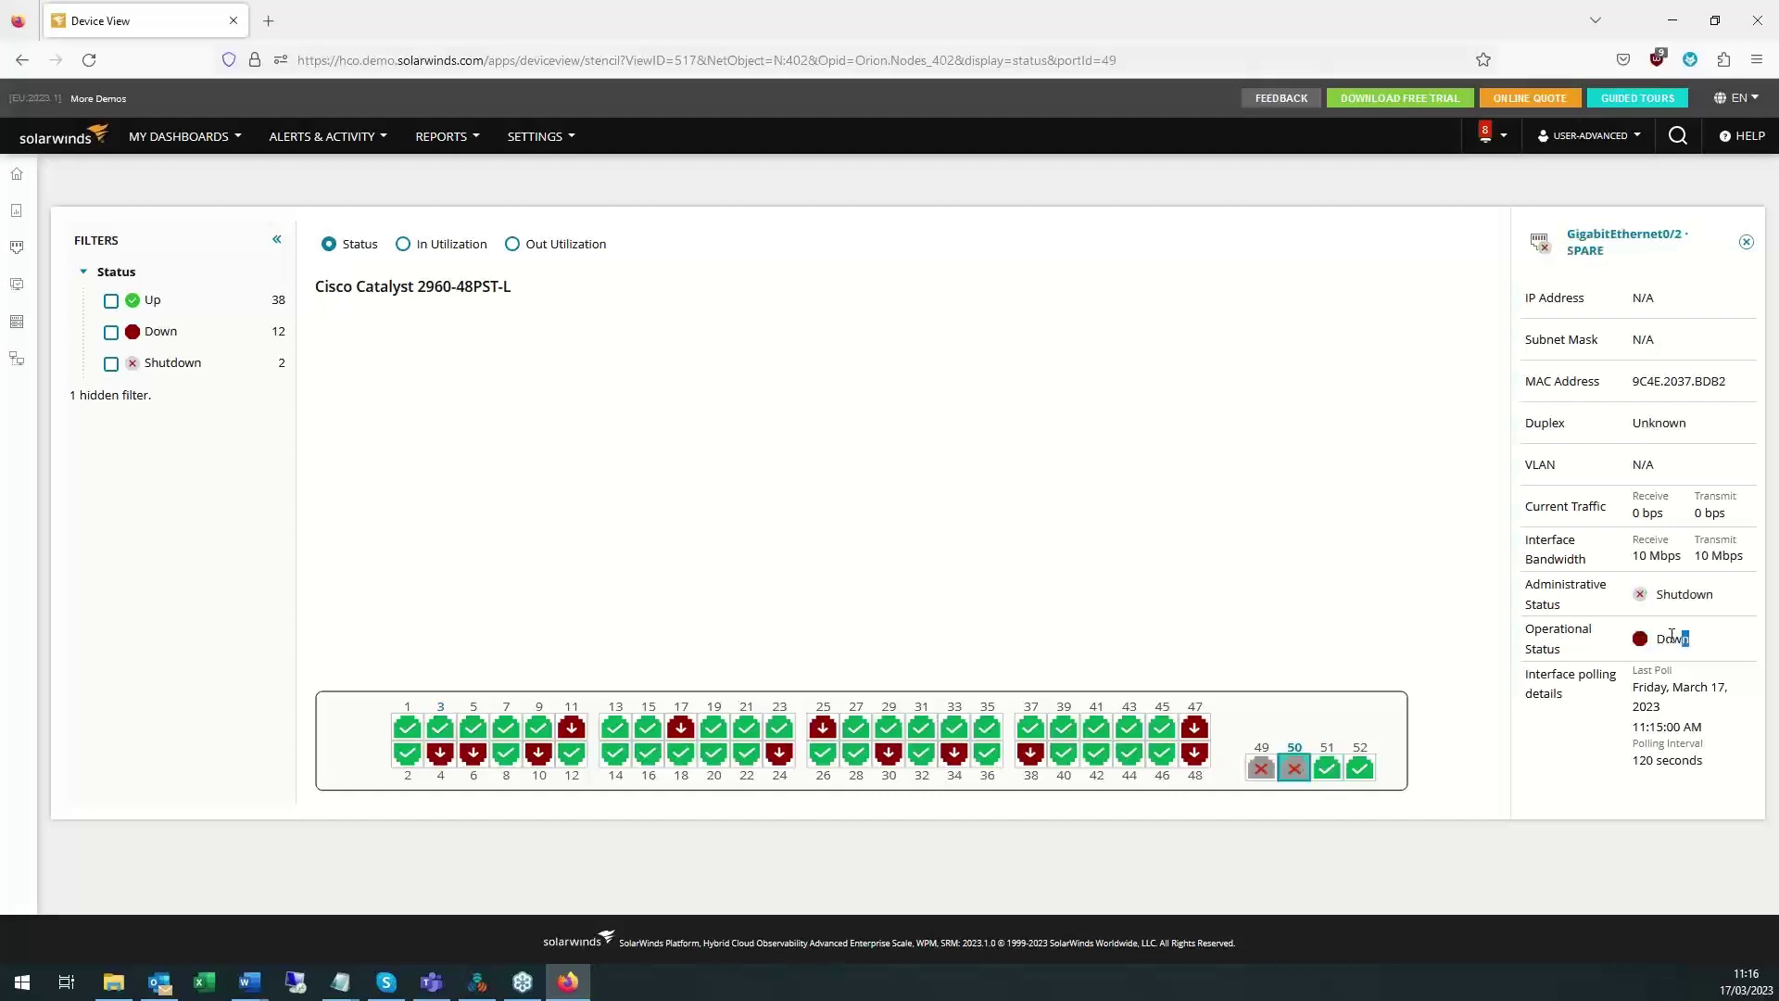
drag(1673, 636, 1652, 602)
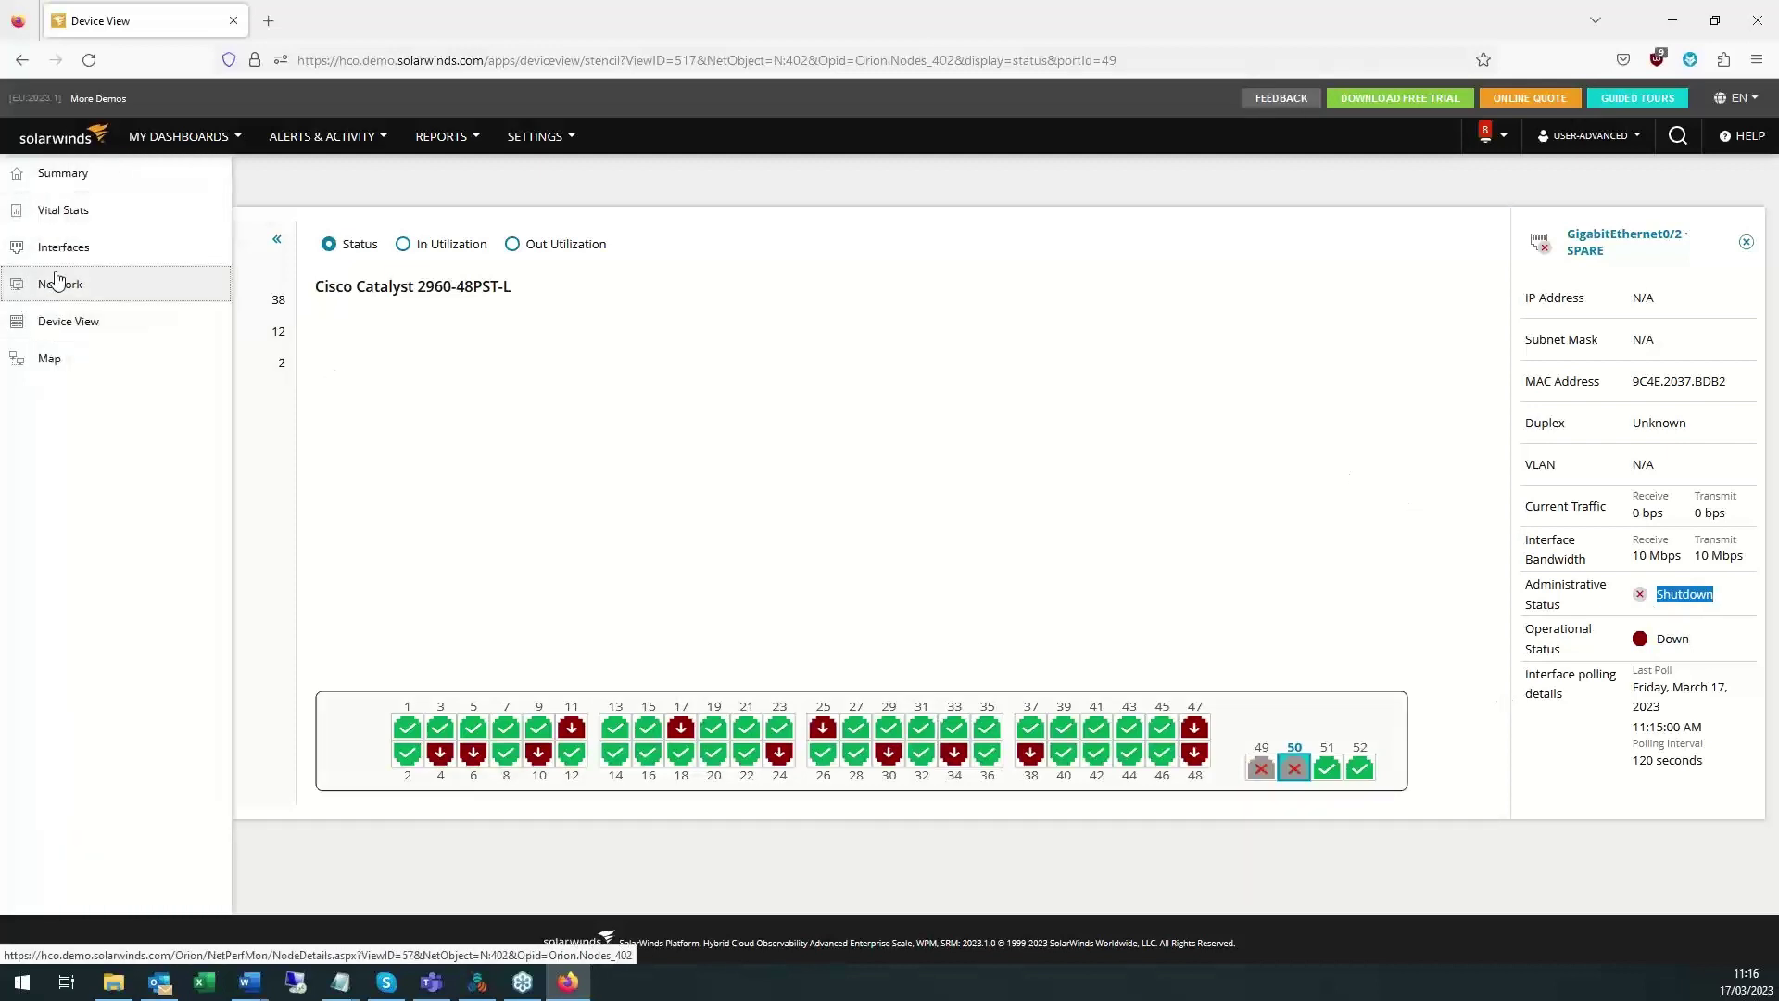
Look over the node's Network view, including its VLANs and interface utilization, and return to its Summary page.
click(51, 283)
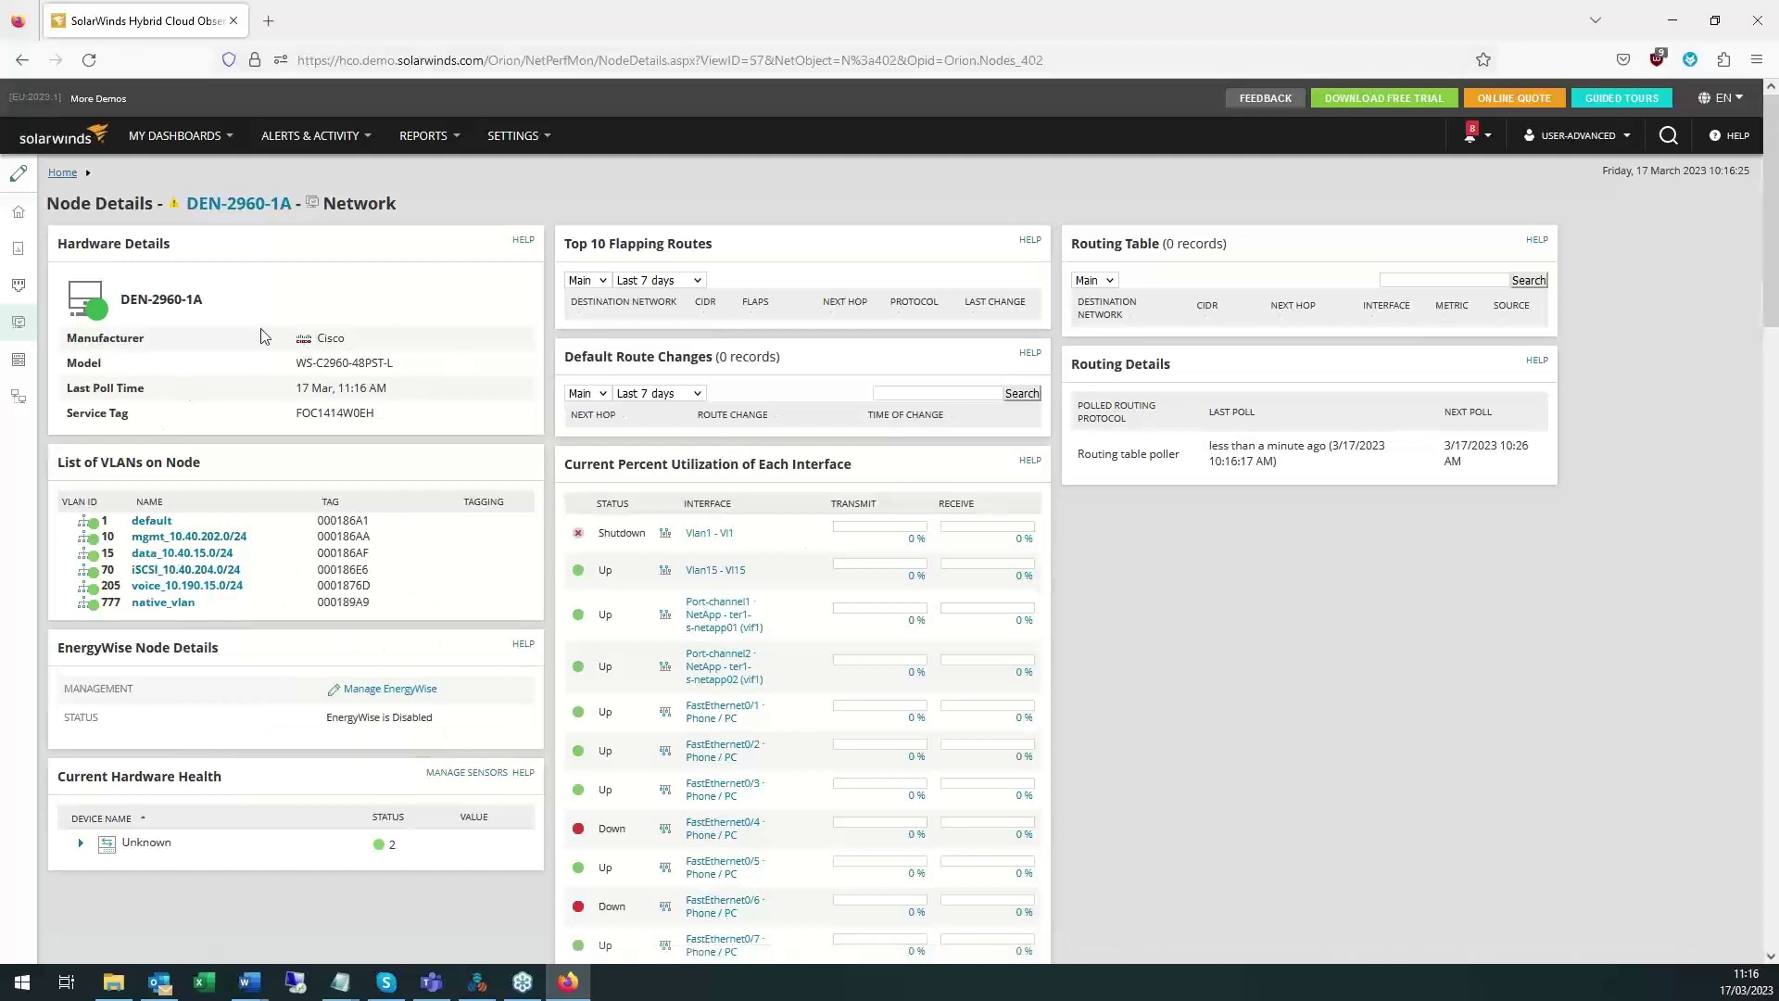
mouse_move(35, 253)
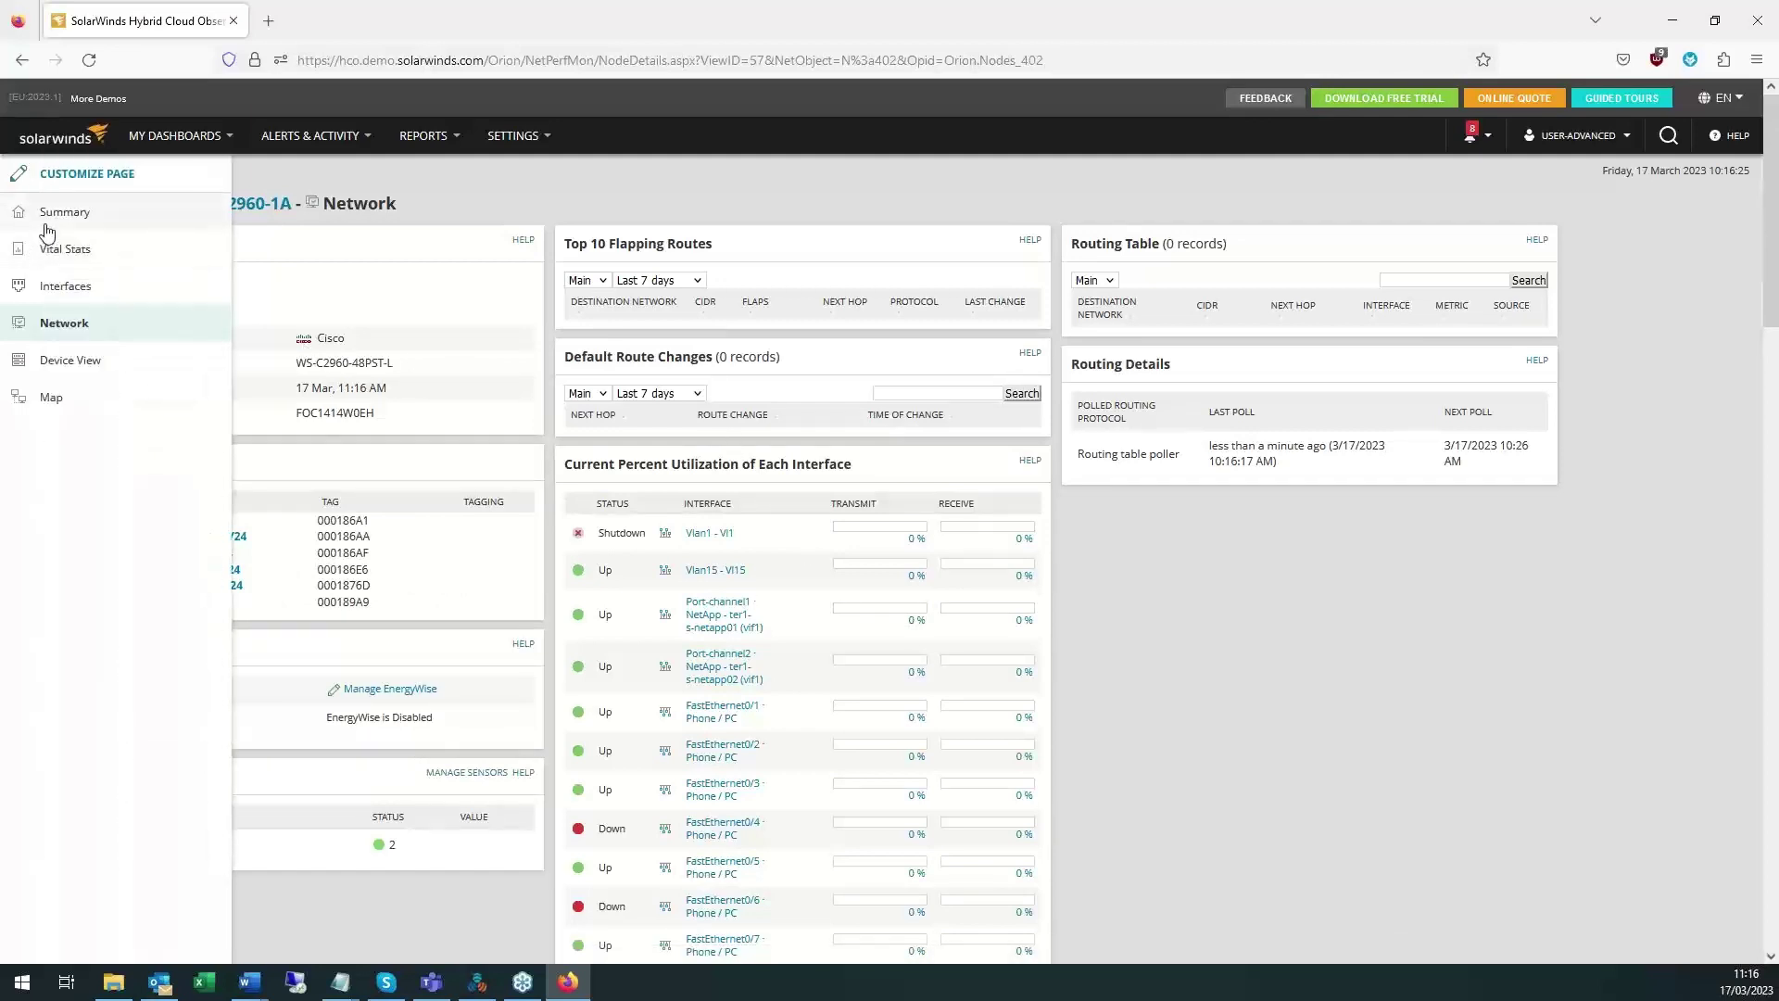
click(46, 223)
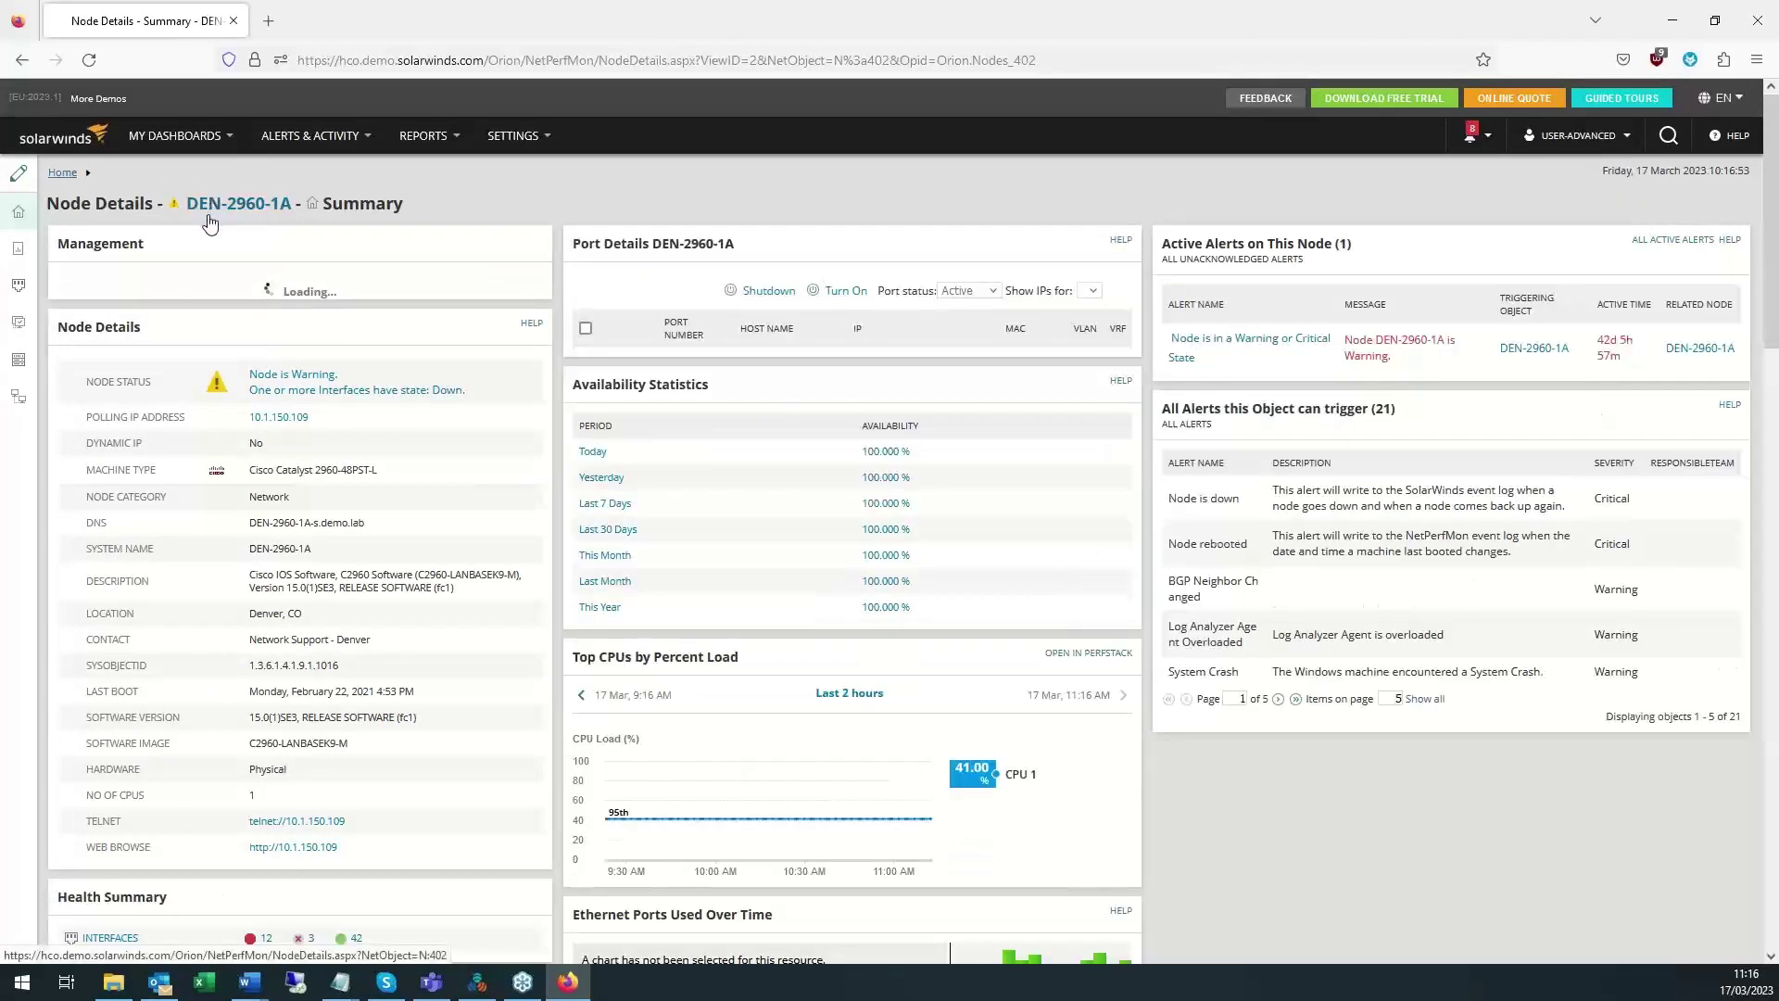
Open the NetFlow NTA Summary dashboard and look over its Top 10 Conversations and Top 10 Endpoints.
click(176, 136)
mouse_move(191, 209)
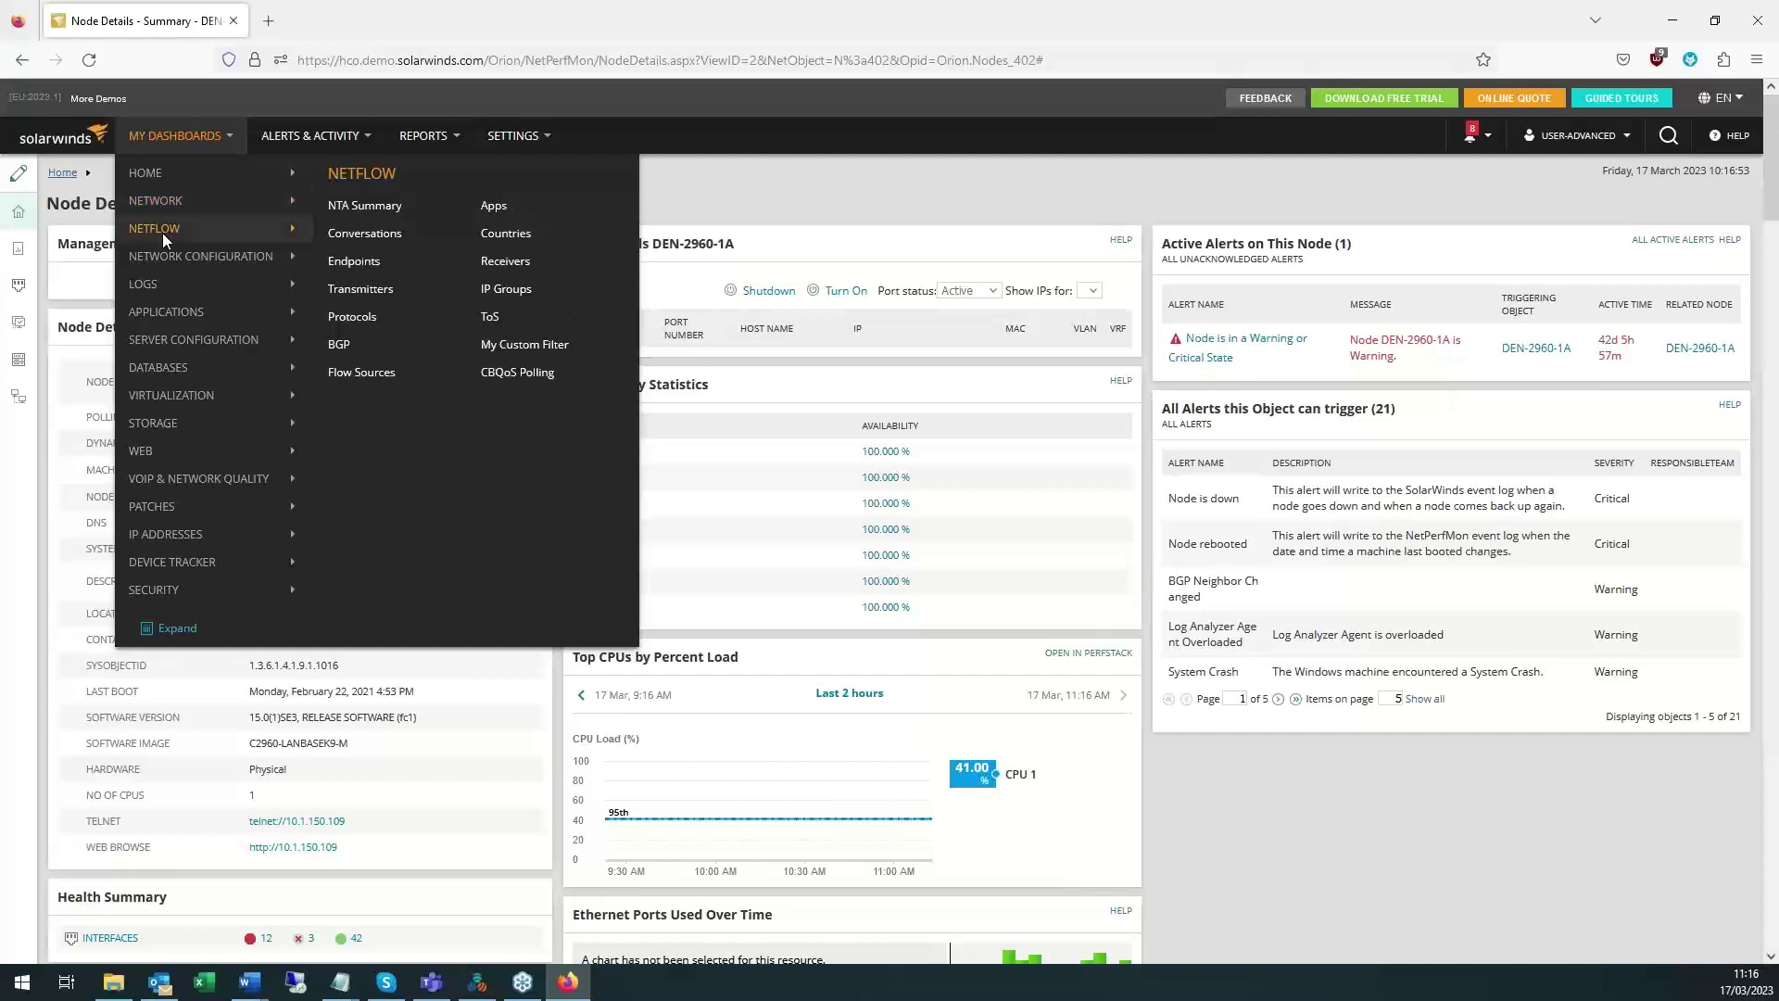
click(382, 206)
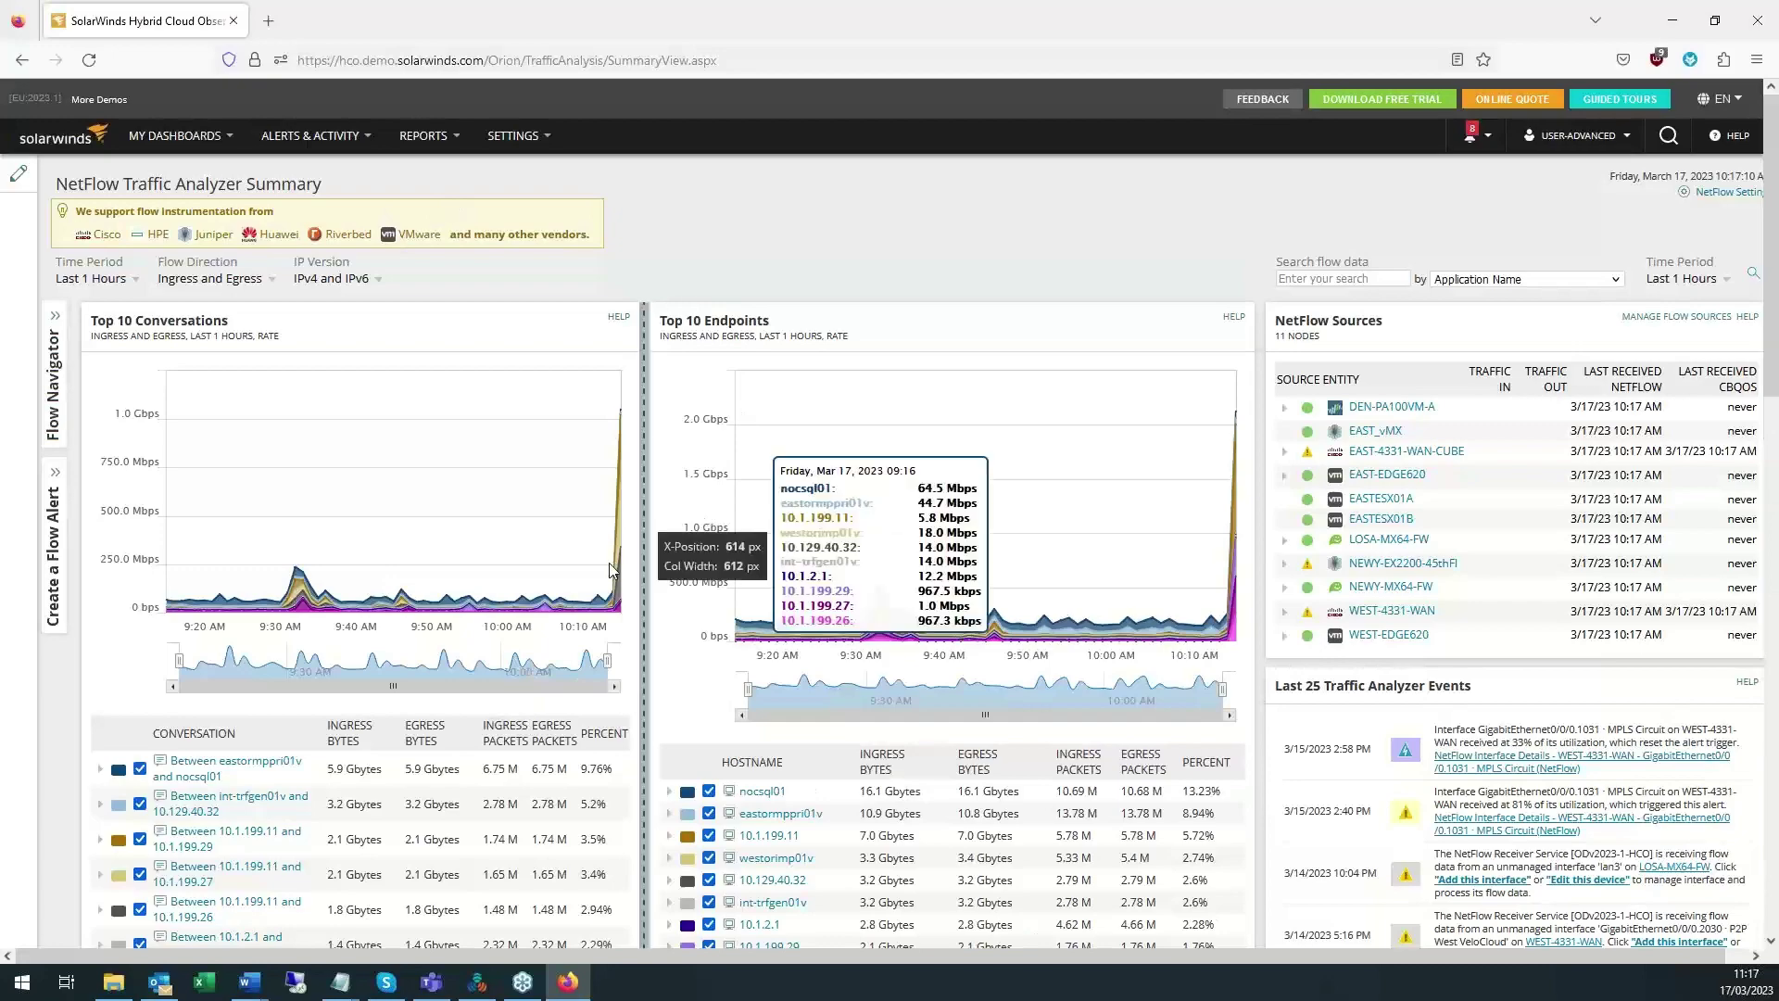
scroll(610, 538, down, 4)
scroll(610, 569, up, 2)
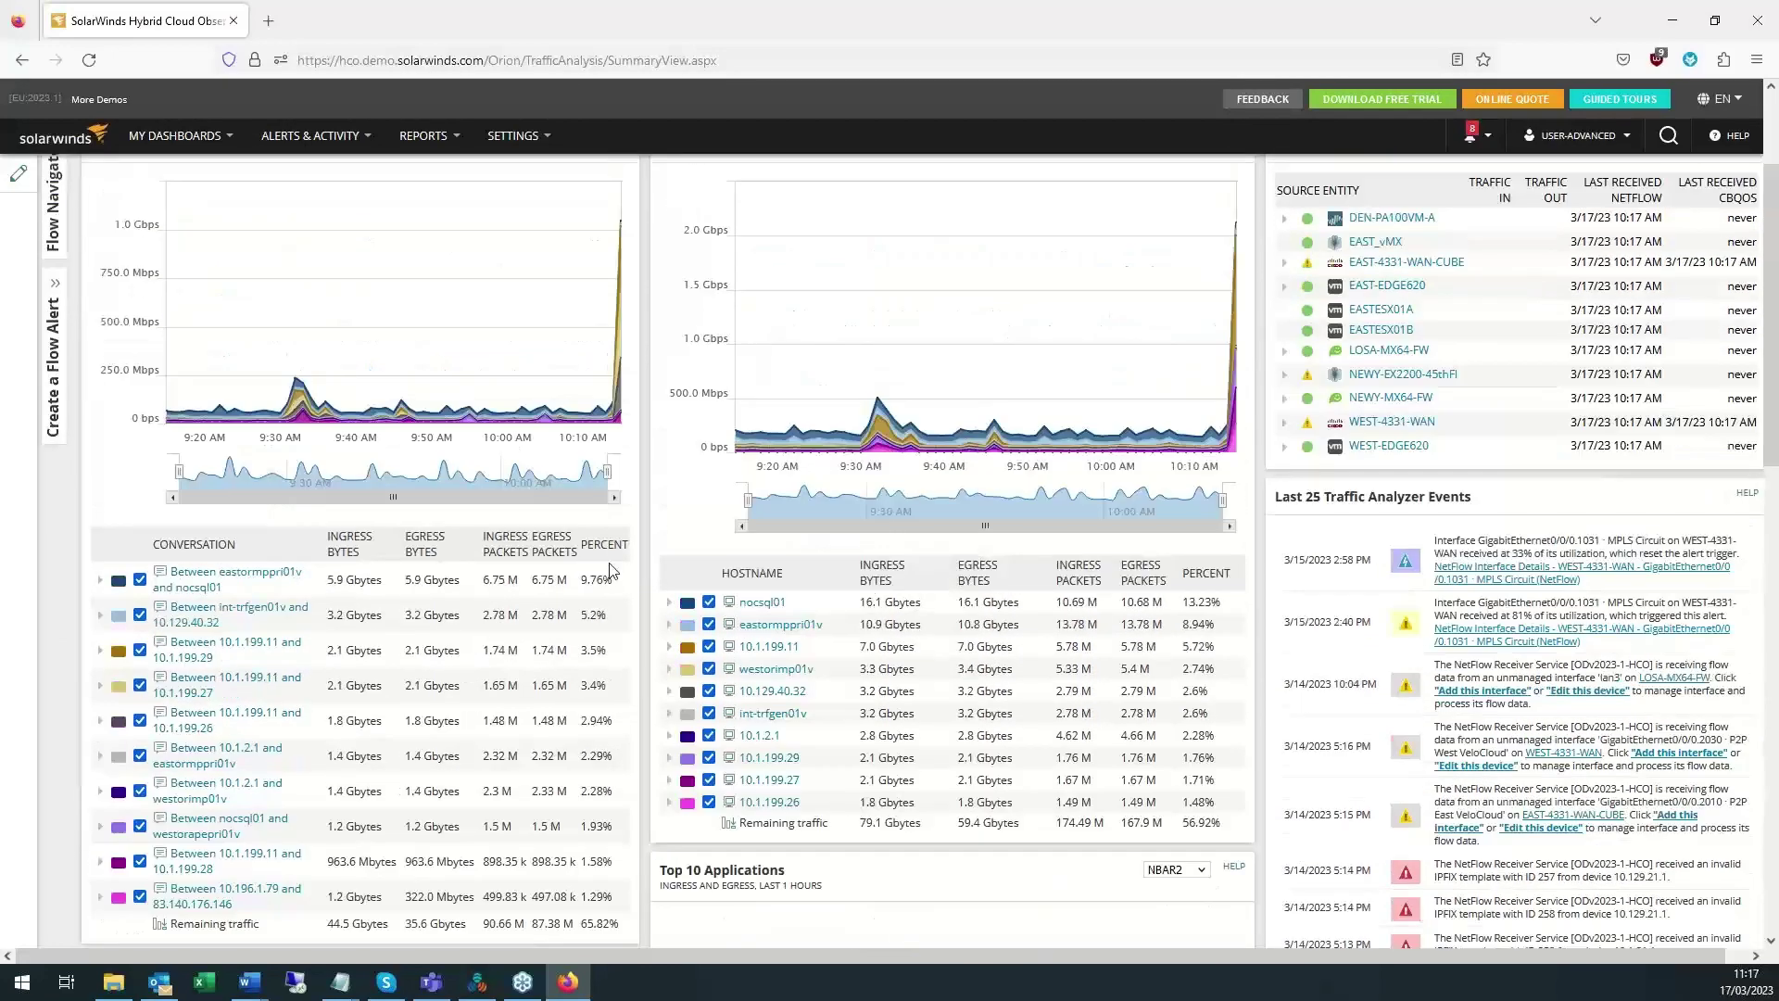
scroll(610, 569, up, 2)
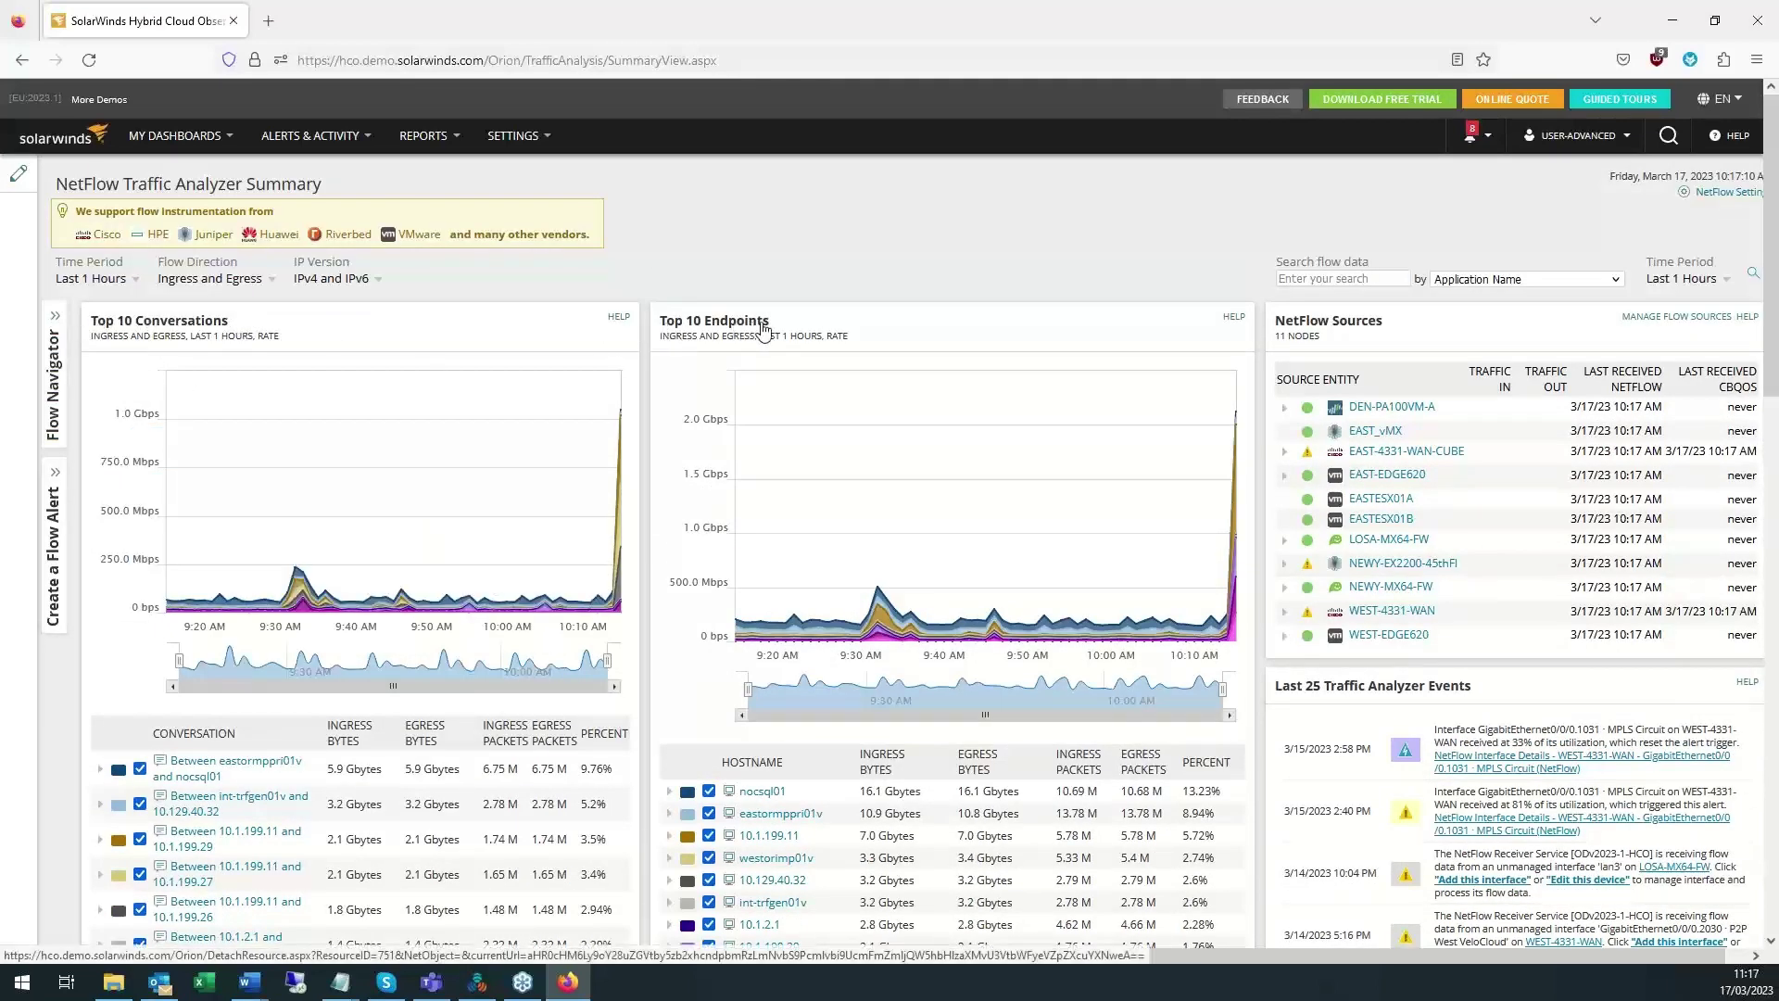
scroll(762, 329, down, 3)
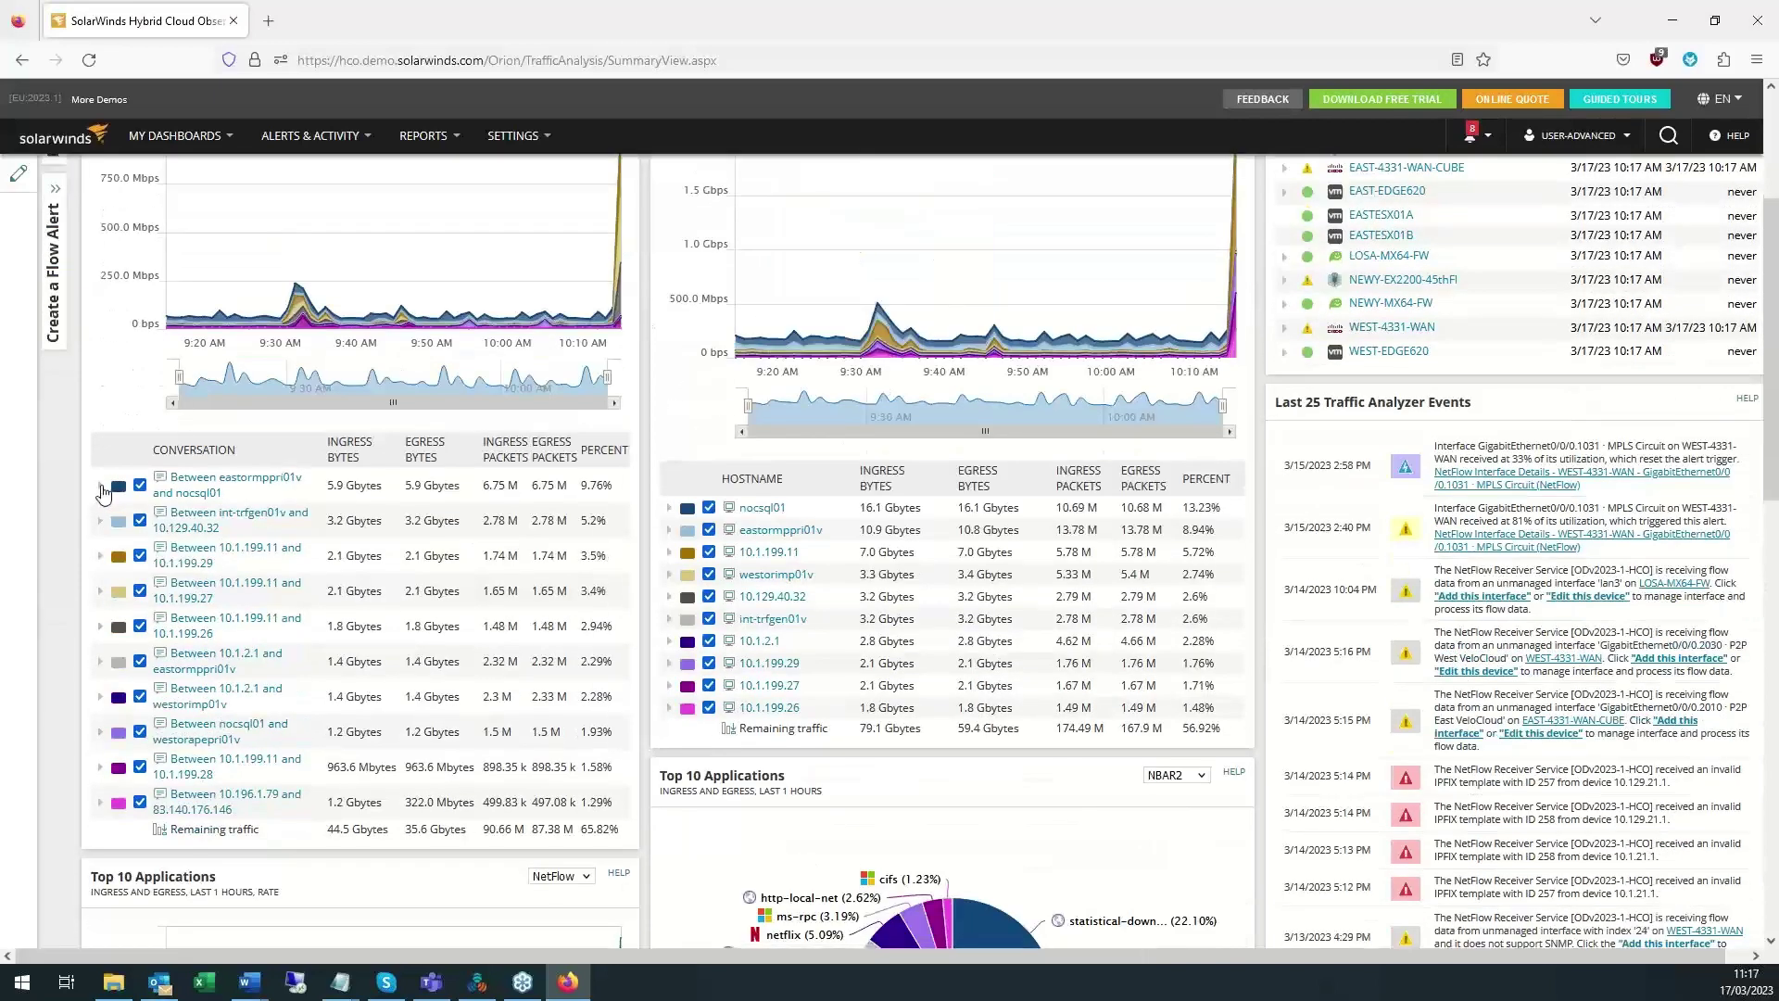
Expand the conversation between eastormppri01v and nocsql01 under Top 10 Conversations and examine its traffic source and endpoints.
click(100, 489)
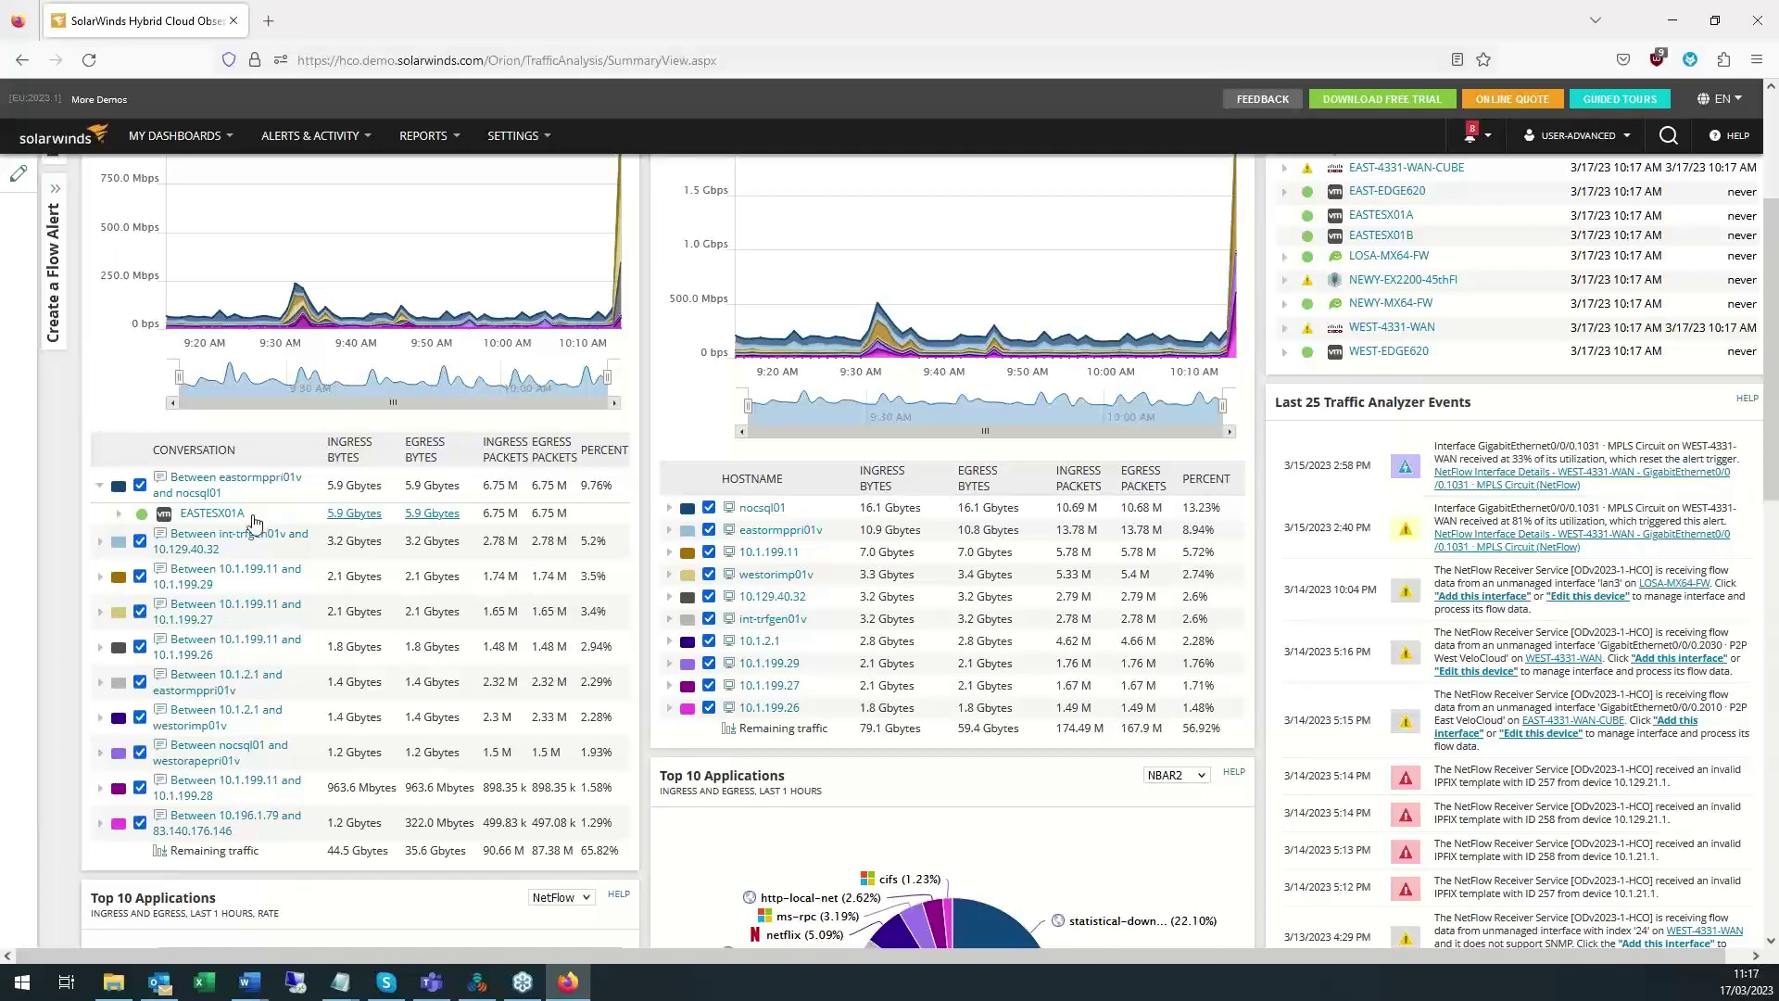
scroll(399, 603, up, 1)
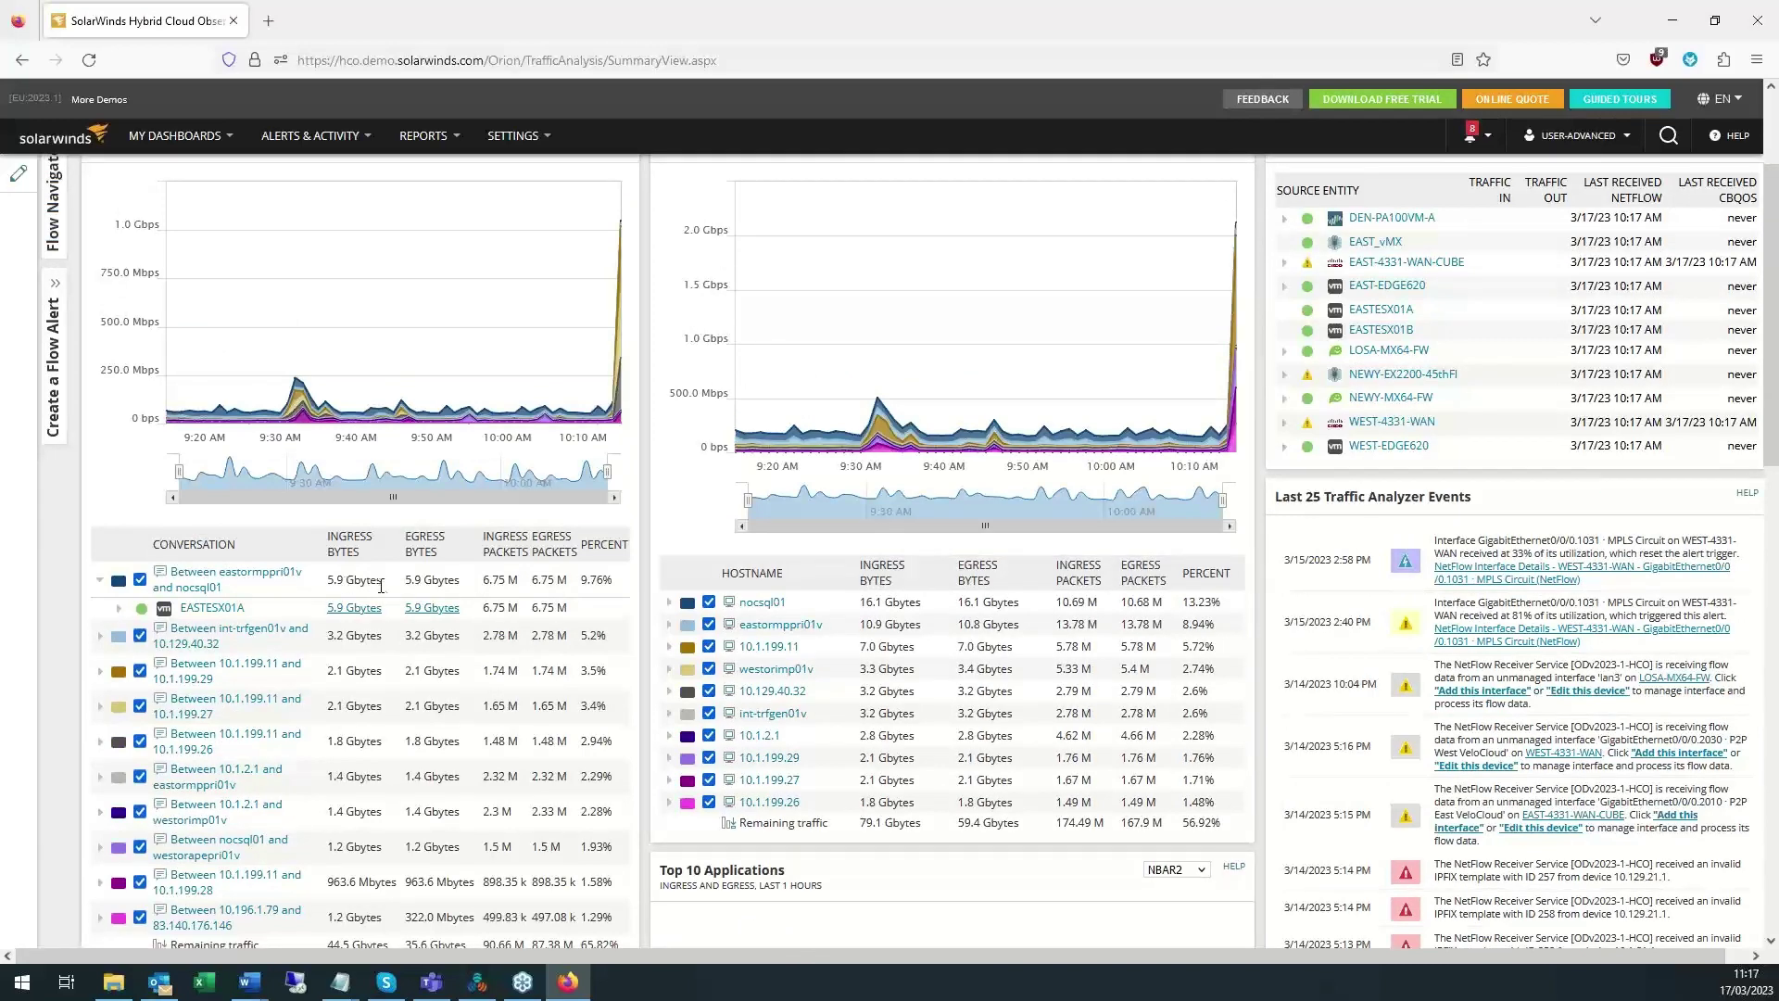
scroll(385, 604, up, 2)
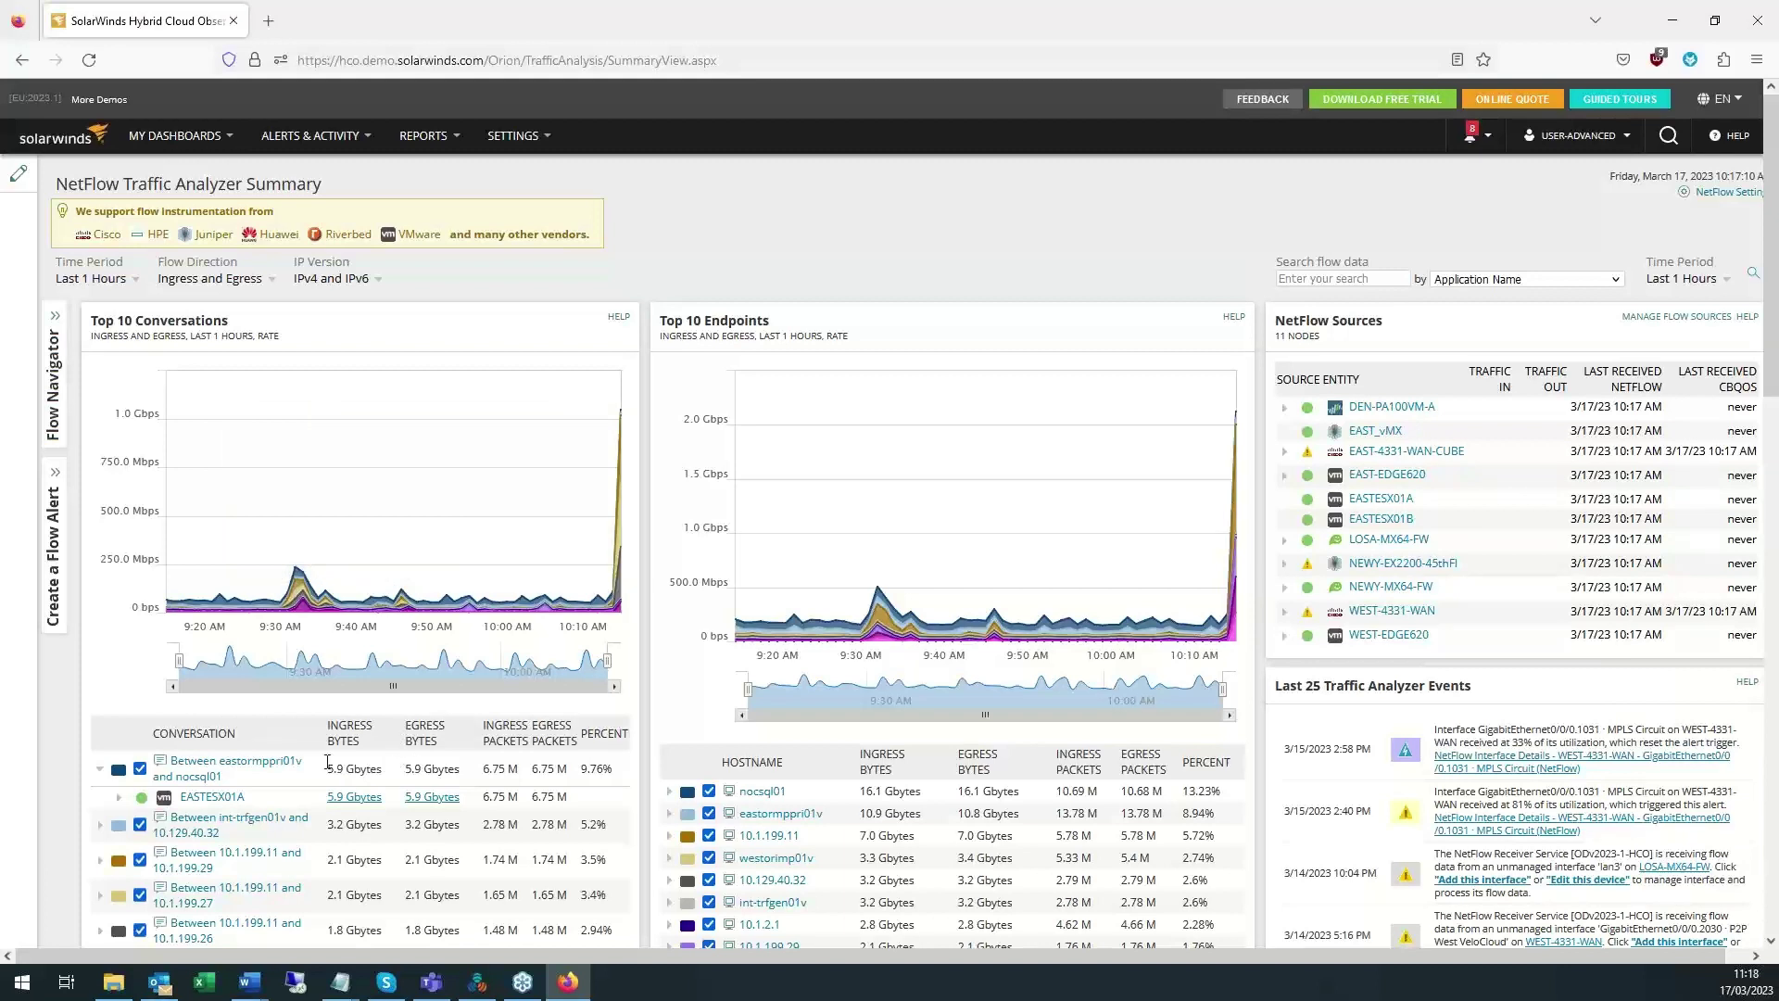
drag(229, 779, 175, 778)
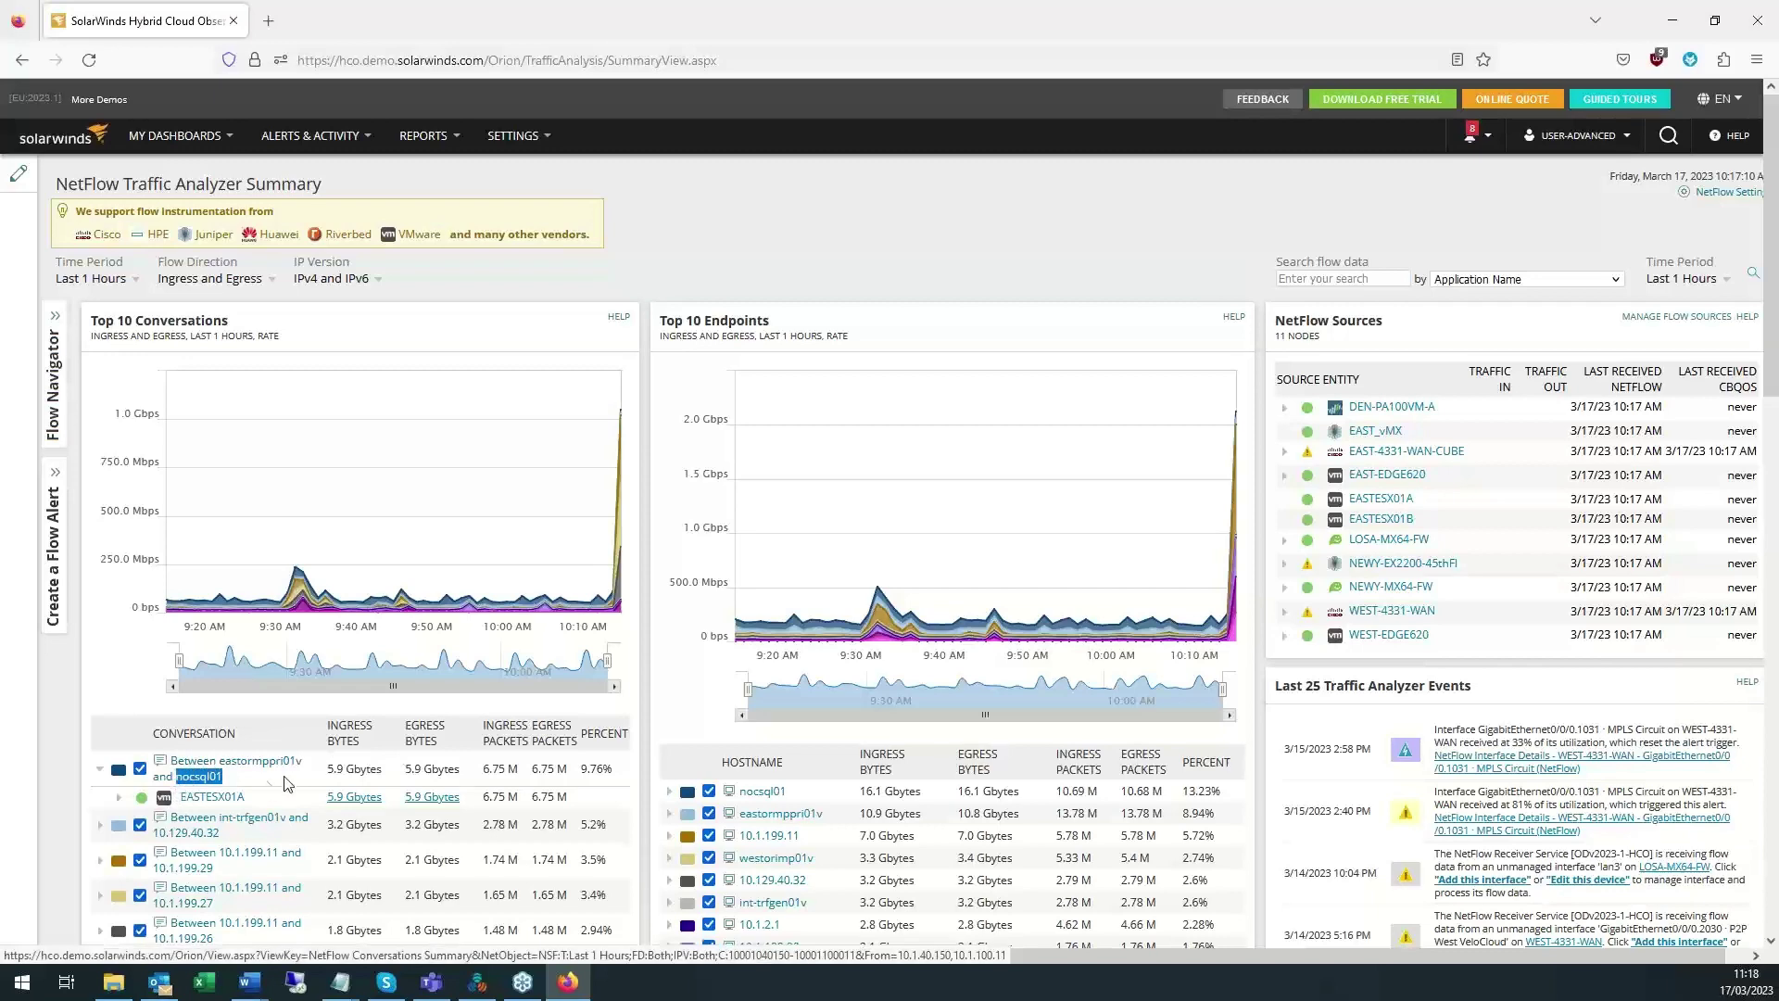
drag(286, 784, 232, 761)
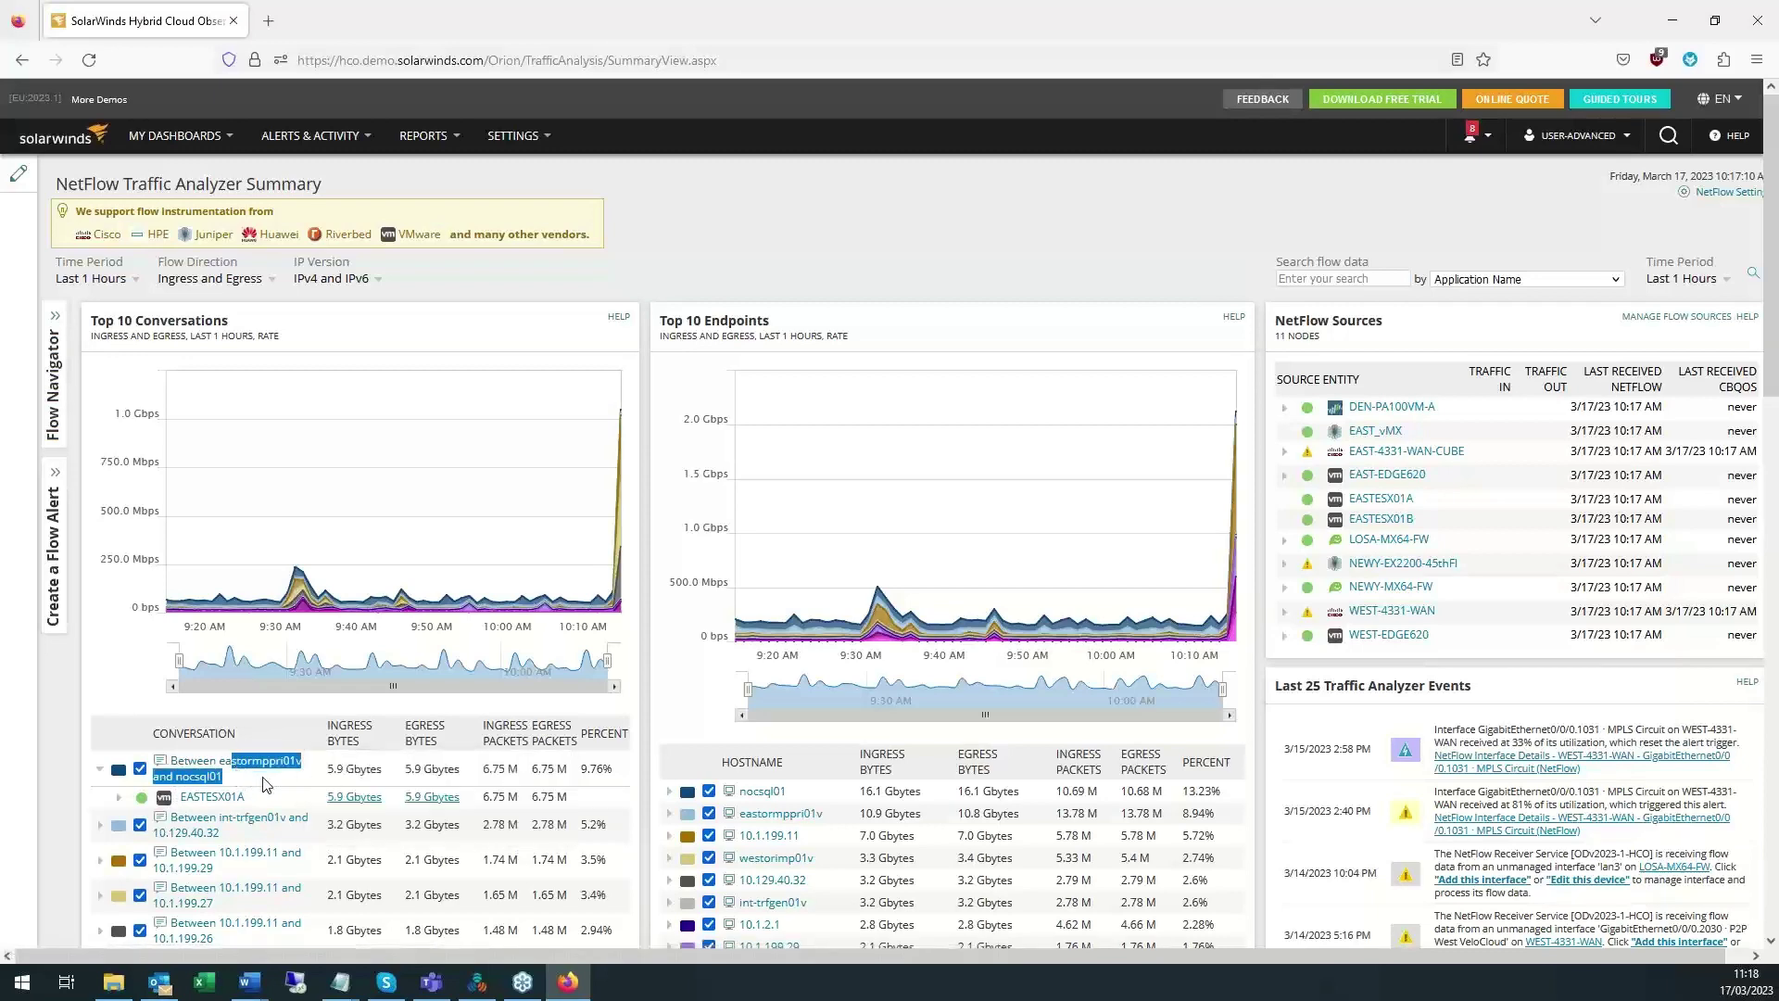
Examine the Top 10 Endpoints list and the traffic shares of individual applications in the NBAR2 Top 10 Applications pie chart.
scroll(266, 785, down, 1)
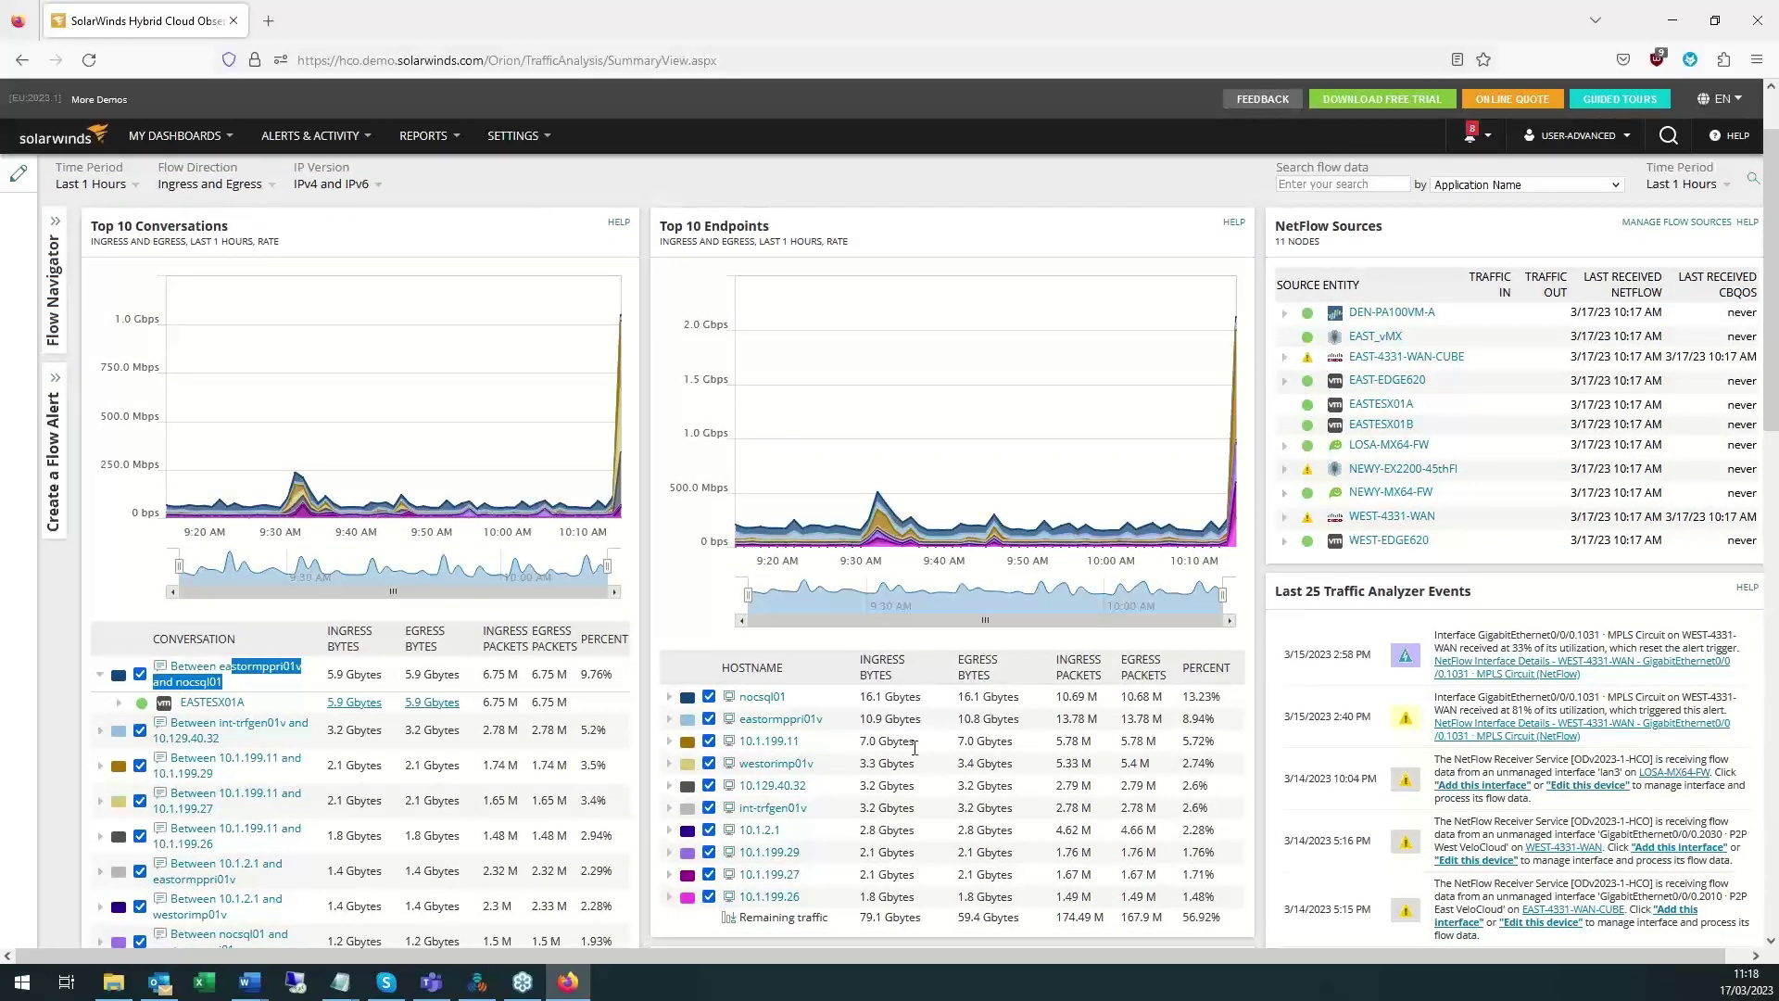
scroll(913, 738, down, 1)
click(859, 616)
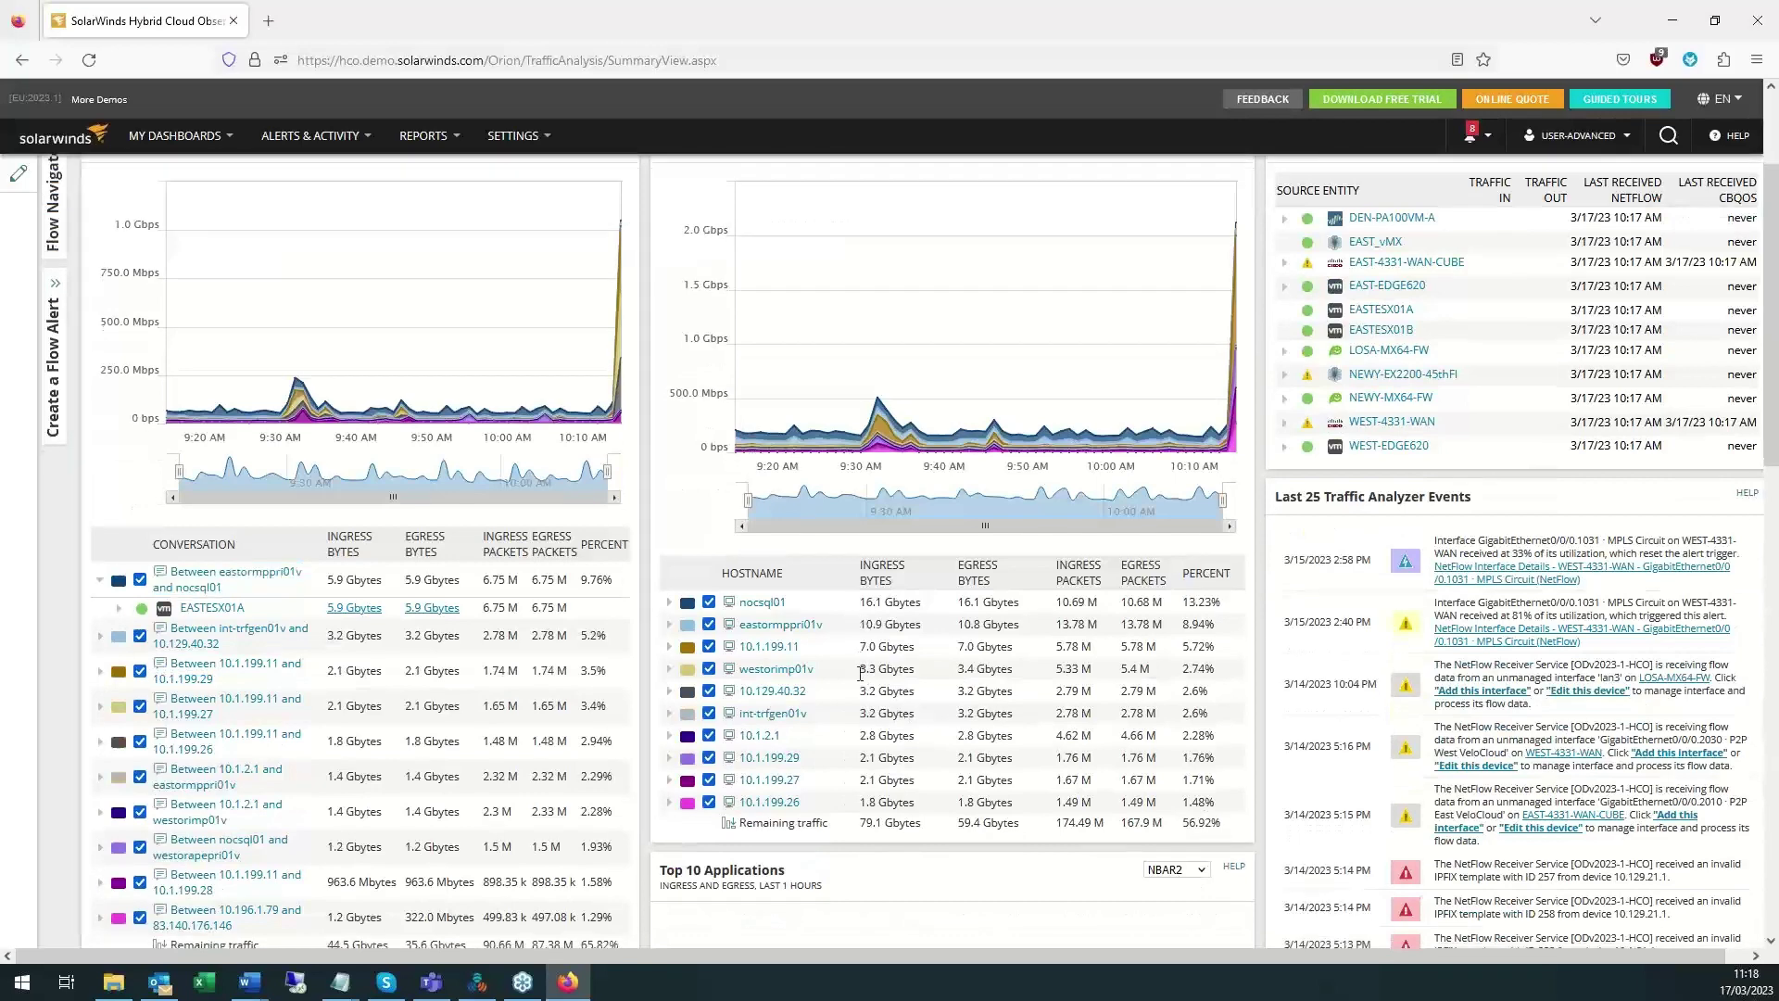
scroll(860, 674, down, 2)
scroll(860, 673, down, 4)
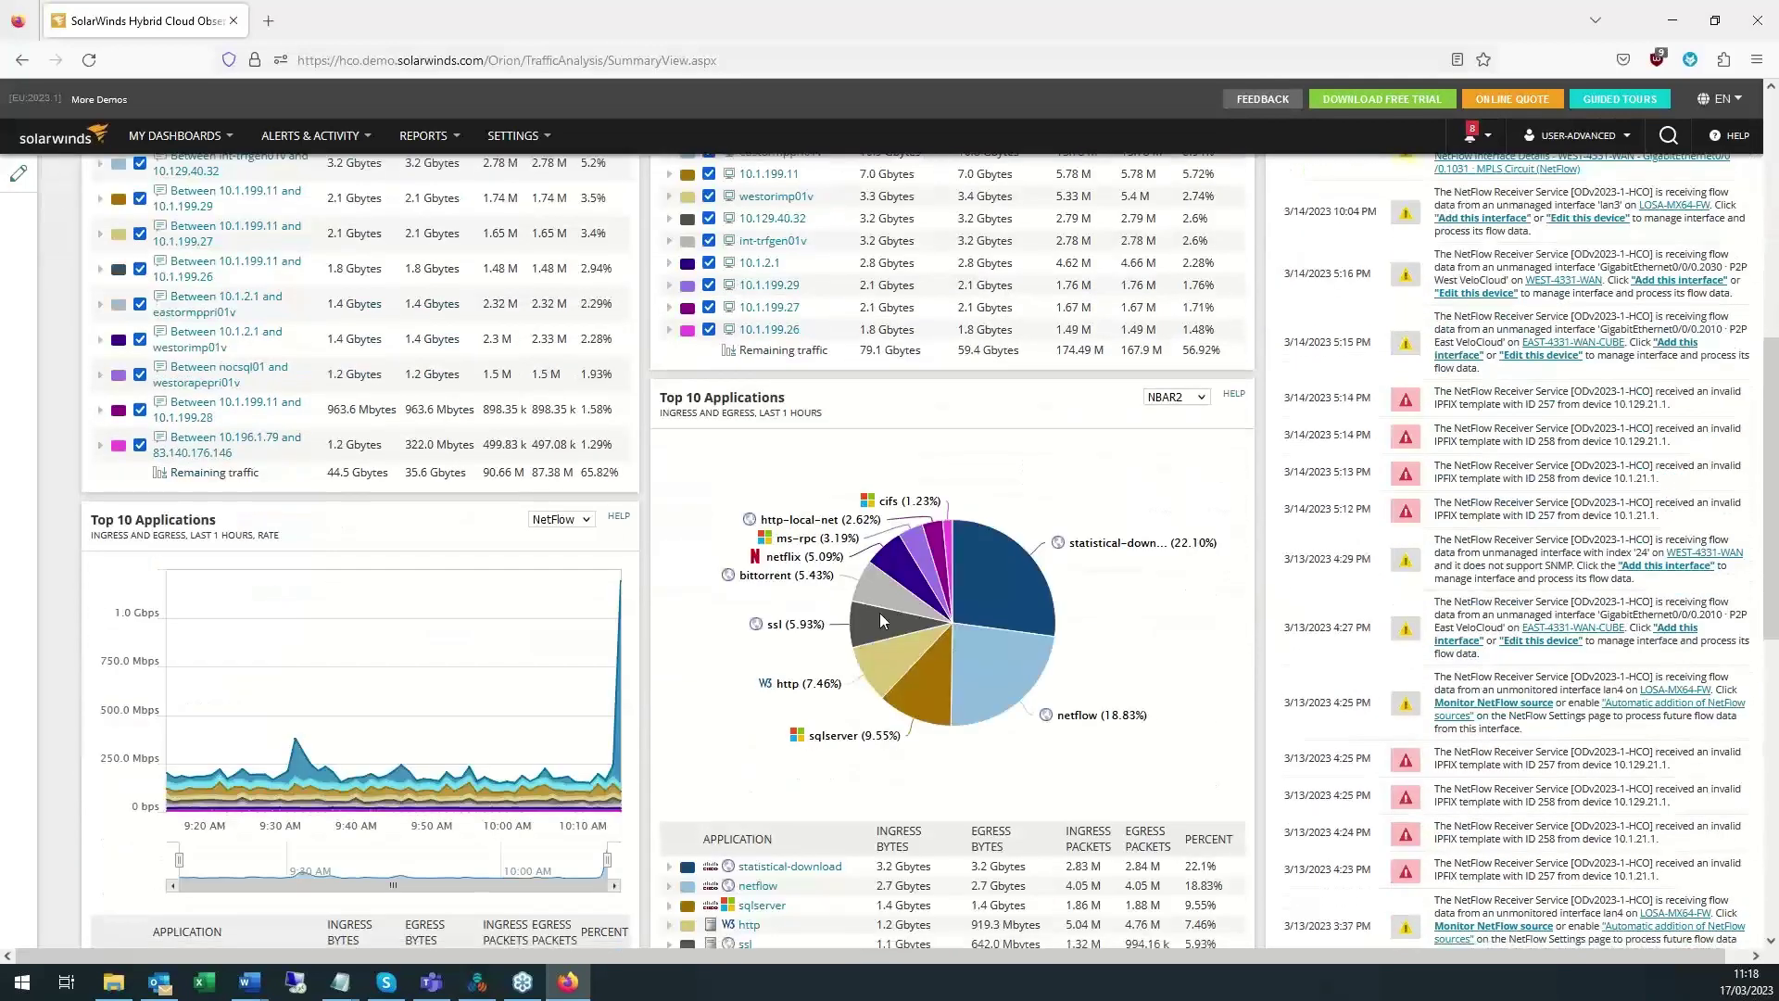
mouse_move(865, 524)
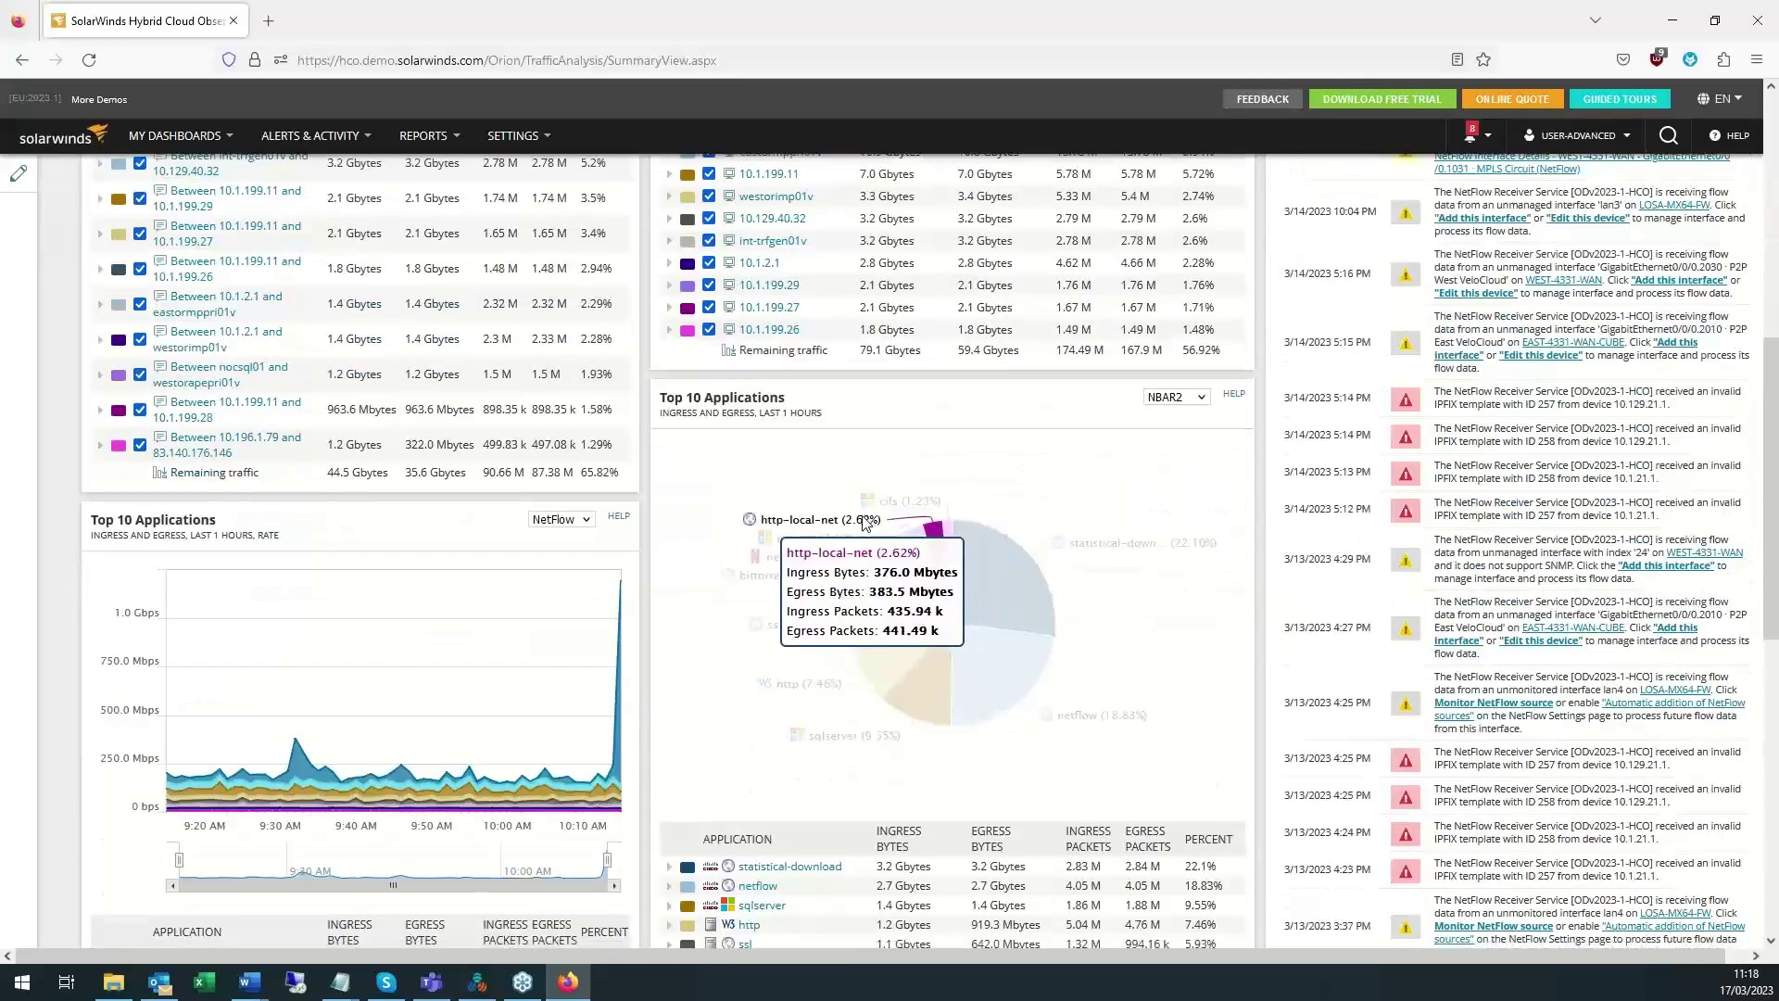
mouse_move(805, 581)
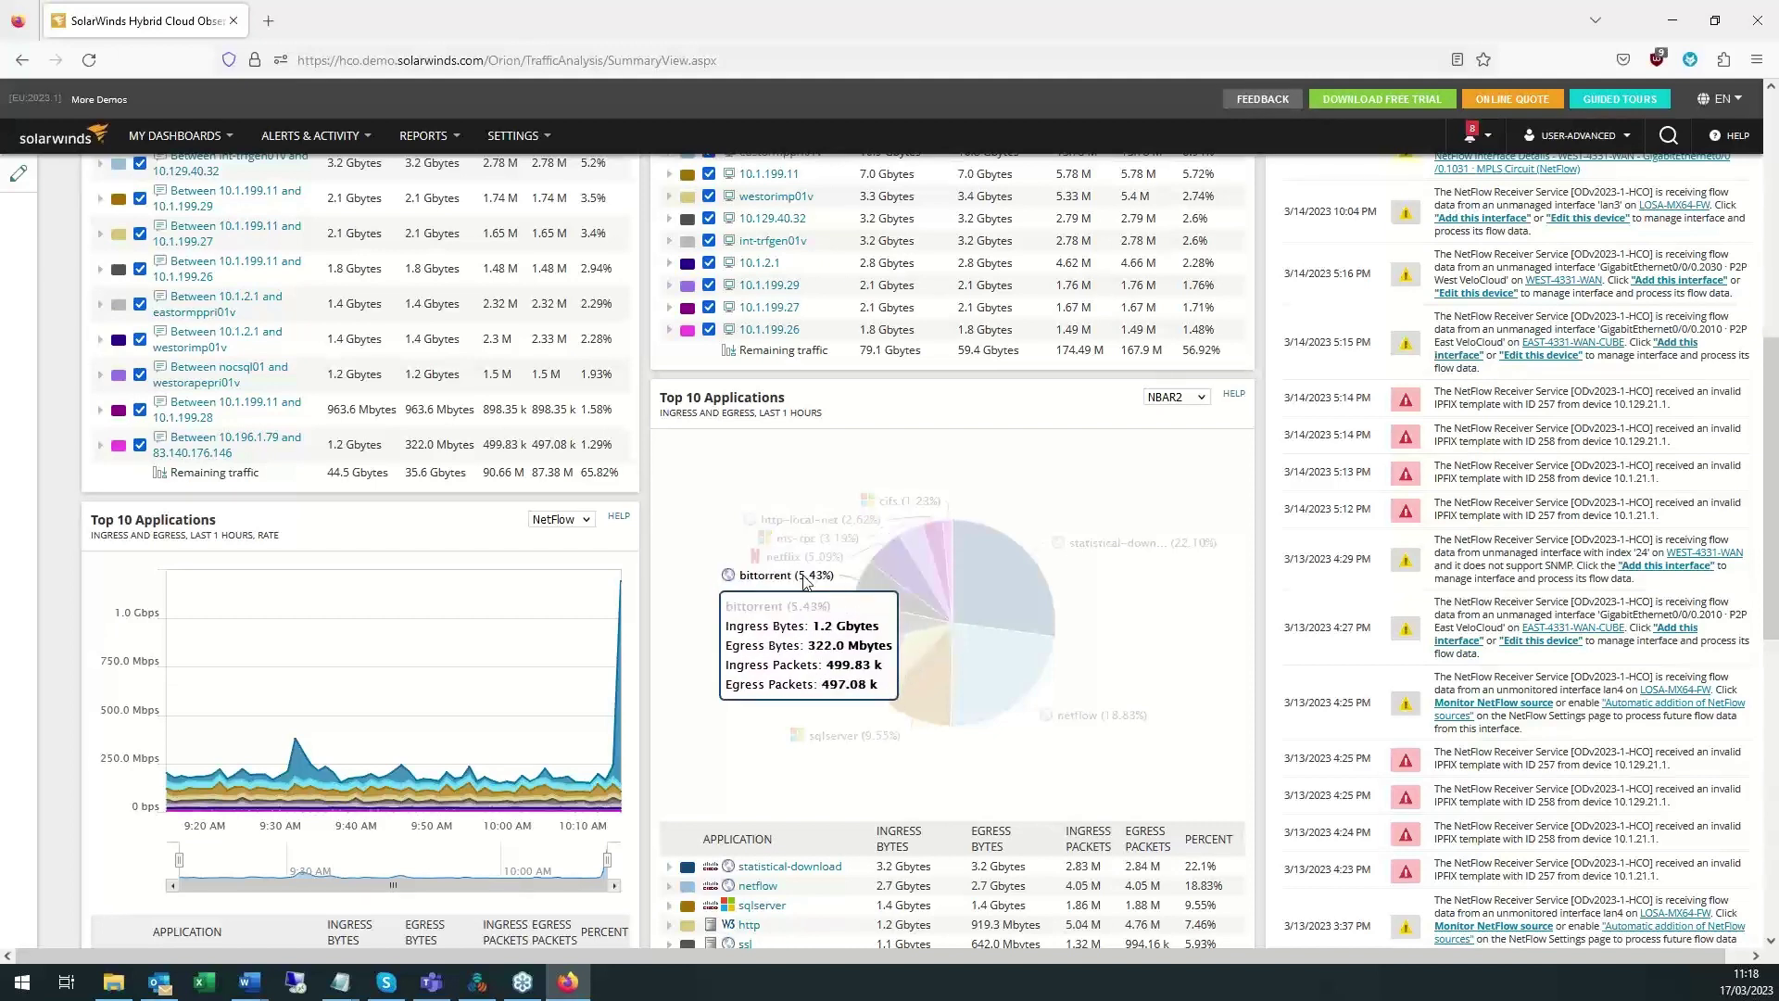
mouse_move(931, 691)
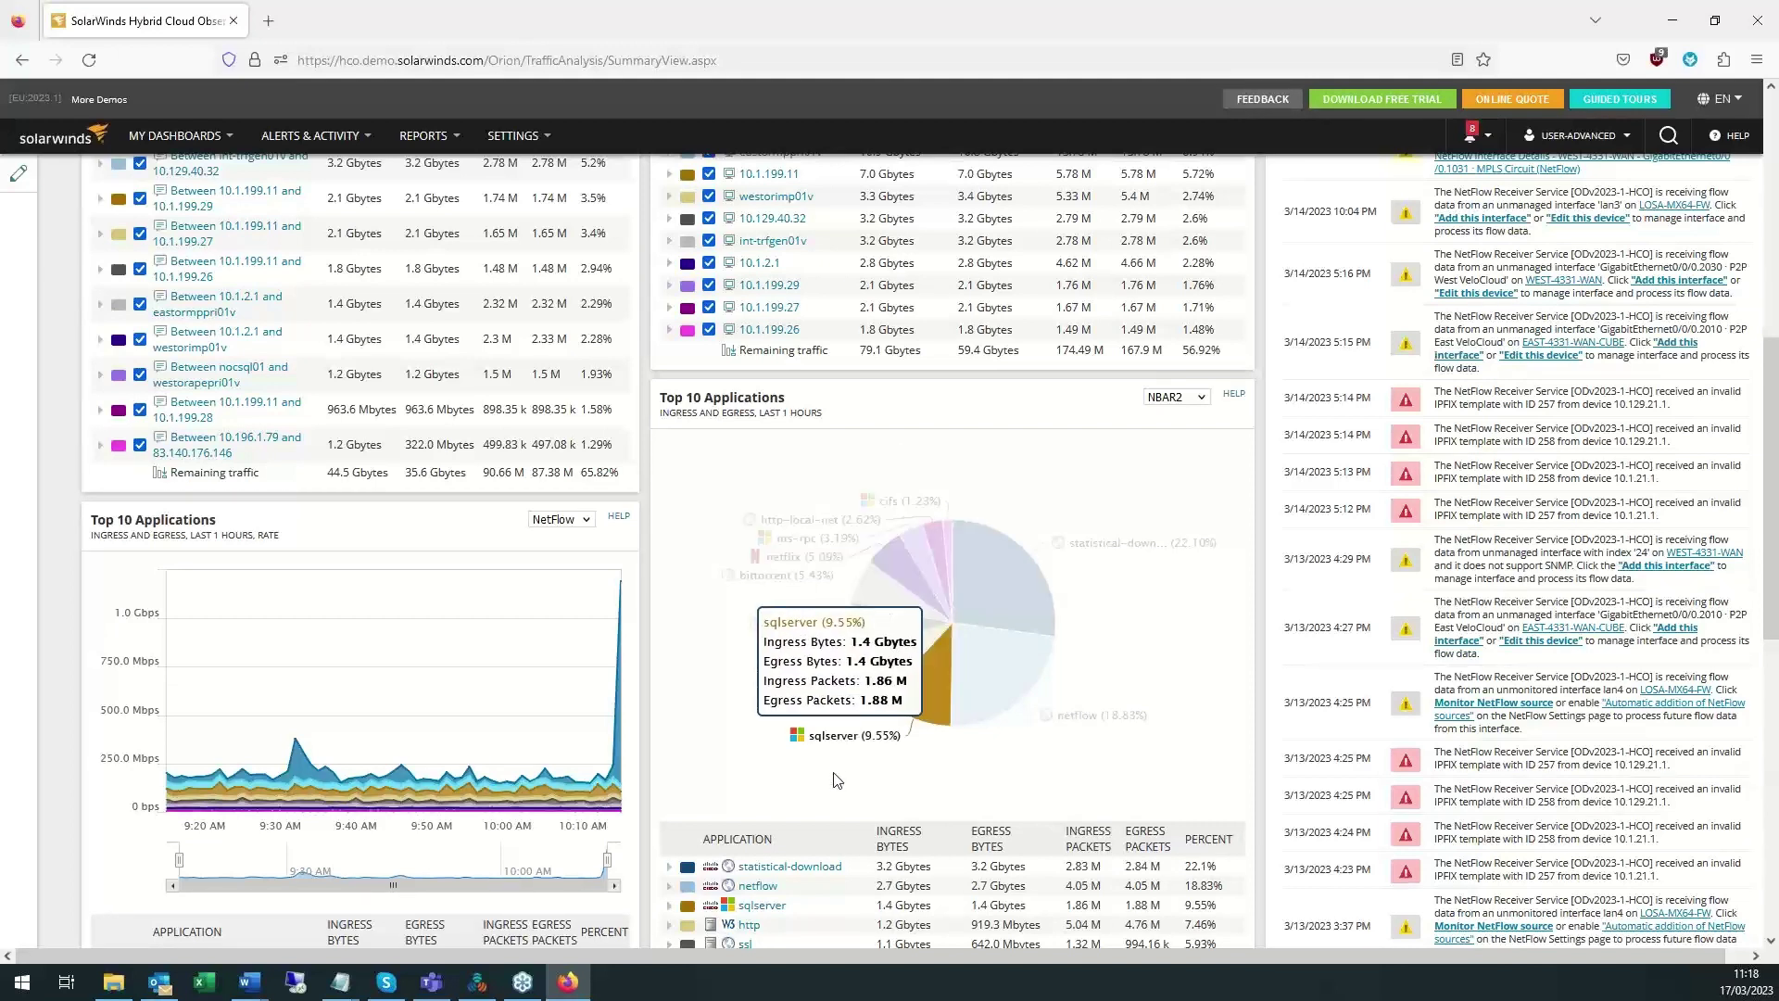
scroll(842, 788, down, 4)
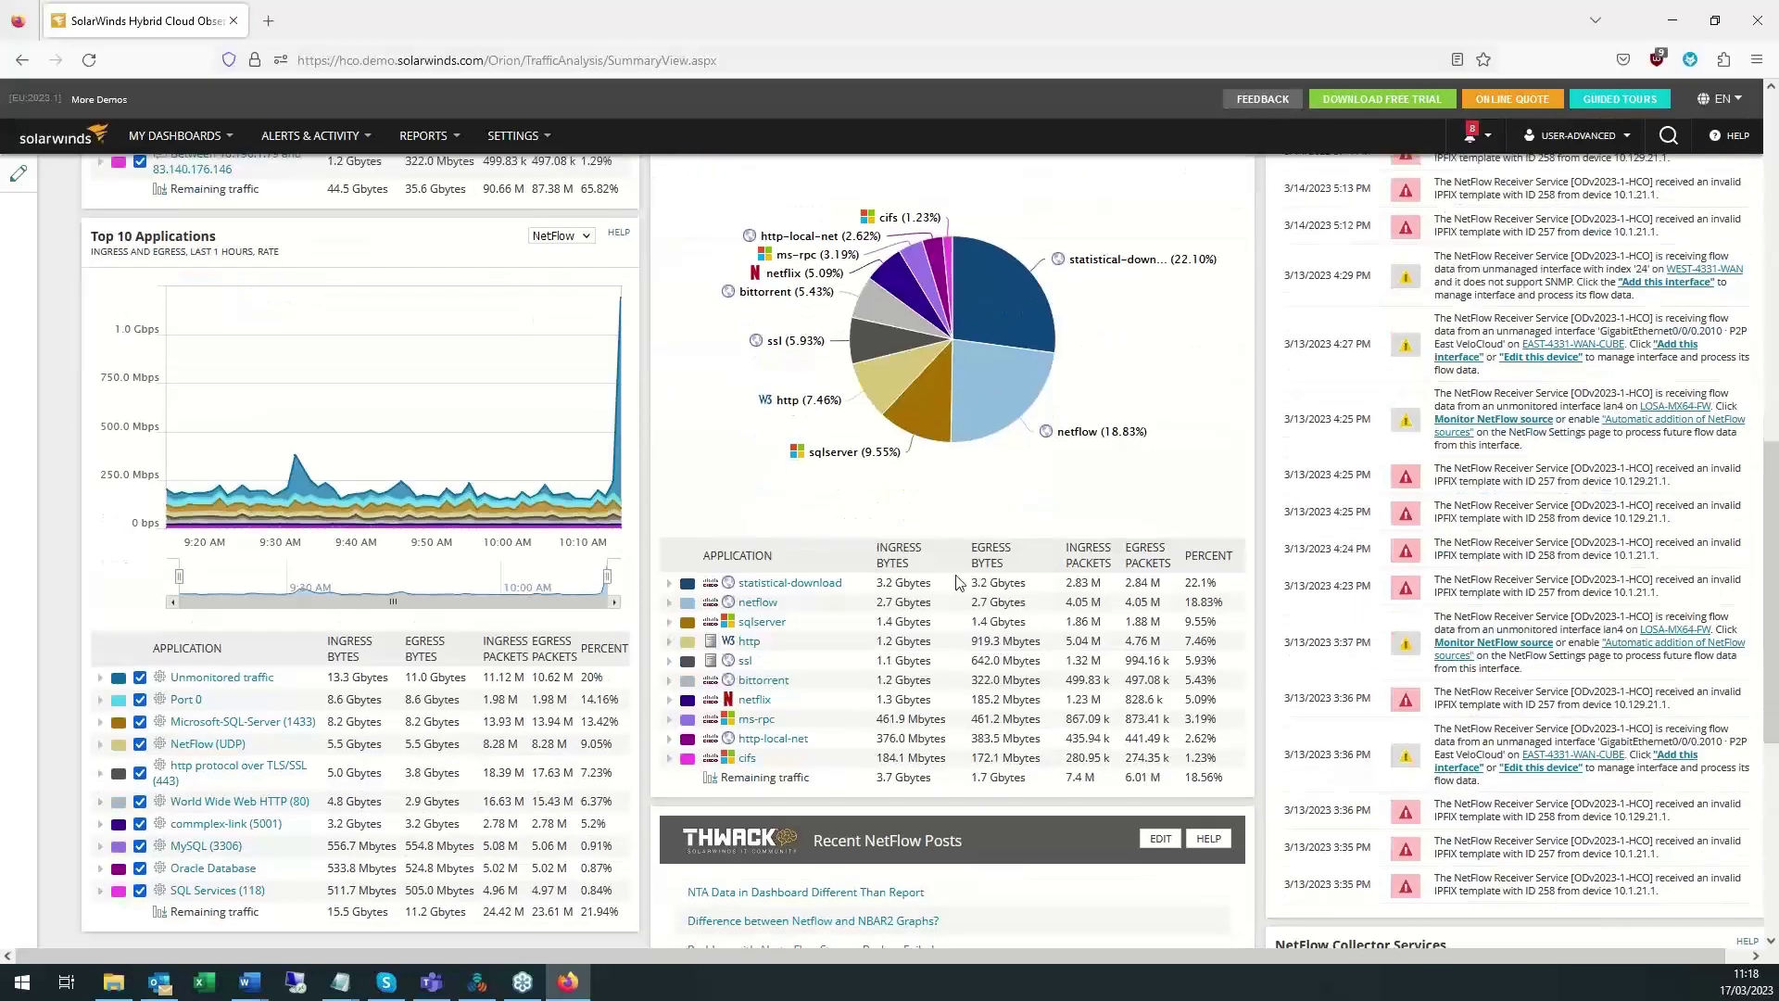
Expand netflix in the NBAR2 Top 10 Applications list, down to the interface under EAST-4331-WAN-CUBE.
scroll(811, 460, up, 2)
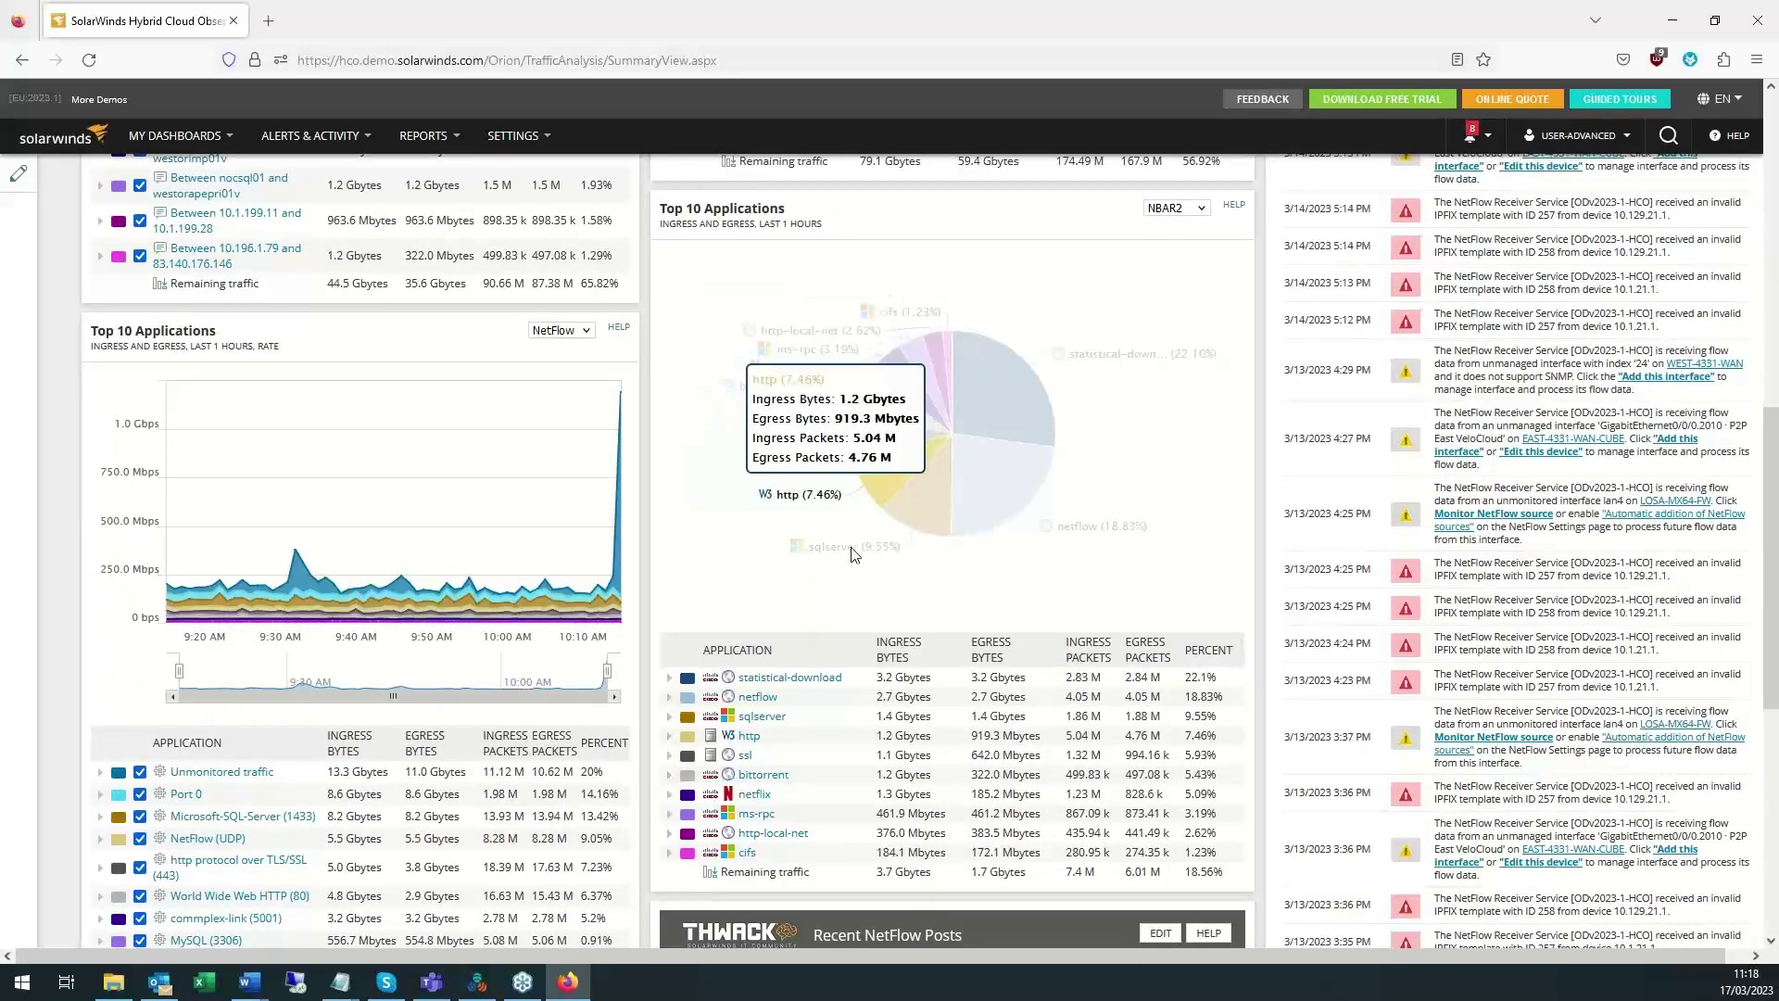
mouse_move(859, 557)
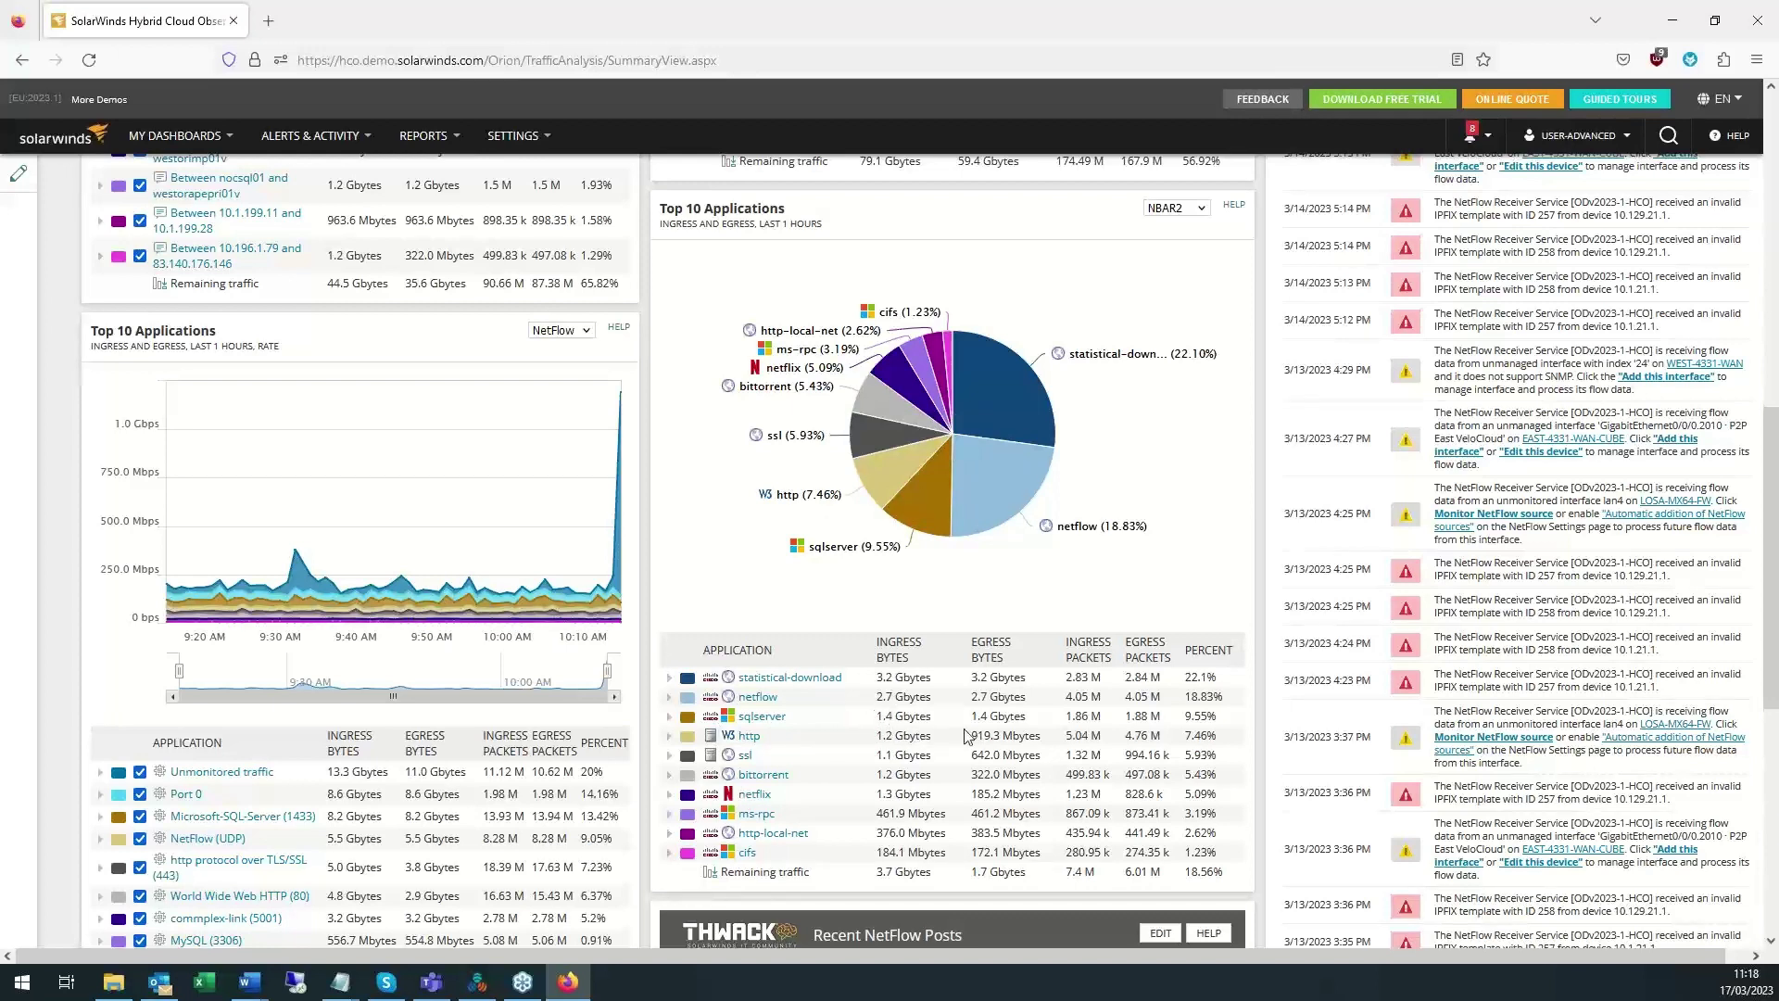
click(669, 795)
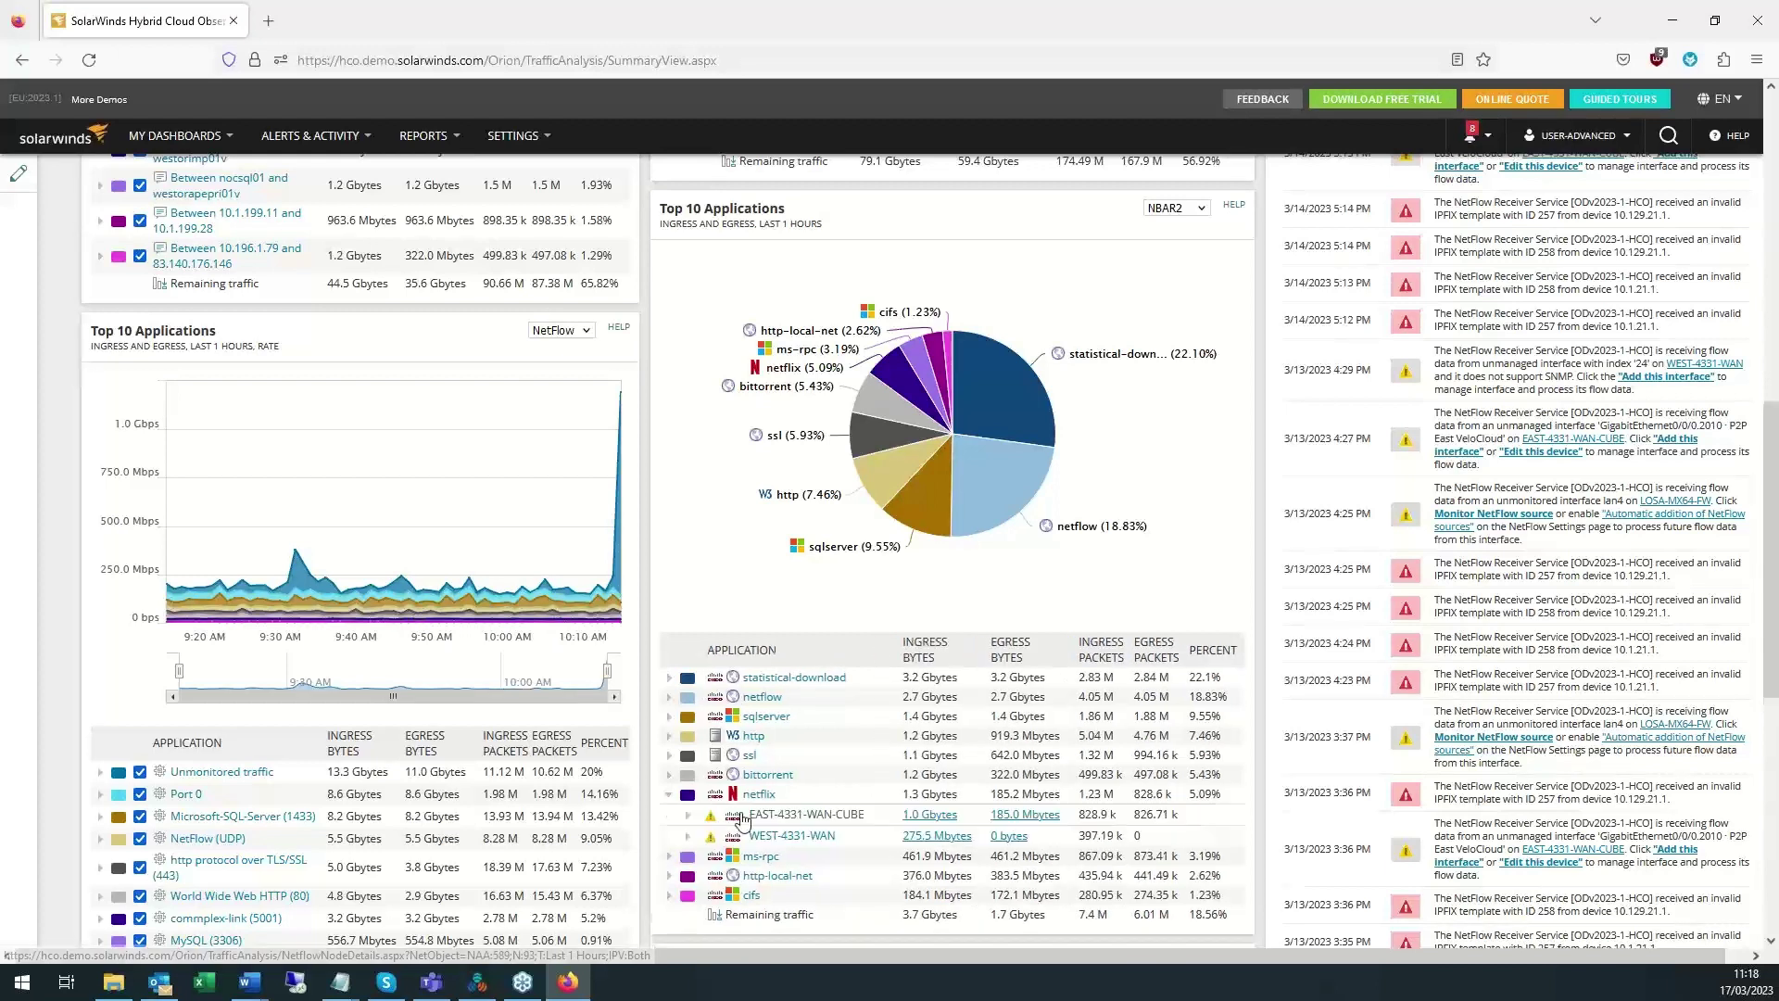
click(687, 814)
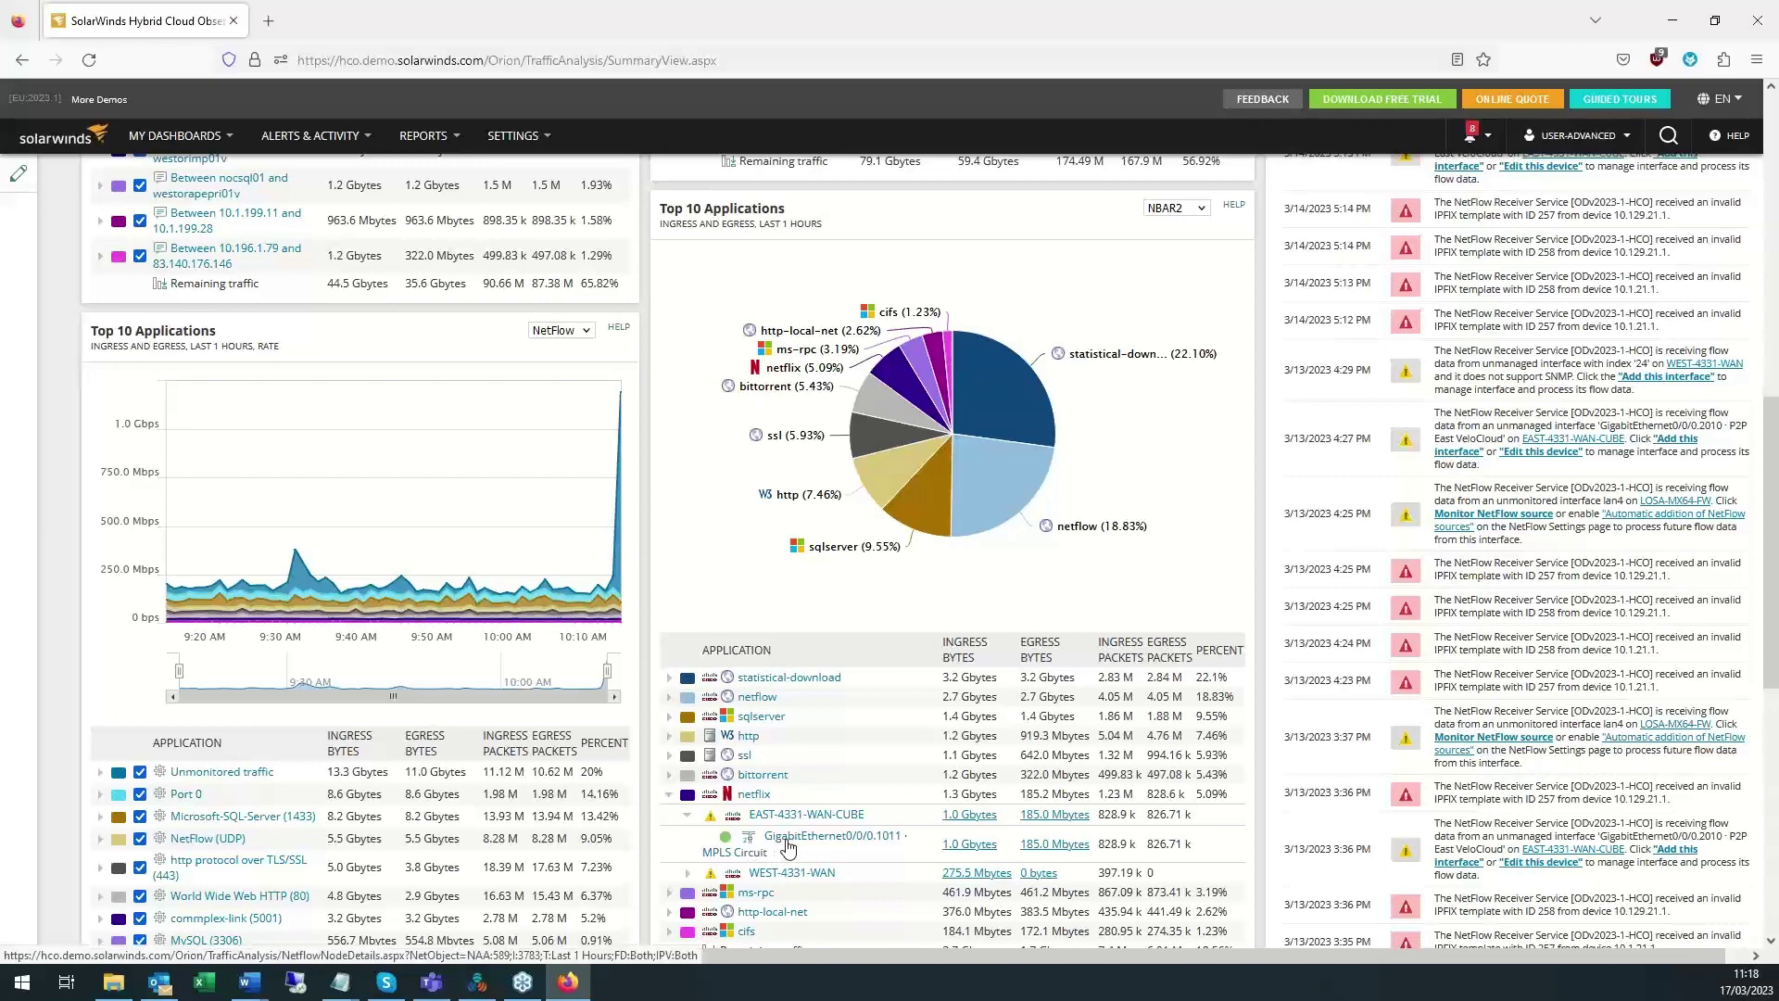
Collapse netflix in the NBAR2 Top 10 Applications list and look back over the summary's conversations and endpoints.
click(669, 795)
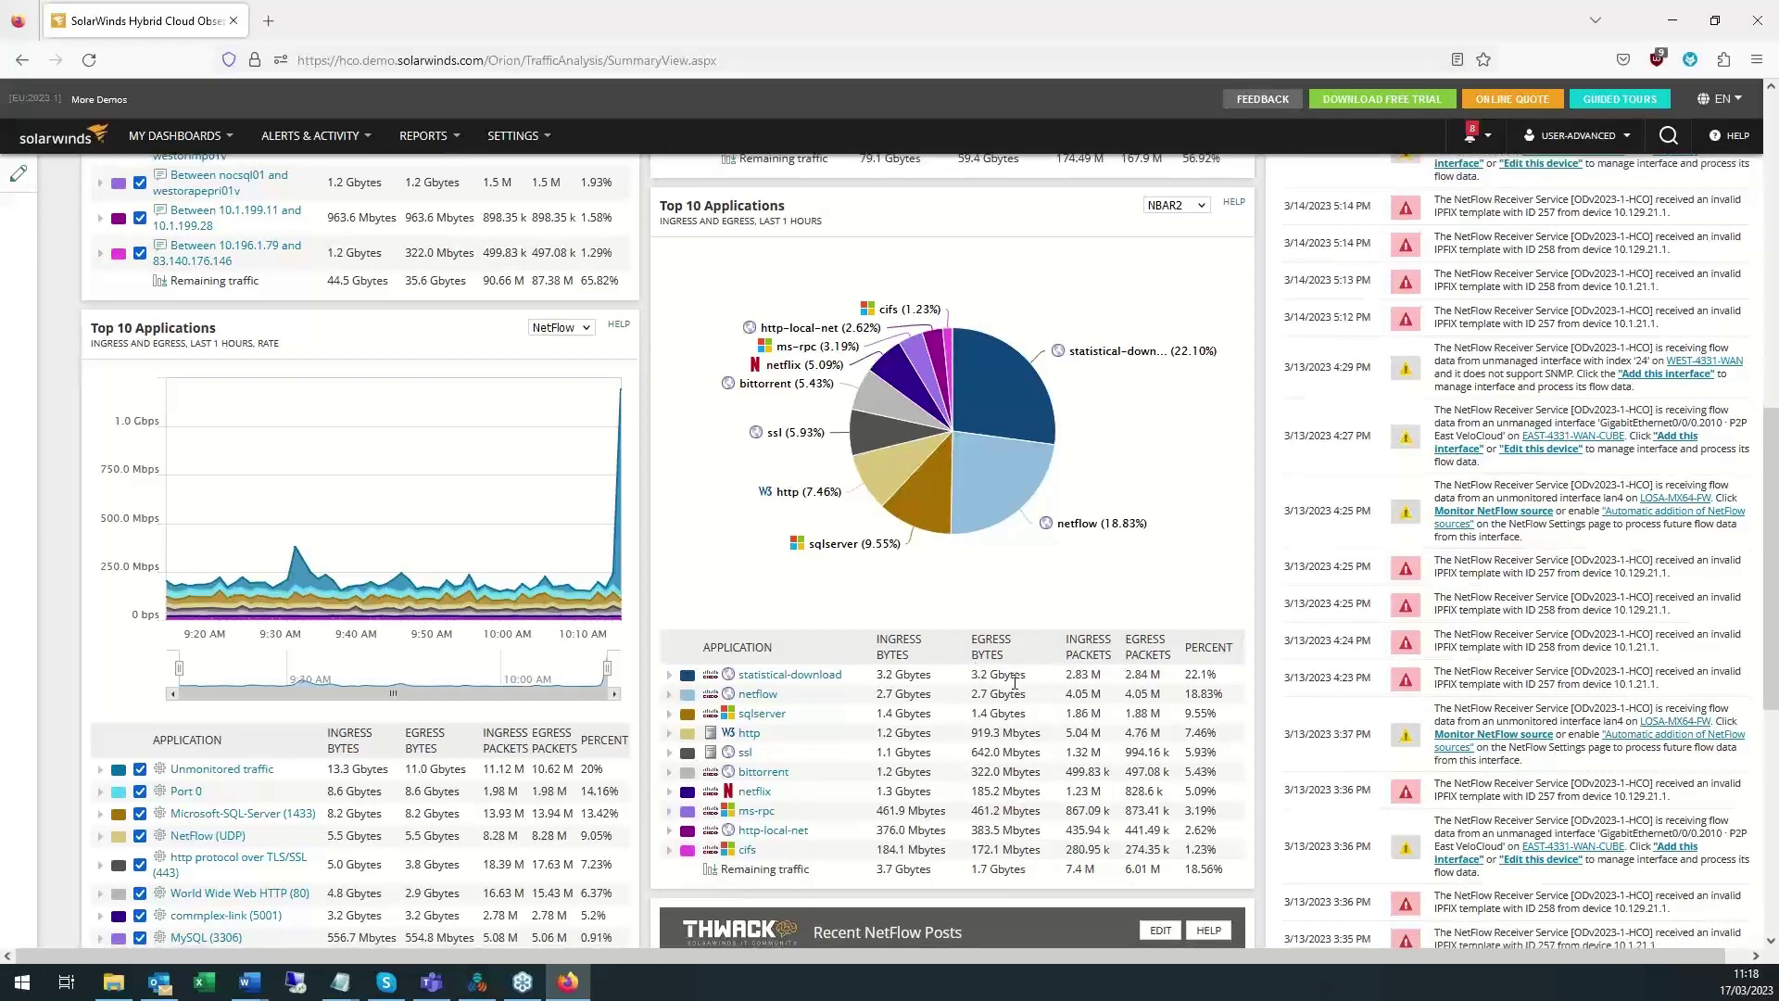
scroll(1014, 683, down, 2)
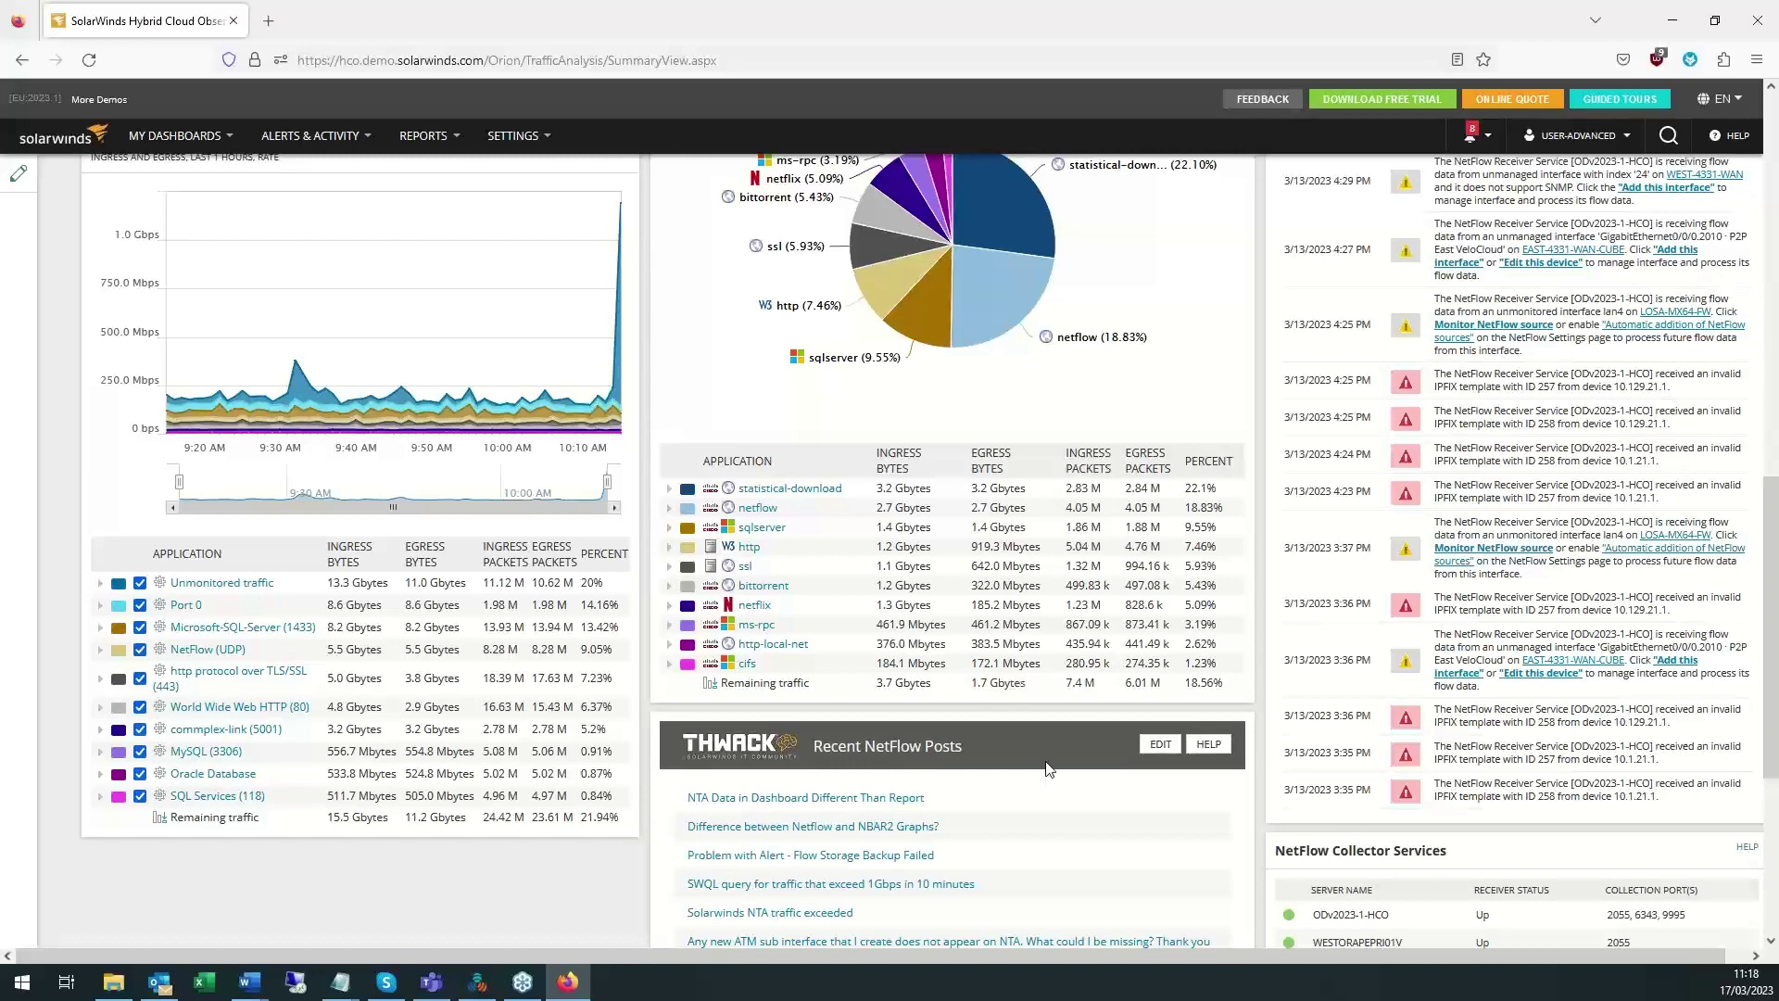
scroll(1048, 770, up, 7)
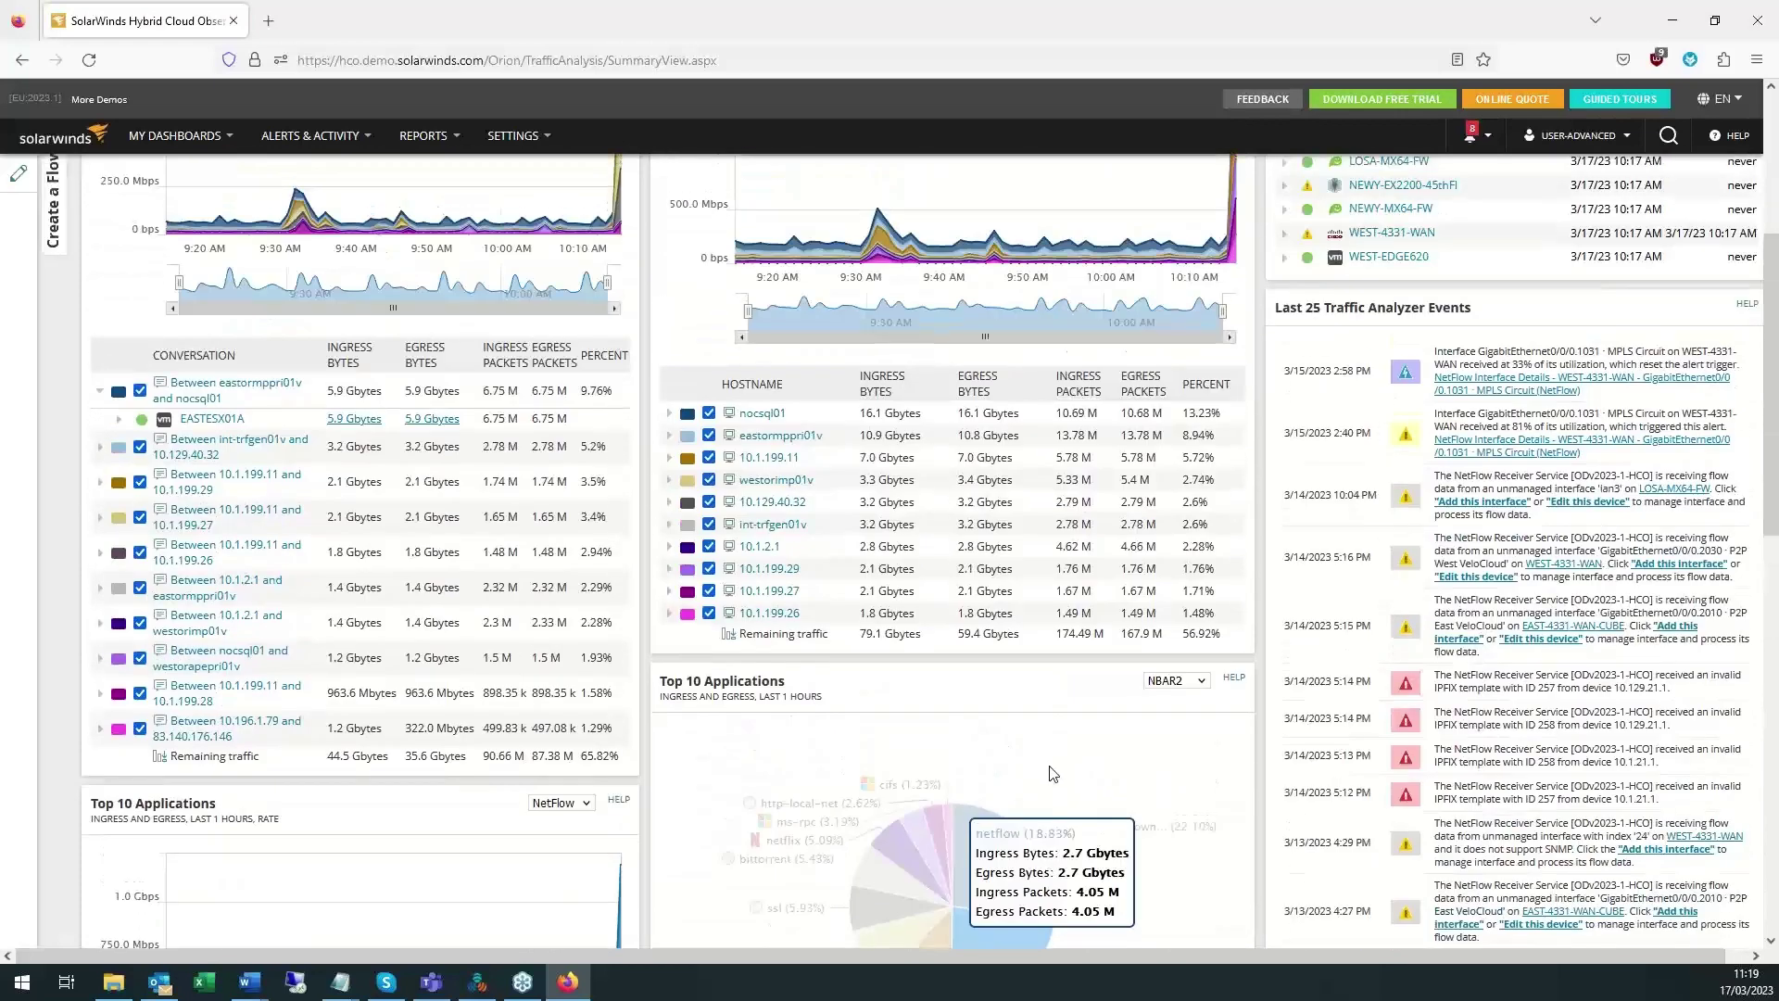
scroll(1050, 773, up, 4)
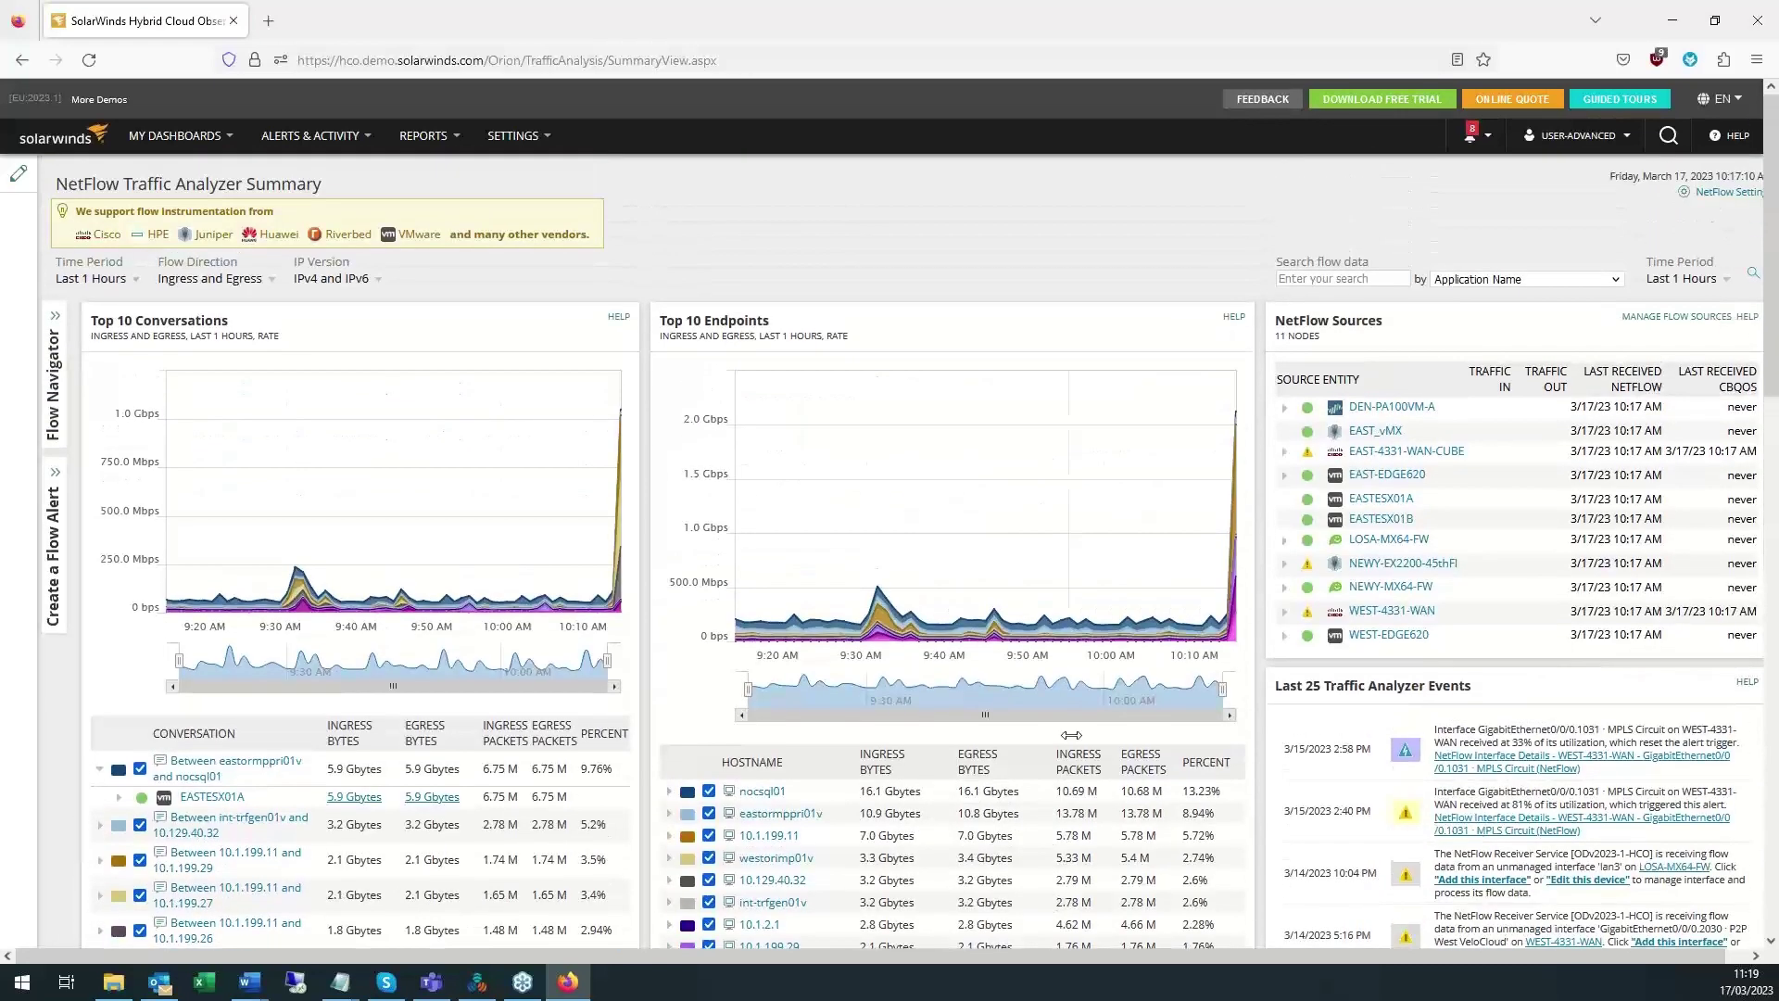
scroll(1060, 594, down, 1)
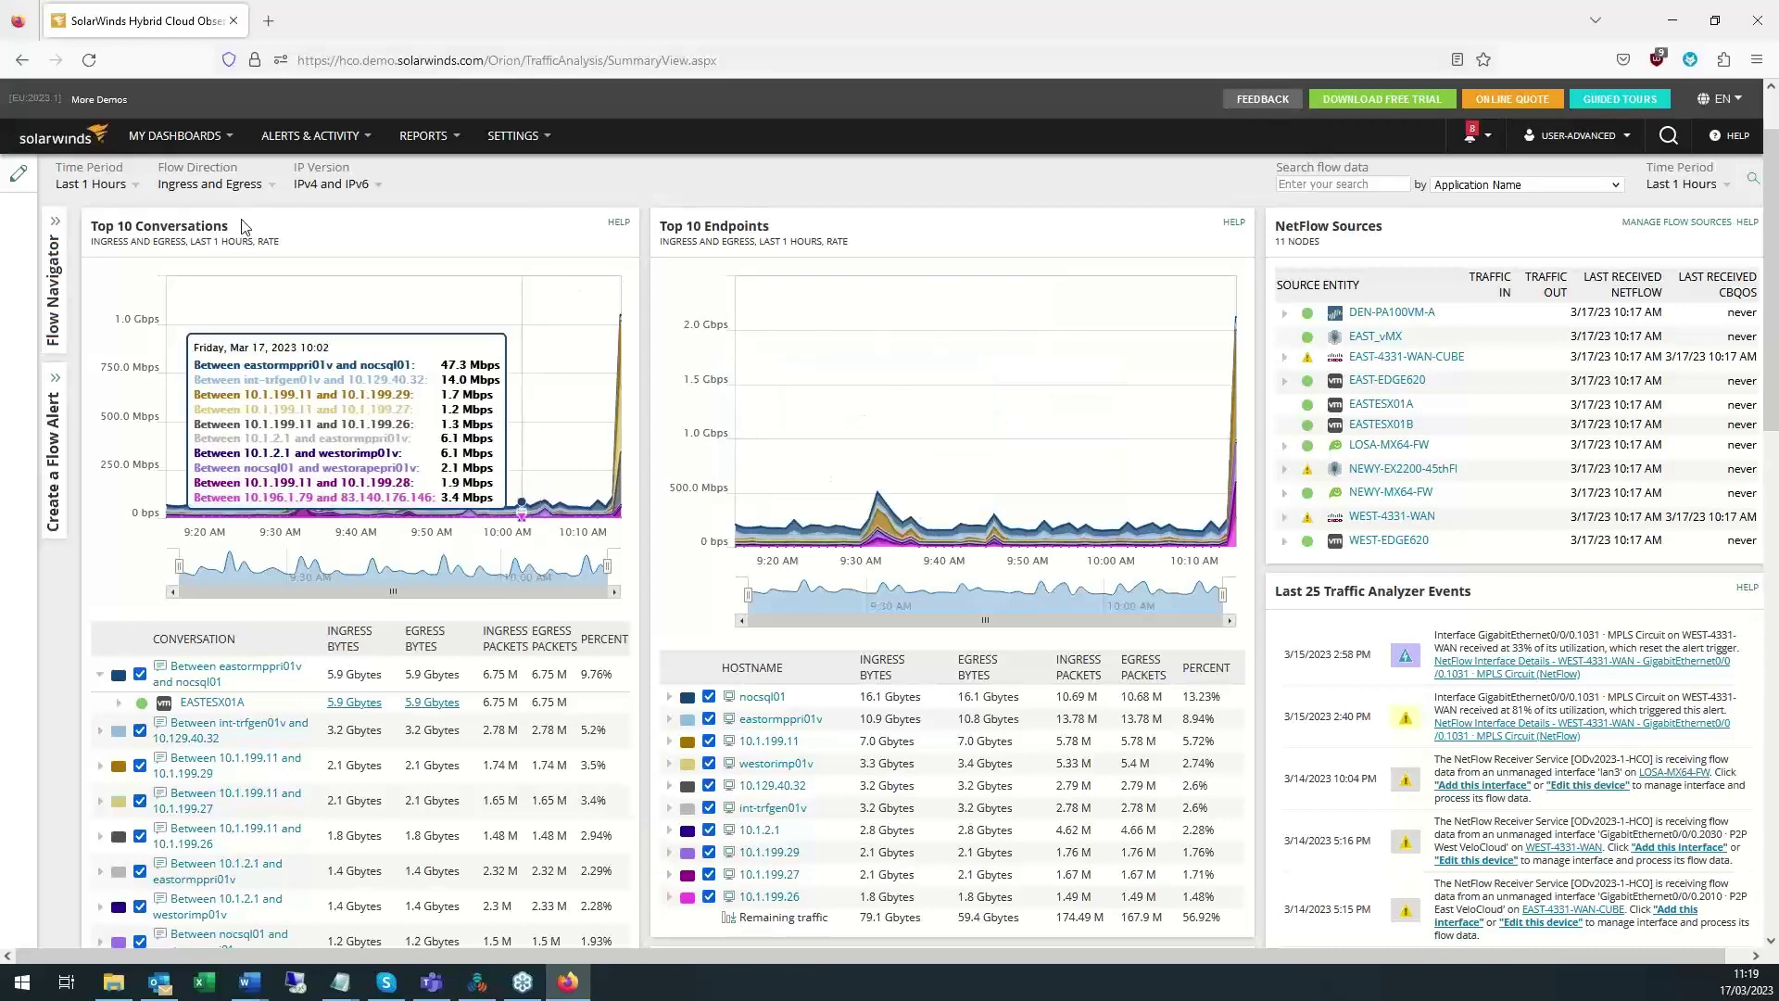
Expand the Flow Navigator and review its view type and traffic filter categories.
click(62, 282)
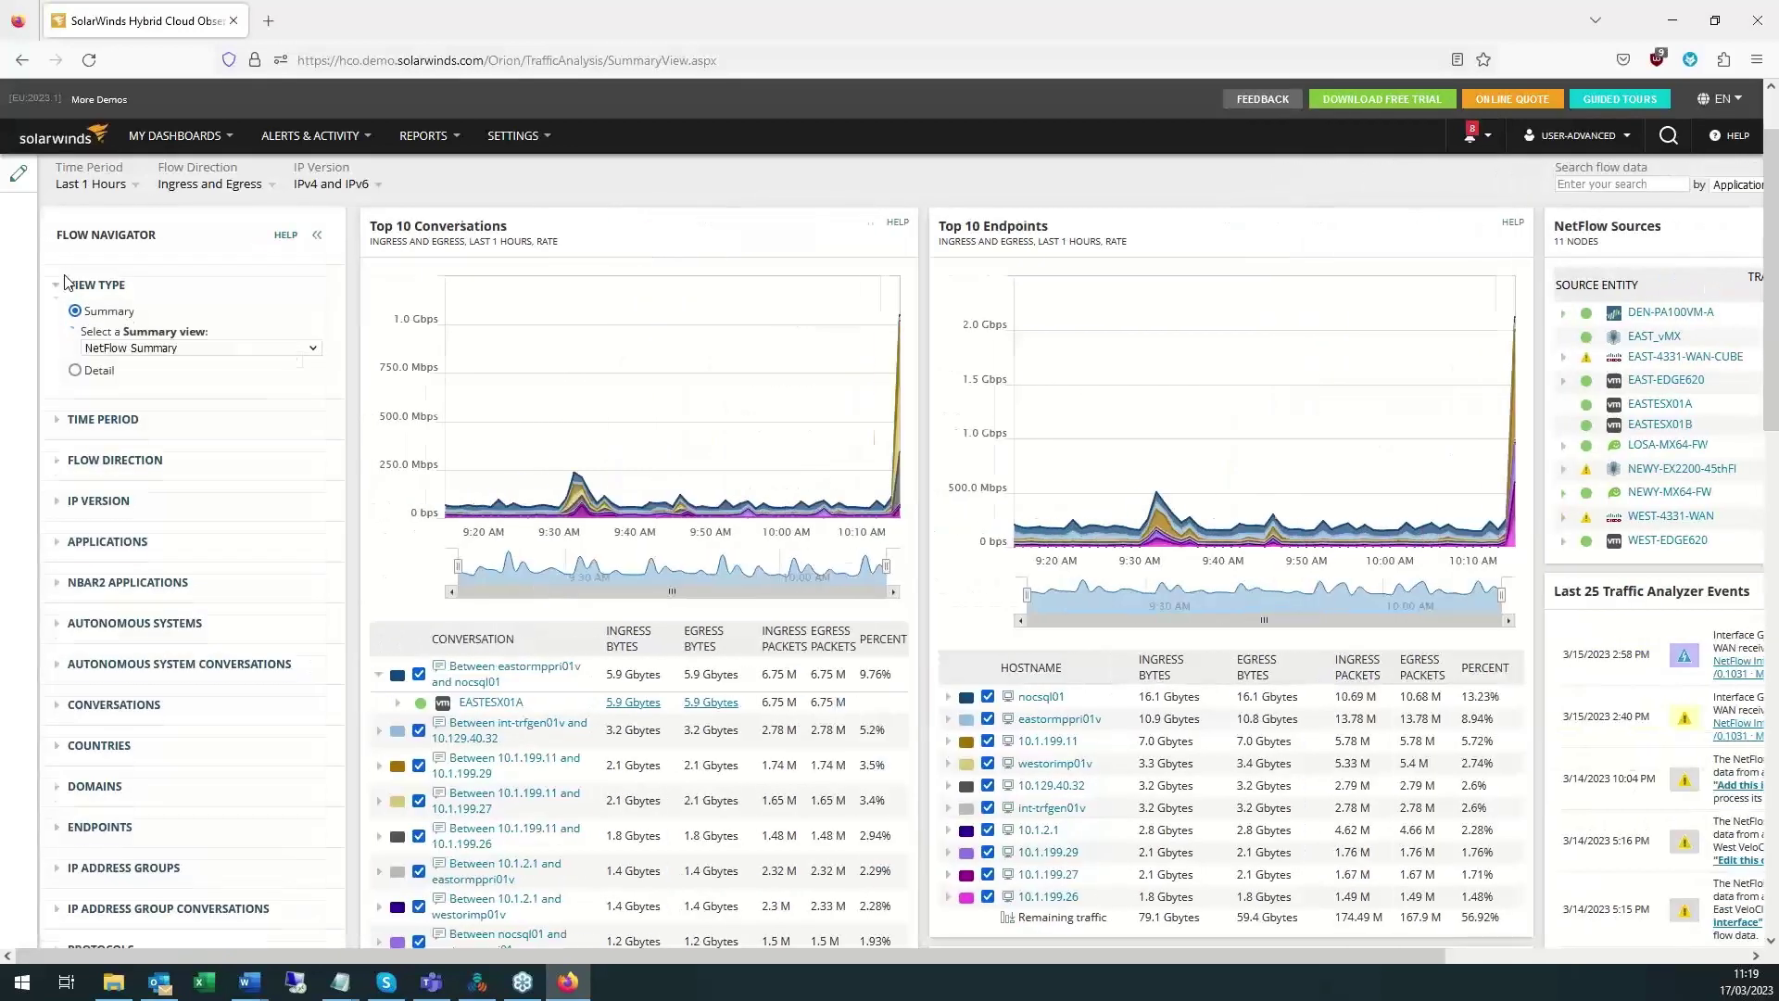
scroll(179, 588, down, 3)
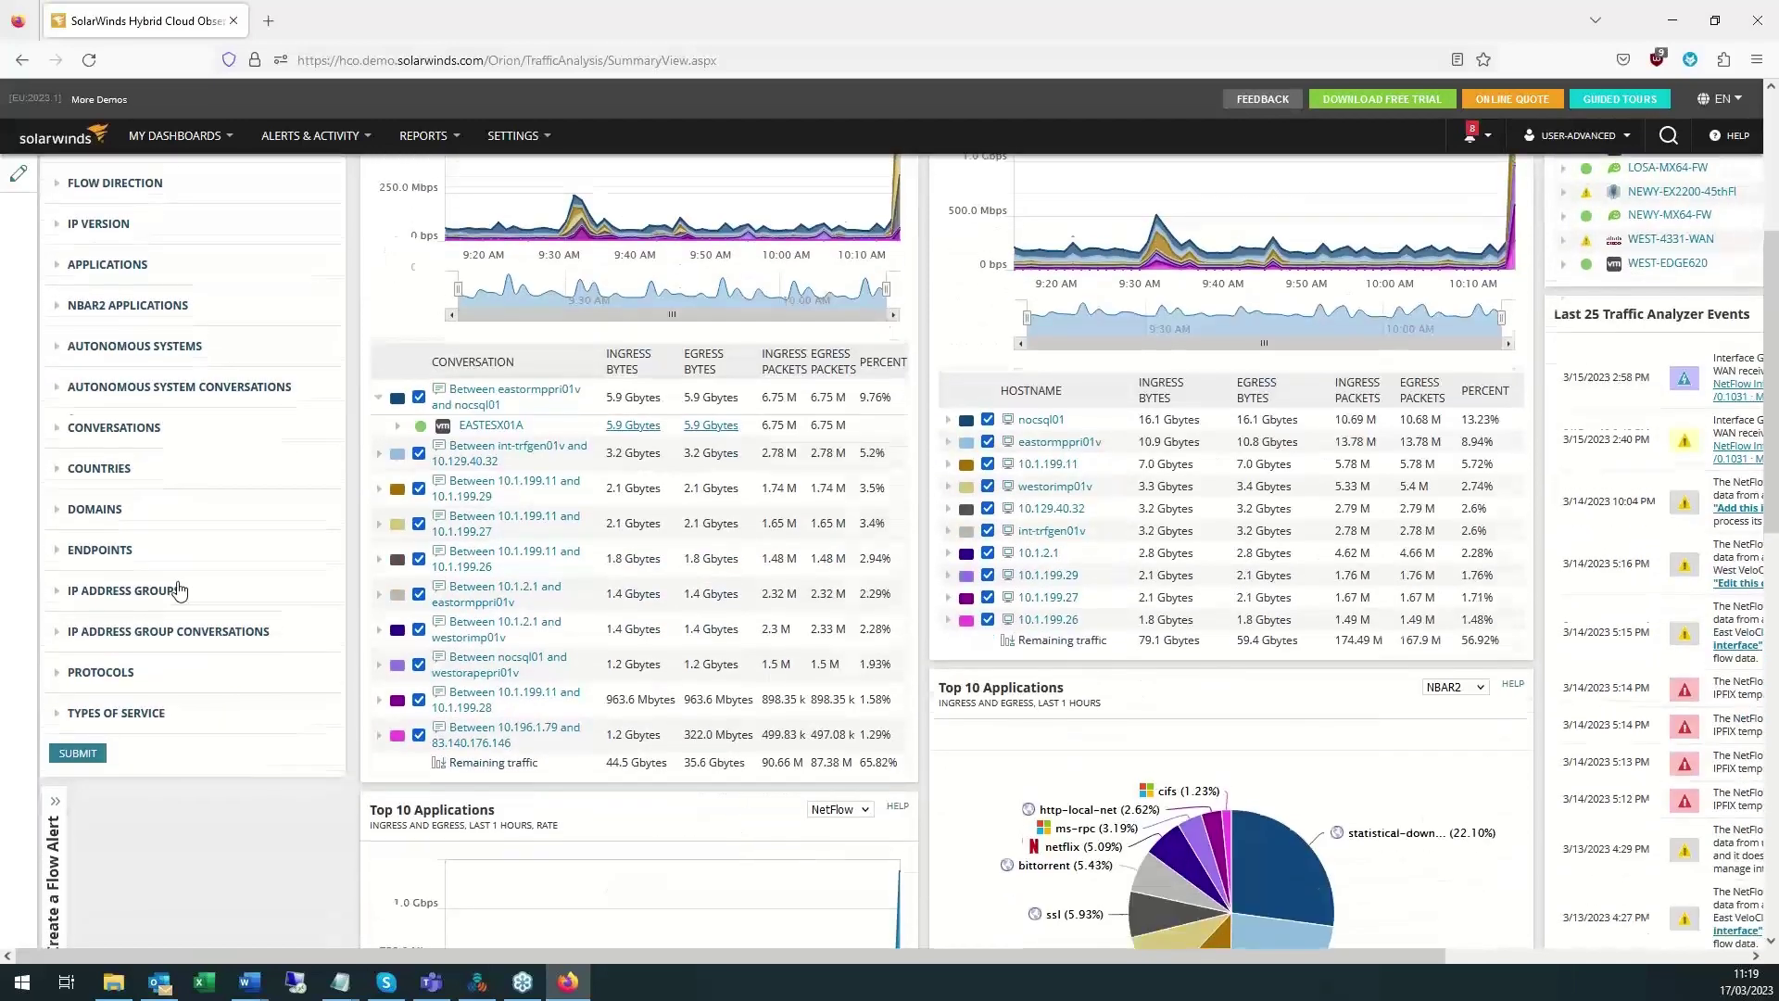
scroll(179, 590, up, 2)
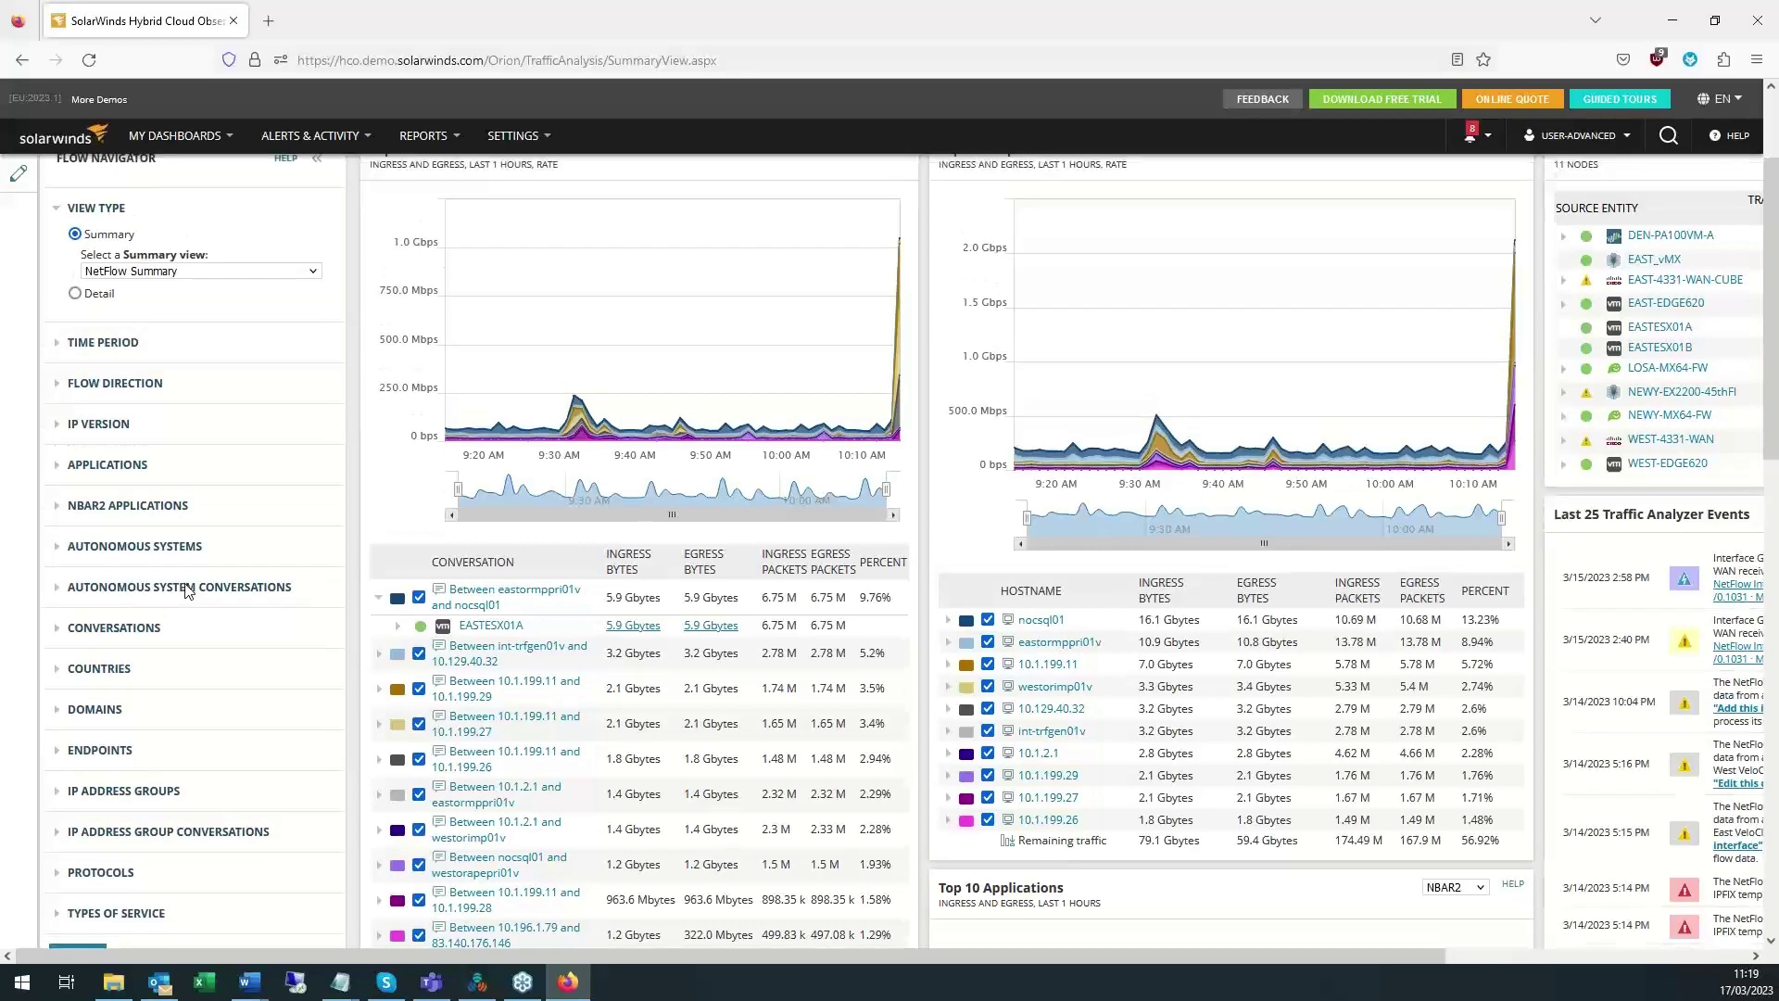
scroll(188, 590, up, 2)
scroll(188, 591, down, 3)
scroll(188, 590, up, 3)
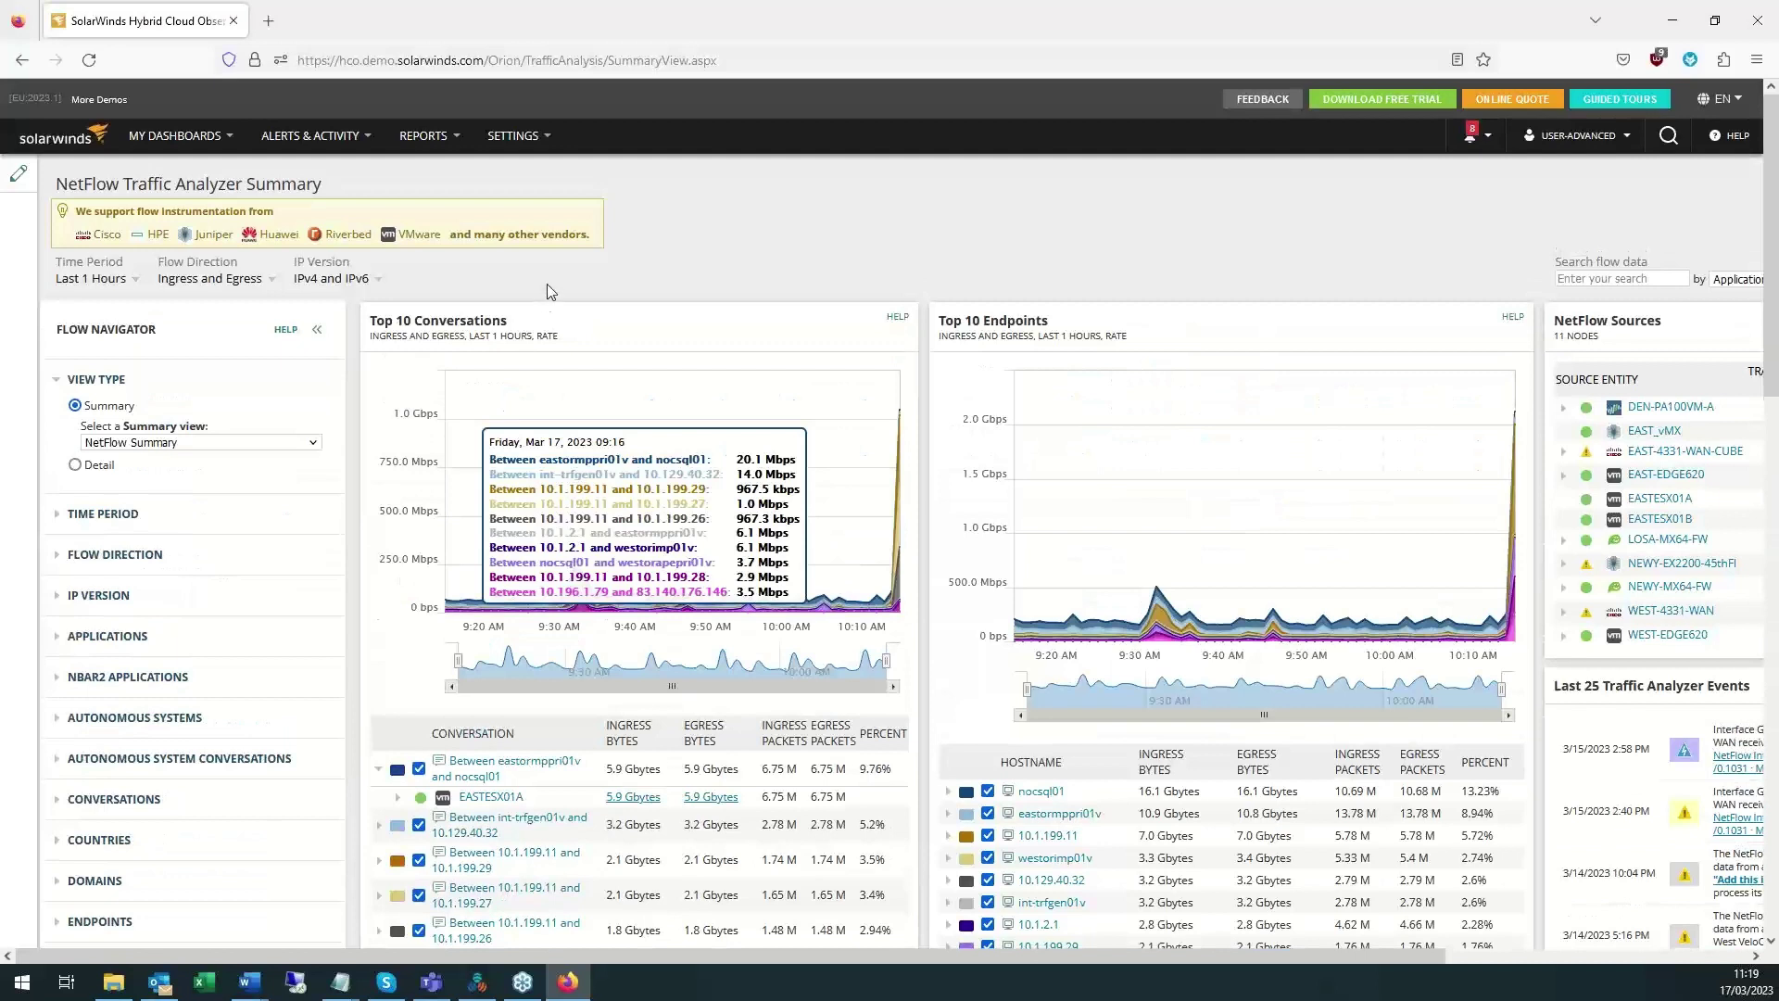
Open the SAM Summary dashboard for applications.
click(222, 146)
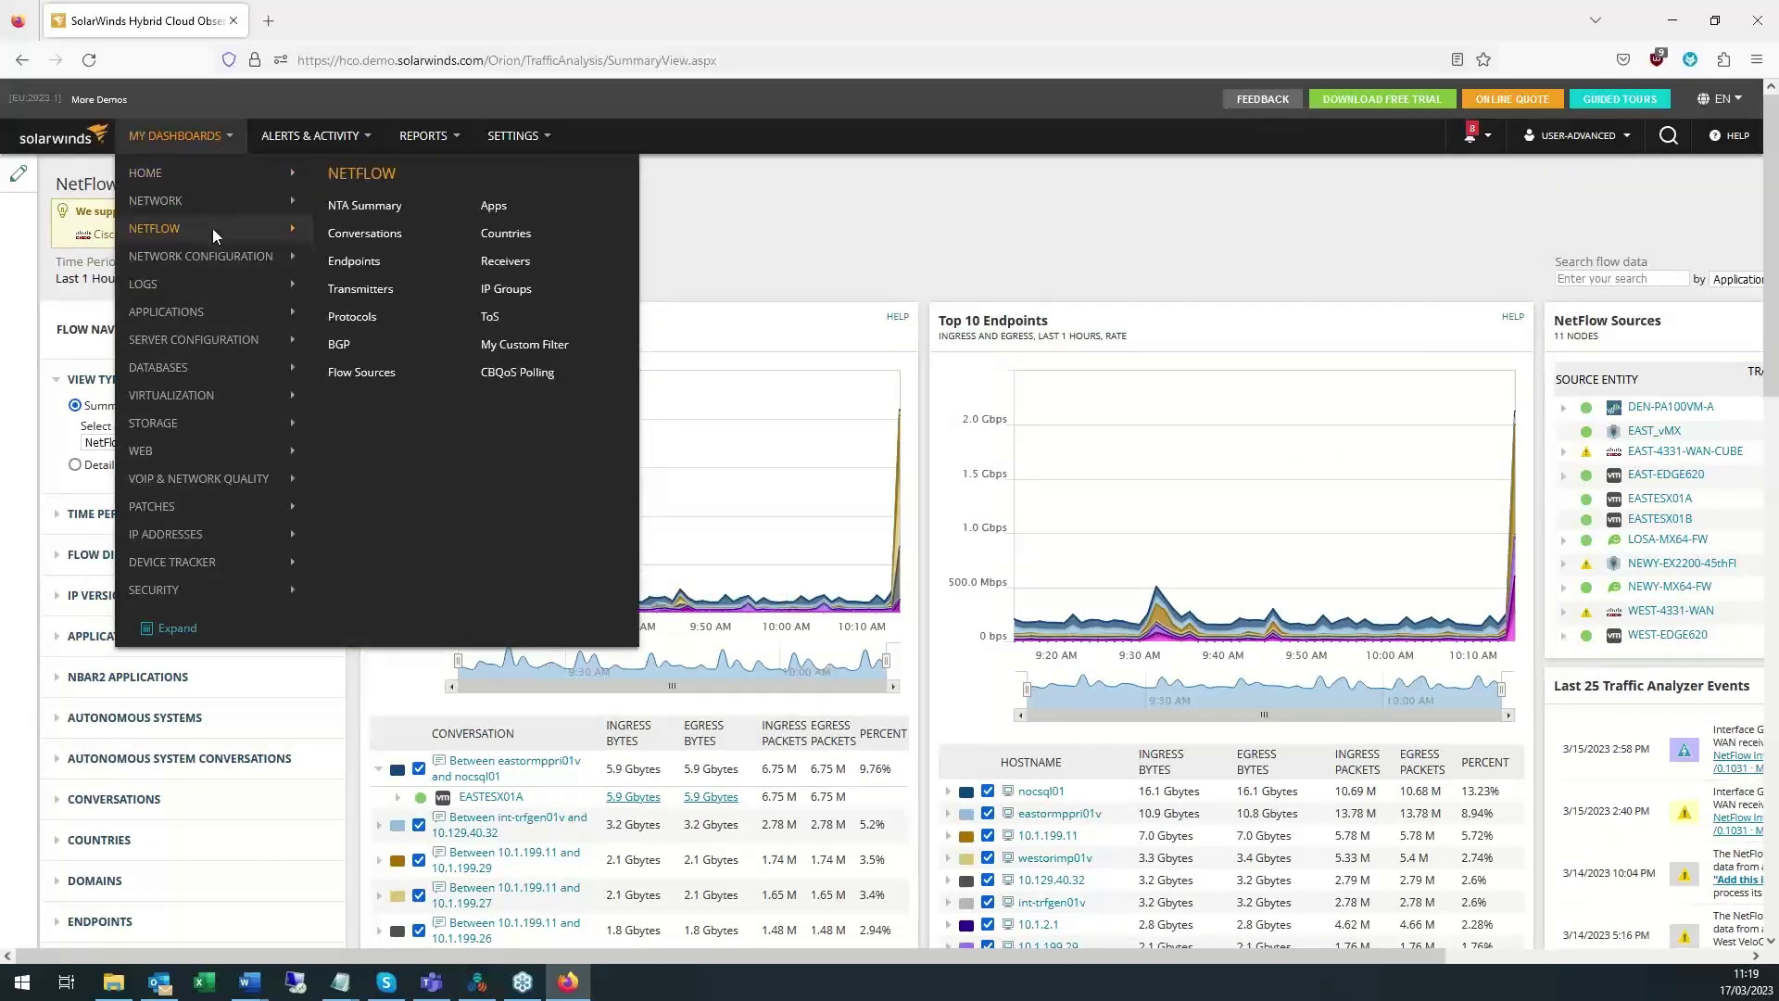
mouse_move(215, 293)
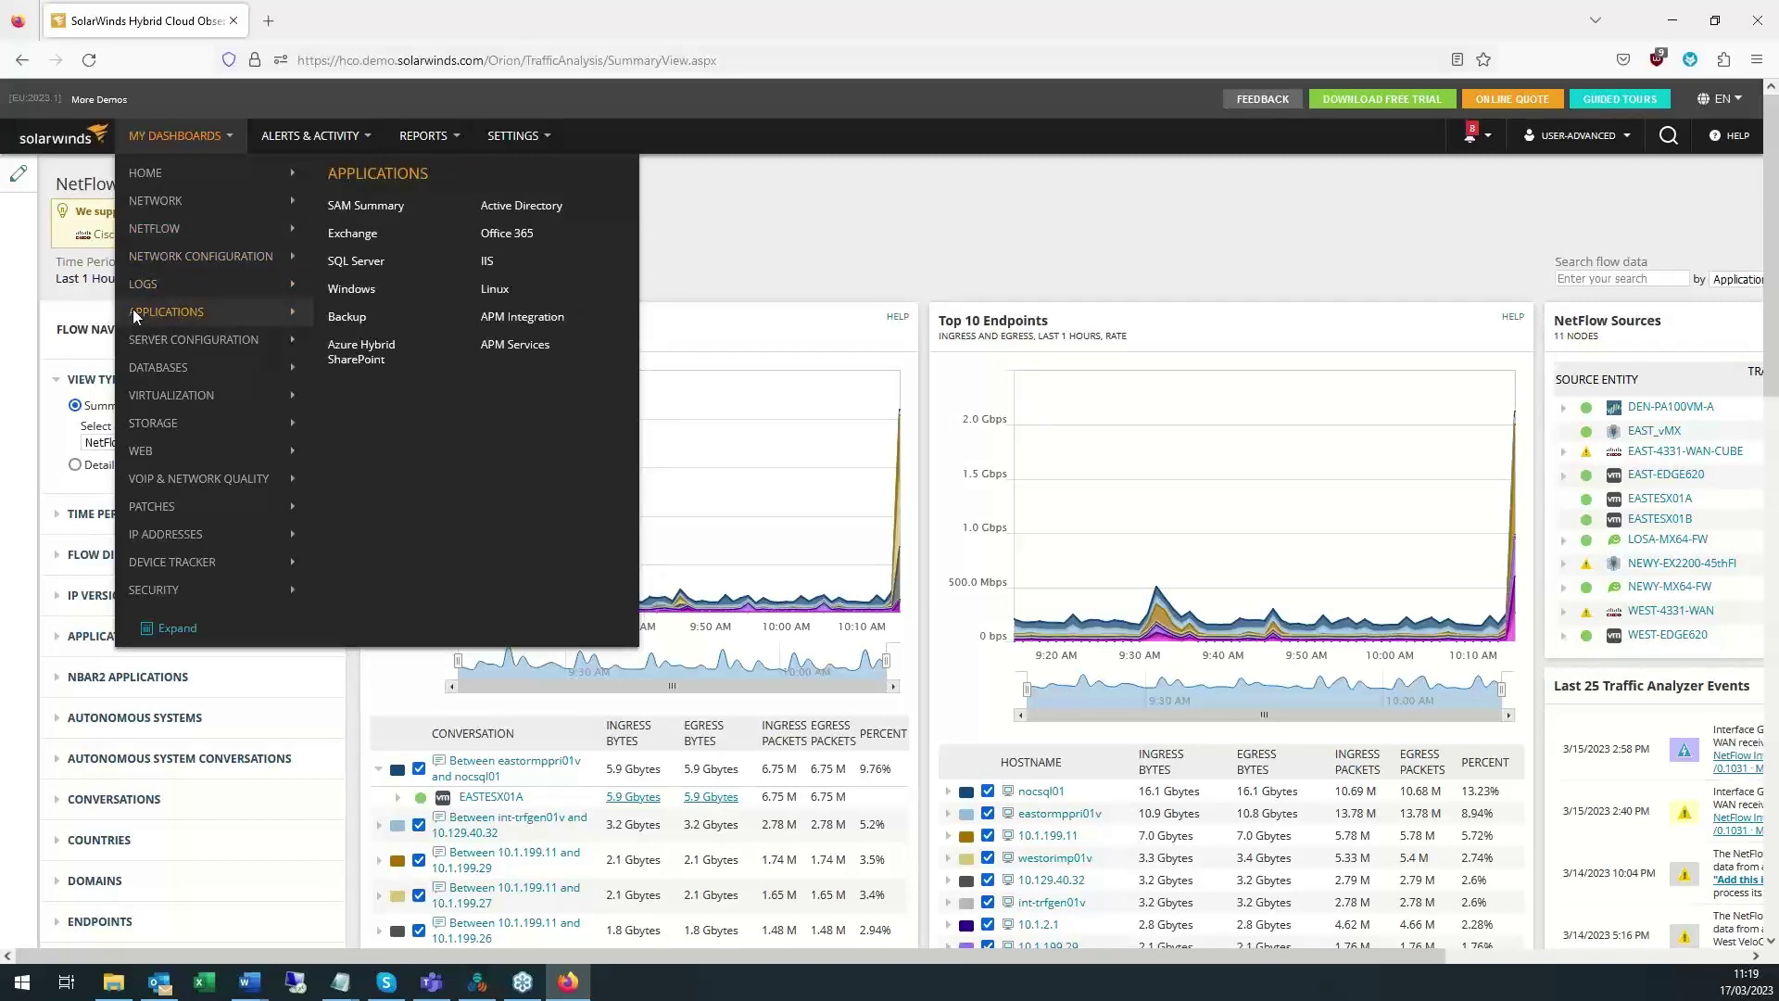
click(369, 206)
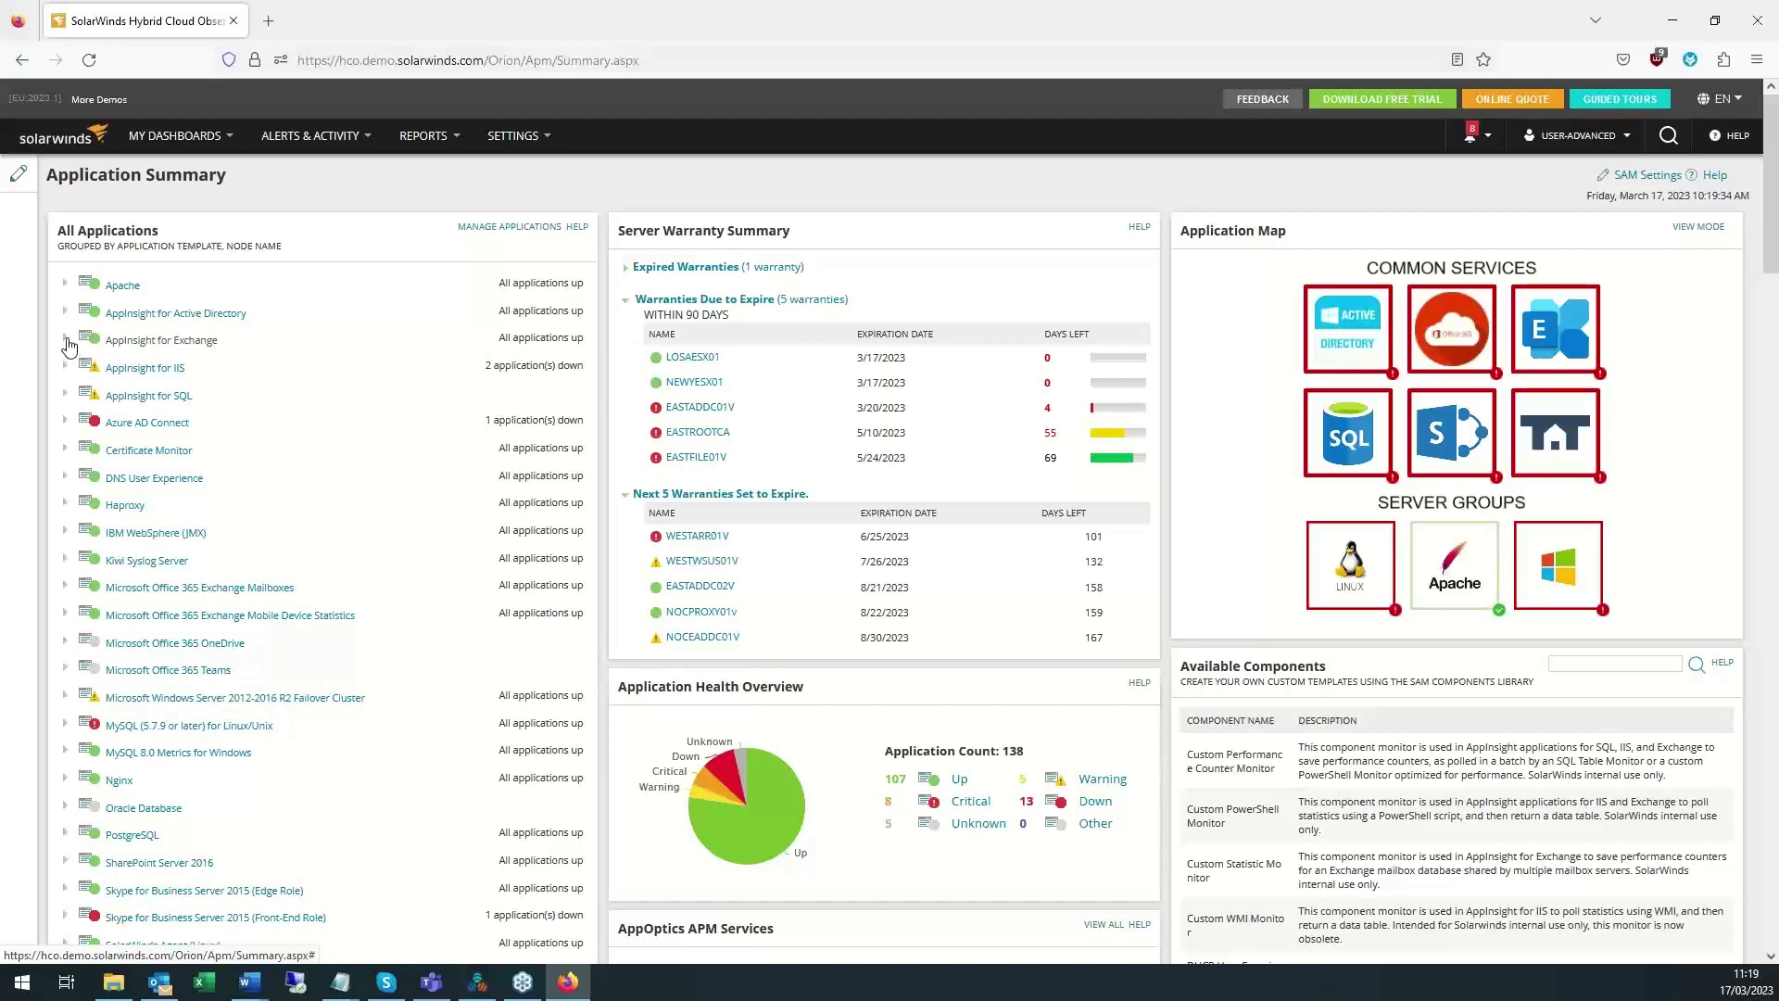
Expand AppInsight for Exchange under All Applications, down to the components of Microsoft Exchange on EASTEXCH01v.
click(65, 339)
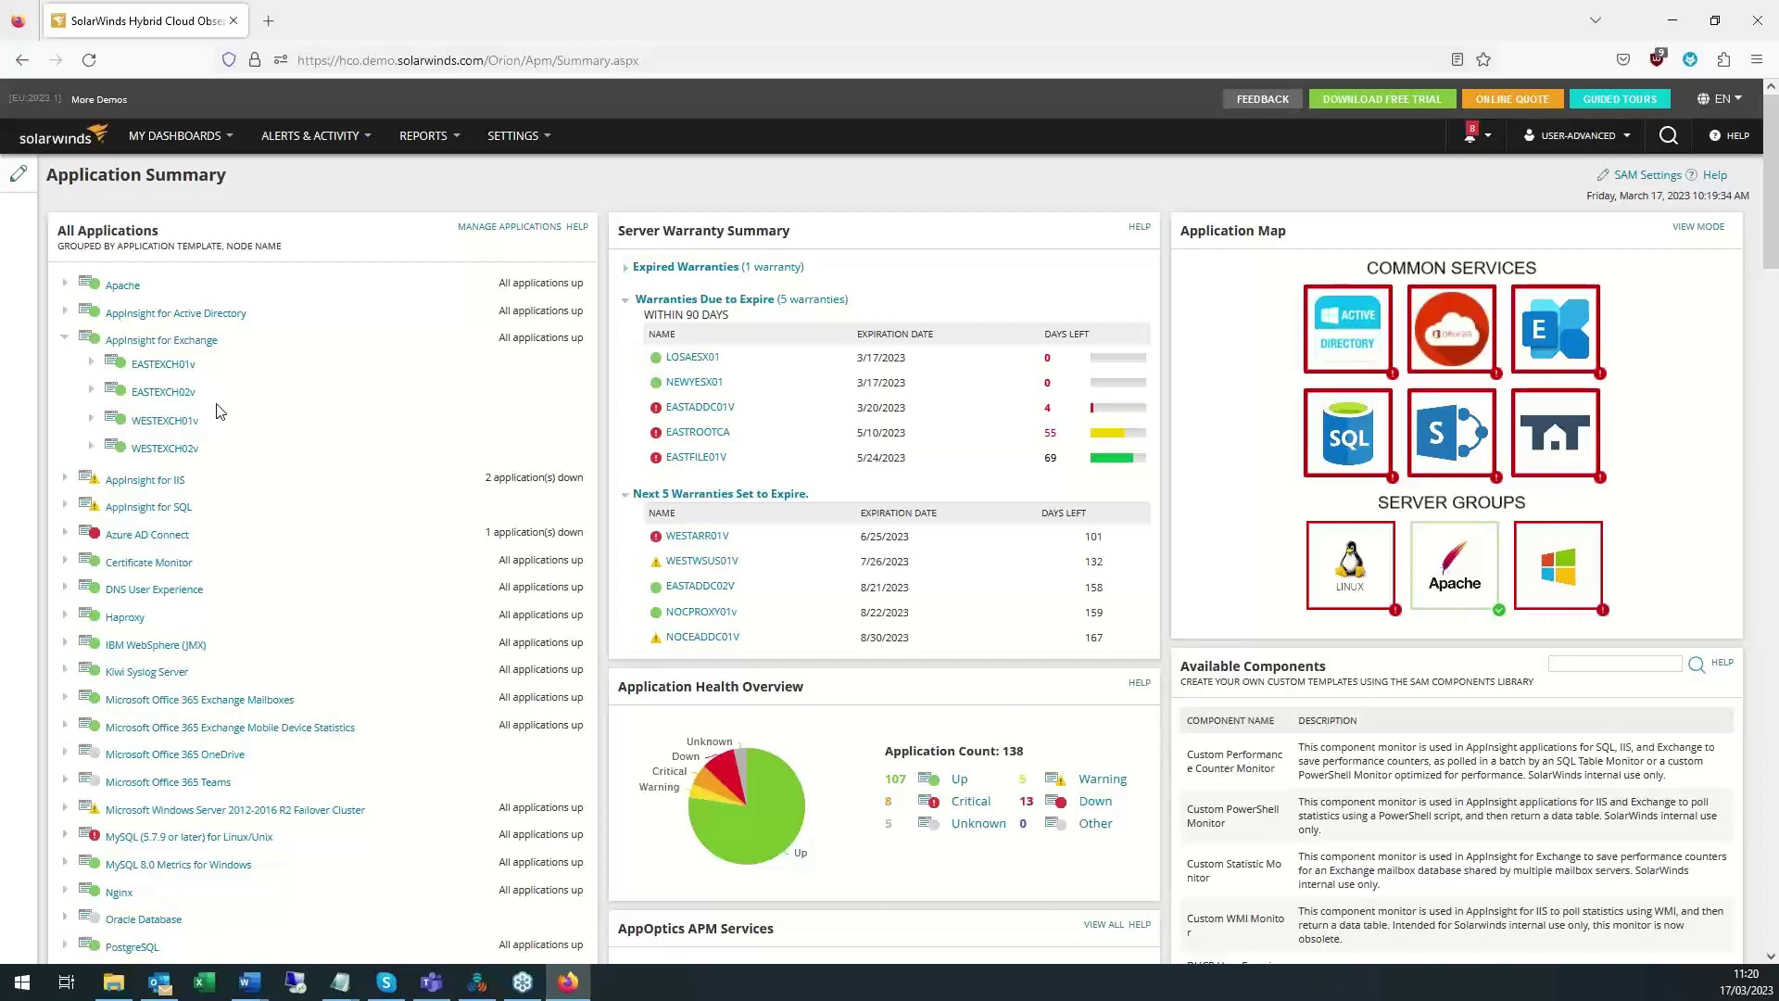
click(90, 364)
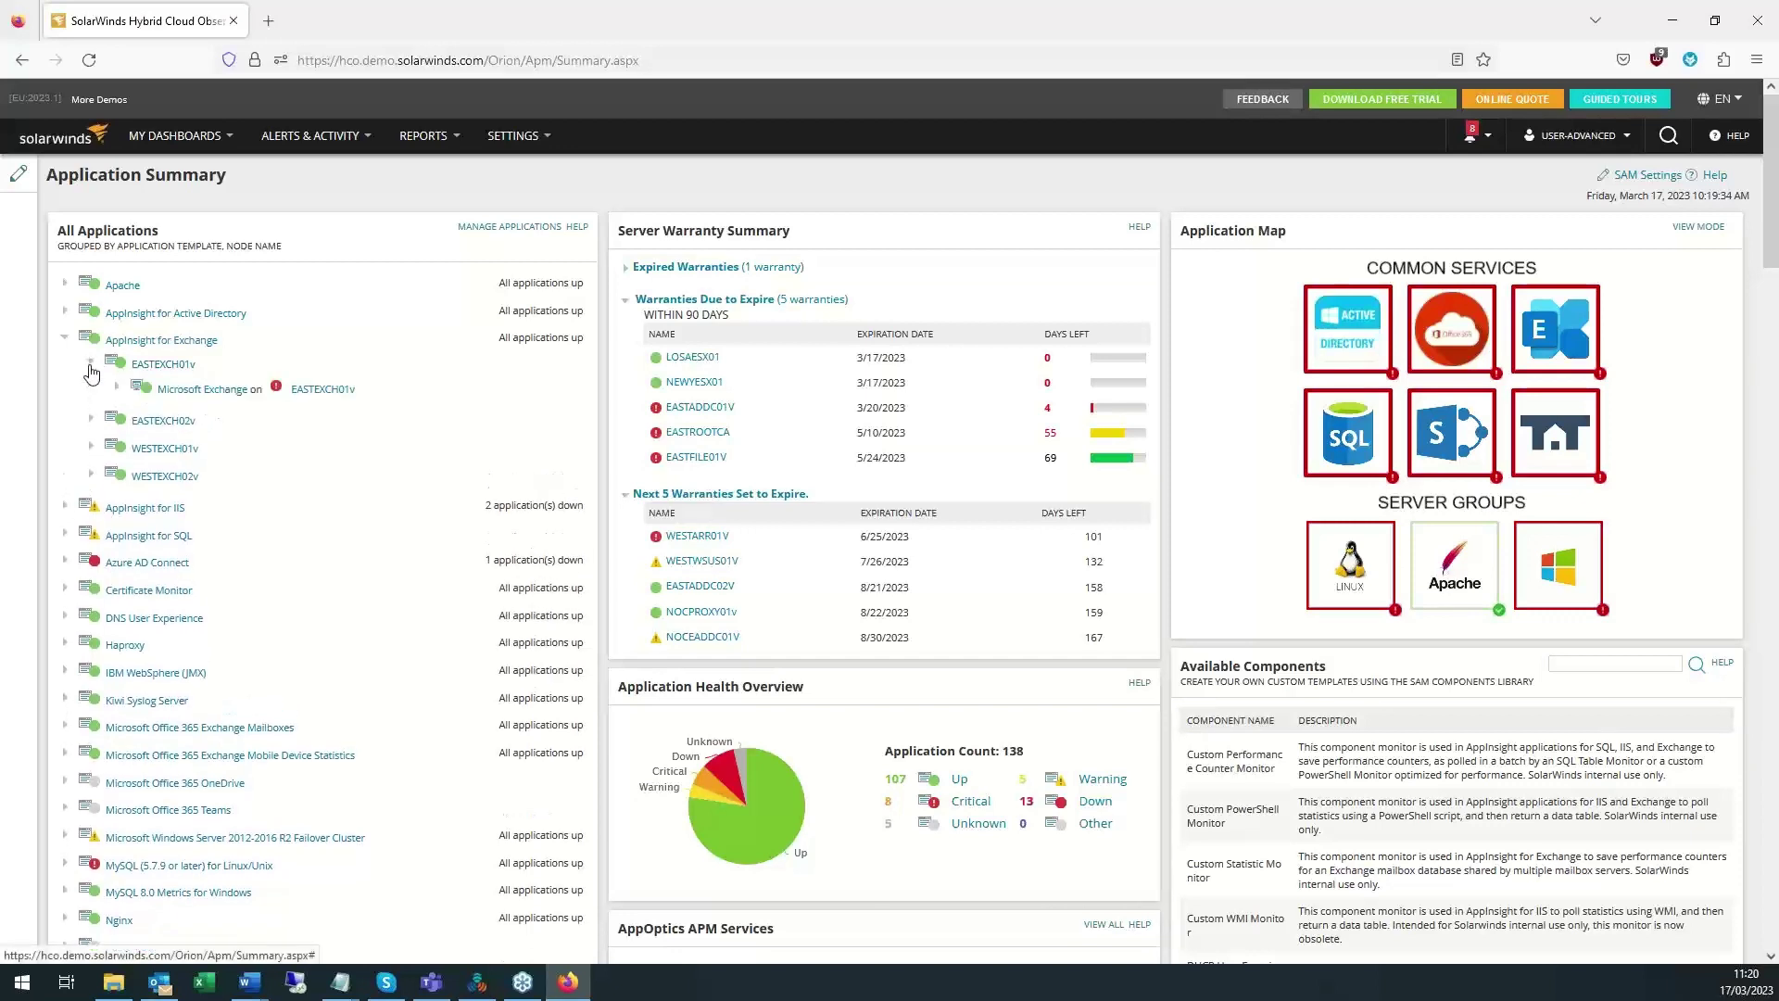
click(116, 389)
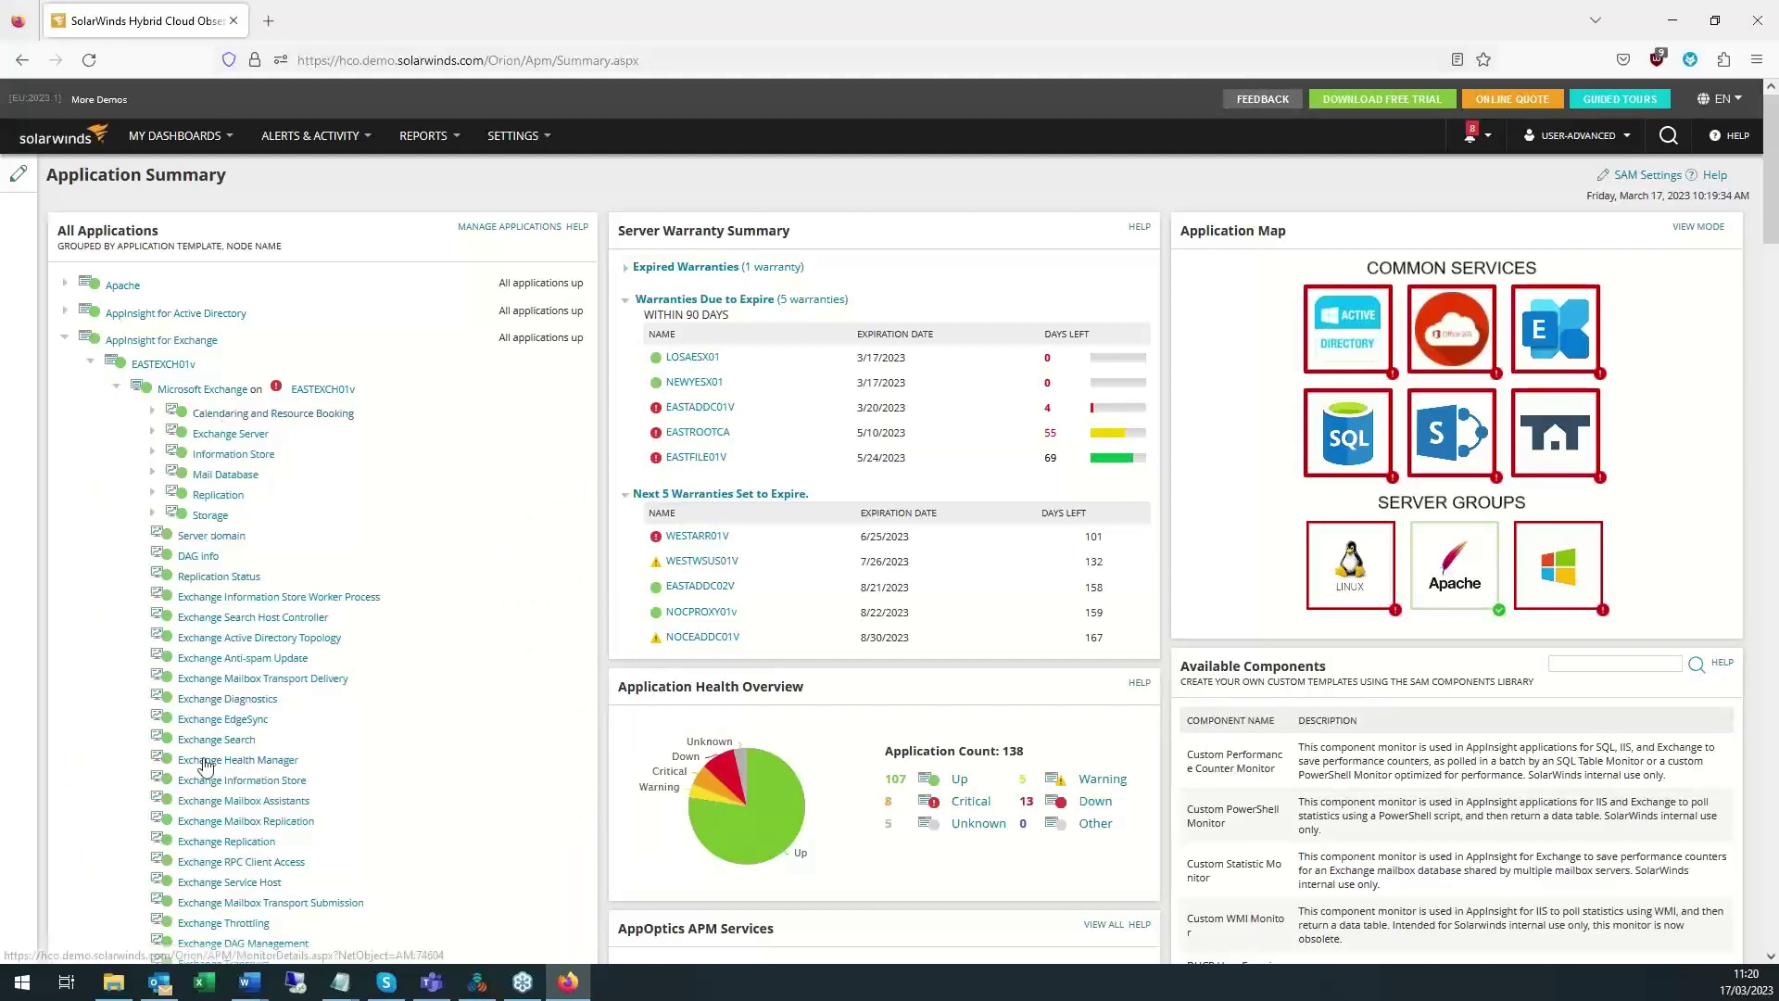
Examine the monitored Exchange components and services listed under Microsoft Exchange on EASTEXCH01v.
scroll(204, 766, down, 1)
scroll(205, 765, down, 4)
scroll(205, 649, up, 5)
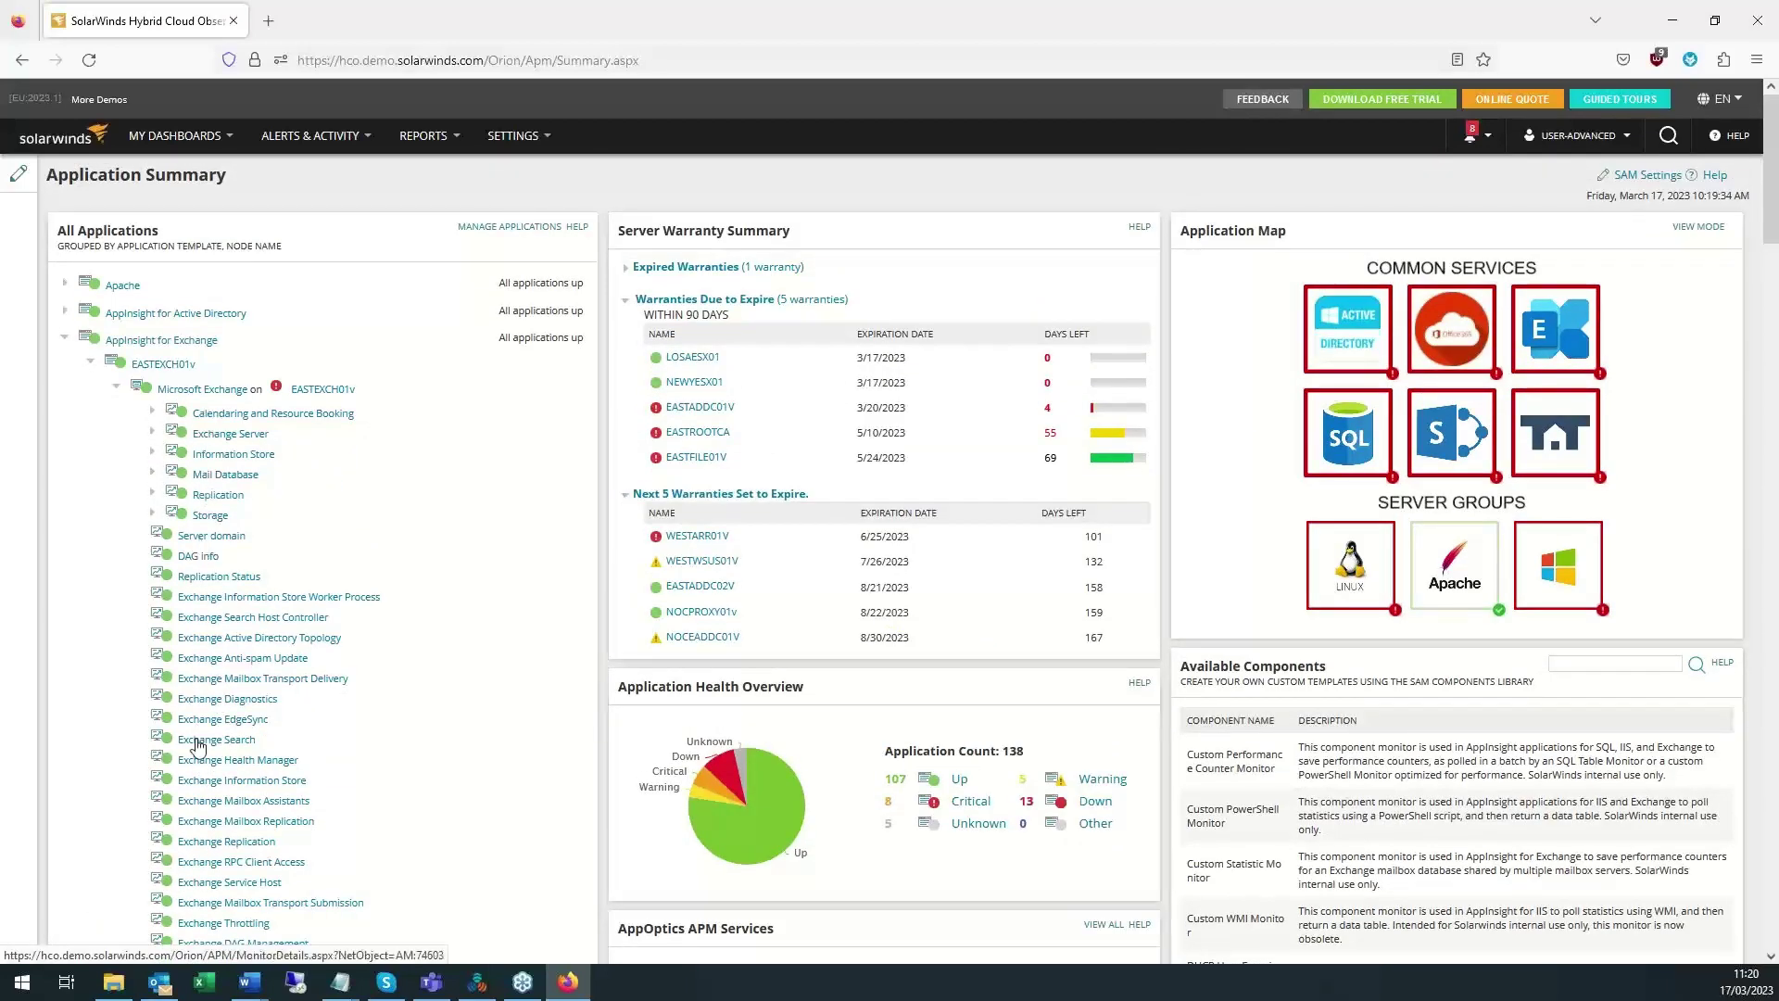
scroll(198, 746, down, 1)
scroll(197, 747, down, 2)
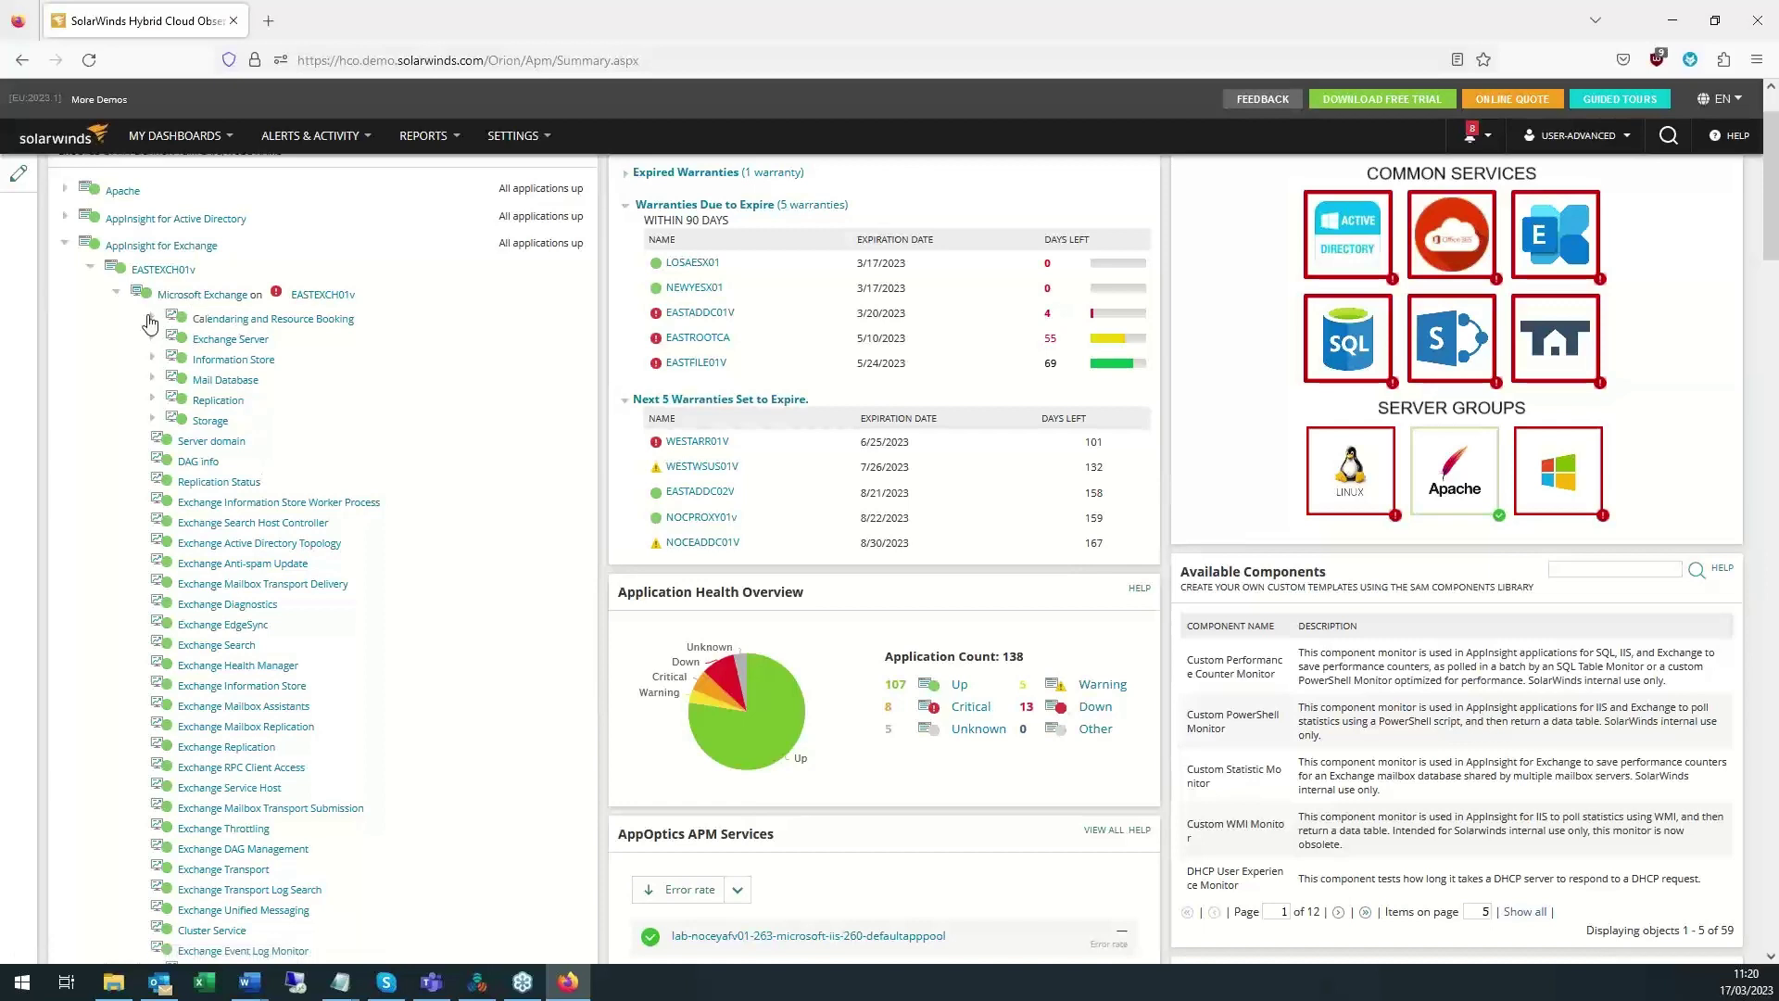
scroll(203, 628, down, 1)
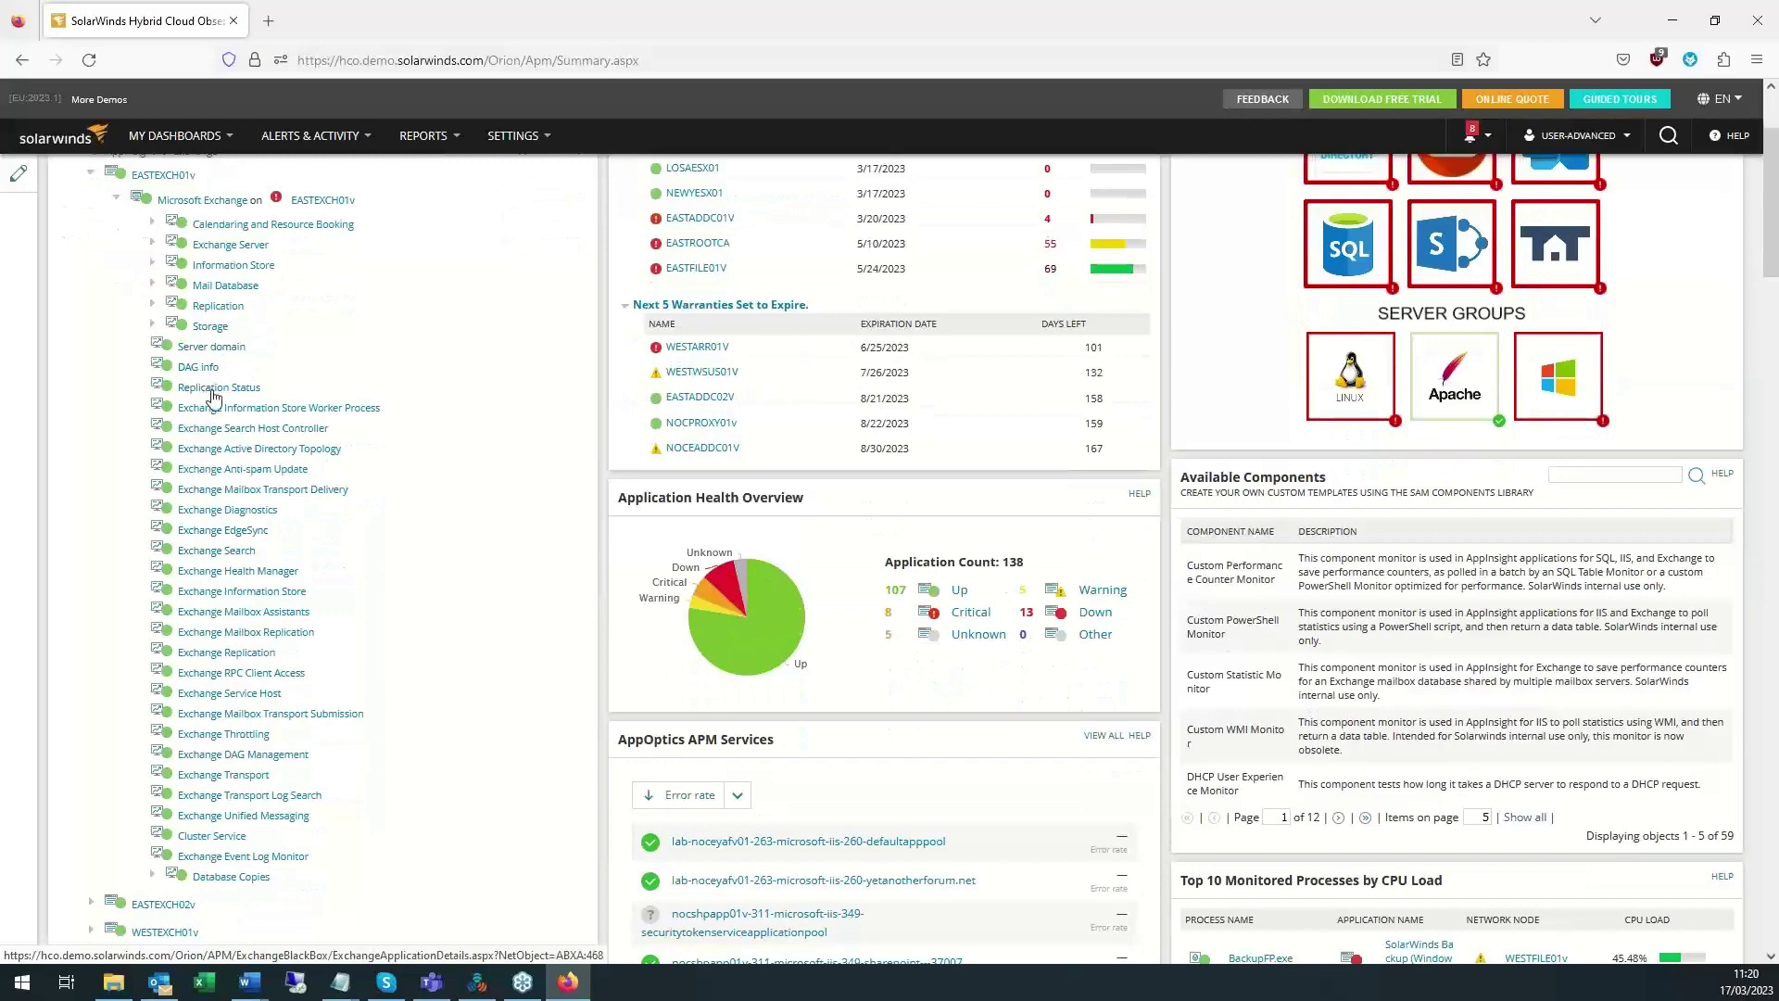
scroll(233, 488, up, 1)
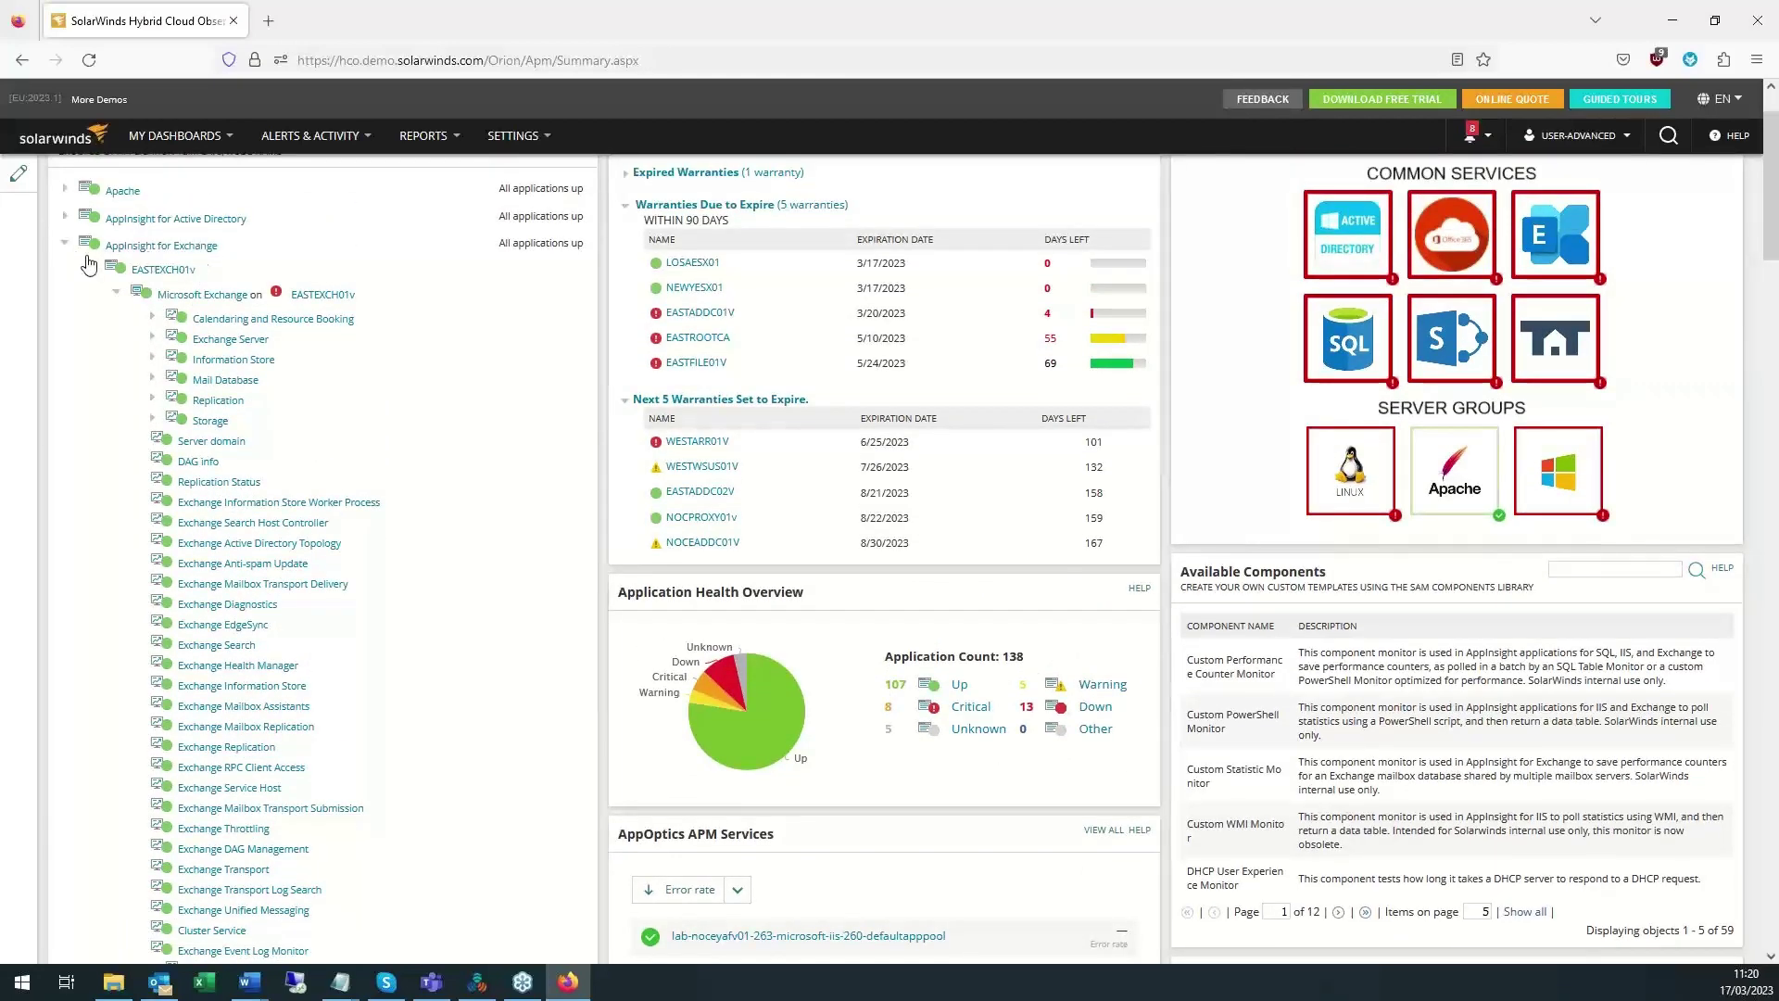
scroll(215, 563, down, 2)
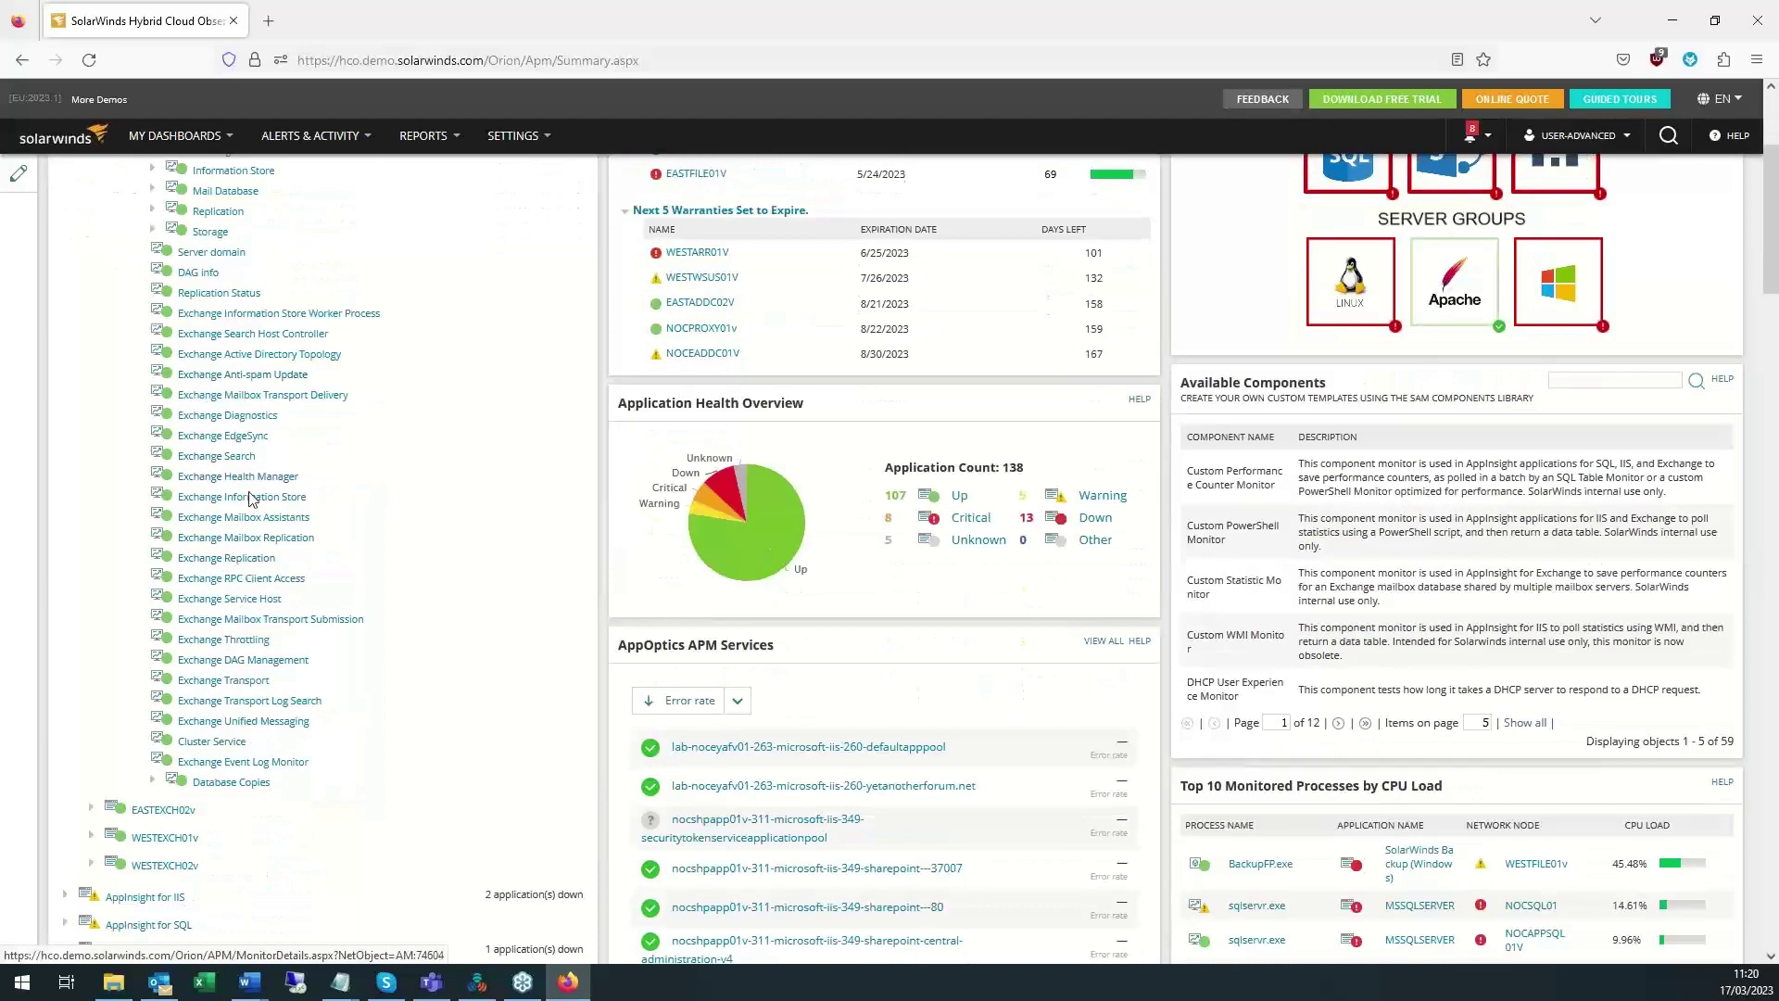
Open the Exchange Mailbox Transport Delivery component of EASTEXCH01v and examine its details, CPU and memory charts, and thresholds.
click(238, 404)
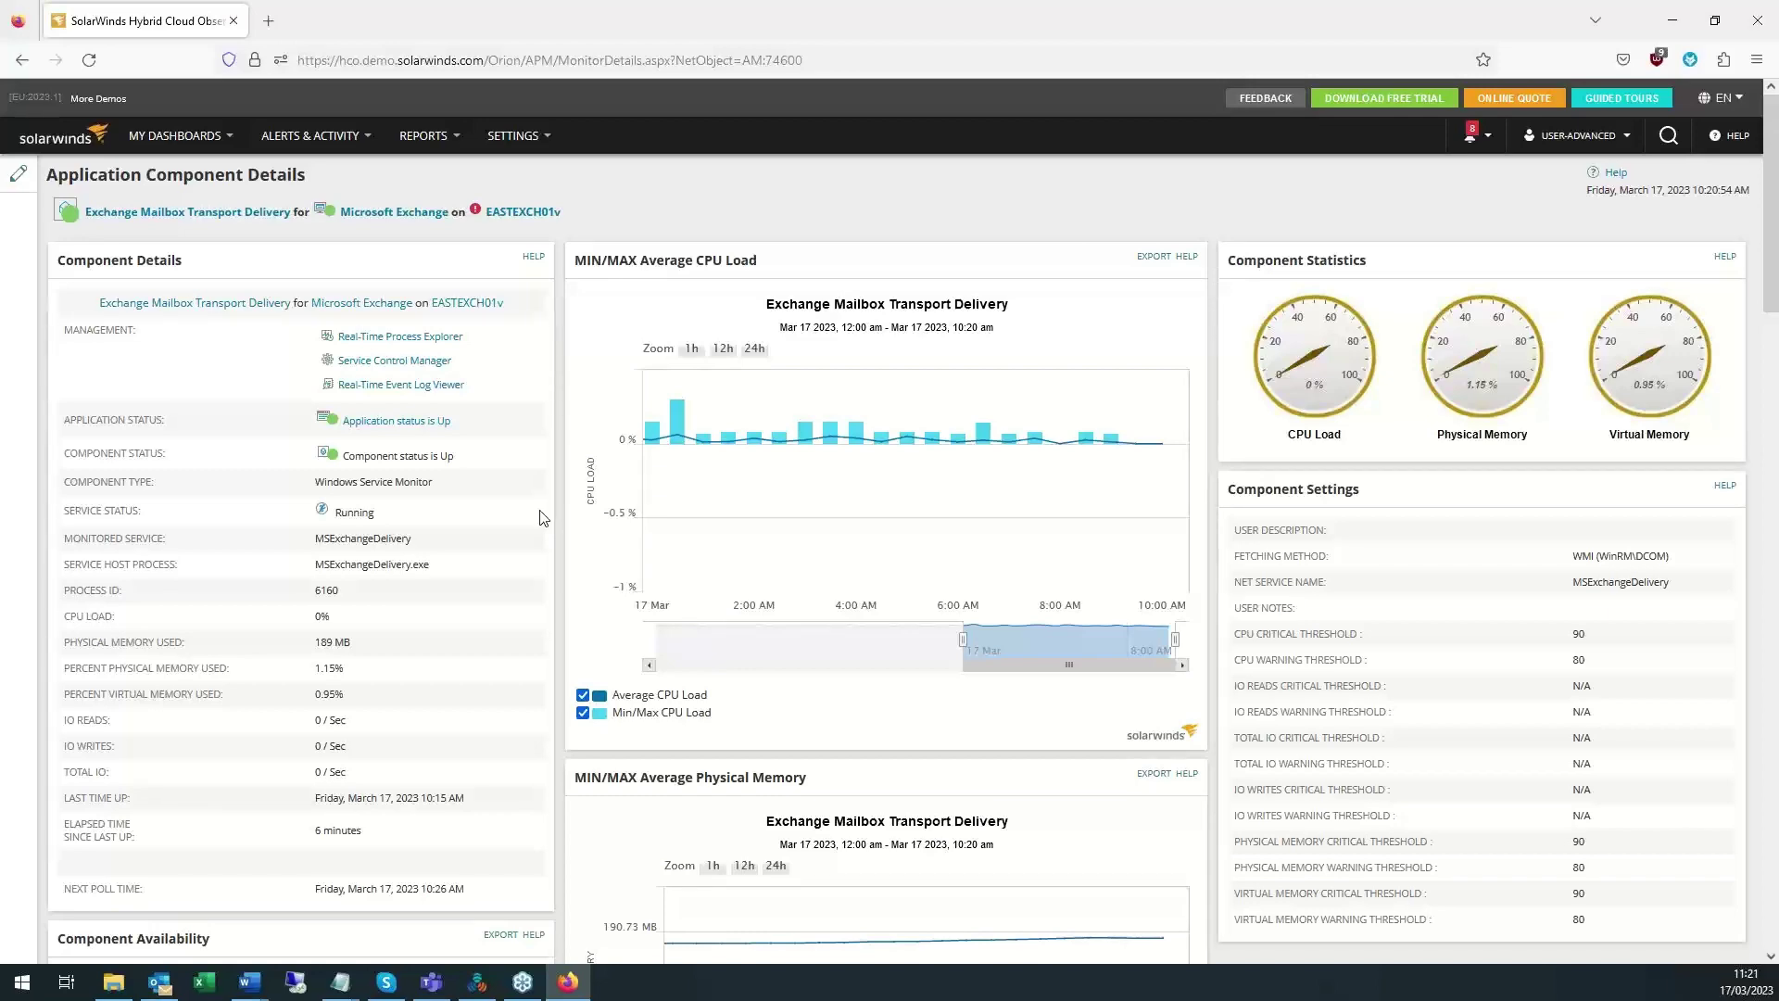
scroll(544, 518, down, 2)
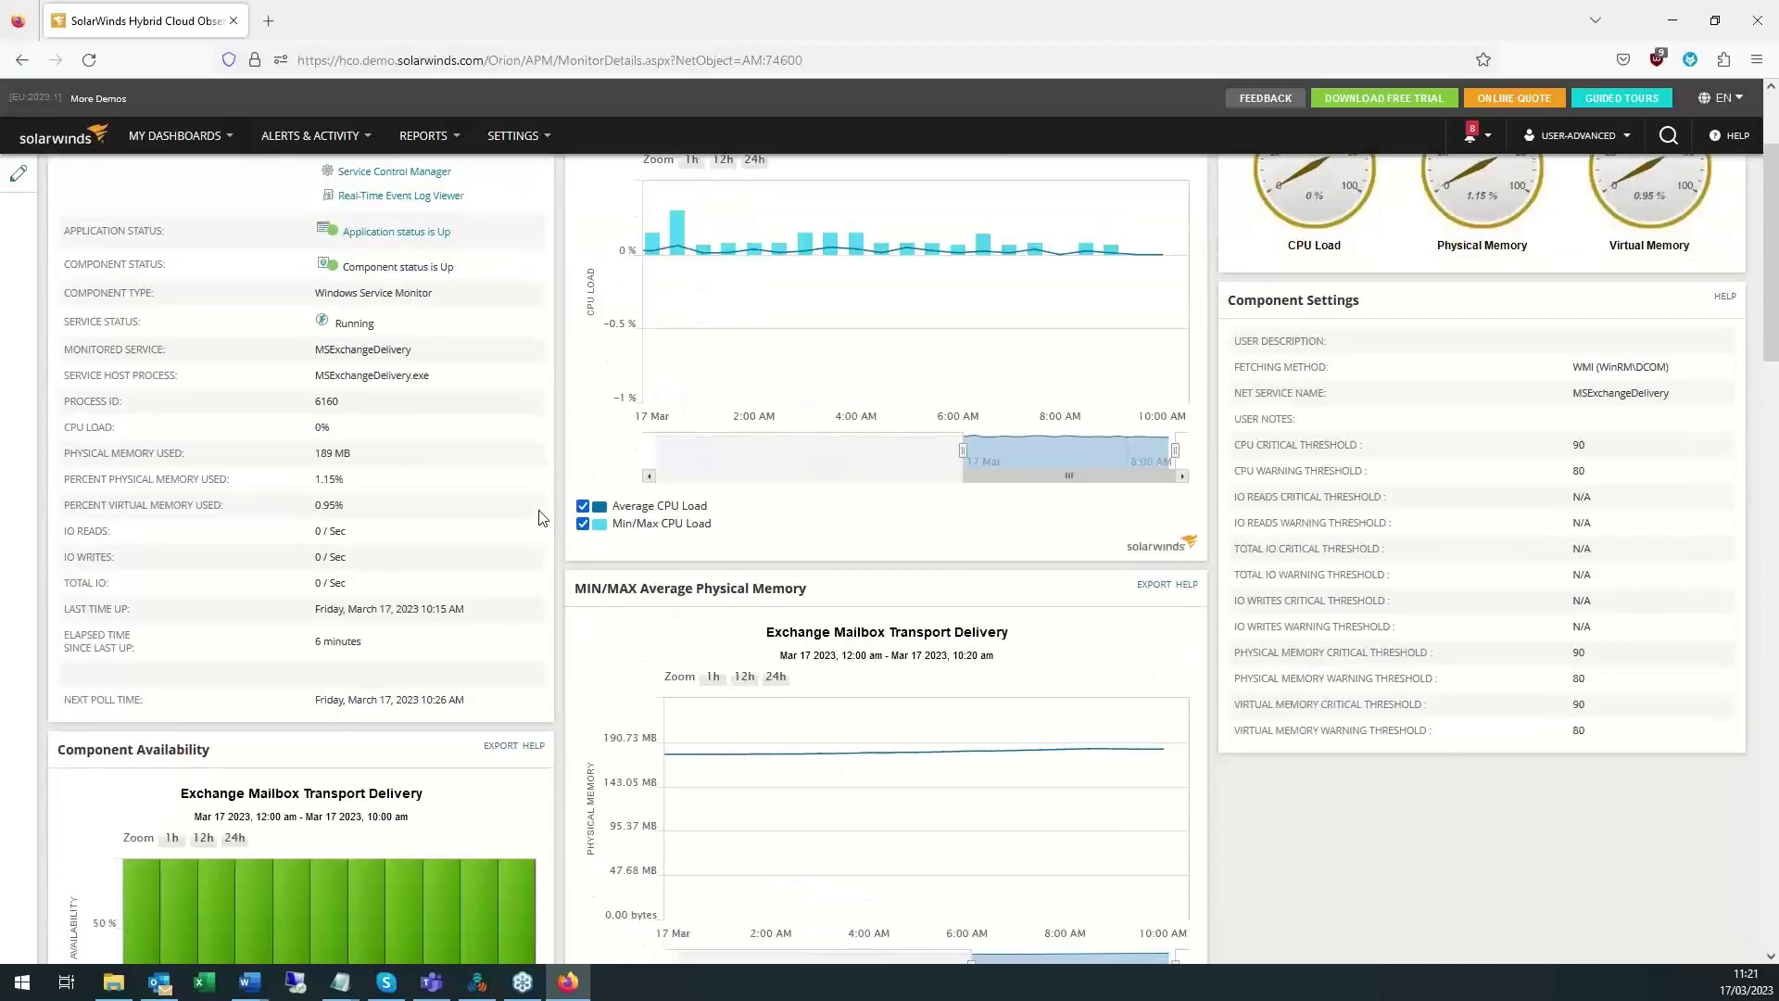
scroll(543, 518, down, 2)
scroll(543, 518, up, 4)
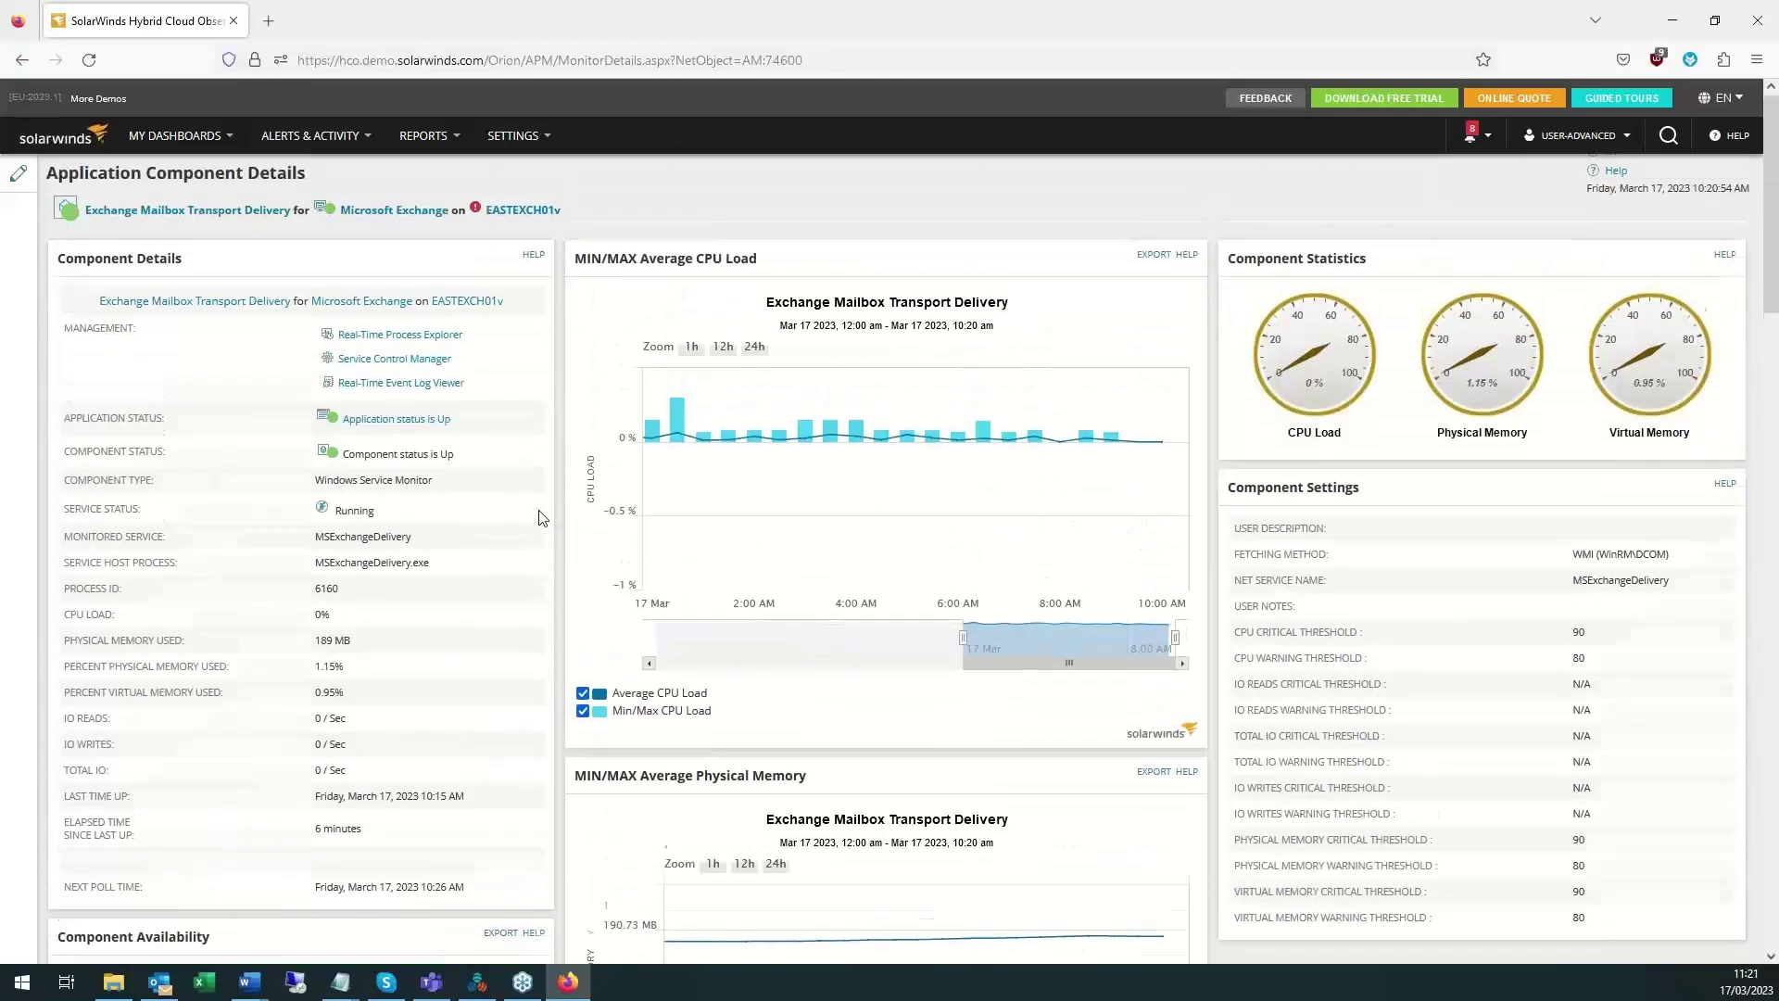
Return to the Application Summary and look over its application health, APM services, top 10 component and process lists, and Application Map.
click(22, 60)
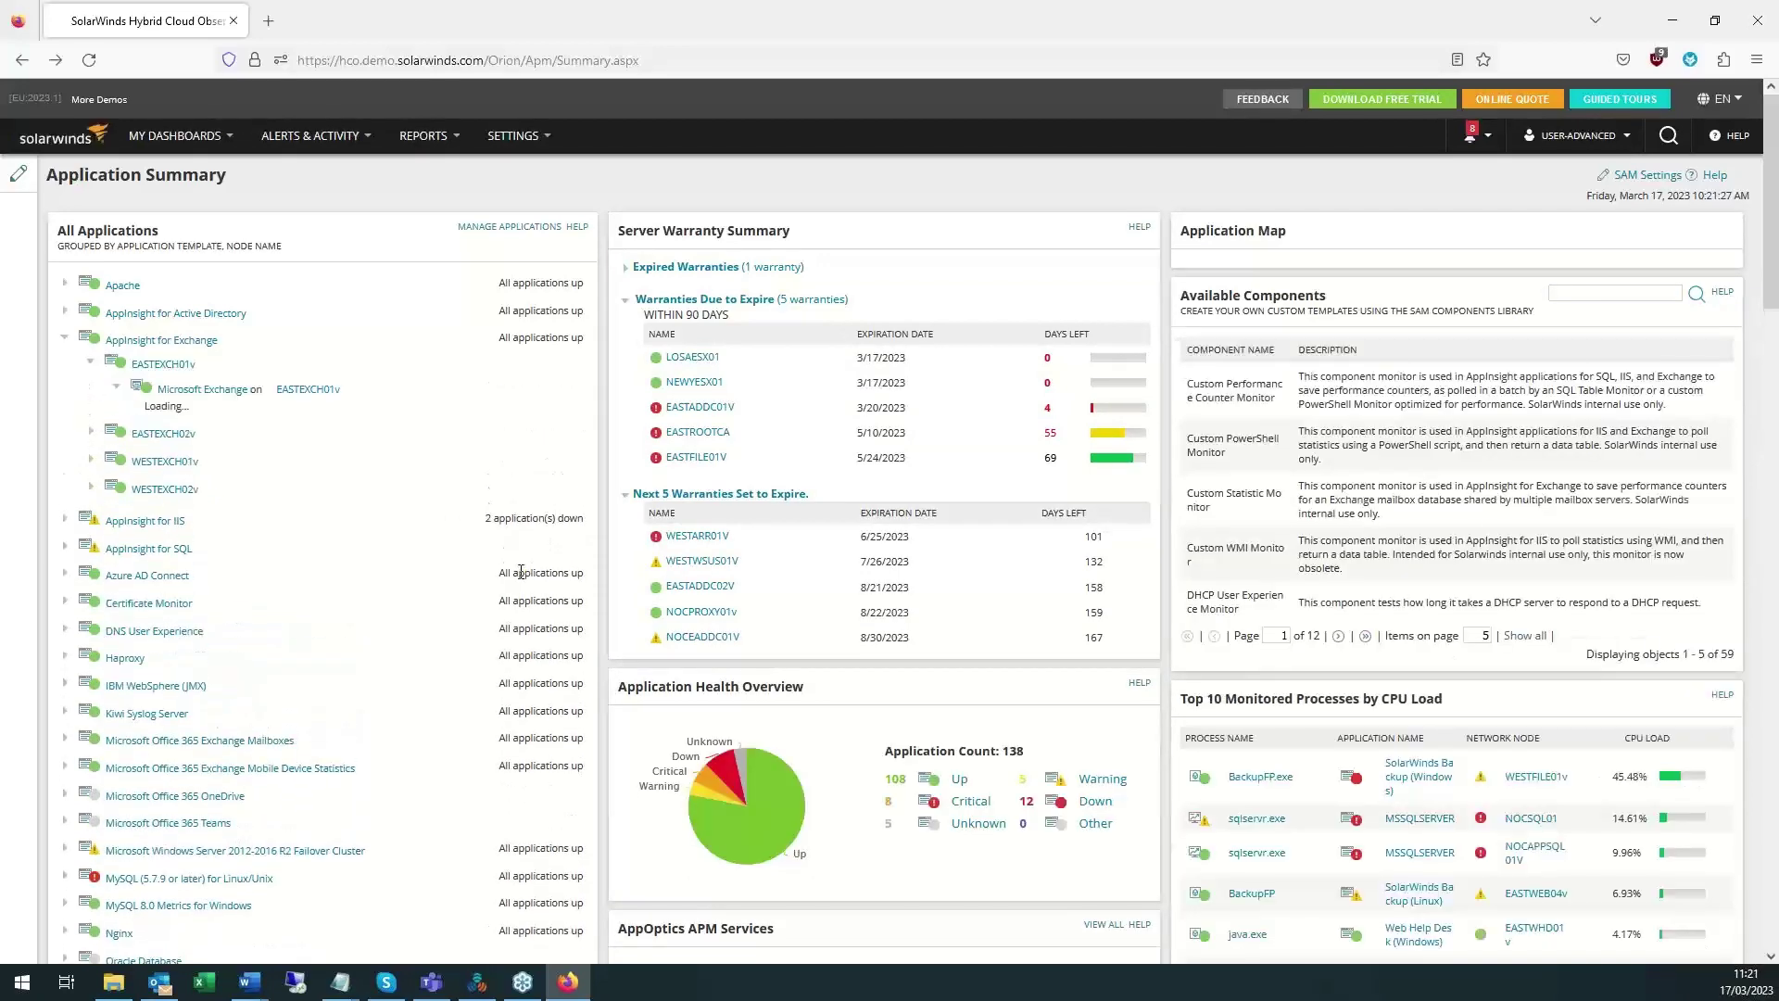
scroll(520, 577, down, 2)
mouse_move(651, 614)
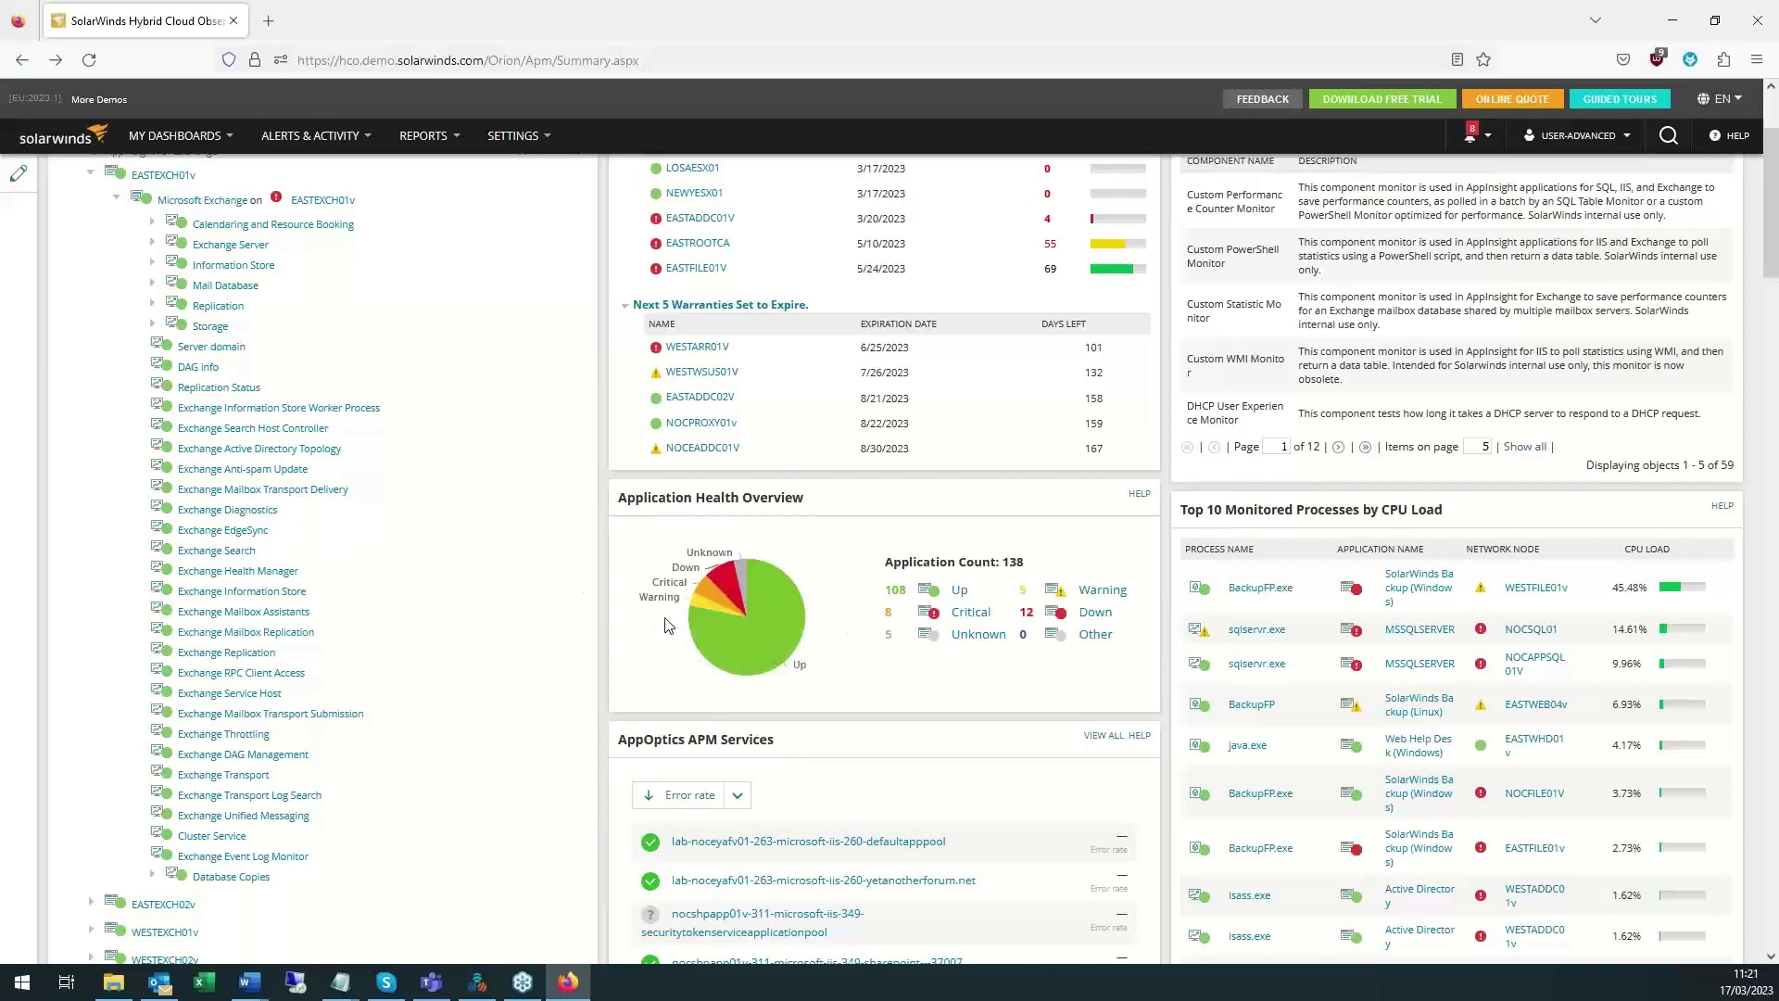
scroll(665, 625, down, 2)
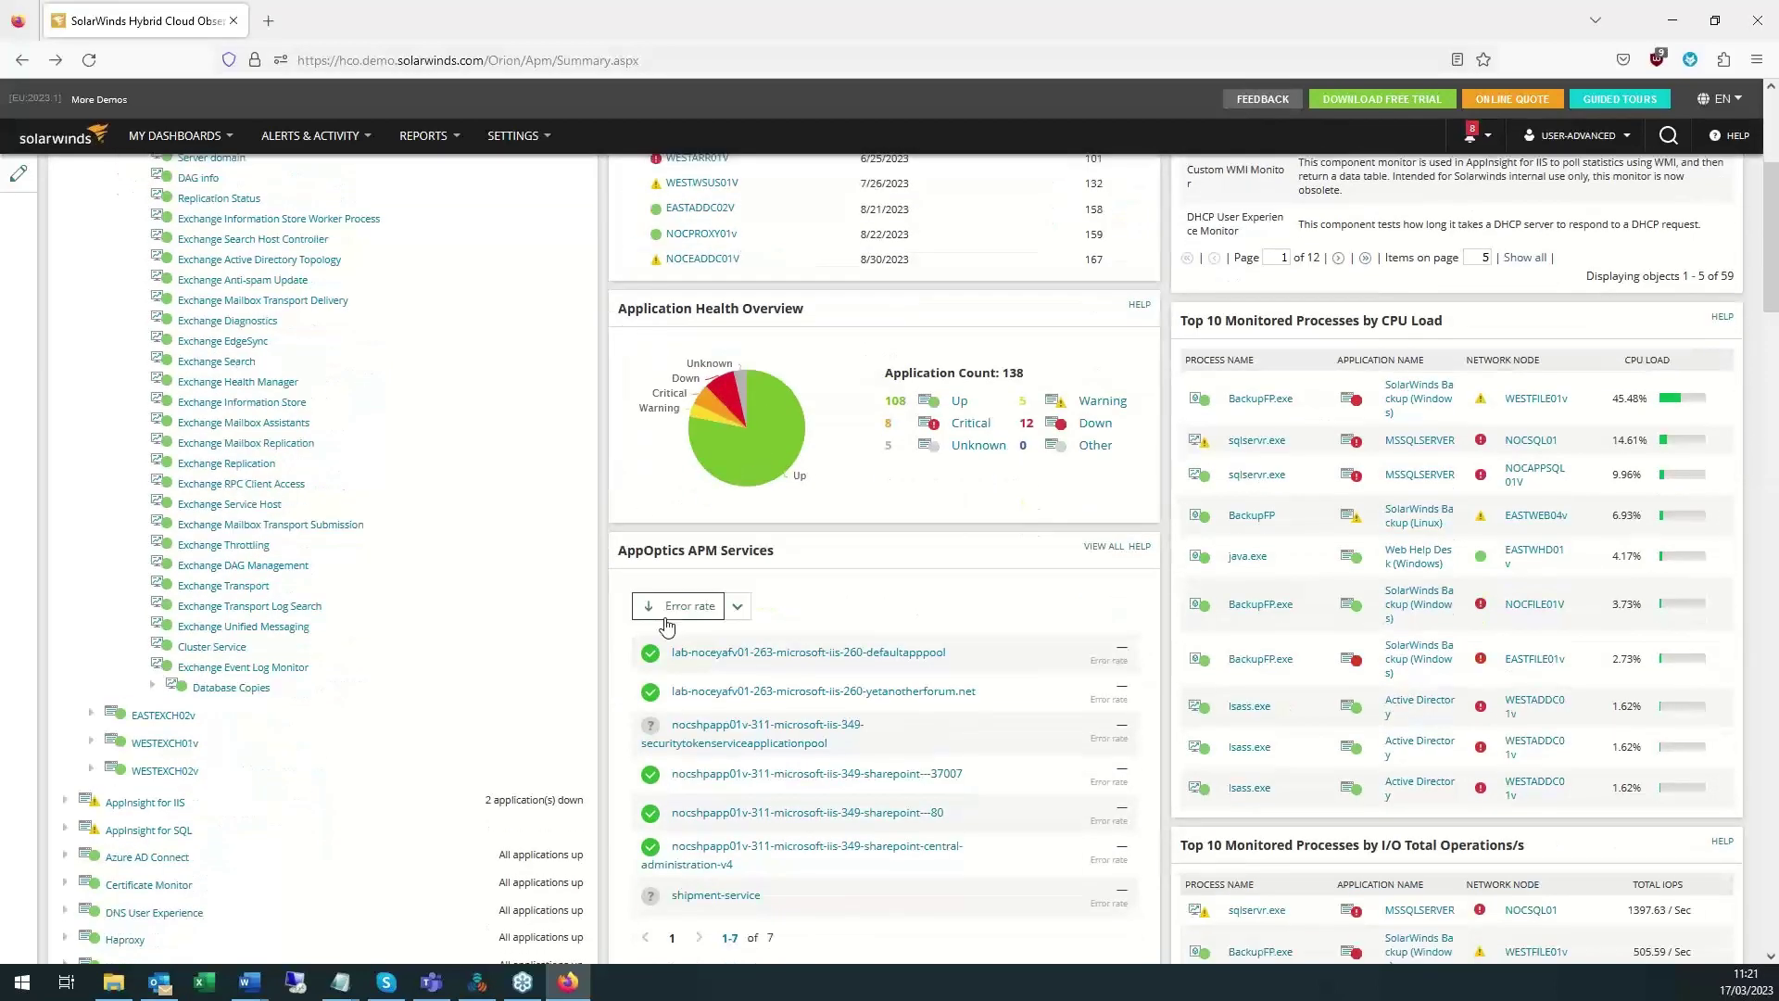
scroll(667, 627, down, 1)
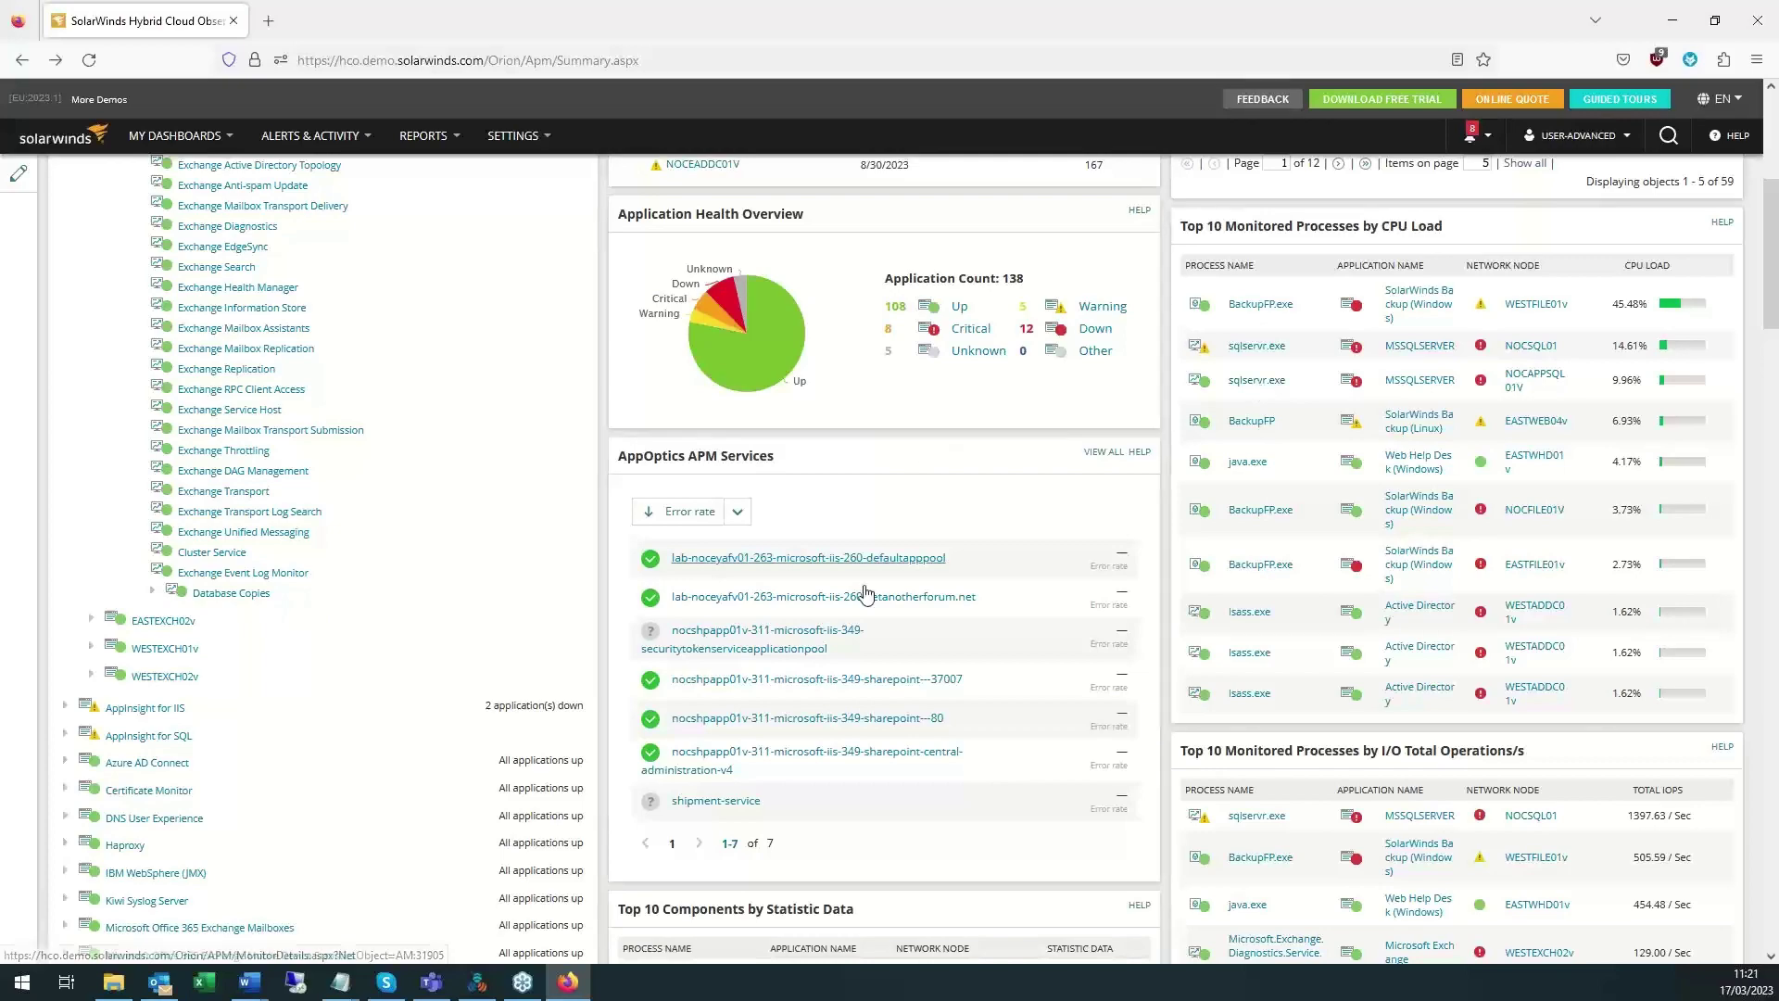
scroll(865, 593, up, 5)
scroll(712, 501, down, 15)
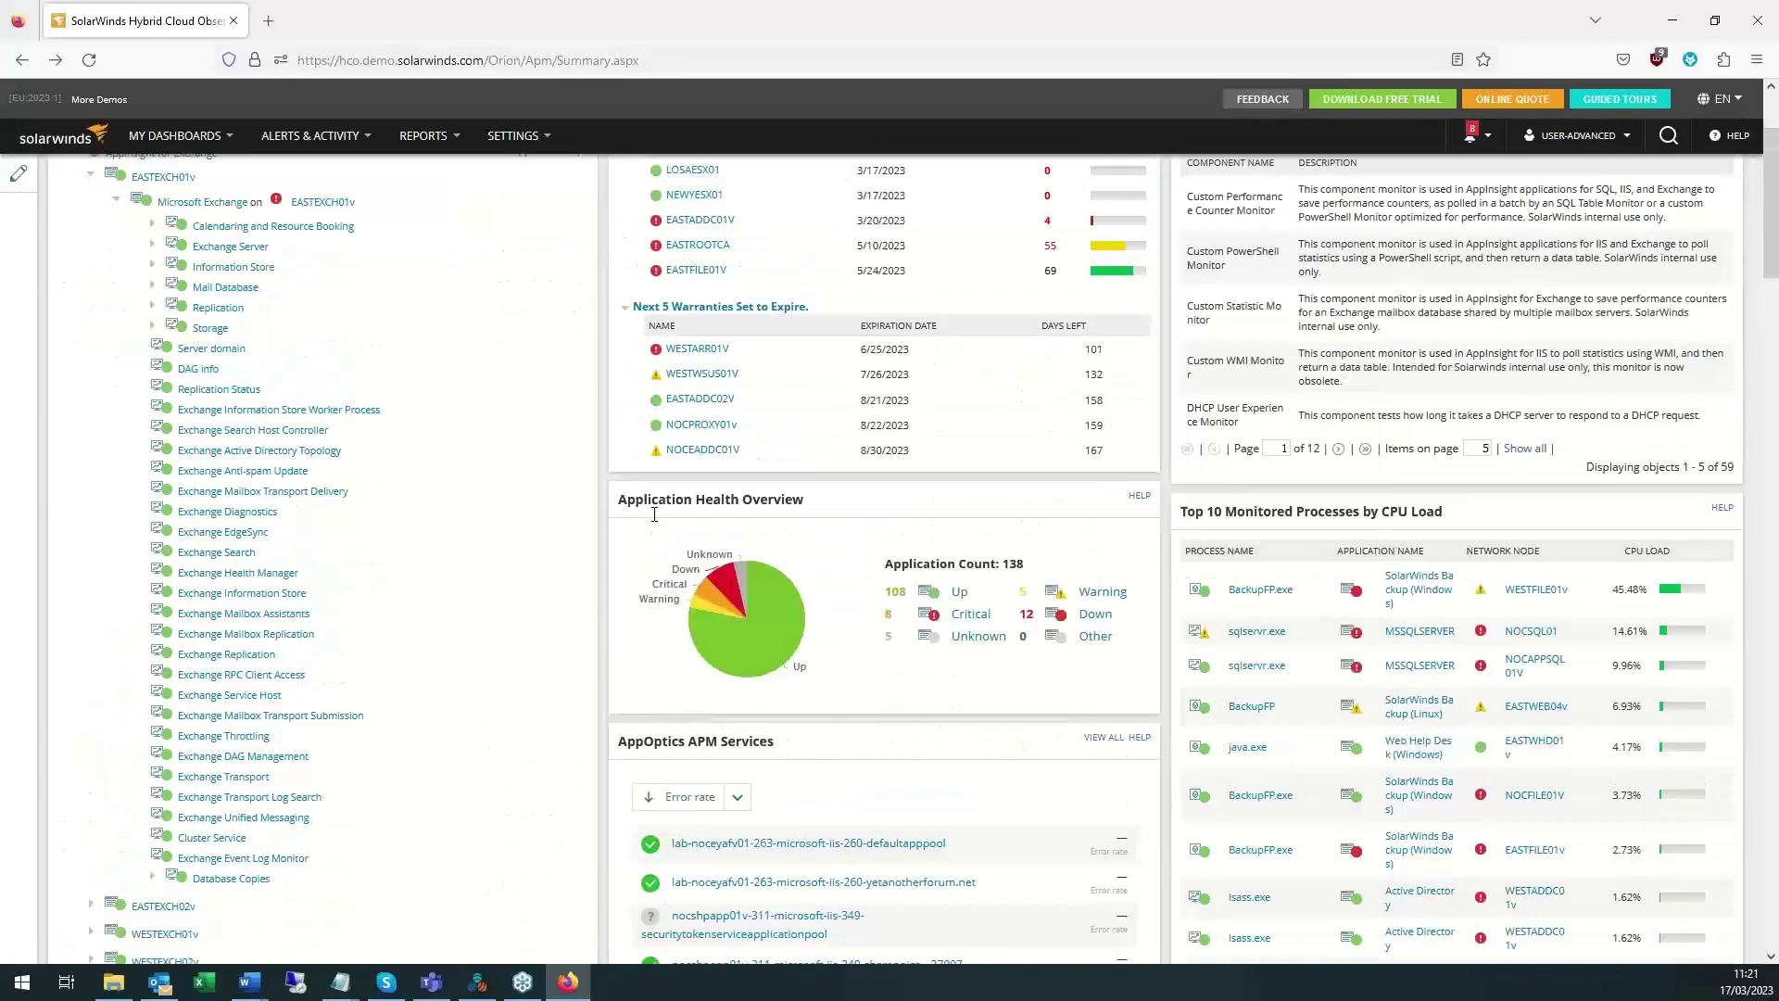
scroll(655, 518, up, 12)
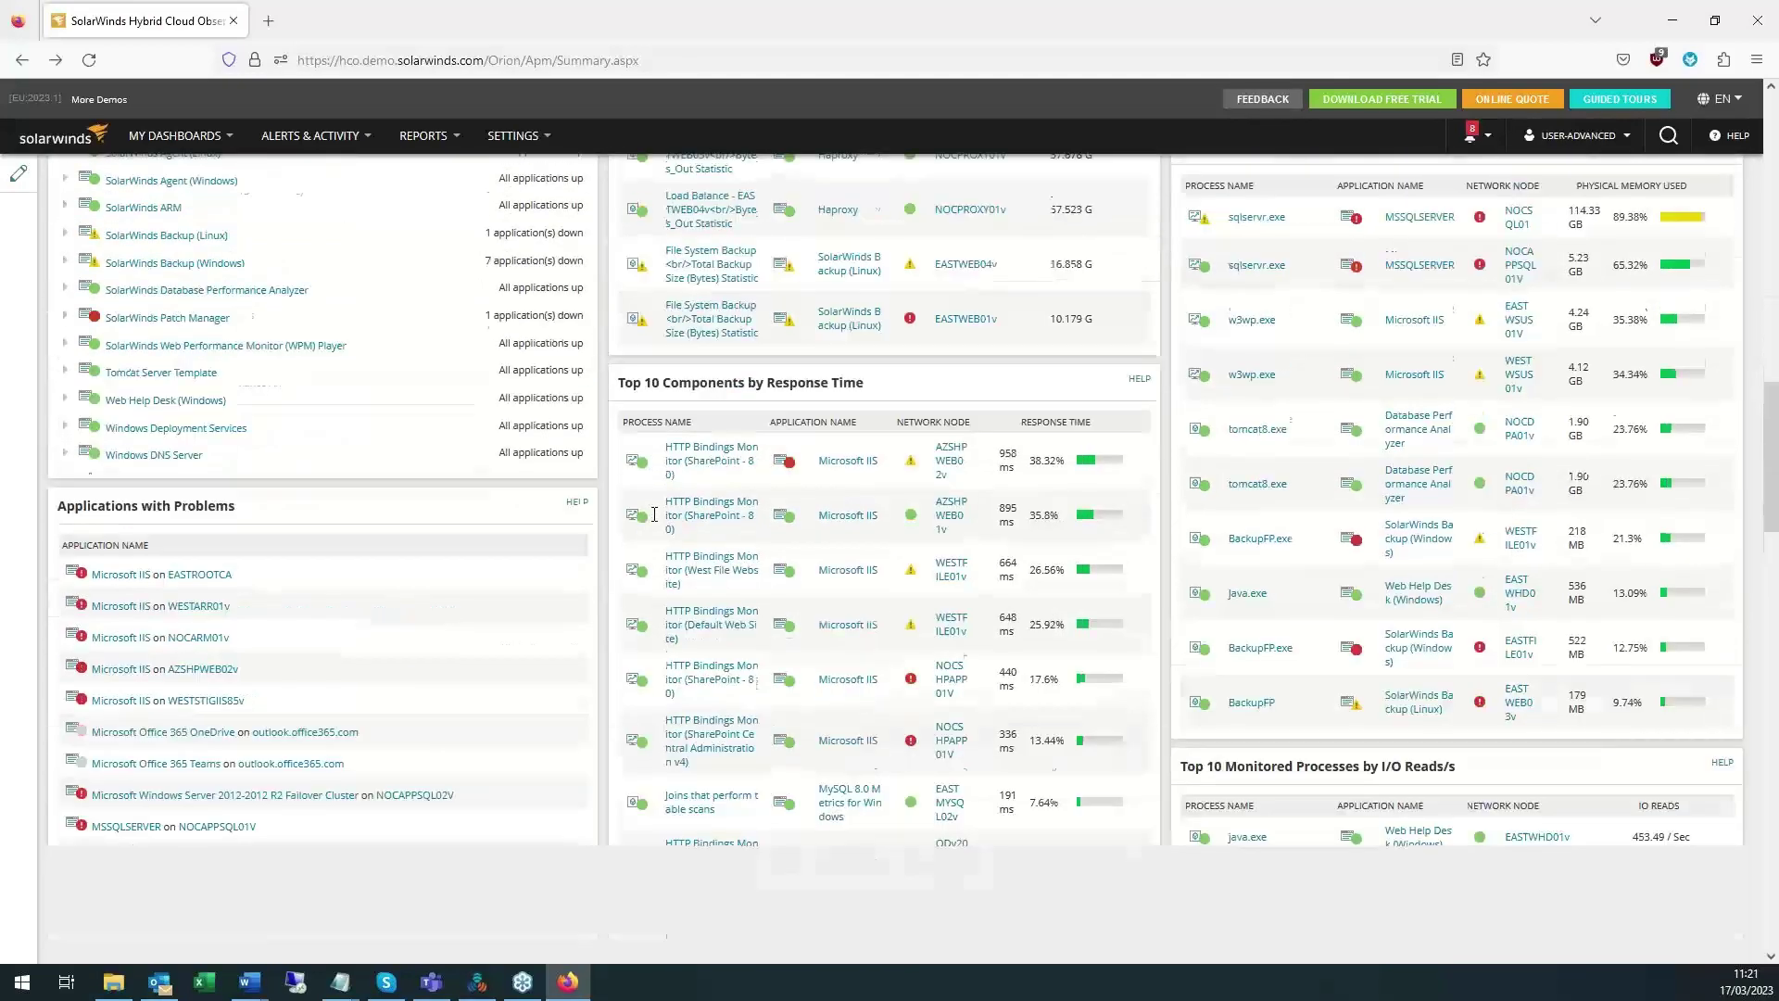
scroll(654, 521, up, 7)
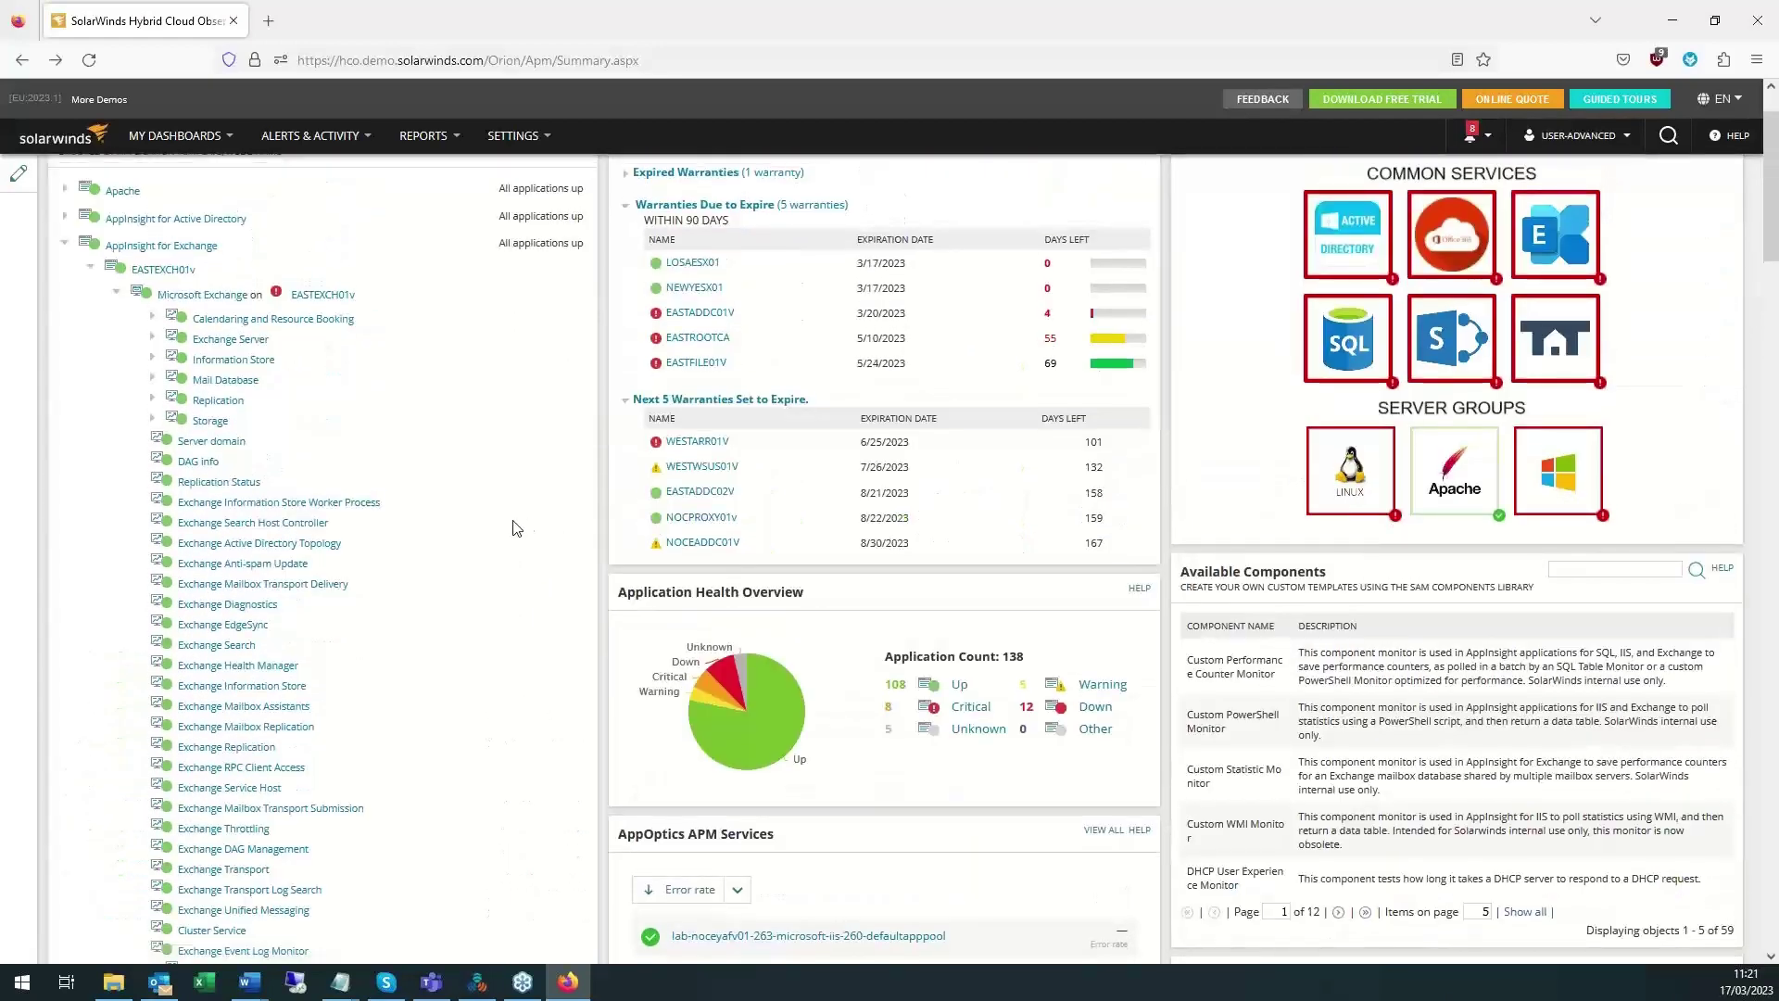
scroll(533, 528, up, 1)
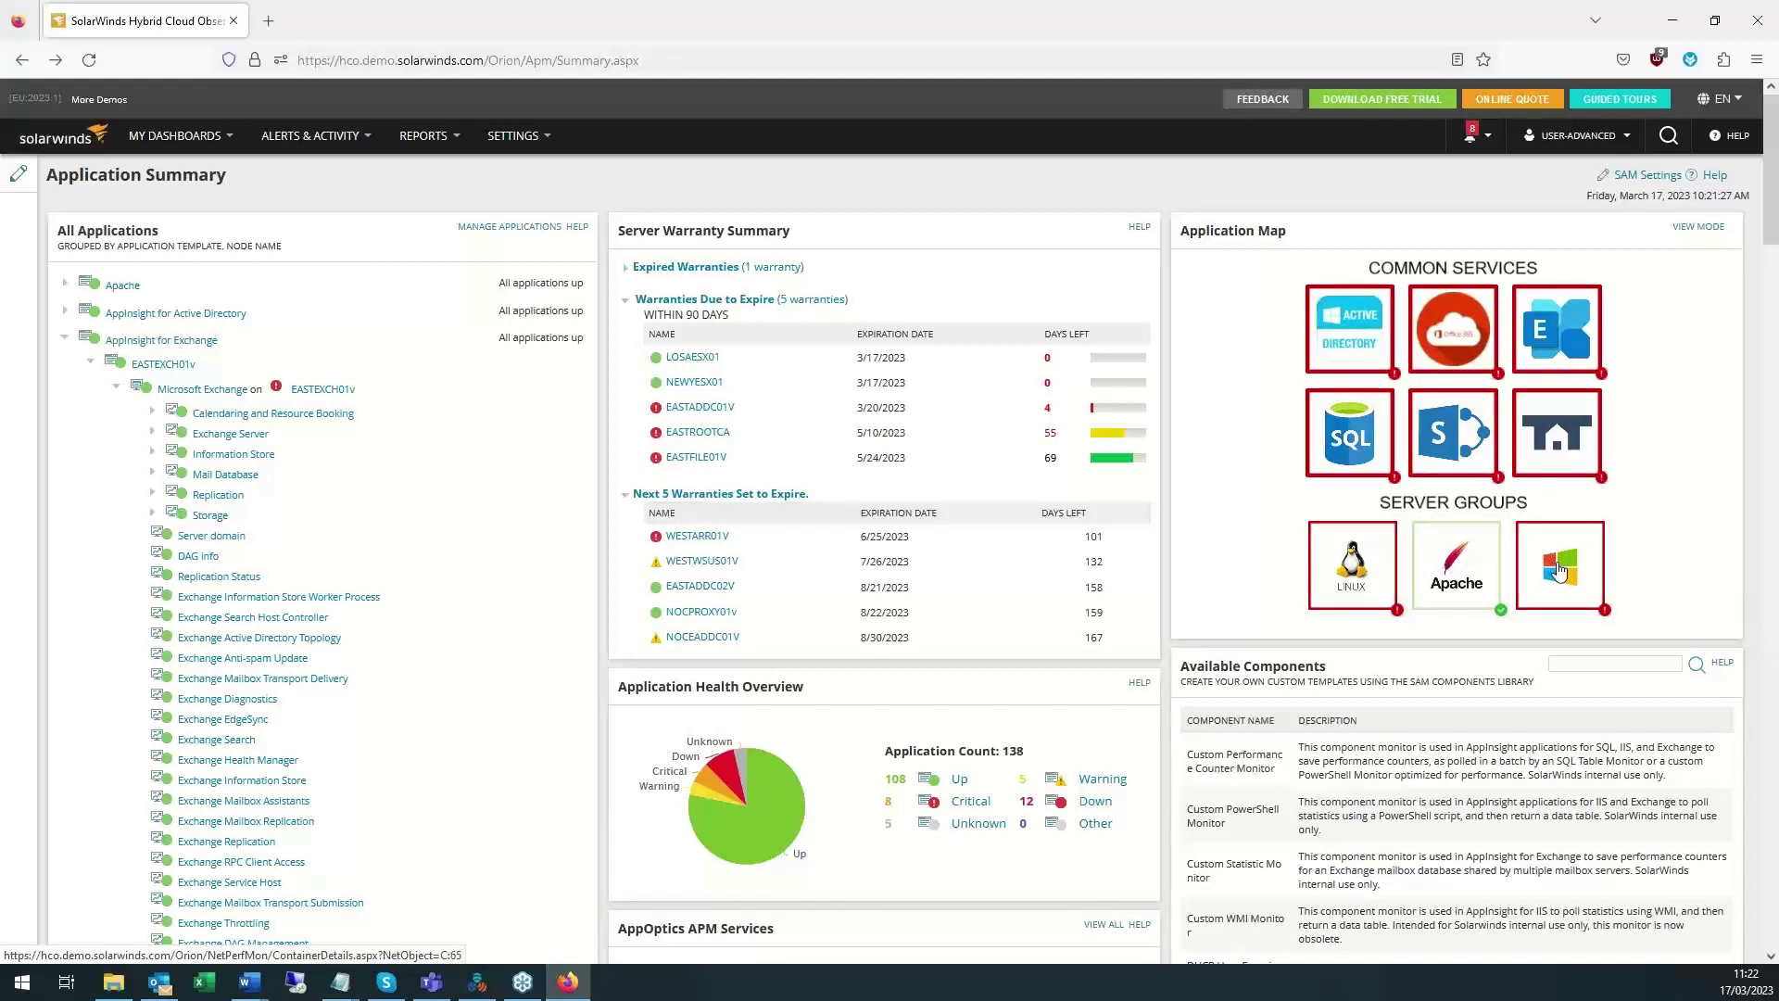
mouse_move(1561, 570)
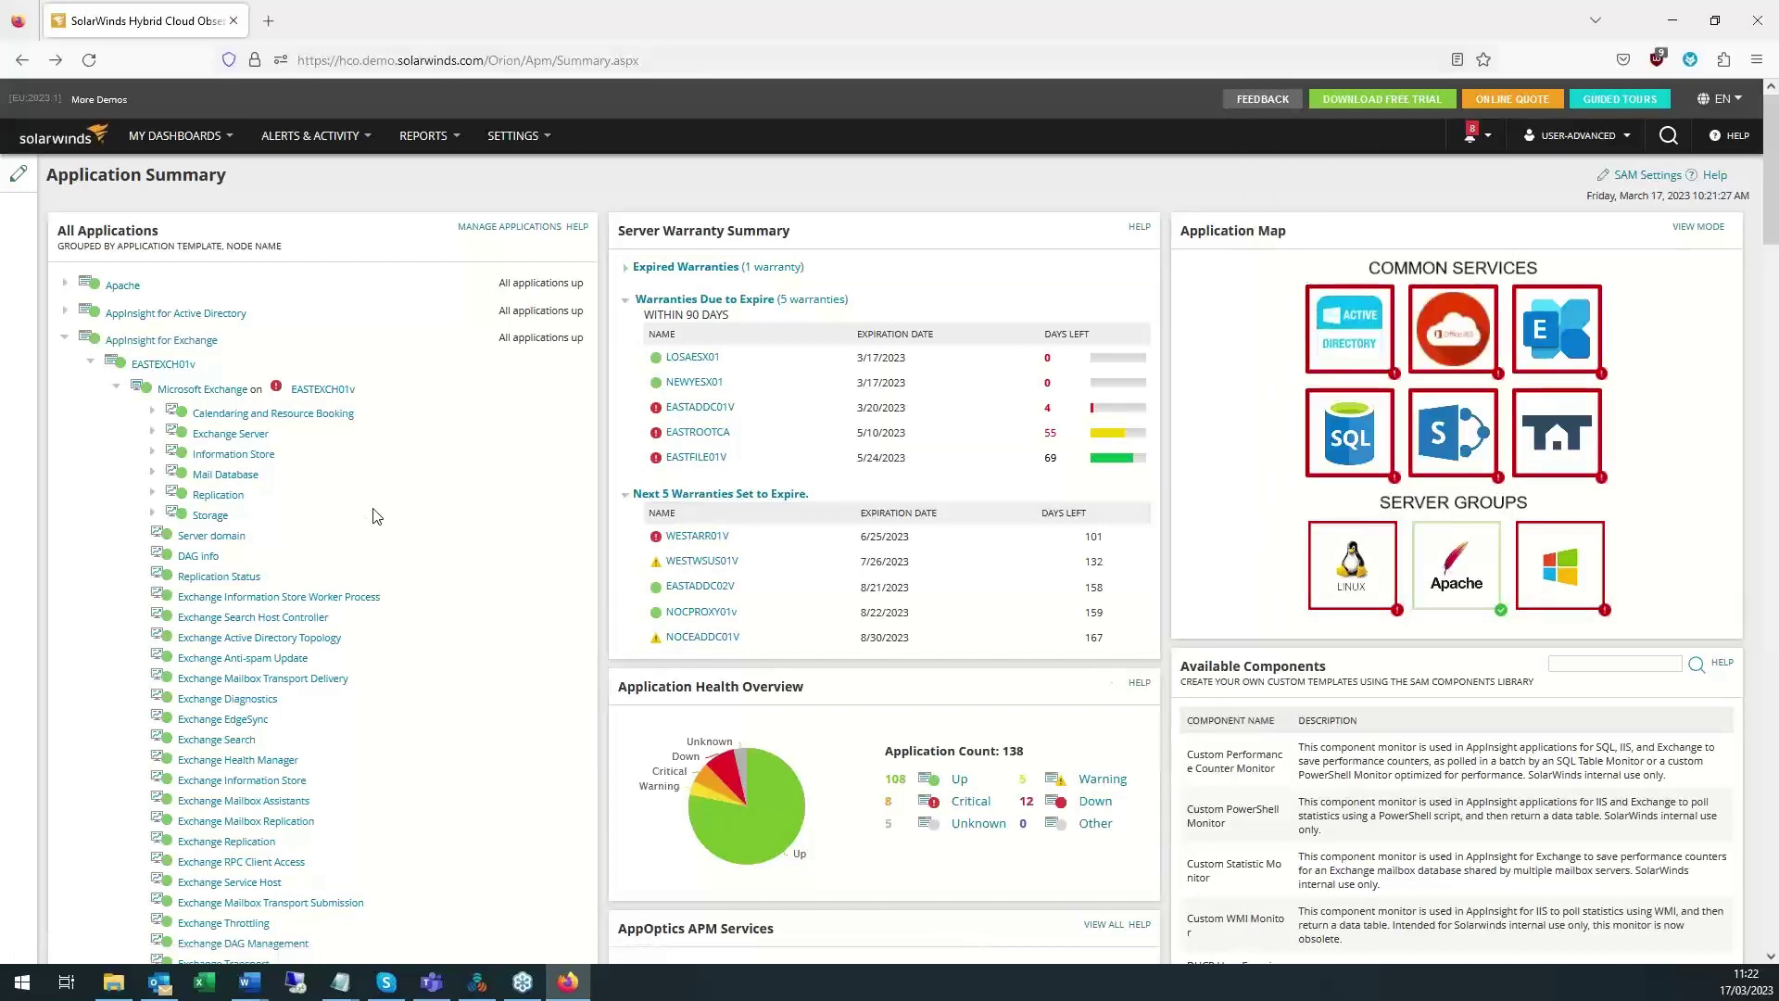
Expand AppInsight for SQL under All Applications to list its monitored SQL servers.
scroll(449, 401, down, 5)
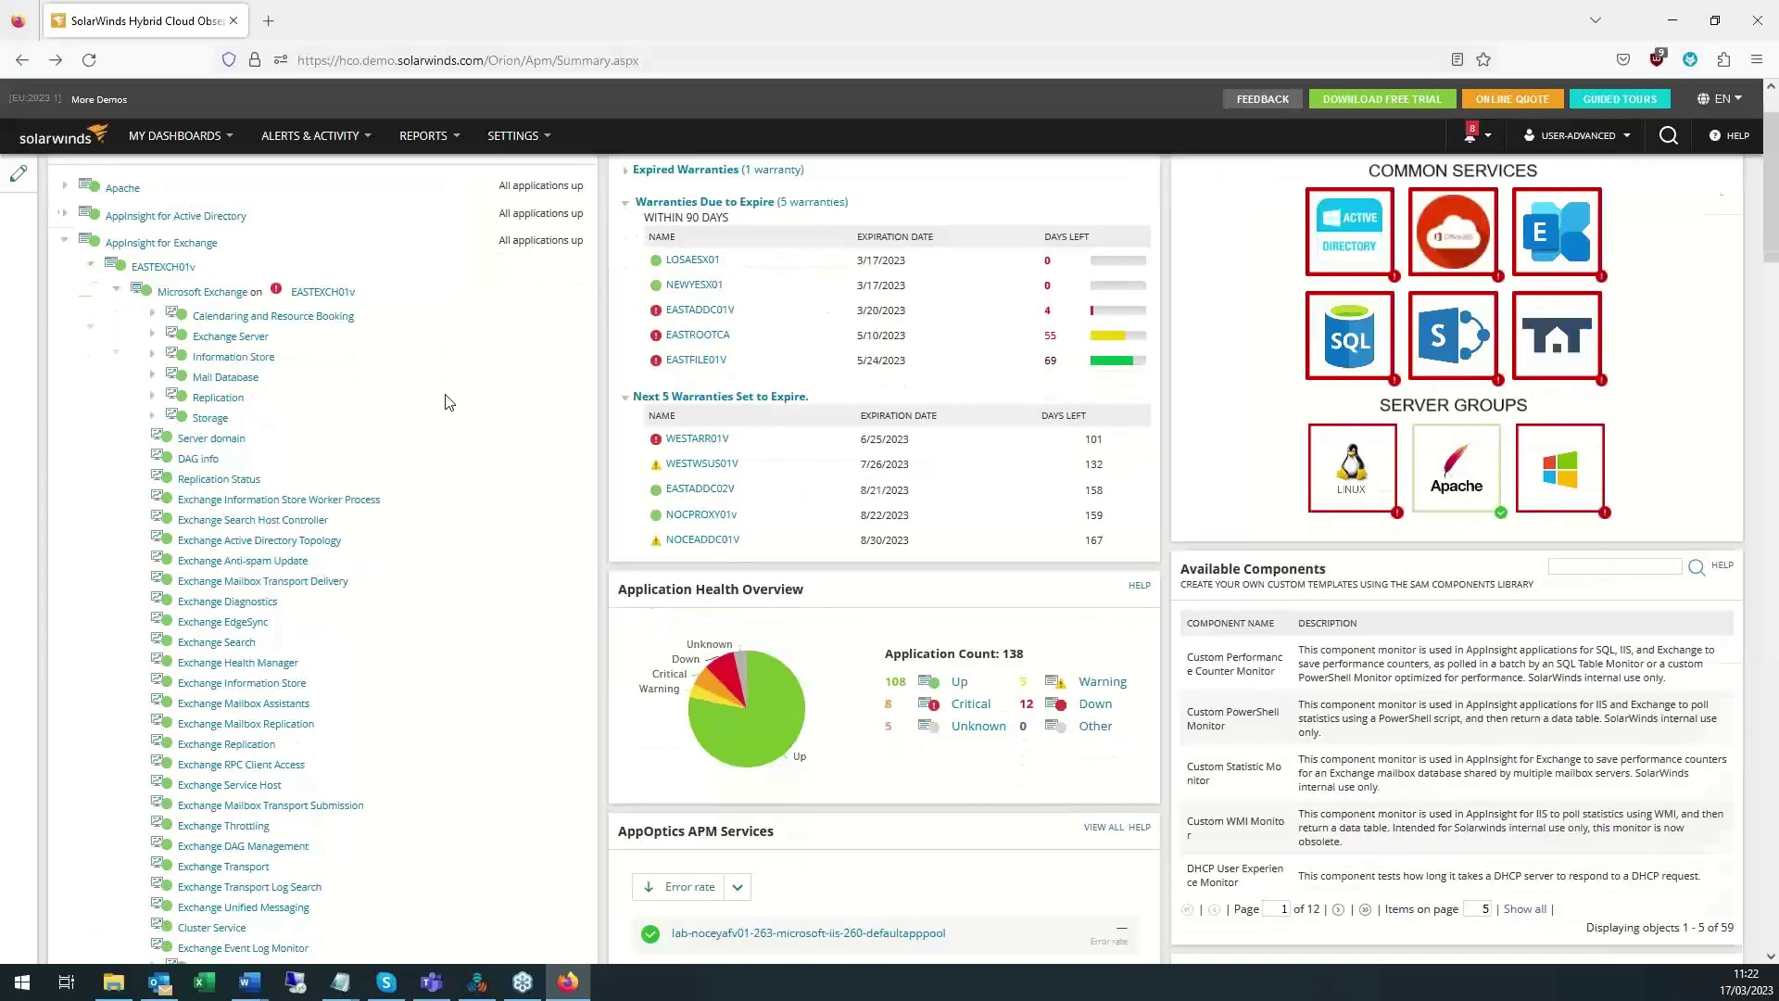
scroll(343, 475, down, 1)
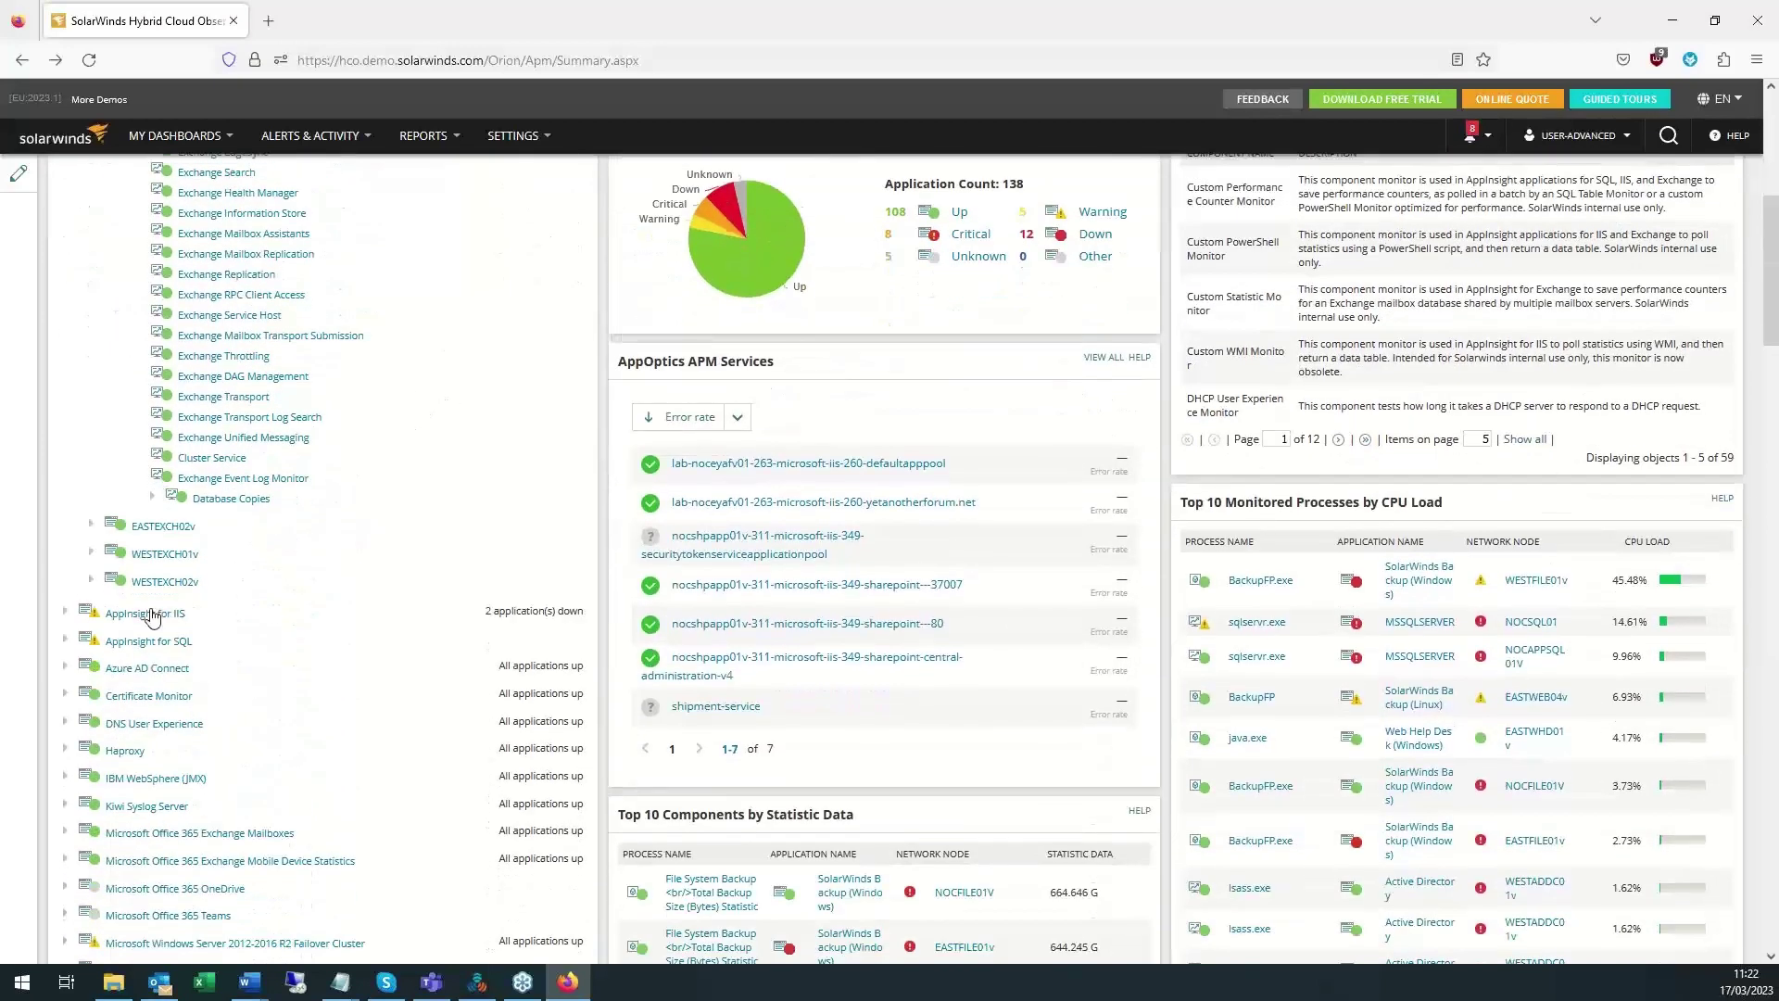
click(65, 642)
scroll(219, 666, down, 2)
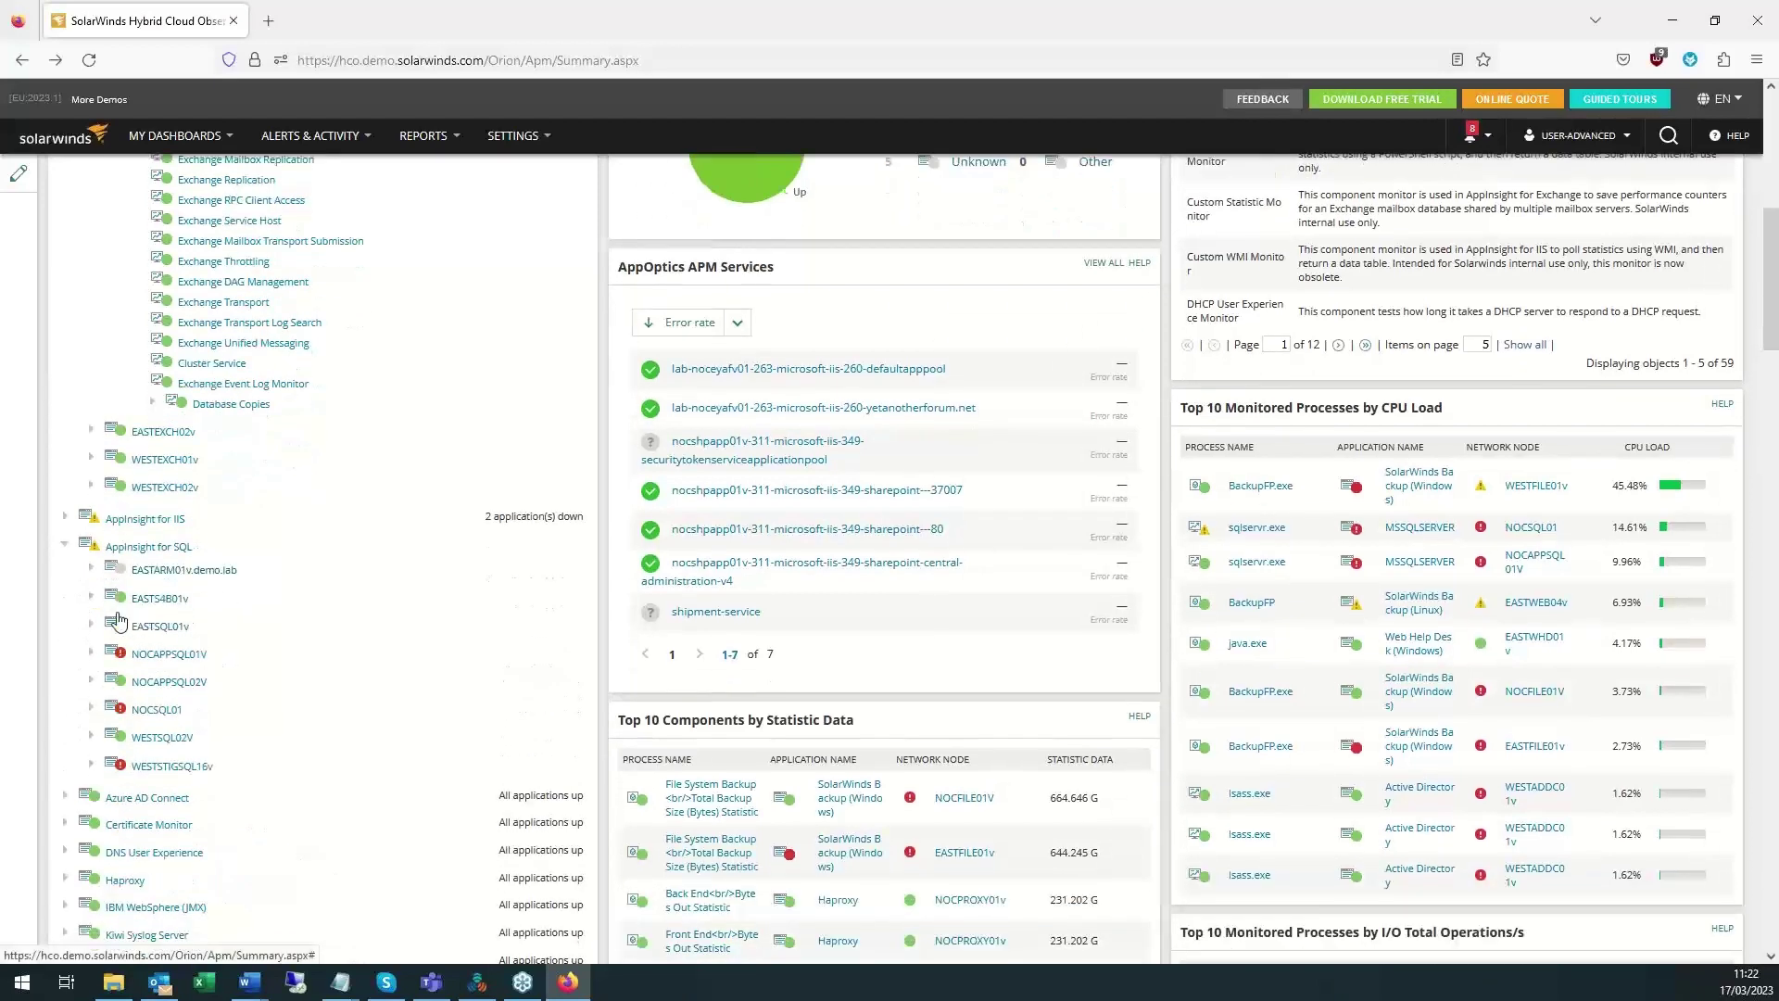
Expand EASTS4B01v under AppInsight for SQL down to its RTC instance's components and its All Databases list.
click(92, 599)
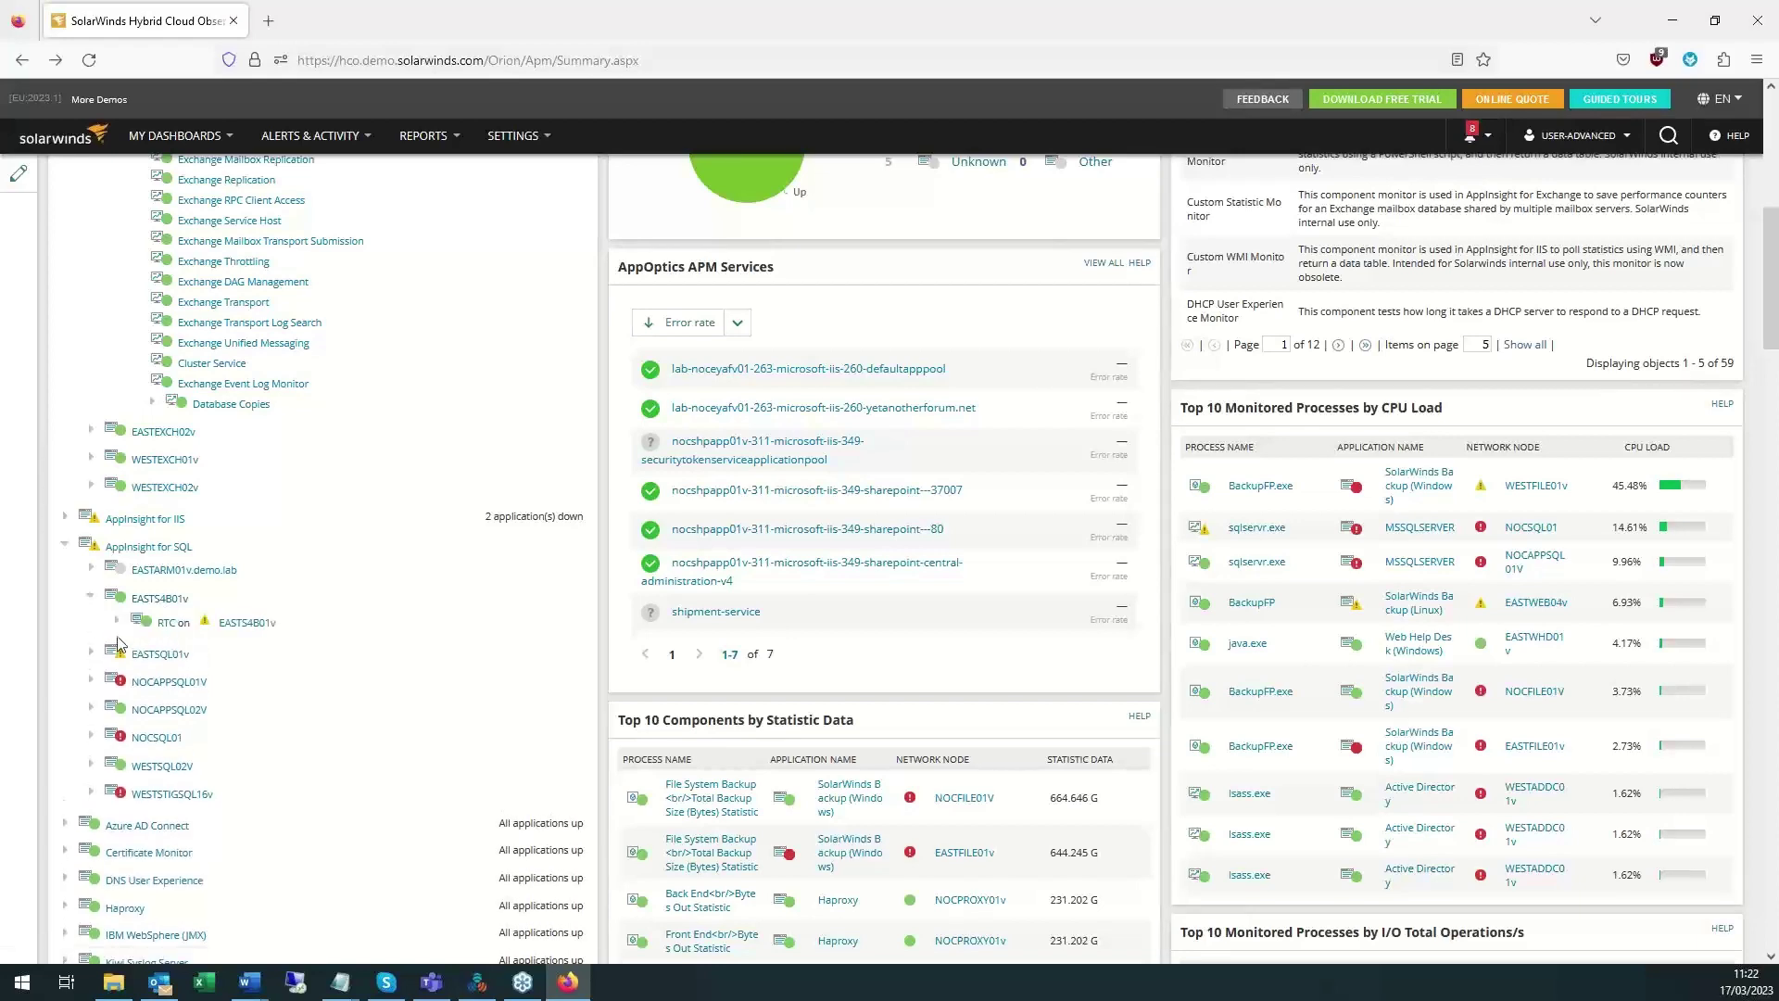
click(118, 622)
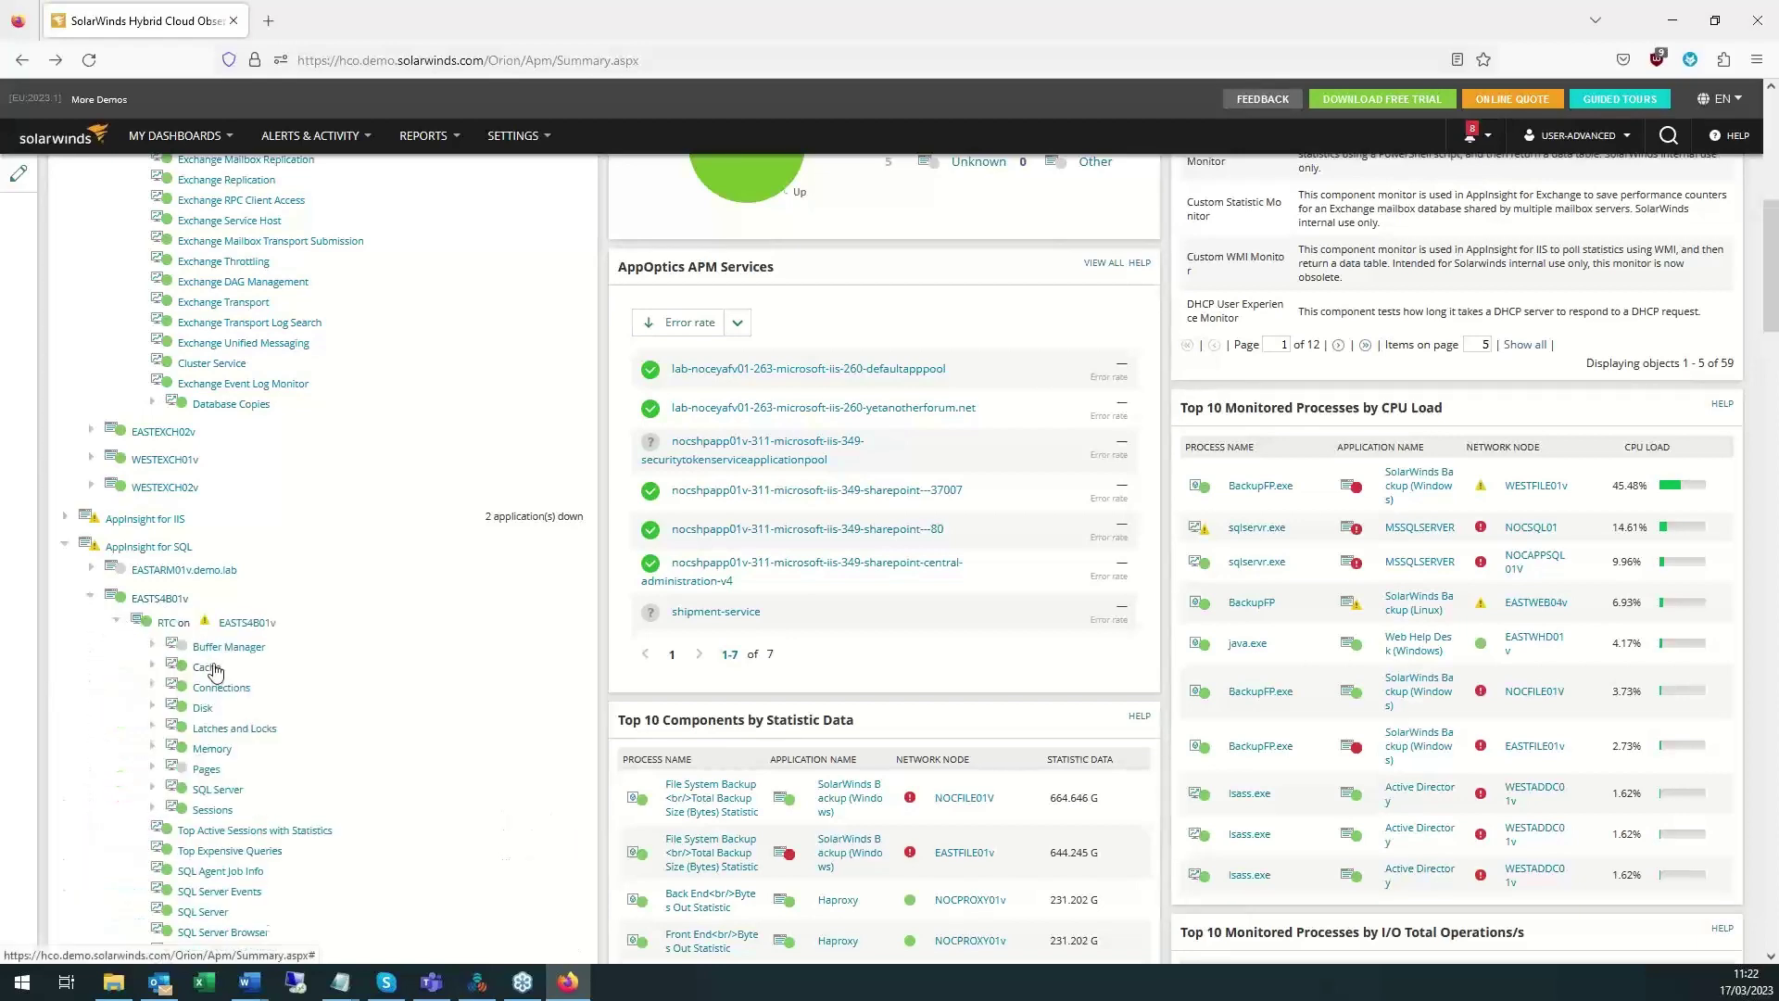
scroll(215, 669, down, 3)
click(152, 707)
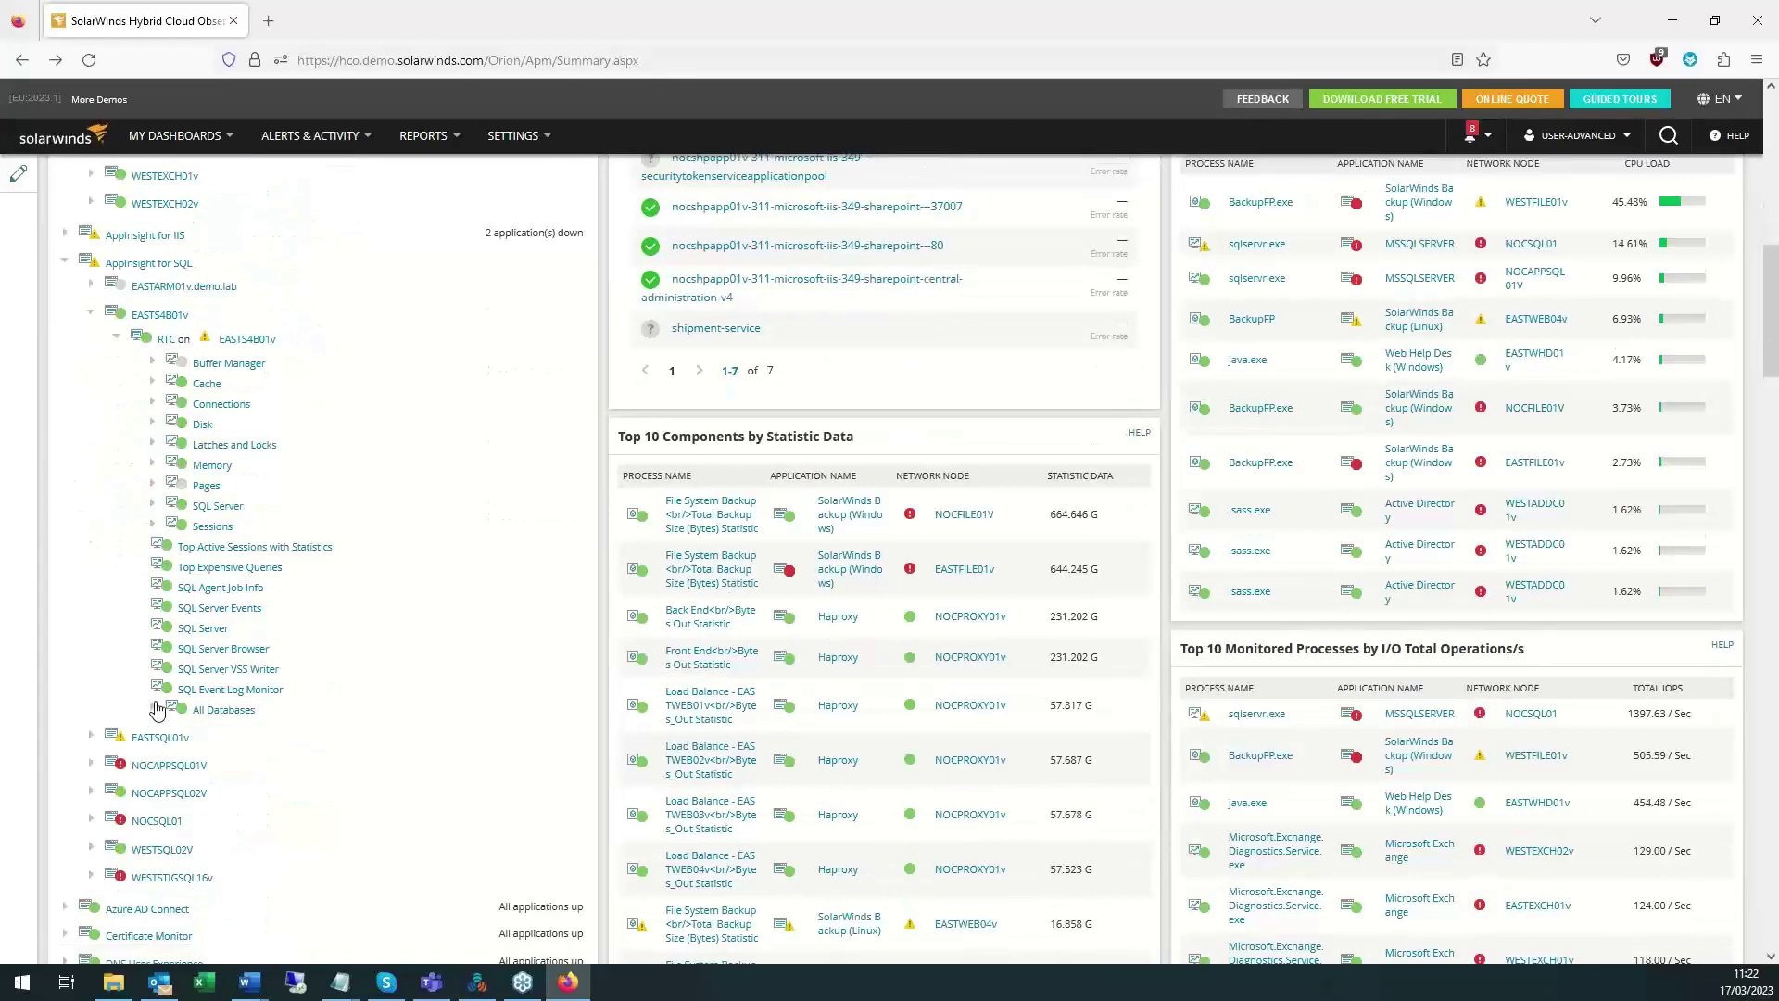
scroll(215, 612, down, 2)
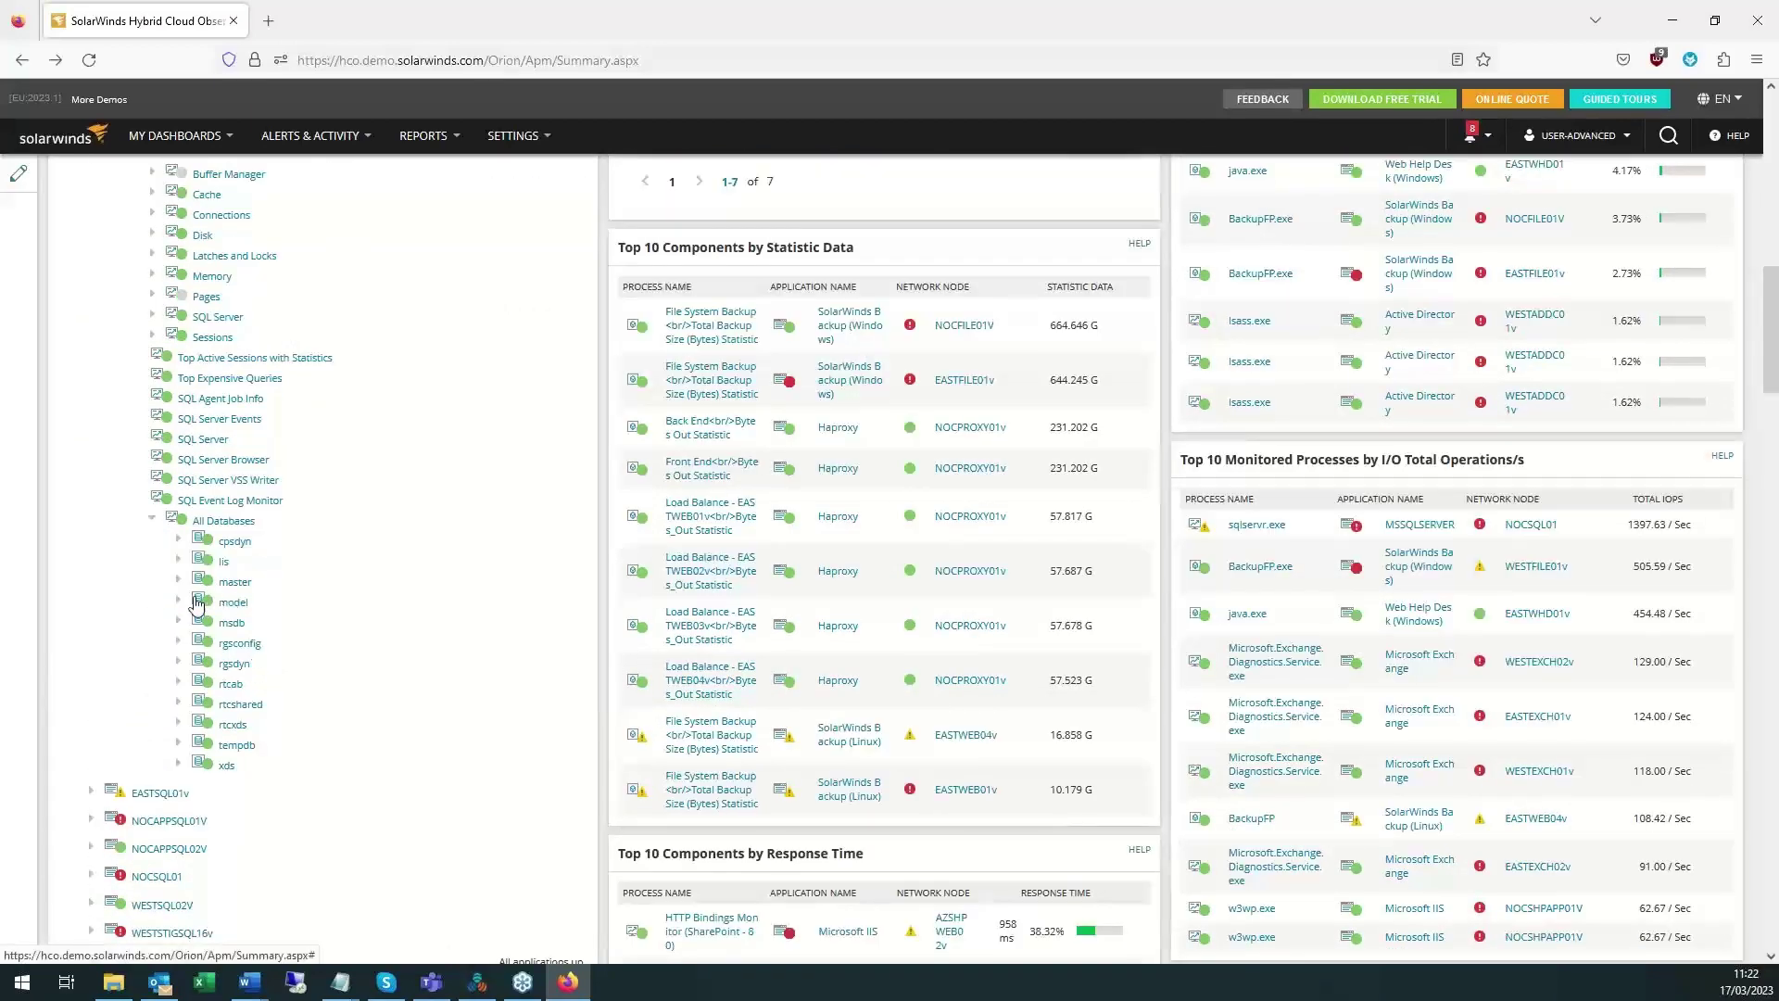
Expand the rtcab database with its Storage and Log Flushes groups, and examine the monitored counters and the remaining applications.
click(177, 684)
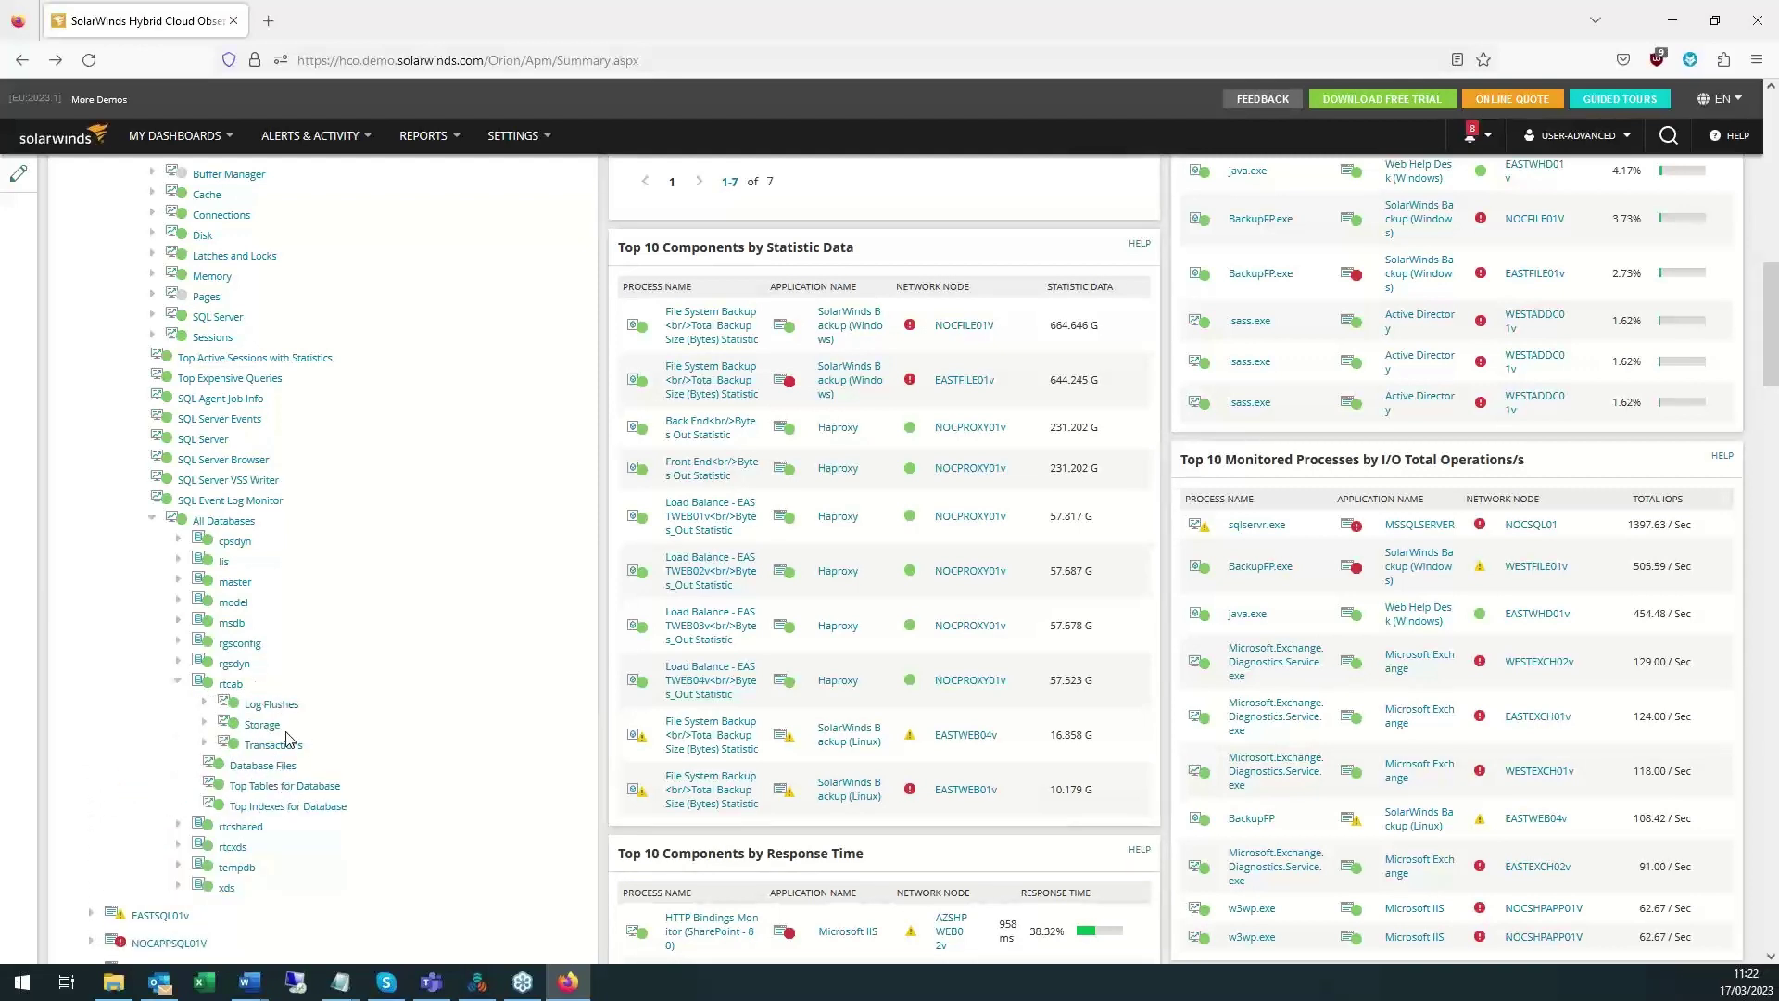
click(221, 726)
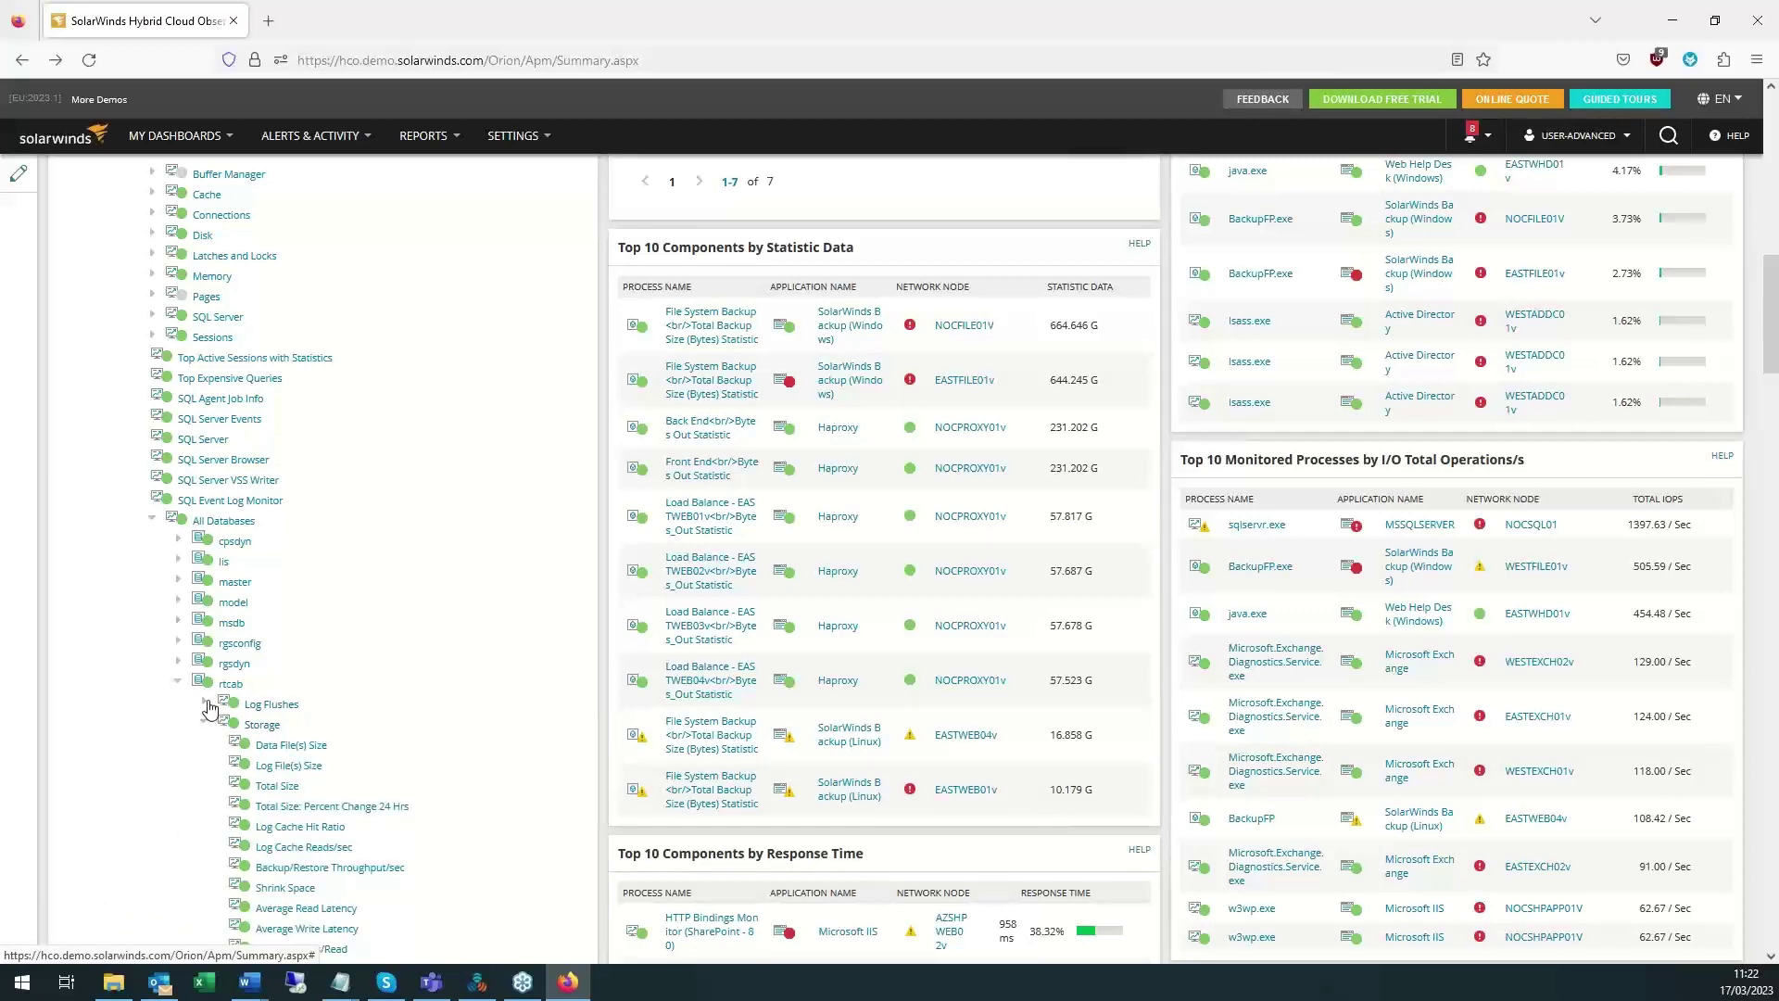
click(205, 703)
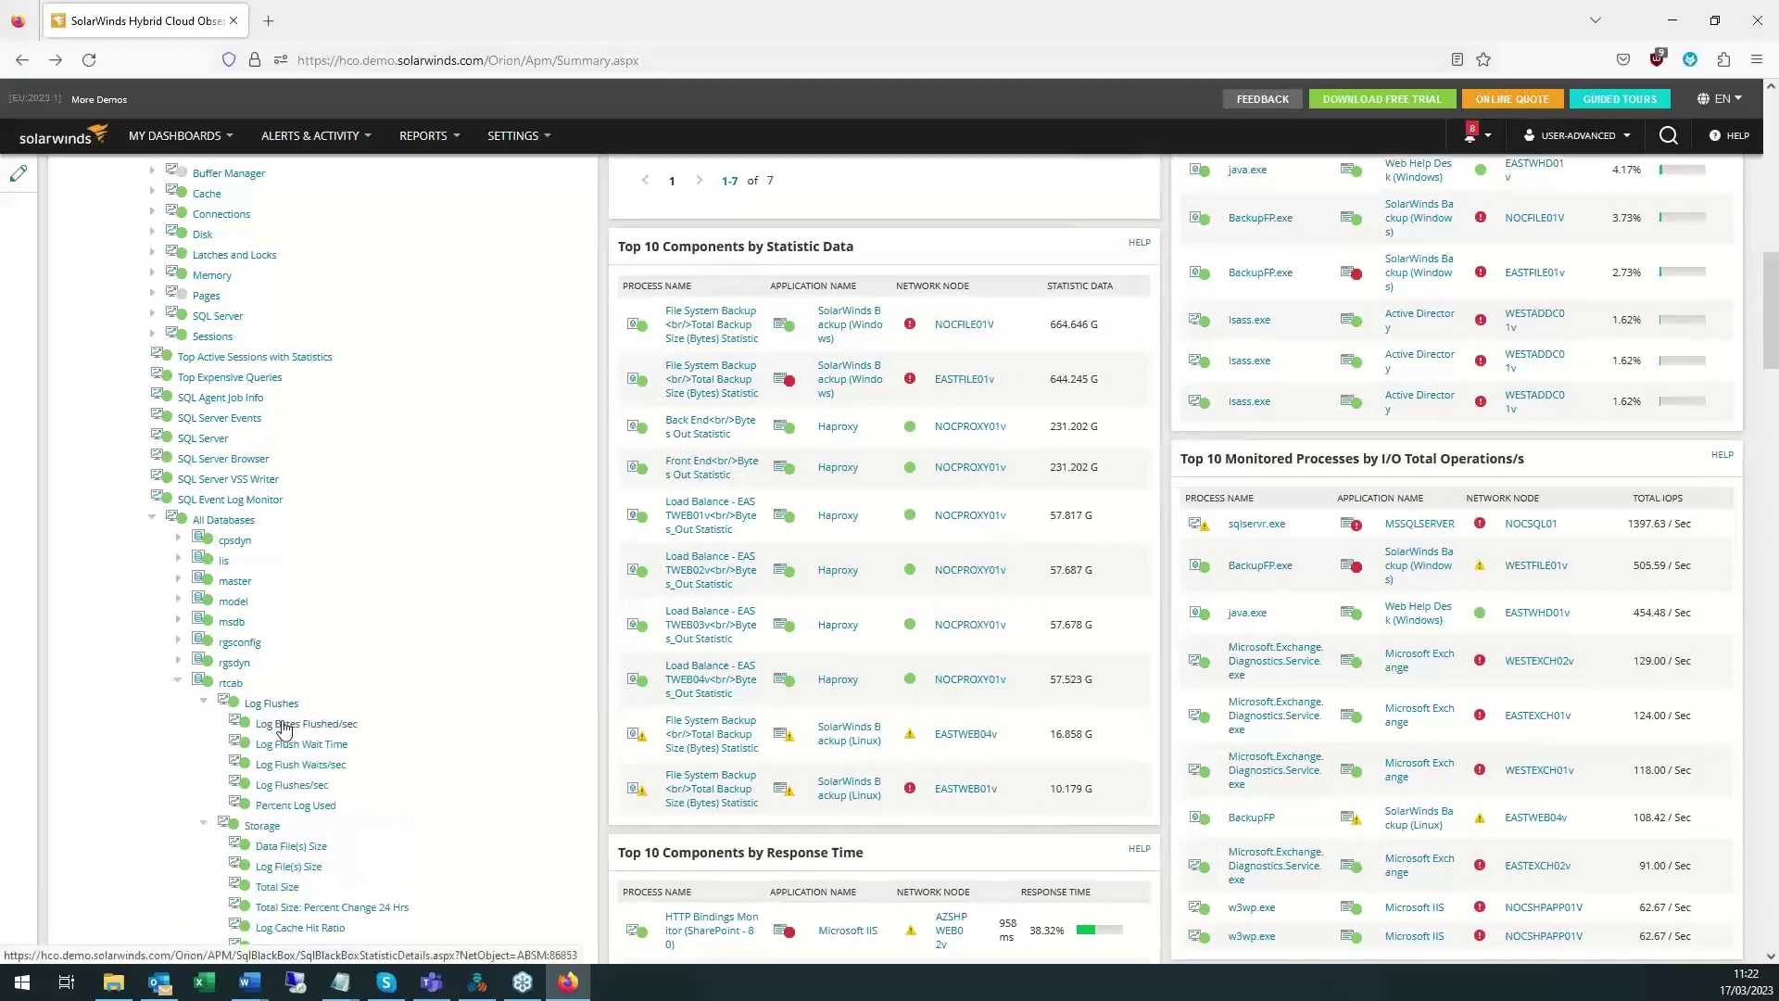
scroll(278, 728, down, 1)
scroll(280, 732, down, 2)
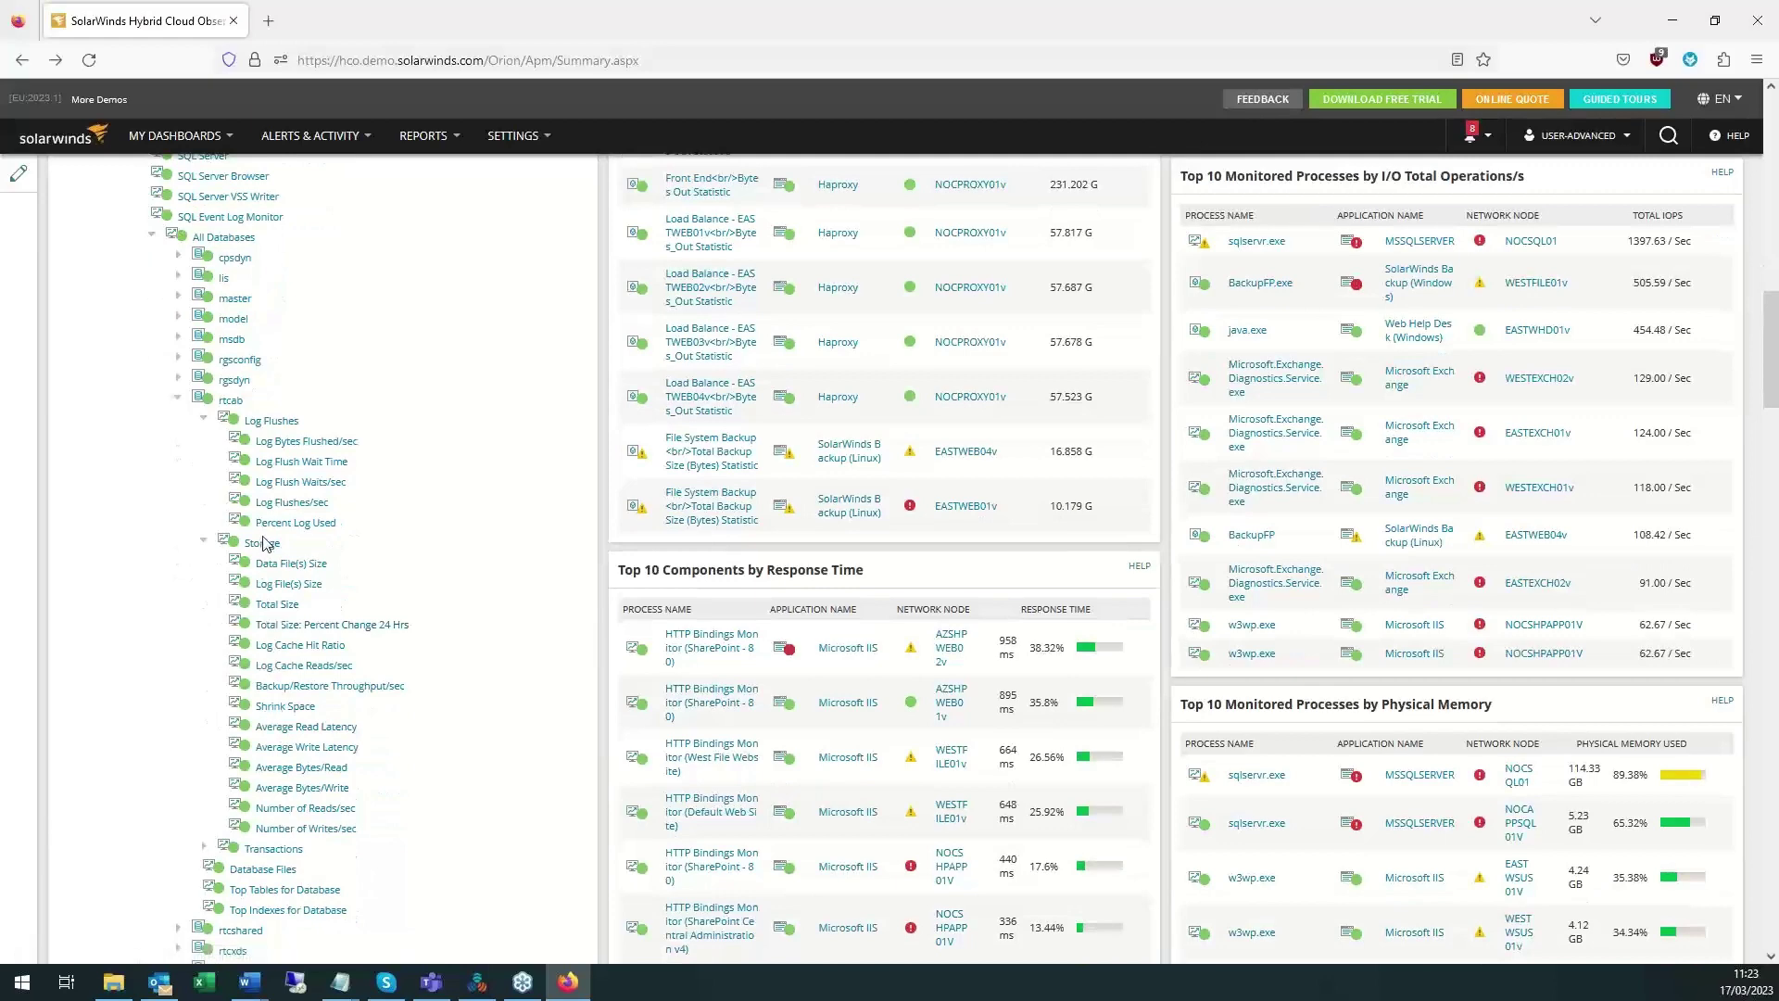
scroll(264, 544, down, 1)
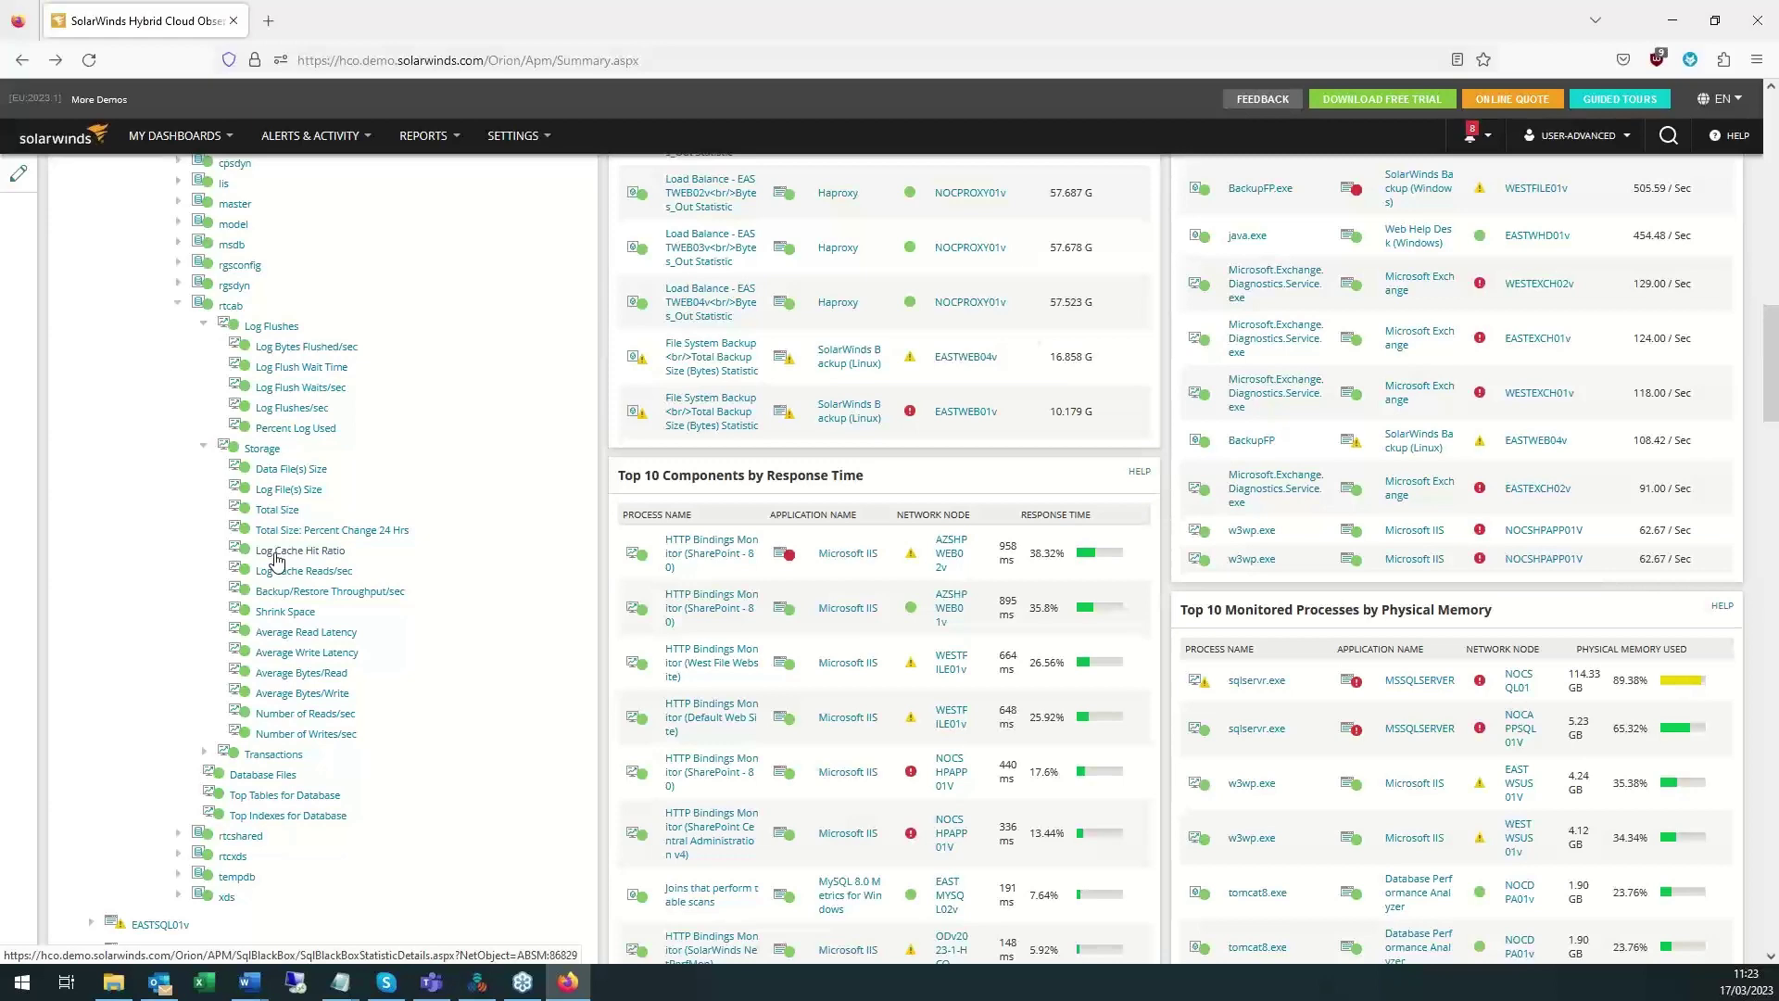
scroll(440, 572, up, 4)
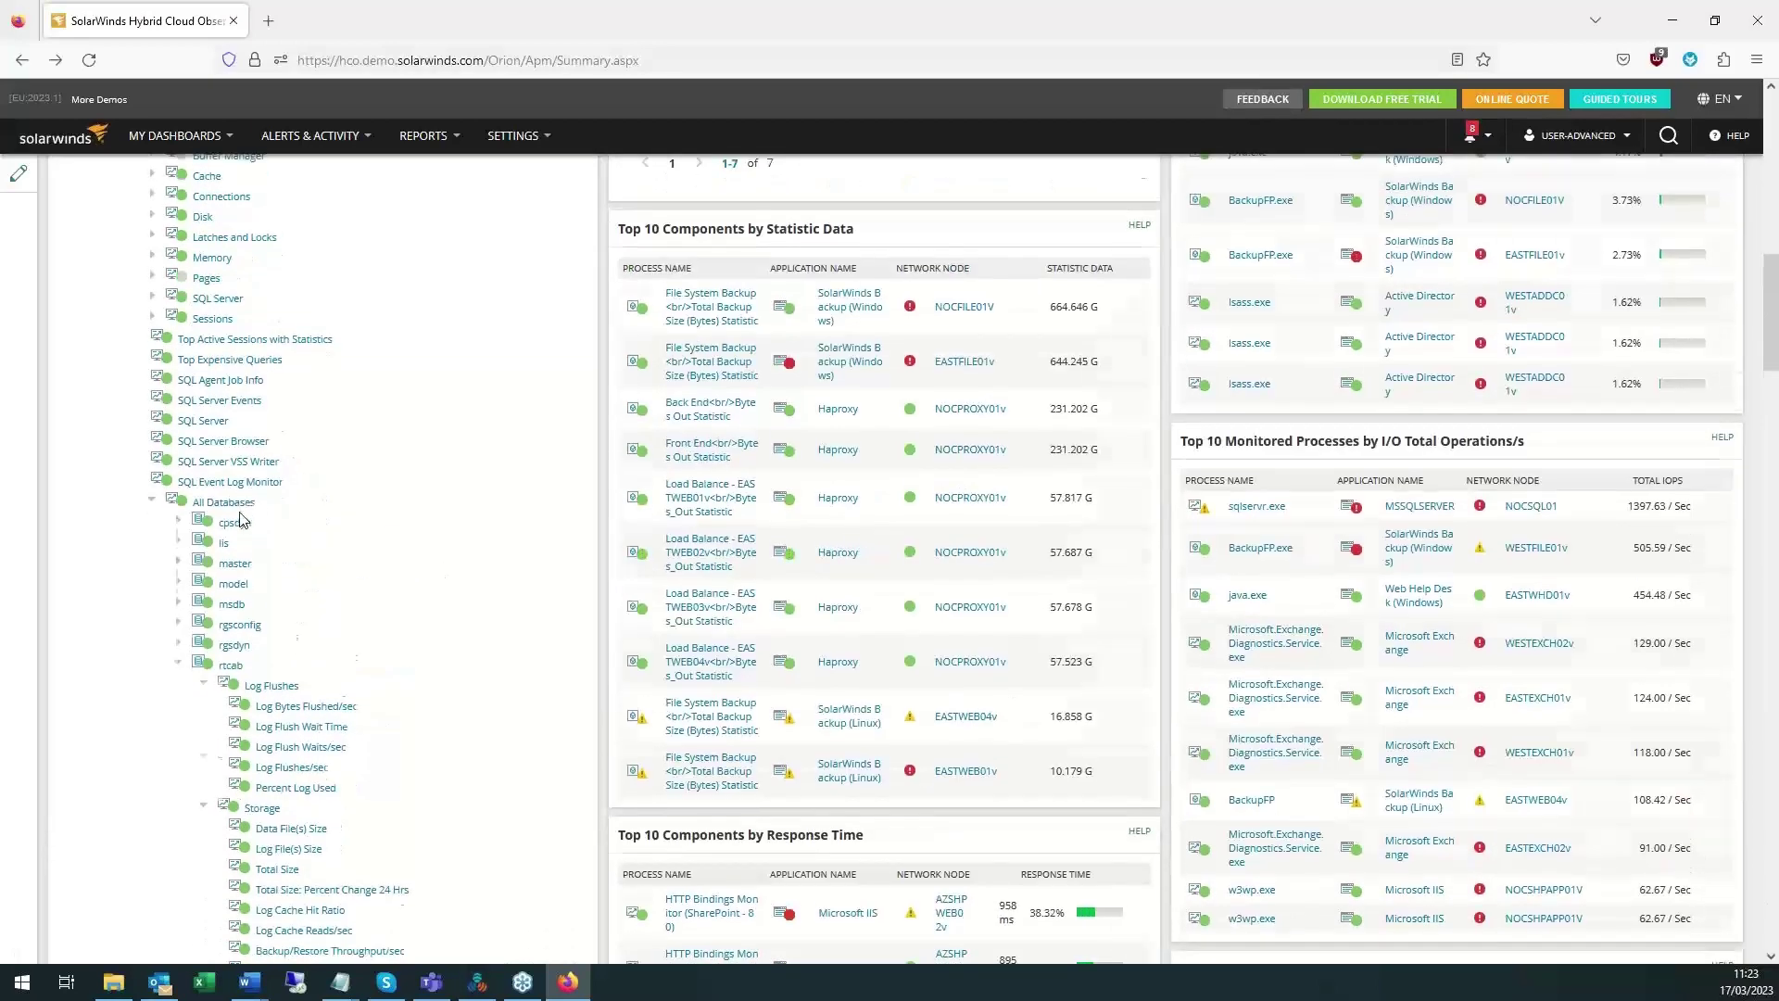
scroll(239, 519, down, 8)
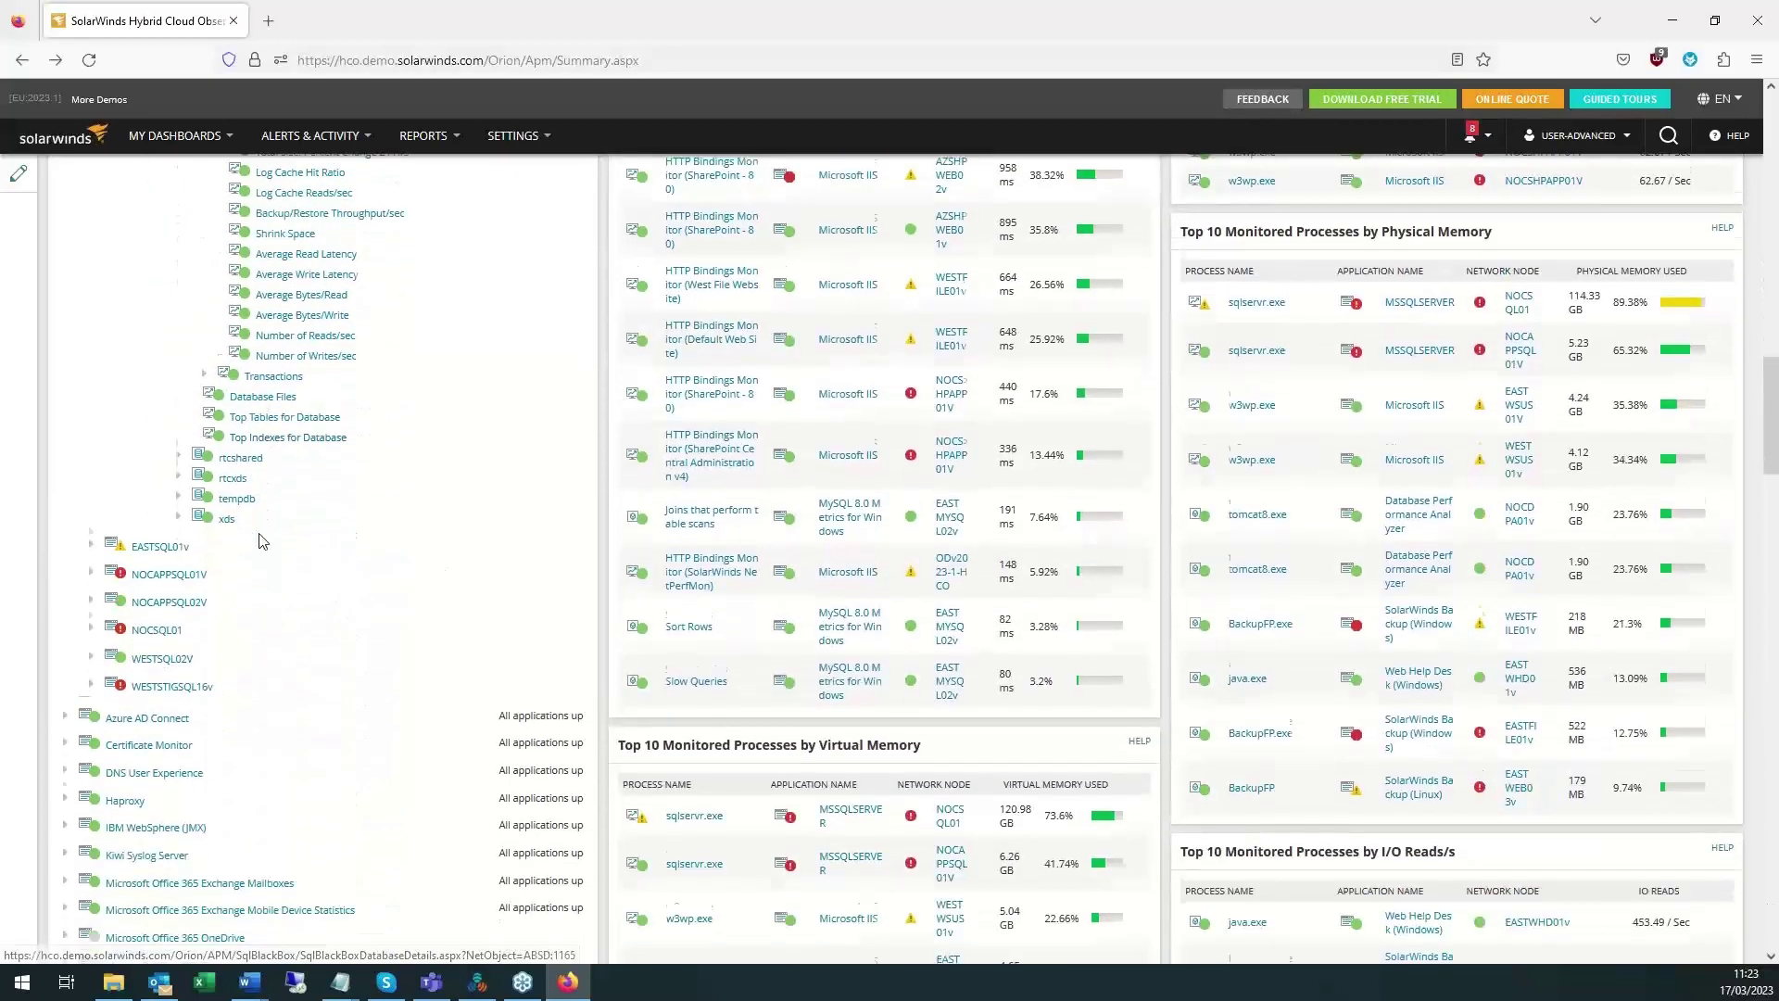
scroll(260, 541, down, 1)
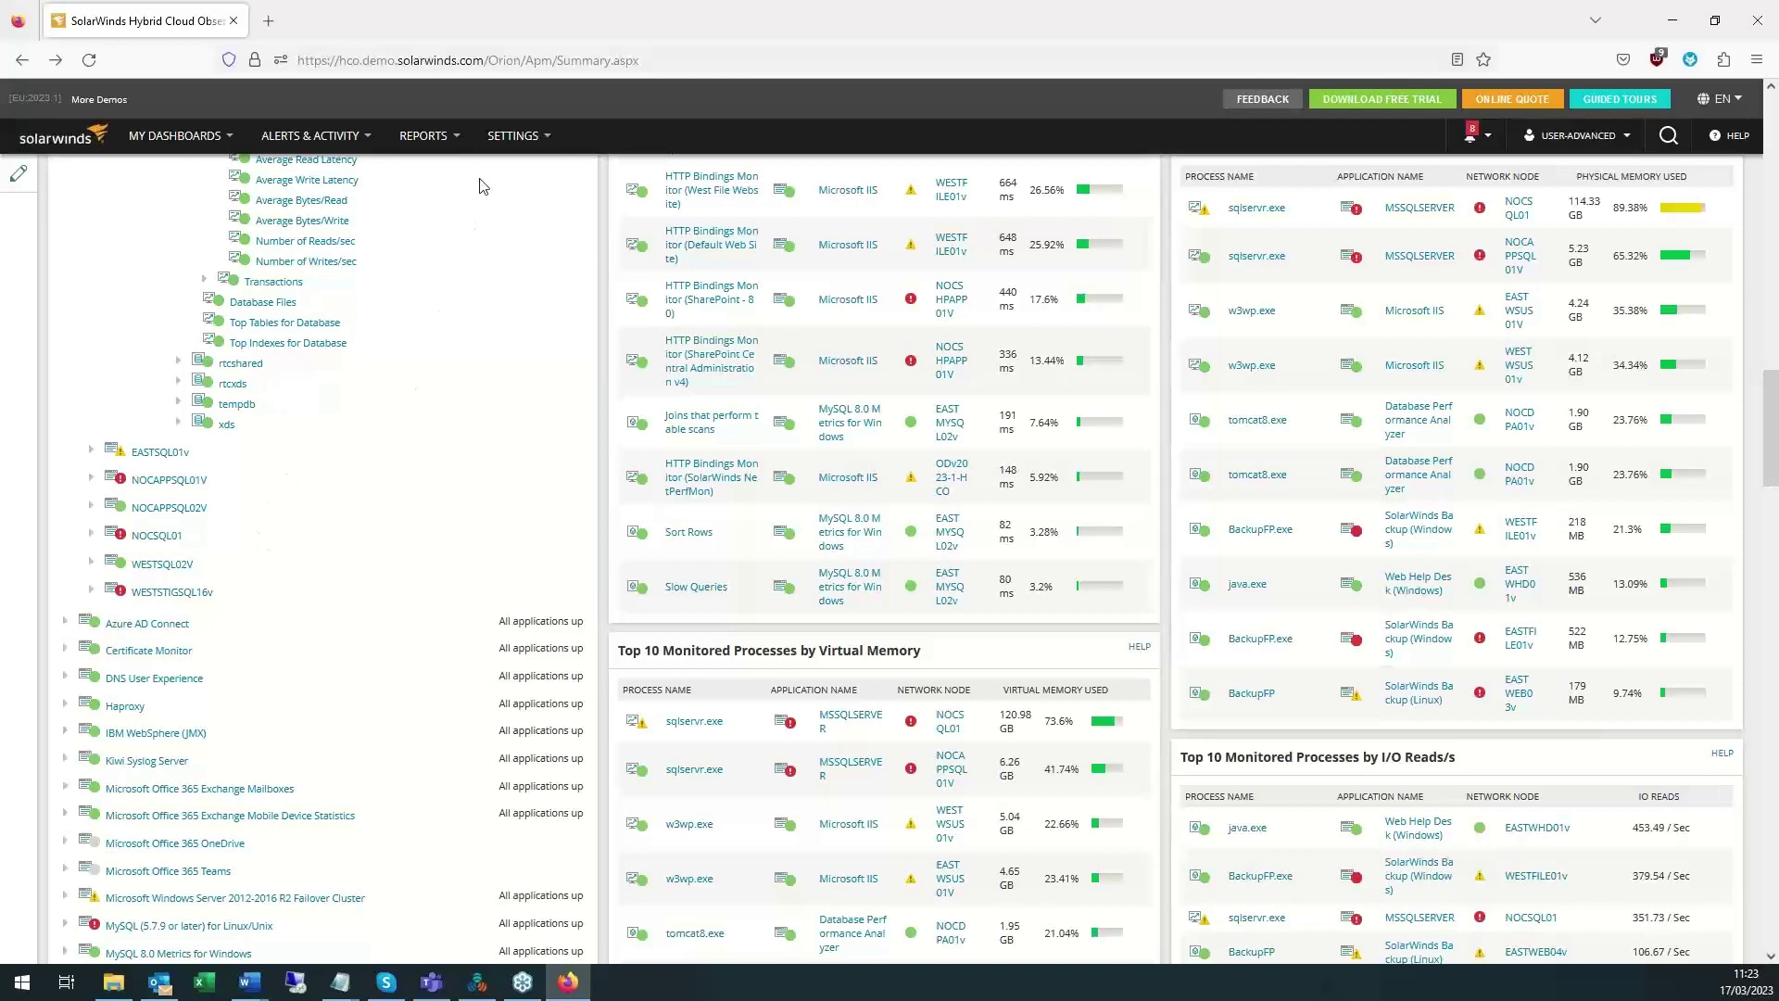
Try to open the All Settings page, looking over the Application Summary while it loads.
mouse_move(513, 136)
click(516, 176)
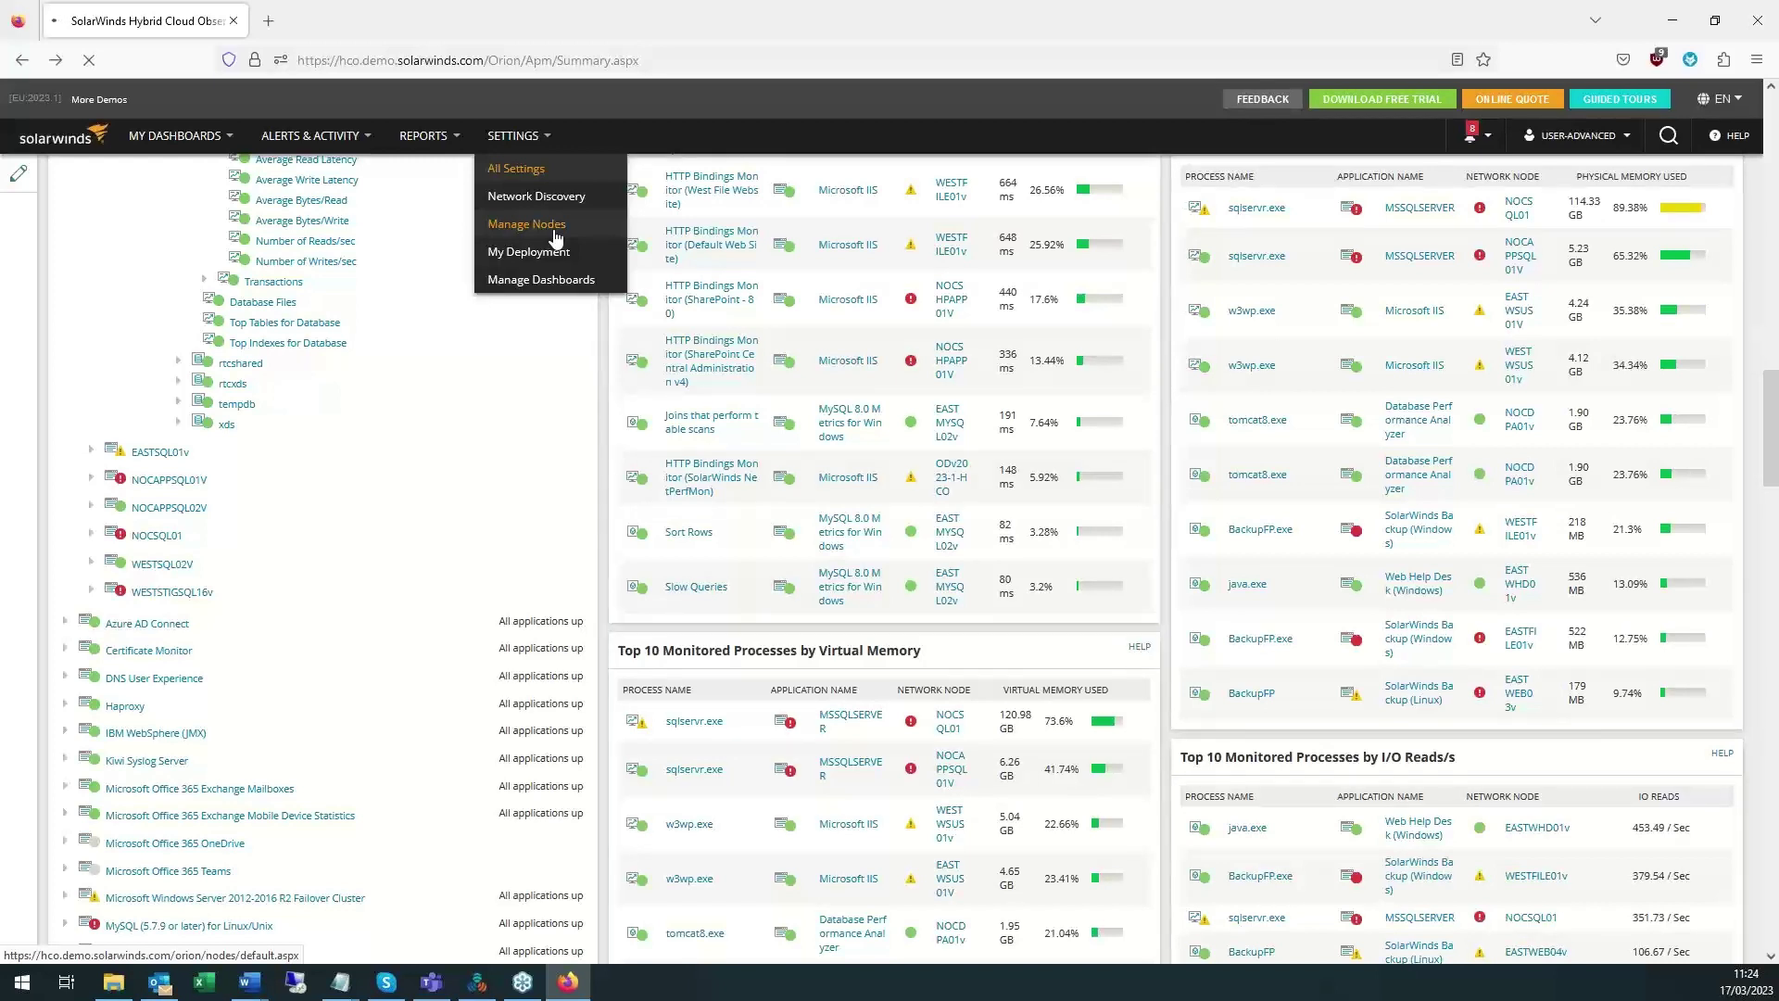
scroll(365, 568, up, 3)
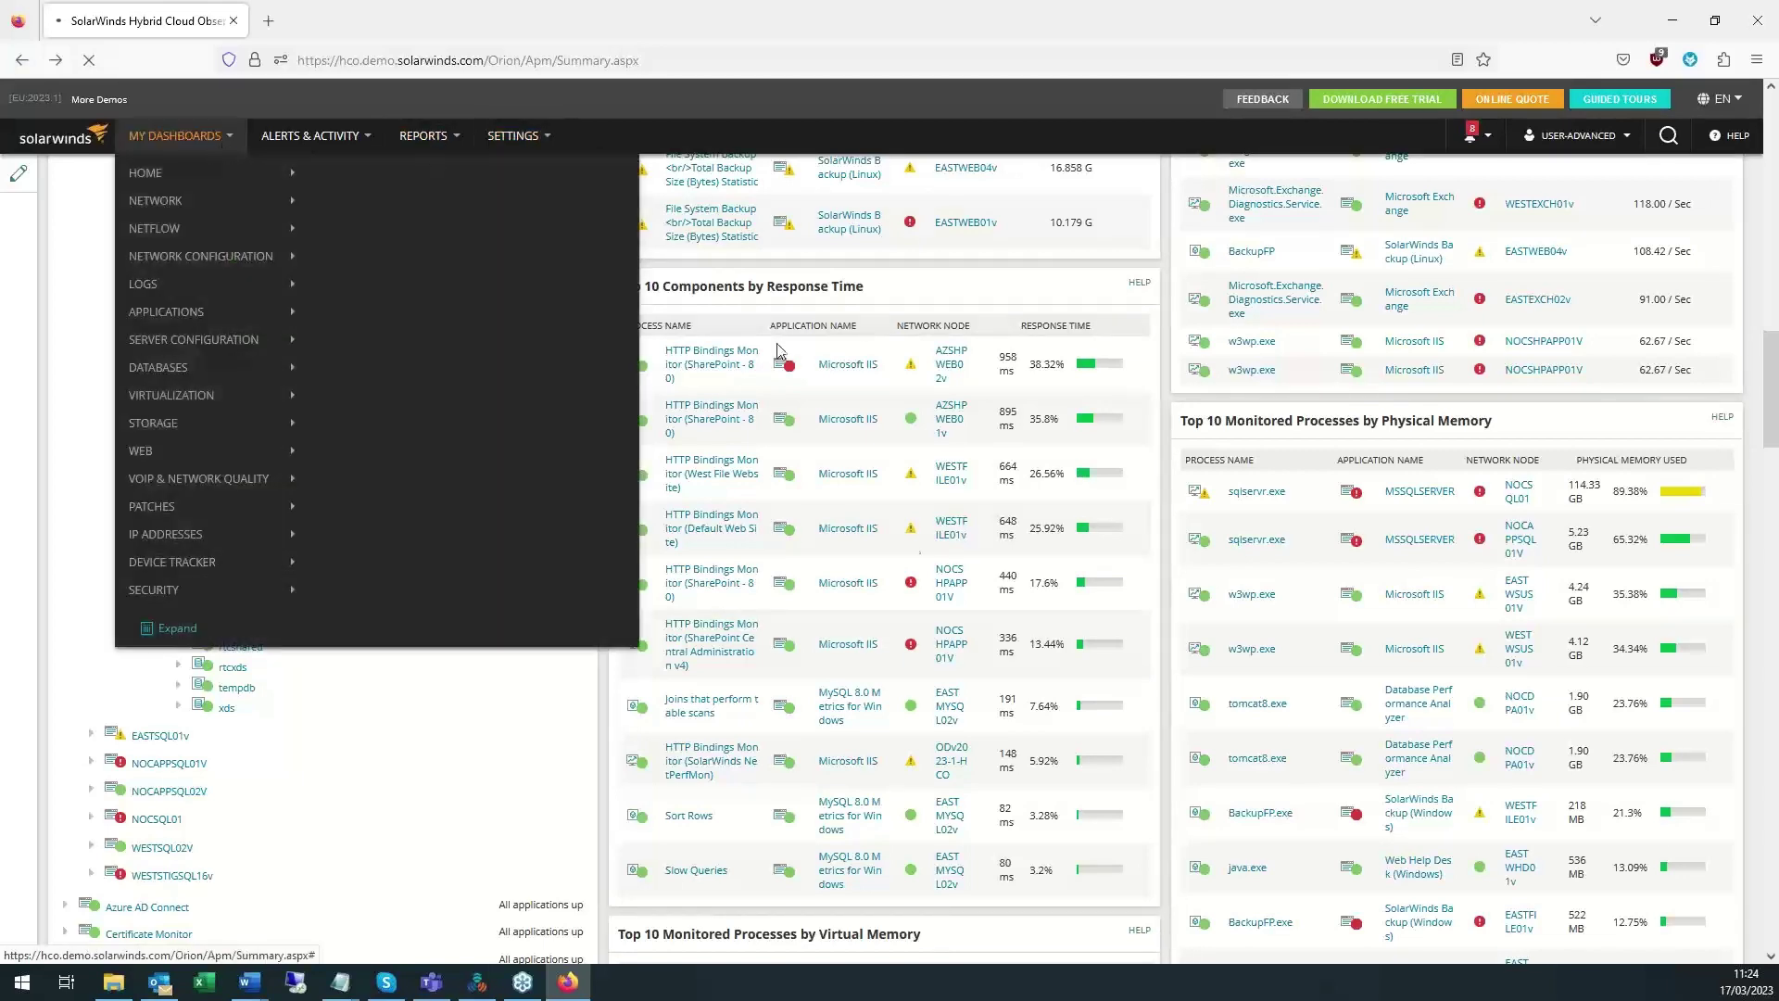
scroll(948, 636, down, 6)
scroll(948, 636, up, 8)
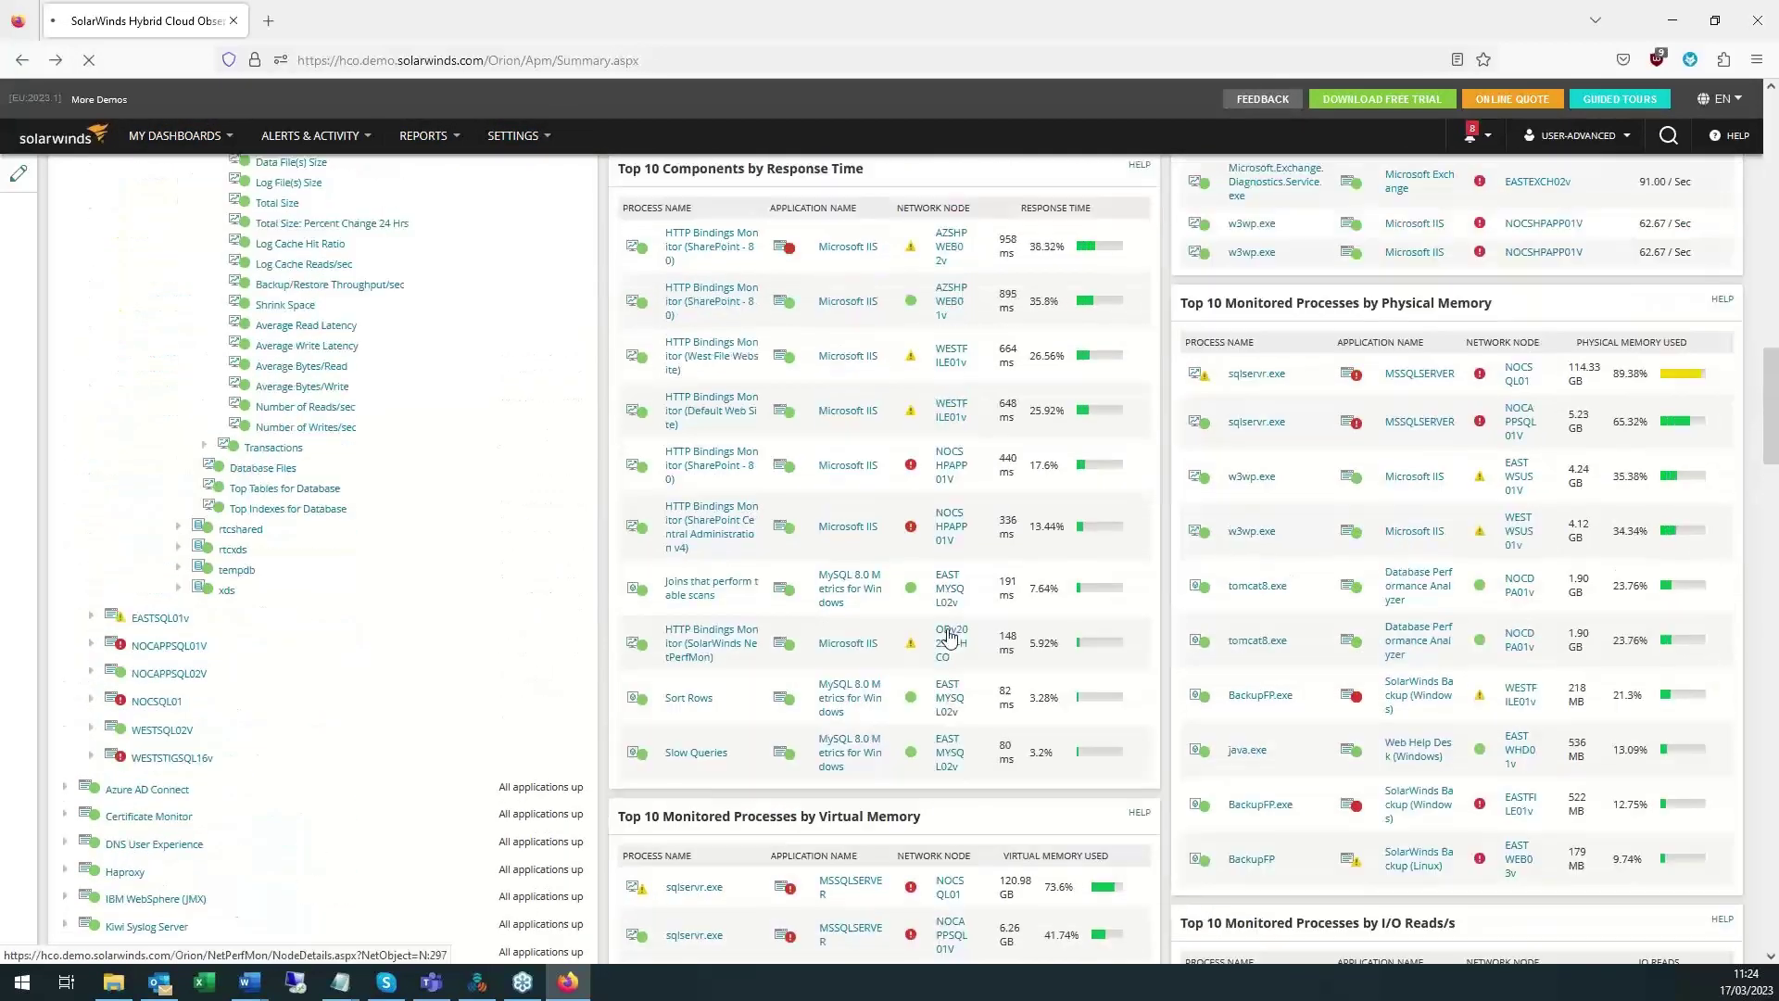
scroll(949, 638, up, 10)
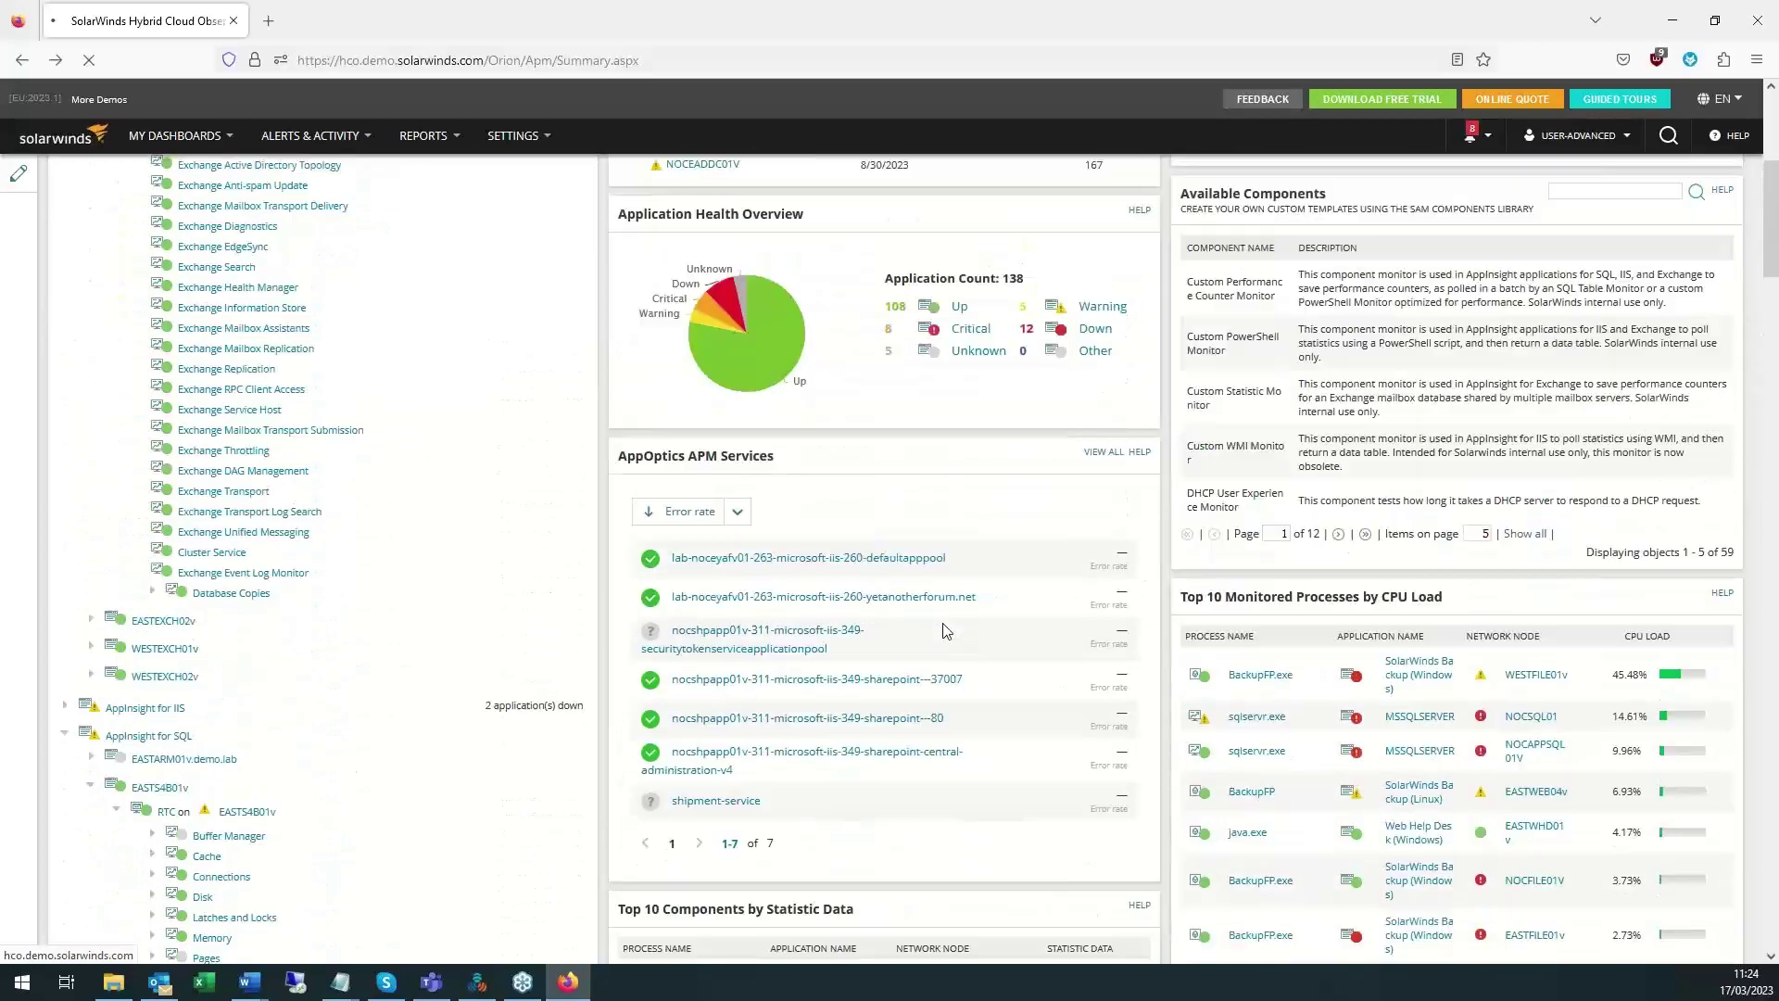
scroll(946, 631, up, 3)
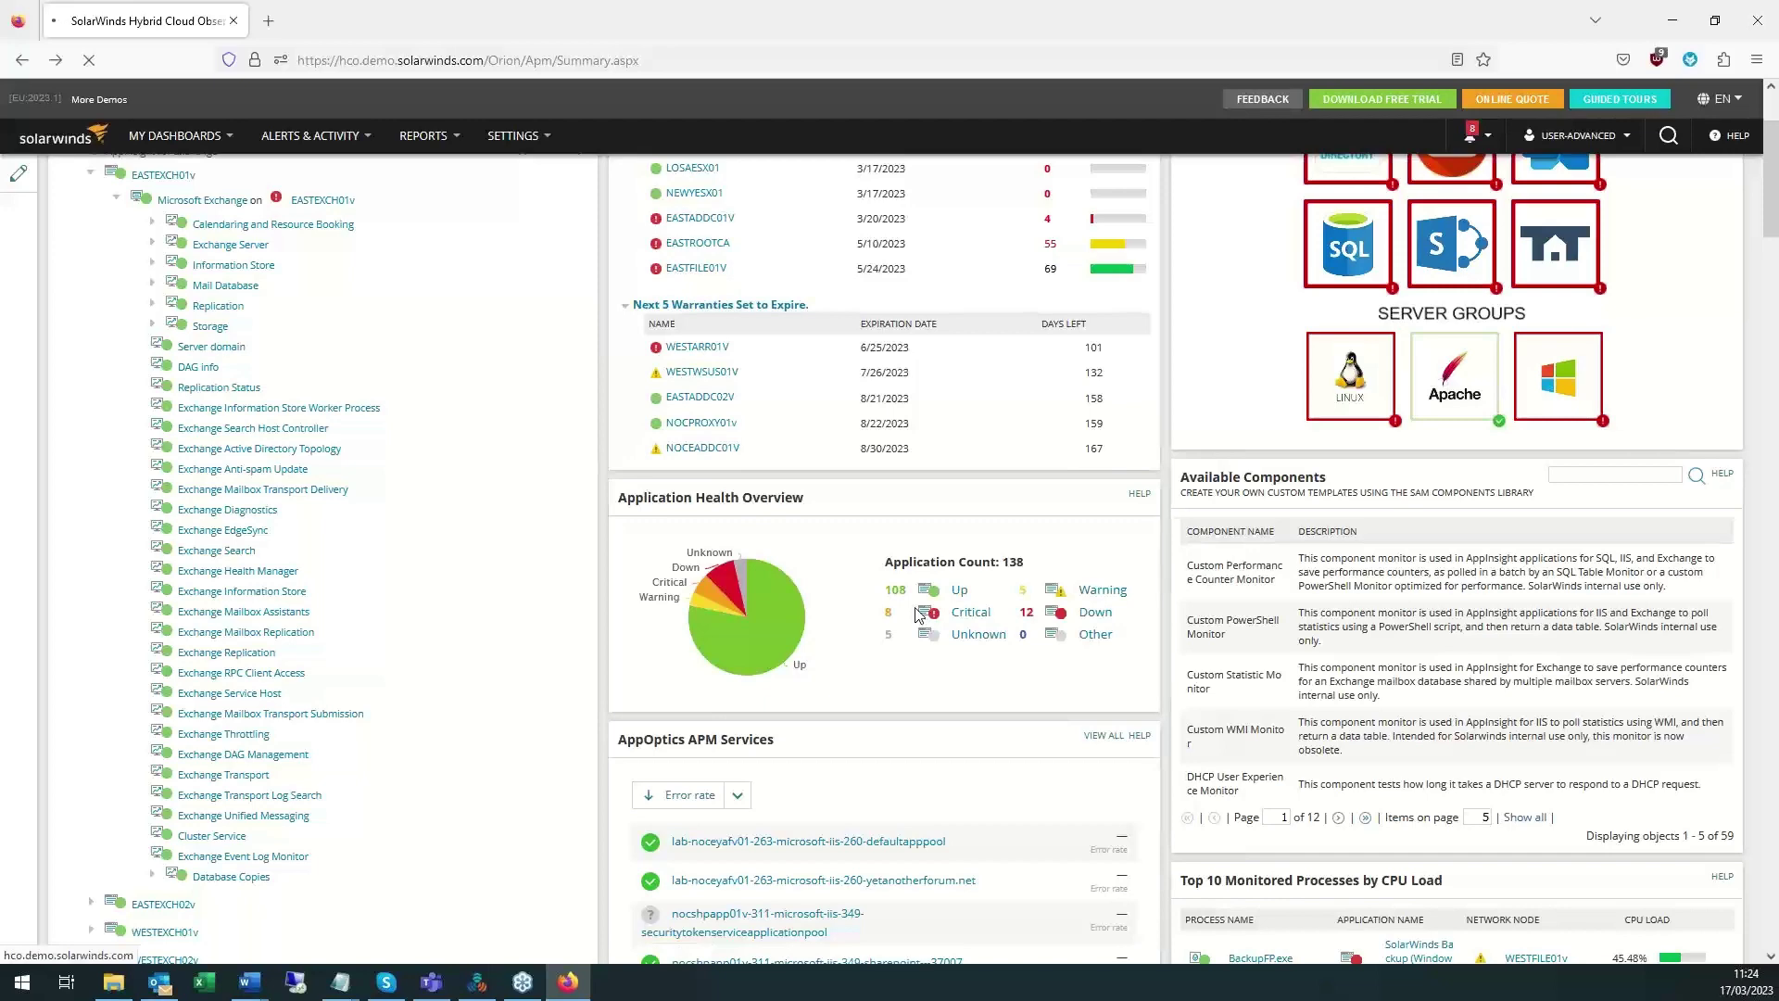
scroll(912, 635, up, 4)
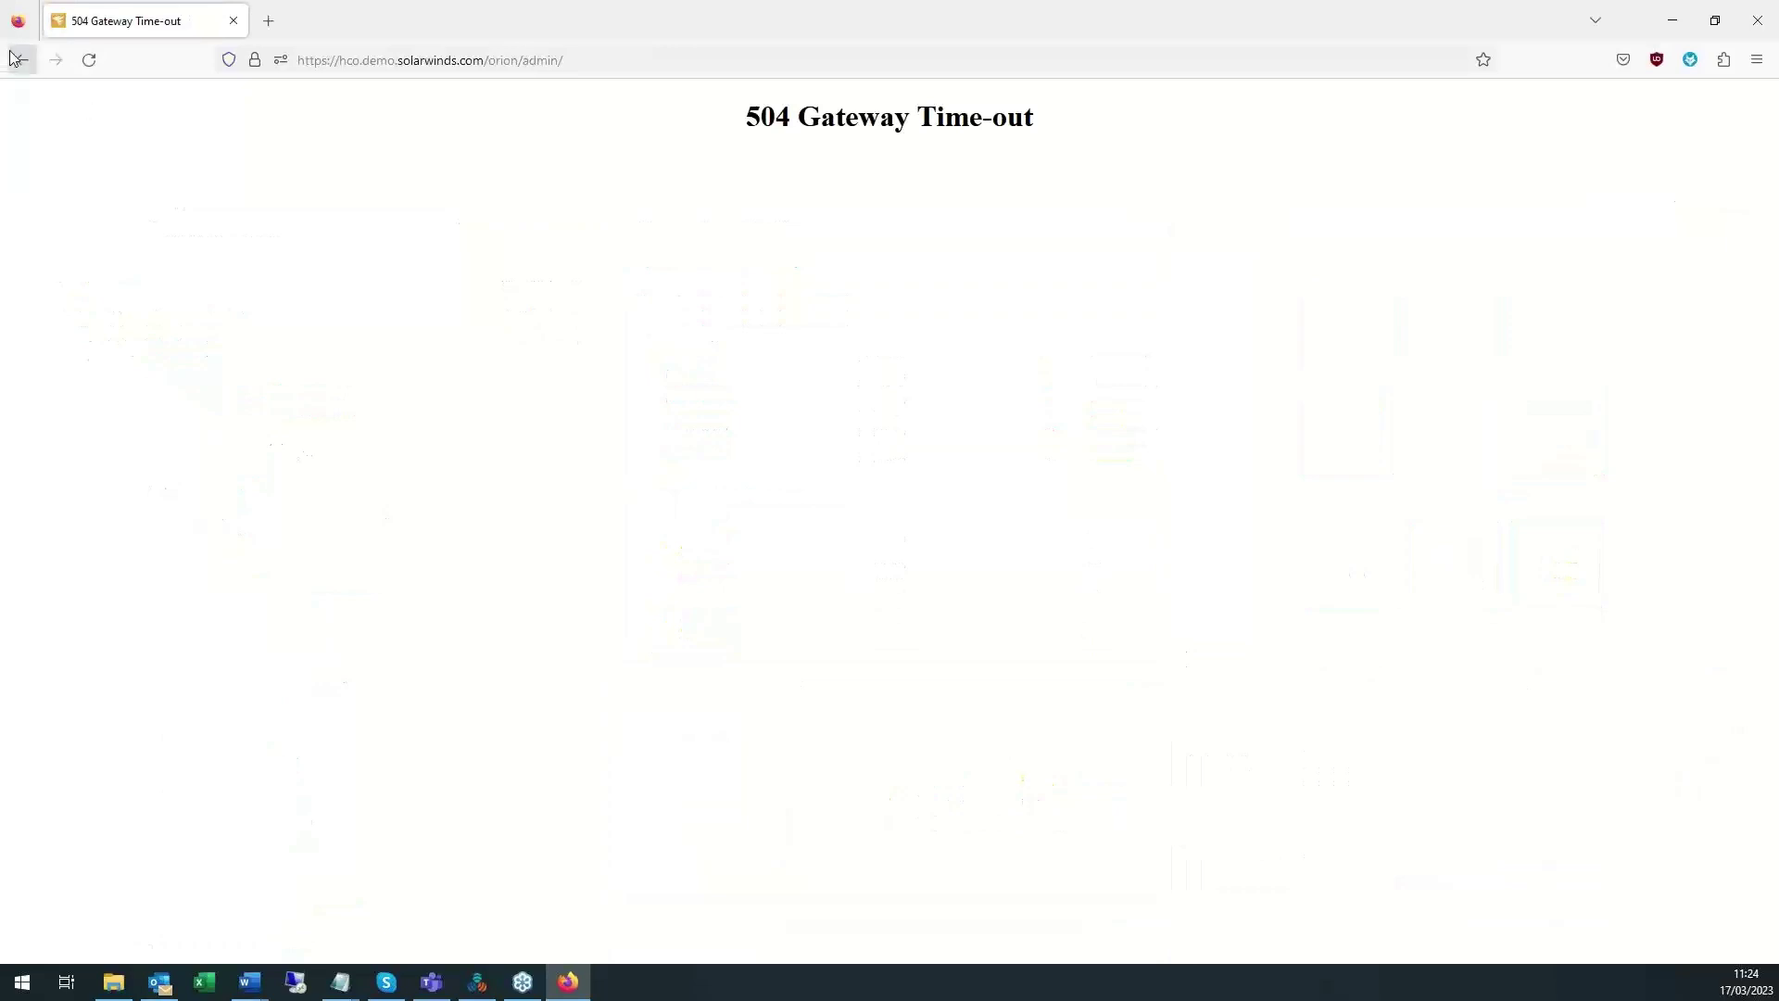
Go back to the Application Summary and copy the address of the settings page.
click(13, 60)
right_click(336, 60)
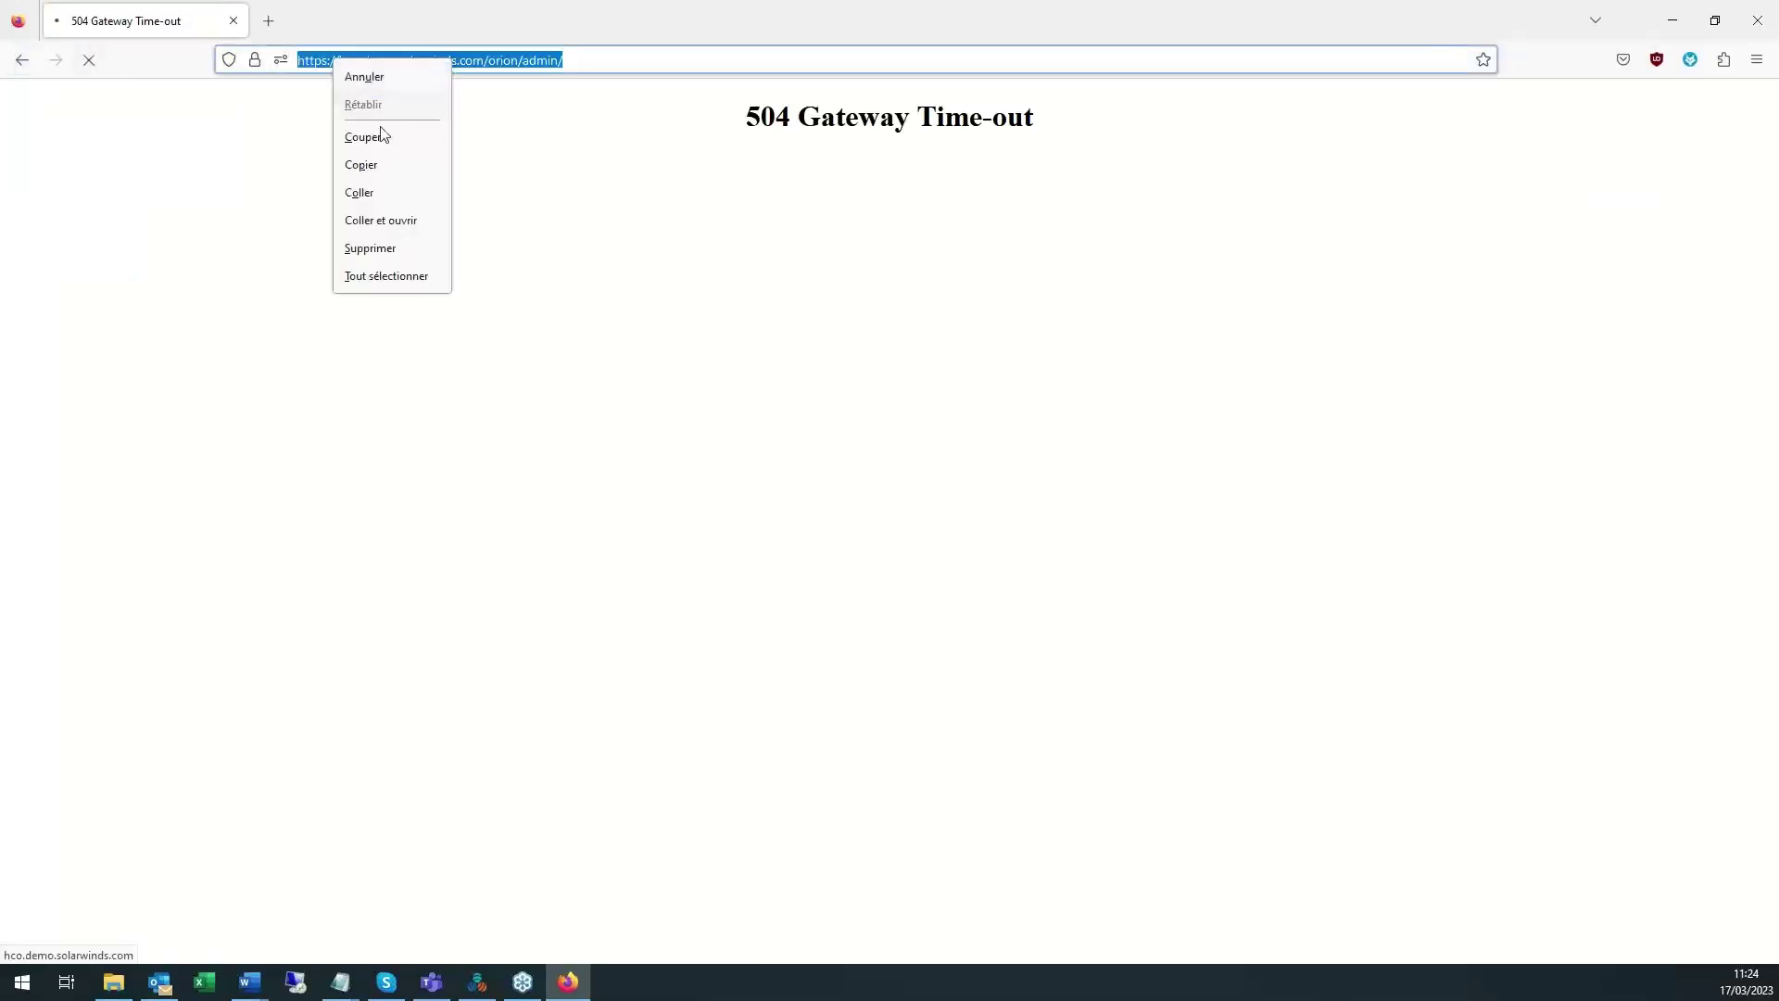
click(404, 165)
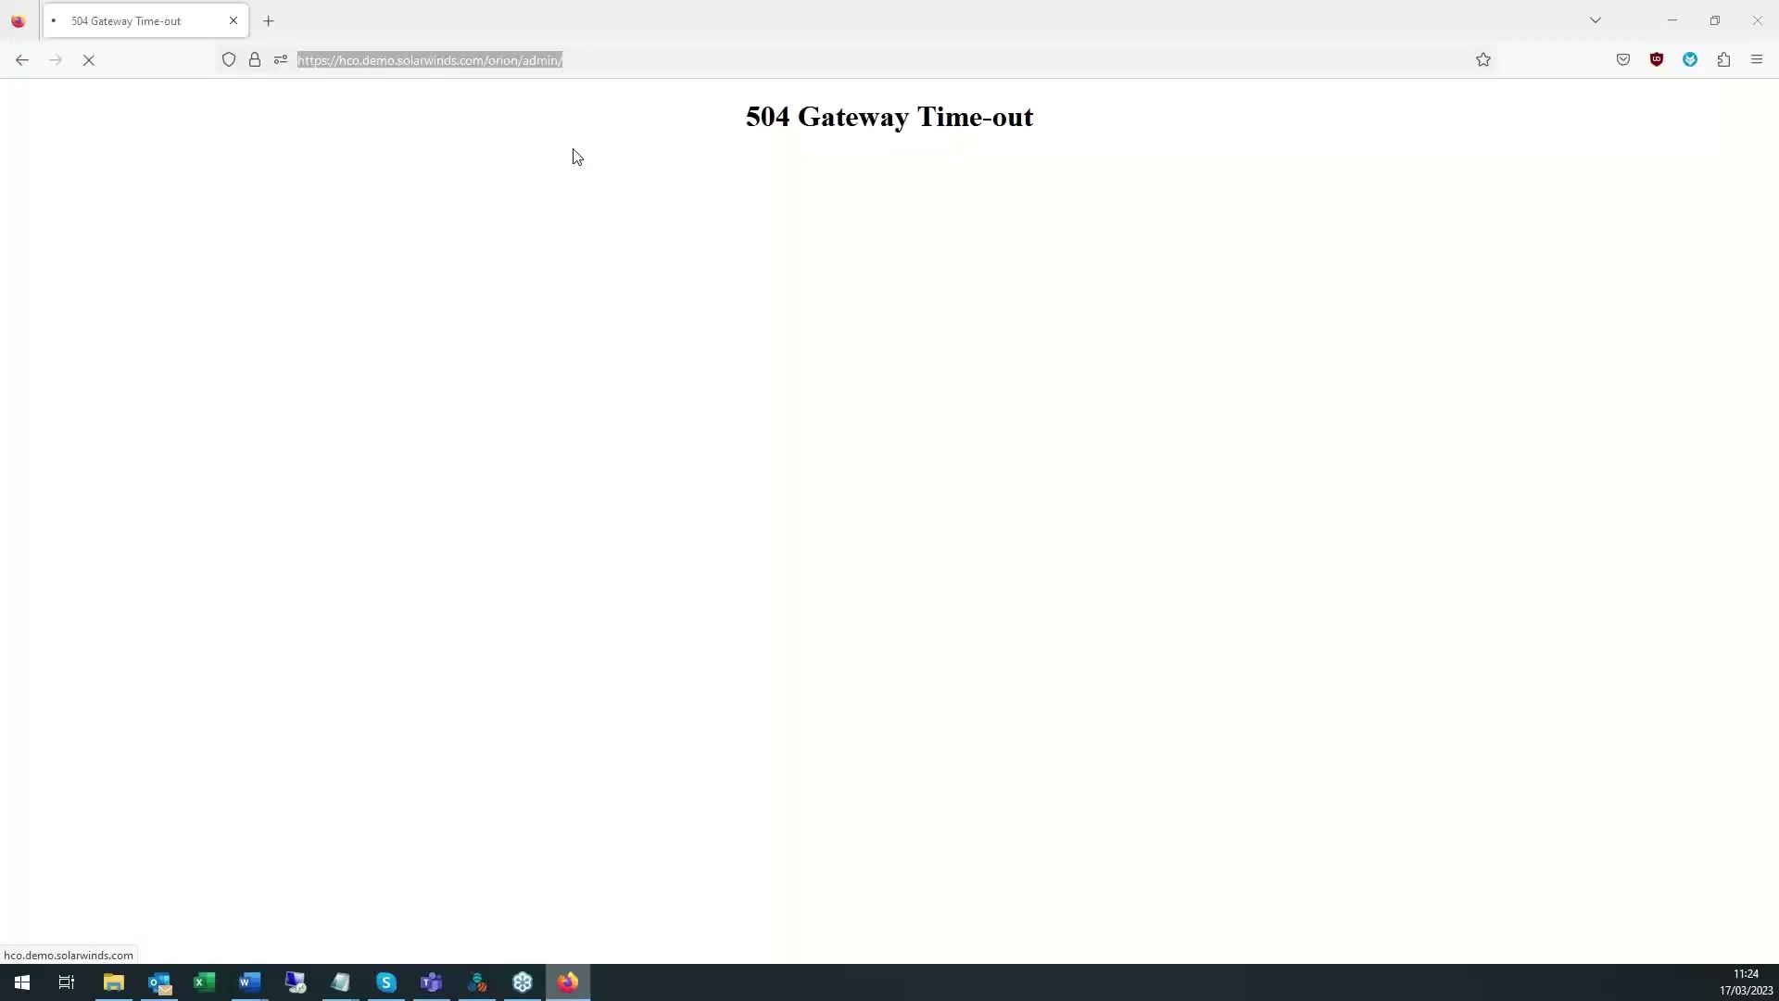
Open a private Firefox window and minimize it to return to the Application Summary.
right_click(568, 982)
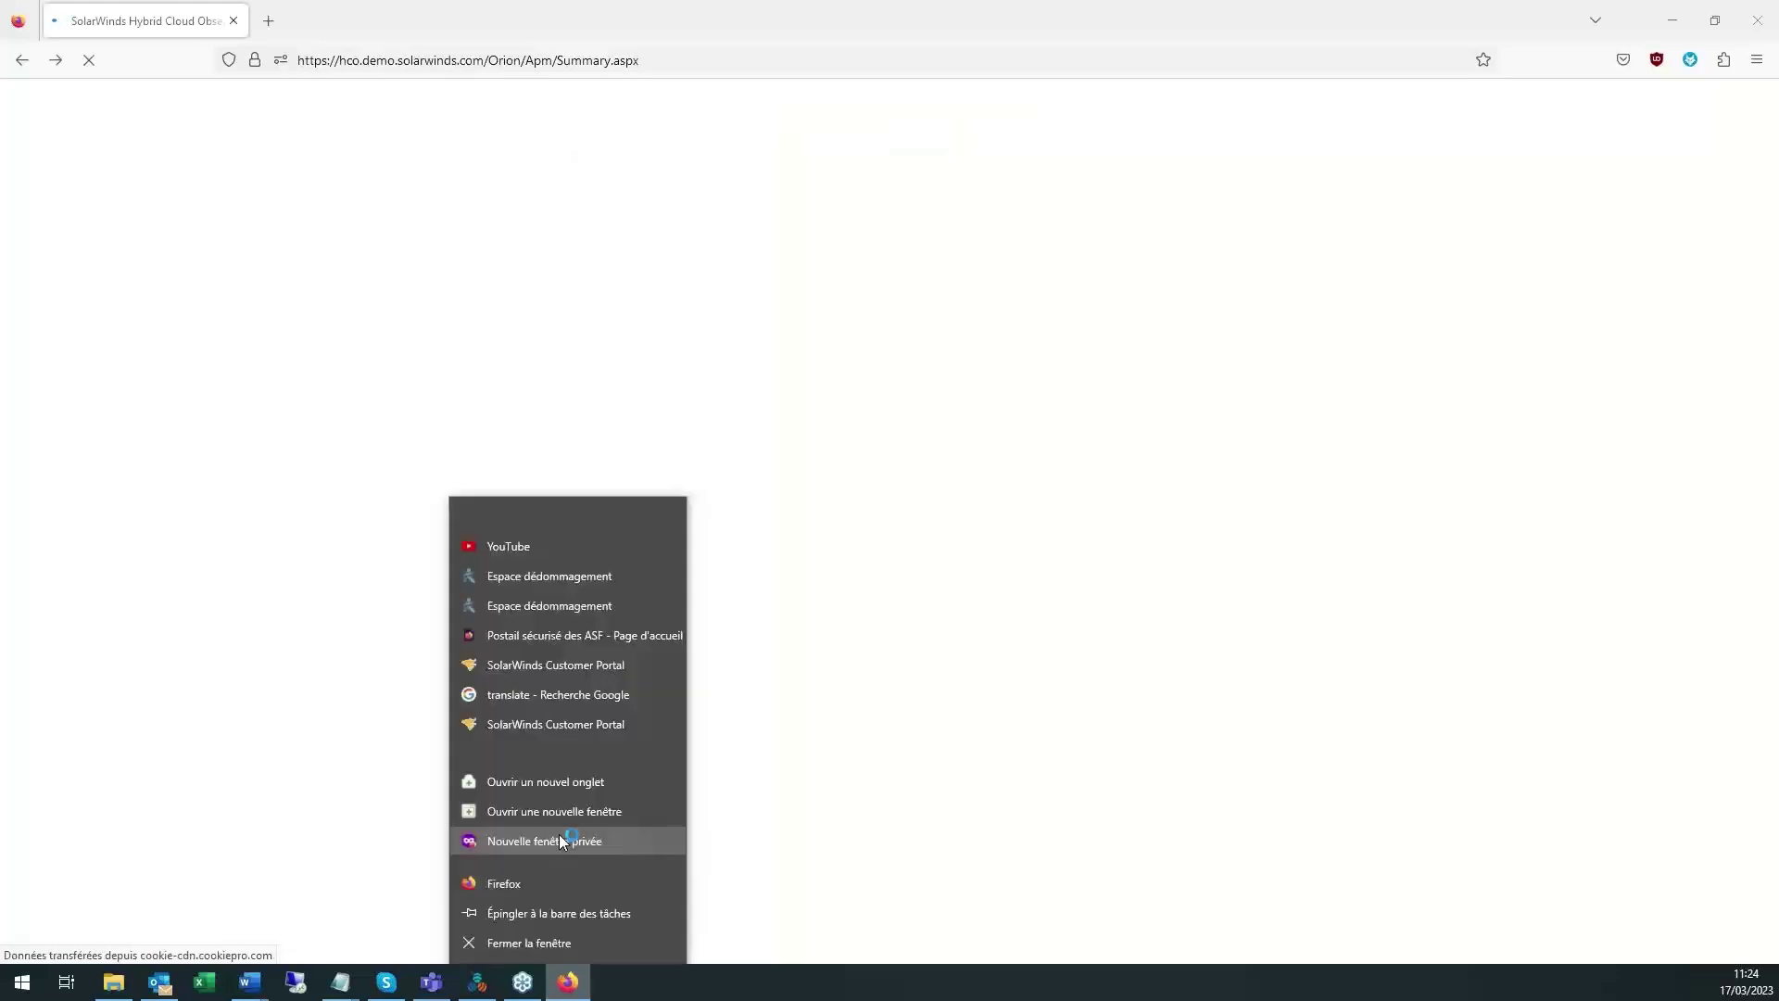
click(559, 839)
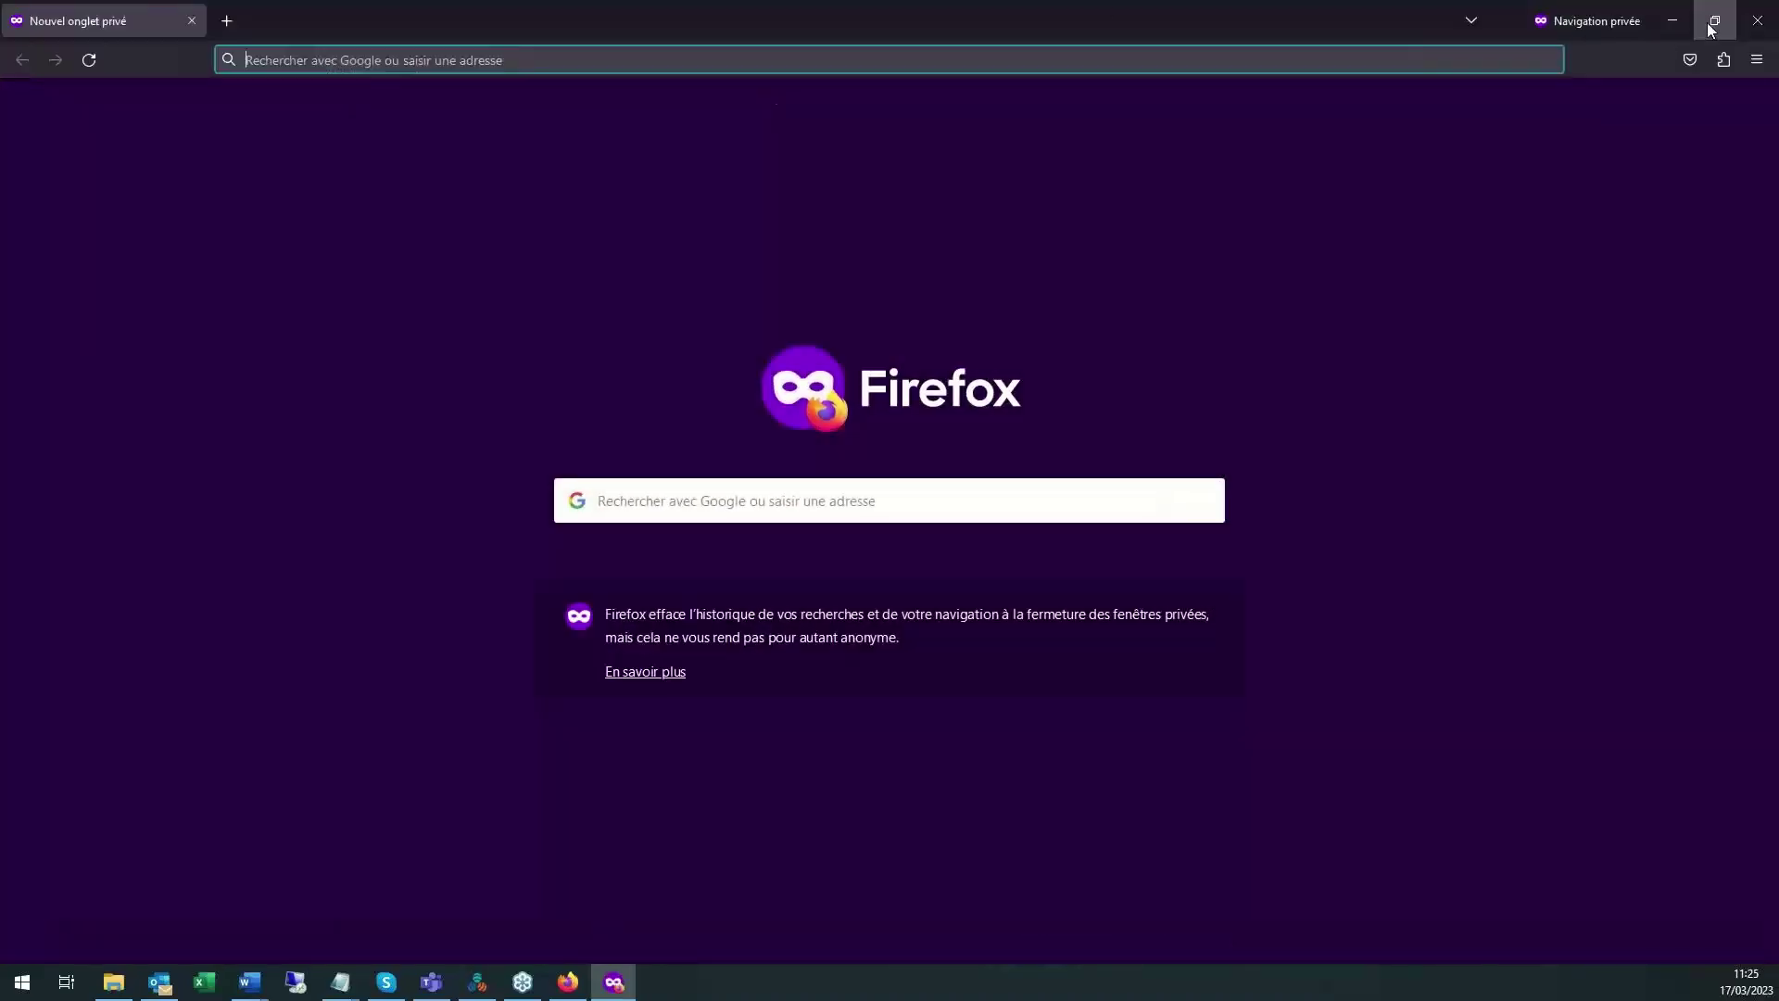
click(1673, 21)
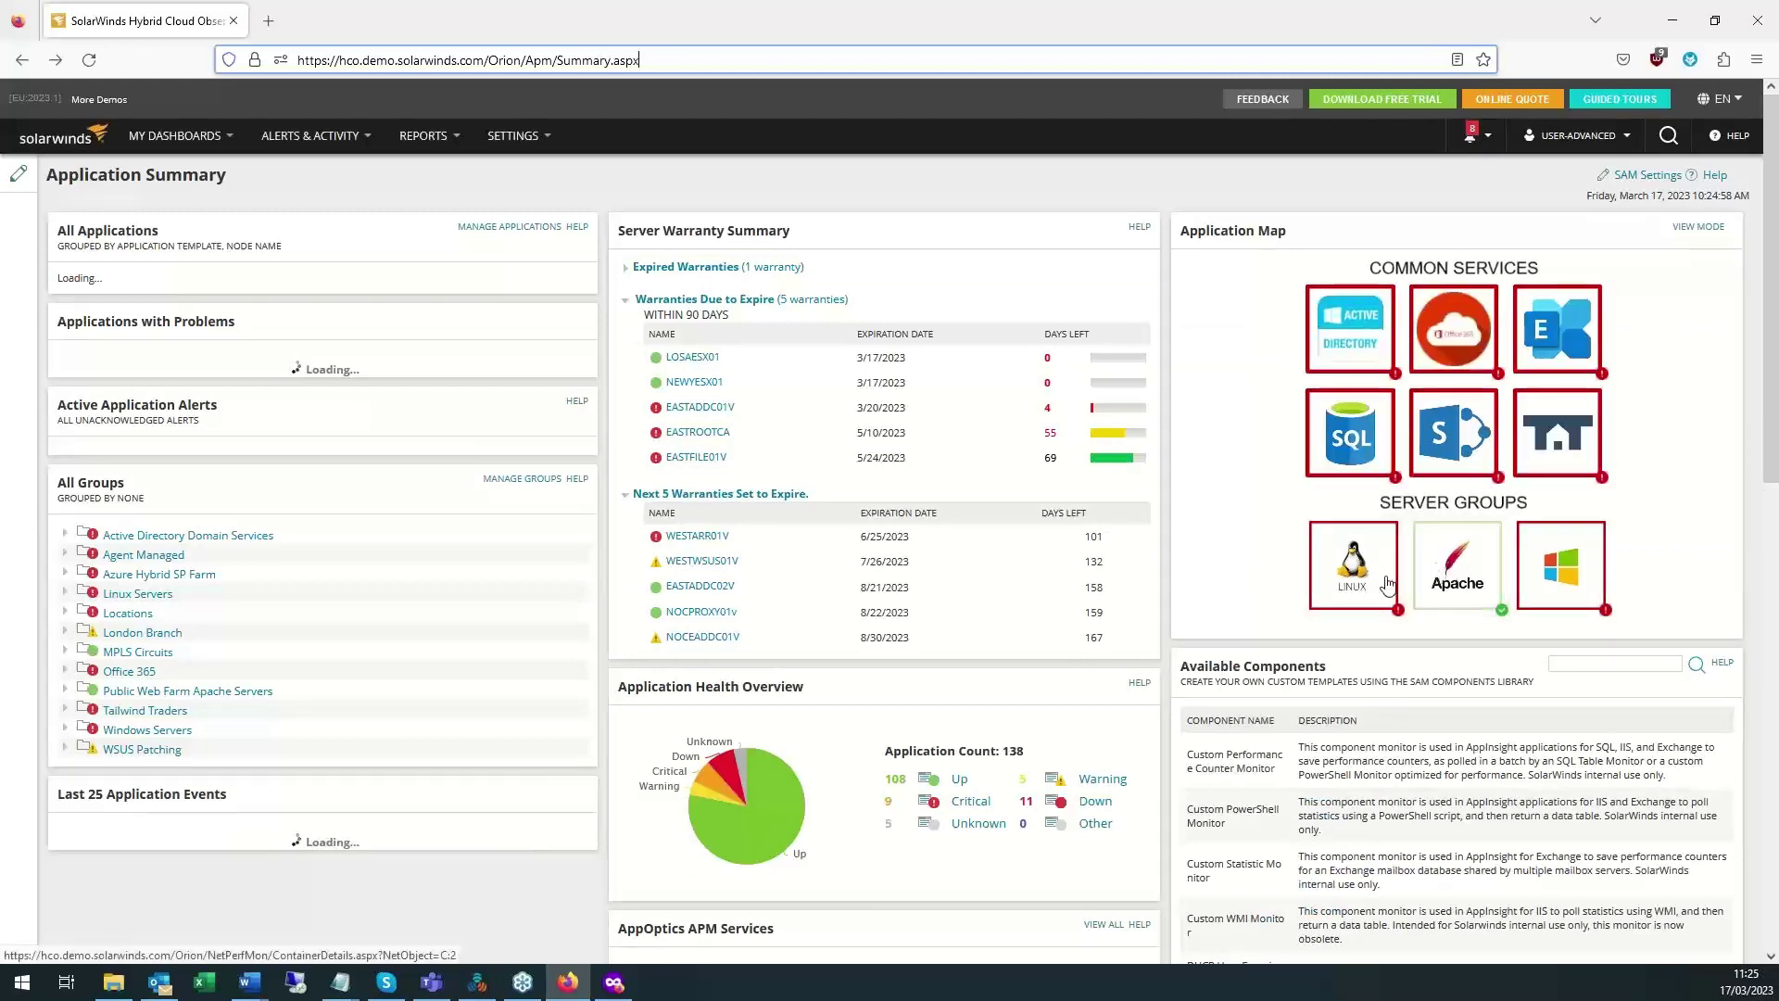
Try to open the Alerts page in a new browser tab, check that tab and return to the Application Summary.
mouse_move(1388, 583)
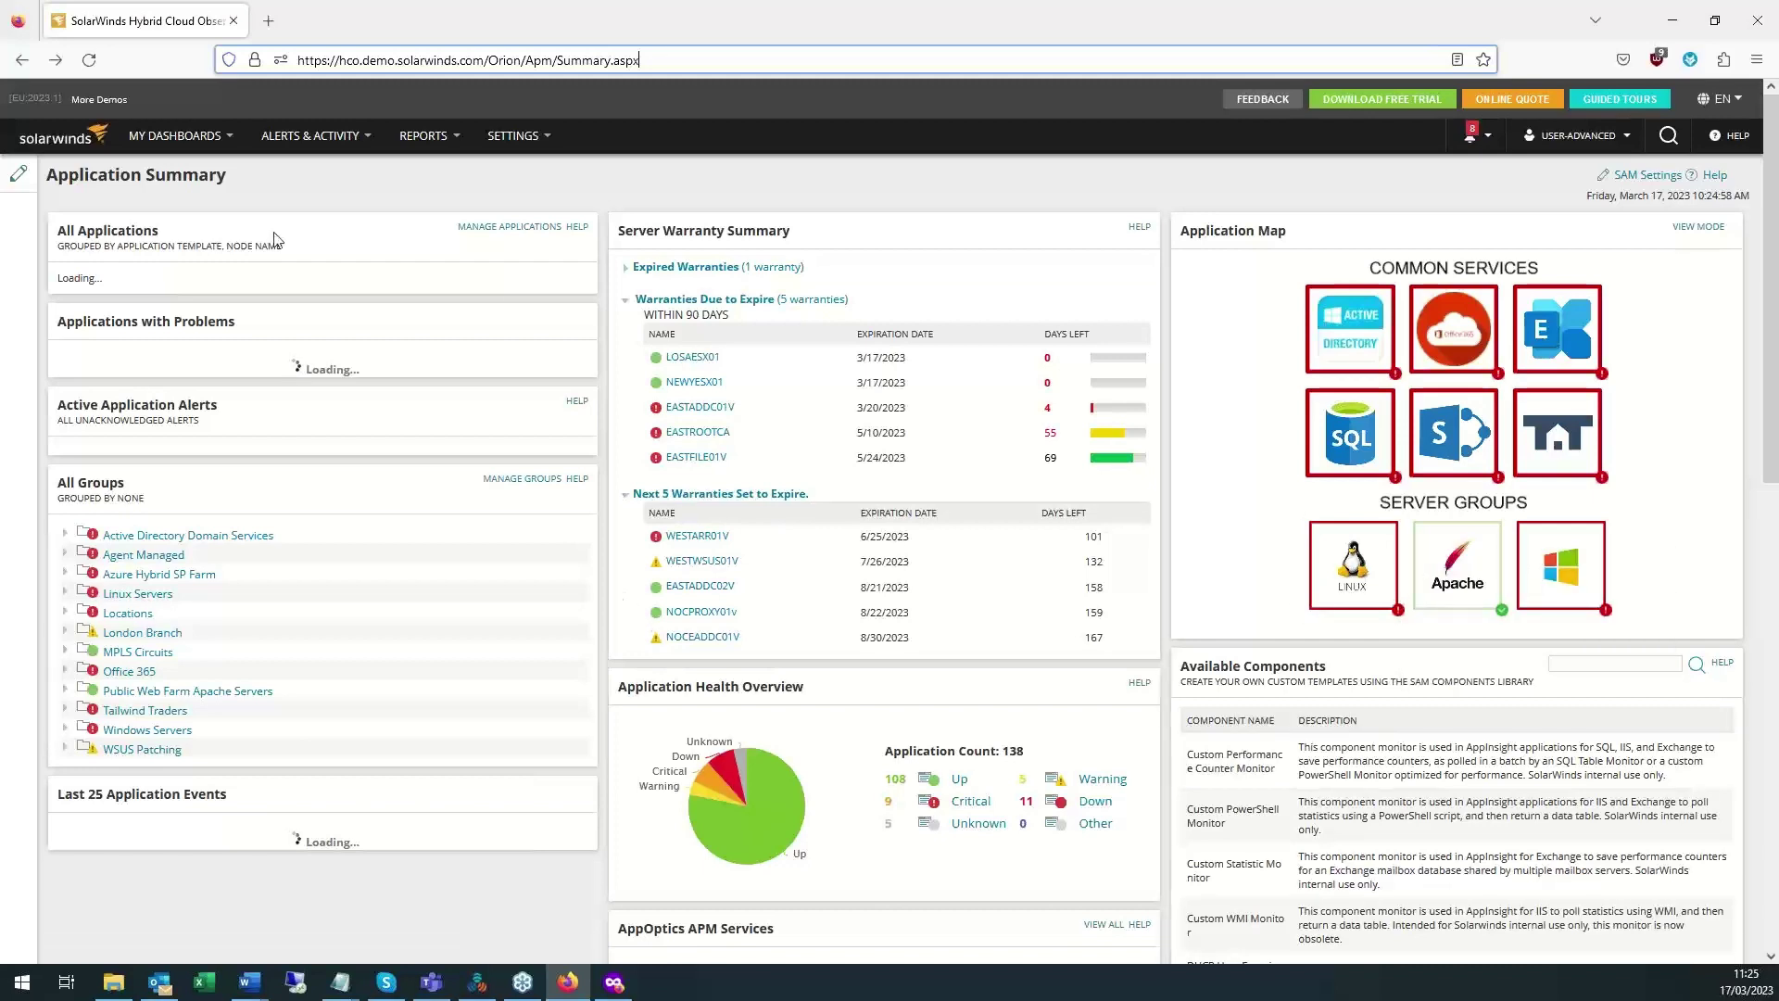
mouse_move(311, 135)
right_click(280, 166)
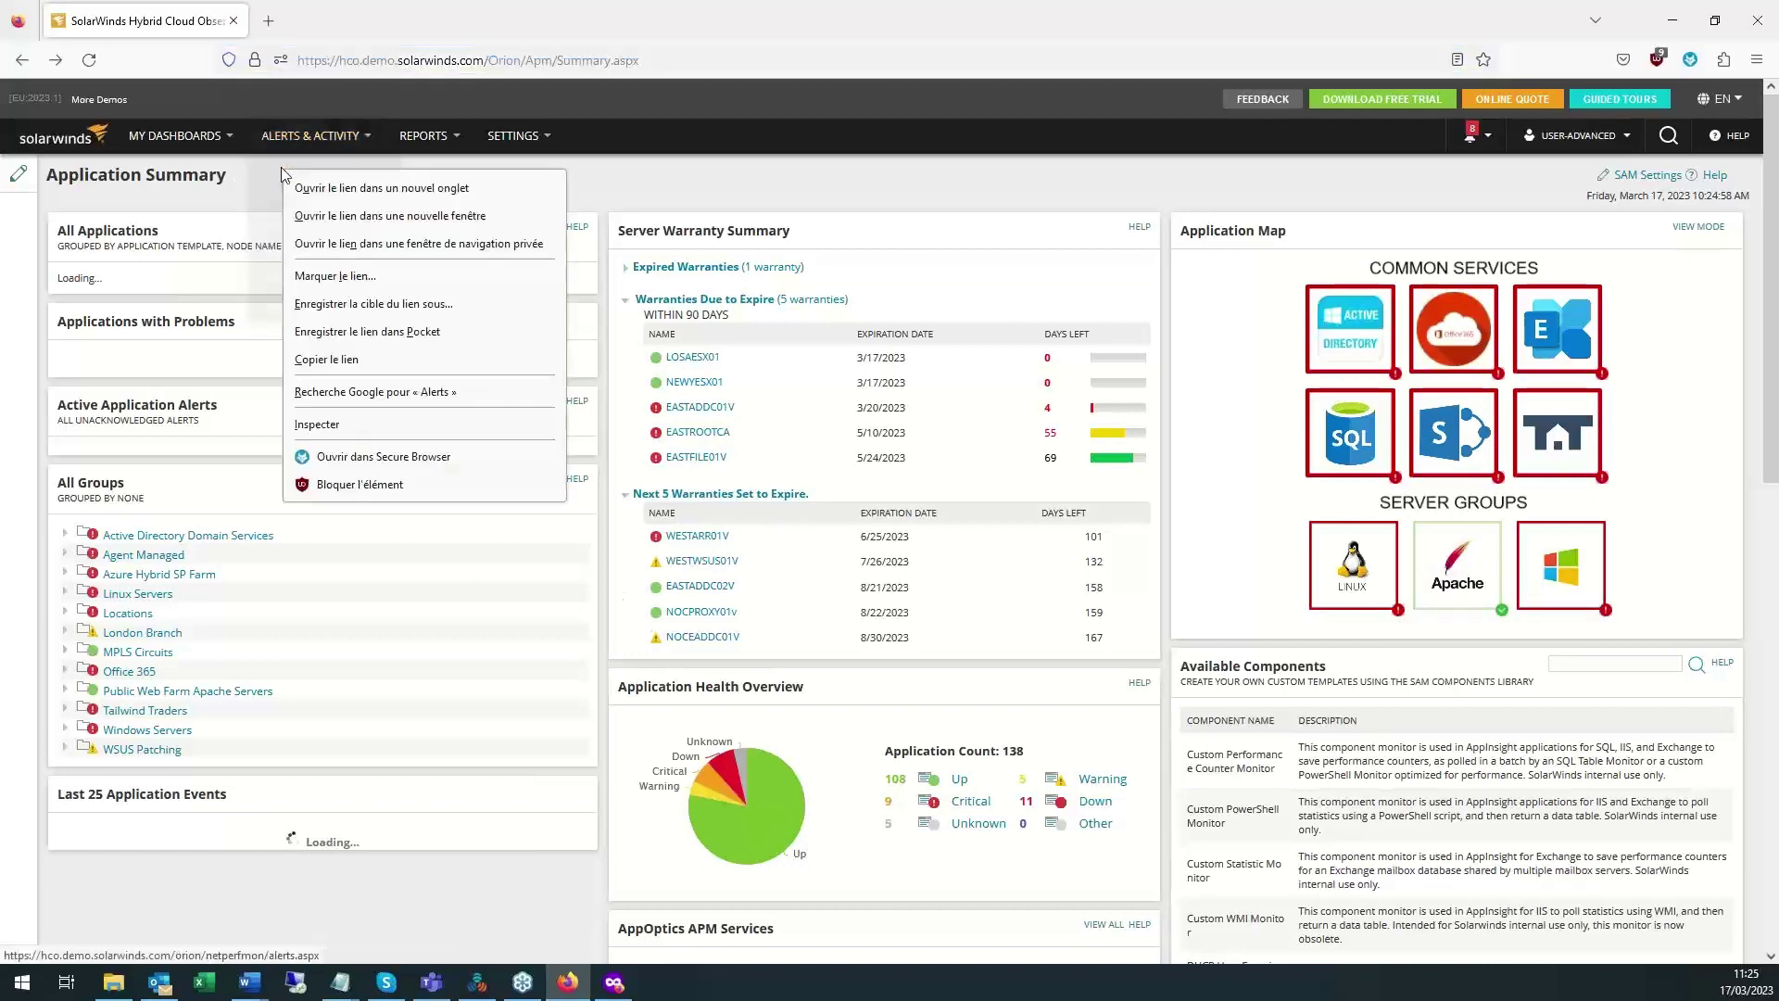
click(311, 188)
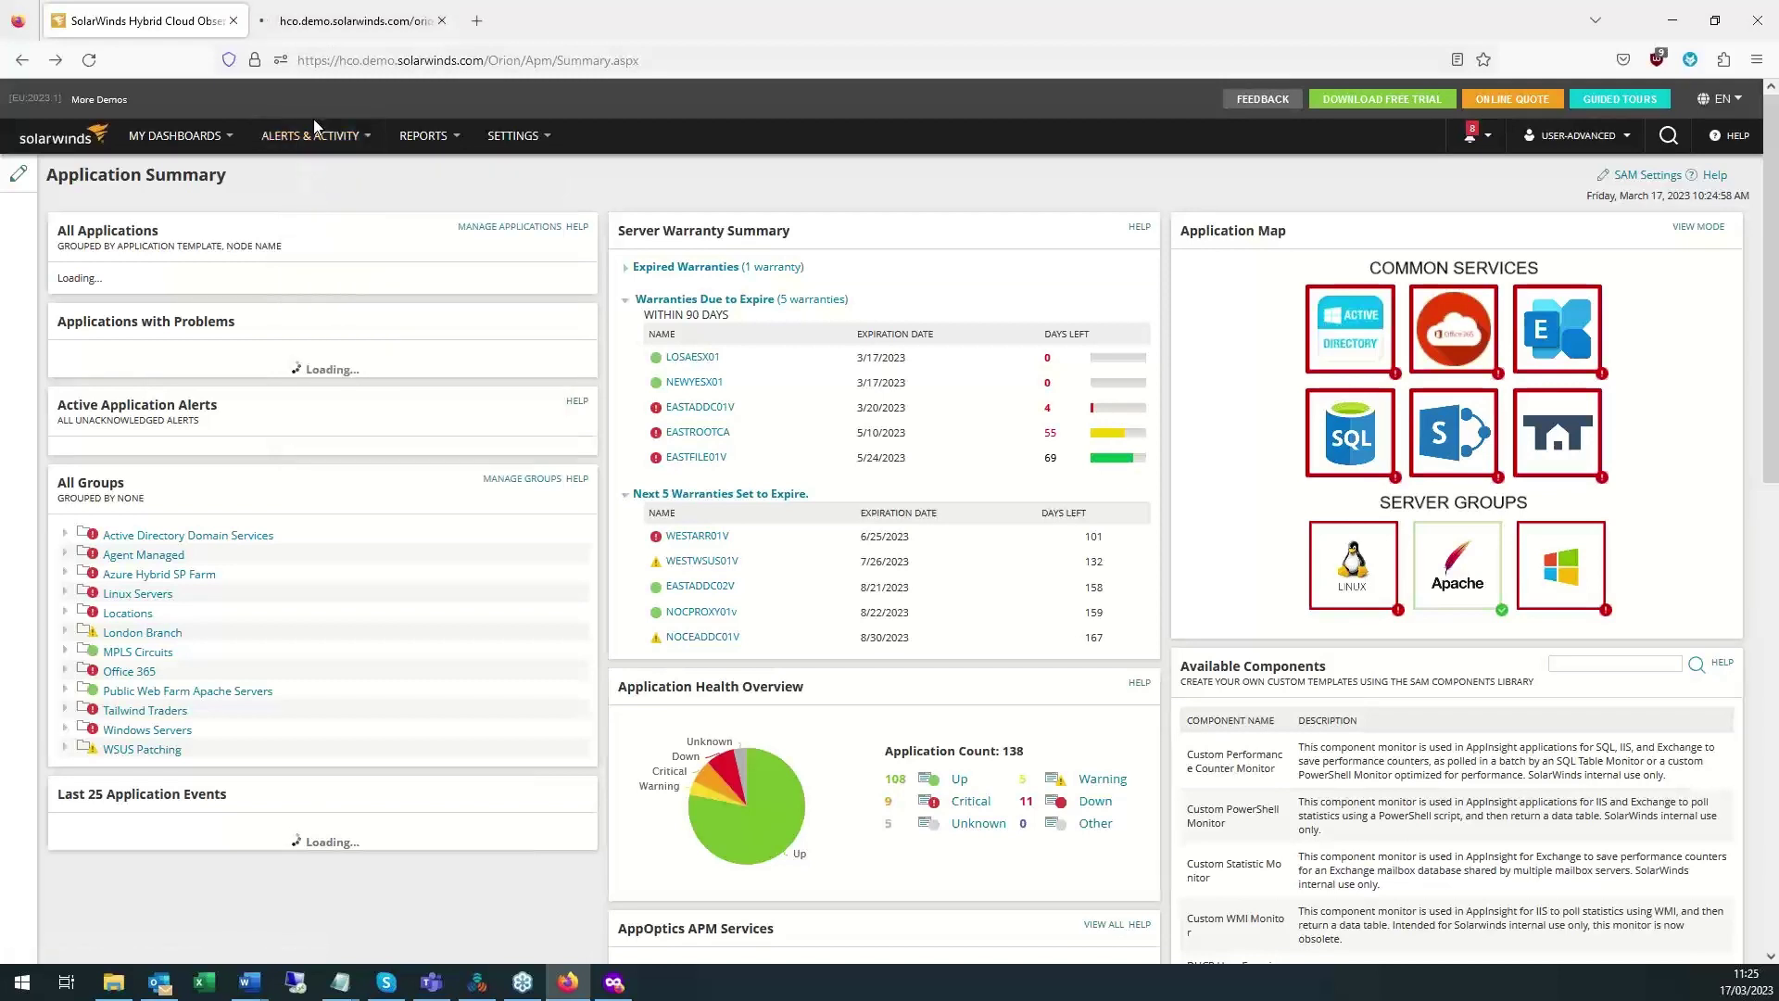
click(347, 20)
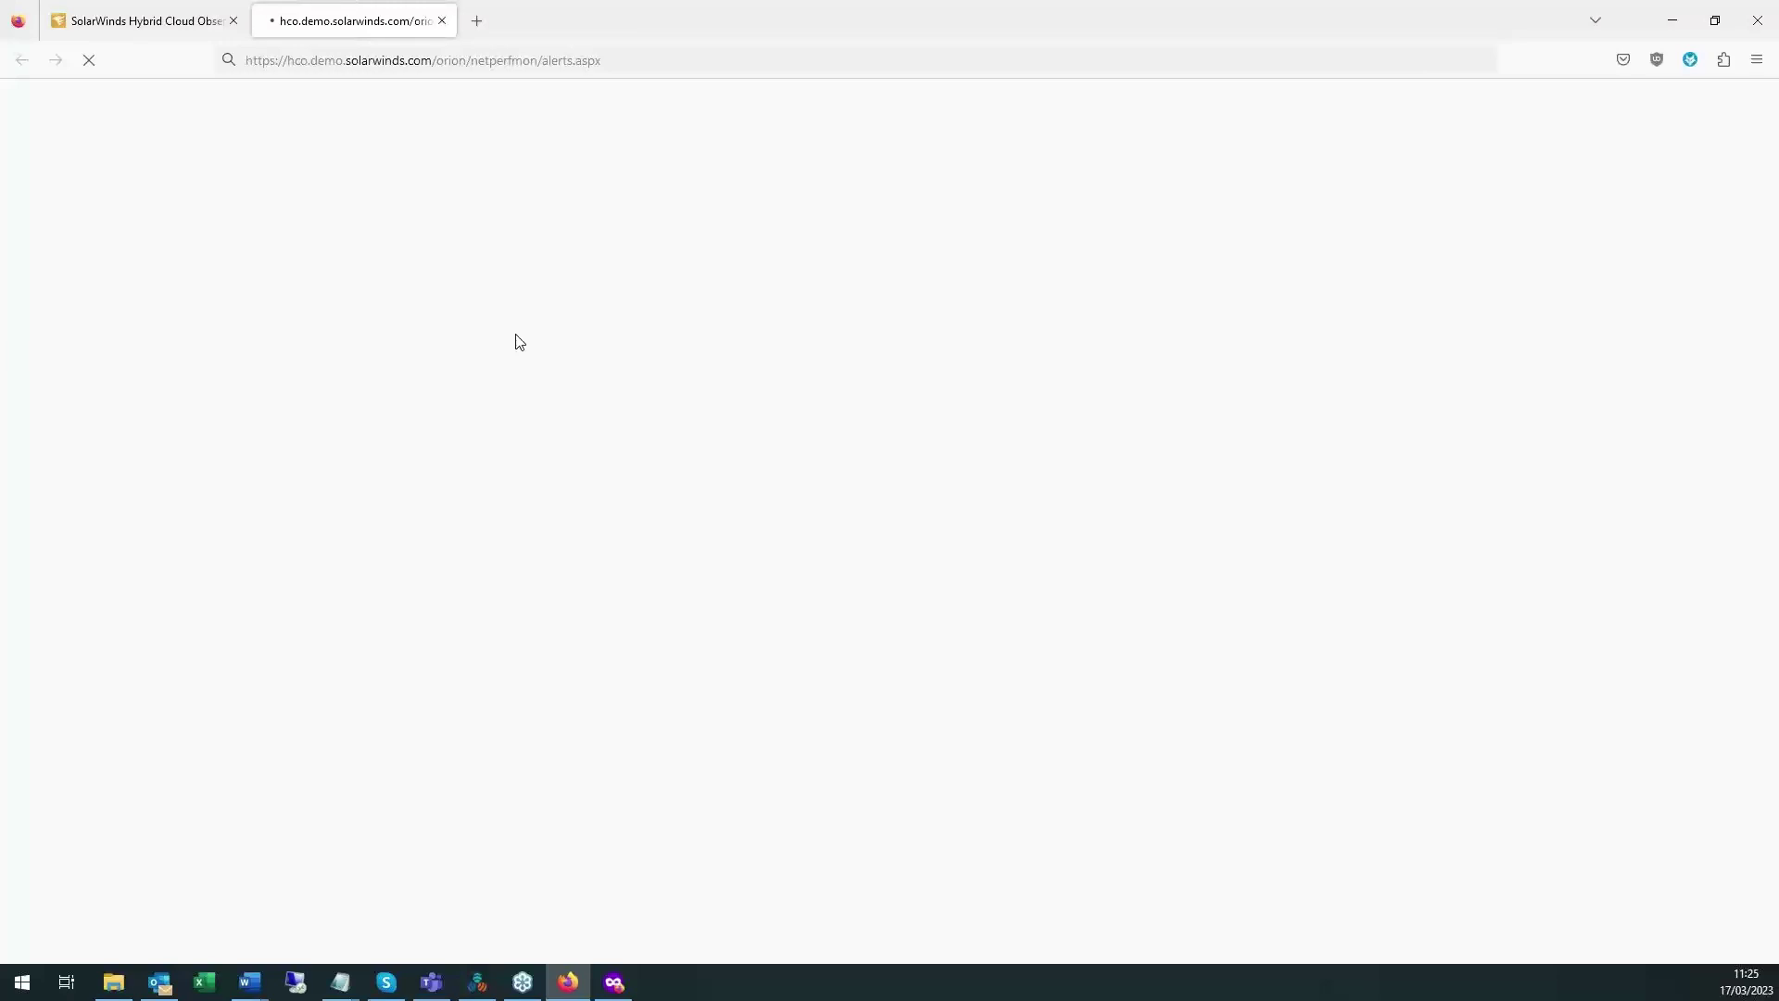
click(165, 28)
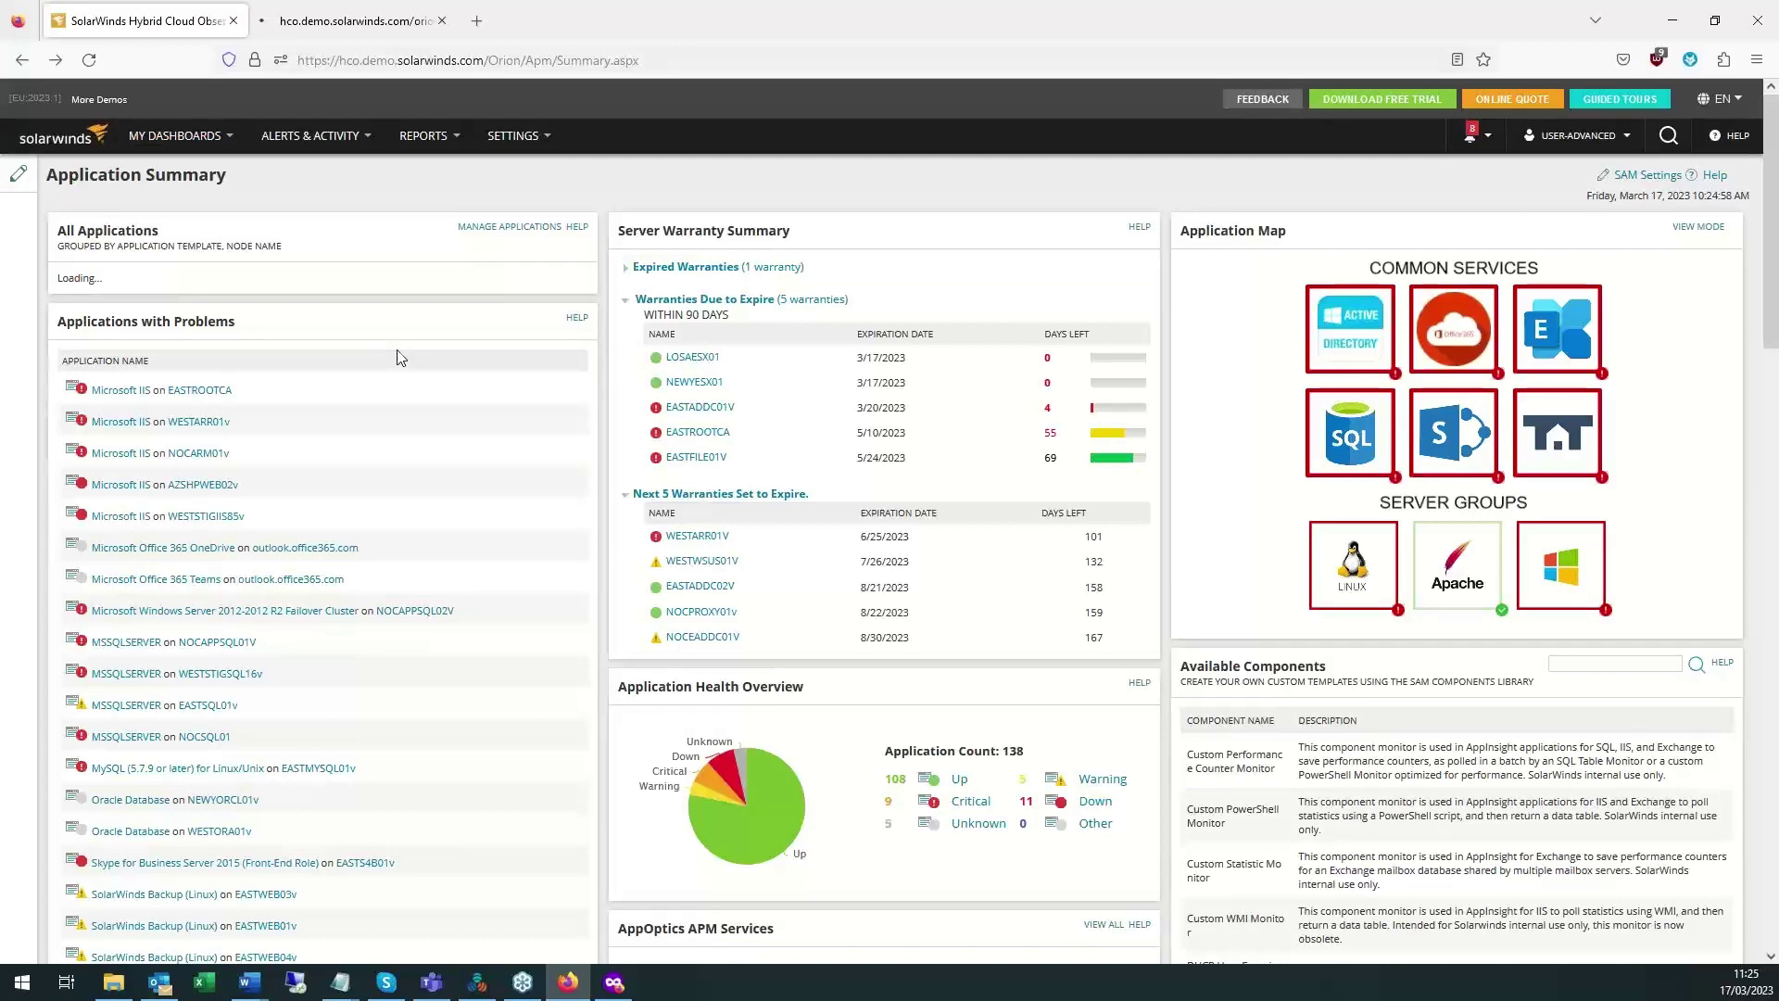
Check the Alerts tab again and look over the Application Summary.
mouse_move(316, 135)
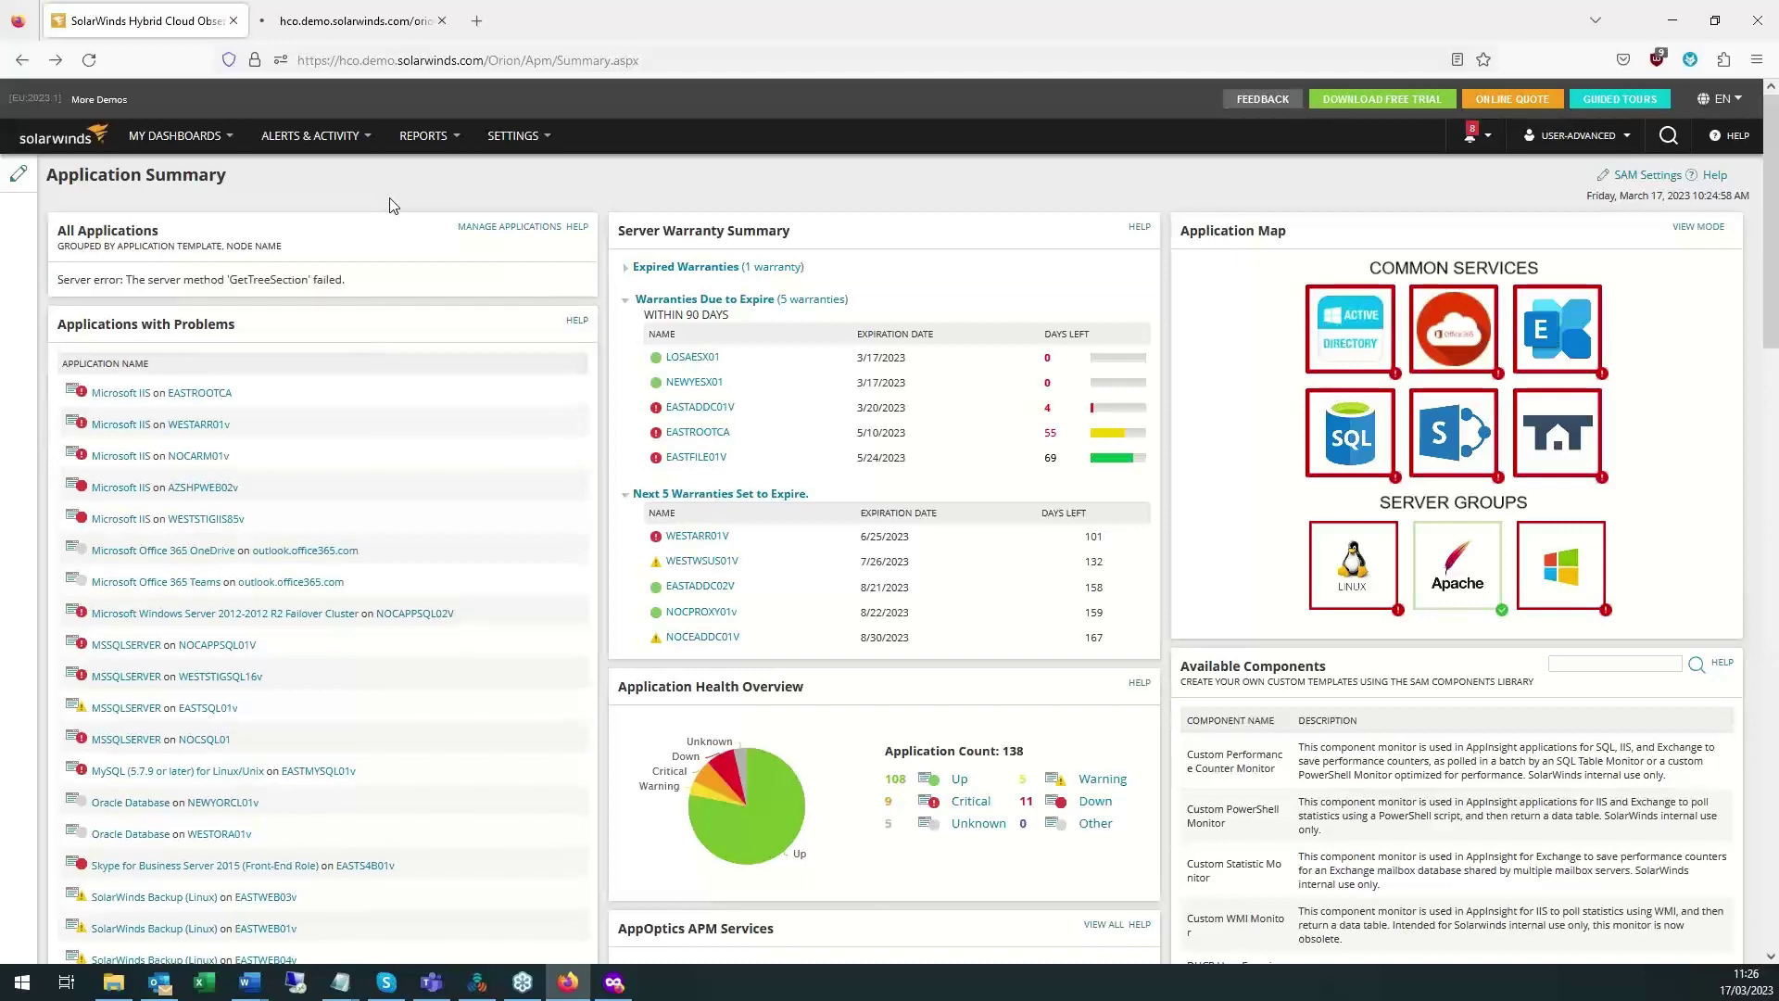
click(343, 20)
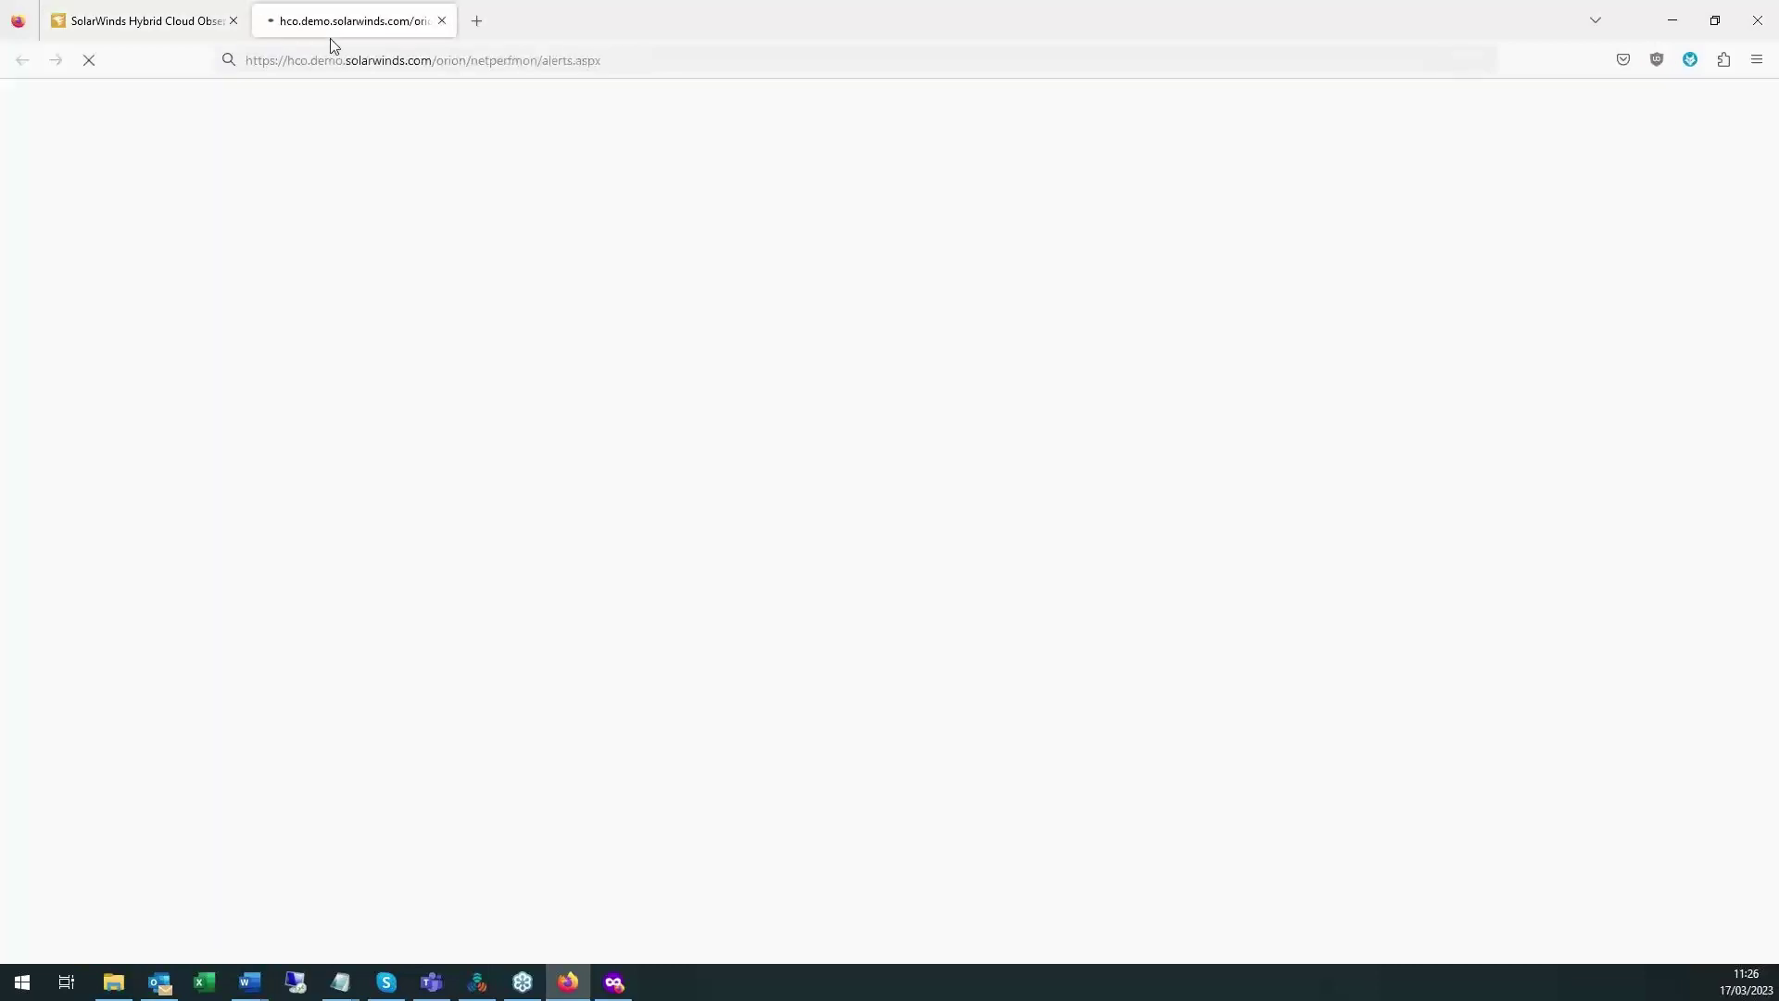
click(192, 24)
scroll(464, 371, down, 1)
scroll(464, 374, down, 3)
scroll(556, 324, up, 4)
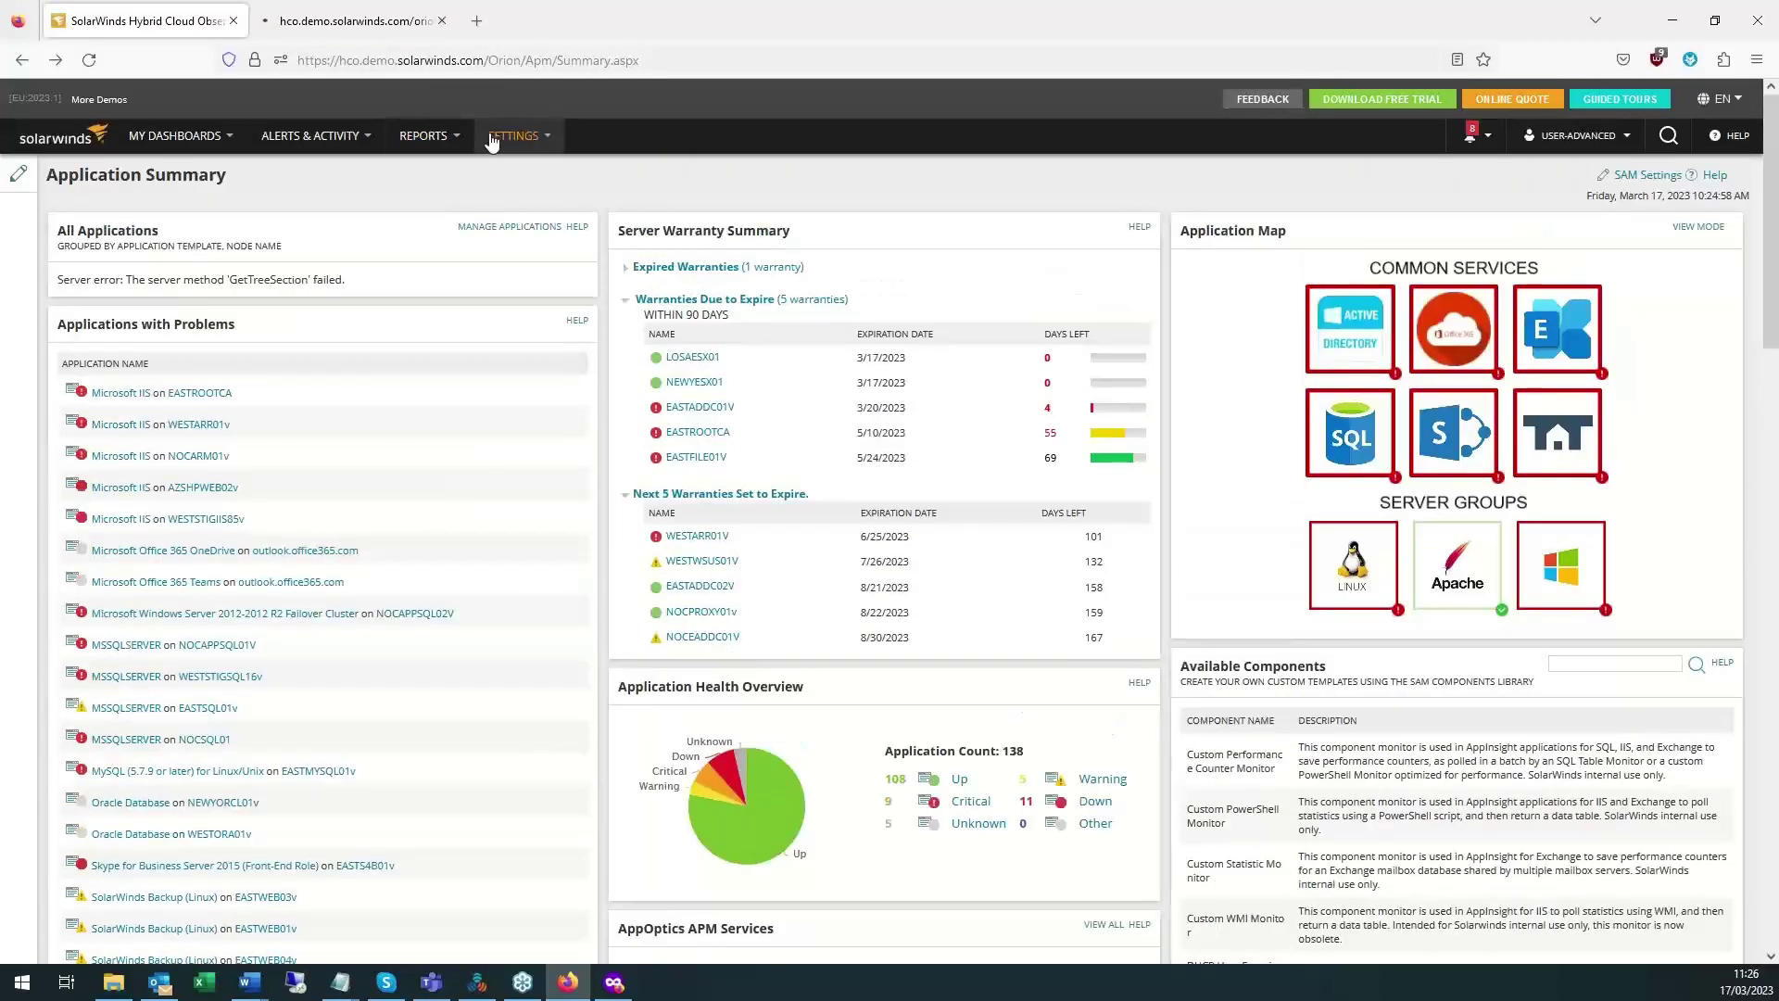
Open the NetPath Services page from the Network dashboards.
click(494, 137)
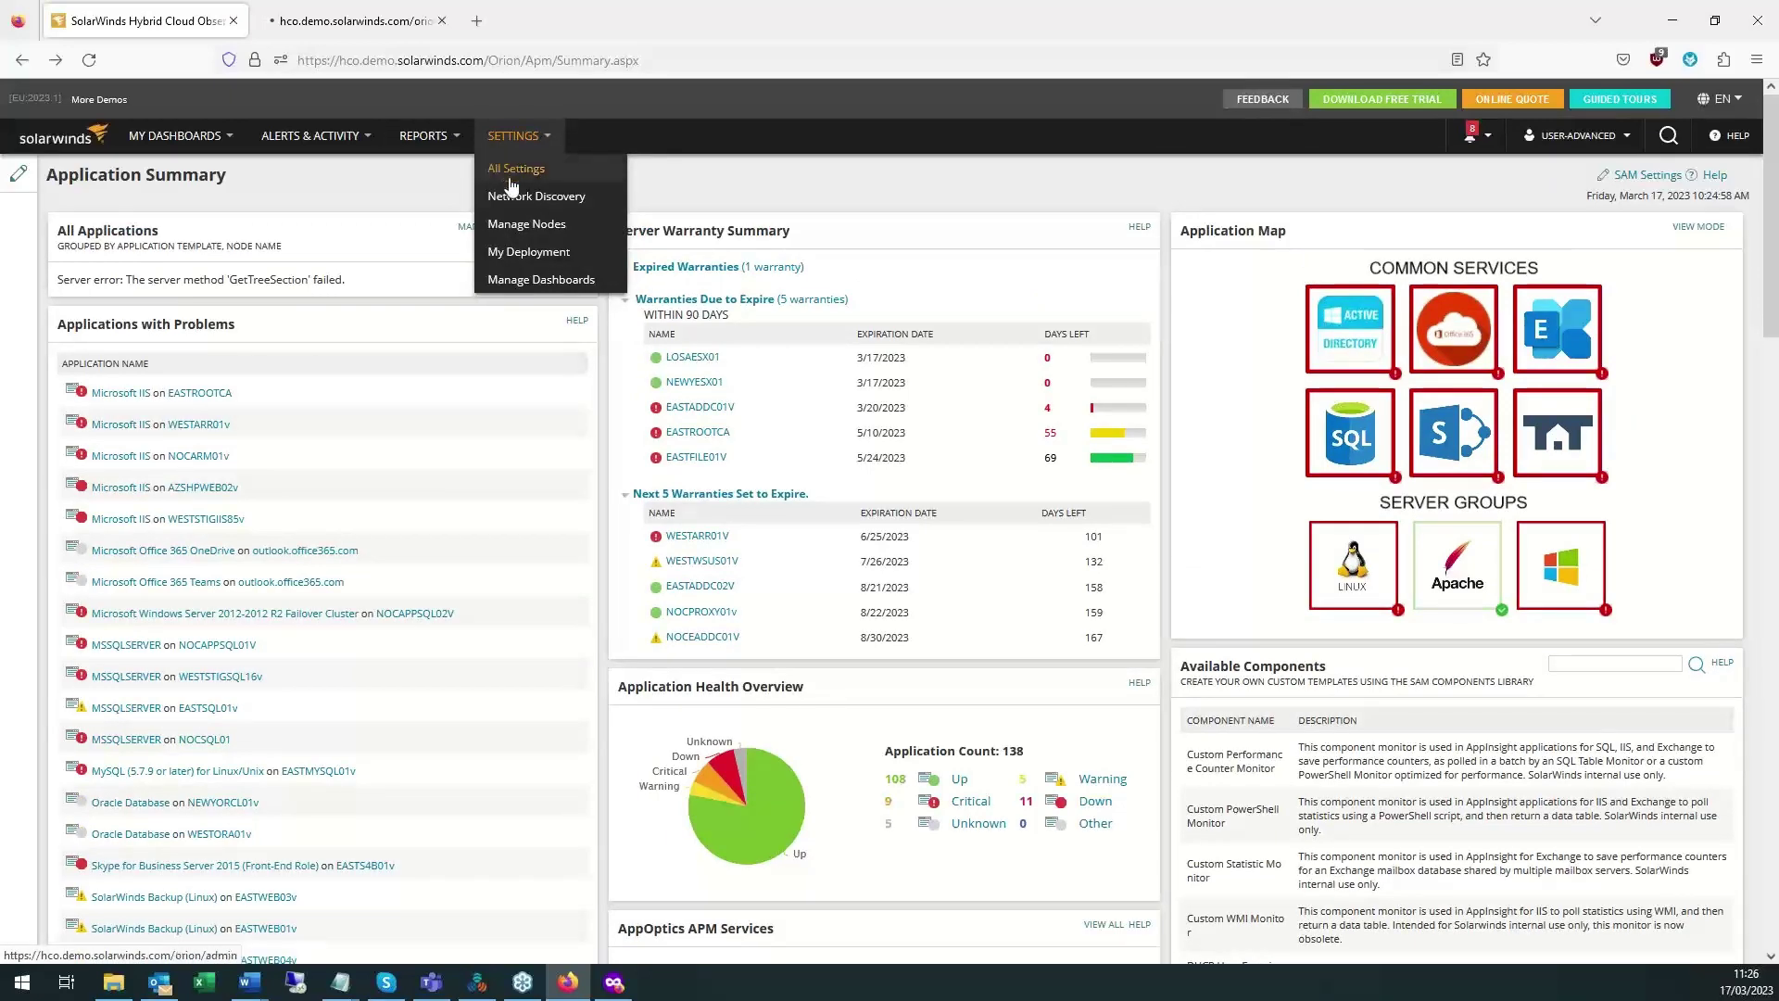
click(176, 135)
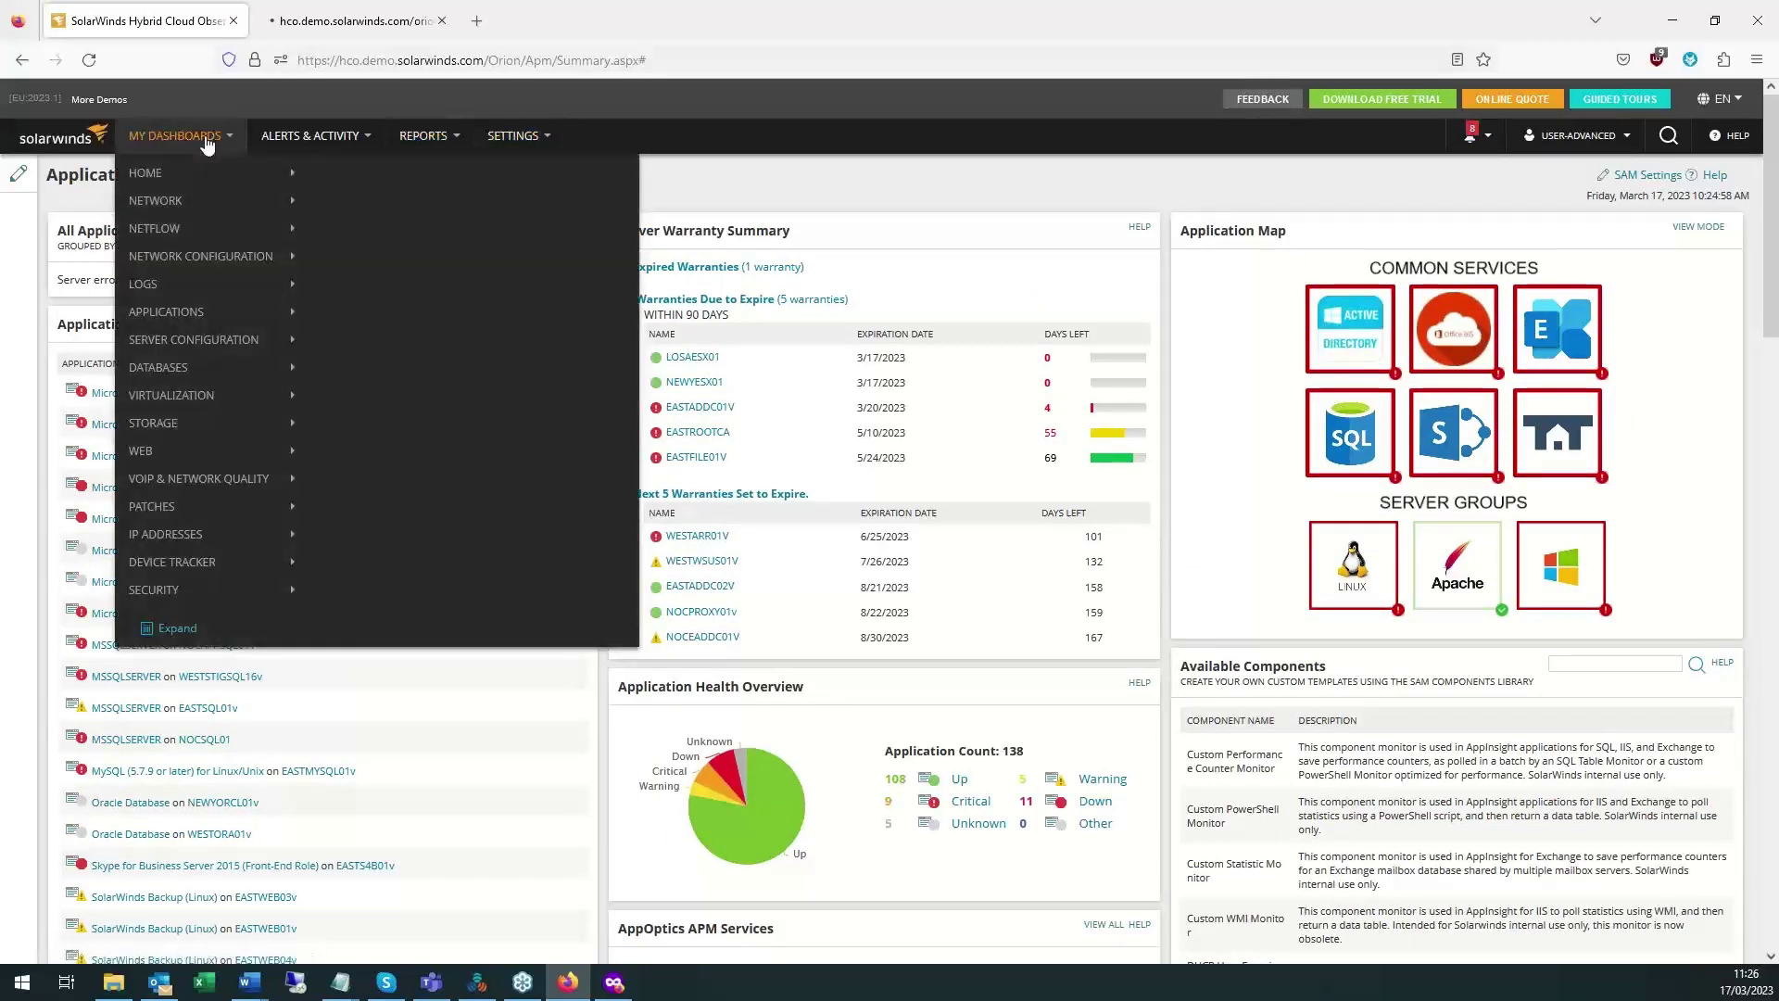
mouse_move(231, 243)
mouse_move(230, 209)
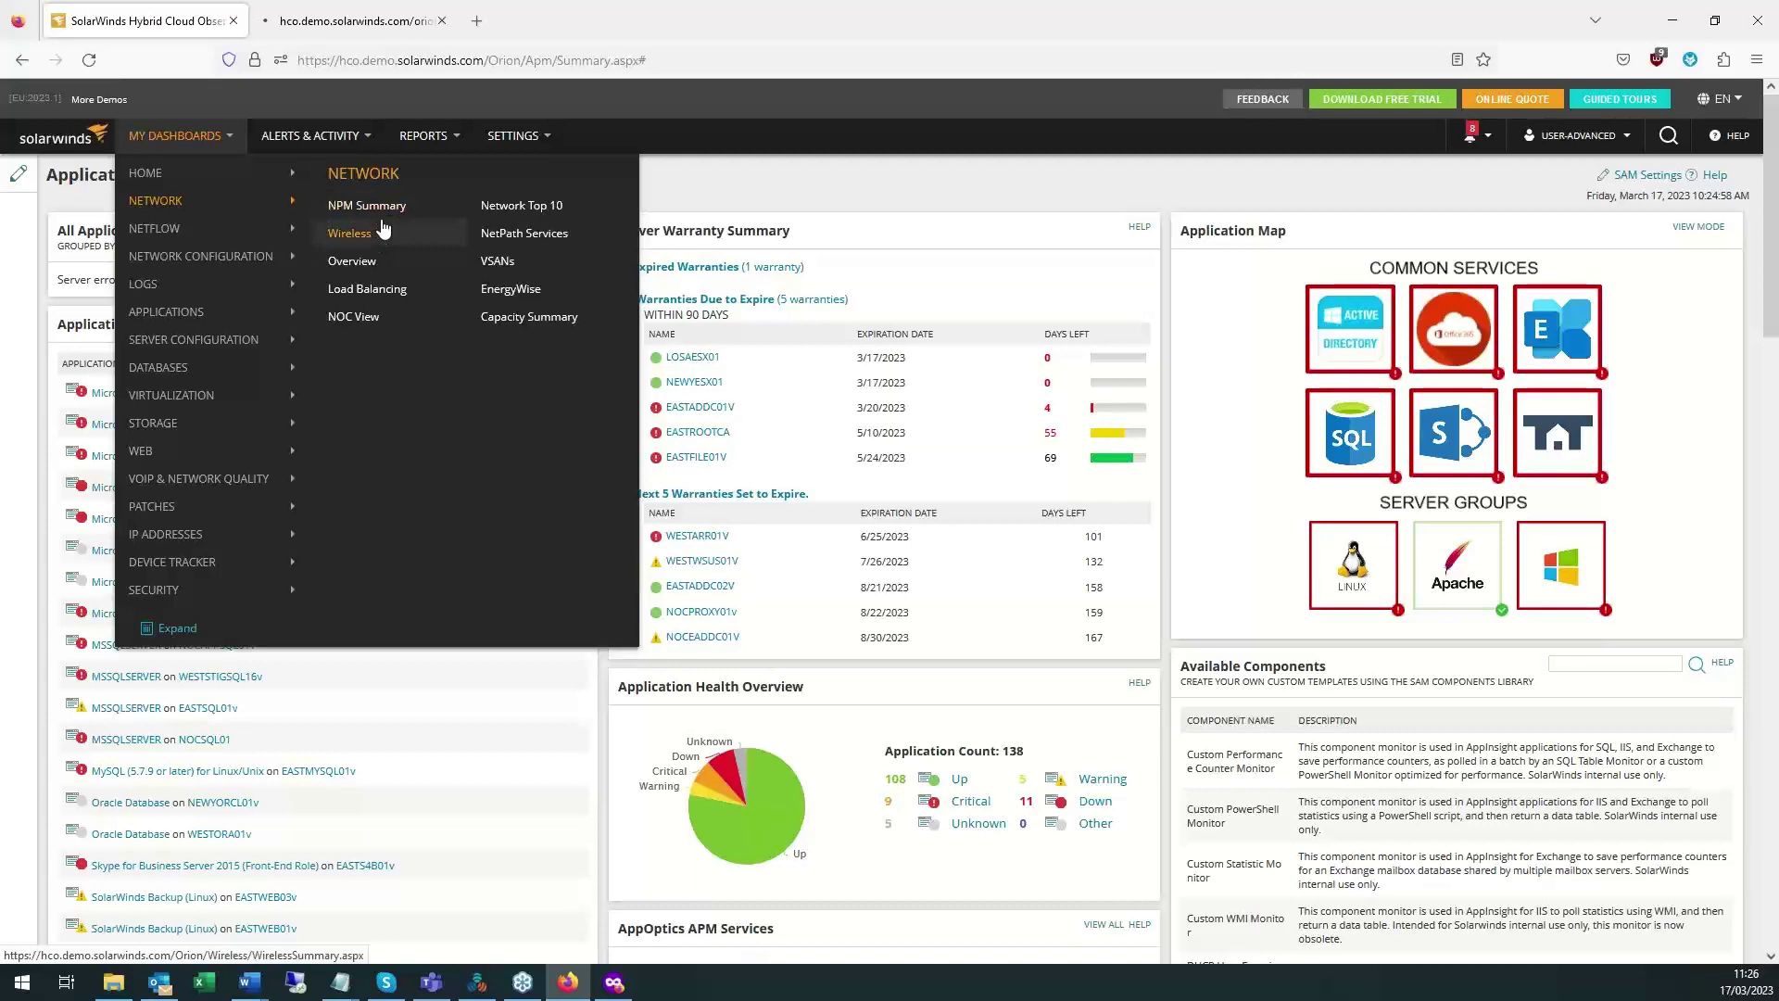
click(520, 234)
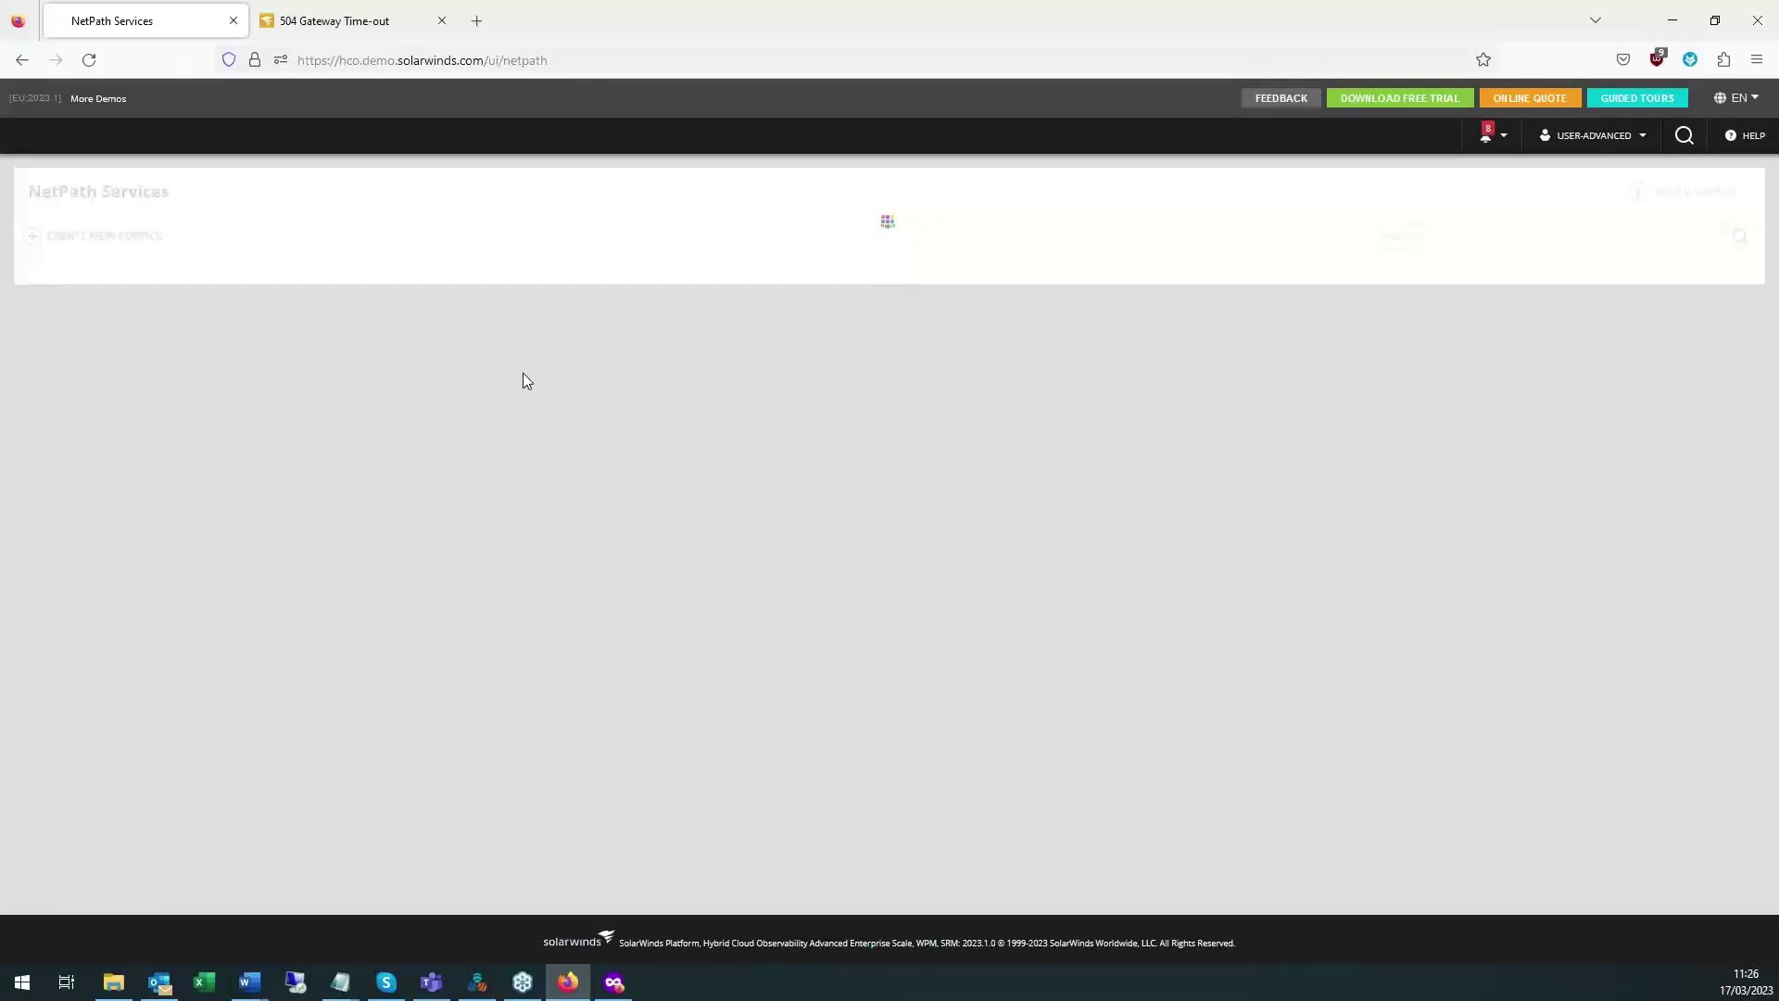
Expand the DEN-7200-DMZv2 service and open its network path from DEN-ACSRV01v.
scroll(199, 643, down, 2)
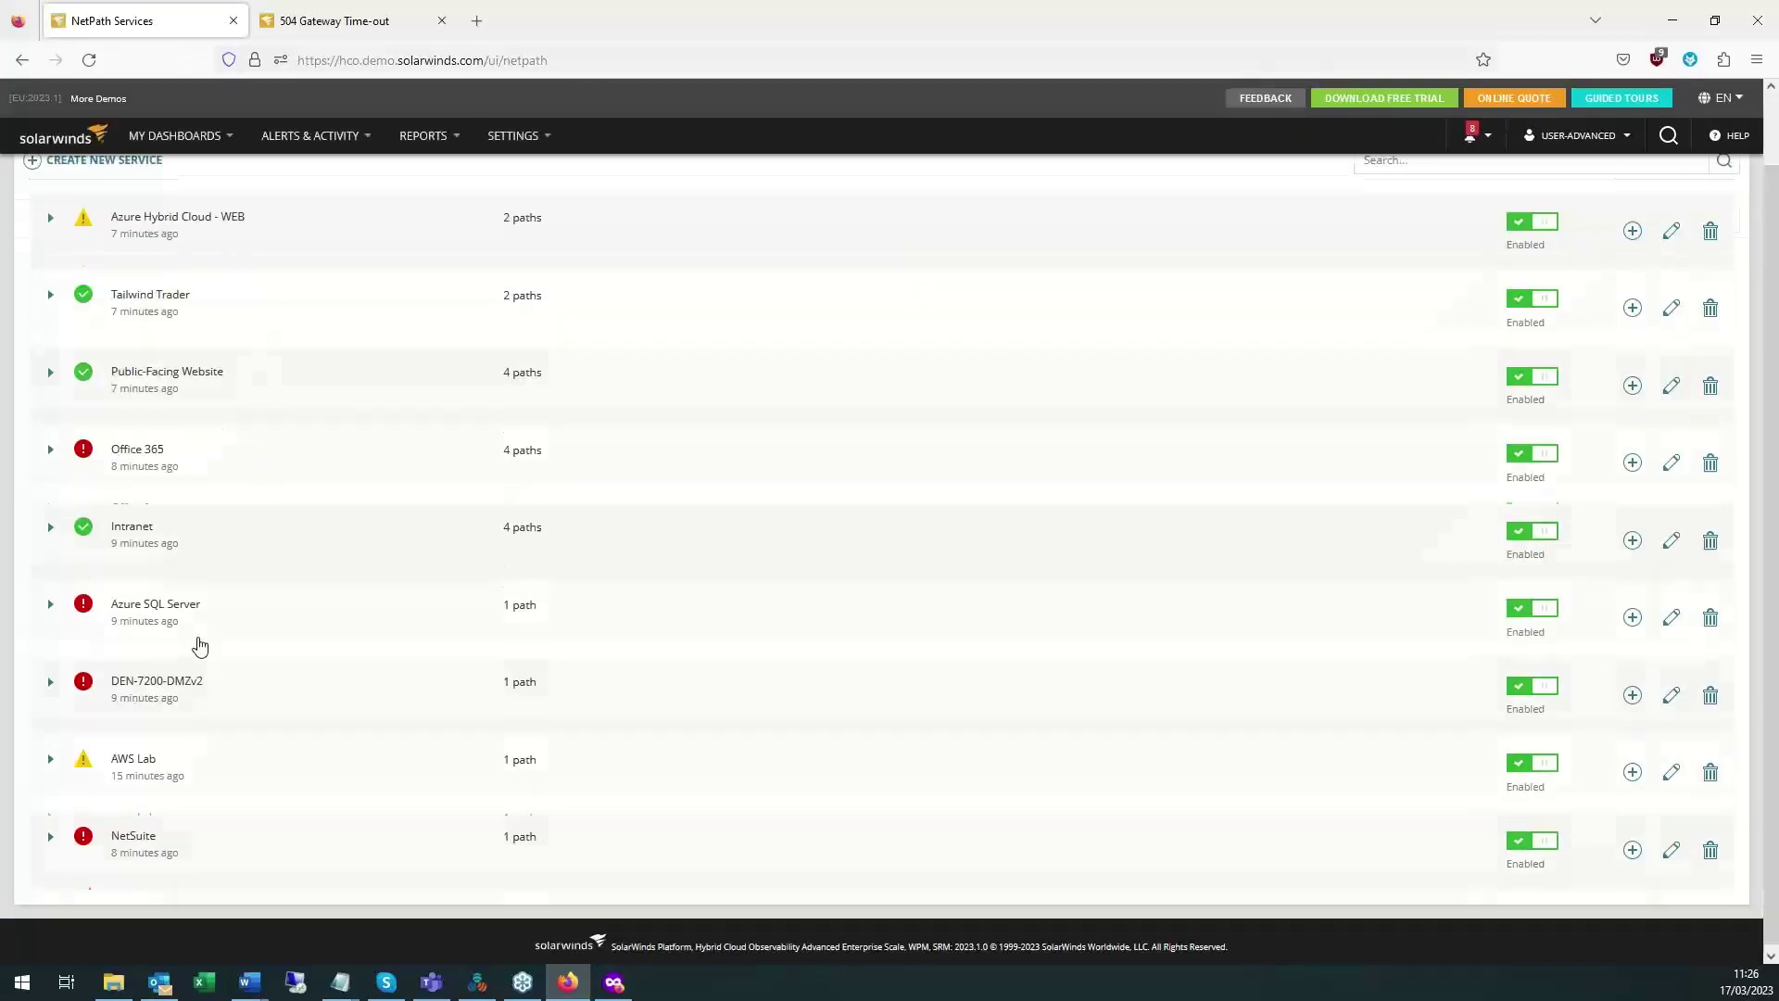
click(144, 682)
click(175, 733)
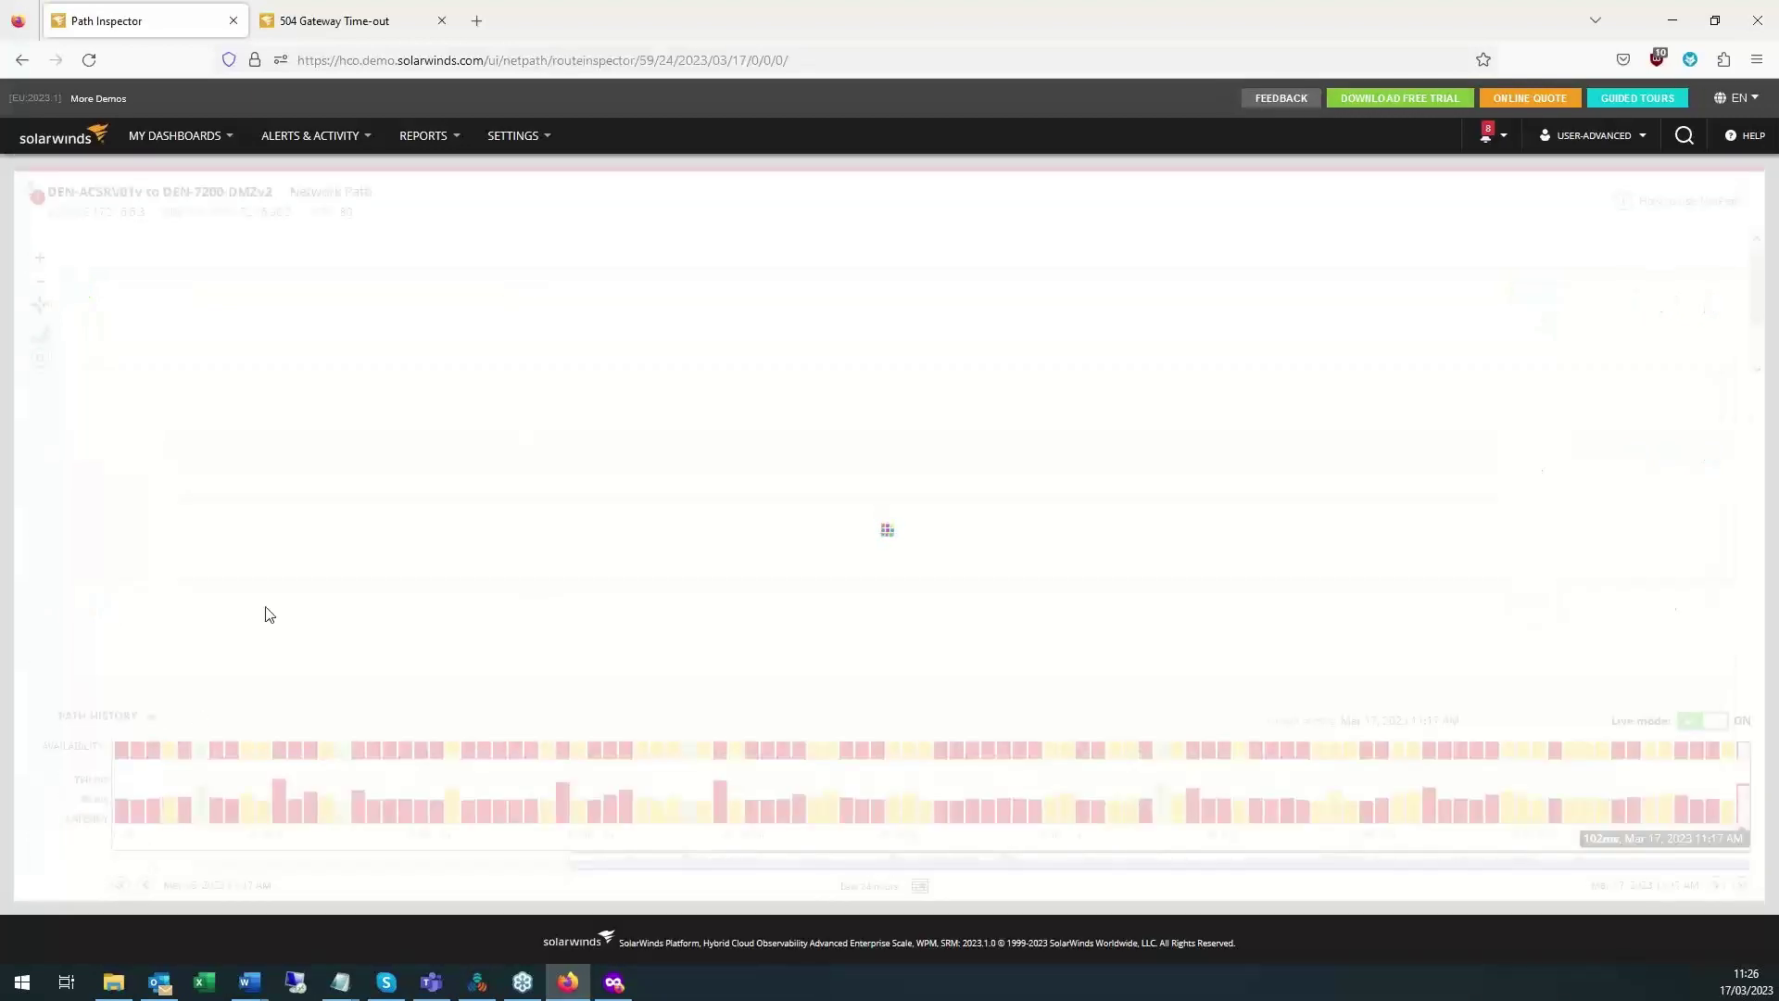
Inspect the path's nodes, showing the details of the FastEthernet3/0 ingress interface and of the DEN-7200-Edge.demo.lab router.
mouse_move(92, 464)
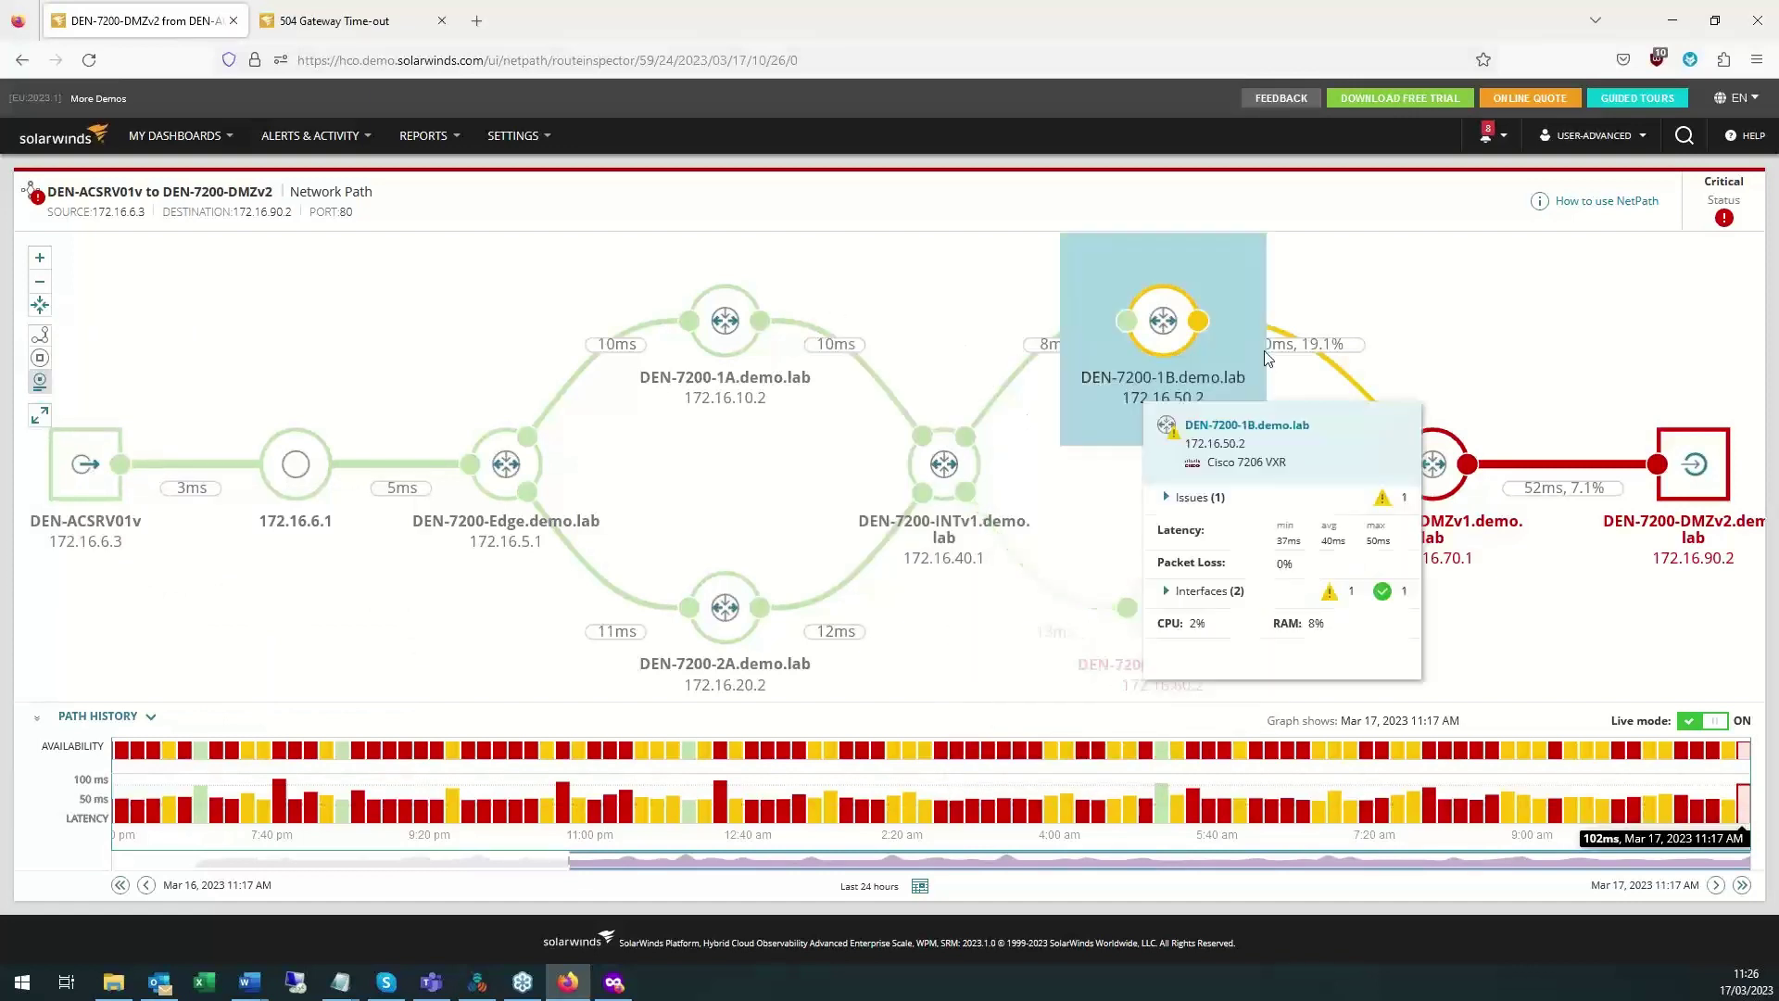
mouse_move(309, 505)
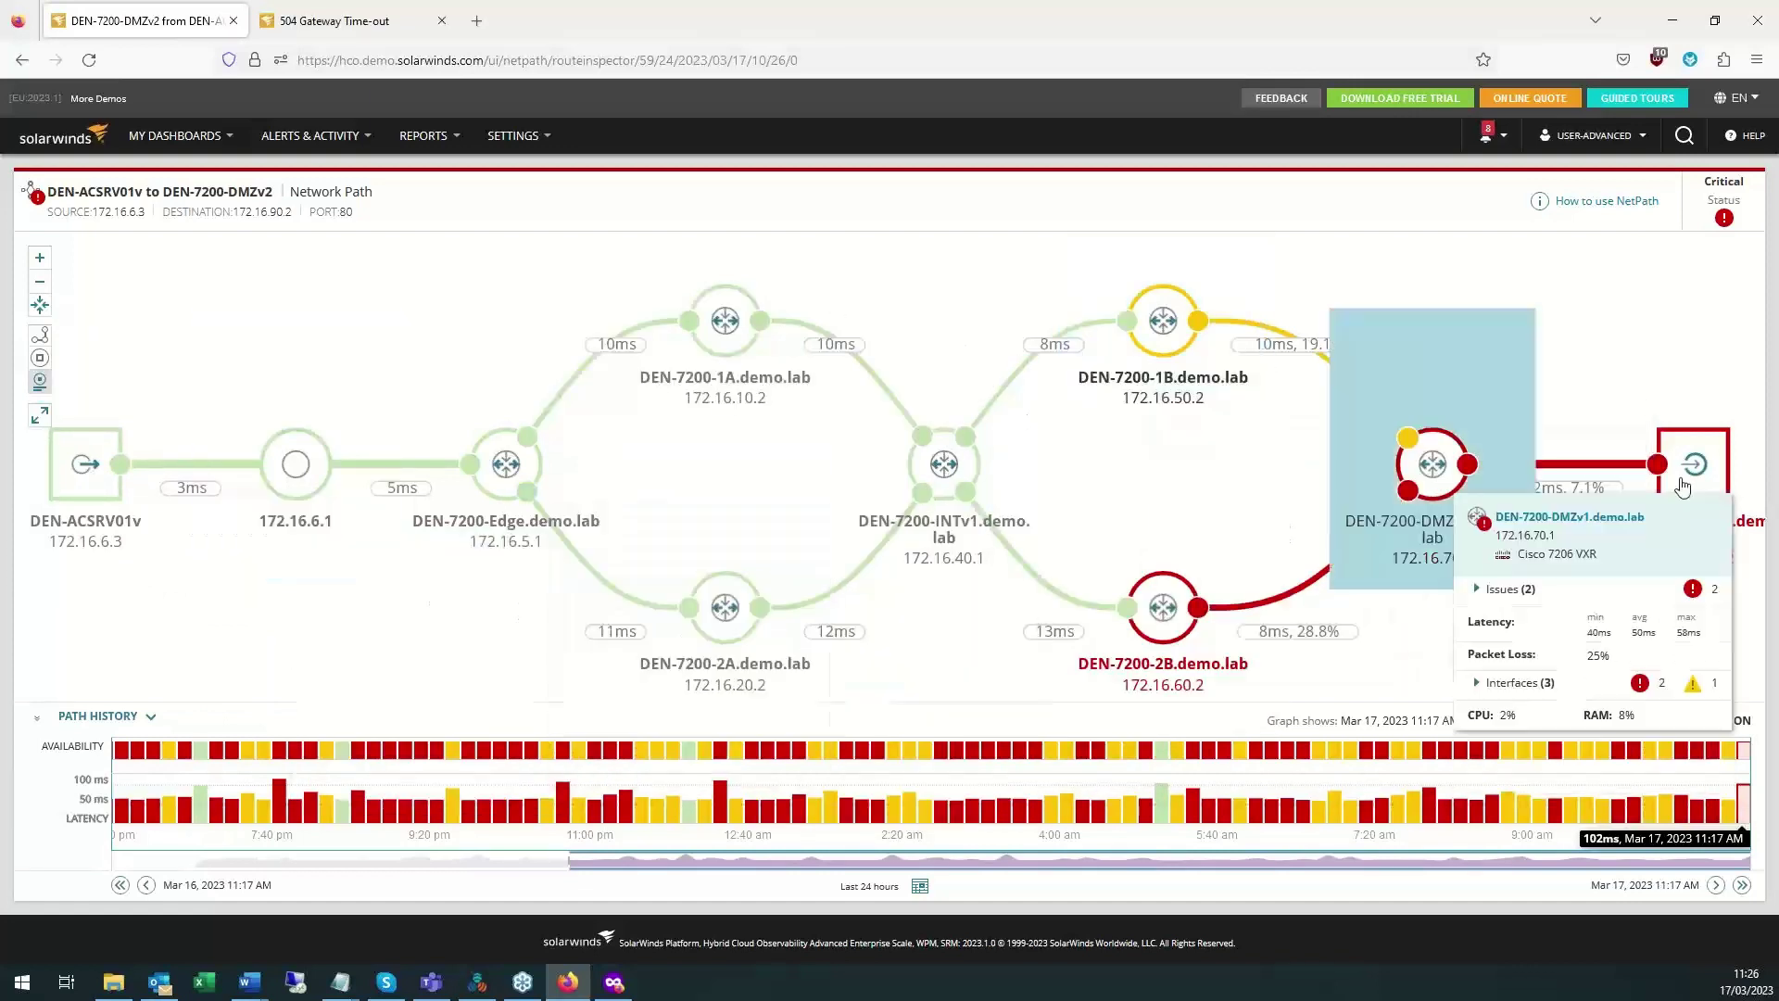
mouse_move(79, 501)
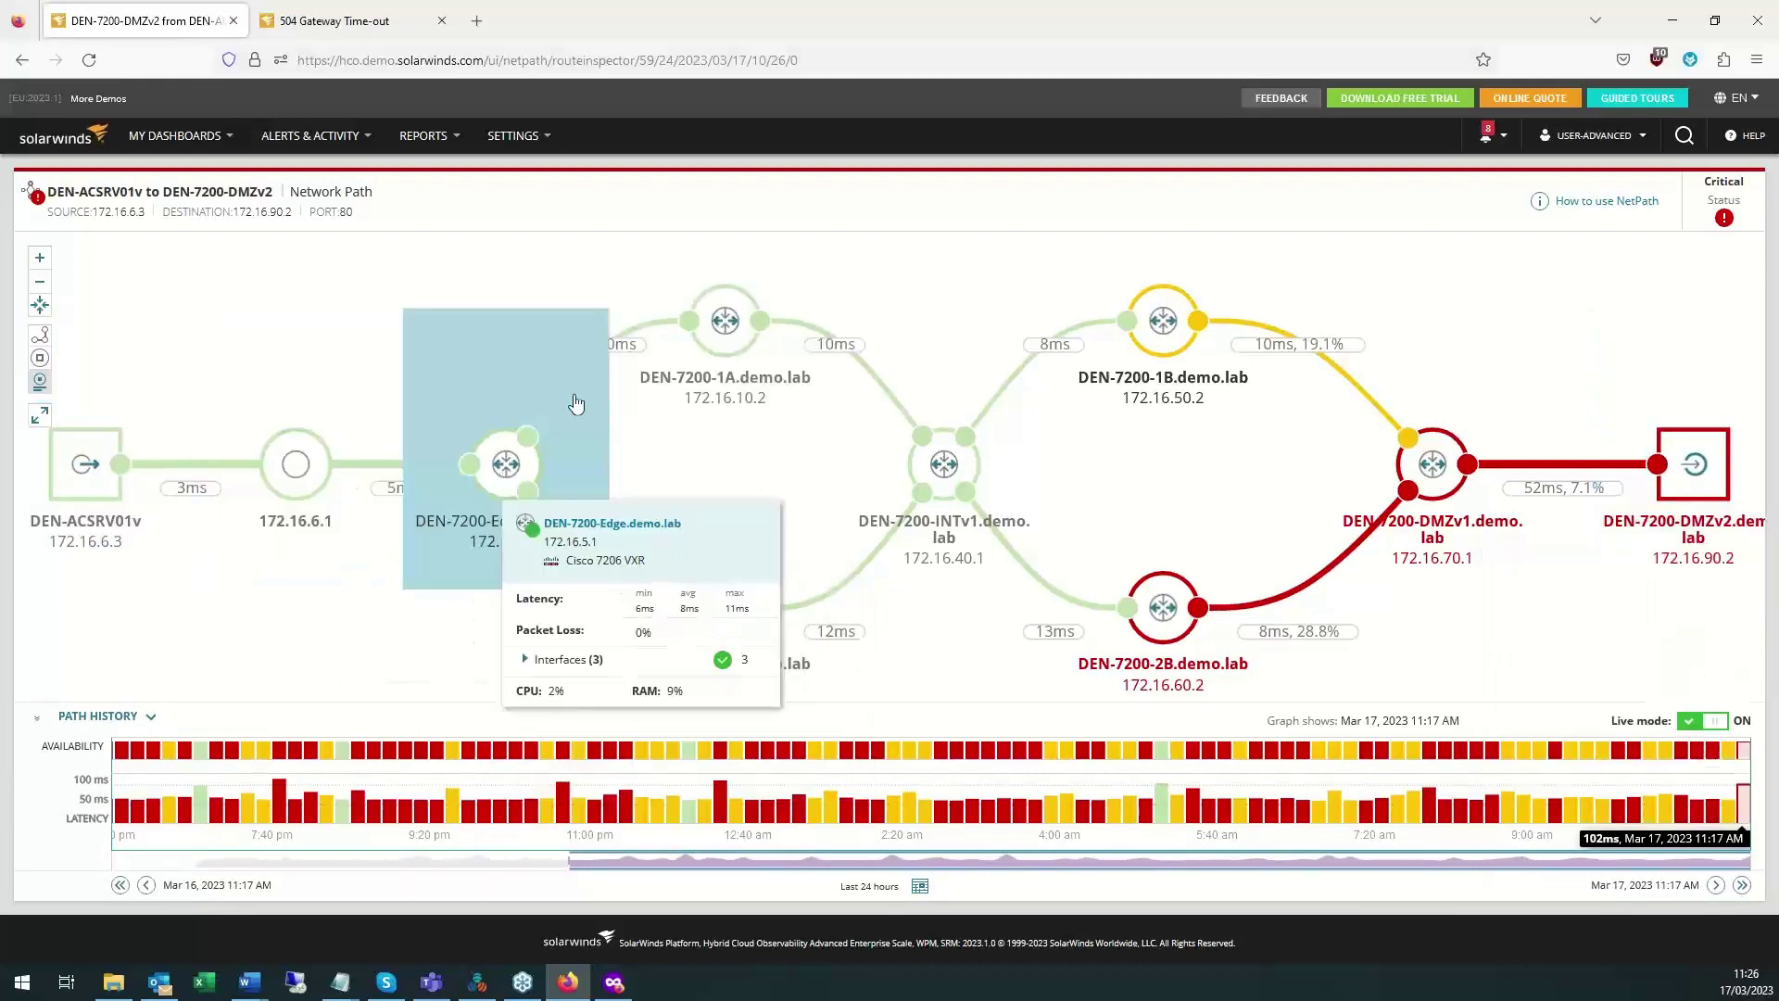
mouse_move(478, 472)
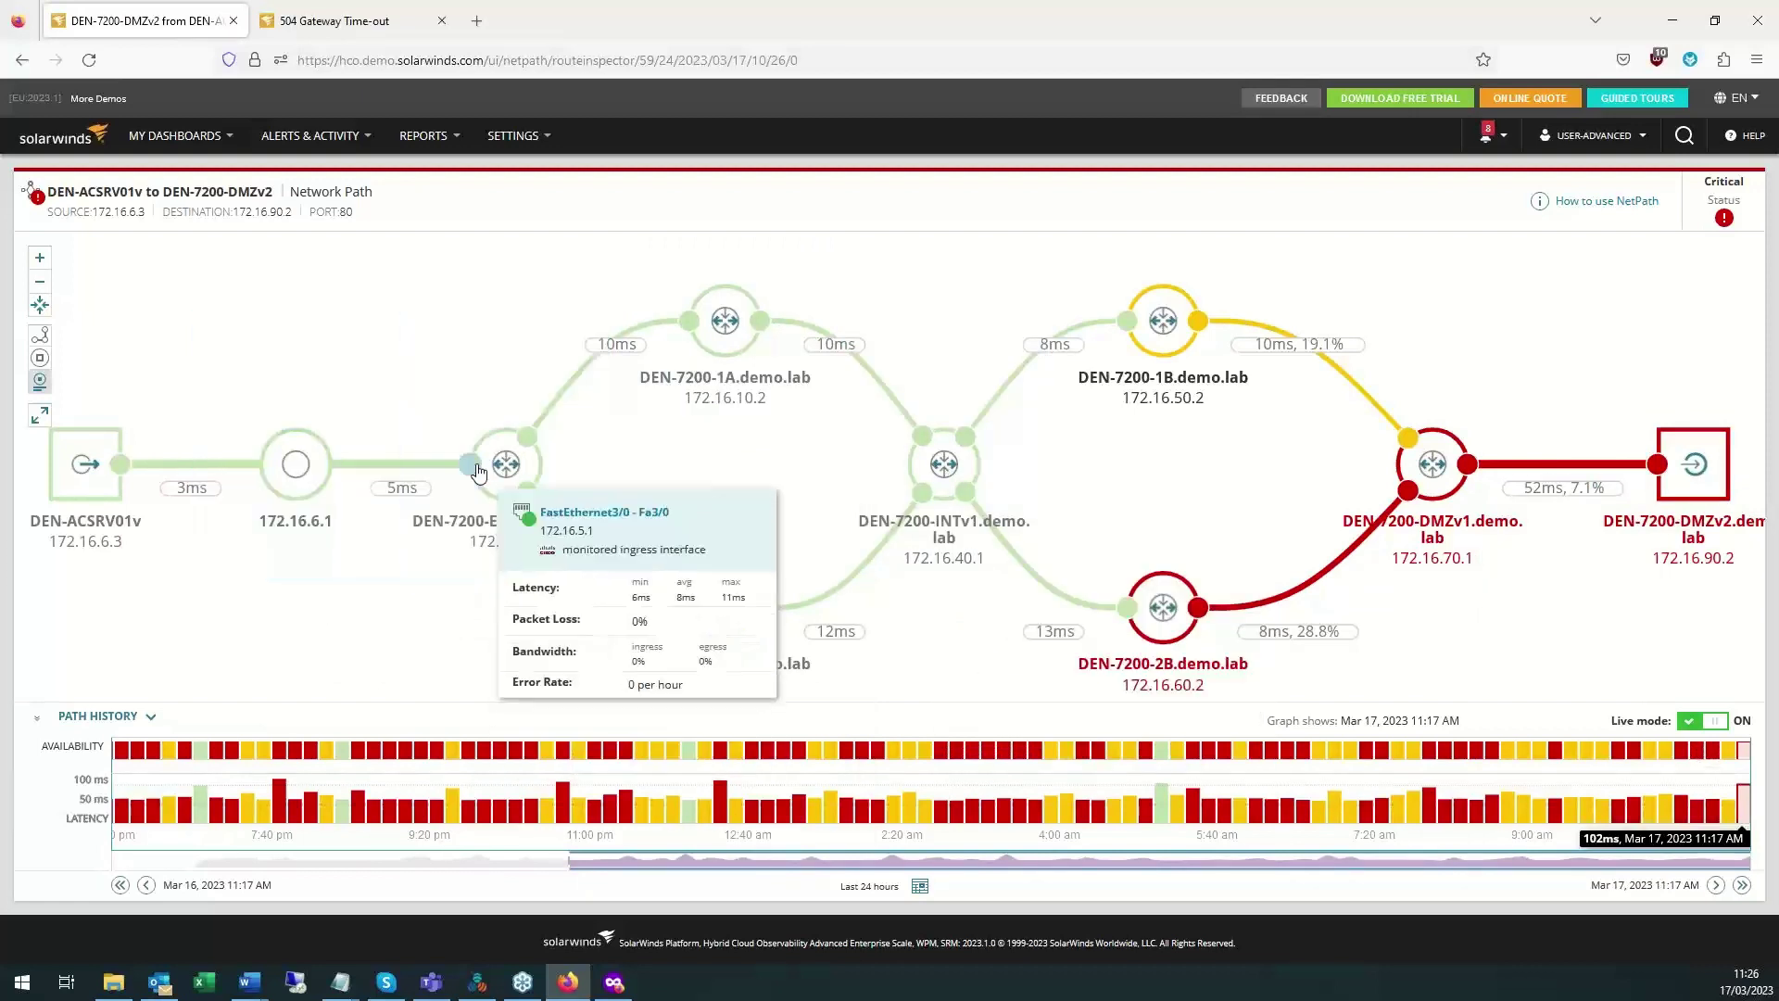
click(472, 467)
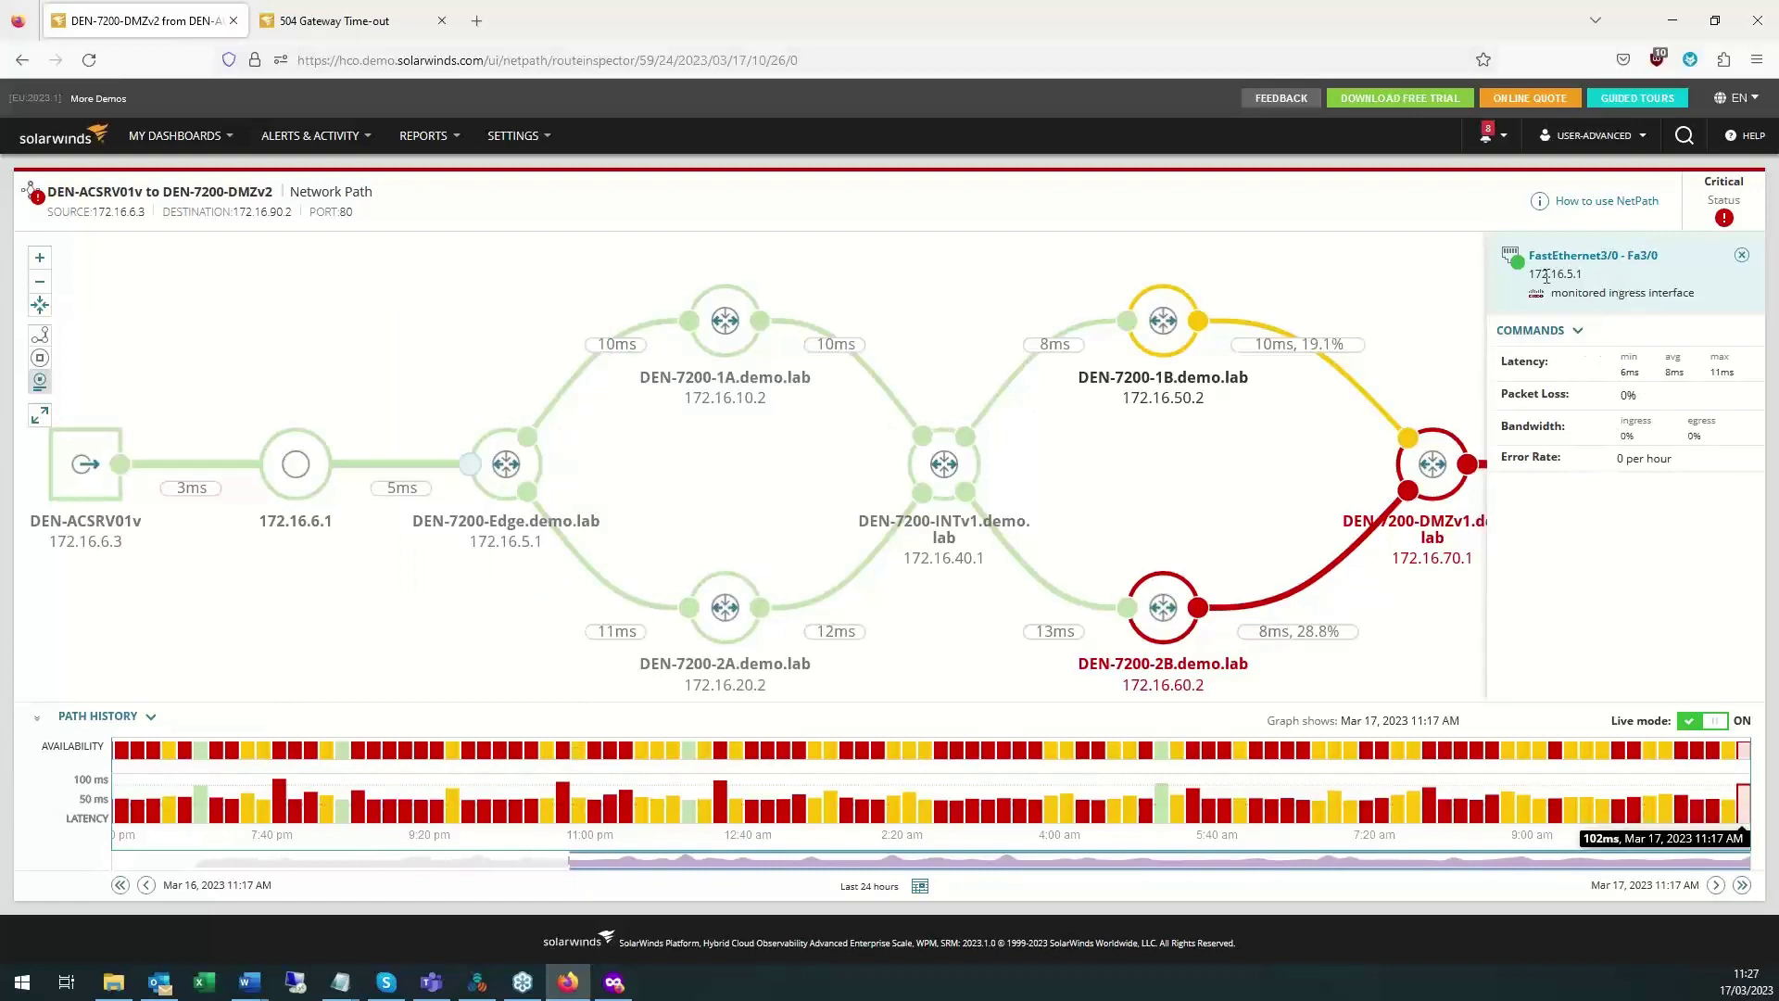
drag(1530, 274, 1584, 269)
mouse_move(506, 466)
click(496, 475)
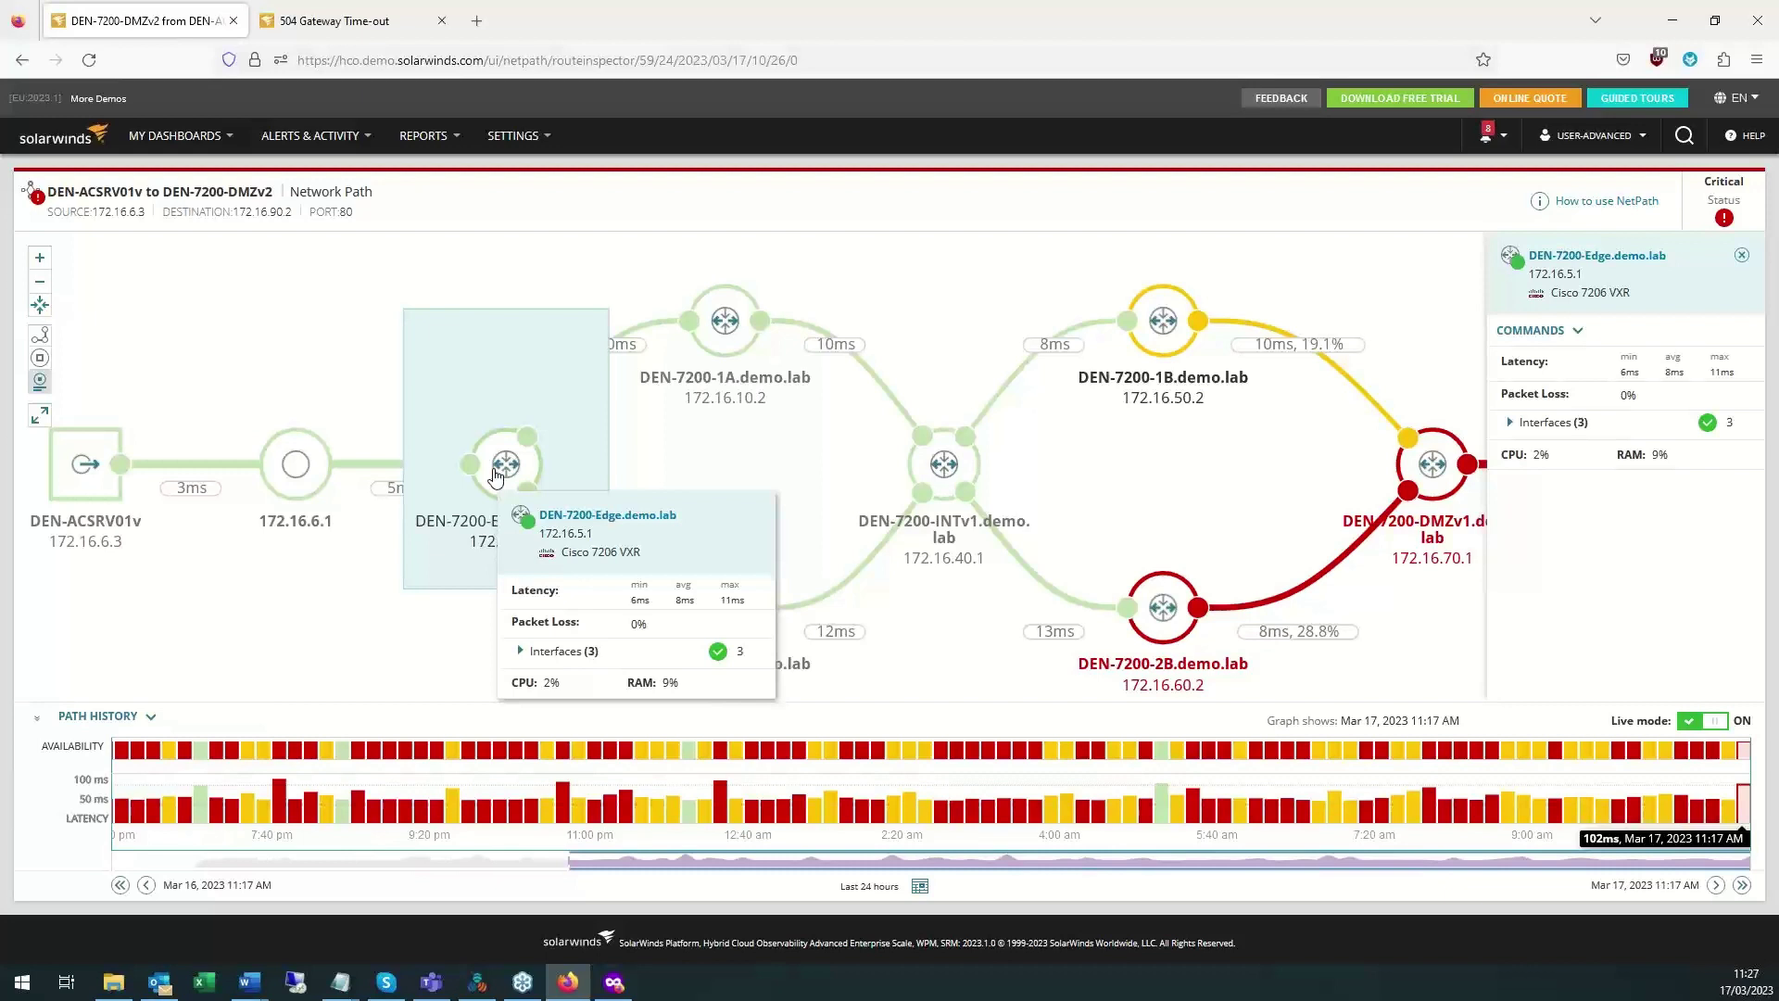
View the path history at Mar 16 10:07 PM, Mar 16 11:27 PM and Mar 17 12:07 AM, and shift the timeline window earlier.
mouse_move(651, 803)
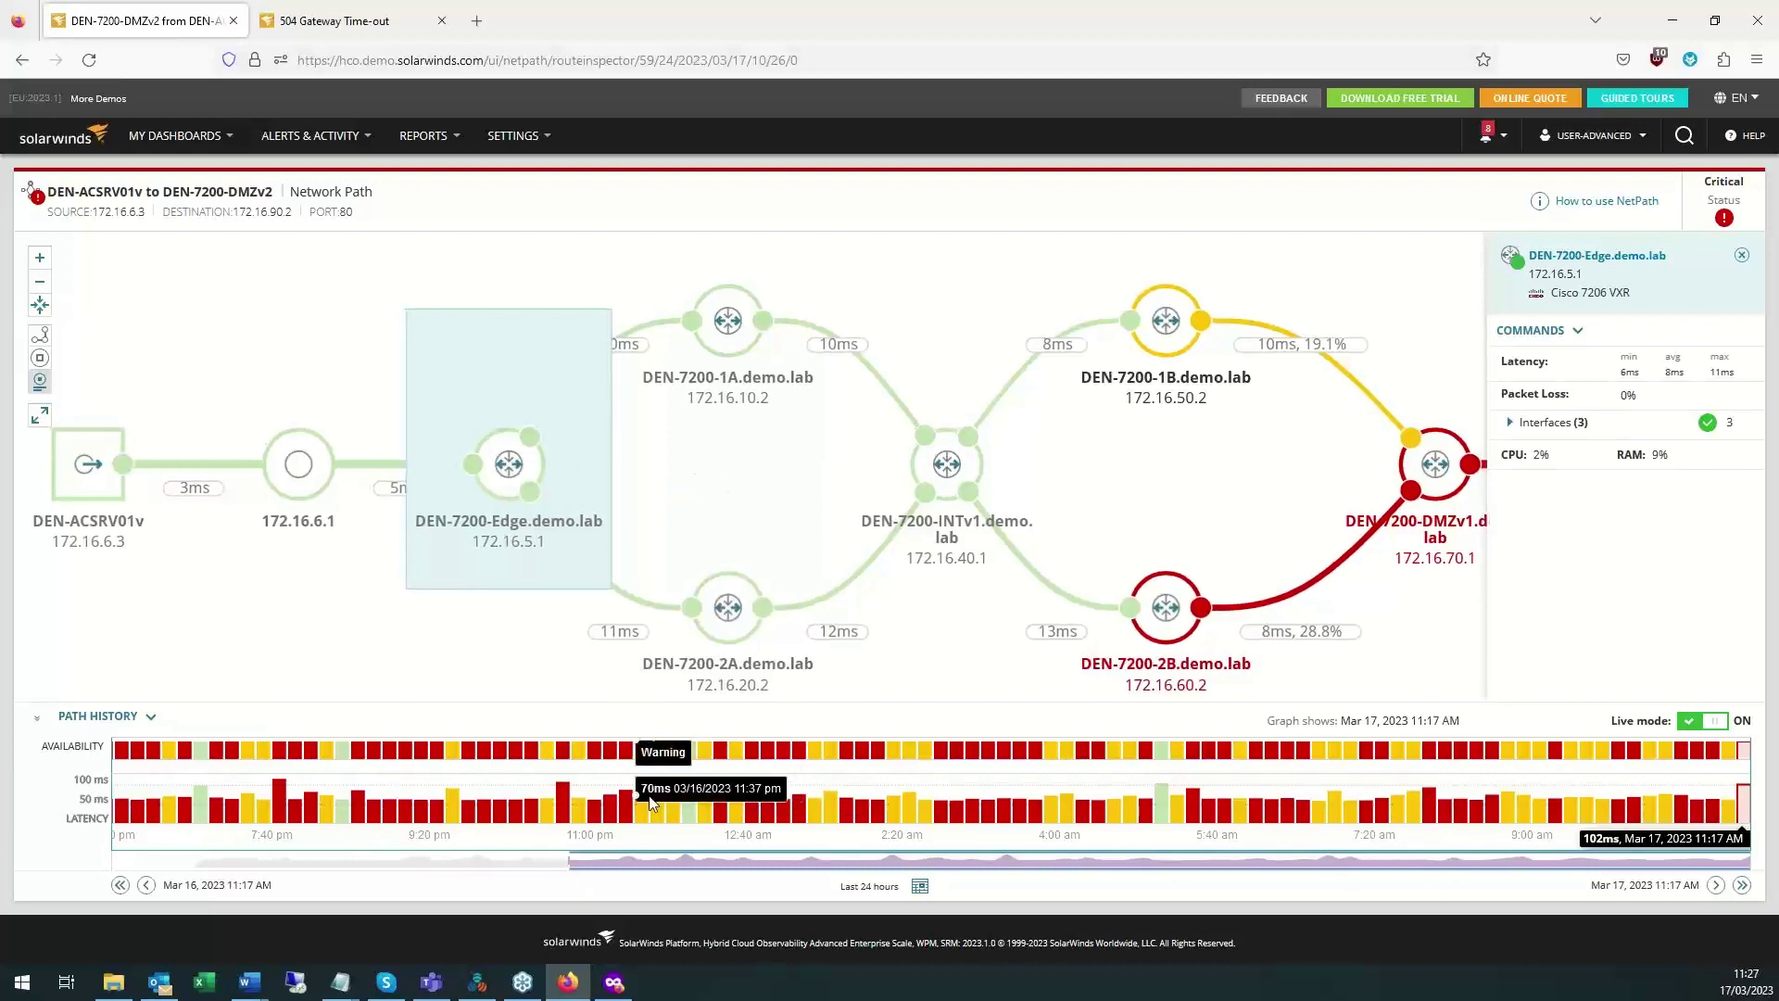
click(500, 816)
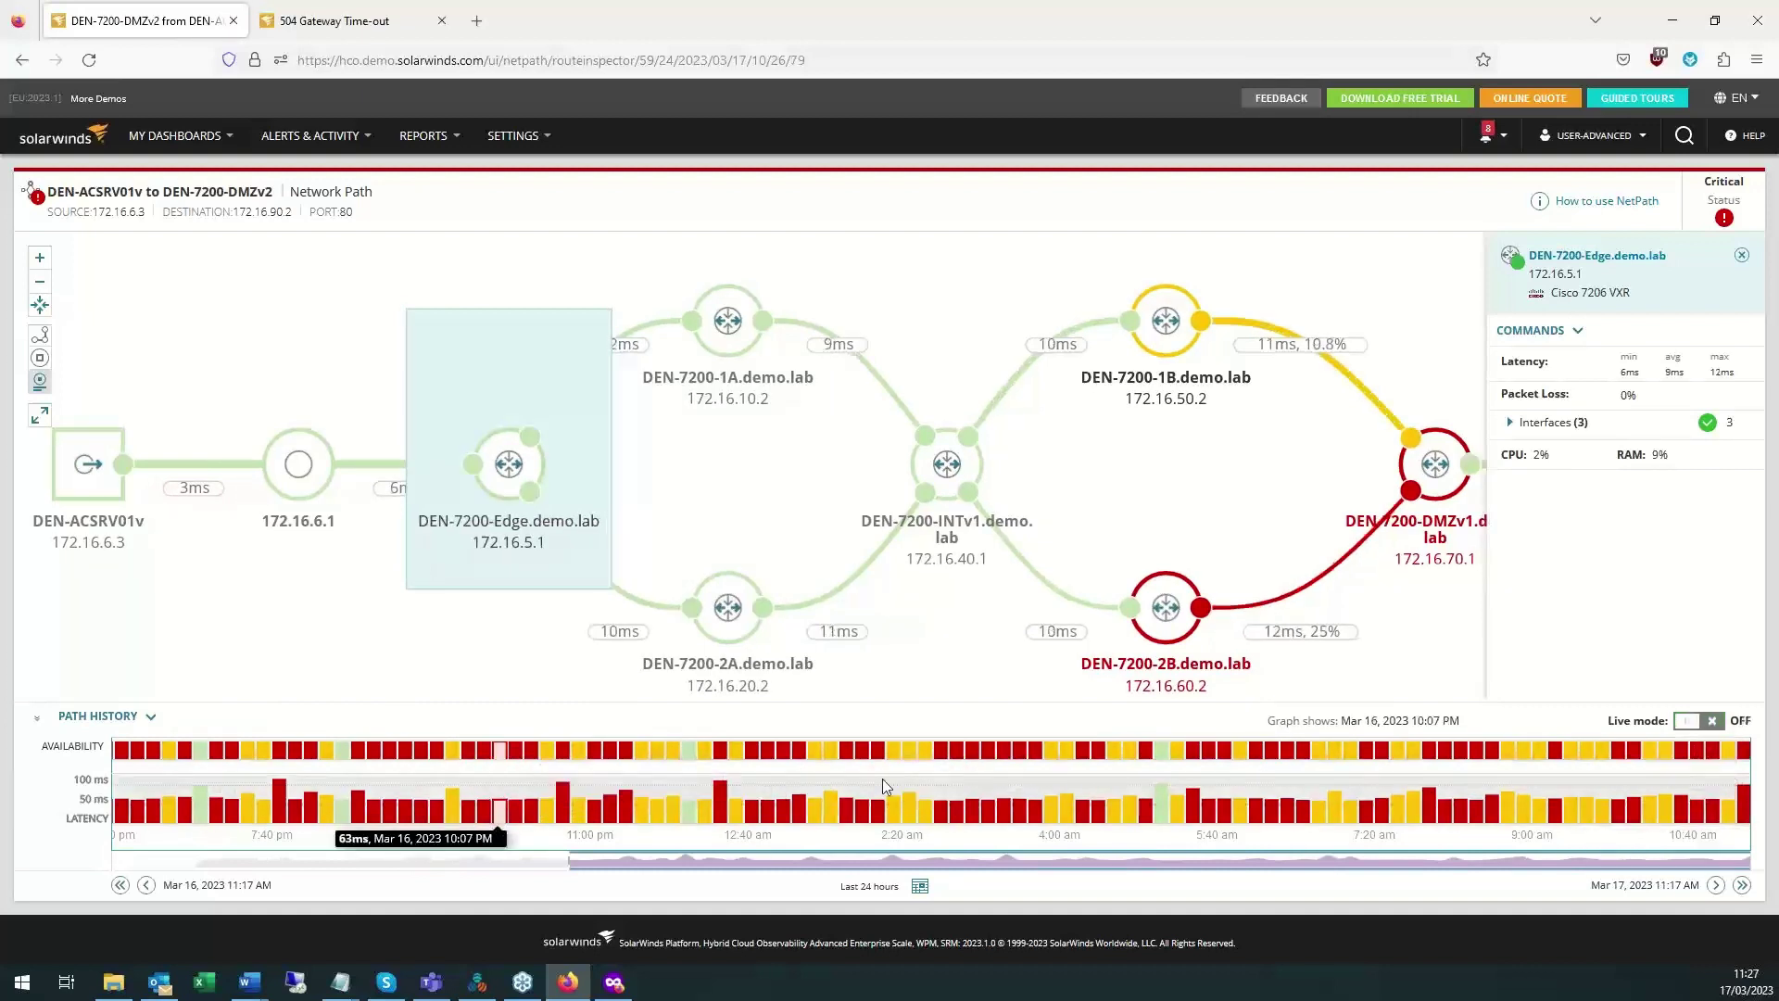
click(624, 814)
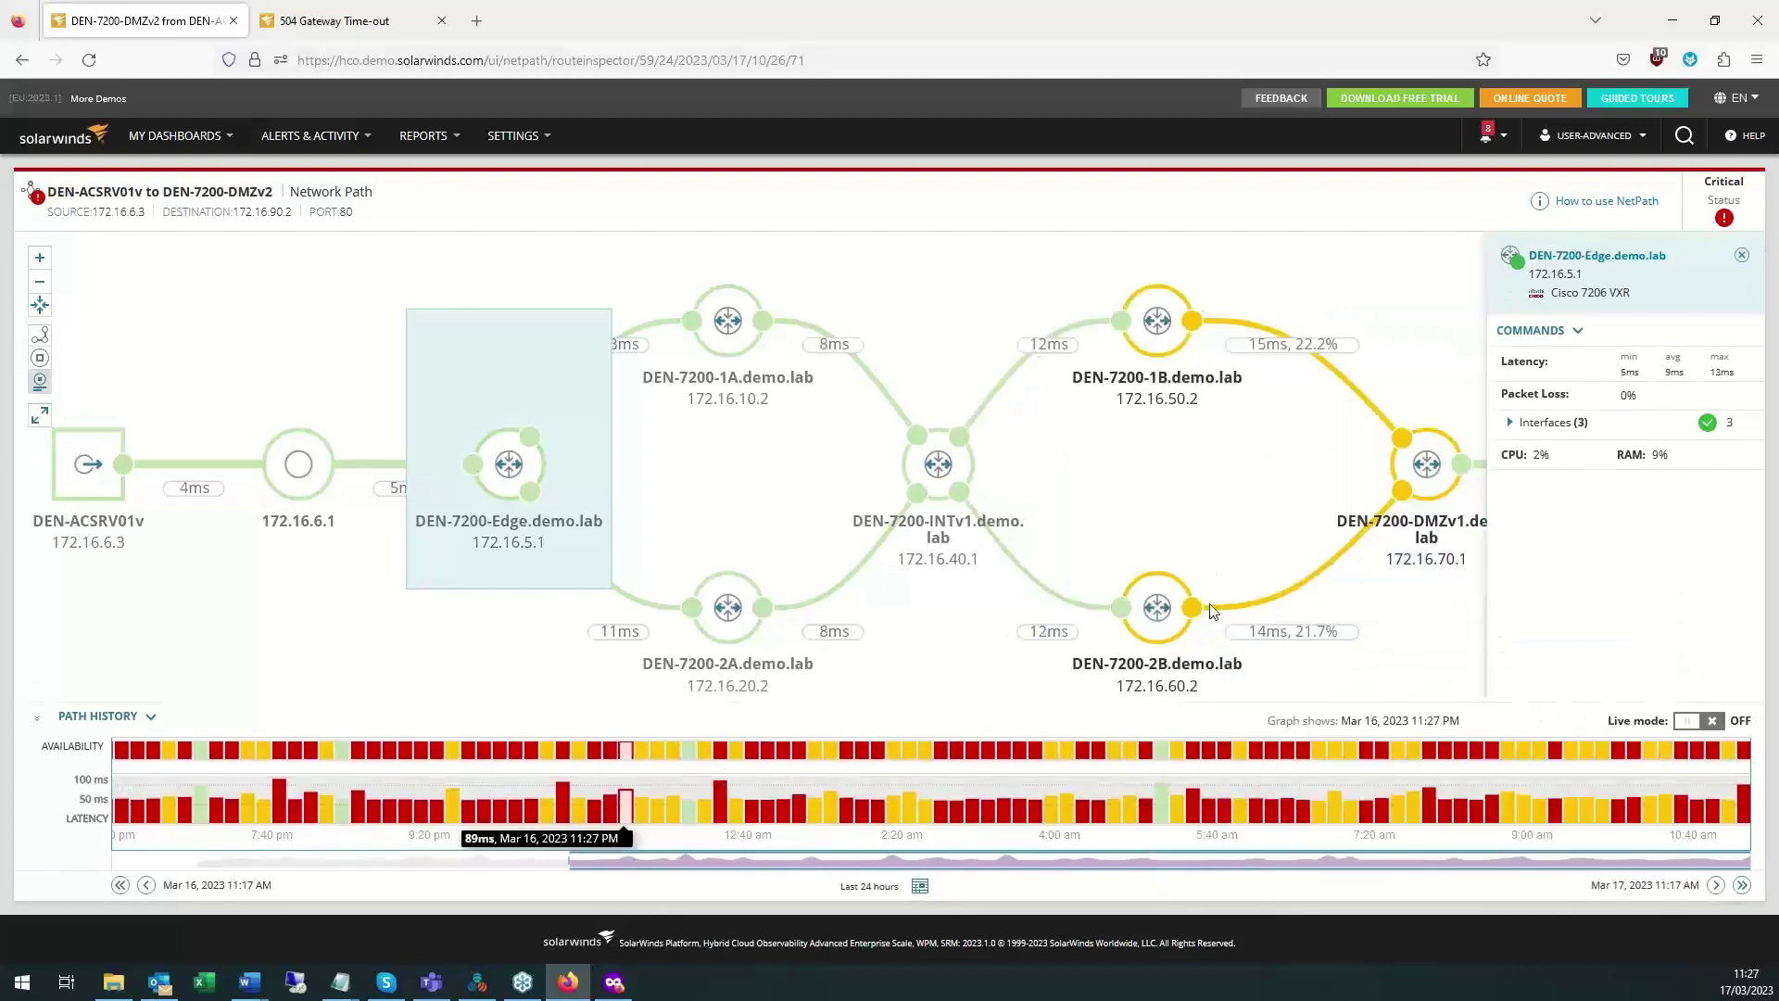
click(687, 819)
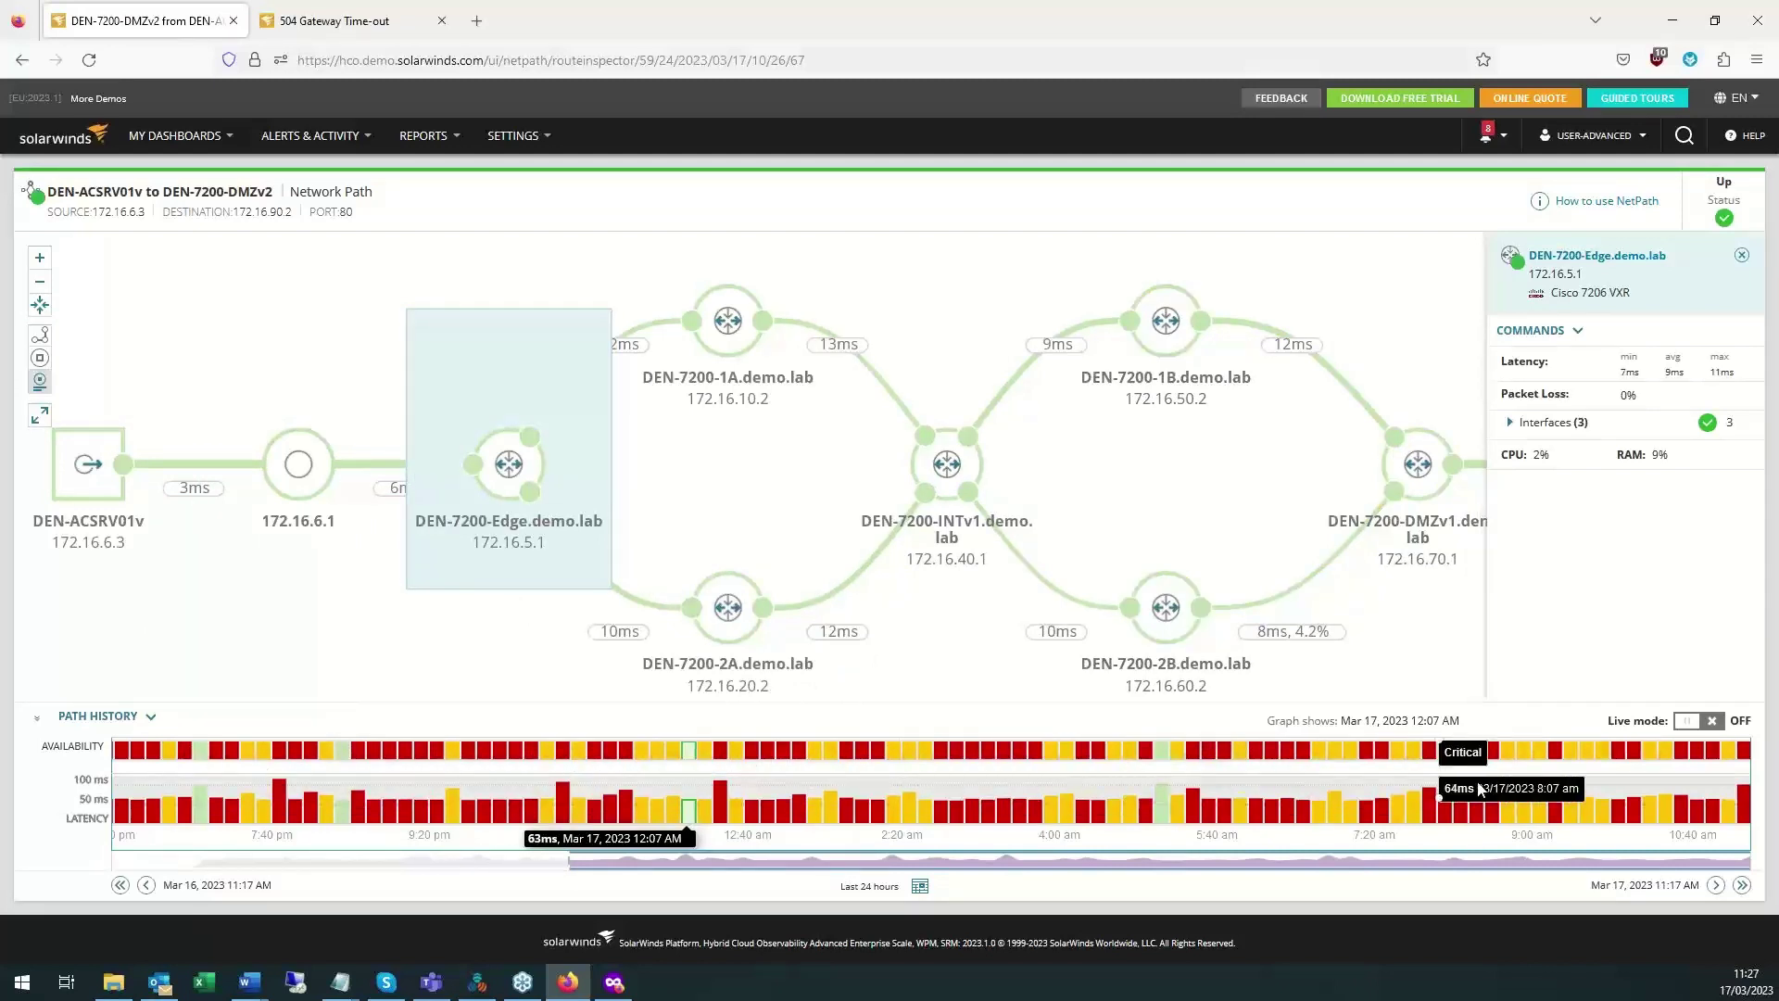
drag(1261, 878, 1037, 882)
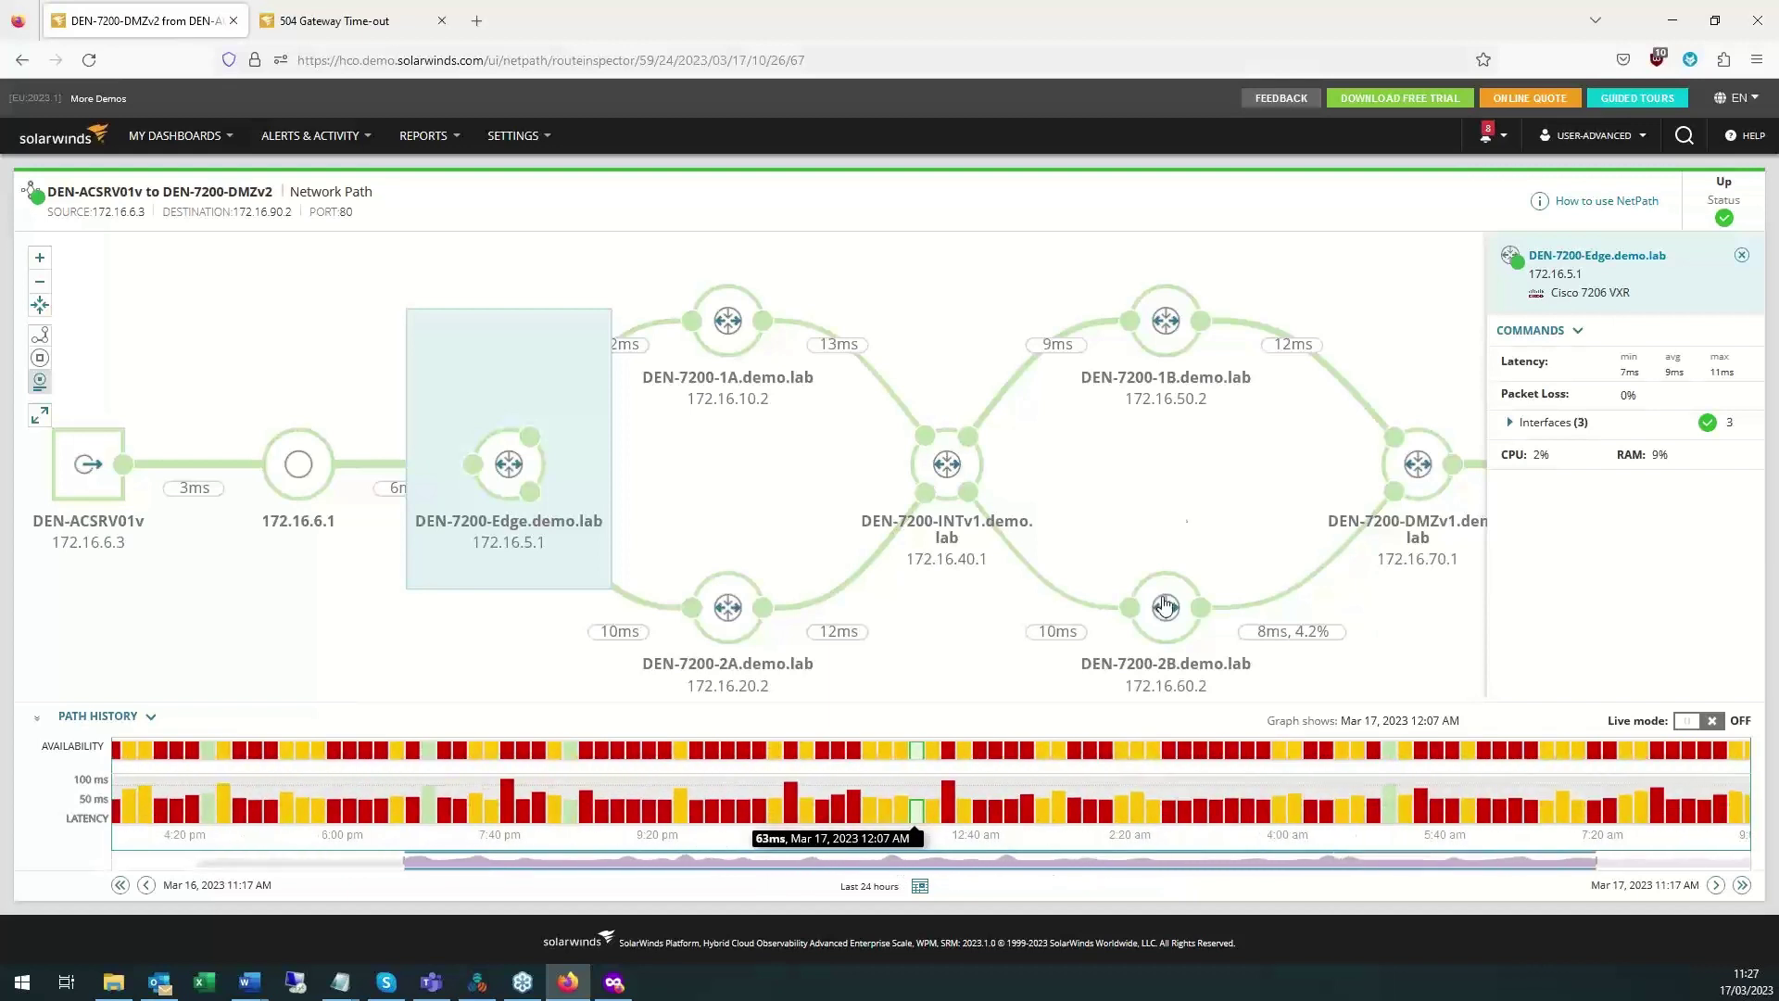
Select the DEN-7200-DMZv1.demo.lab node, check its available commands and open its Node Details page.
click(1425, 475)
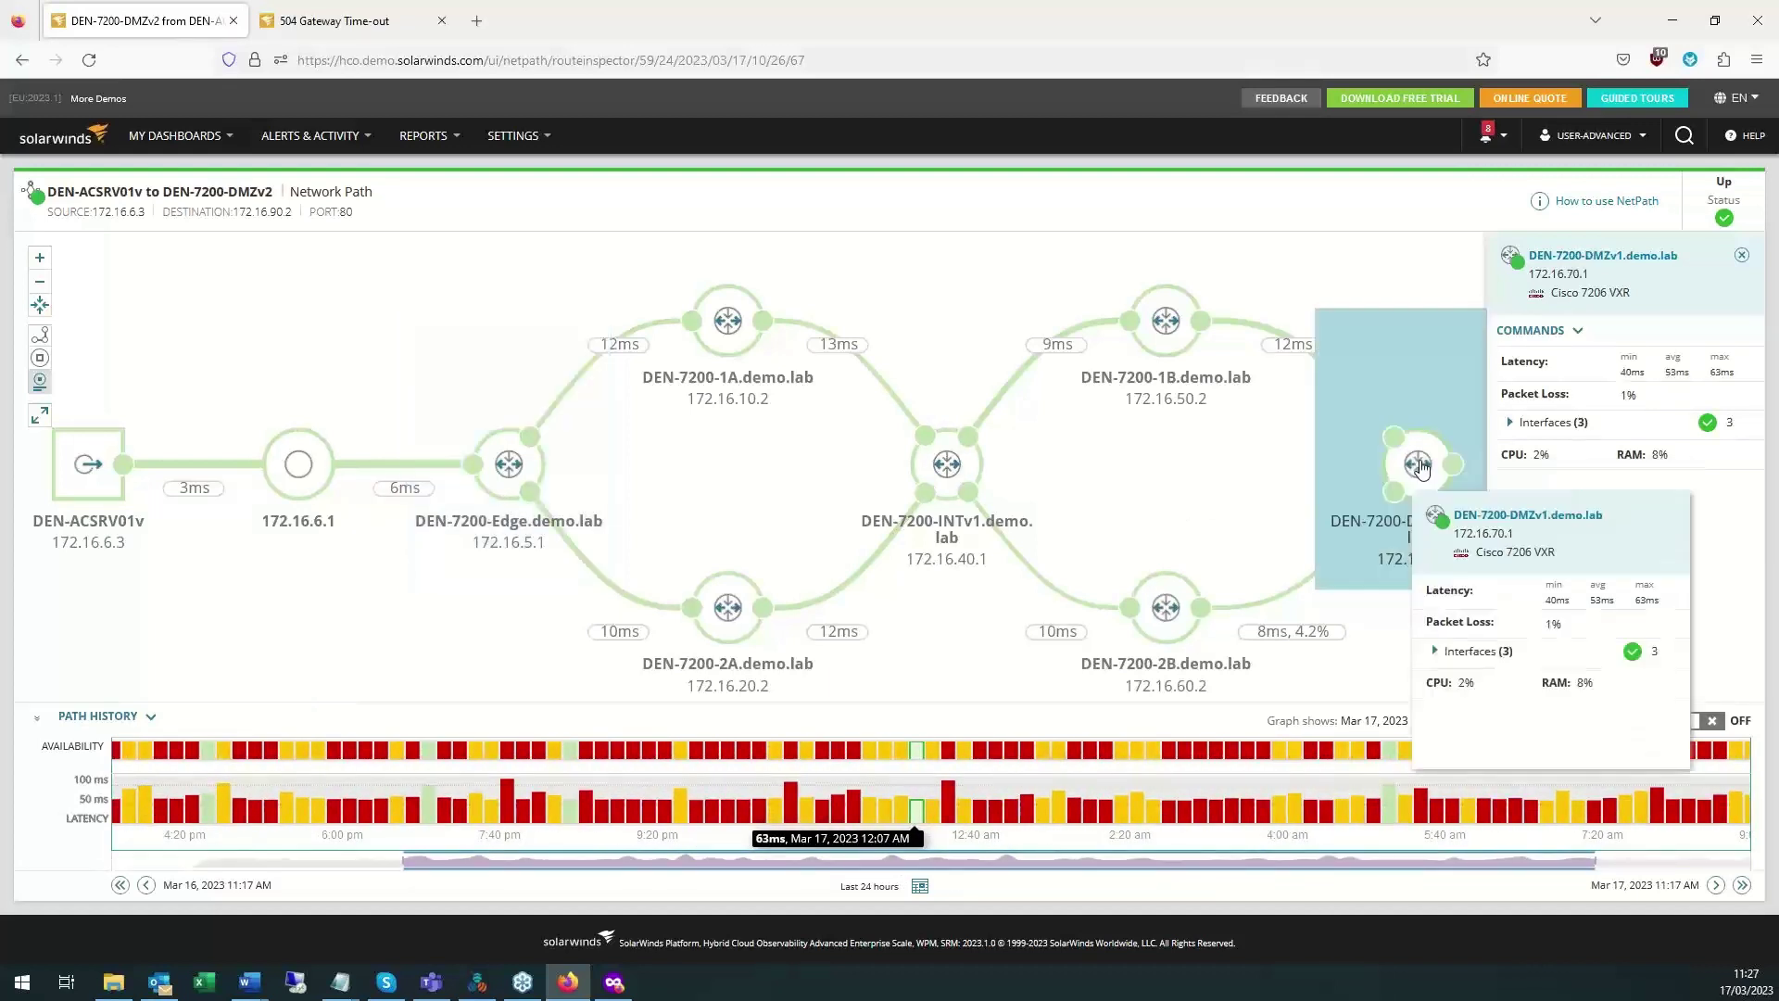
click(1562, 340)
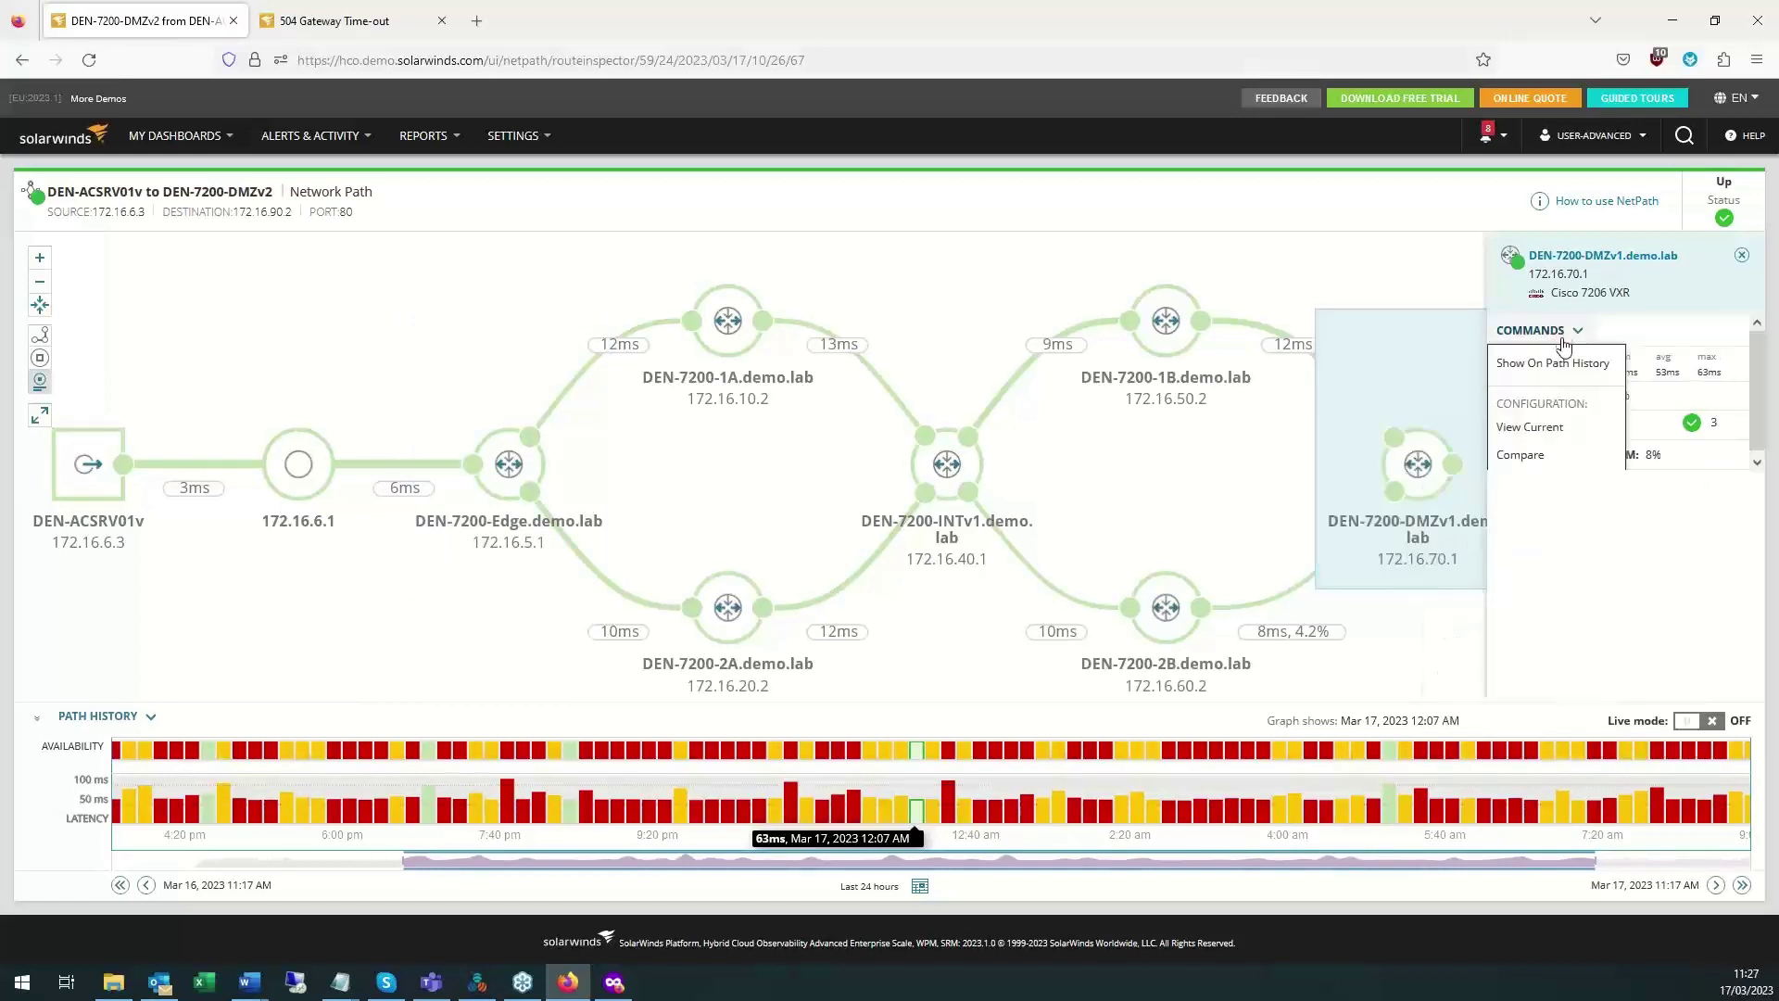
click(1439, 482)
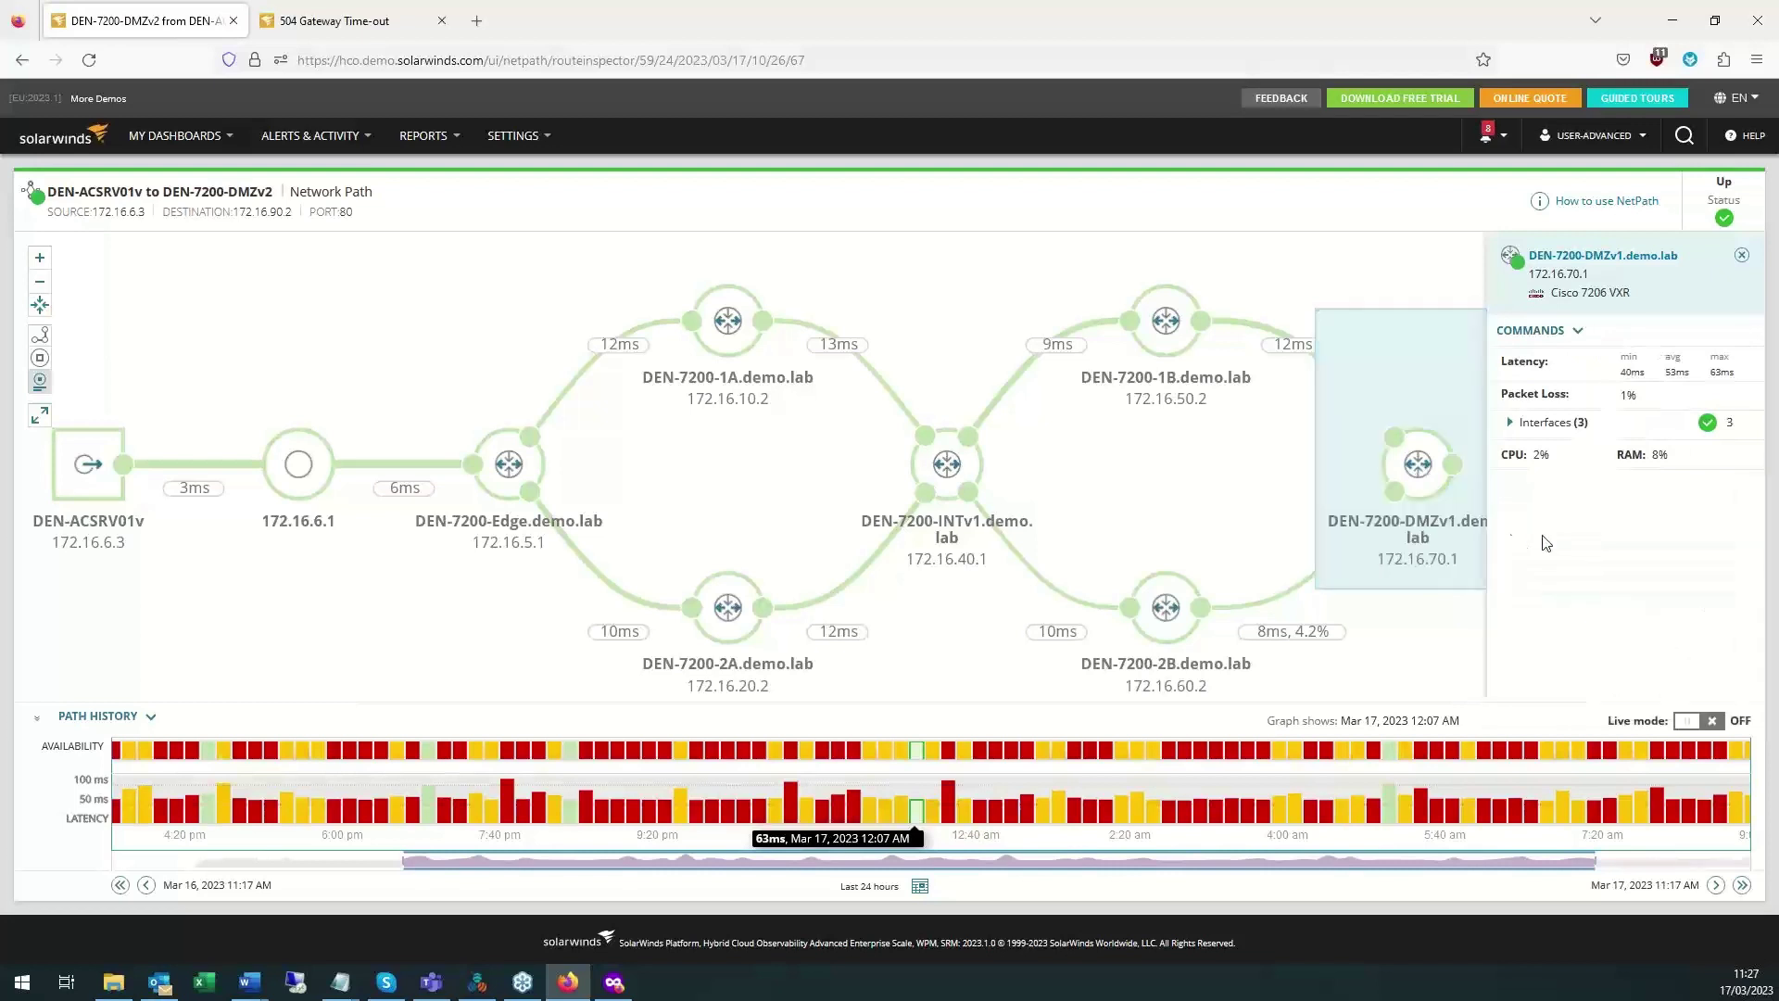
click(1566, 256)
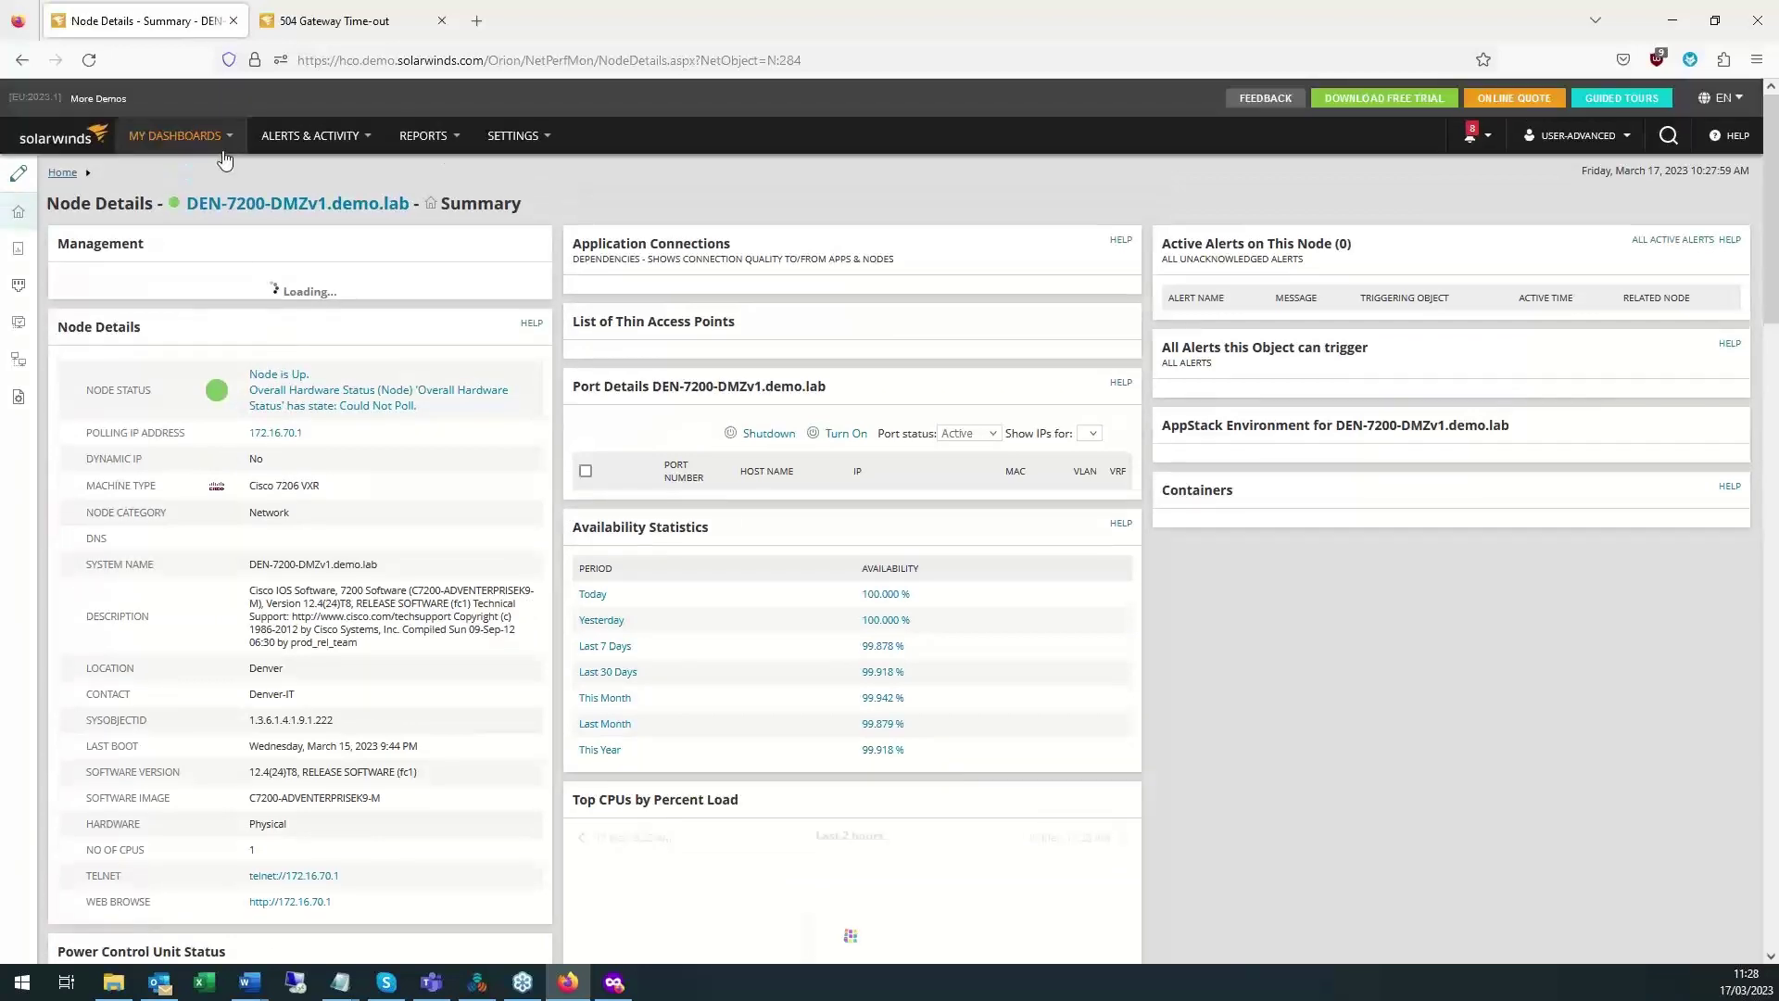
Open the Config Summary page from the Network Configuration dashboards in a new browser tab.
mouse_move(225, 140)
mouse_move(215, 256)
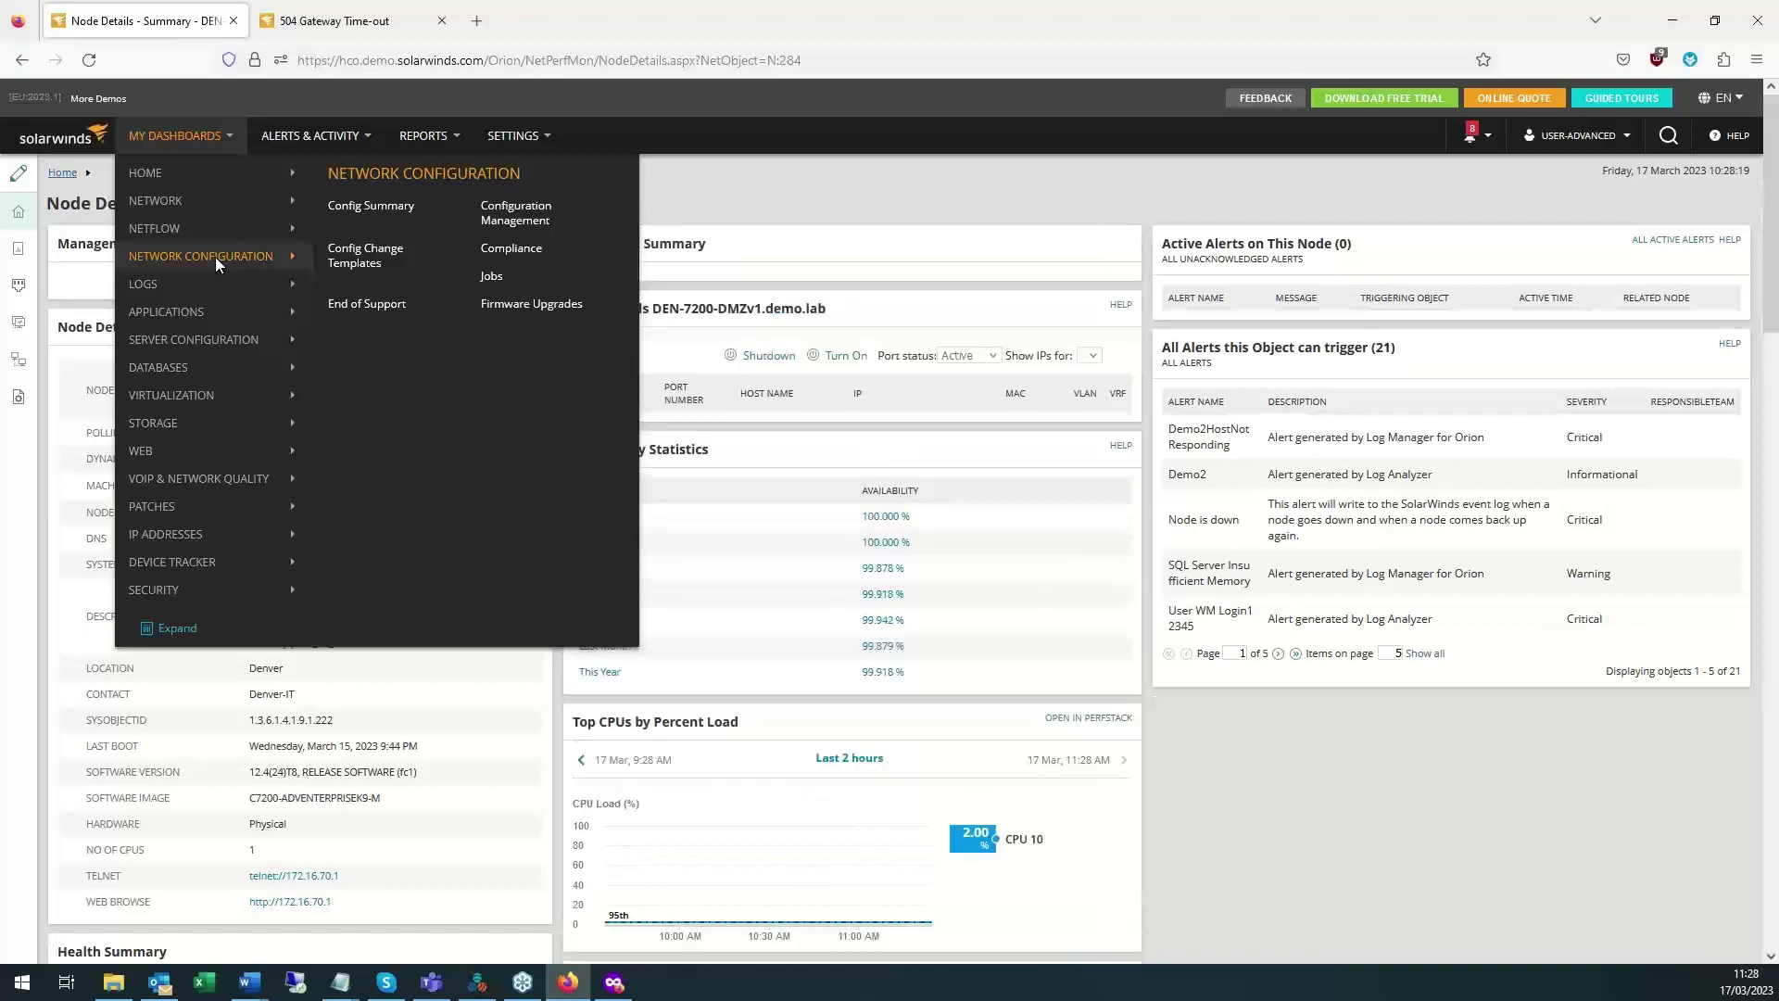
right_click(362, 204)
click(399, 207)
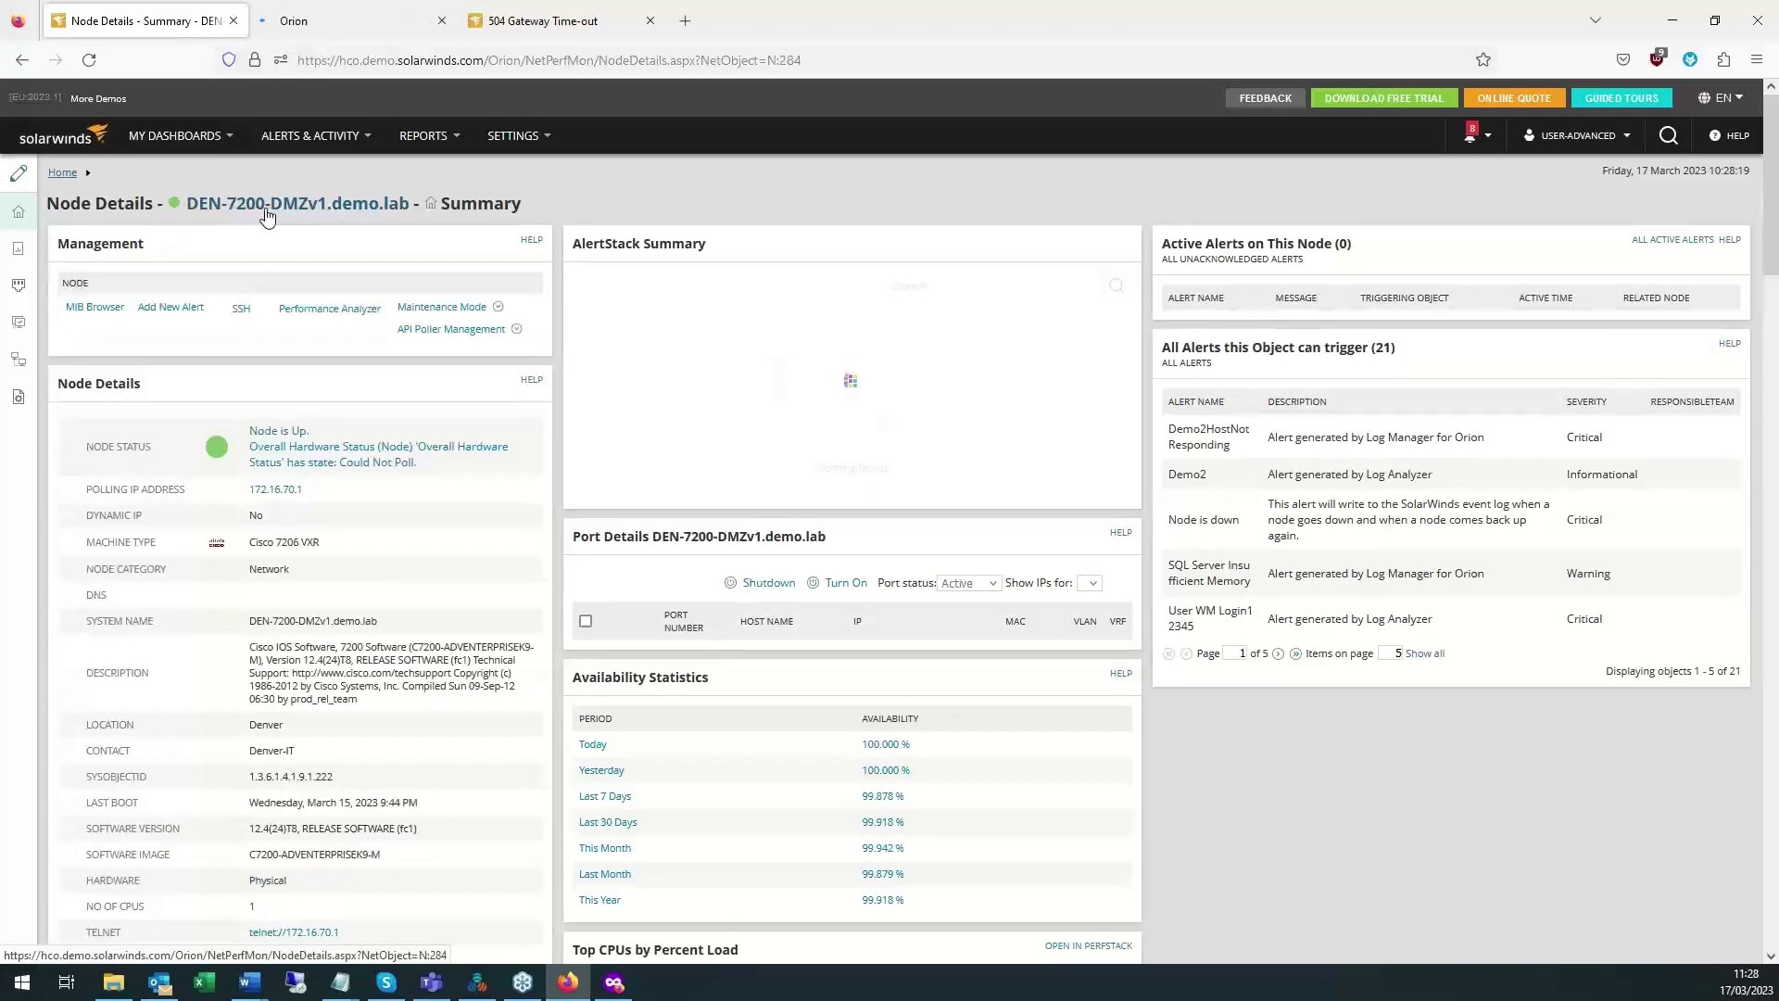
Open the Configs view of DEN-7200-DMZv1.demo.lab and look over its config list, policy violations and config changes.
mouse_move(18, 227)
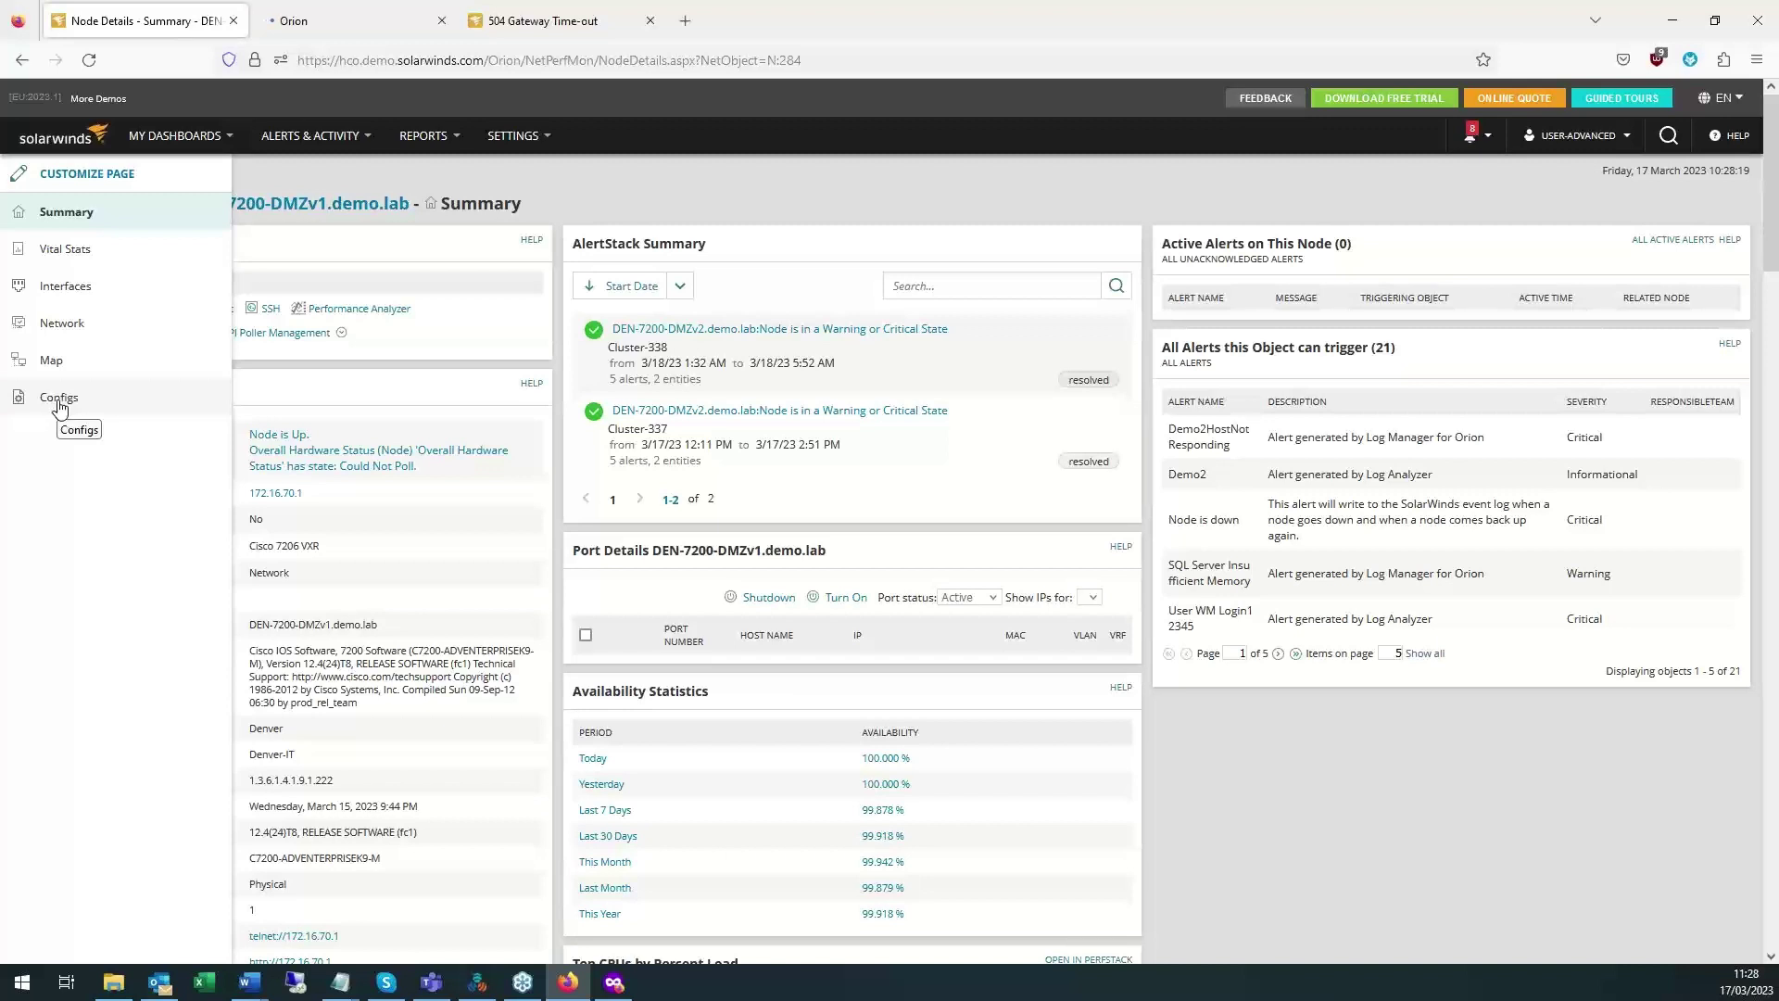
click(60, 405)
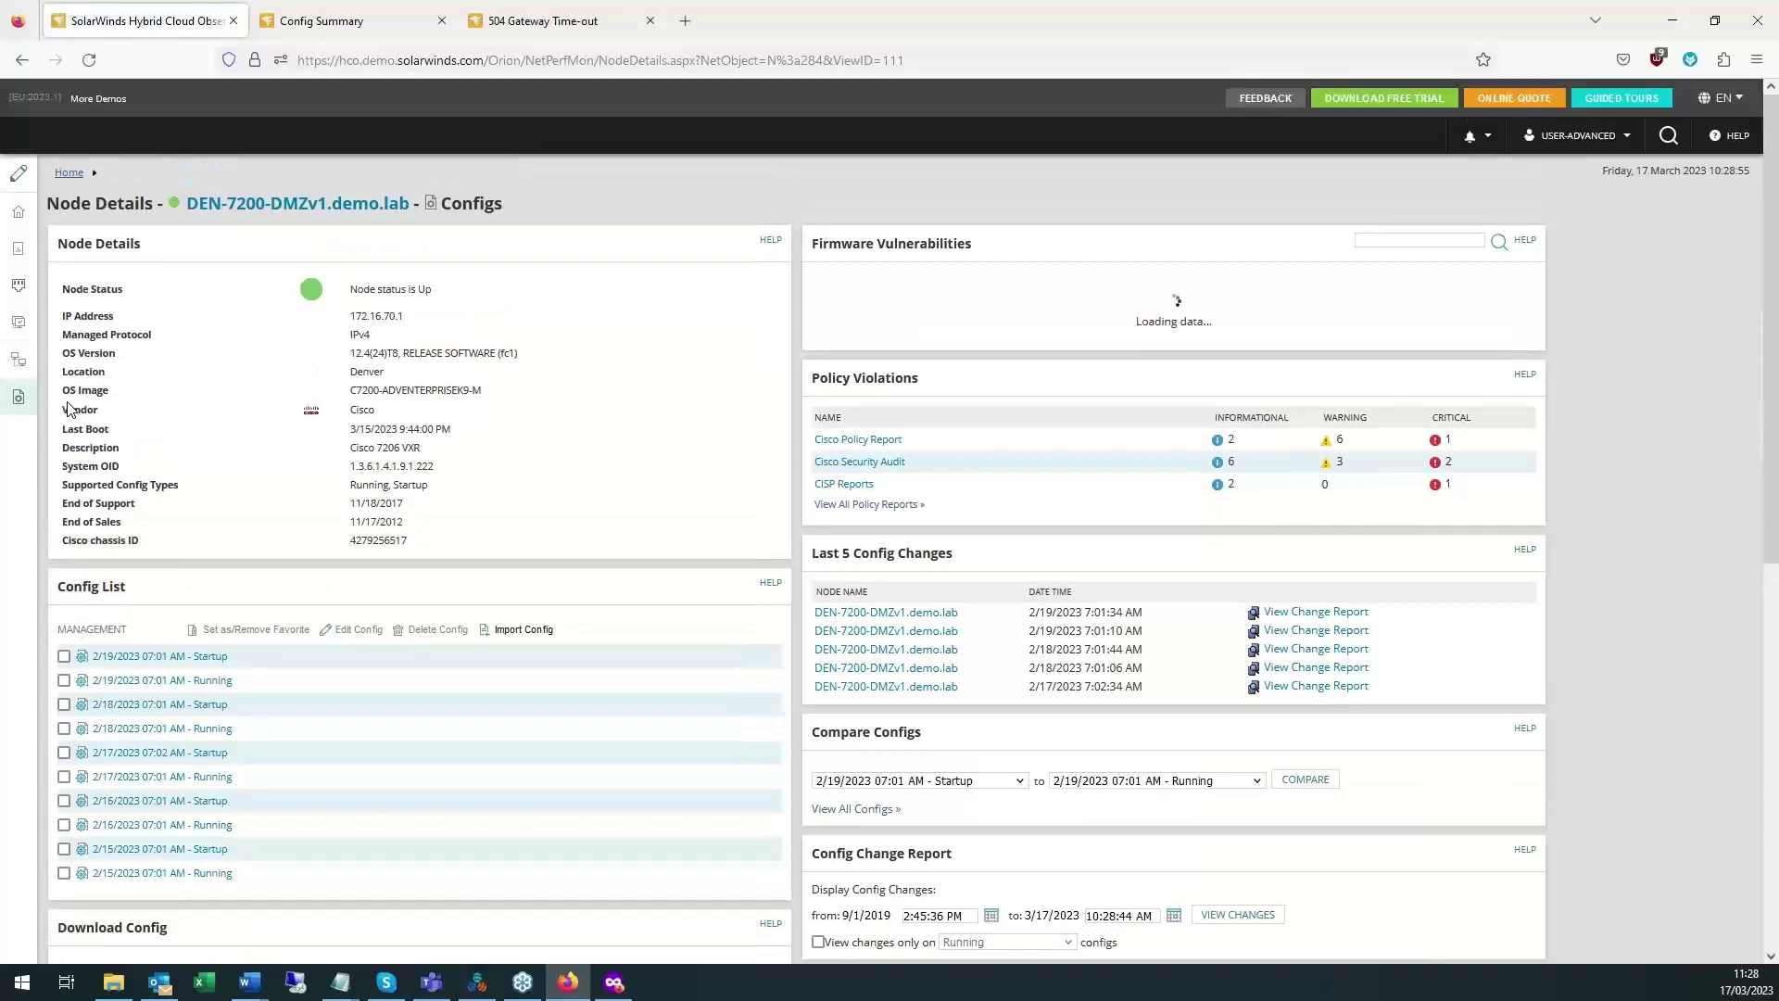
scroll(361, 765, down, 1)
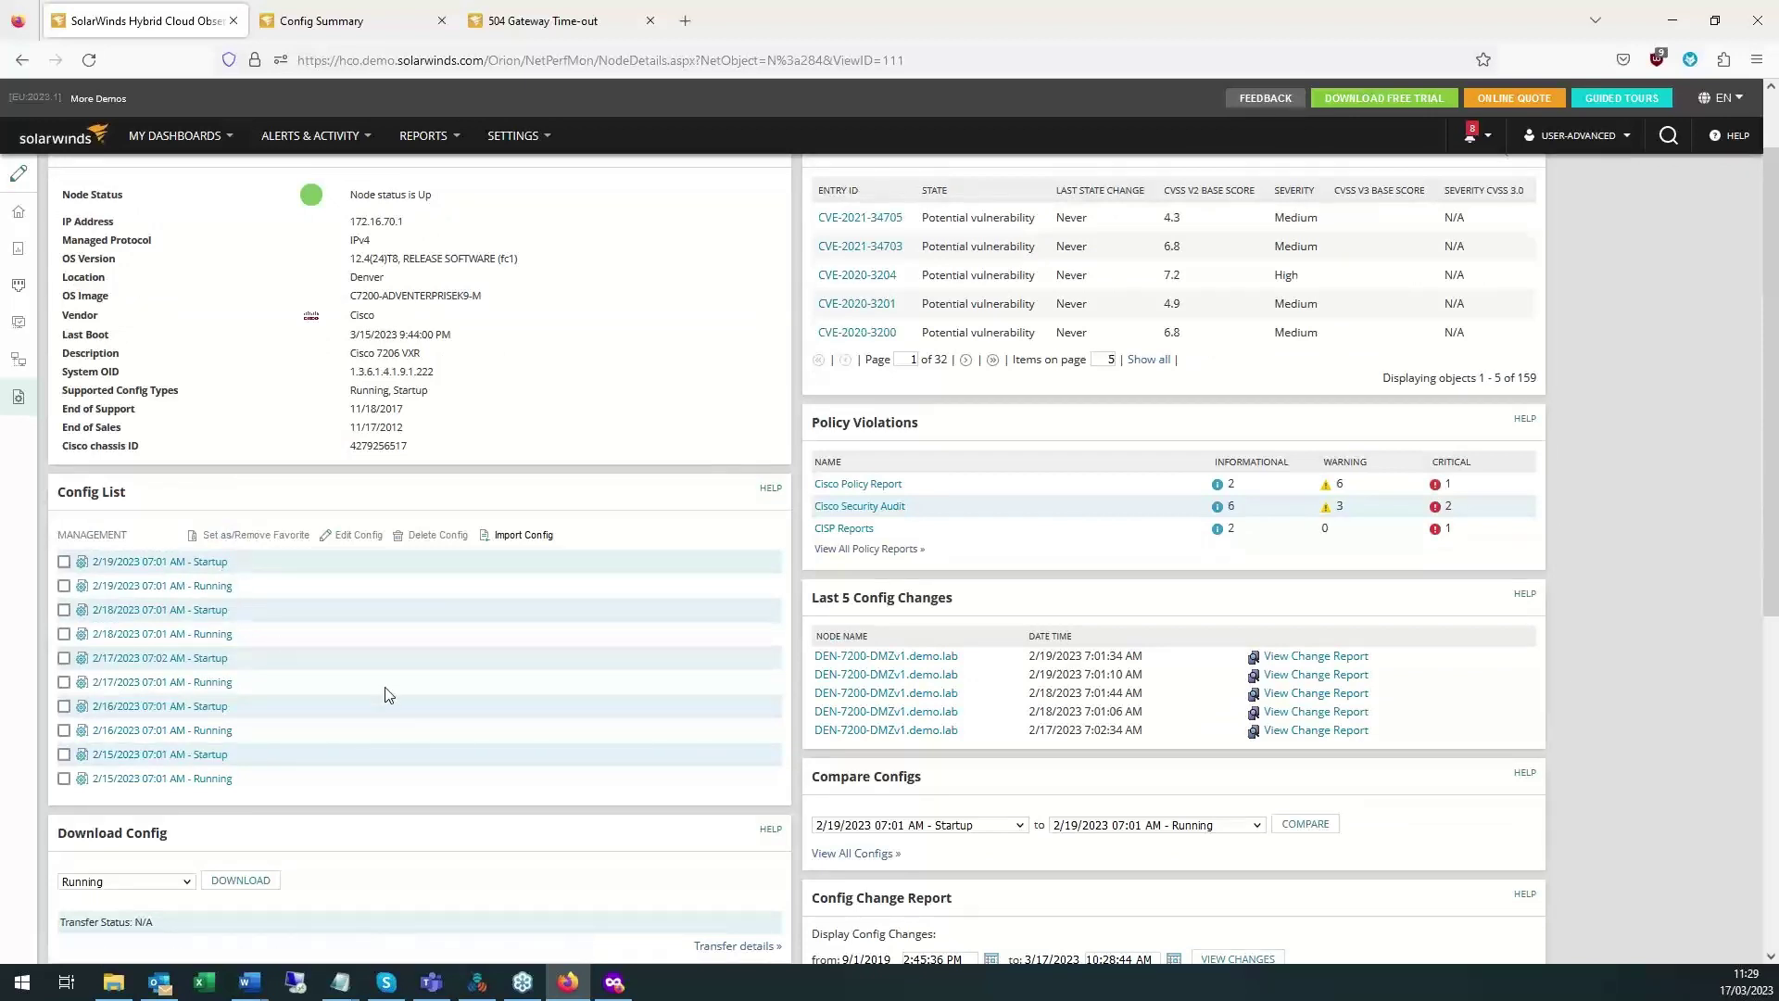
scroll(387, 695, down, 2)
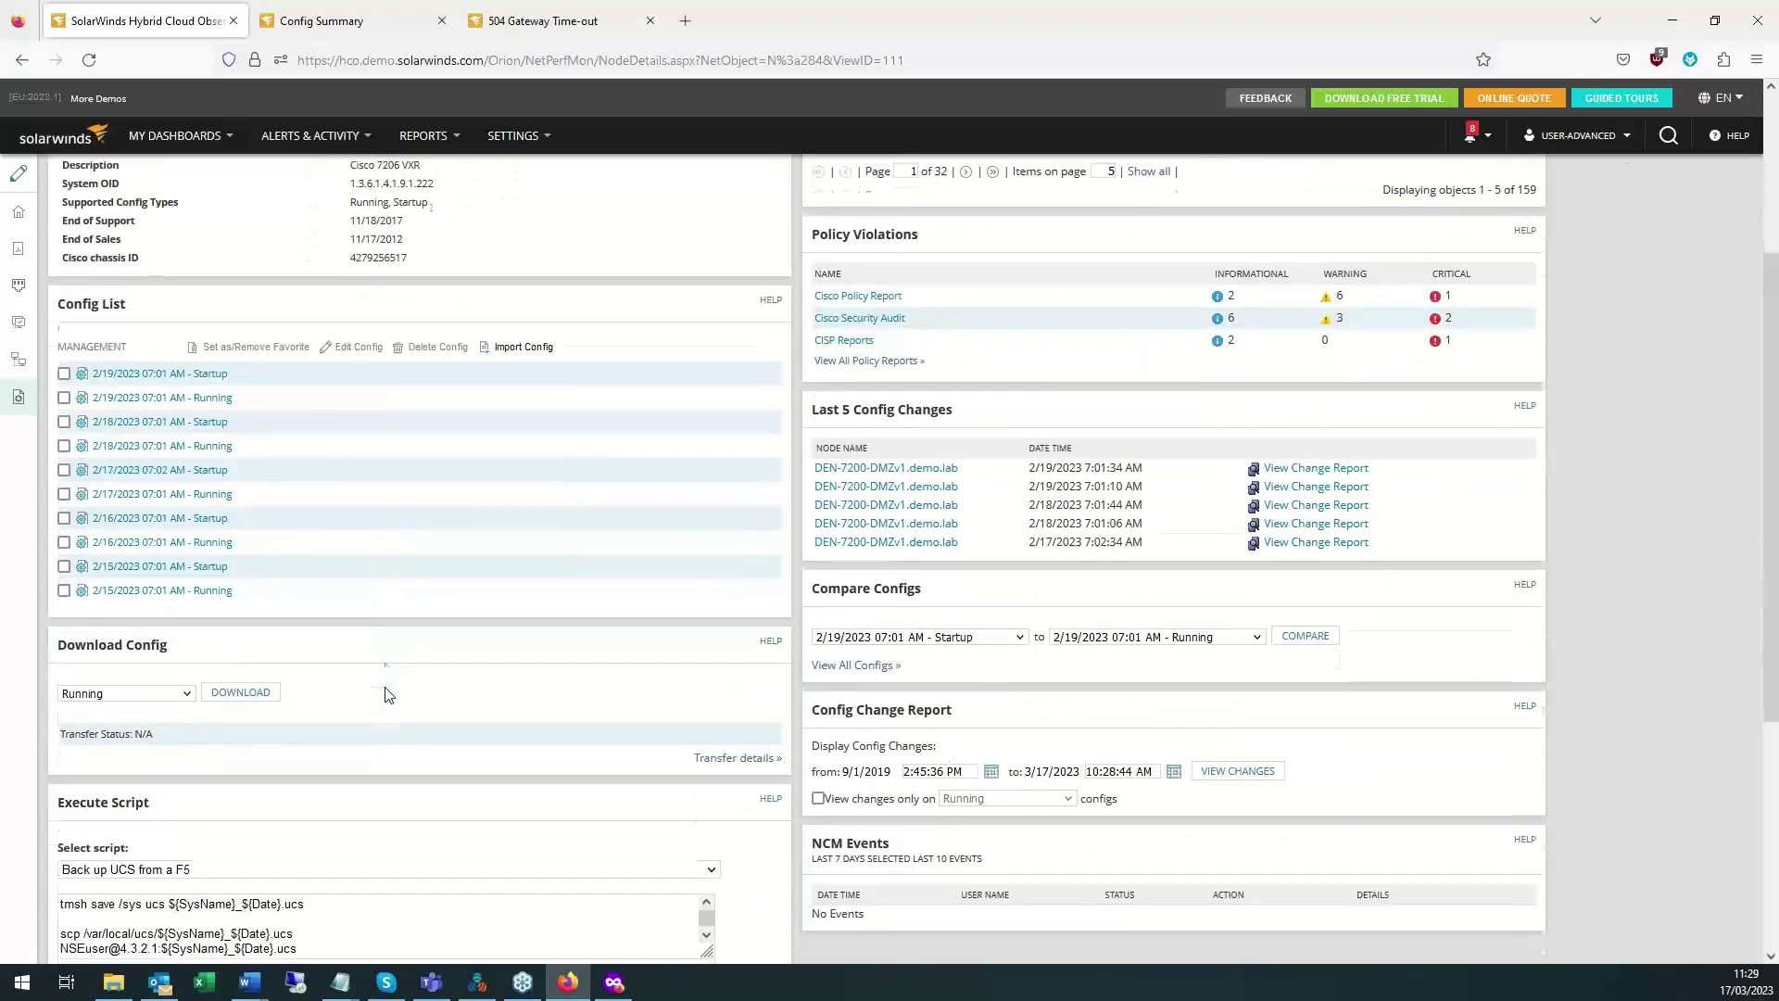
scroll(268, 593, up, 2)
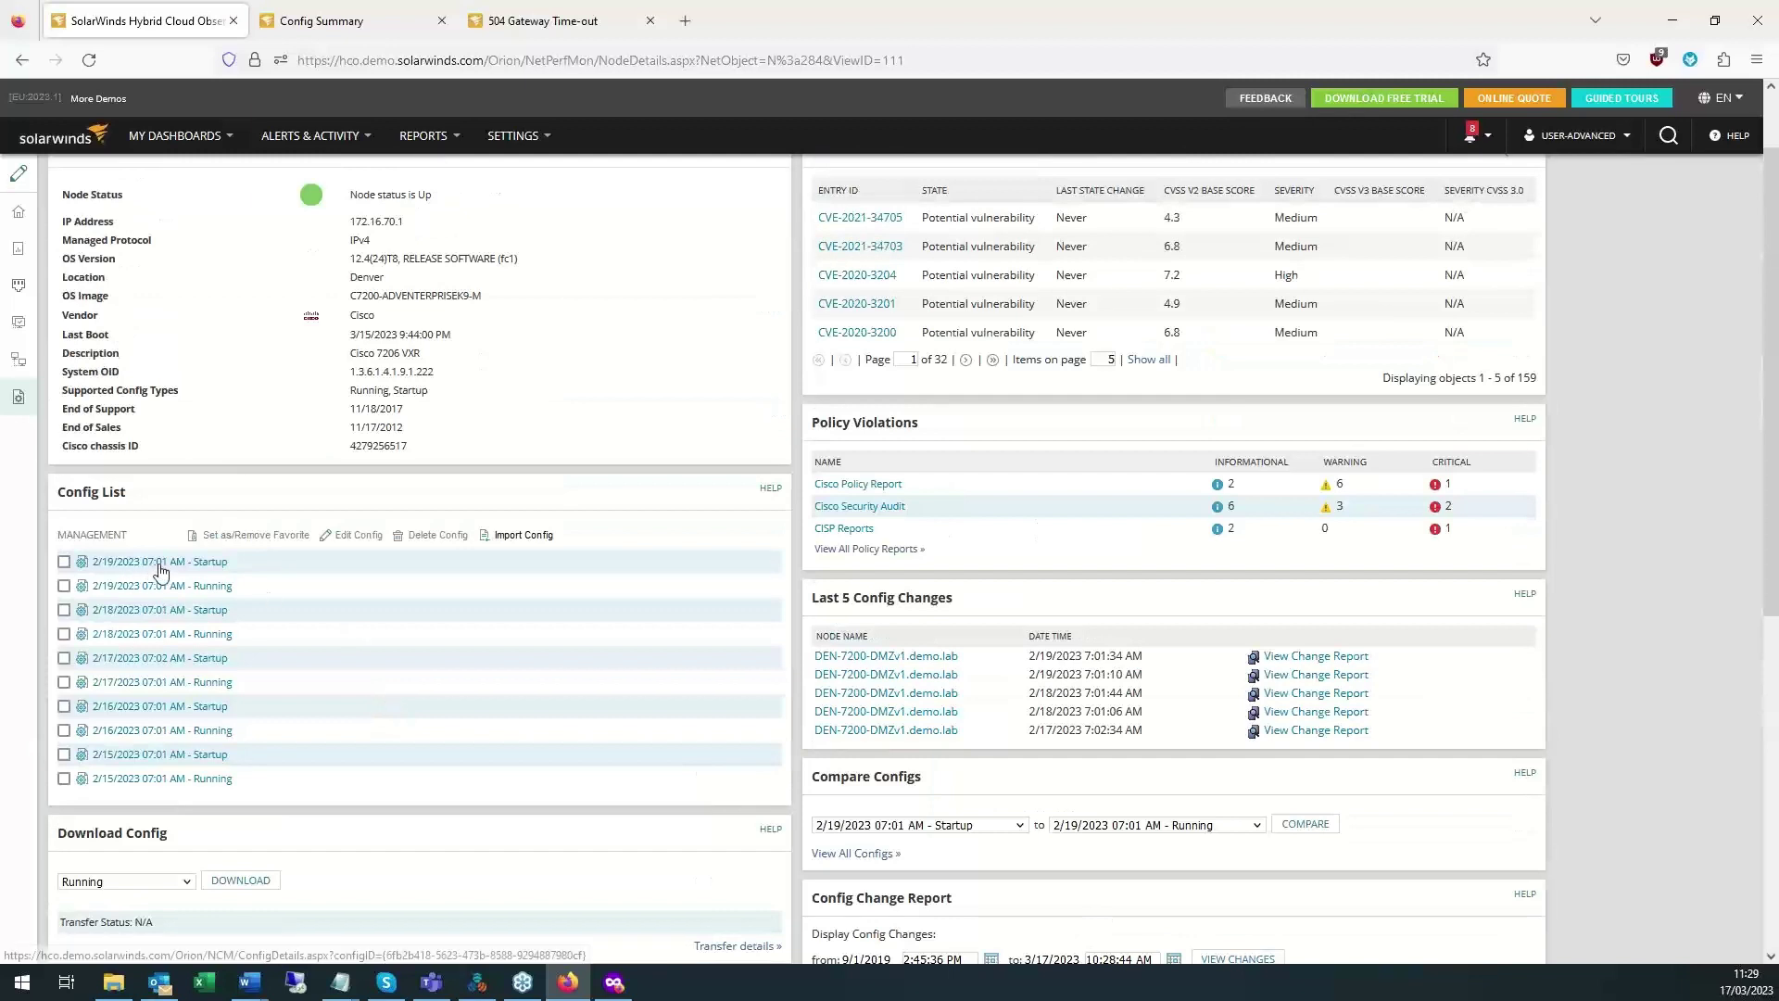
Open the 2/19/2023 07:01 AM Running config and read through its full contents.
click(209, 591)
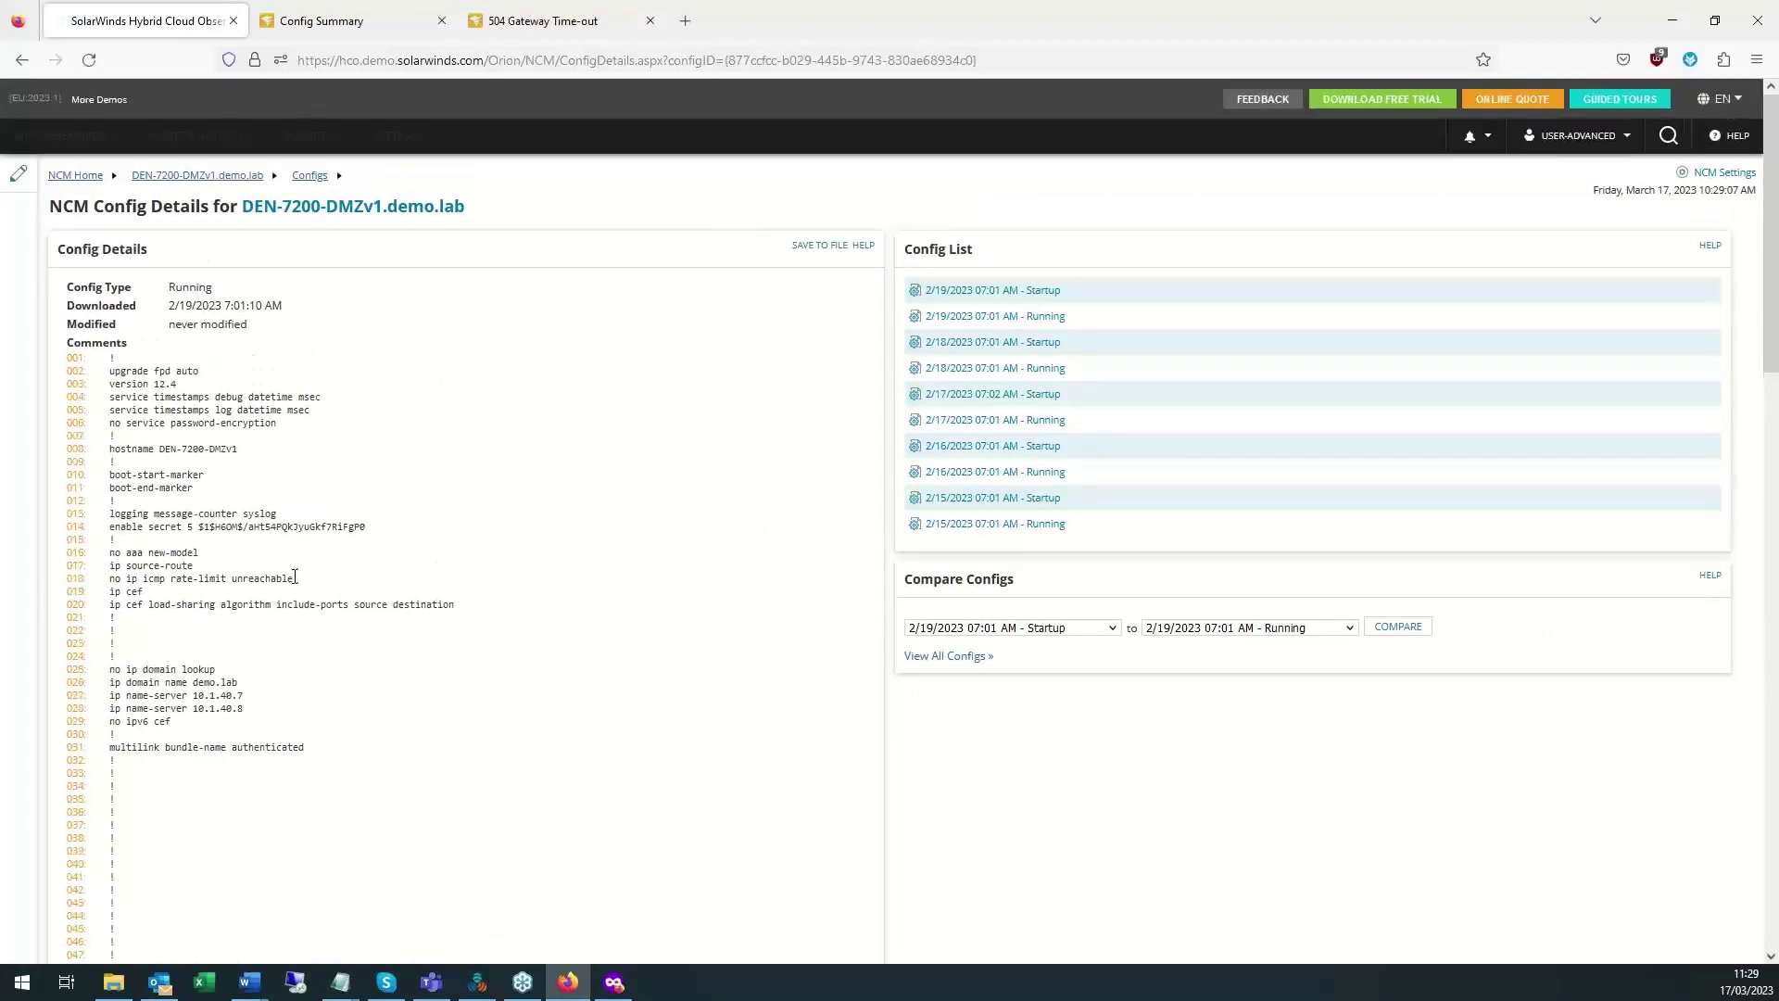
scroll(309, 515, down, 4)
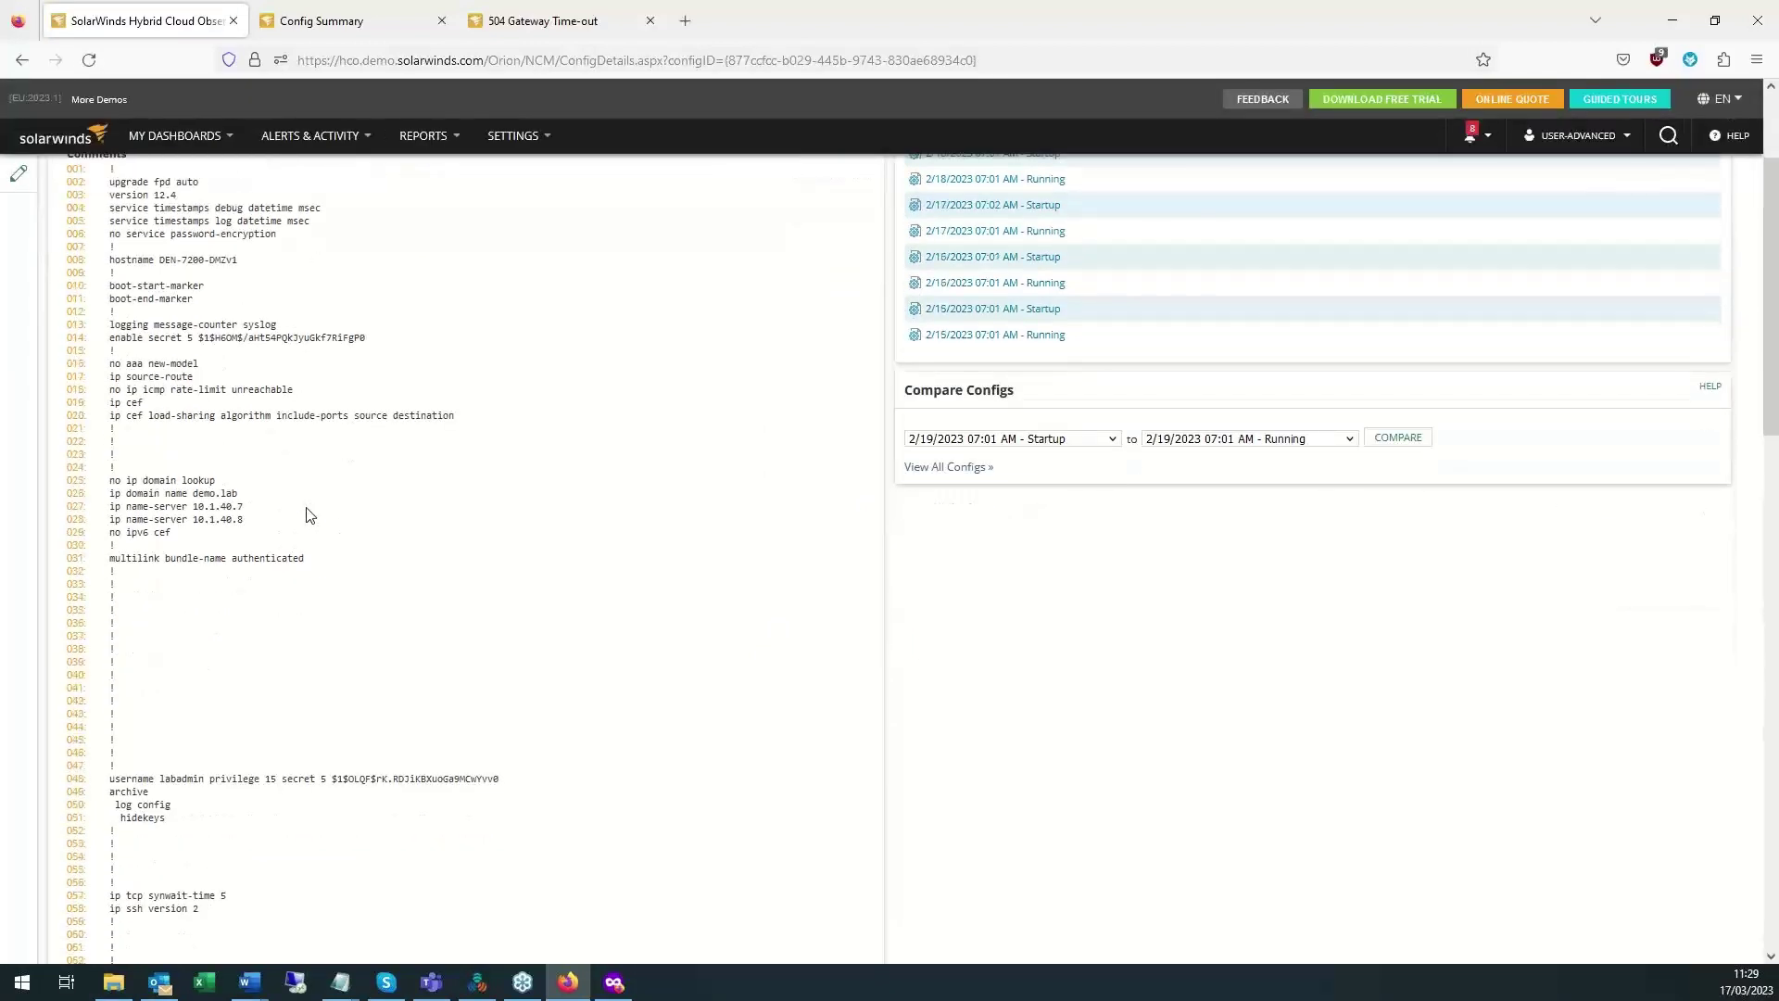
scroll(310, 515, down, 10)
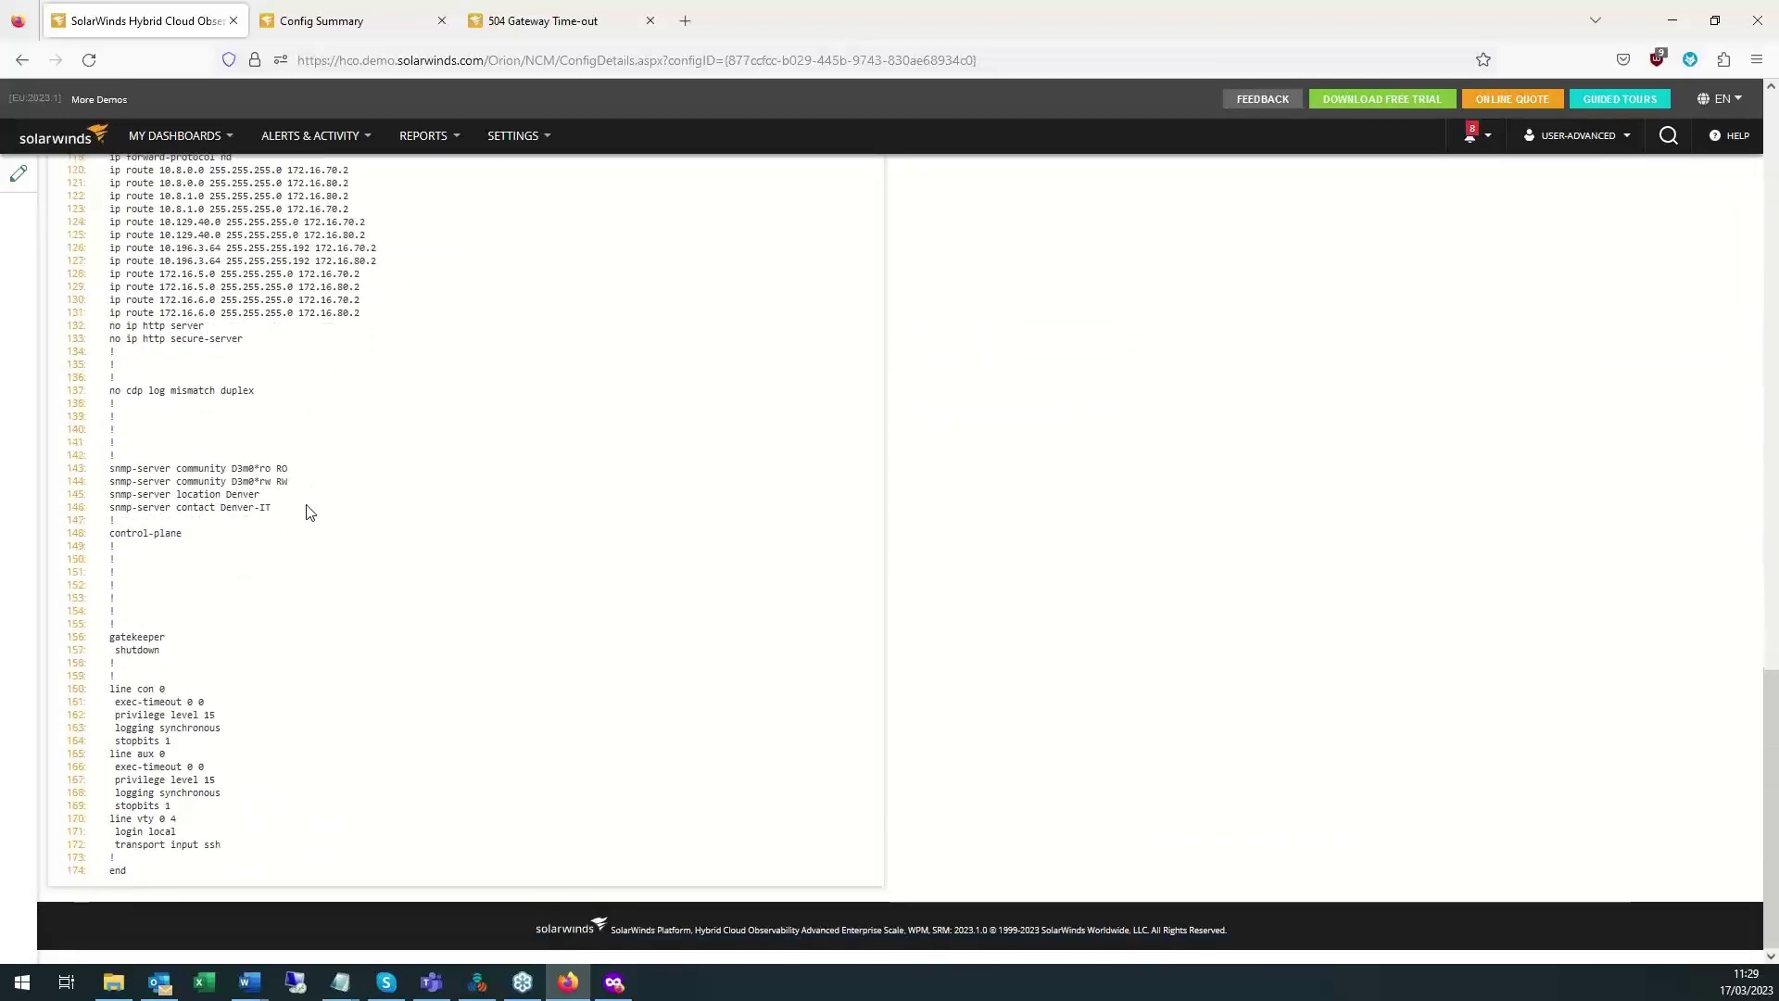
scroll(309, 515, up, 15)
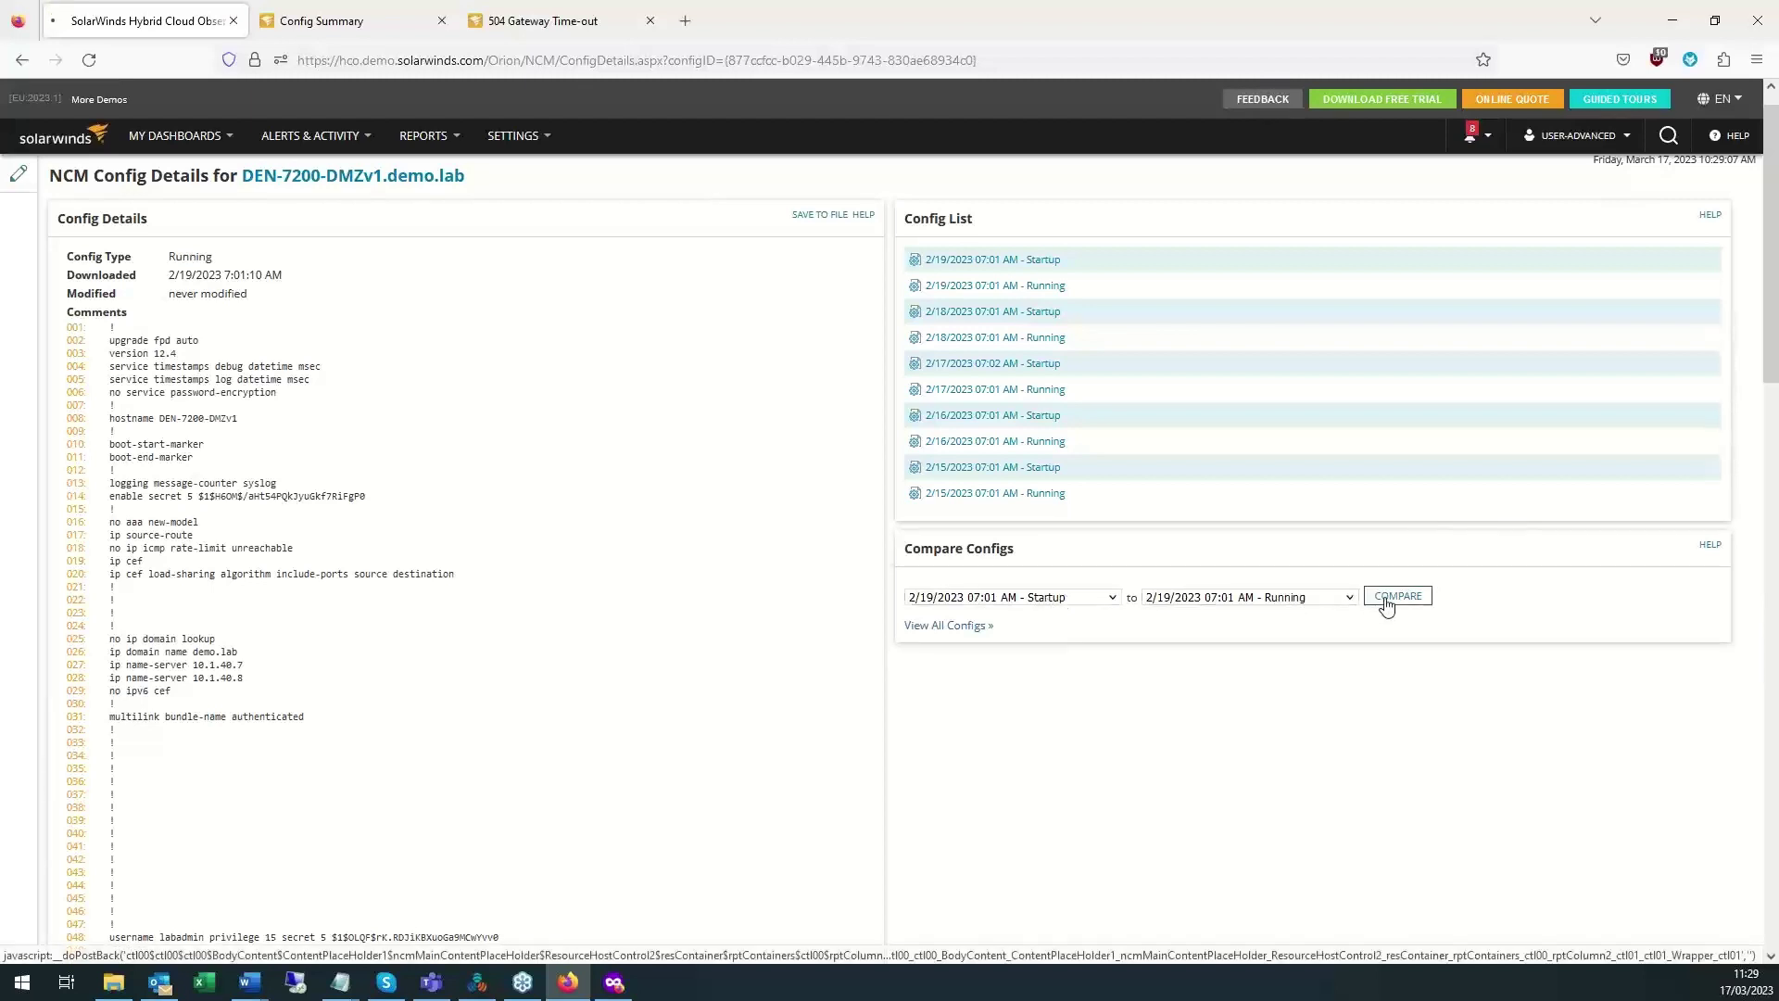
Compare the 2/19/2023 07:01 AM Startup config with the 2/19/2023 07:01 AM Running config and look over the differences.
click(1387, 606)
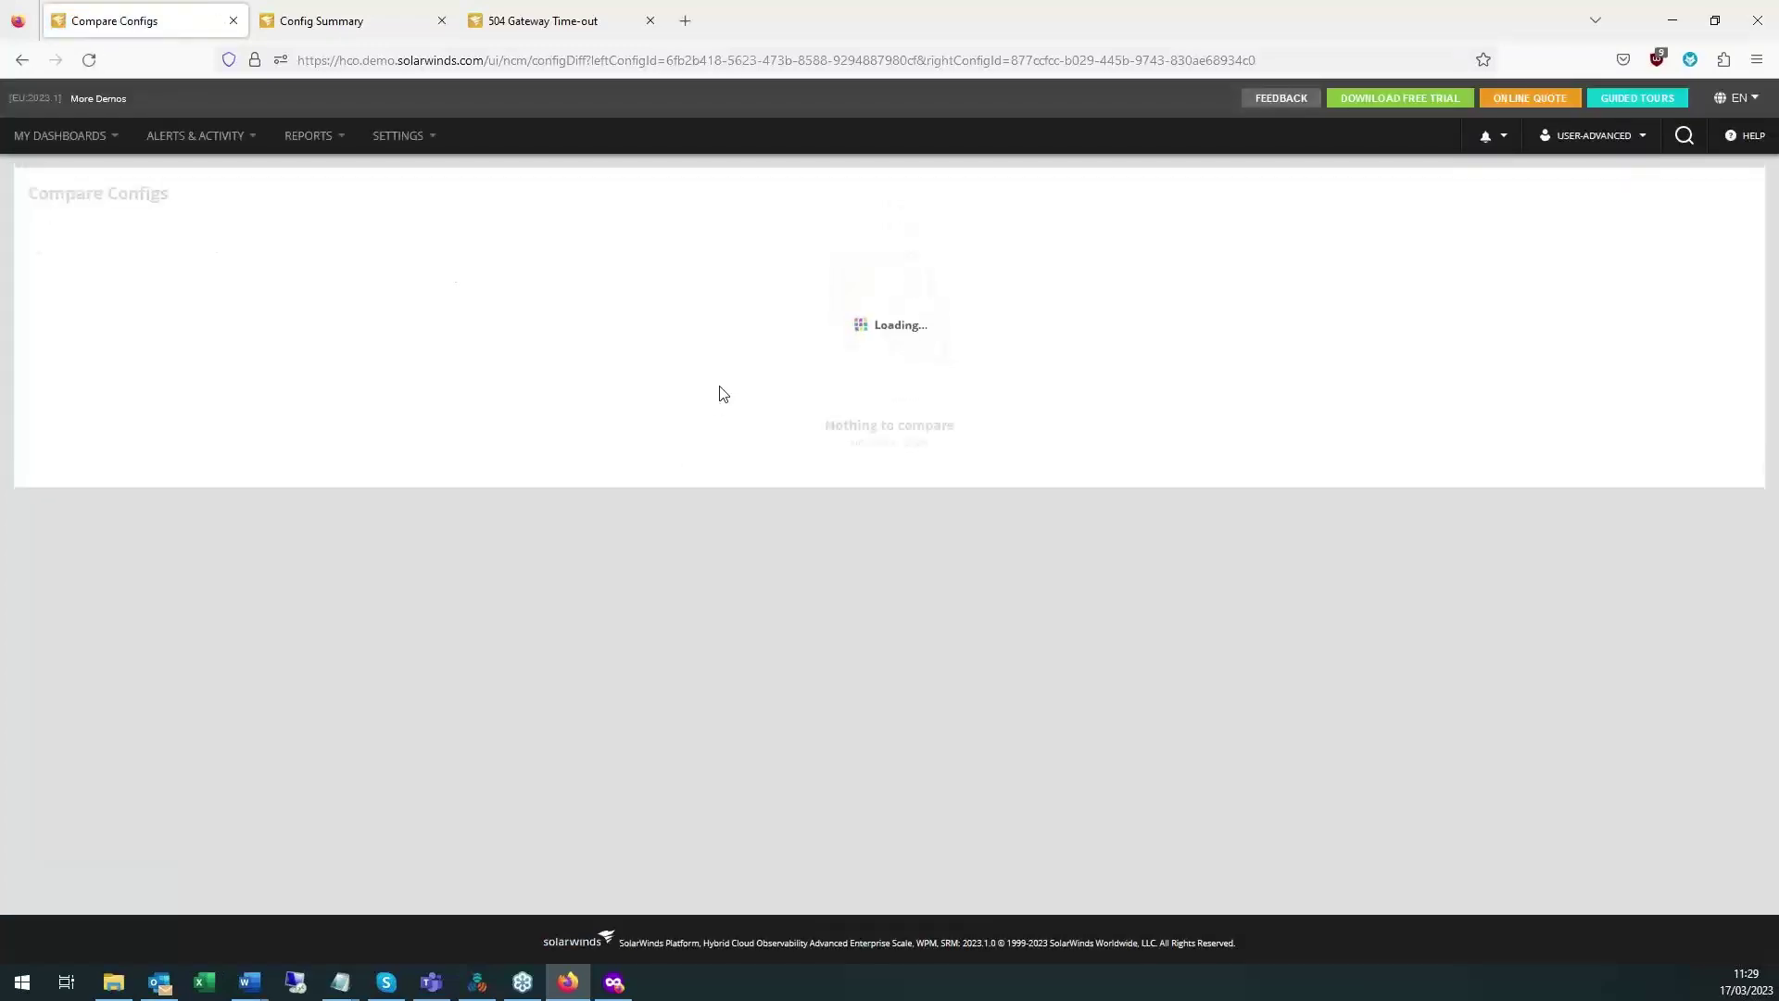
scroll(699, 520, down, 7)
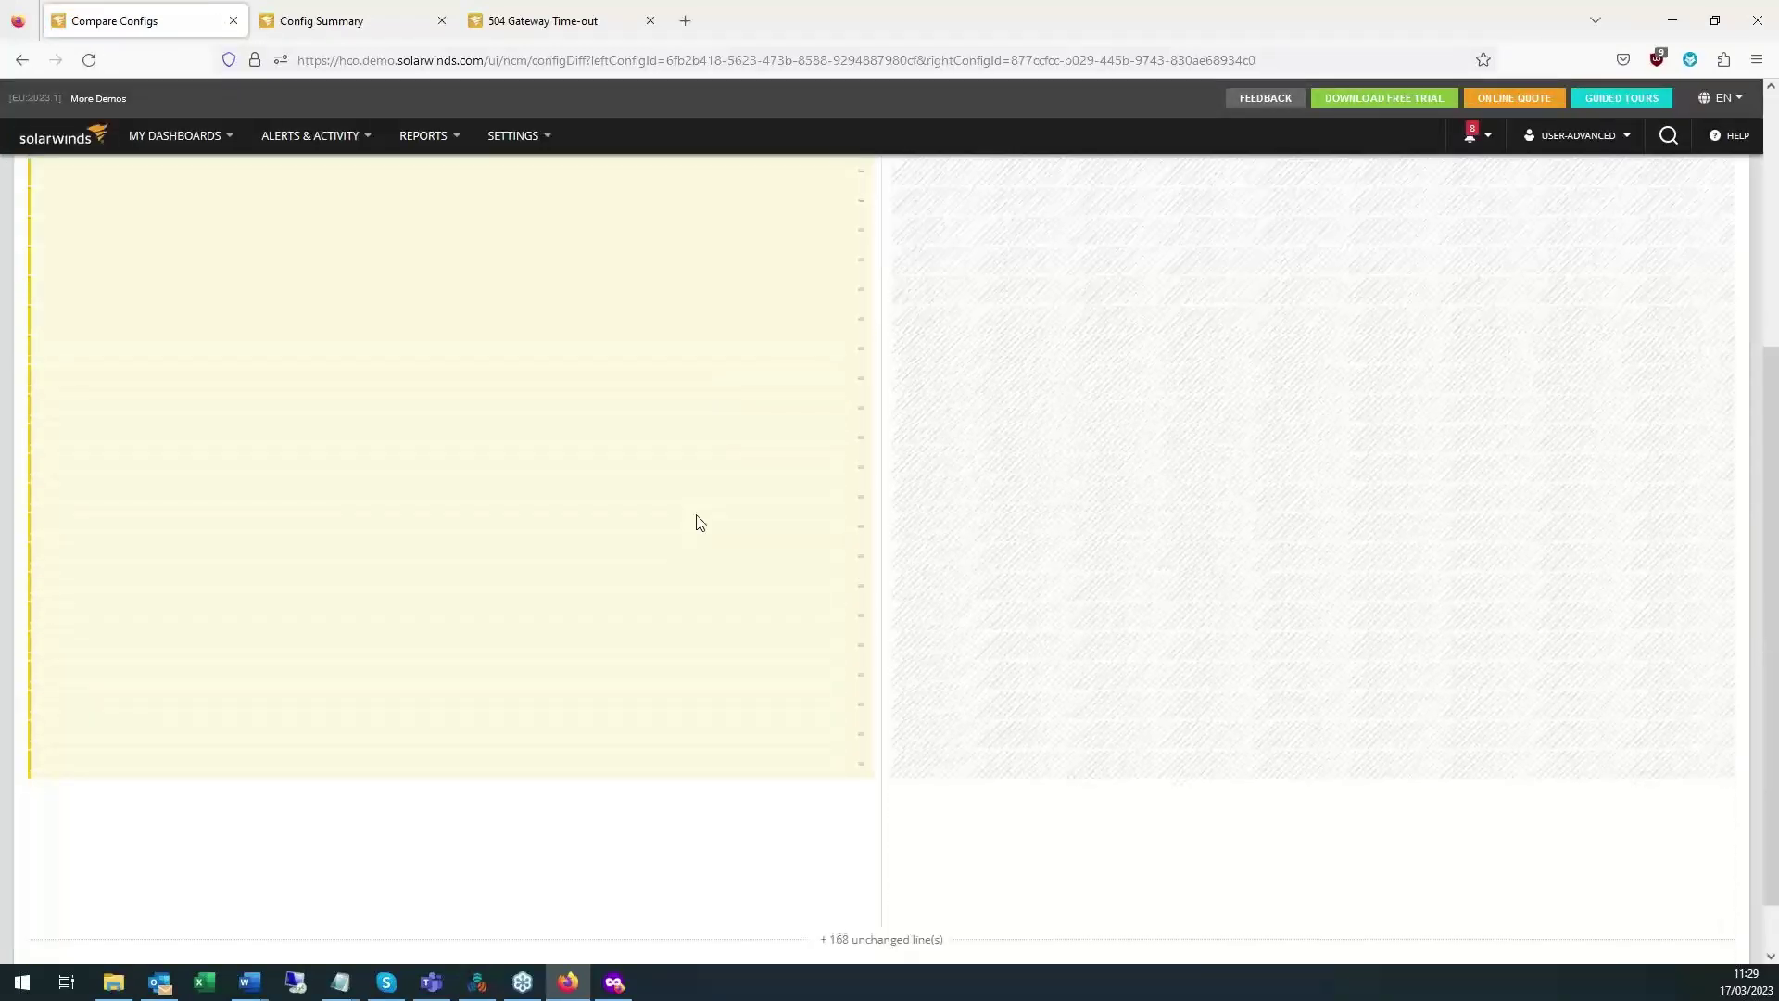
scroll(697, 519, up, 6)
scroll(698, 523, down, 4)
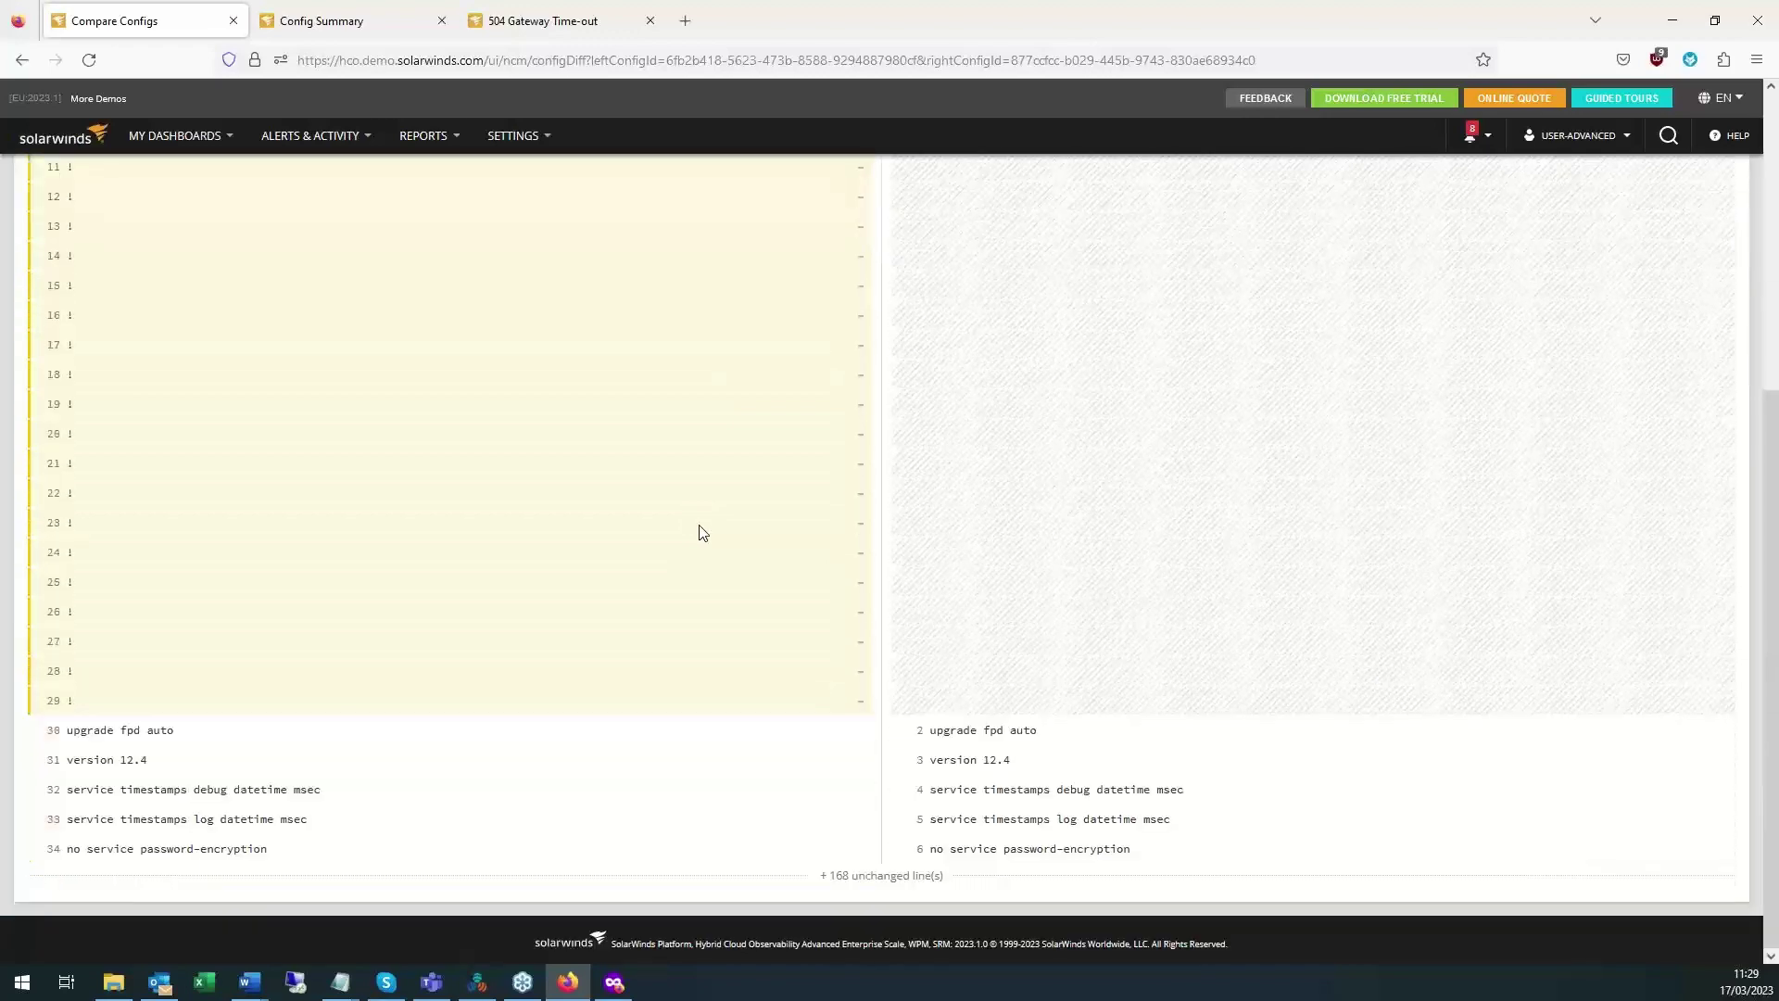
Expand more of the unchanged lines in the config comparison twice and review both versions from the beginning.
click(881, 873)
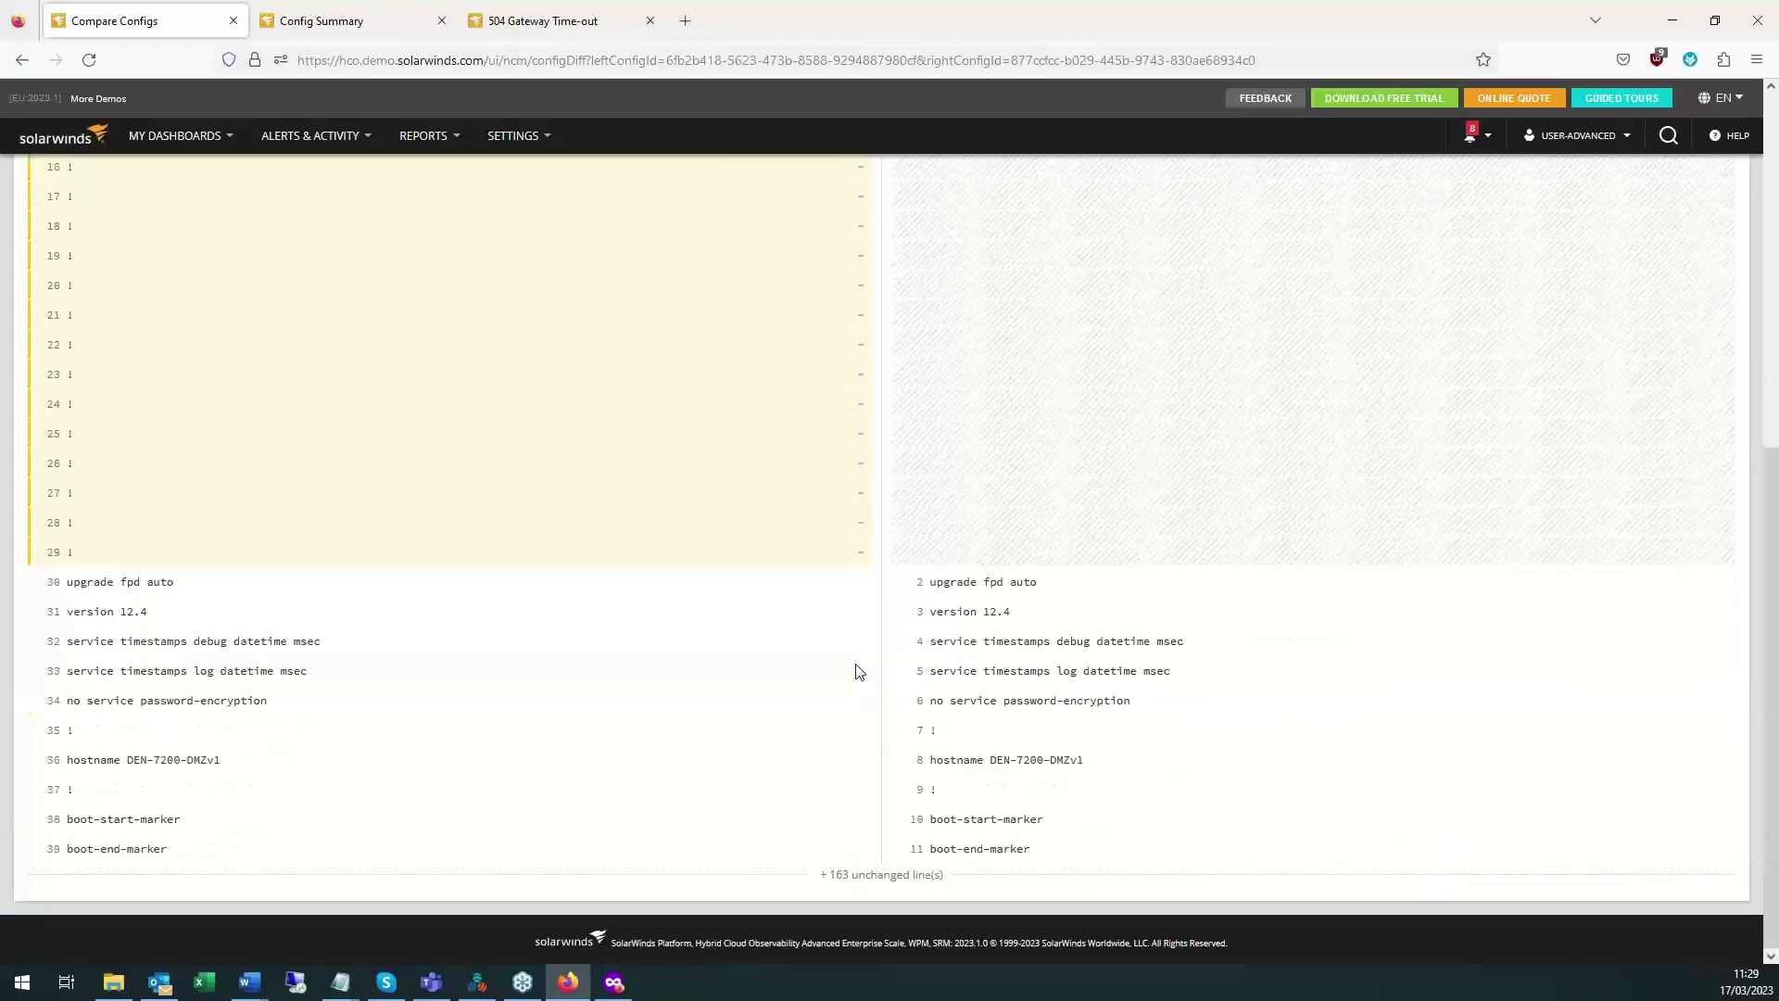
click(866, 871)
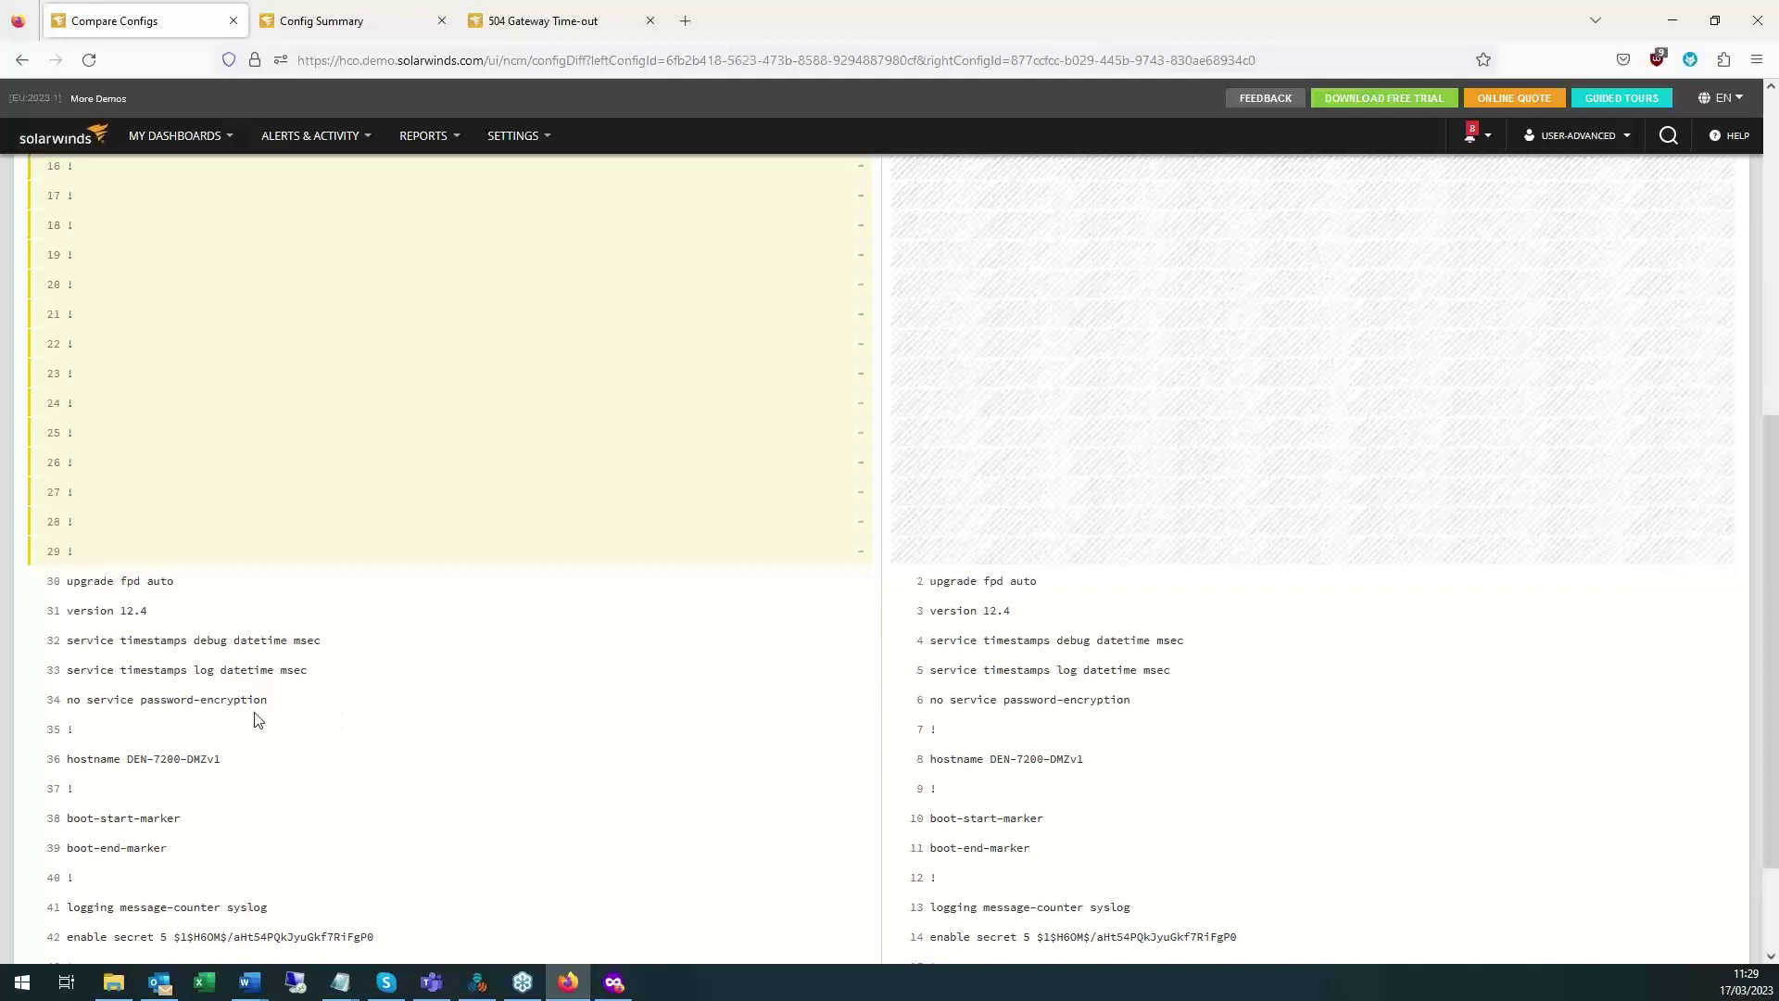
scroll(266, 735, up, 7)
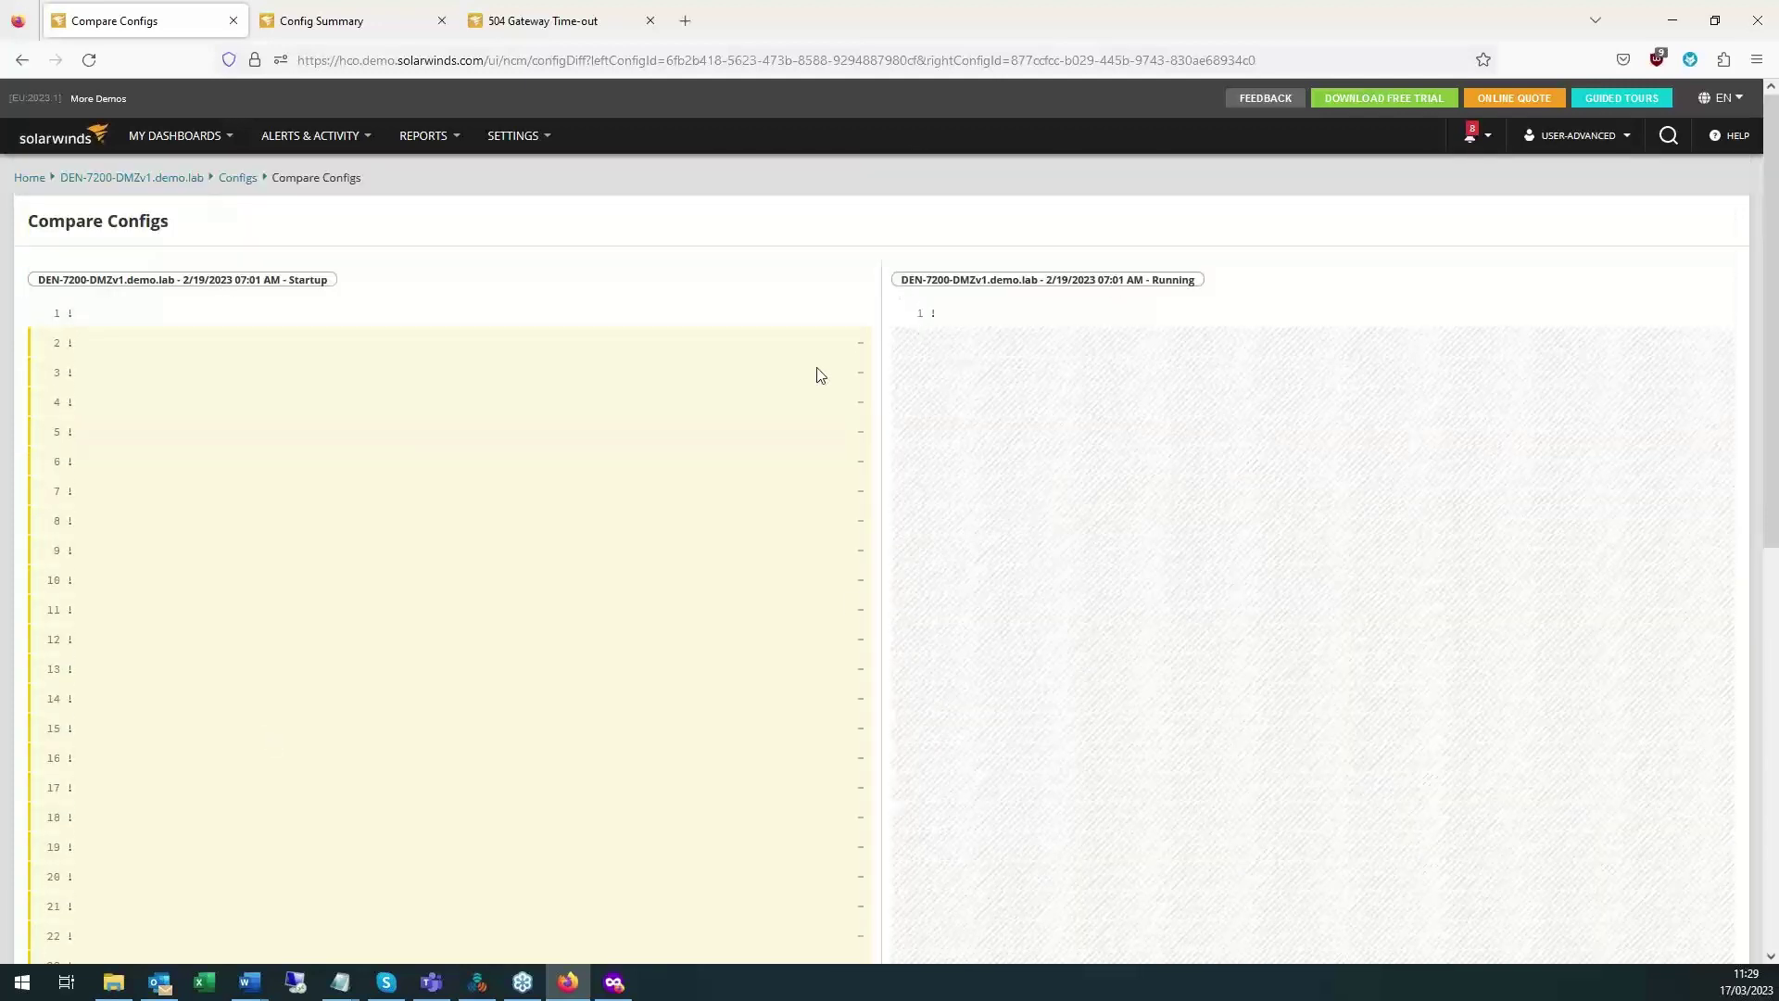
scroll(853, 618, down, 1)
scroll(853, 619, down, 1)
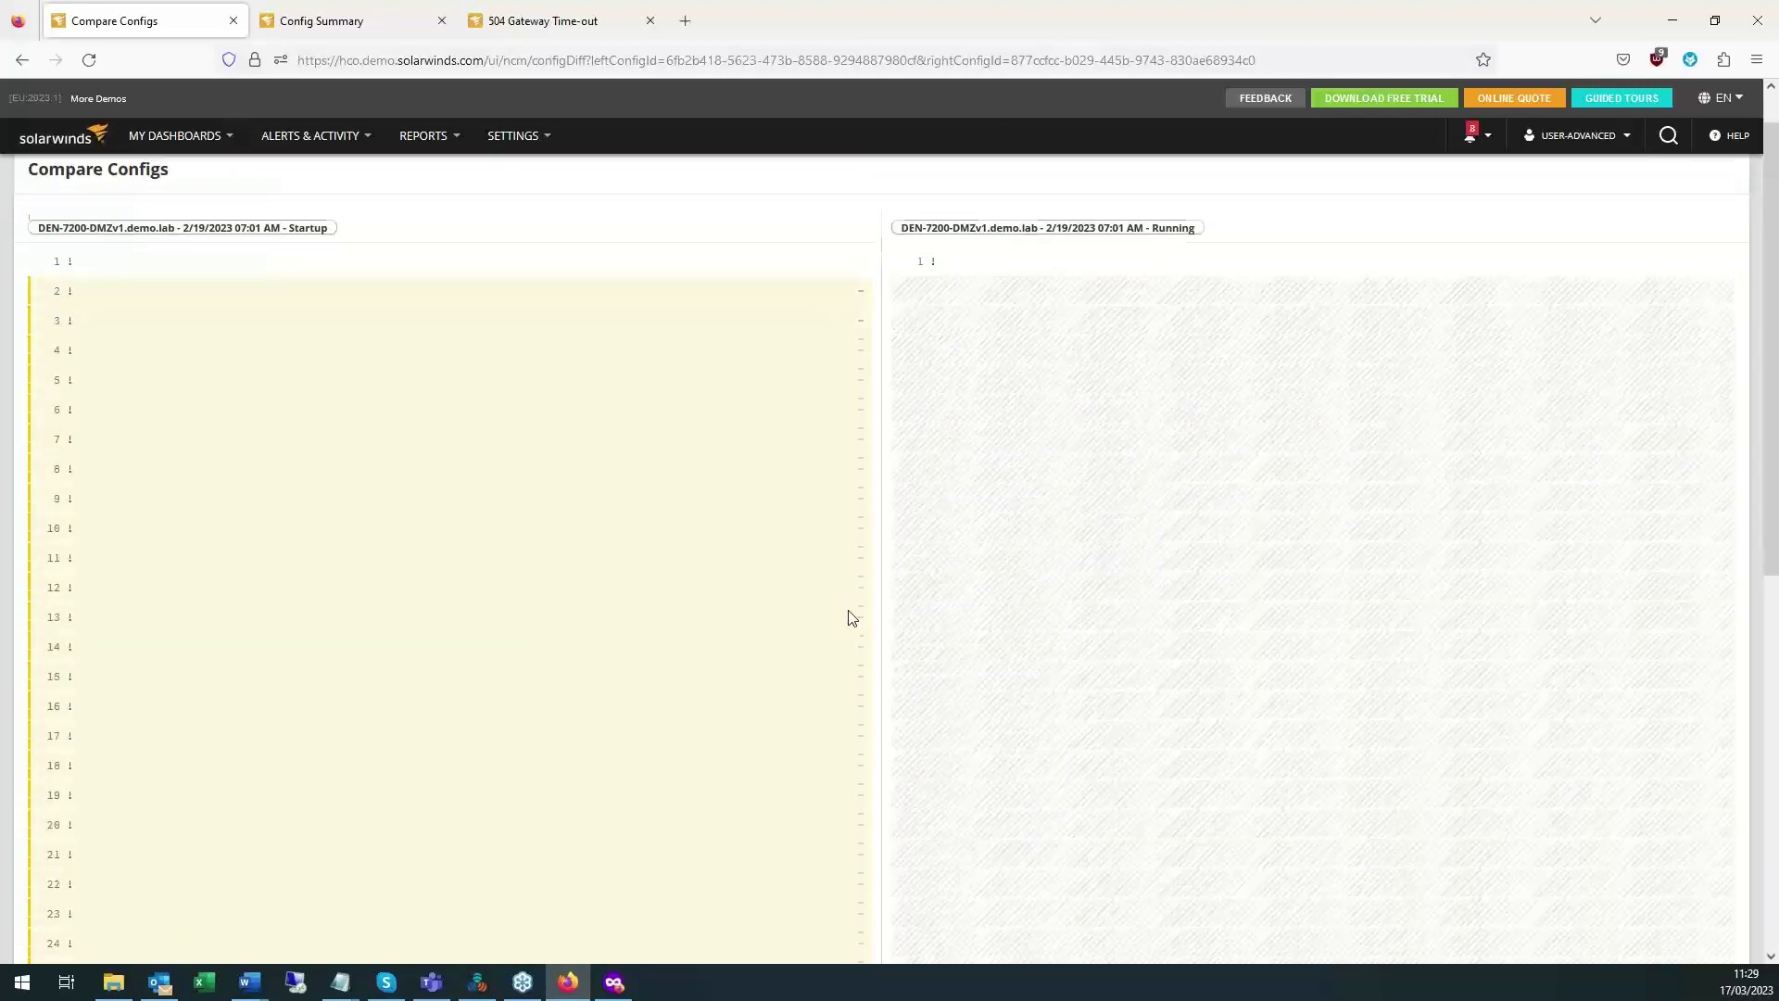
Look over the Startup and Running config comparison once more and return to the node's Configs view.
scroll(850, 617, down, 5)
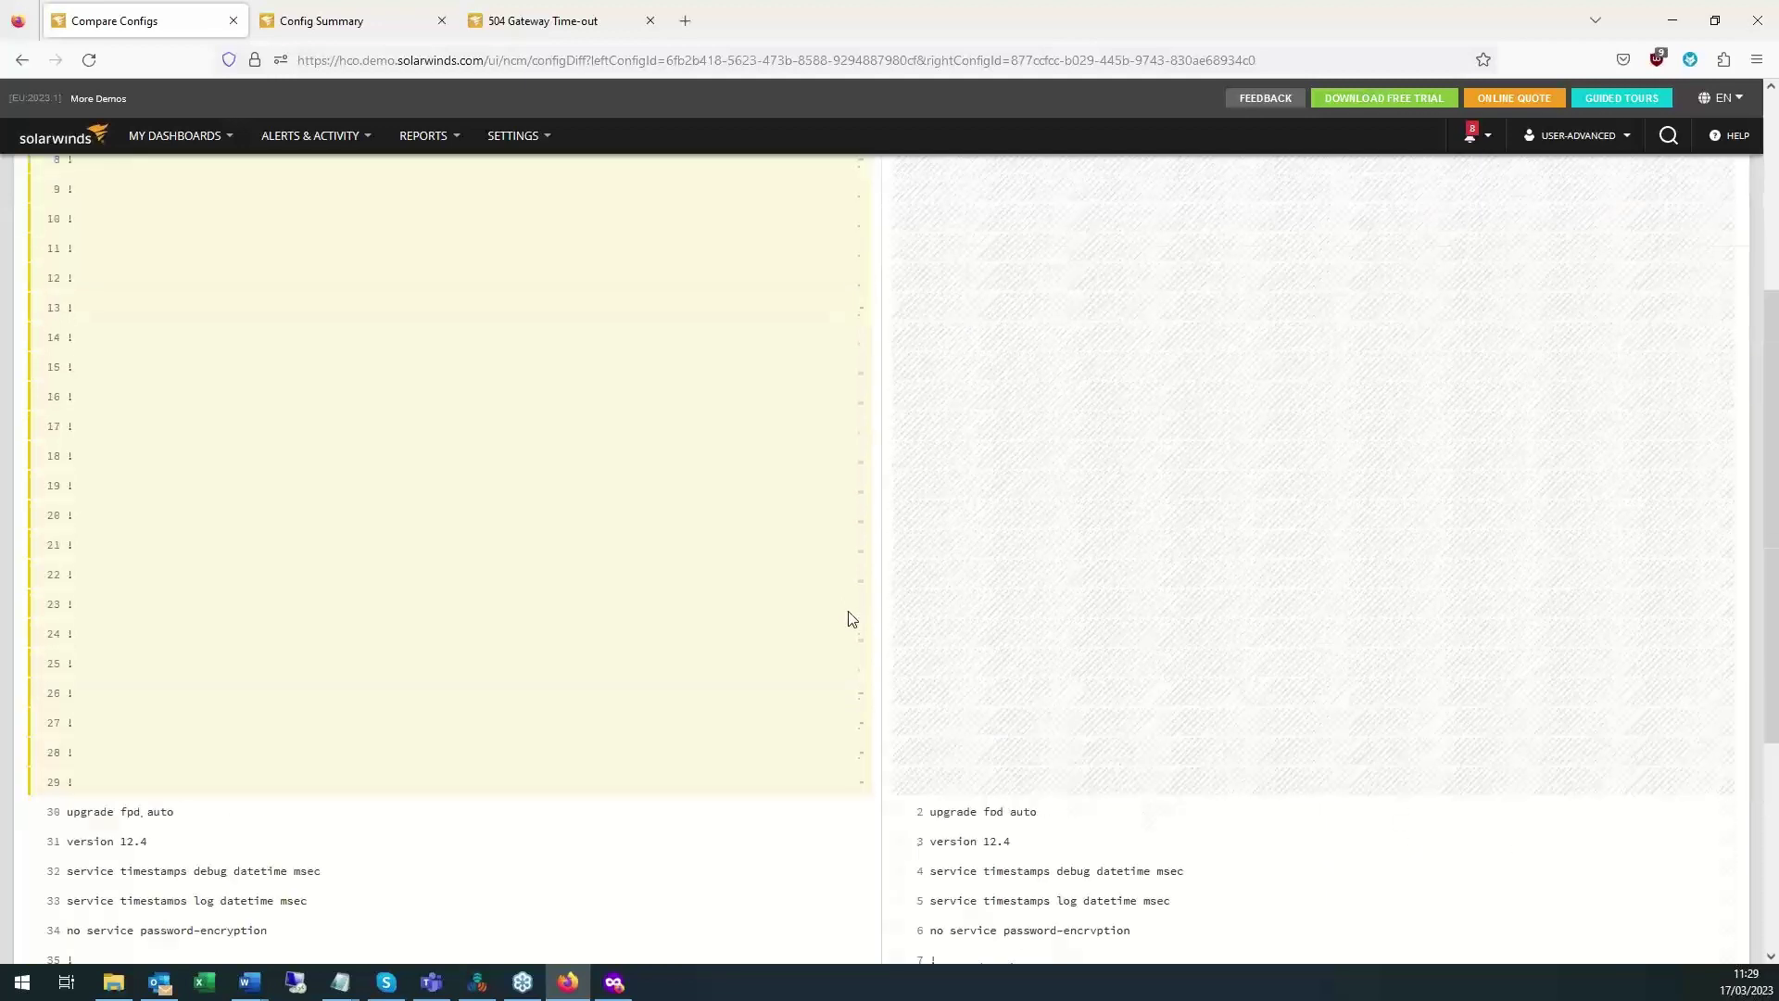
scroll(853, 619, up, 8)
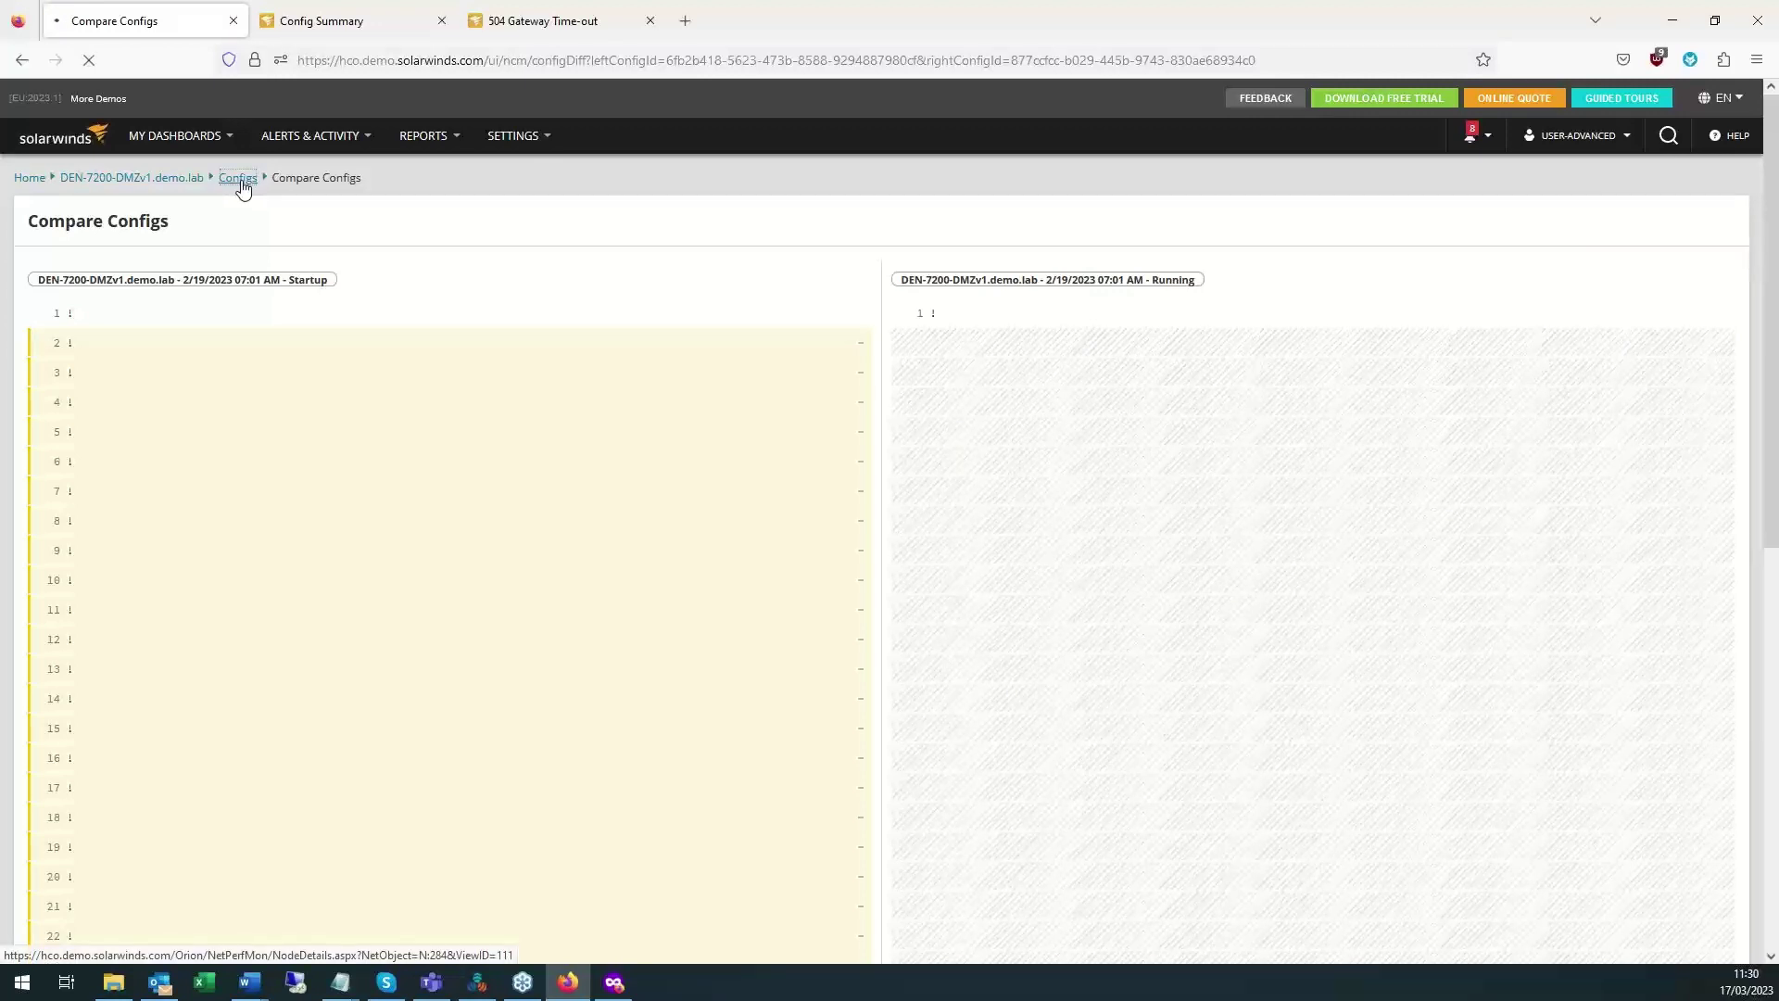
click(243, 190)
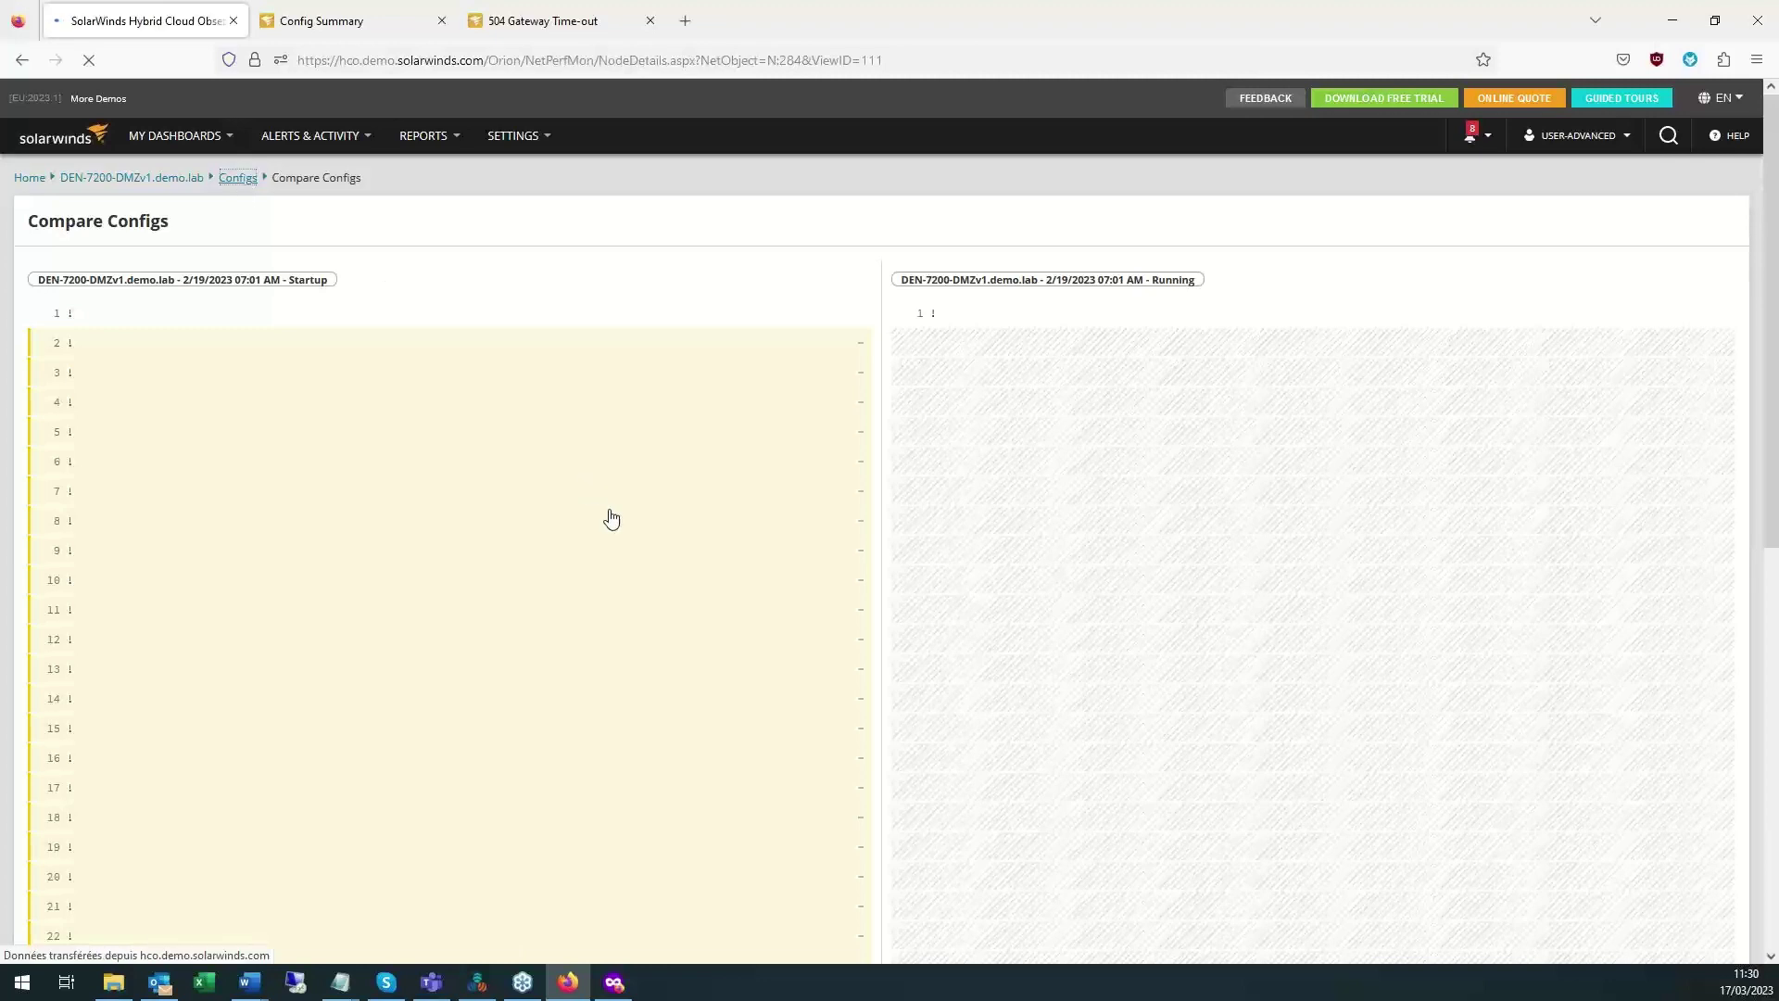
Switch to the Config Summary dashboard and look over its node status, jobs, backups, firmware vulnerabilities and policy violations.
click(326, 31)
mouse_move(176, 136)
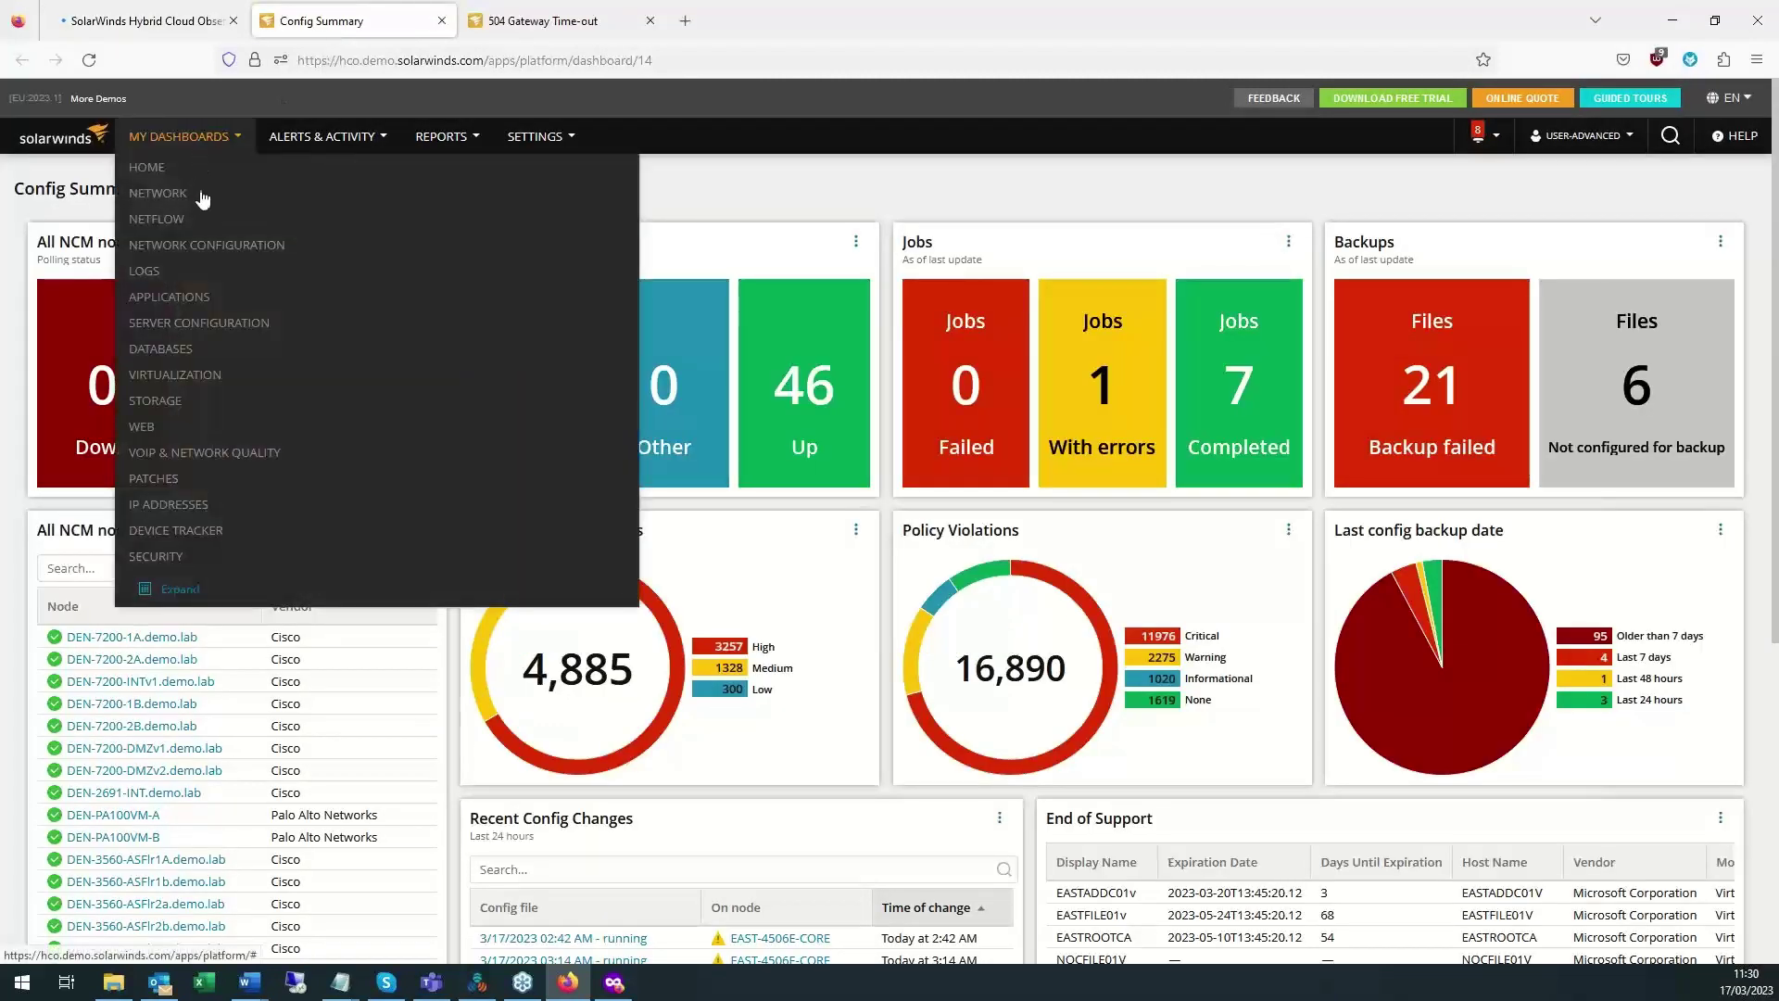
mouse_move(198, 305)
mouse_move(180, 254)
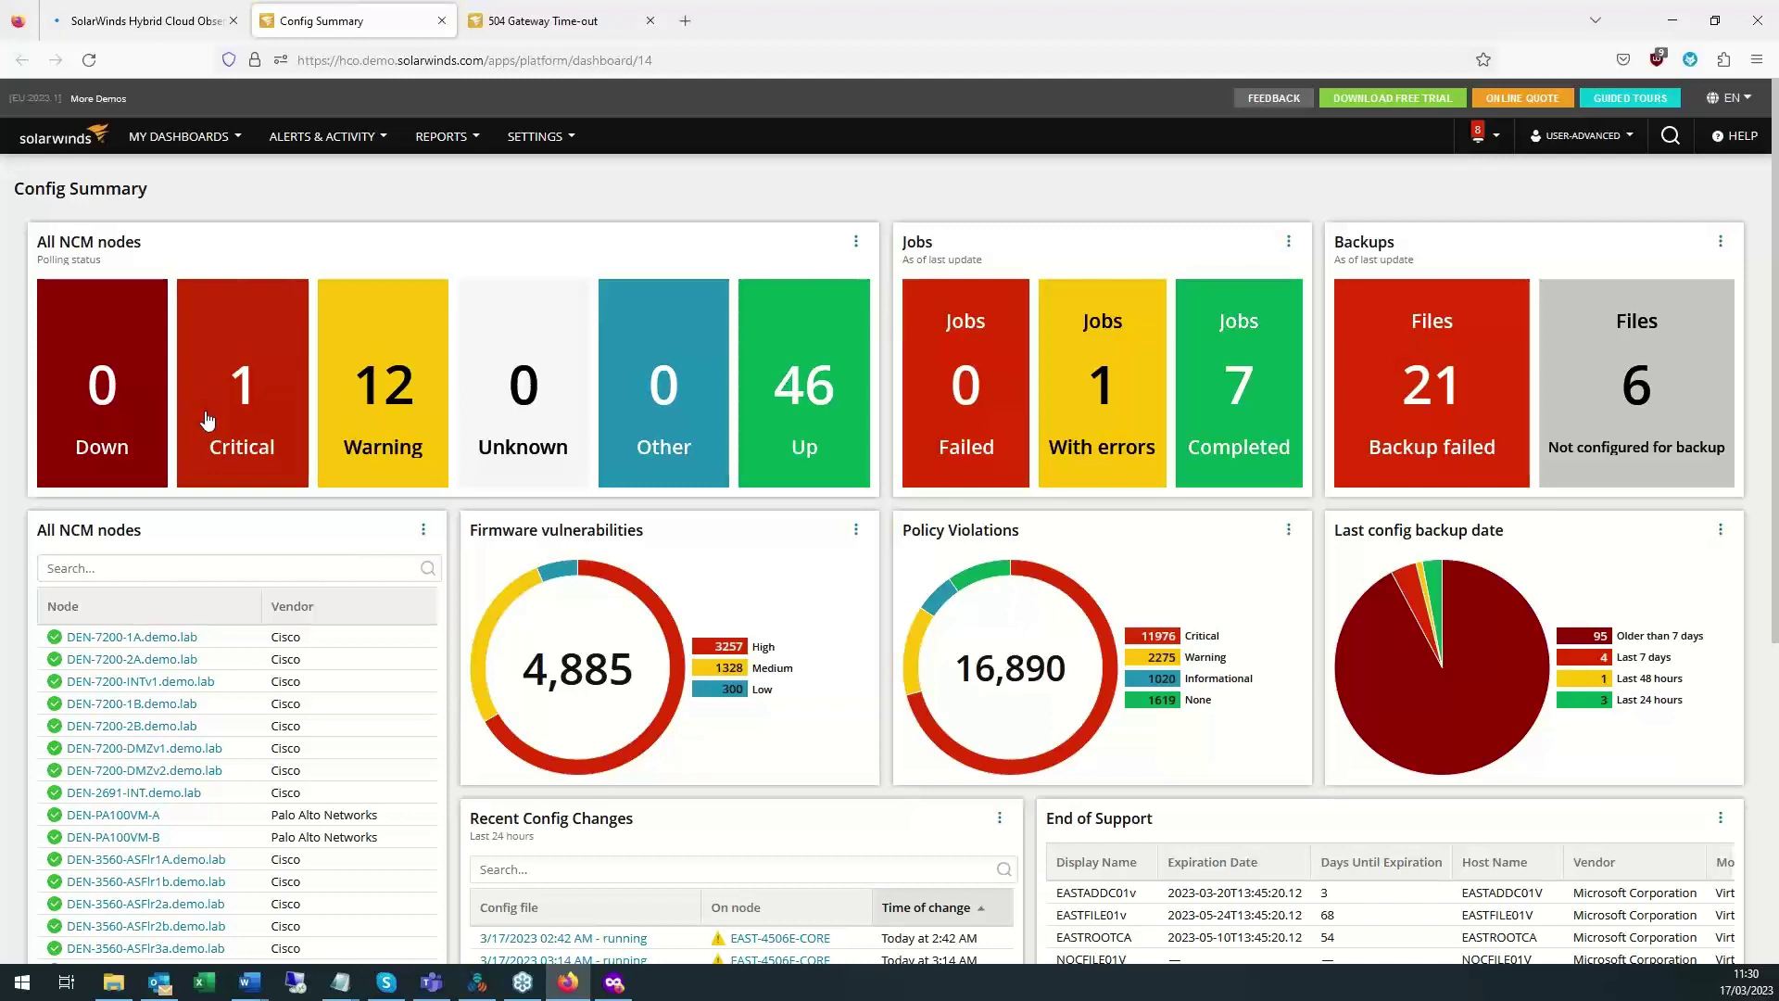
scroll(207, 420, down, 1)
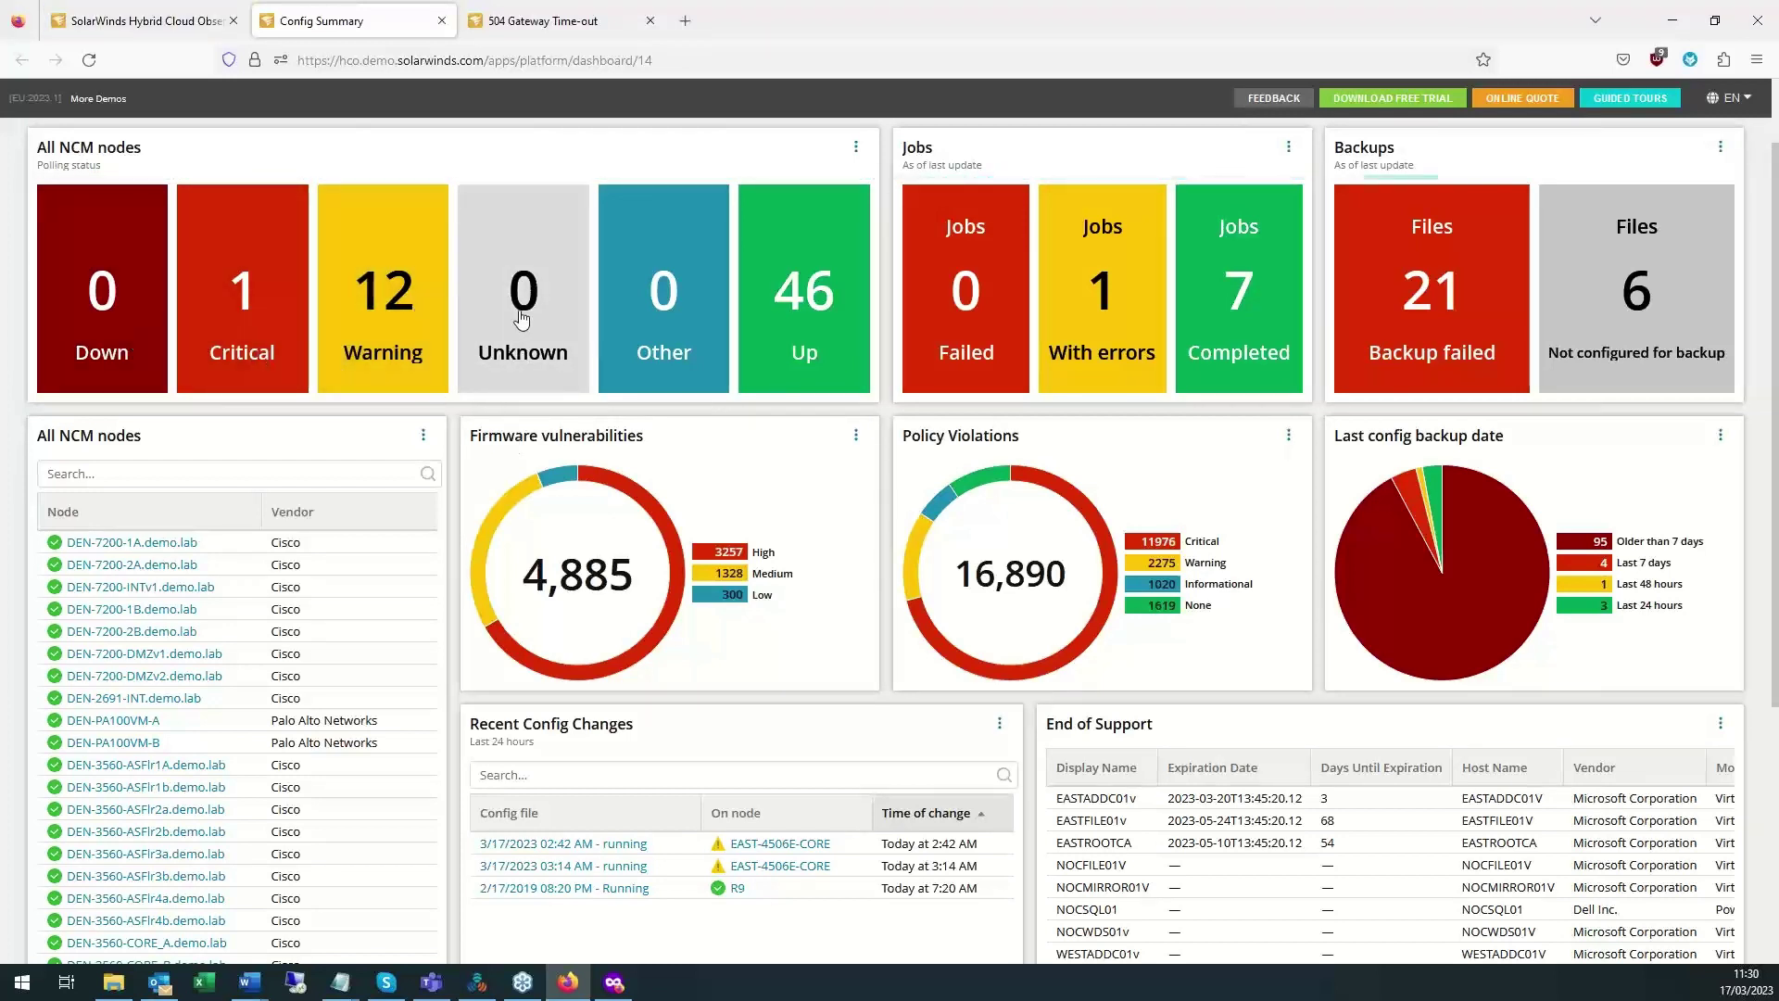
scroll(714, 576, down, 1)
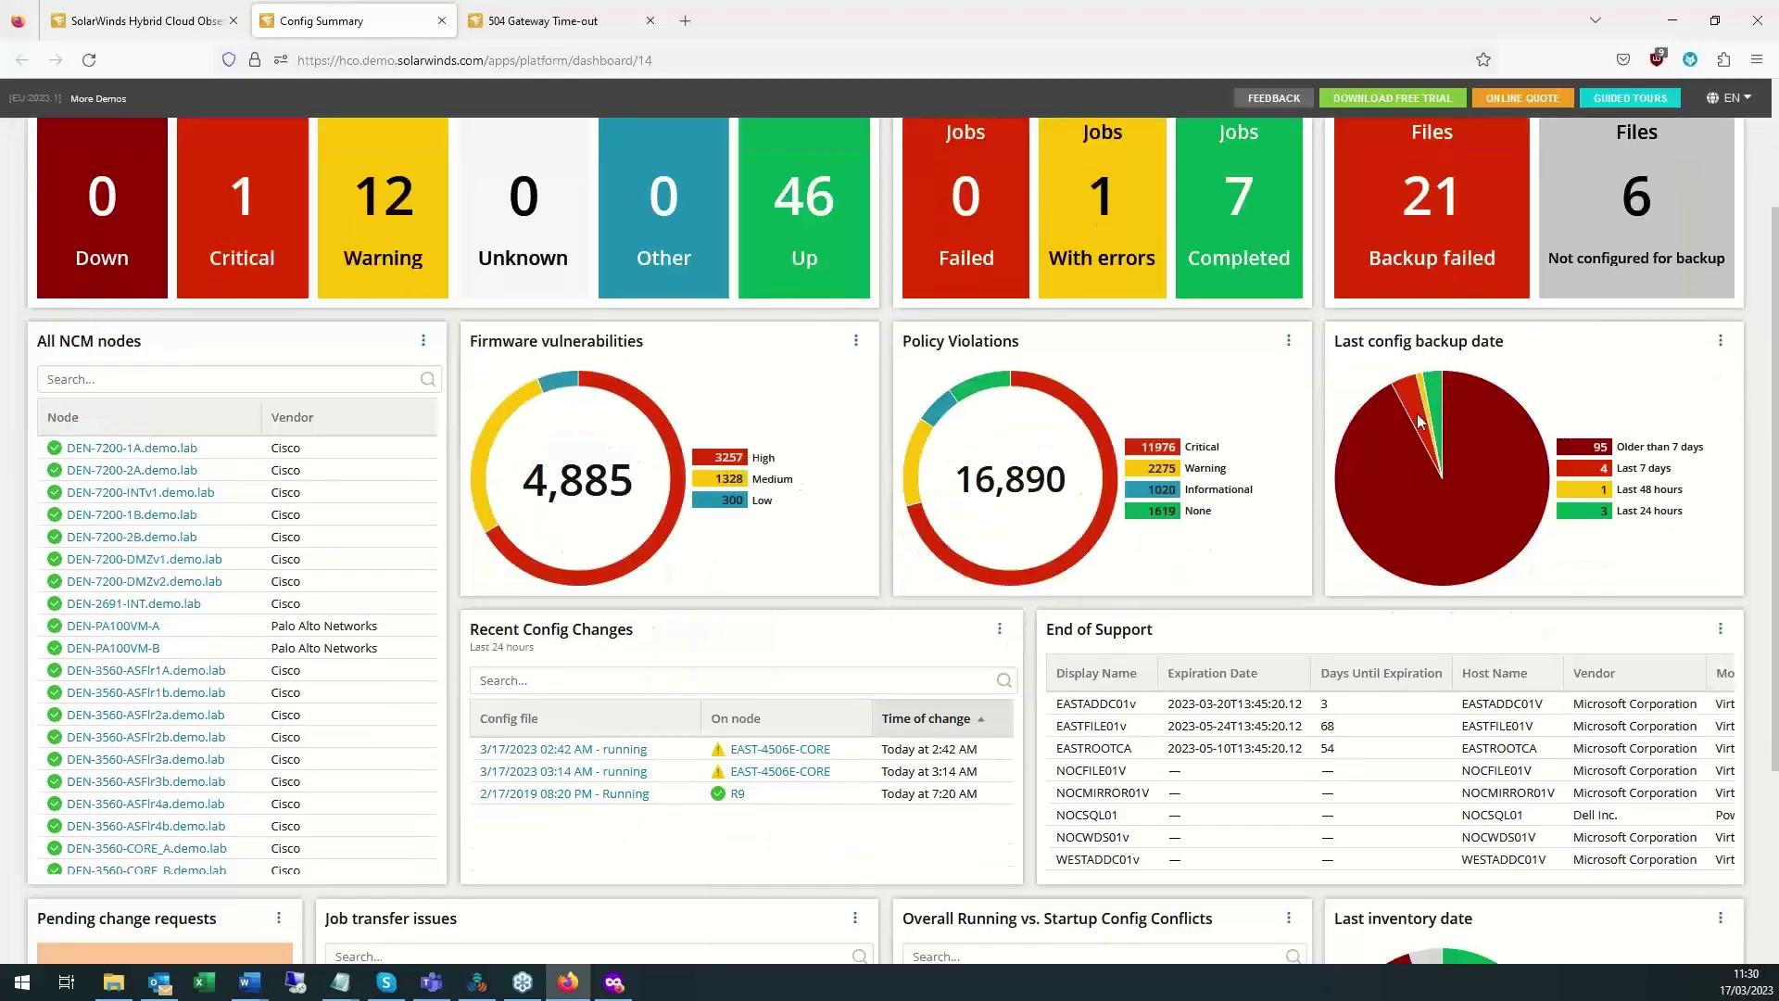
scroll(1149, 487, up, 1)
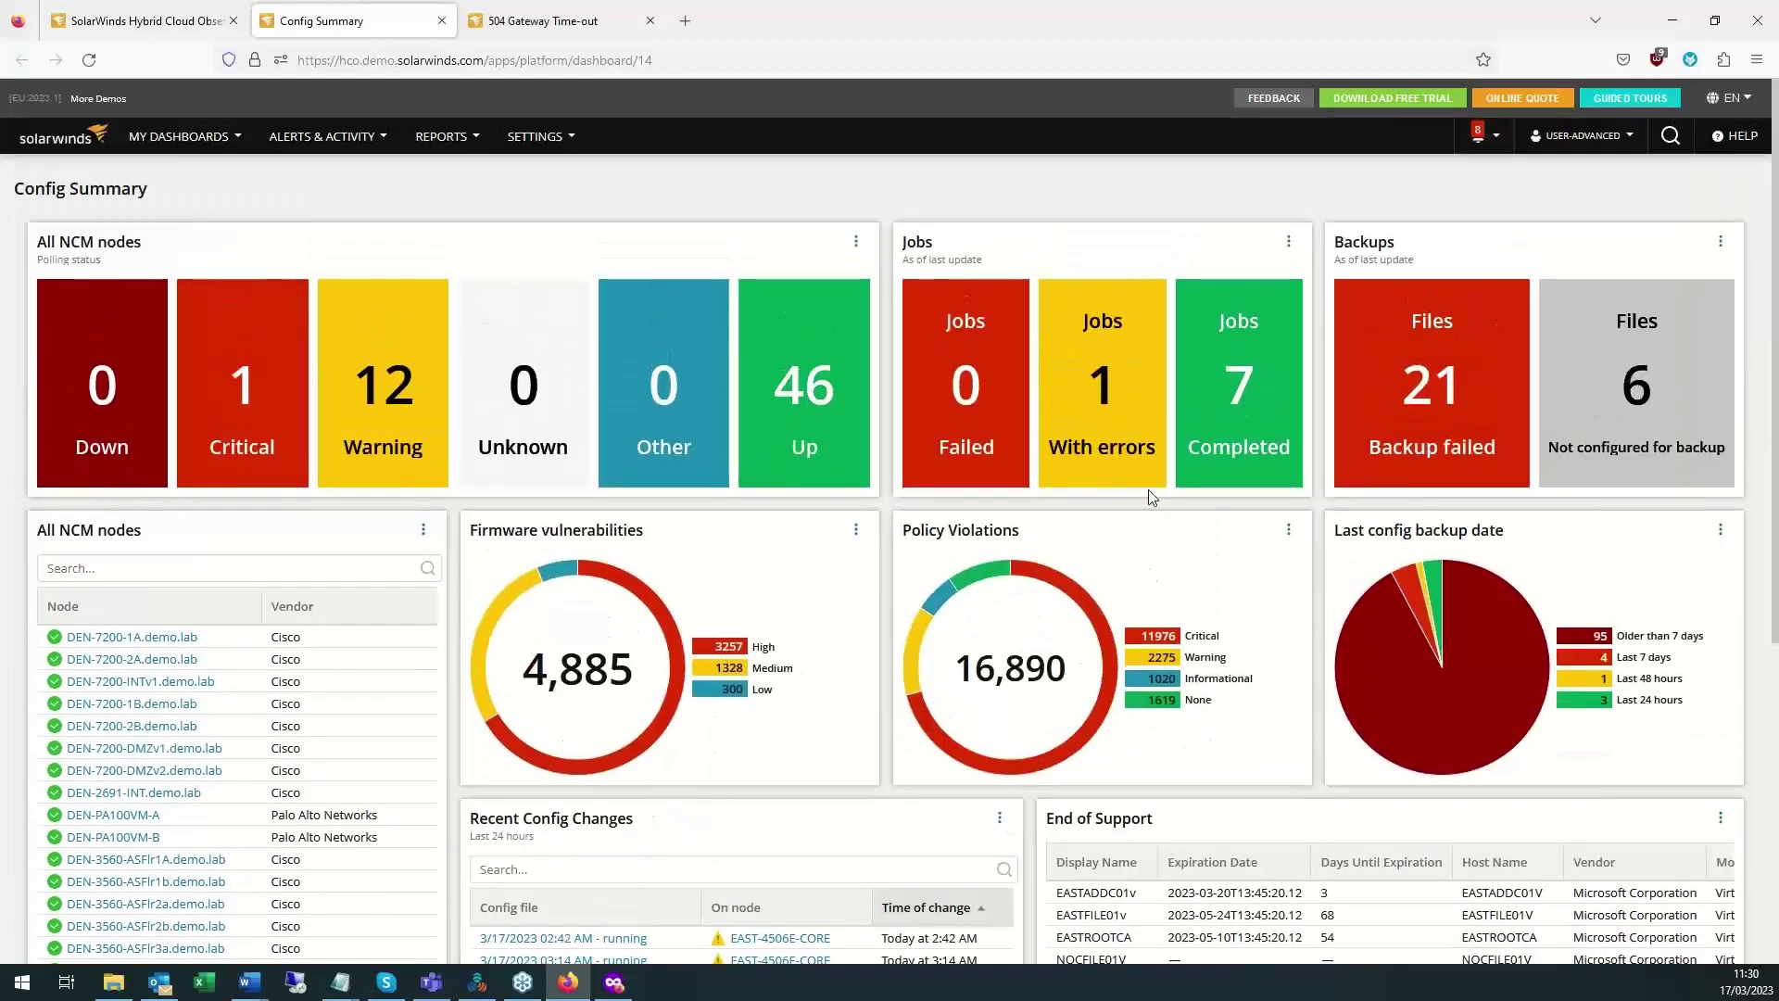
Examine the recent config changes, end of support, job transfer issues and config conflicts on the Config Summary dashboard.
scroll(1019, 500, down, 3)
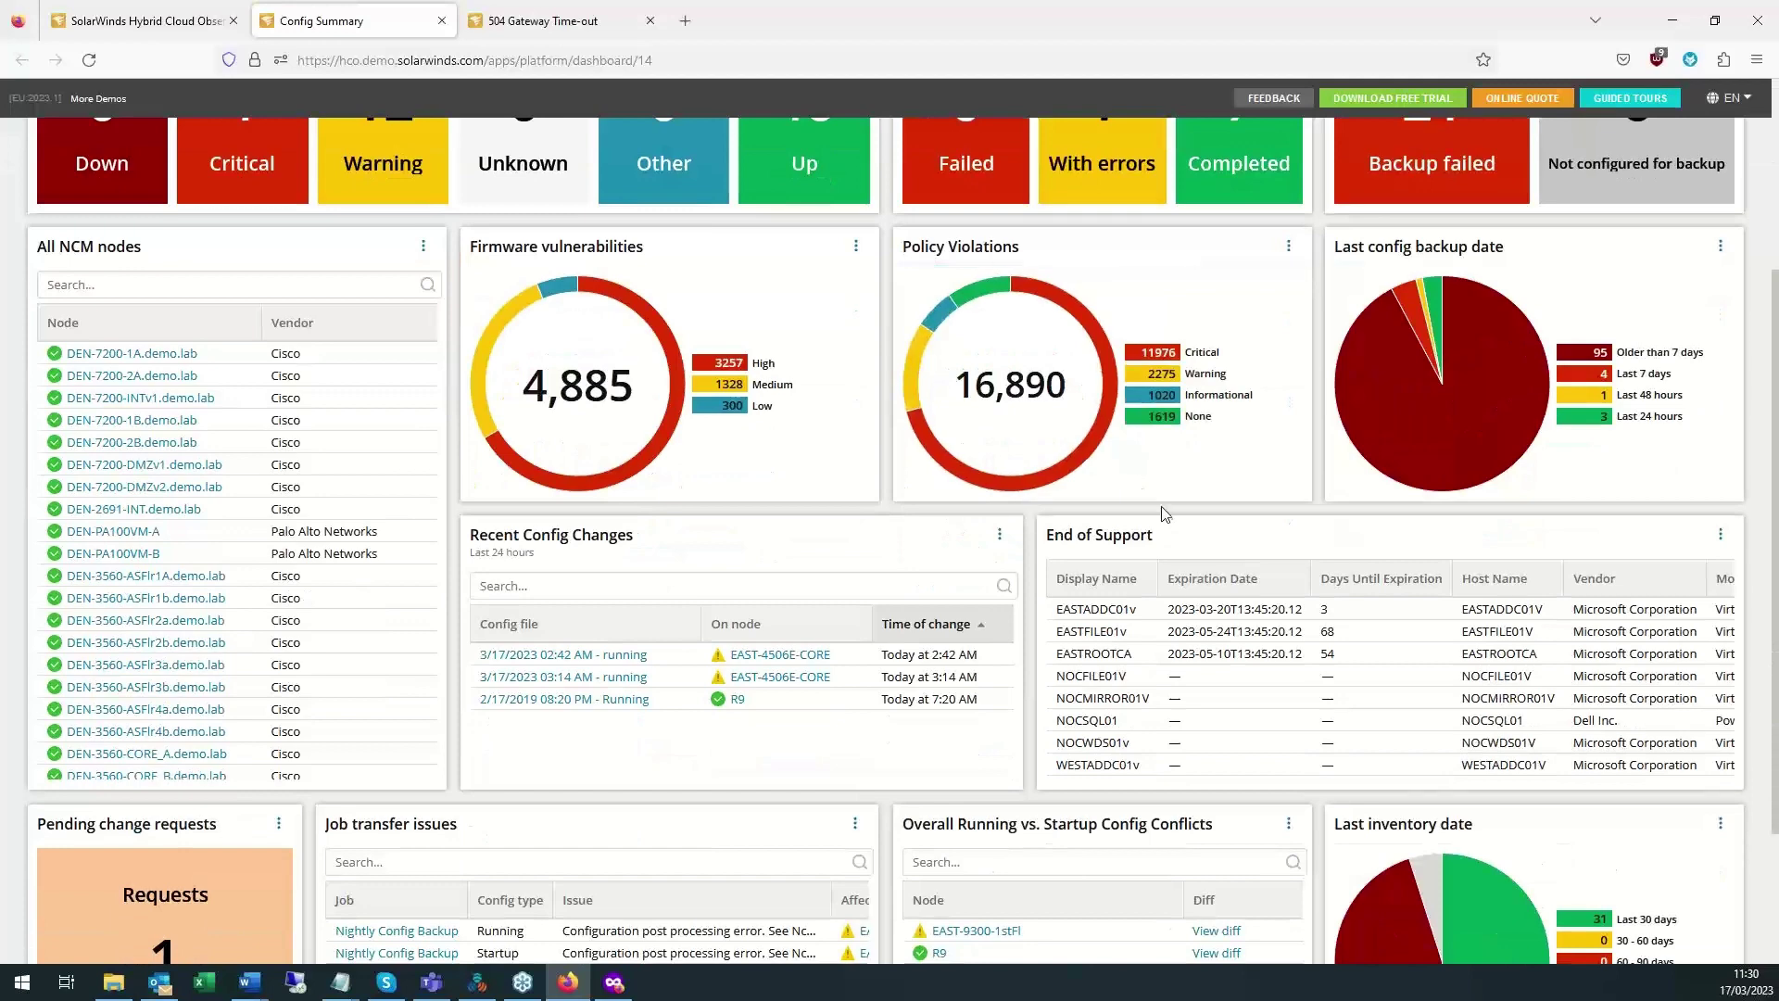
scroll(1164, 521, down, 1)
scroll(789, 526, down, 1)
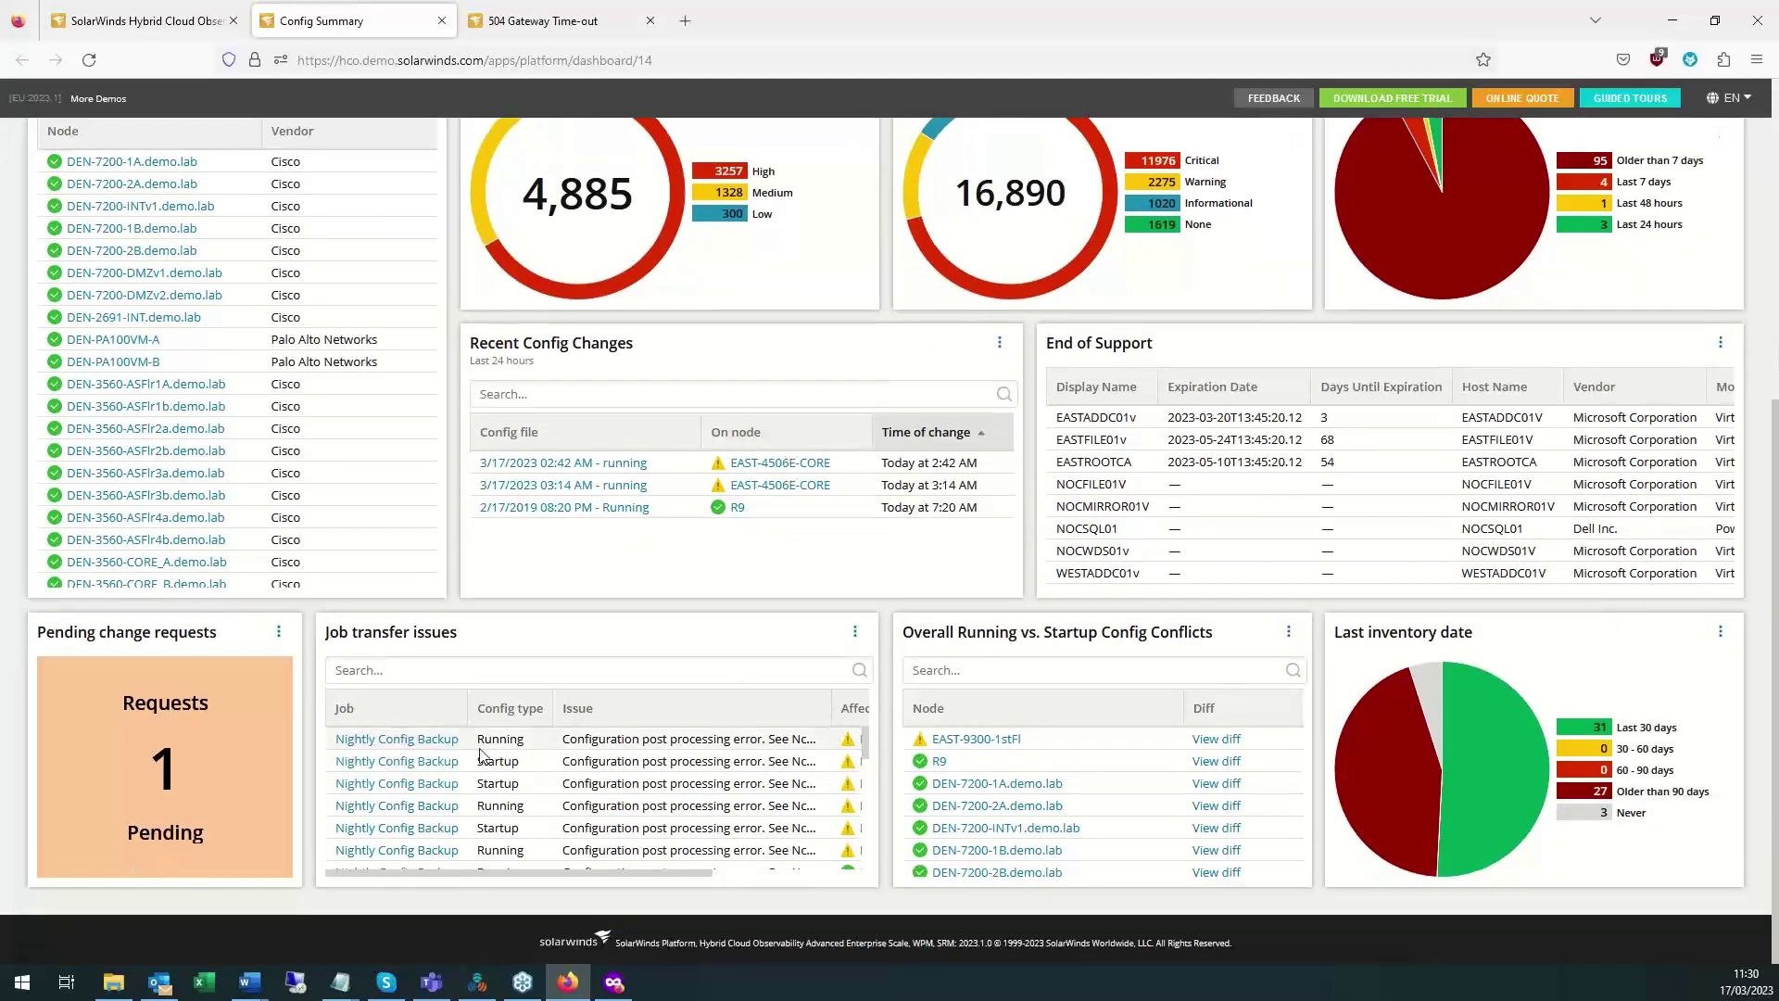
drag(479, 738, 500, 740)
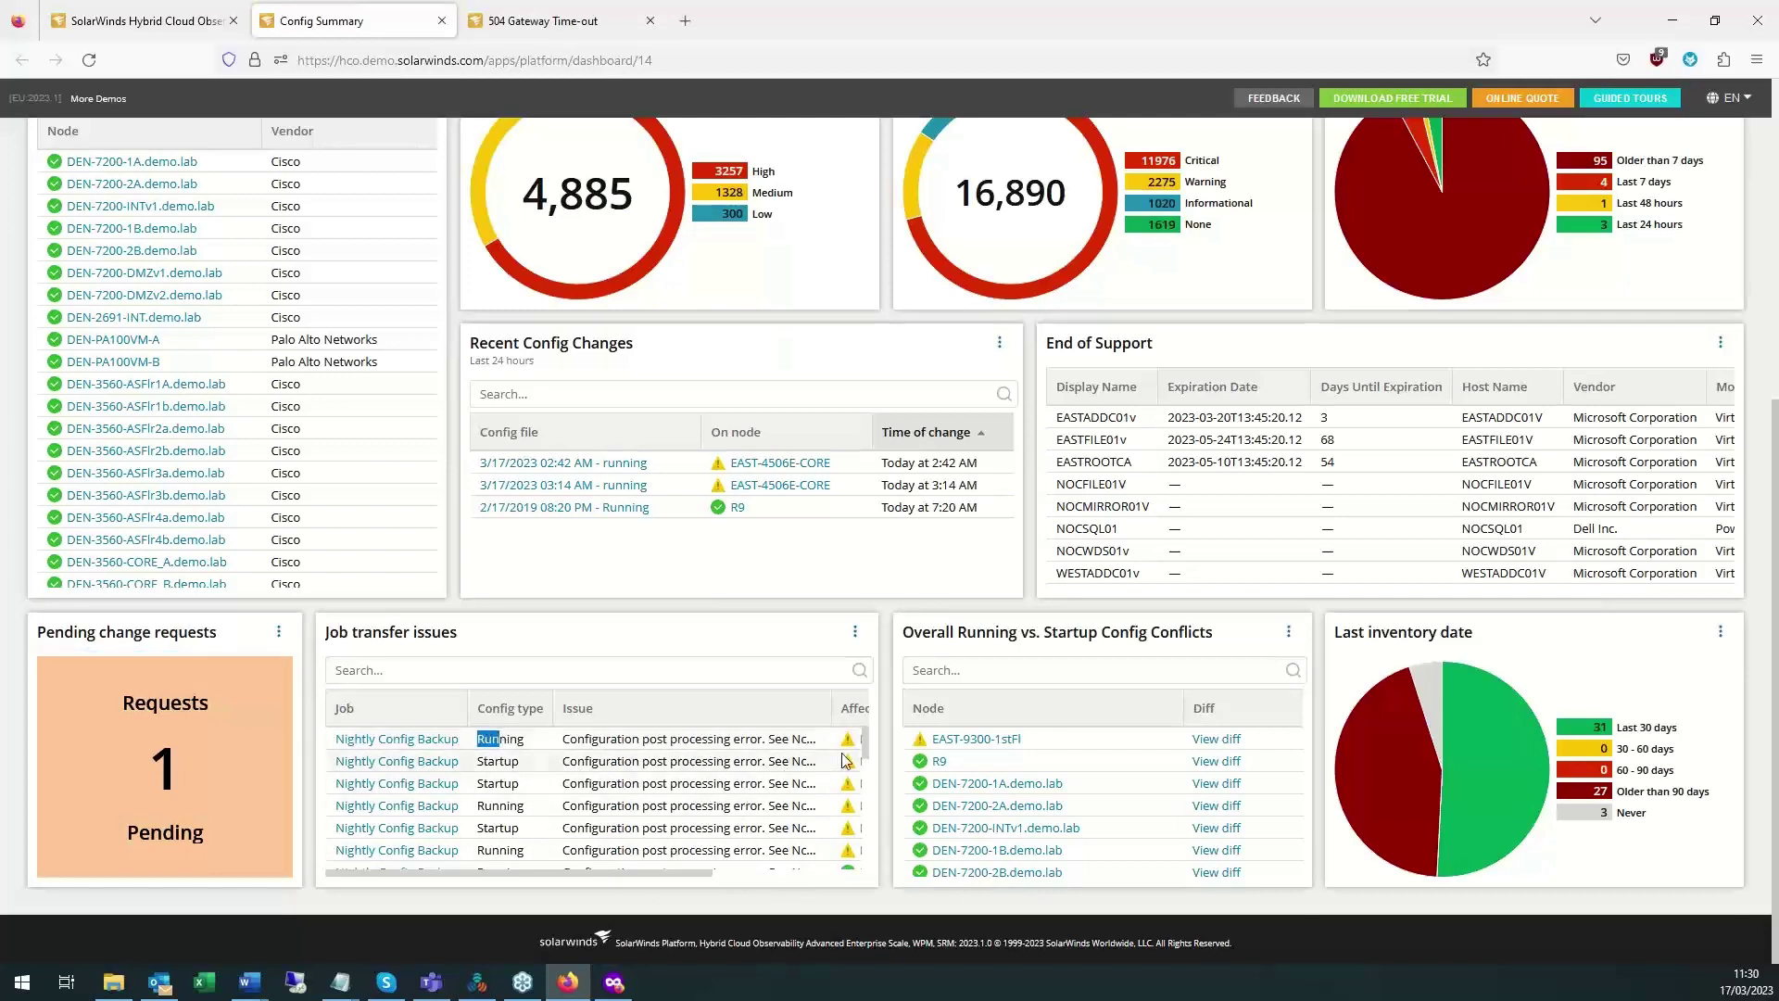
scroll(846, 797, up, 5)
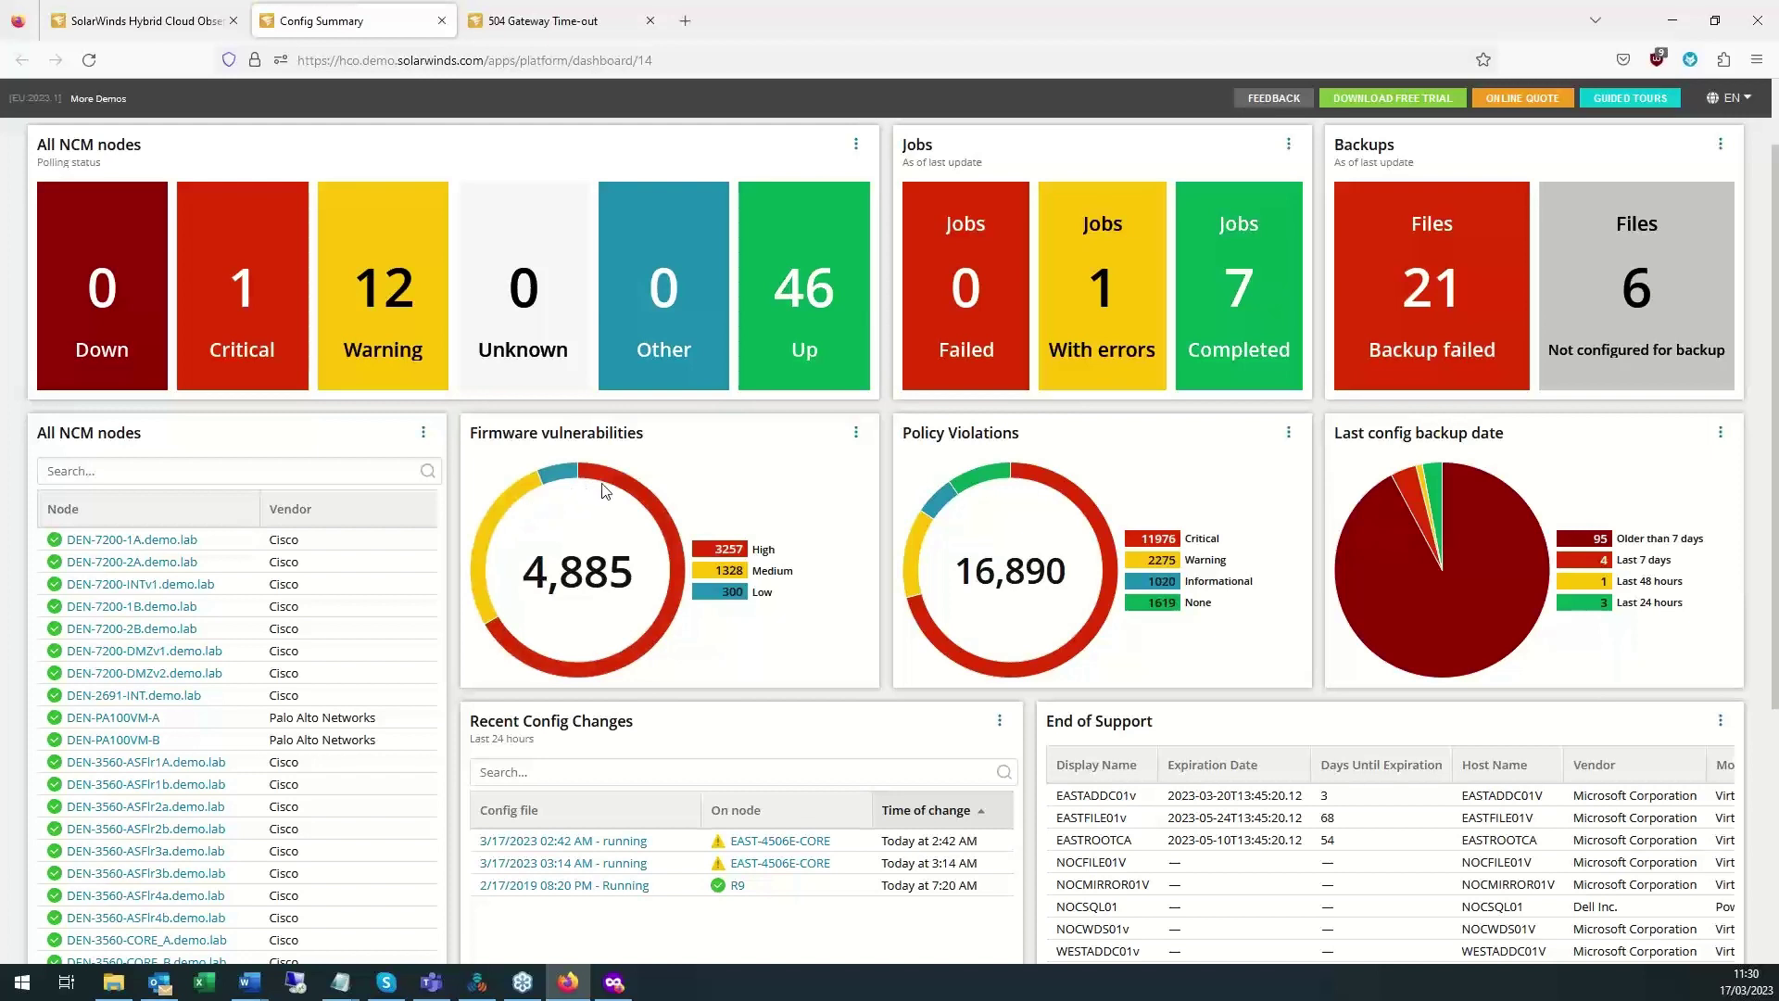
Open the Vulnerabilities for each Node report from the high-severity firmware vulnerabilities and close the 504 Gateway Time-out page.
click(646, 505)
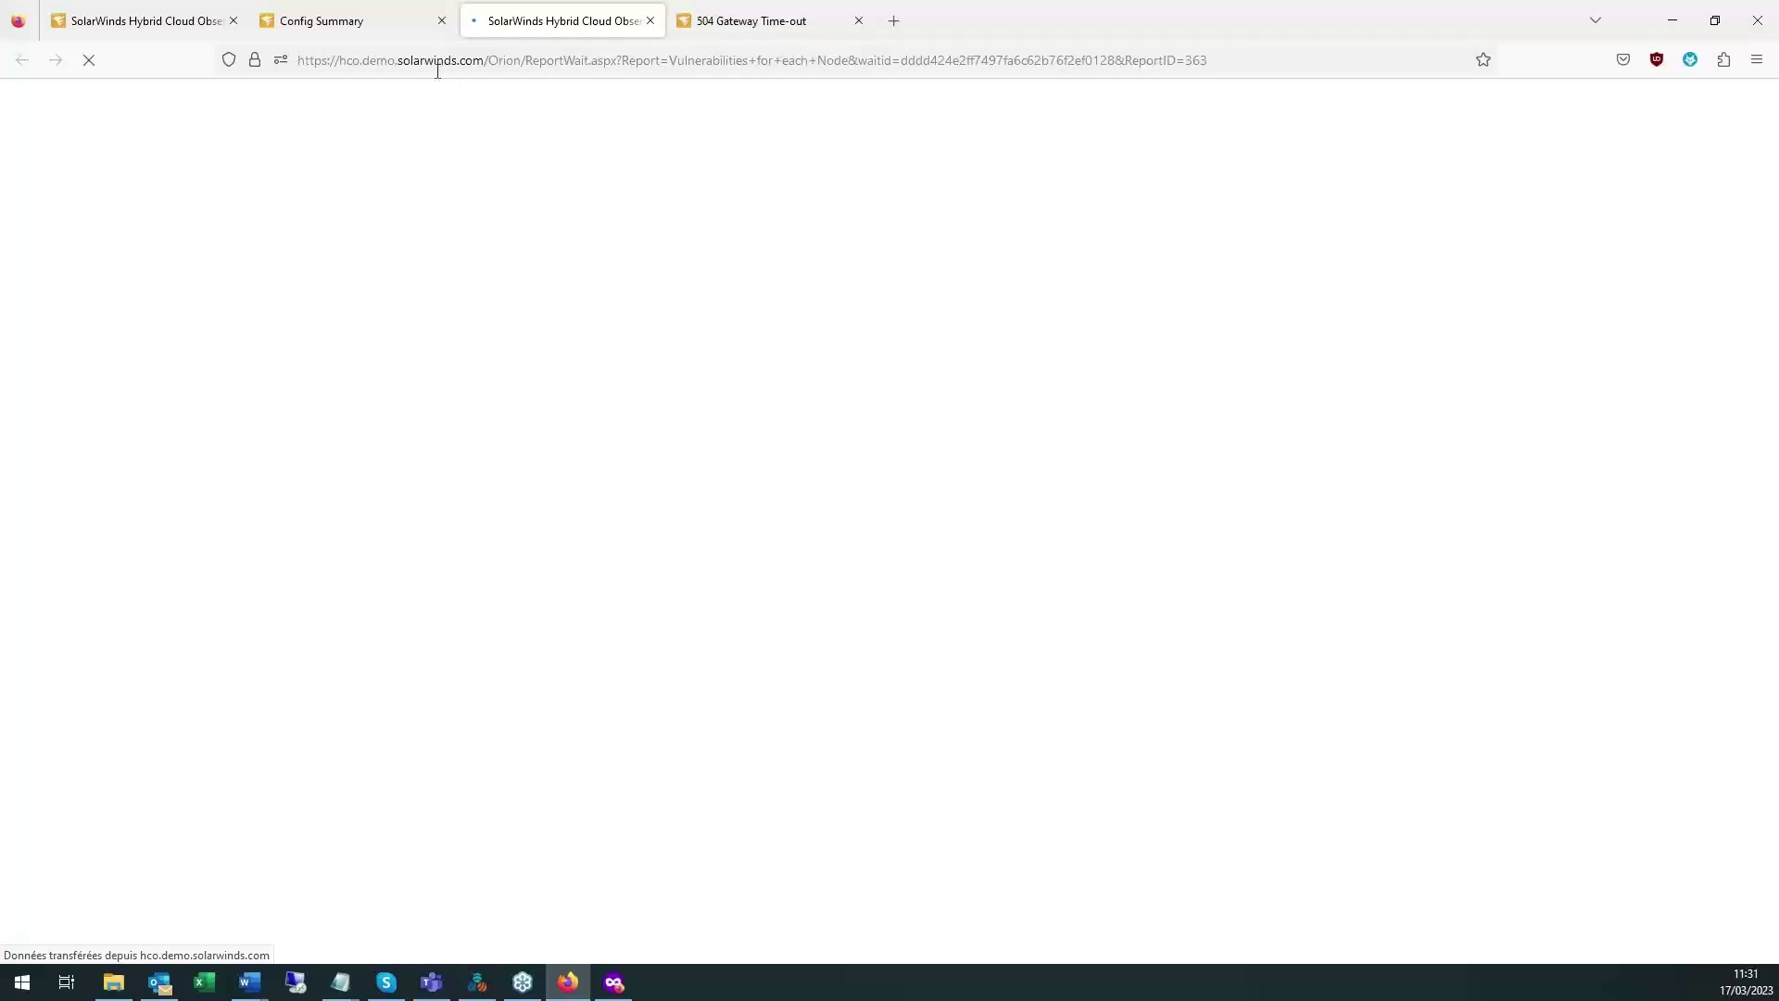
click(399, 22)
click(523, 14)
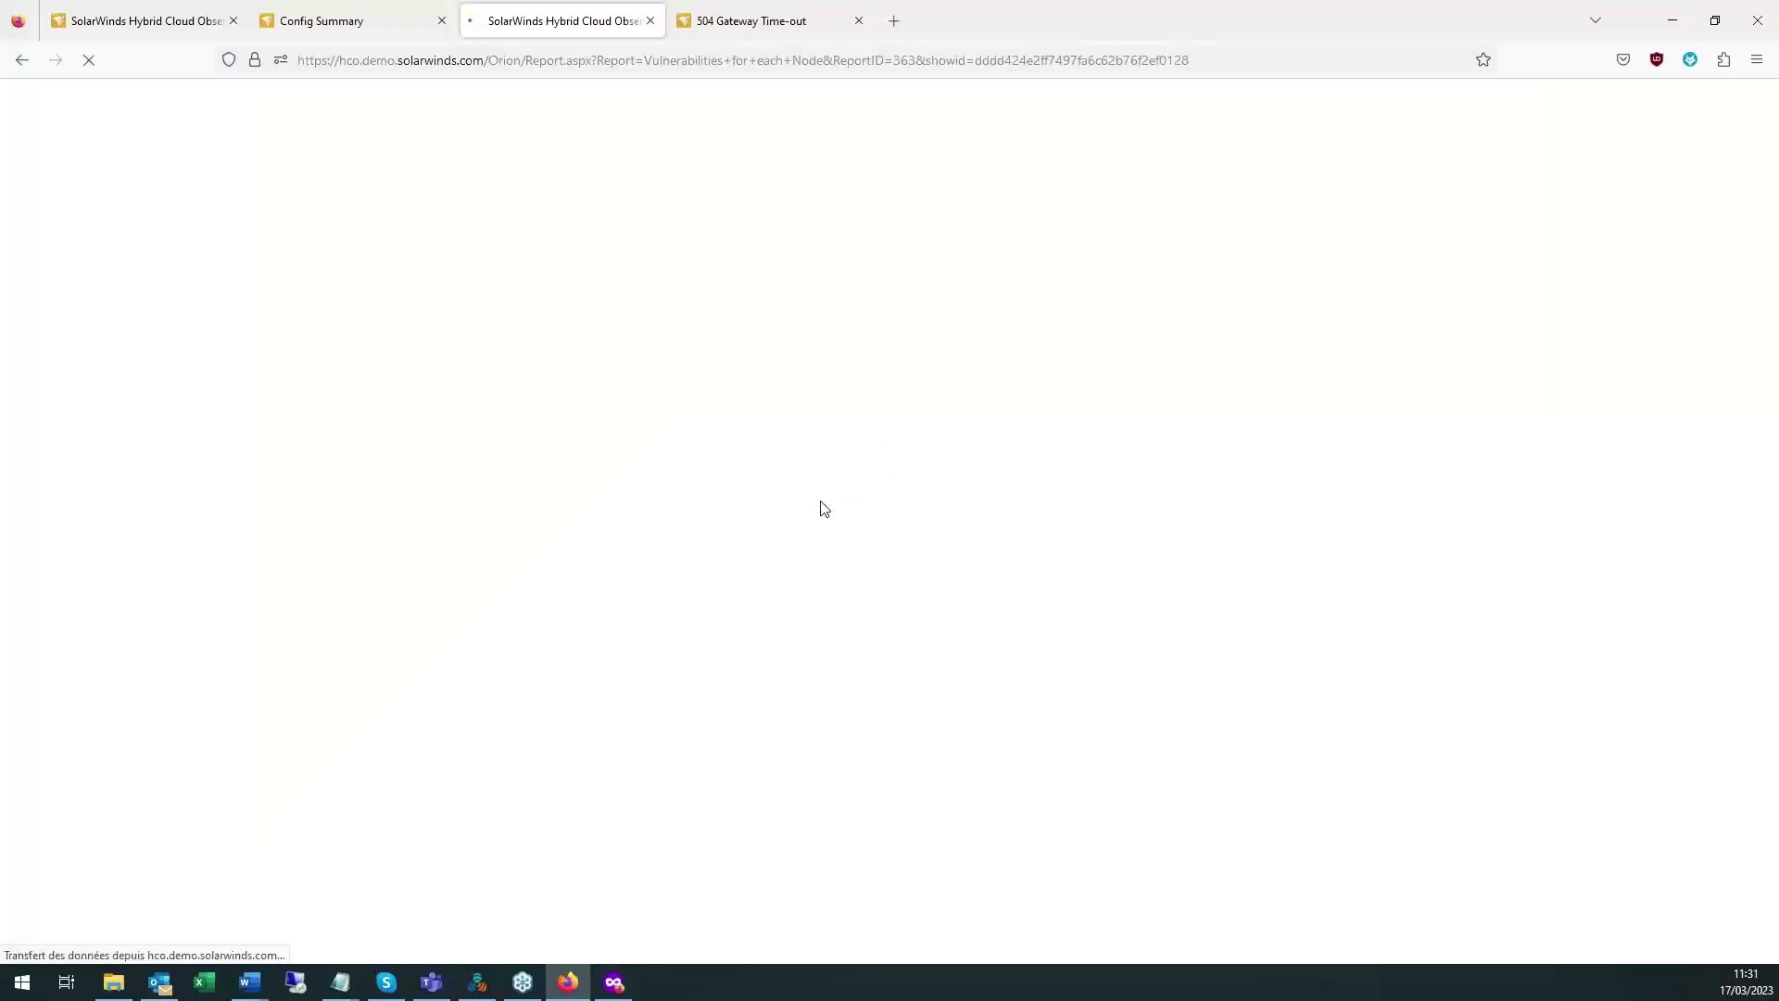
click(858, 21)
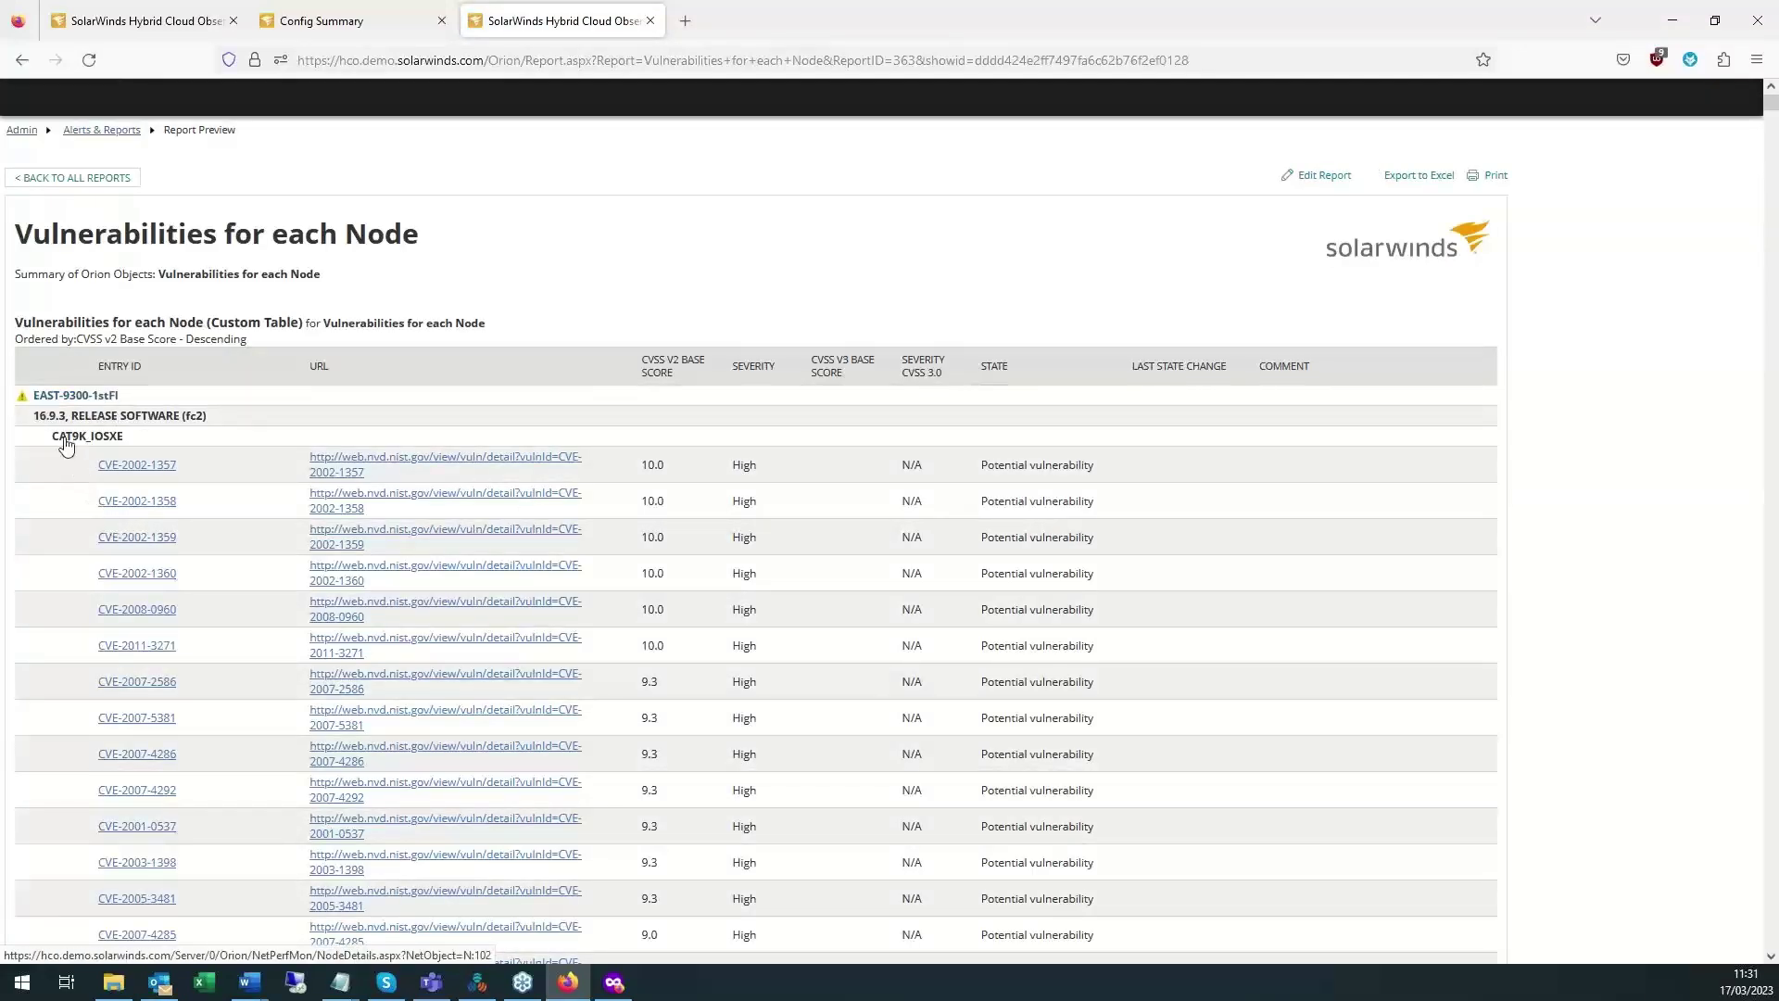
Read through the report's CVE entries for EAST-9300-1stFl up to the first ones for DEN-7200-INTv1.demo.lab.
scroll(159, 374, down, 1)
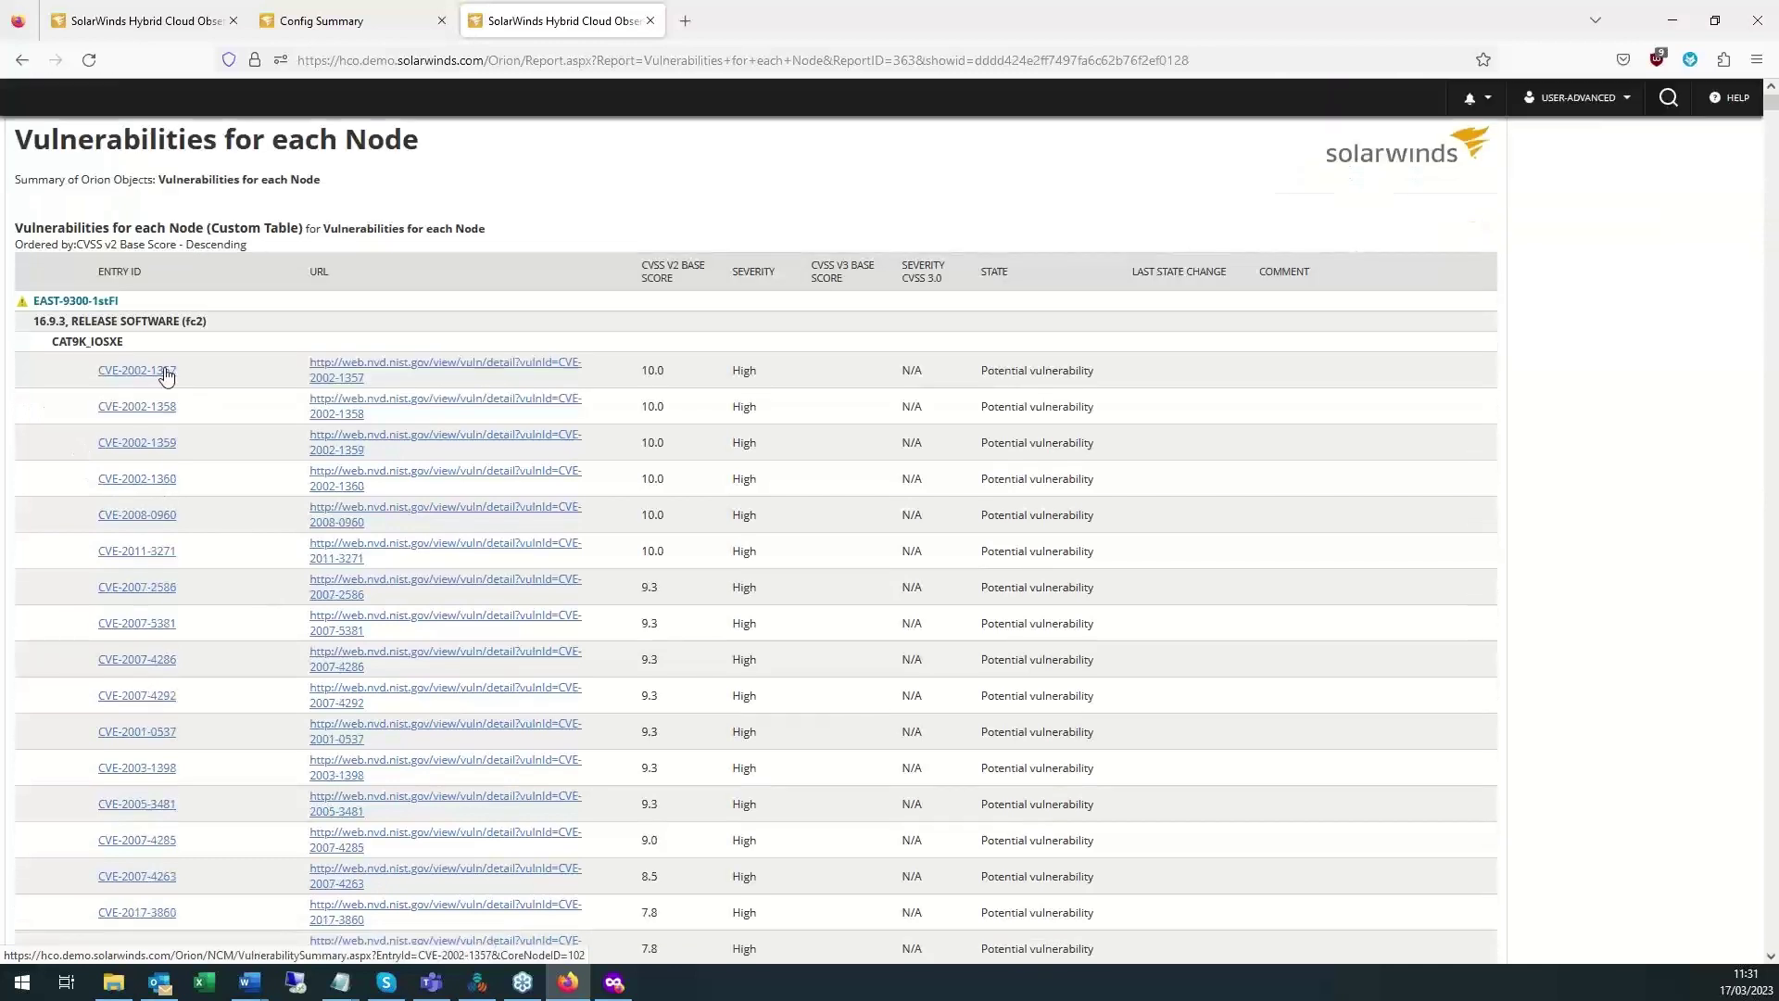
scroll(179, 612, down, 1)
scroll(179, 623, down, 10)
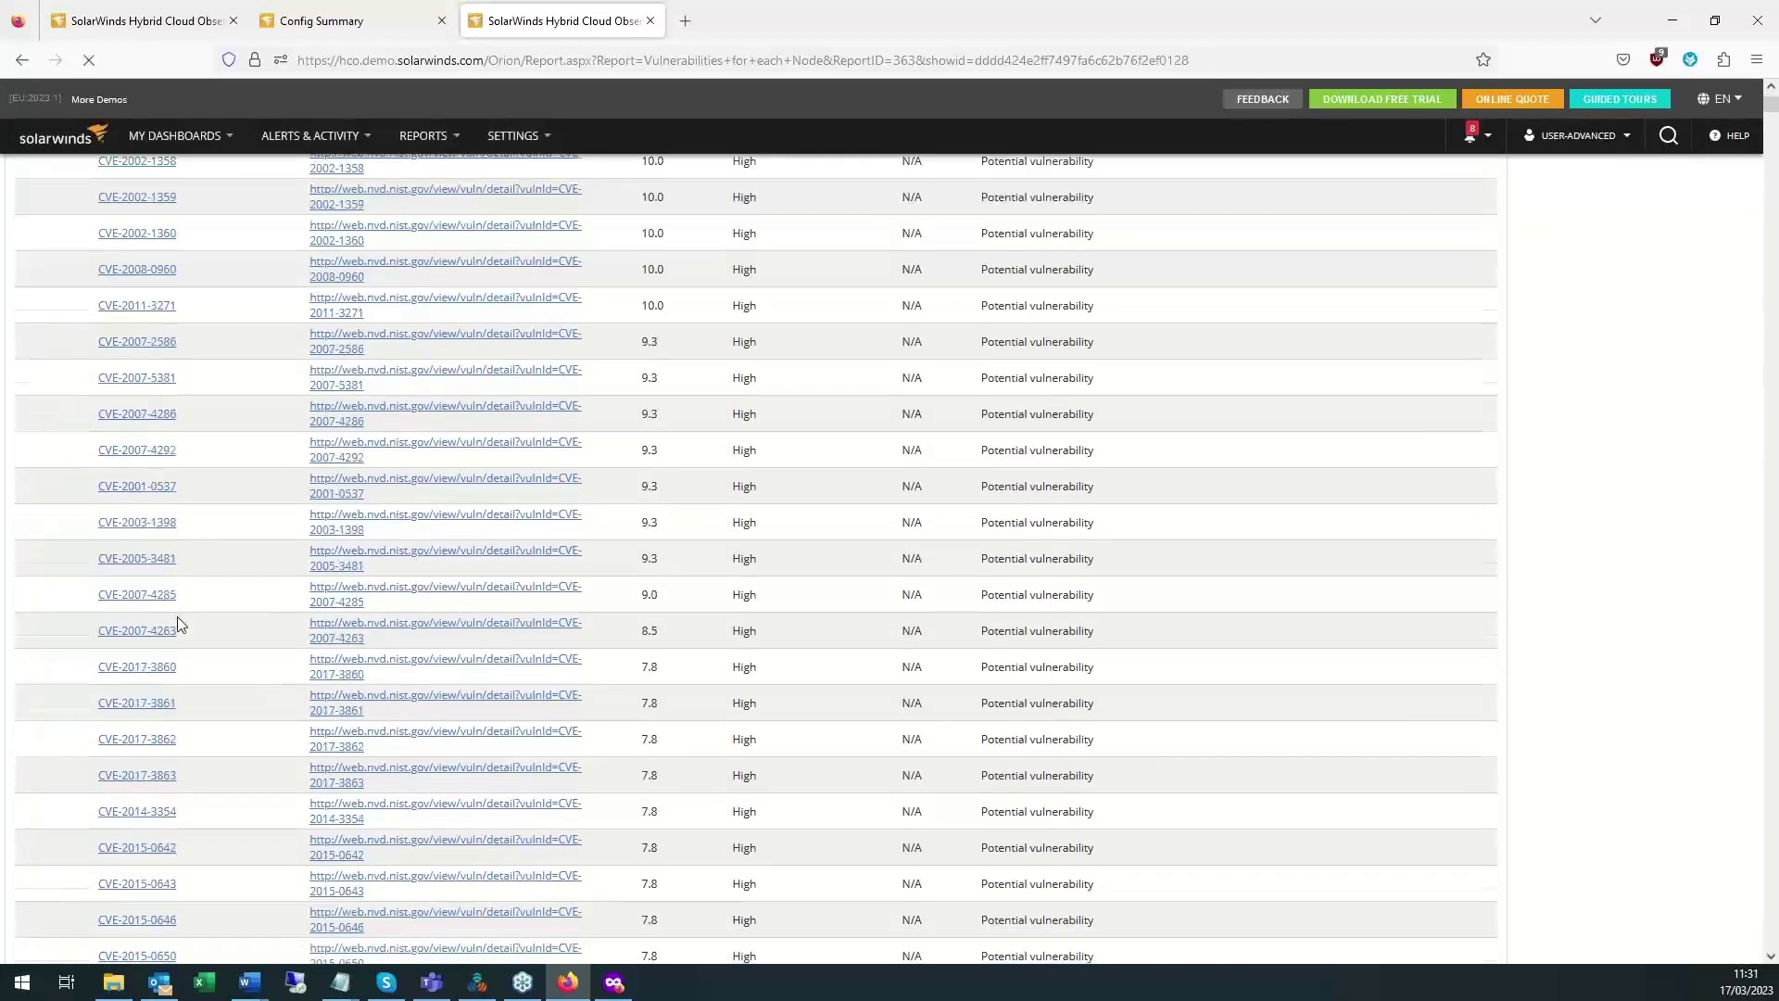
scroll(179, 623, down, 10)
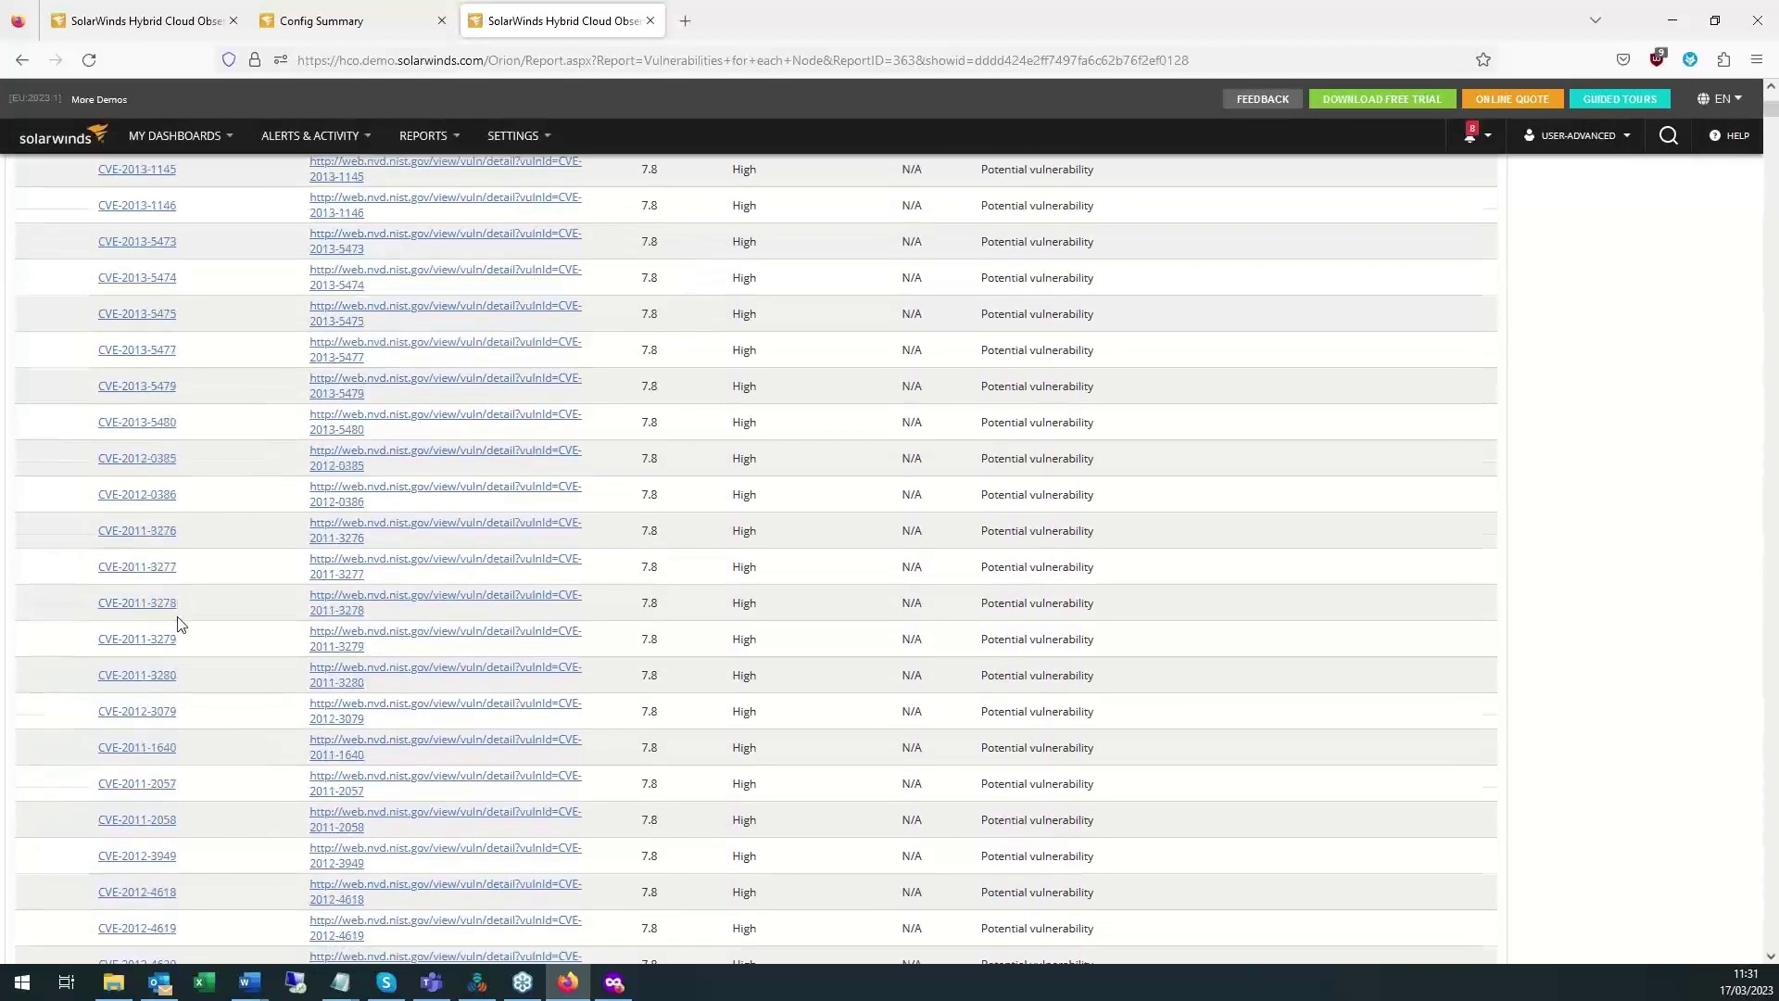
scroll(178, 619, down, 10)
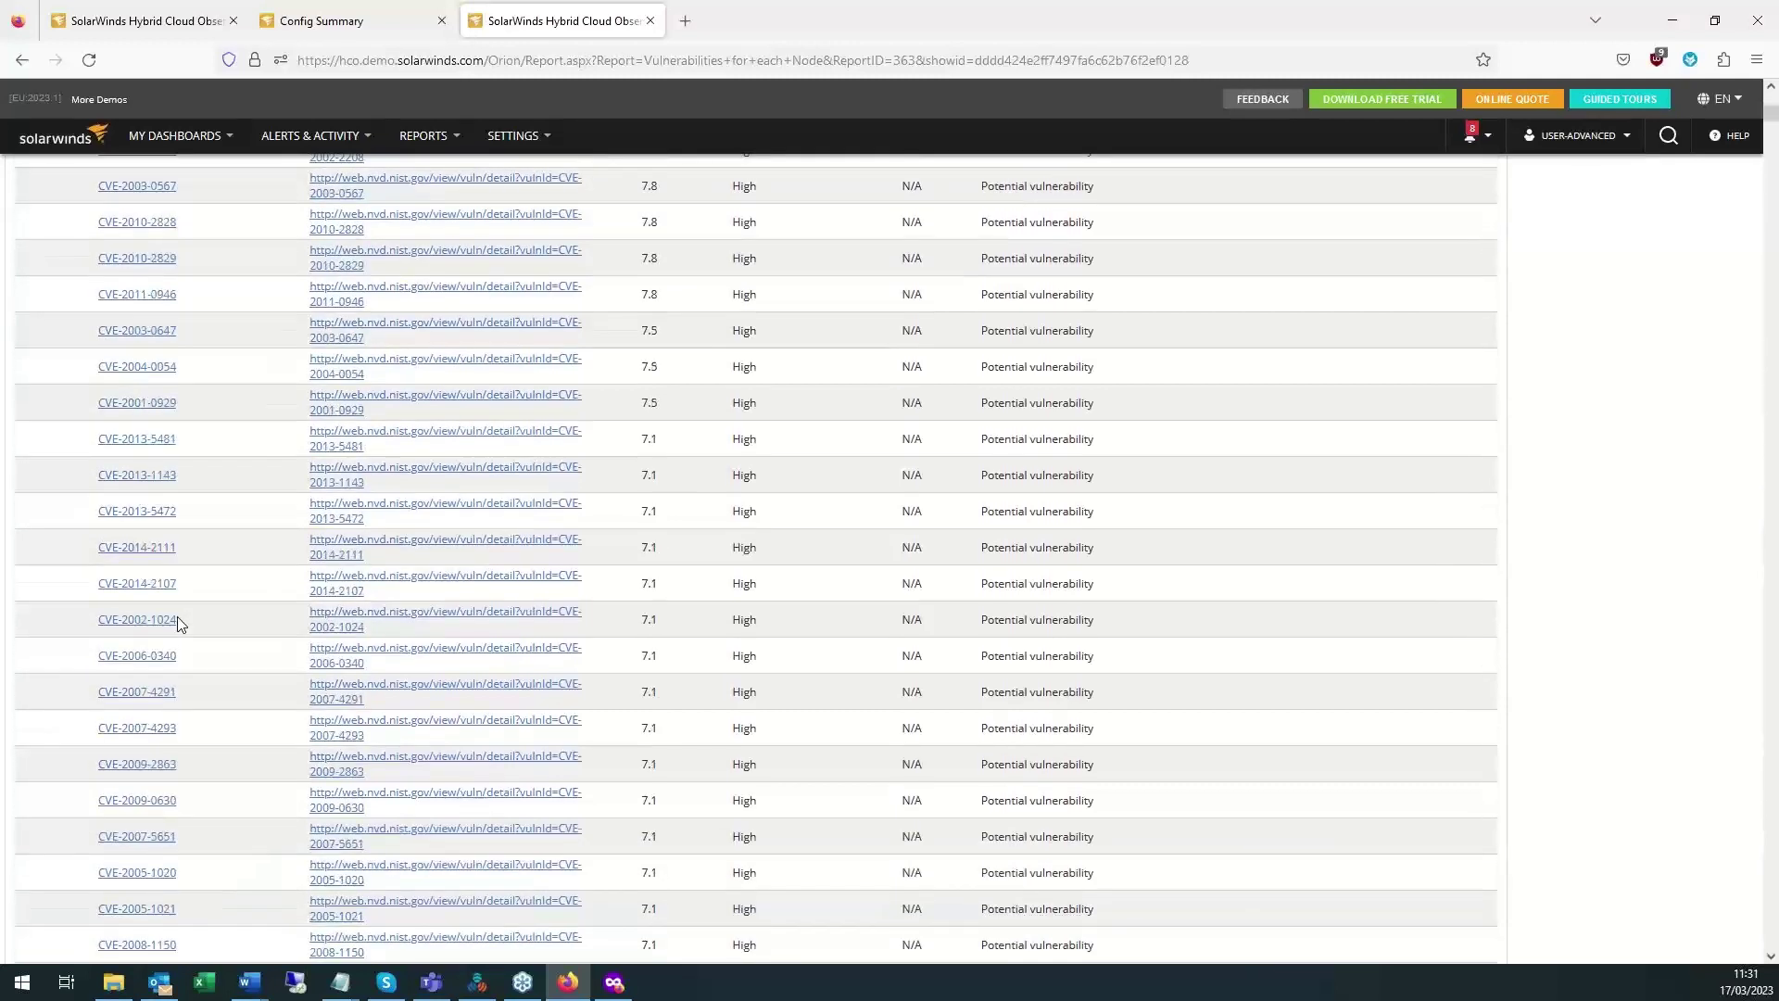
scroll(179, 621, down, 7)
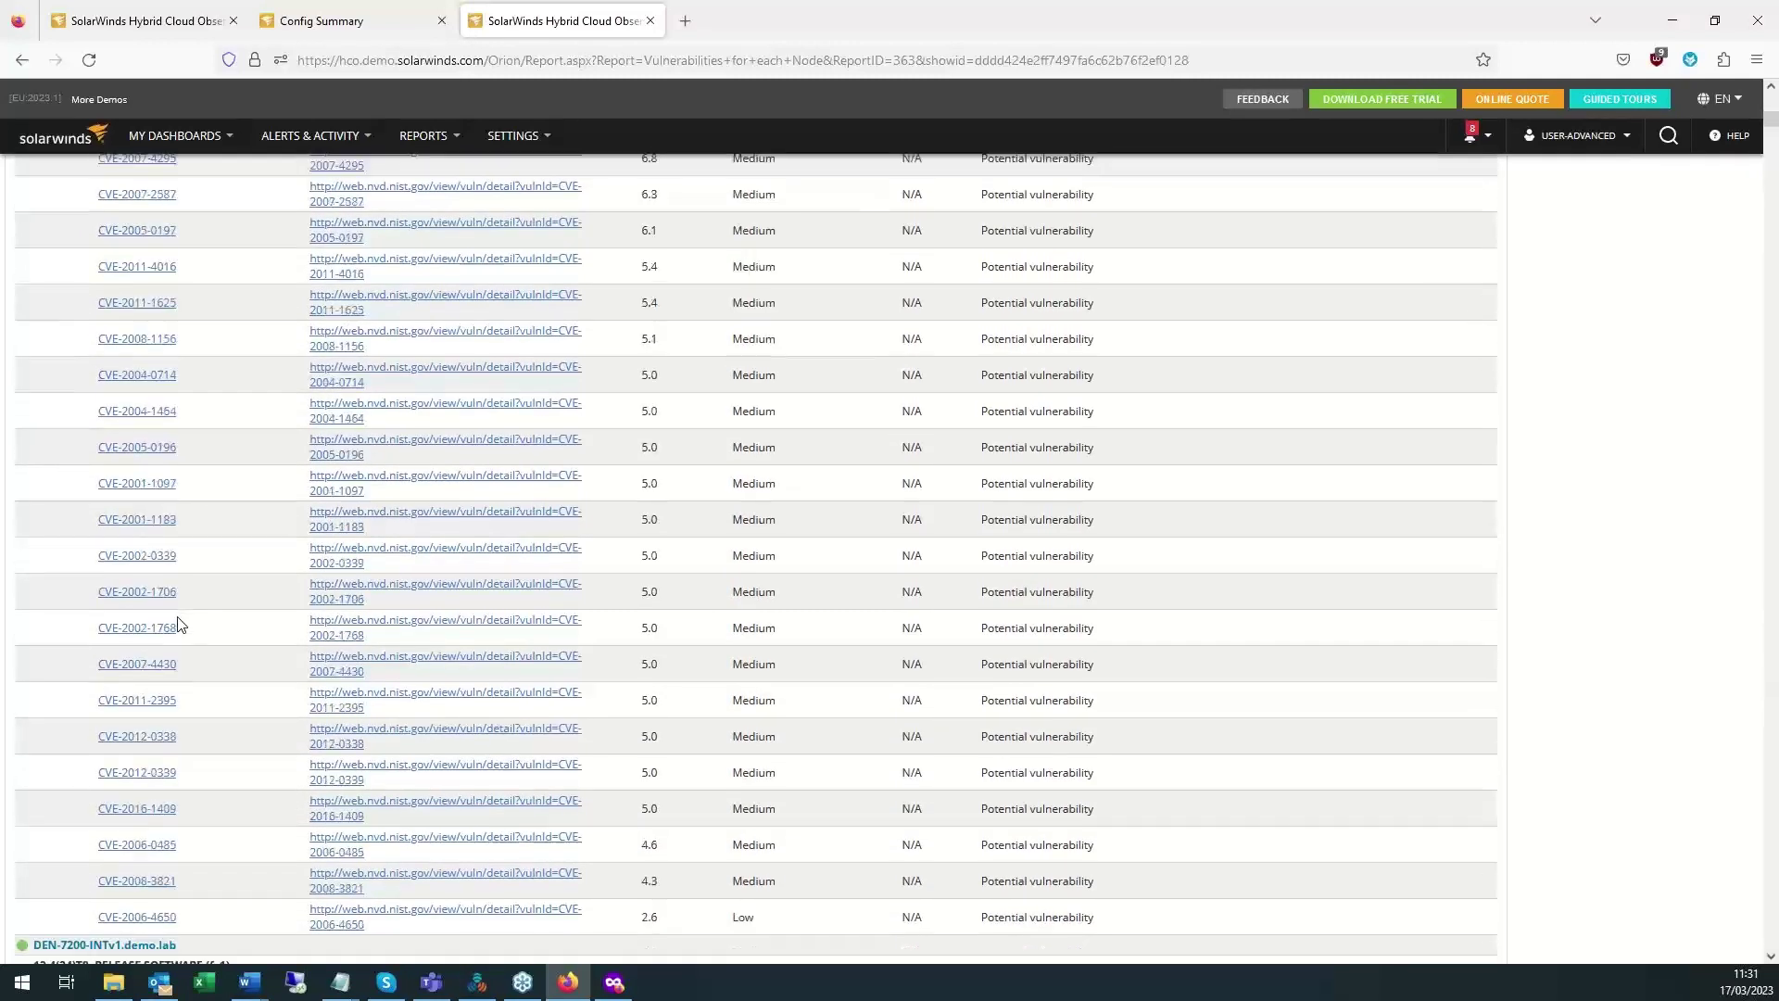
scroll(179, 624, down, 2)
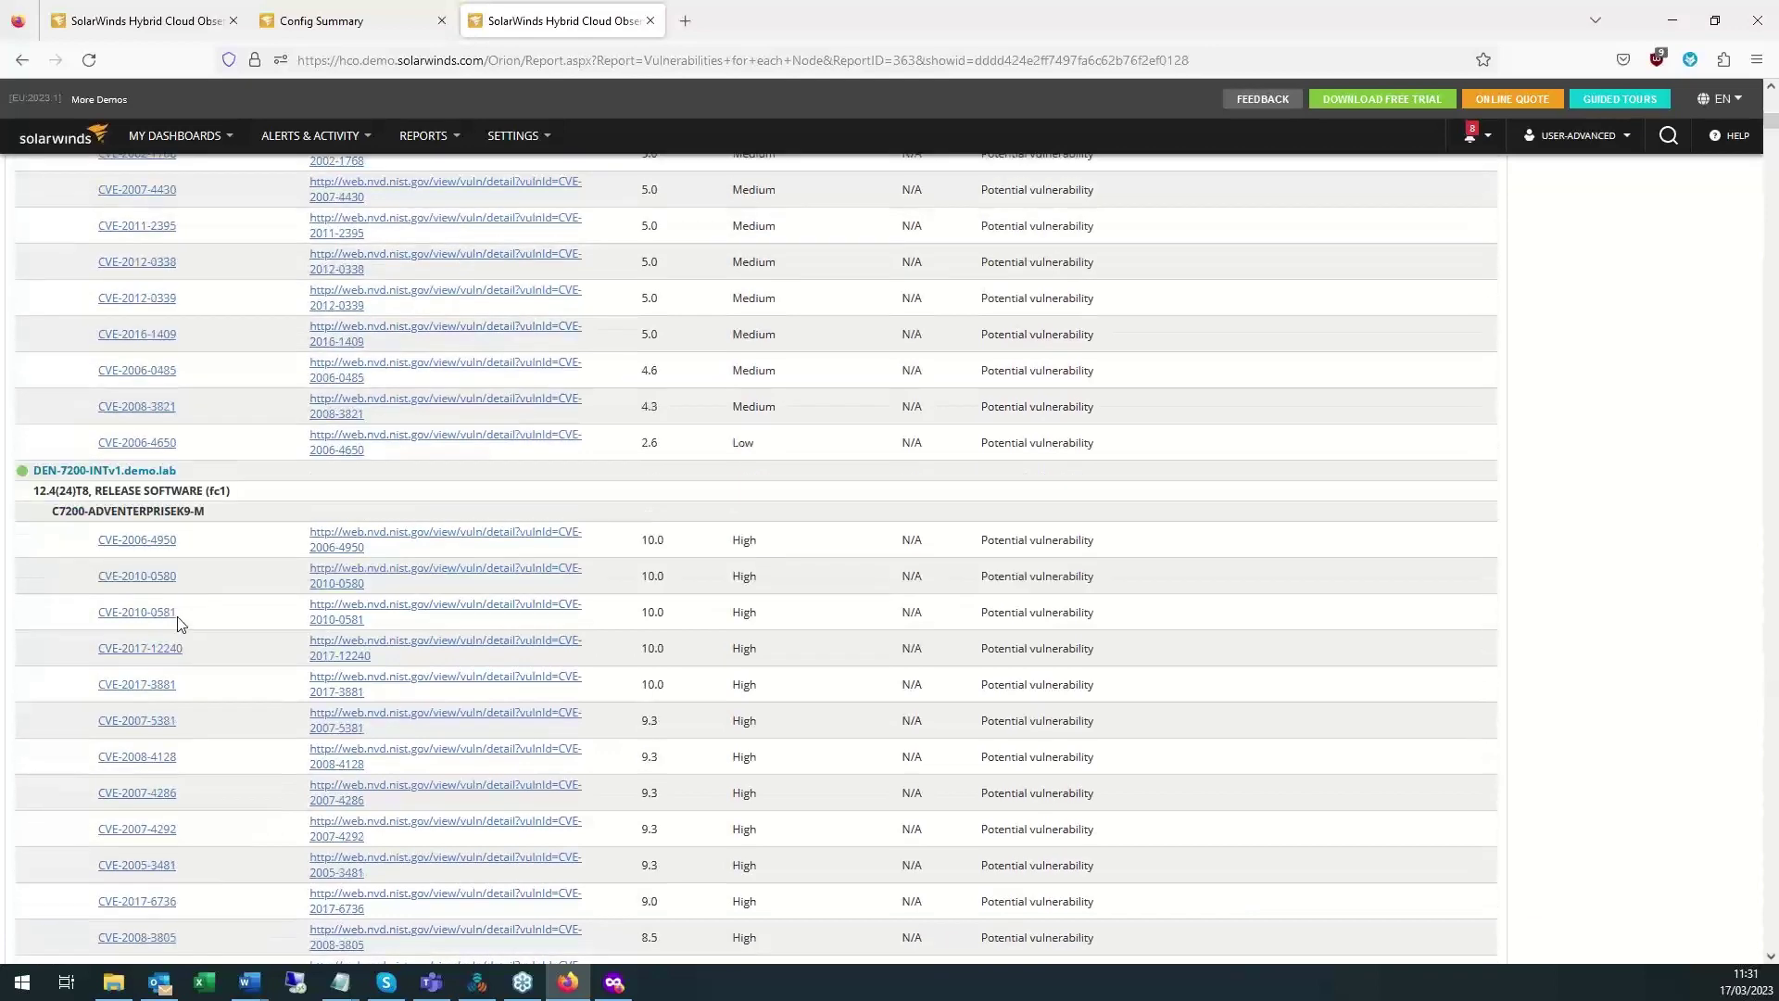
Return to the Config Summary dashboard and open the Firmware Upgrades page for network configuration.
click(315, 28)
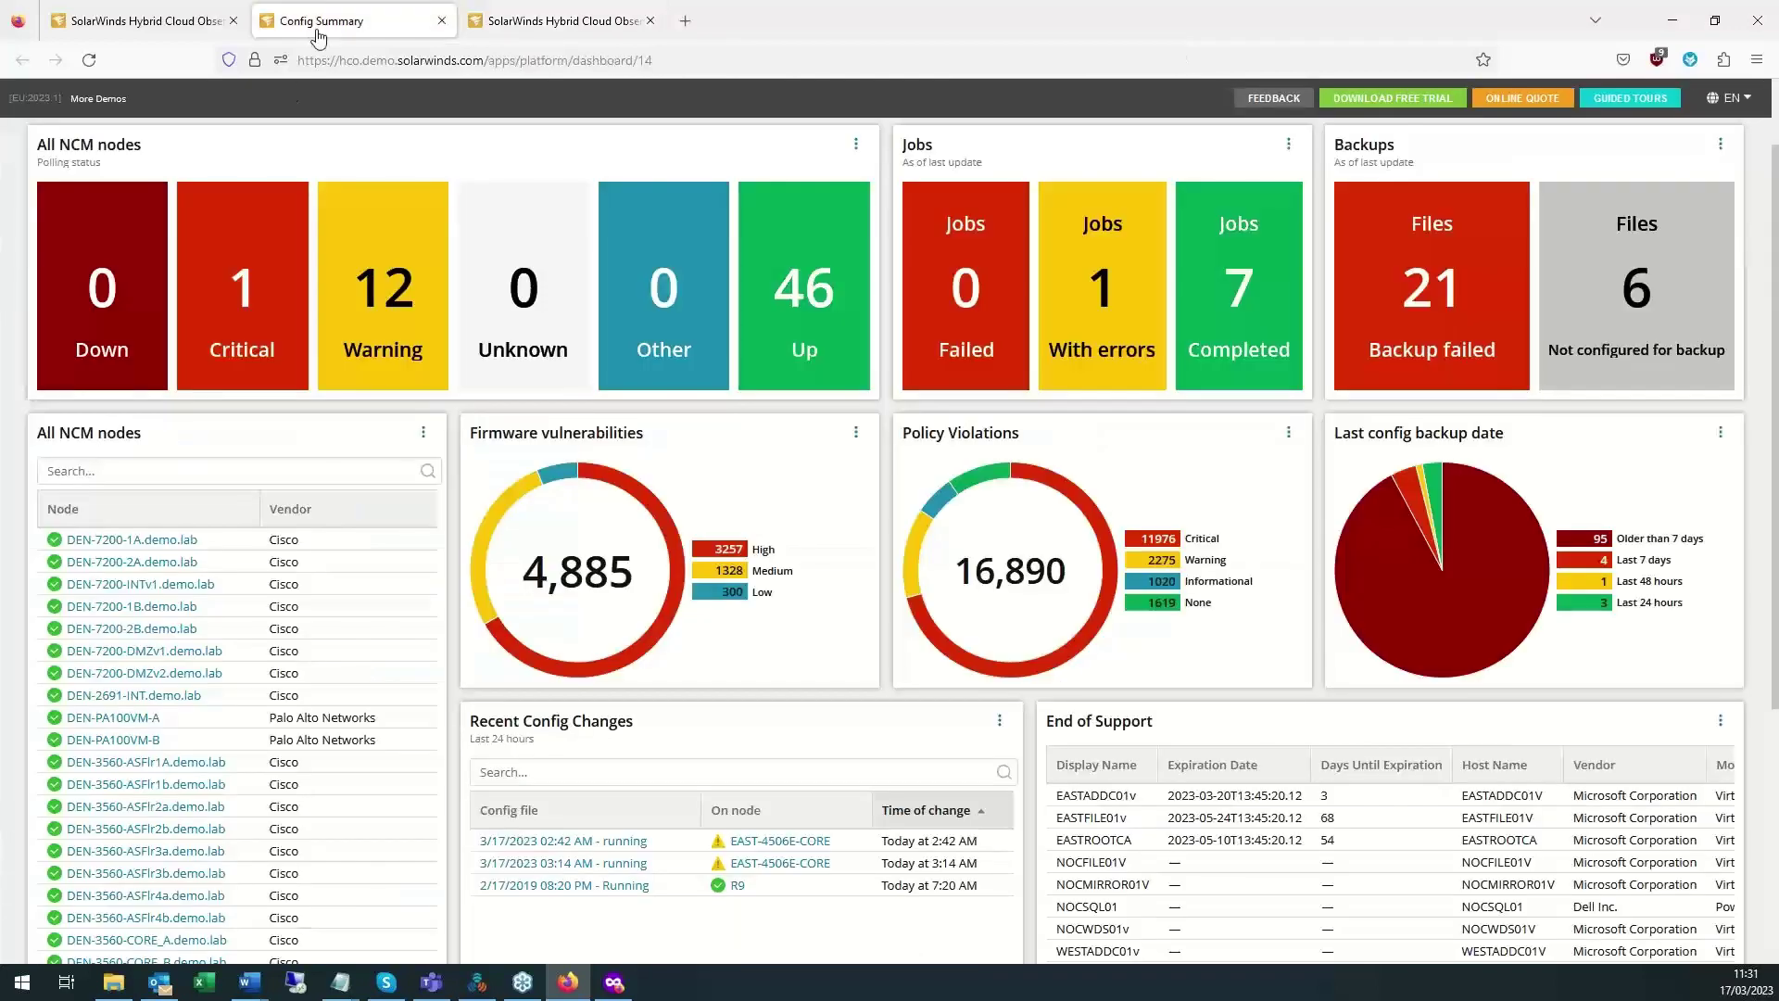
scroll(529, 646, up, 2)
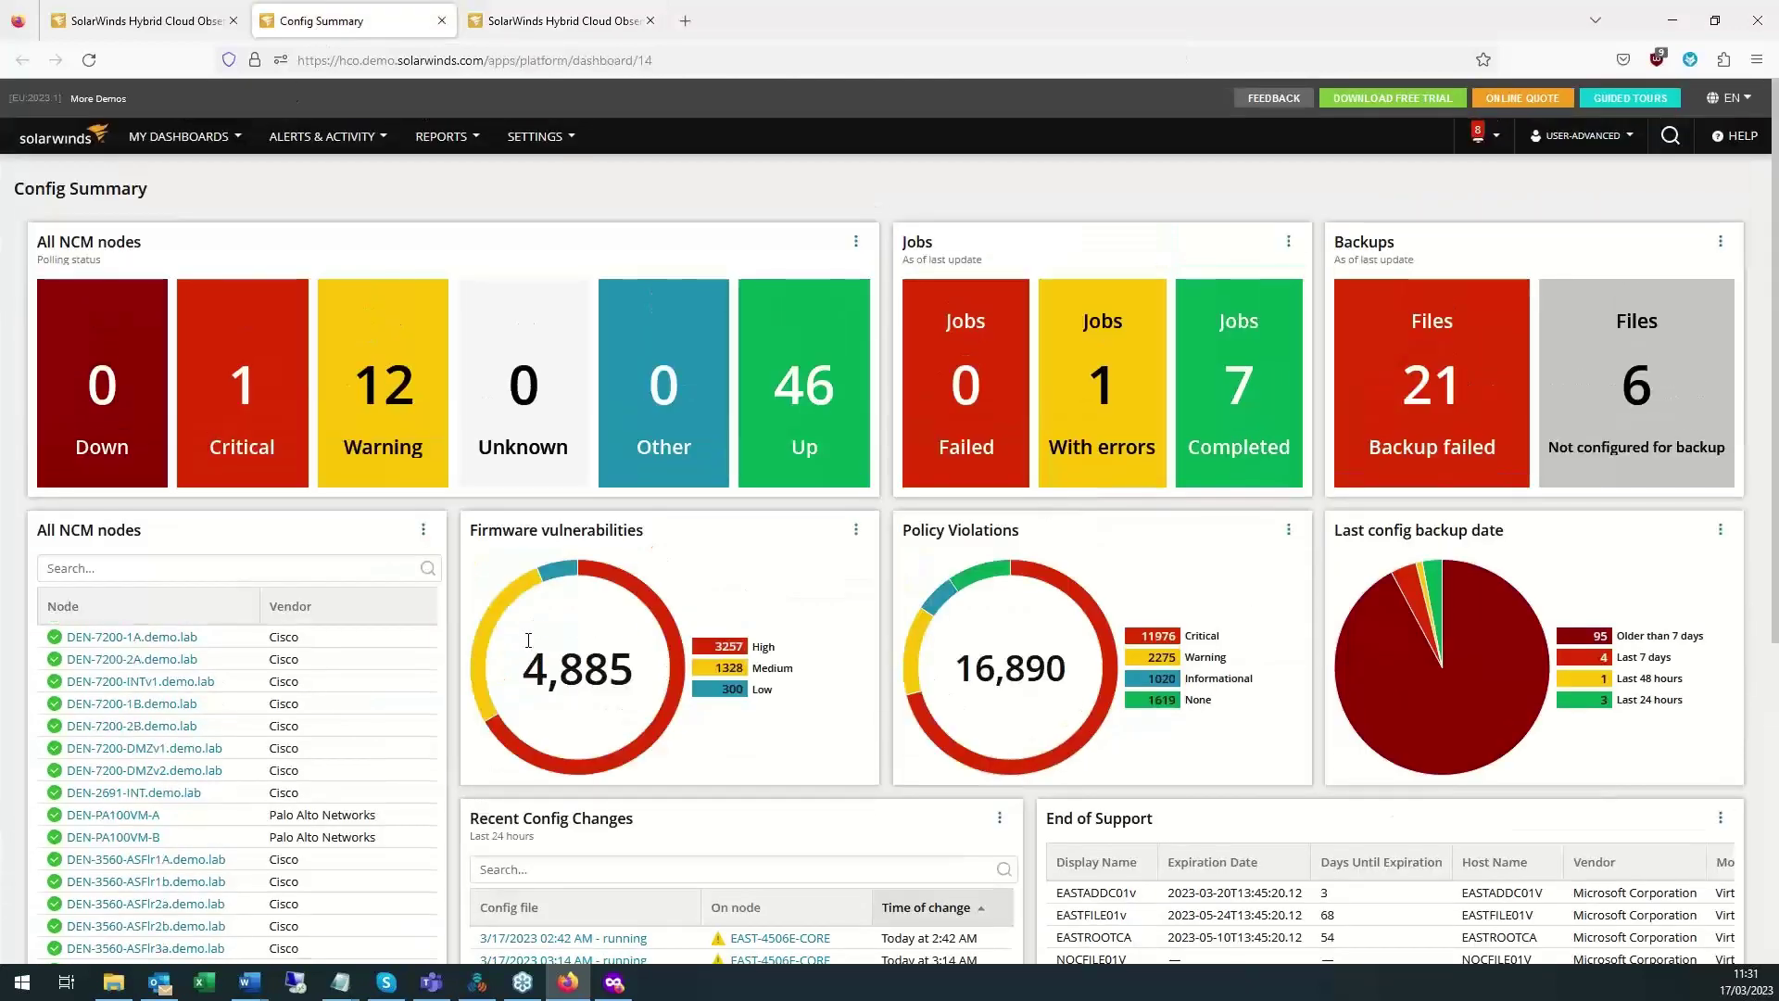
mouse_move(232, 139)
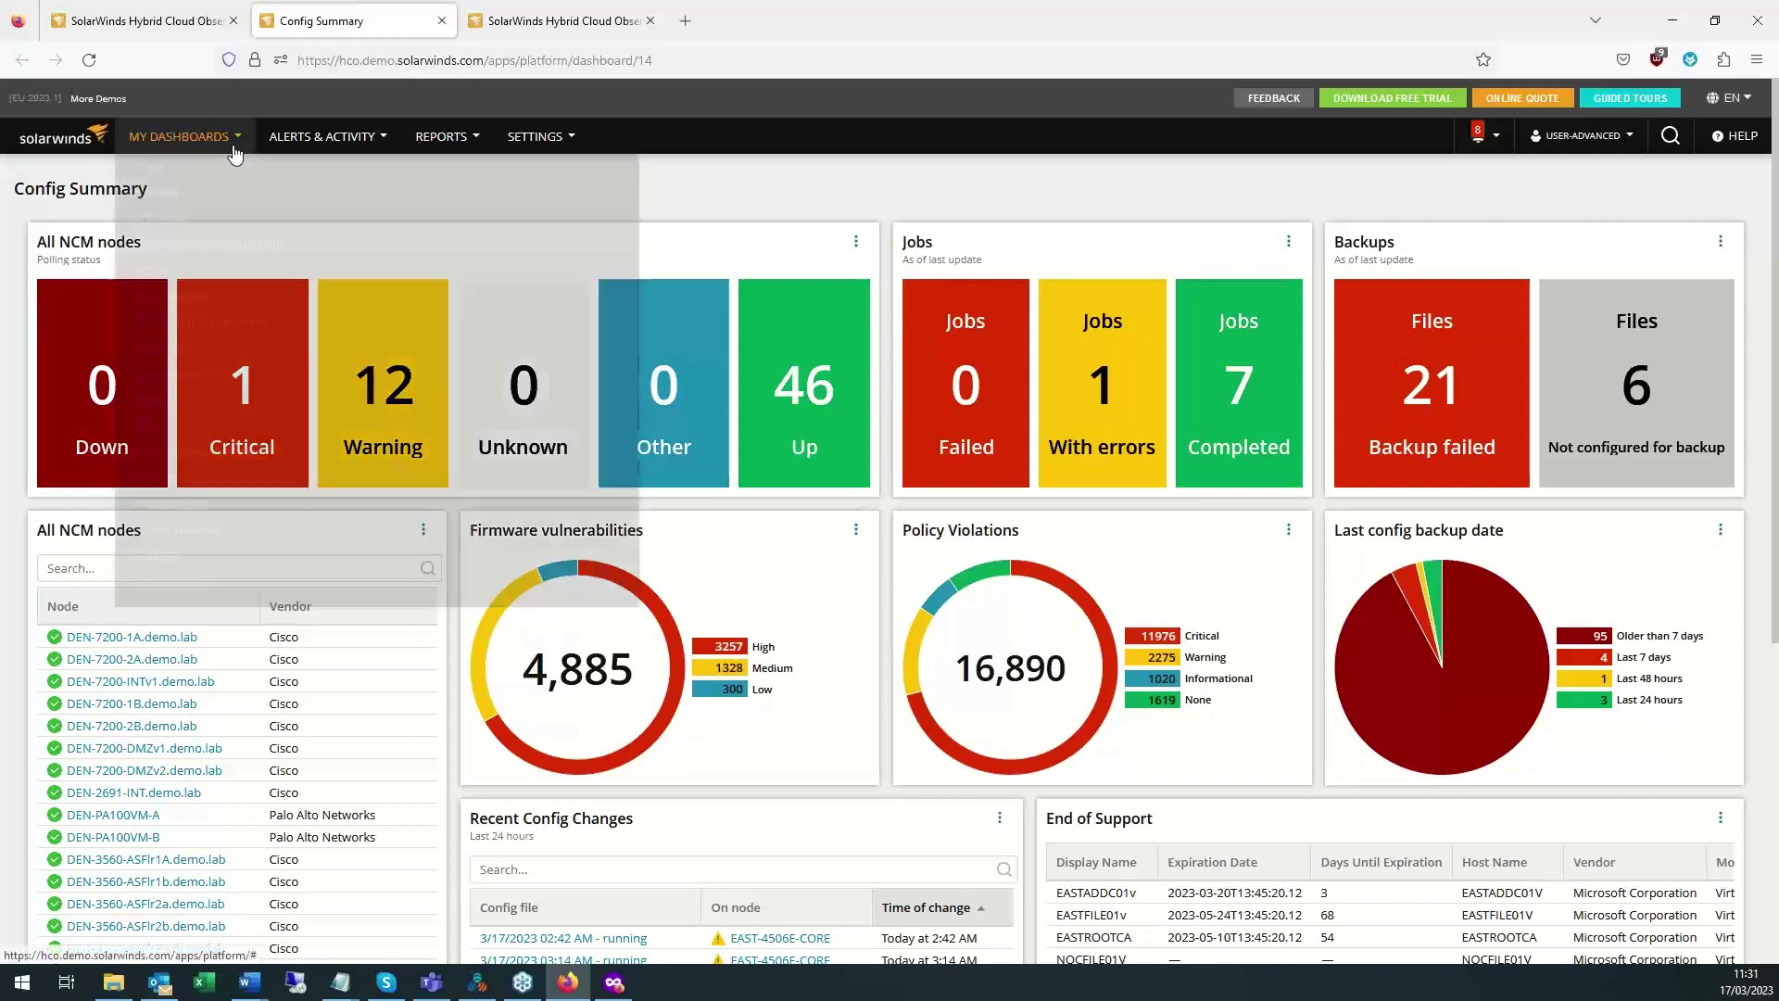
mouse_move(232, 245)
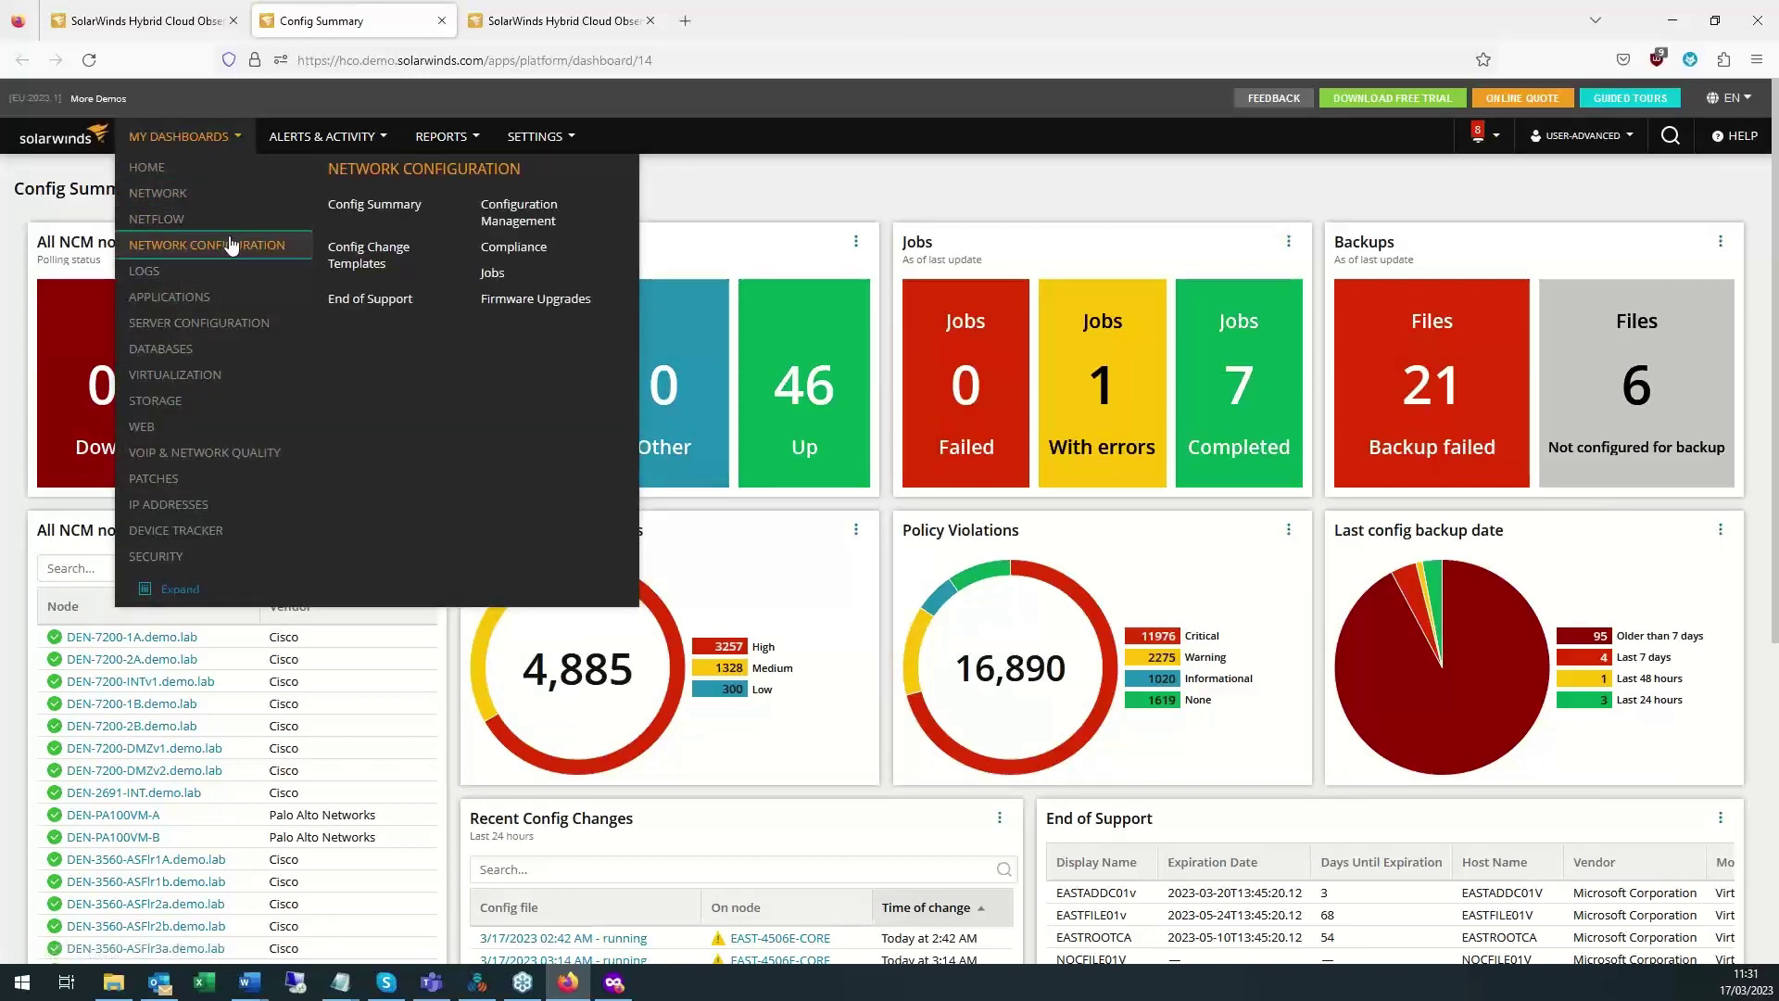
click(540, 302)
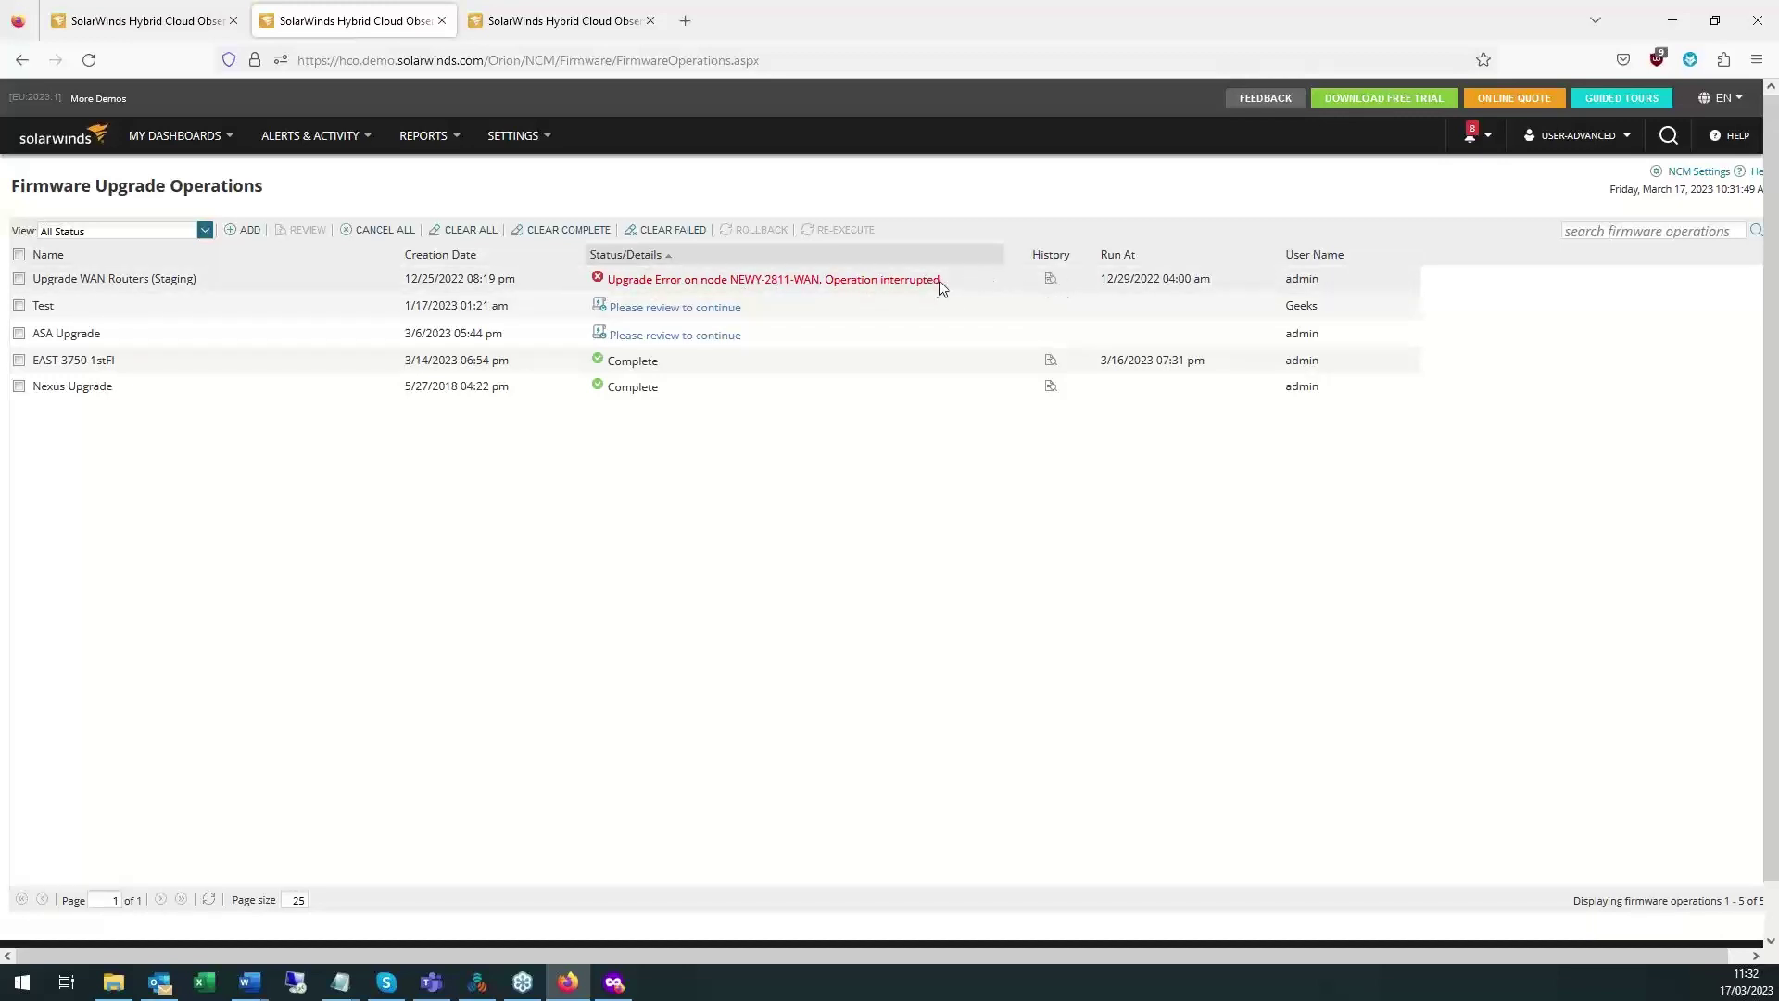
Open the firmware upgrade report of the EAST-3750-1stFl operation, read through its logged upgrade steps and close it.
click(1050, 360)
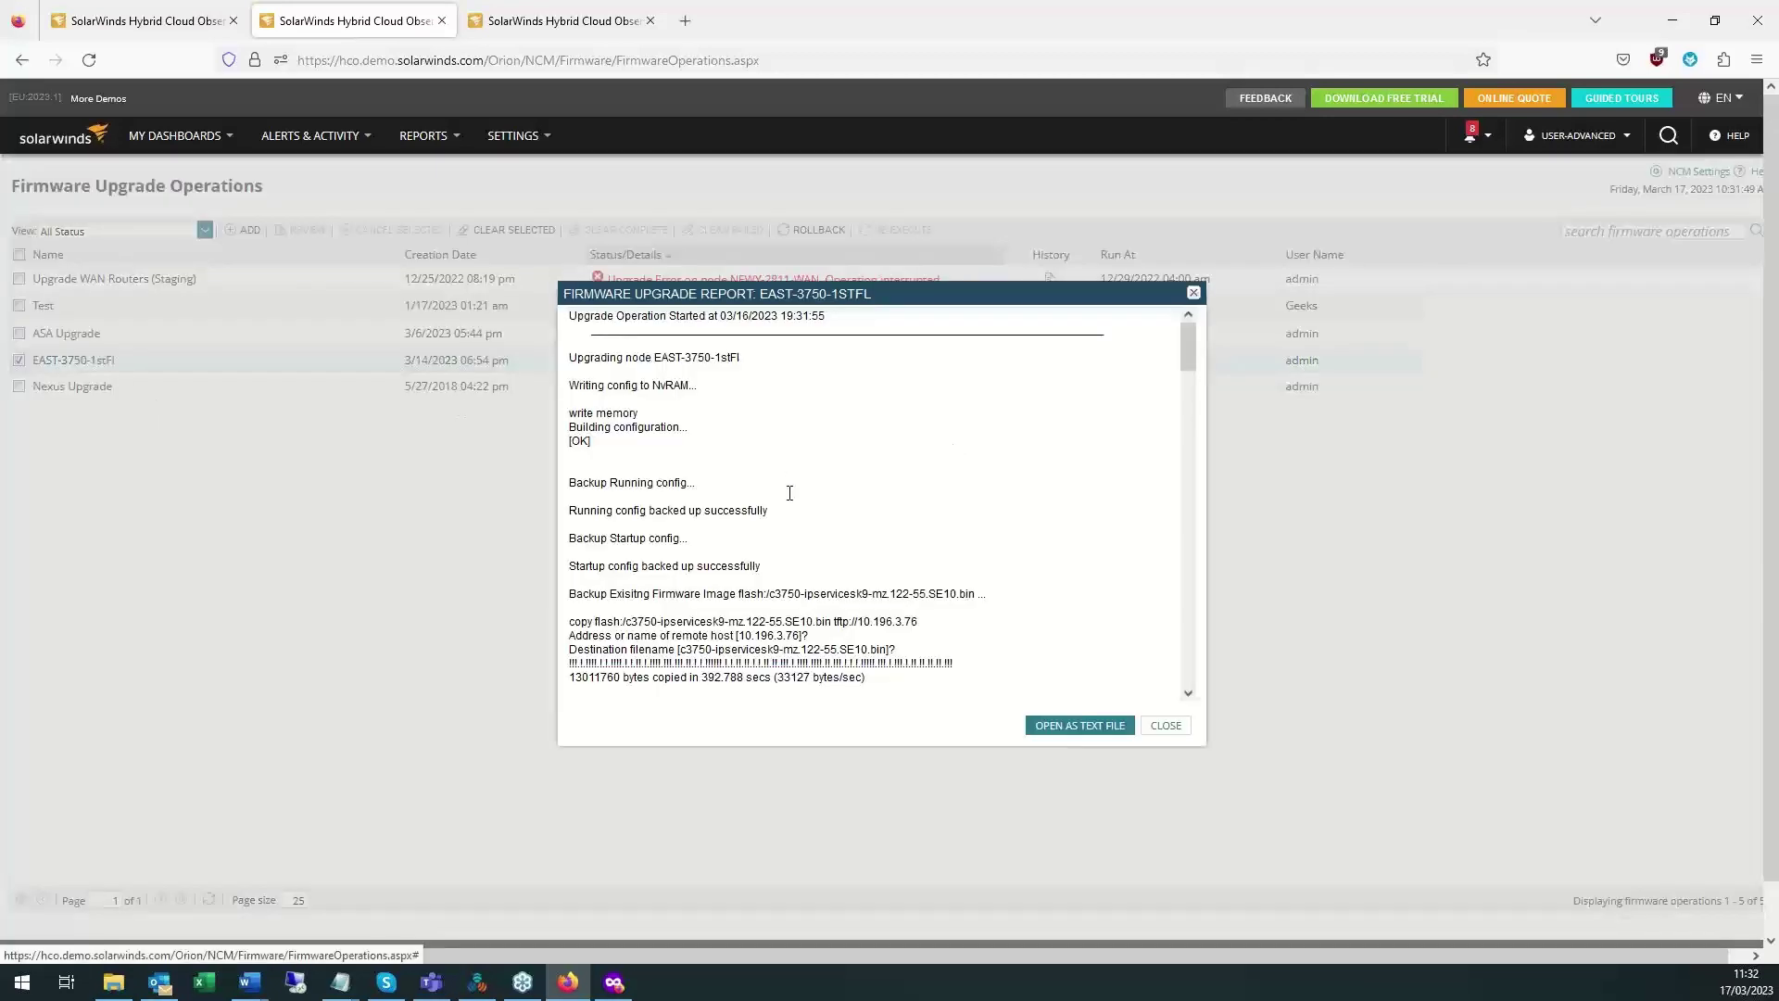
drag(573, 359, 747, 543)
scroll(746, 542, down, 3)
scroll(747, 542, down, 3)
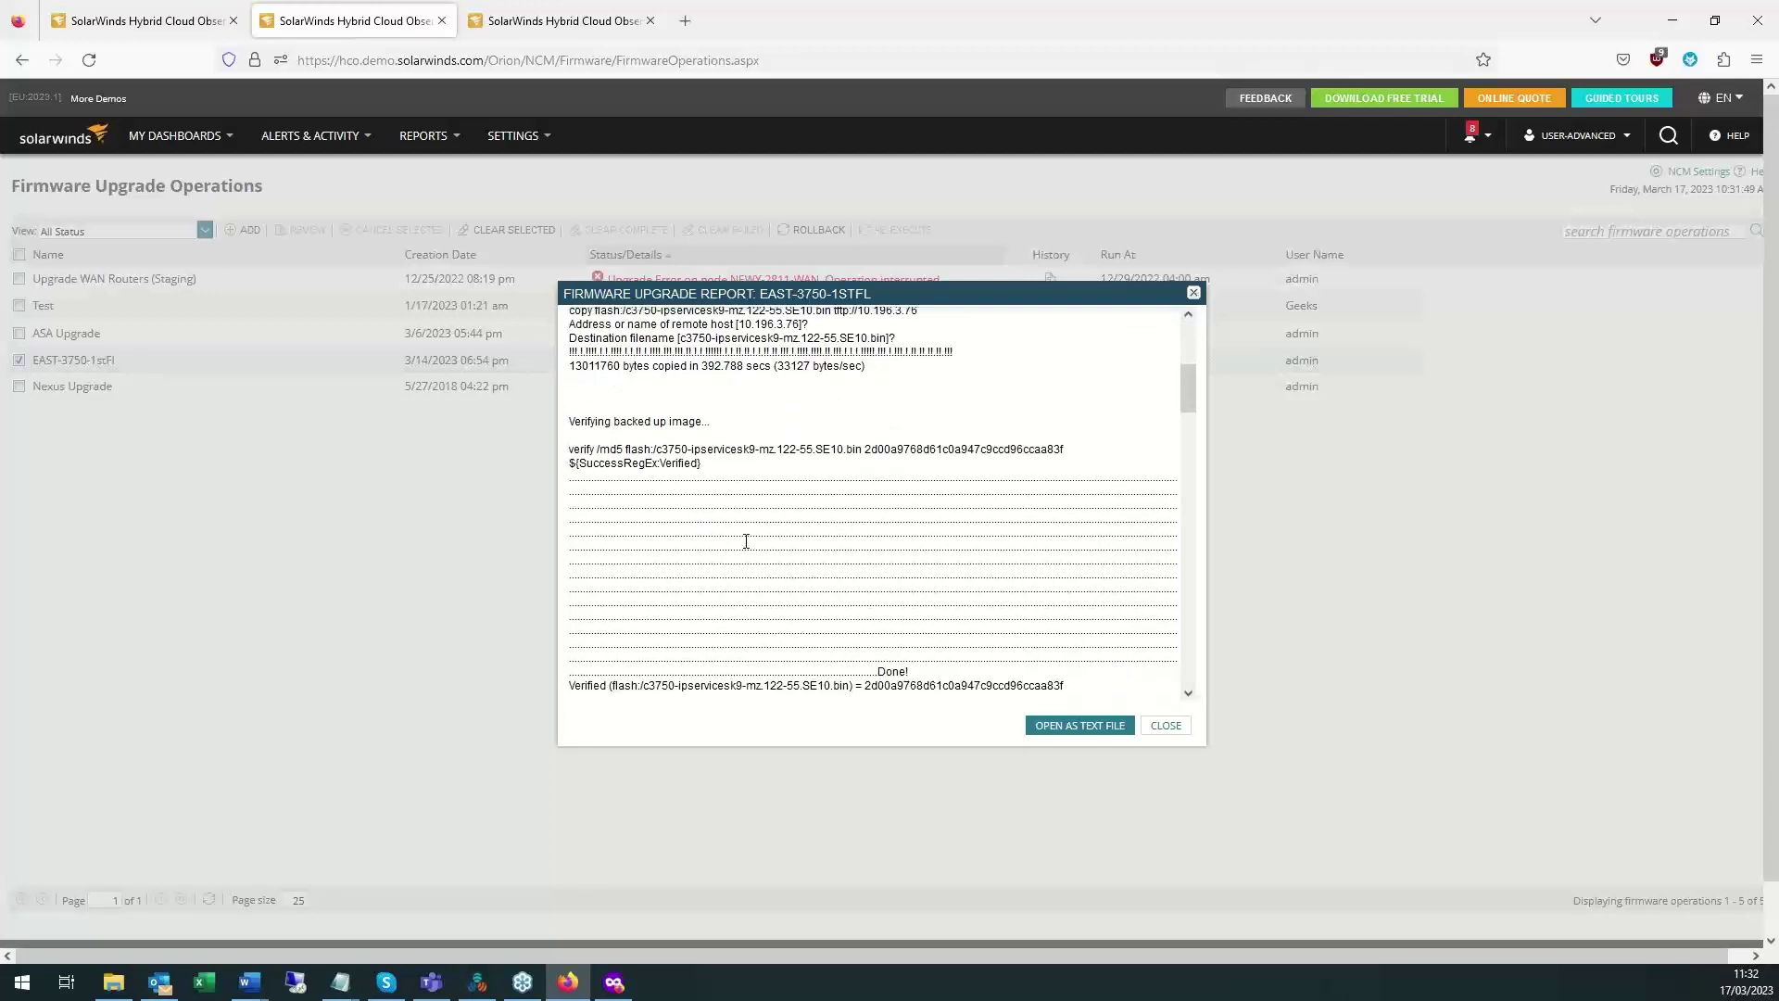
scroll(746, 542, down, 6)
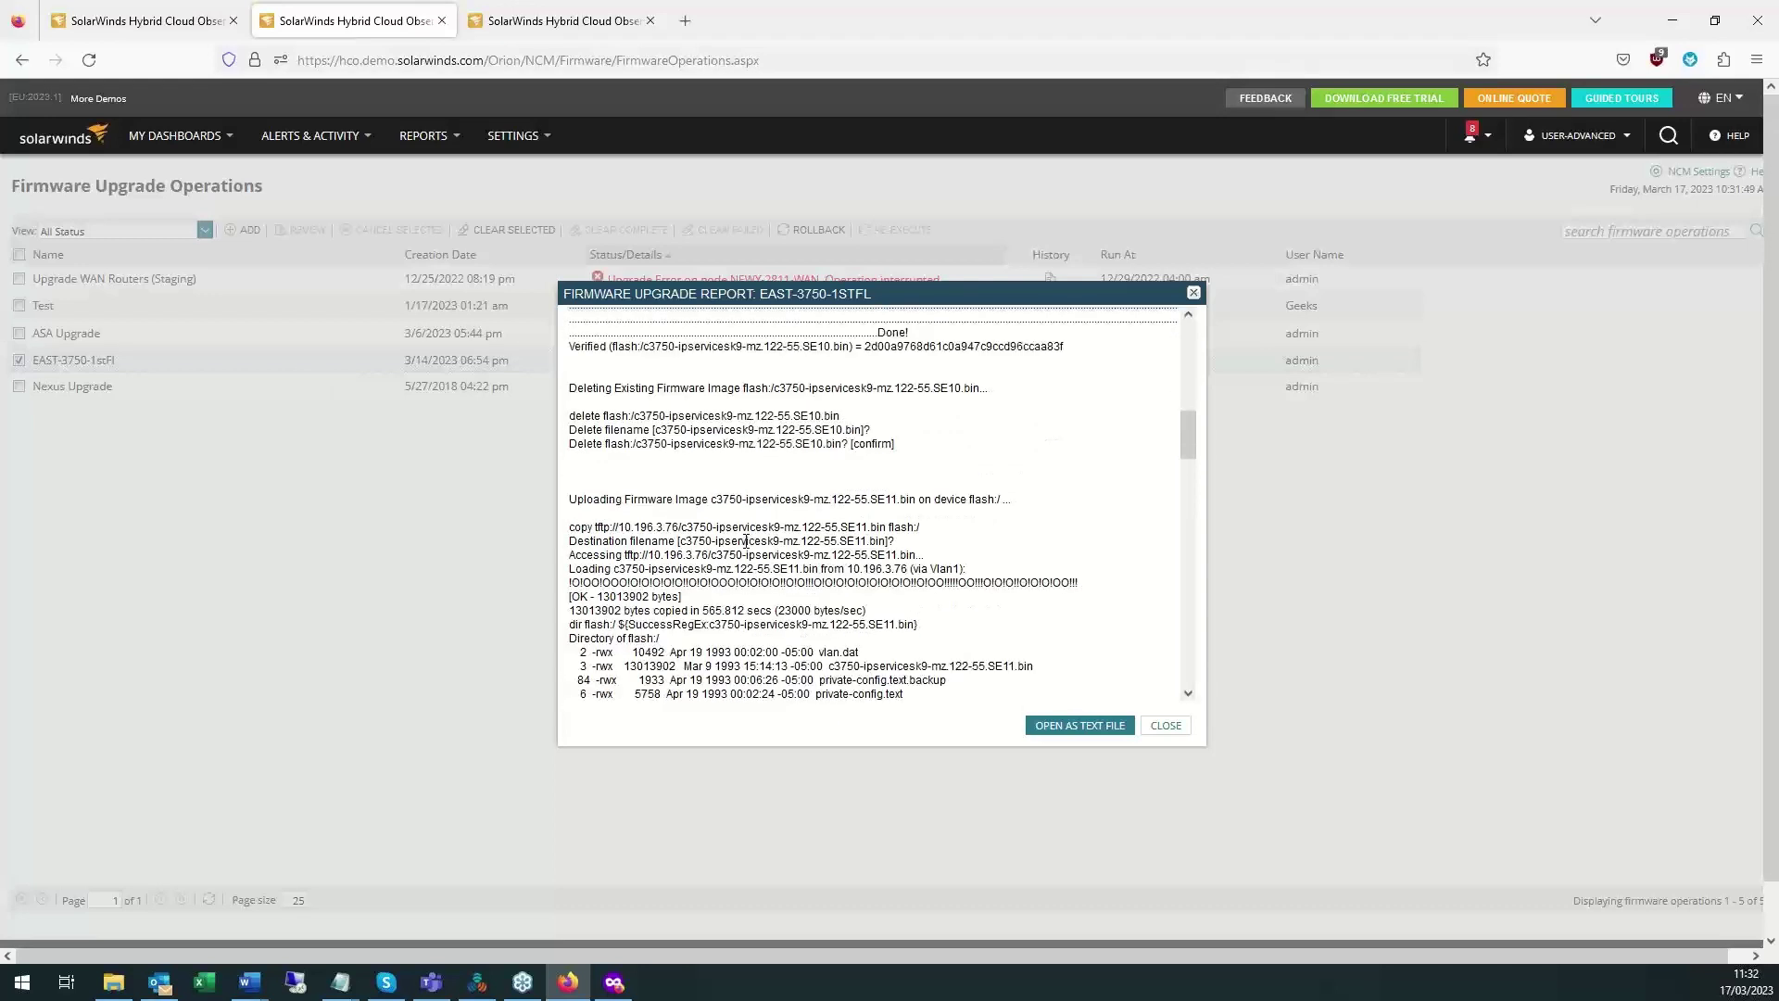
scroll(746, 541, down, 10)
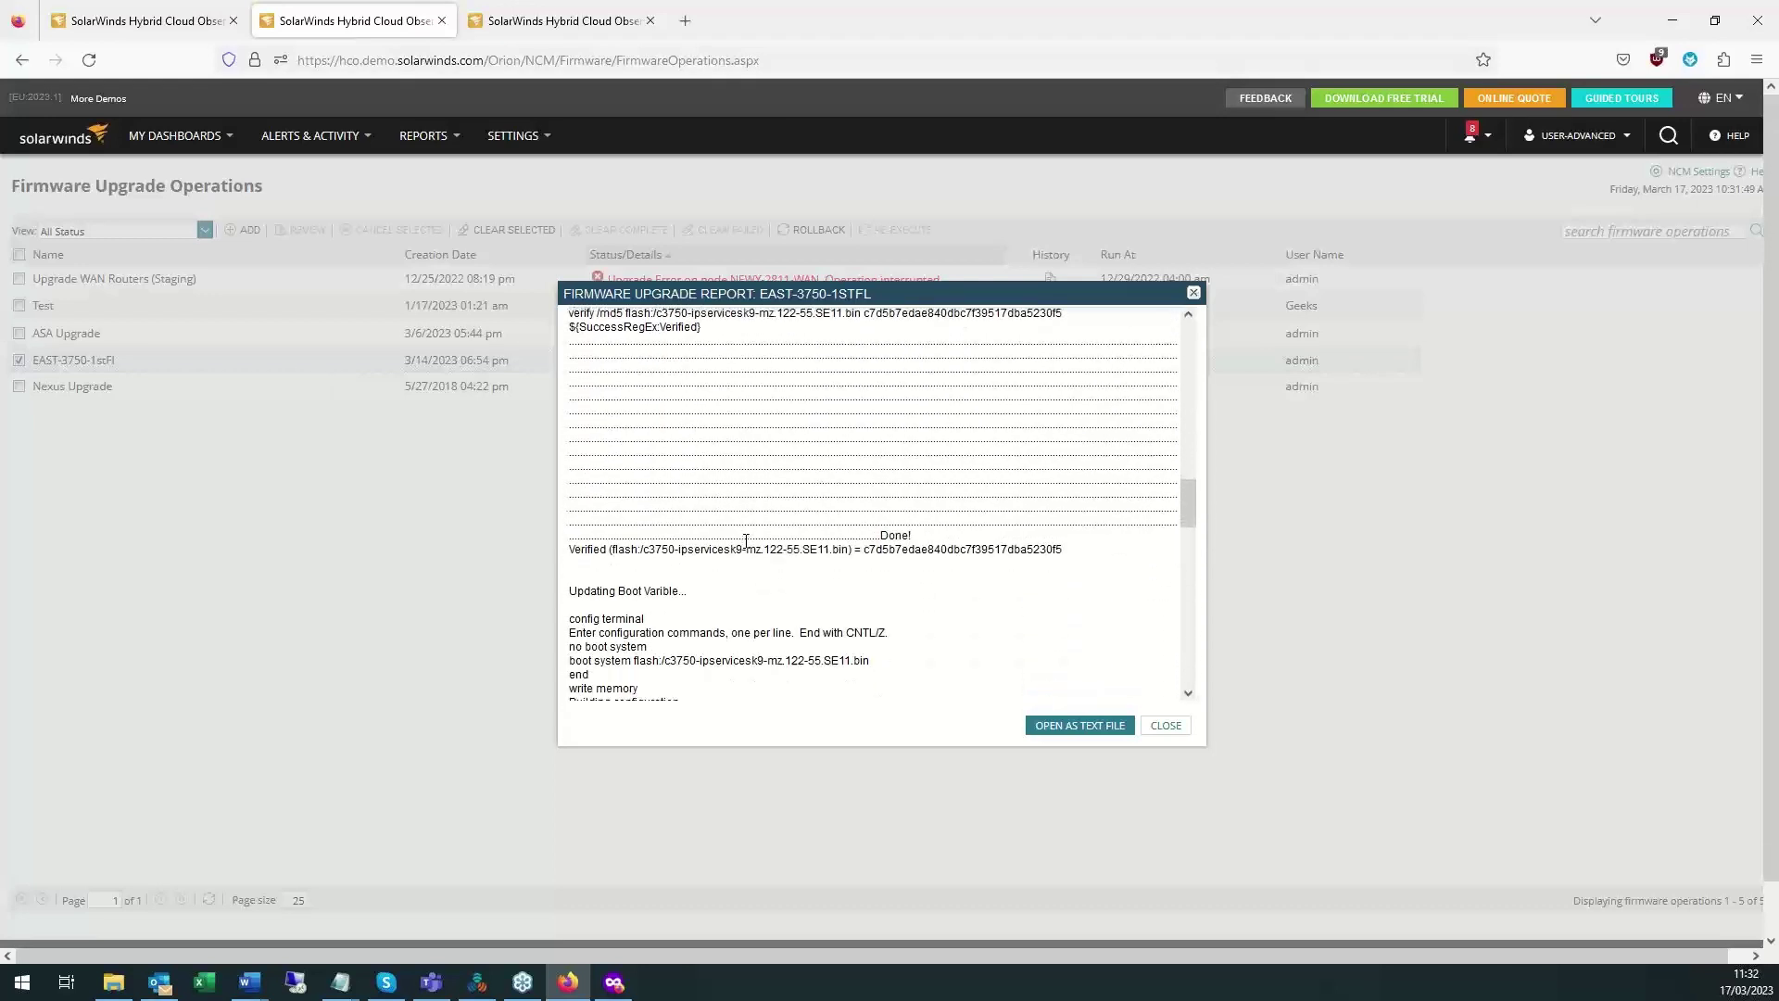
scroll(746, 541, down, 2)
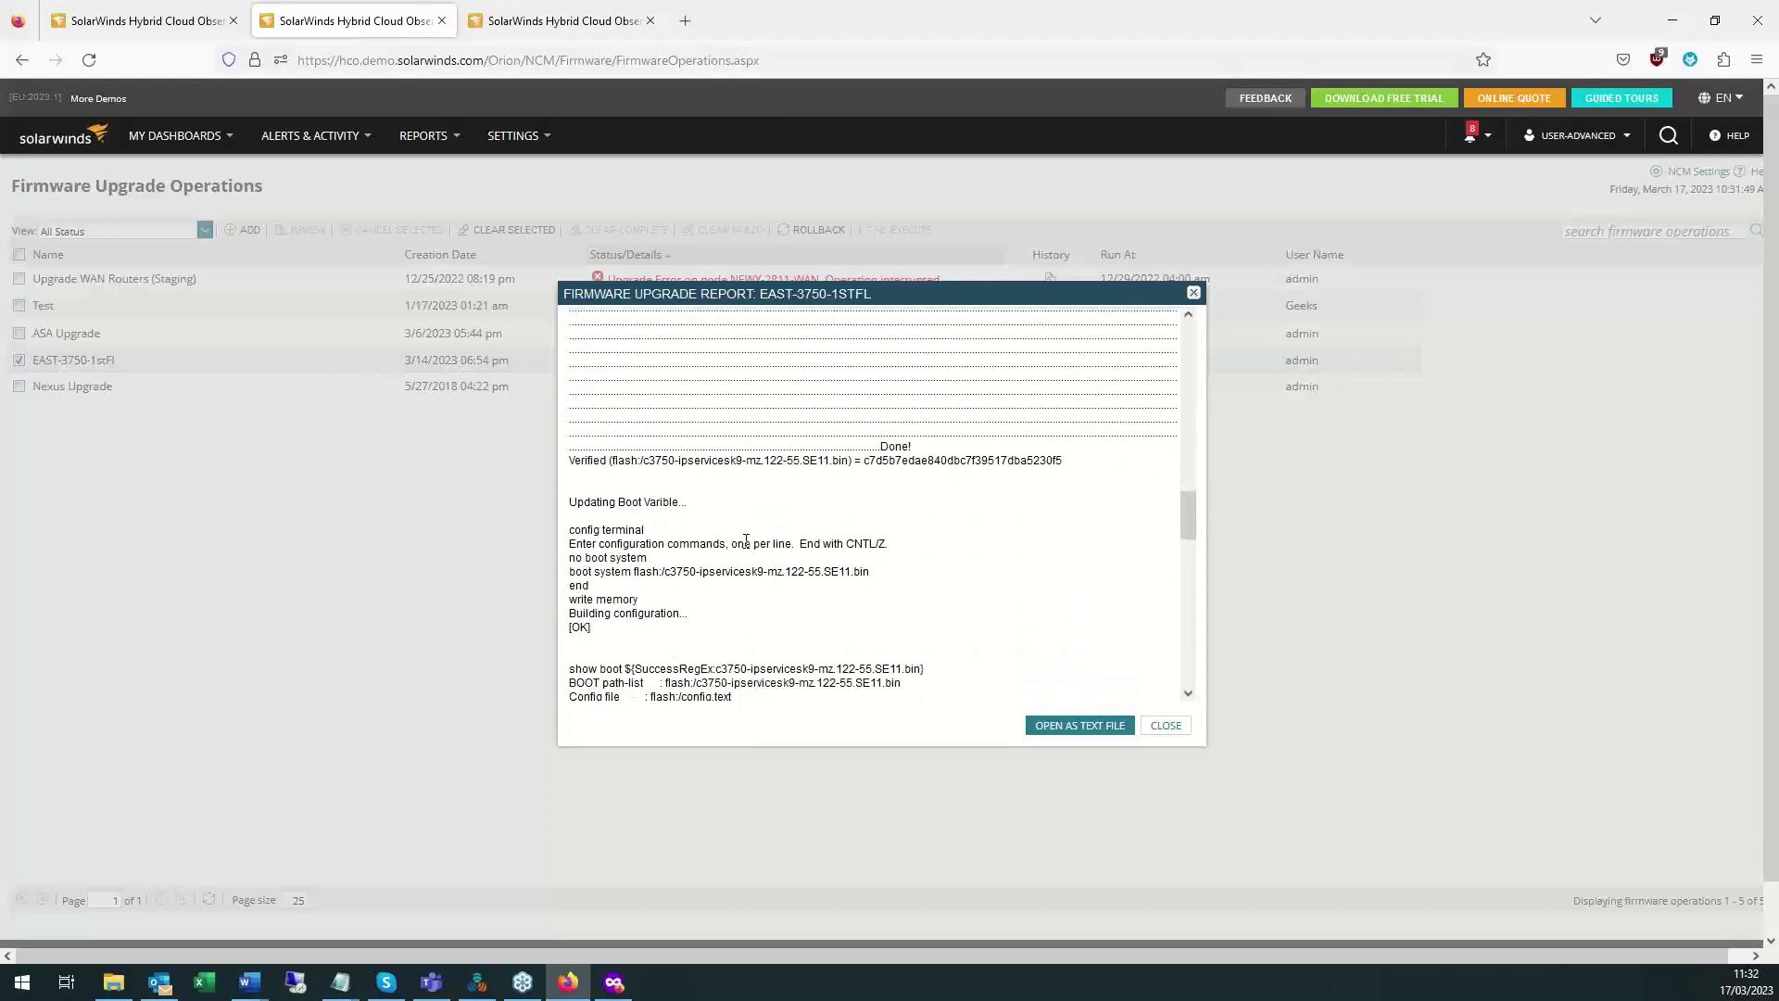
click(1167, 726)
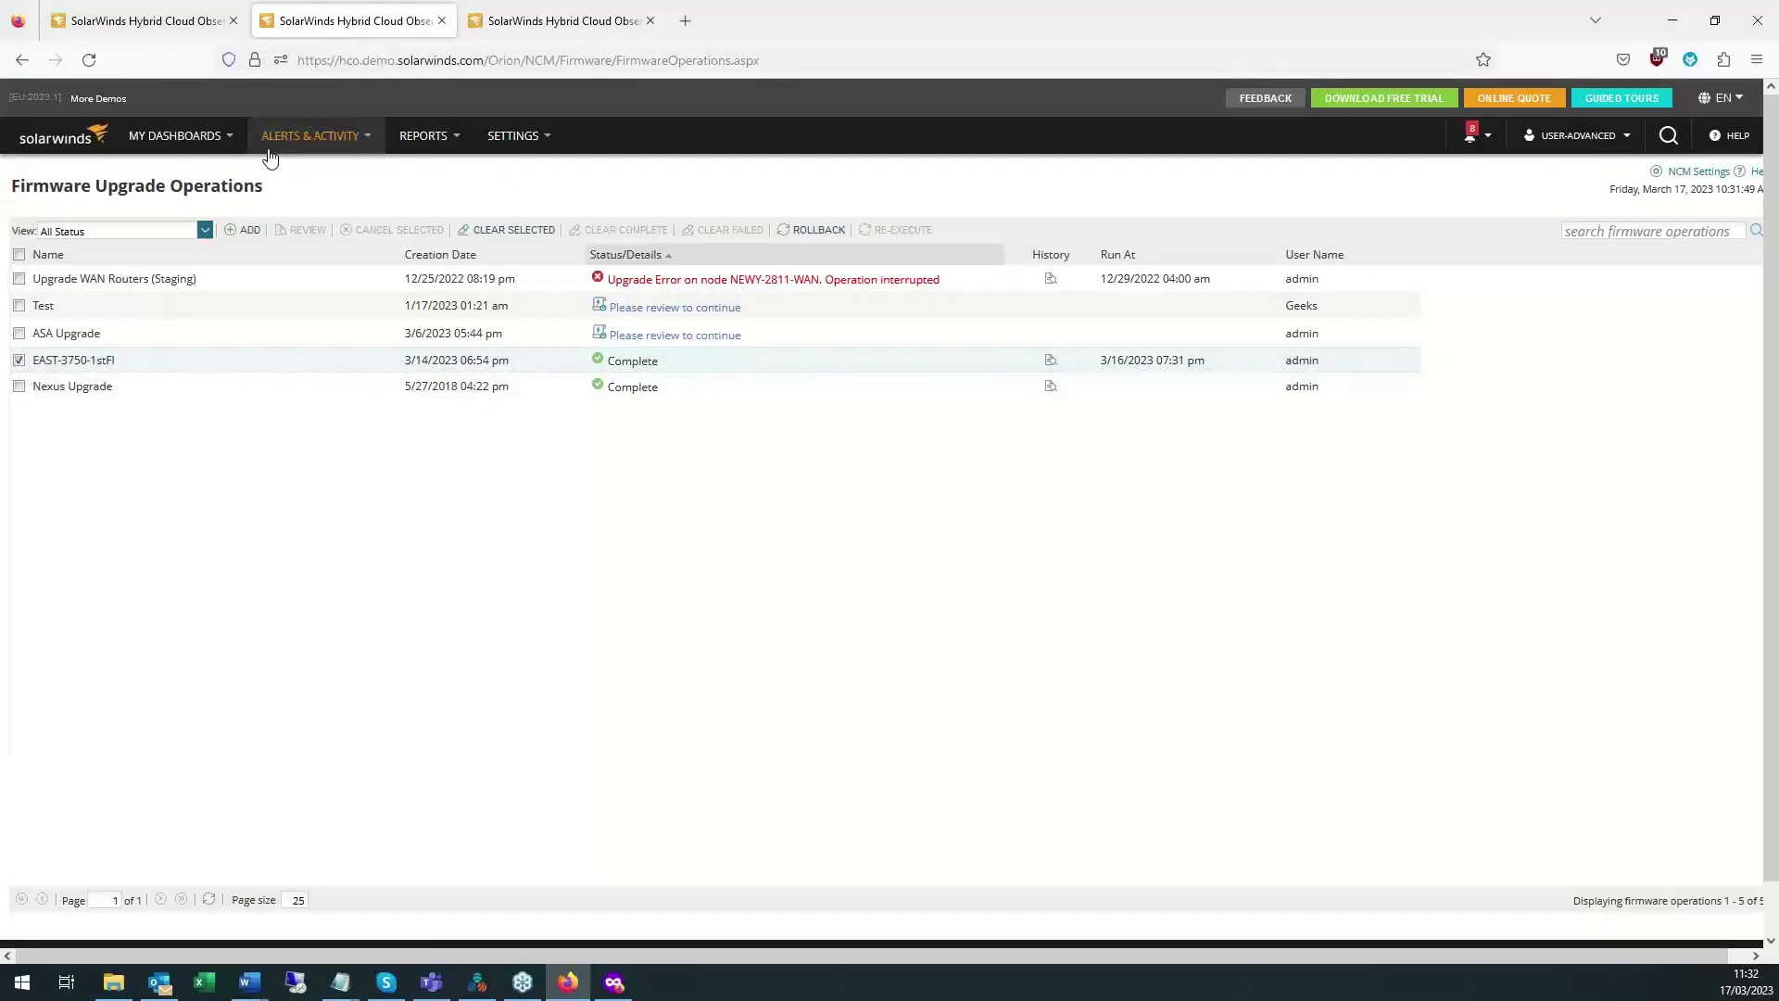
Open the network configuration Jobs list from the DEN-7200-DMZv1.demo.lab page and select the Config Backup Export job.
key(ctrl+shift+Tab)
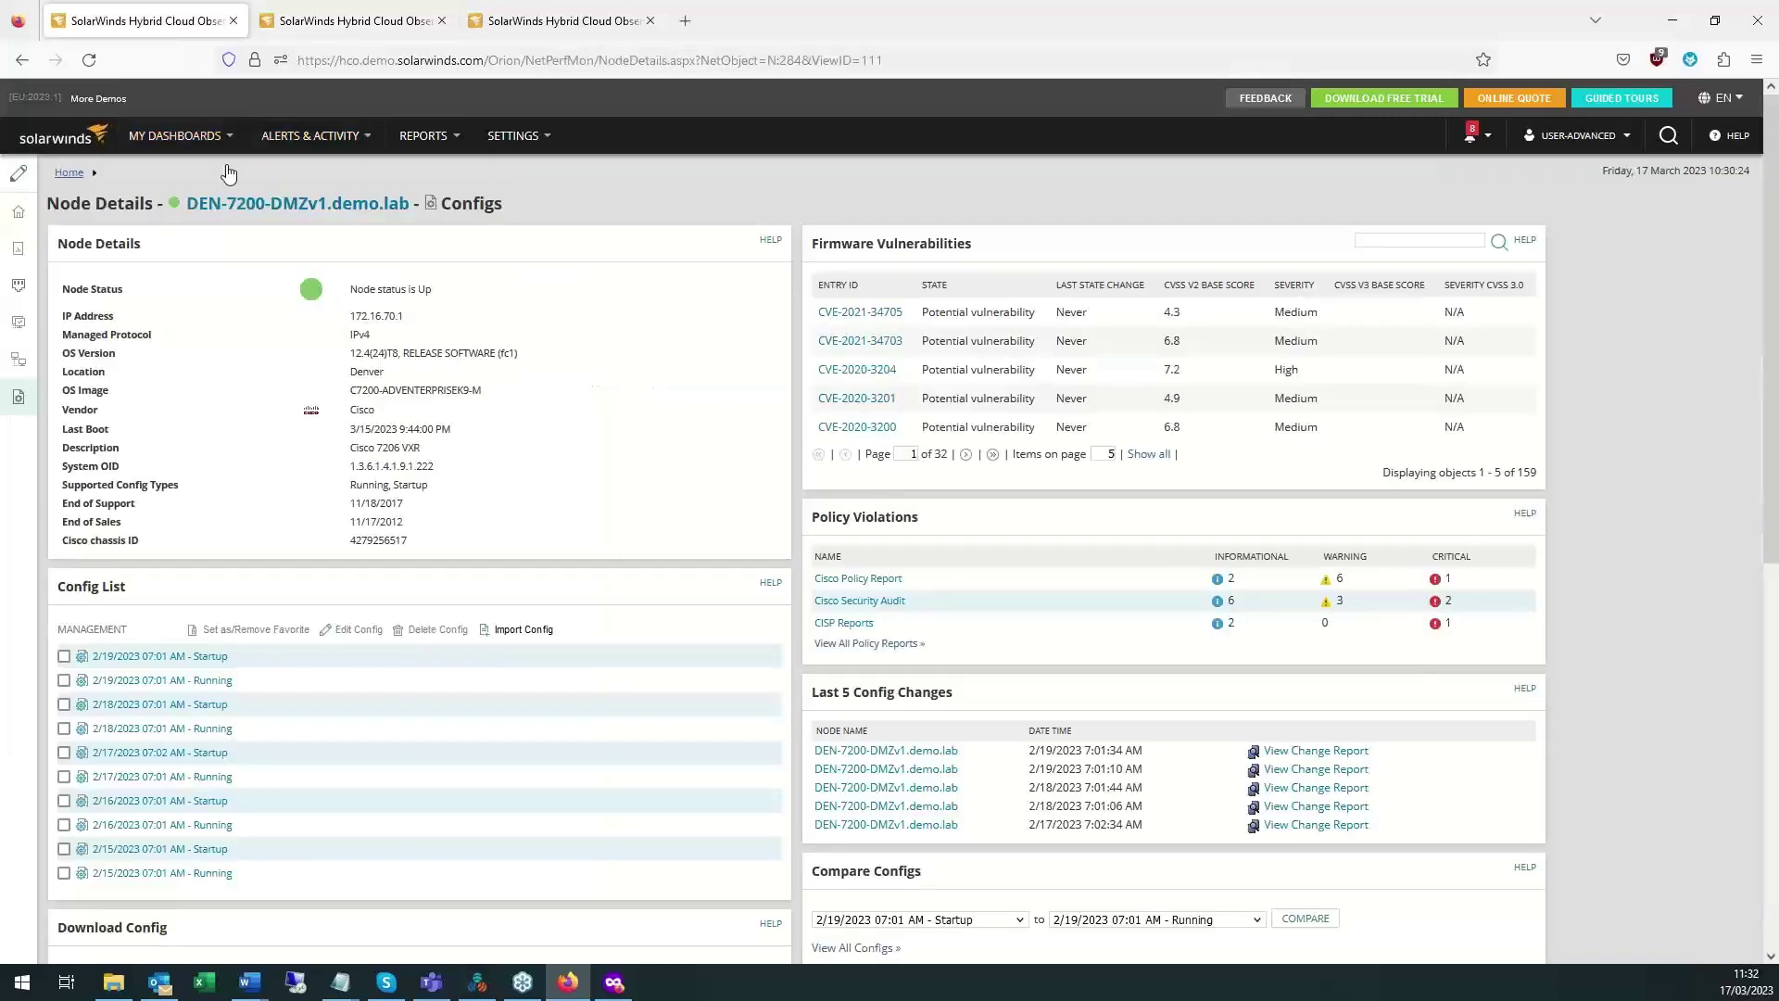
click(213, 135)
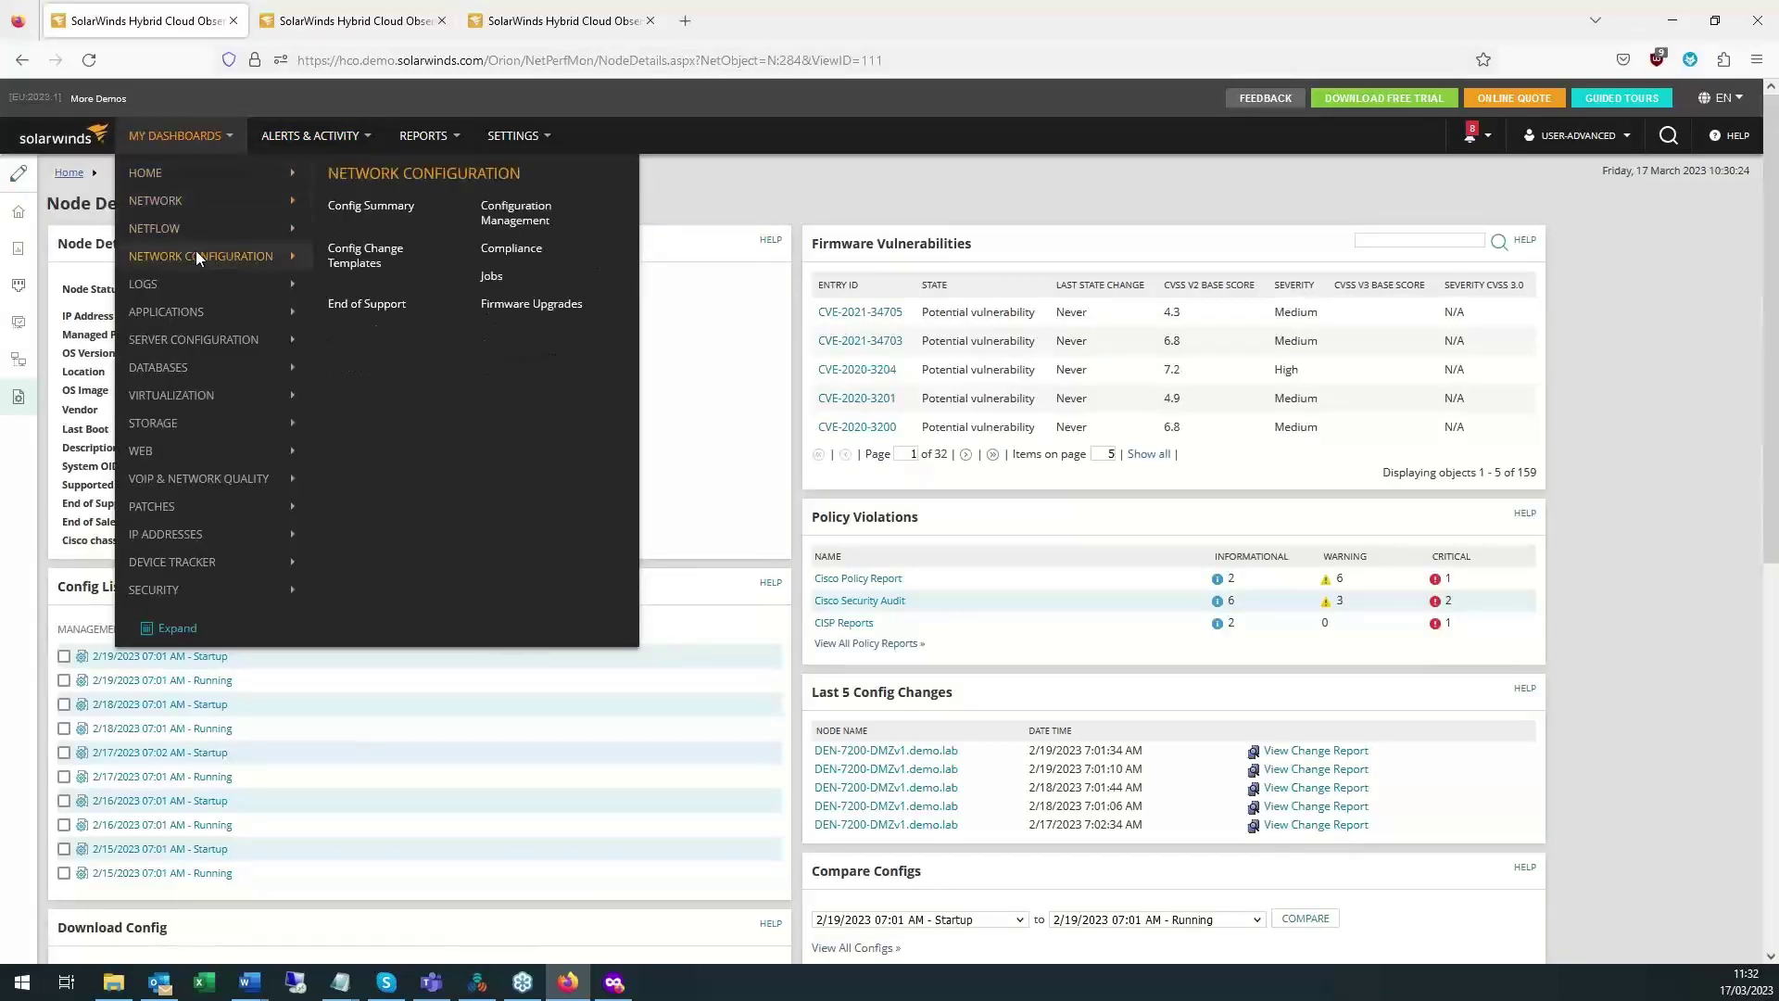
click(517, 272)
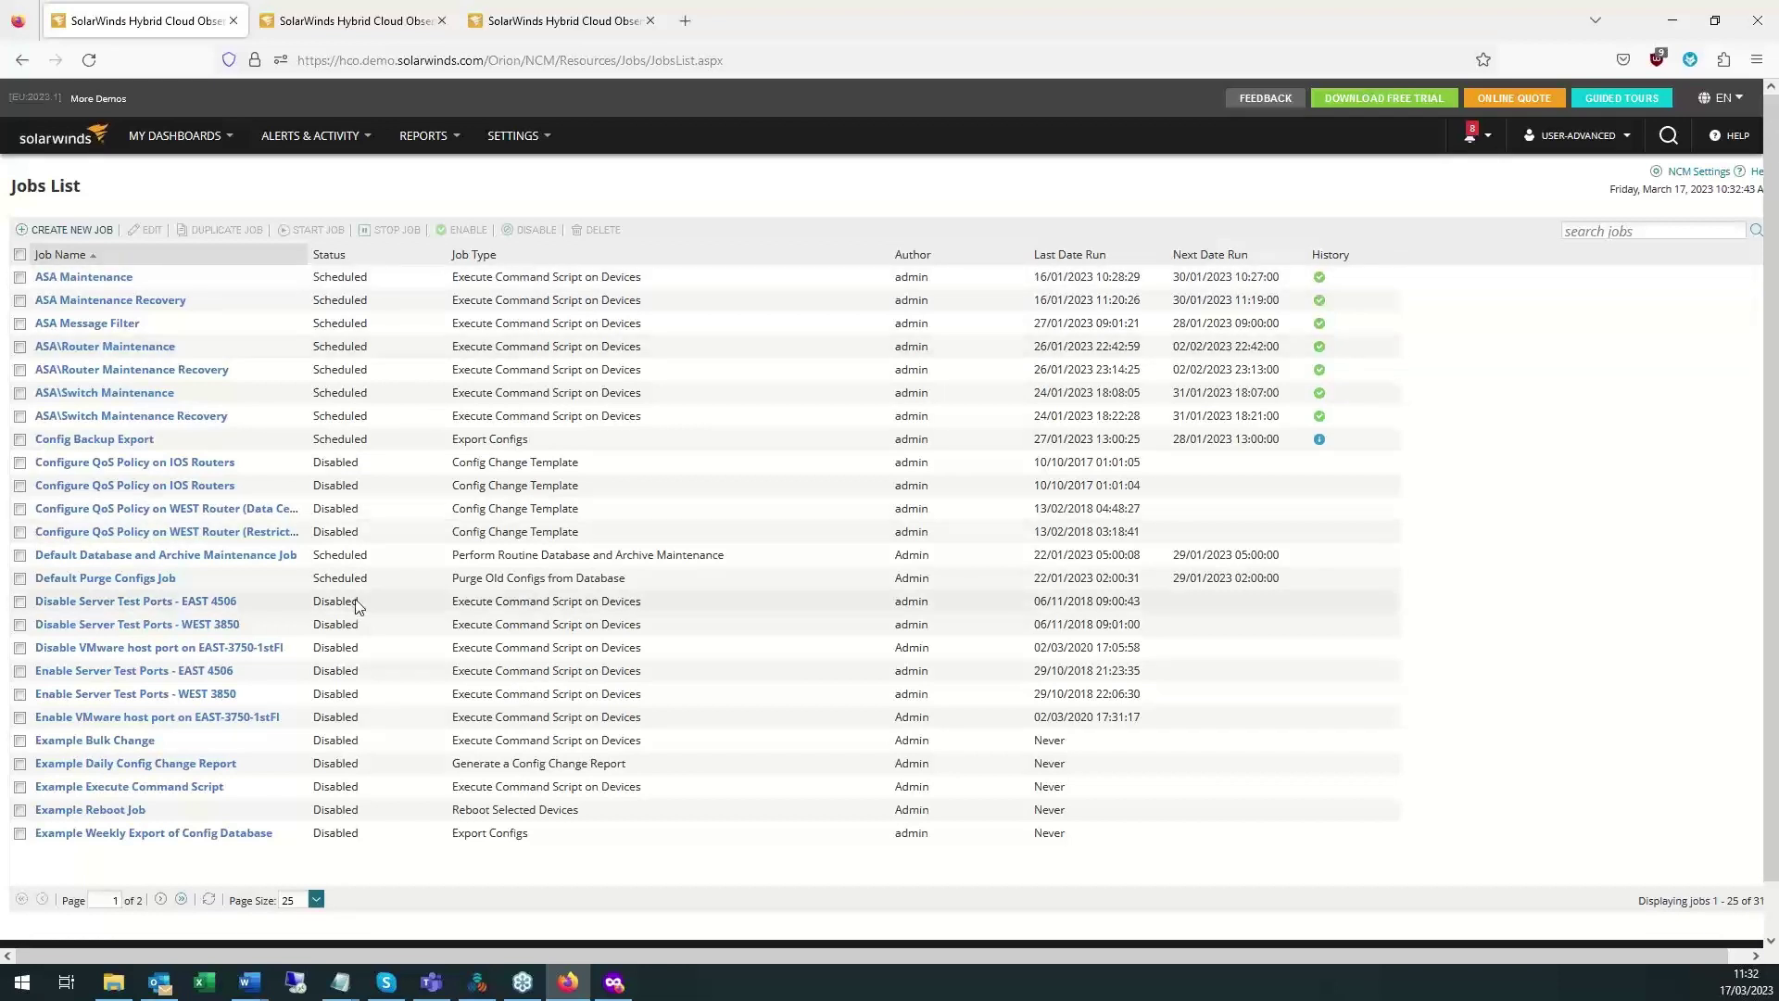
scroll(159, 697, down, 1)
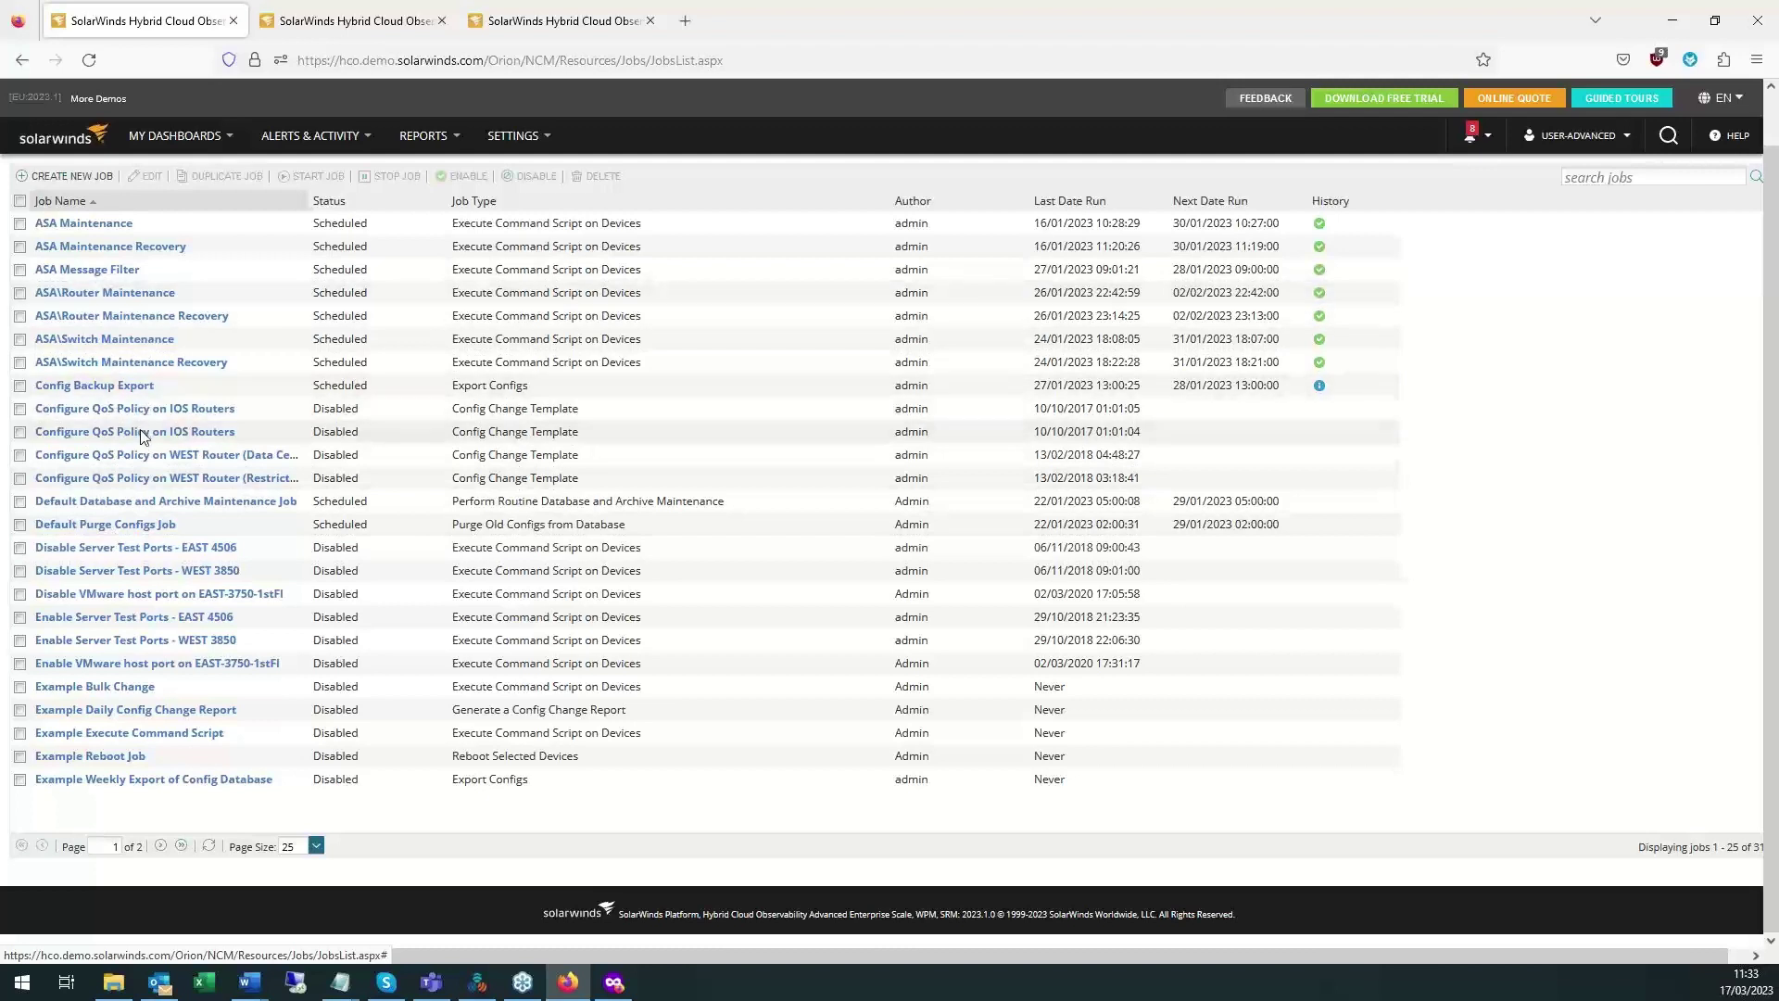
click(20, 386)
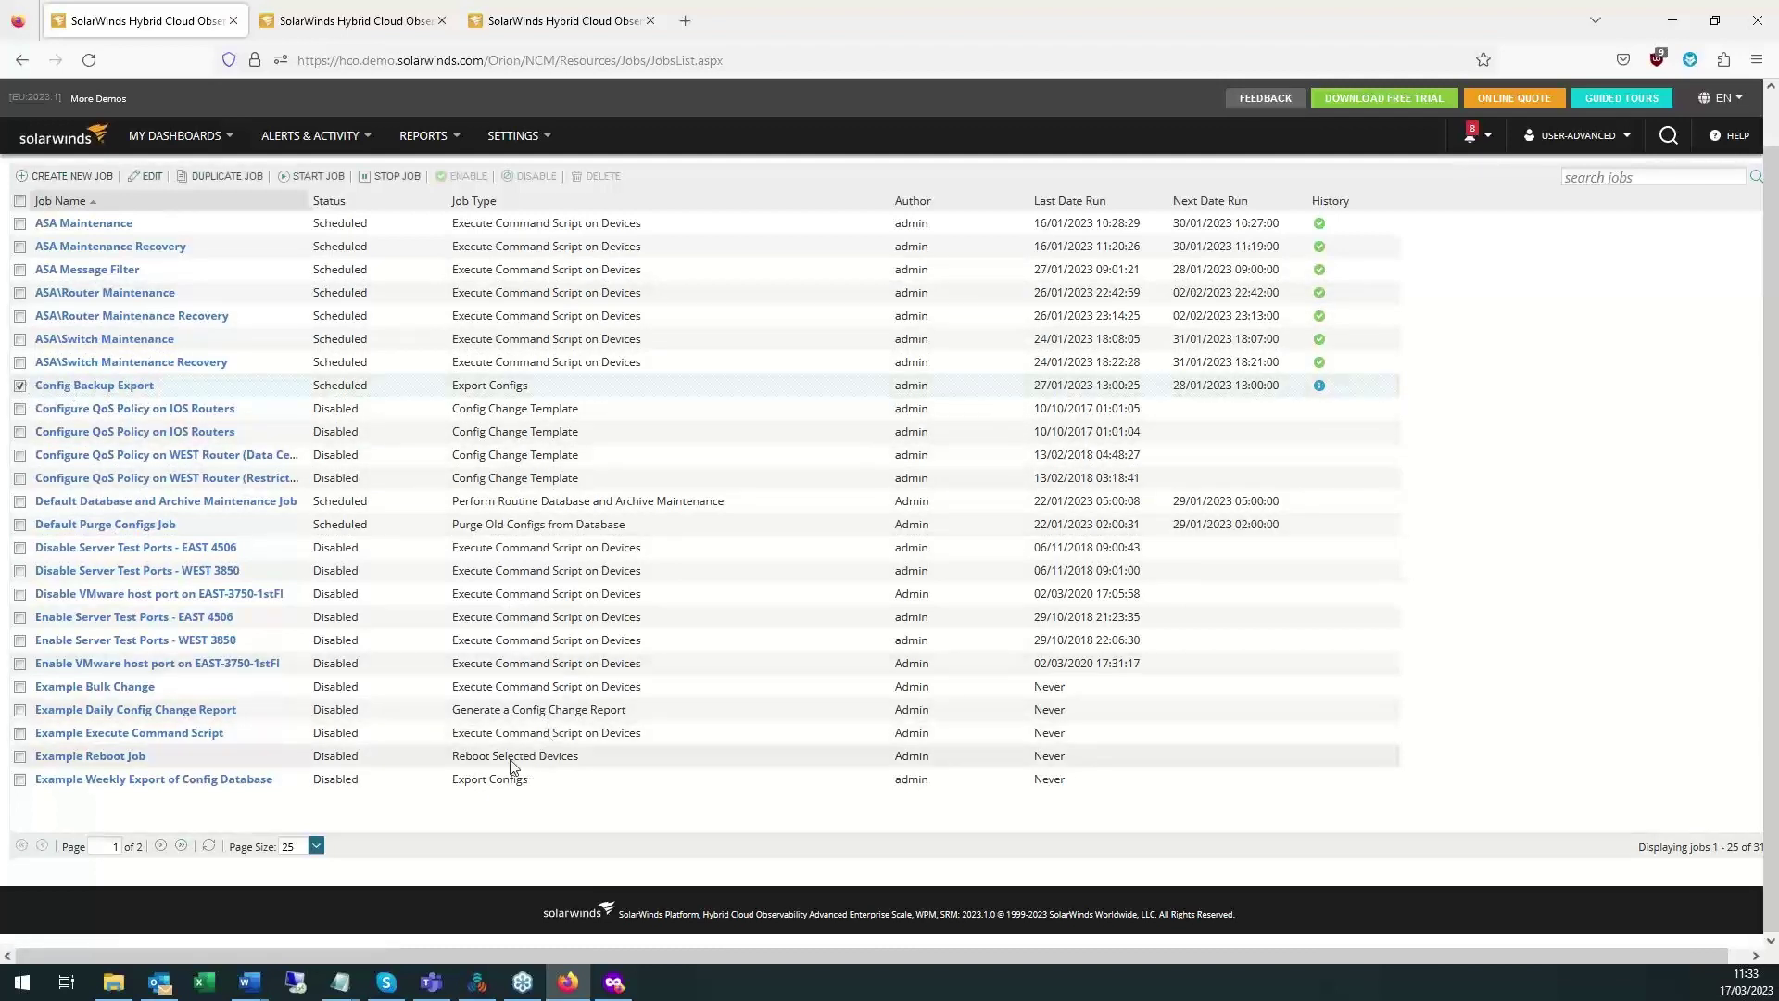
Create a new job named "Sauvegarde Configuration Running", keeping the Download Configs from Devices type and daily 12:00 schedule, and proceed to node selection.
scroll(450, 530, up, 1)
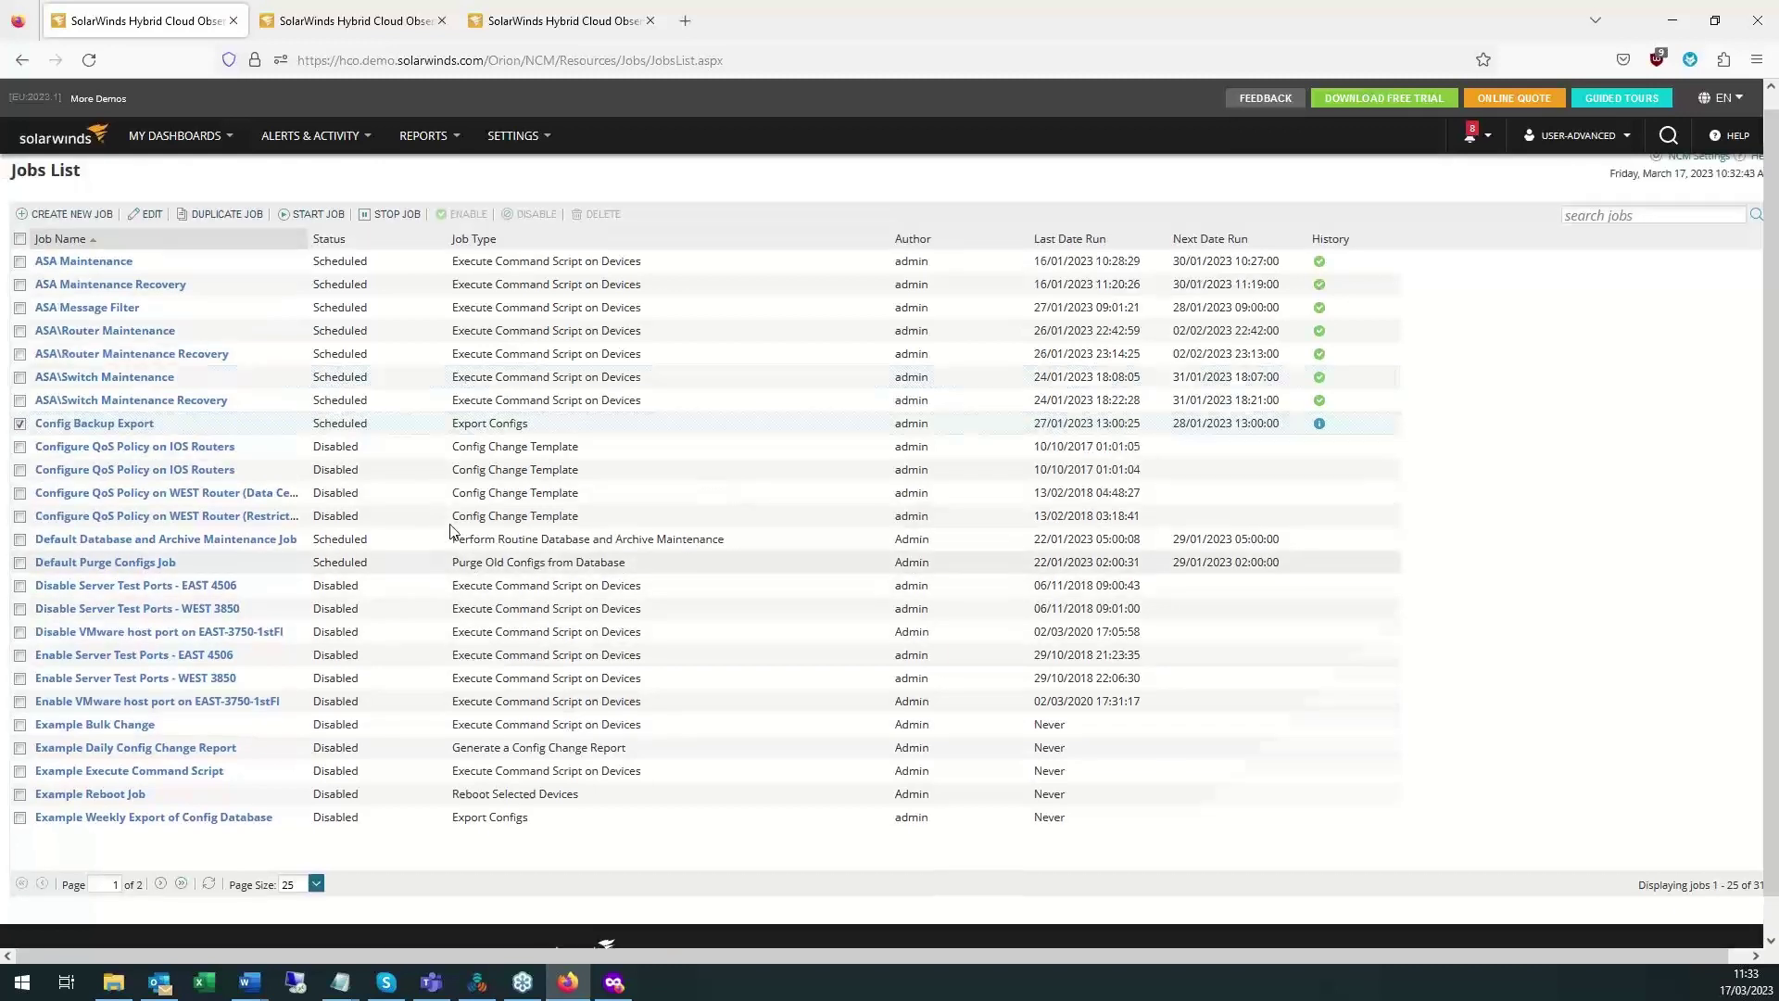
click(57, 234)
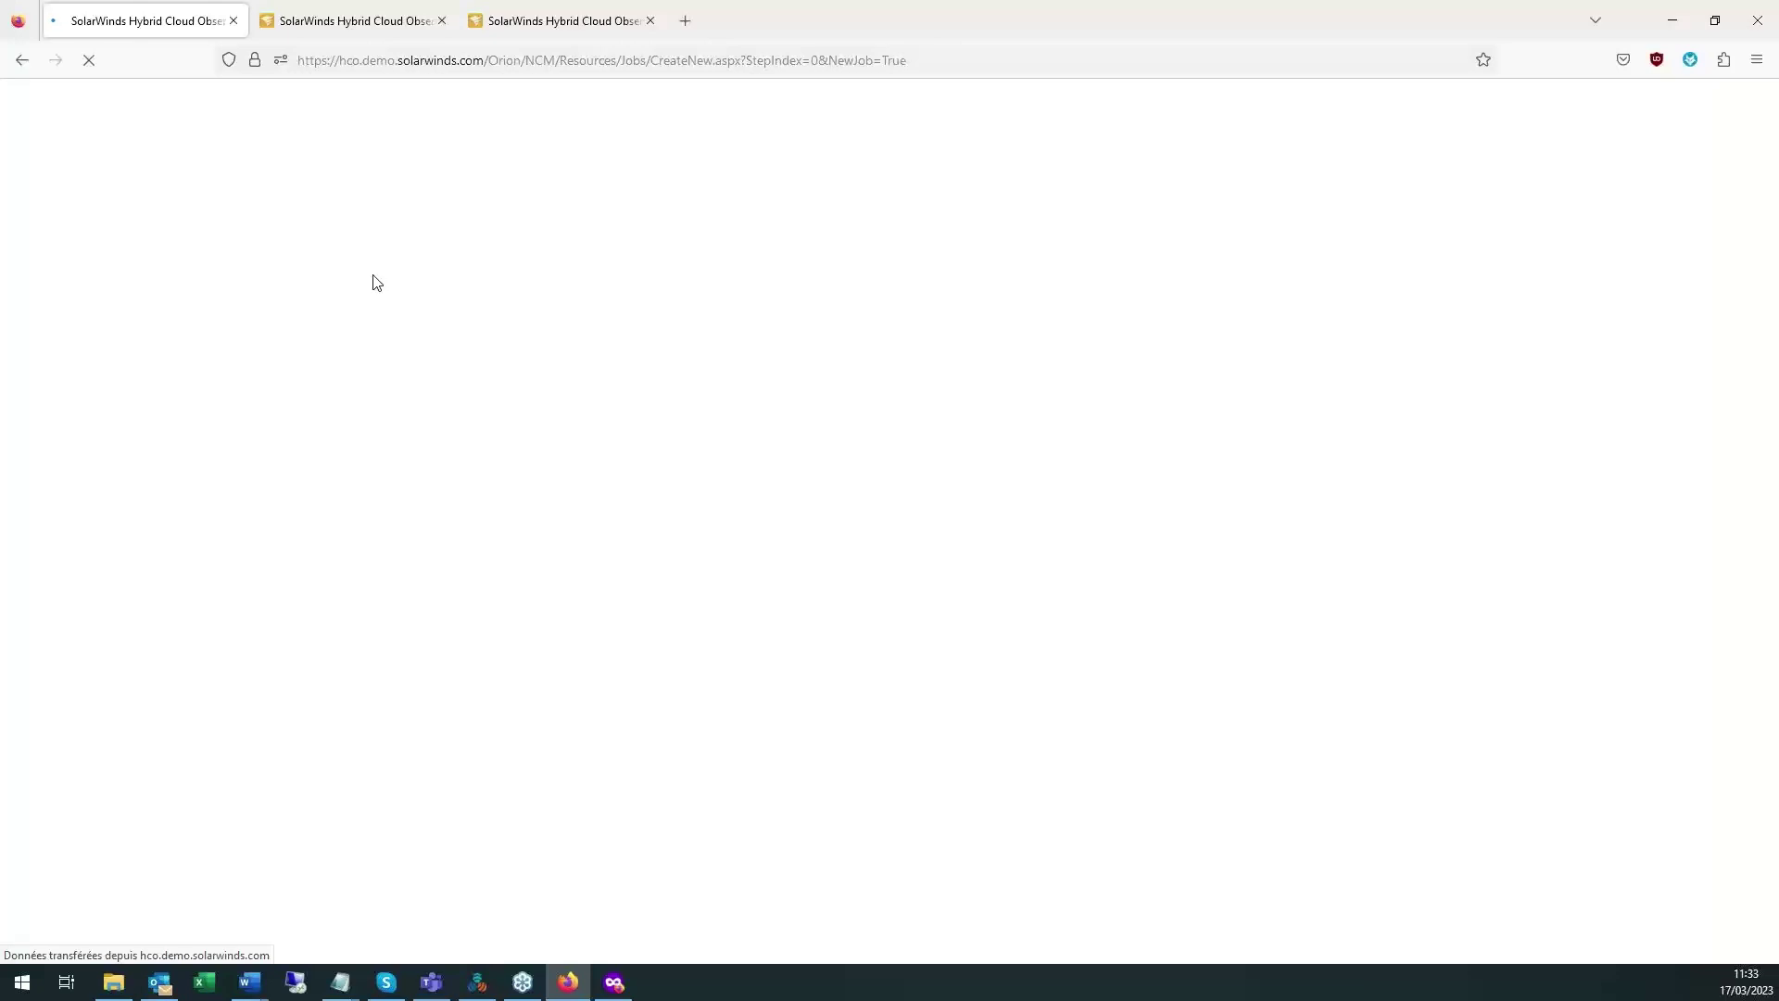
click(399, 21)
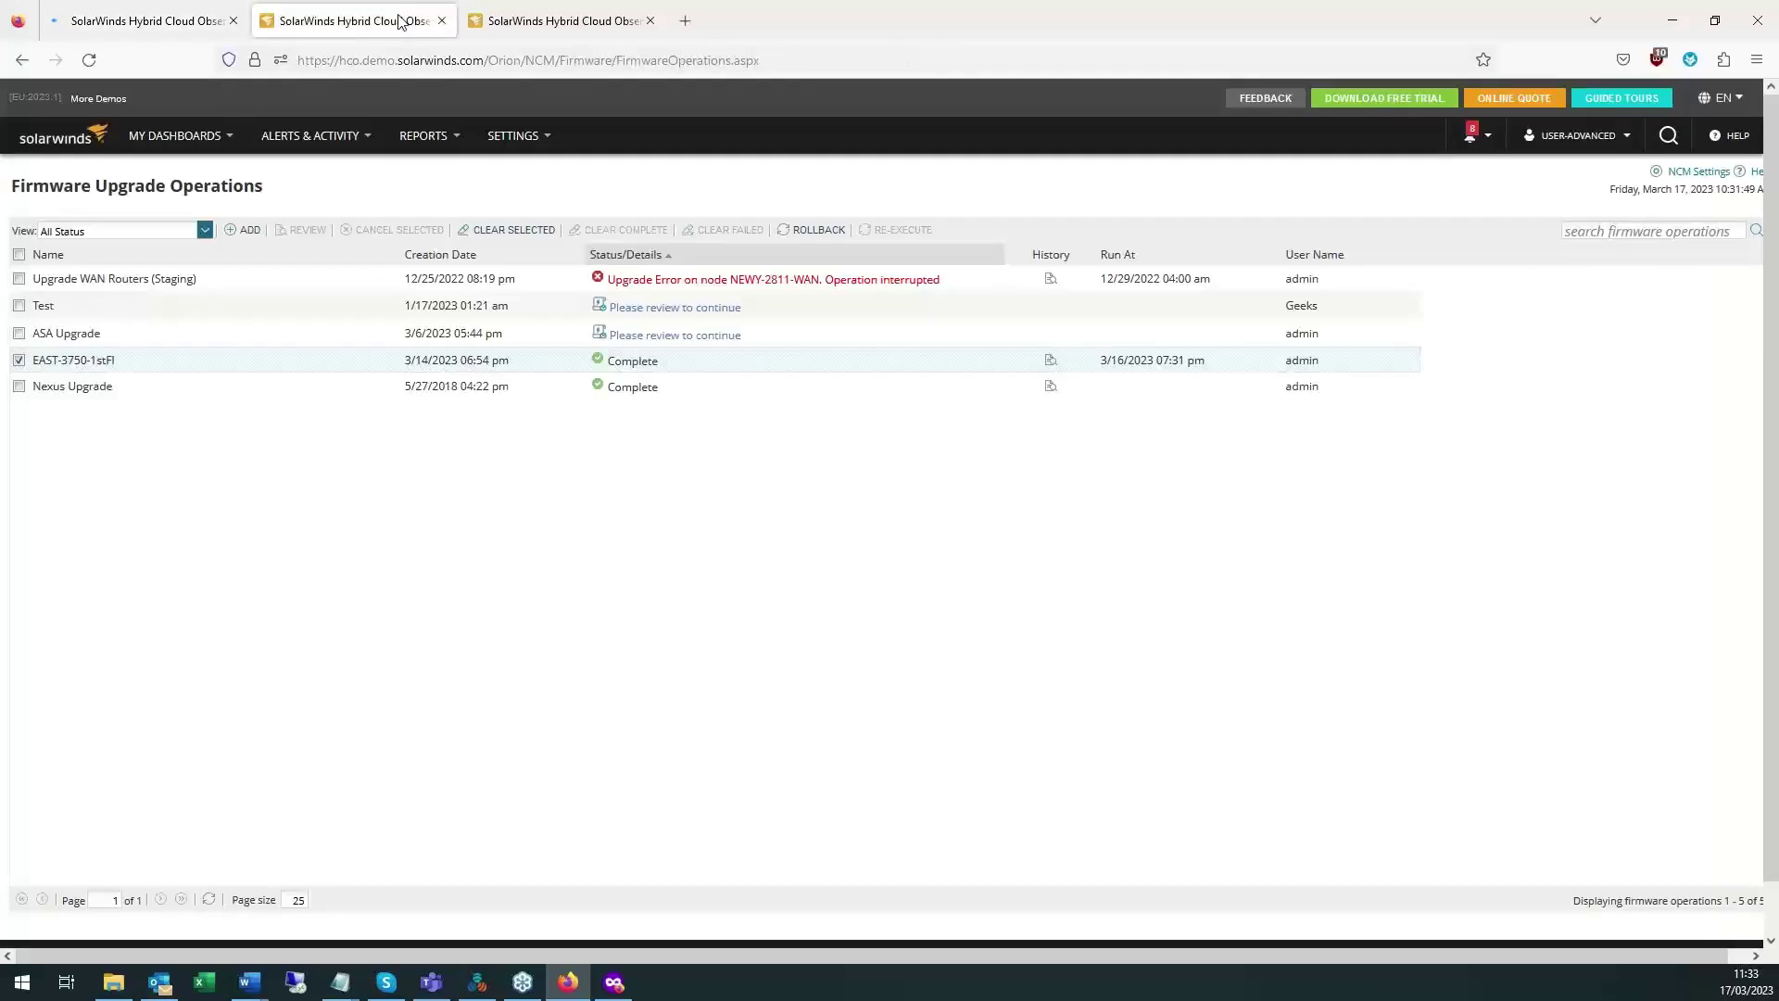
click(166, 26)
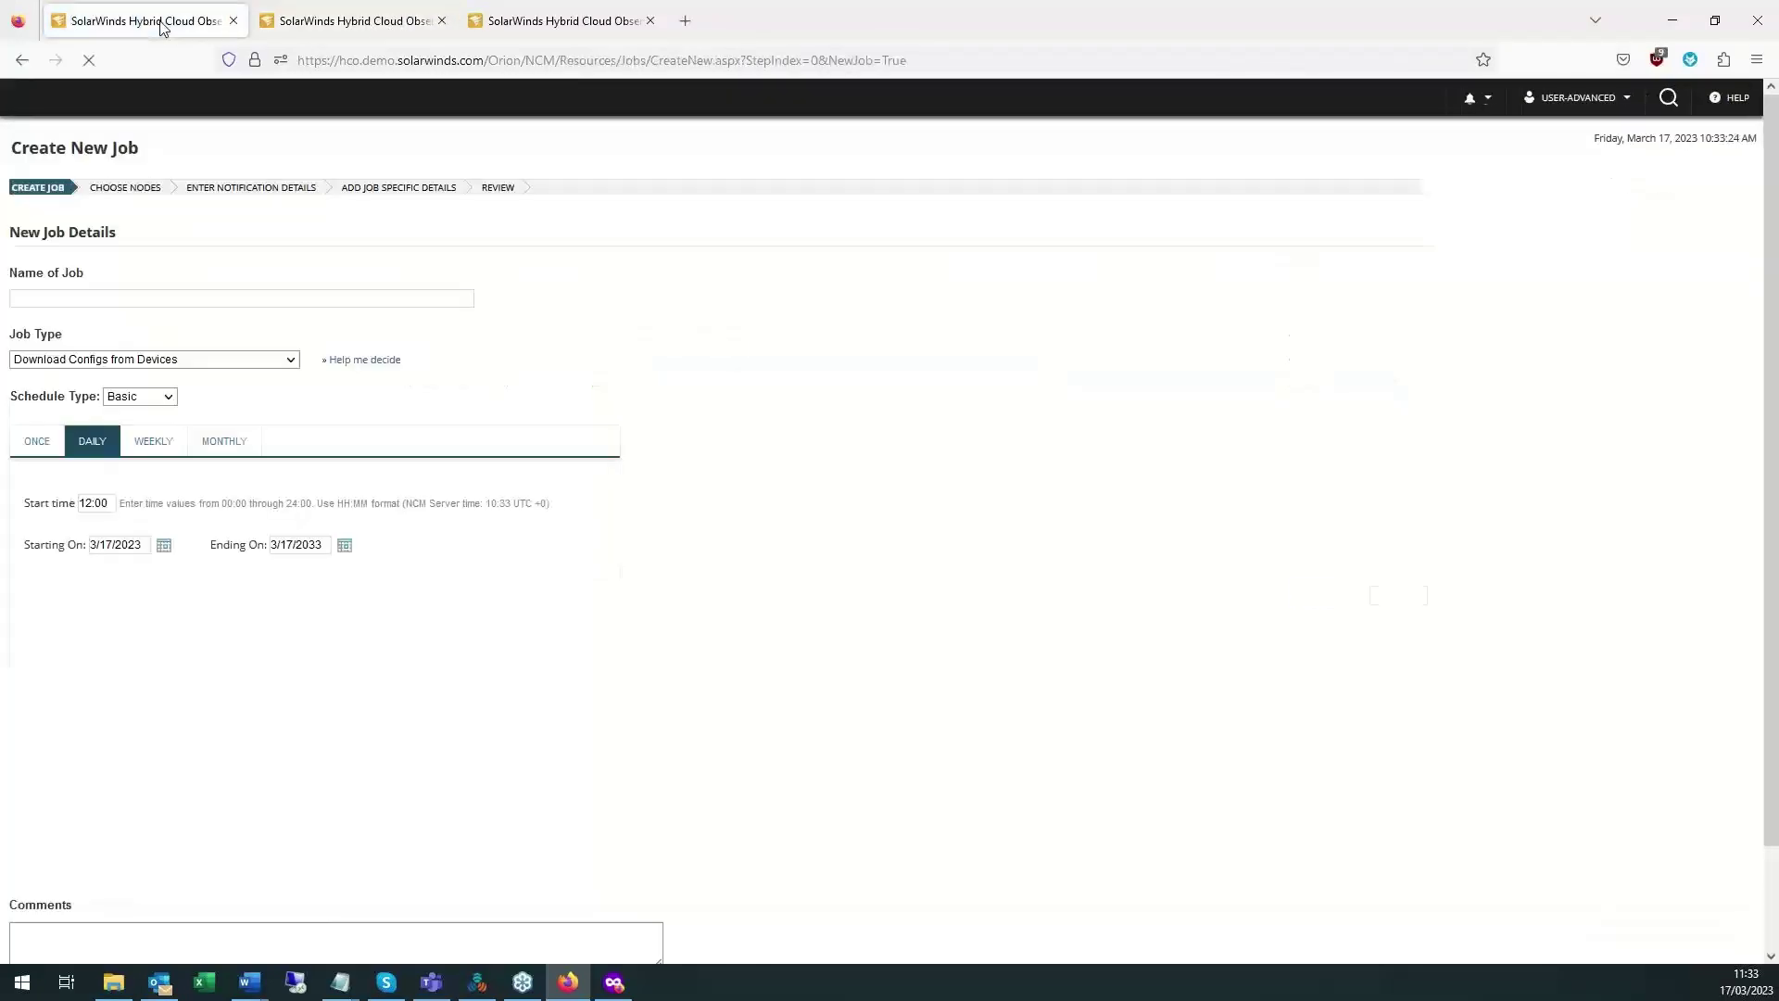
click(202, 399)
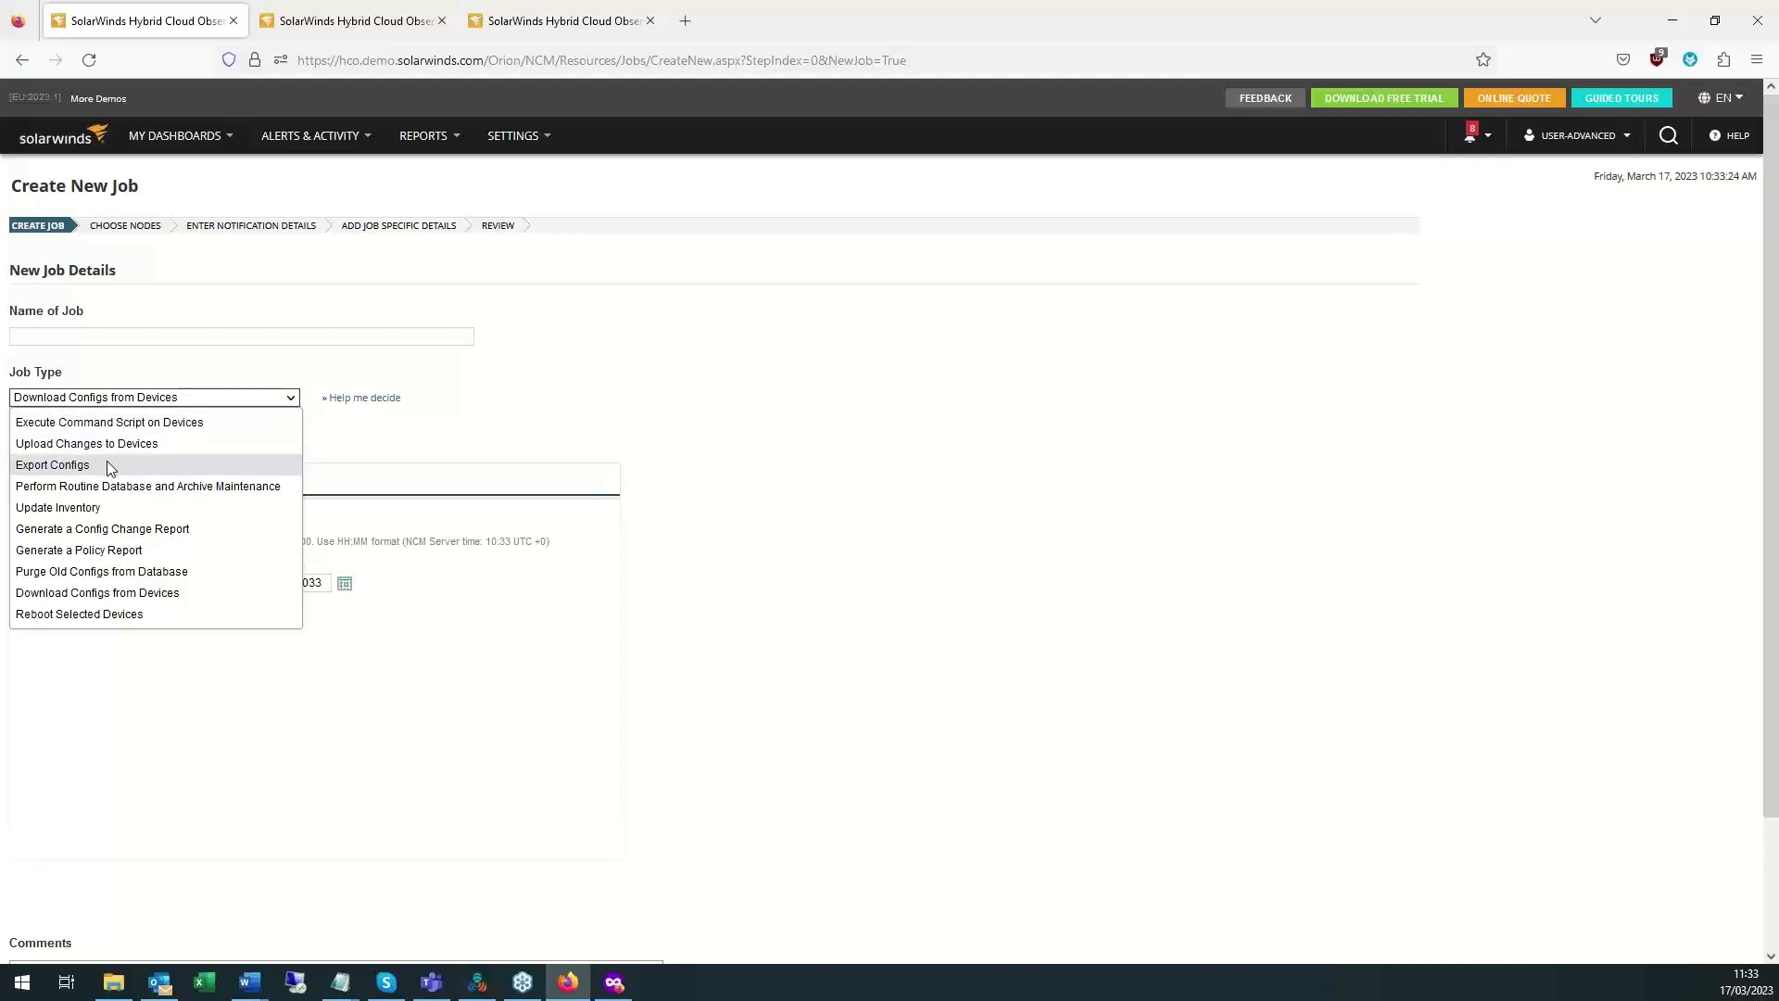
click(66, 404)
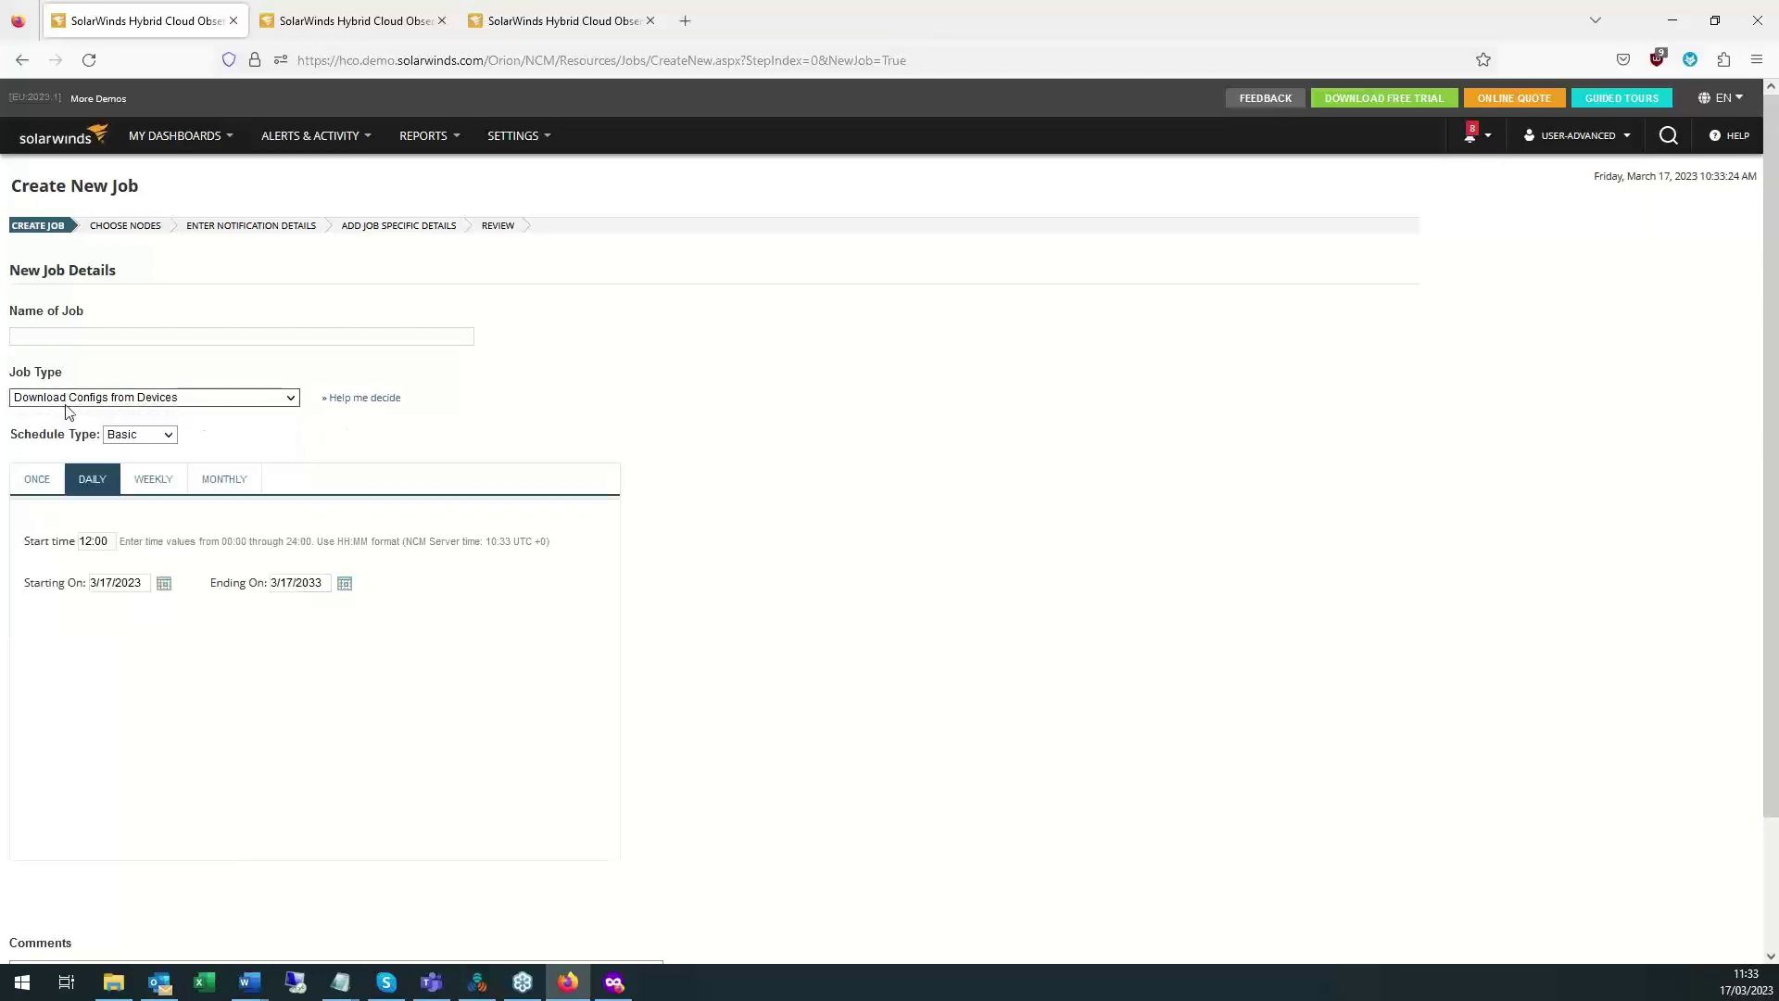
click(46, 404)
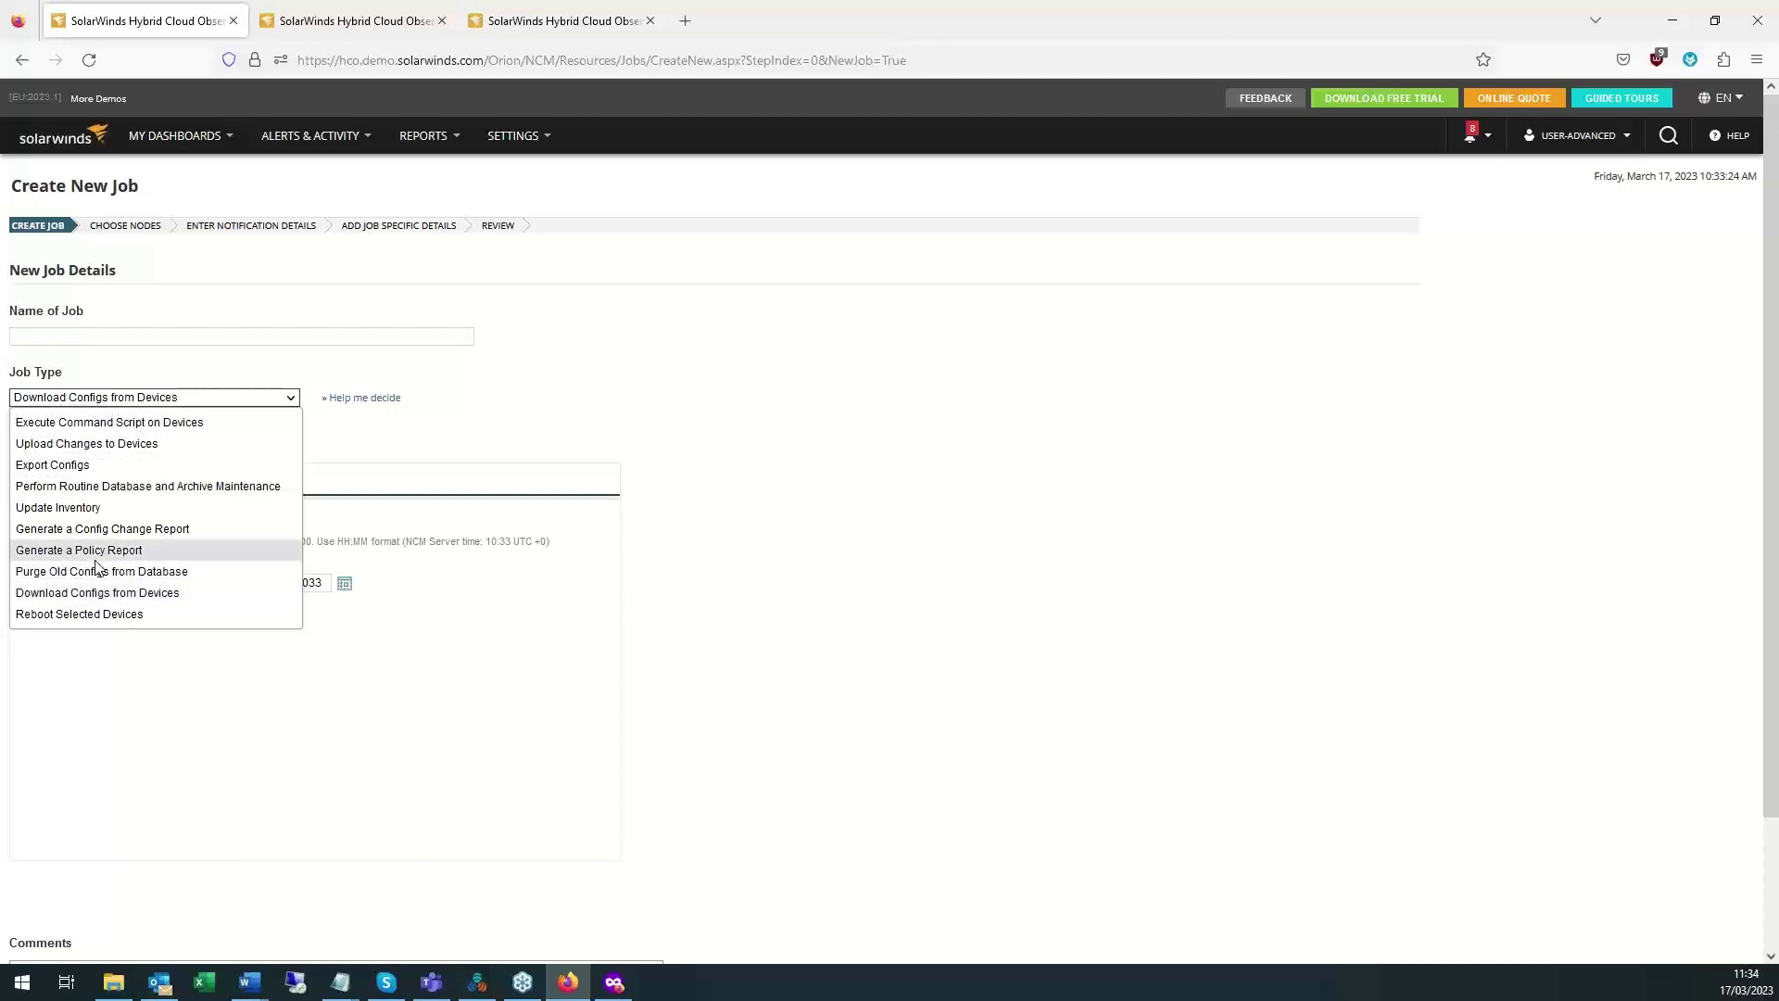
click(105, 401)
click(84, 338)
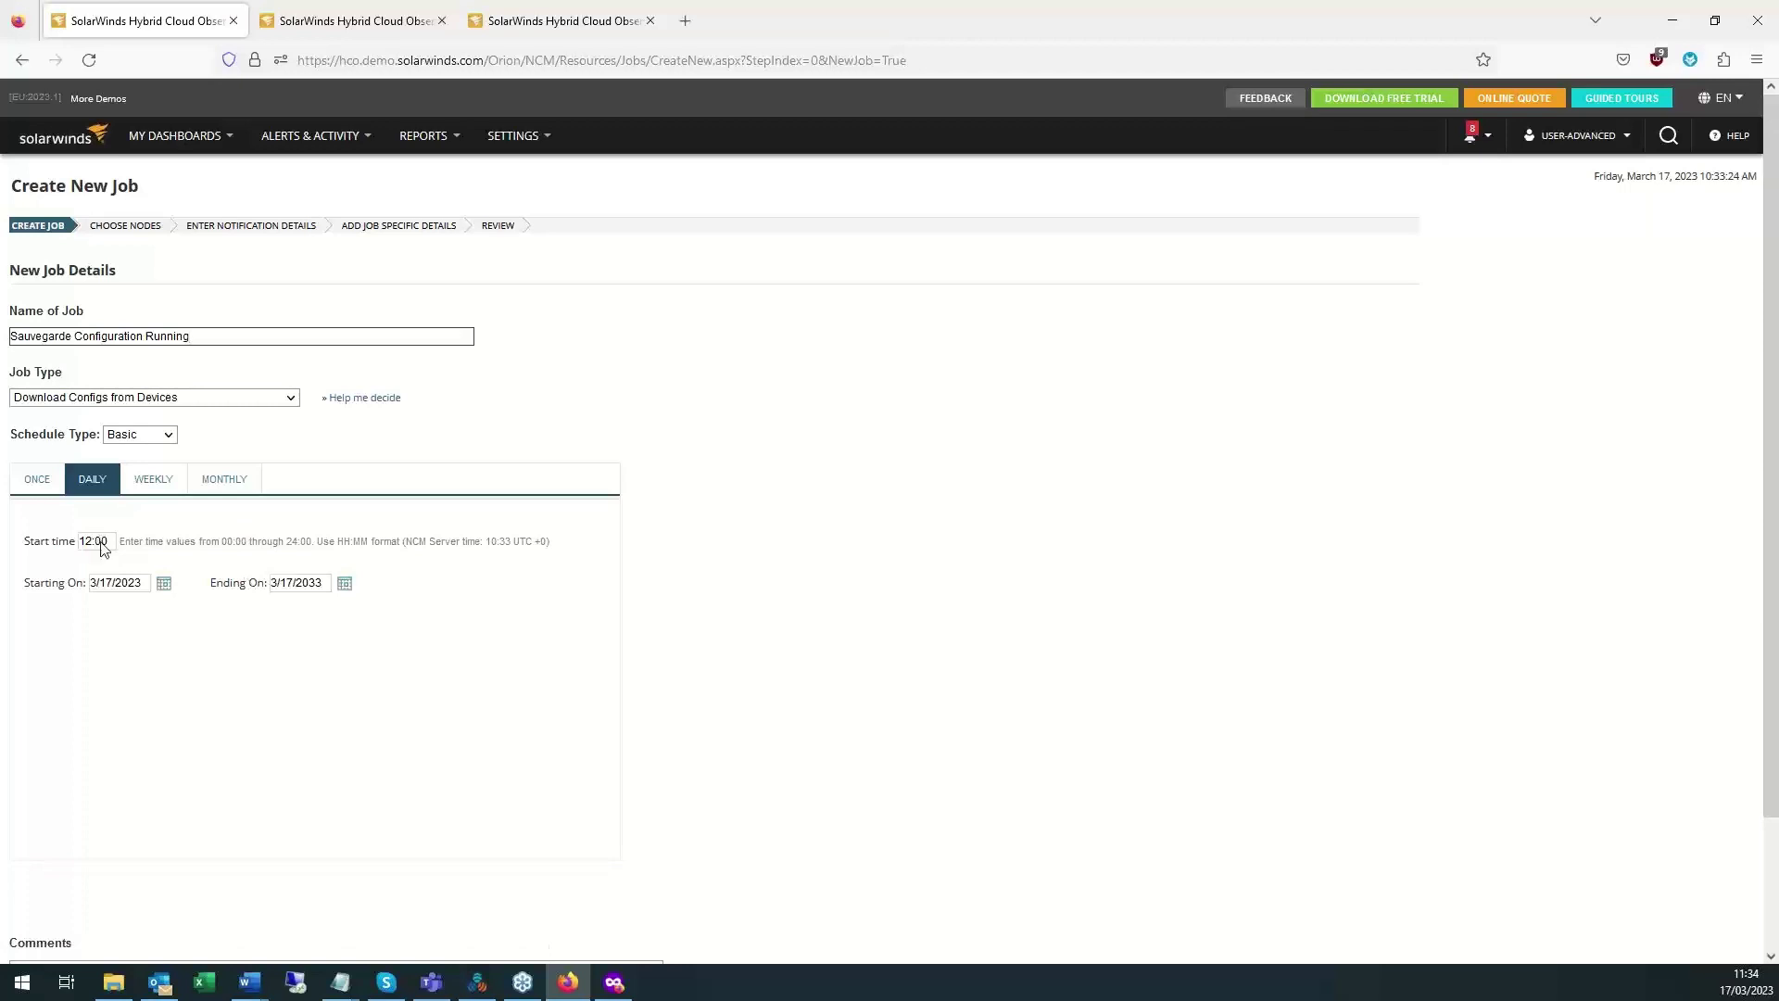
scroll(1041, 604, down, 3)
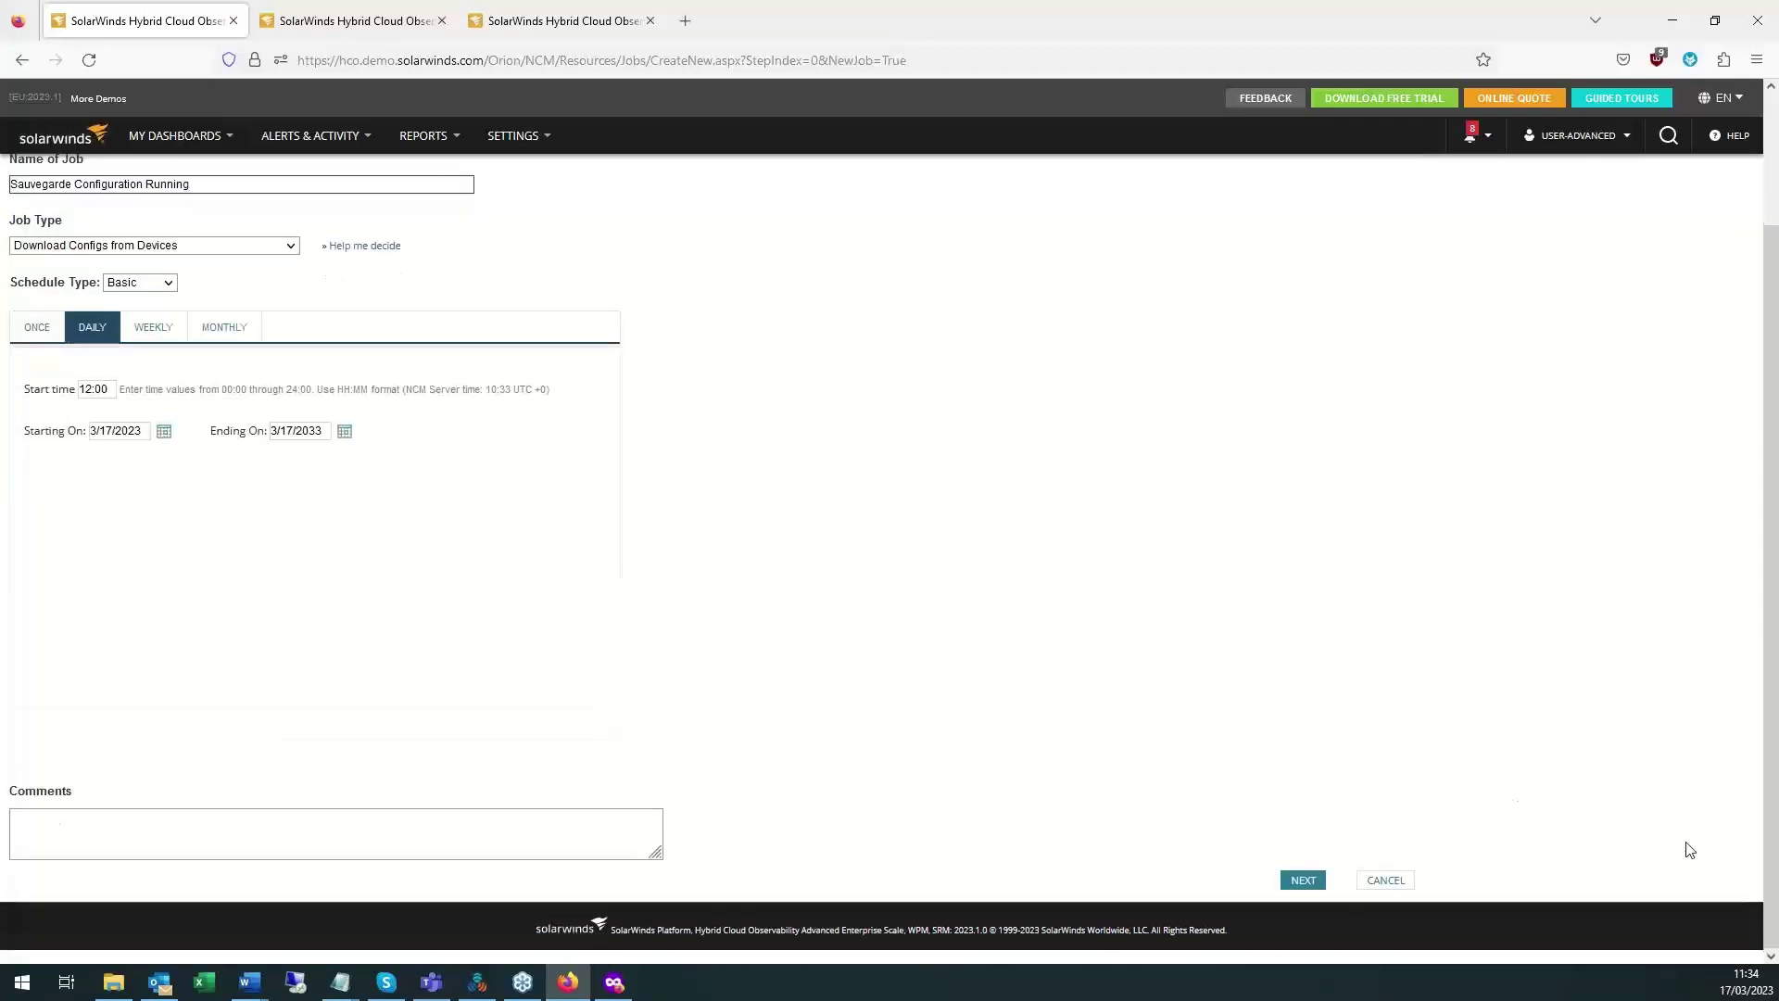
click(1304, 880)
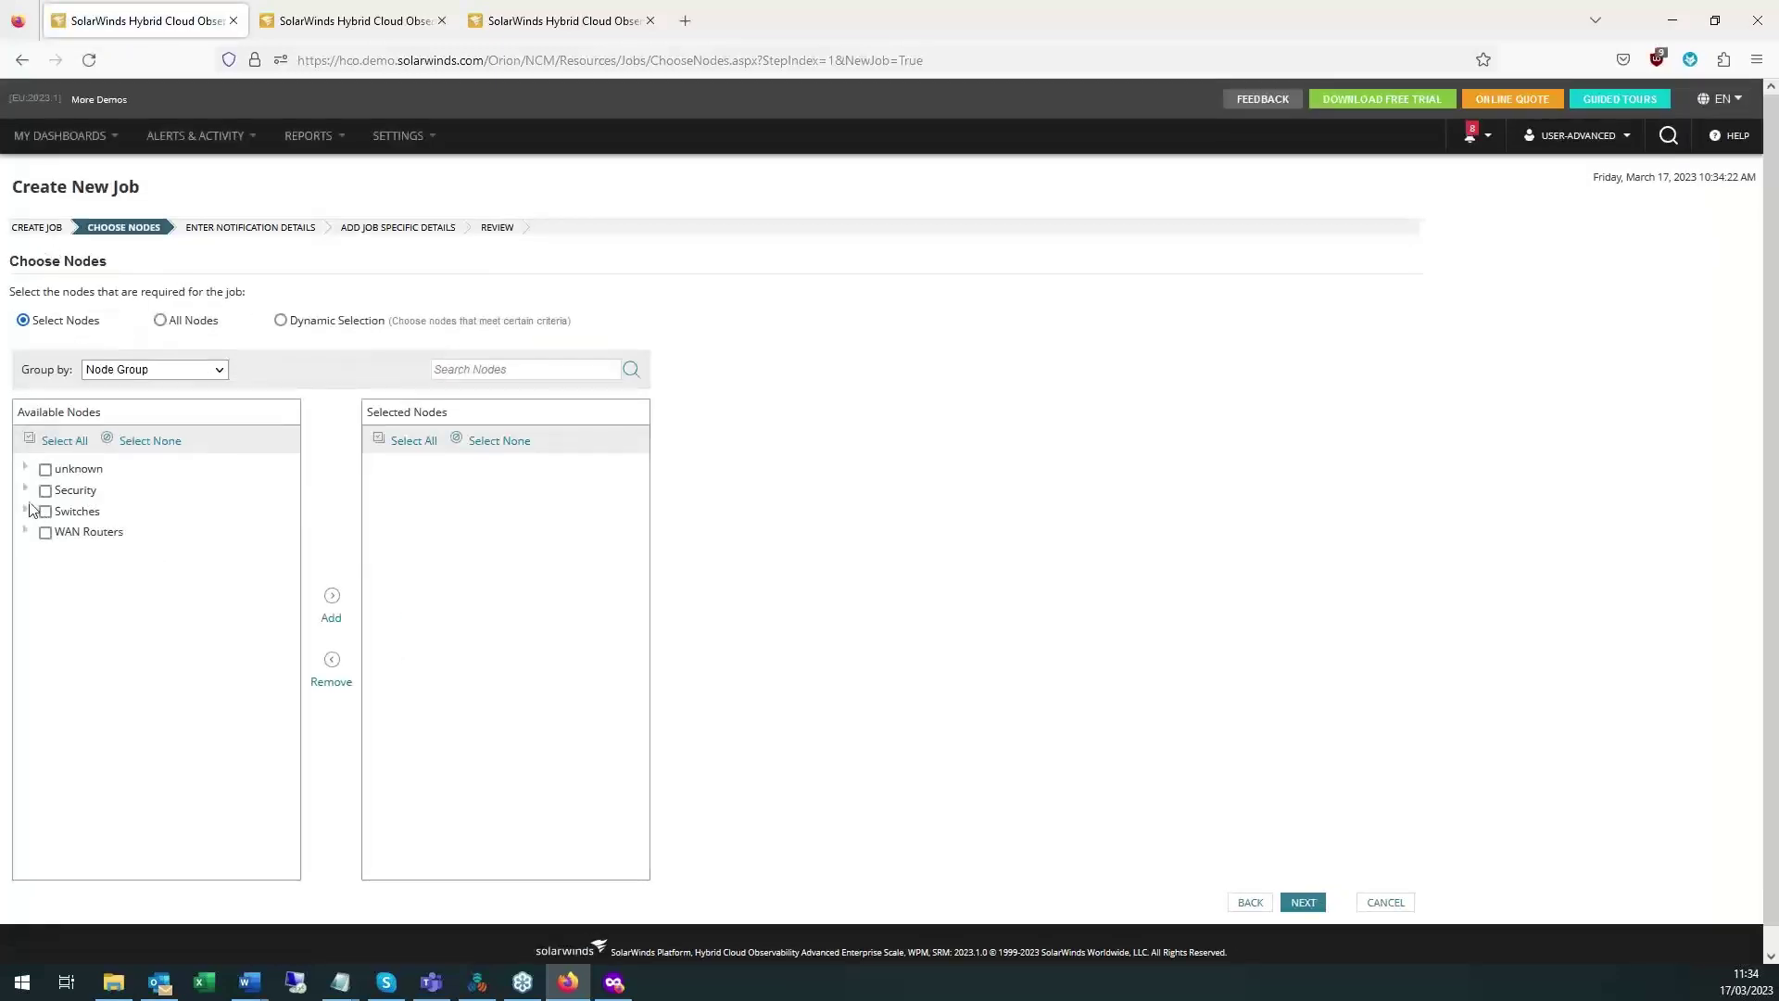
Add the switches EAST-4506E-CORE and EAST-9300-1stFl to the job's selected nodes and proceed to the notification details.
click(26, 511)
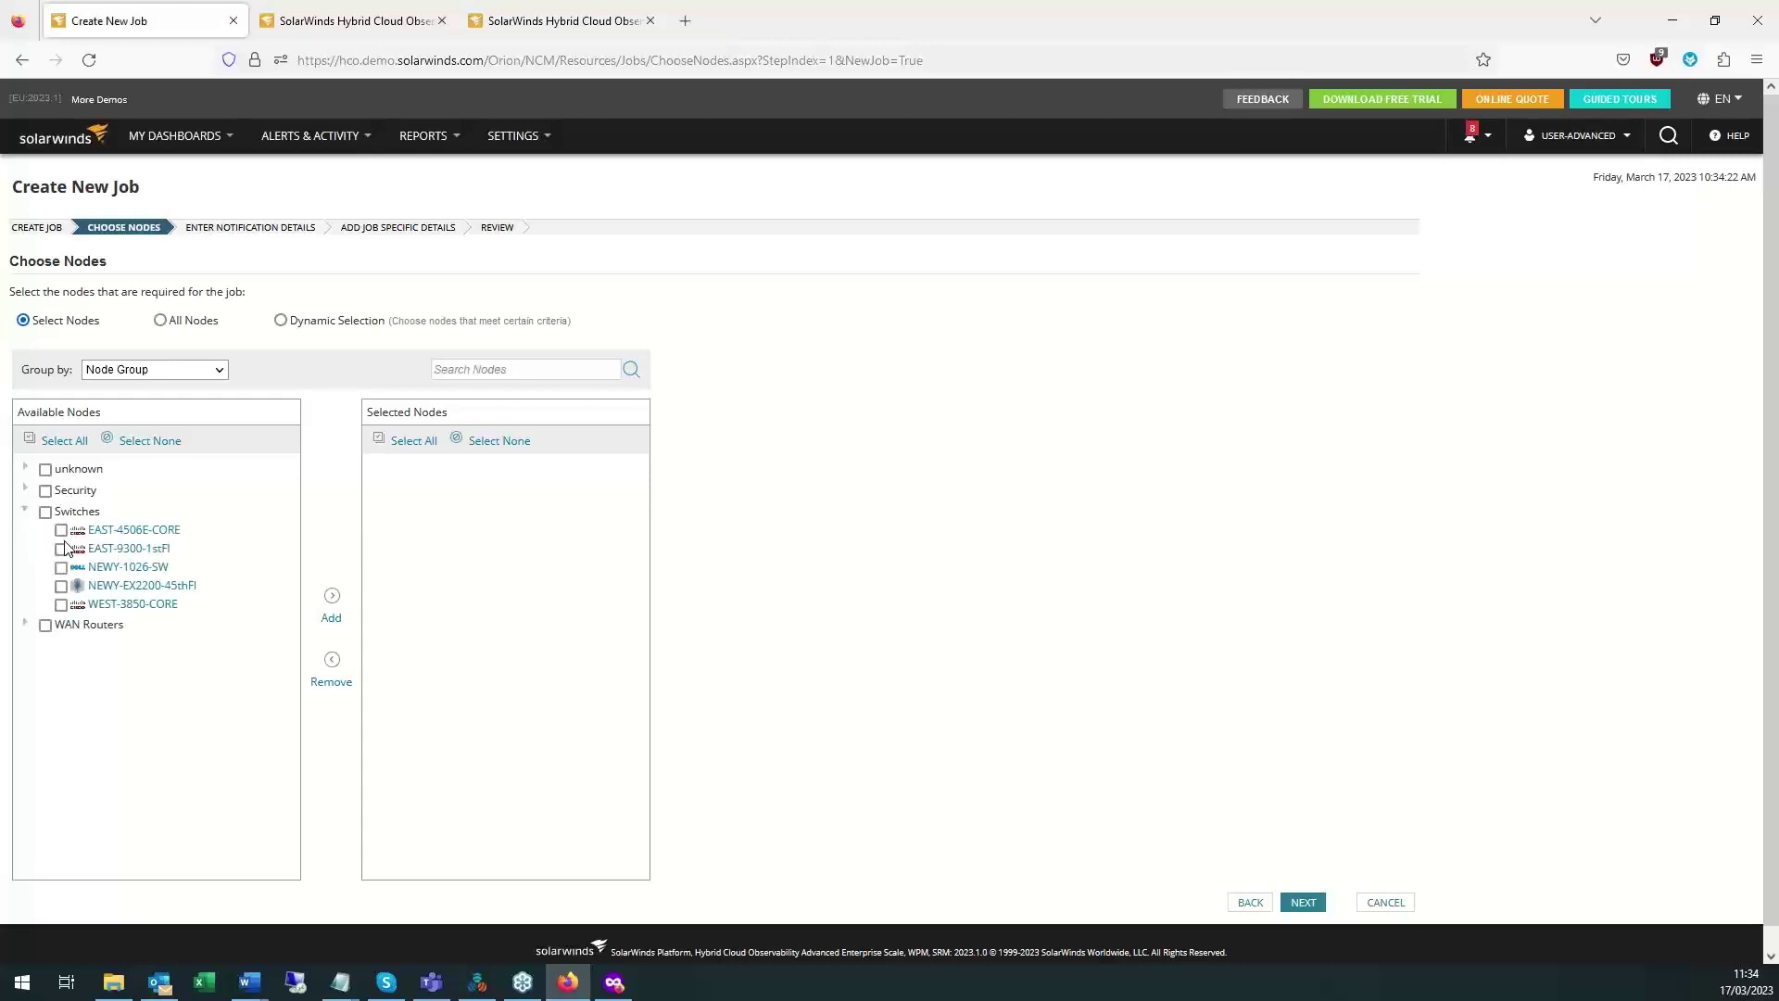
click(60, 531)
click(62, 548)
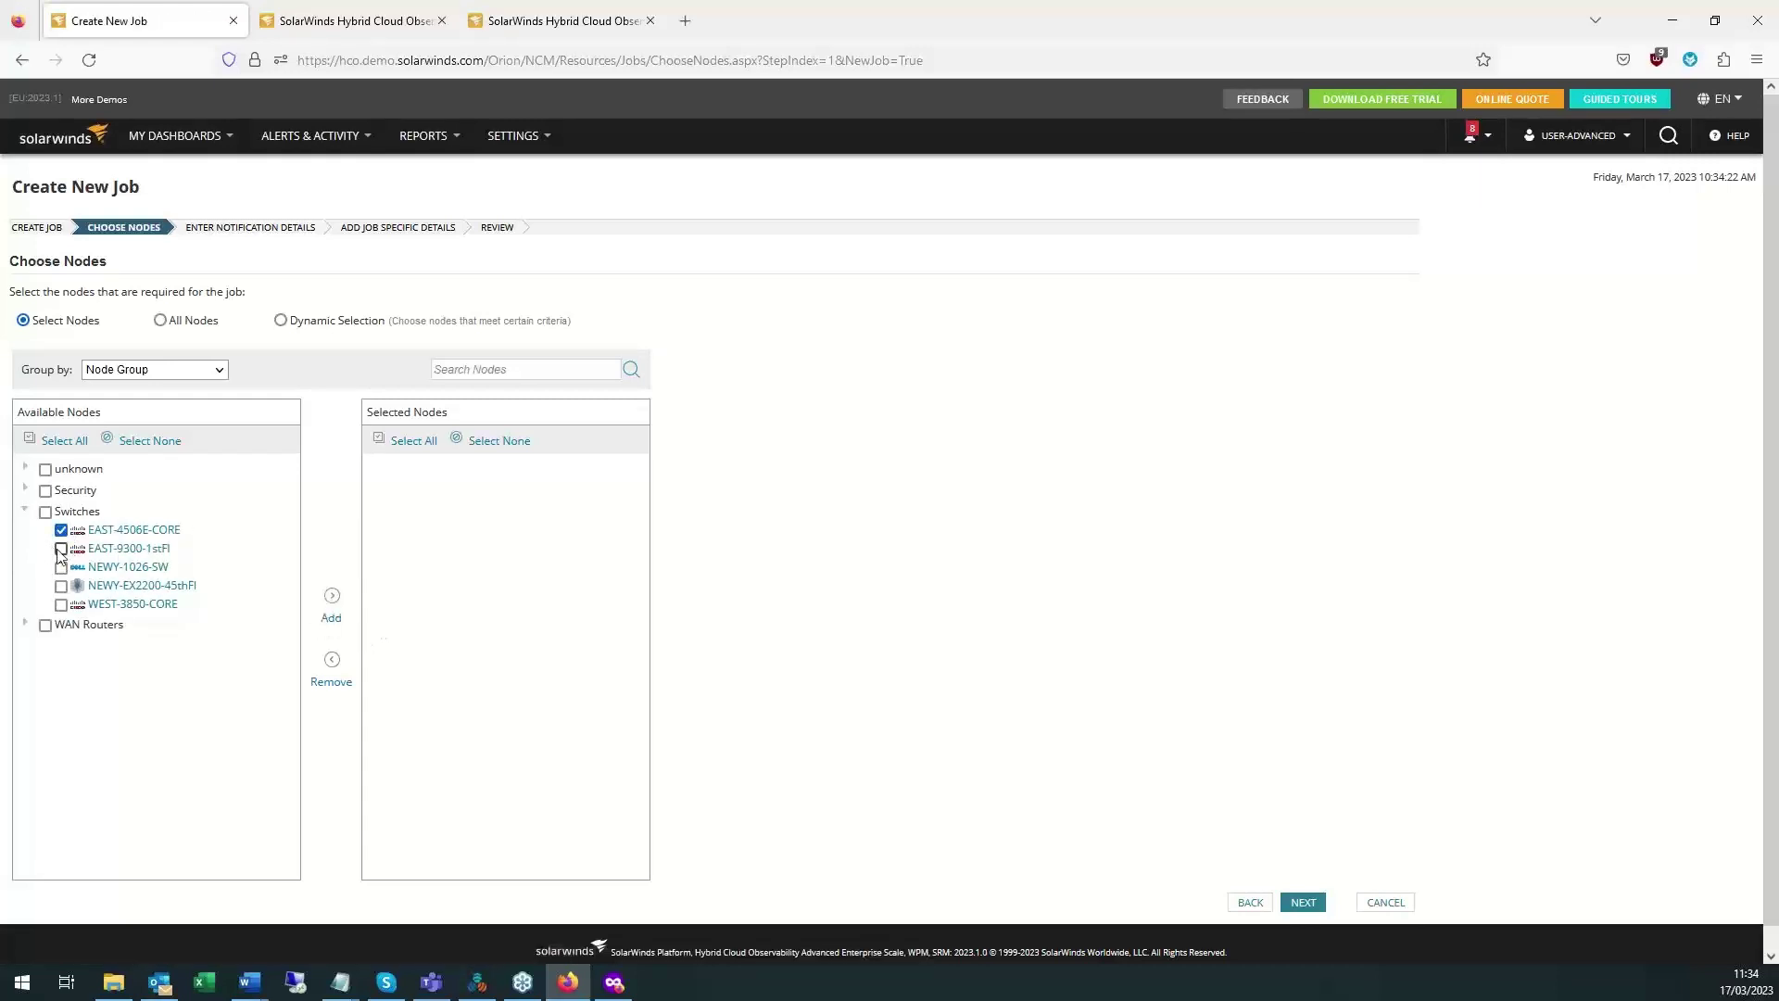
click(336, 603)
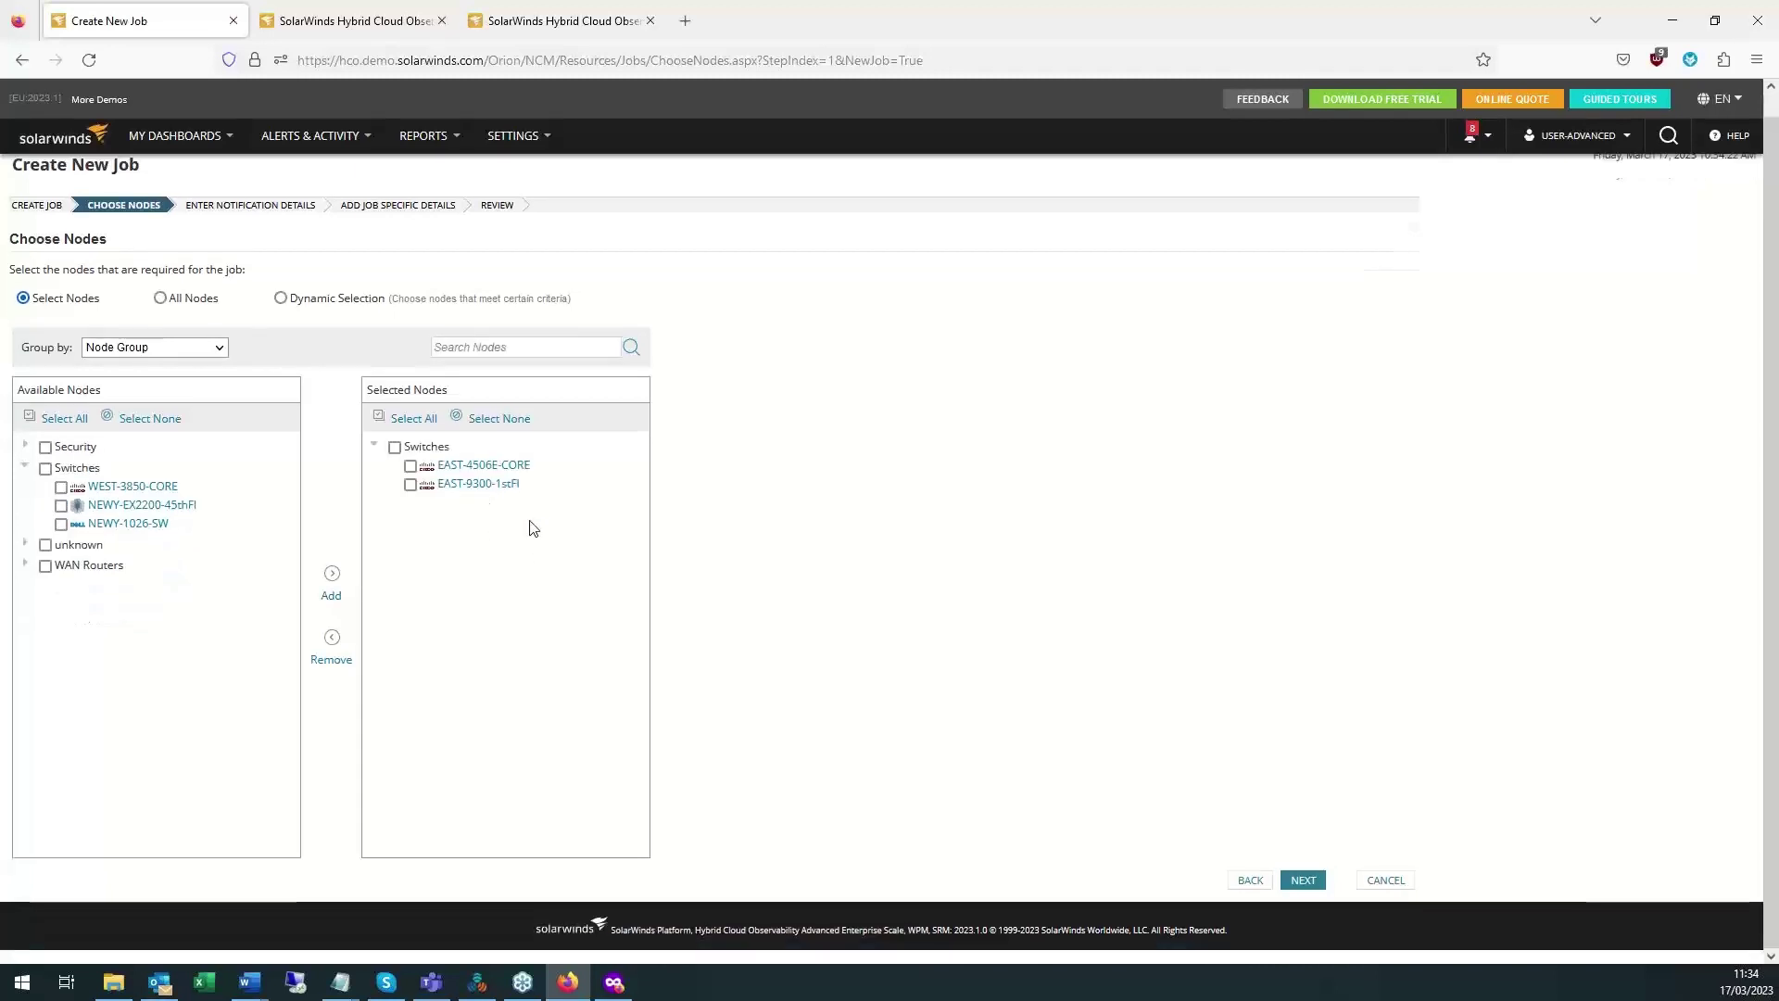
click(1302, 880)
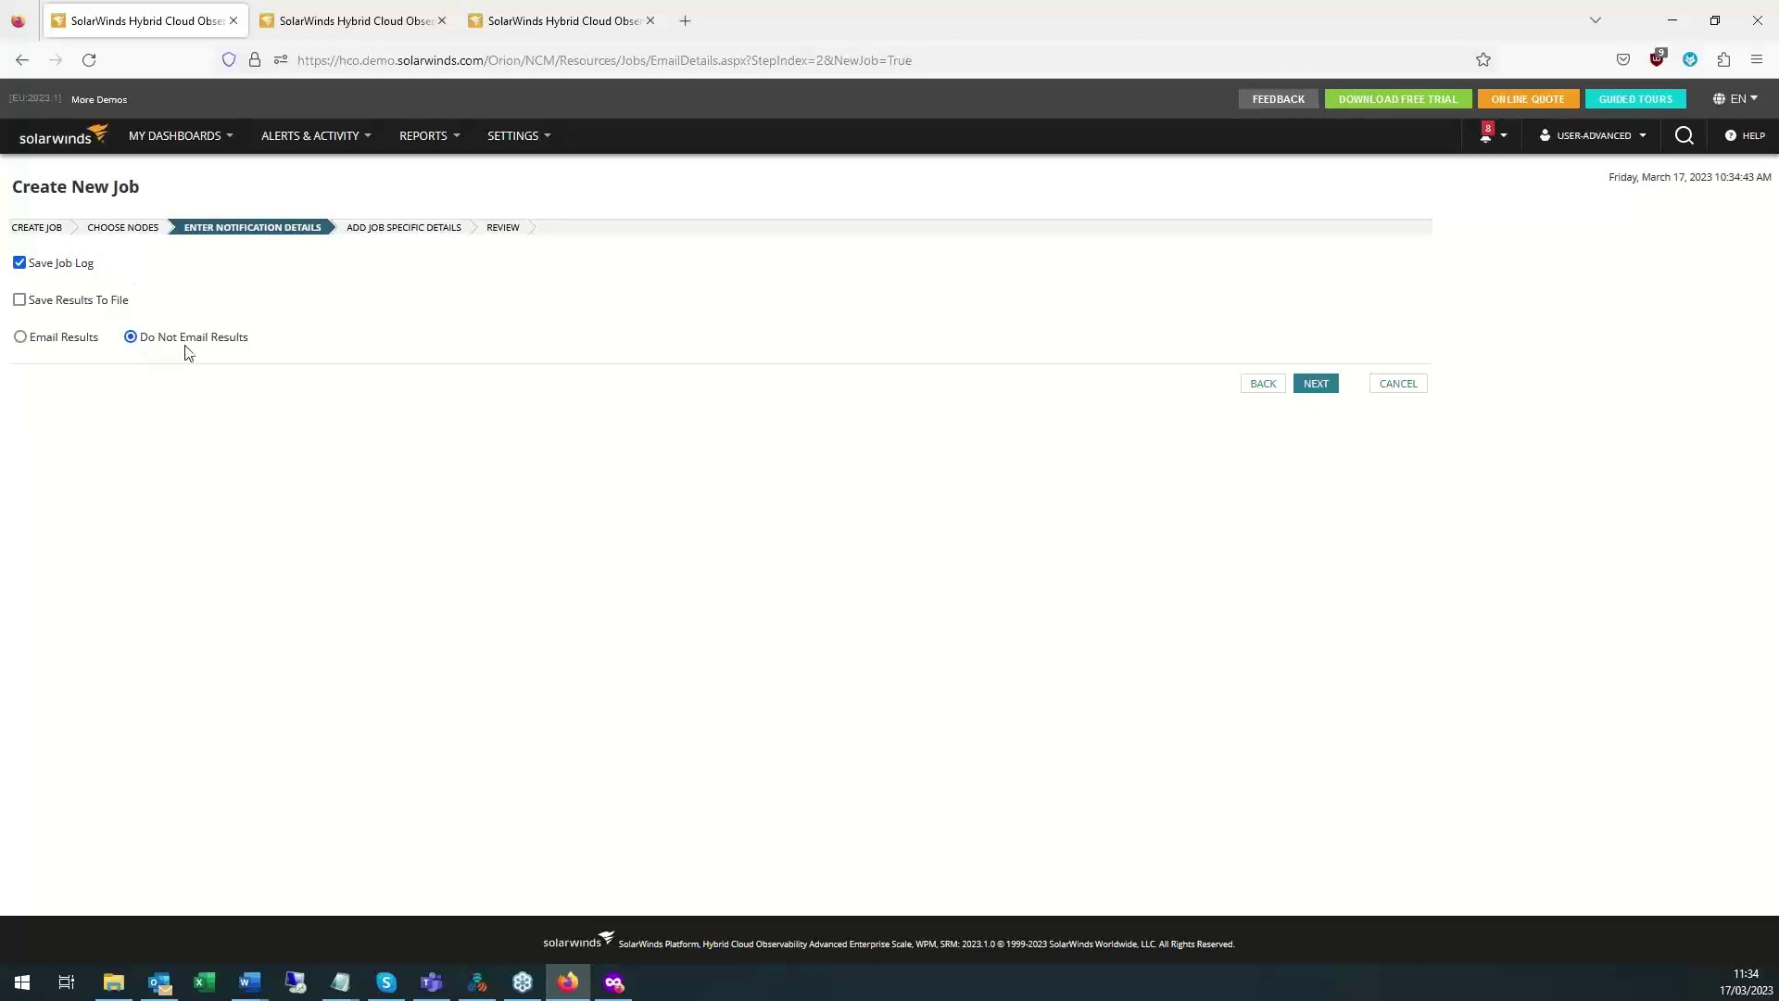
Accept the notification details with the job log saved and results not emailed, and decline saving the login in the browser.
drag(92, 267, 59, 269)
click(1310, 390)
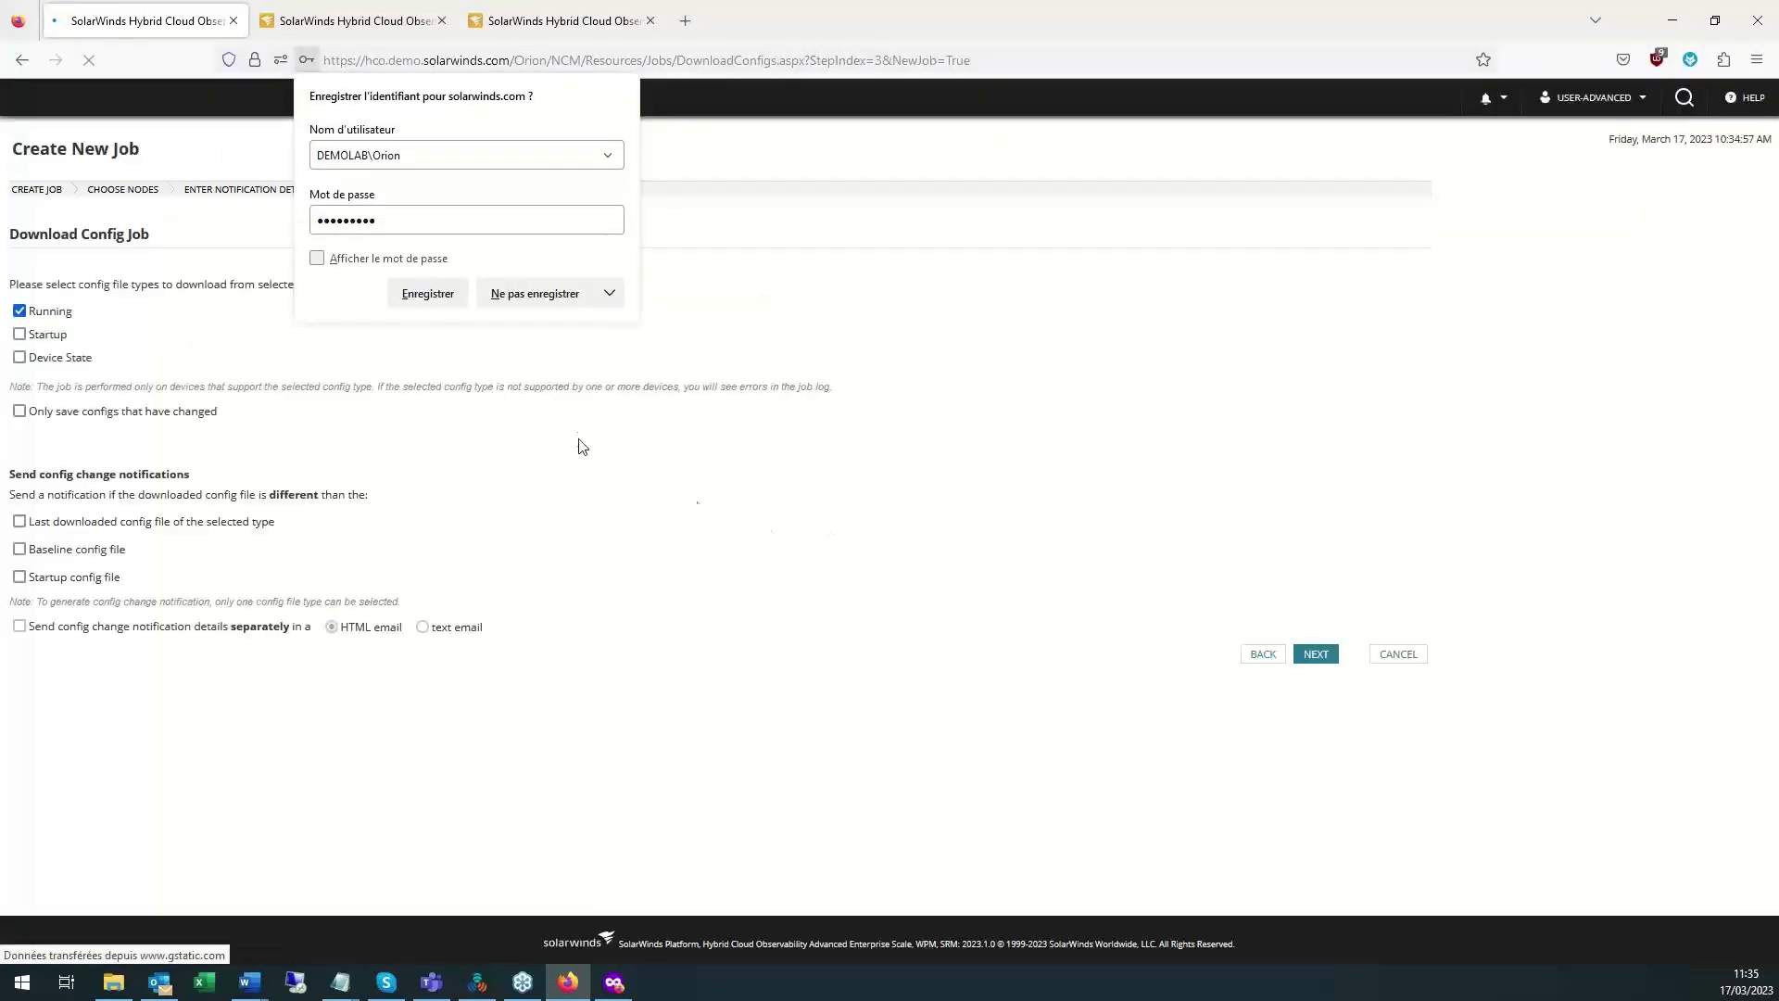
click(535, 298)
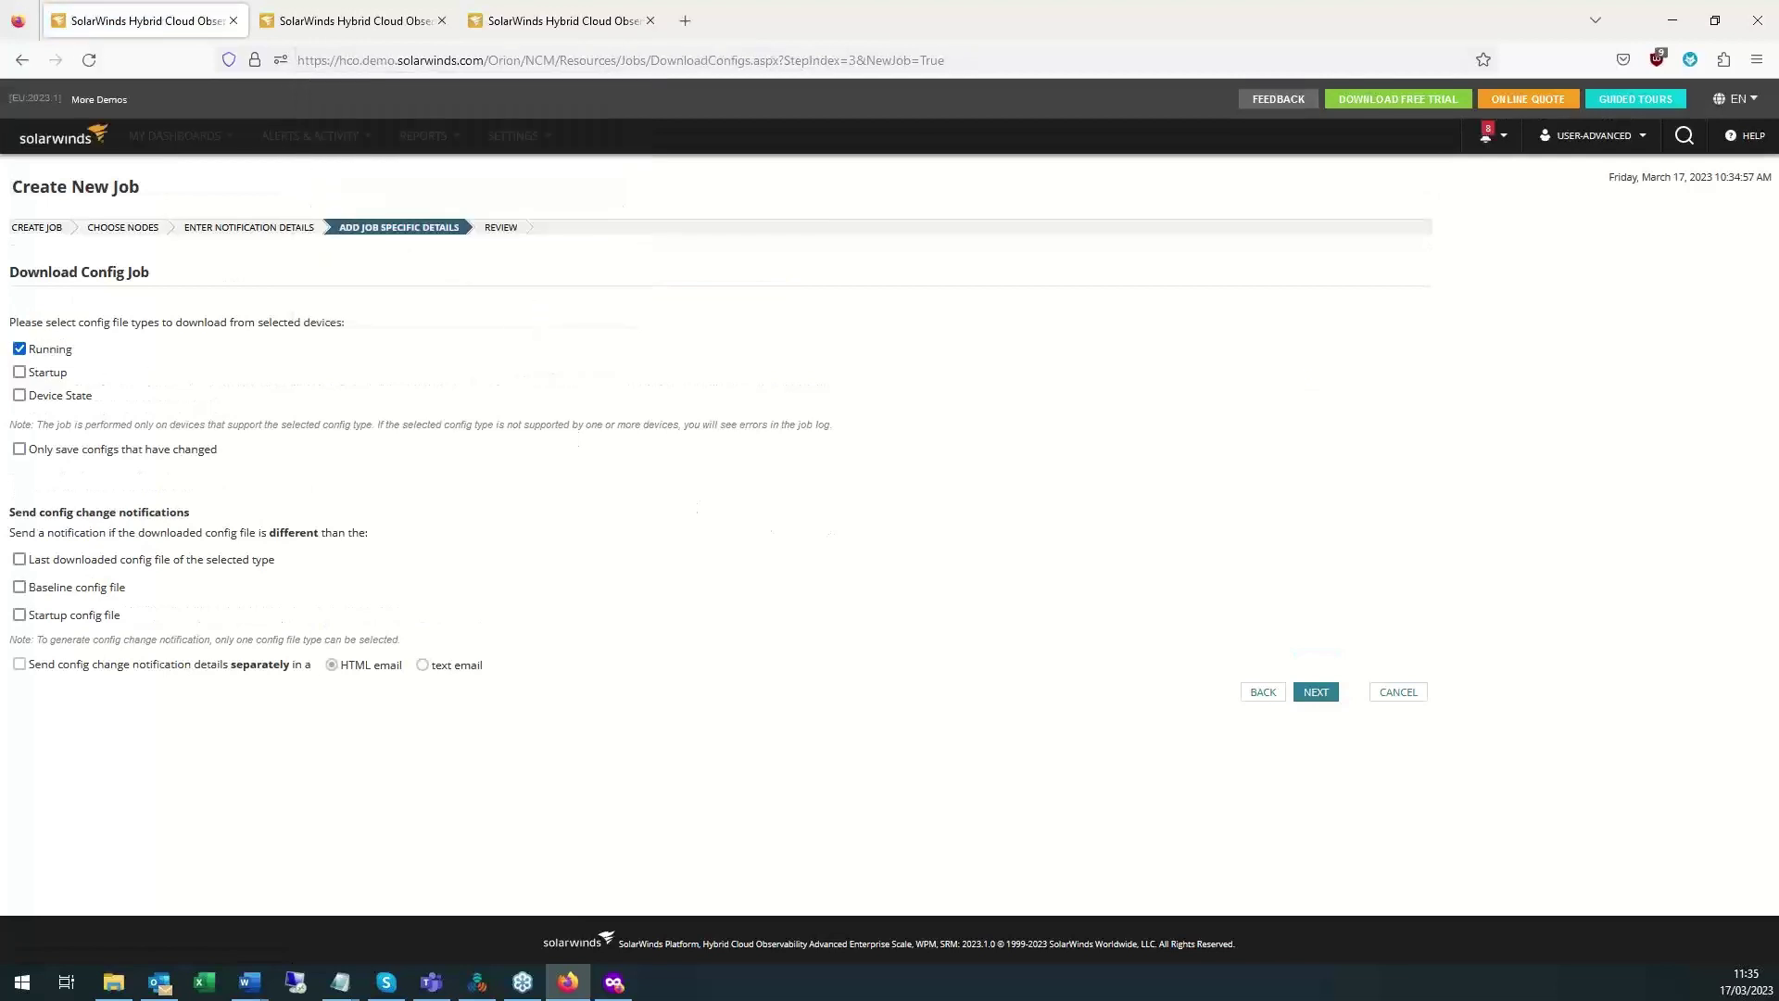
Keep Running as the config type to download, finish creating the job, and check the second page of the jobs list.
drag(10, 321, 341, 345)
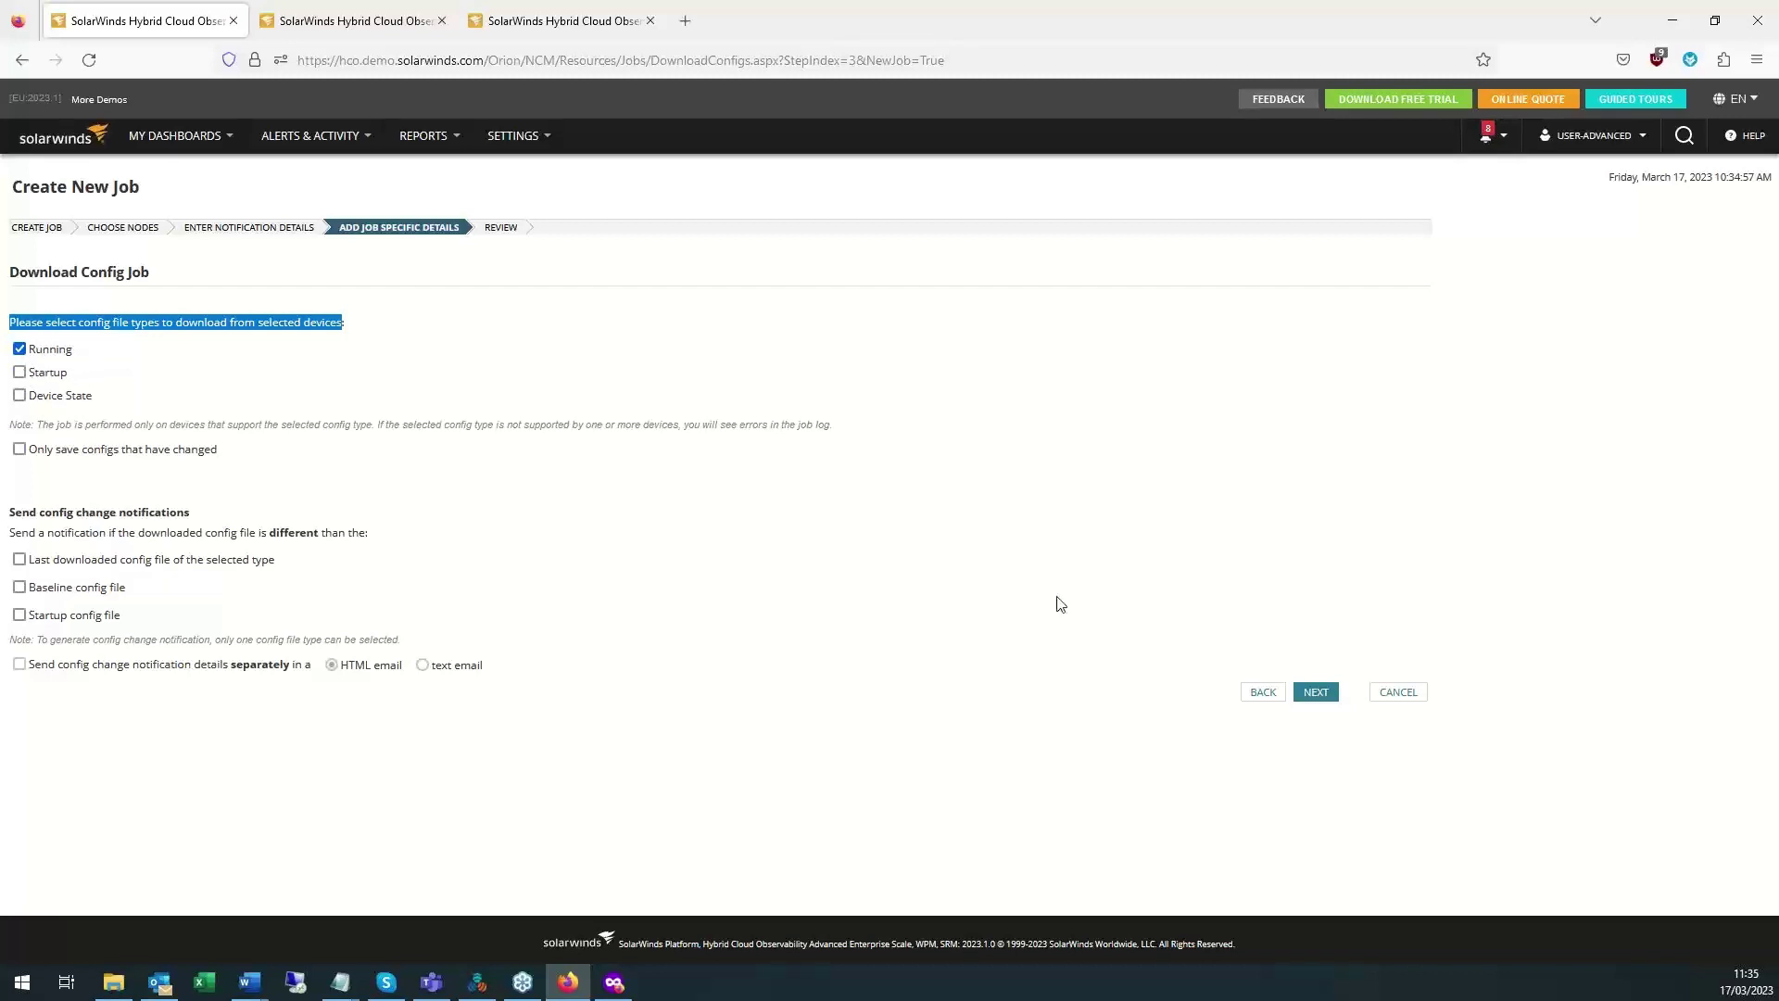
click(1298, 697)
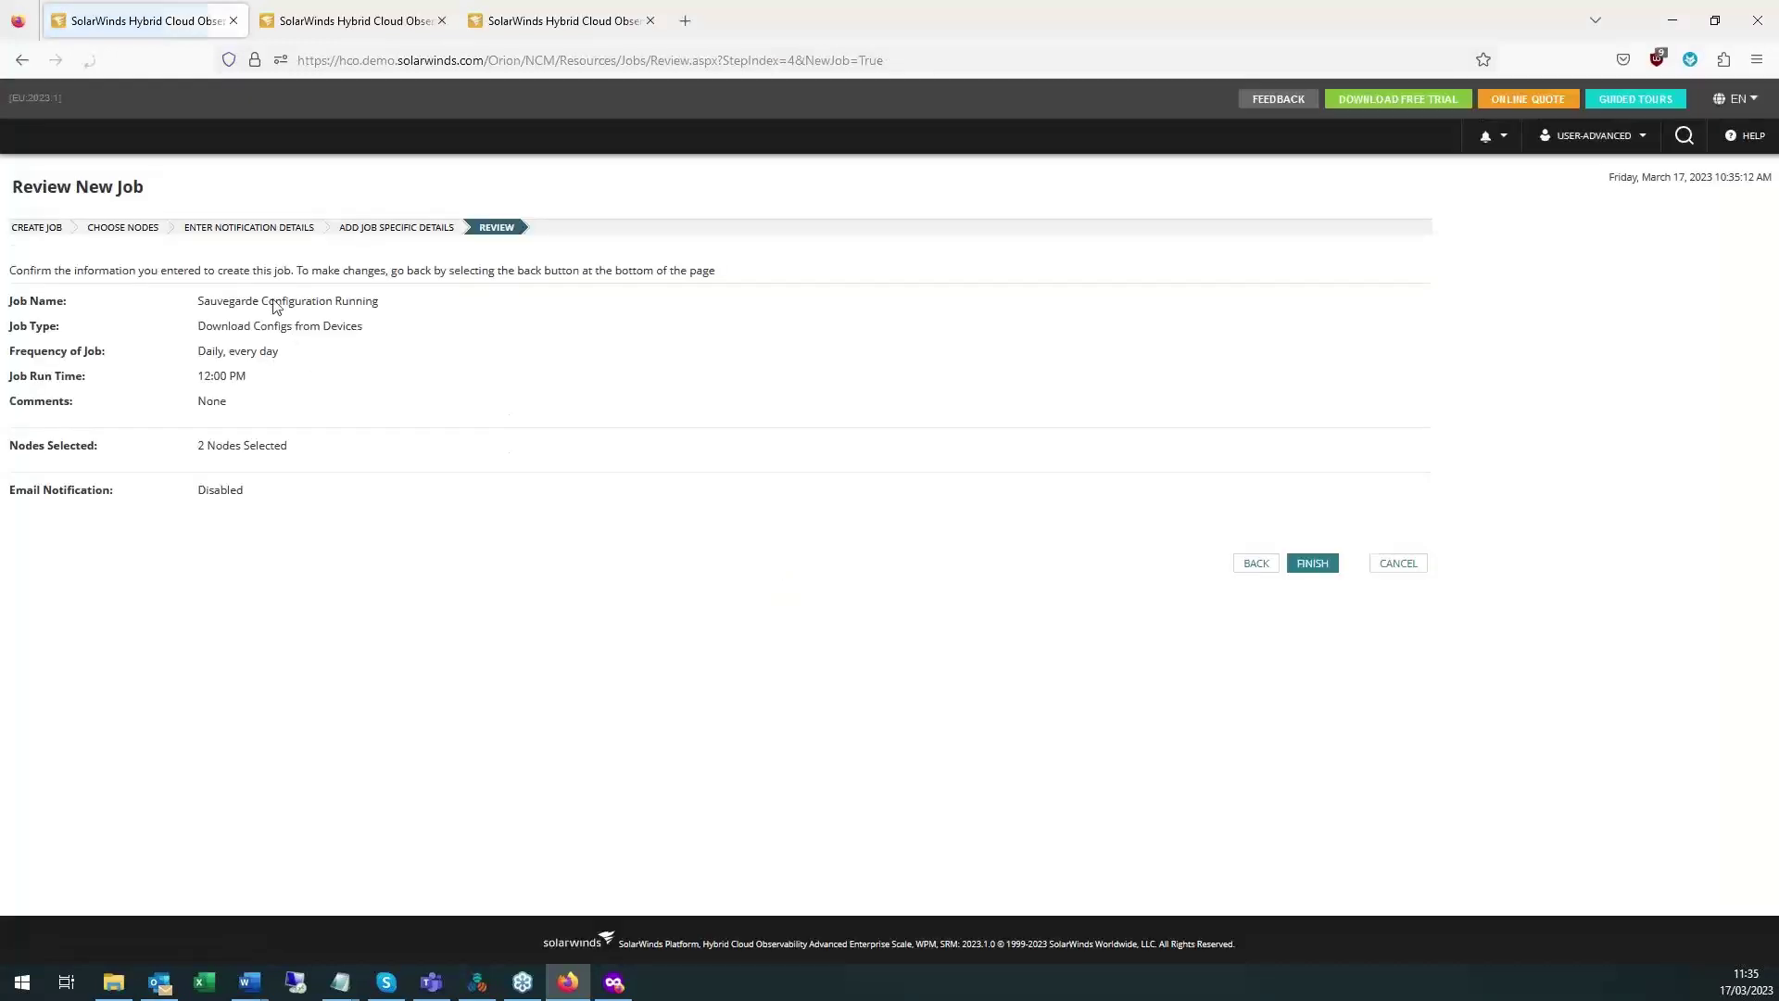
triple_click(192, 303)
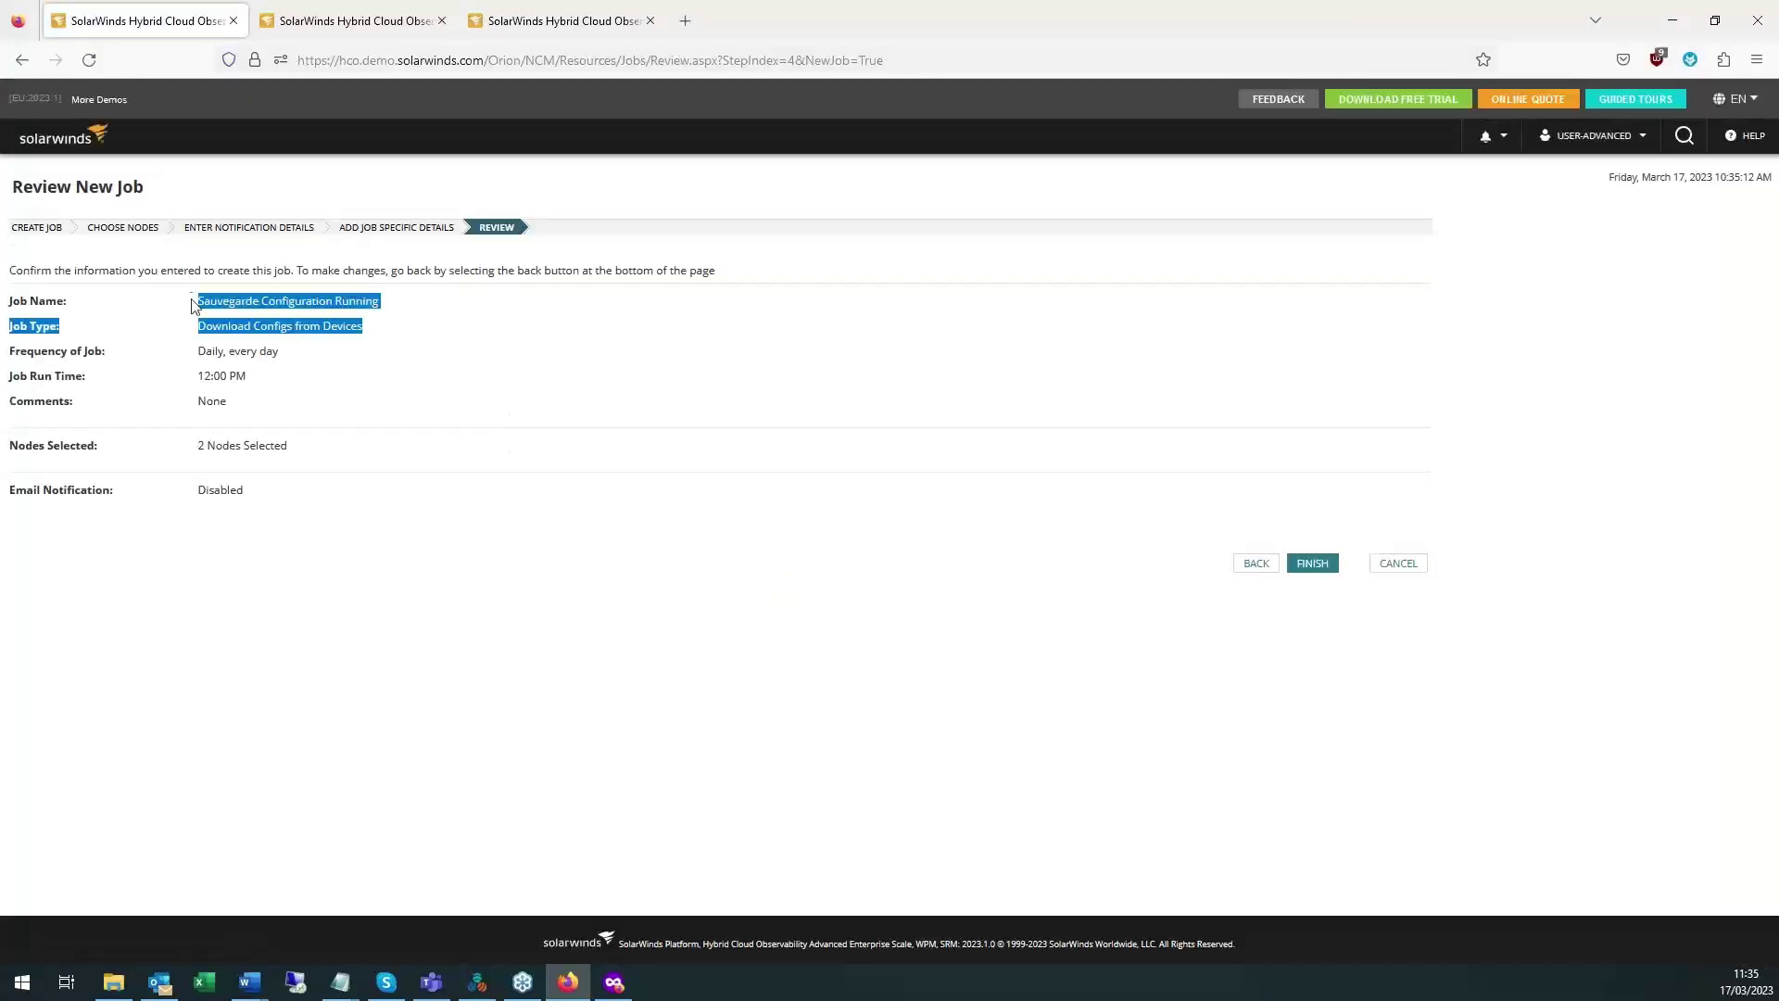
click(1312, 565)
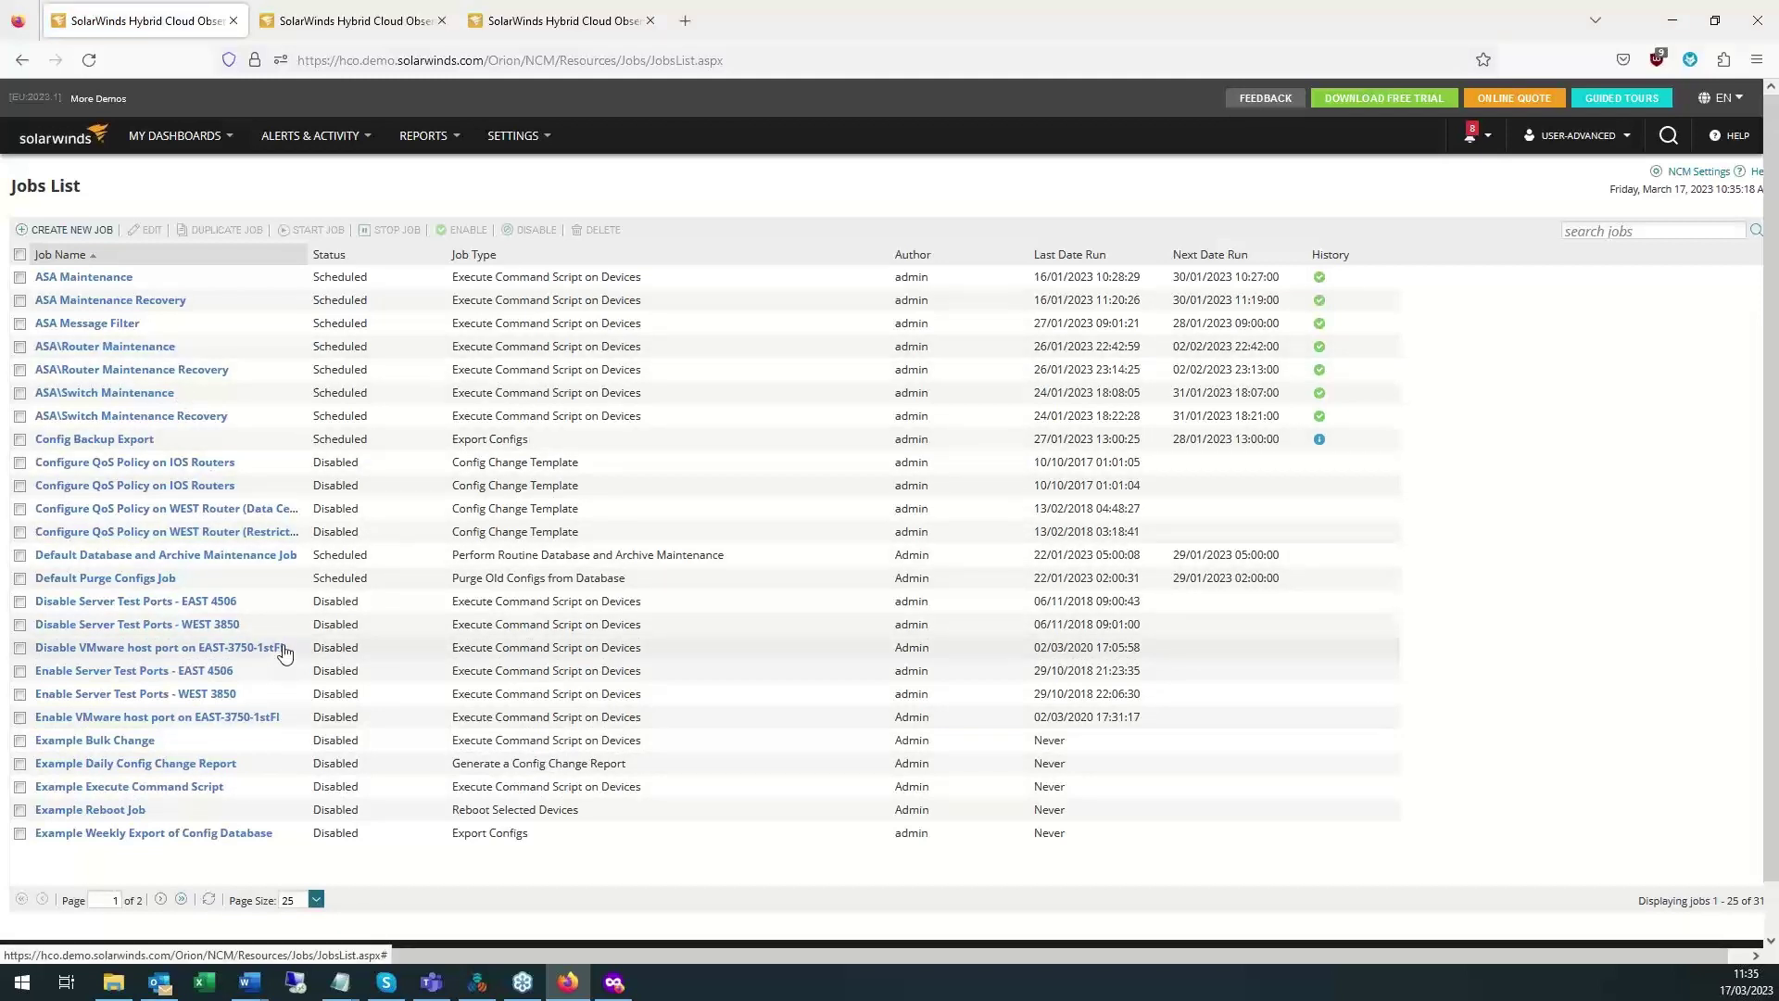
click(160, 899)
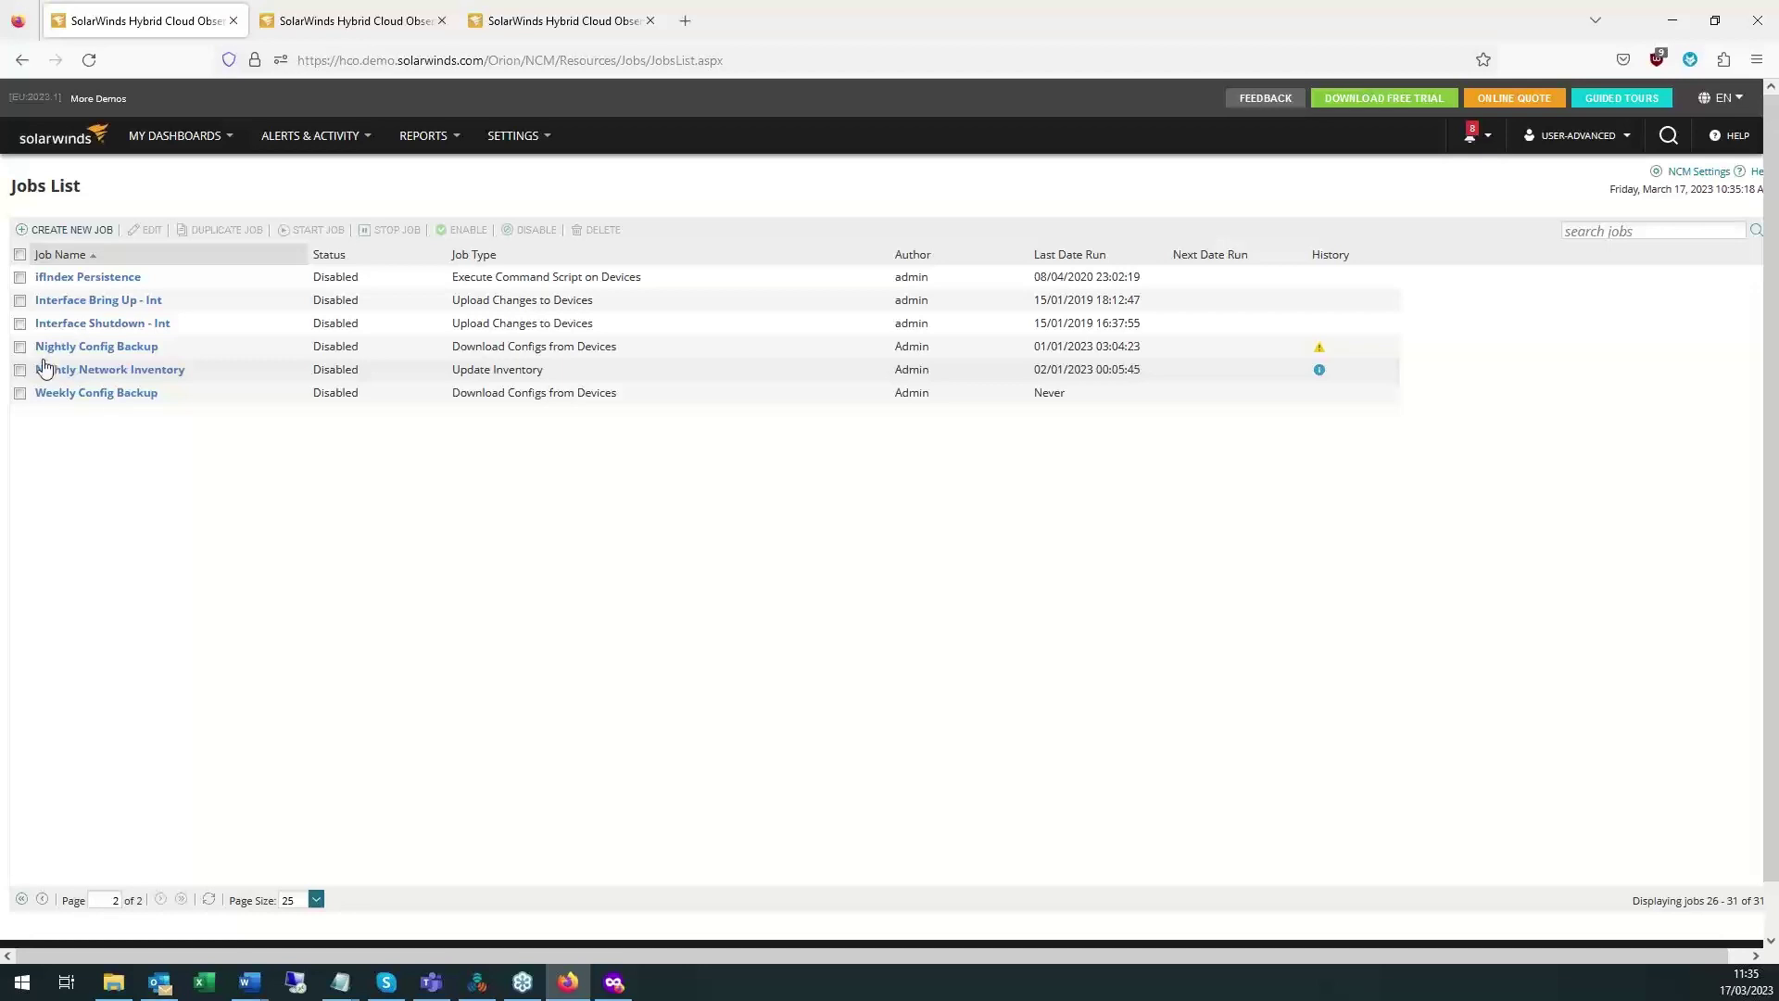
Open the Summary Home dashboard from the firmware operations page and browse the available dashboard categories through Virtualization.
click(422, 25)
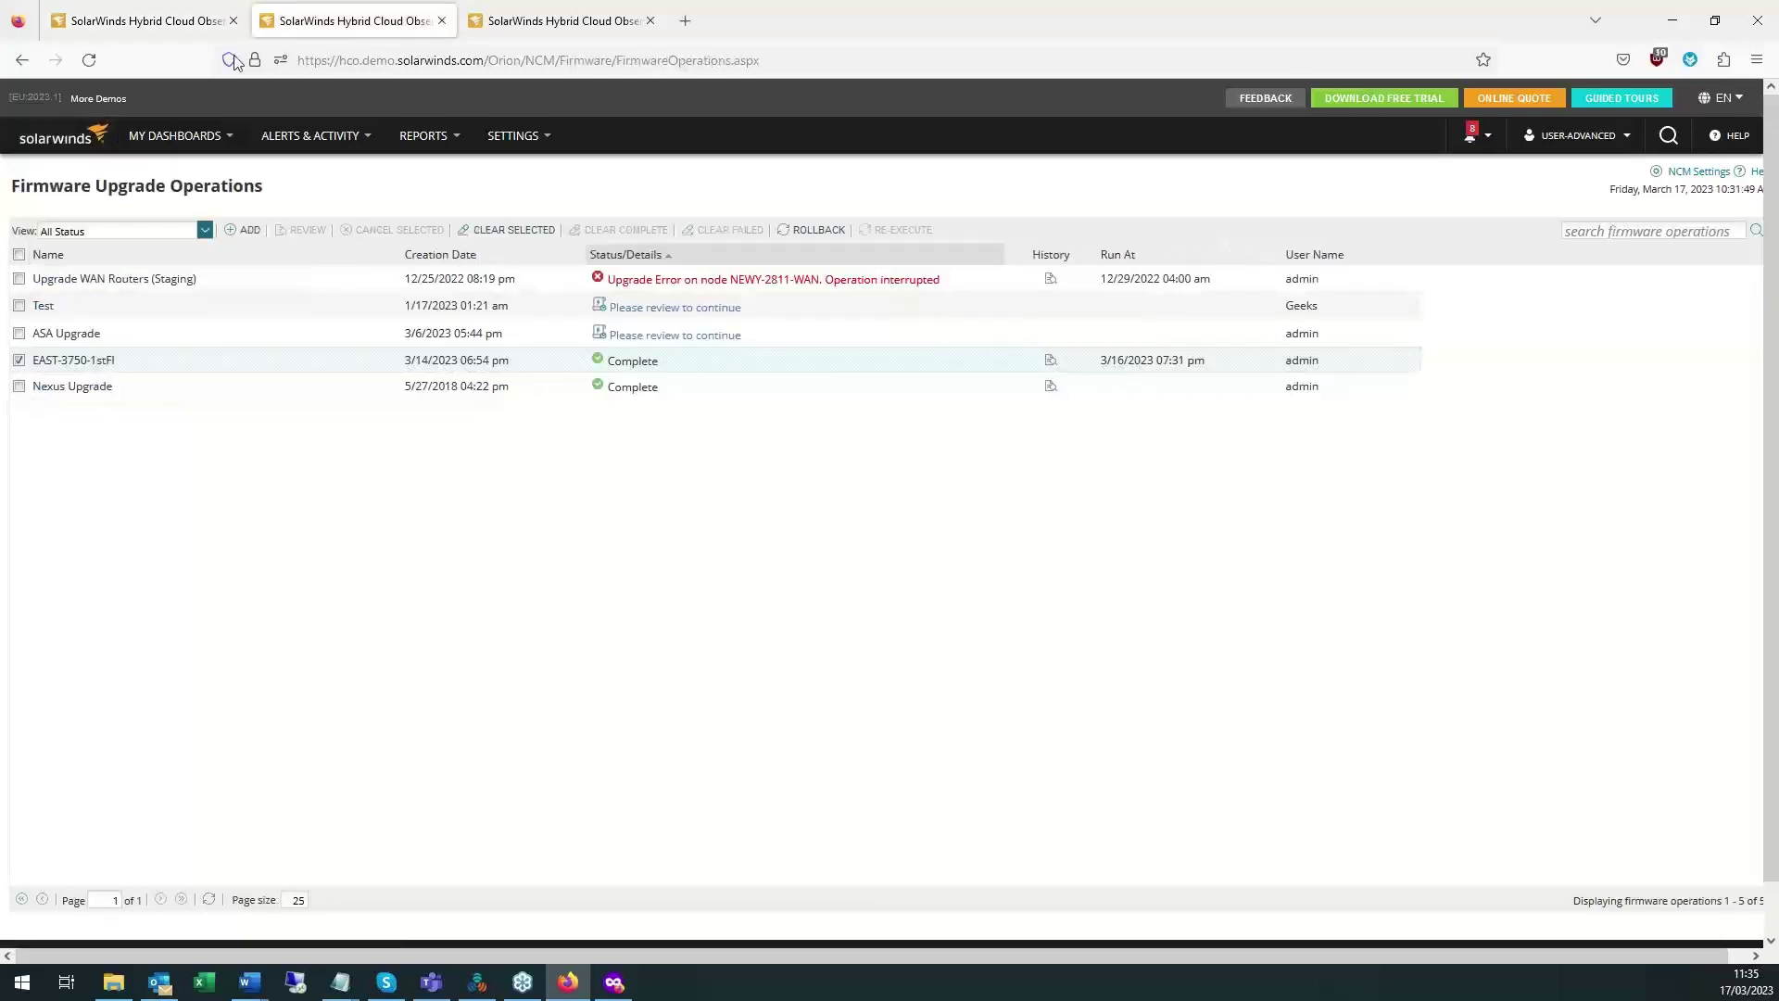
click(55, 134)
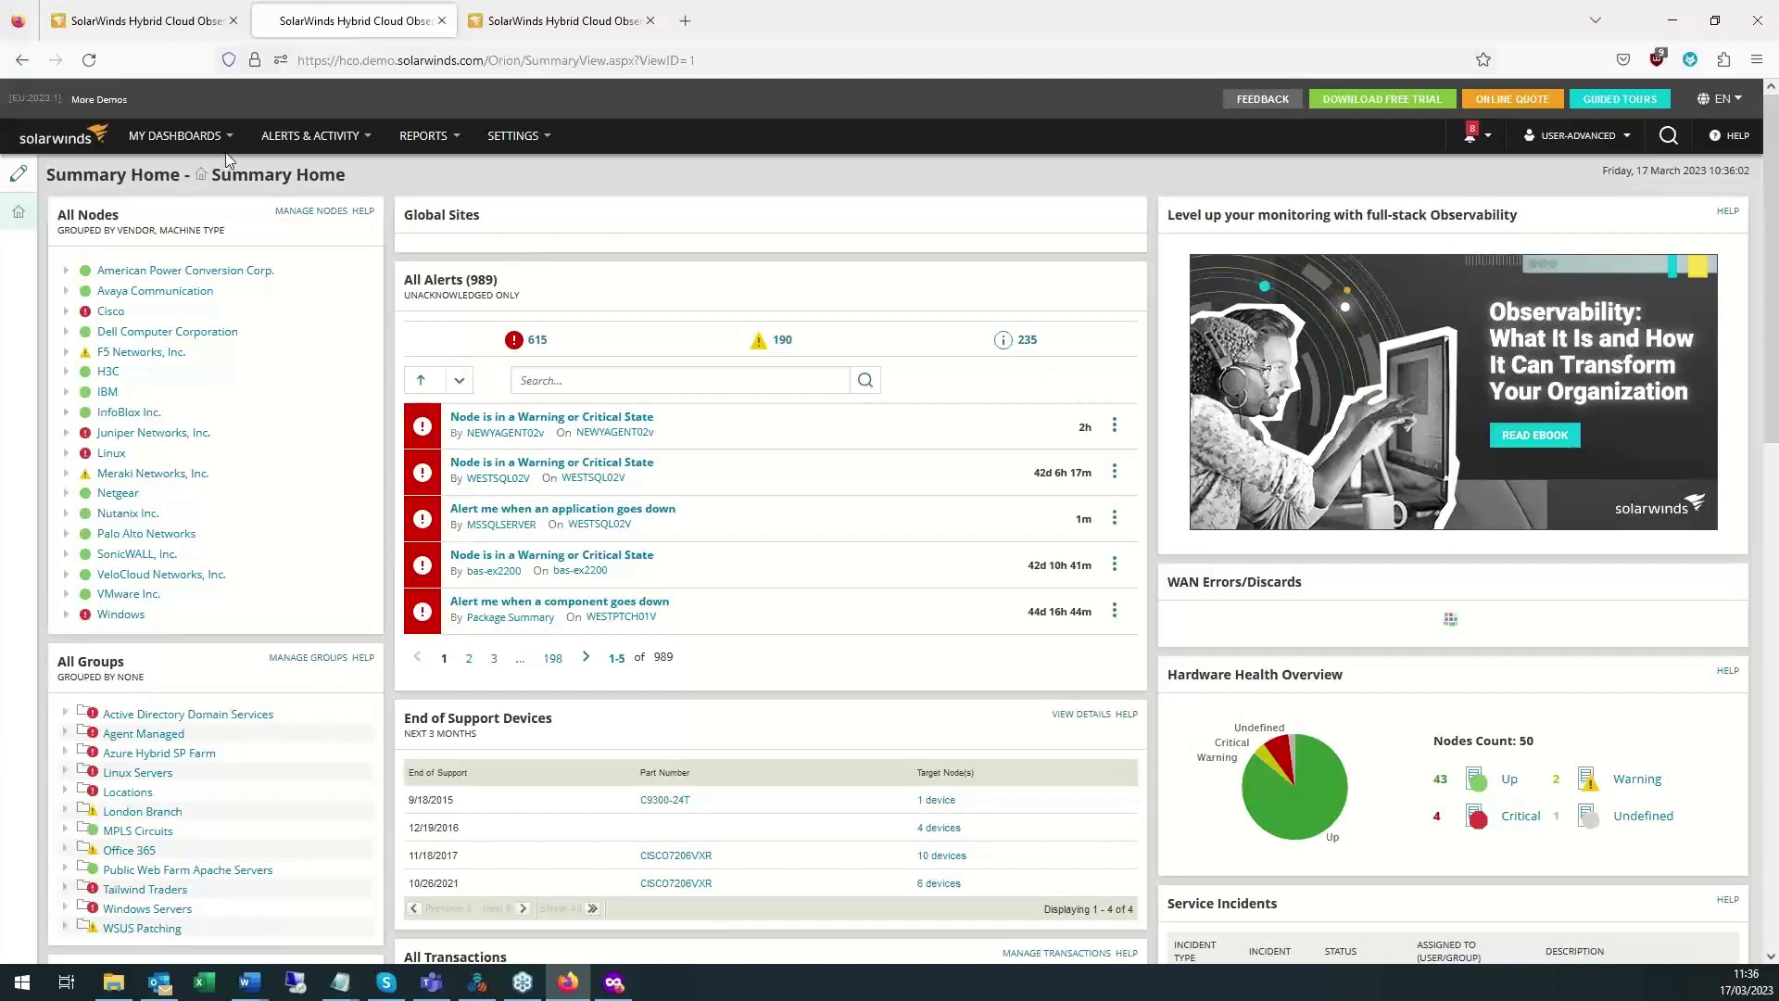
mouse_move(225, 151)
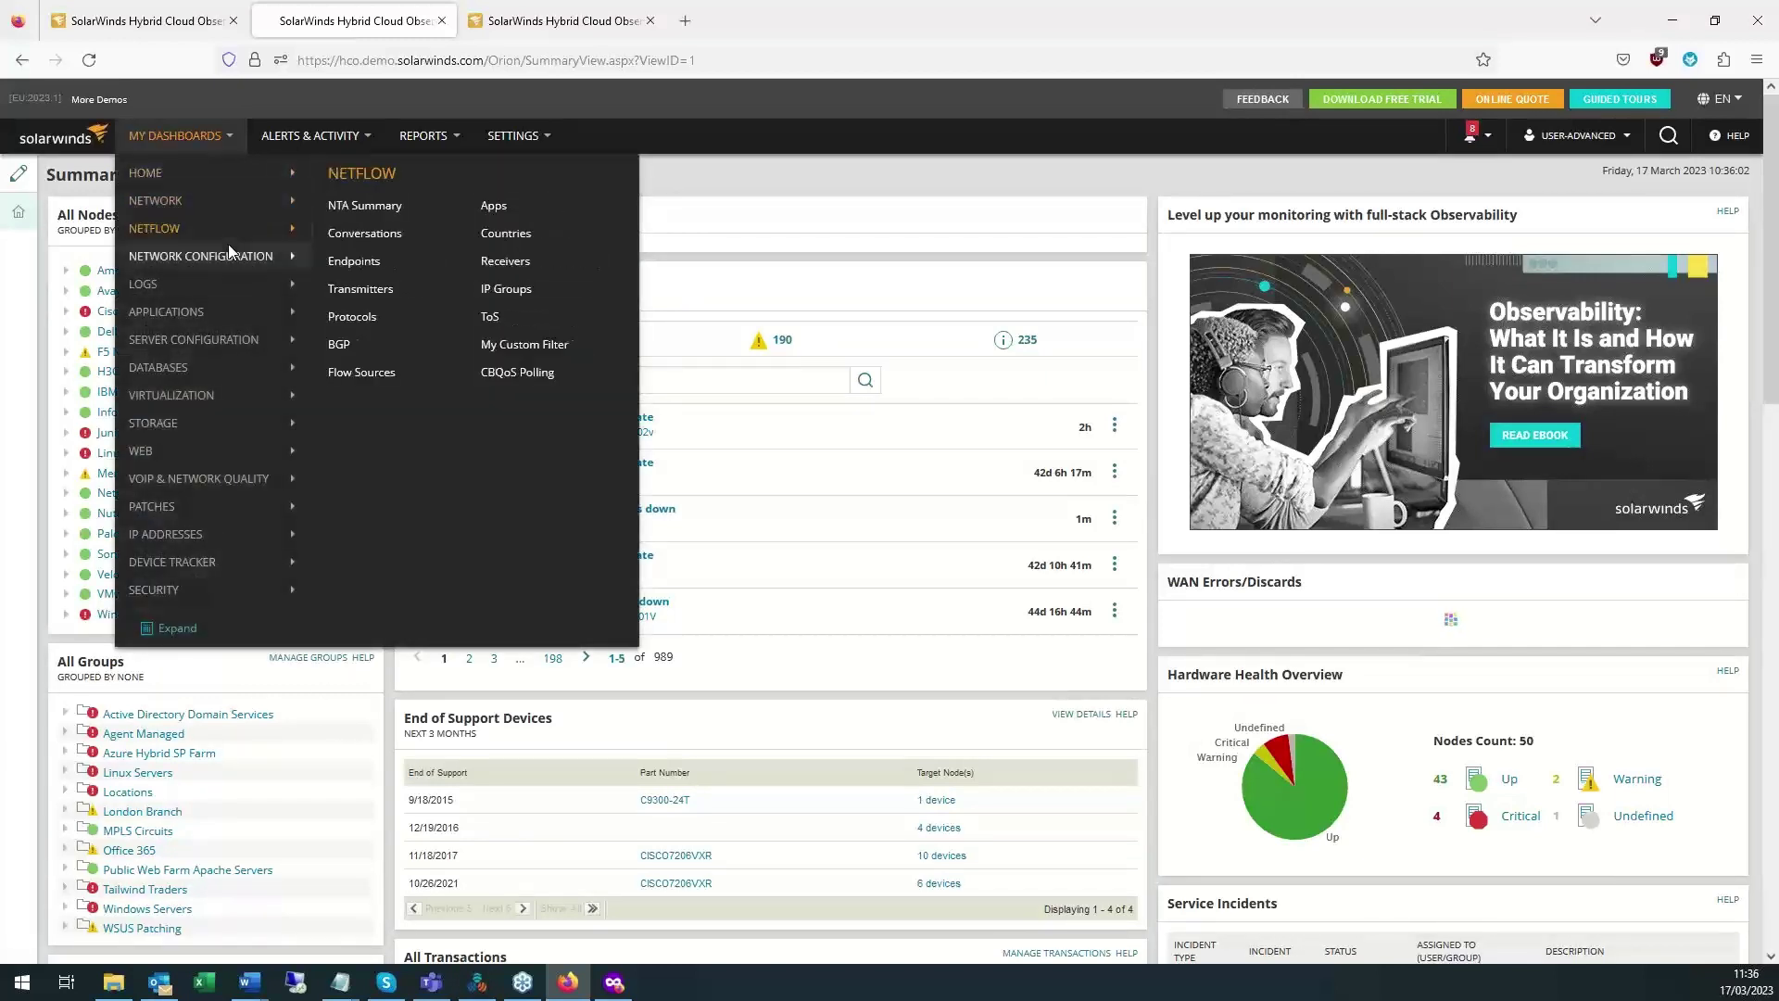
mouse_move(234, 289)
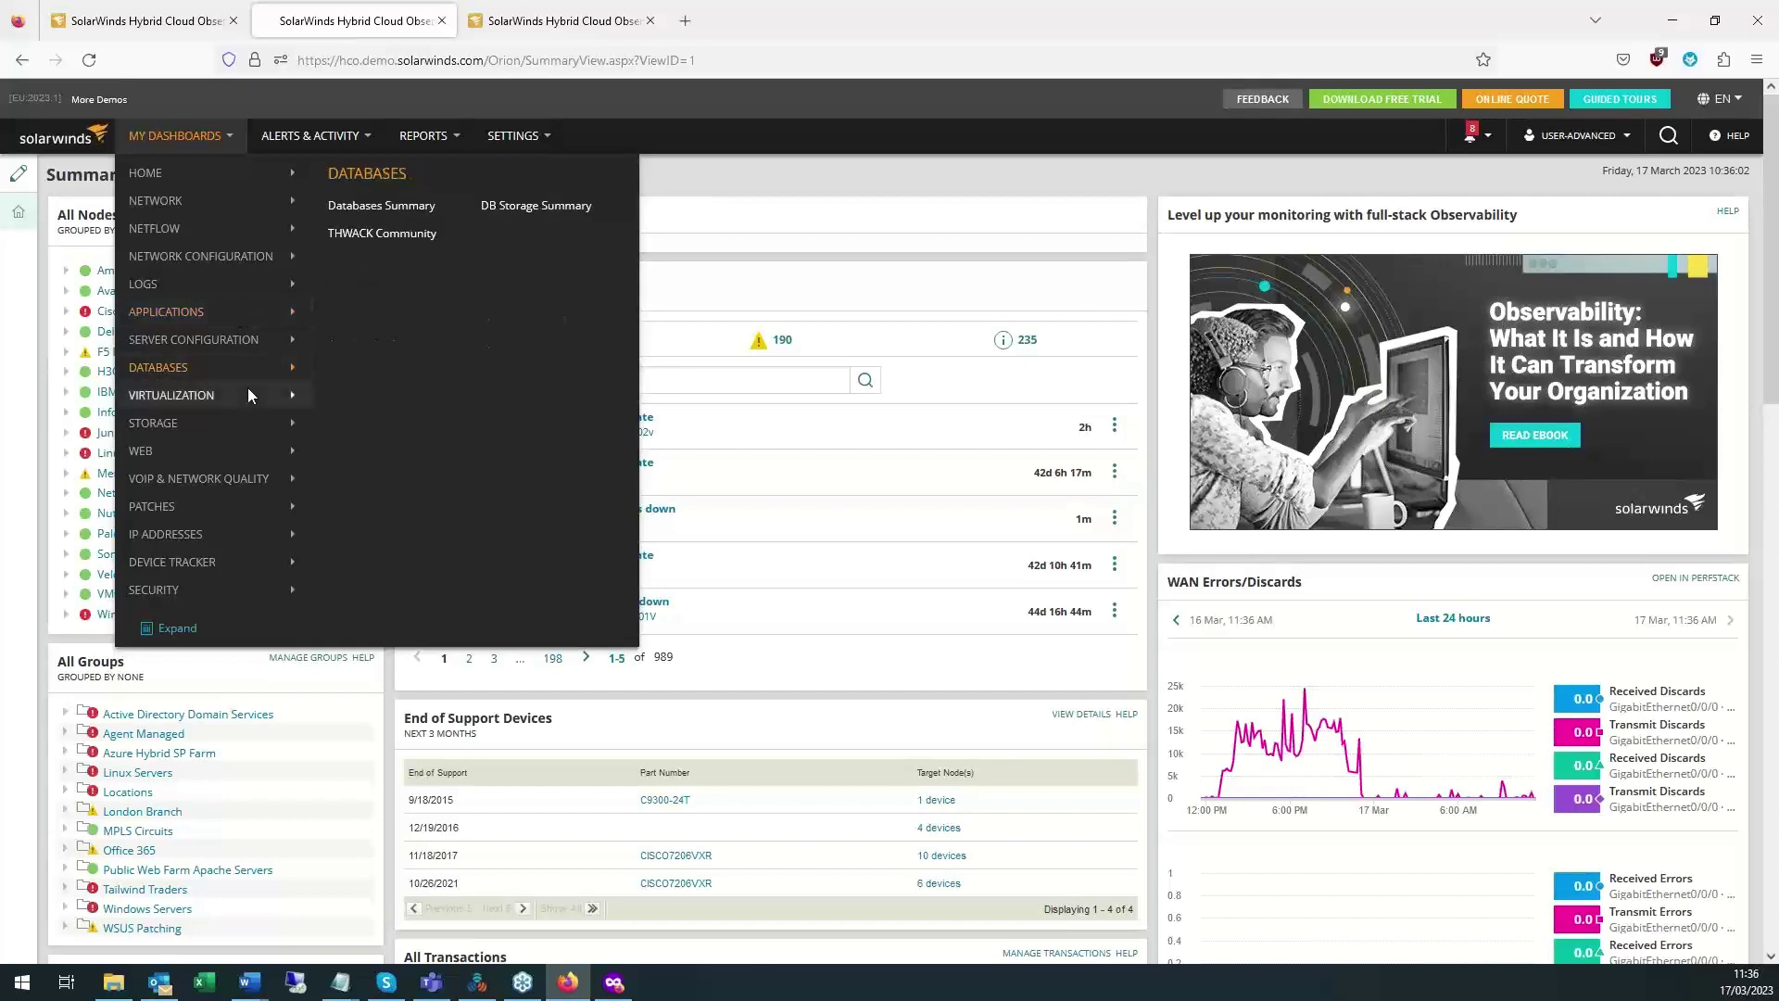
mouse_move(248, 394)
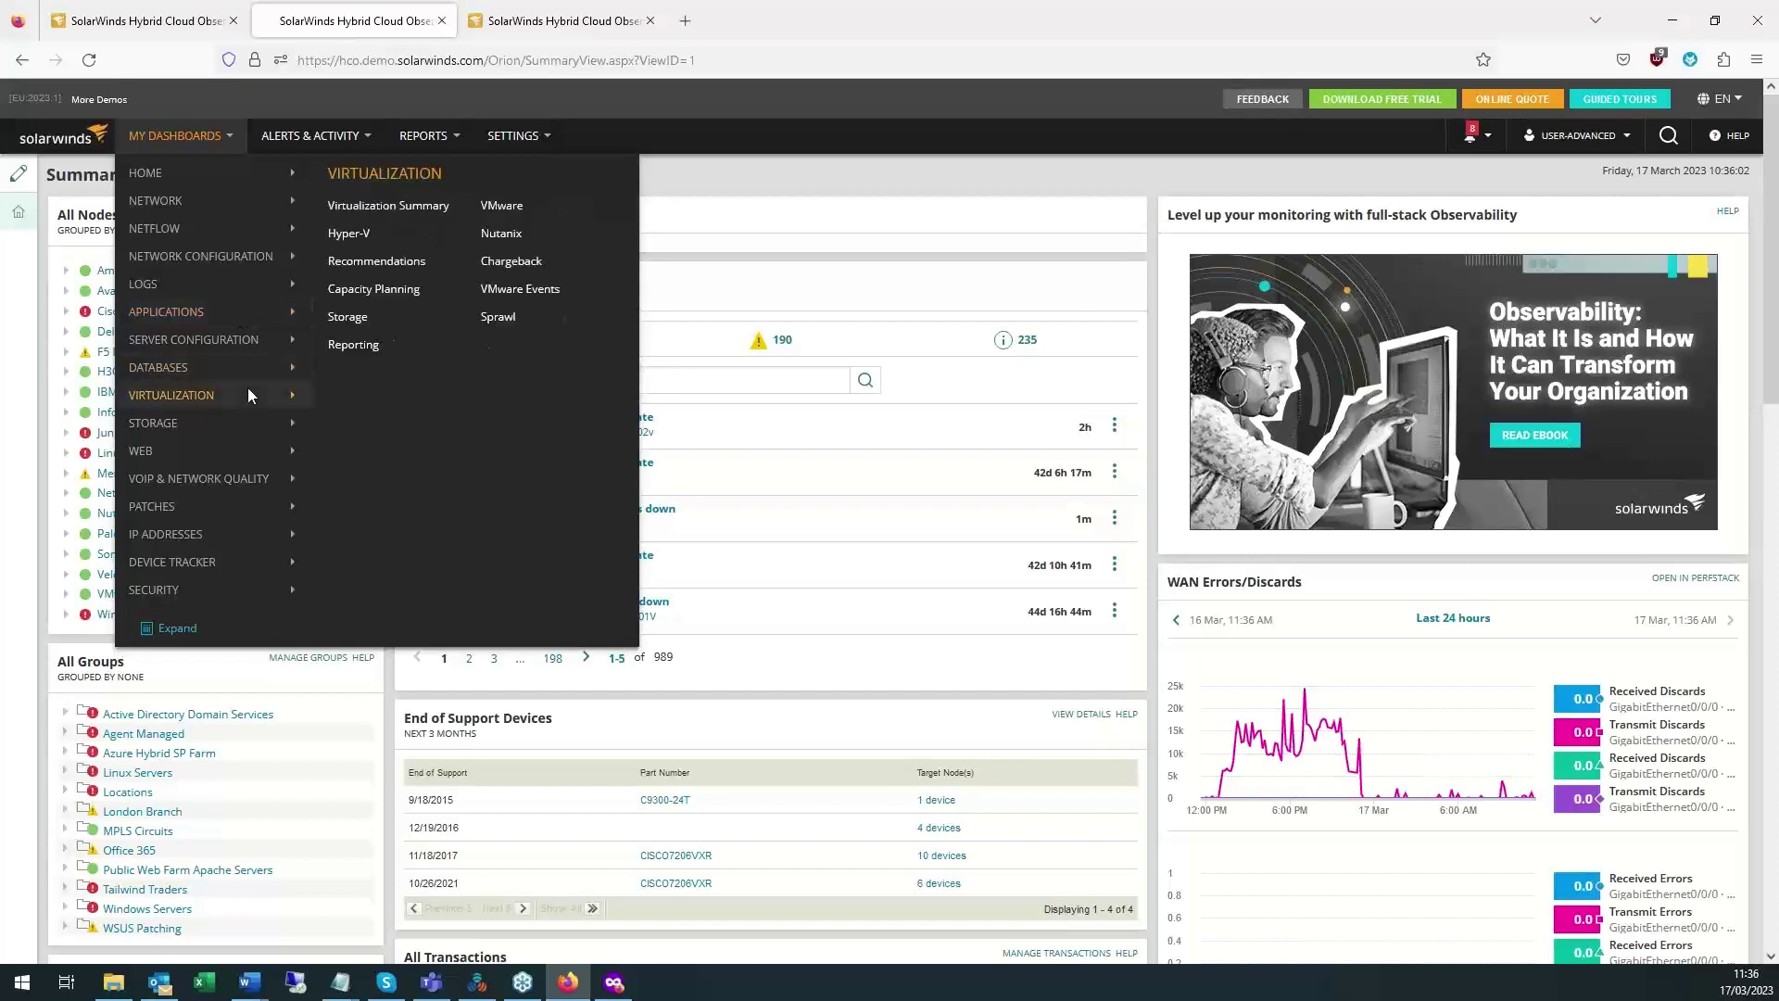
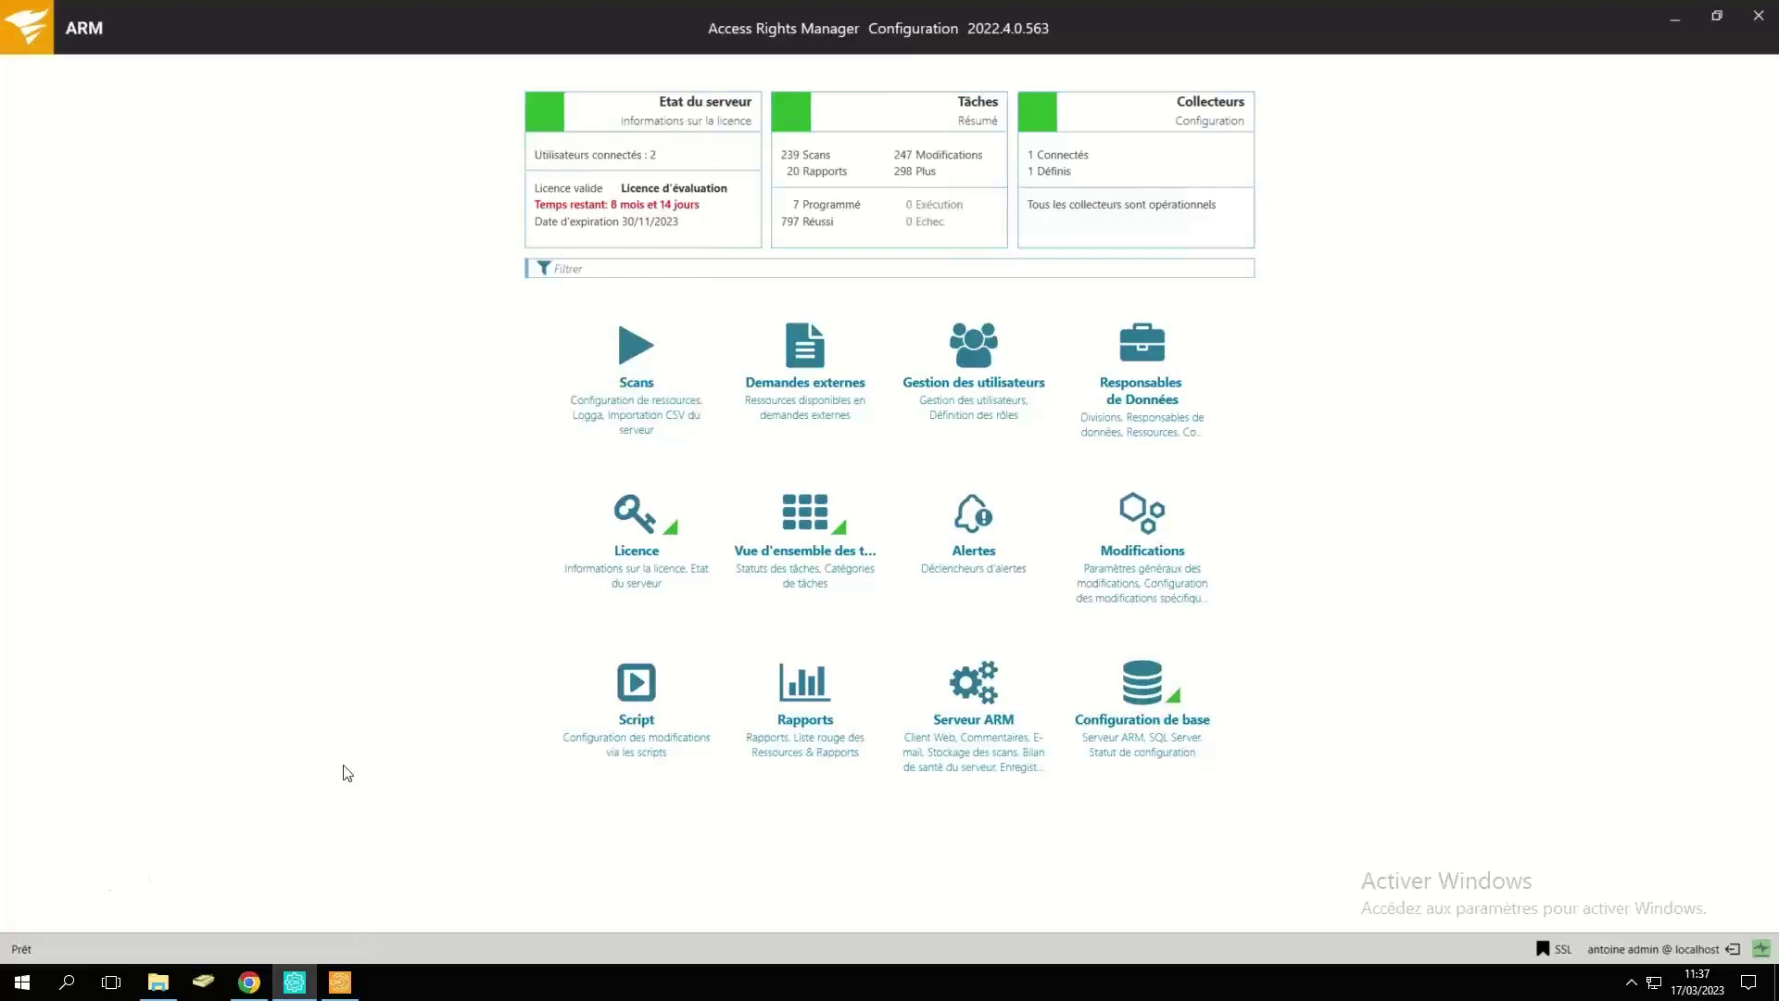
In Access Rights Manager Configuration, open the scan settings and show more details of the 8man-demo.local Active Directory scan.
click(630, 354)
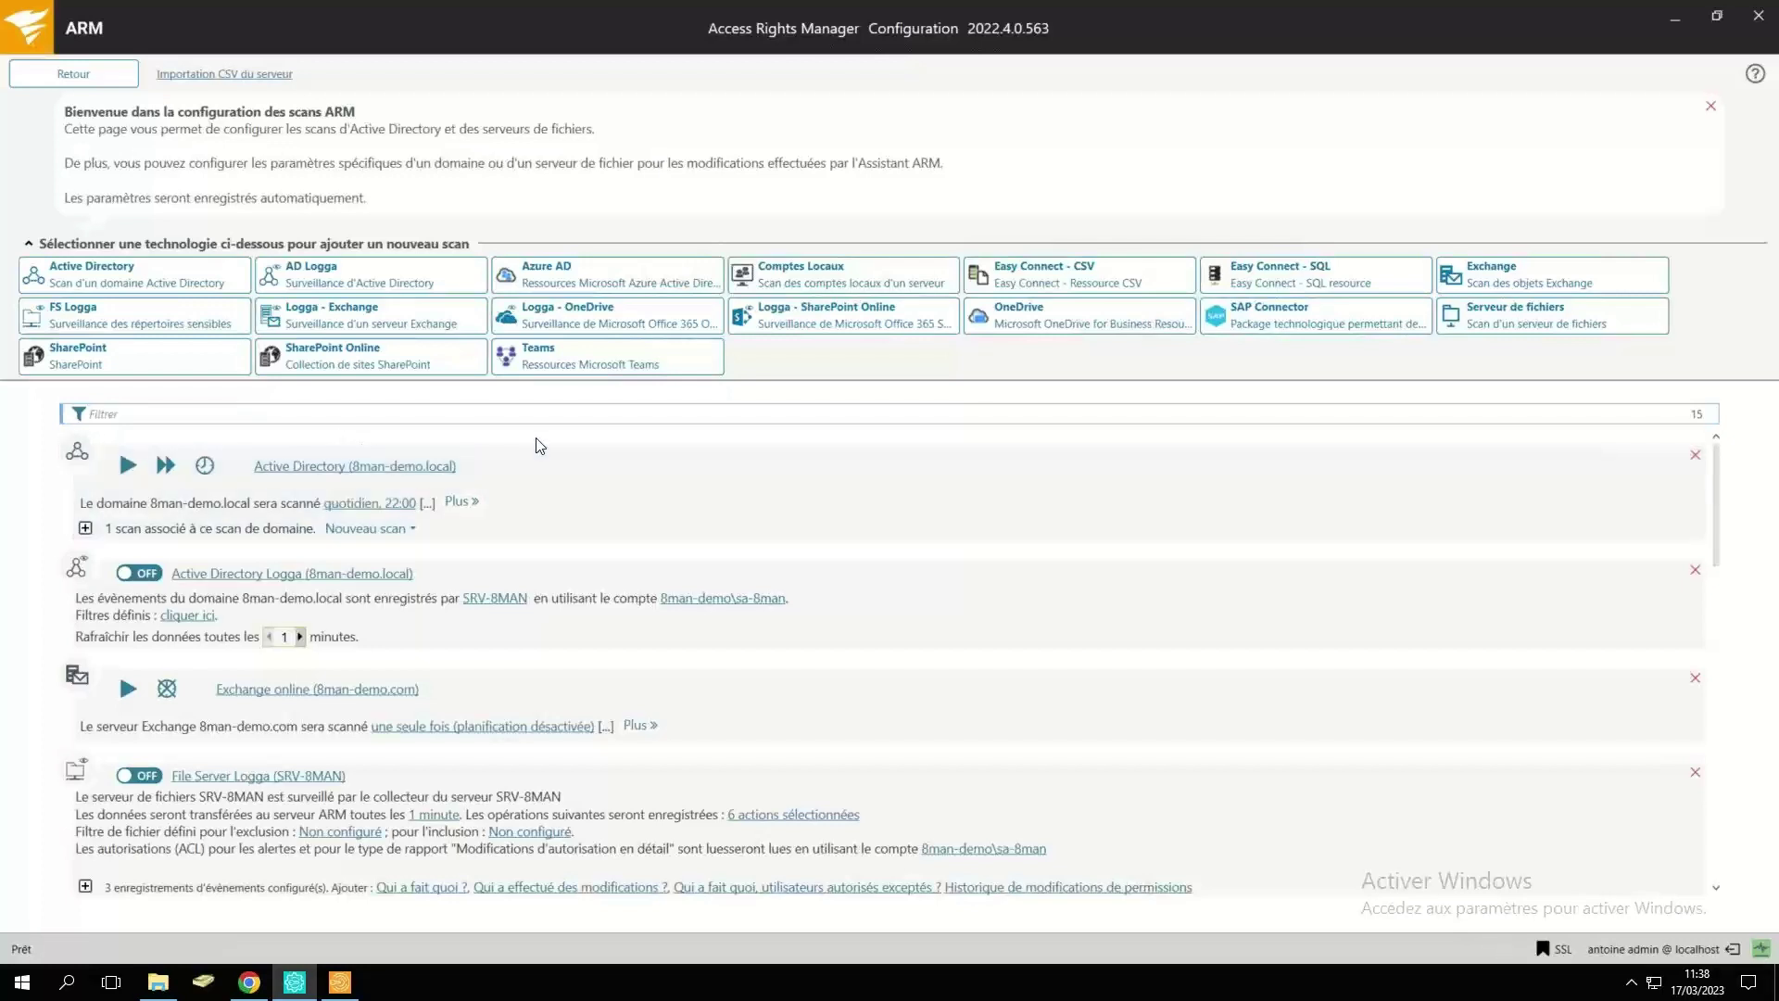
click(463, 503)
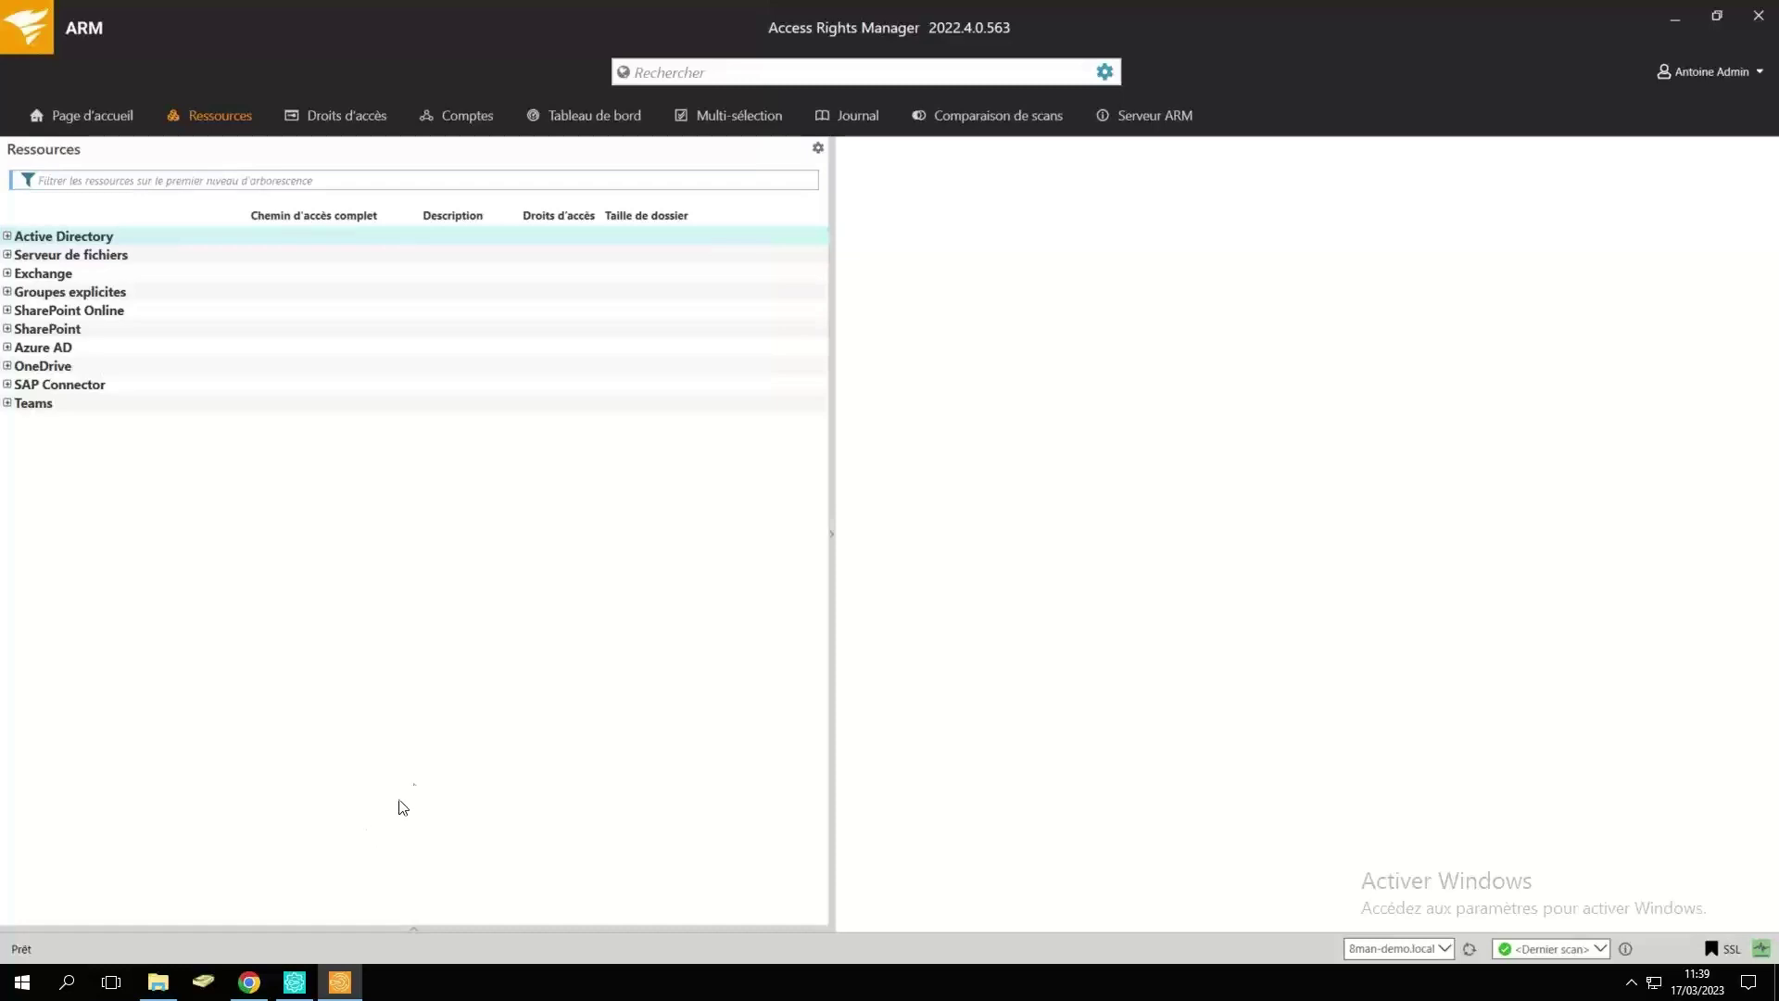
In the Access Rights Manager client, browse the 8man-demo.local domain and srv-8man file server, and display the Development folder's access rights.
click(7, 237)
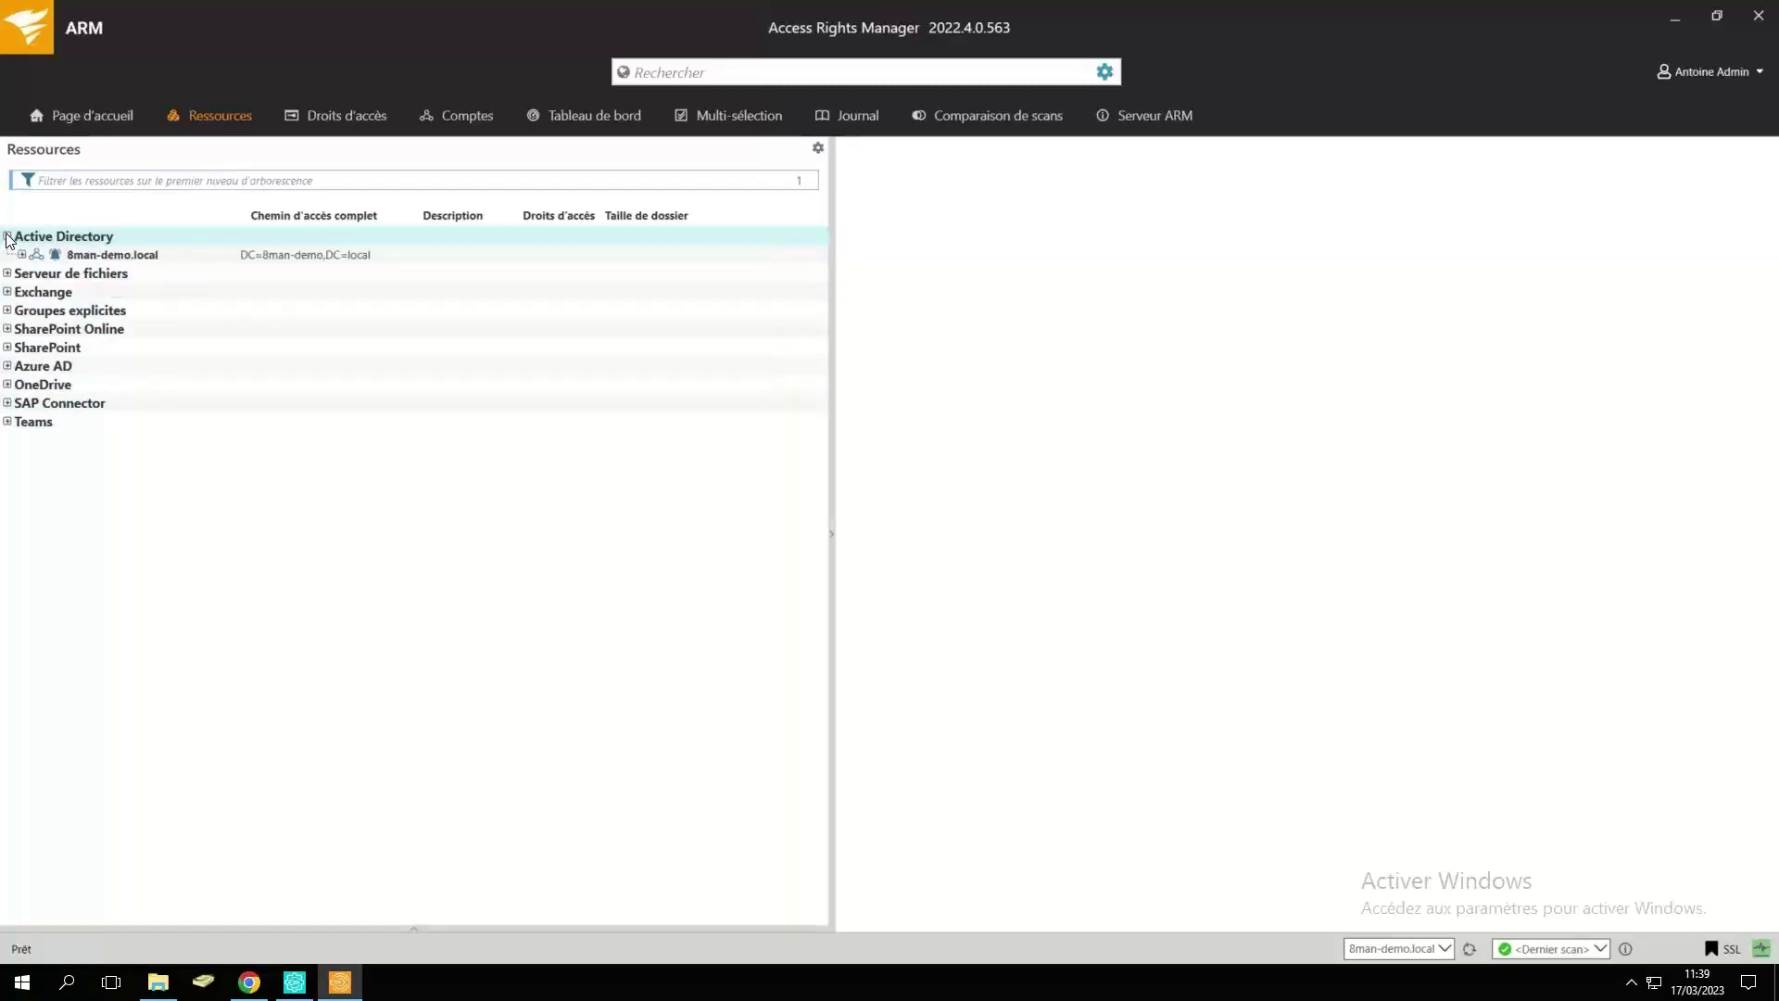
click(22, 256)
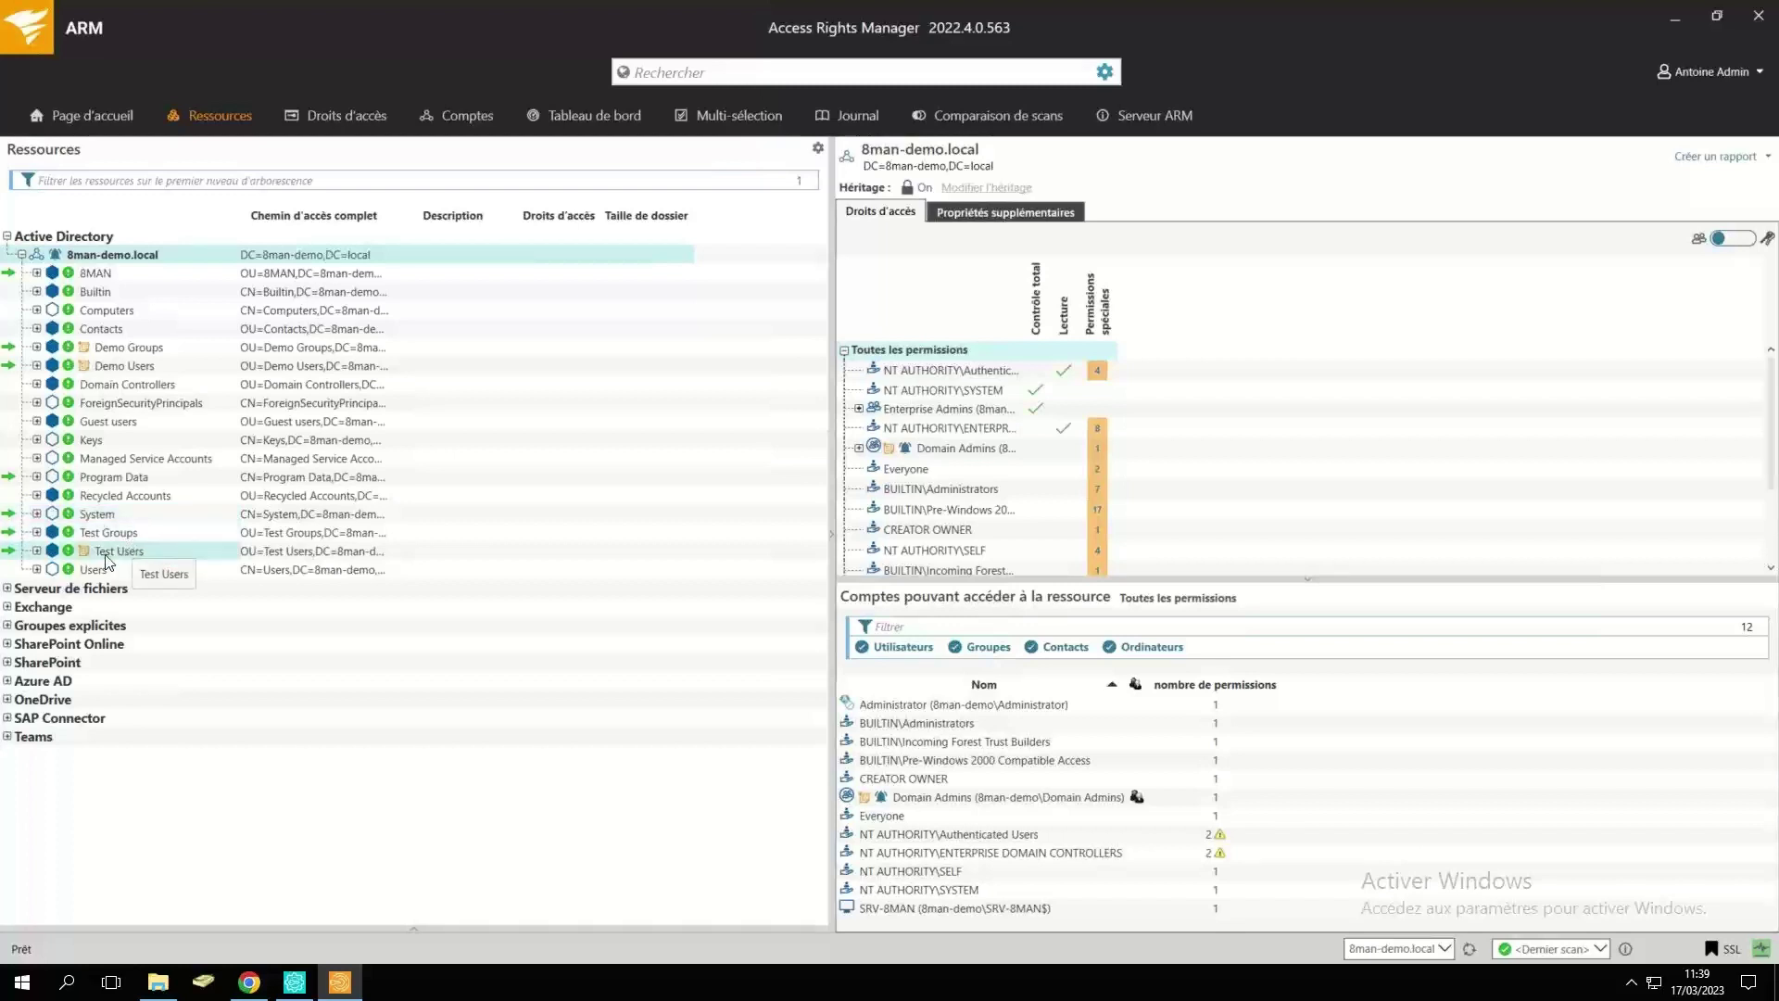
click(7, 592)
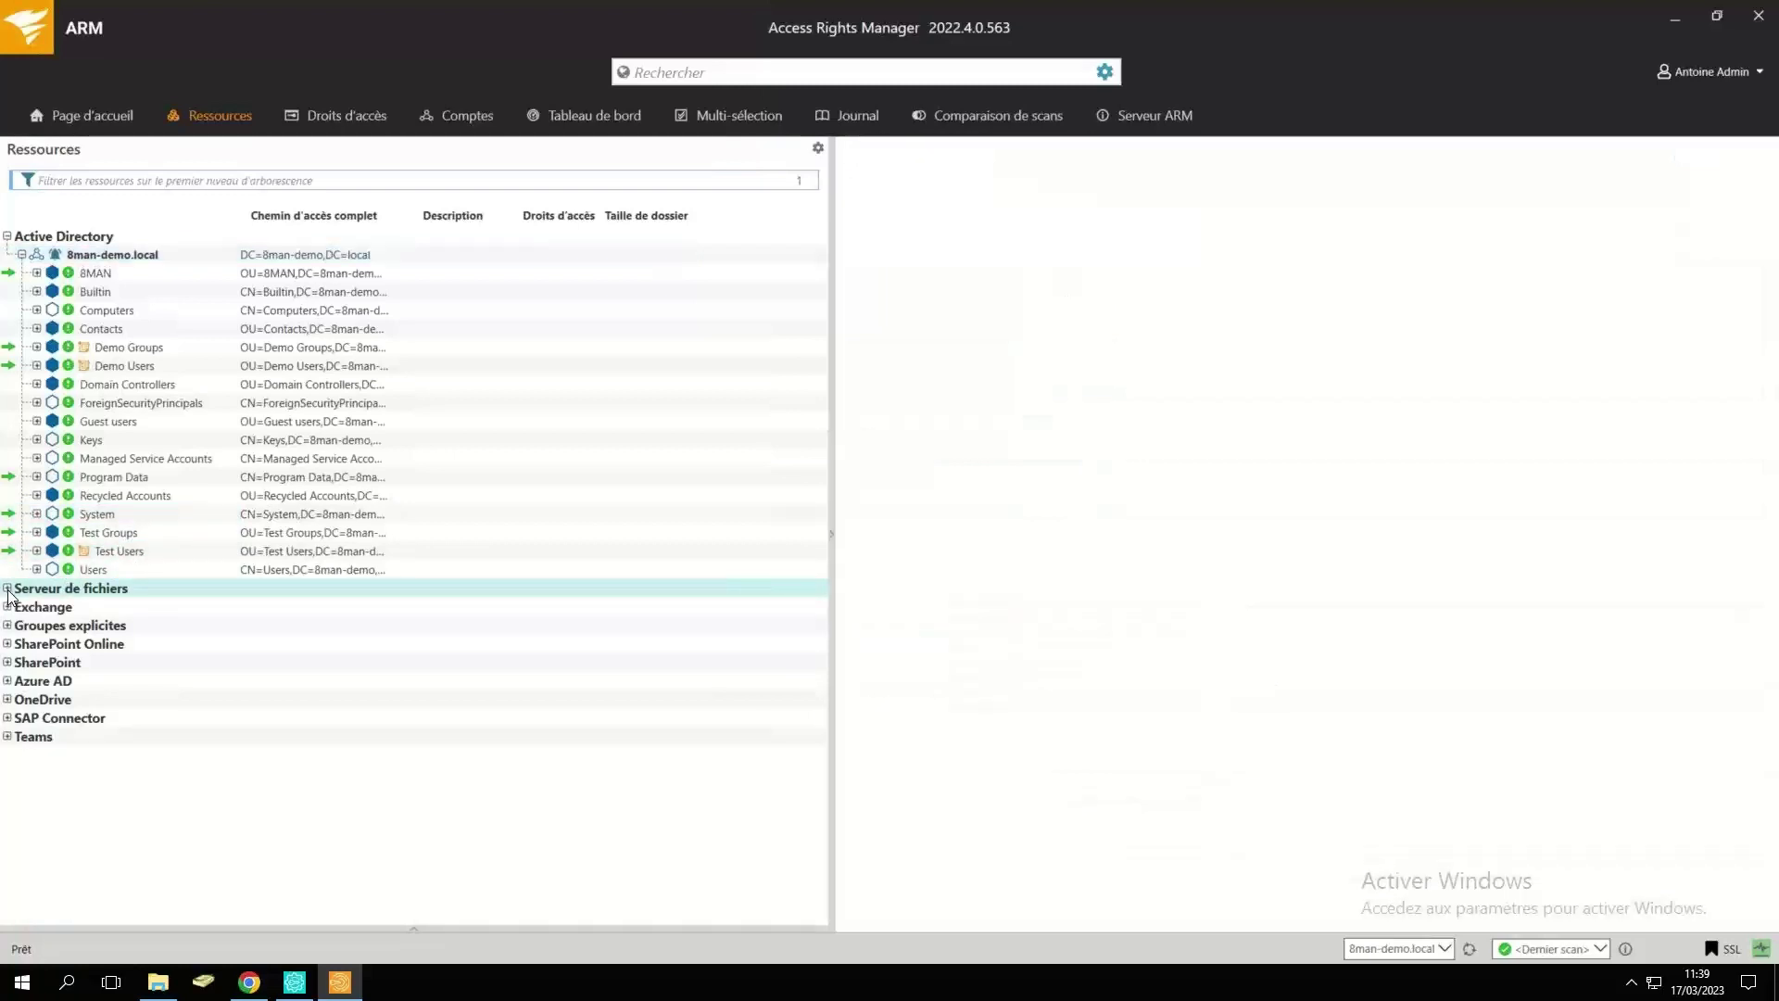
click(22, 609)
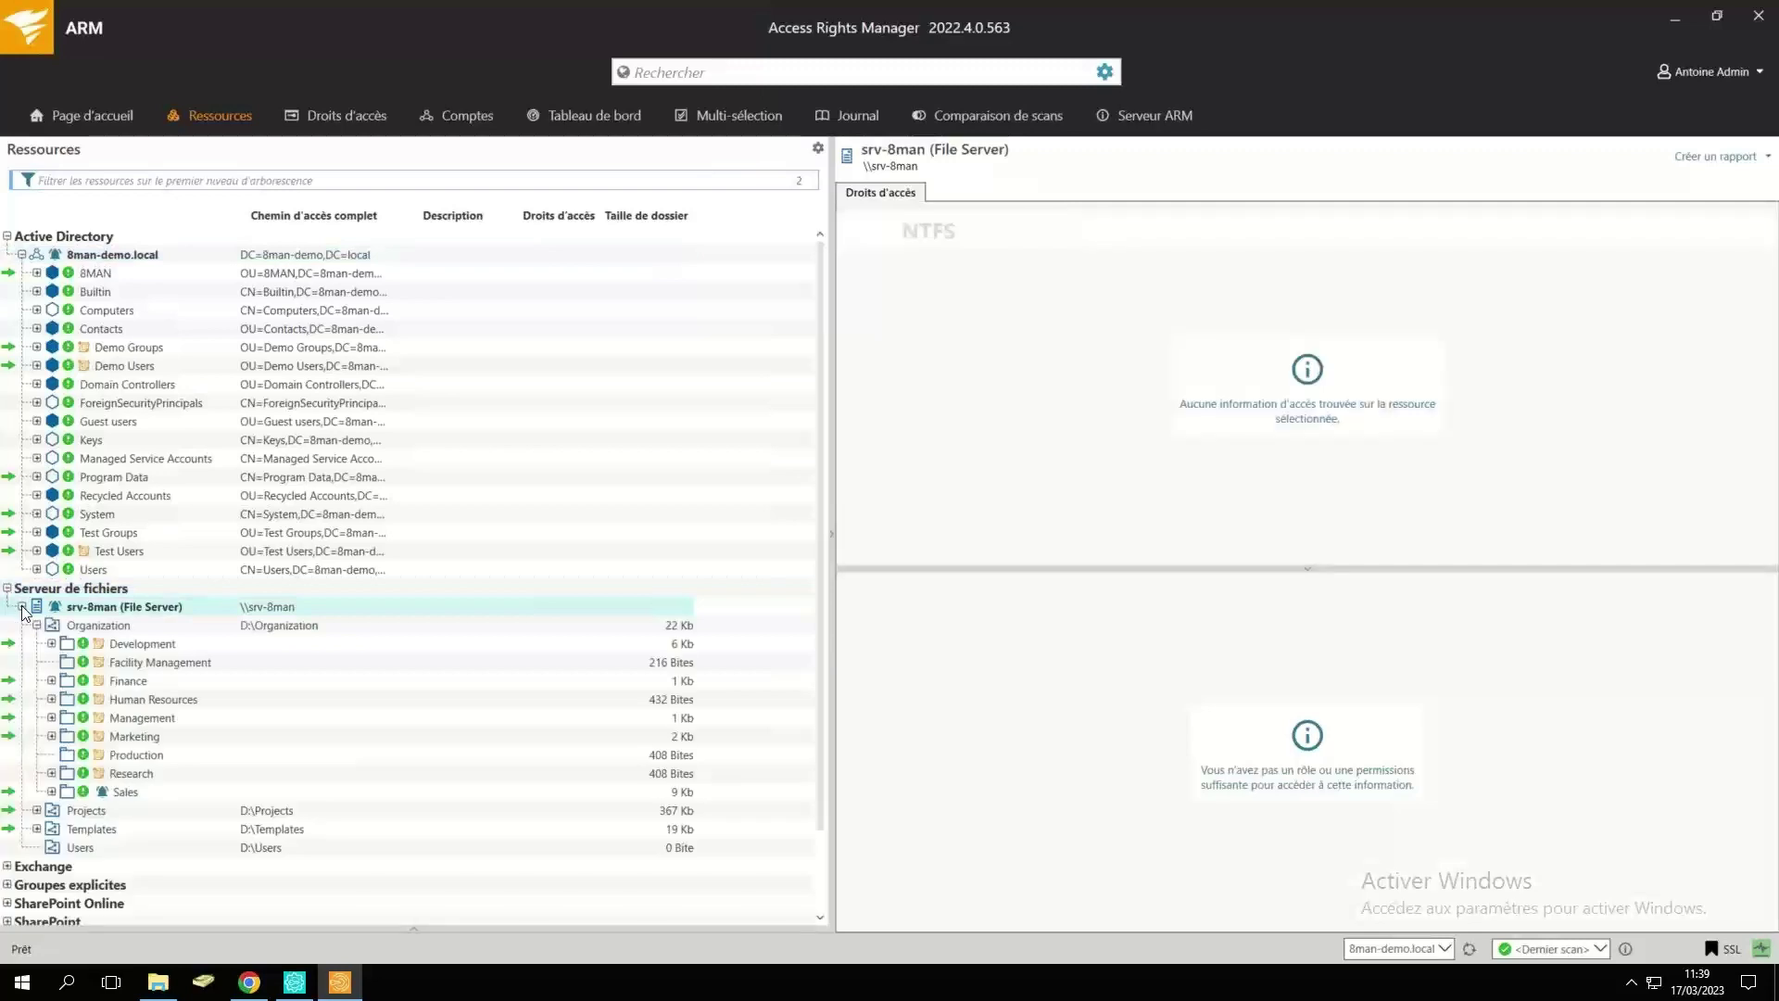
click(22, 254)
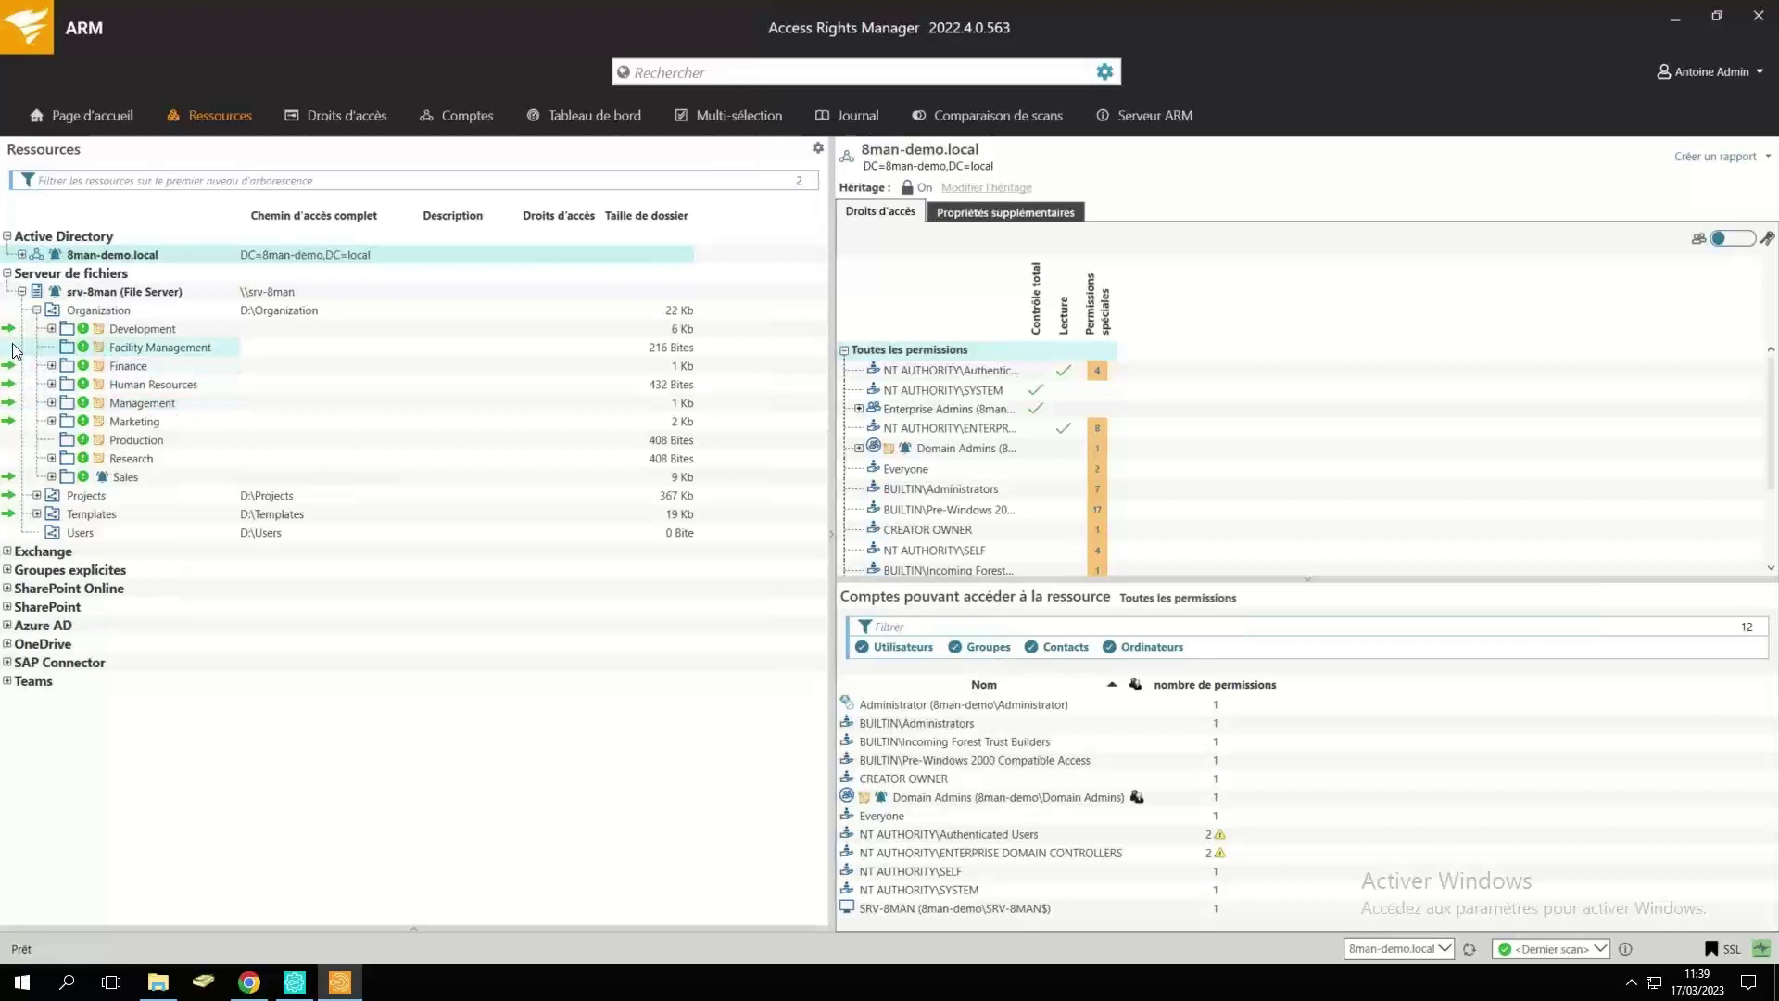
click(133, 333)
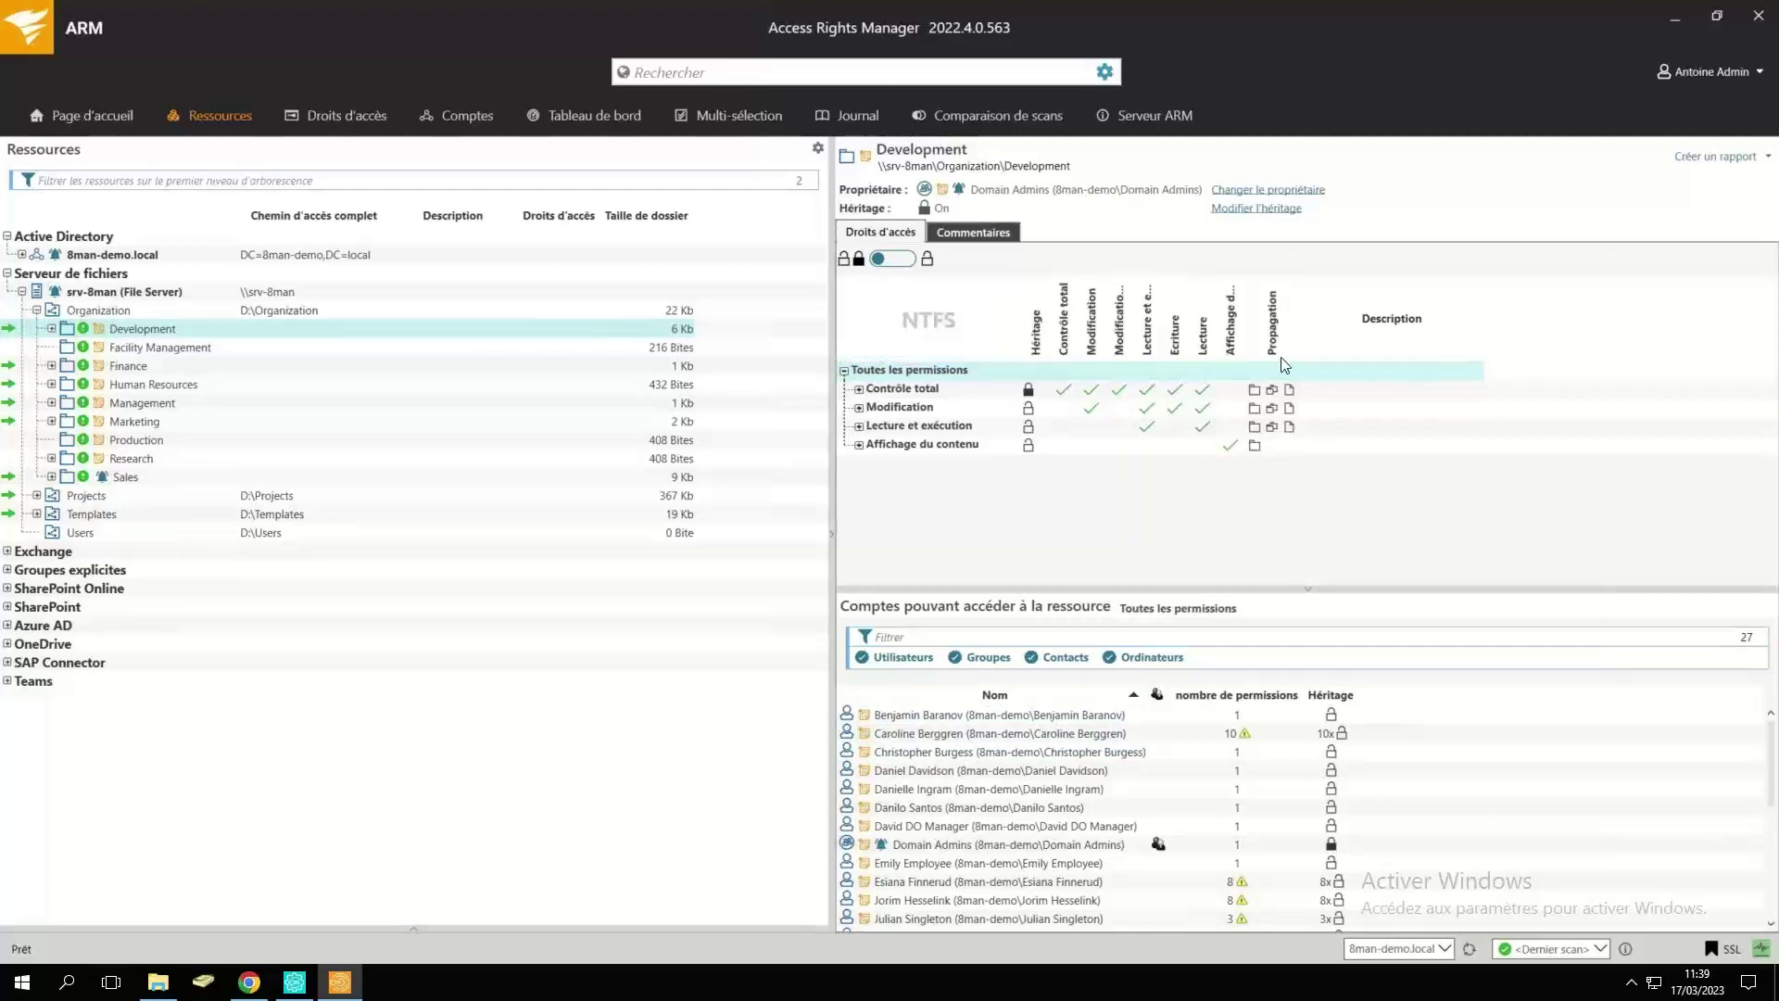
Expand the Contrôle total and Modification permissions of the Development folder and look through the accounts that can access it.
click(859, 389)
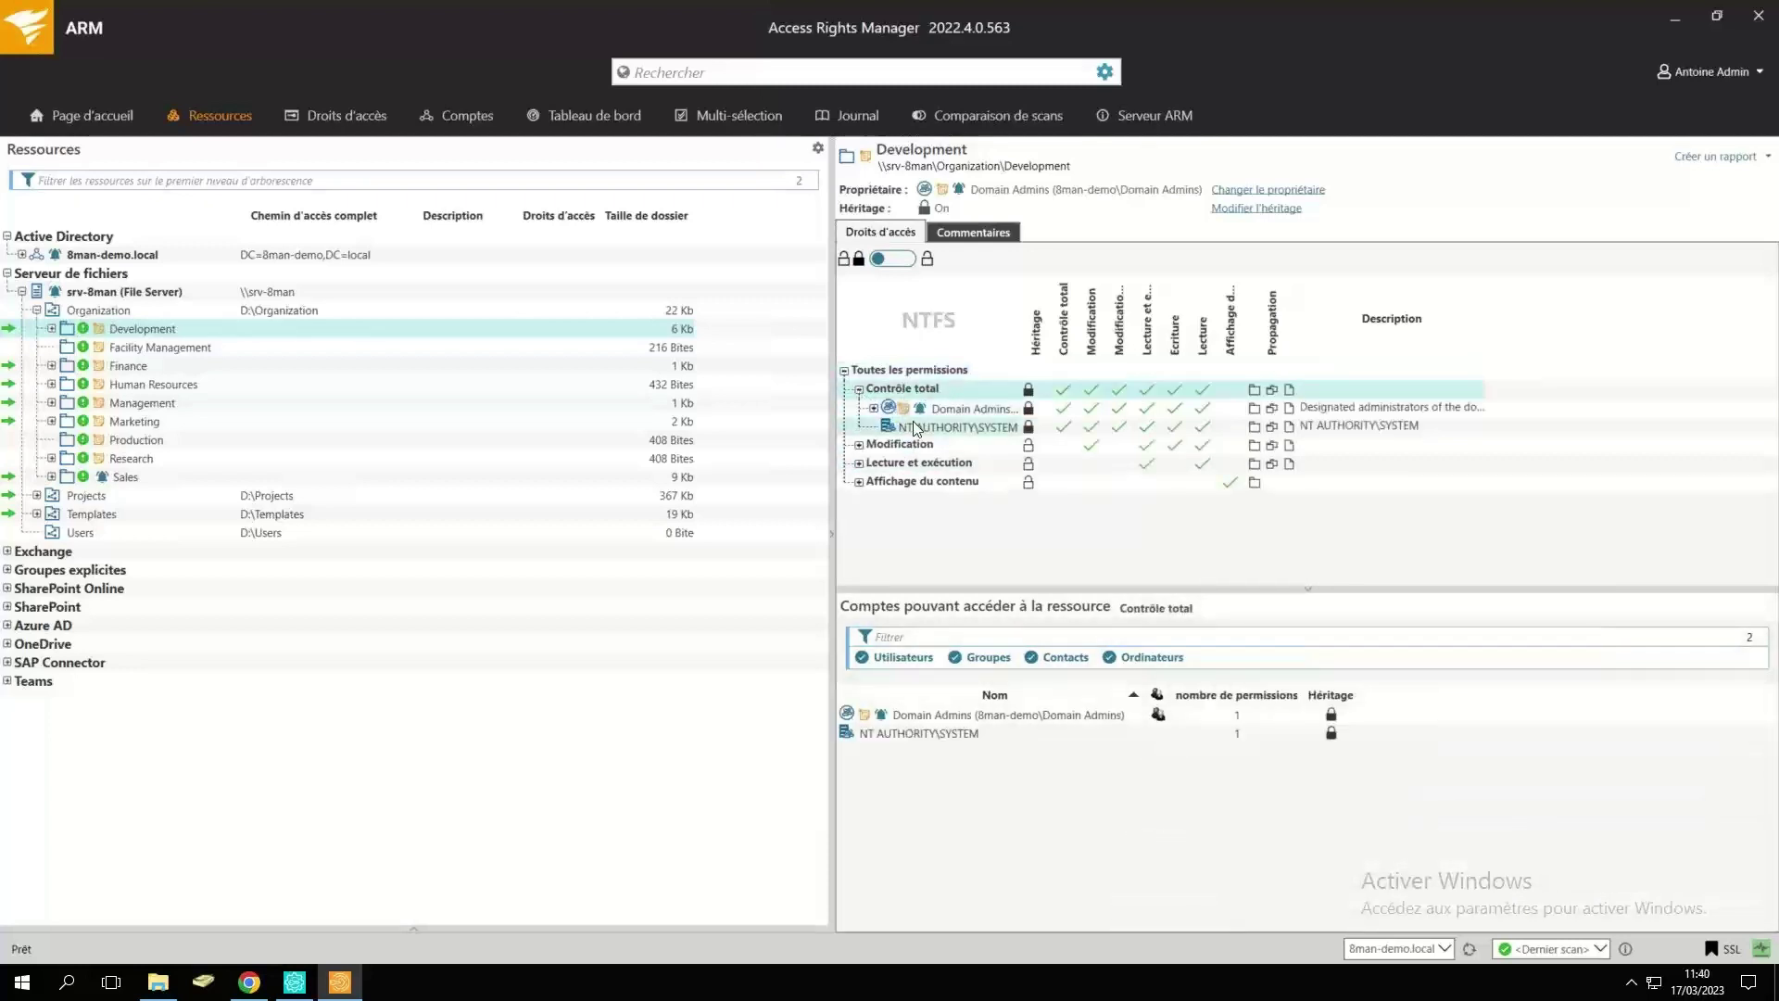
click(860, 446)
click(860, 448)
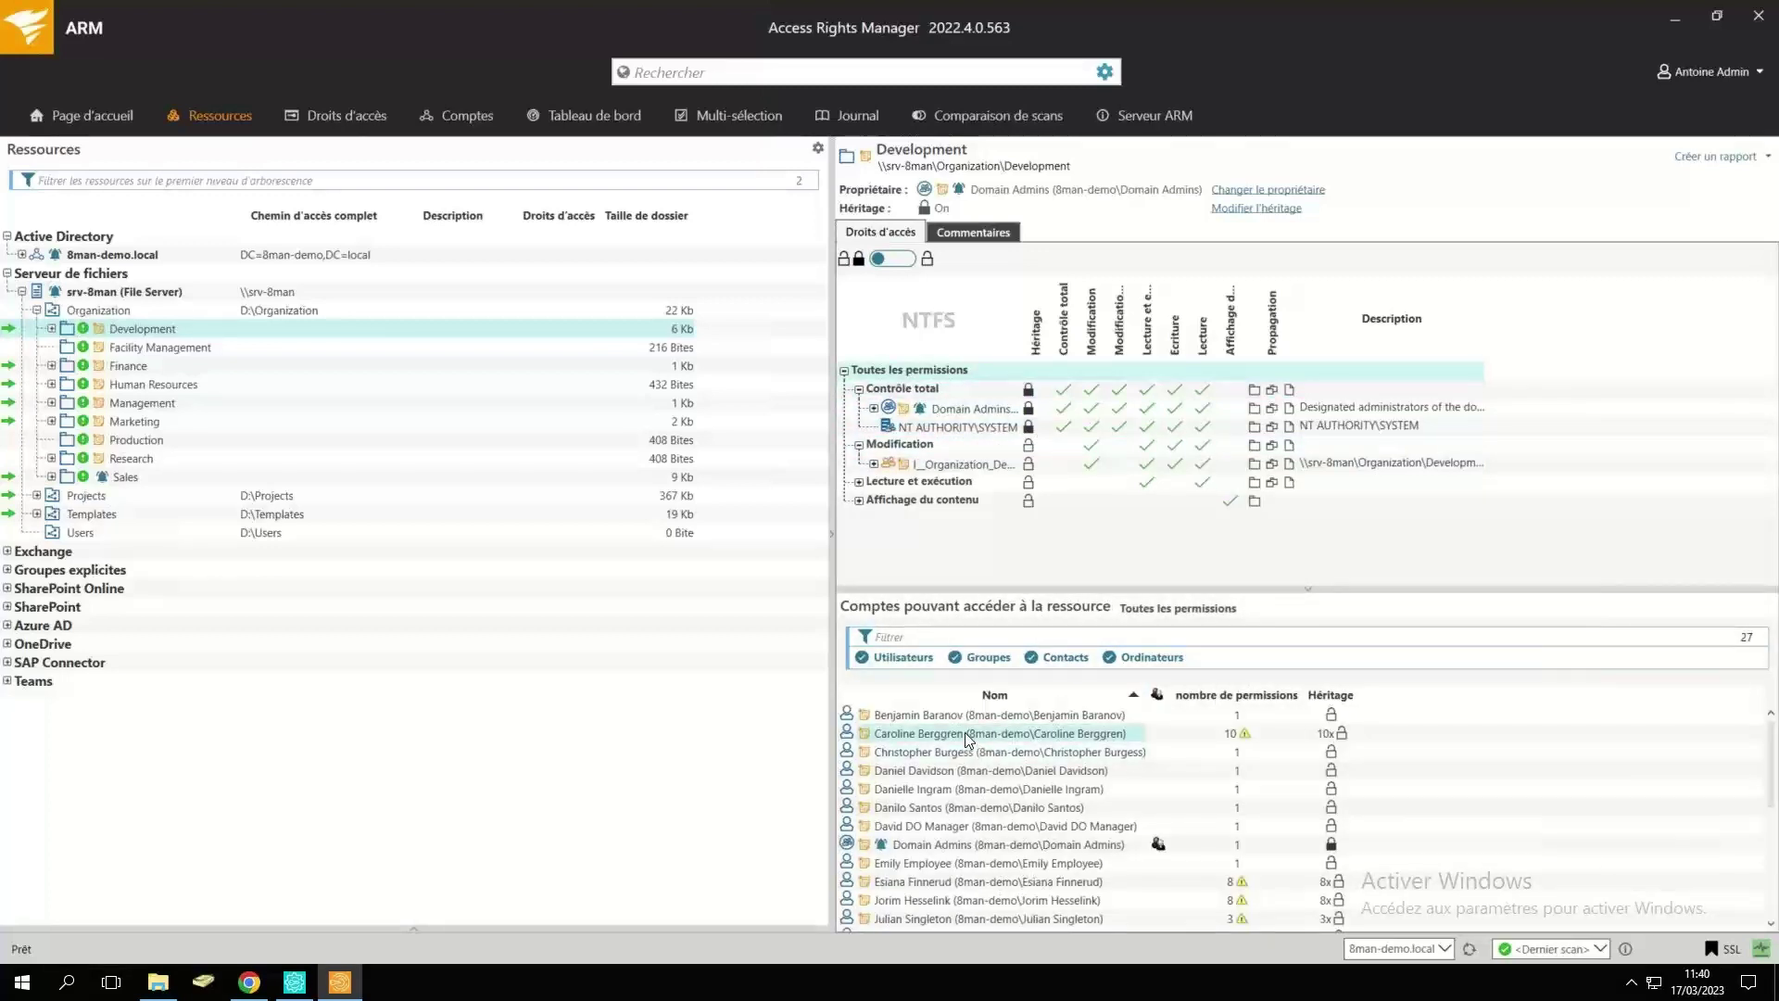
scroll(1141, 805, down, 5)
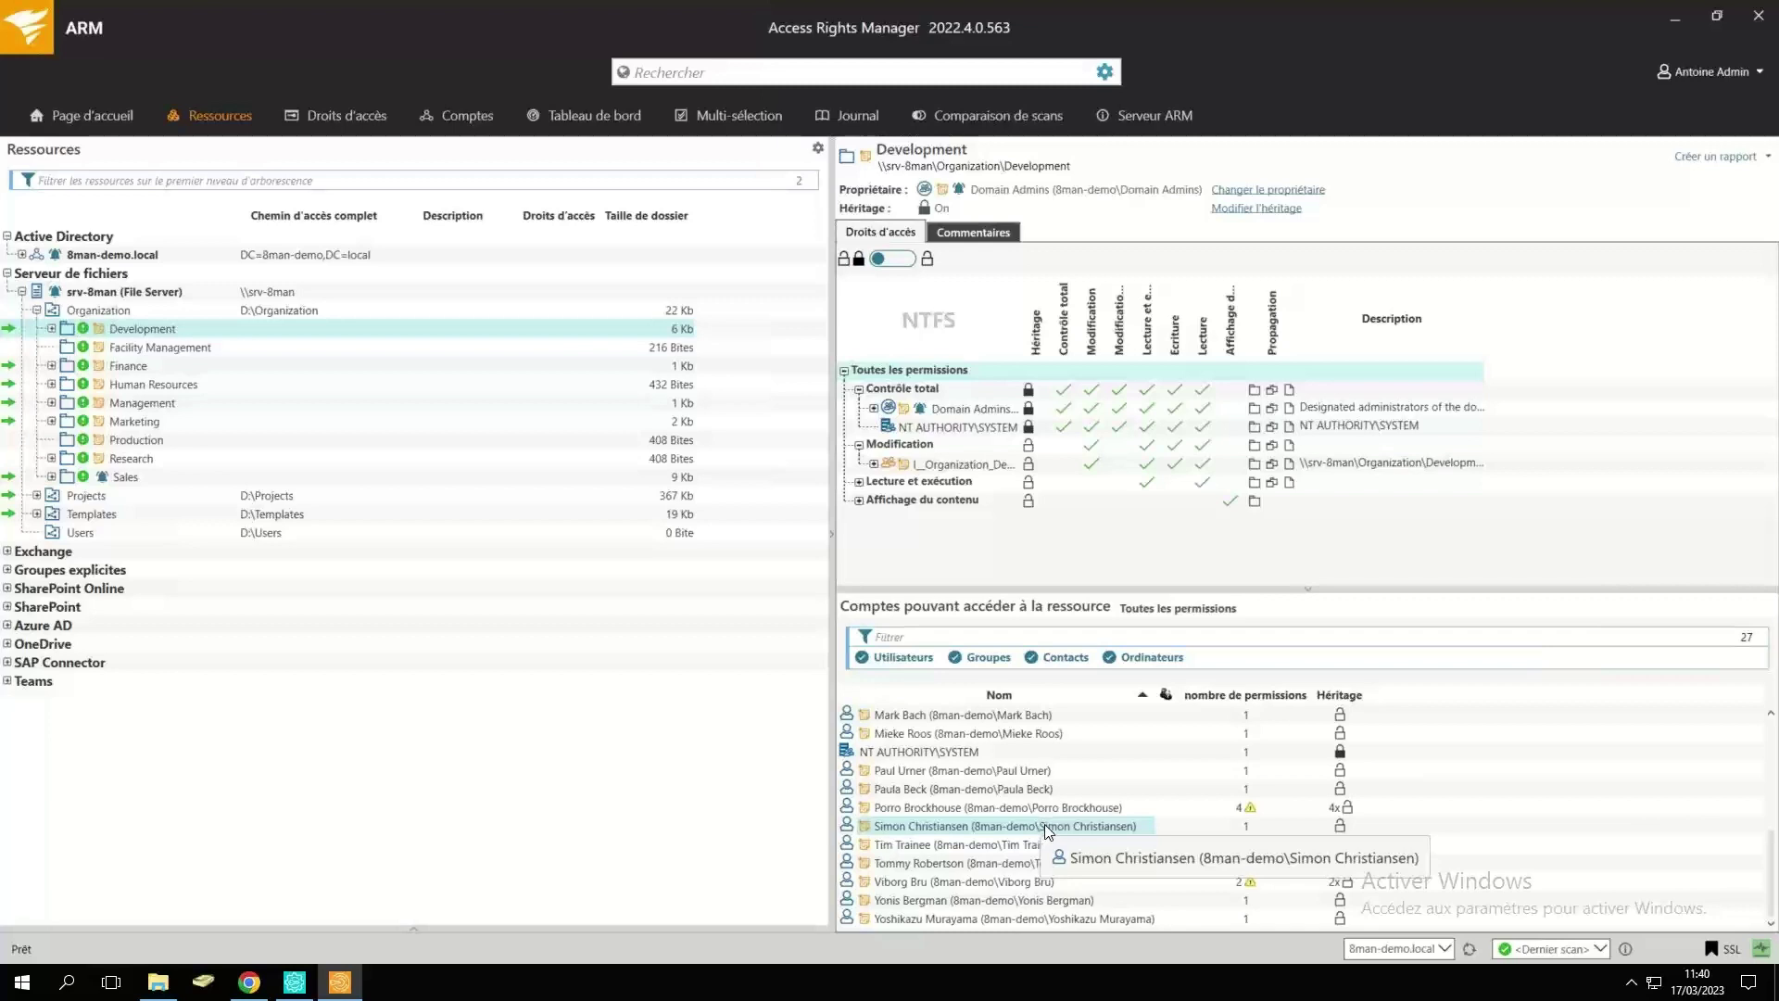
scroll(1044, 825, up, 5)
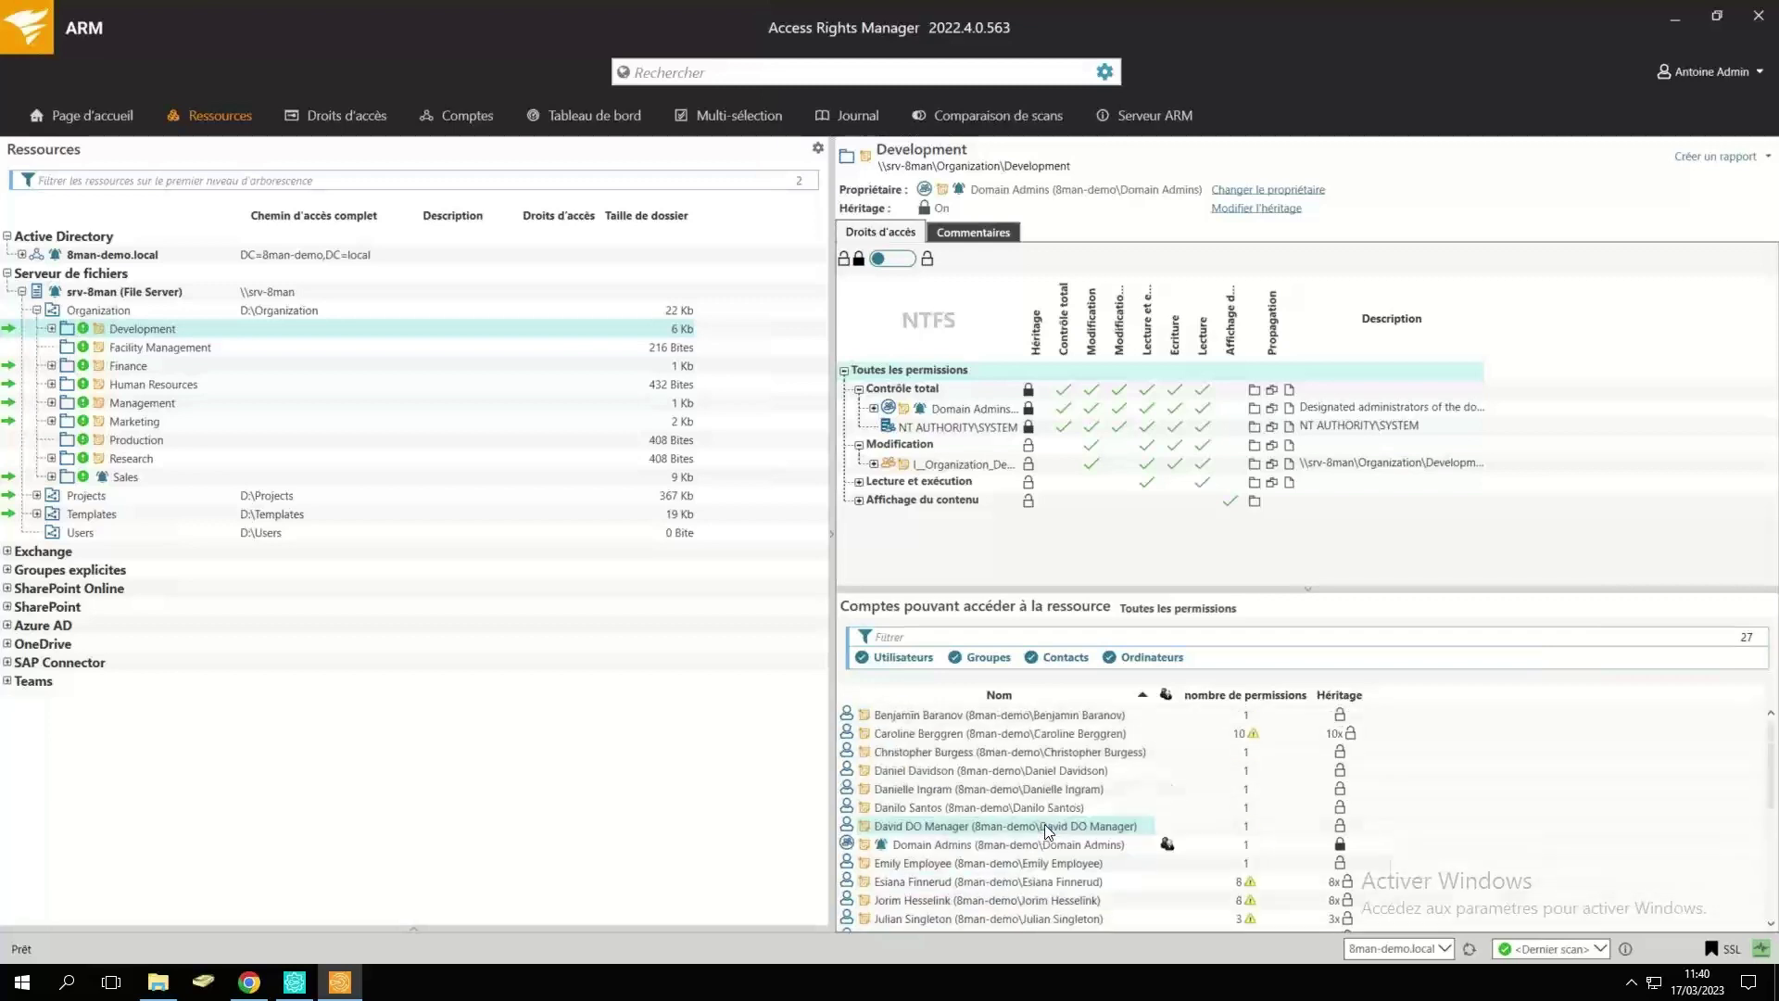
Display the individual permission paths of the Development account that has 10 permissions.
double_click(1105, 737)
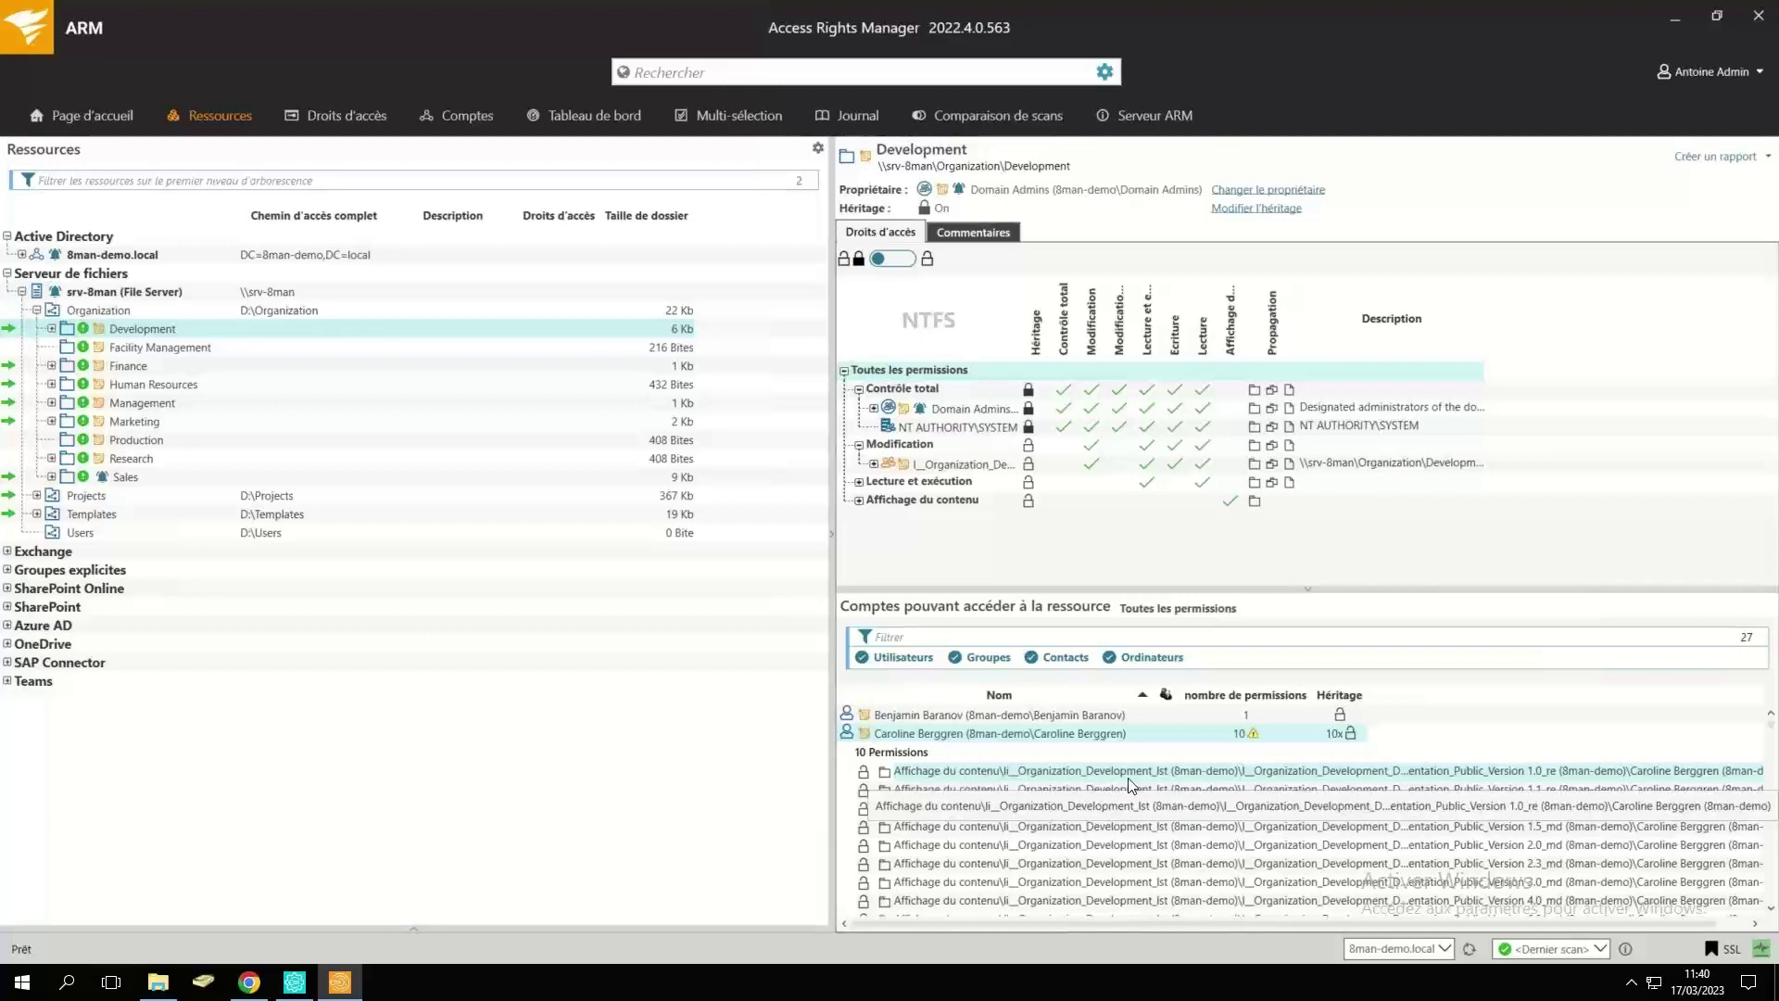
drag(1243, 925, 1277, 925)
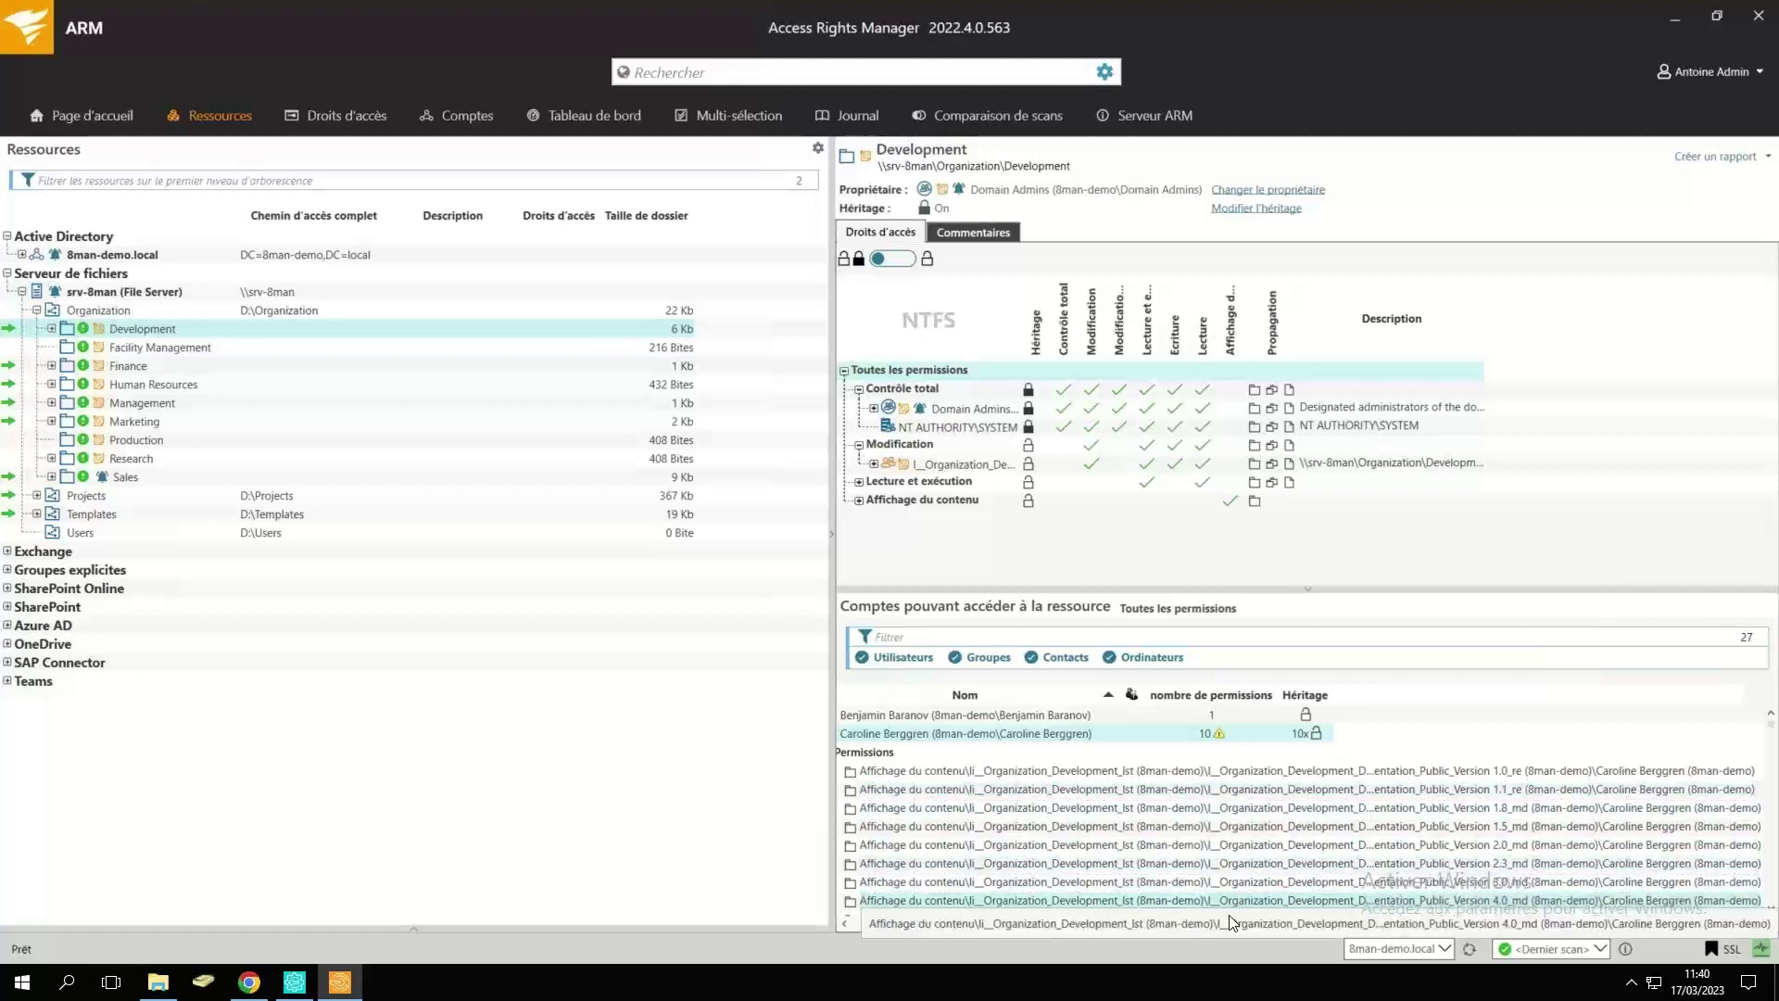
drag(1233, 924, 1082, 925)
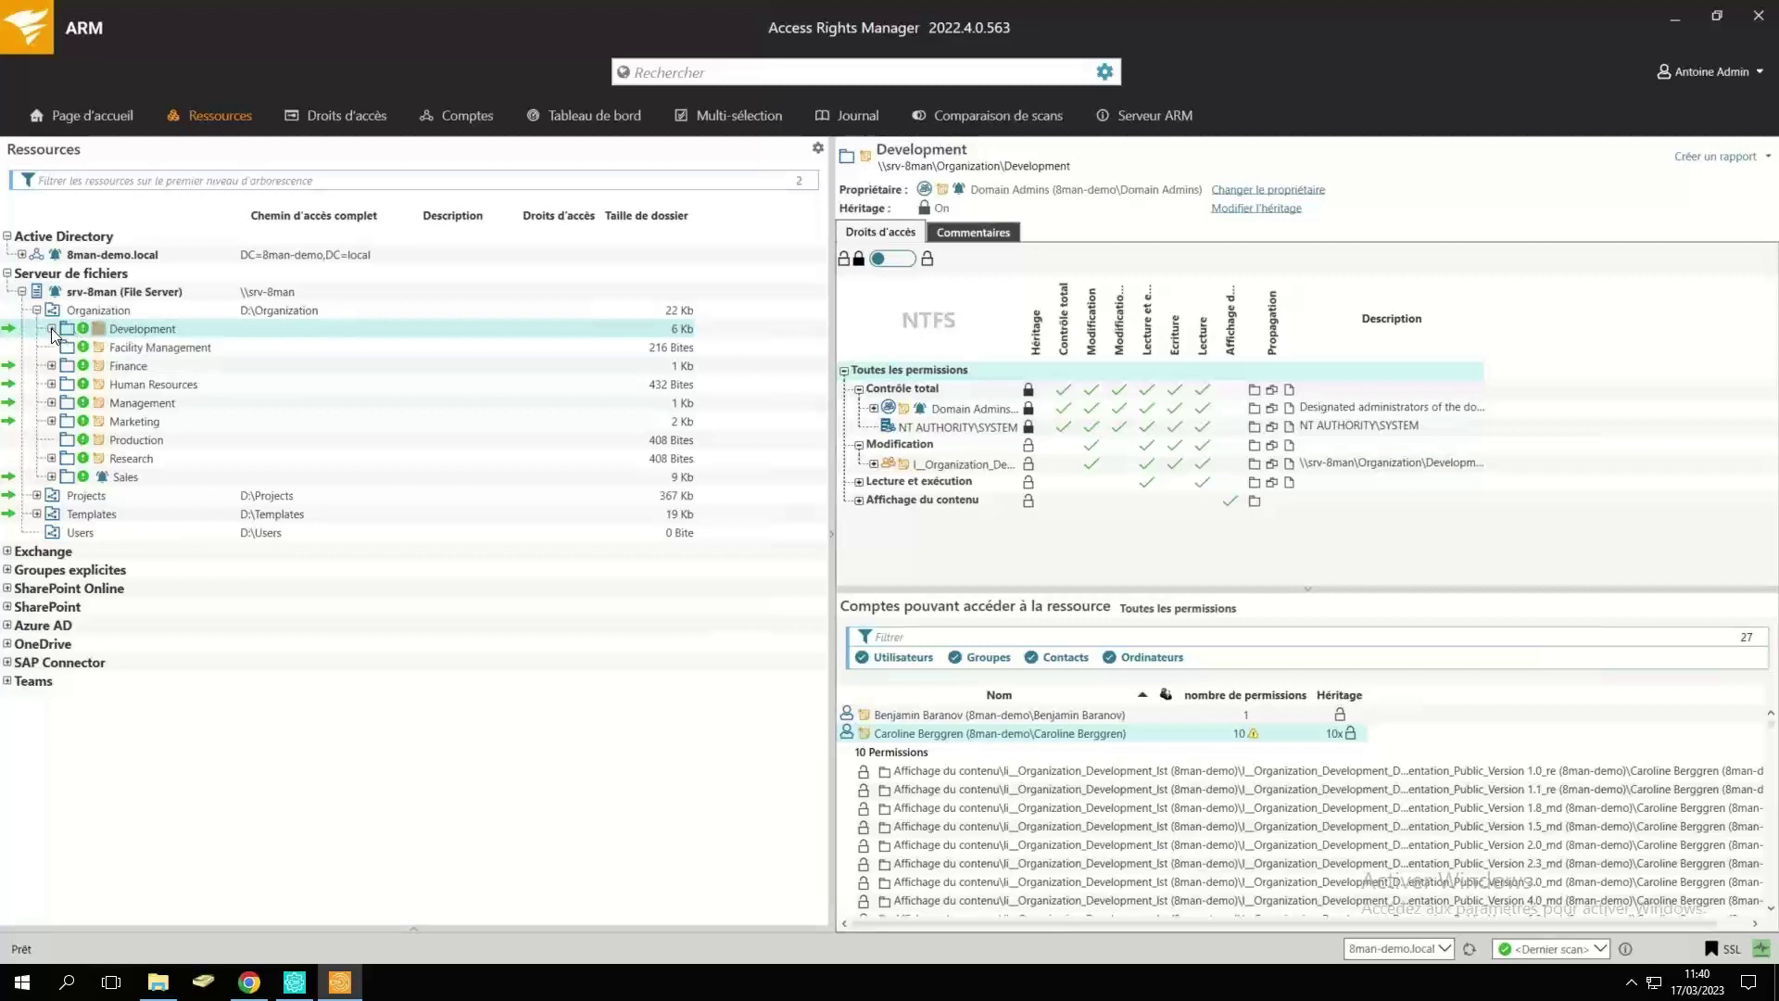
Expand the Development folder, display the Documentation subfolder's access rights, and show the permission paths of the first account with 8 permissions.
double_click(130, 326)
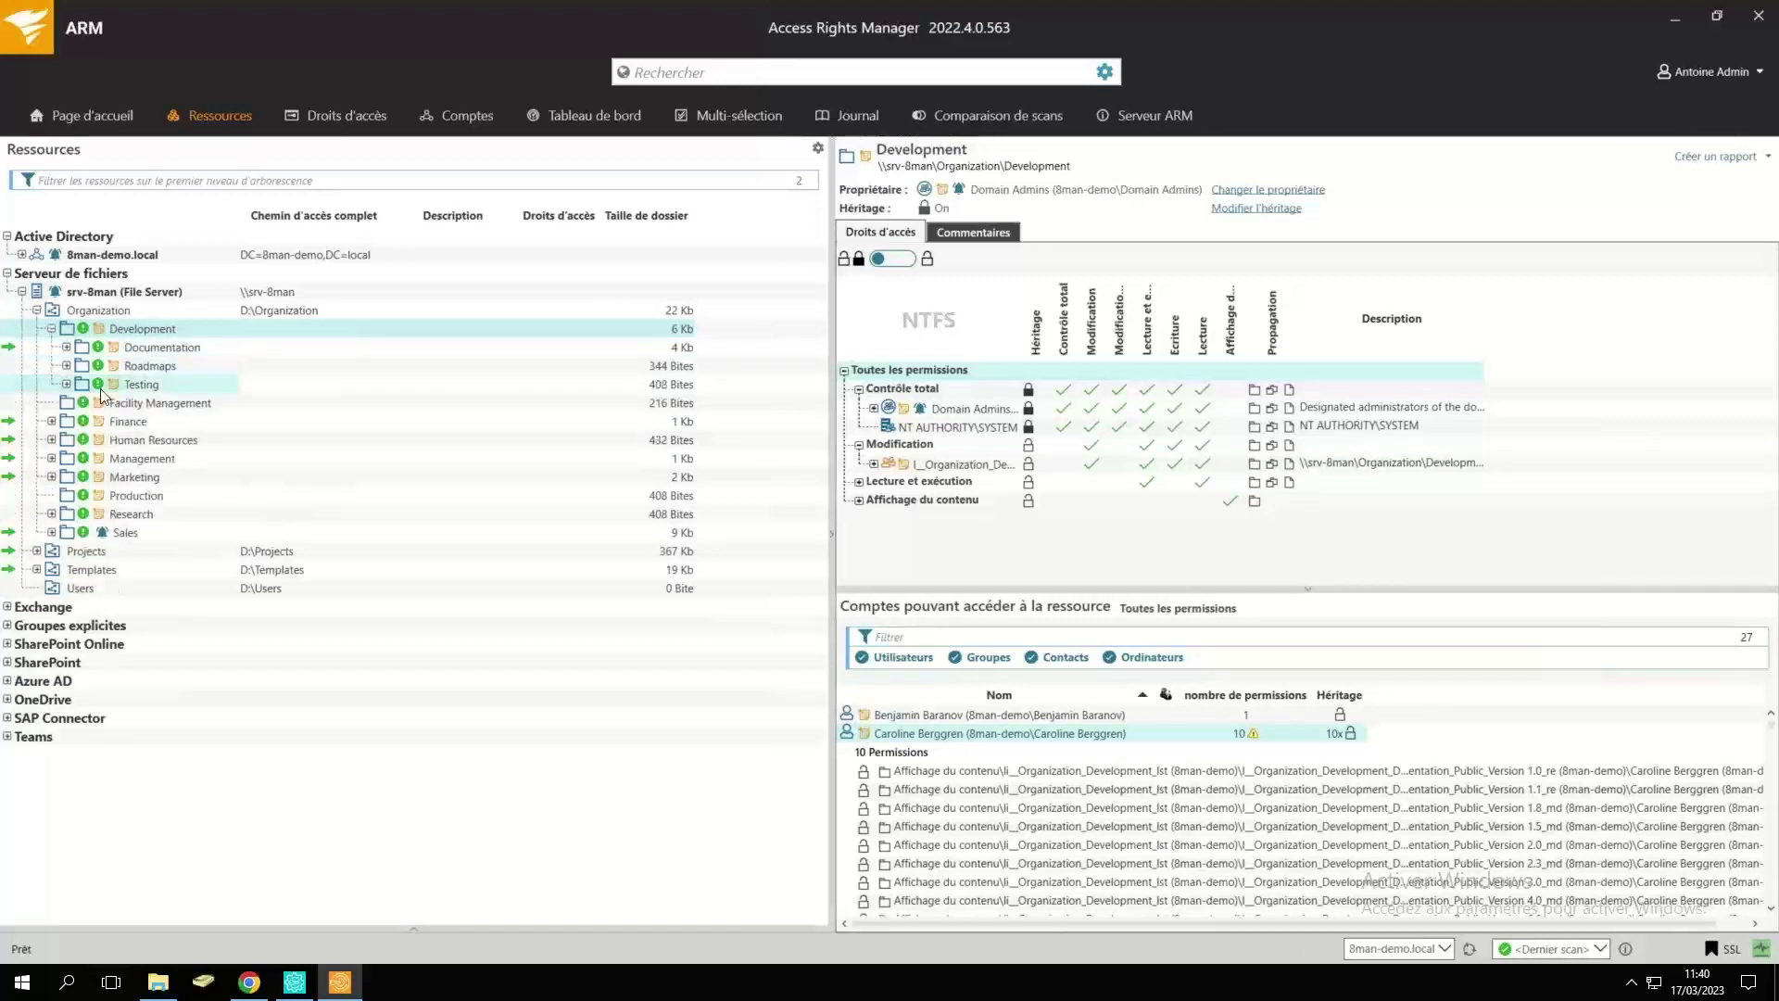
scroll(853, 732, down, 1)
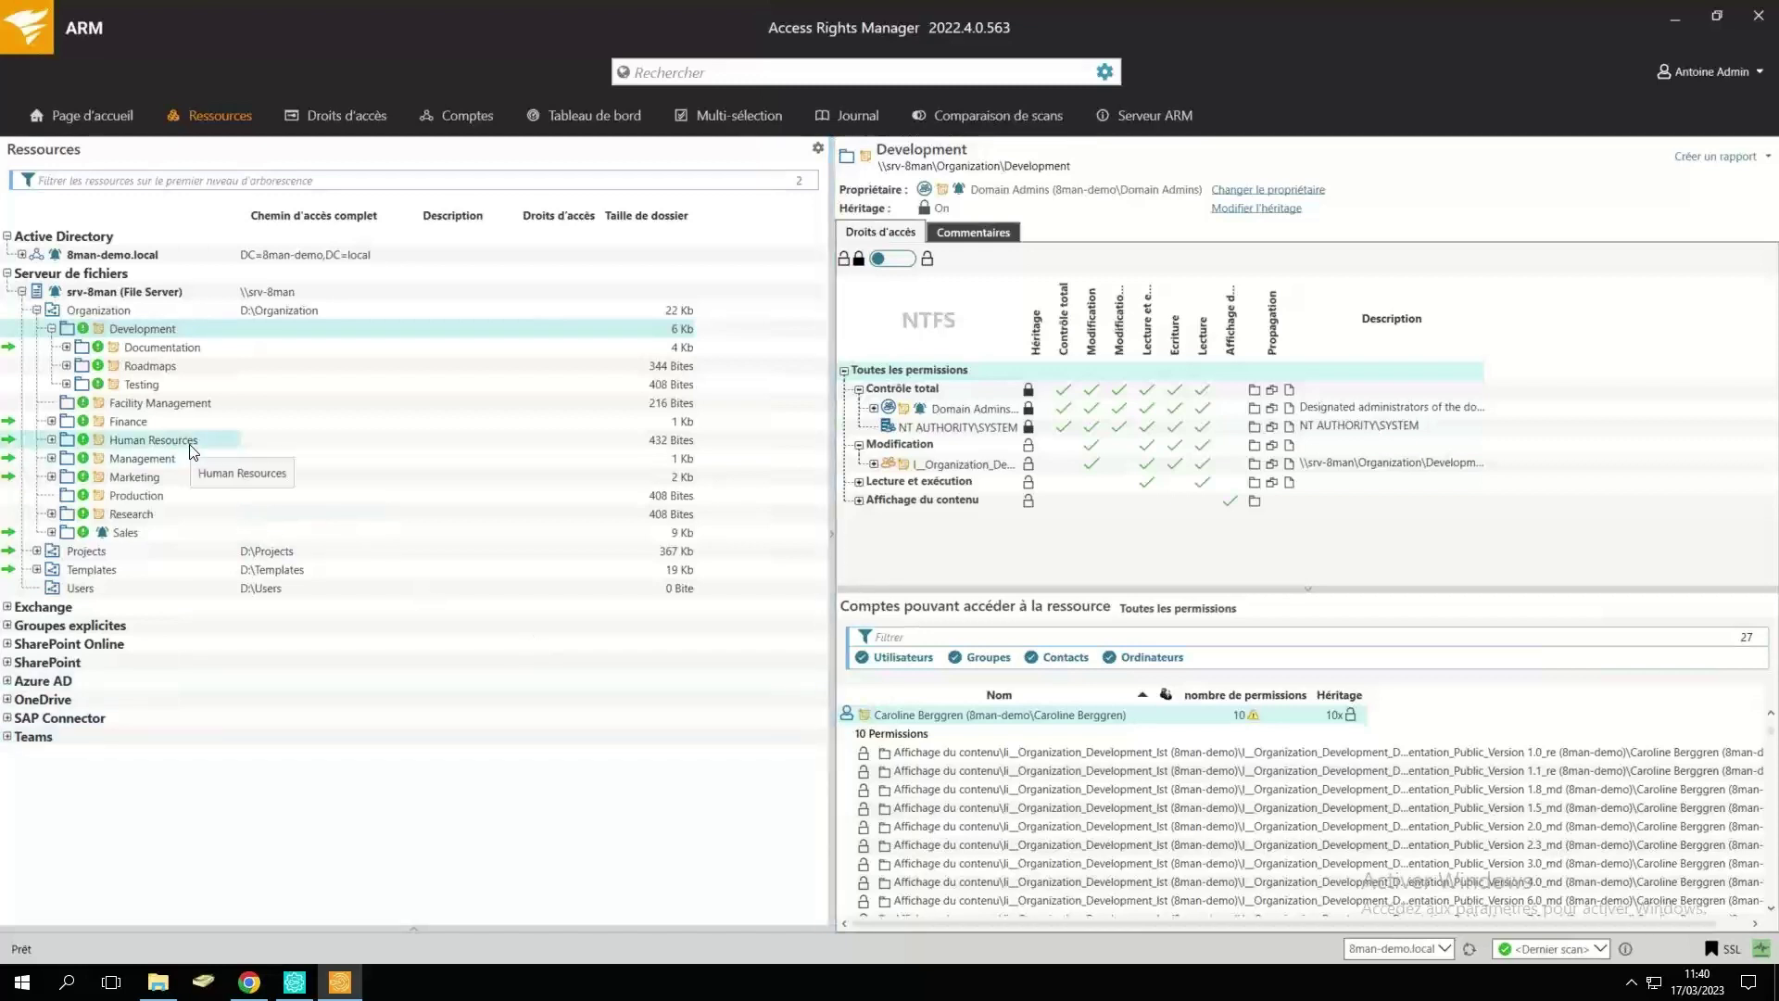
click(141, 348)
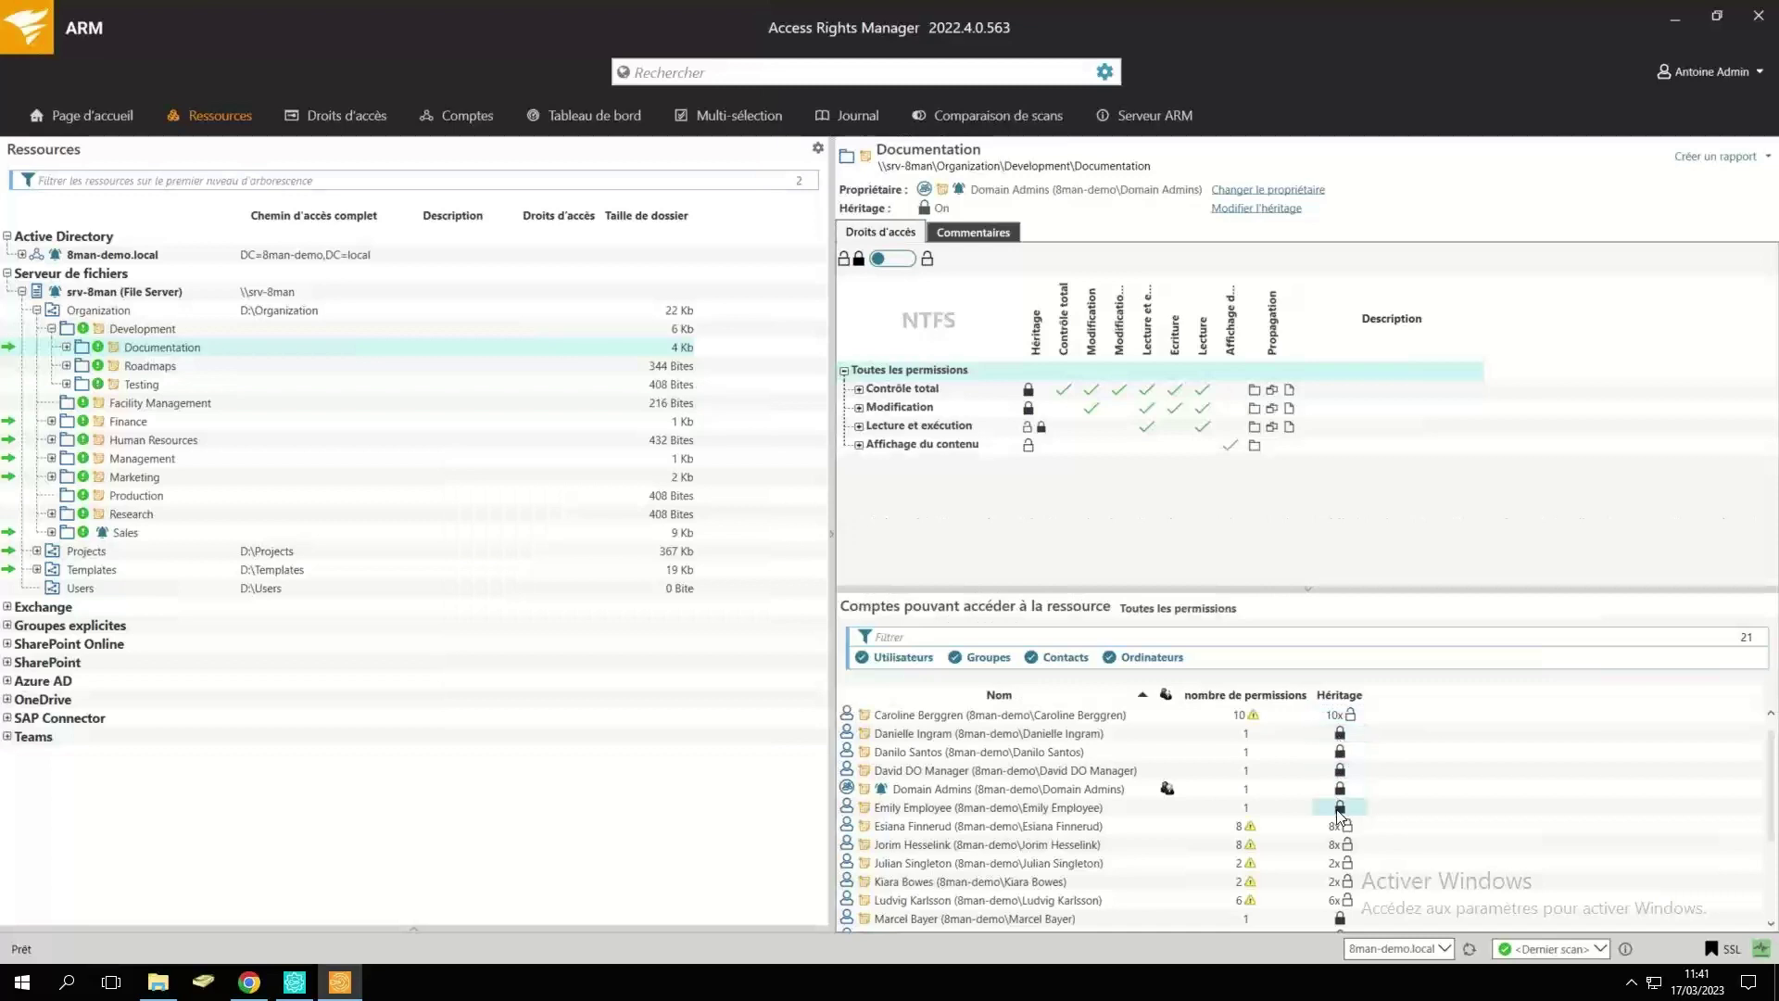
mouse_move(1341, 814)
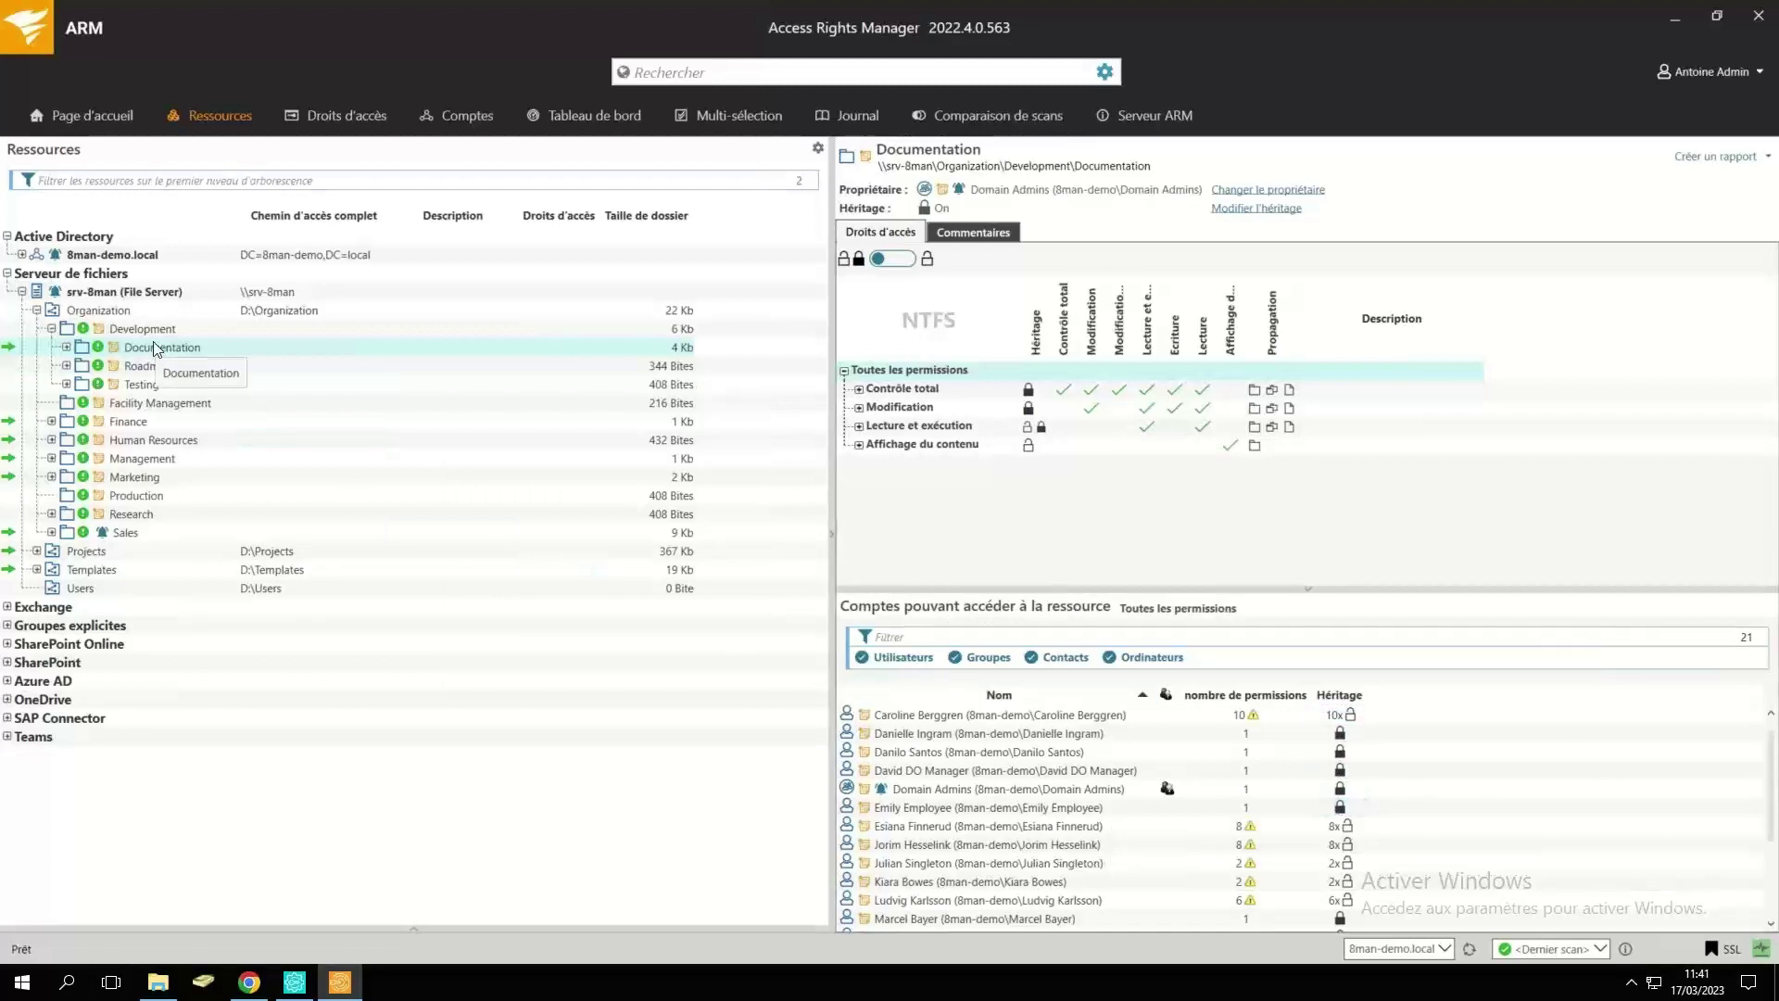
click(1348, 833)
scroll(1379, 842, down, 1)
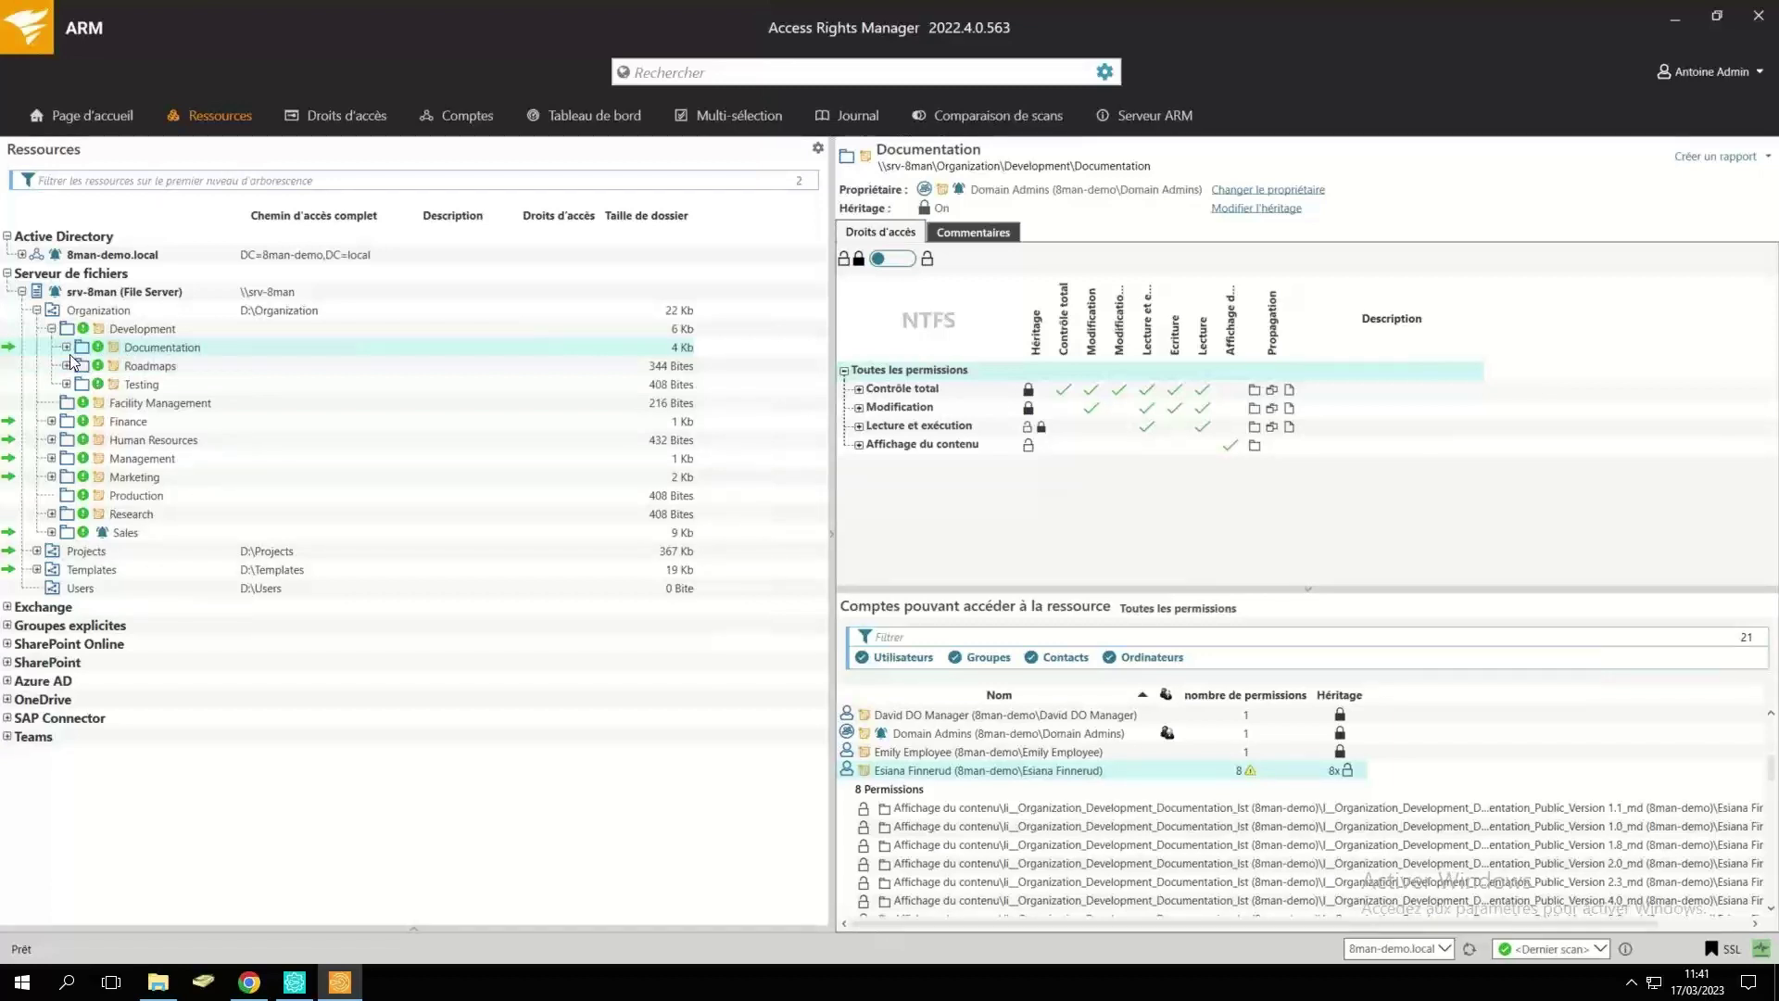
Open the inheritance change for the Documentation folder and try the option that propagates access rights to its descendants.
right_click(152, 350)
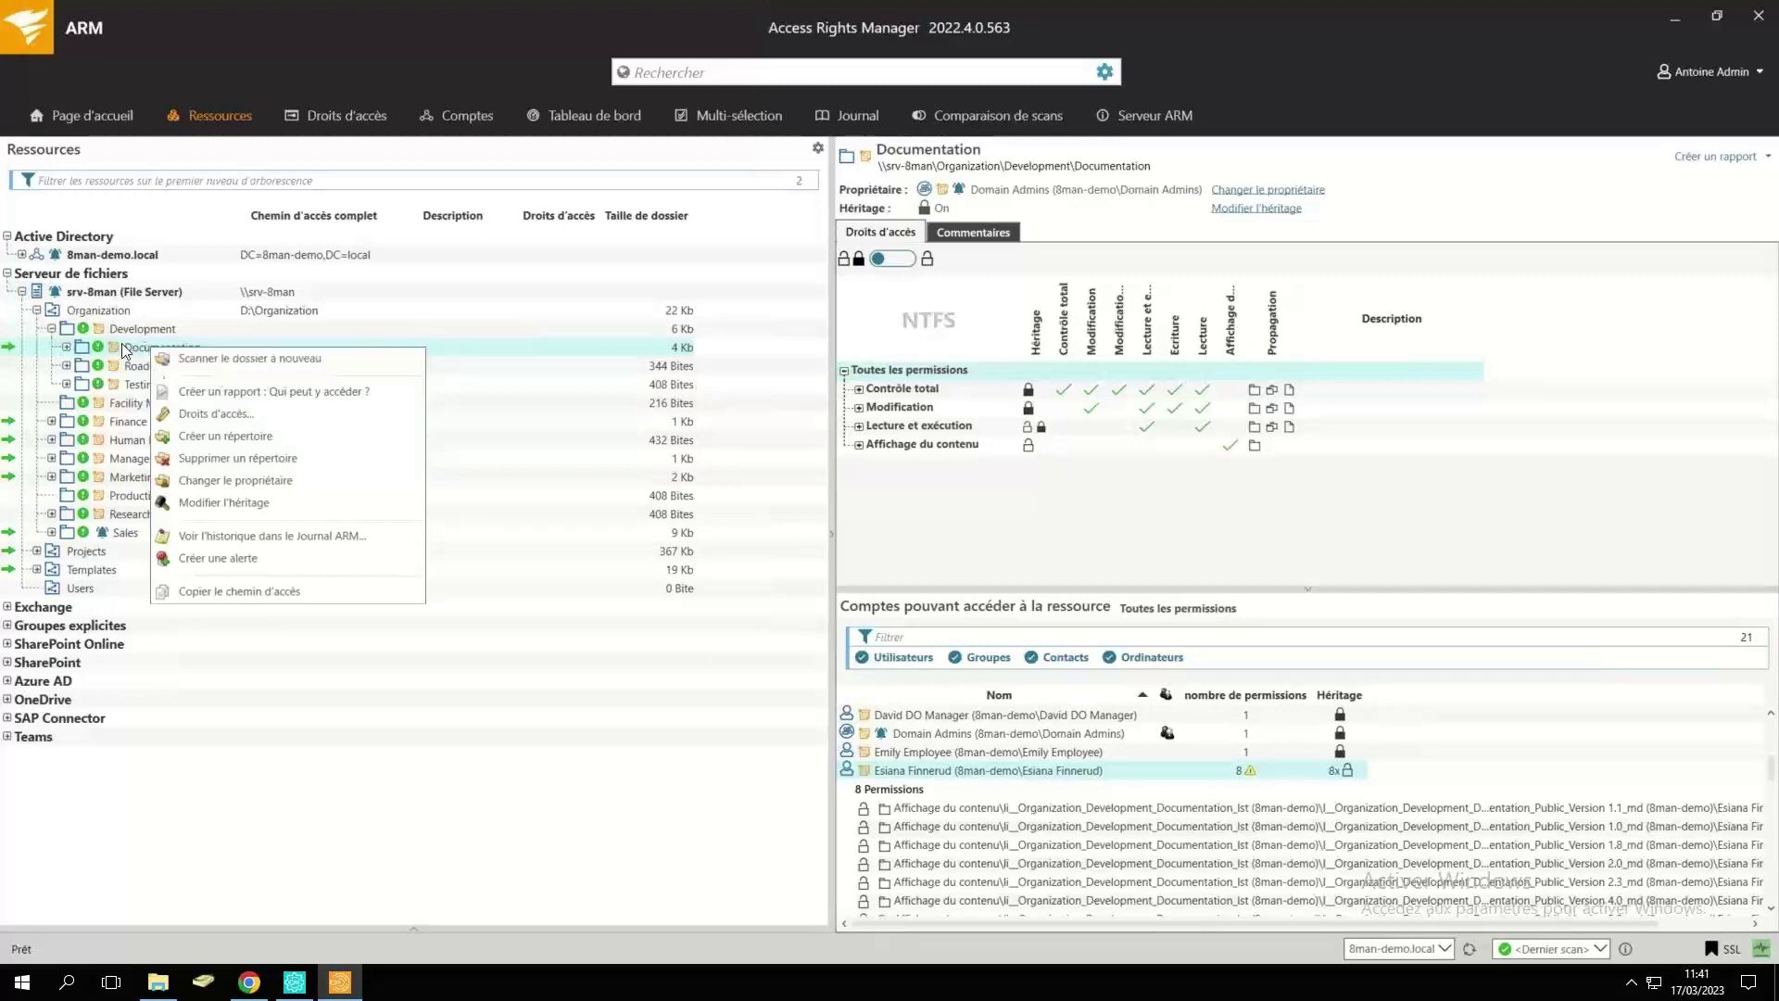
click(228, 503)
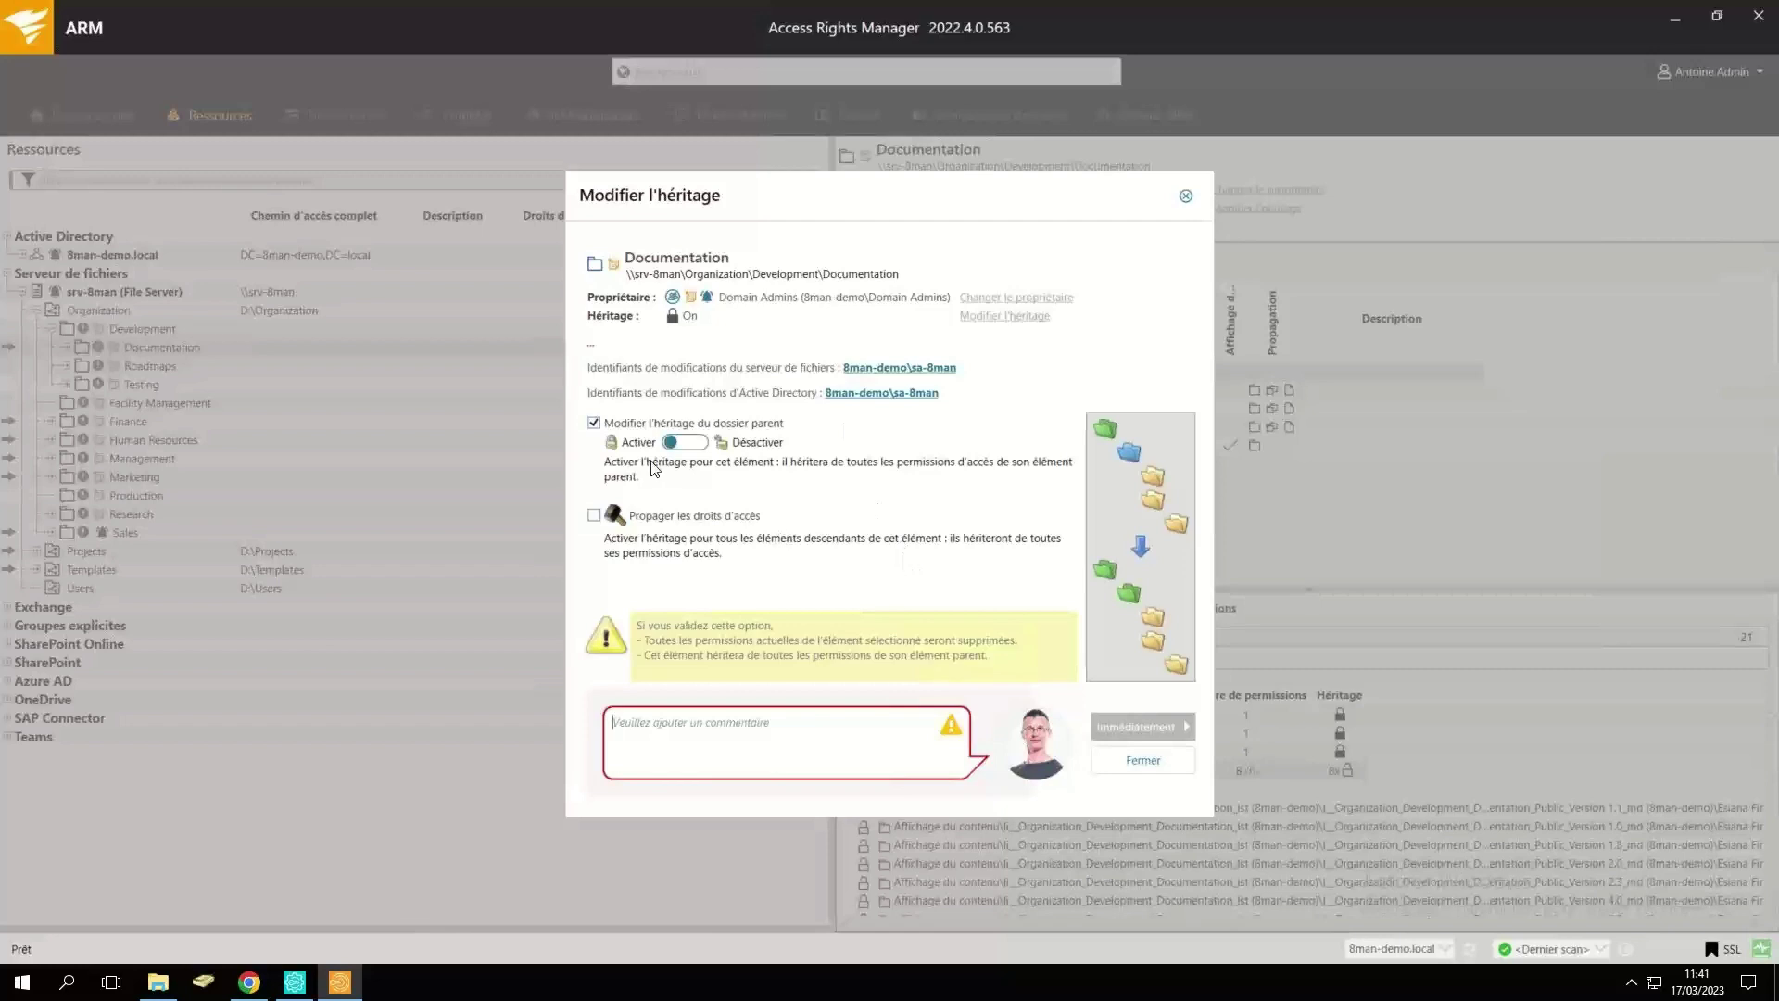
click(595, 515)
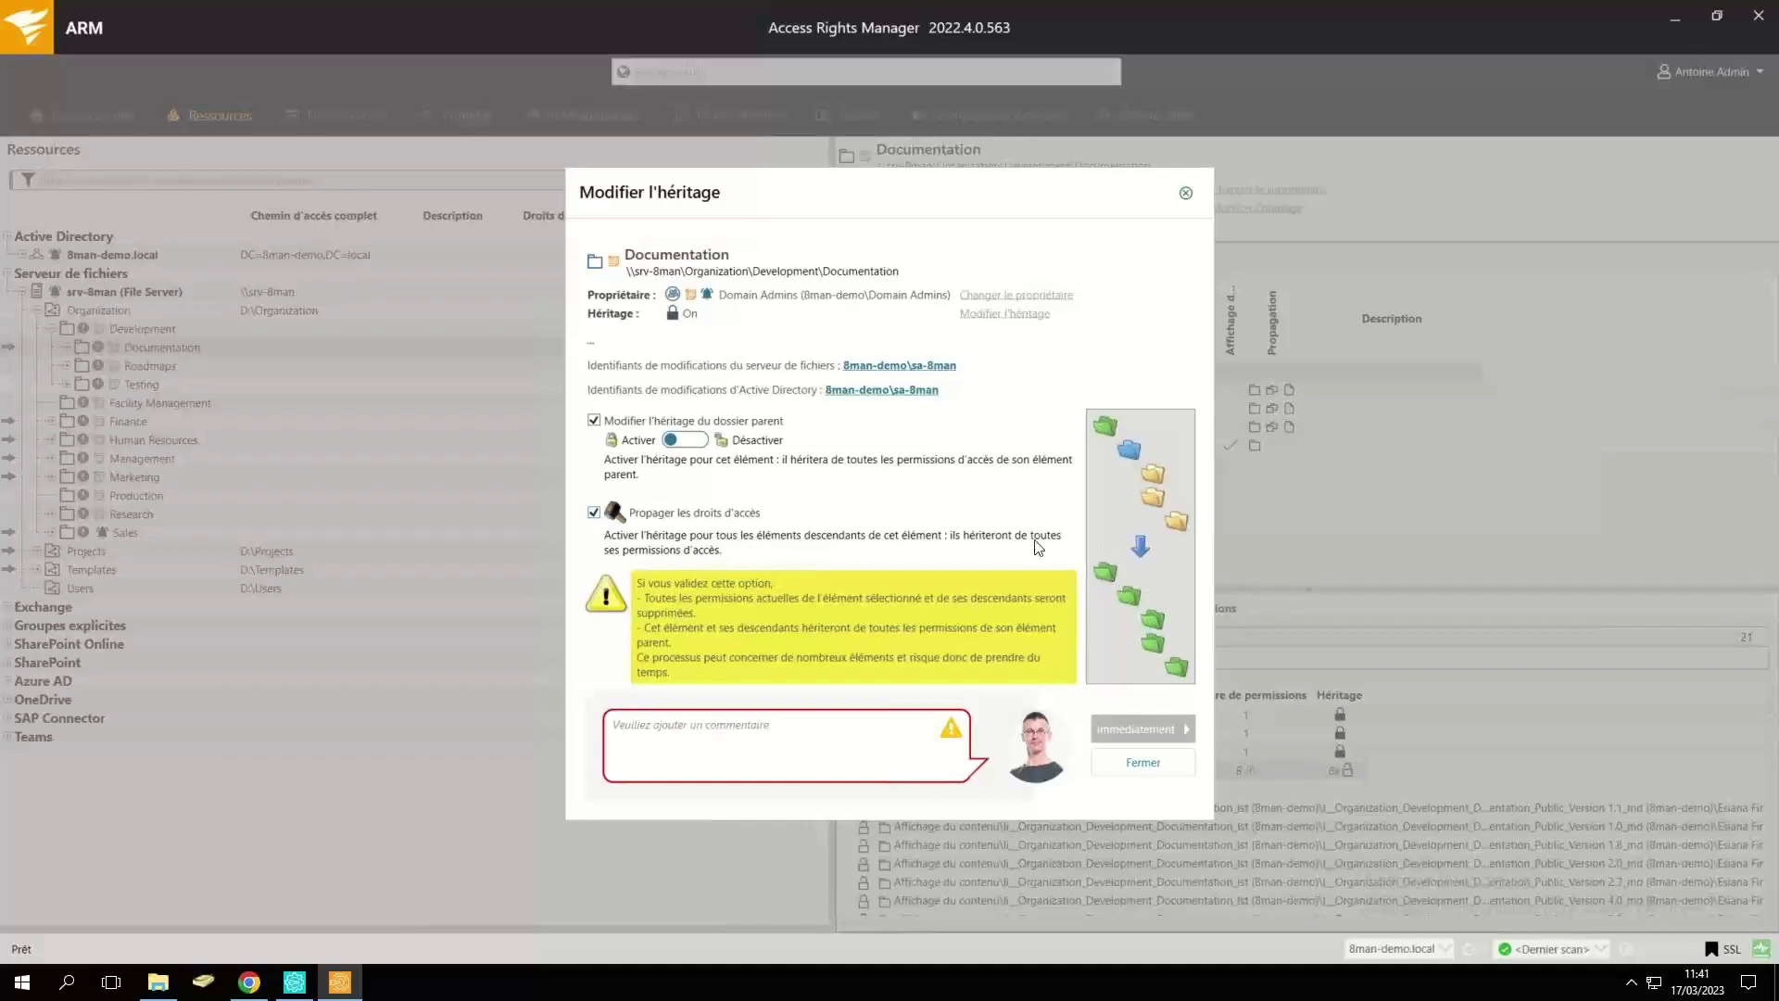
click(594, 512)
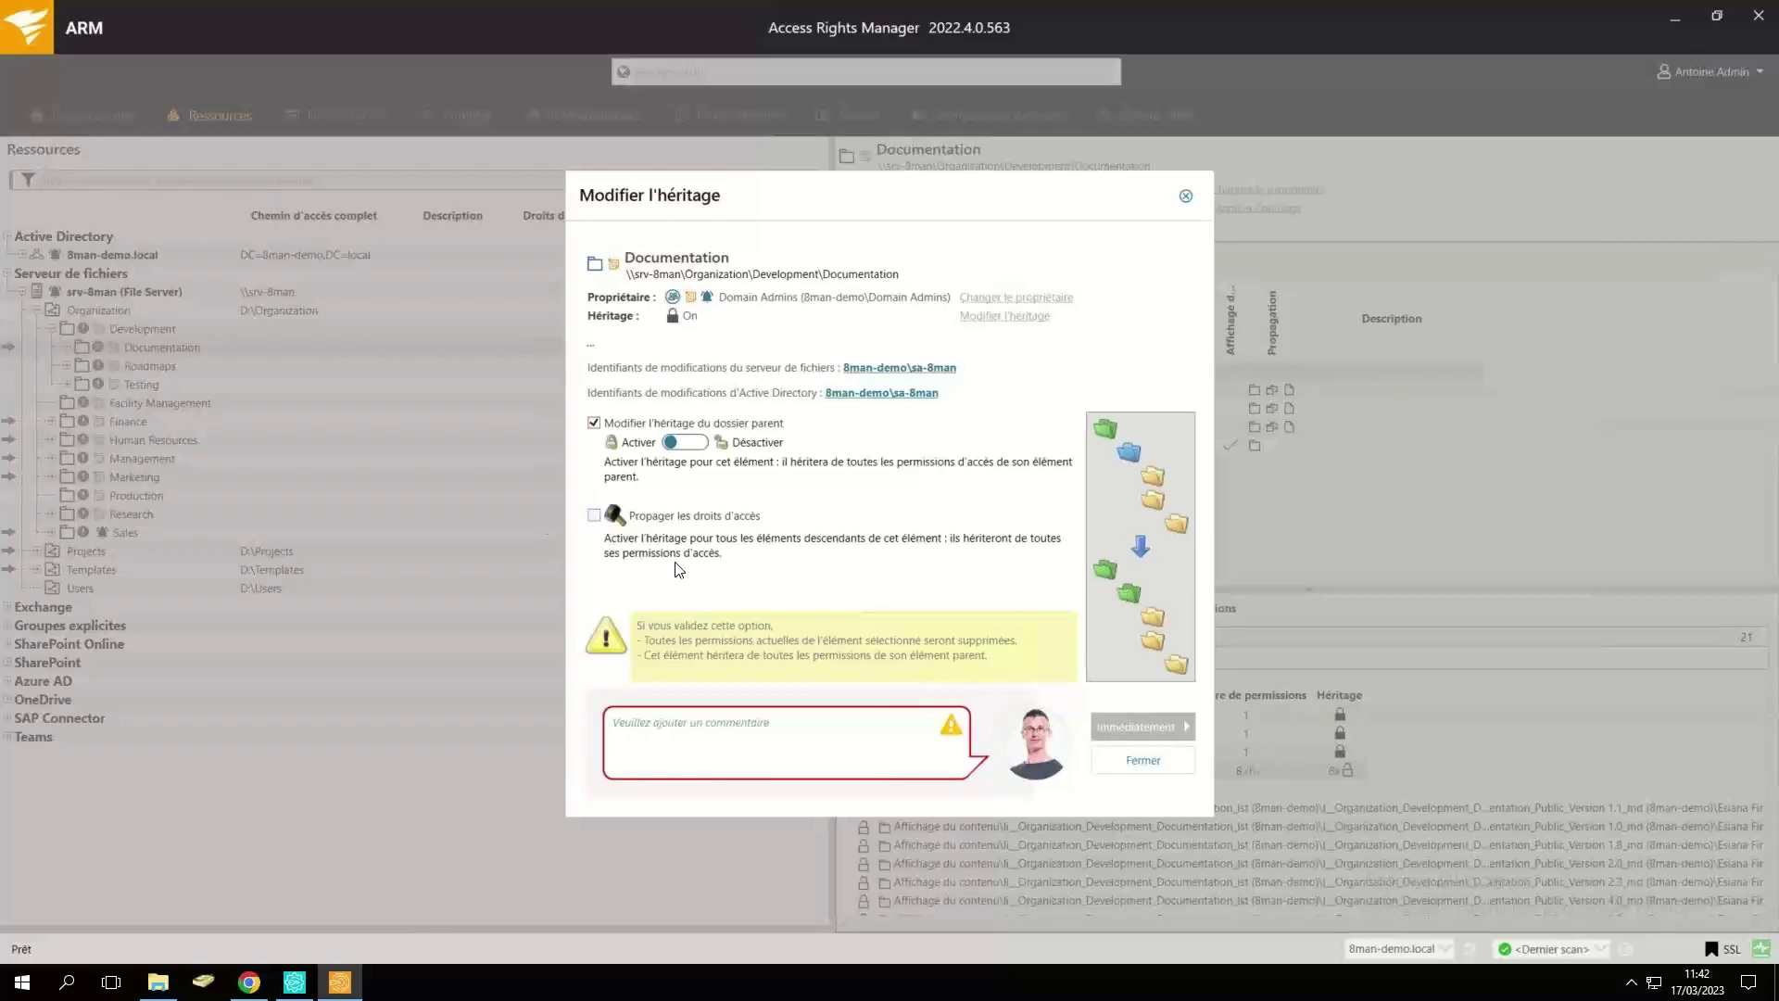
Enter the comment "retabli" for the inheritance change, review its execution timing options, and close it without applying.
click(795, 756)
text(retabli)
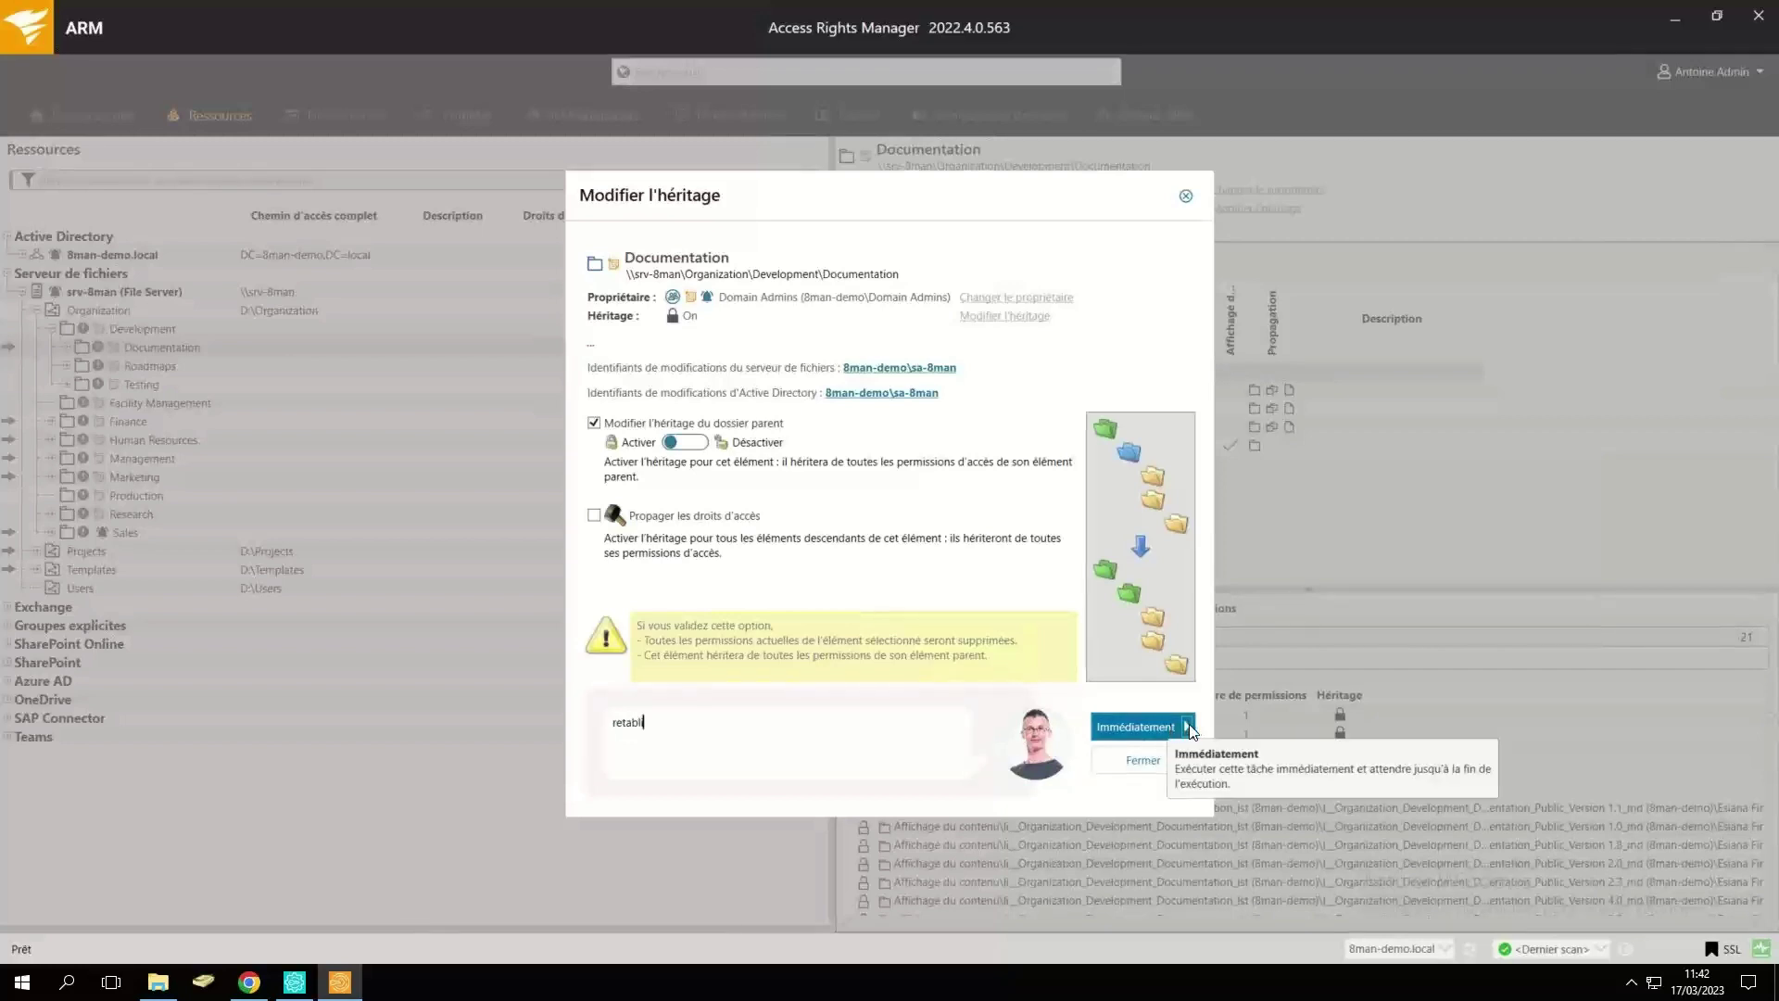
click(1189, 727)
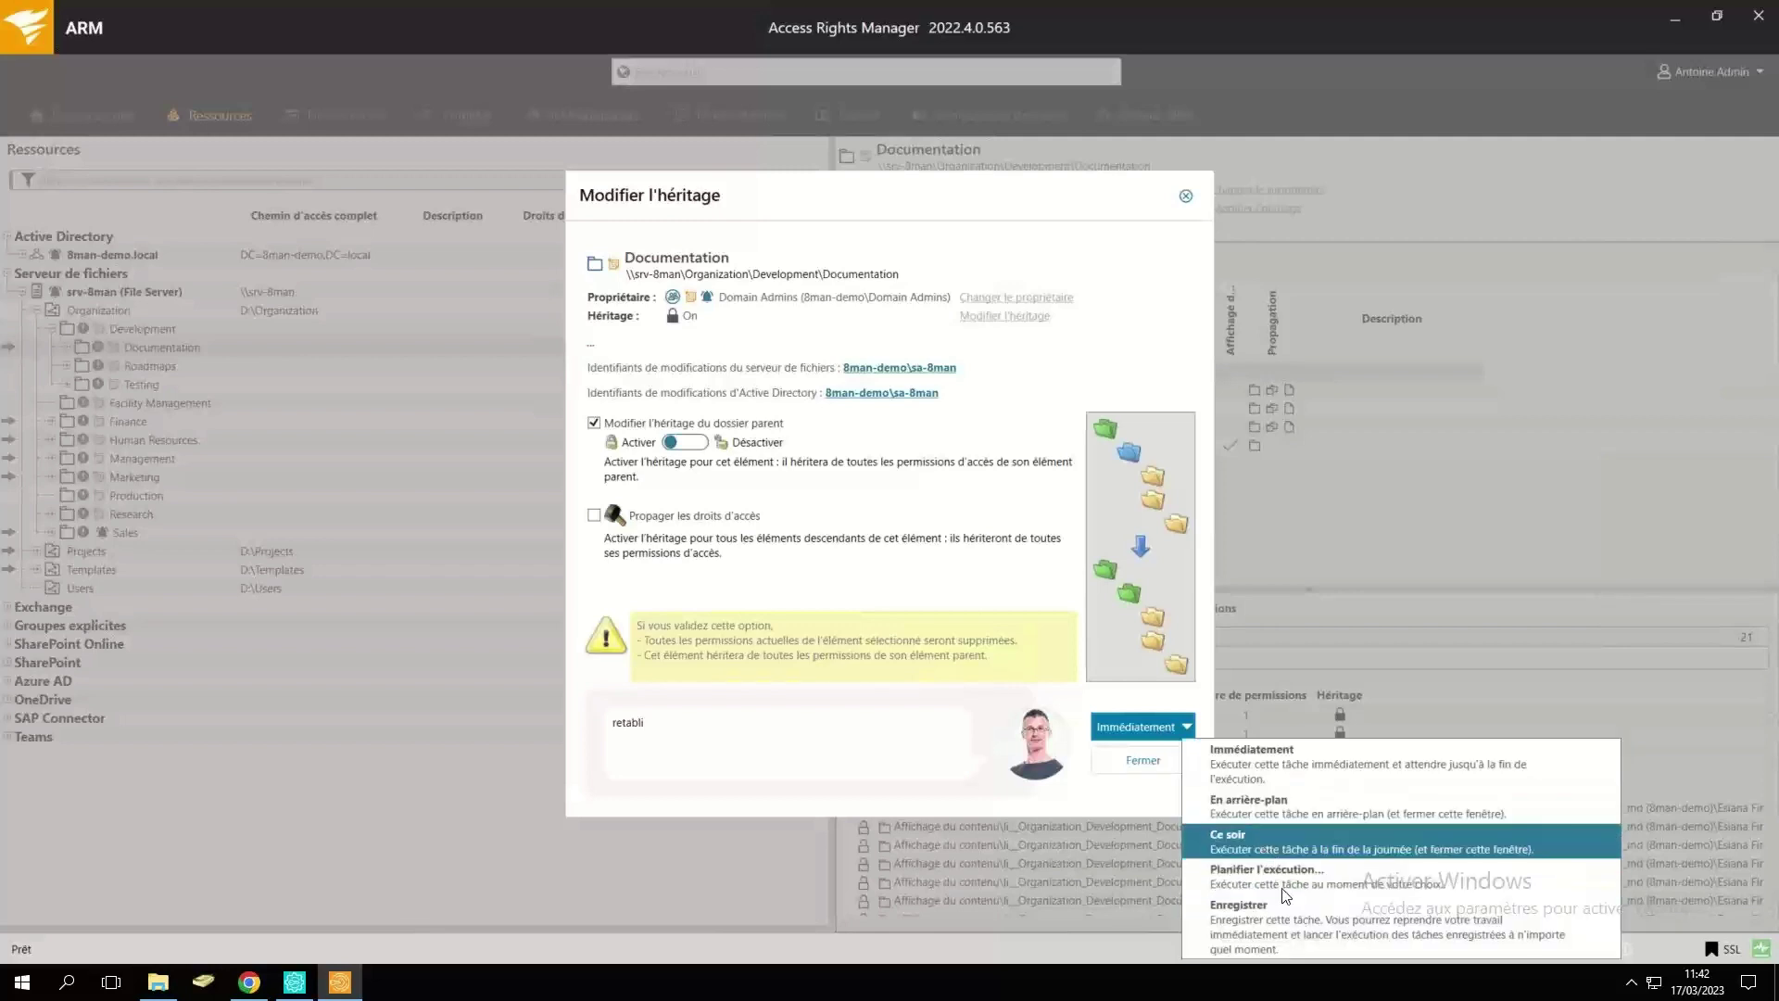
click(1209, 719)
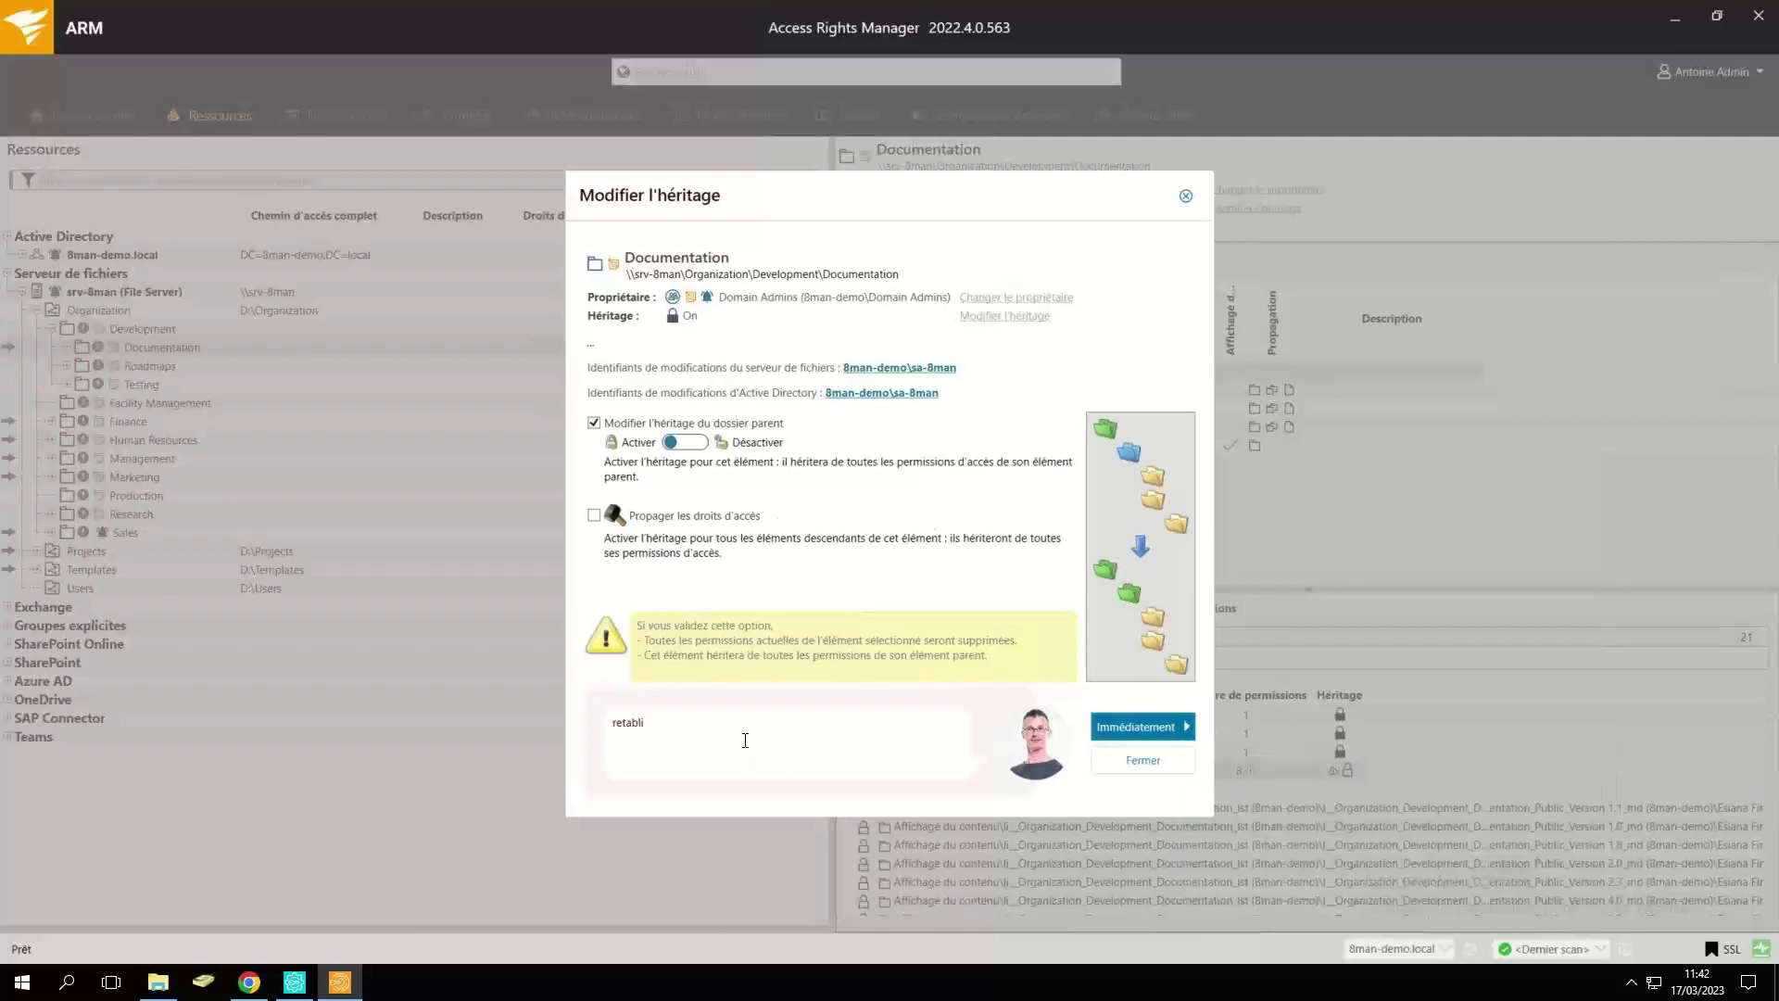
click(1186, 195)
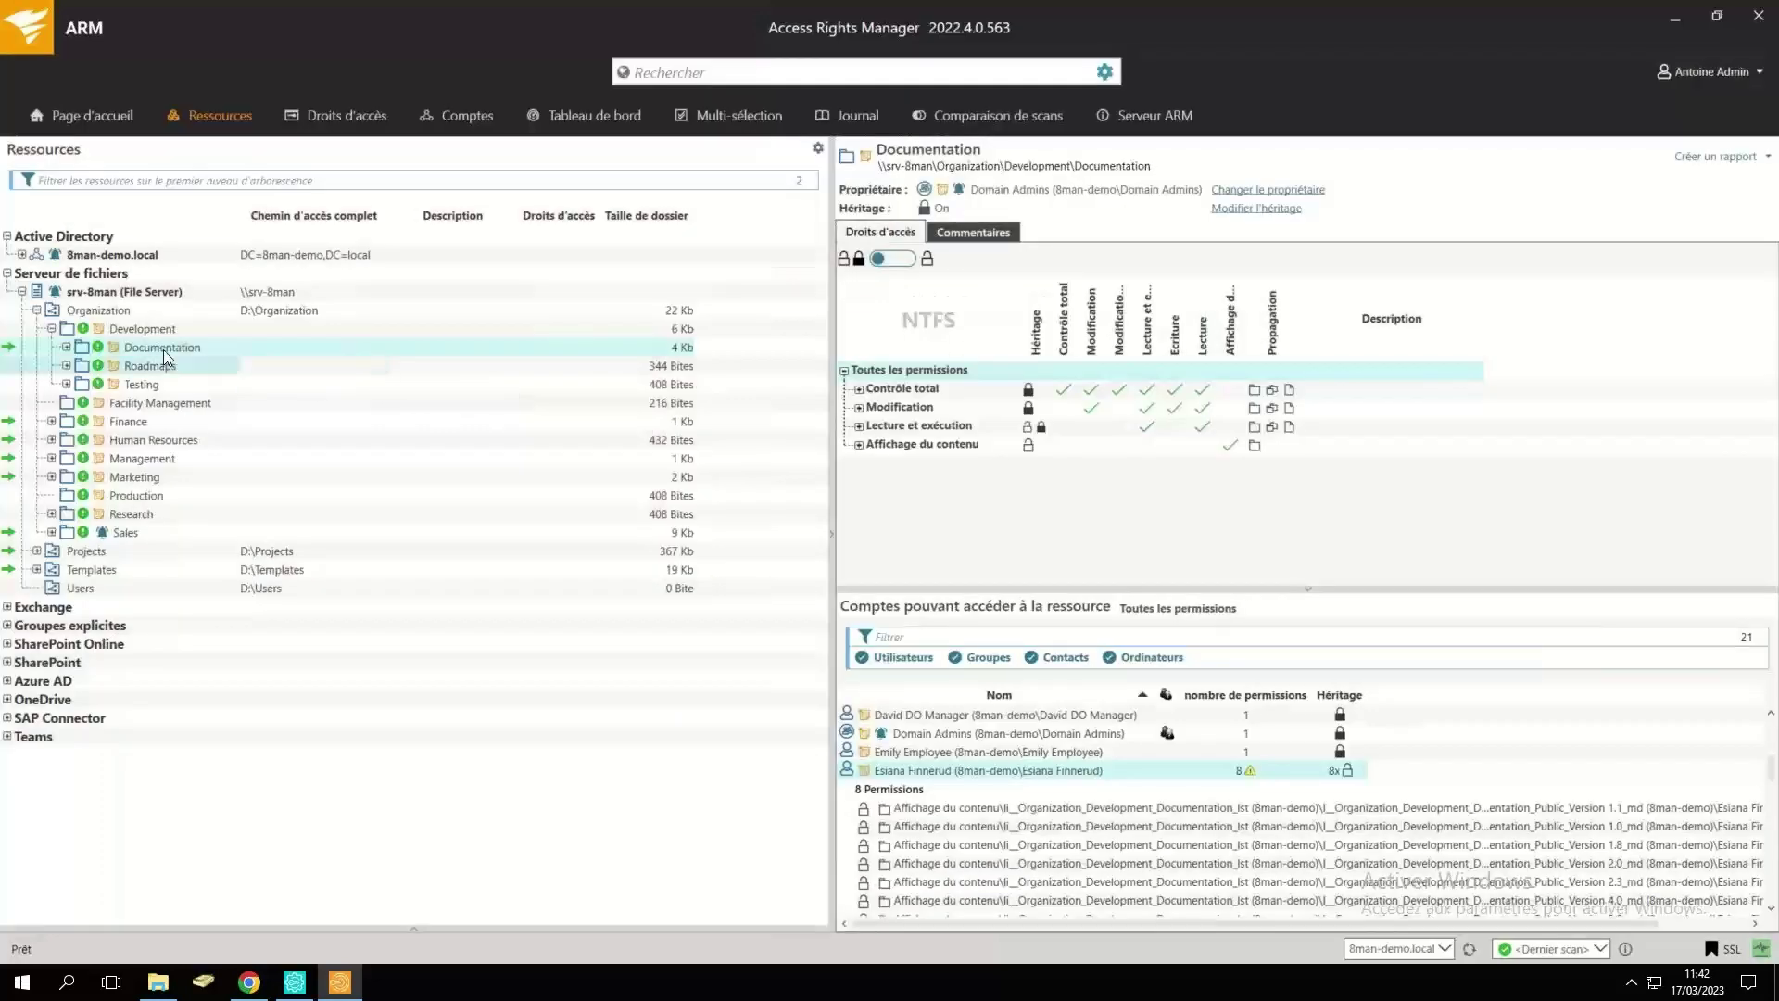
Browse the mailboxes of SRV-Exchange.8man-demo.local, display the first mailbox's access rights, and collapse the server again.
right_click(158, 349)
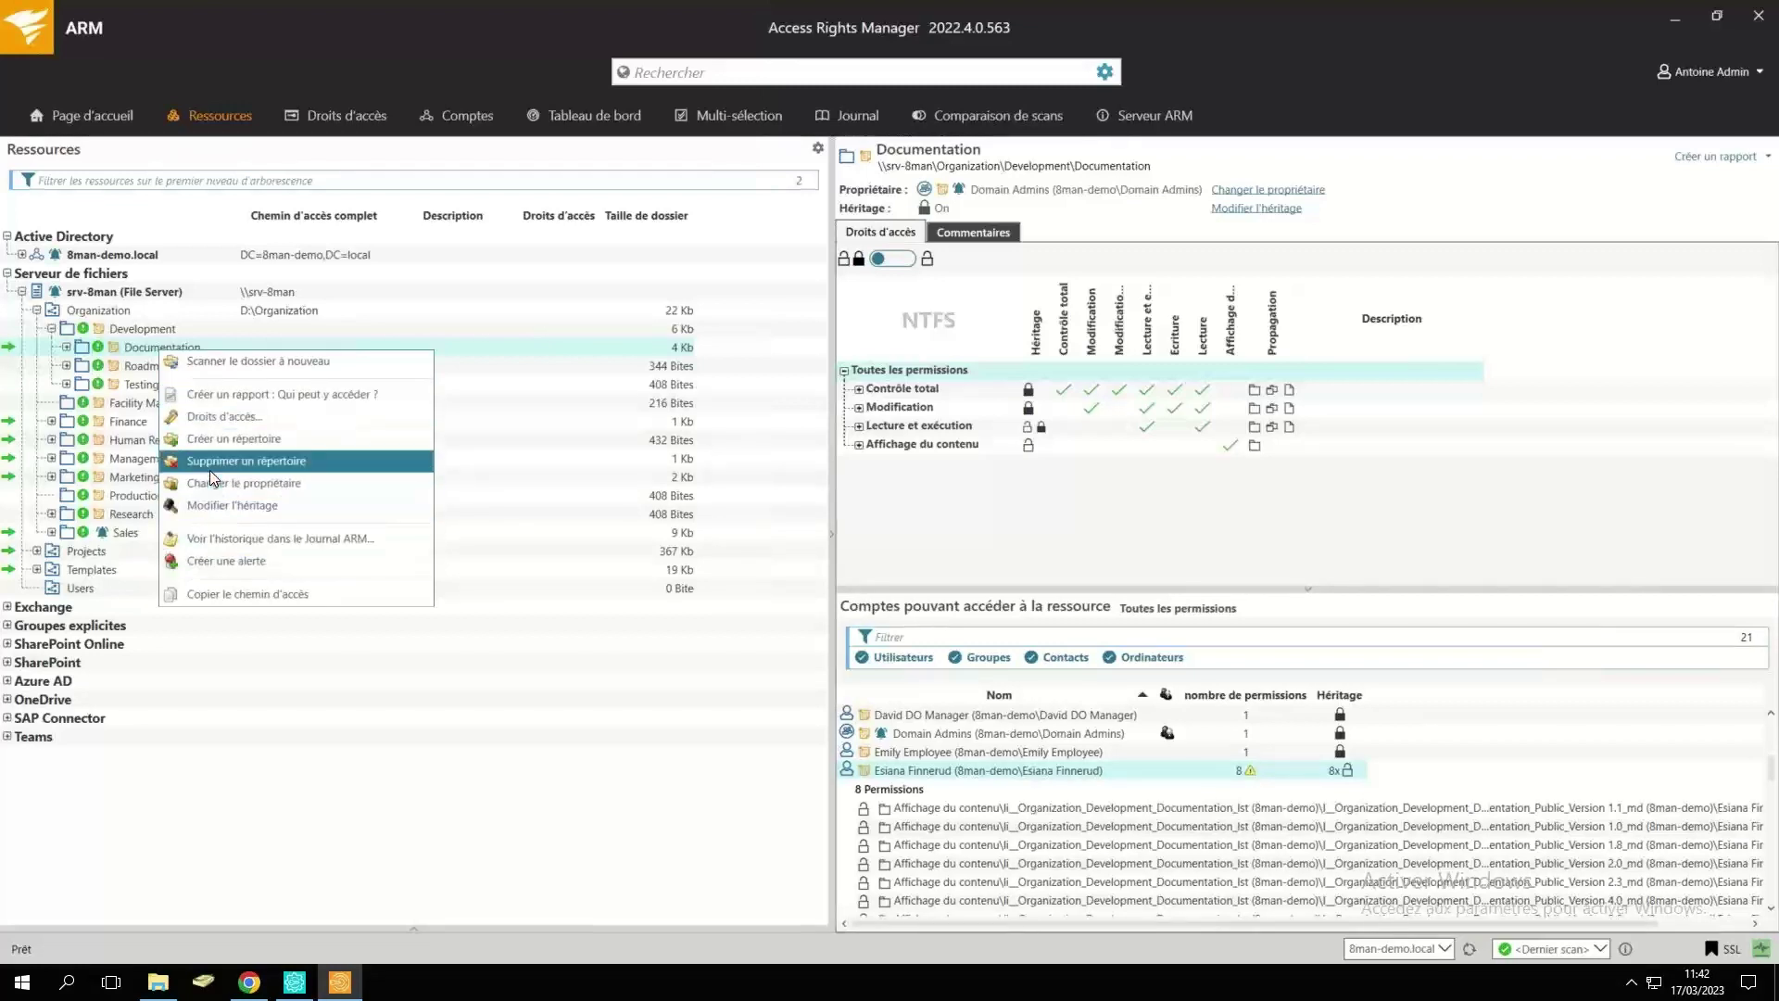
click(8, 609)
click(9, 608)
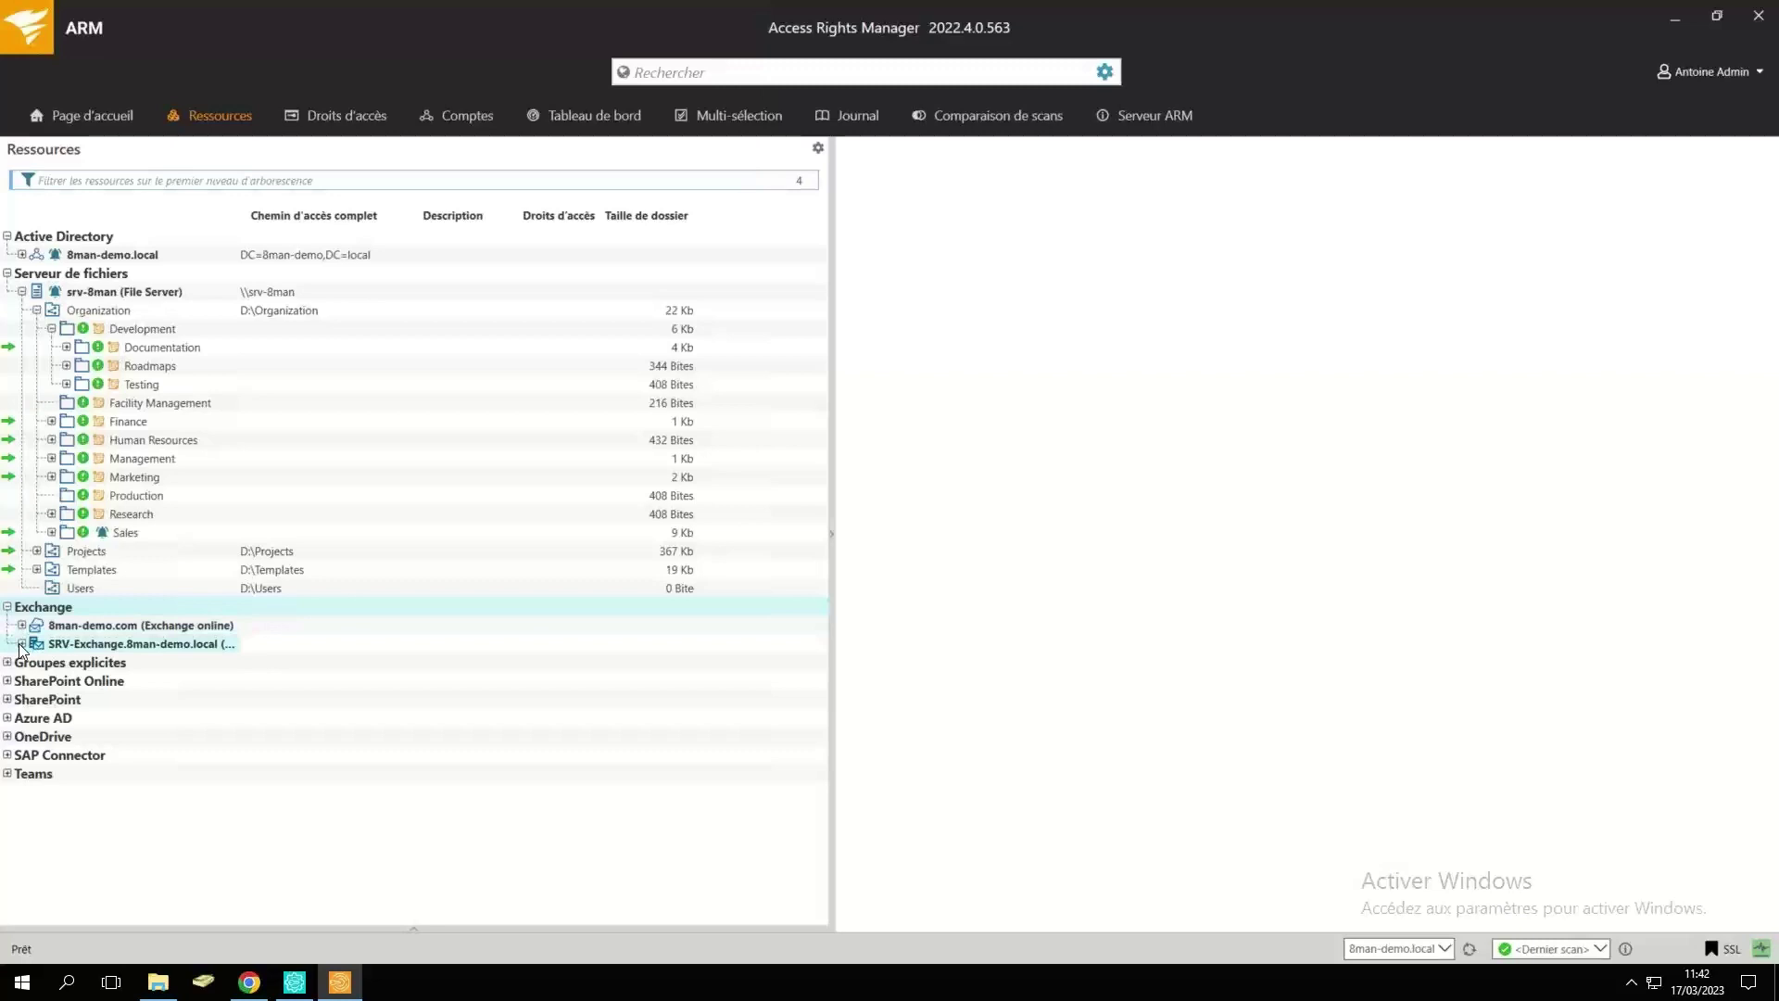
click(21, 645)
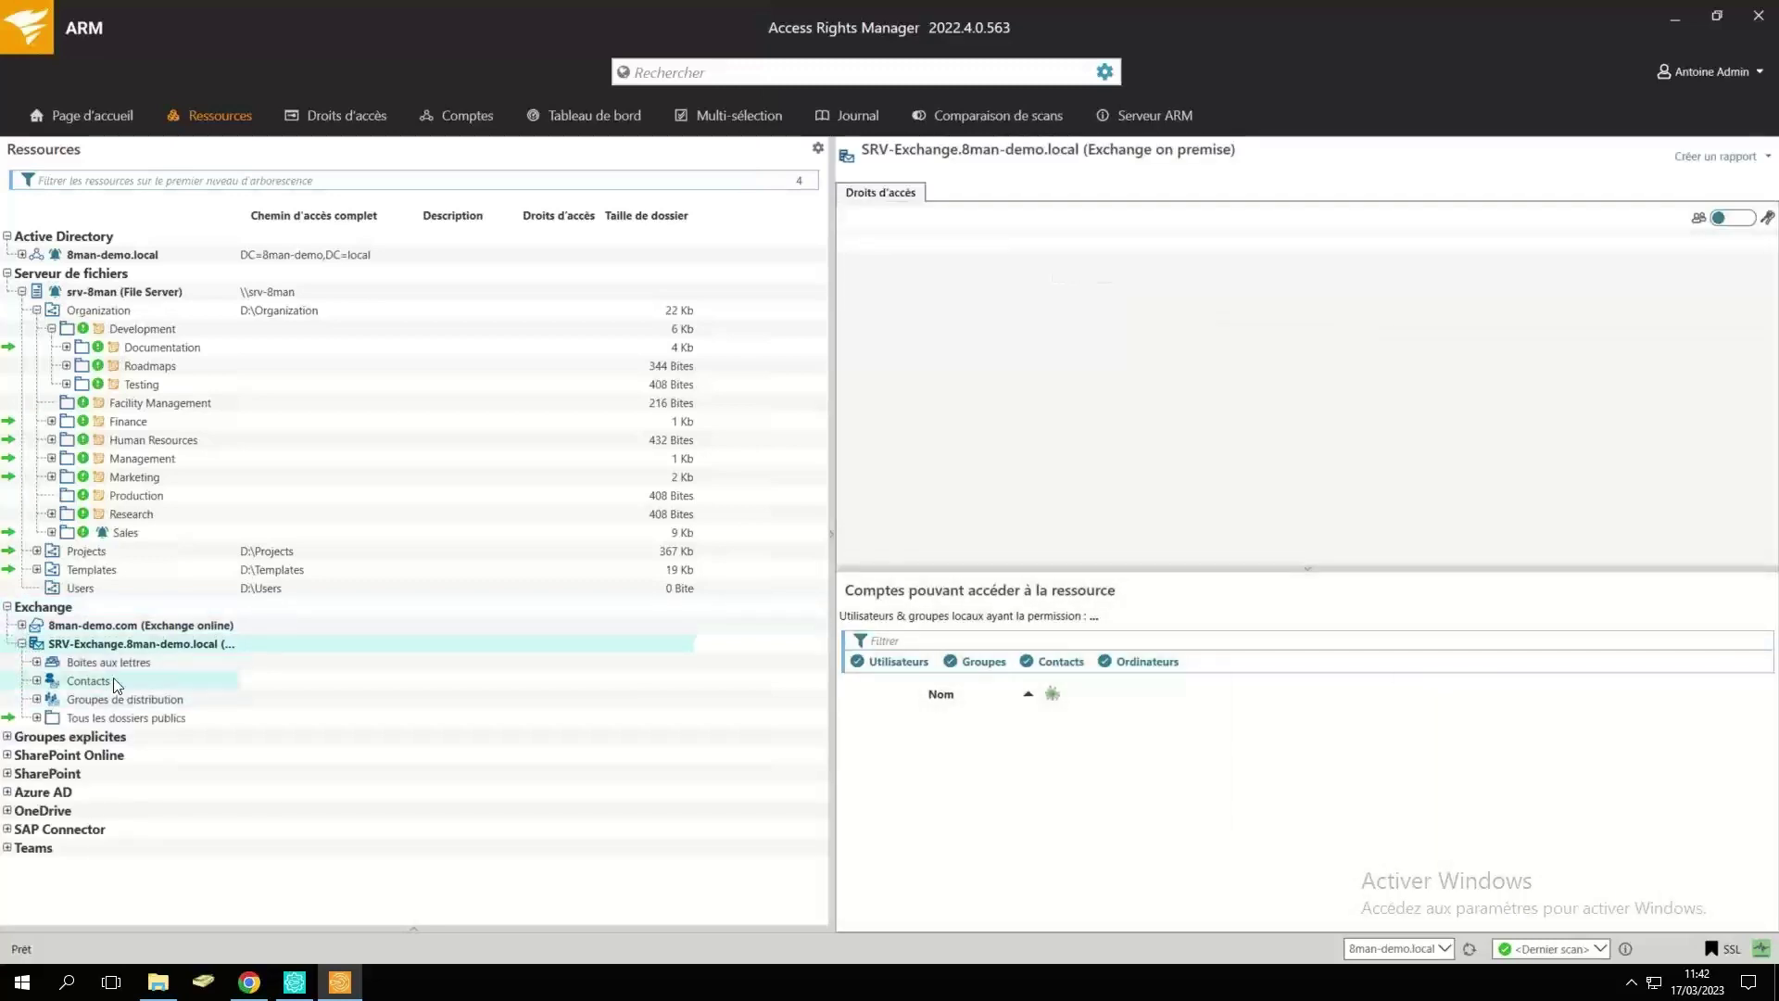
click(38, 663)
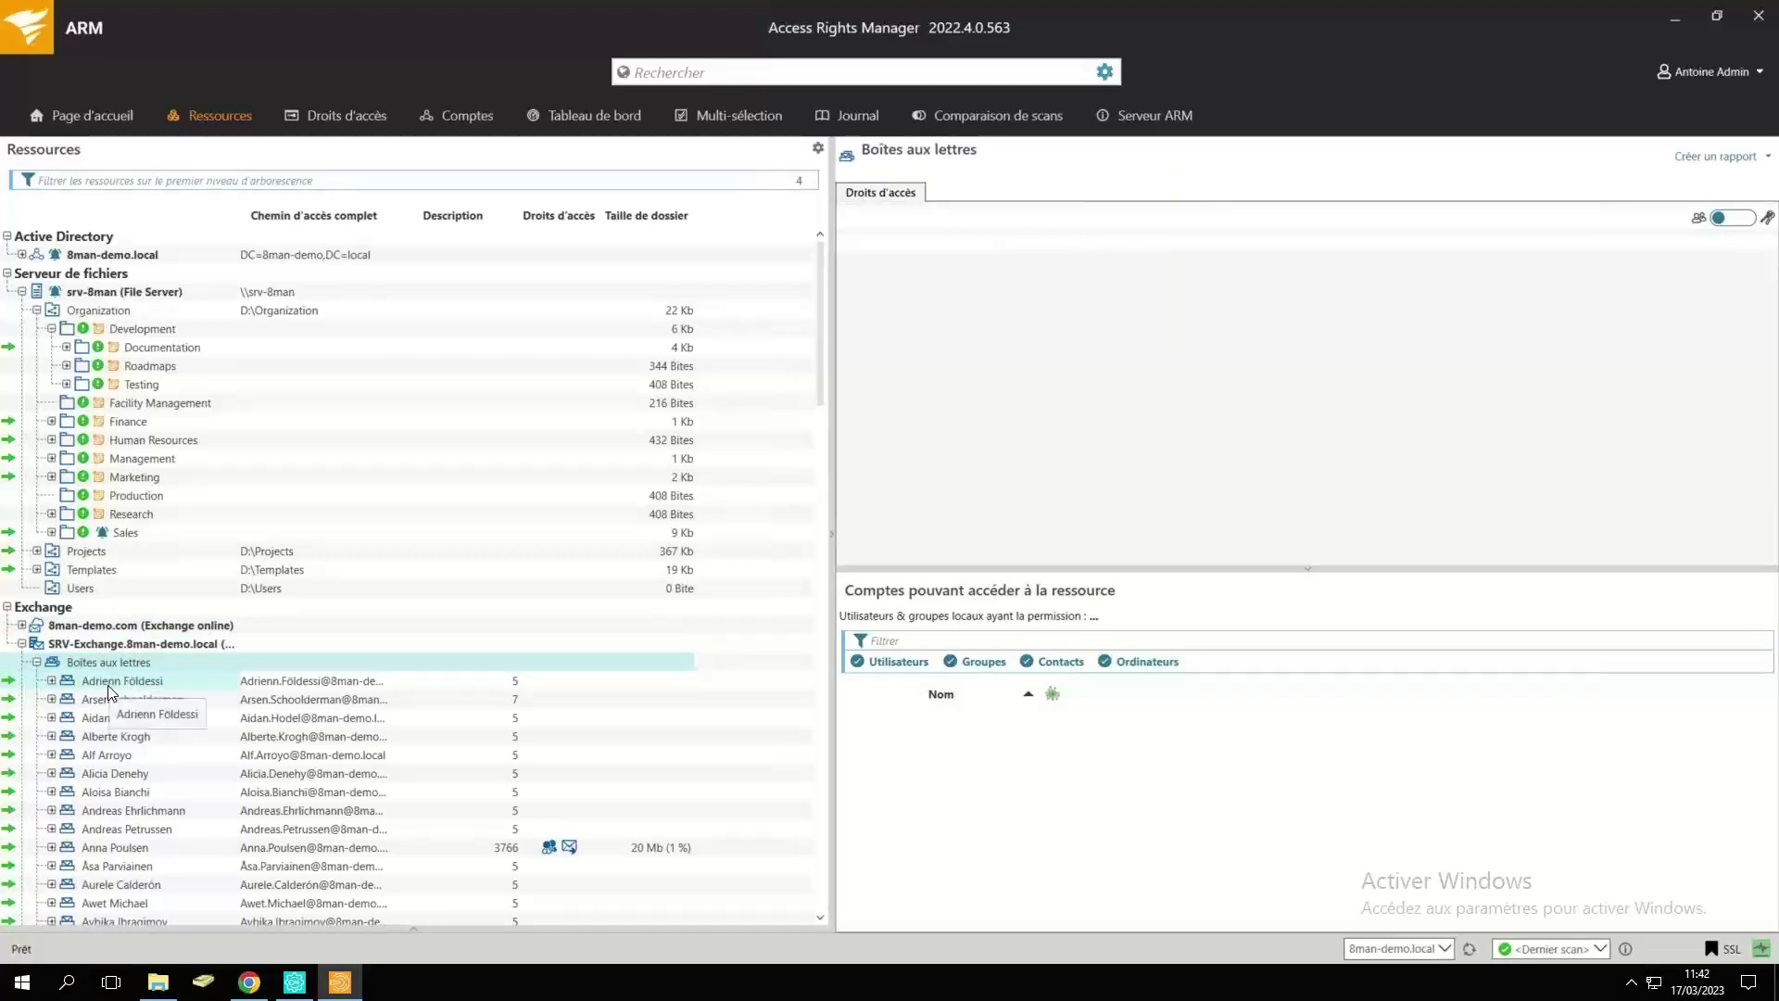
click(107, 685)
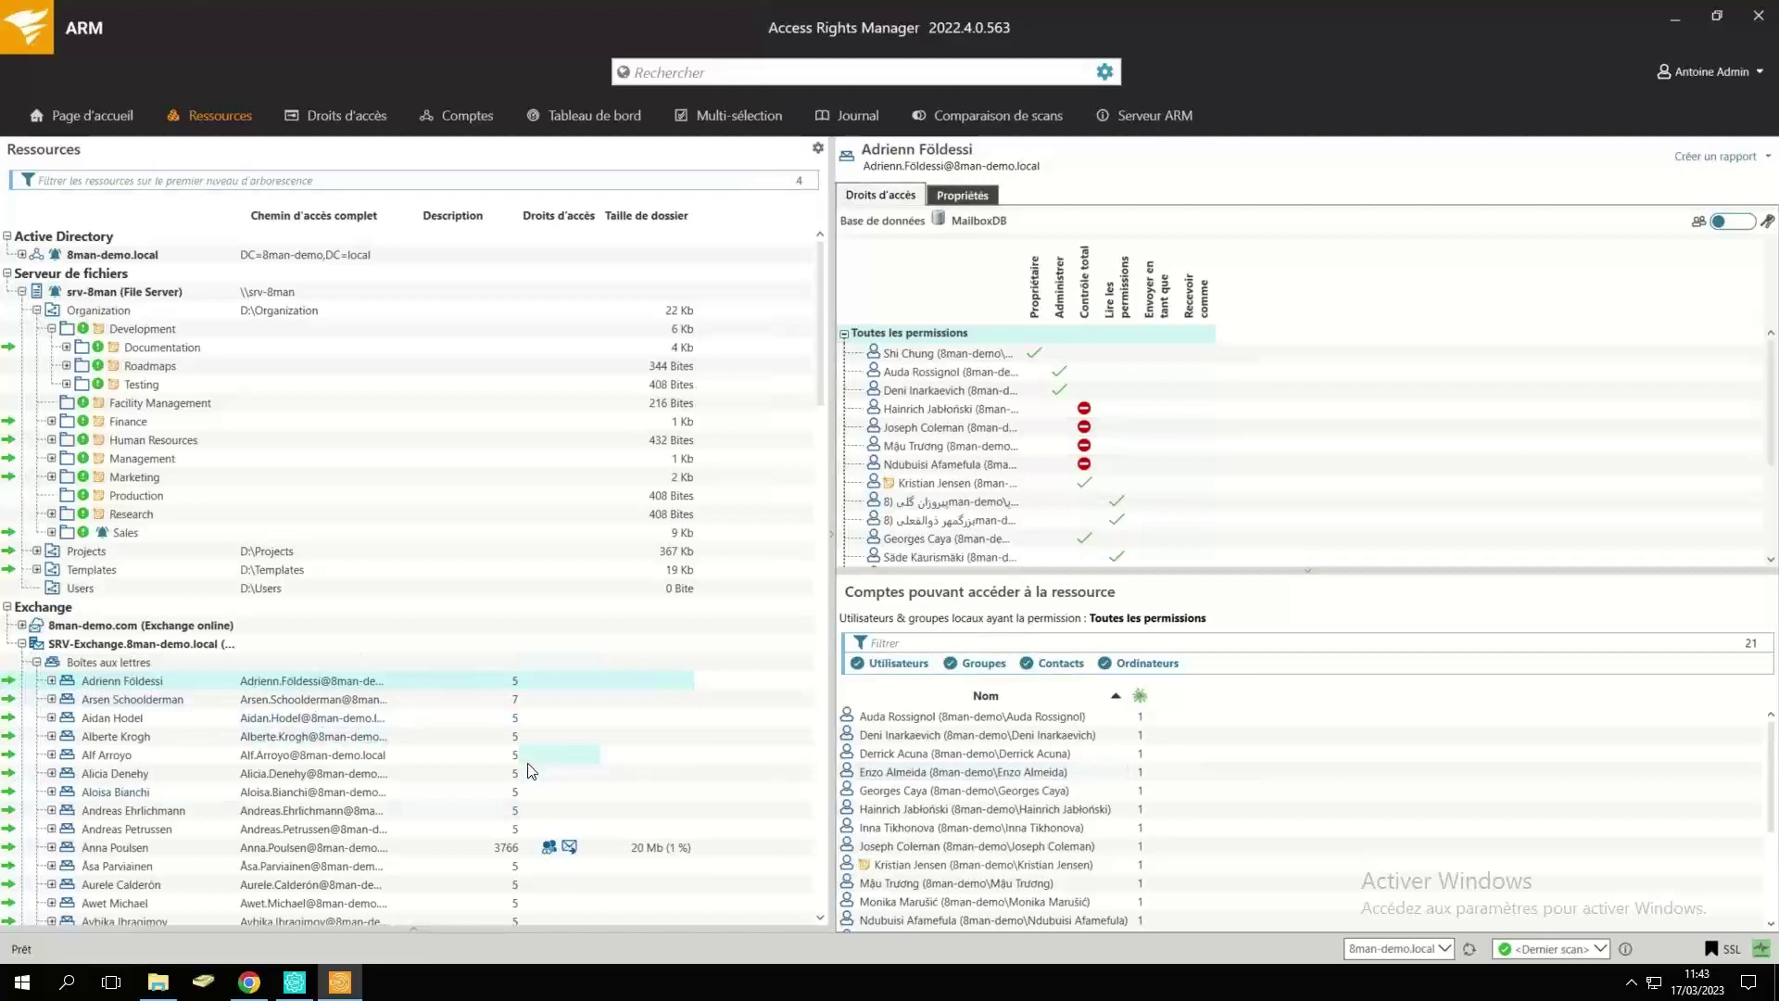
click(23, 648)
click(22, 645)
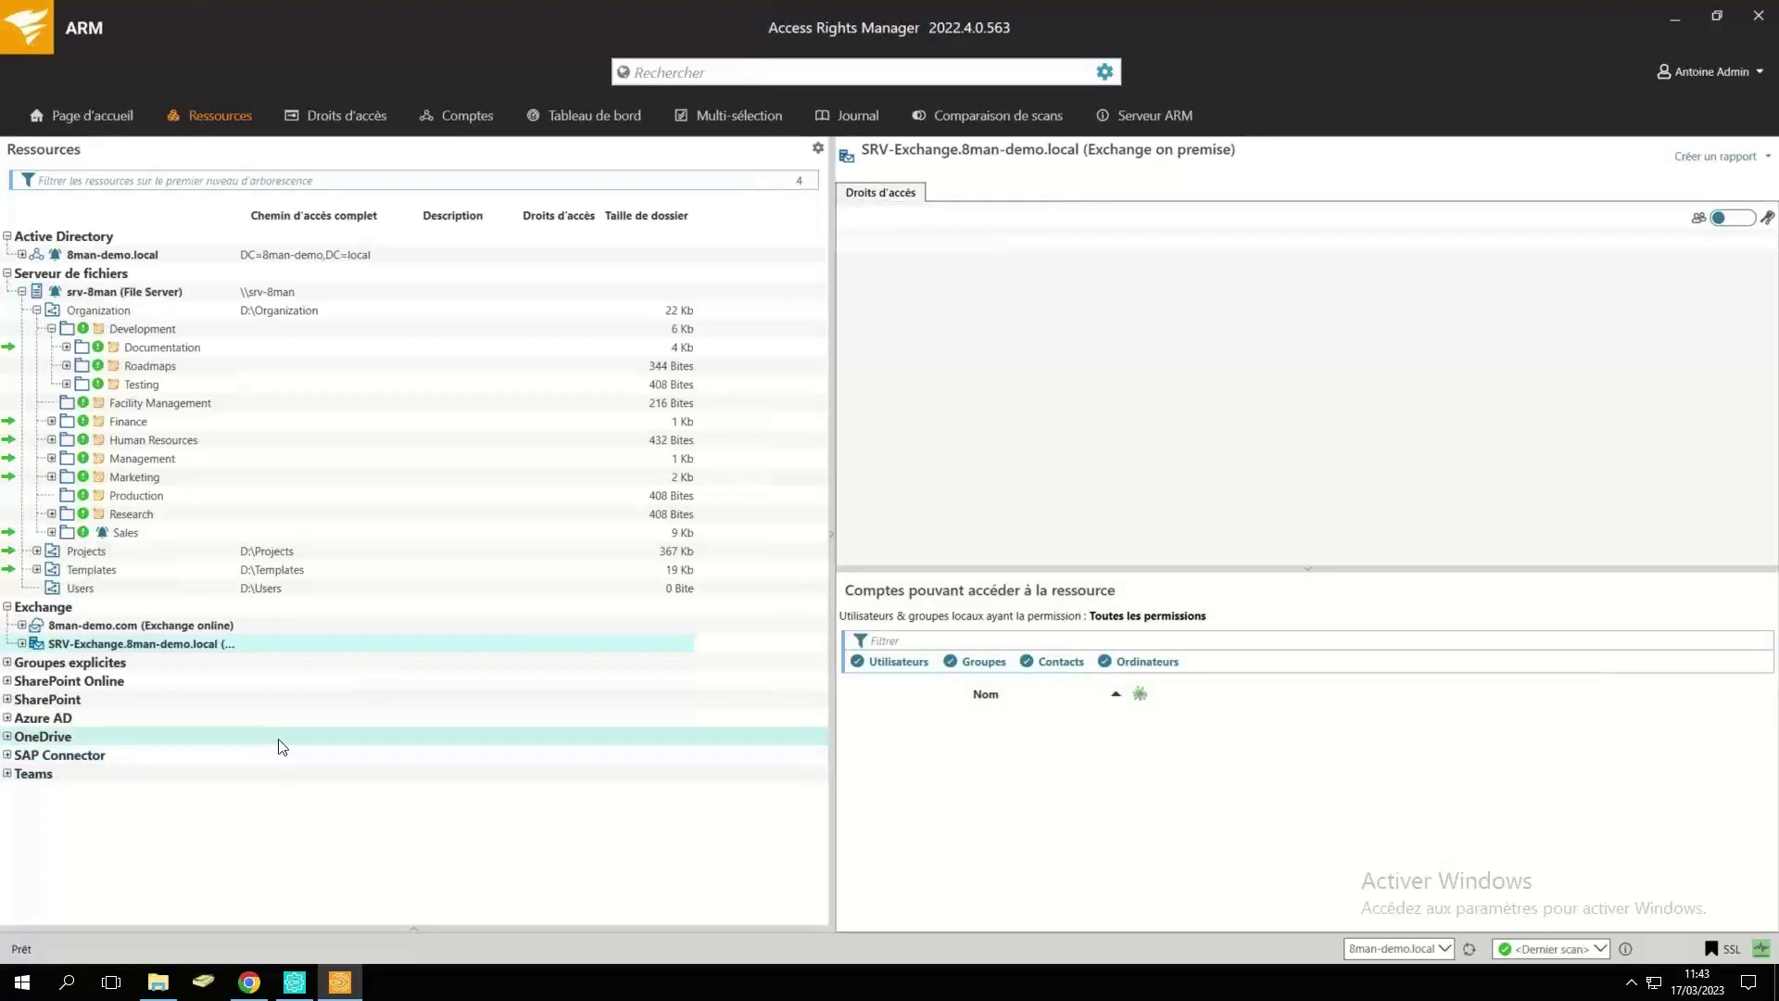
Look through the dates of the available scans and open the scan comparison page.
click(1562, 951)
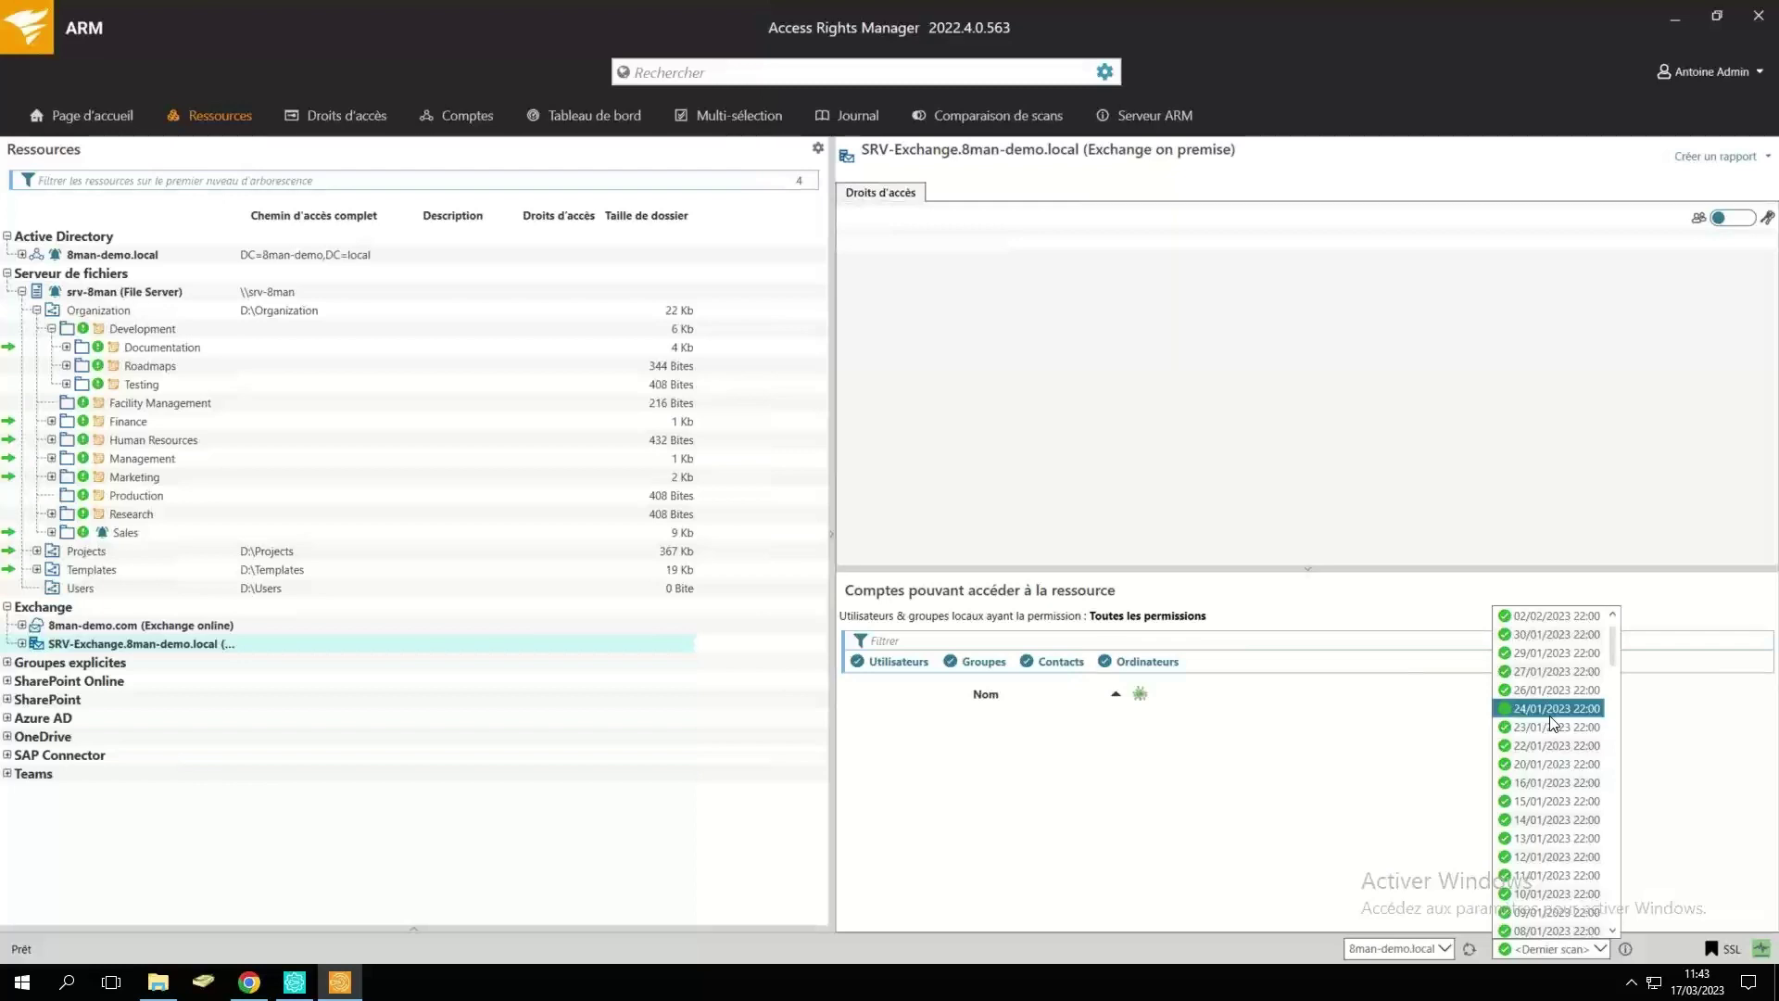
click(1243, 775)
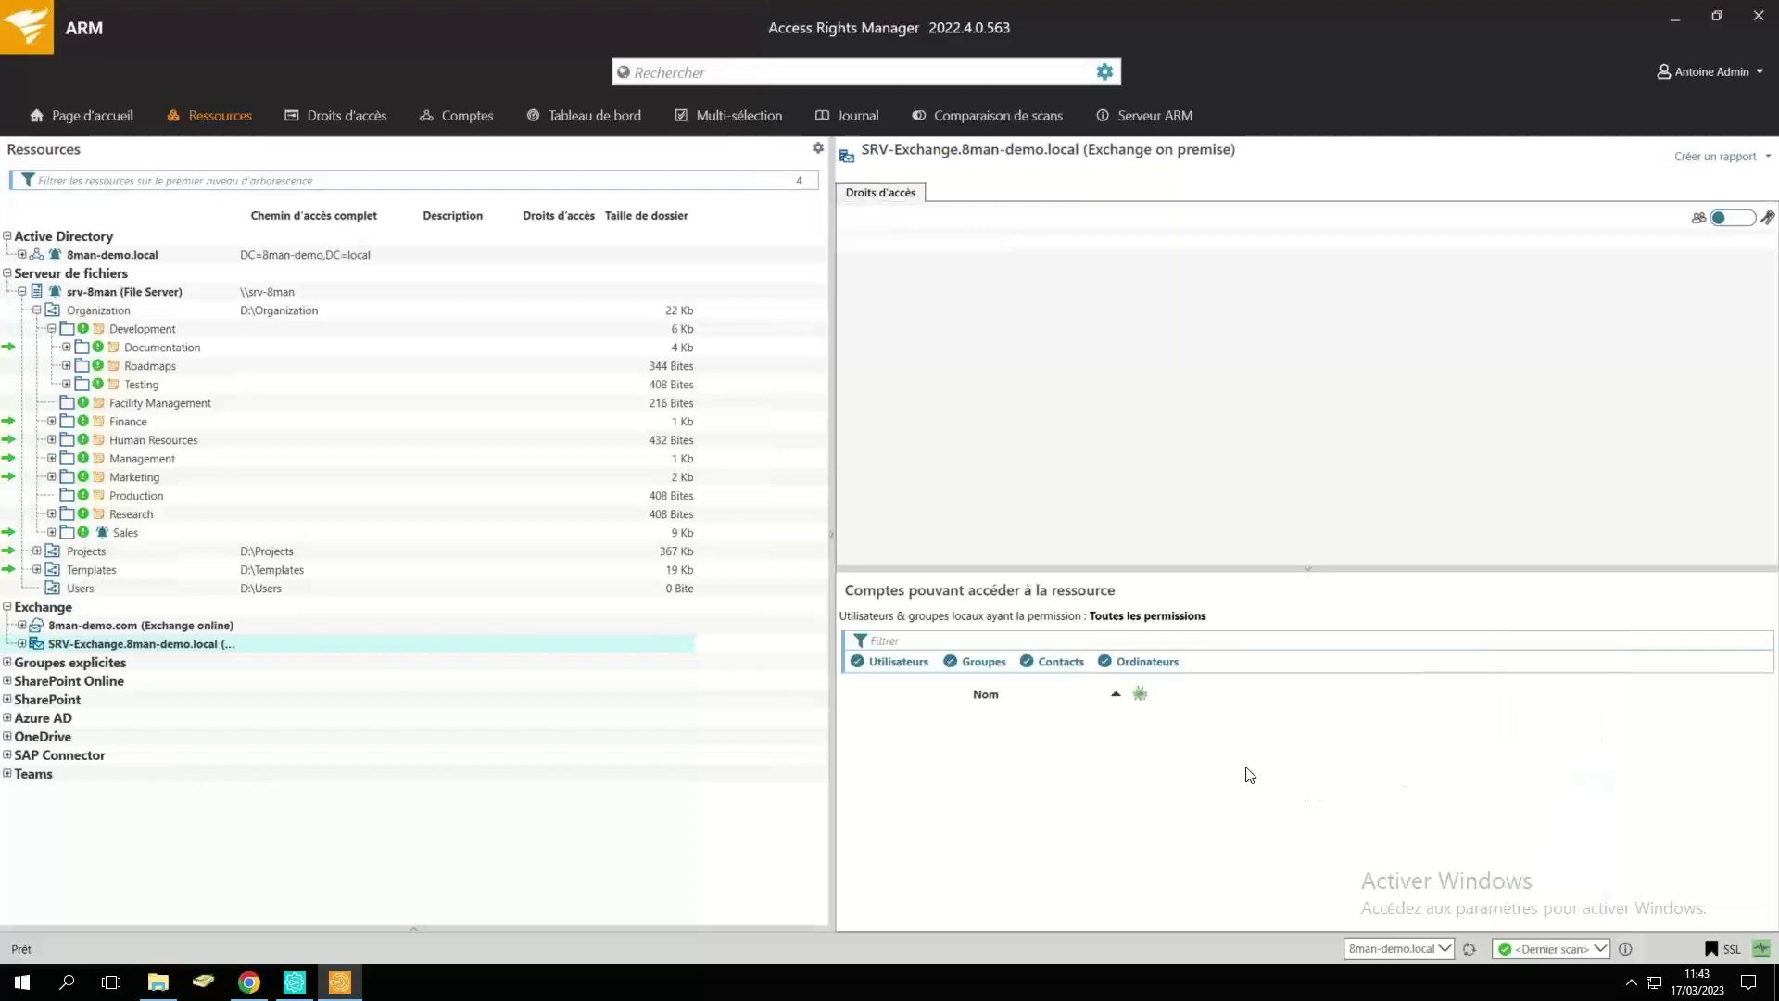
click(986, 131)
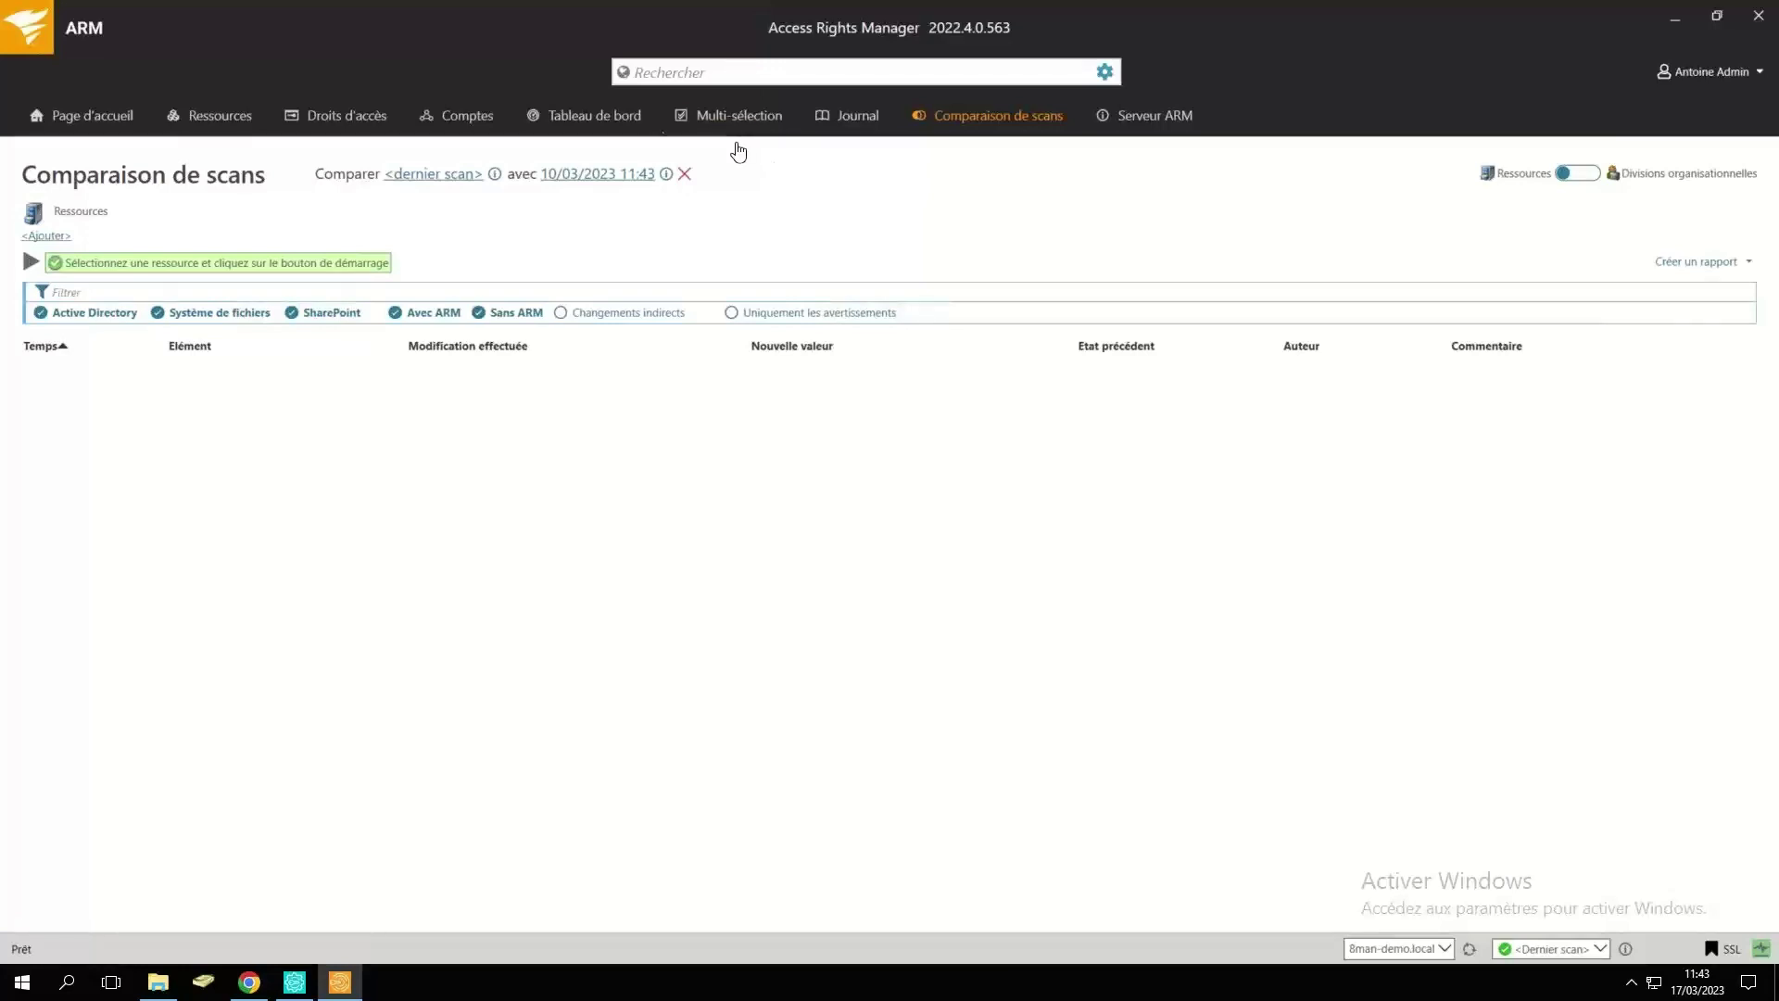
From the dashboard, list the groups in recursion and show Recursive Group 1 Ring 1 in the Active Directory graph.
click(578, 132)
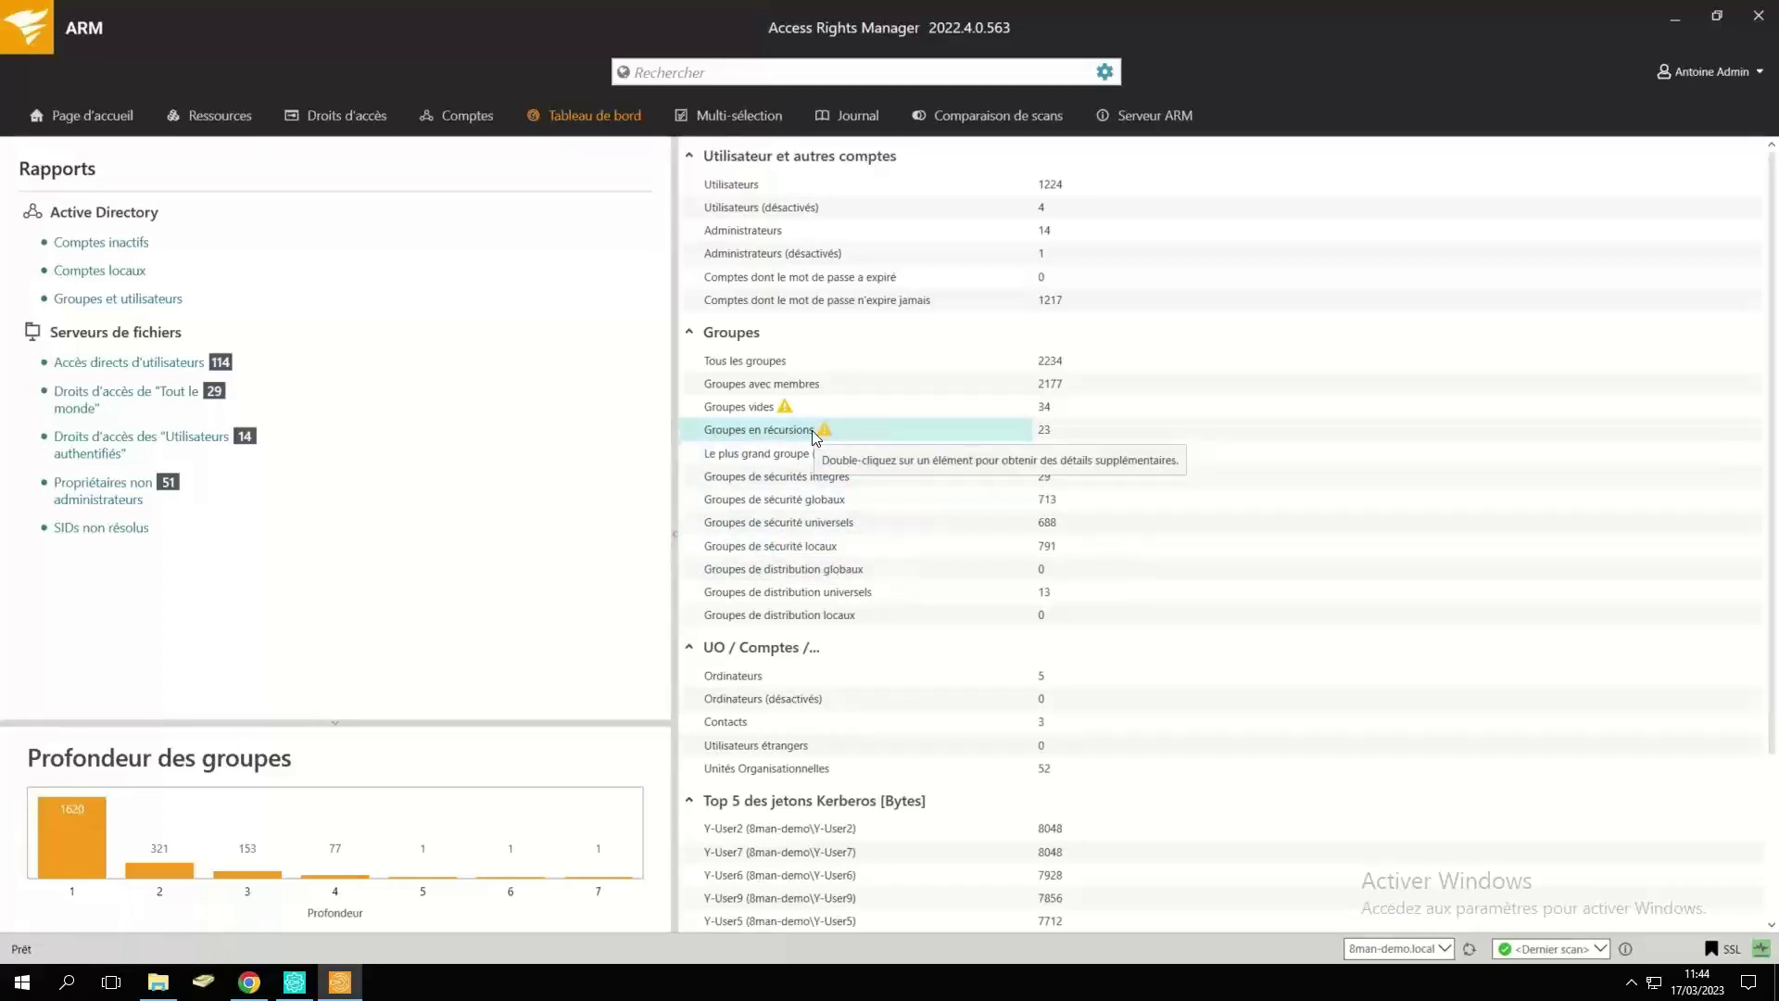
click(847, 830)
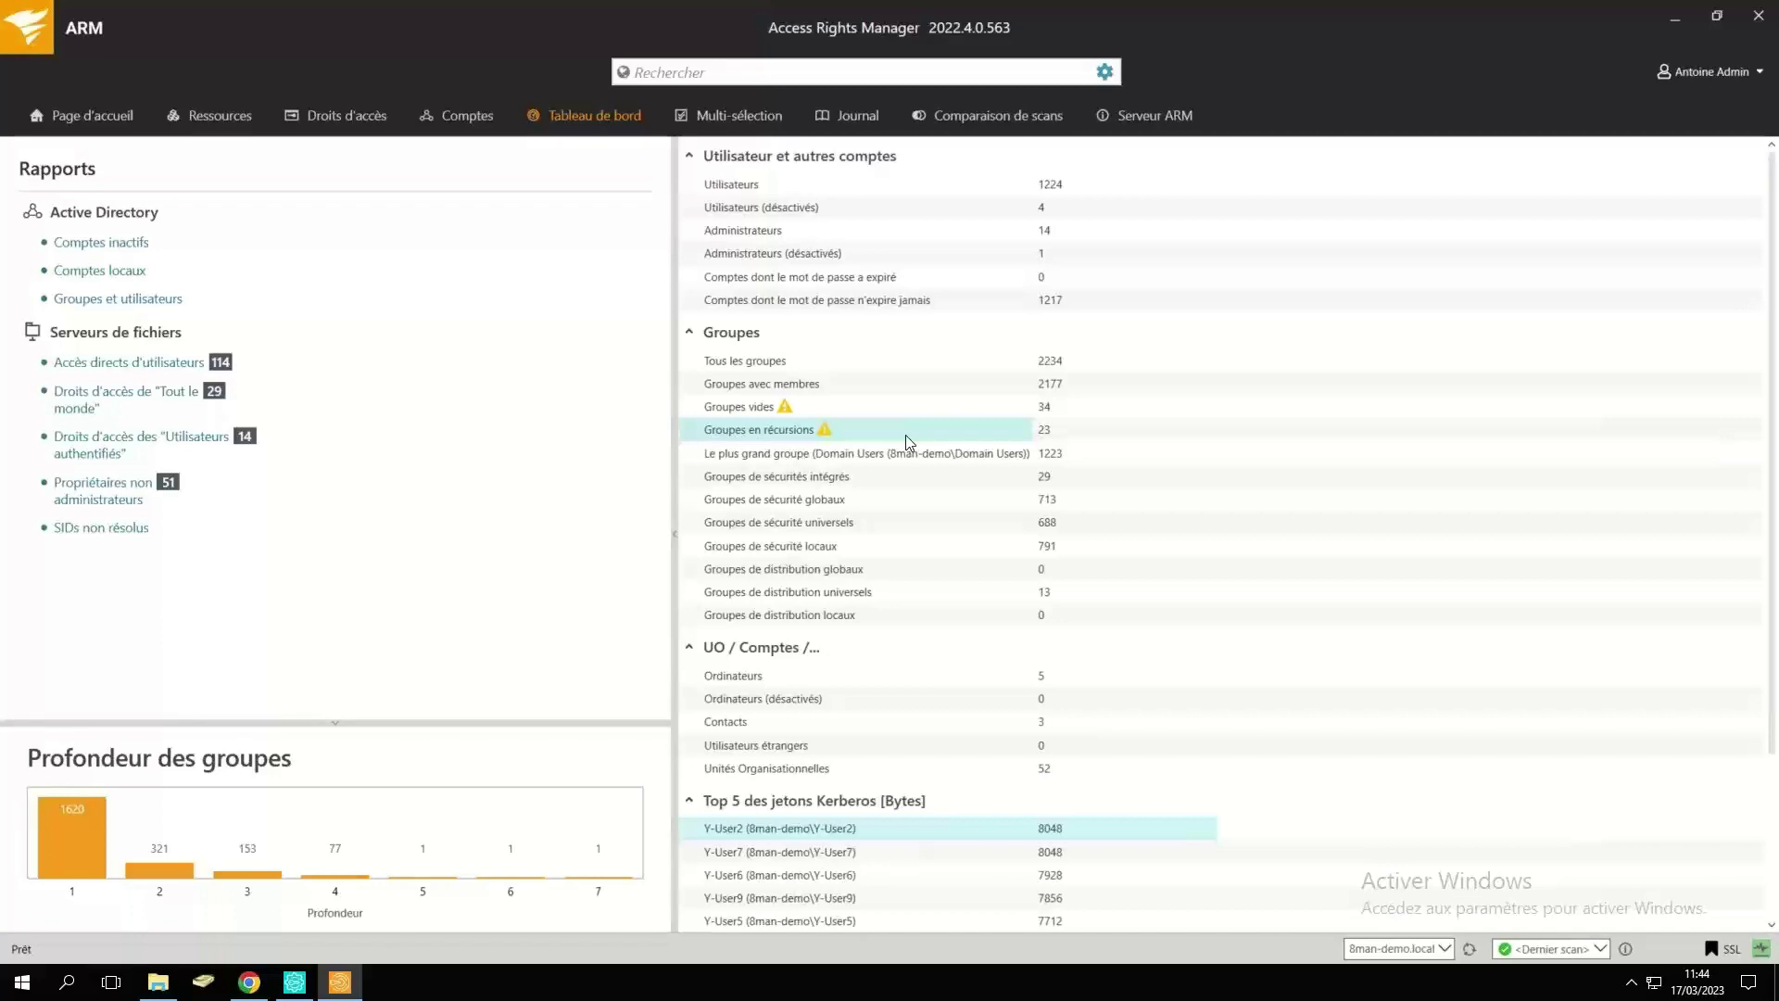
click(875, 436)
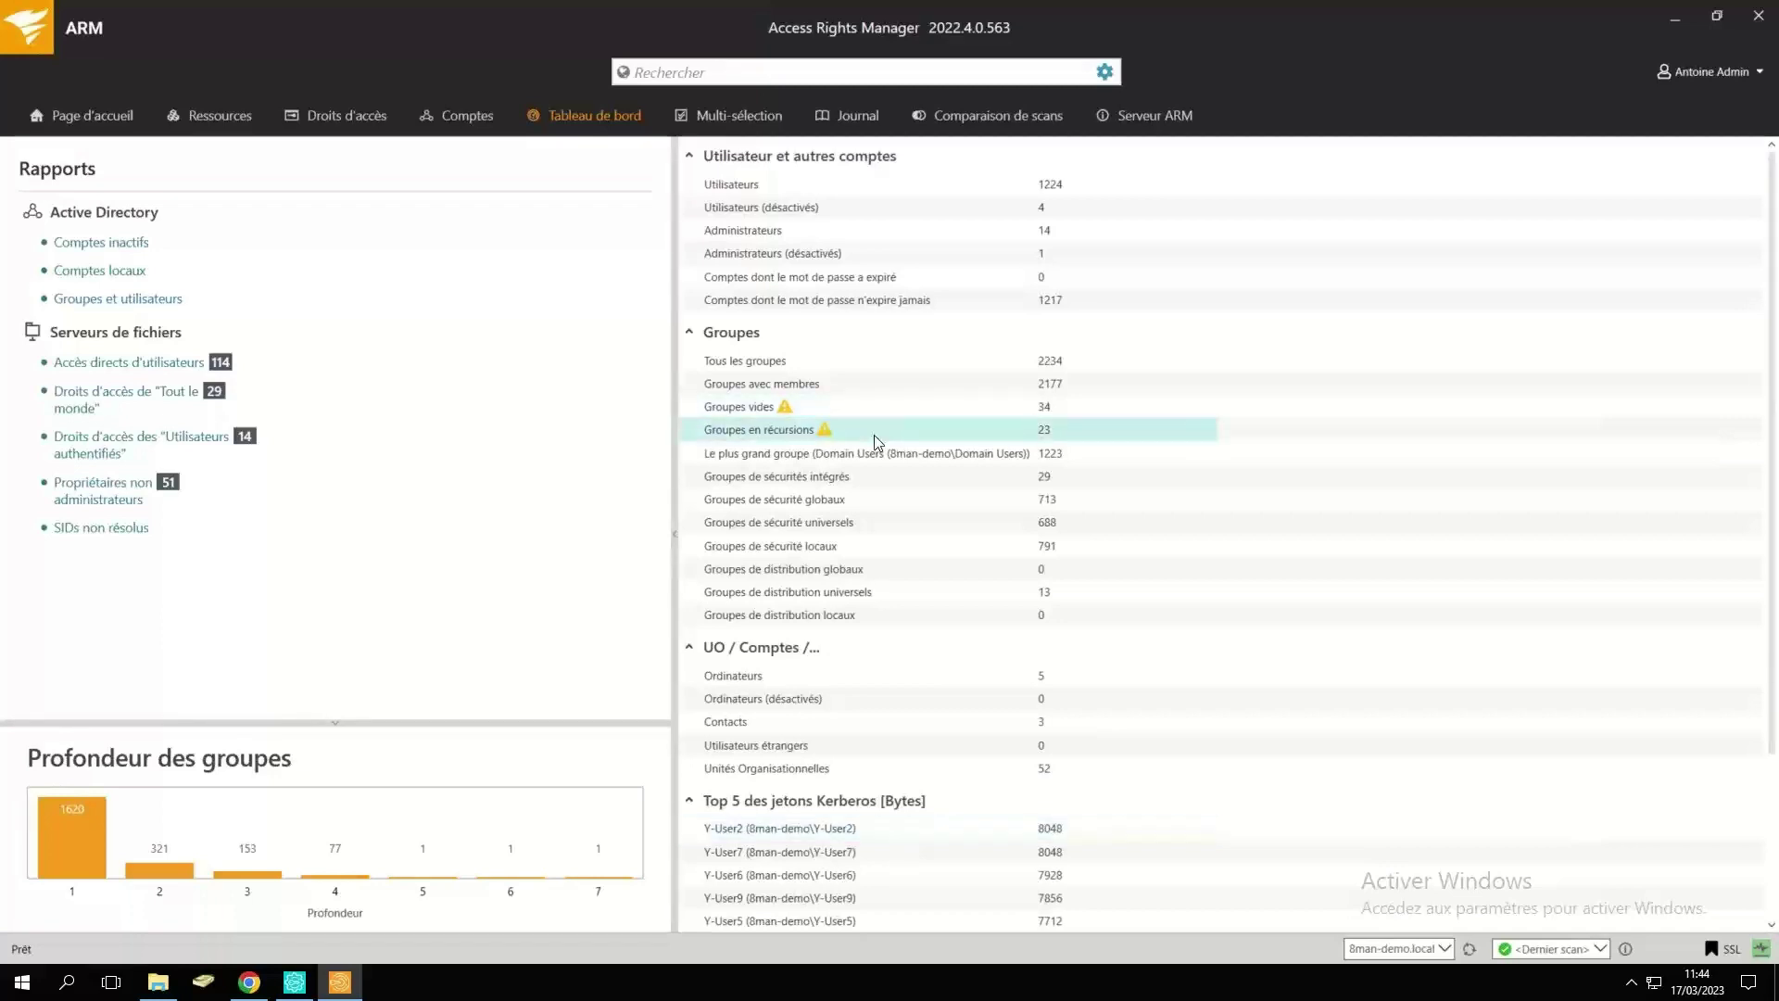
double_click(875, 436)
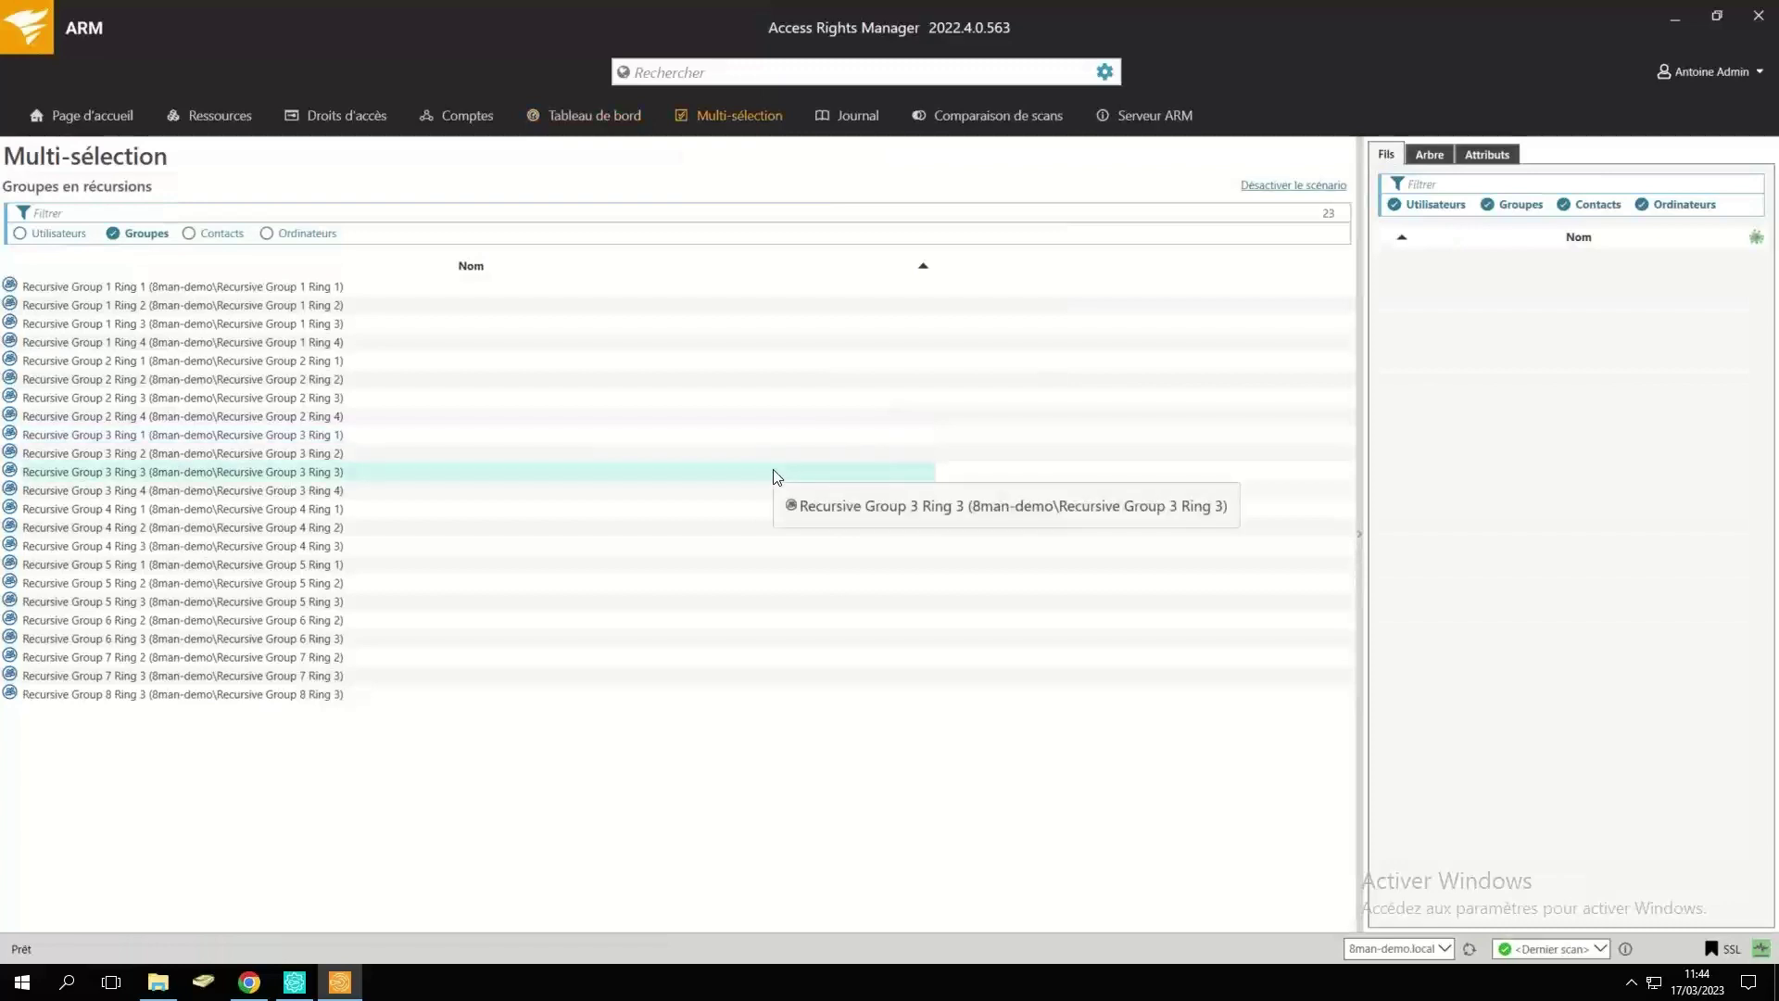
click(360, 294)
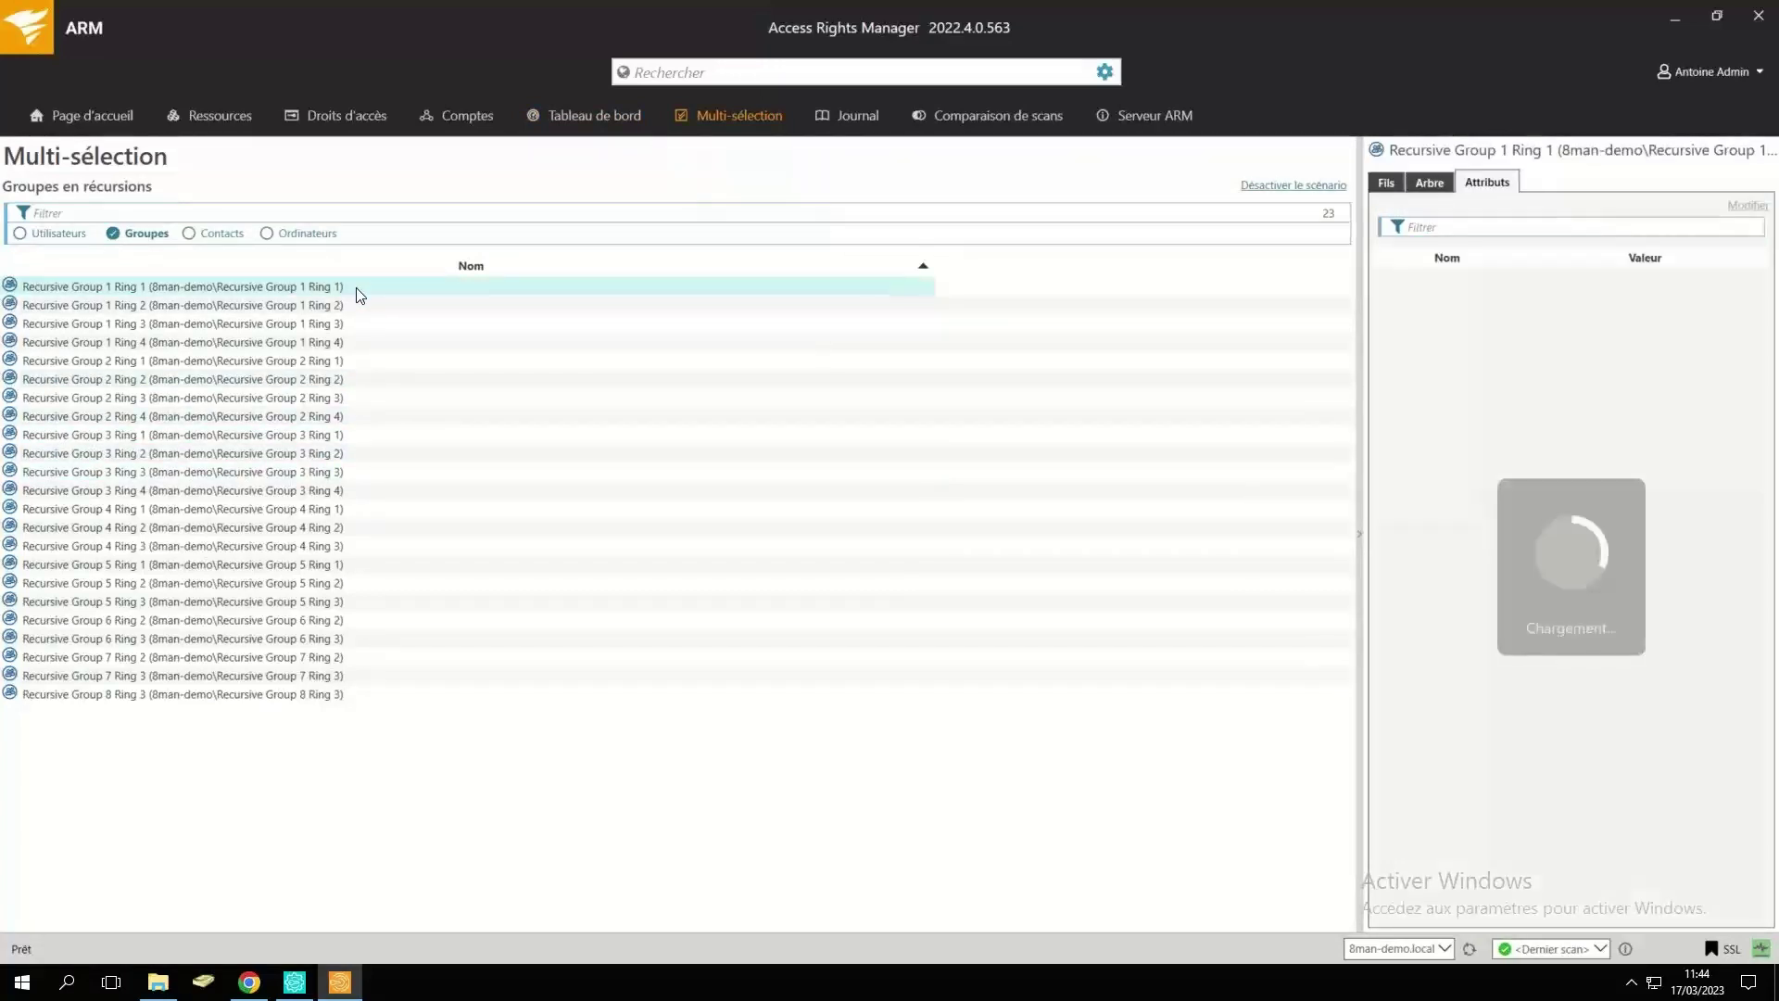
double_click(357, 289)
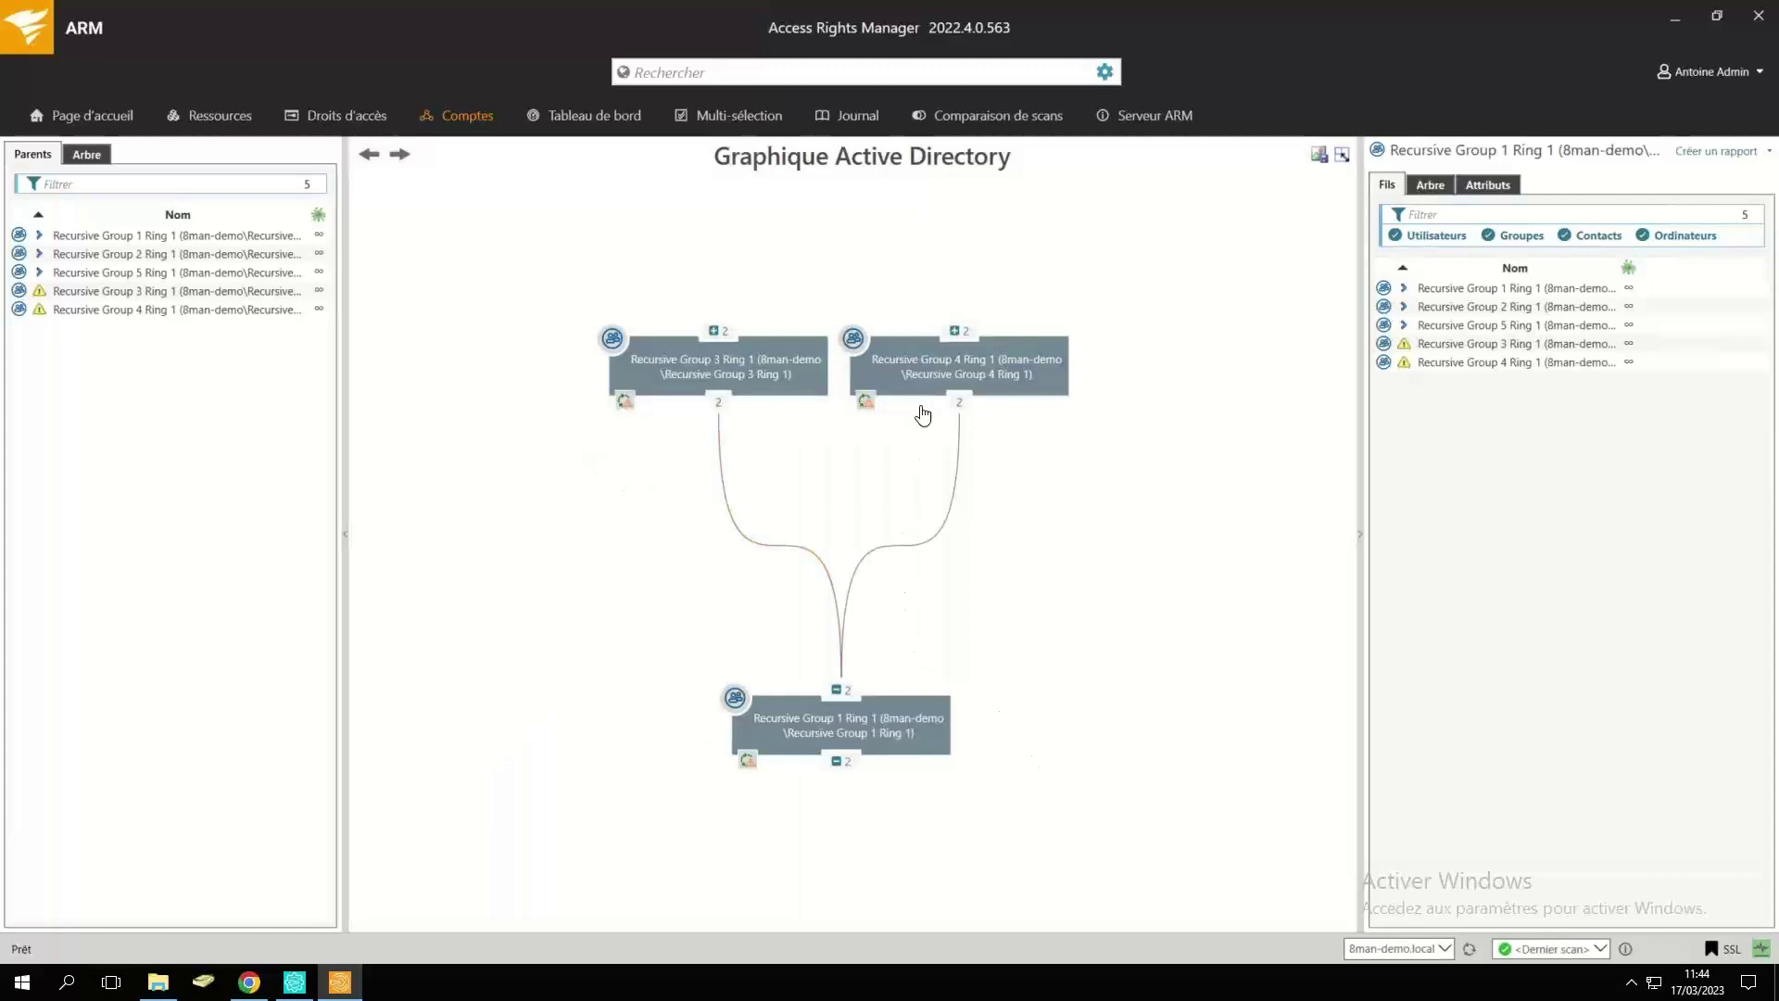
Expand the parents of Recursive Group 4 Ring 1 and Recursive Group 2 Ring 1 in the graph, and review the dashboard statistics.
click(956, 333)
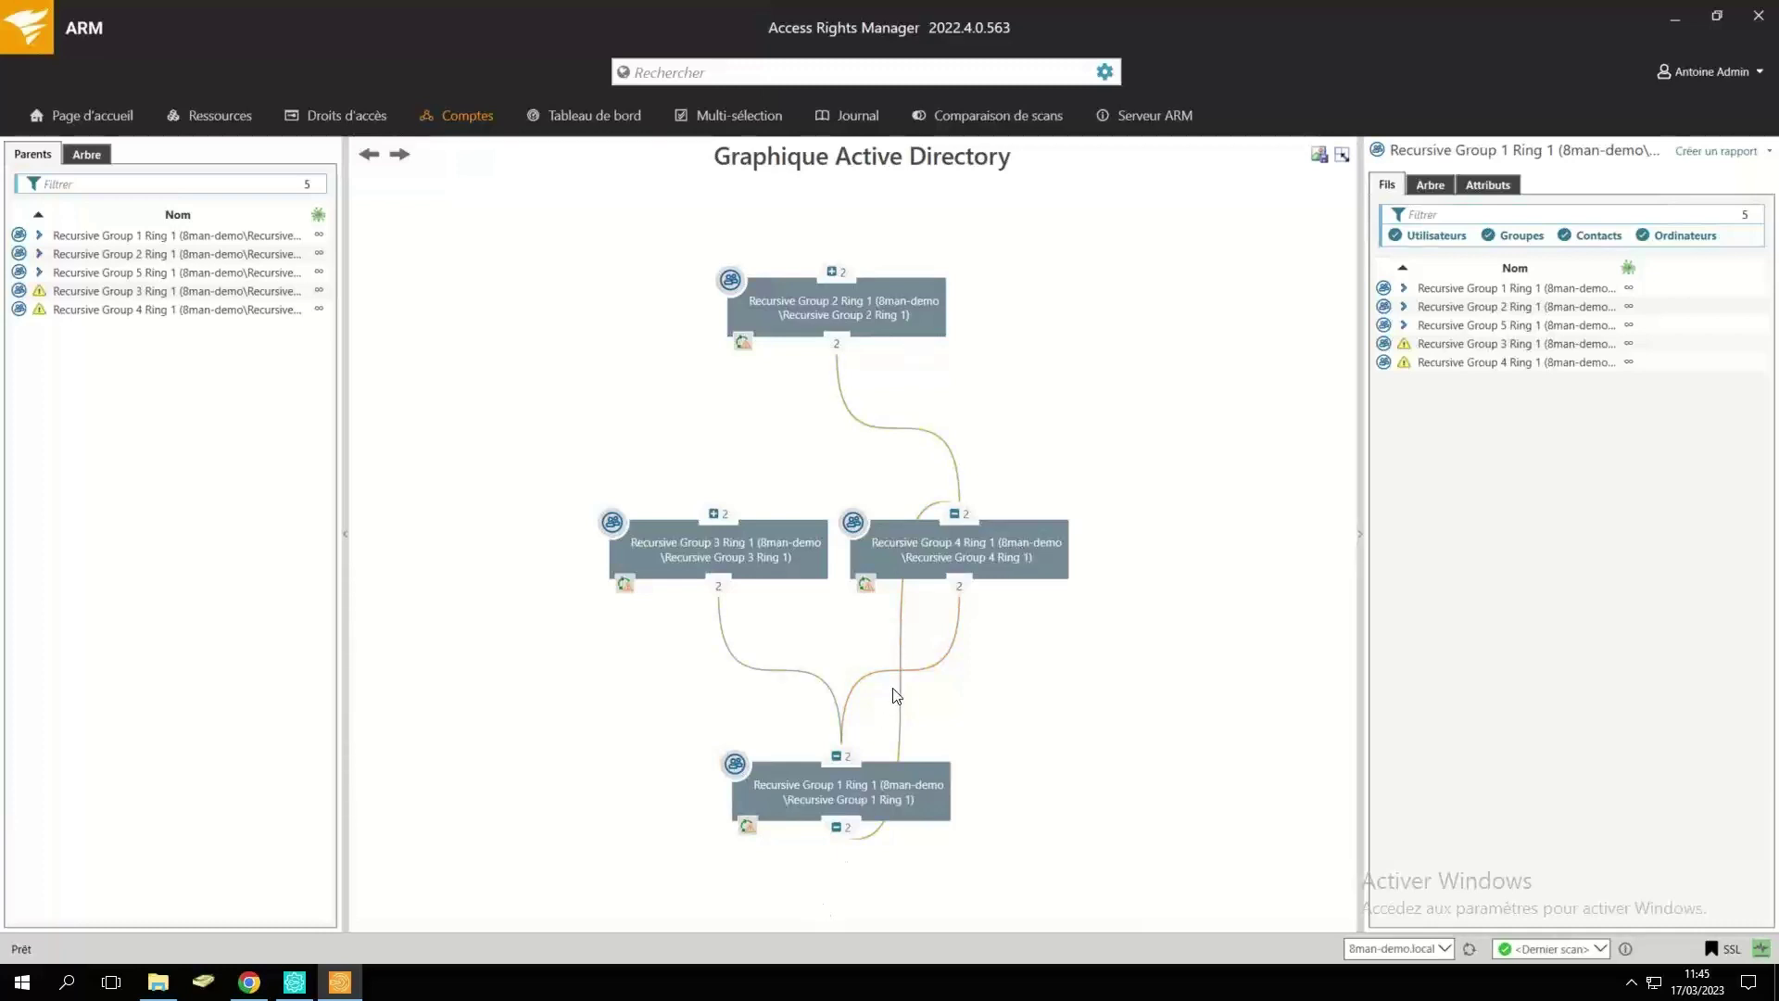
click(833, 276)
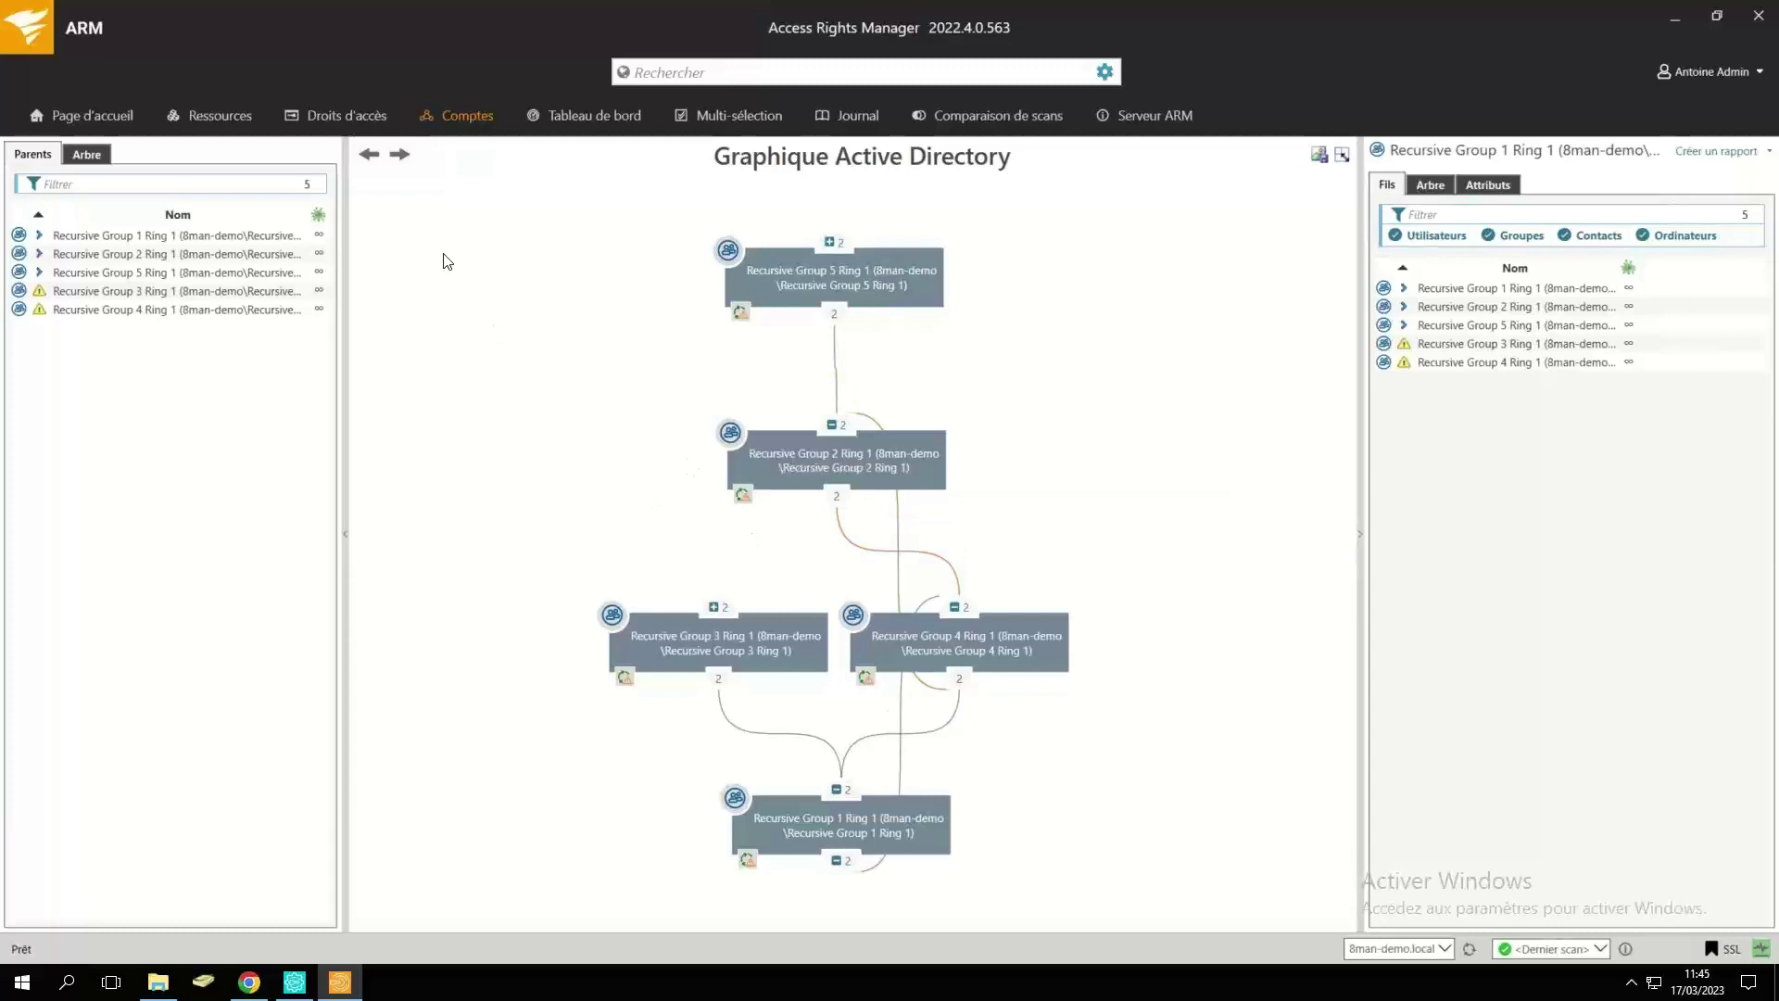
click(586, 118)
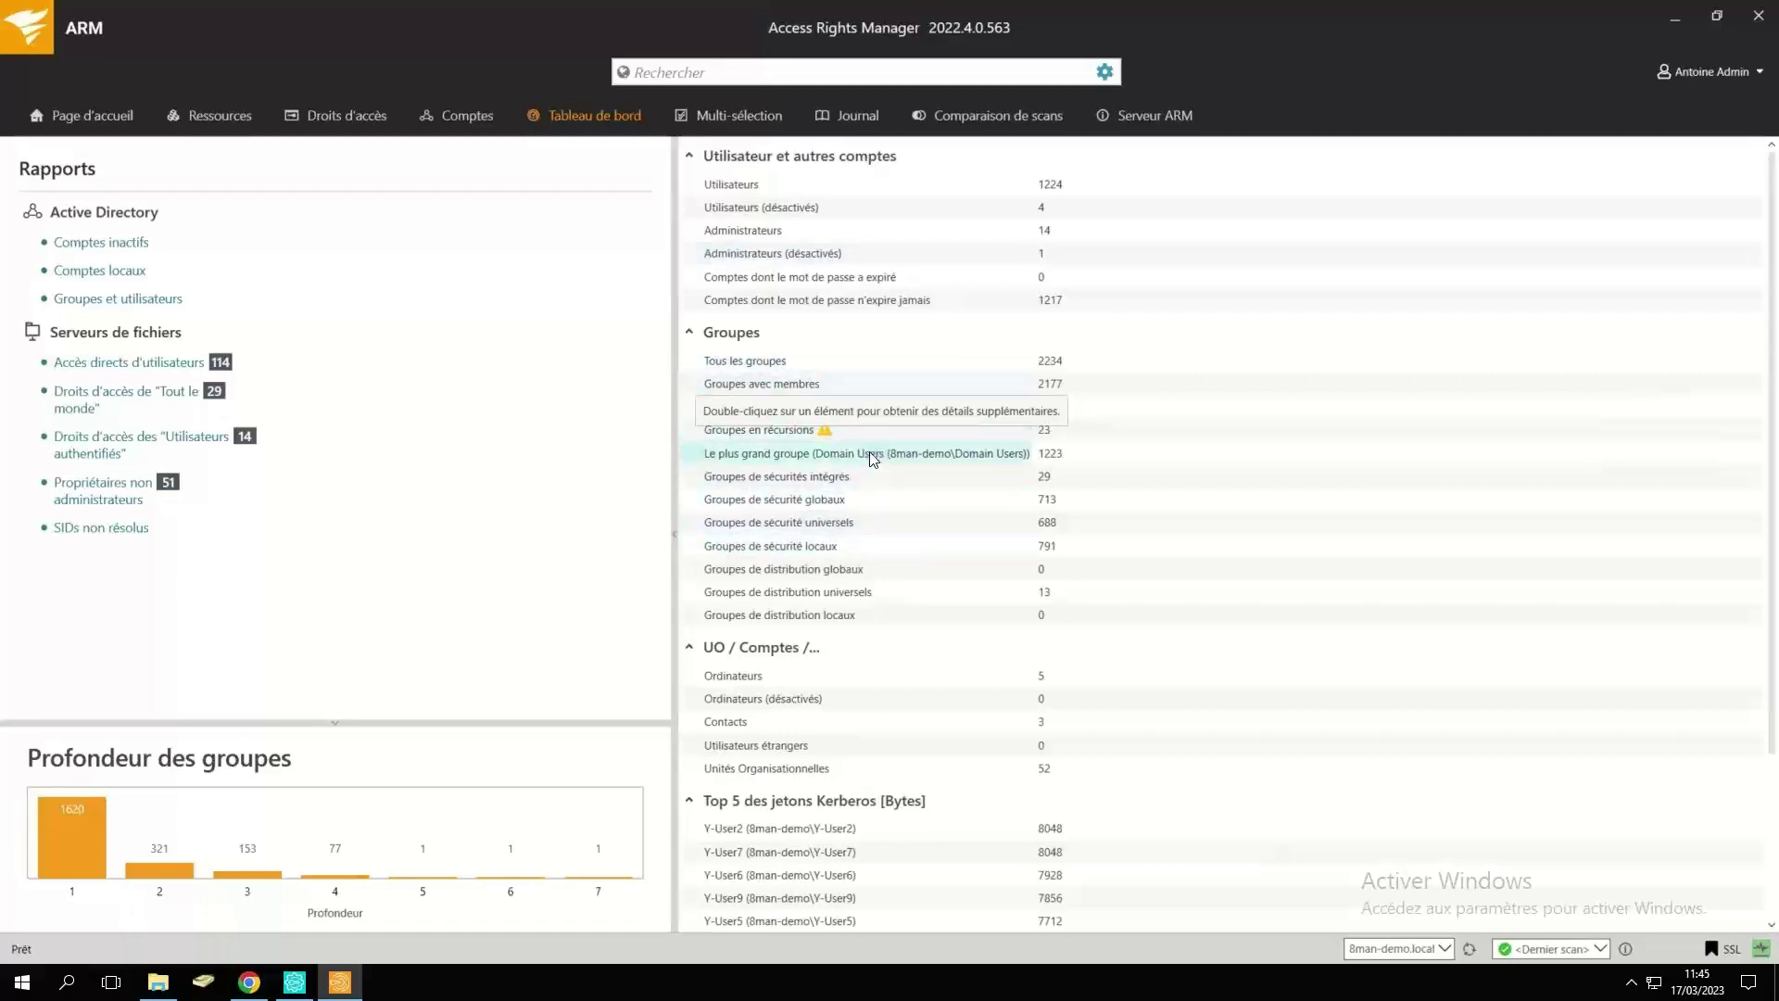
scroll(890, 529, down, 3)
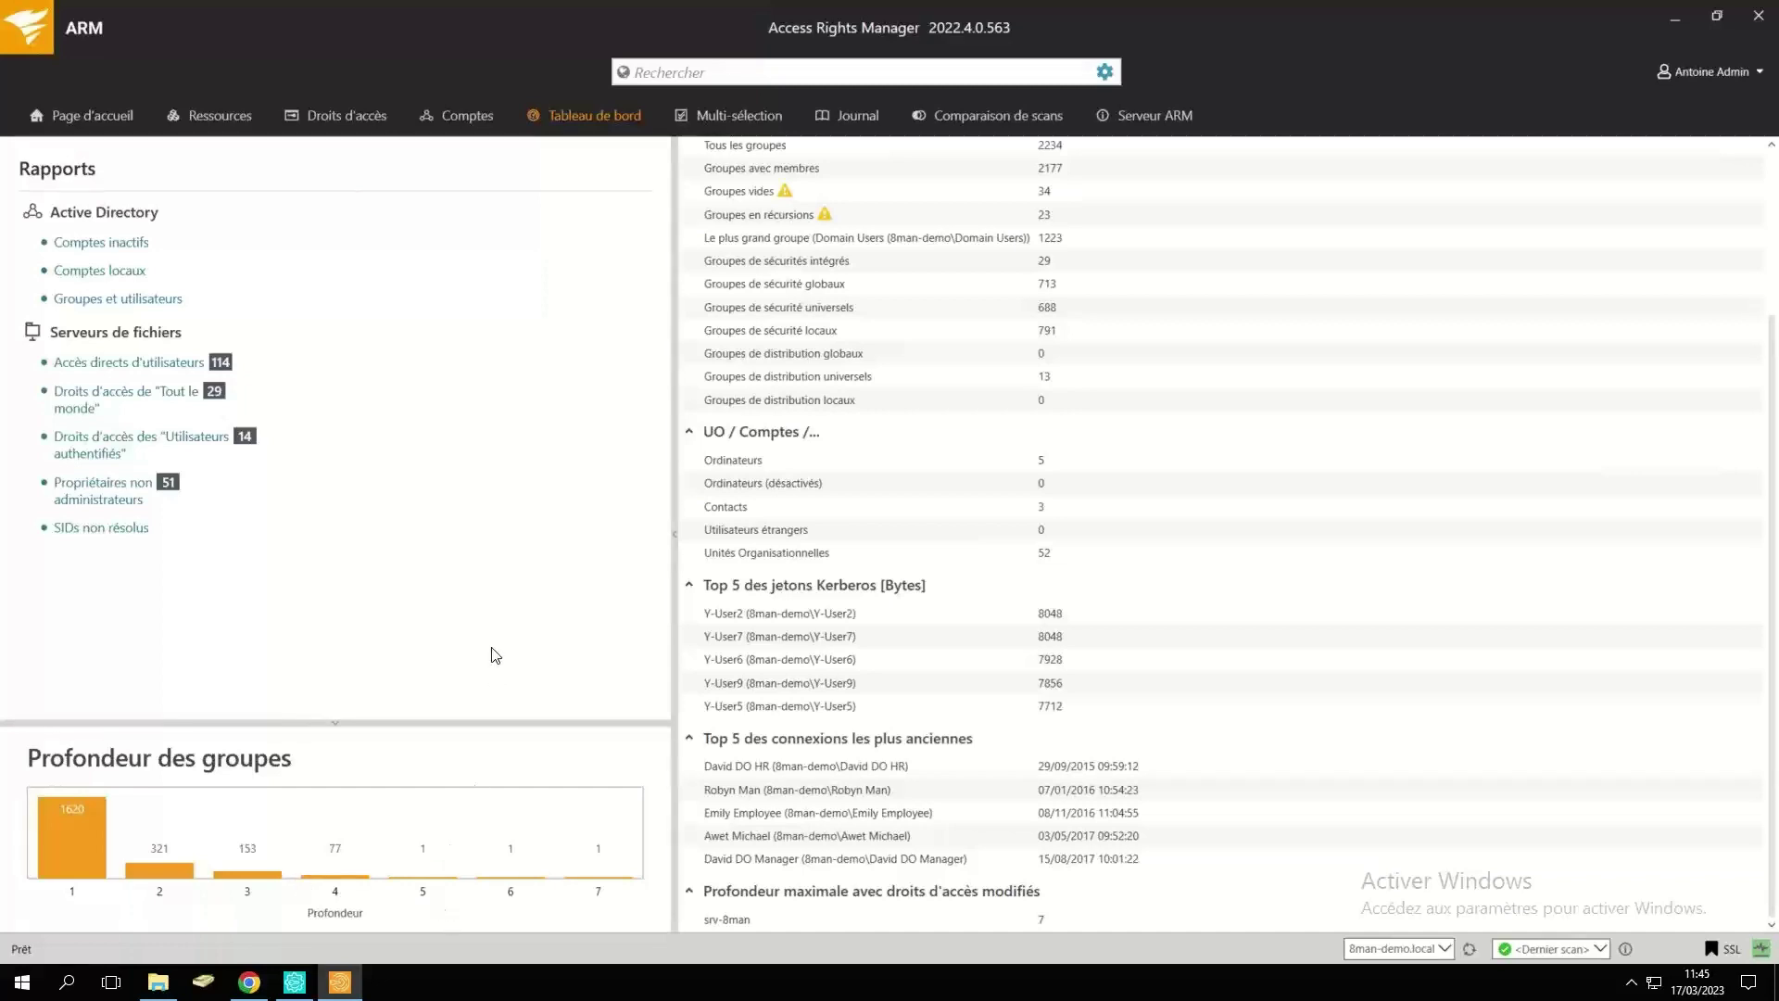
From the home page, start a "Qui peut y accéder ?" report and add the SharePoint Online site Test KB as its resource.
click(105, 125)
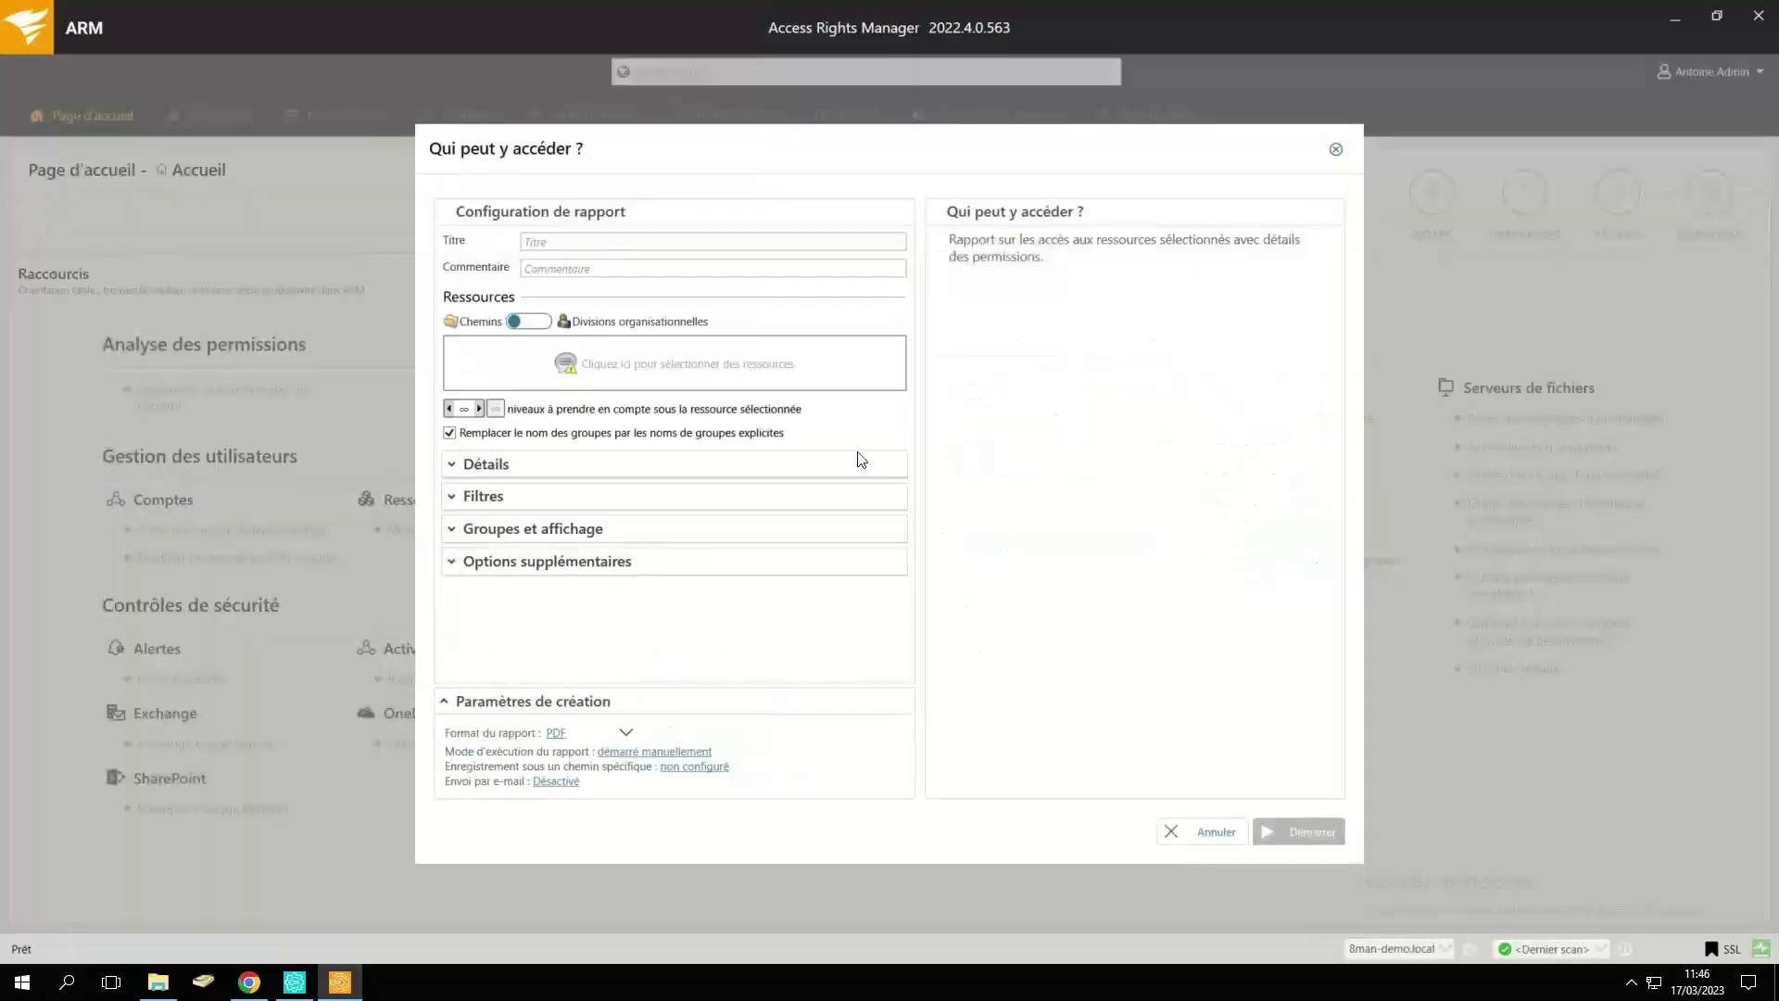
click(717, 368)
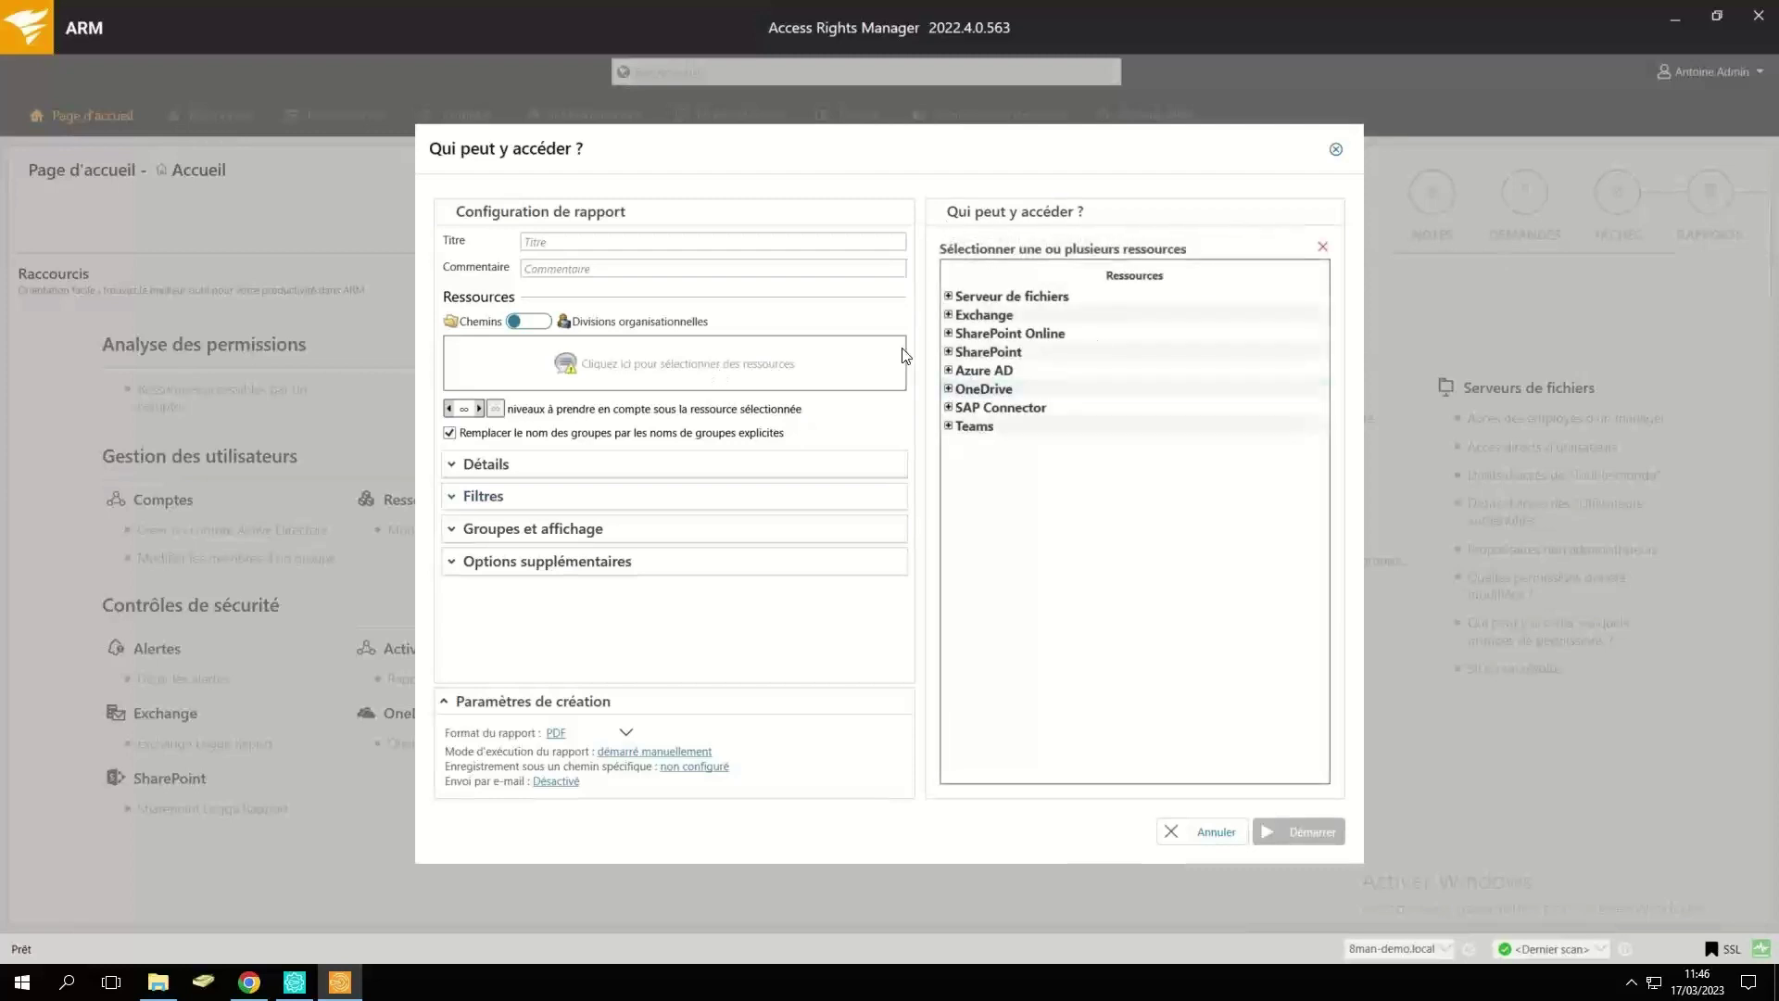
click(947, 334)
click(963, 352)
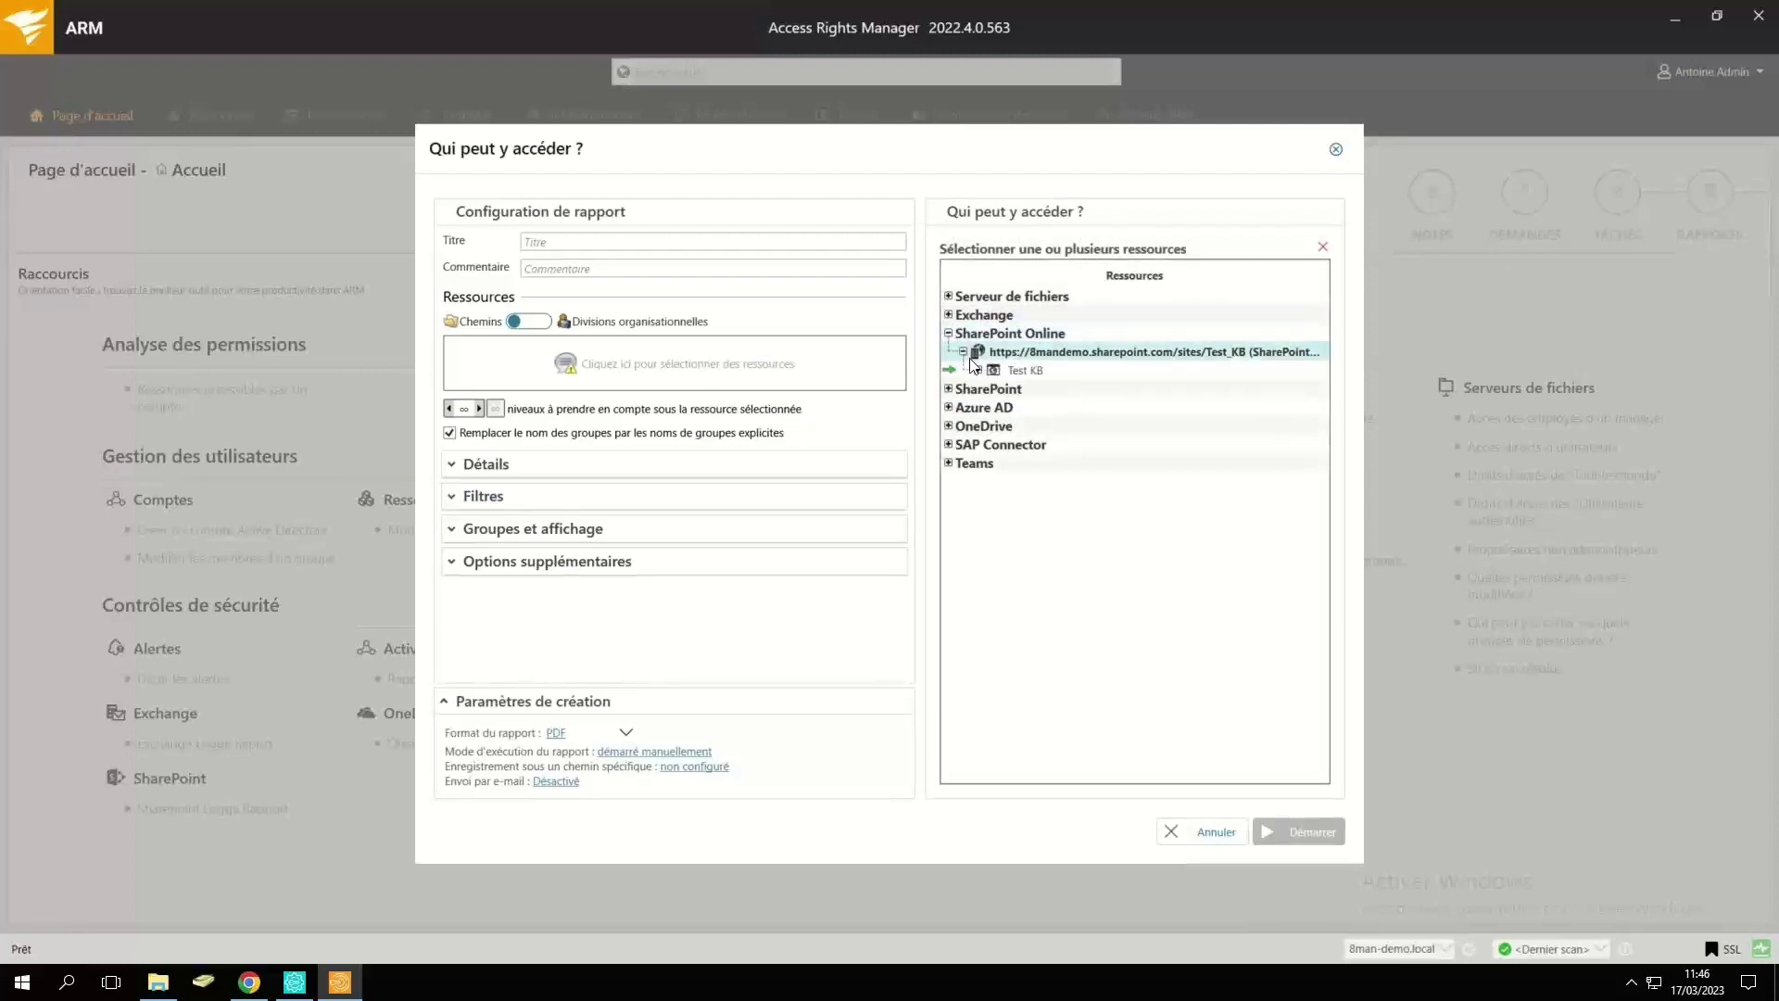
drag(1025, 371, 635, 371)
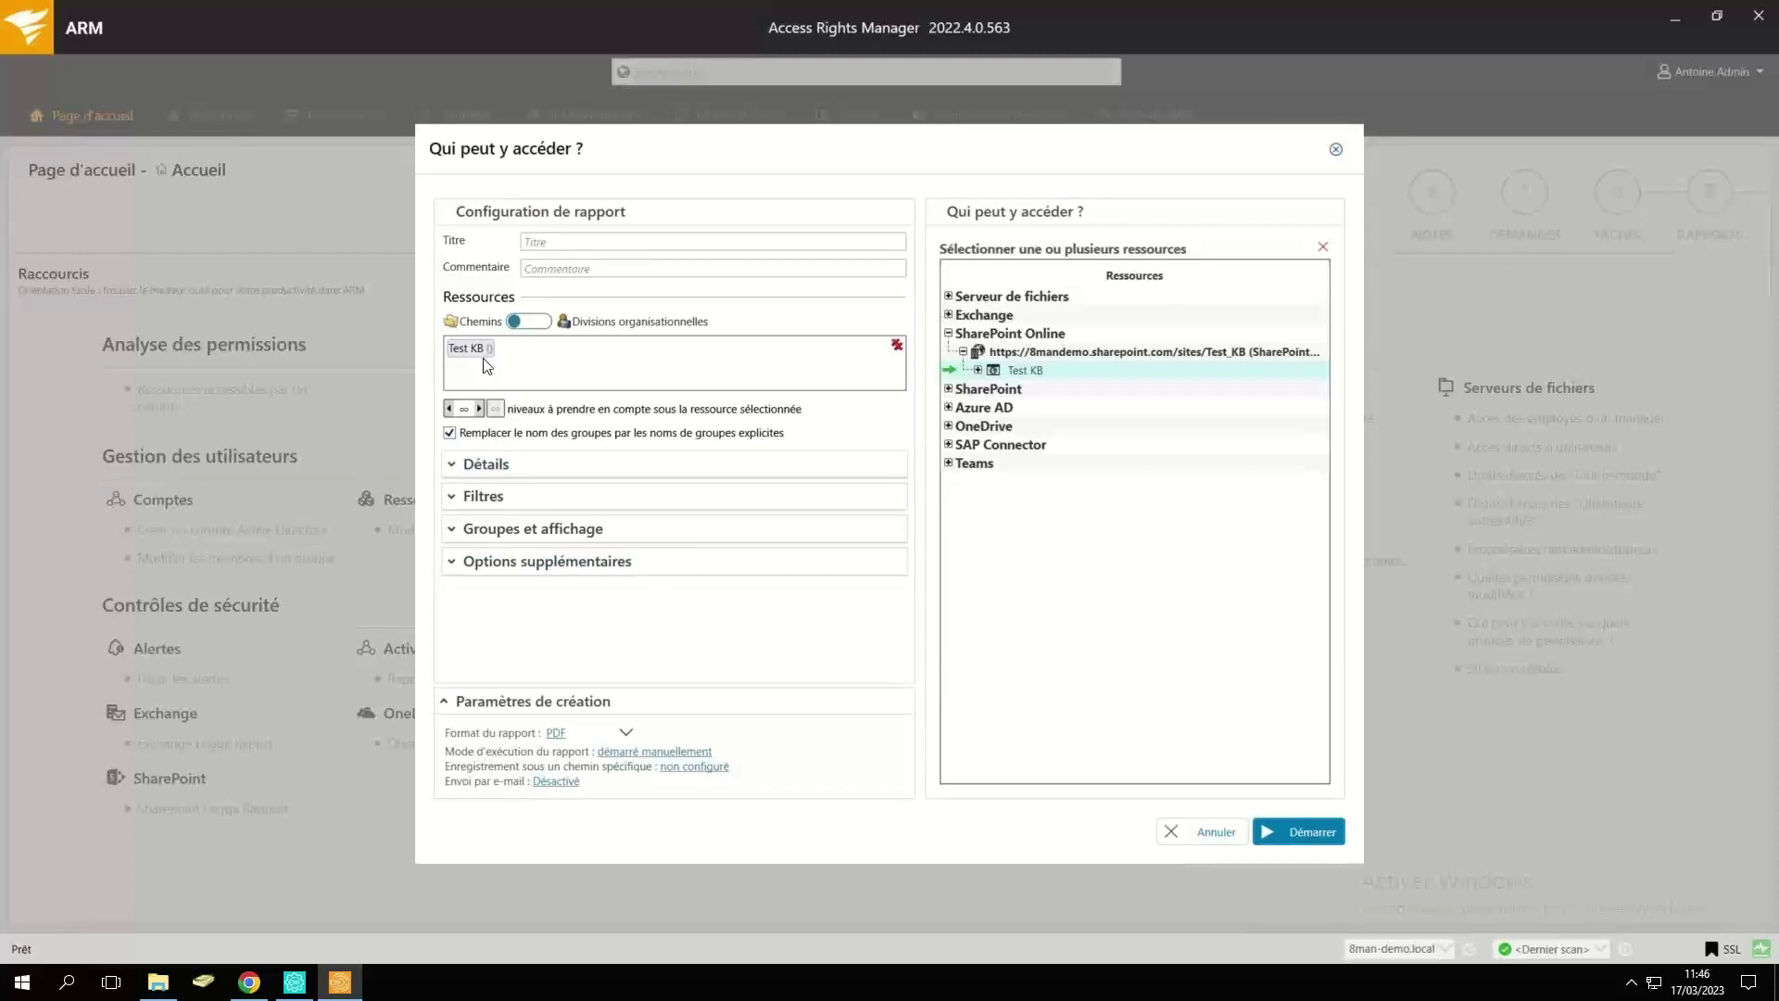
Review the detail and filter options of the Test KB report and generate it in PDF format.
click(456, 466)
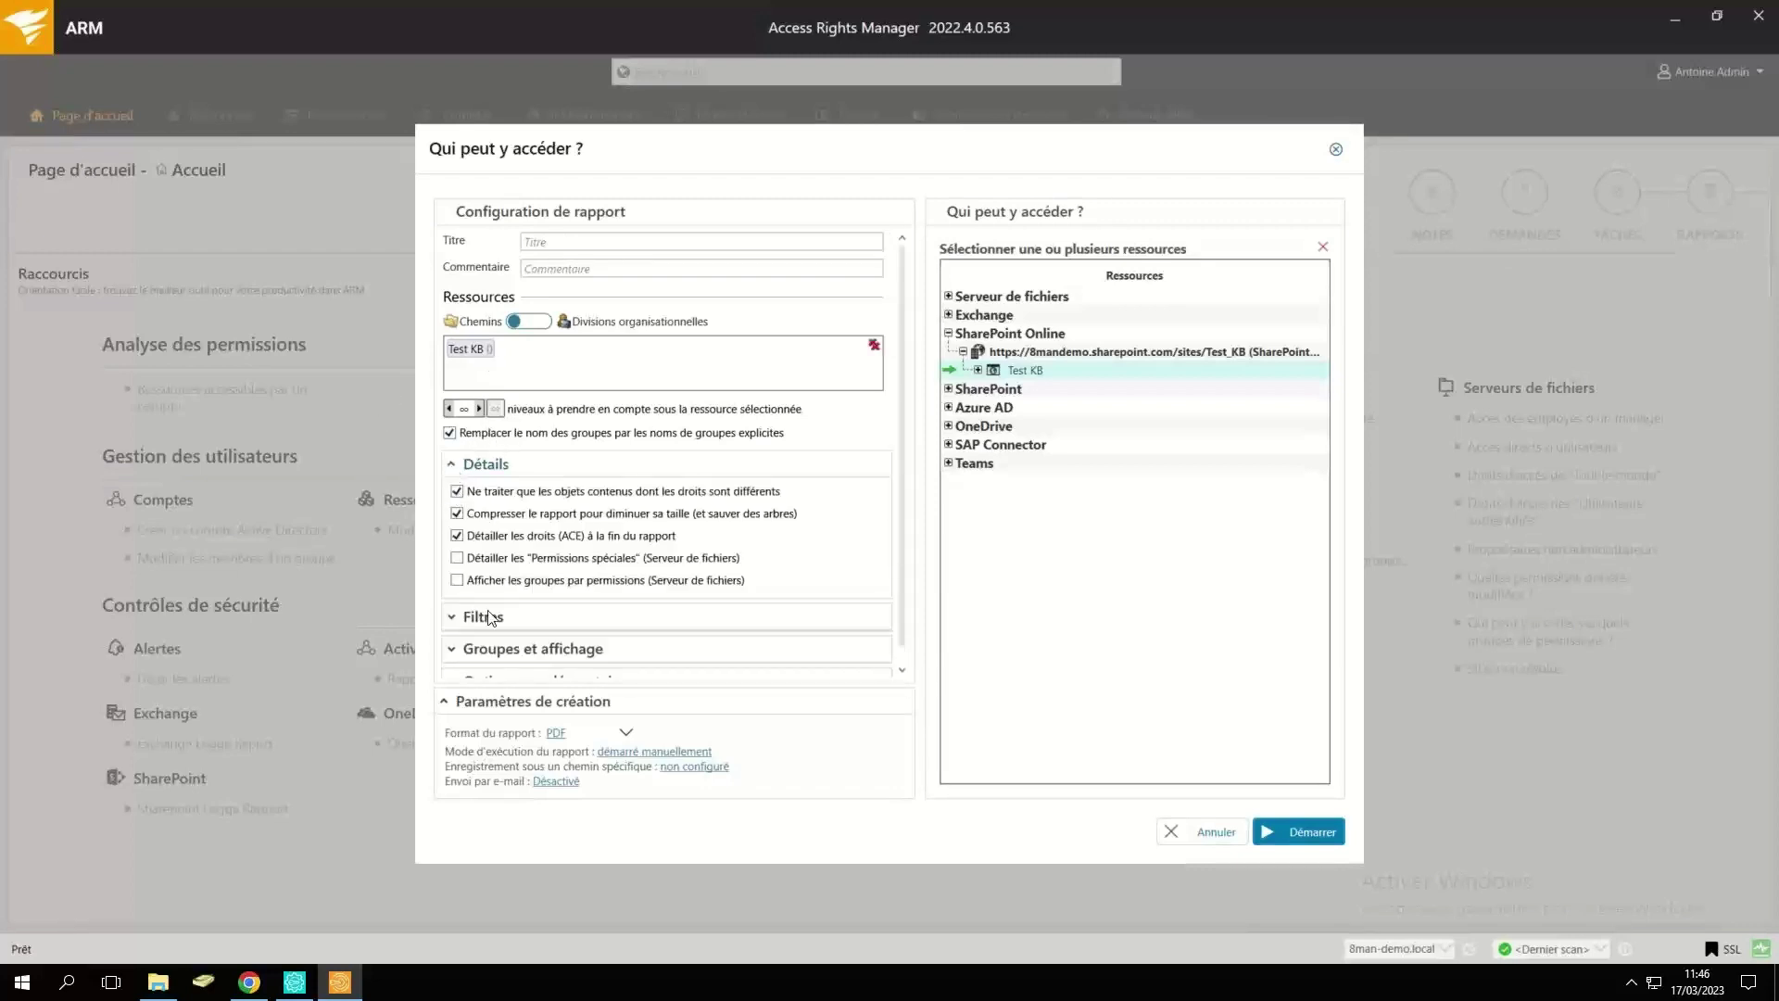
click(454, 618)
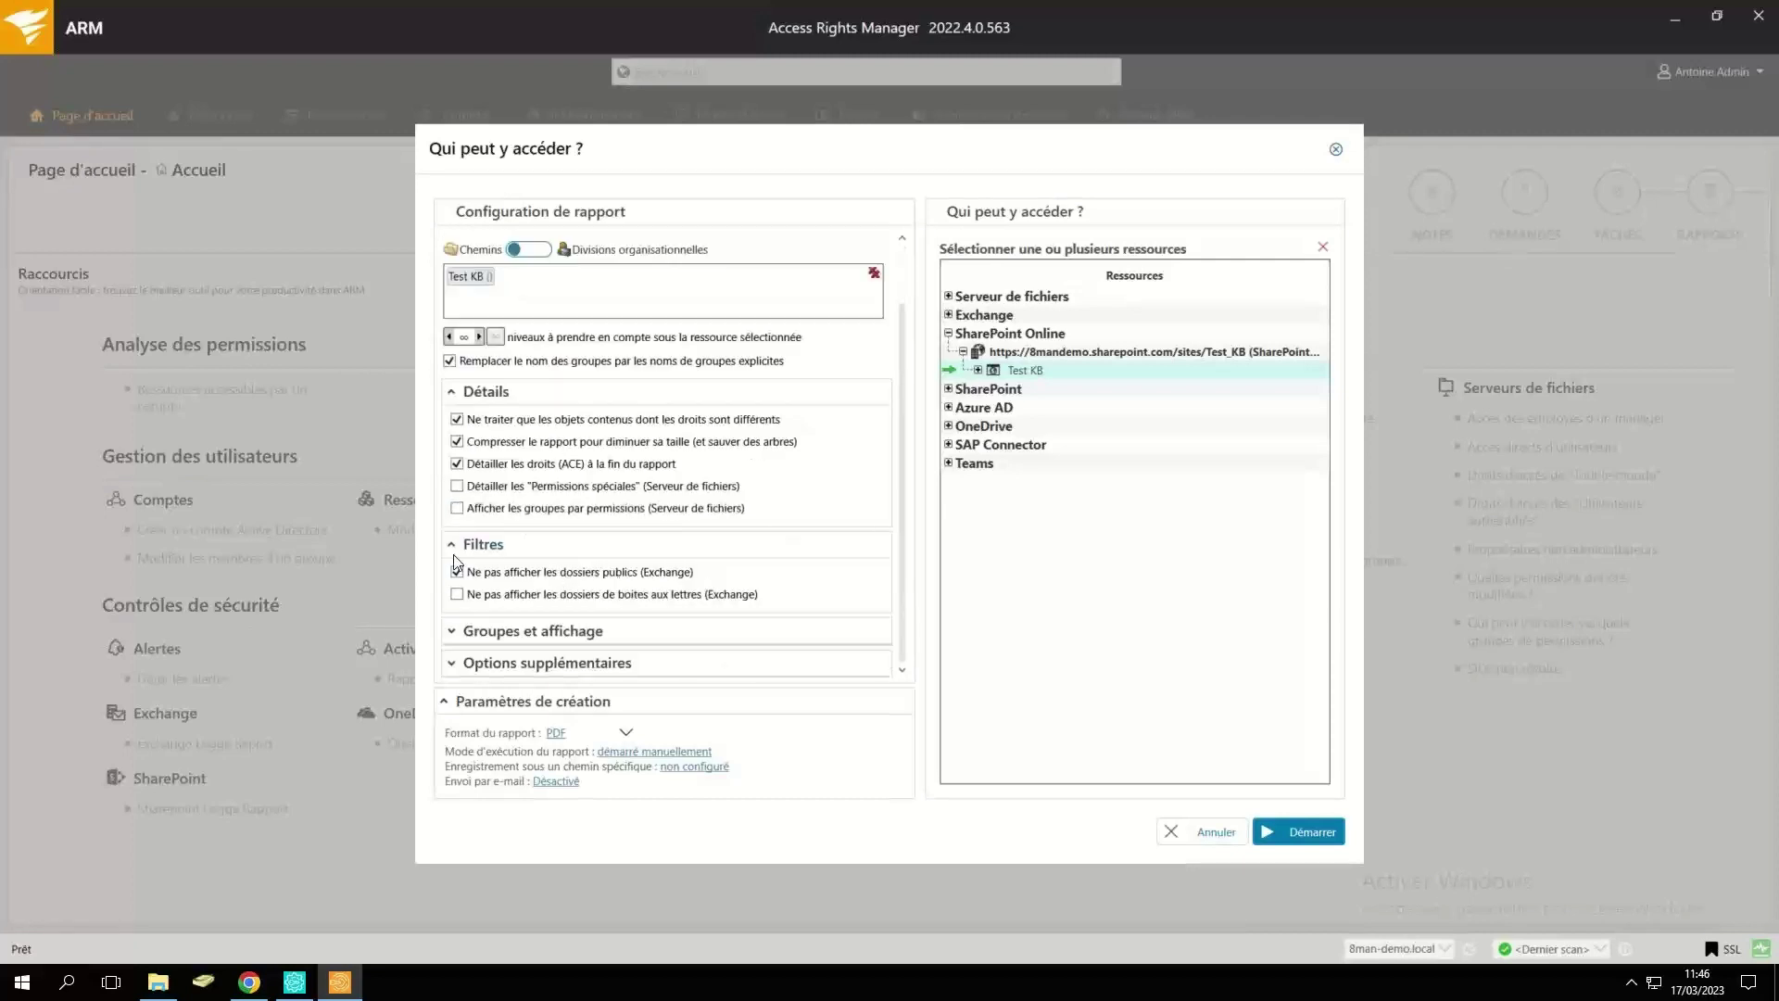
click(454, 550)
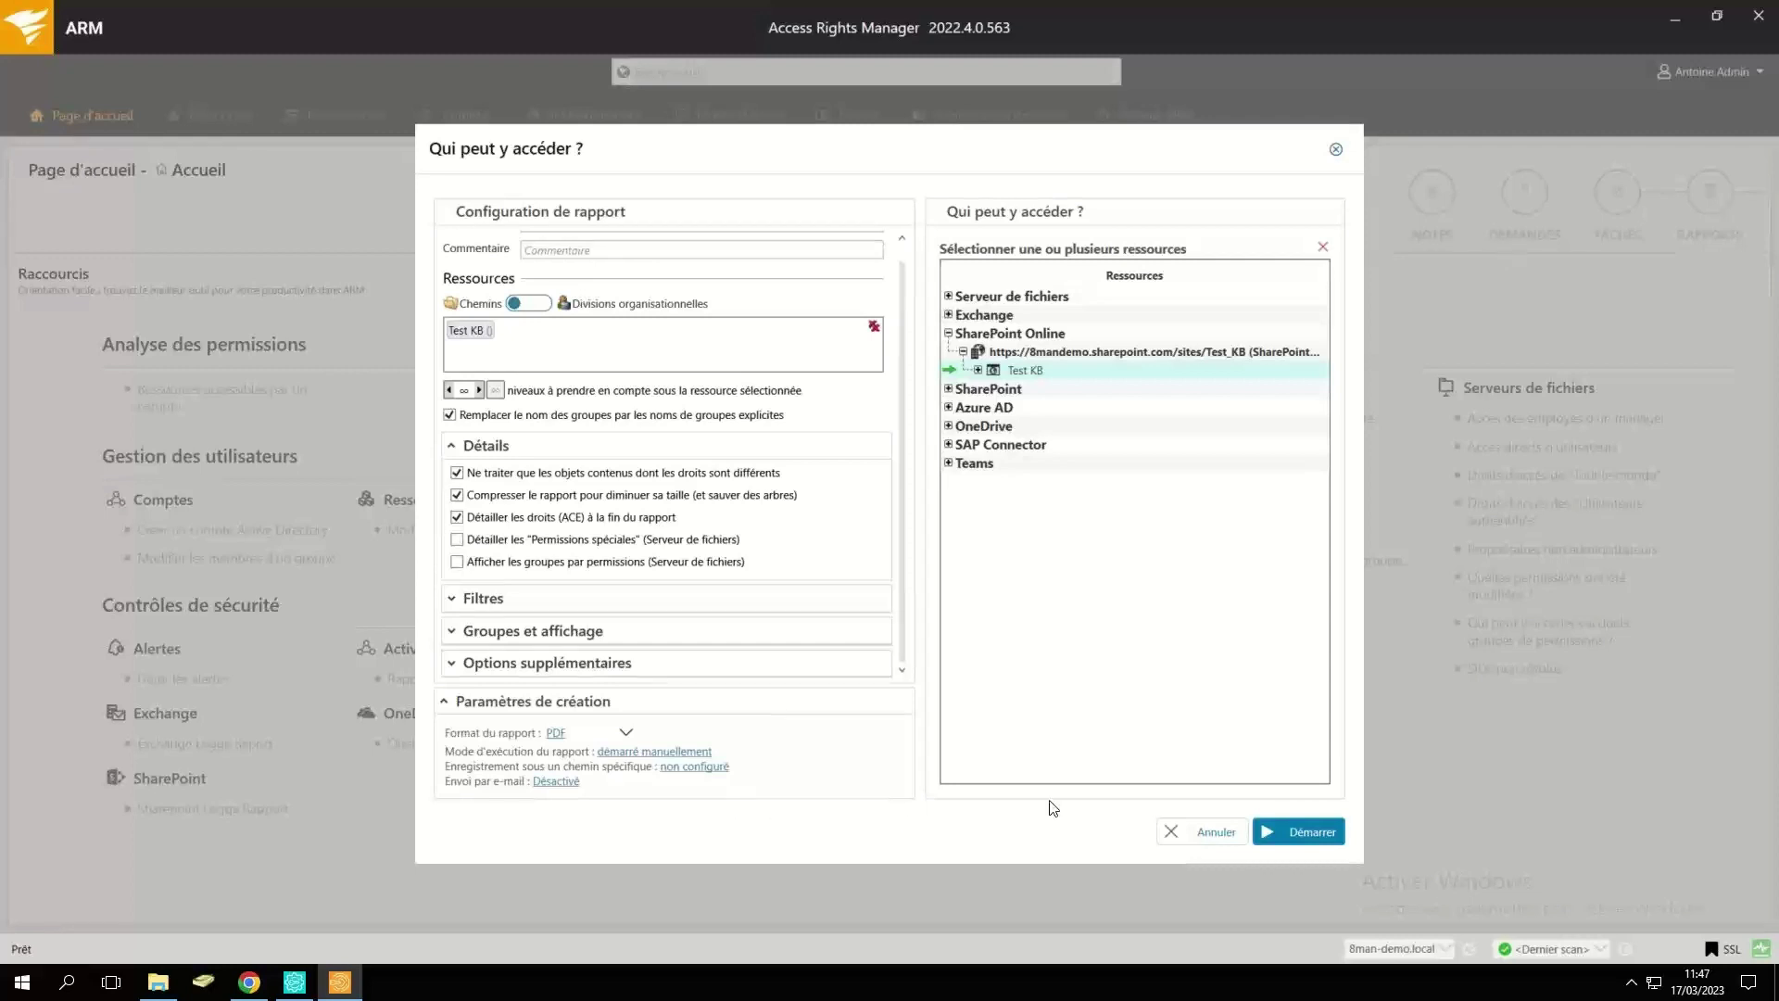
click(1282, 823)
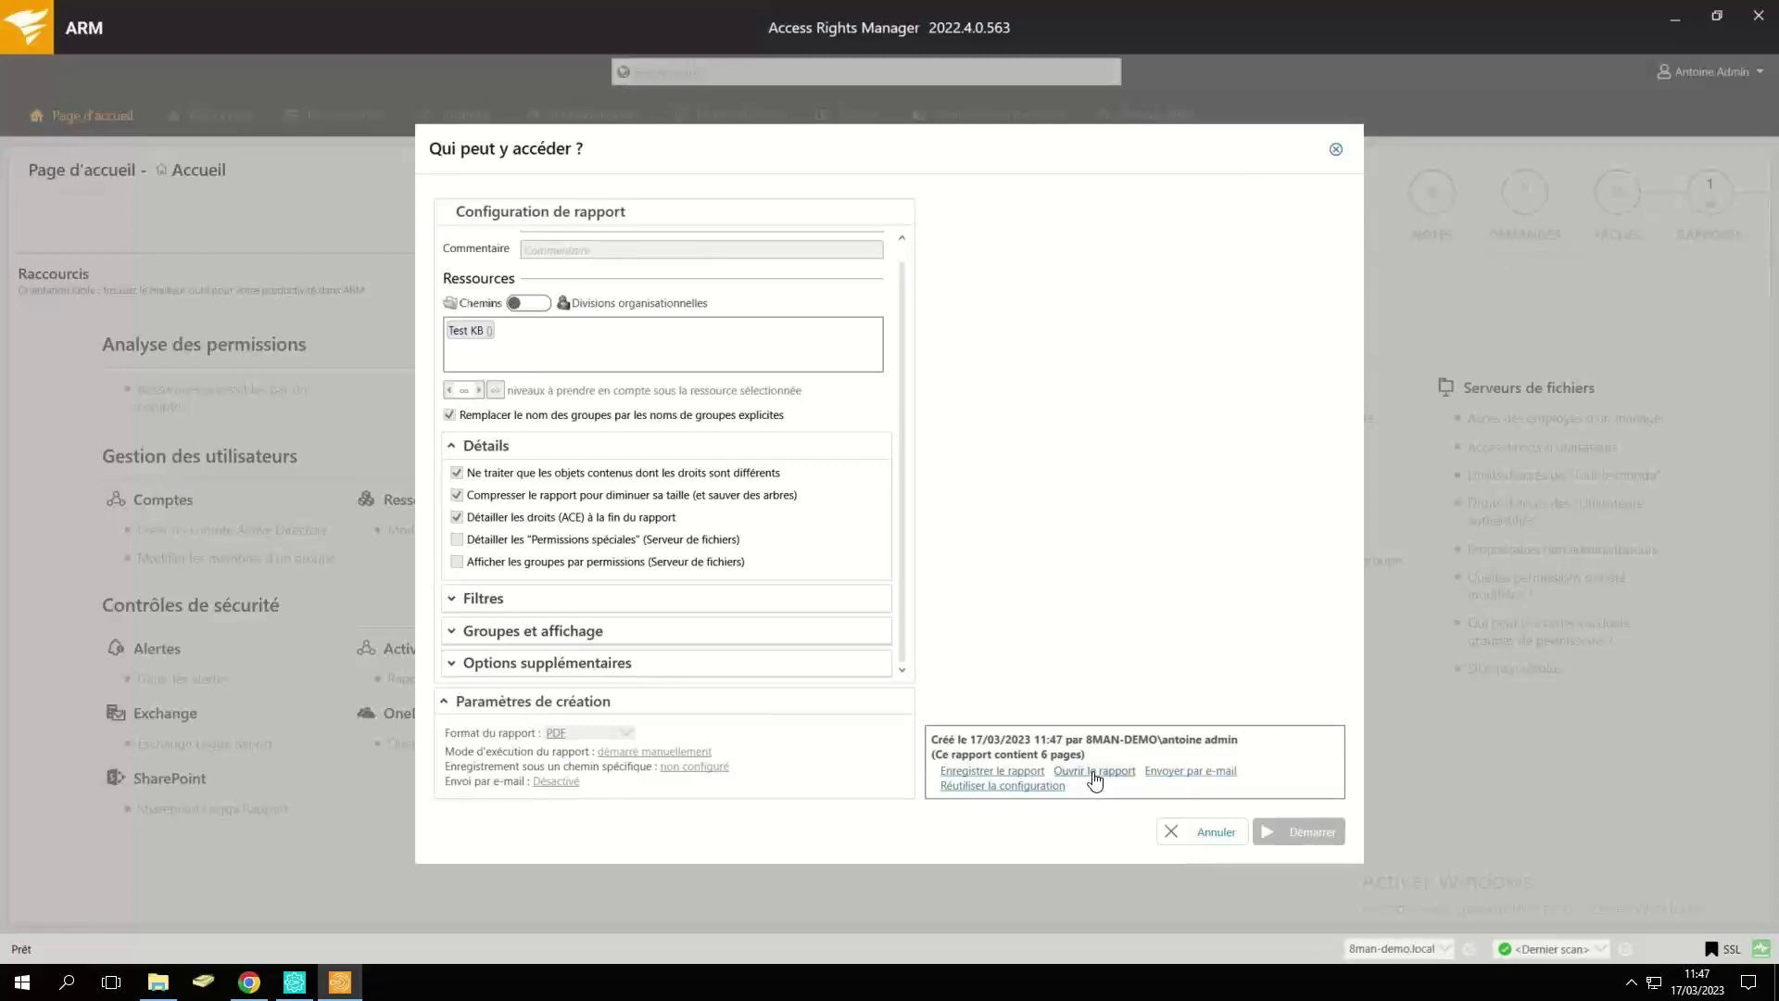
Open the generated PDF report, examine the permissions listed for the Test_KB site, and close the report and its configuration dialog.
click(1095, 775)
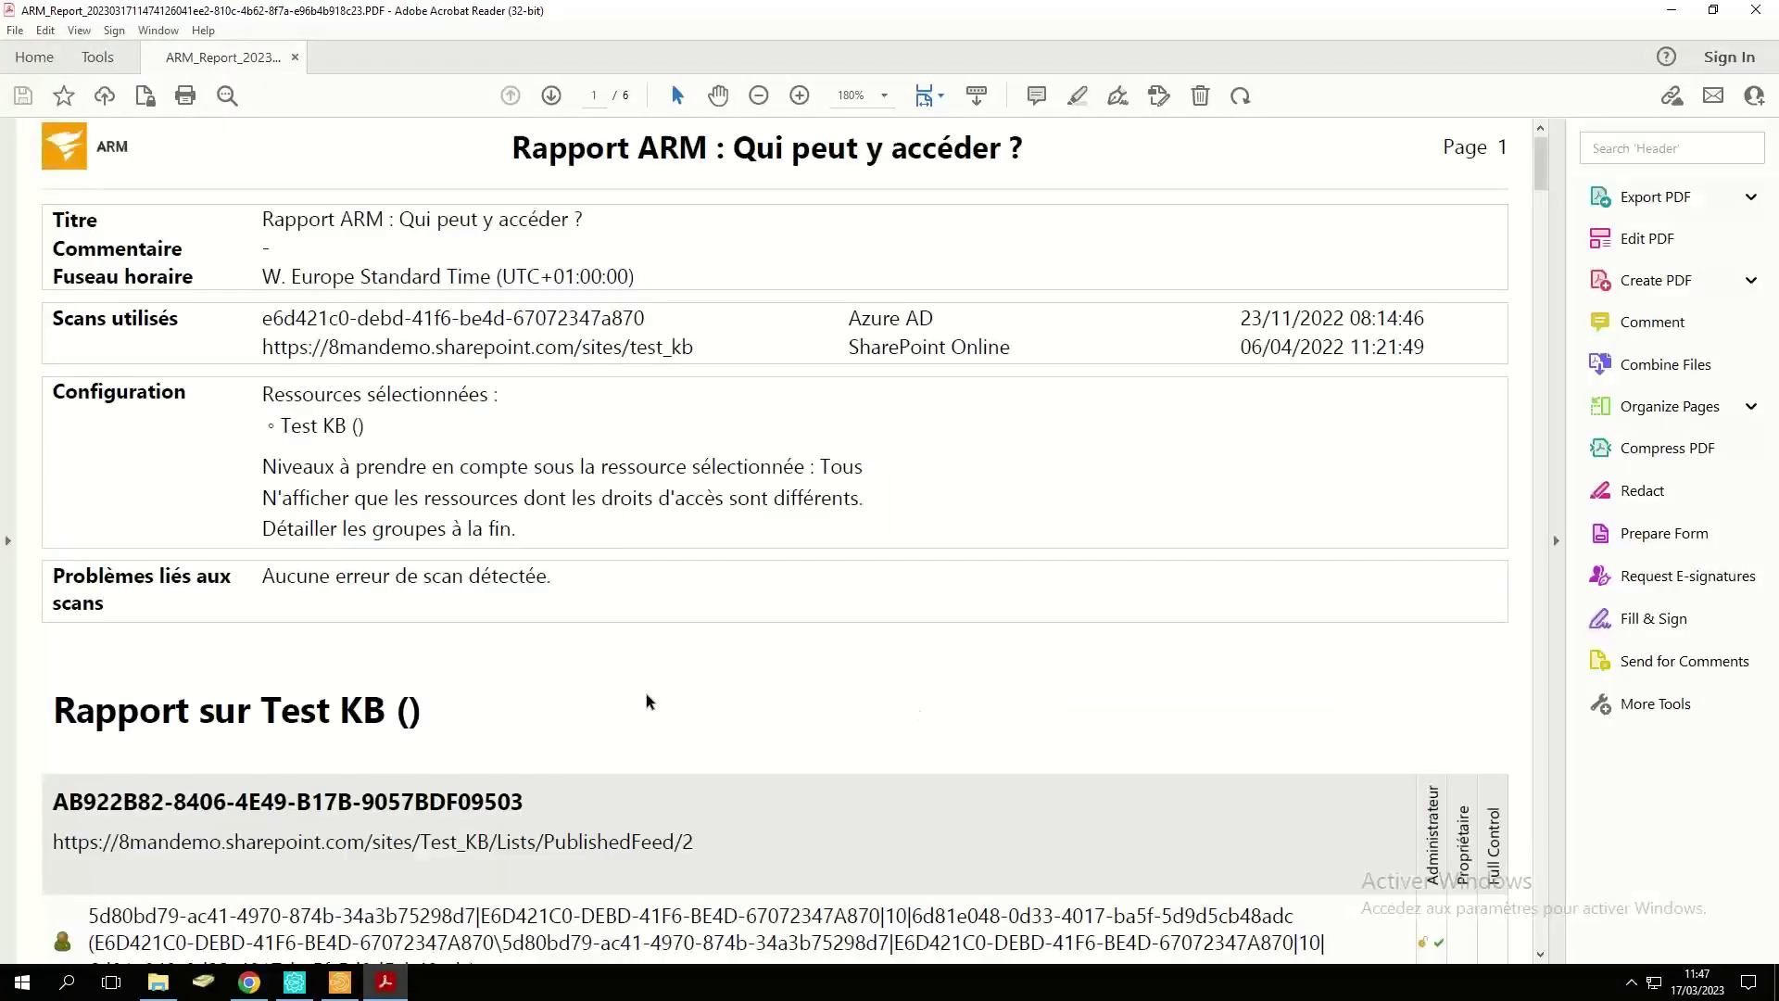
scroll(637, 751, down, 3)
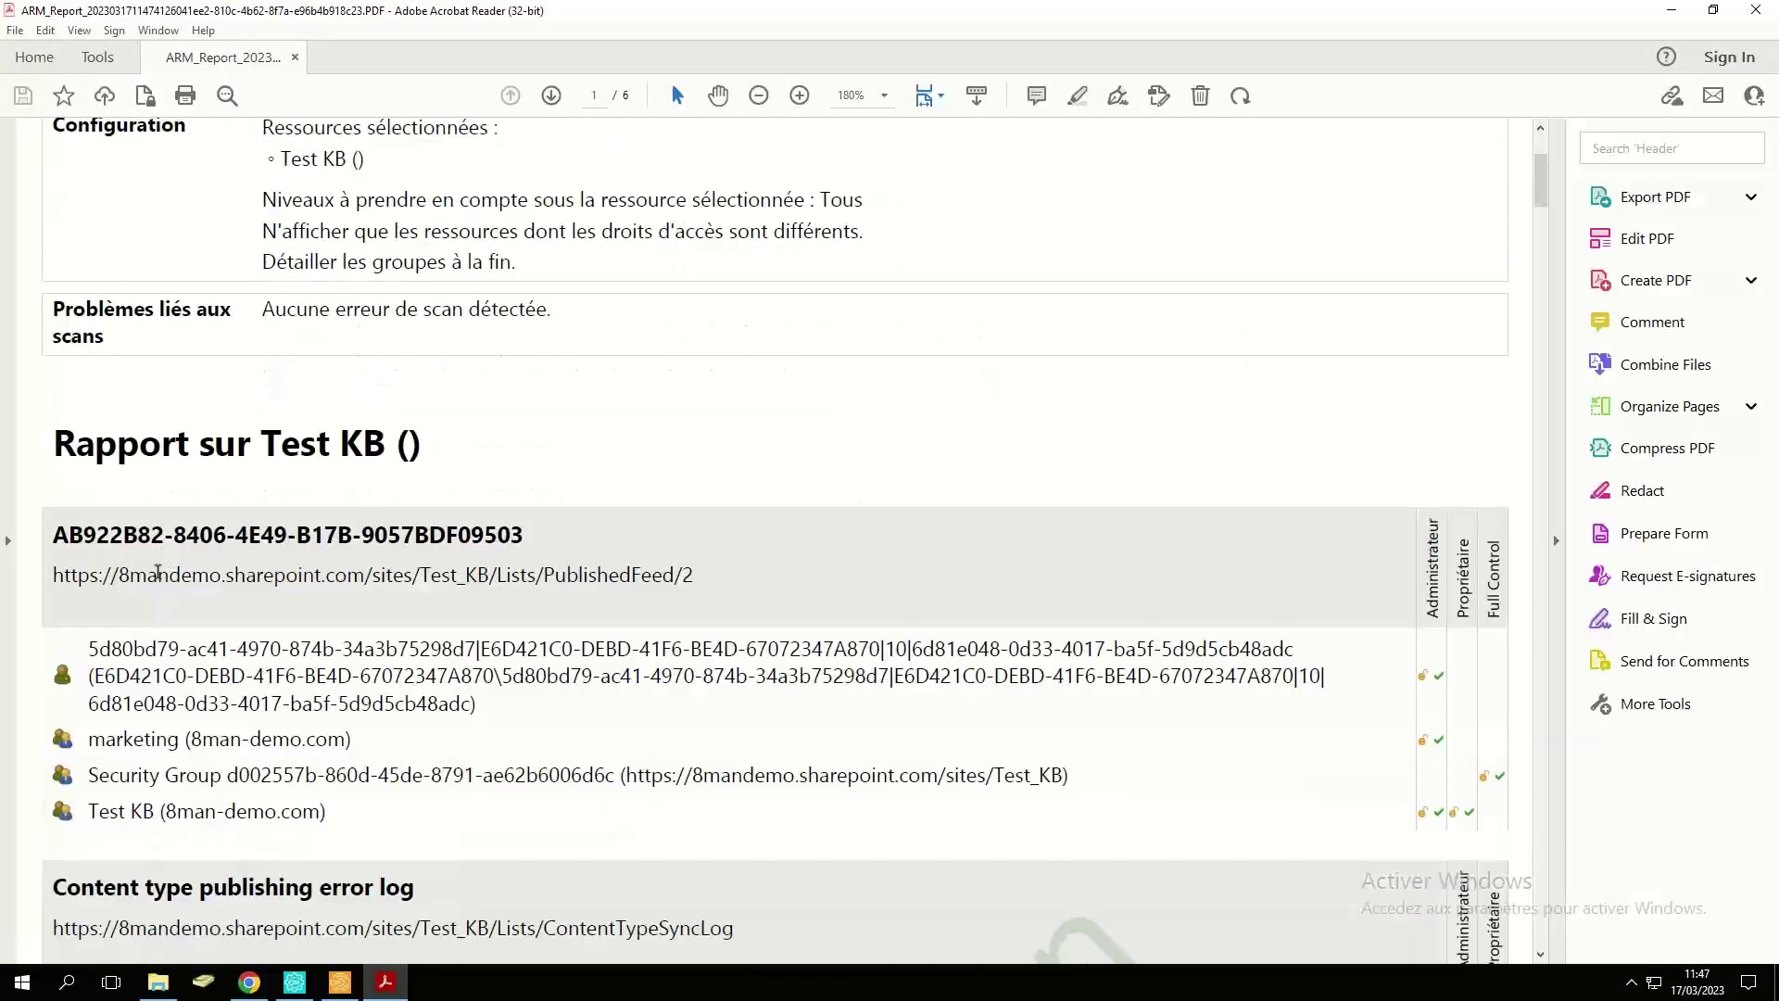
drag(116, 573, 693, 580)
click(412, 578)
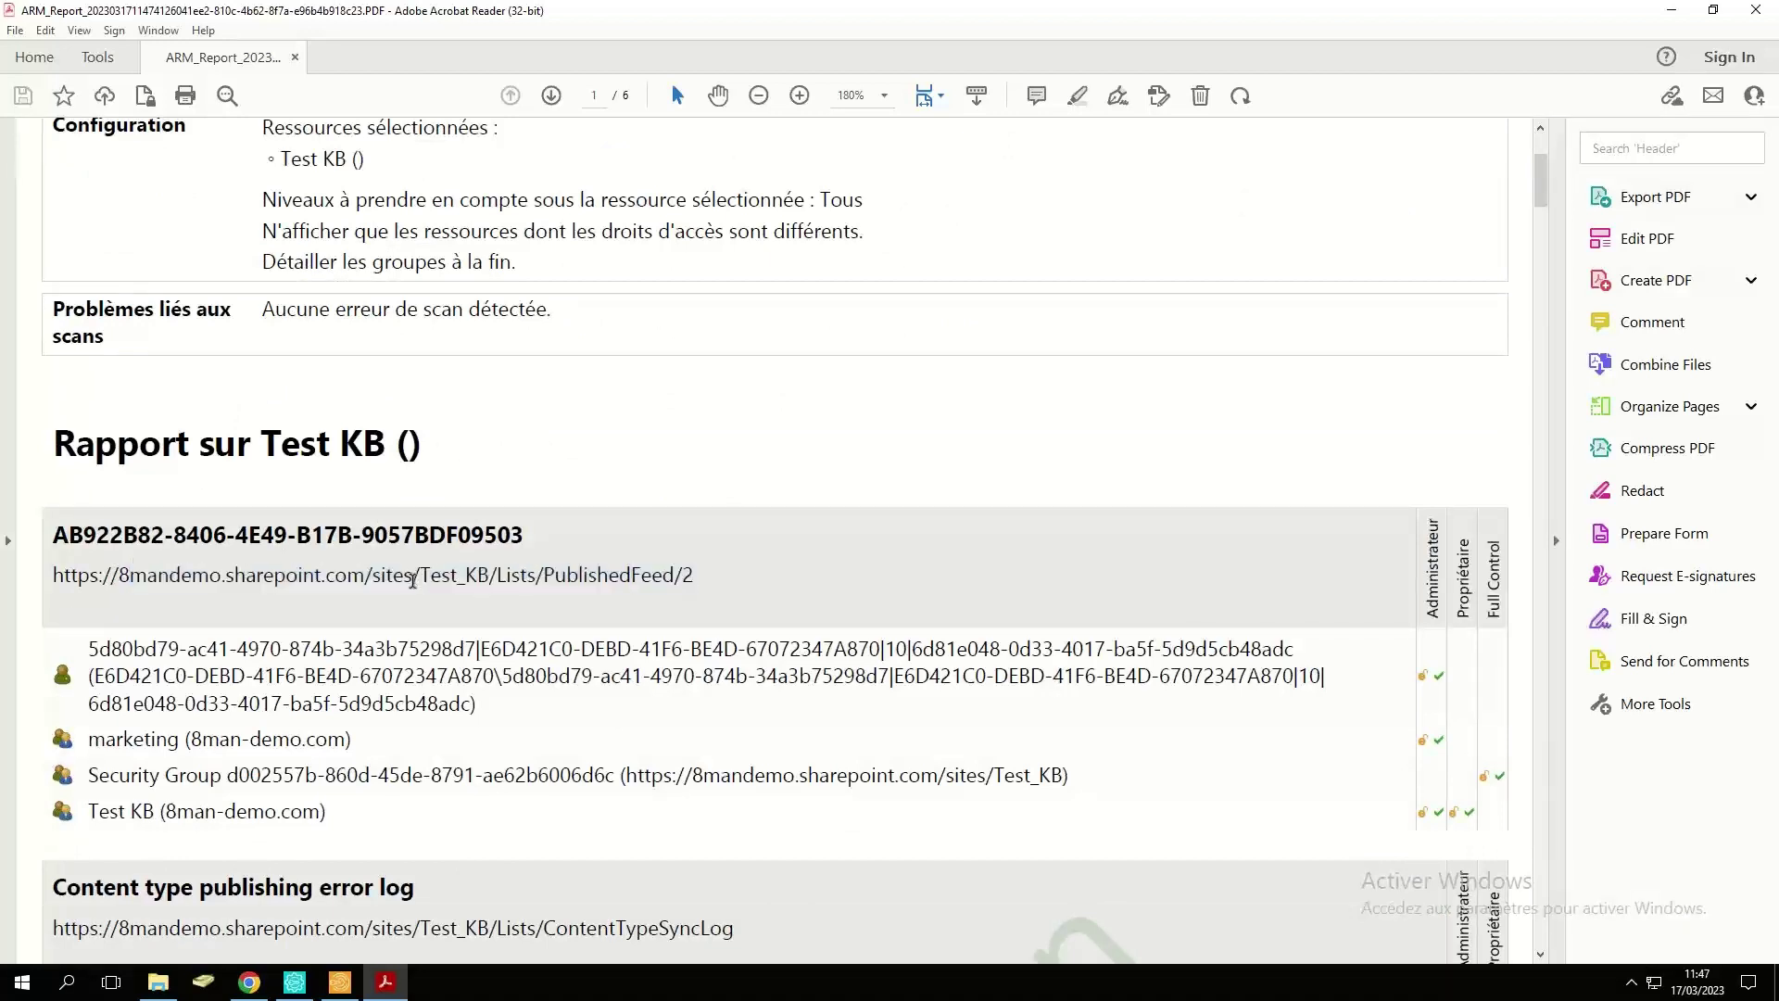
drag(413, 578, 489, 579)
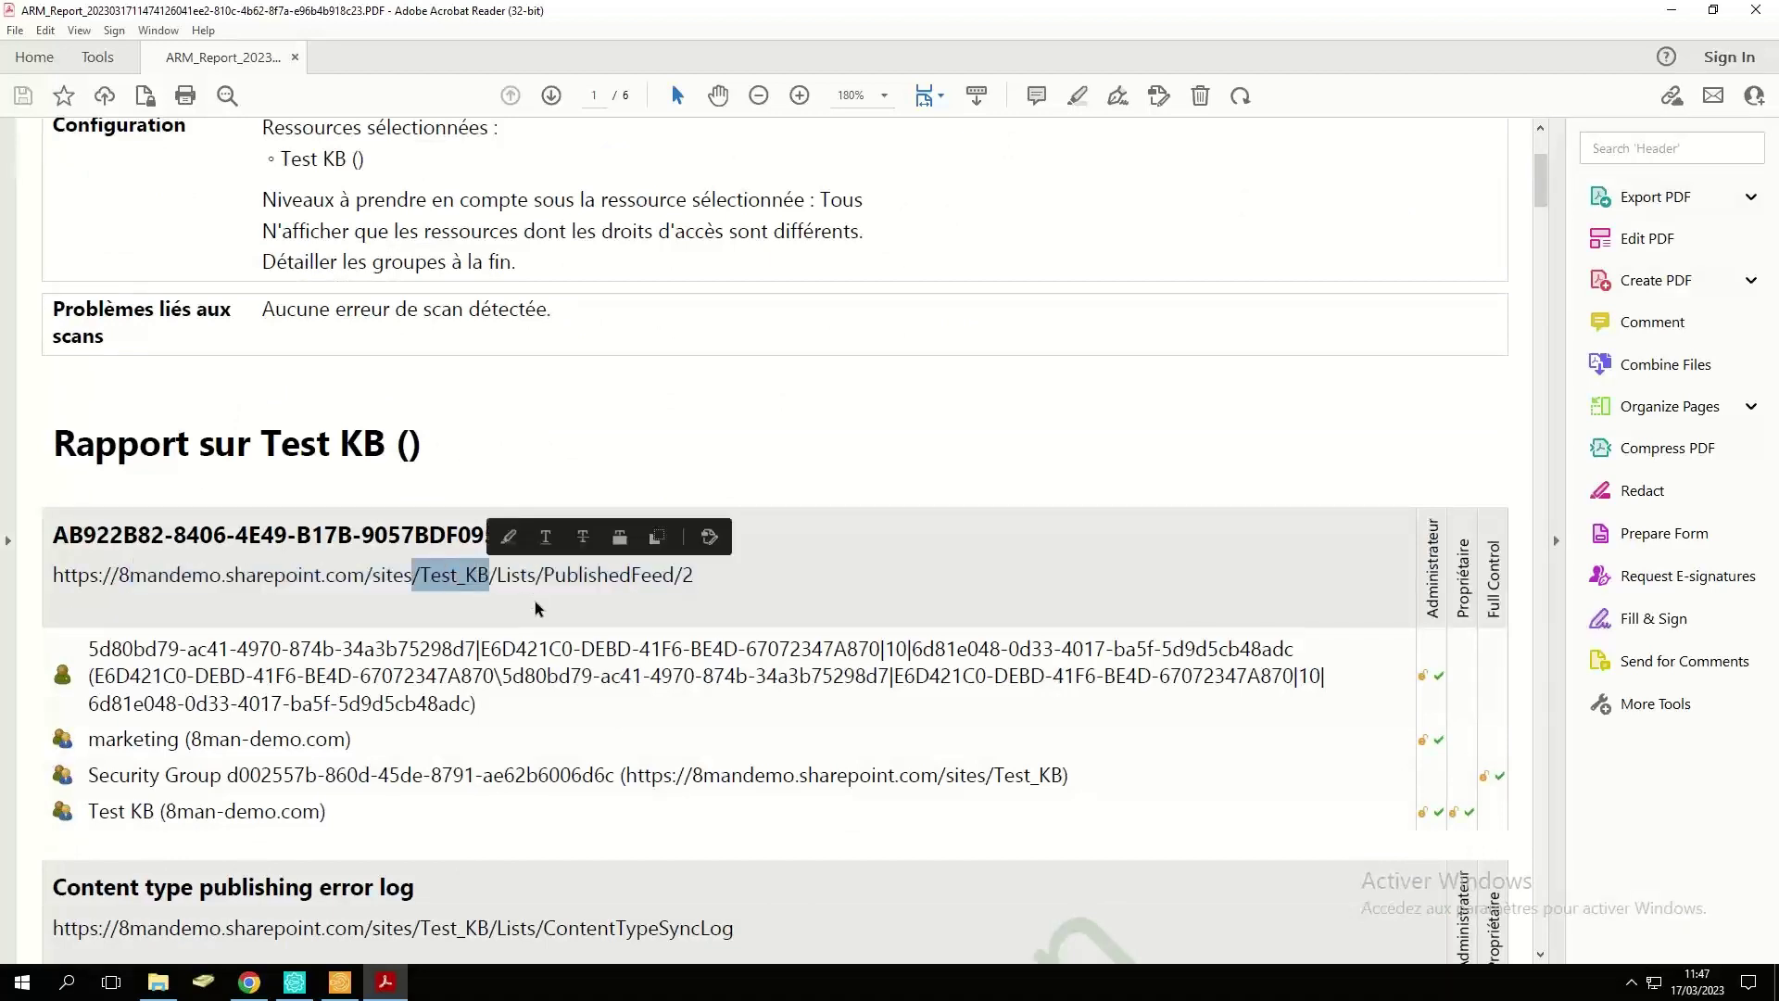
scroll(541, 480, down, 1)
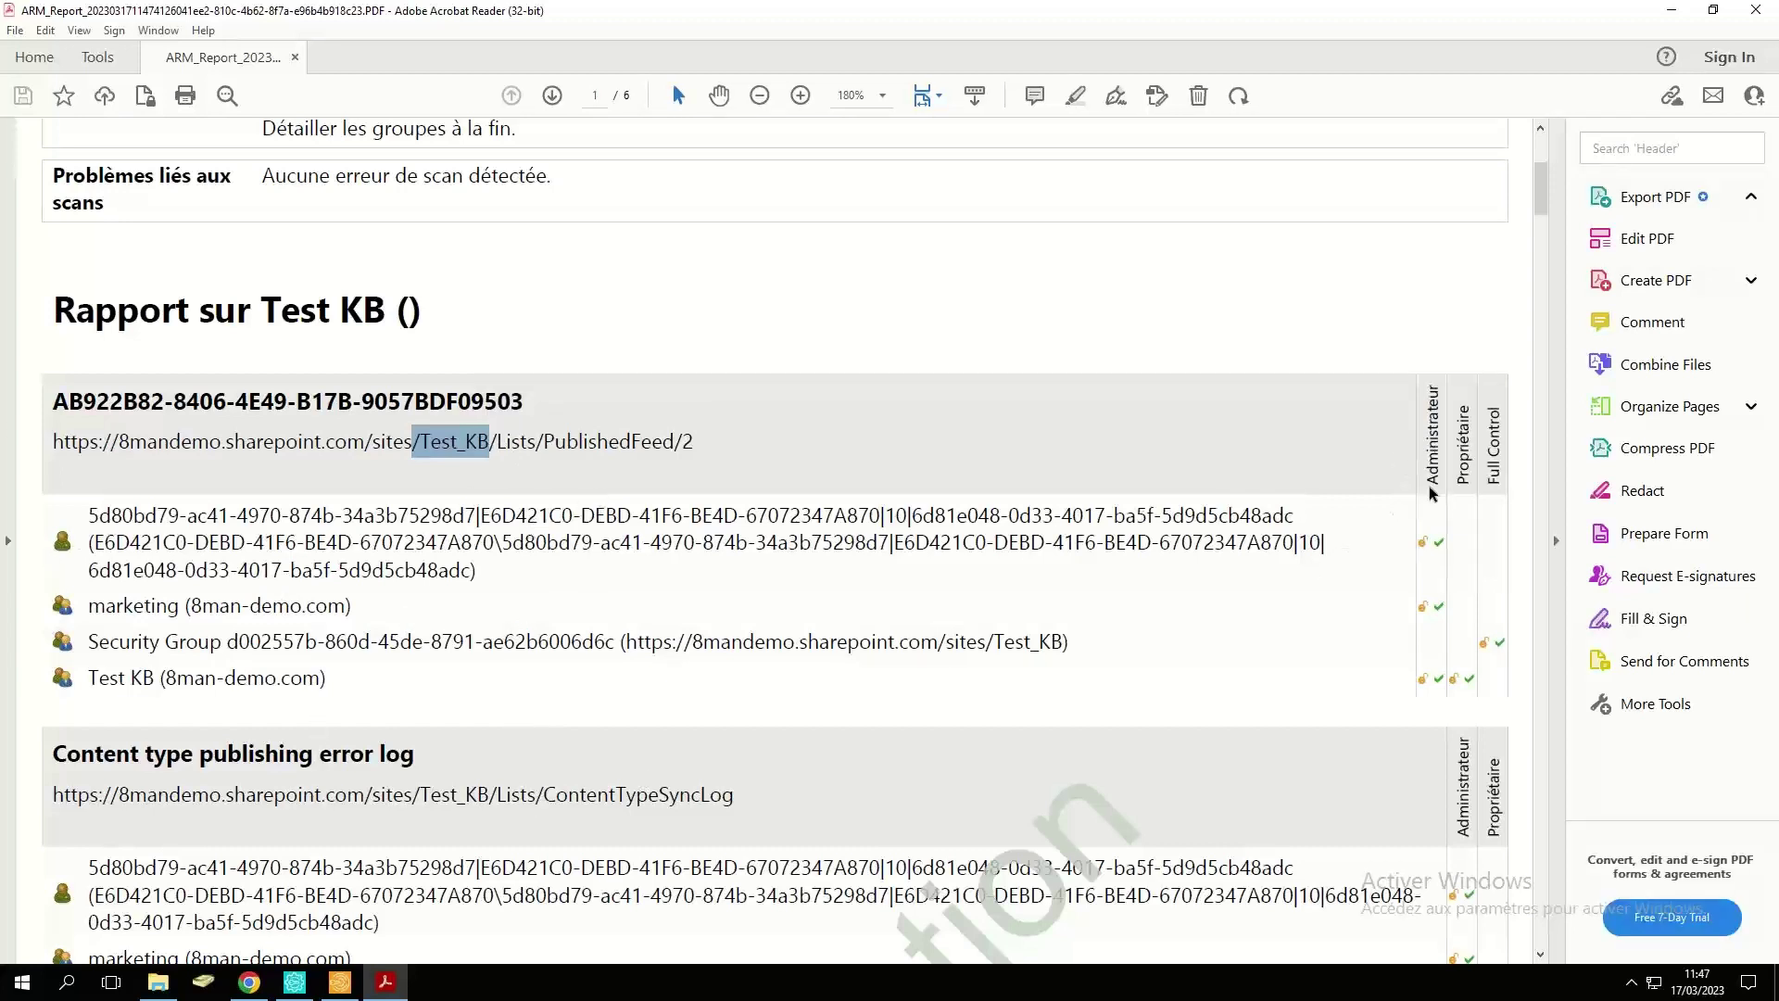
scroll(926, 648, down, 10)
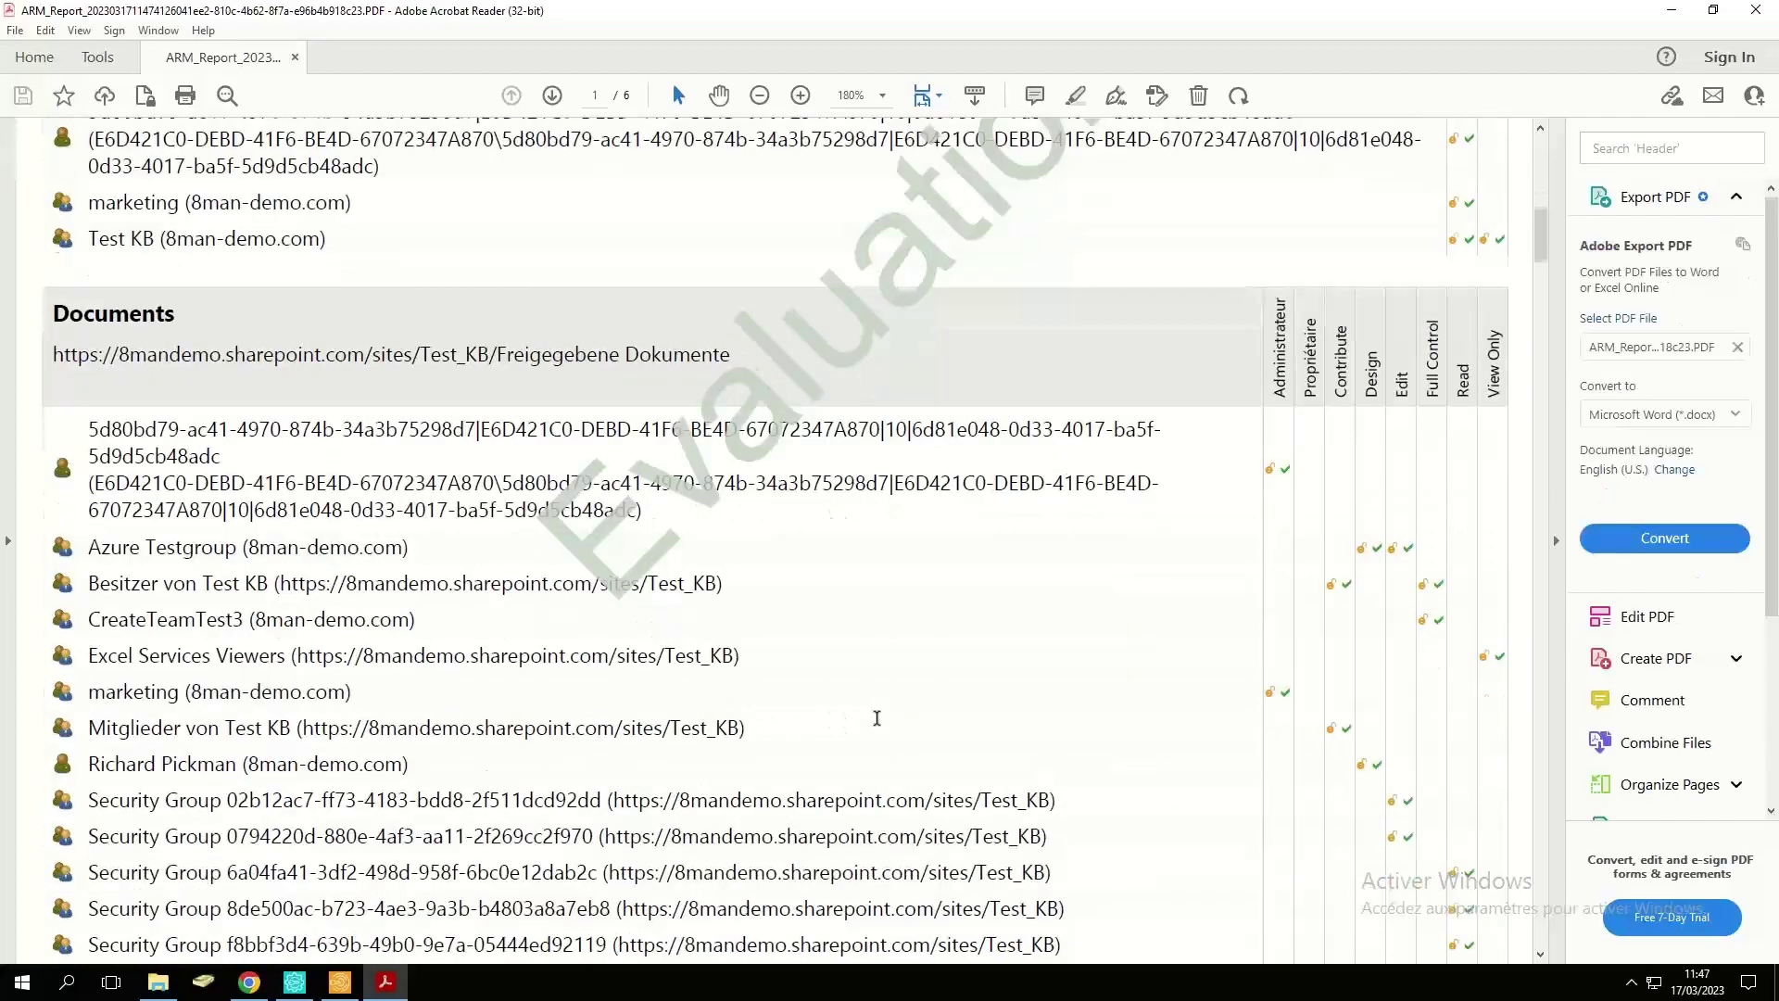
scroll(926, 649, down, 20)
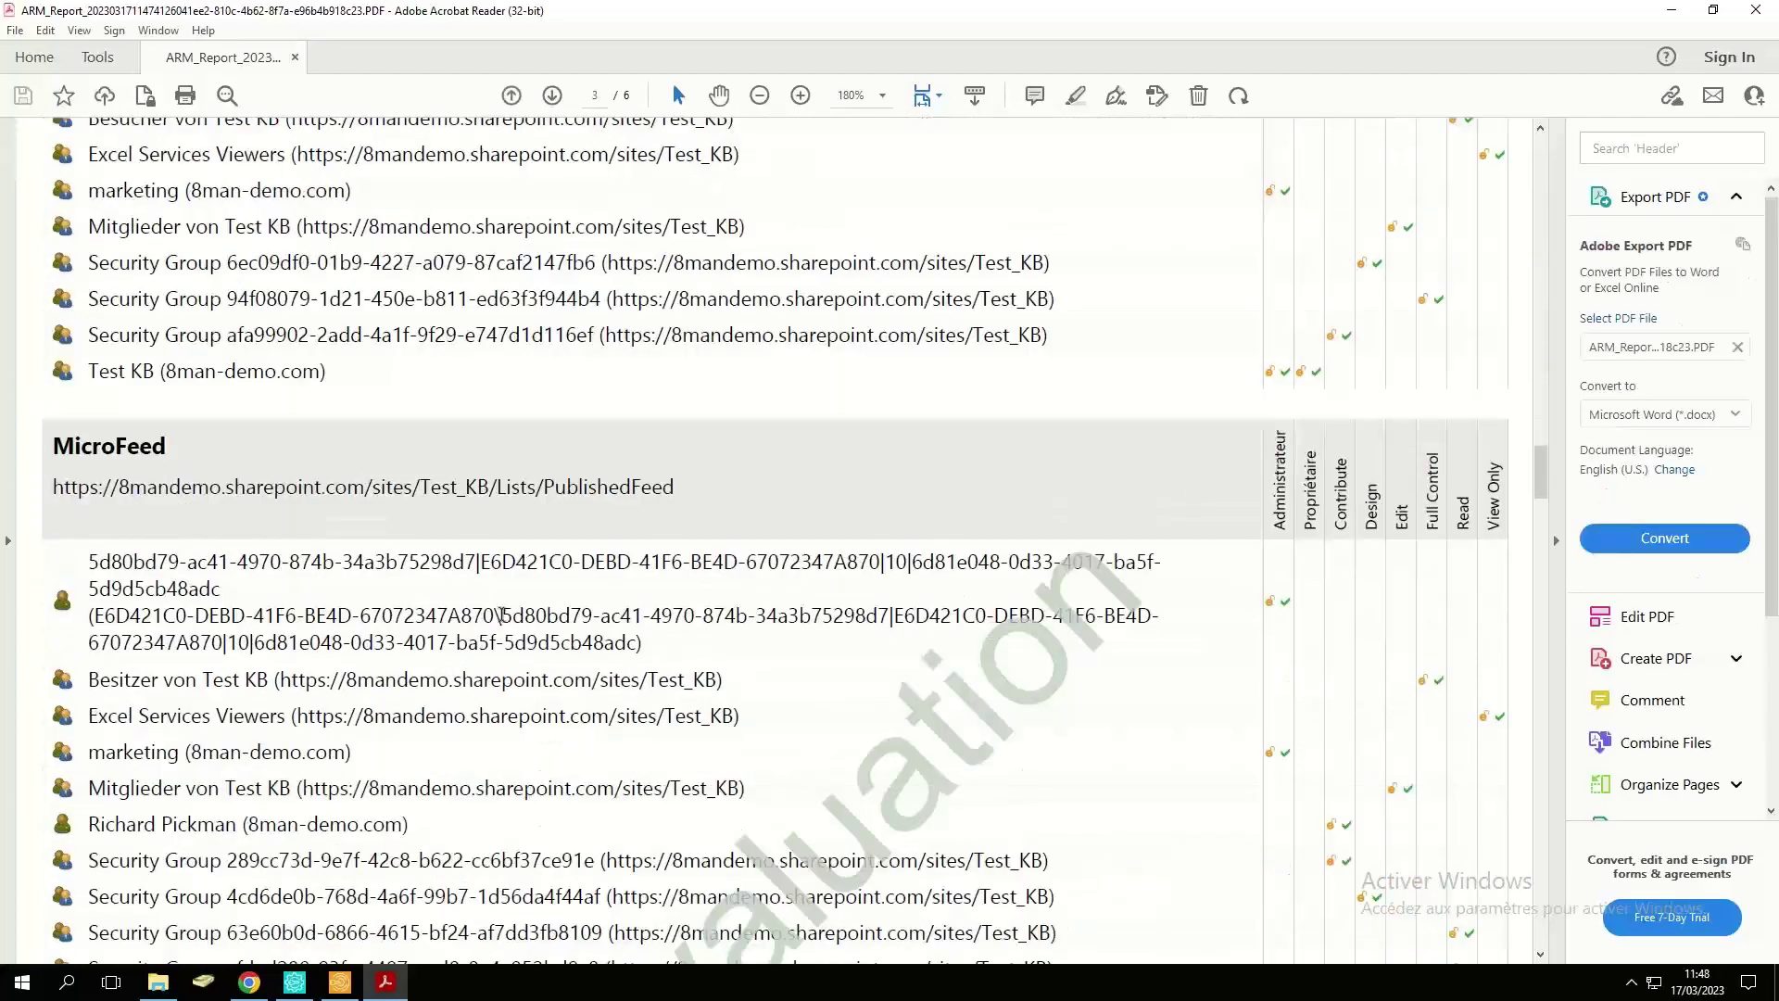
drag(1541, 475, 1544, 582)
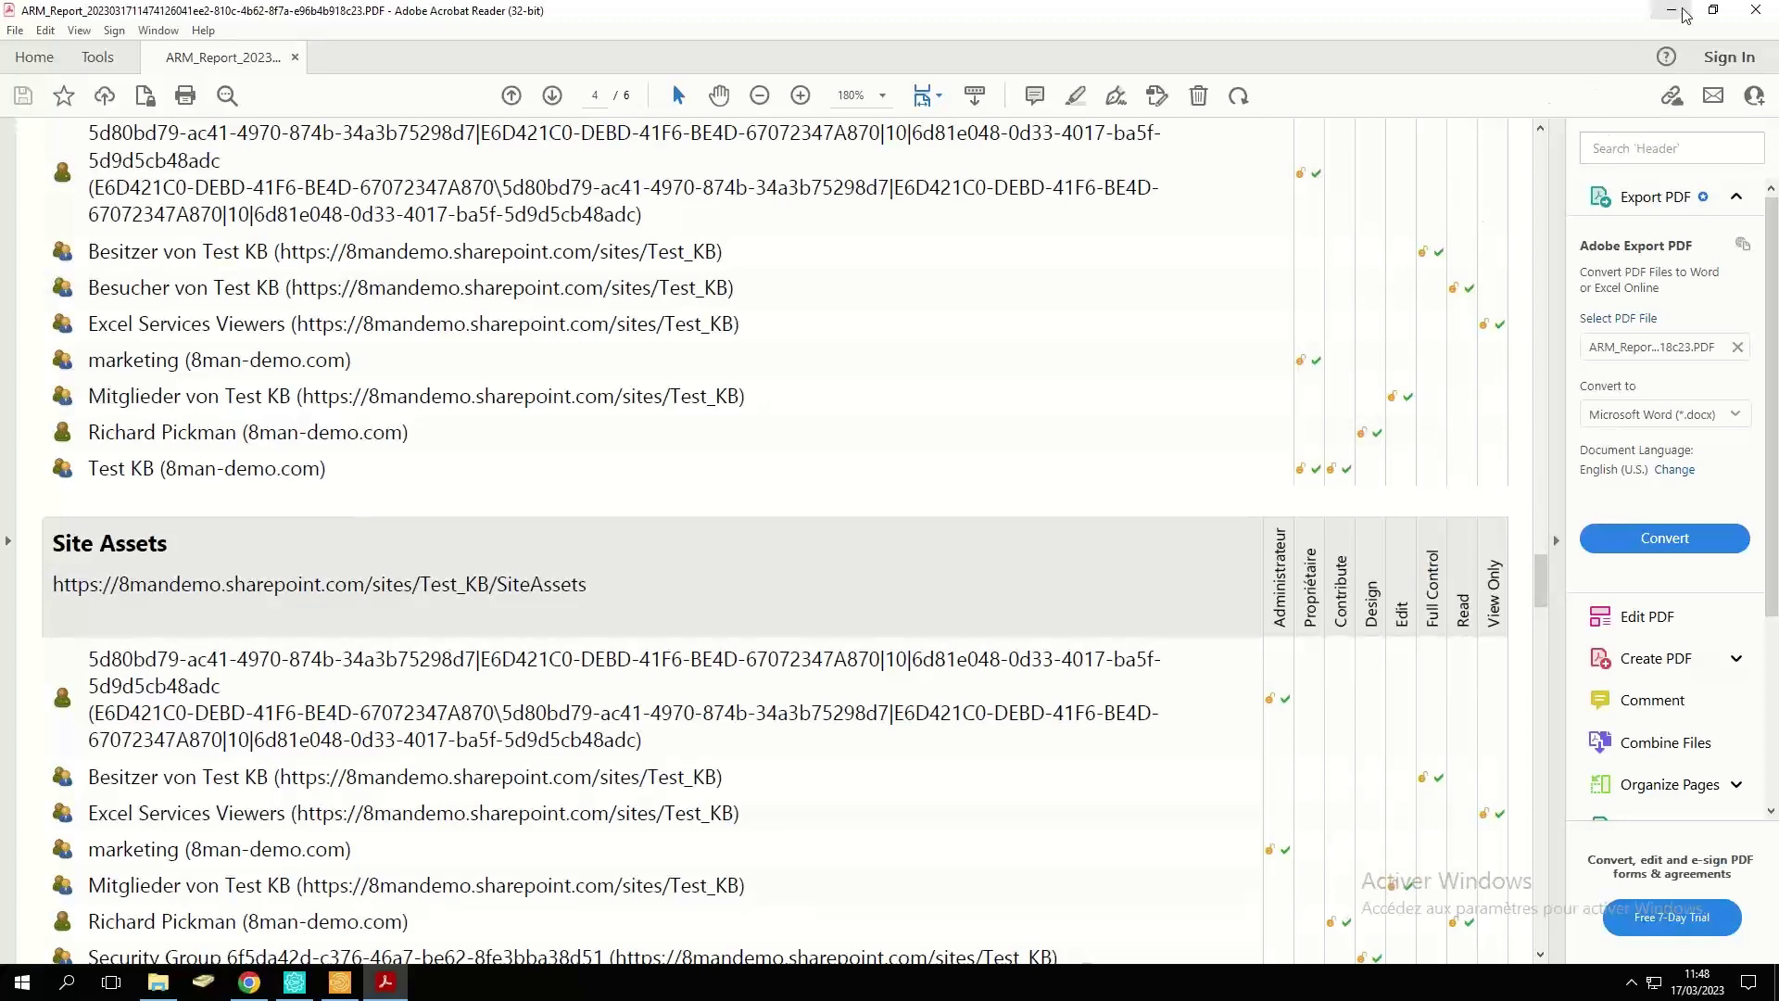
click(1744, 25)
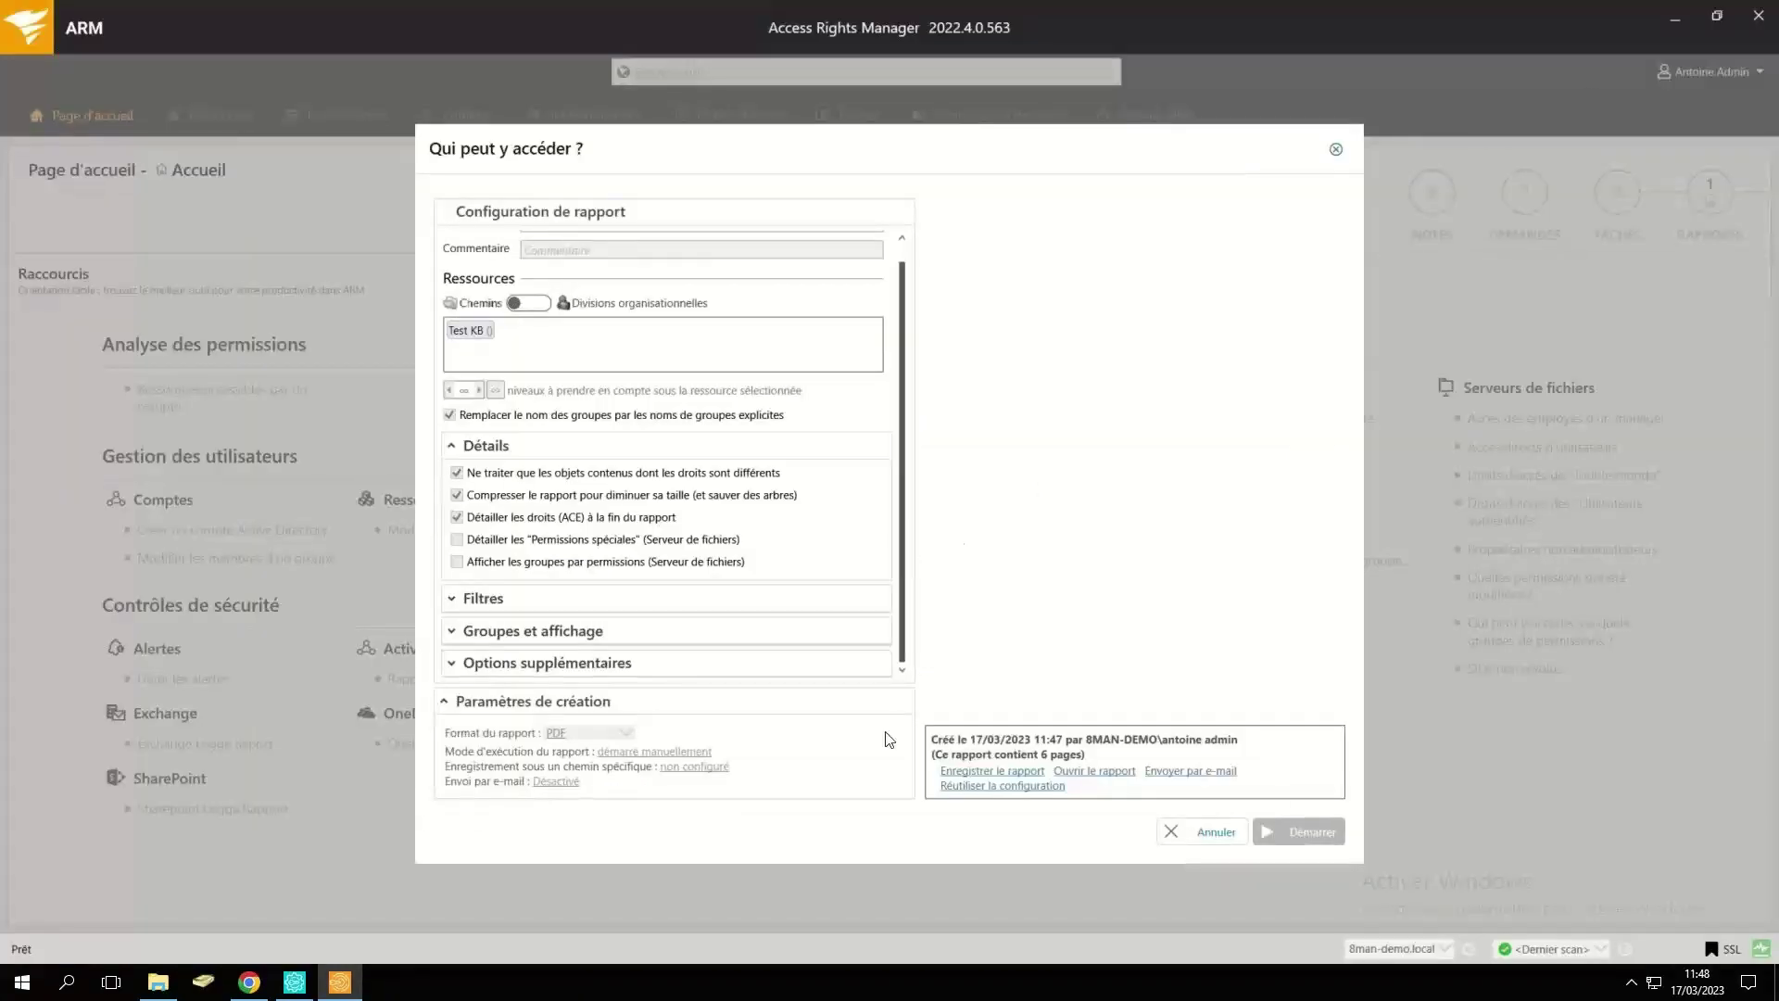
click(1336, 150)
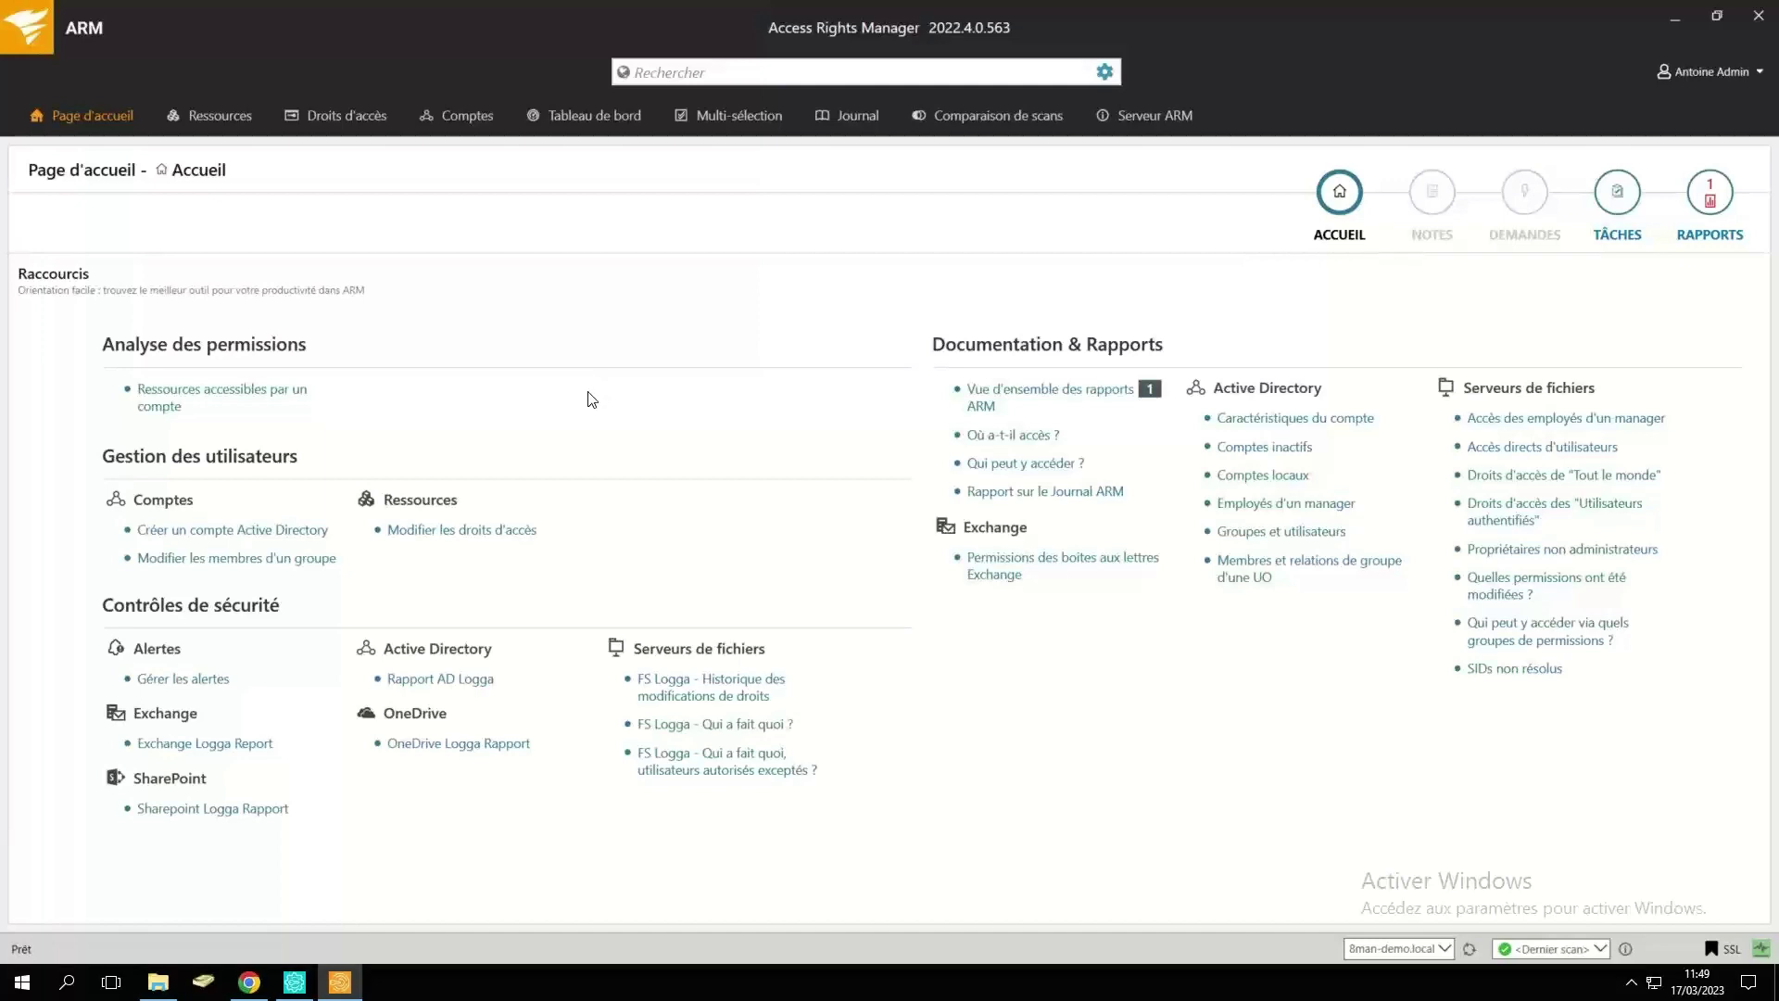
Switch to Access Rights Manager Configuration to view the scan configurations, and return to Access Rights Manager.
click(295, 983)
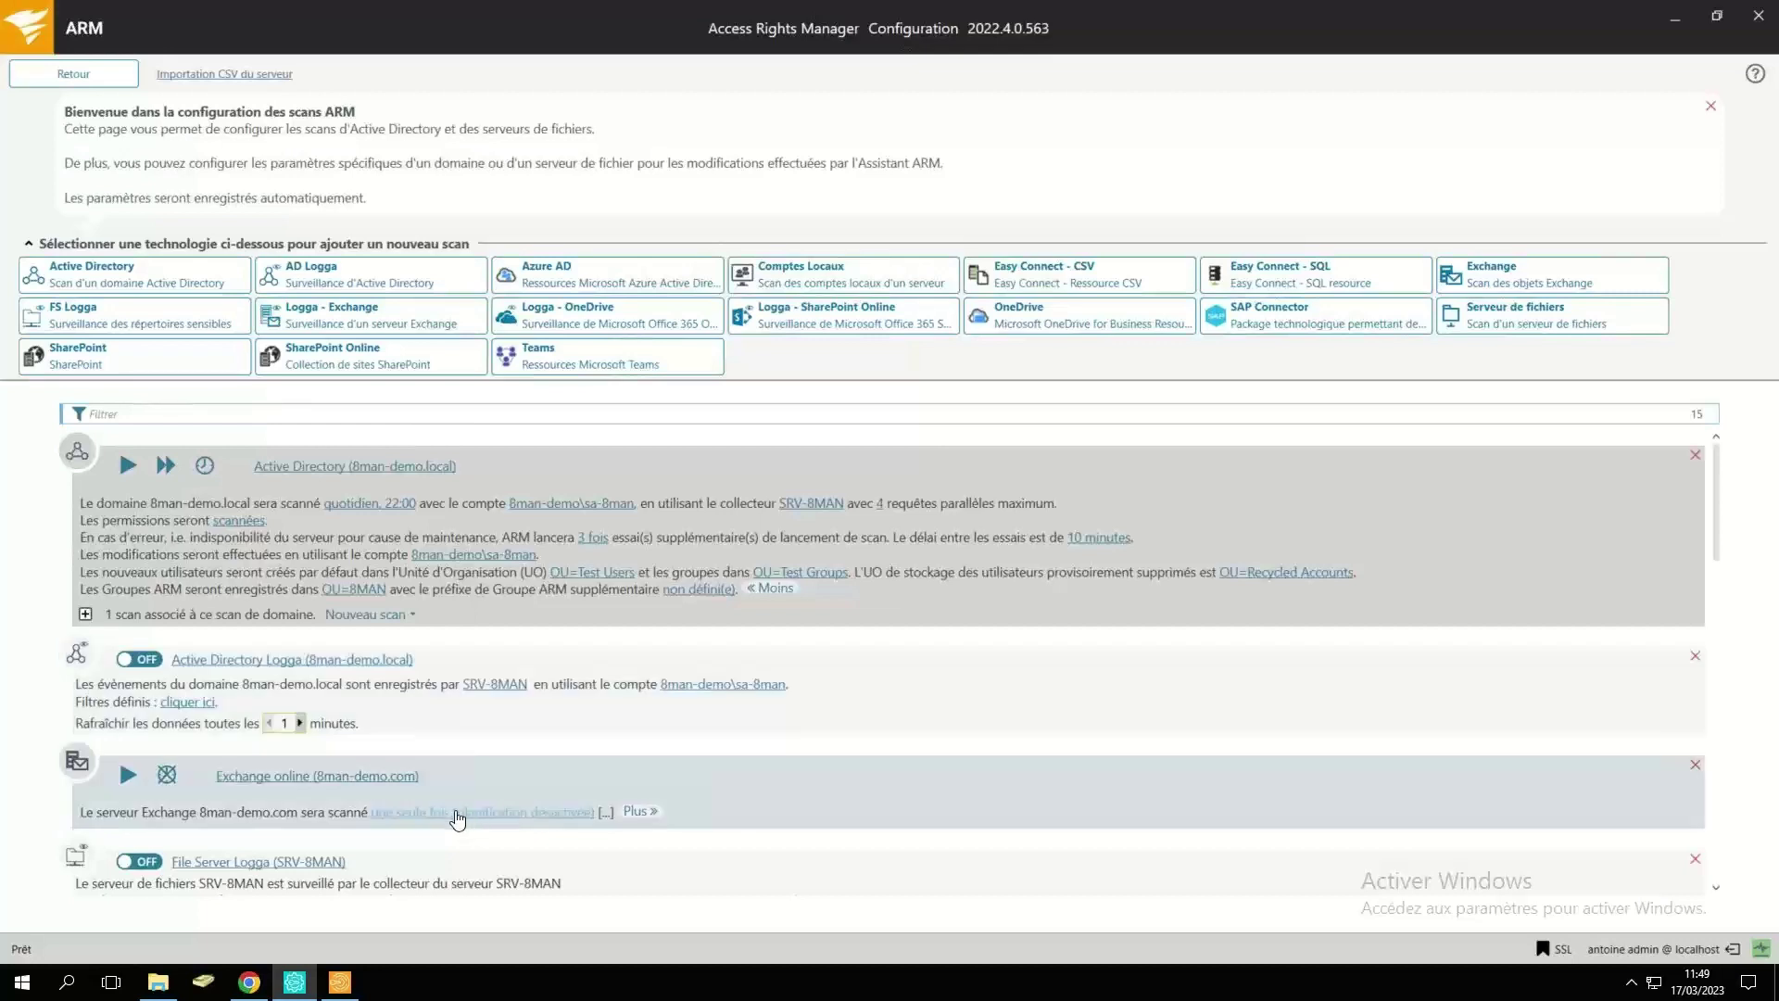
click(343, 988)
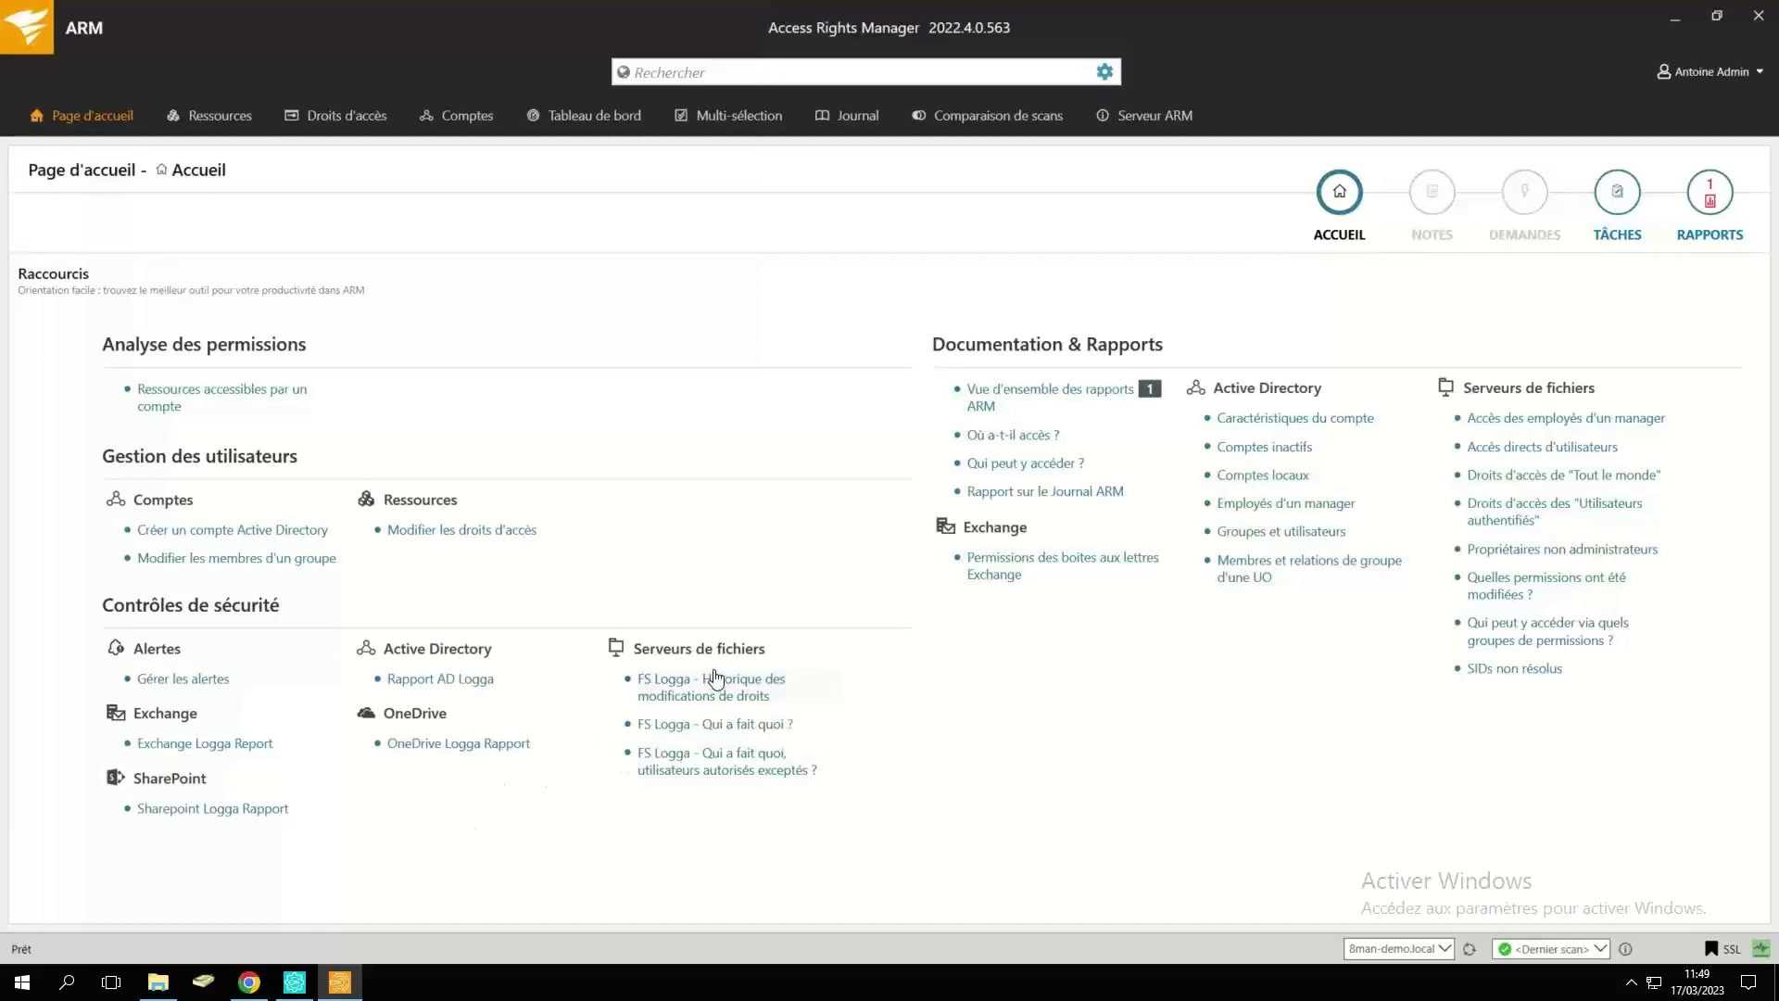
Start an "FS Logga - Qui a fait quoi ?" report and add drive D: of SRV-8MAN as its monitored resource.
click(723, 724)
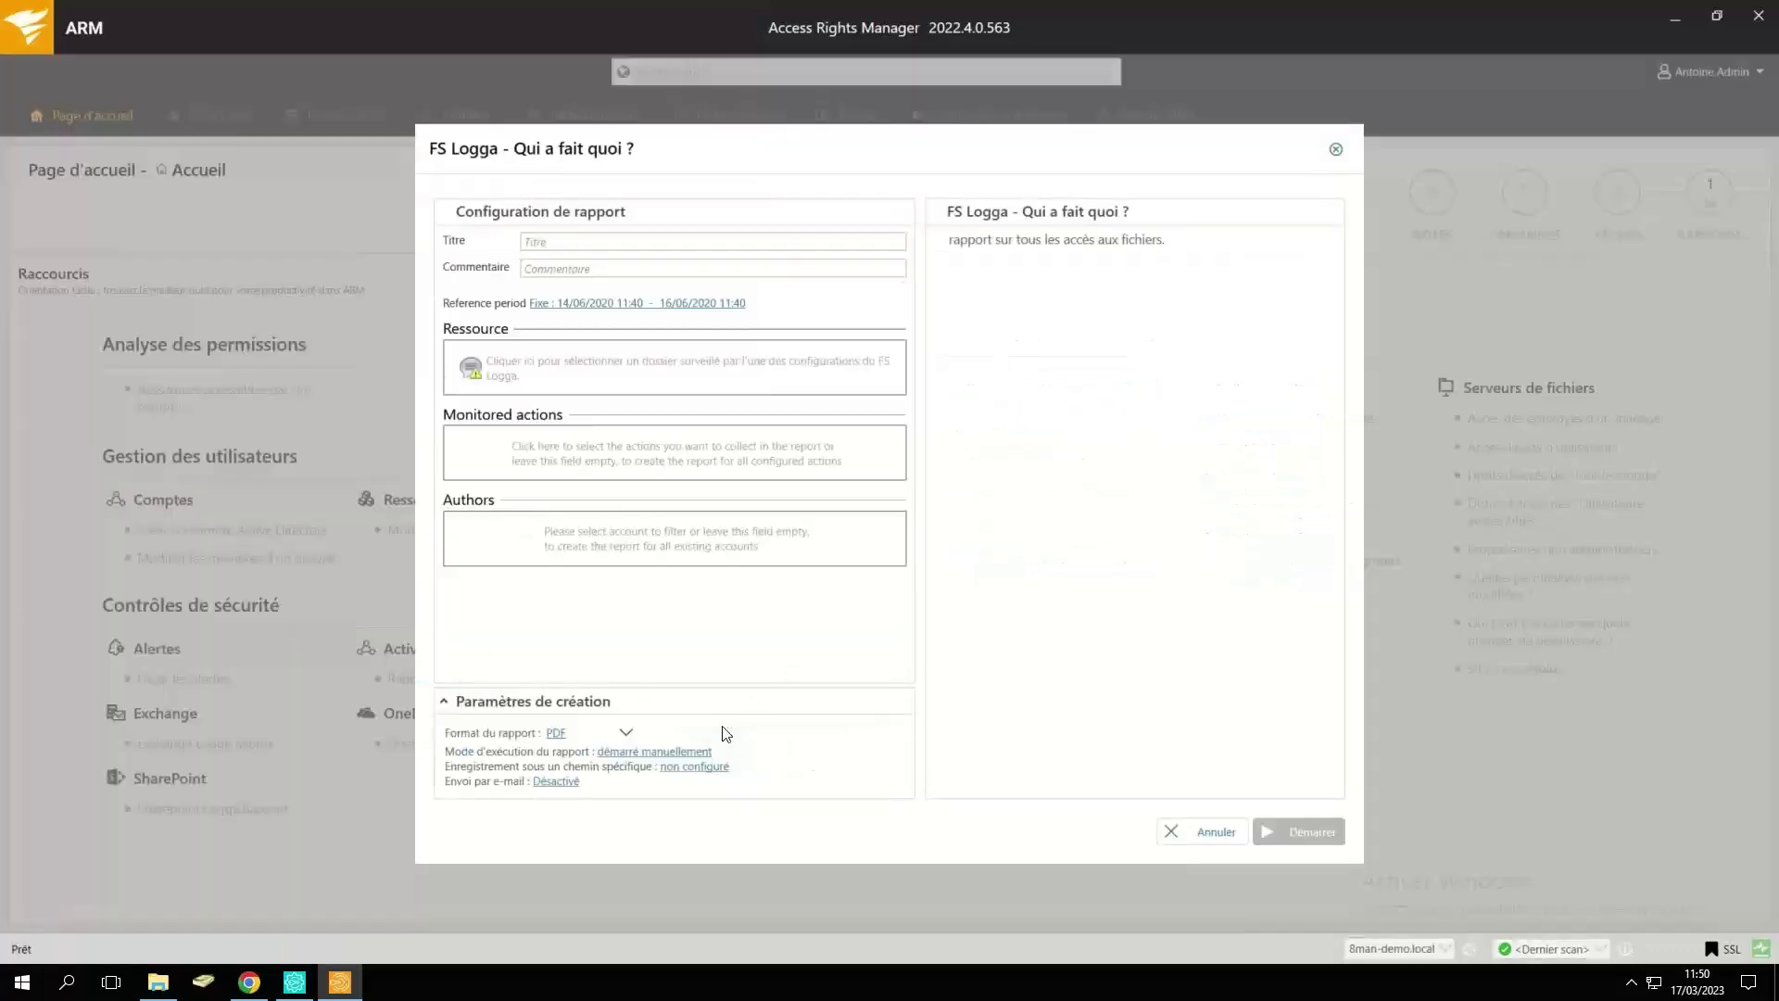
click(639, 376)
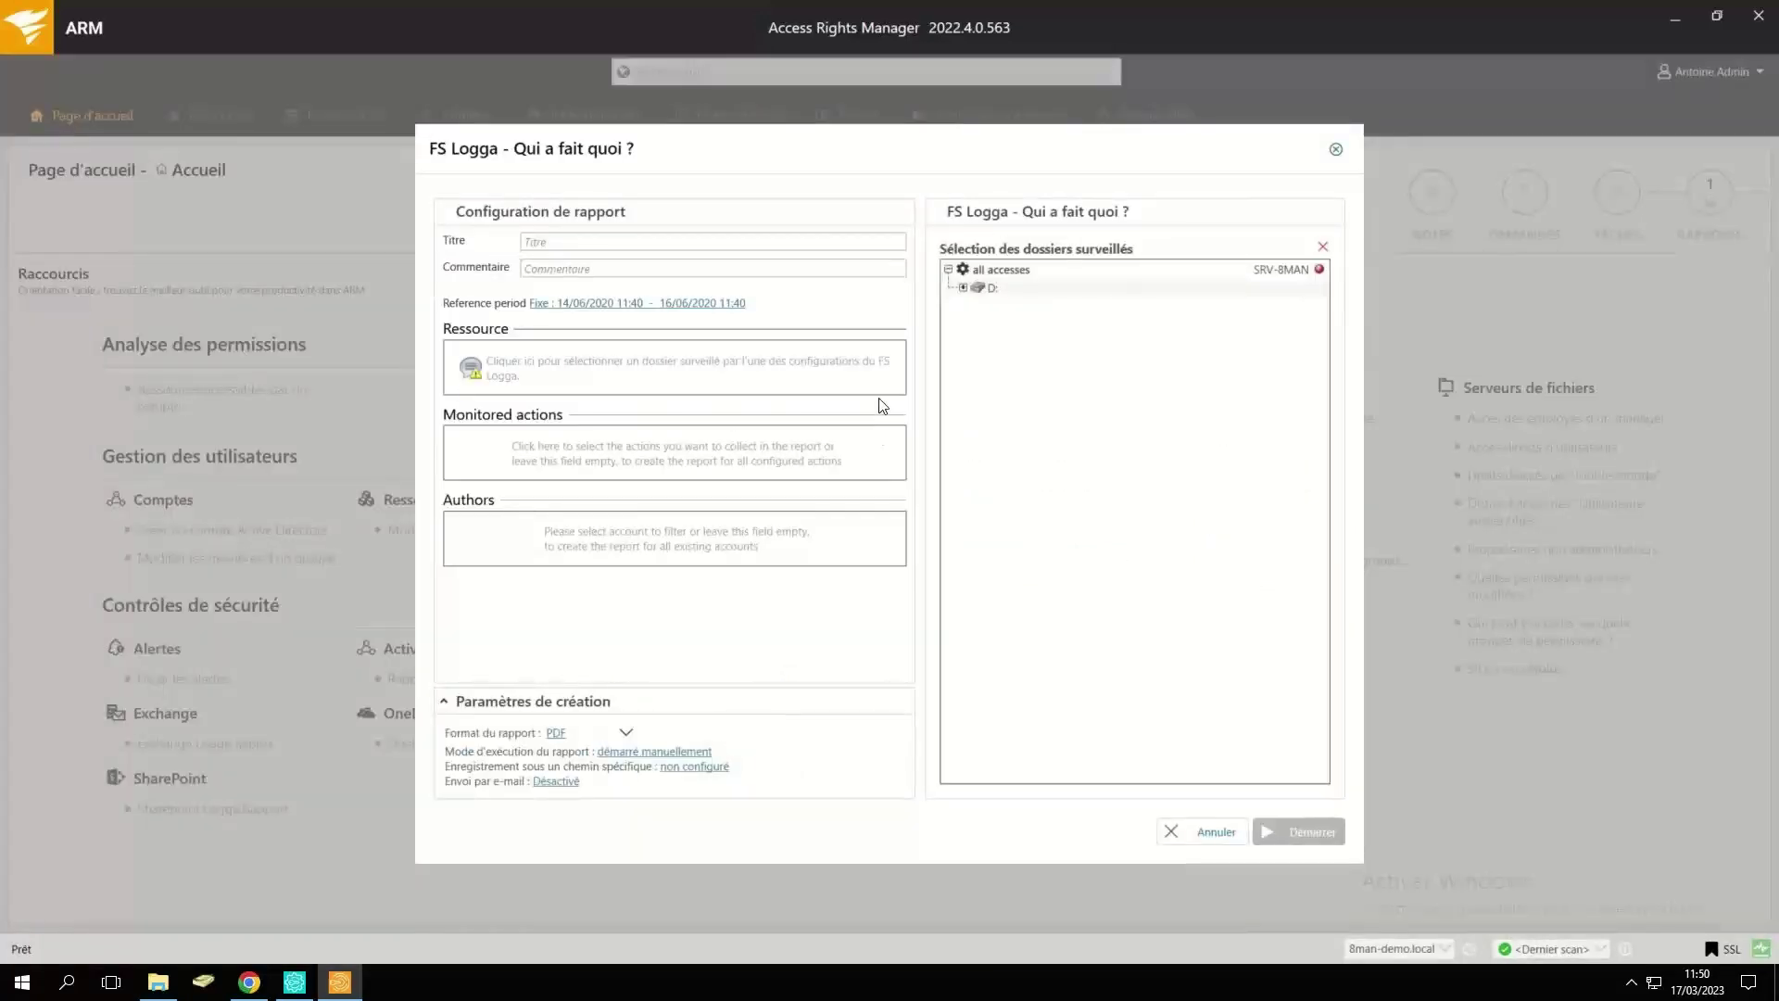
click(964, 290)
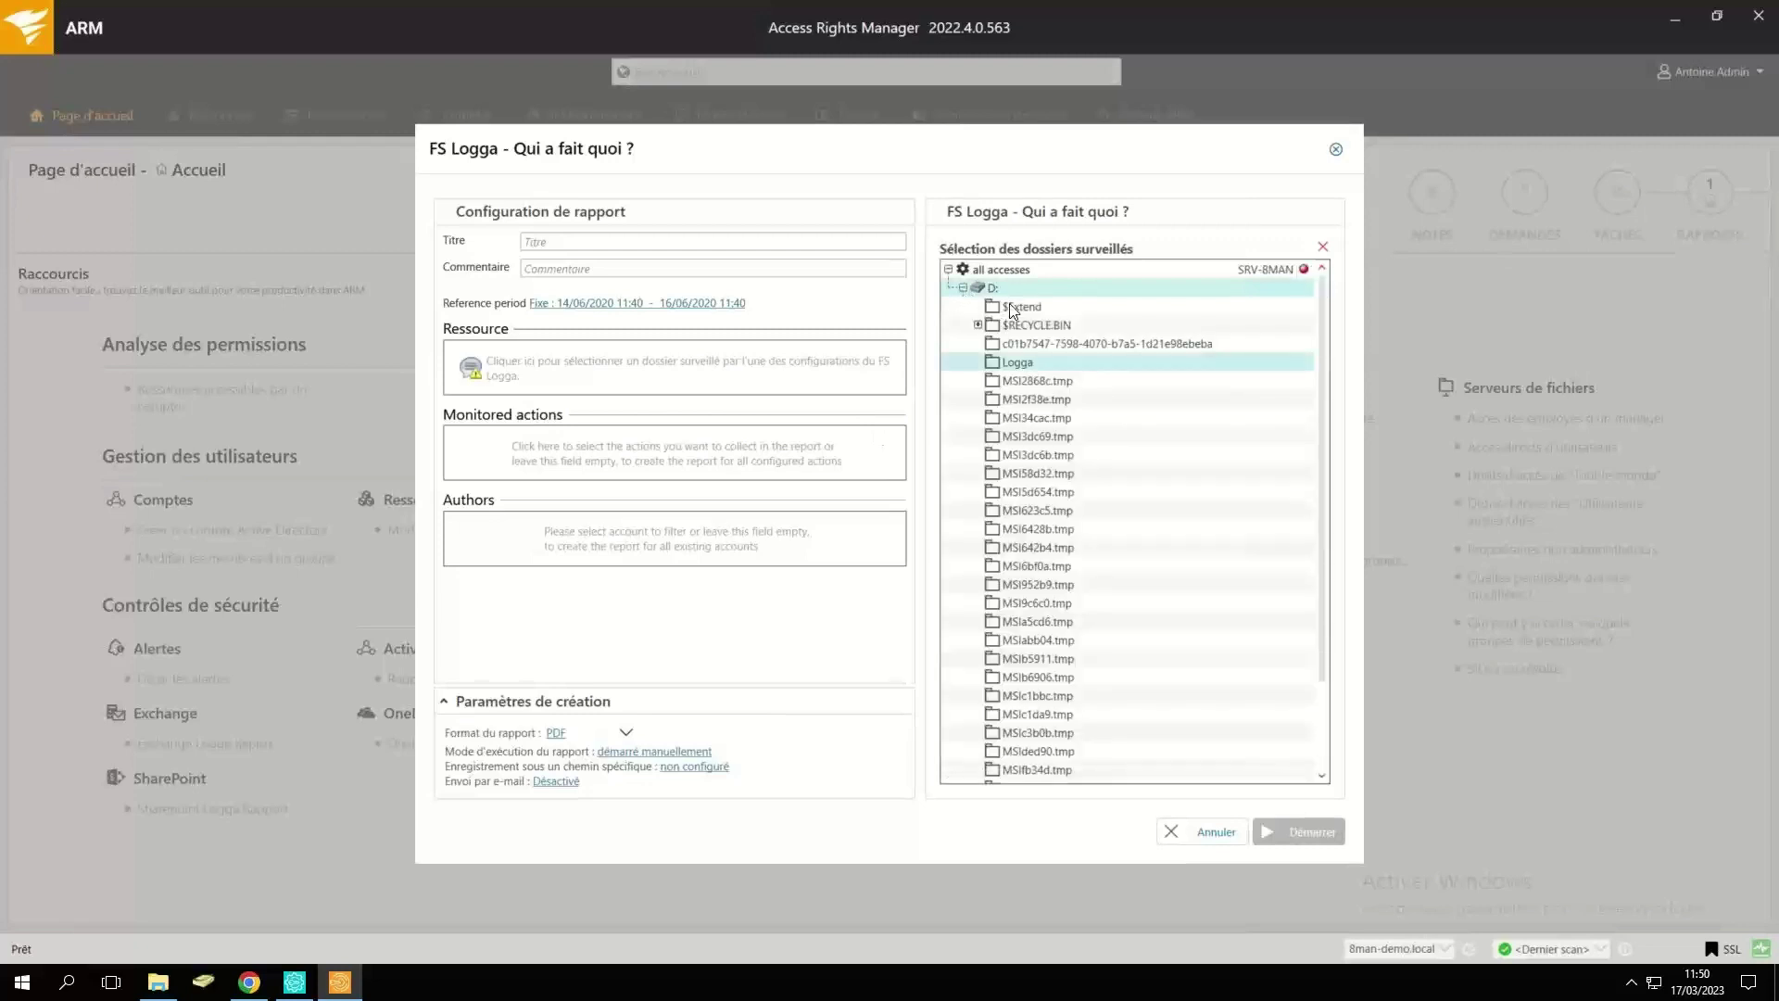
drag(711, 337, 612, 366)
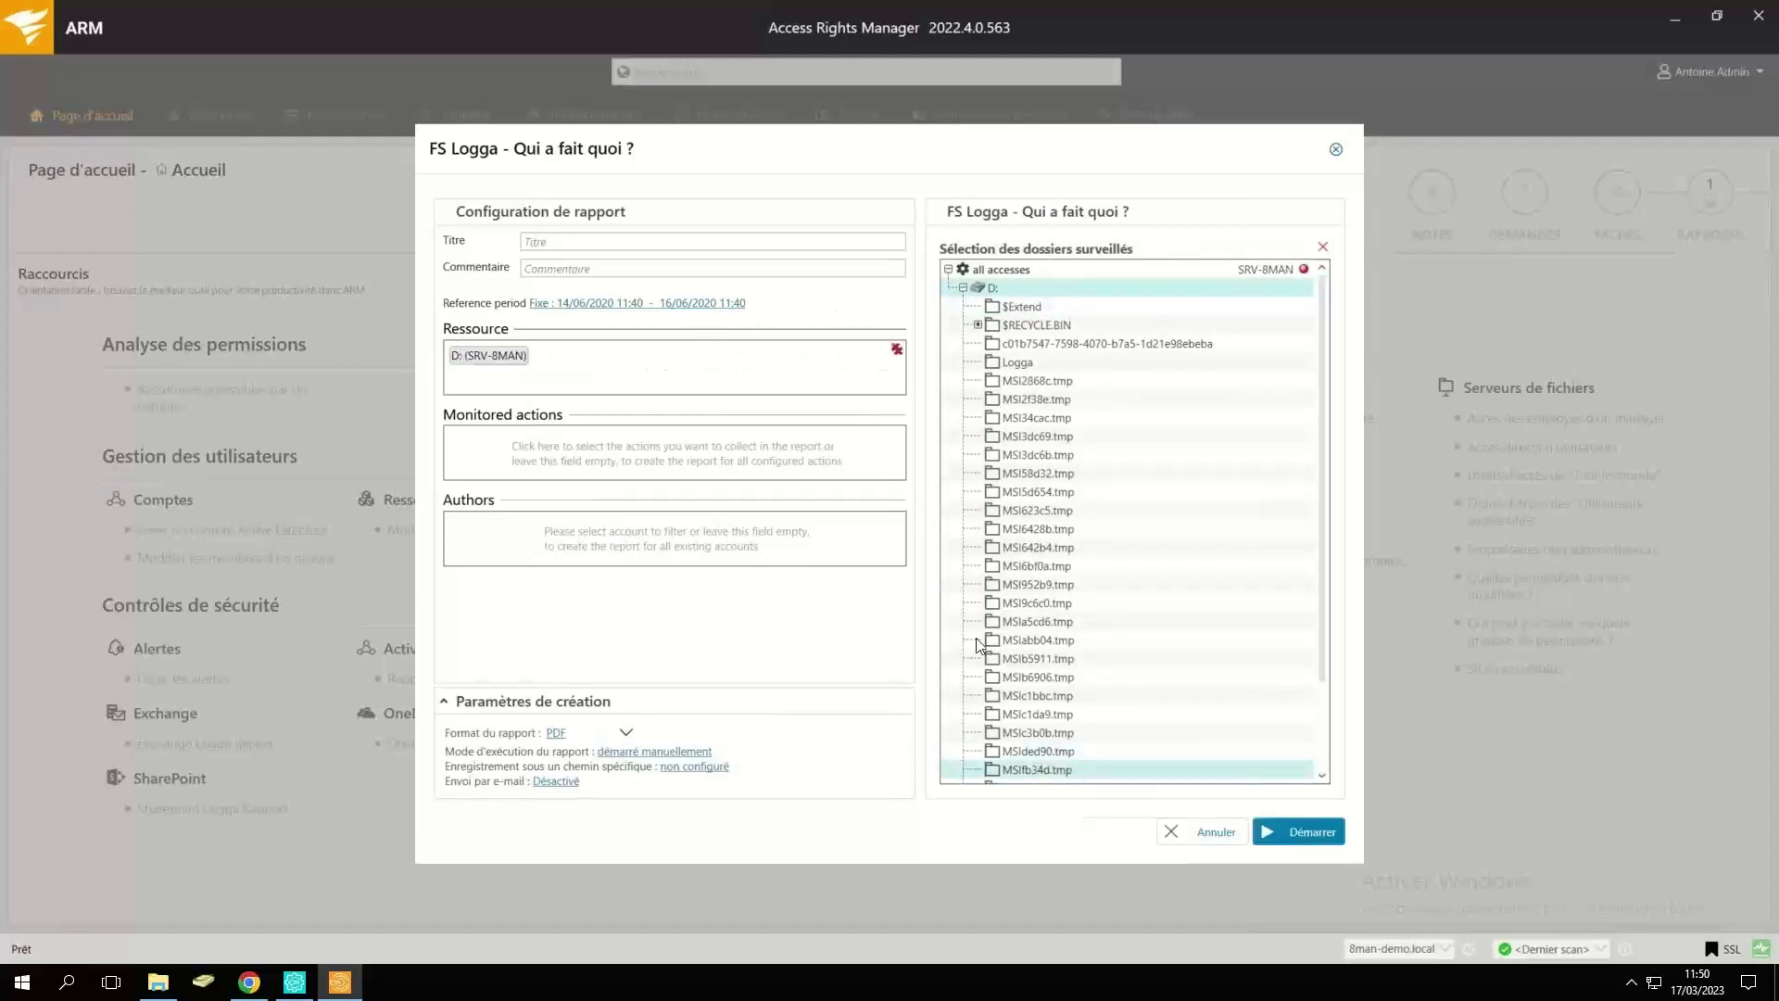
Display the report's available monitored actions and search for the administrator's account among the possible authors.
click(582, 469)
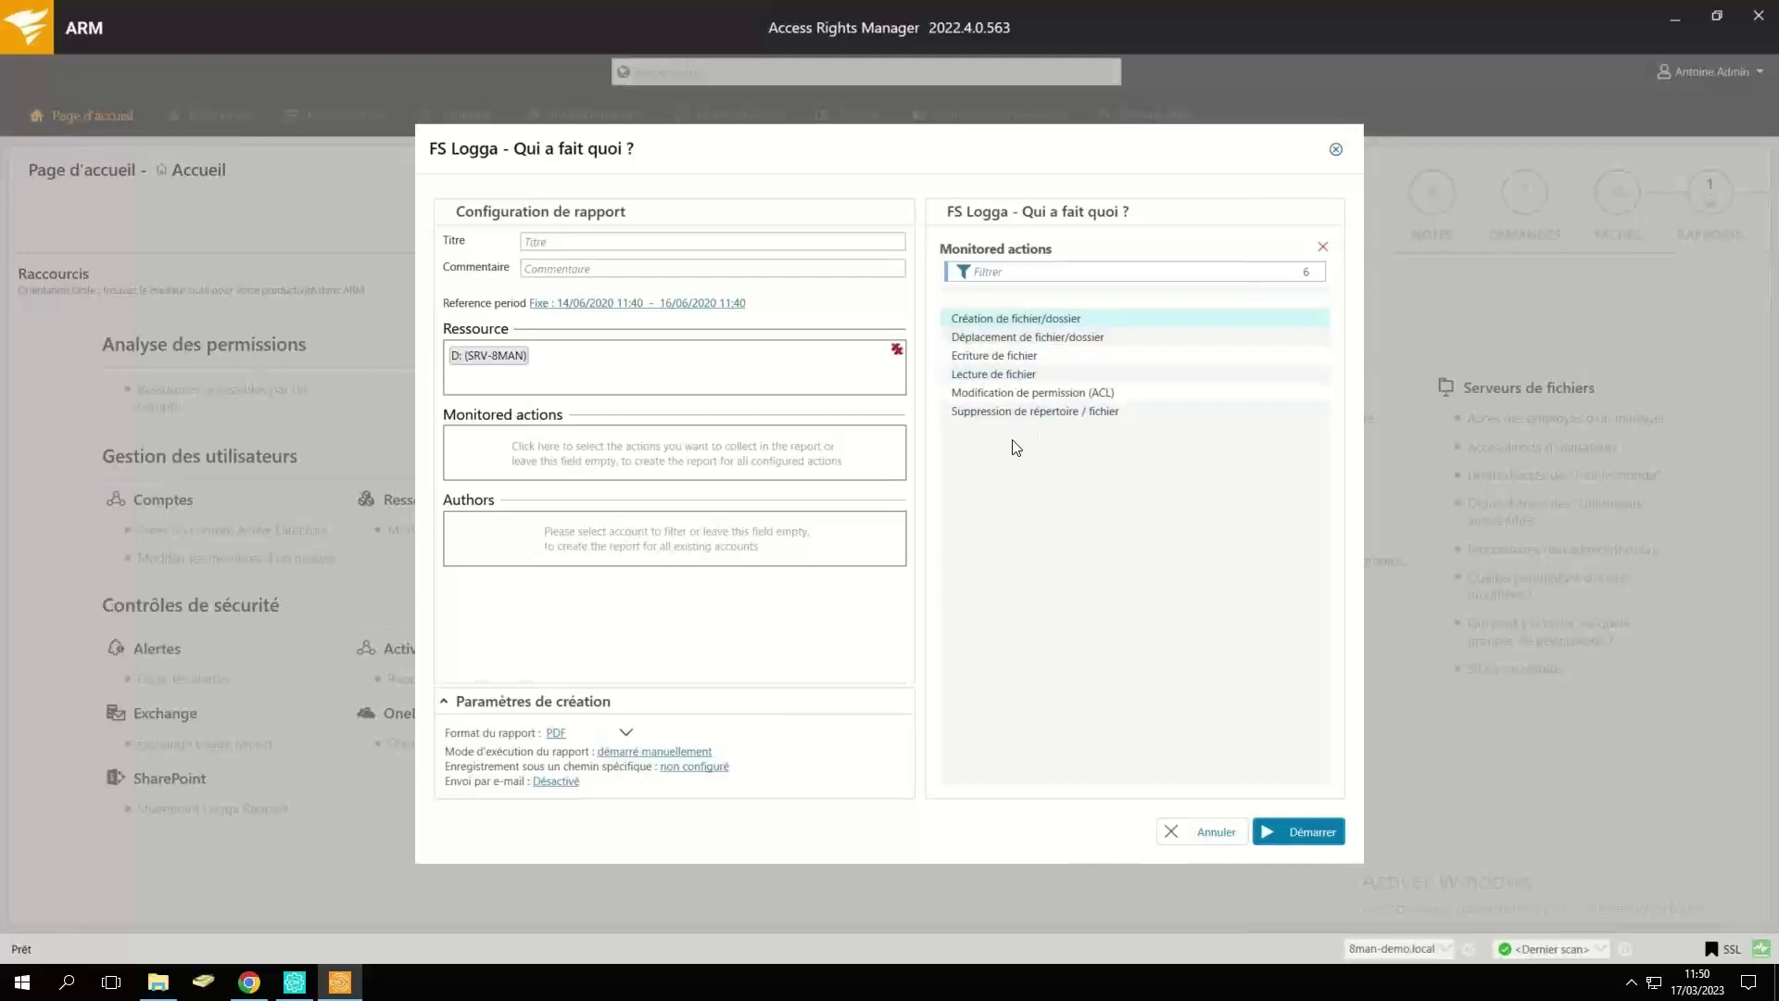
click(774, 545)
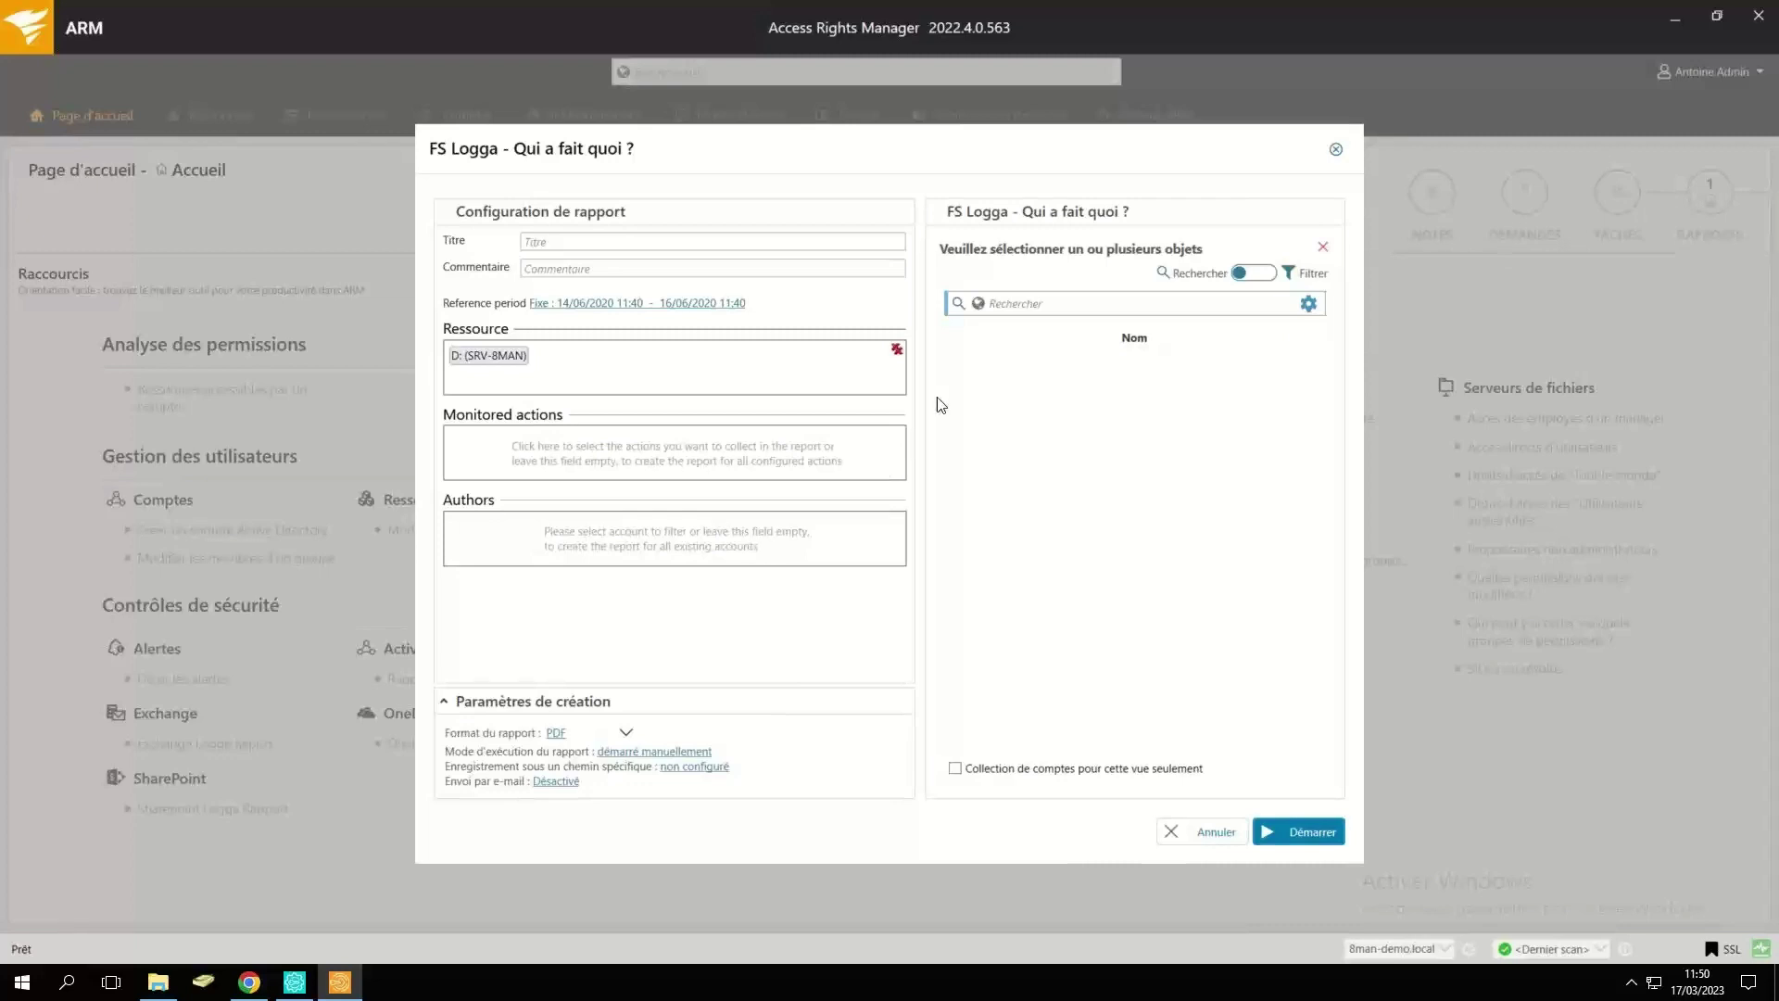
click(1032, 303)
text(antoin)
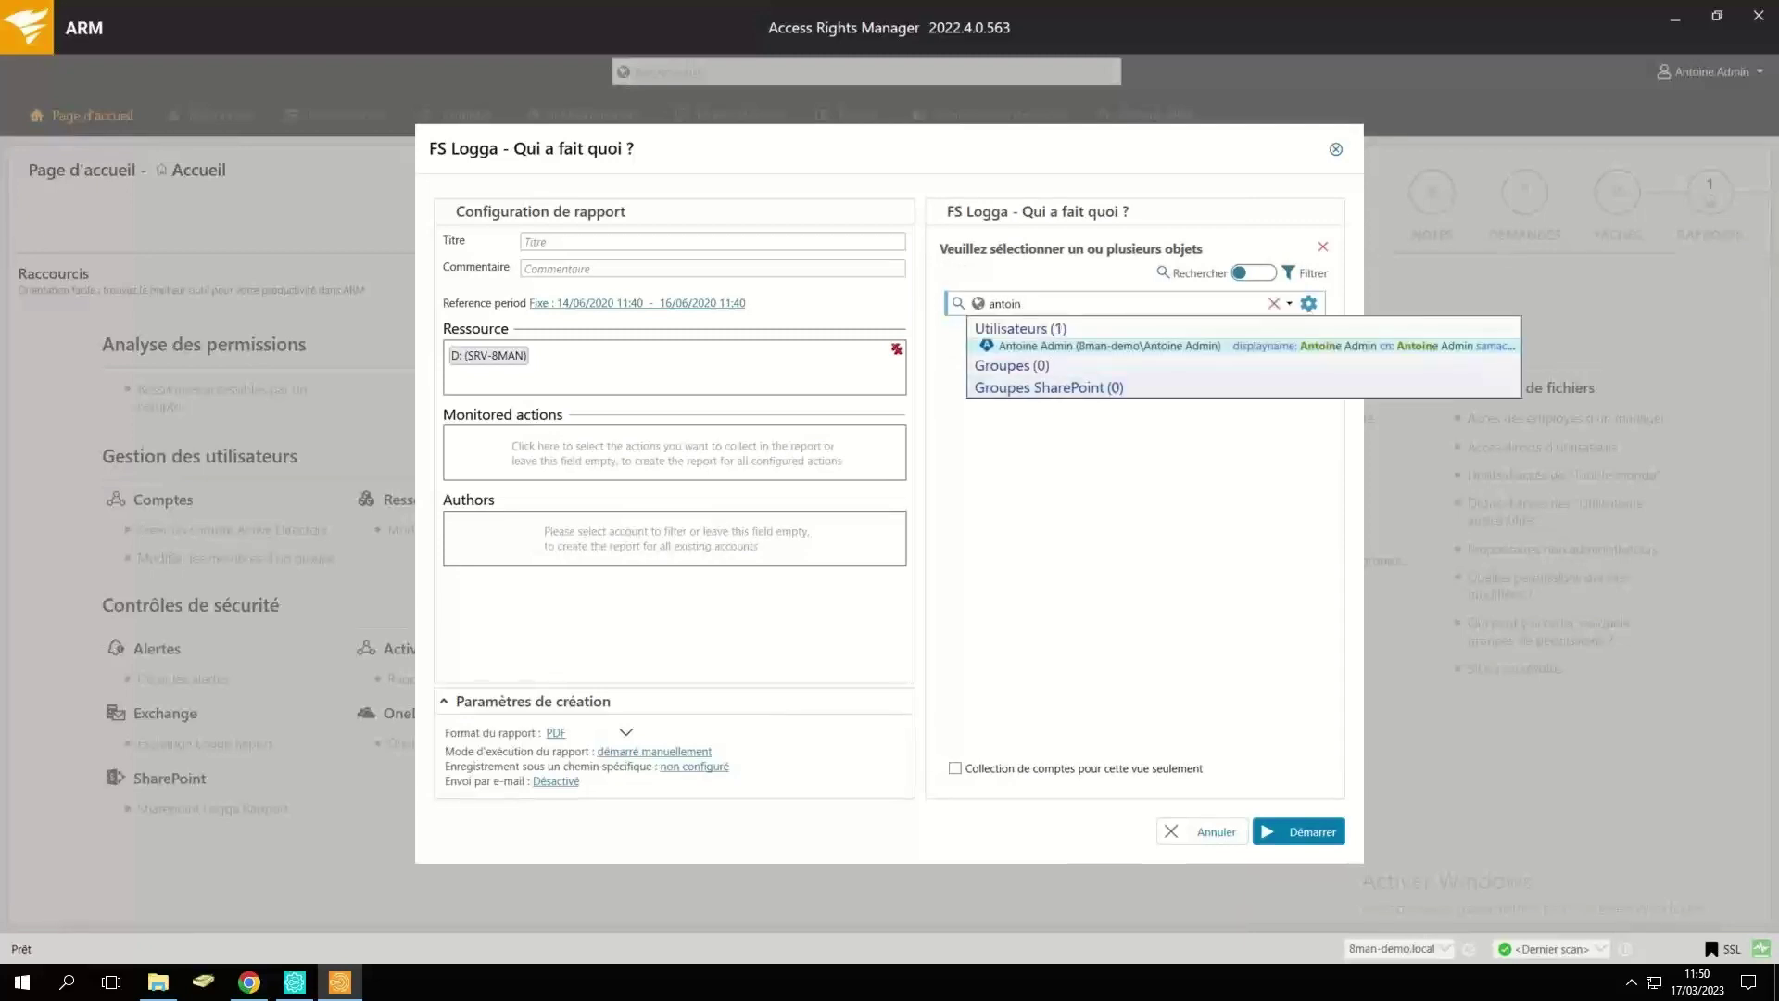
click(1032, 347)
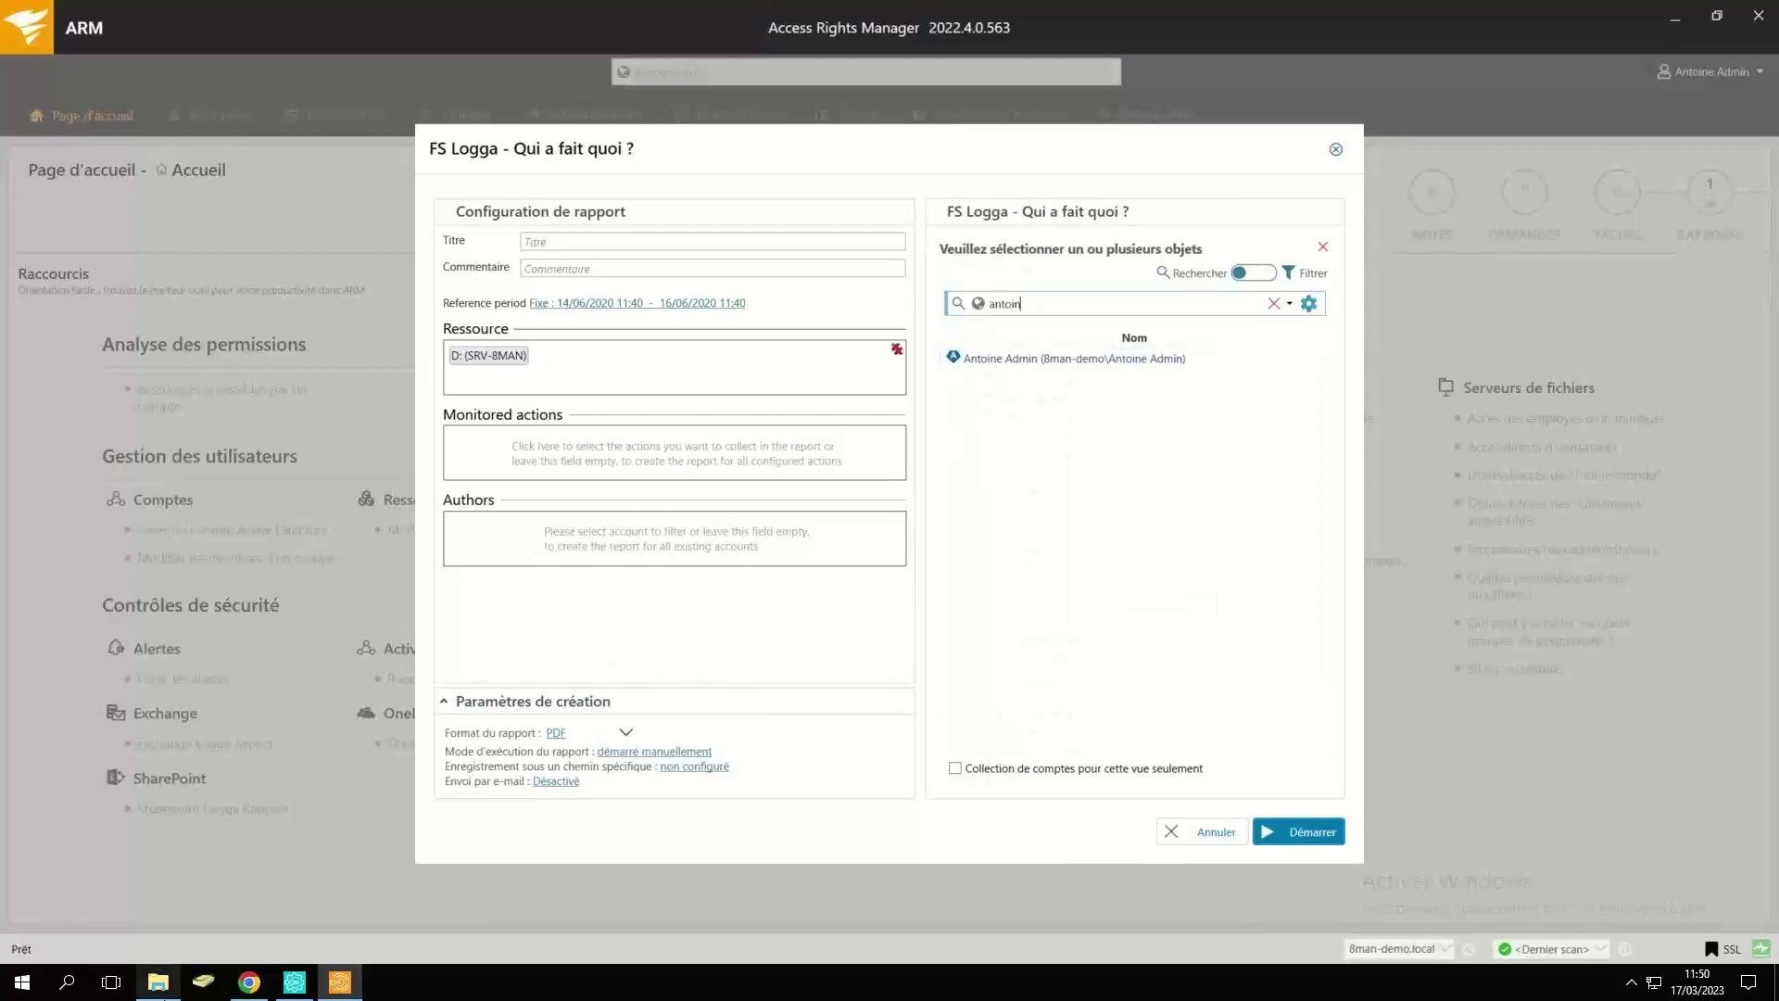
Open the saved "FS Logga - Qui a fait quoi ?" PDF report from the Documents\Rapport ARM folder.
click(158, 981)
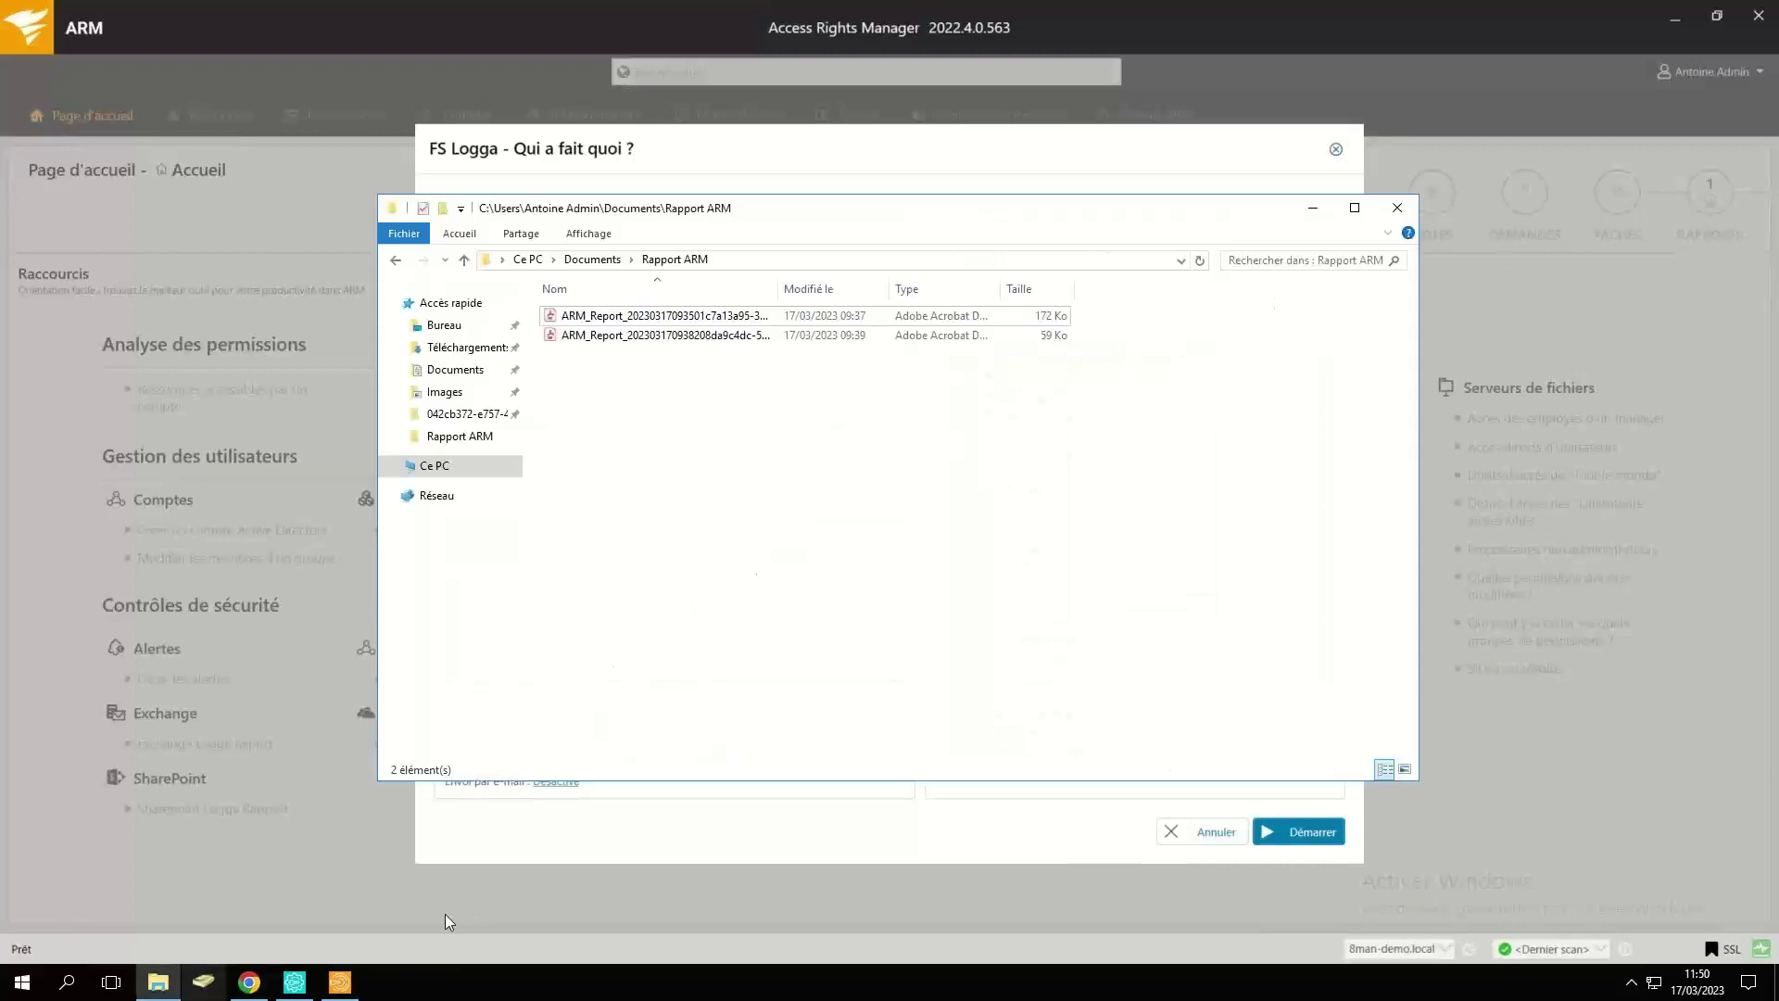
double_click(652, 317)
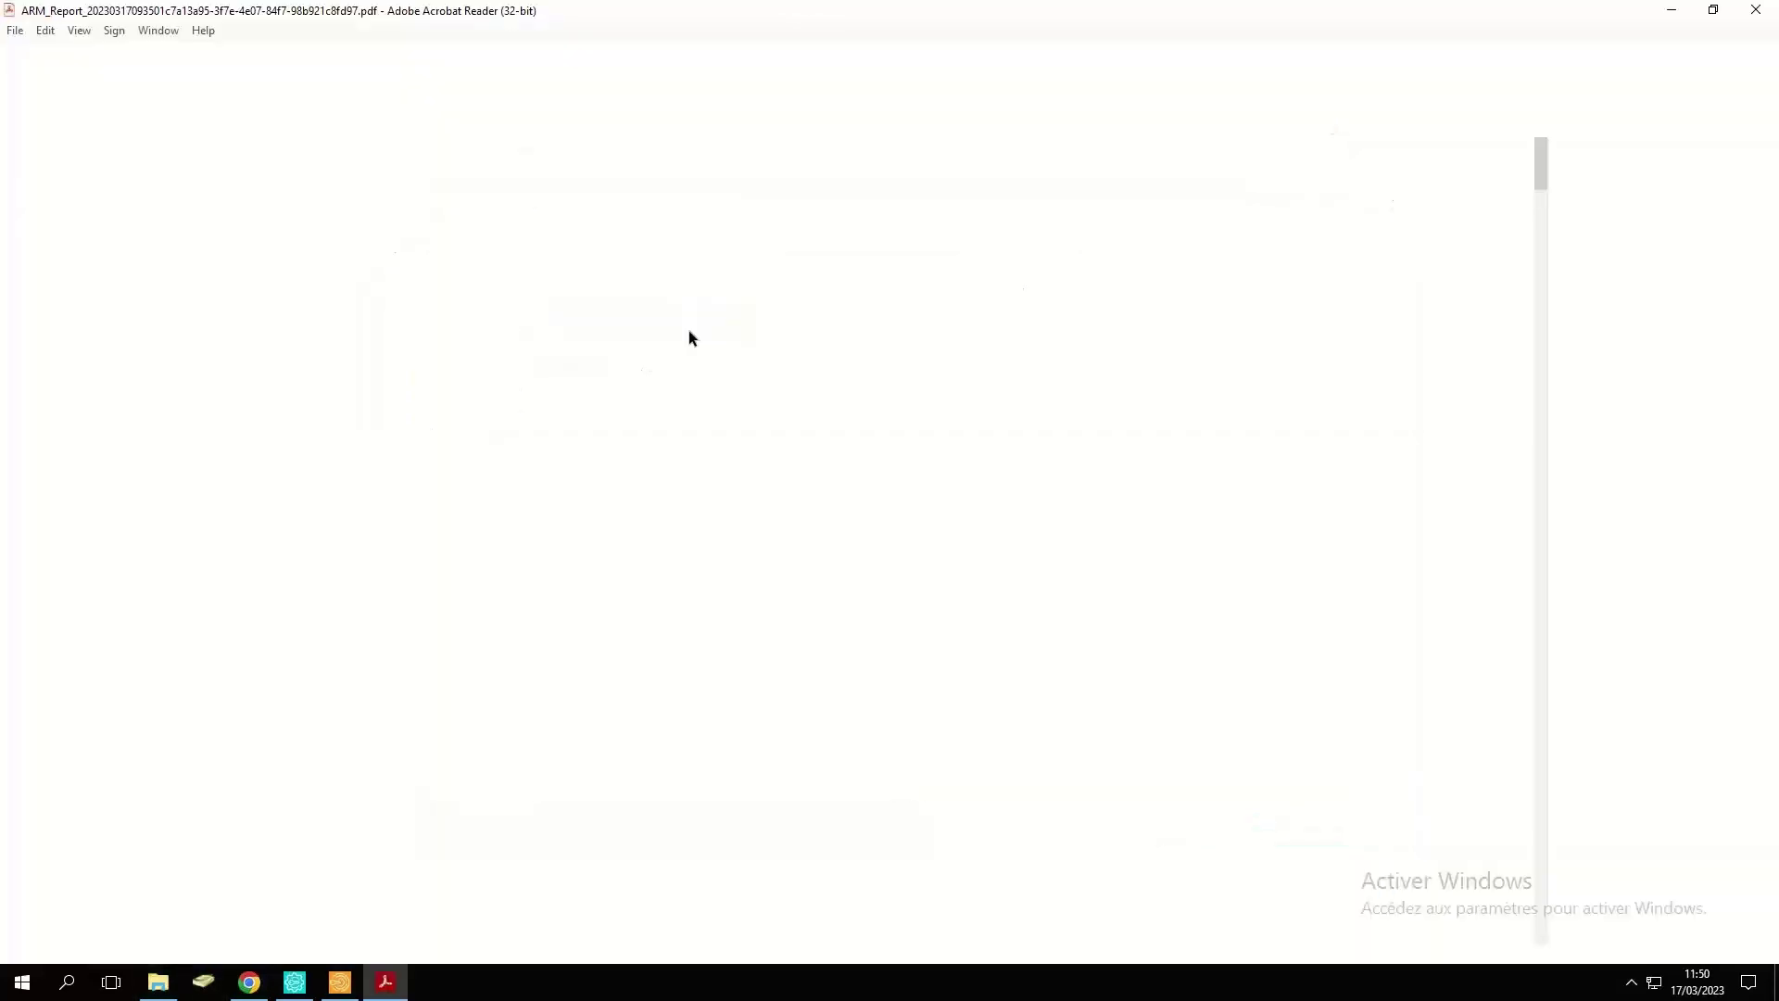
double_click(686, 344)
click(1672, 10)
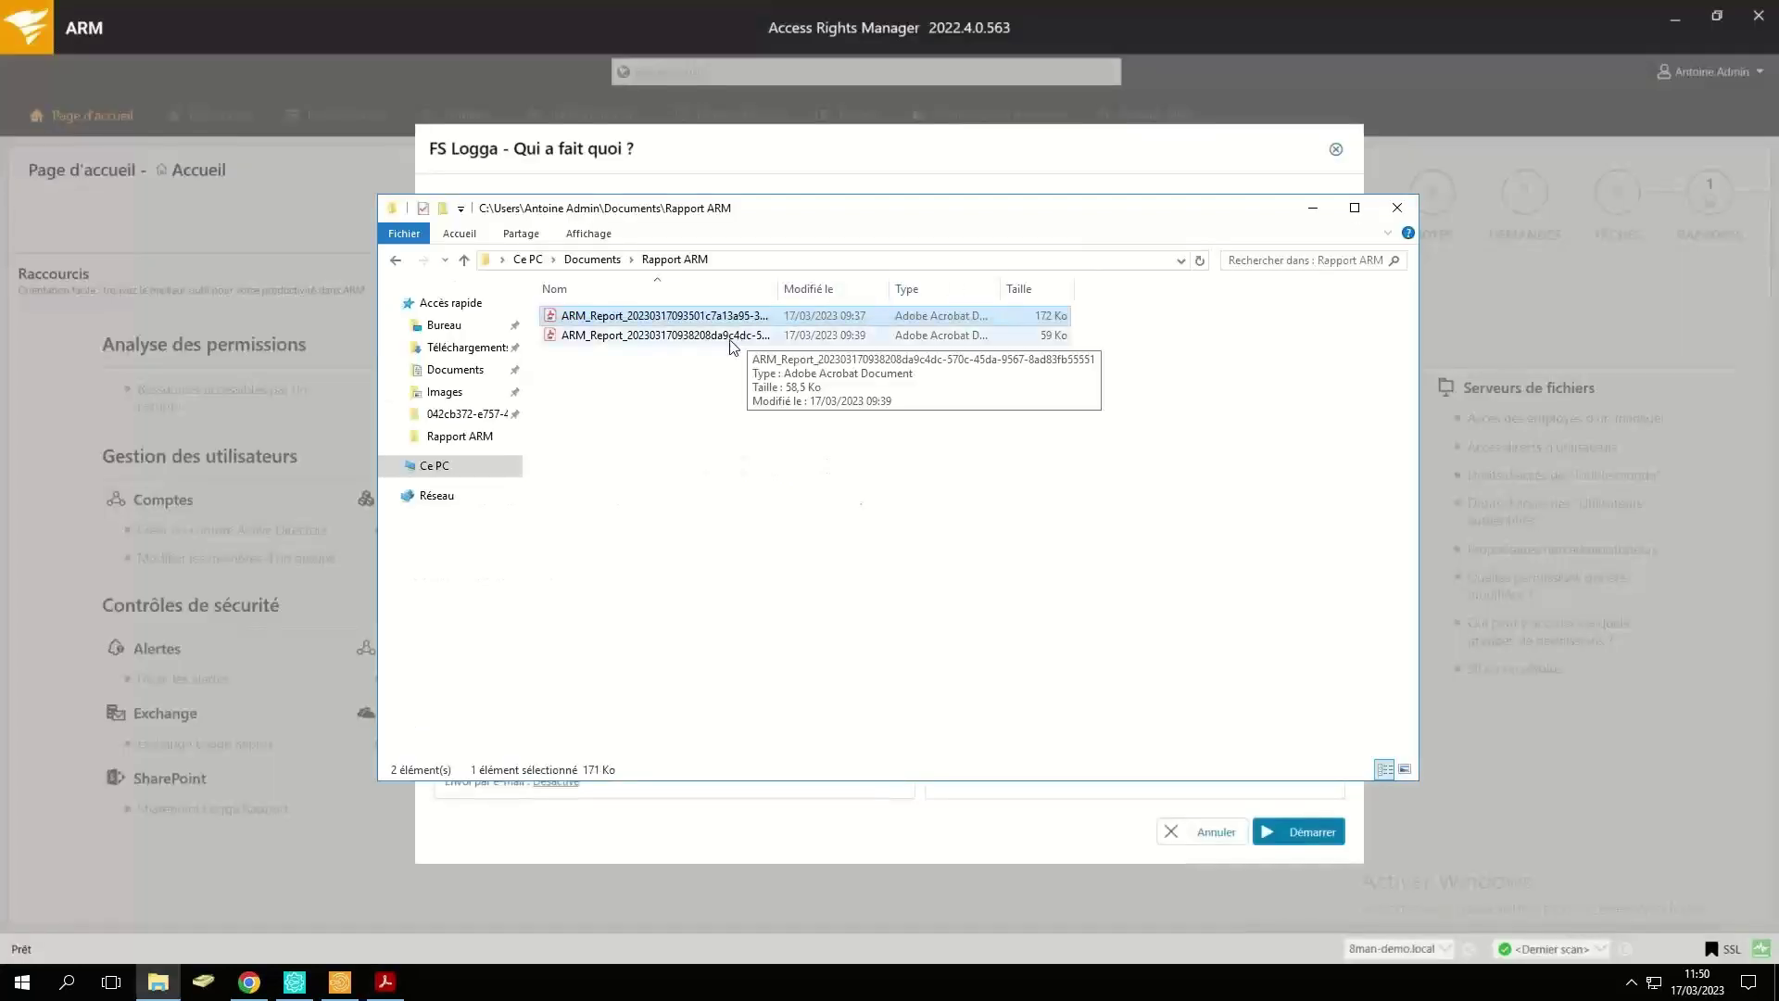
click(738, 336)
key(Return)
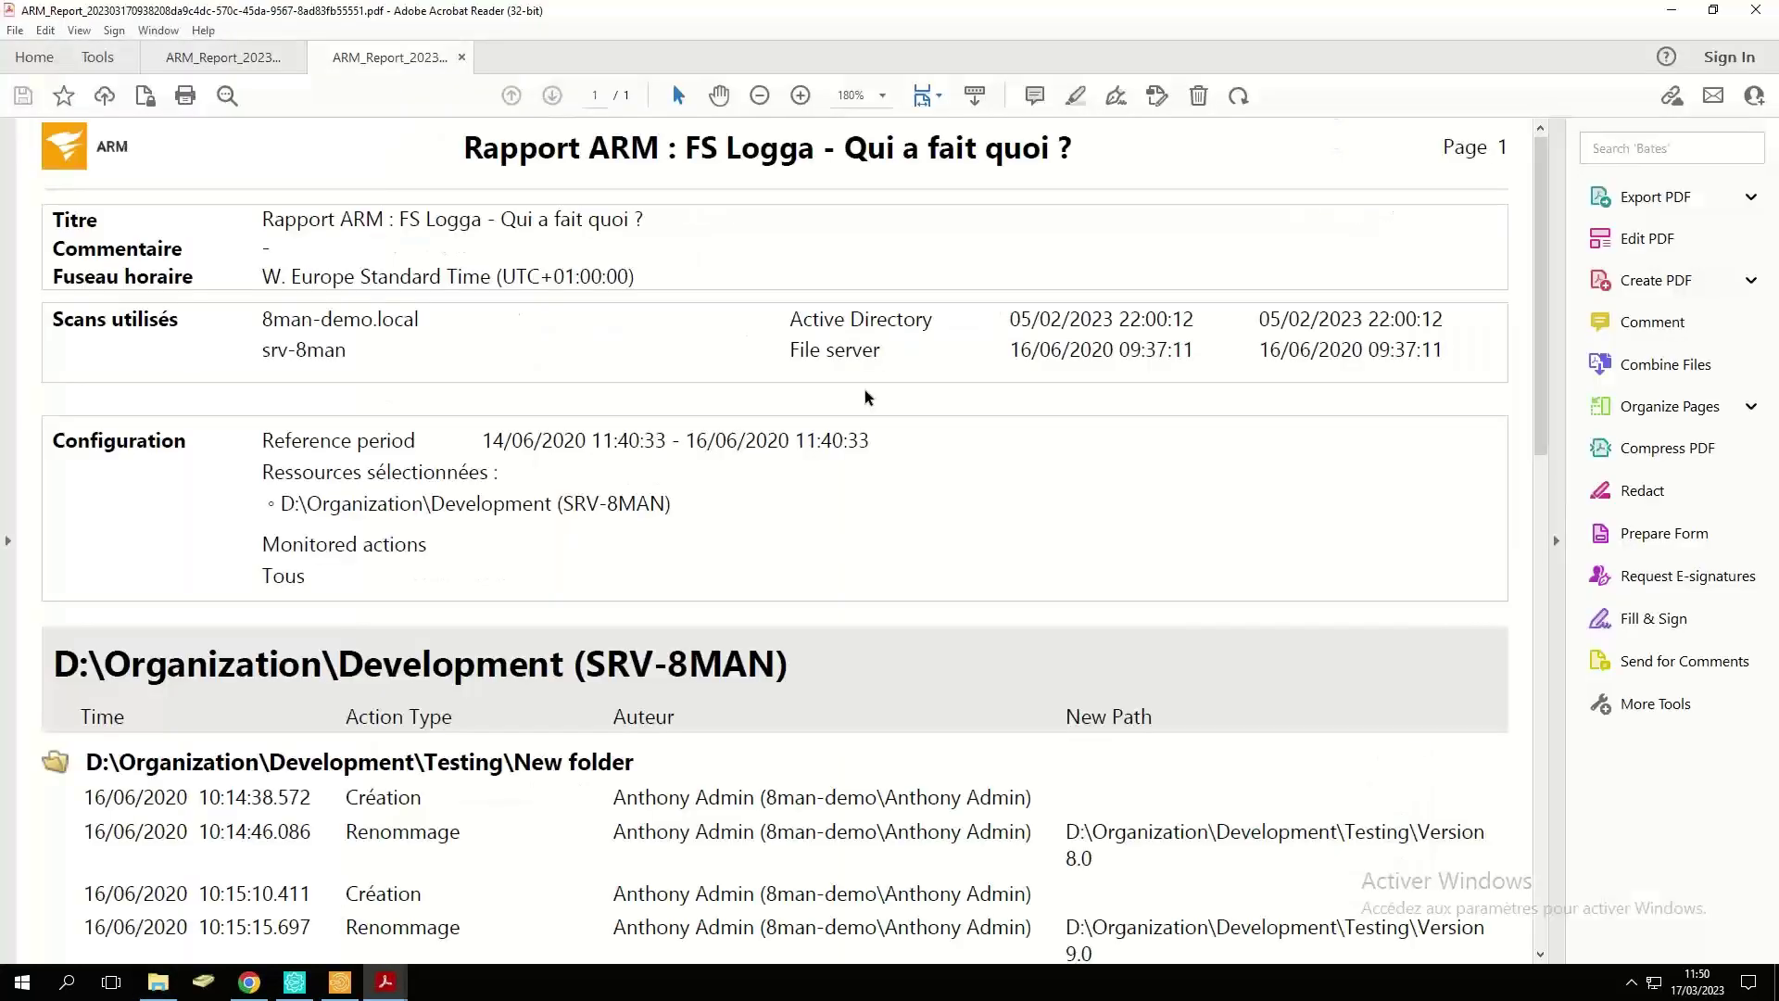
Examine the action types, authors and new paths logged in the report for the D:\Organization\Development folders and files.
scroll(761, 646, down, 3)
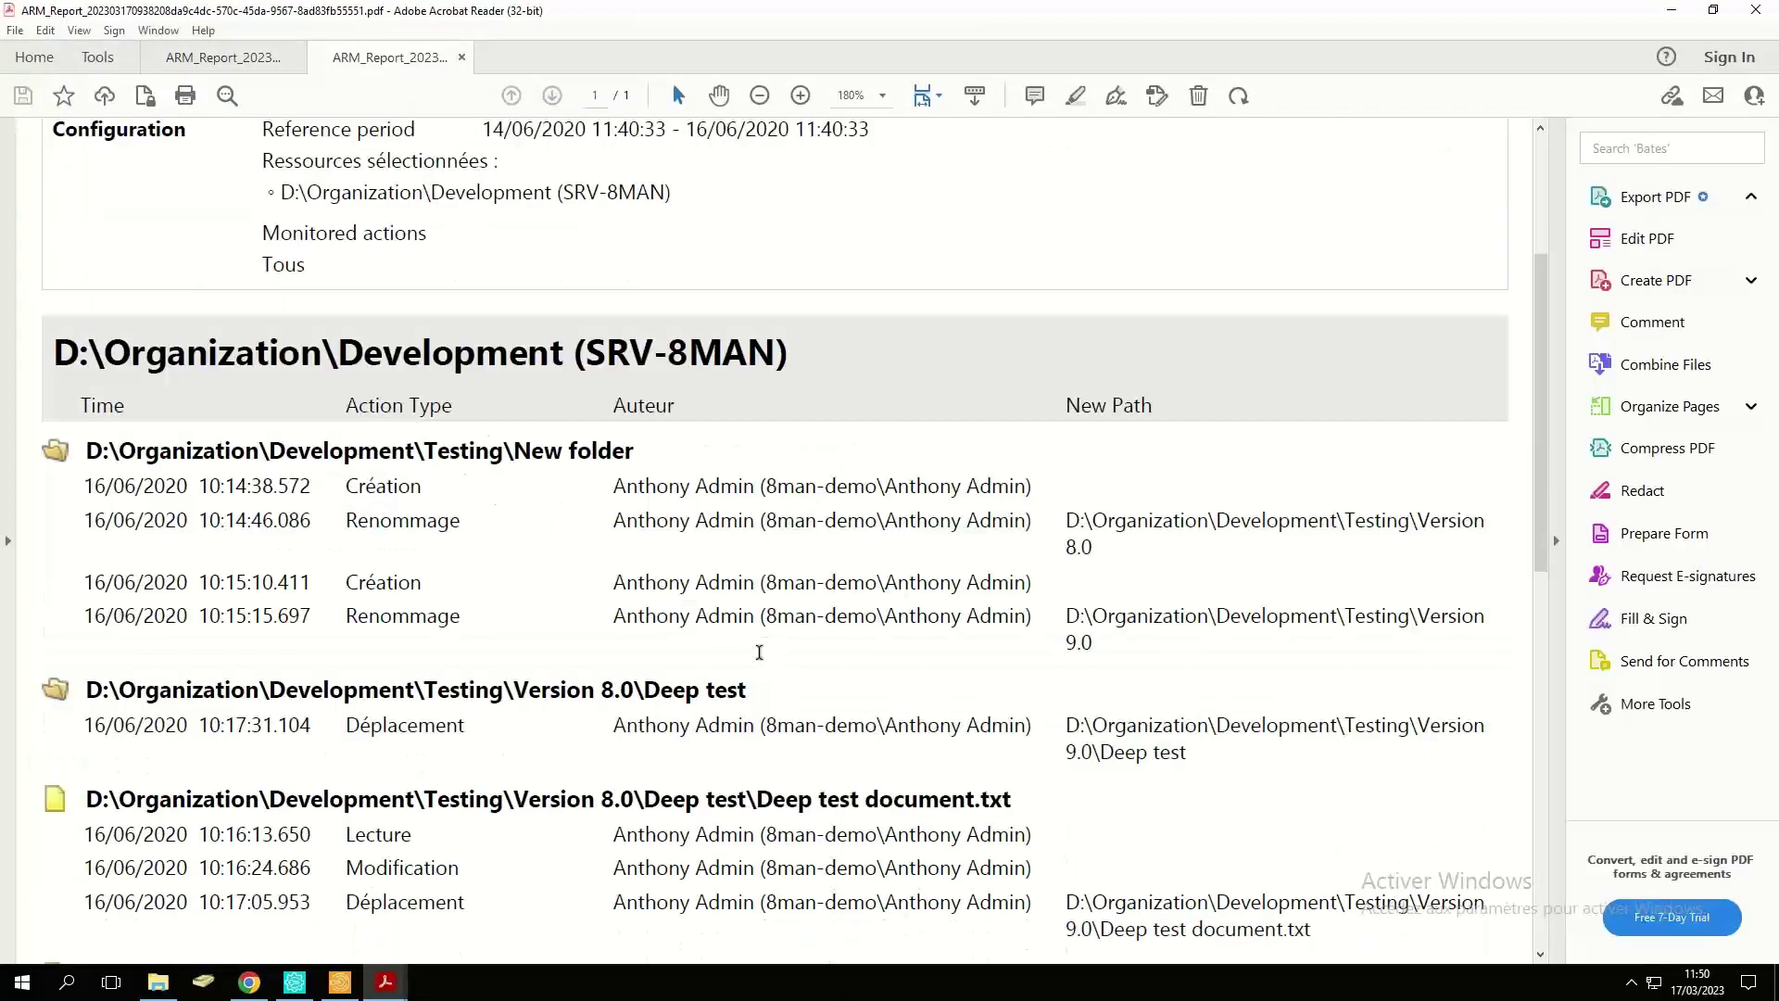
scroll(759, 652, down, 2)
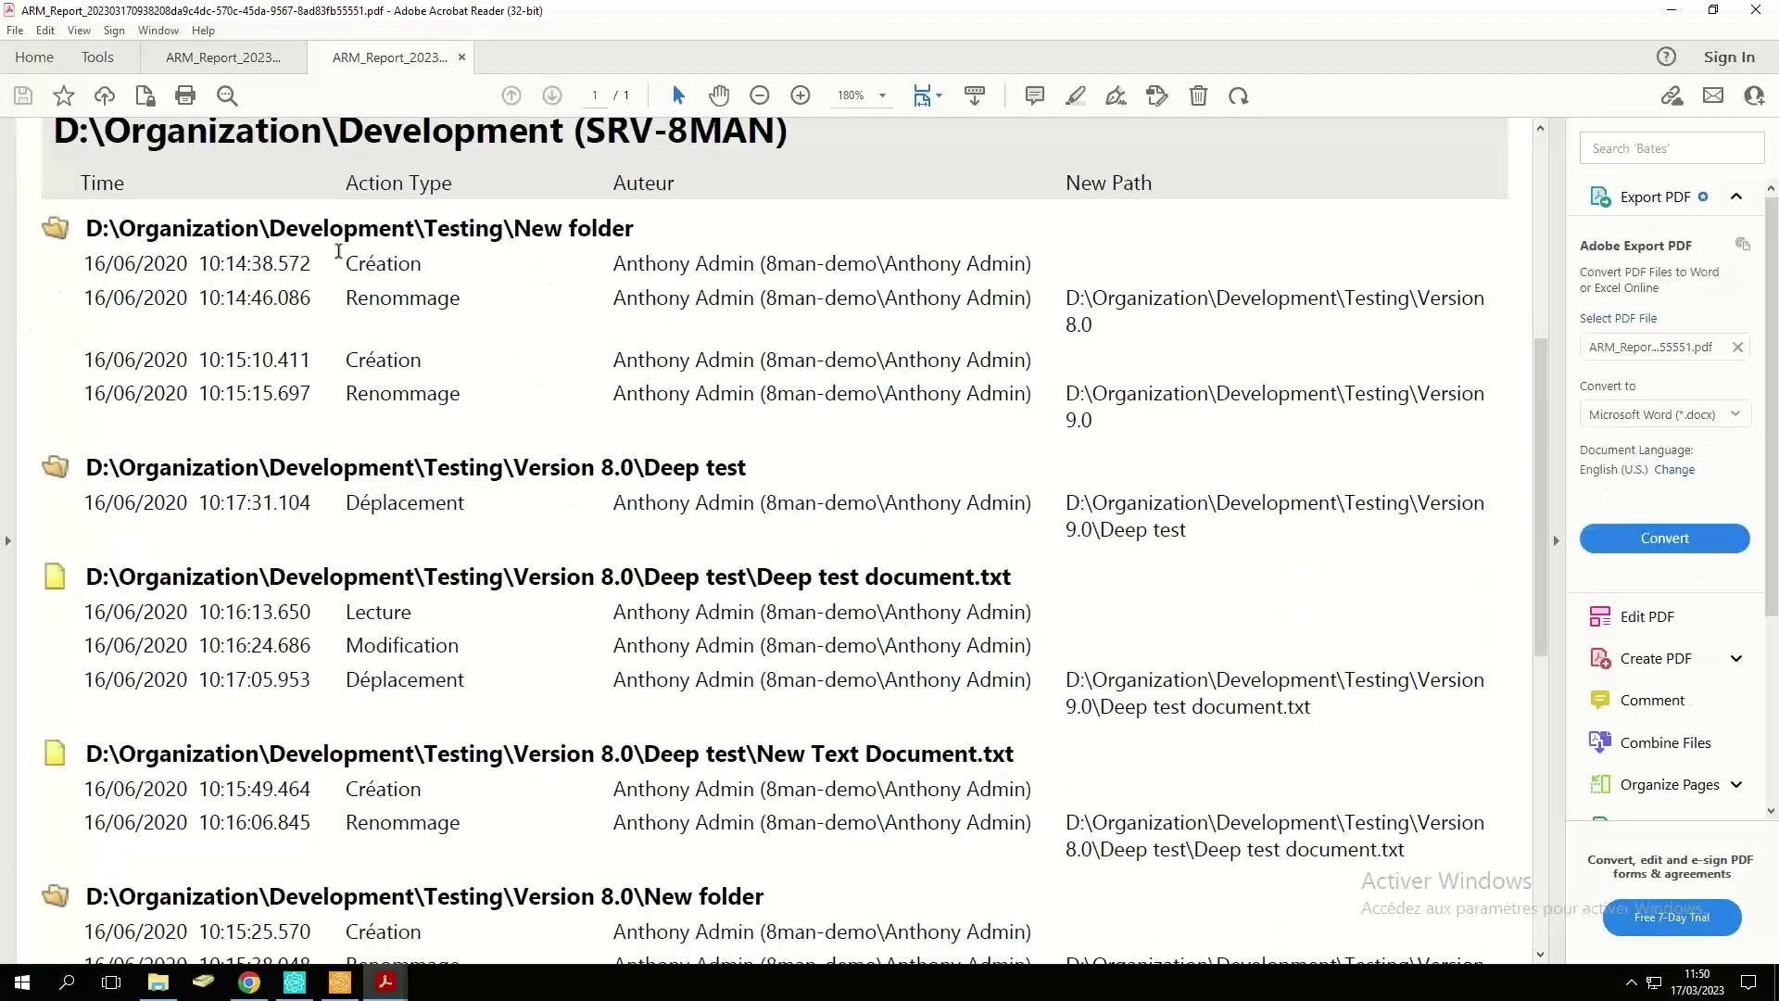
drag(336, 263, 425, 267)
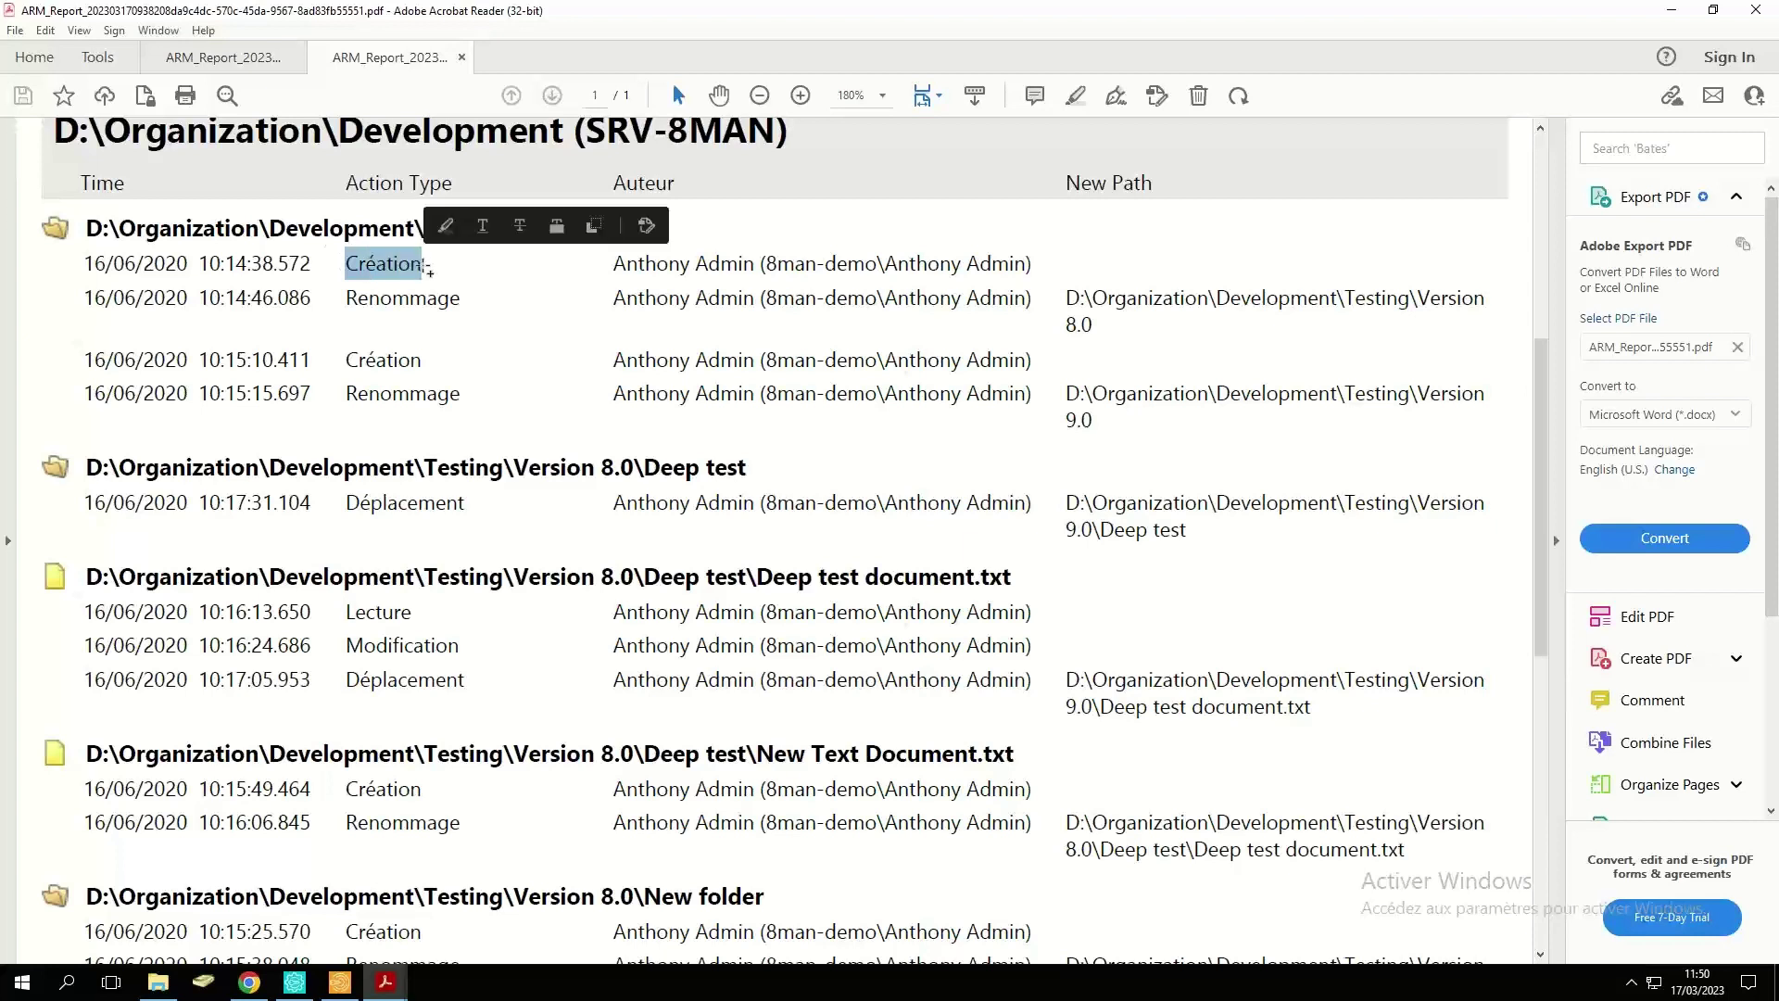
click(352, 298)
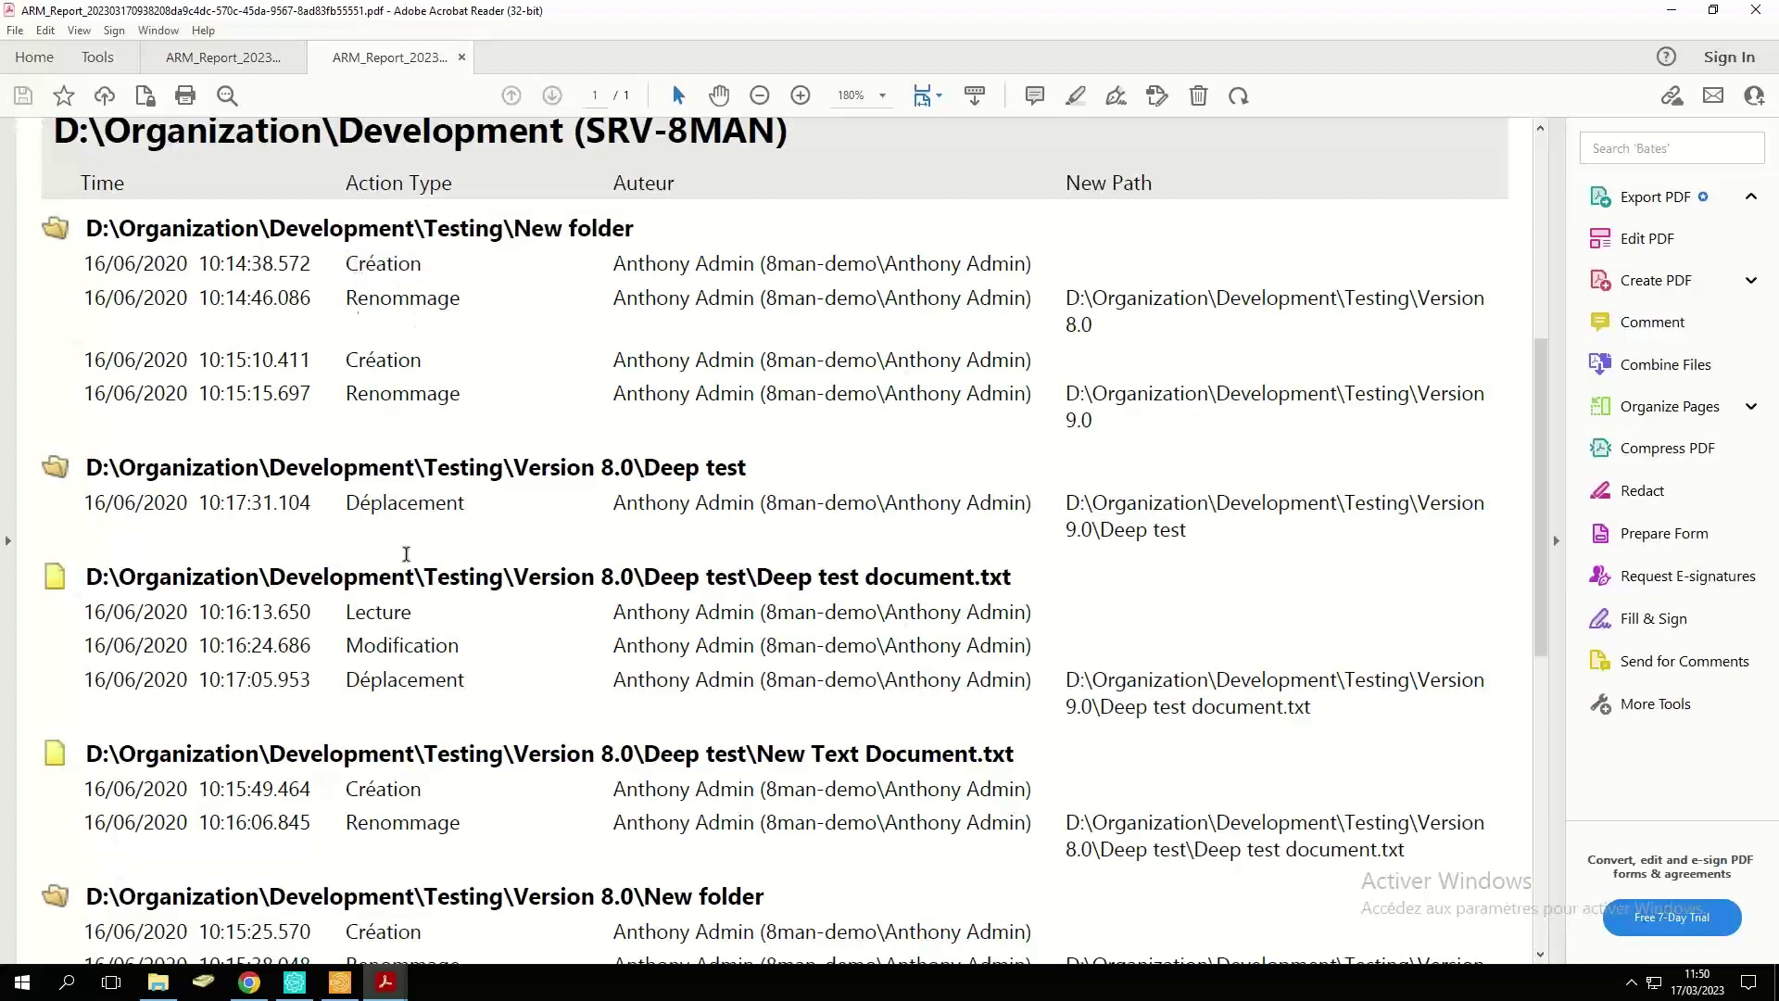
scroll(408, 575, down, 1)
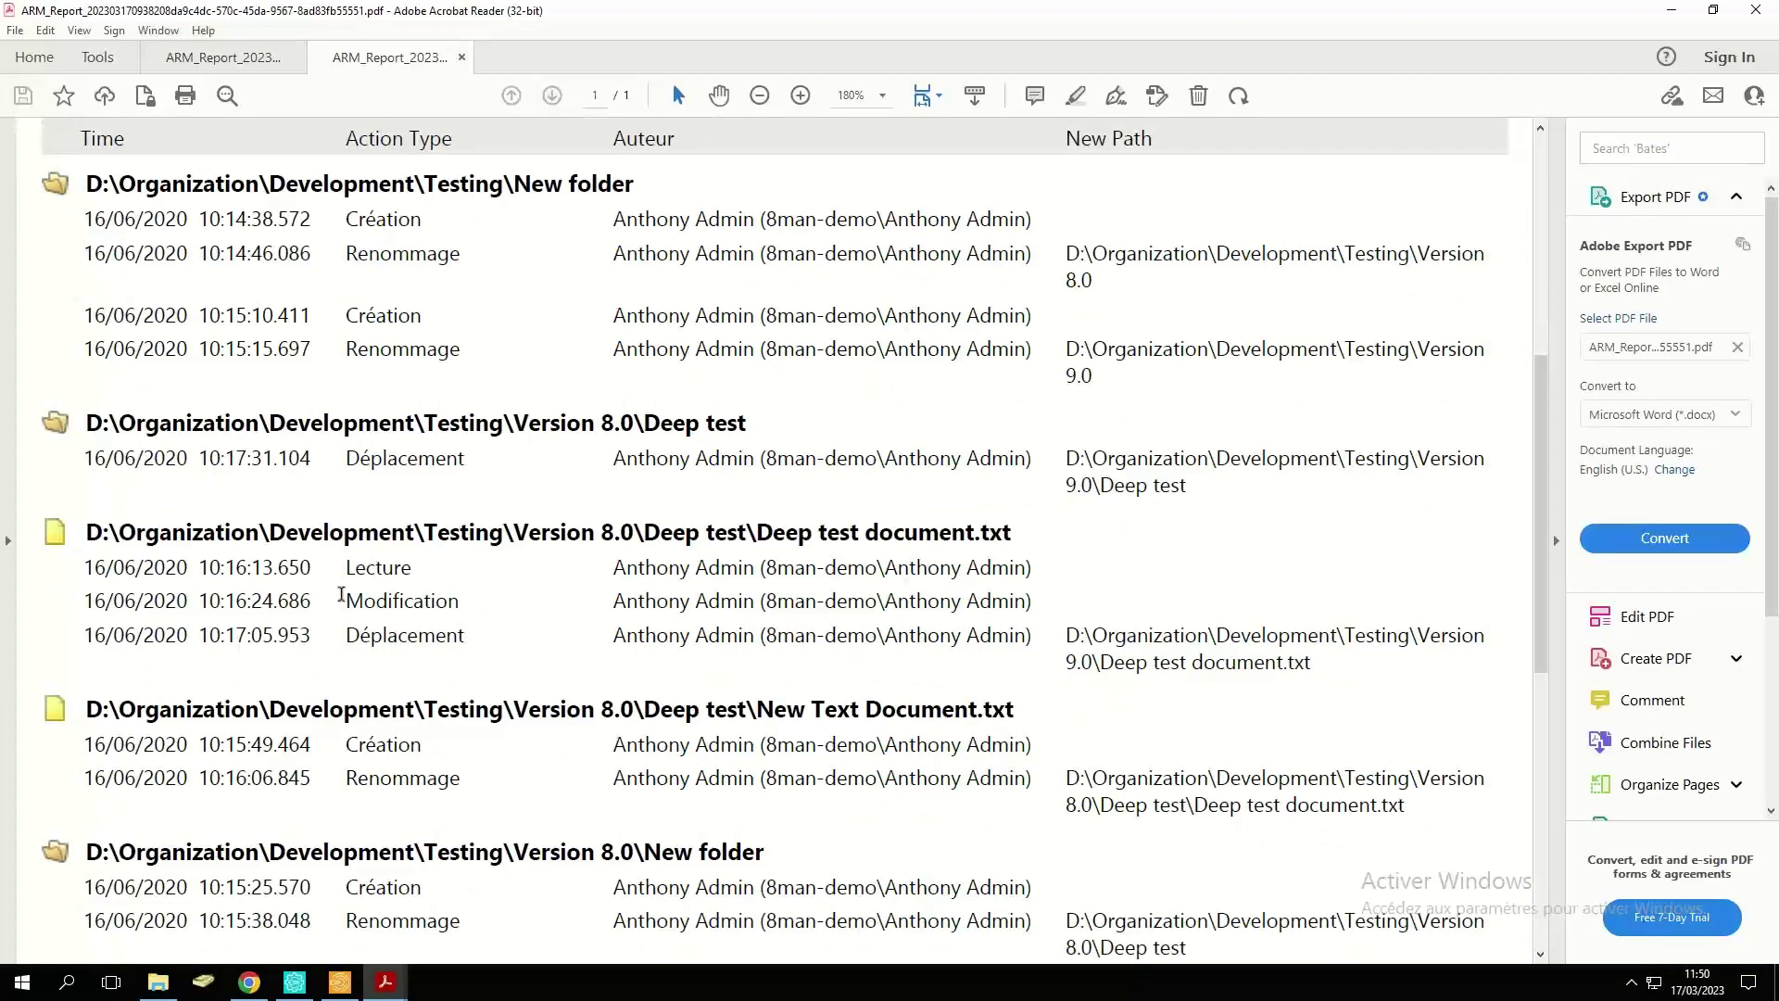
scroll(412, 615, down, 1)
double_click(372, 557)
scroll(376, 552, down, 10)
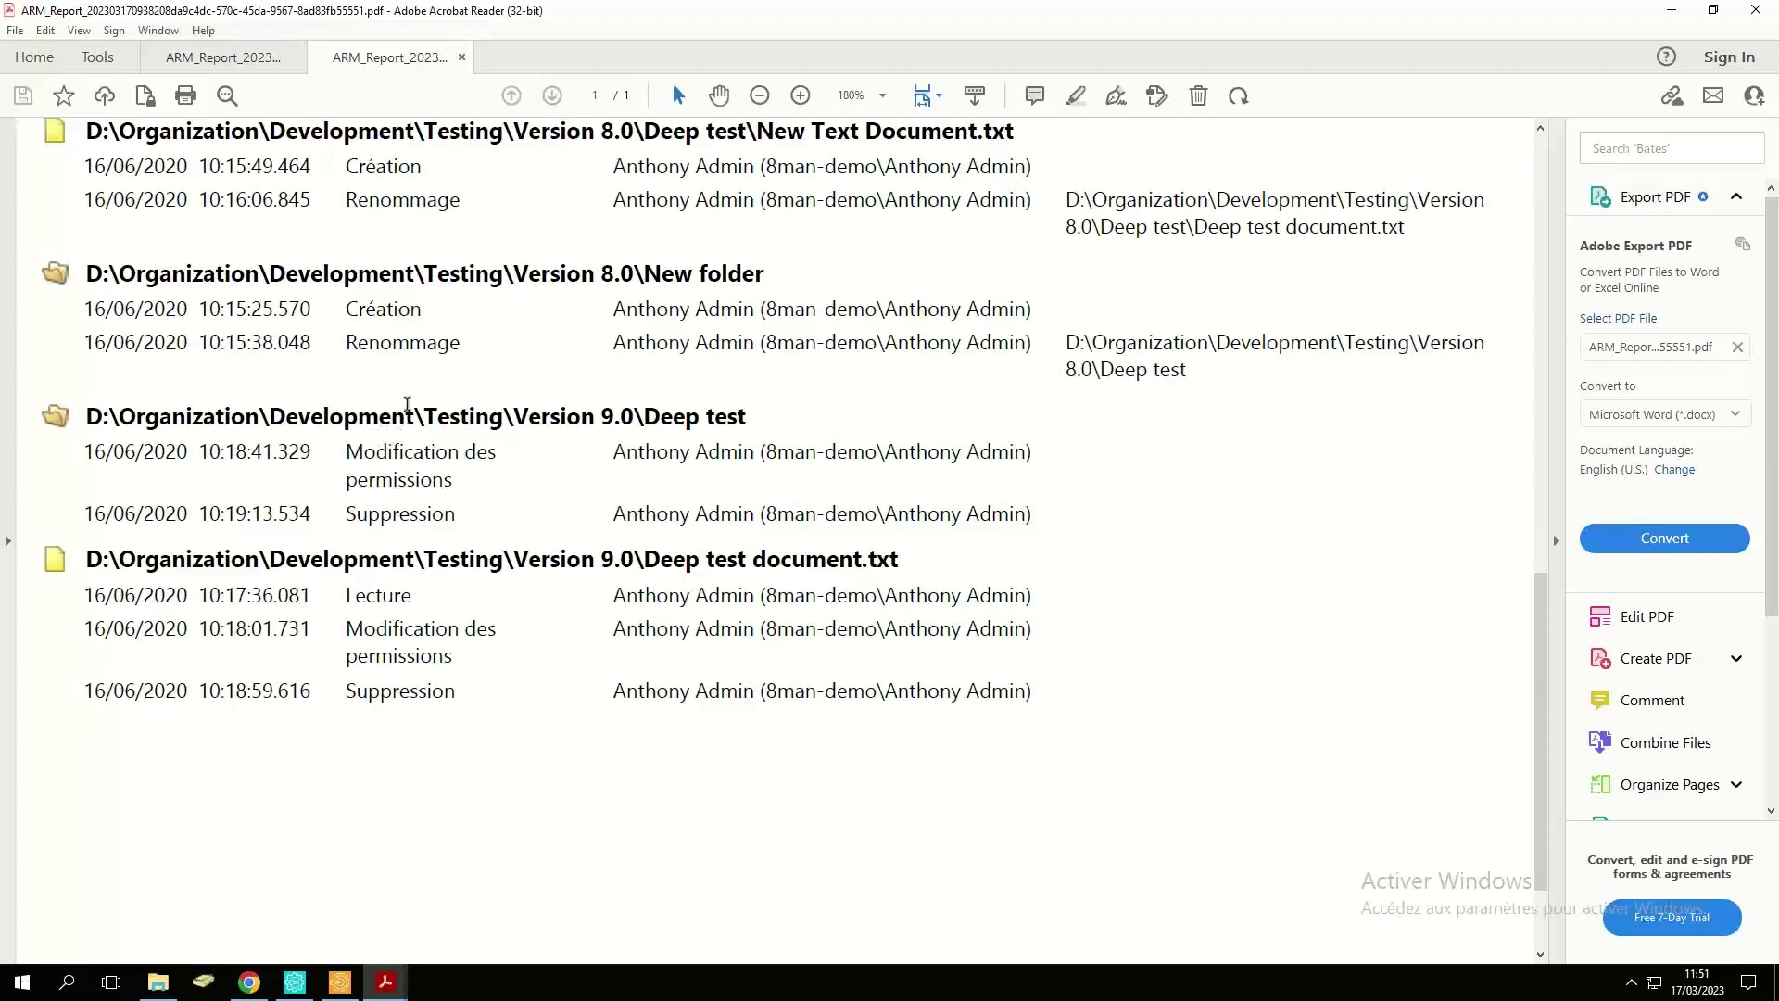
Minimize the PDF report and its folder, and close the "FS Logga - Qui a fait quoi ?" report configuration.
click(1673, 16)
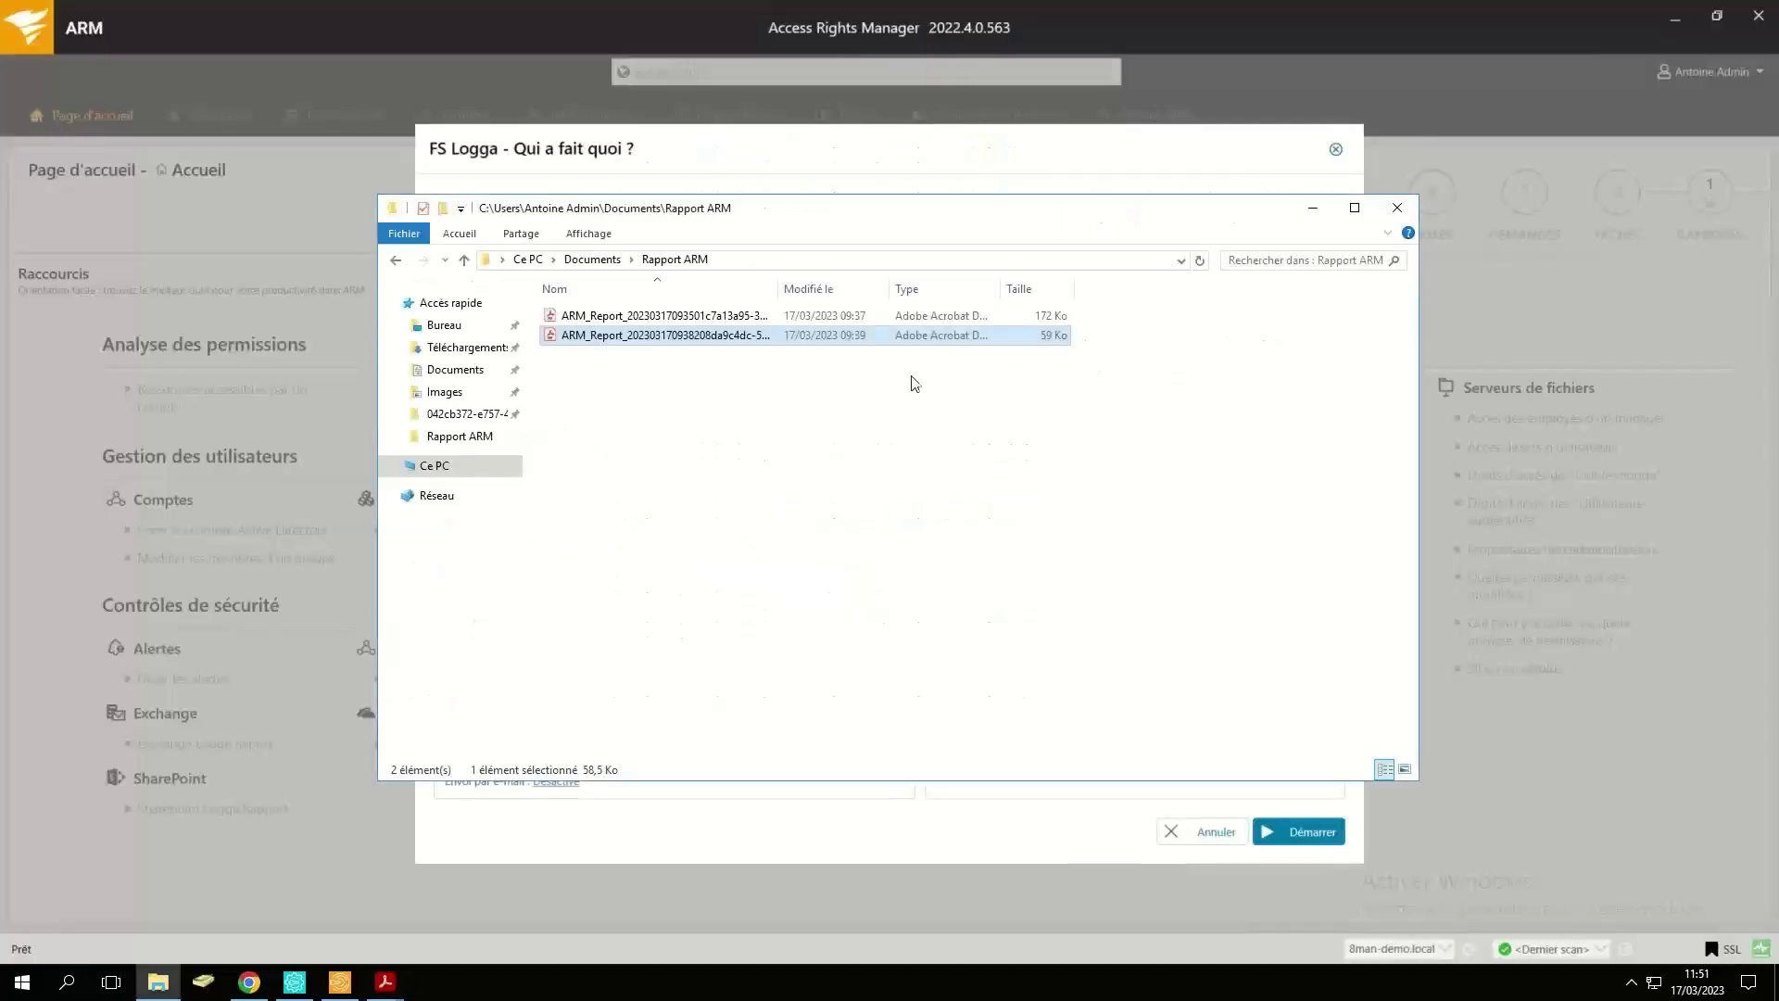
click(552, 428)
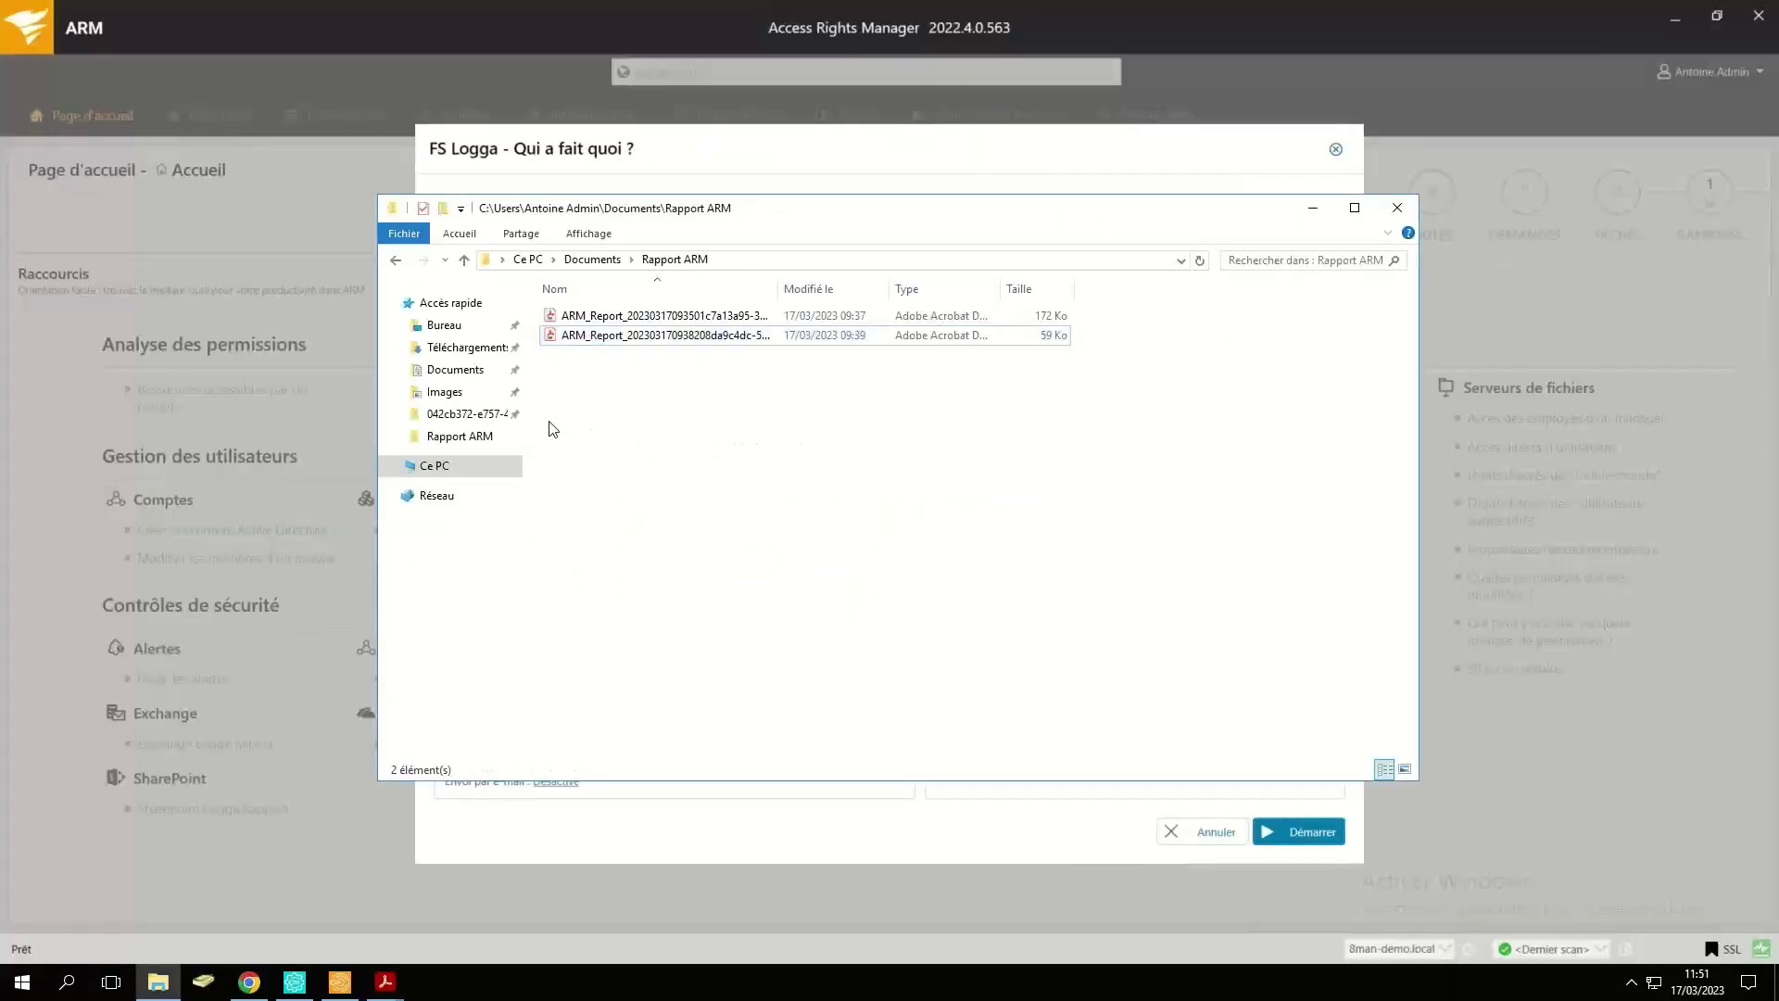
click(1312, 208)
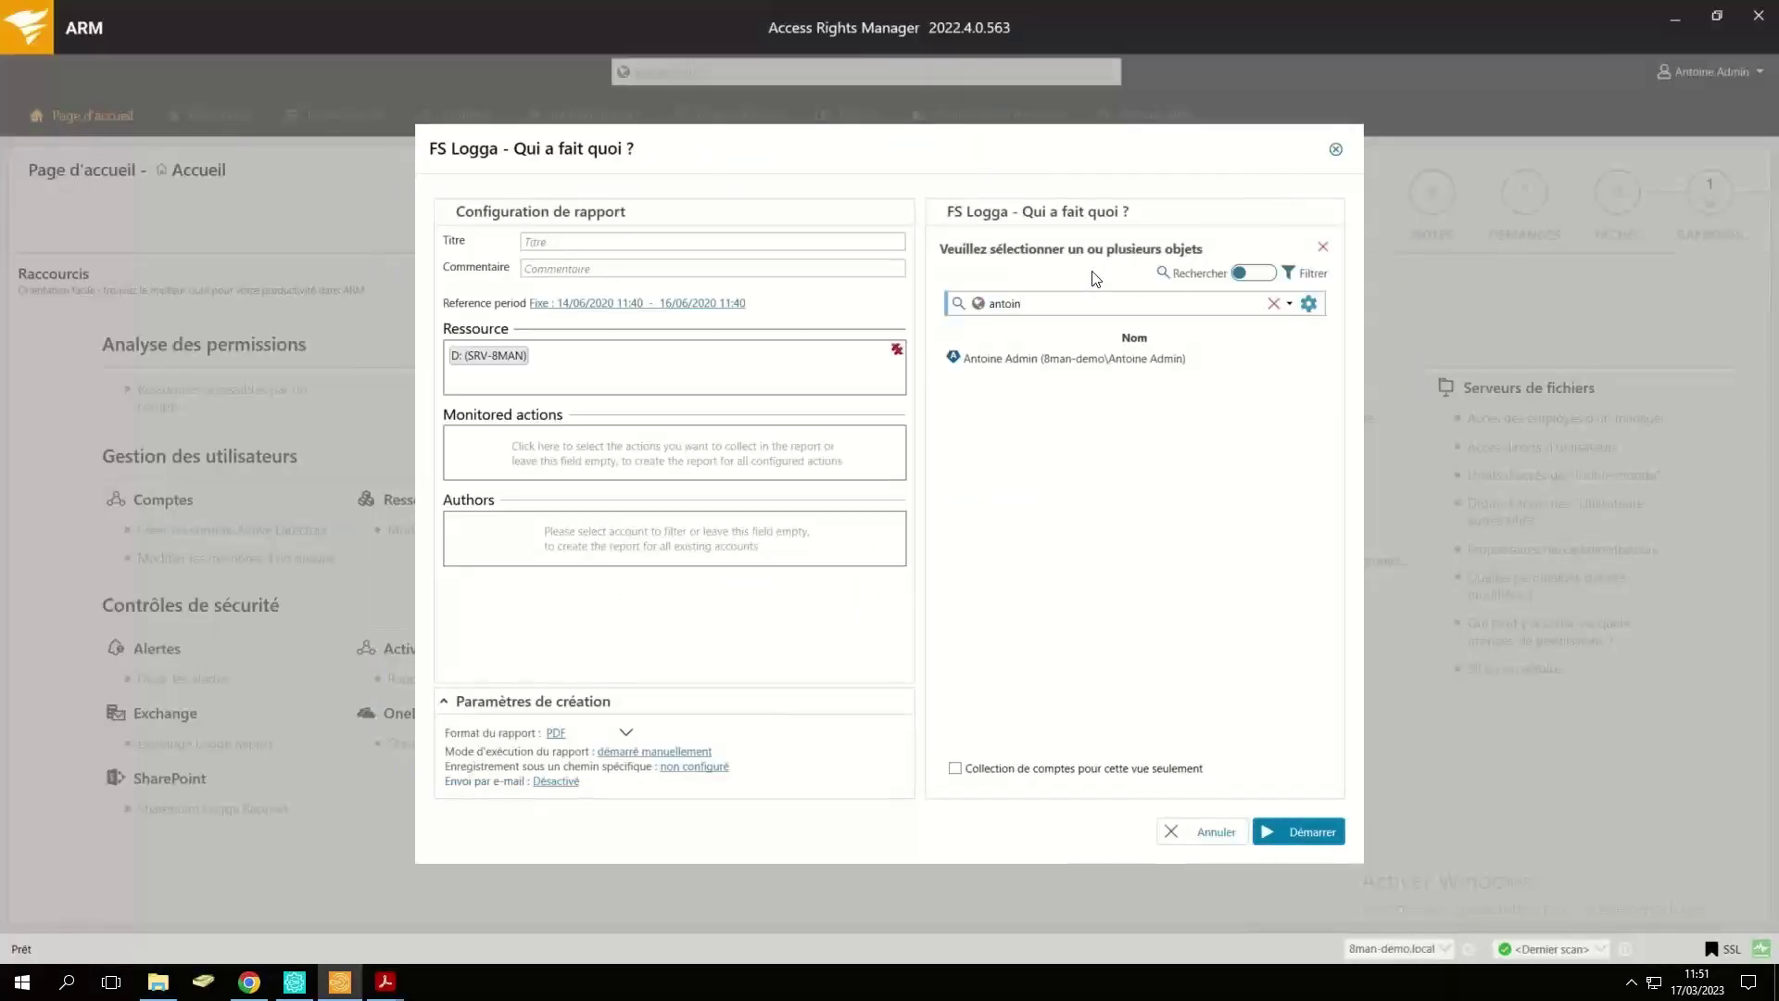
click(1335, 149)
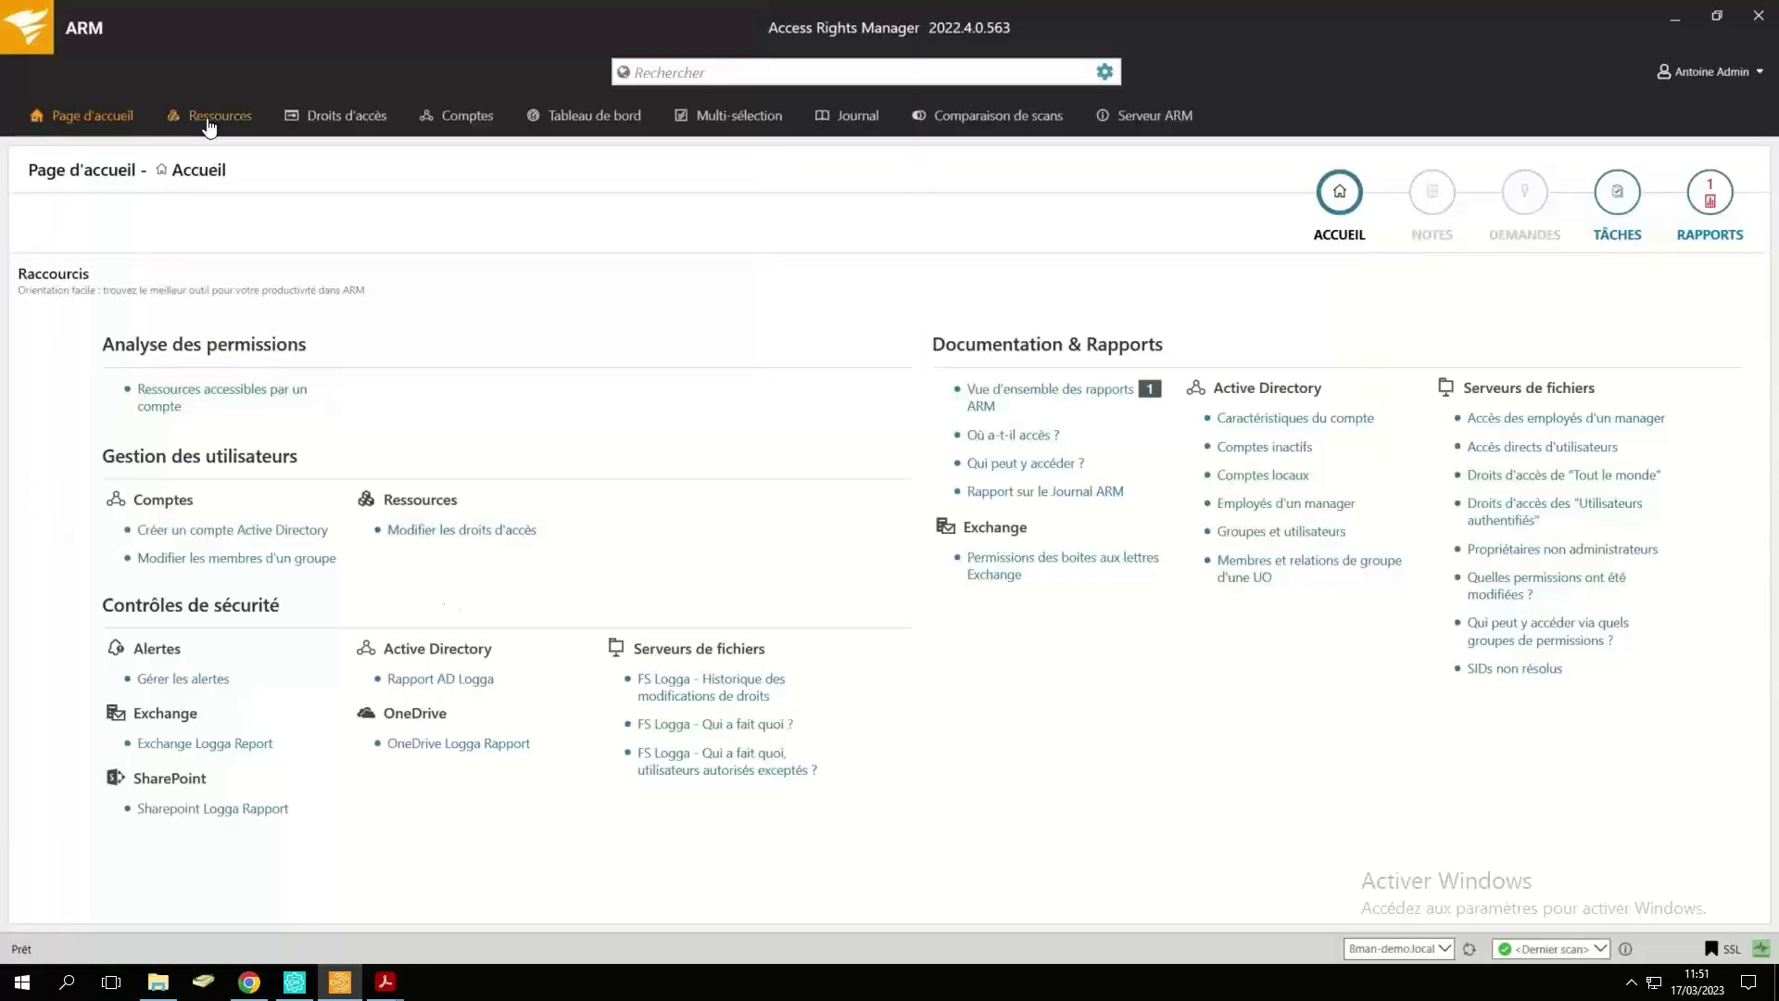
Display the resources and expand the srv-8man file server down to the folders of its Organization share.
click(215, 116)
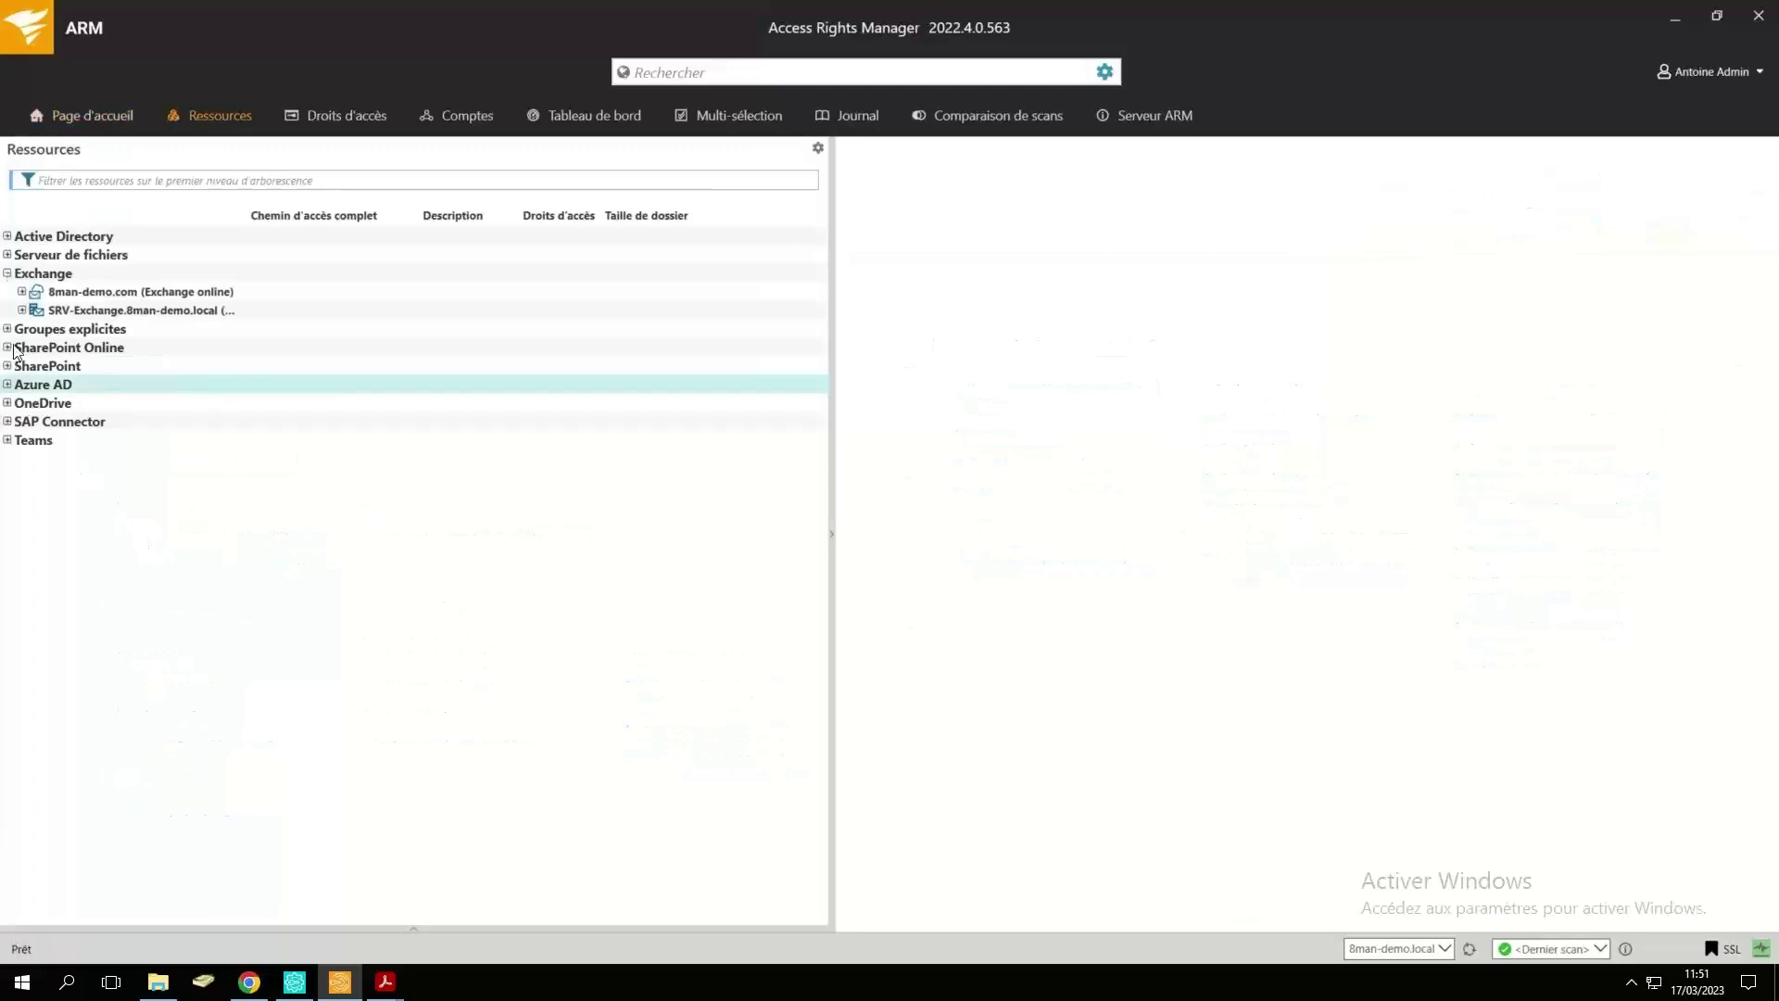
click(16, 310)
click(11, 256)
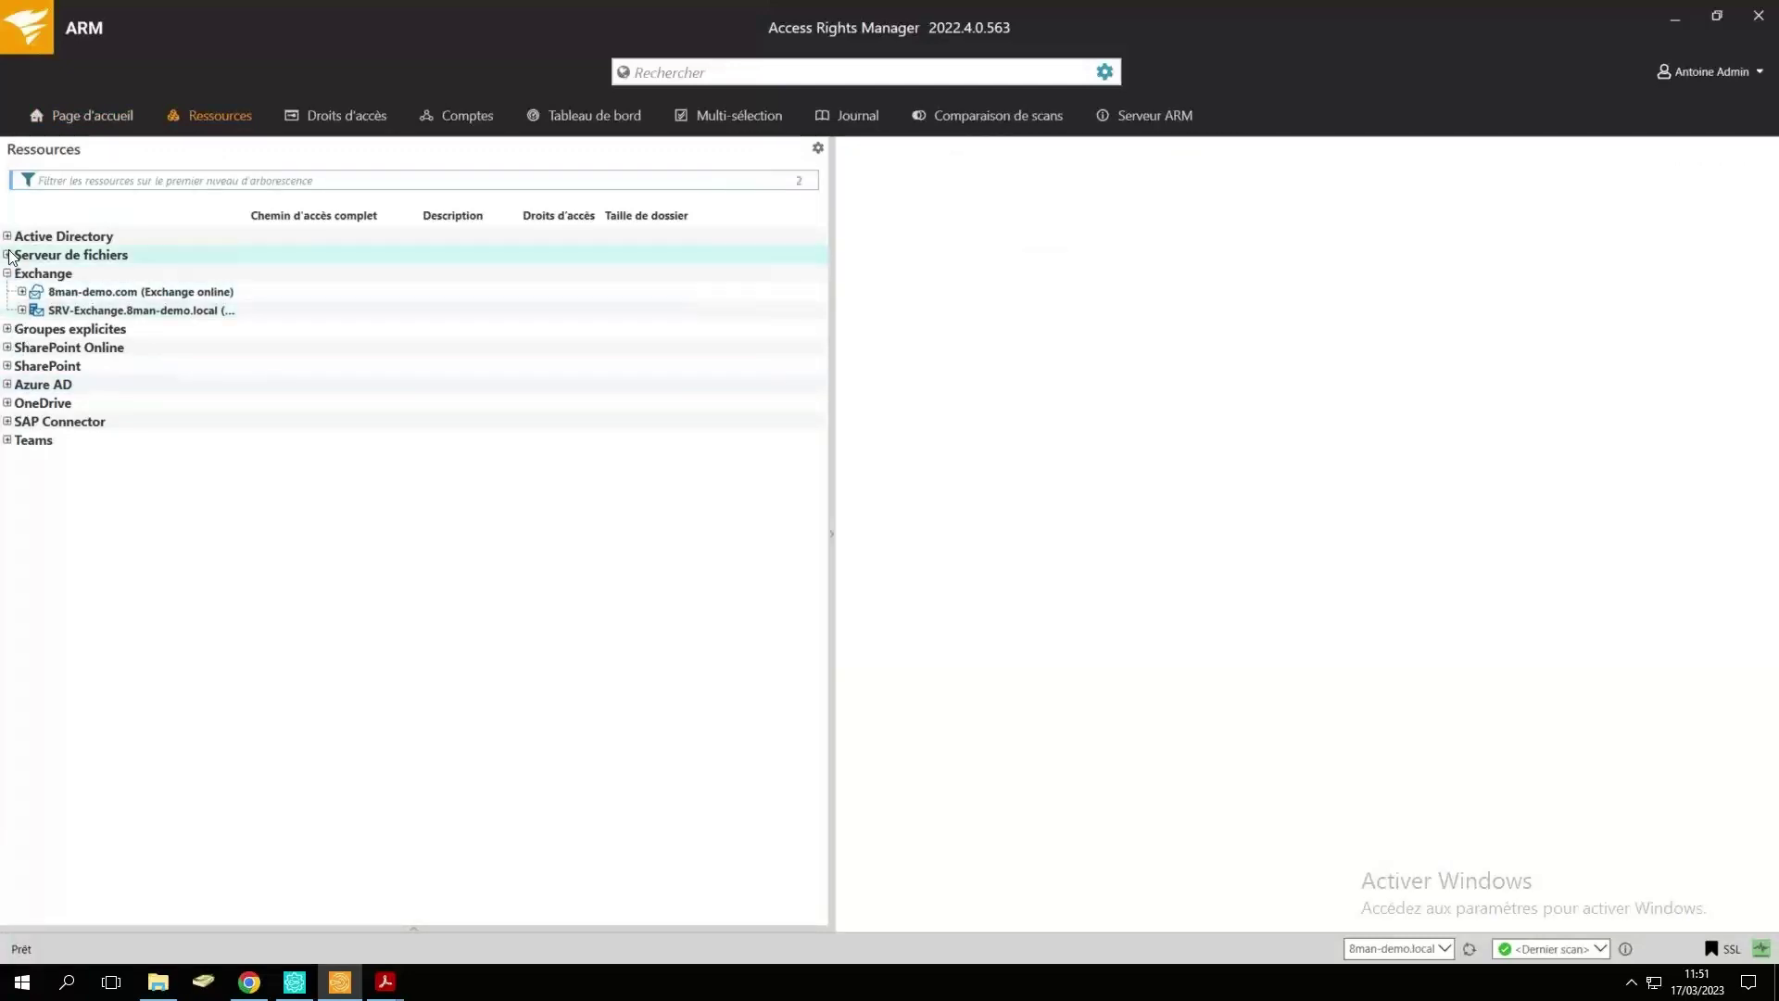
click(8, 255)
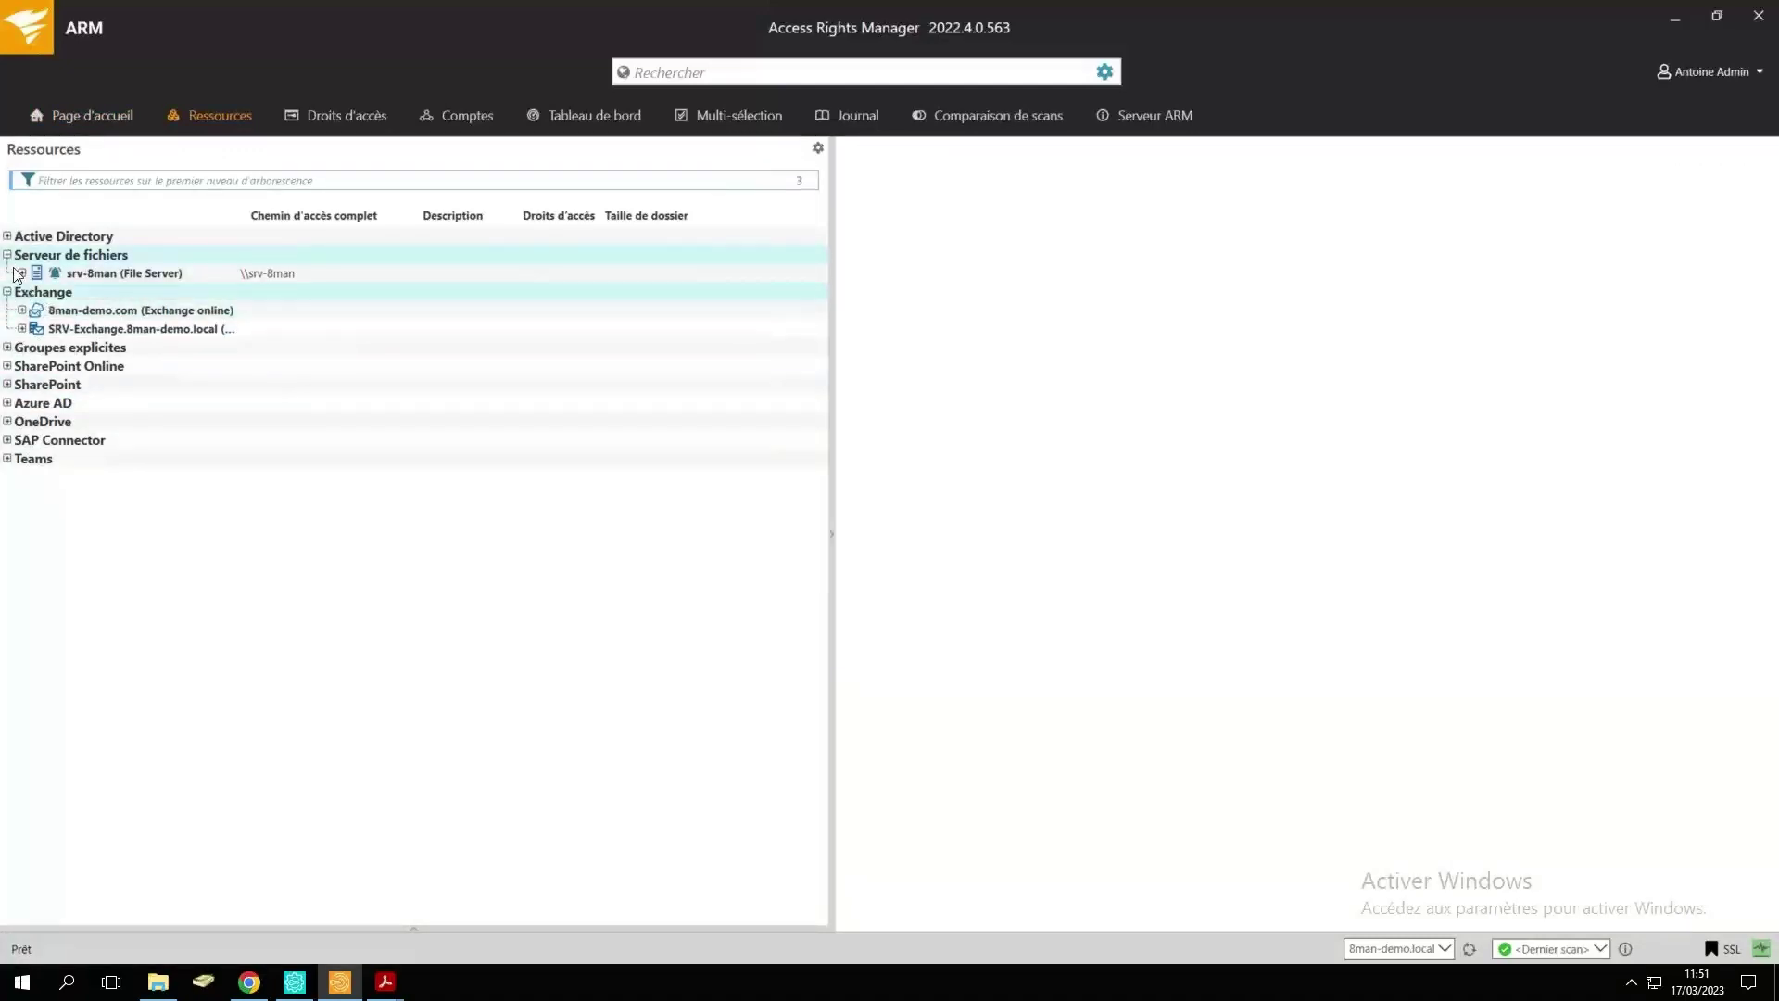
click(22, 274)
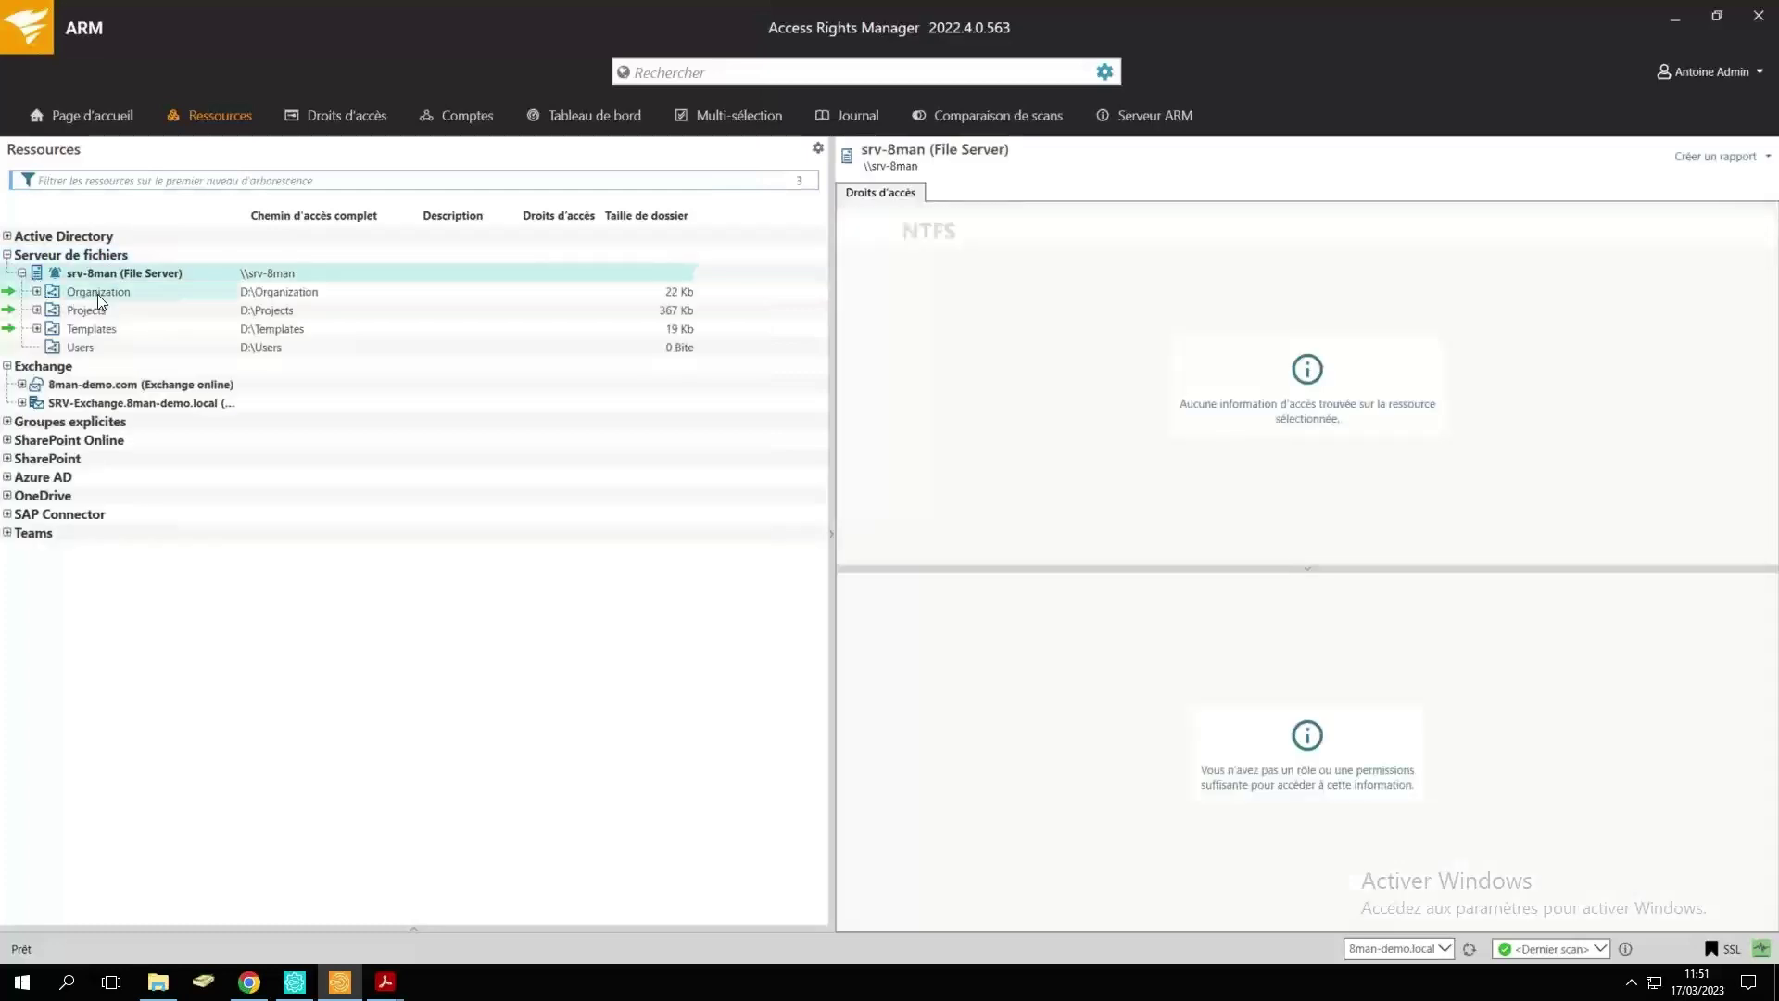
click(37, 292)
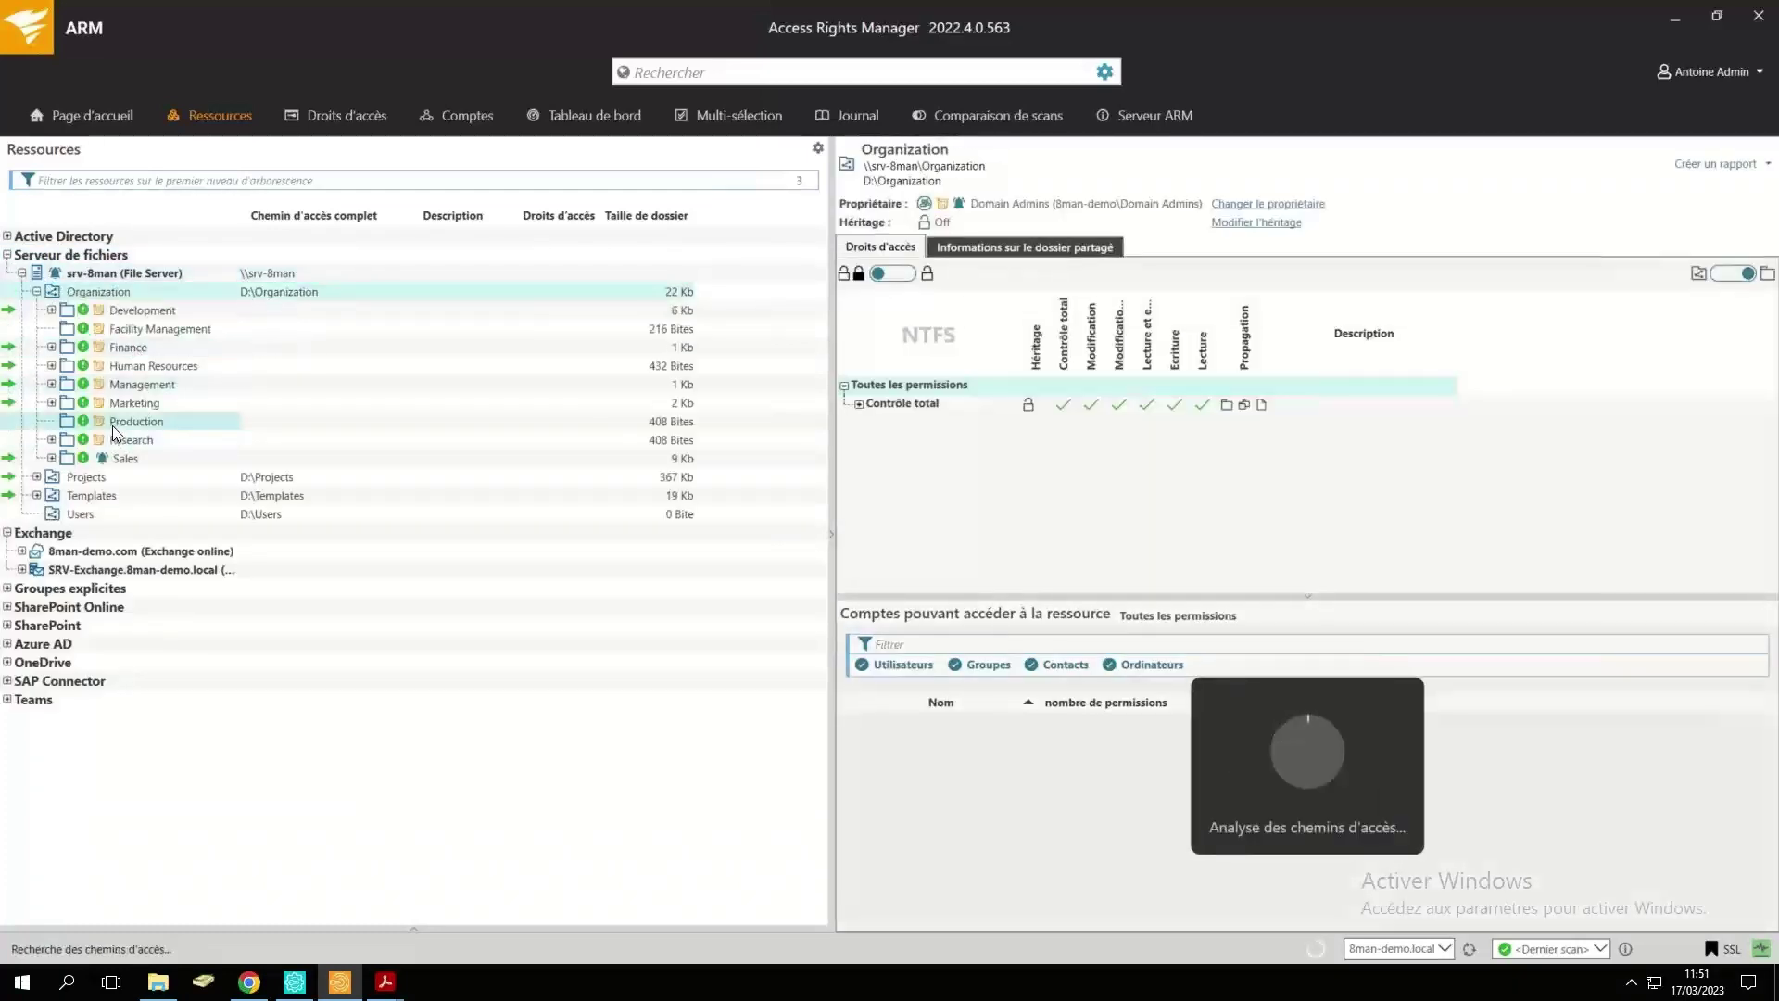
Try to create an alert on the Production folder and on the Sales folder of the Organization share.
right_click(113, 425)
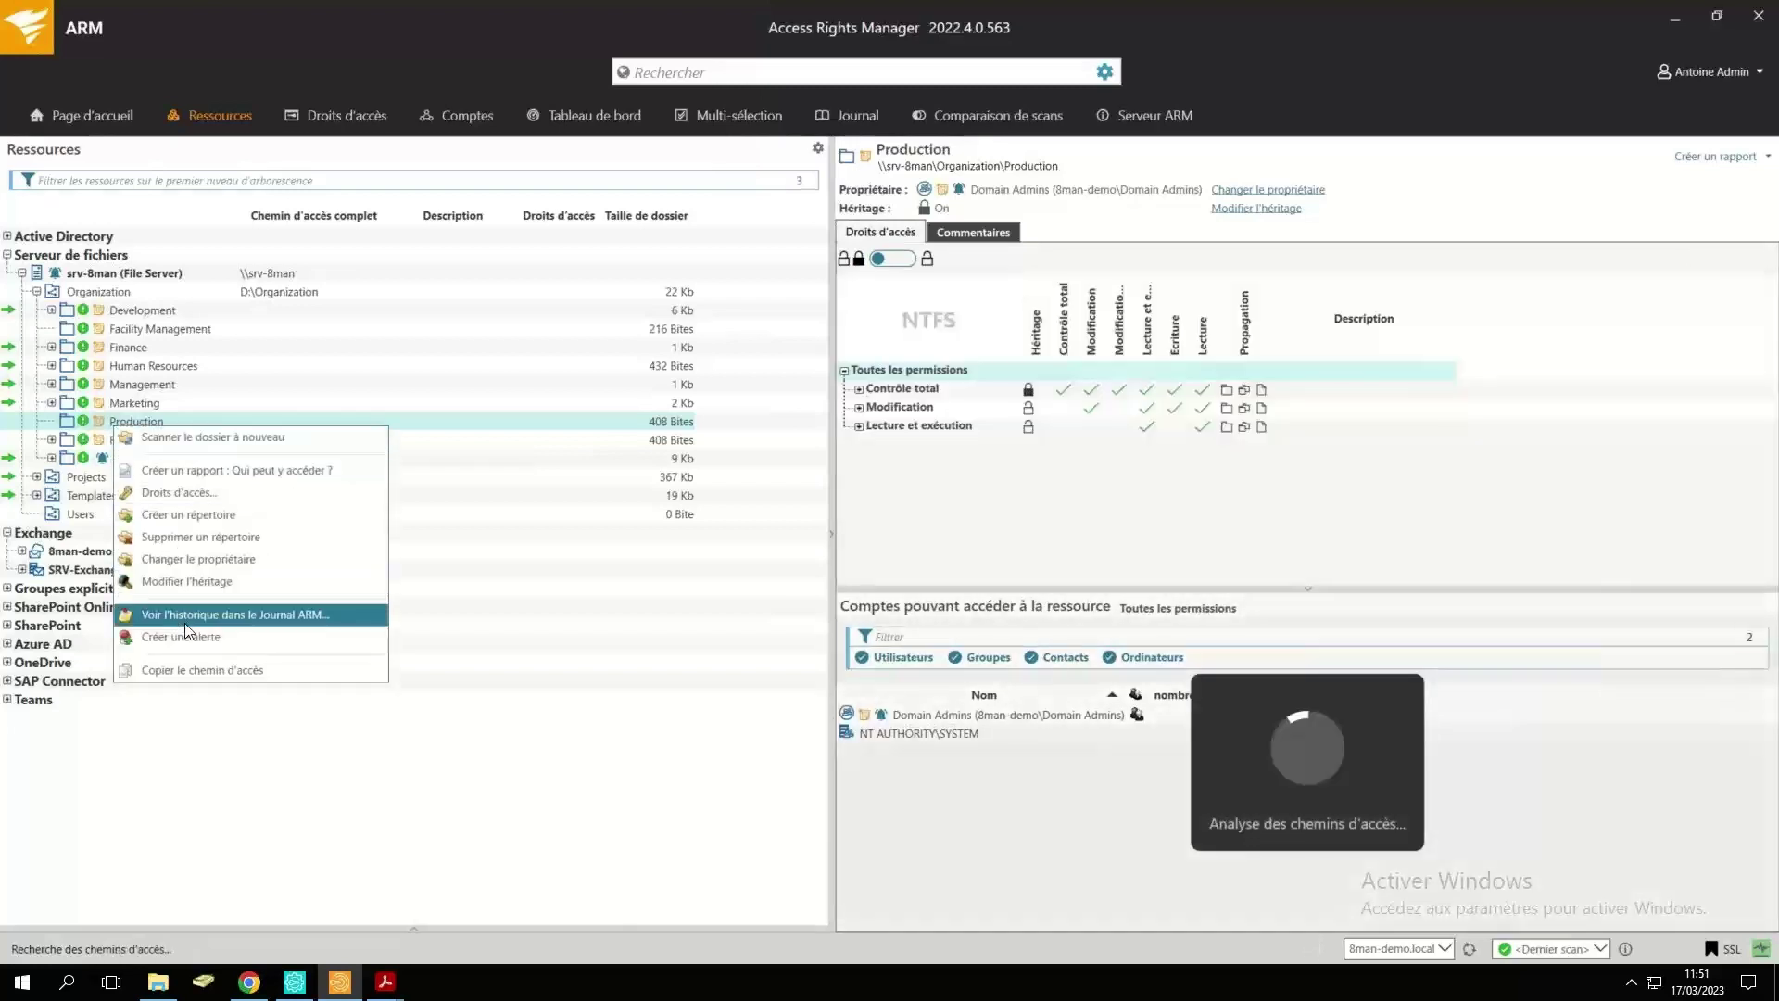
click(184, 639)
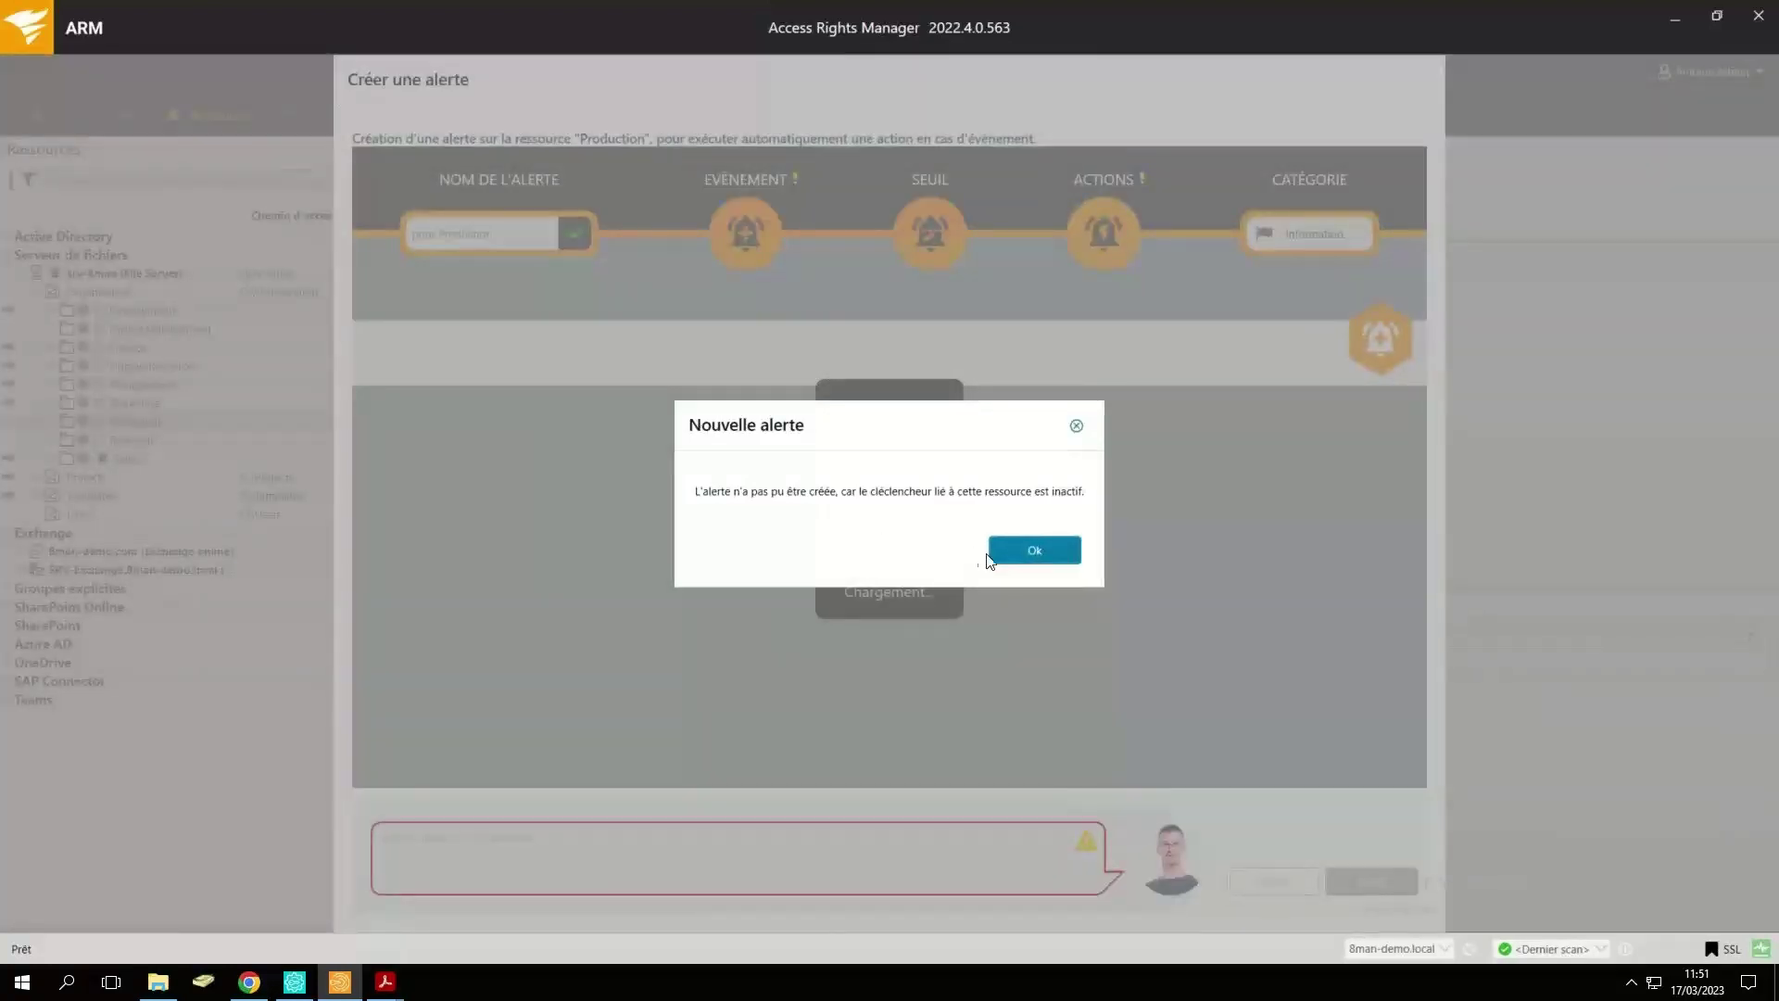
click(993, 553)
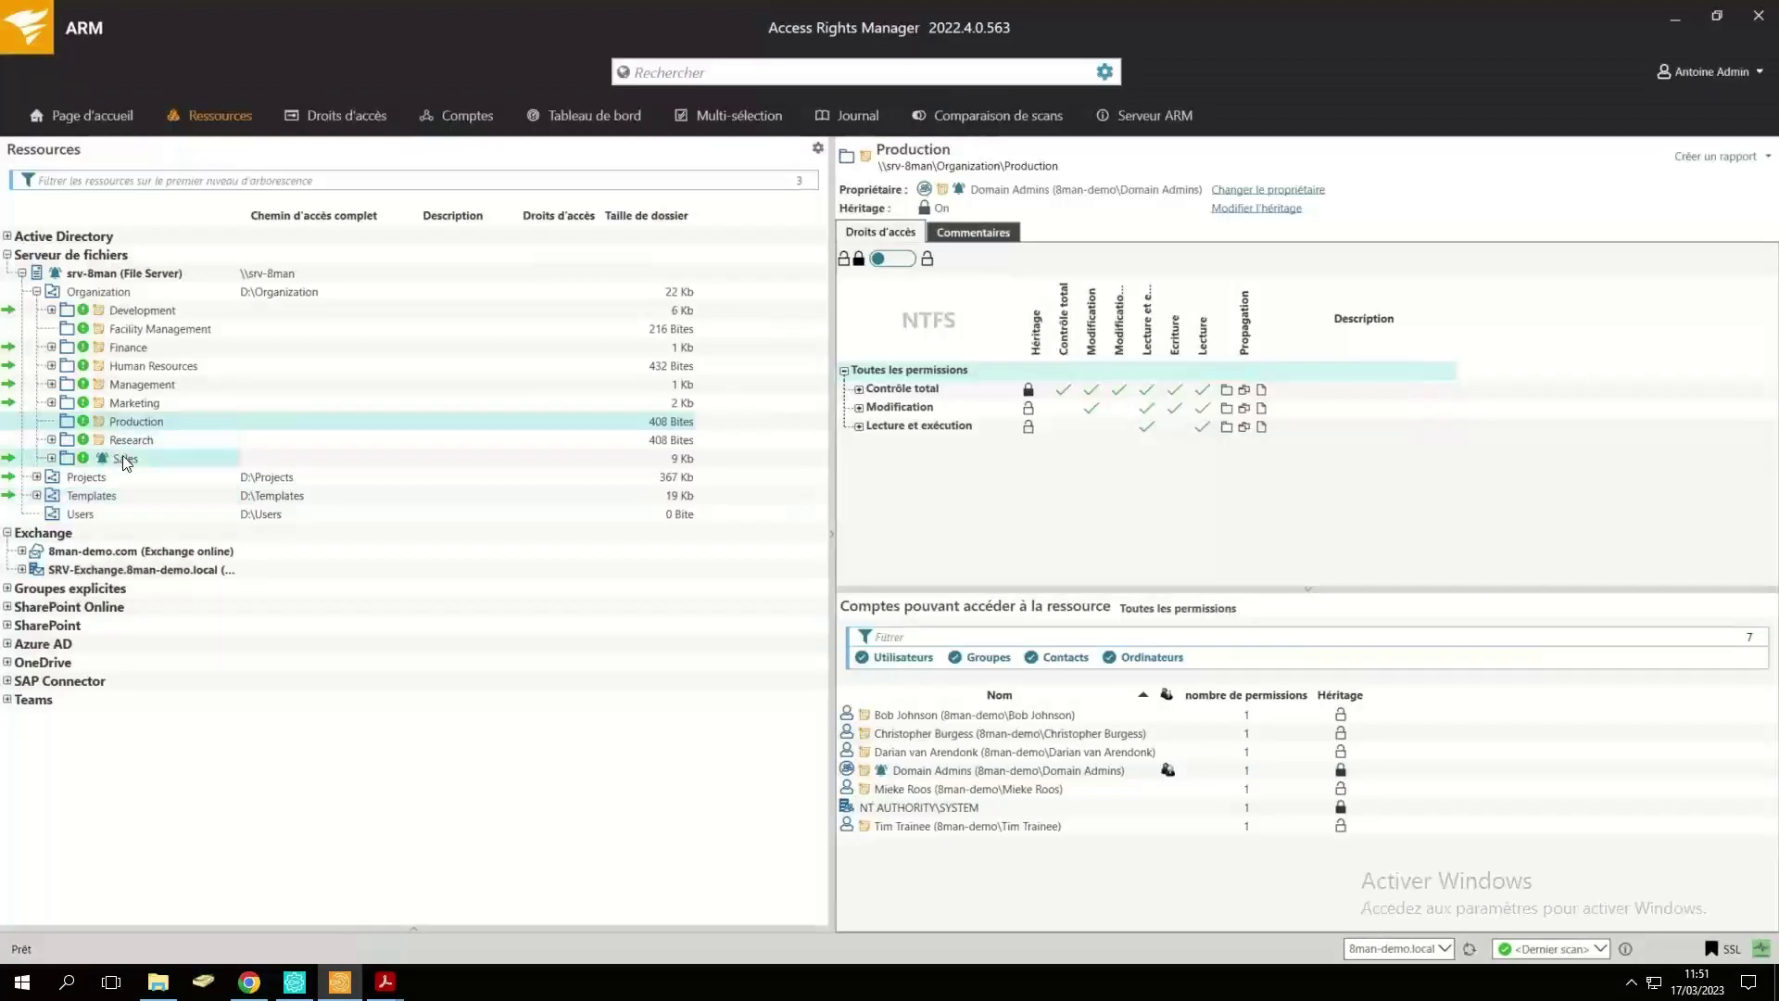
click(126, 460)
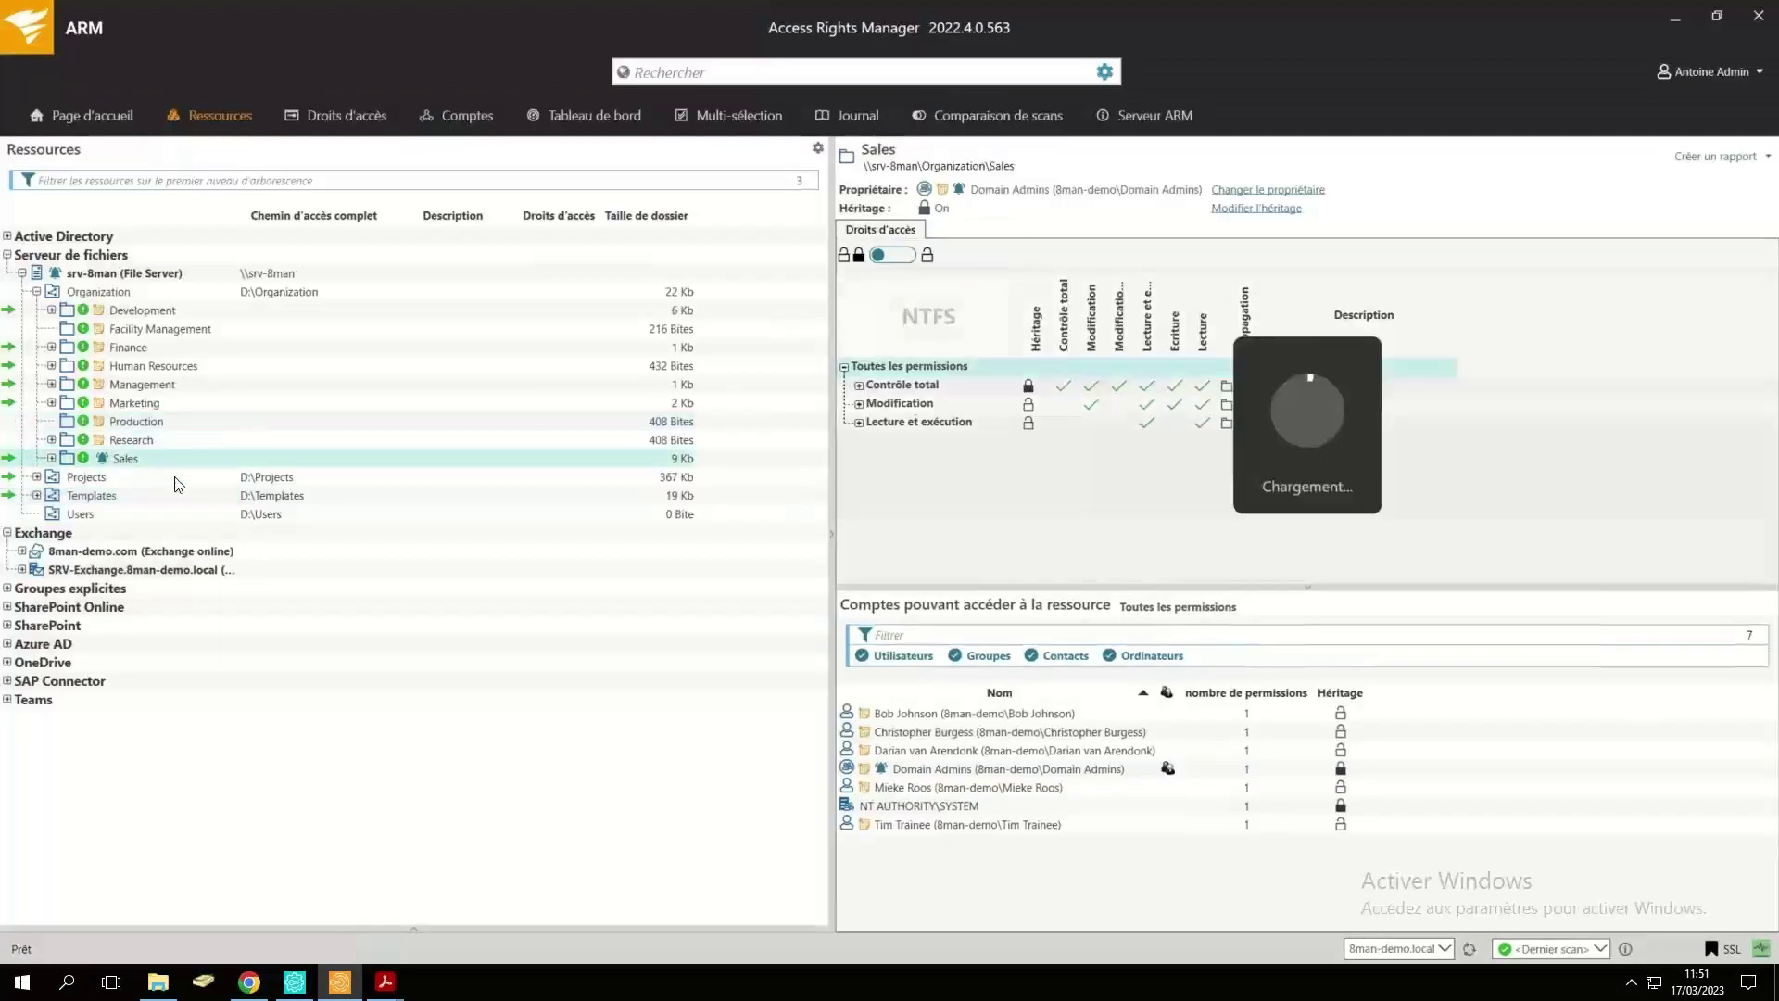
right_click(125, 461)
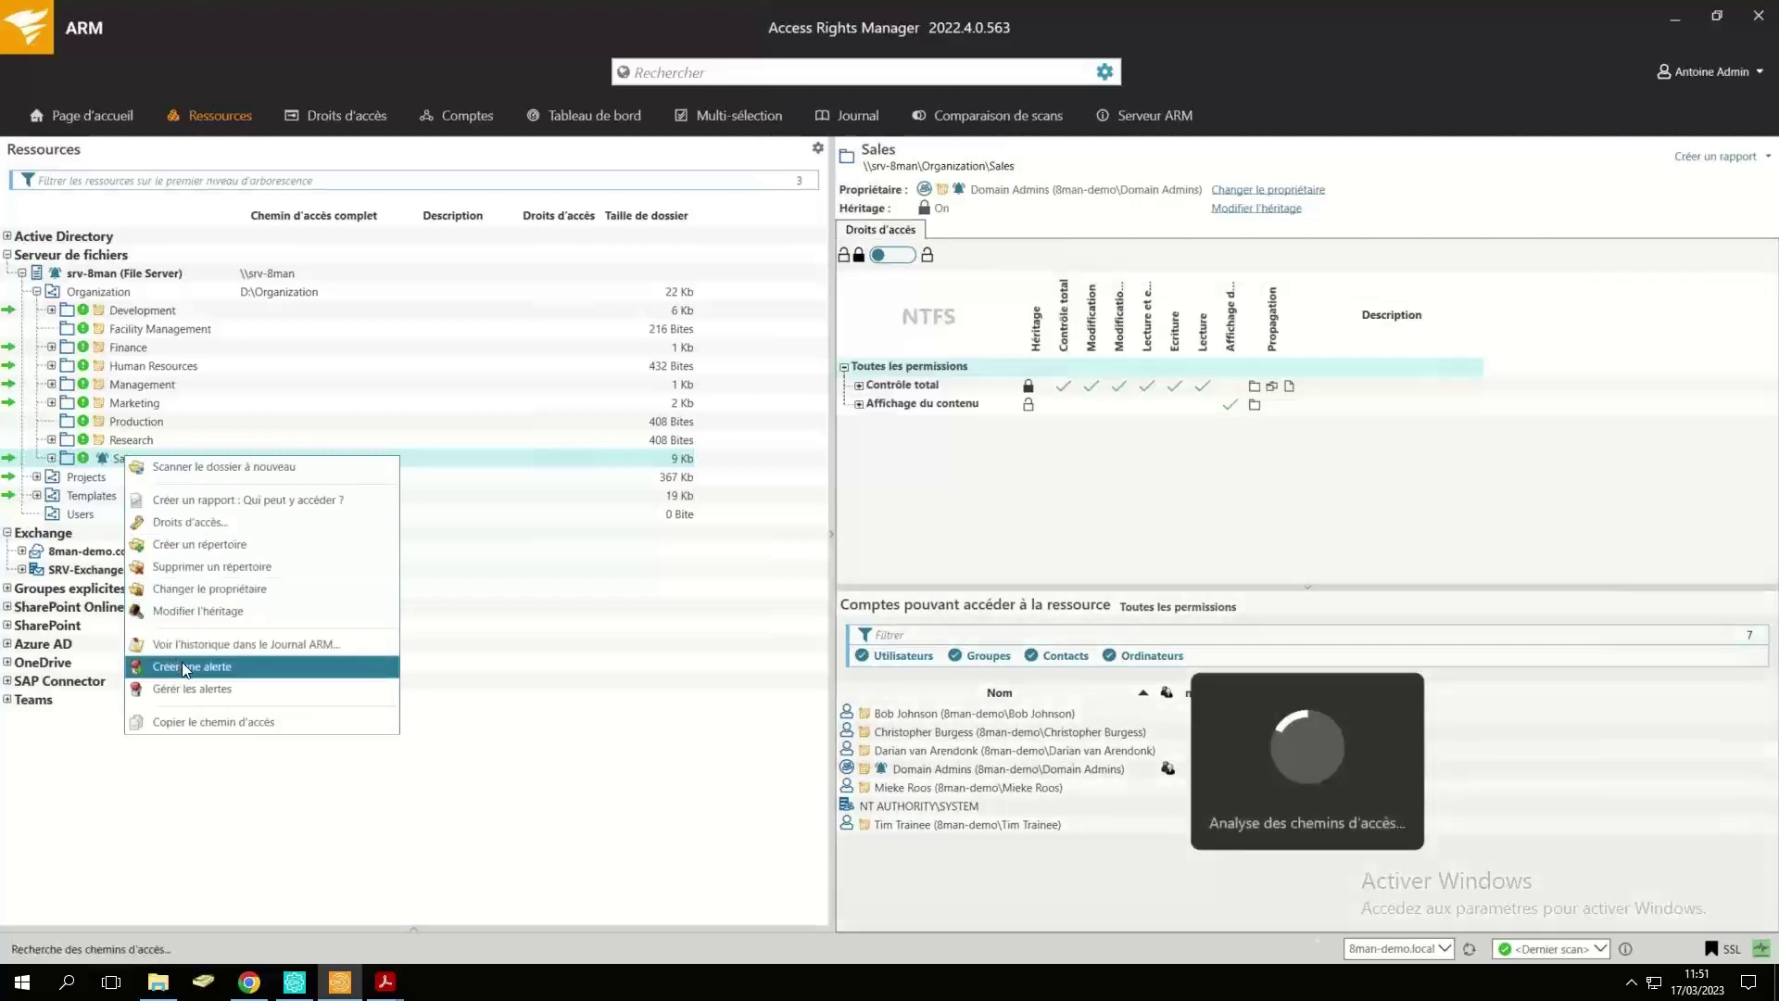
click(182, 664)
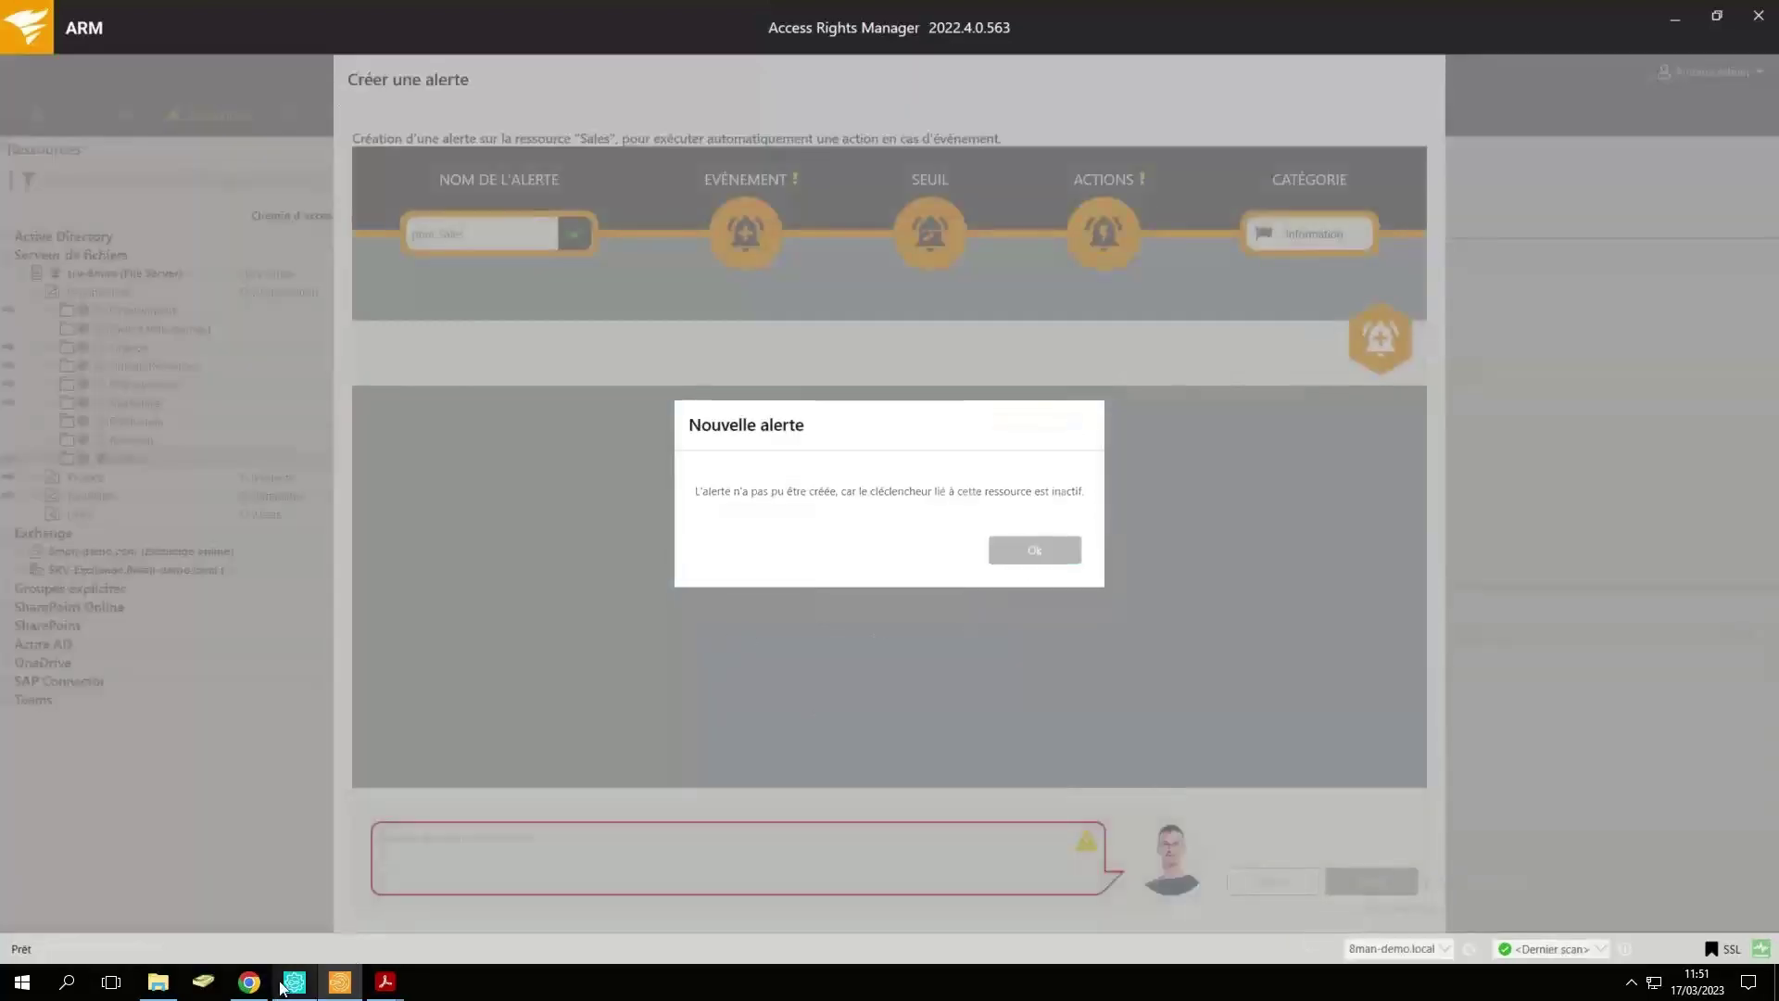
Switch to Access Rights Manager Configuration and try to activate the Logga alert triggers, entering the comment "ca".
click(295, 983)
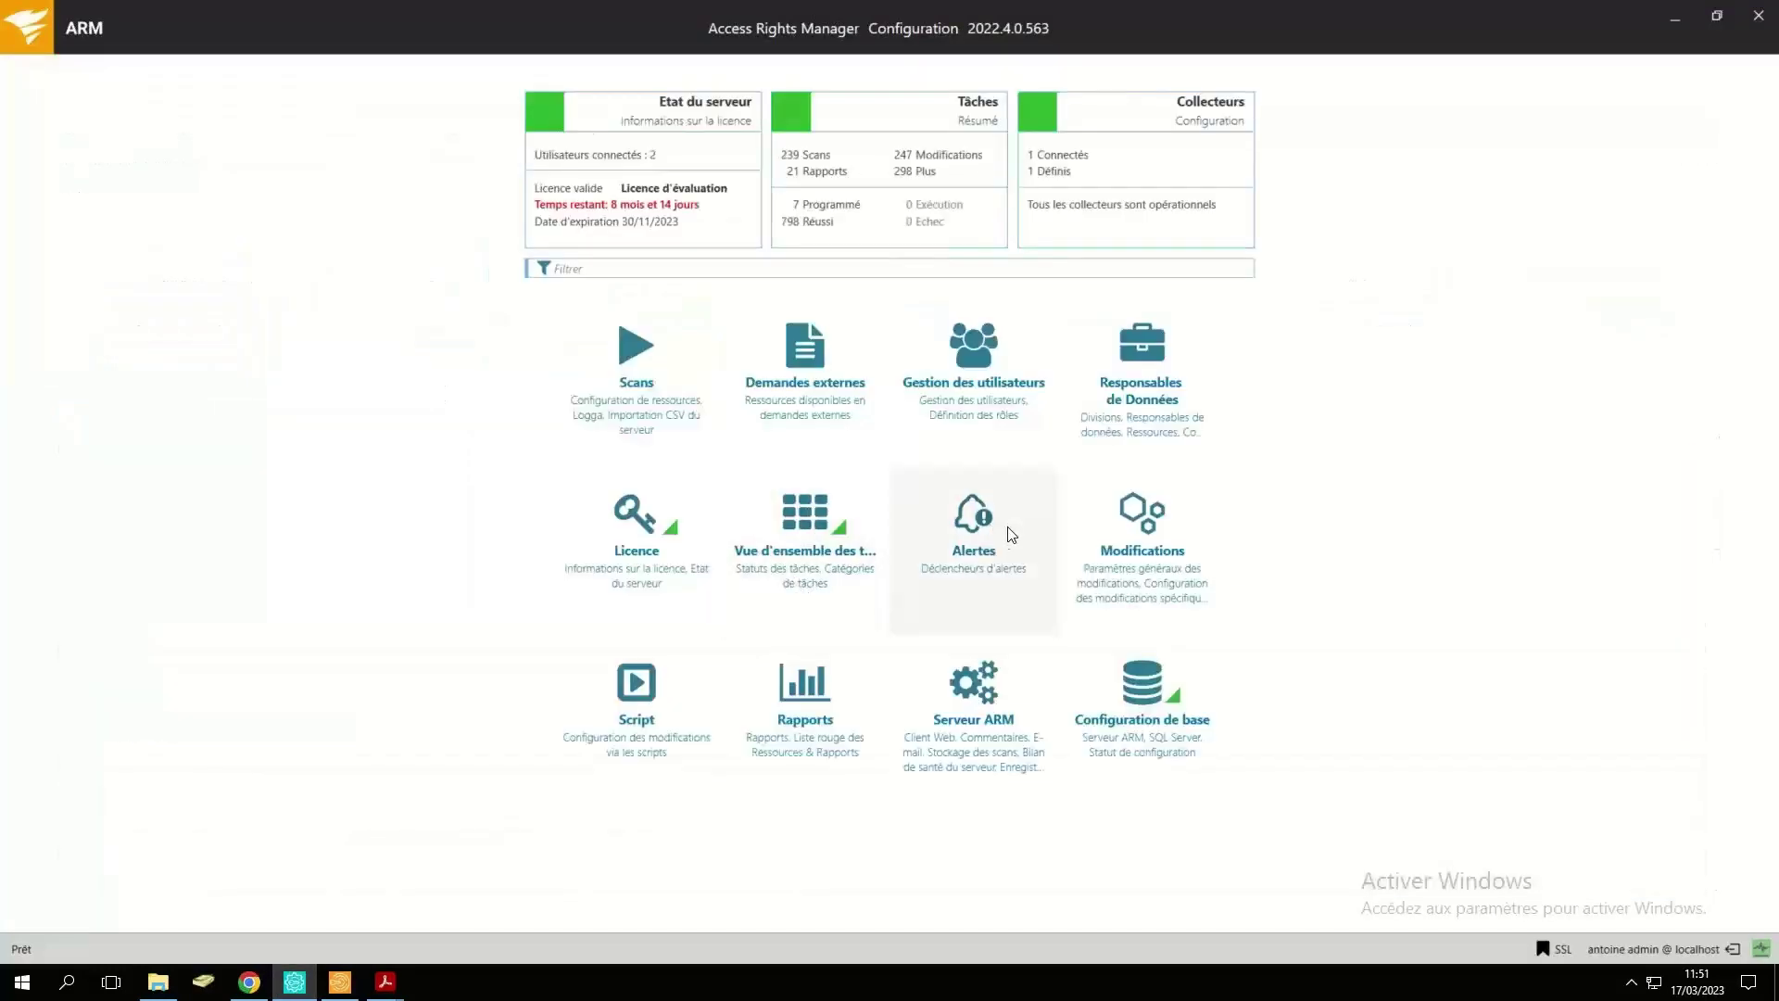
click(1005, 530)
click(725, 583)
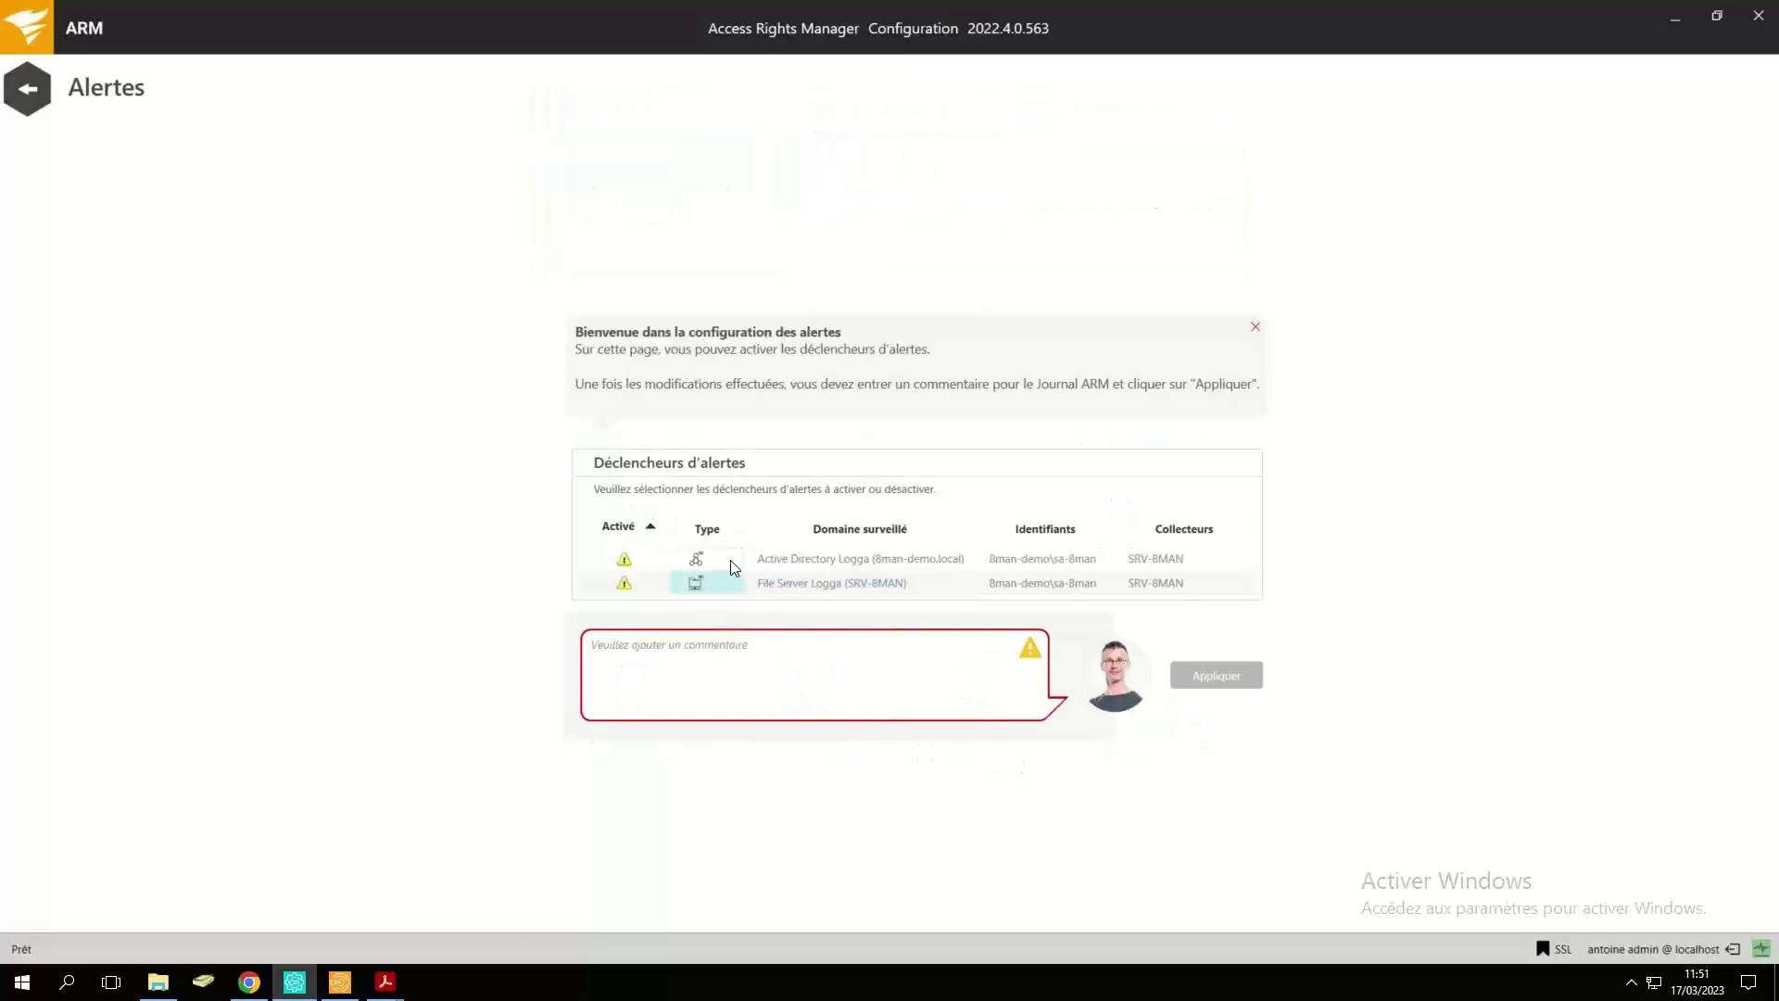
click(642, 567)
click(634, 567)
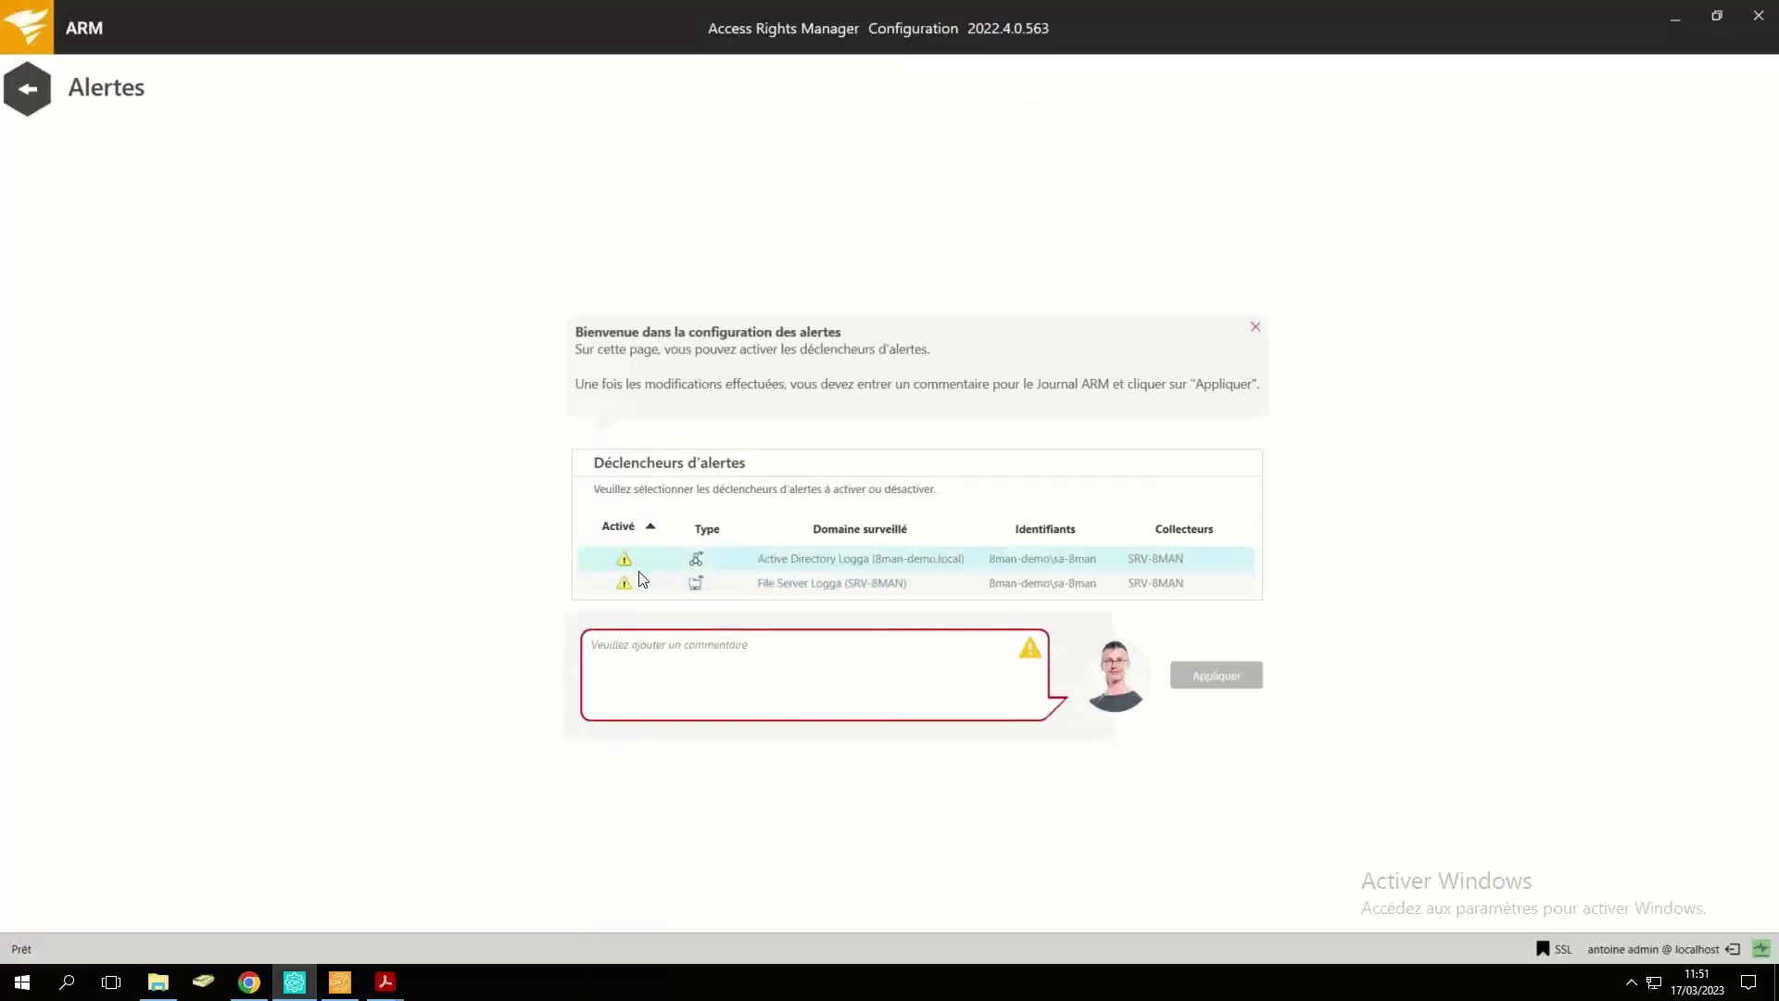
click(757, 688)
text(ca)
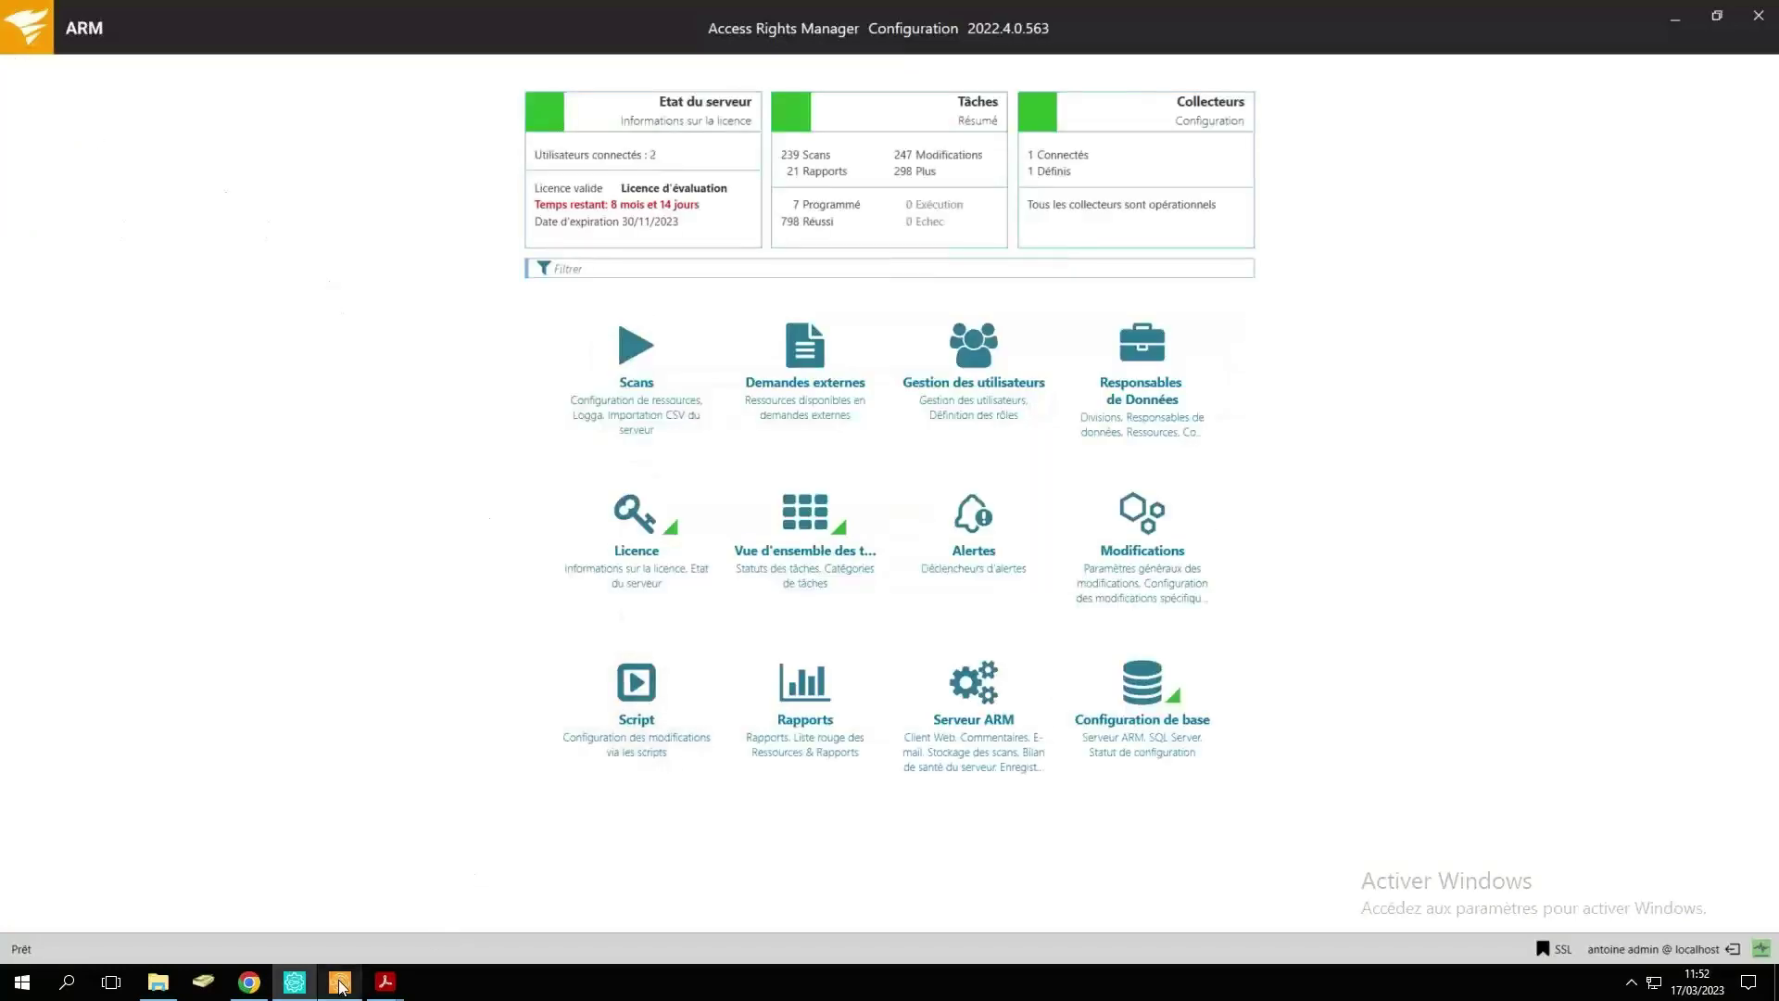
Switch back to Access Rights Manager and display the alert definitions of the Top Secret Project Z folder in the Projects share.
click(340, 986)
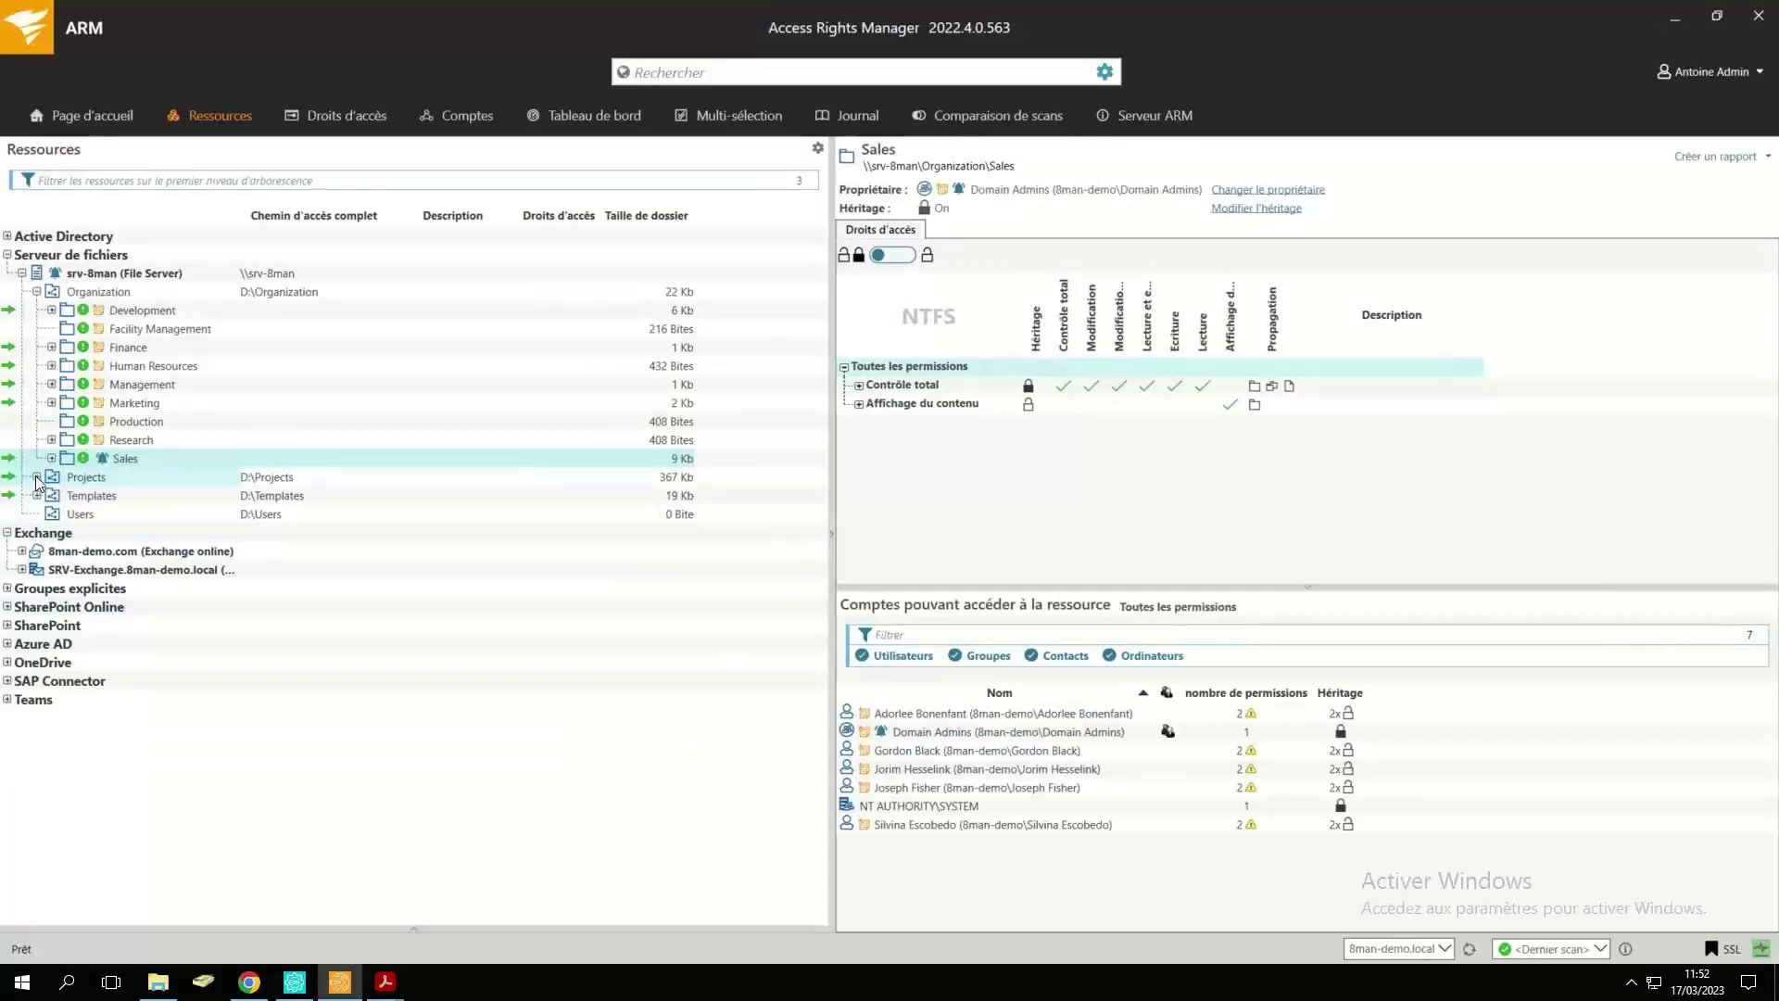
click(37, 479)
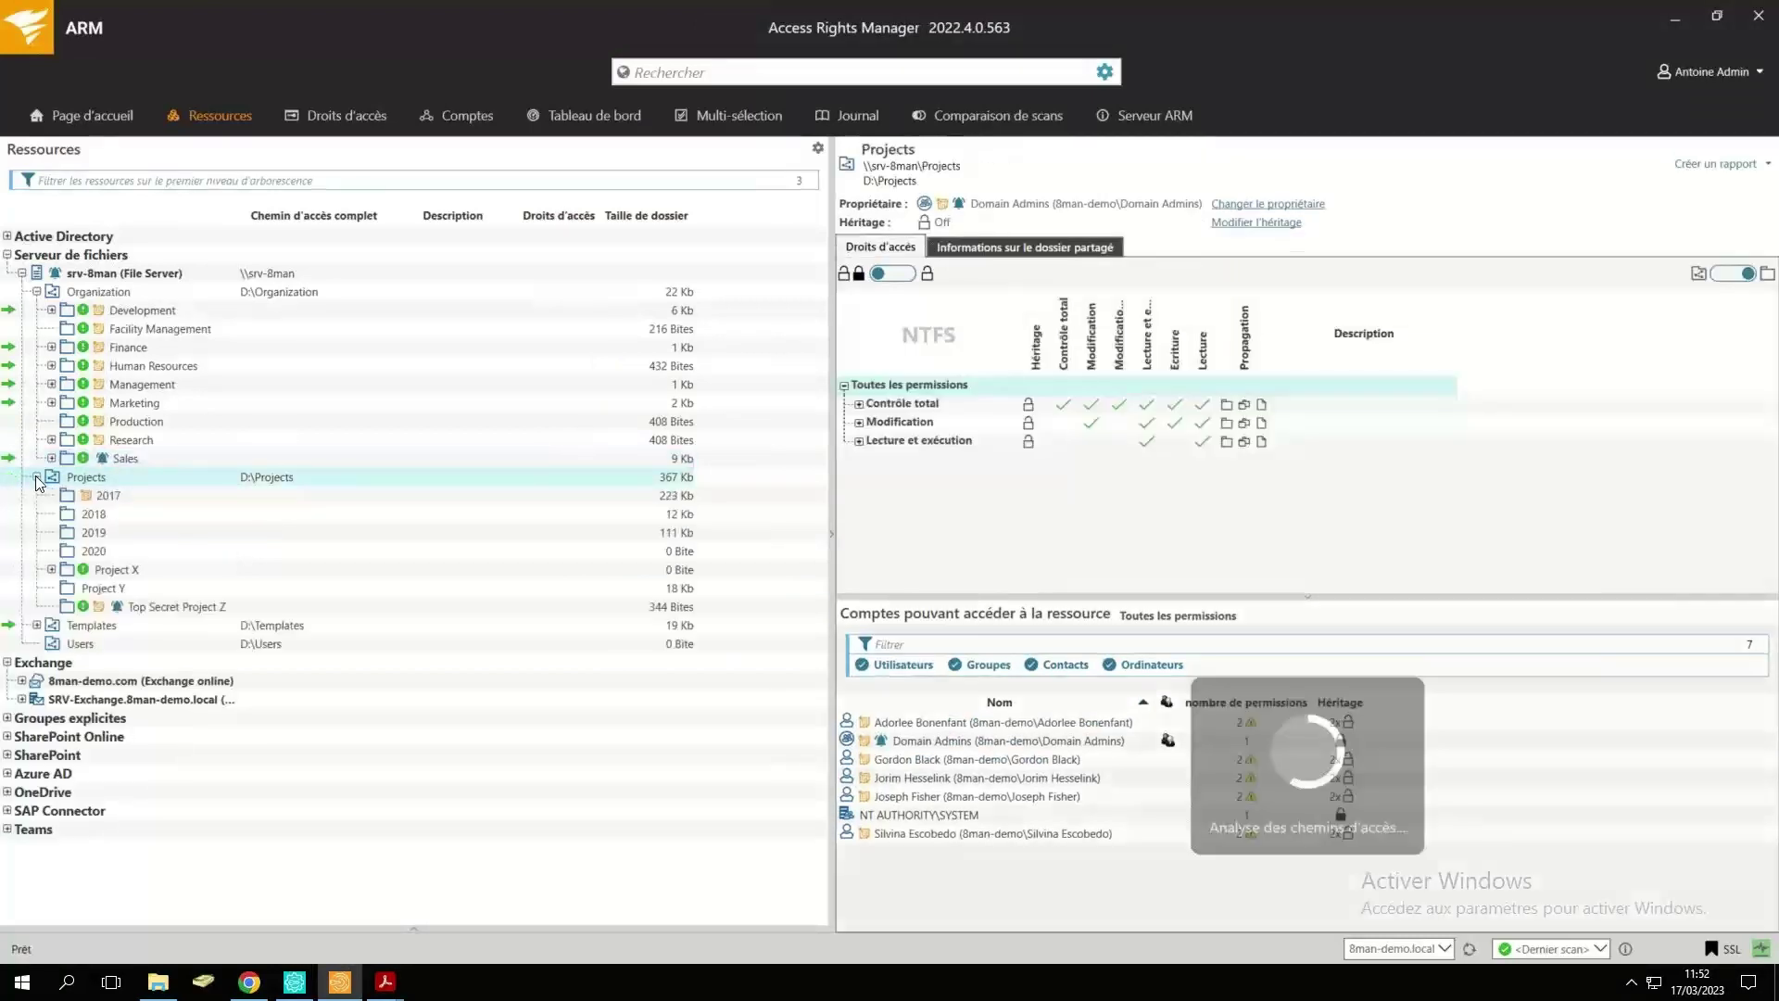
click(169, 604)
right_click(168, 604)
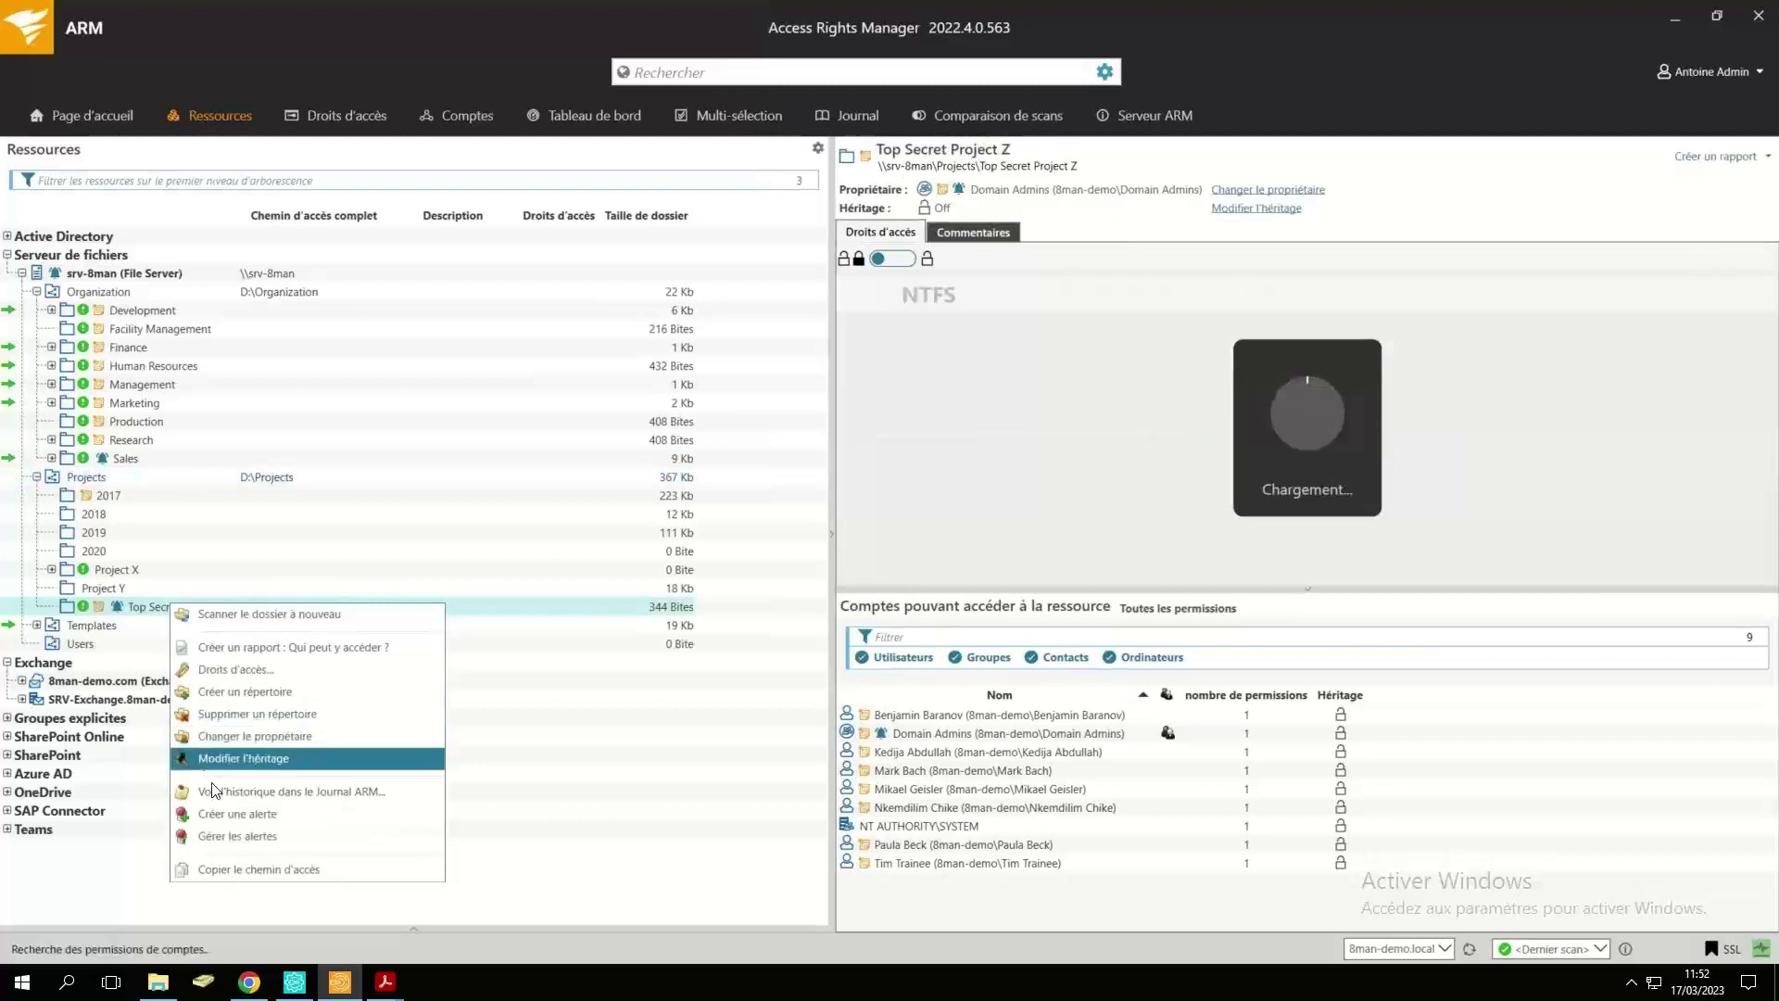
click(231, 836)
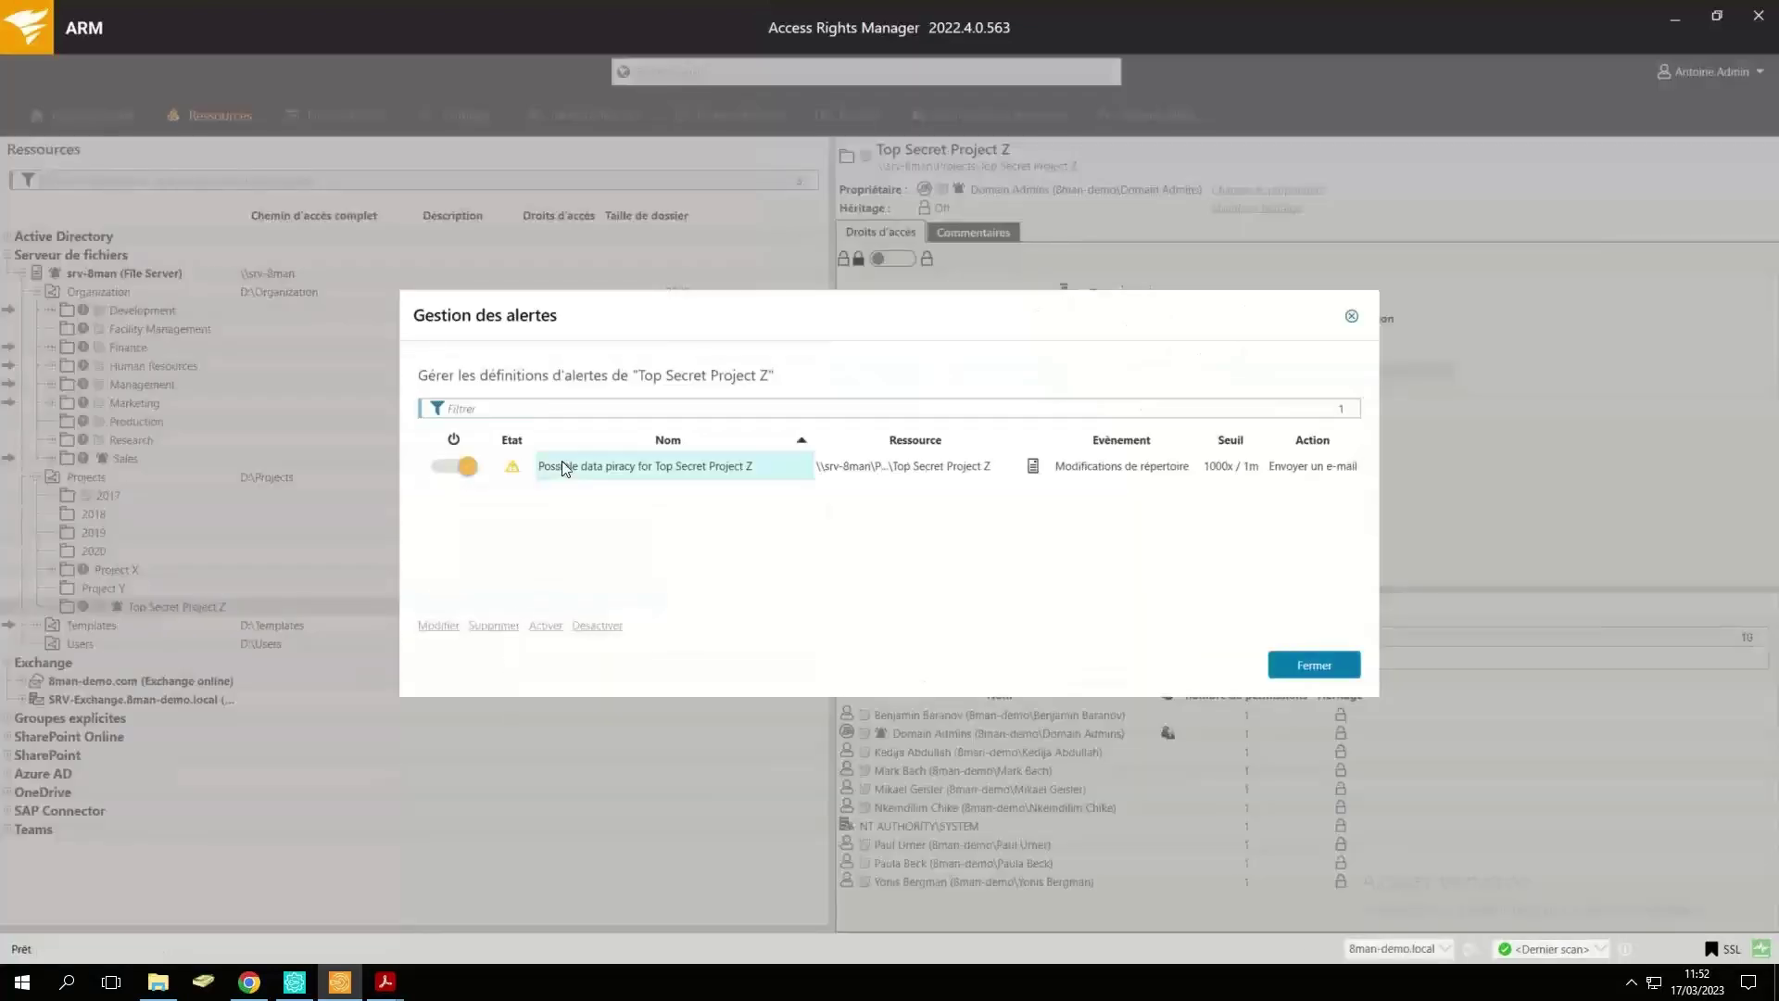
Check the trigger state of the "Possible data piracy for Top Secret Project Z" alert and open the alert for modification.
click(565, 467)
mouse_move(521, 475)
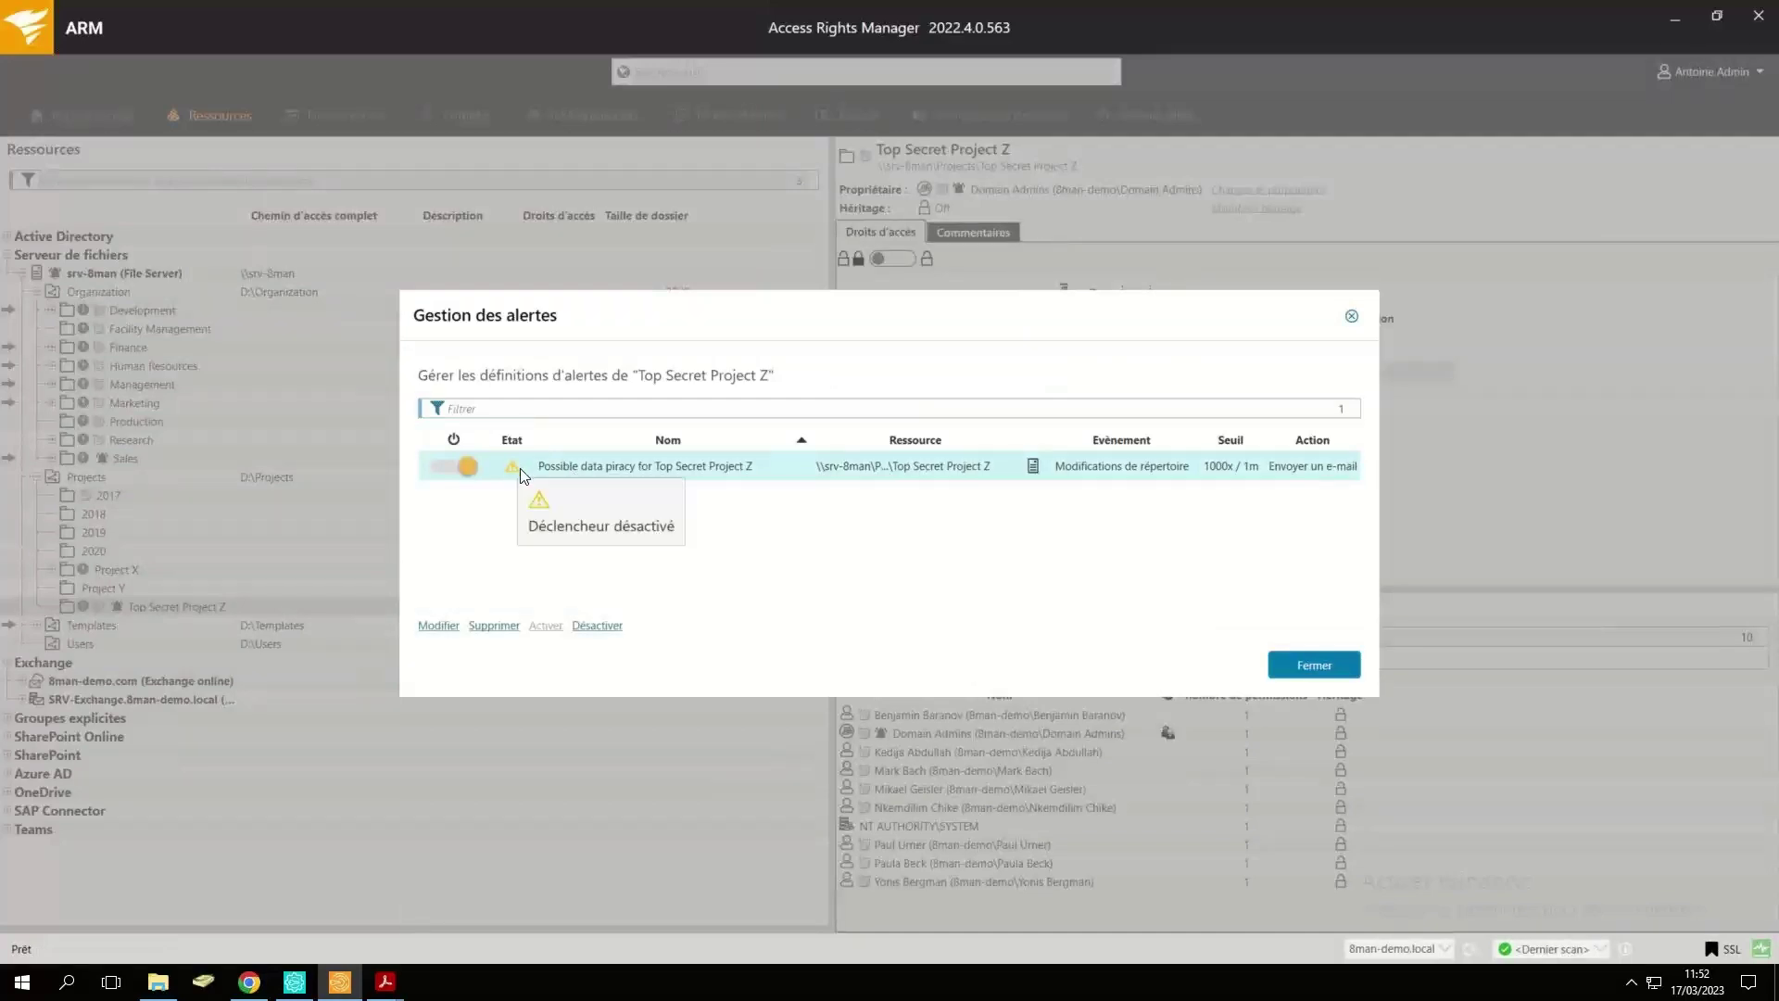
click(435, 626)
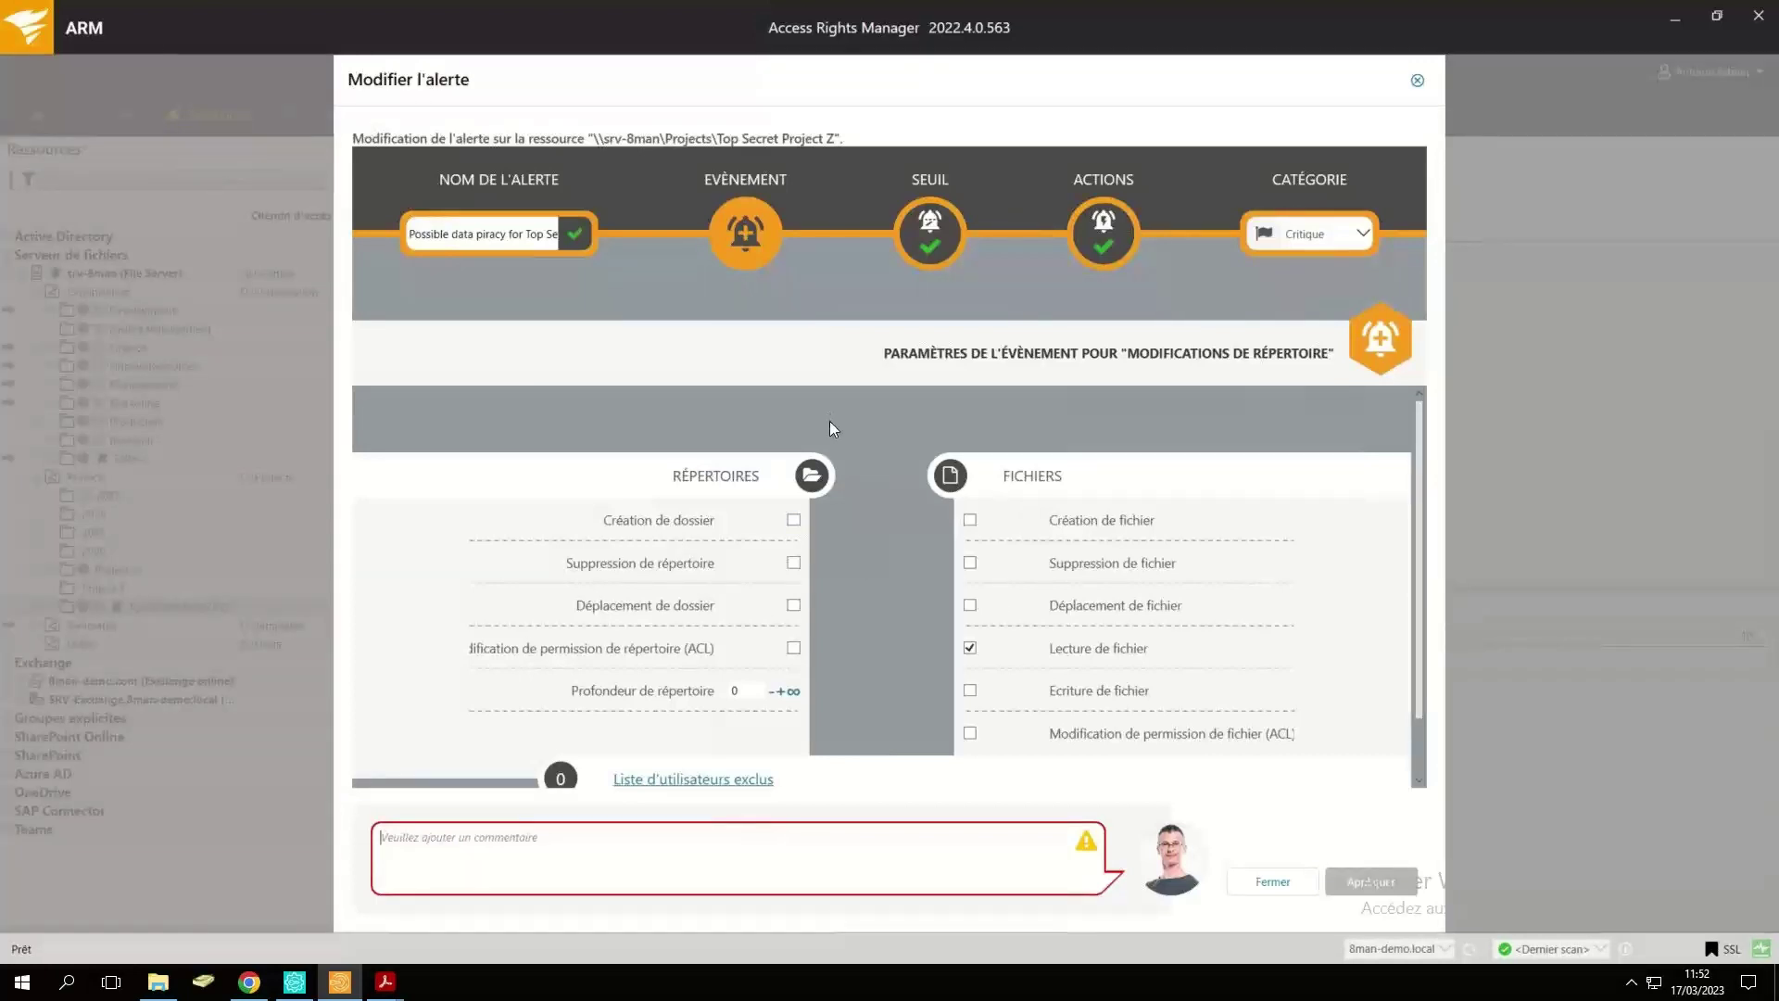
Examine the event, threshold and action settings of the "Possible data piracy for Top Secret Project Z" alert.
scroll(830, 420, down, 1)
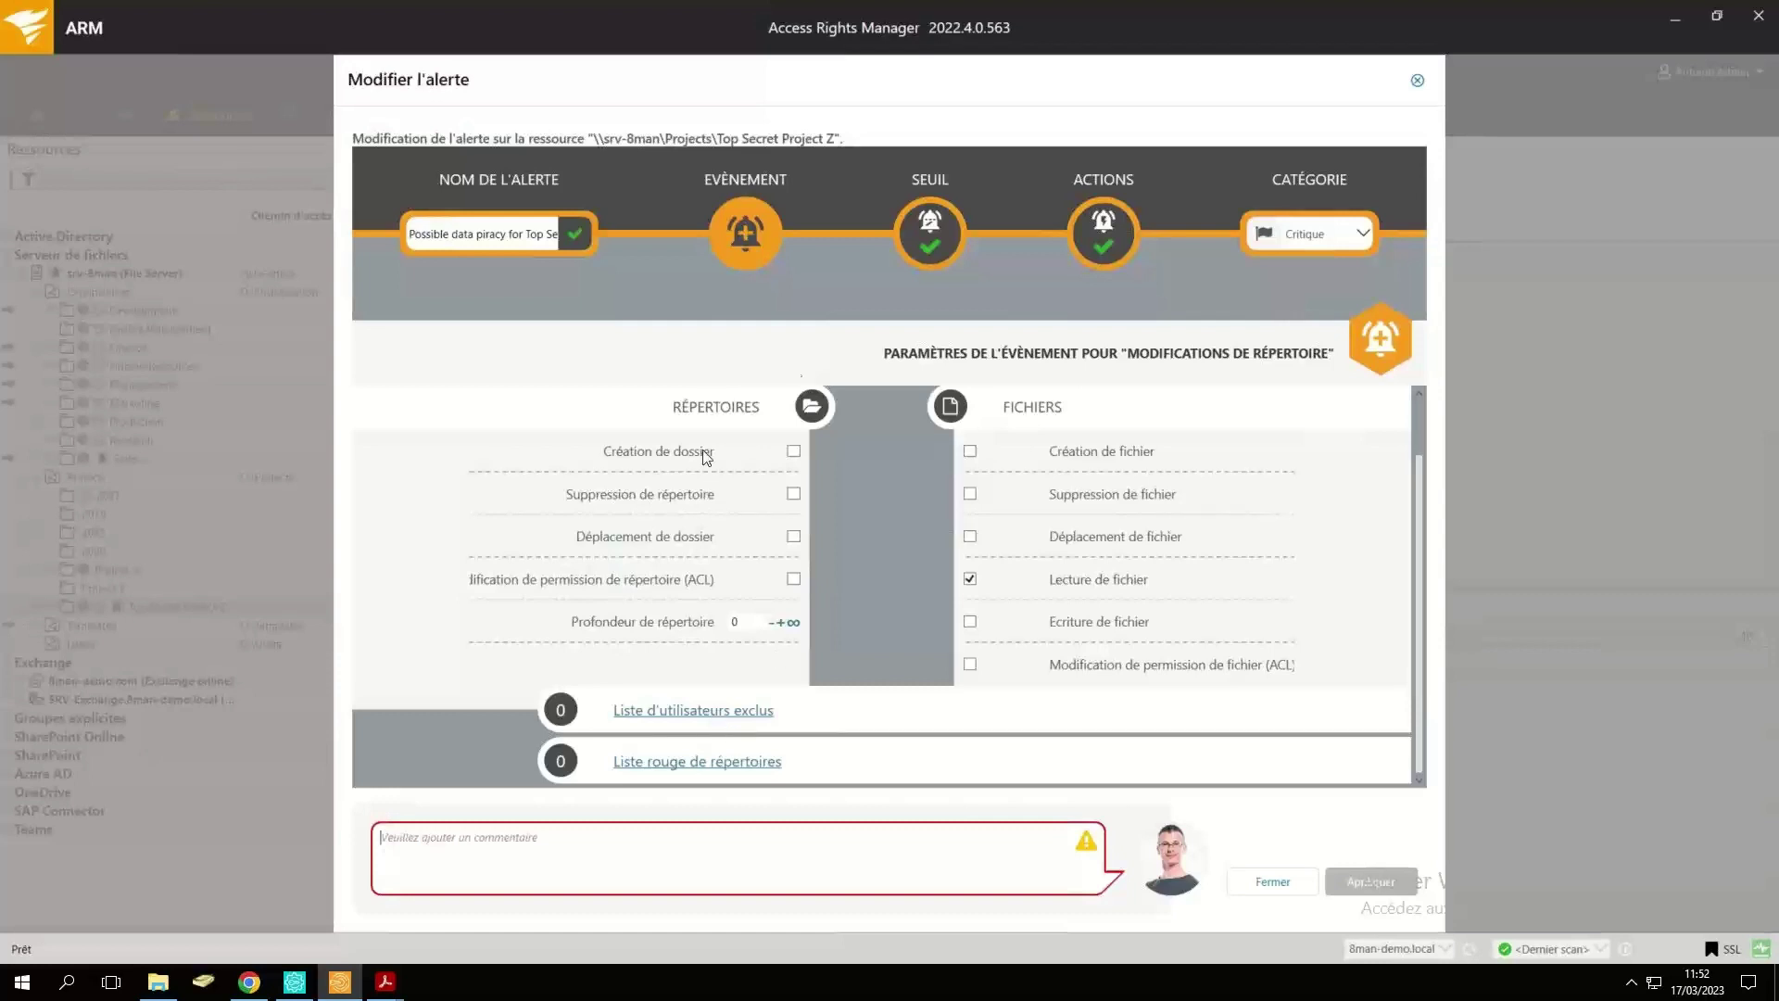
click(933, 233)
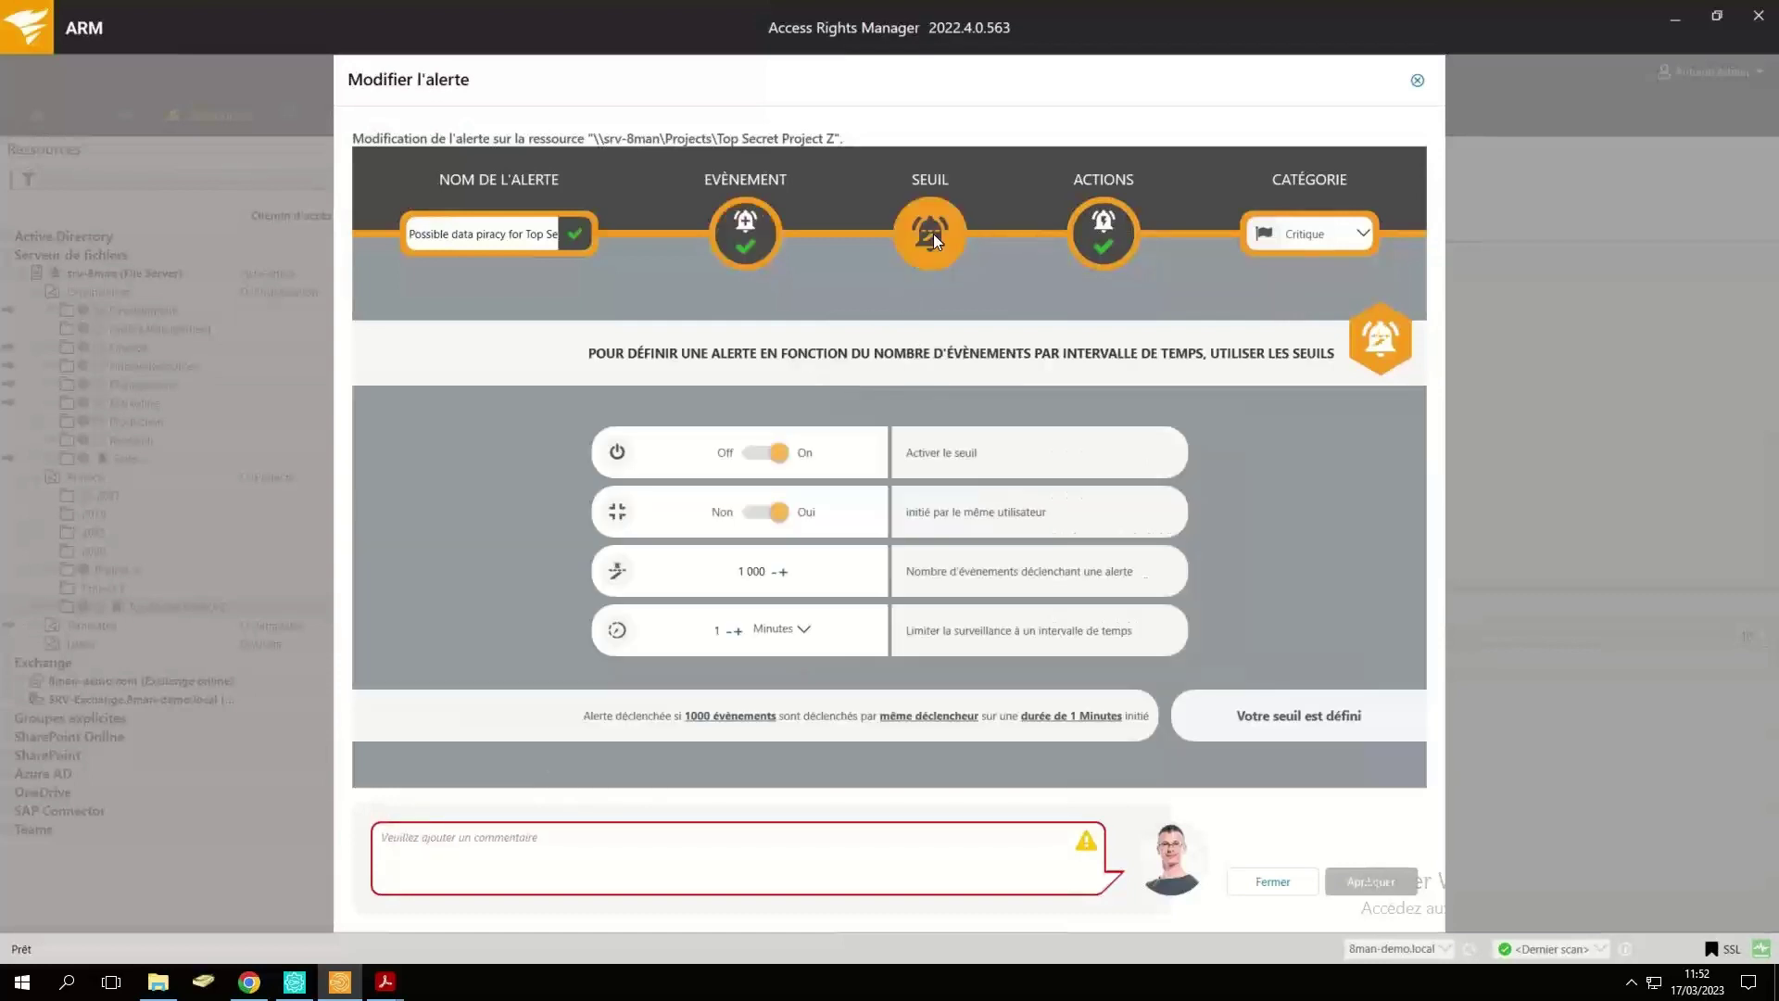
click(739, 573)
click(1094, 248)
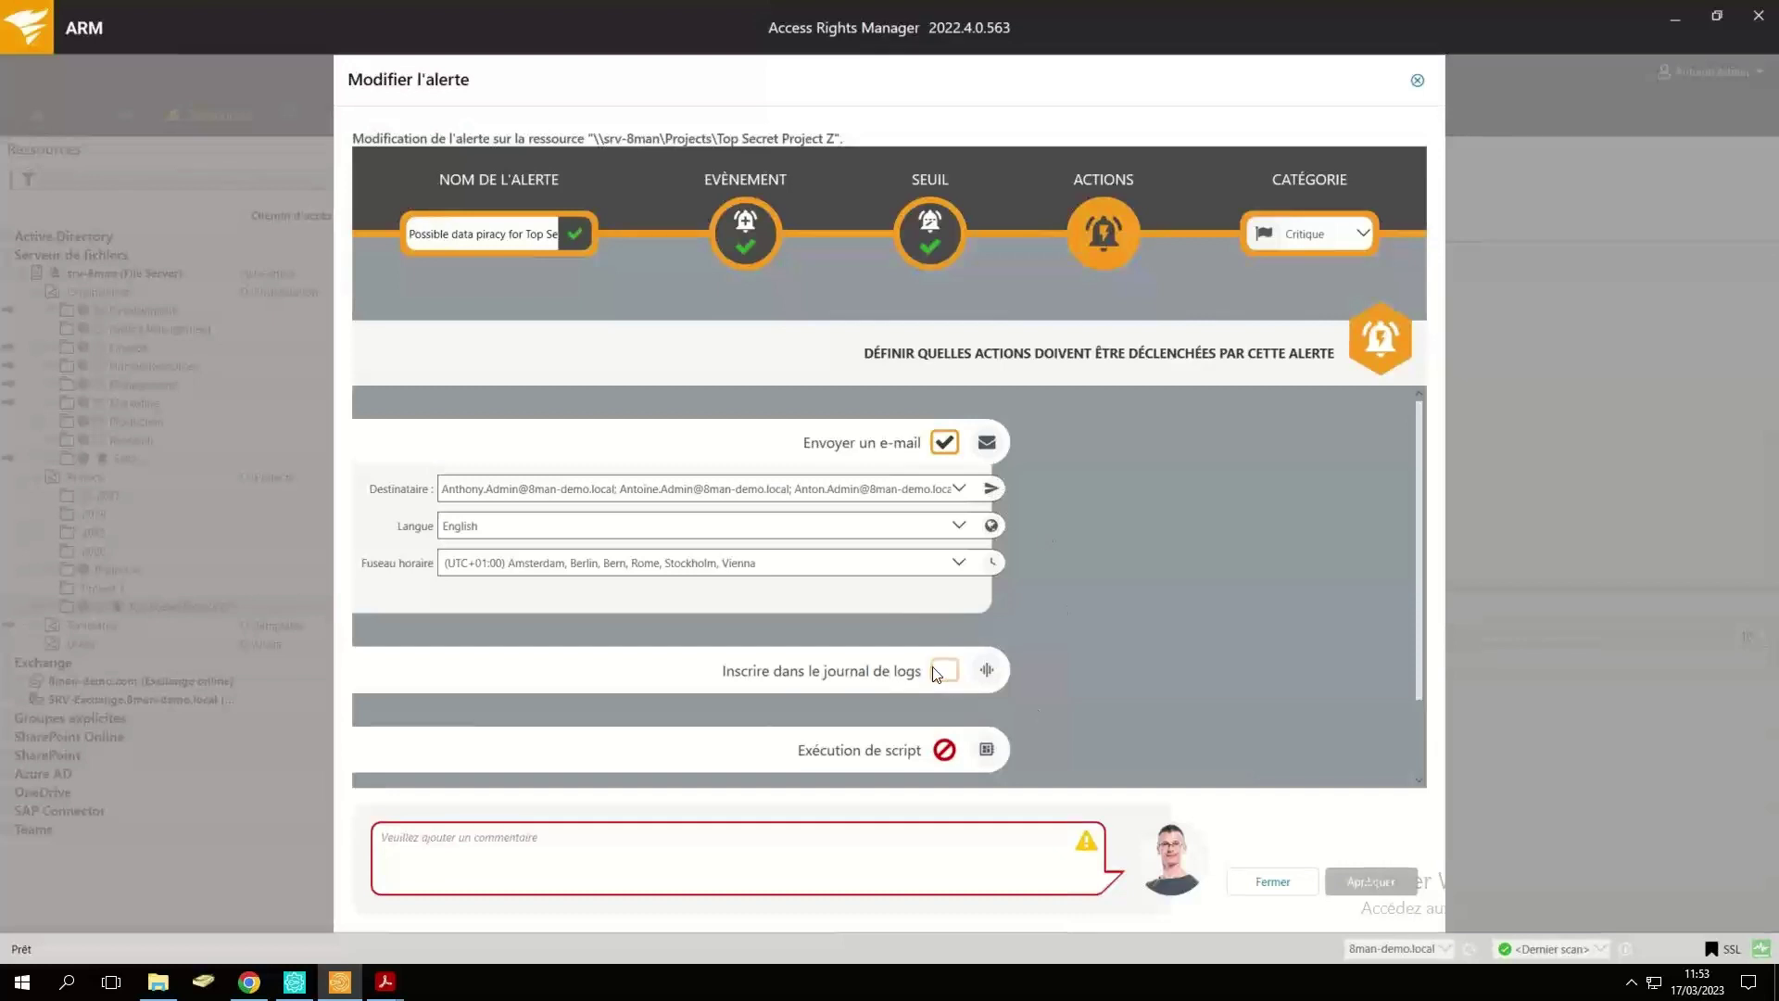
scroll(938, 658, down, 2)
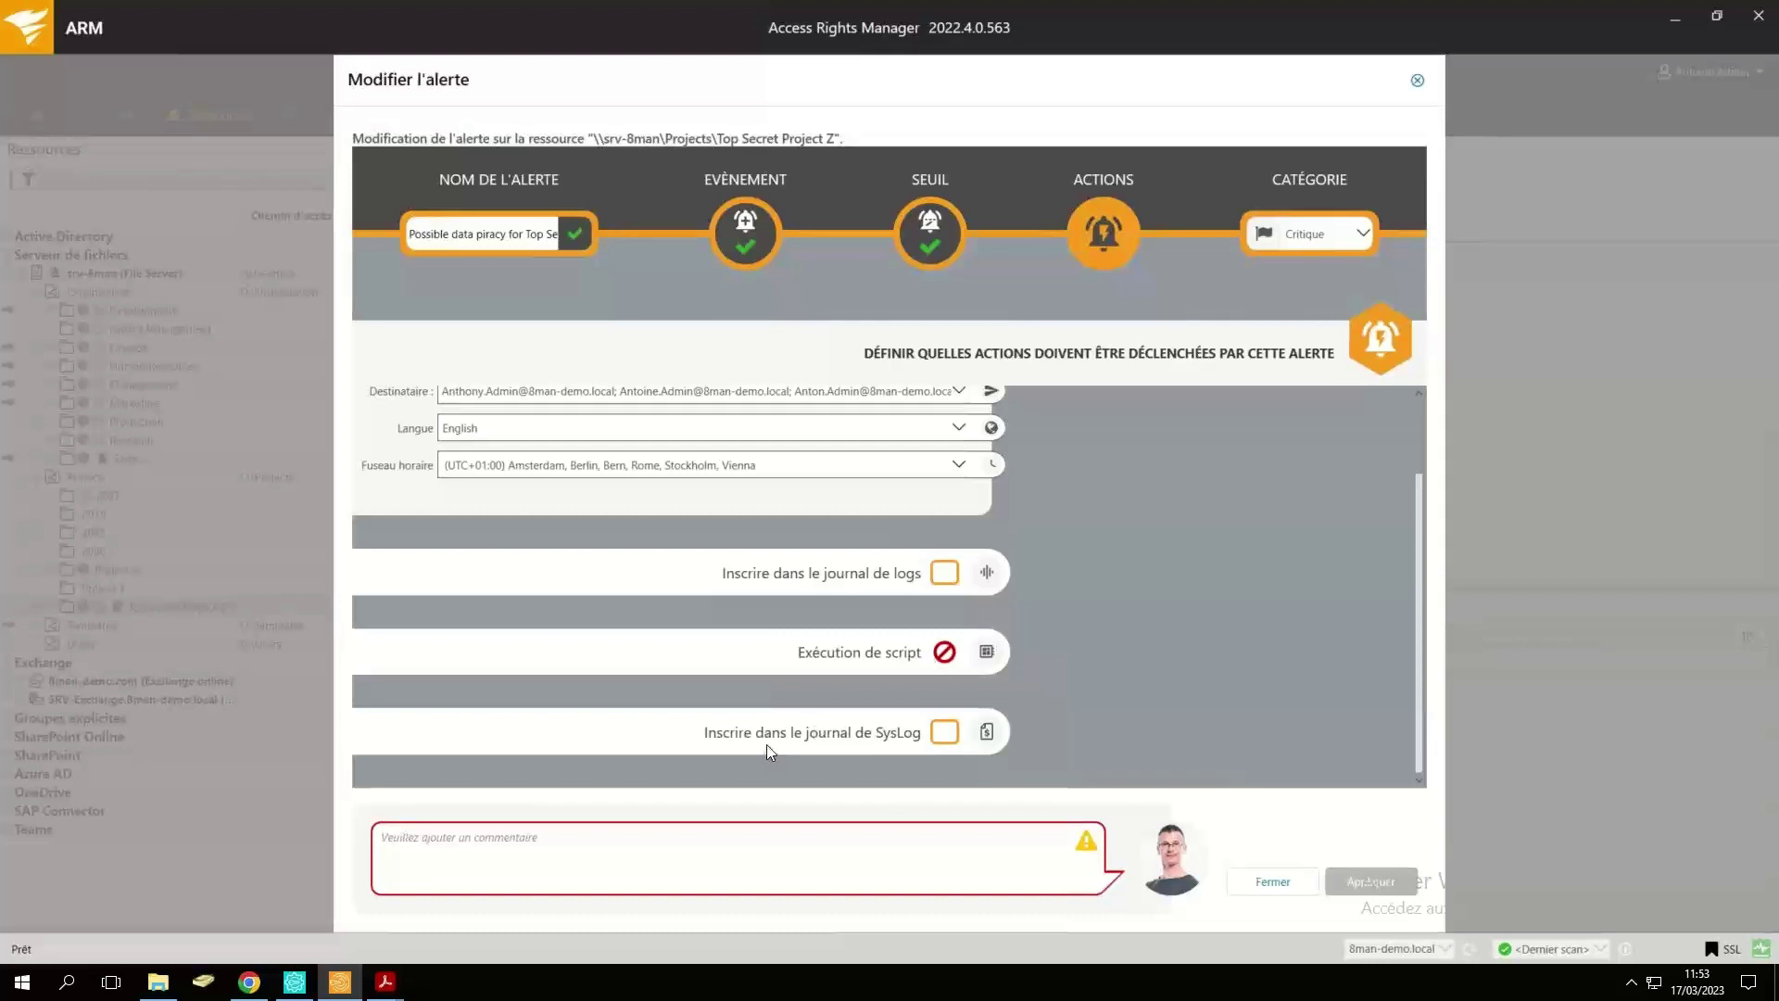
Switch to Access Rights Manager Configuration and examine the script settings and the change actions a script can be tied to.
click(295, 981)
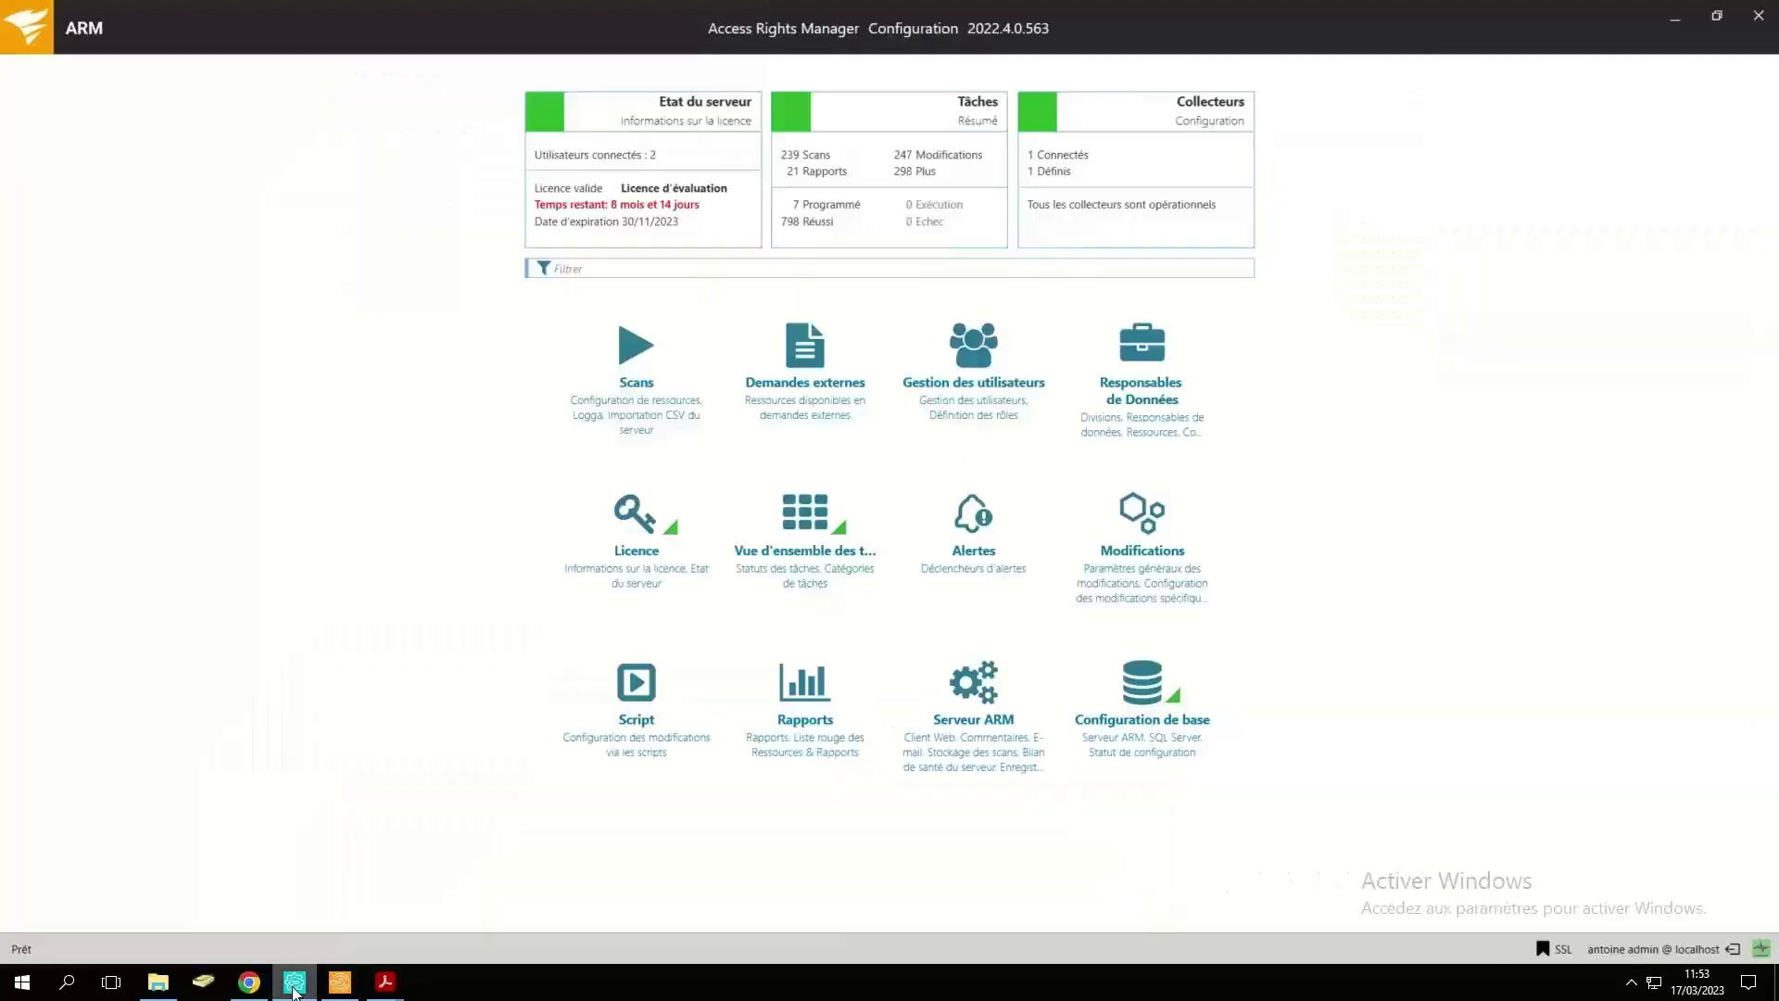
click(639, 704)
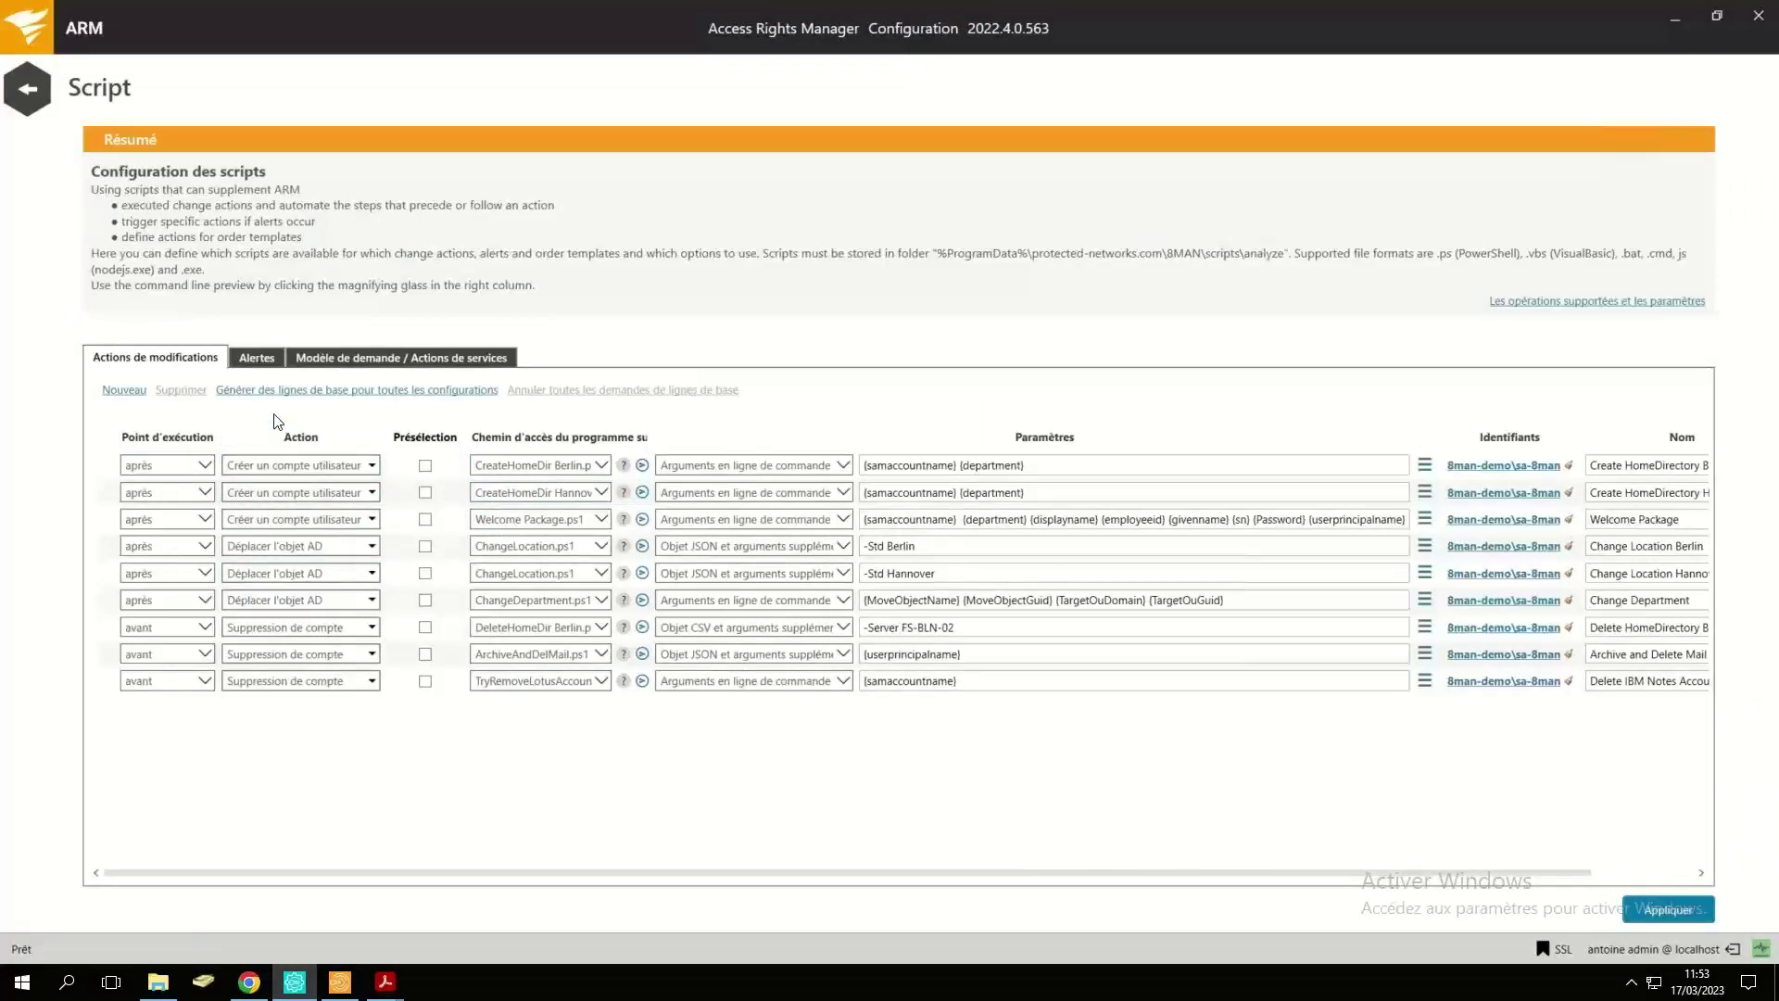
click(289, 465)
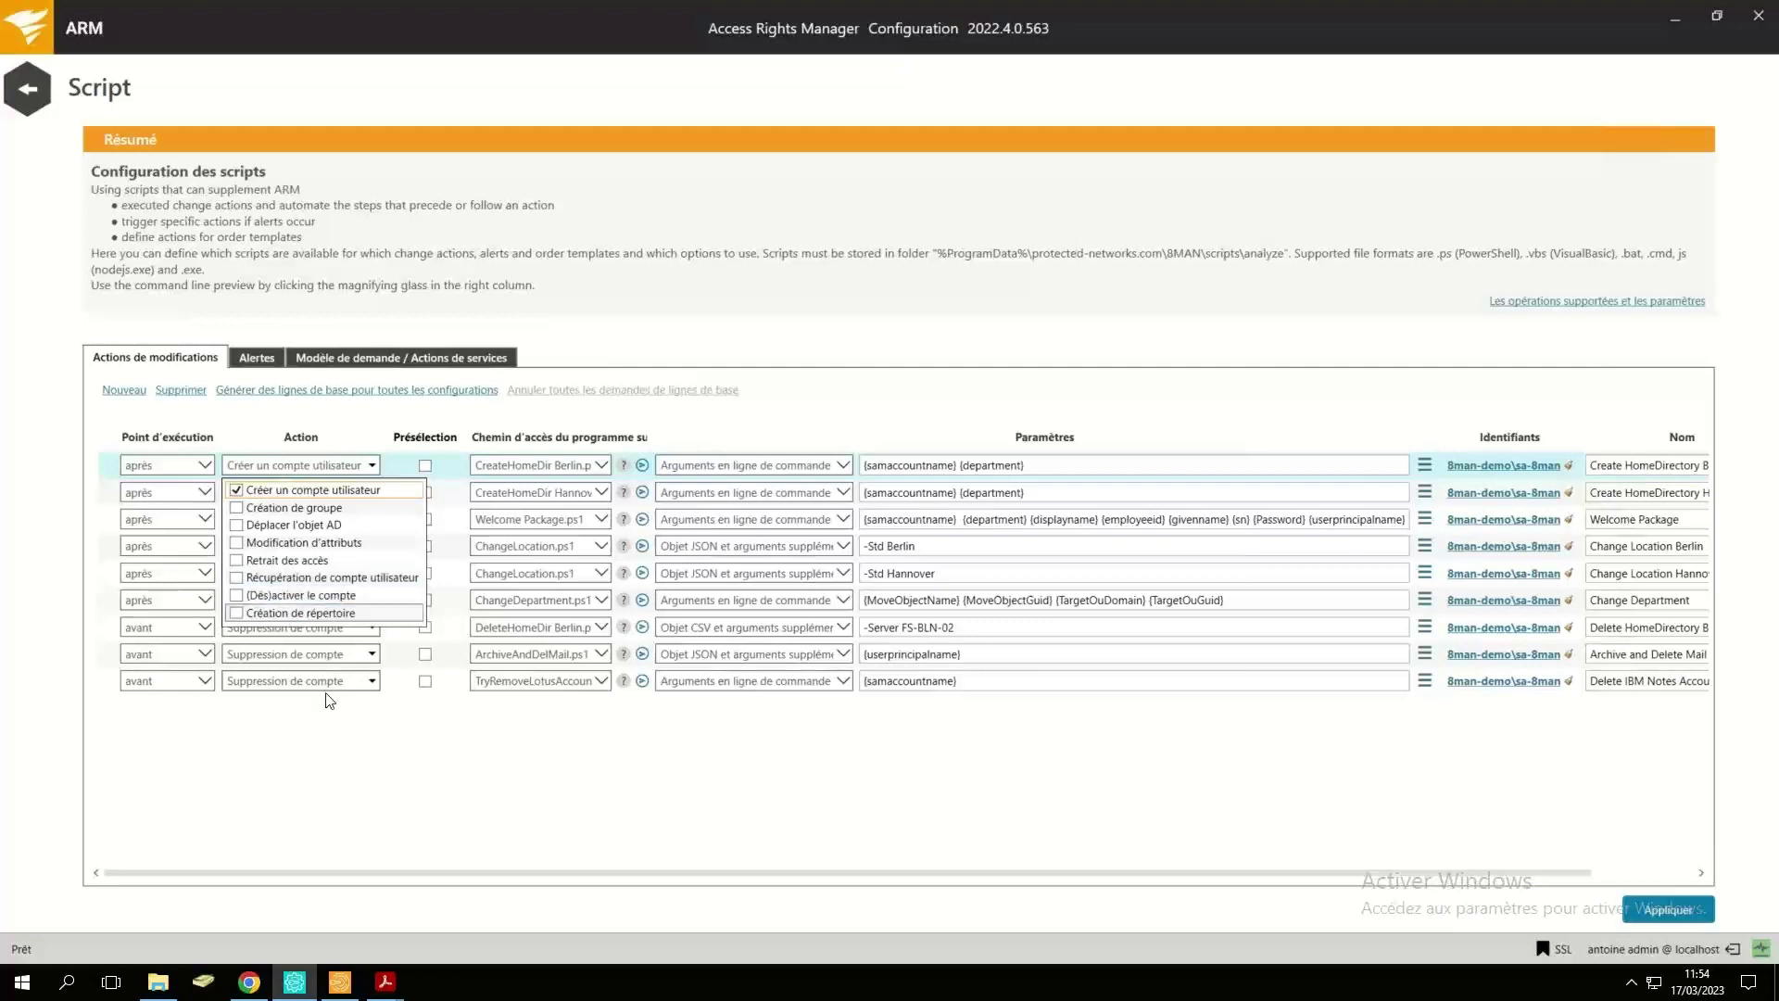
click(358, 747)
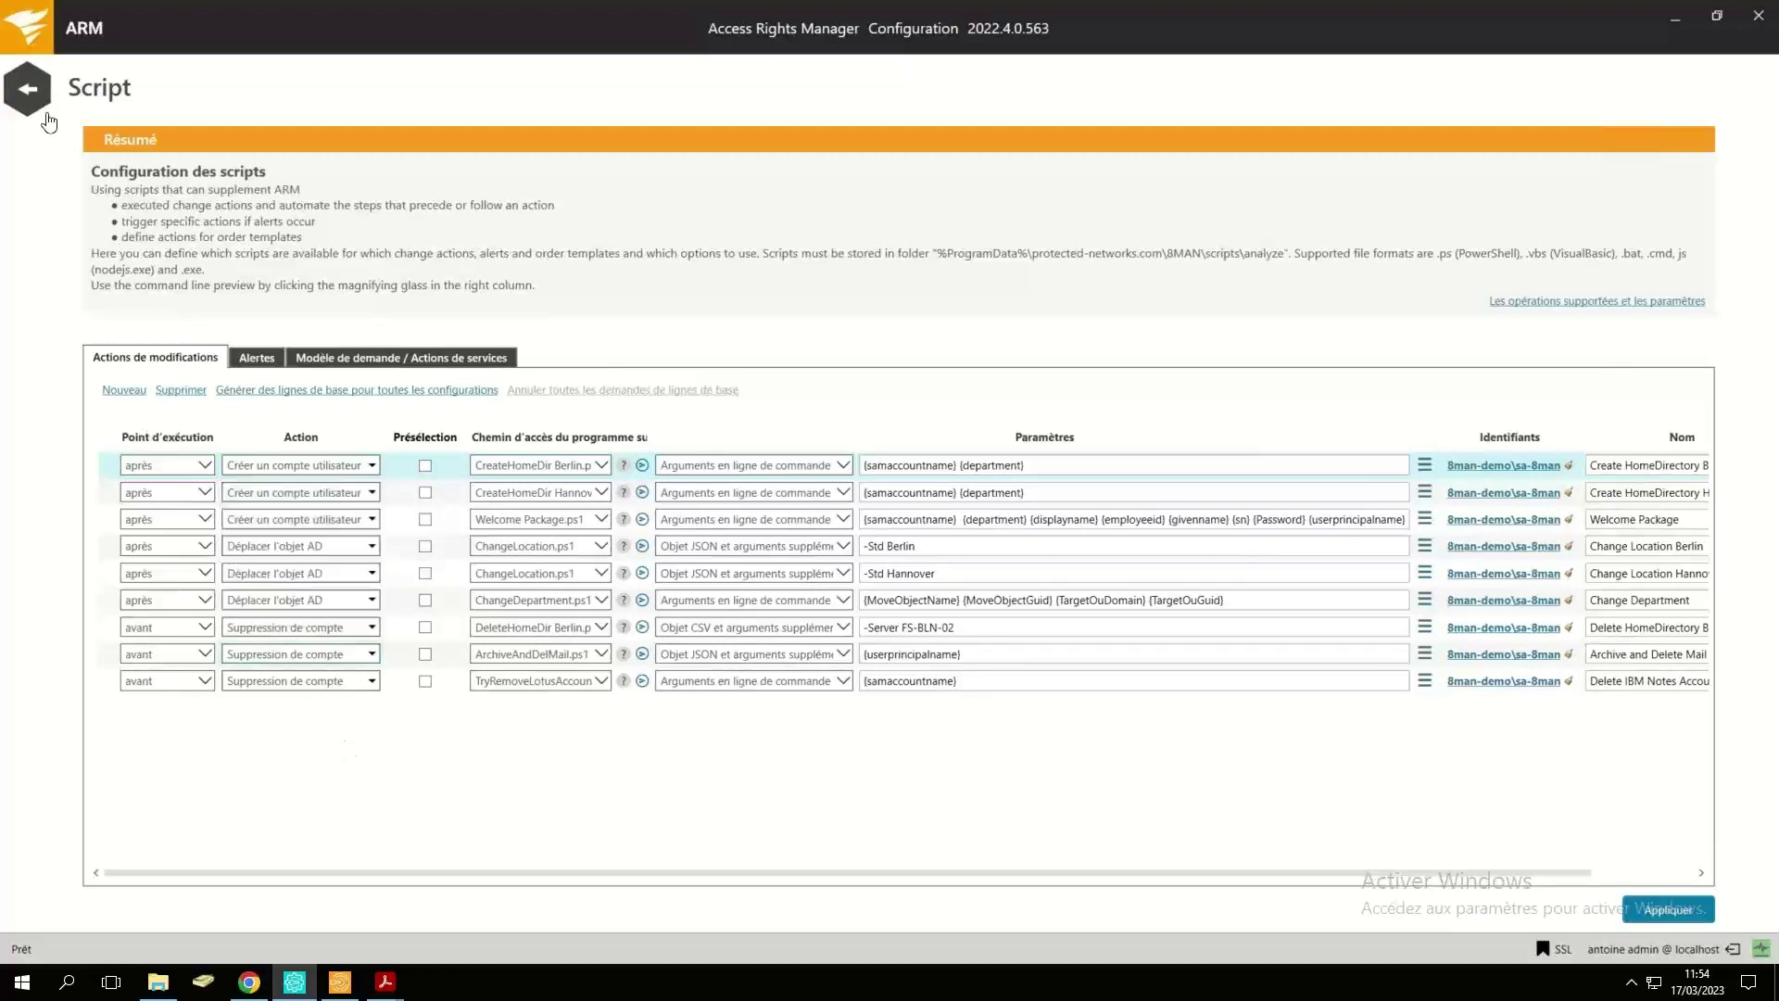
key(alt+Left)
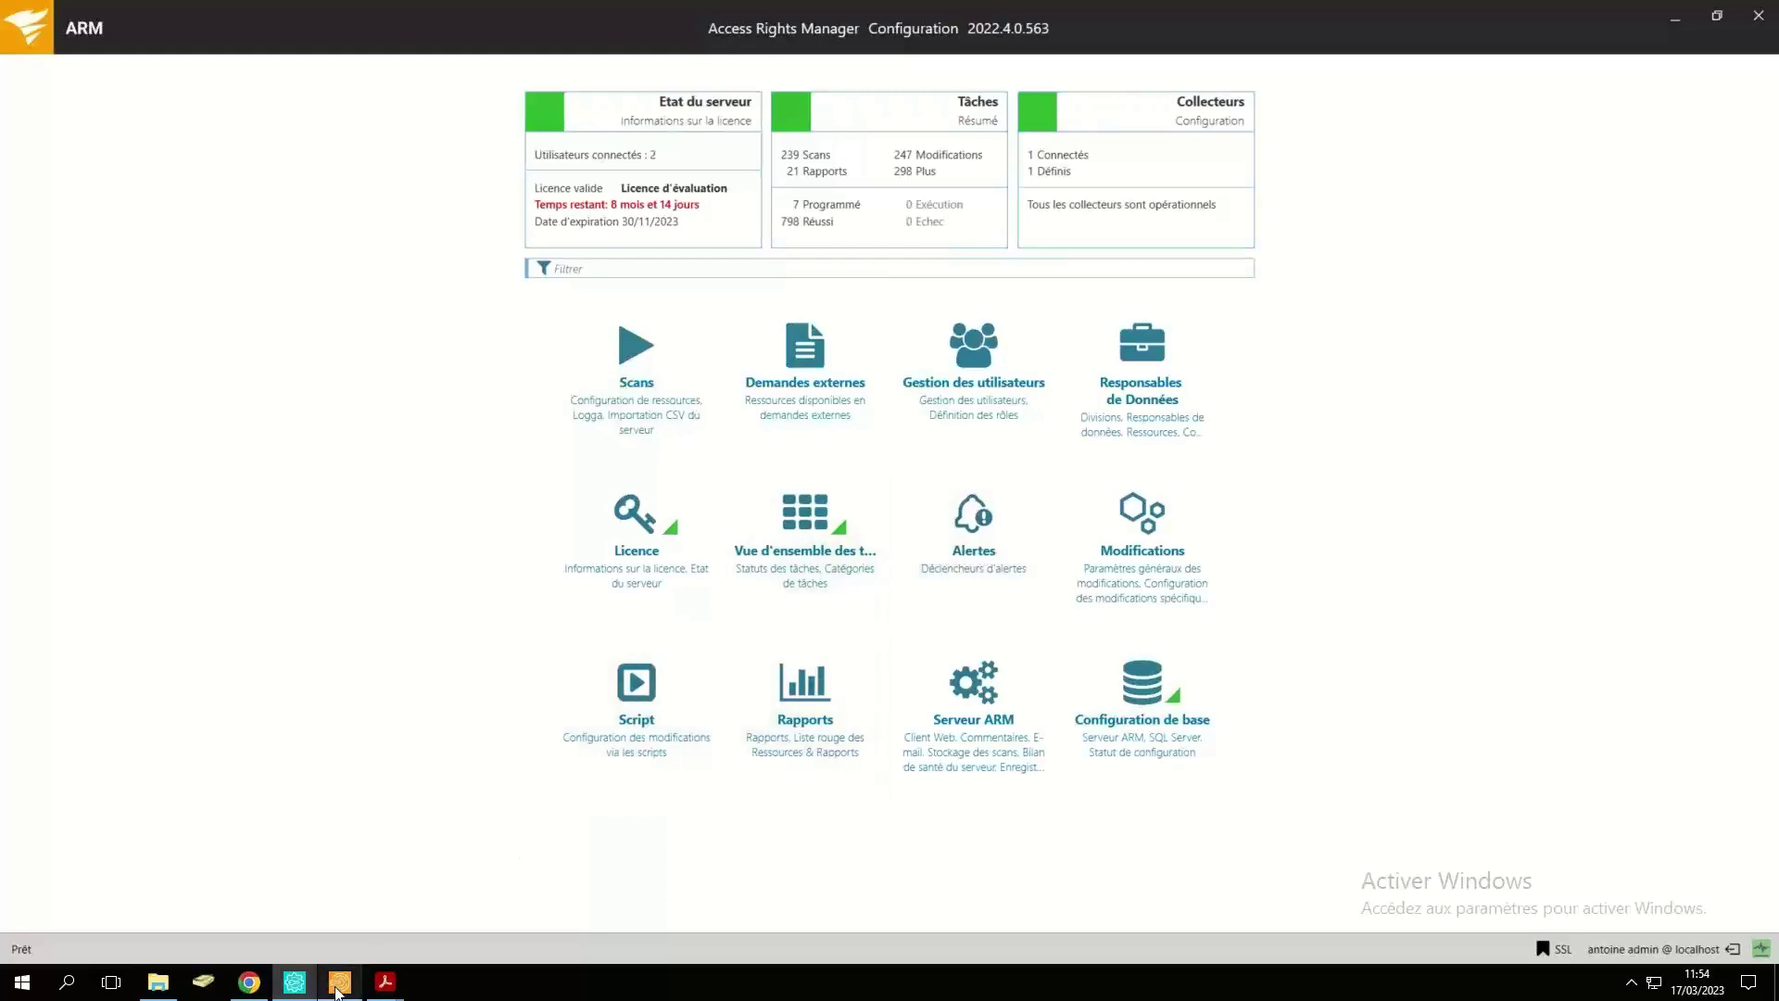
Switch back to Access Rights Manager and close the alert modification and alert management dialogs without applying changes.
mouse_move(340, 990)
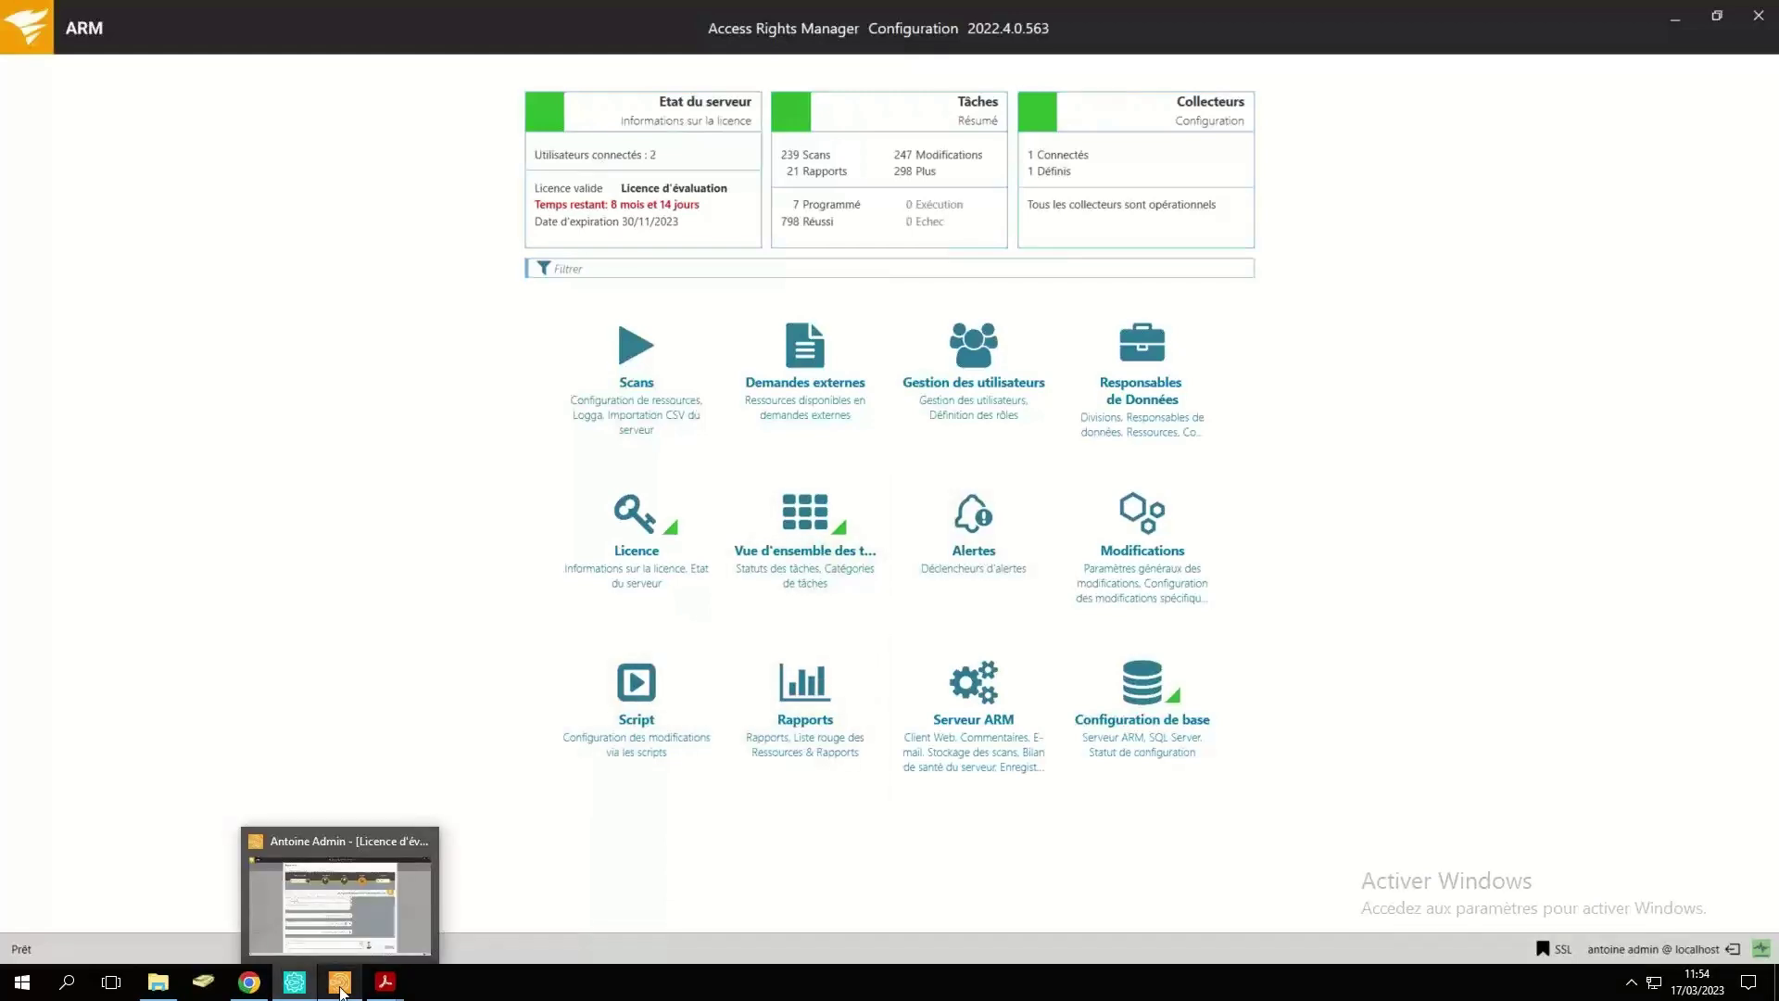
click(356, 890)
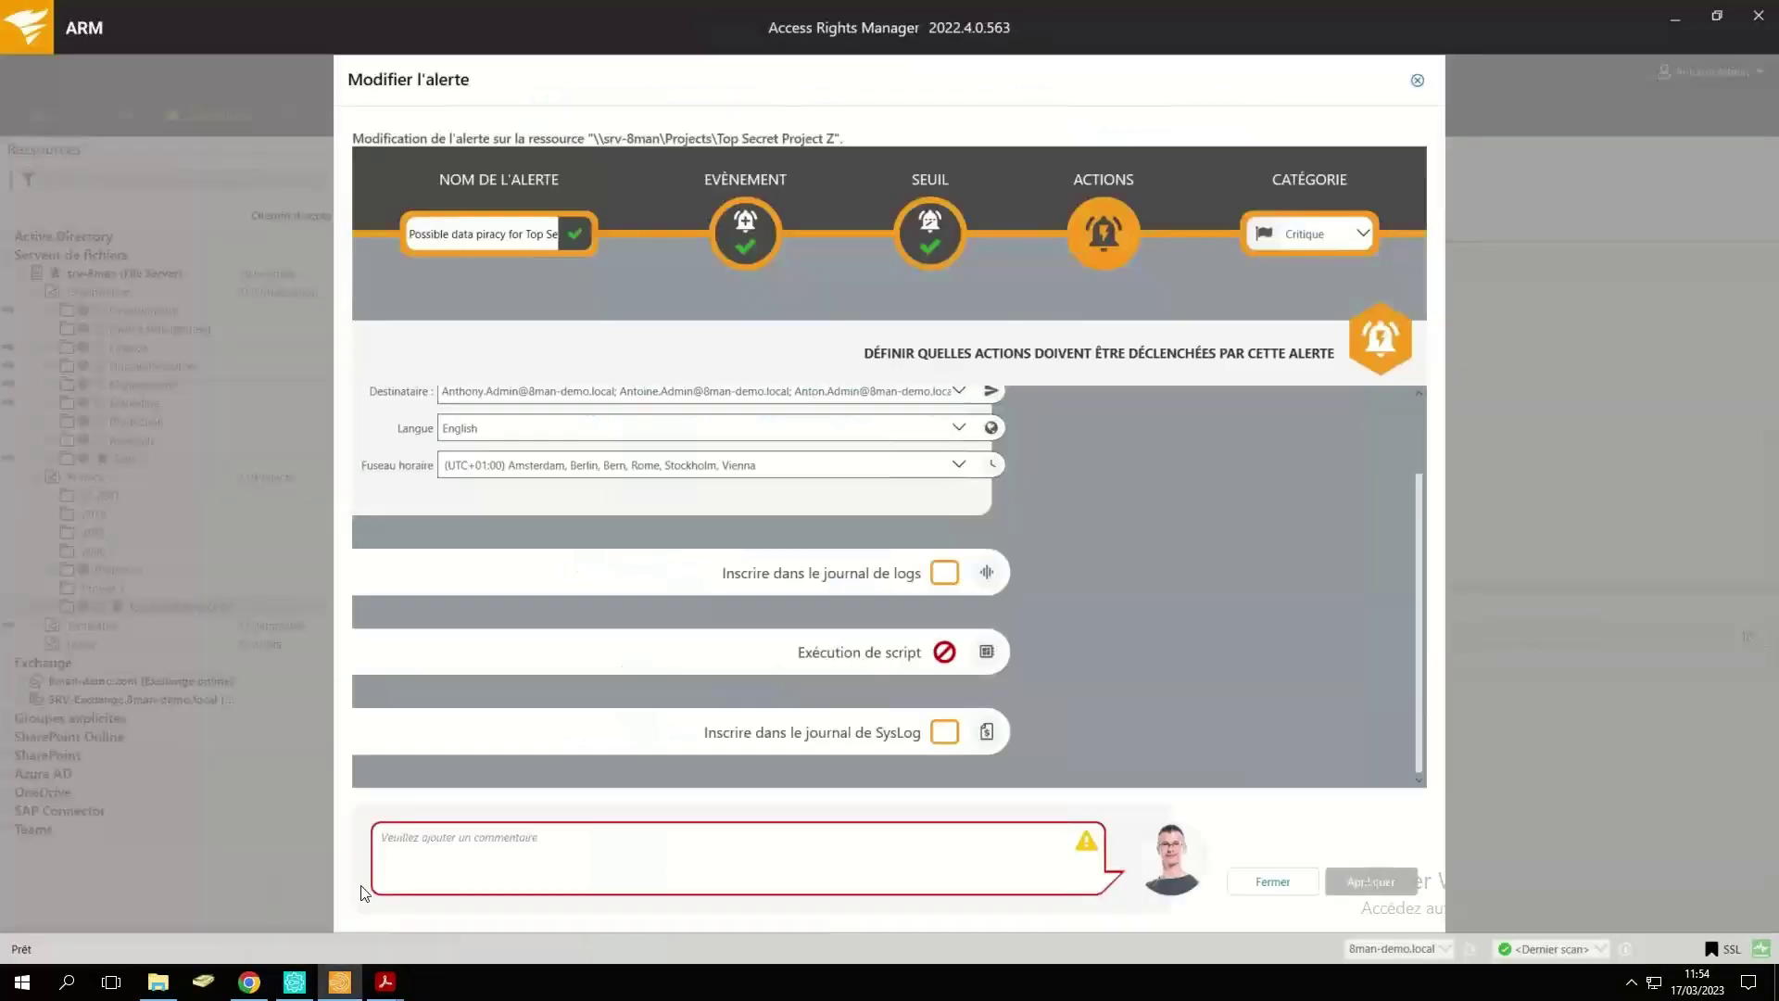
click(1418, 81)
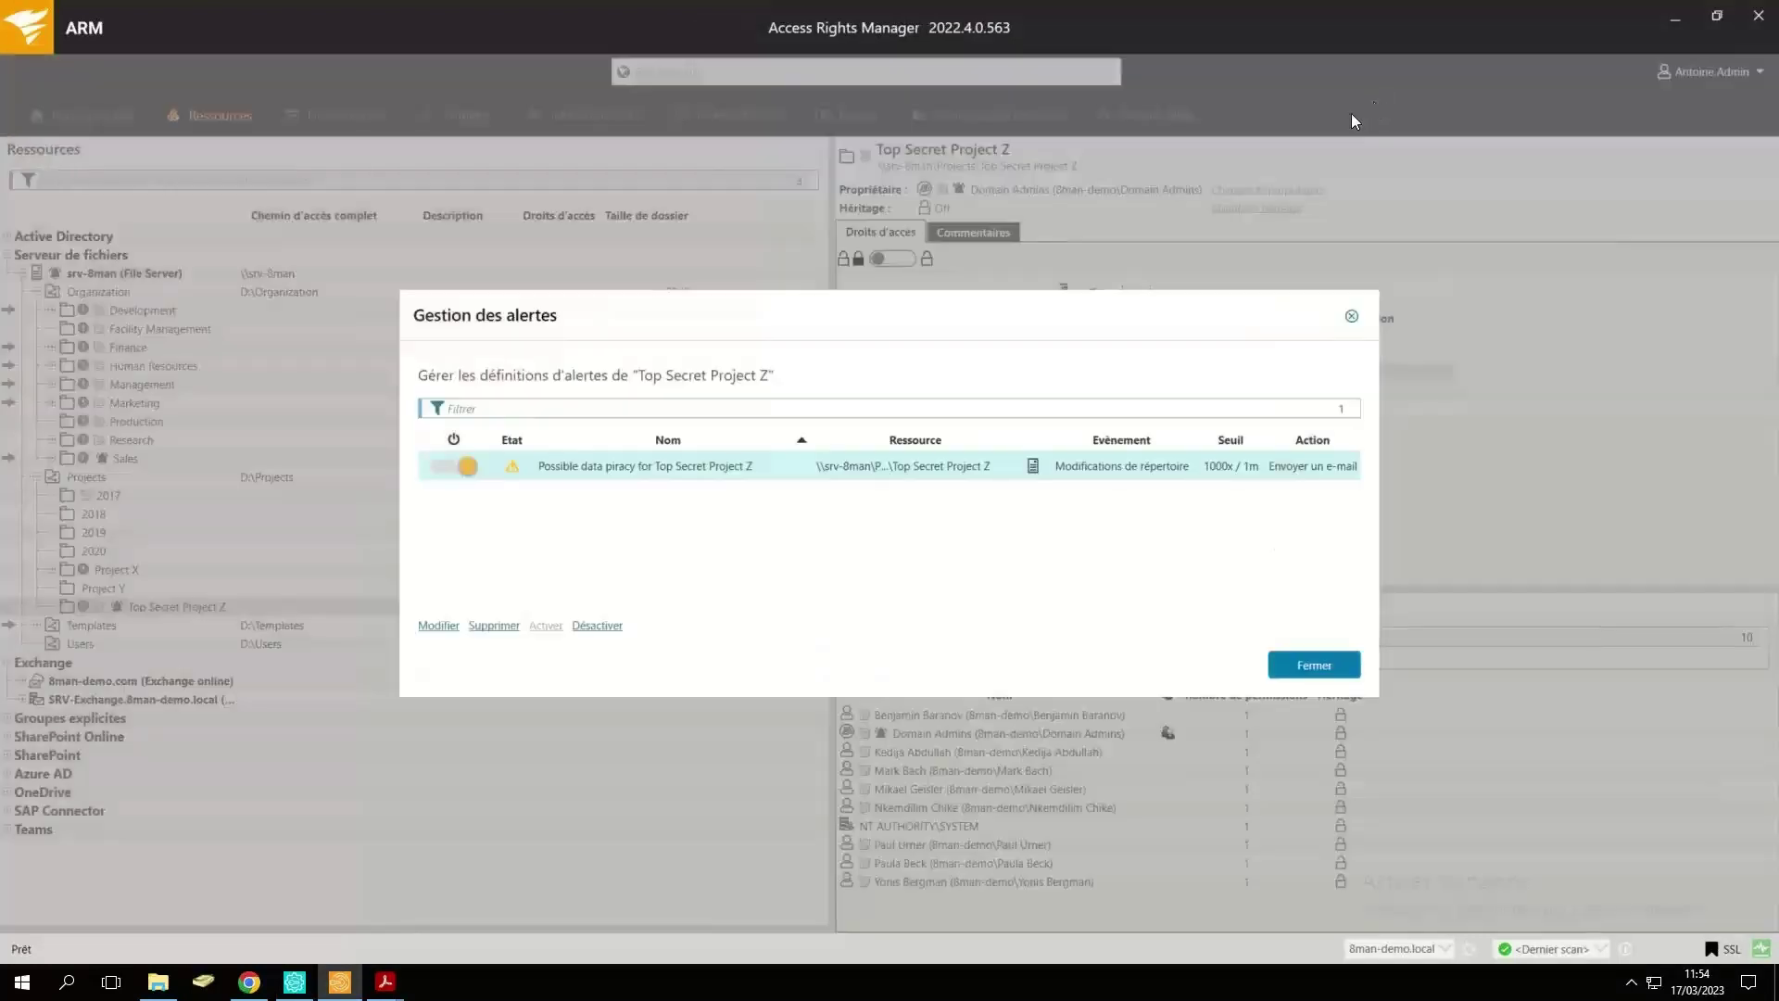
click(1351, 316)
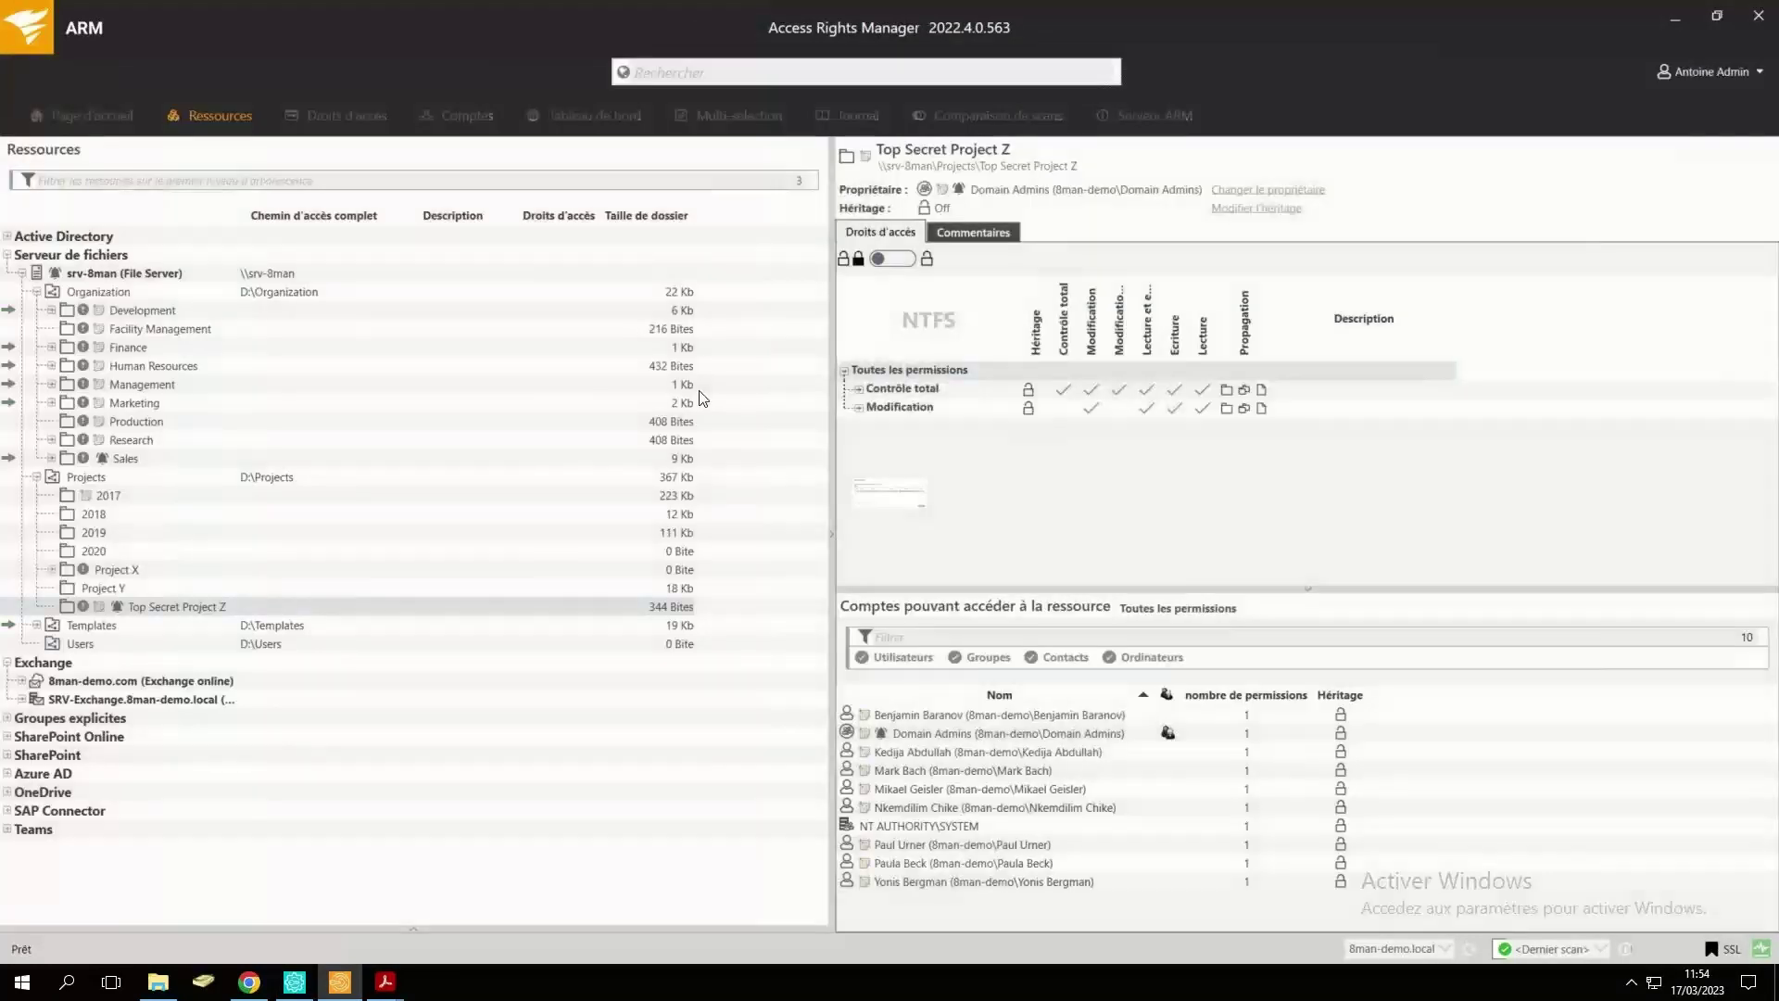
Switch to the Access Rights Manager web portal in Chrome and examine the contact details in the employee's profile.
click(249, 984)
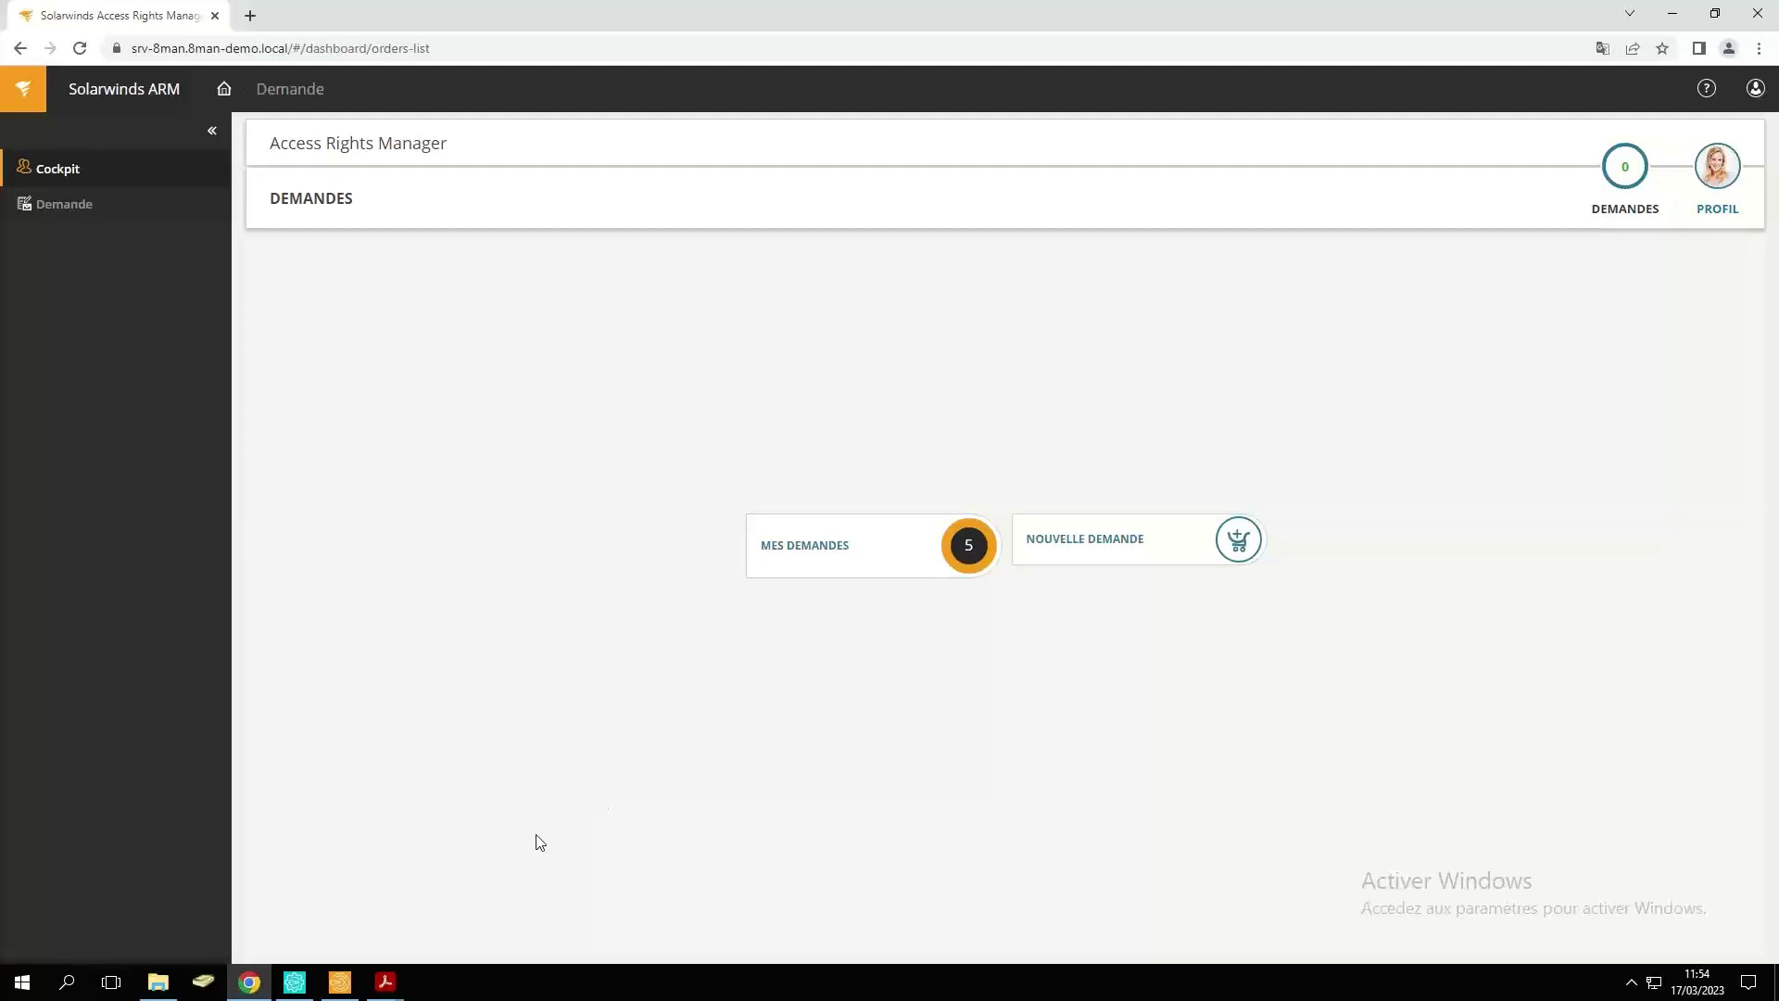
click(1706, 182)
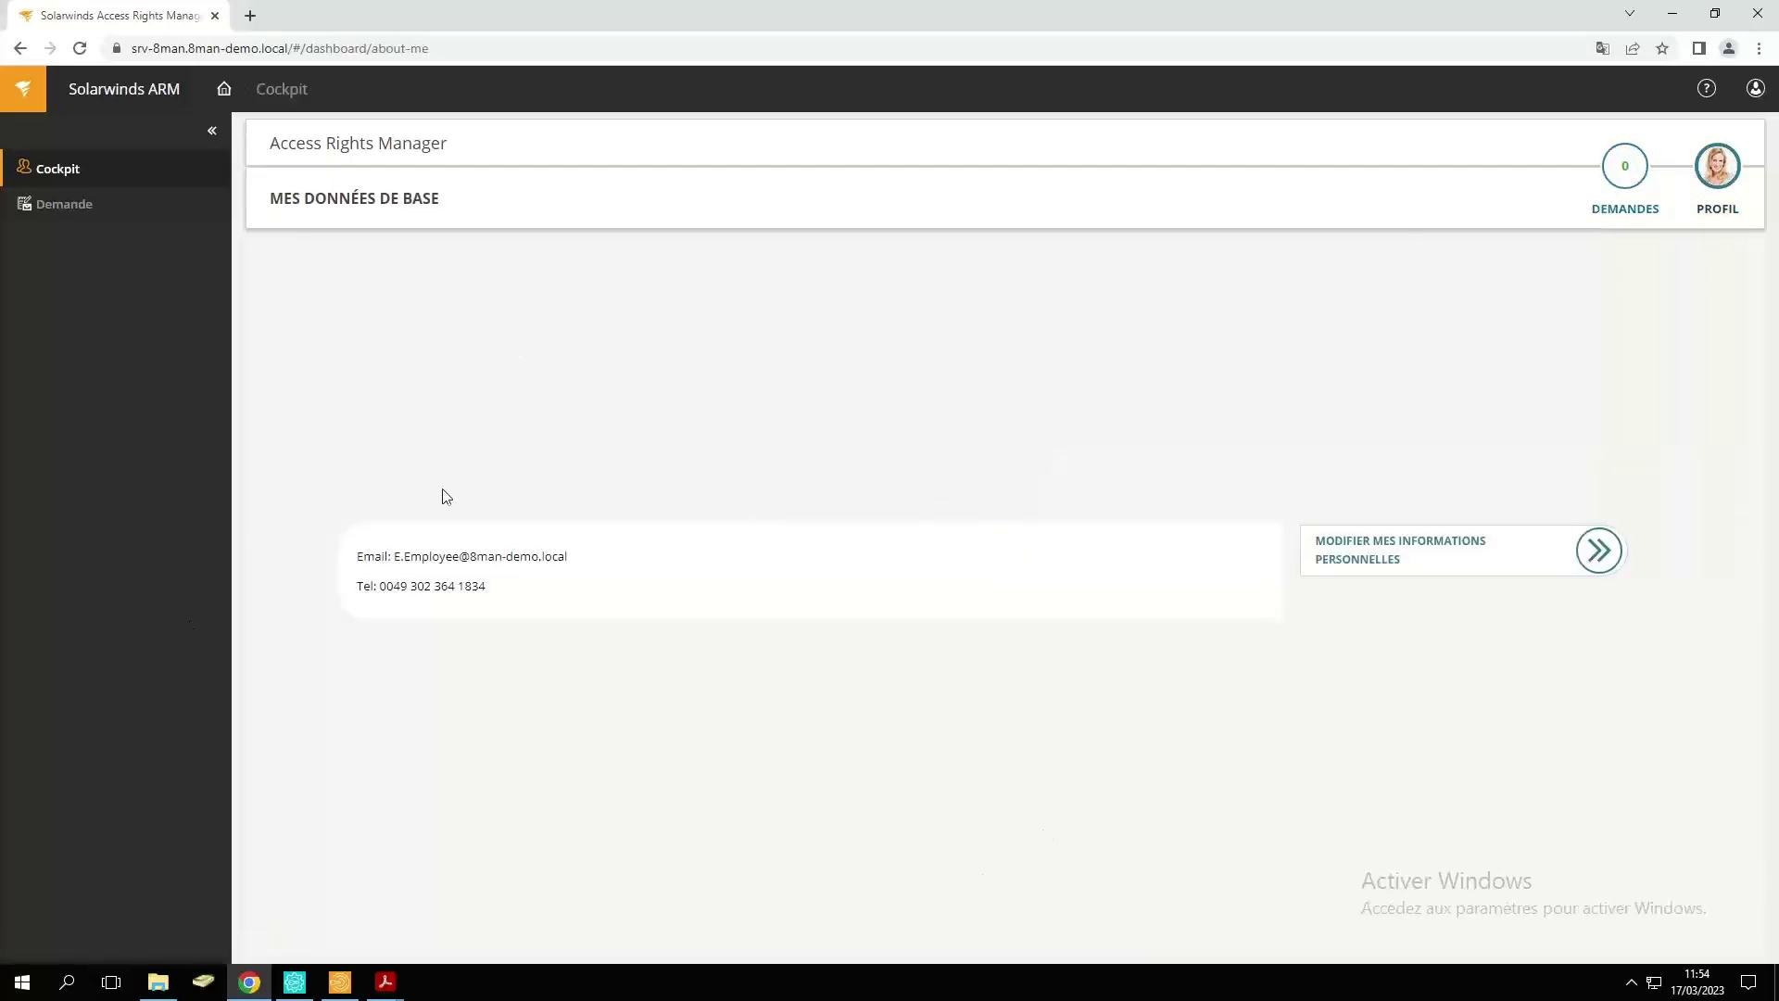
drag(568, 565, 371, 549)
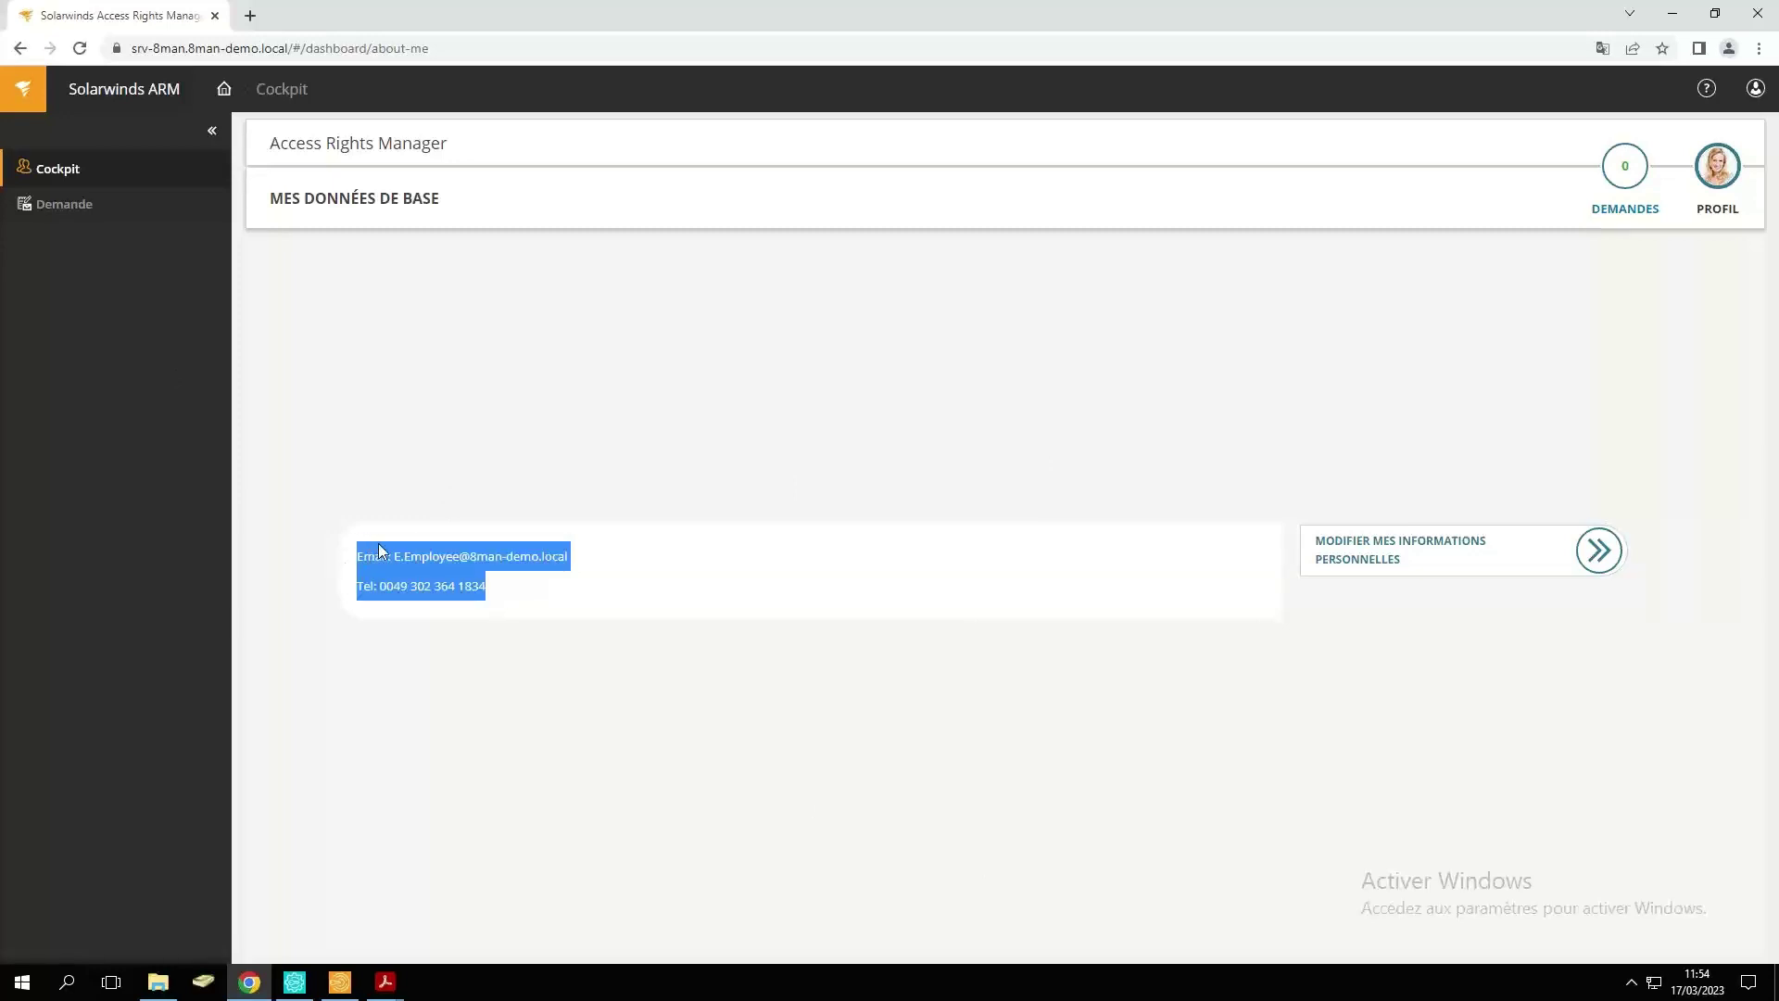
click(476, 573)
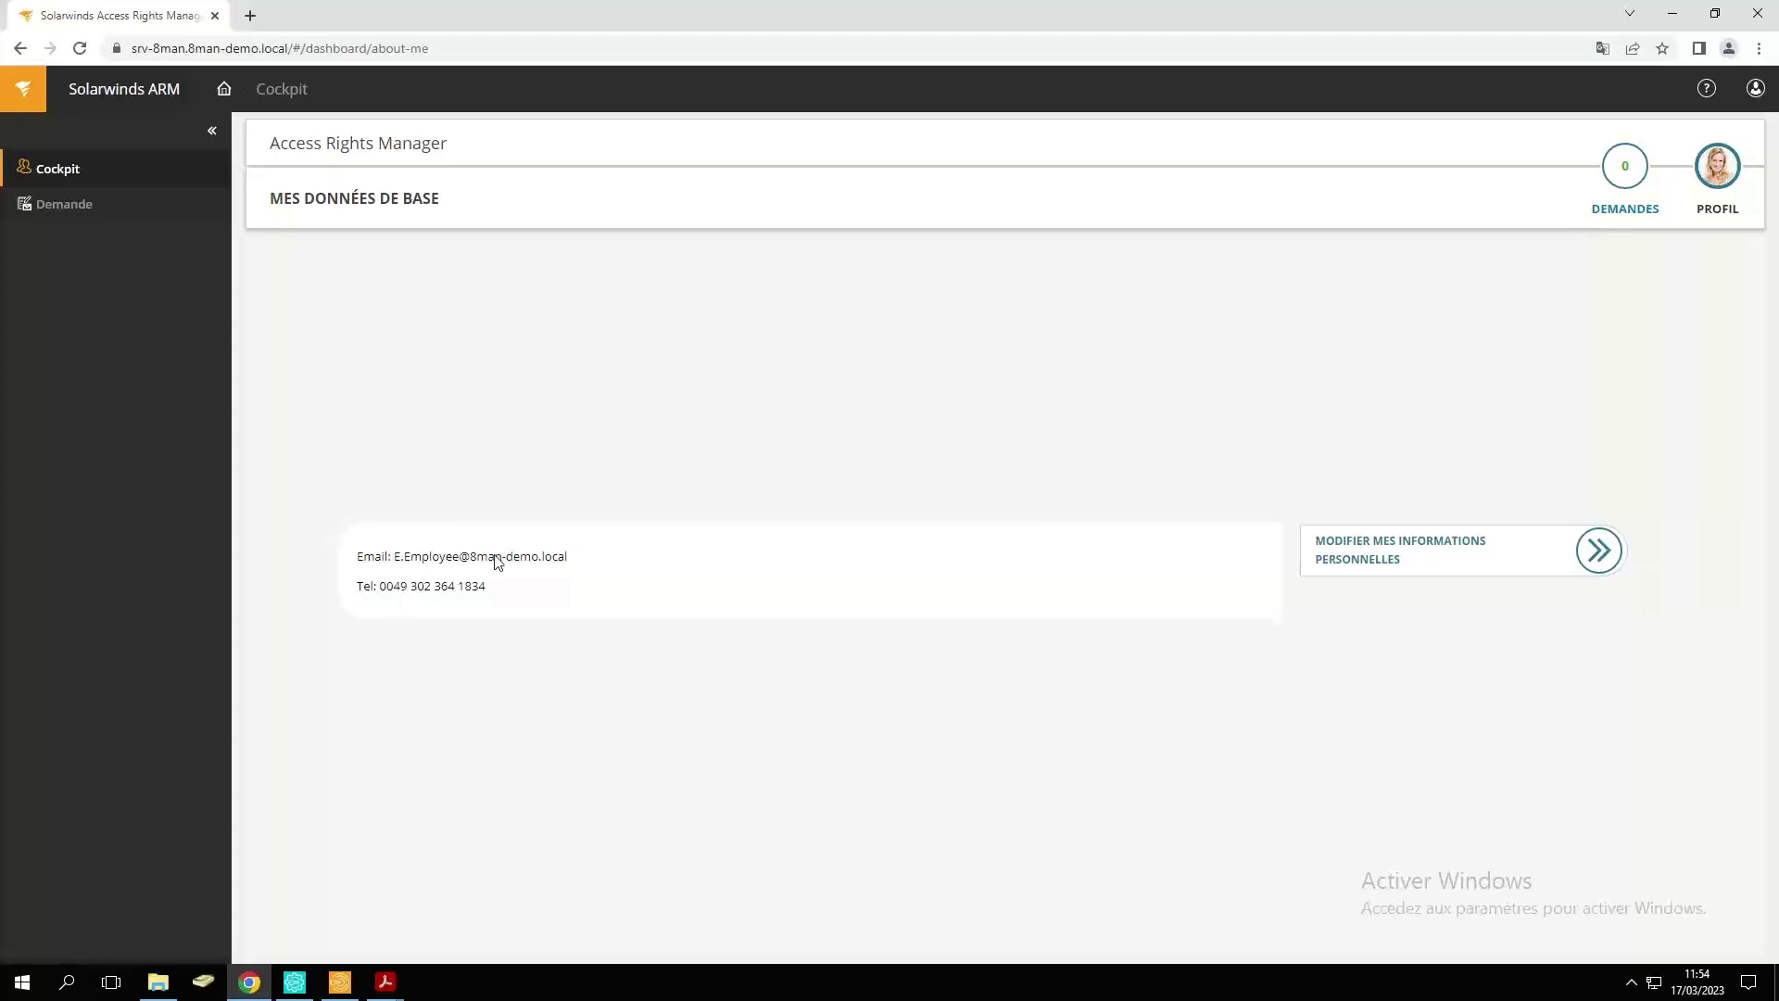
Examine the editable fields of the personal information form down to the comment, and close it without submitting.
click(1446, 543)
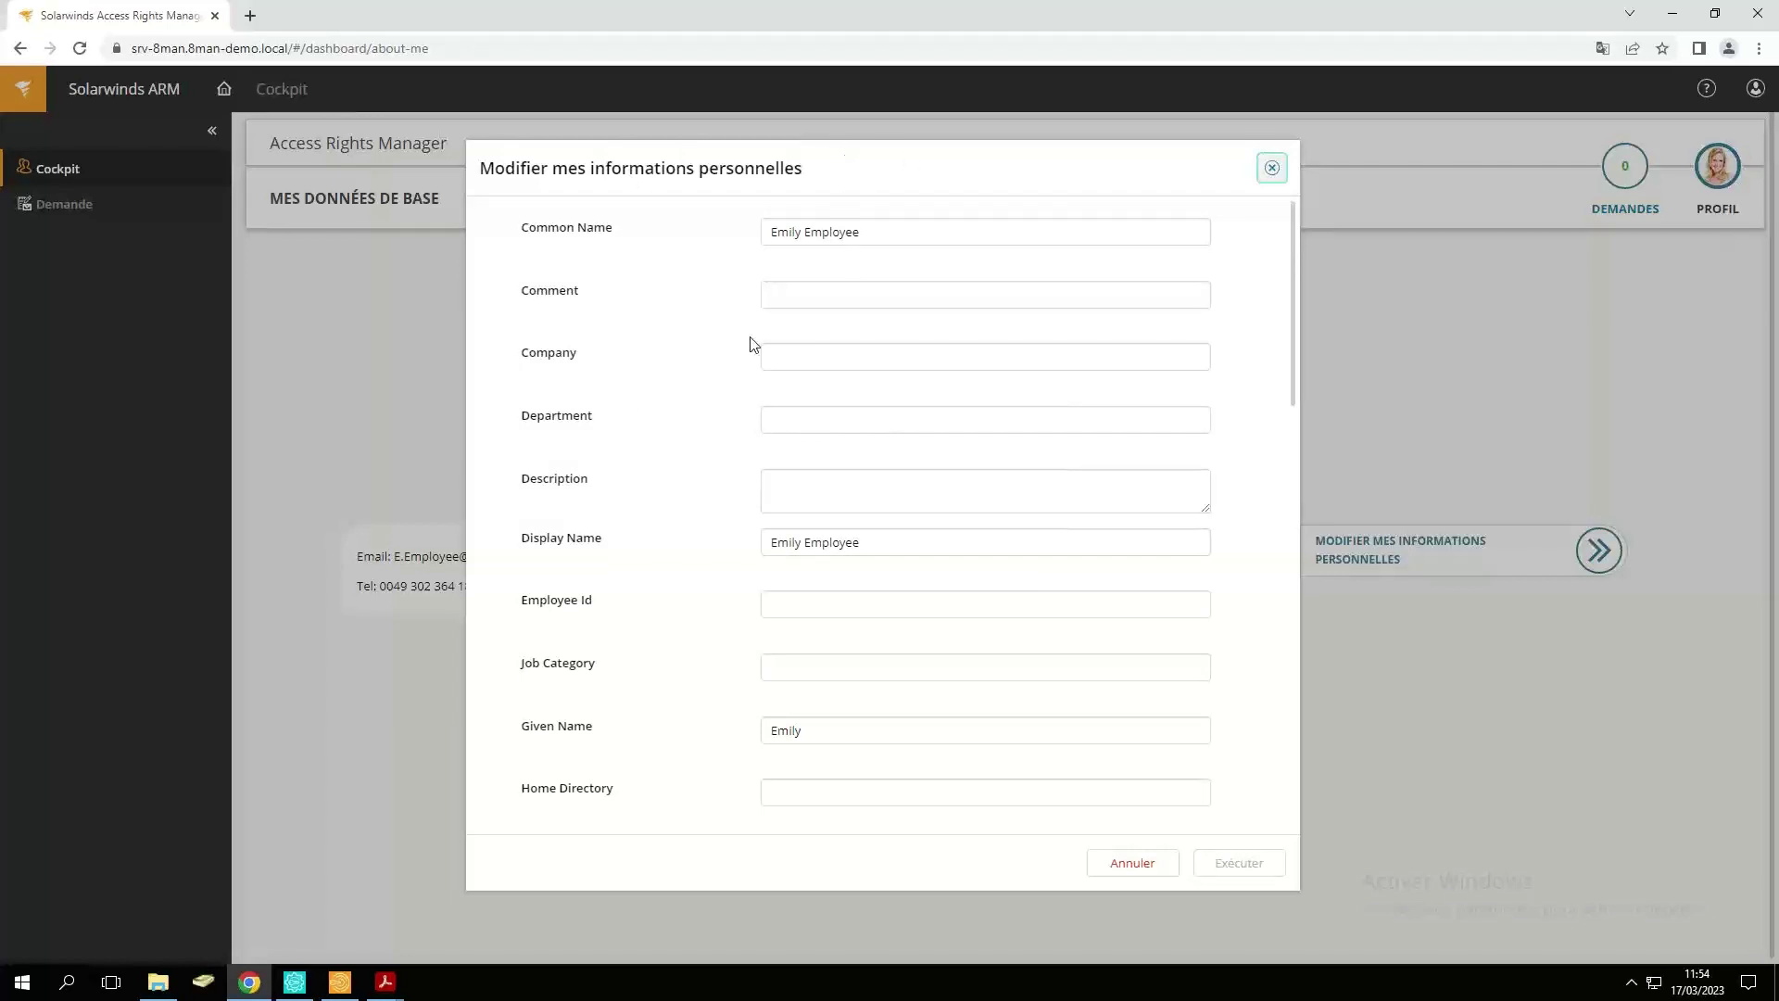
scroll(704, 472, down, 5)
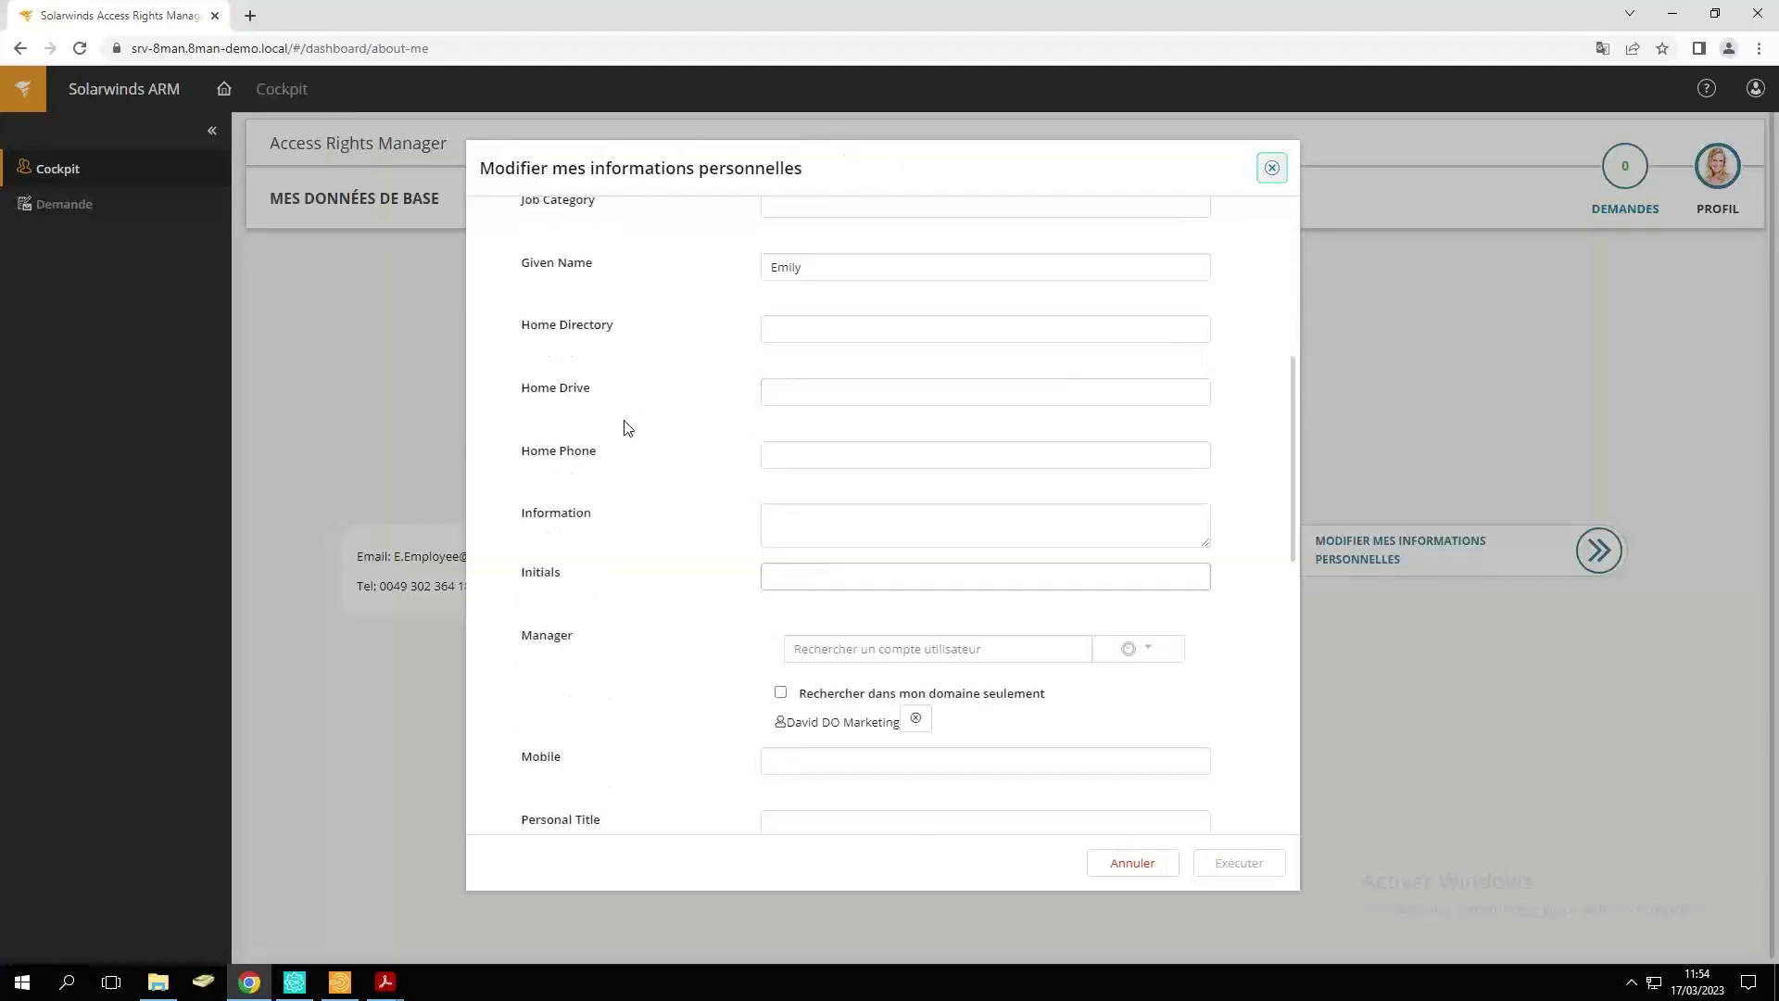
scroll(684, 375, down, 9)
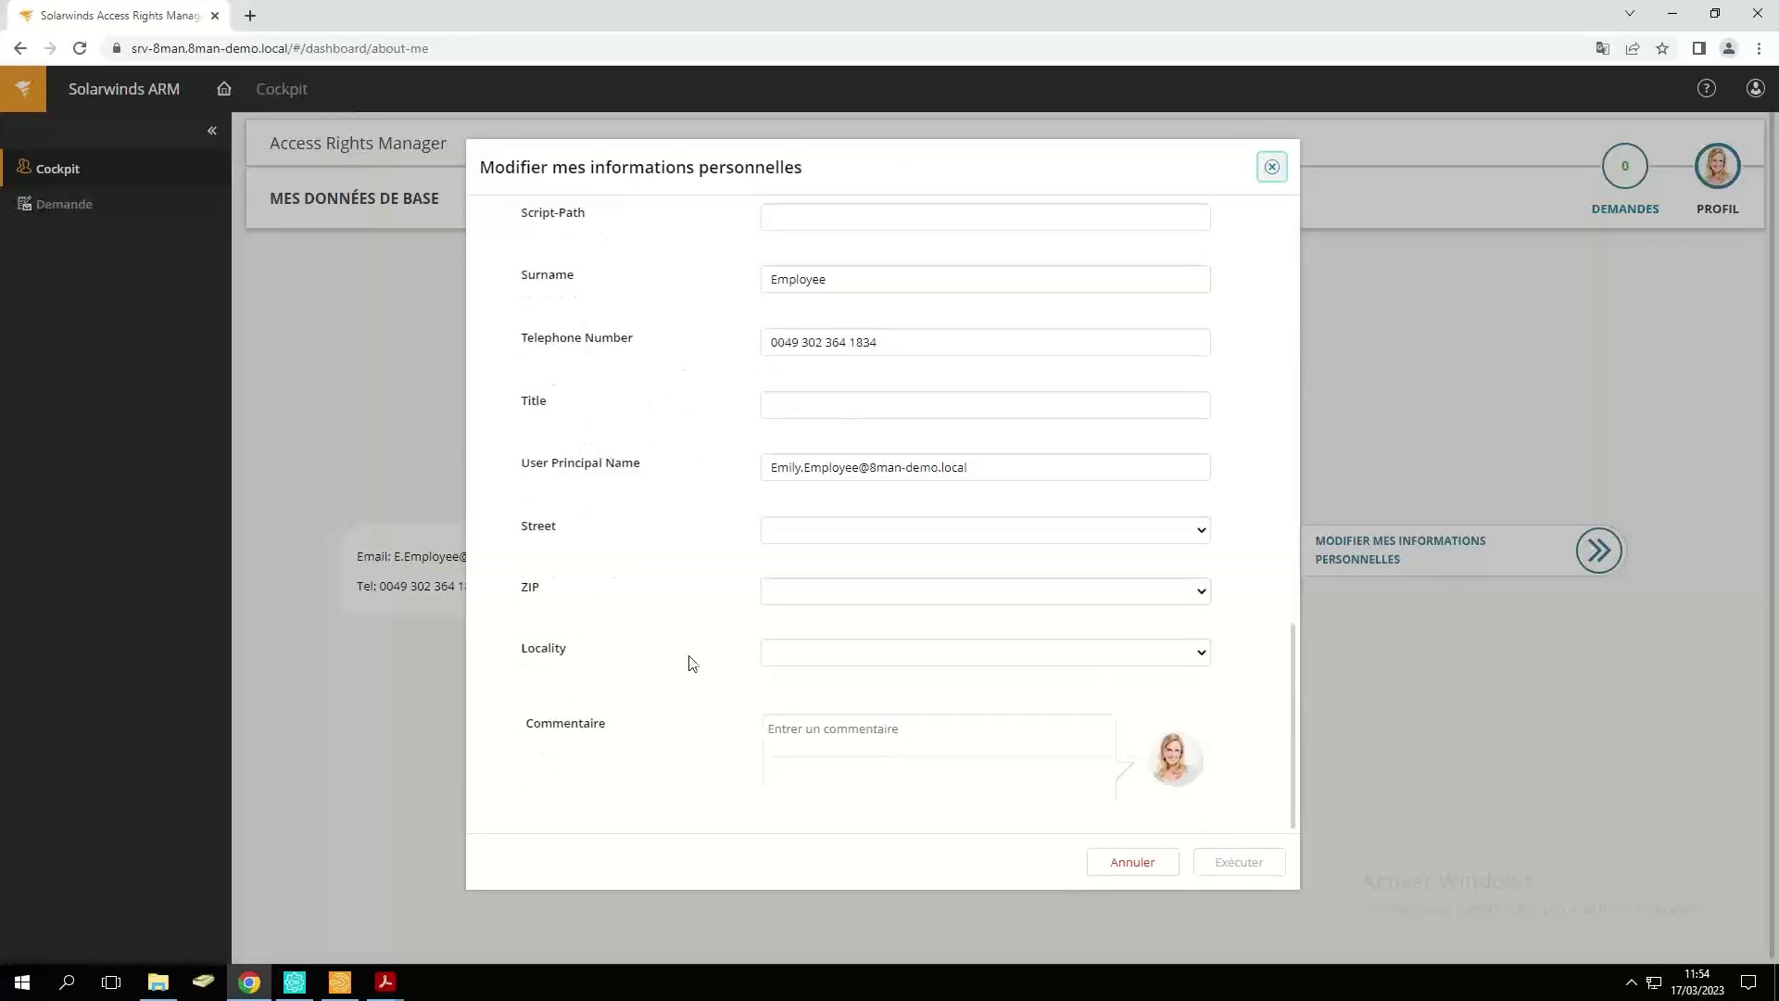
click(812, 727)
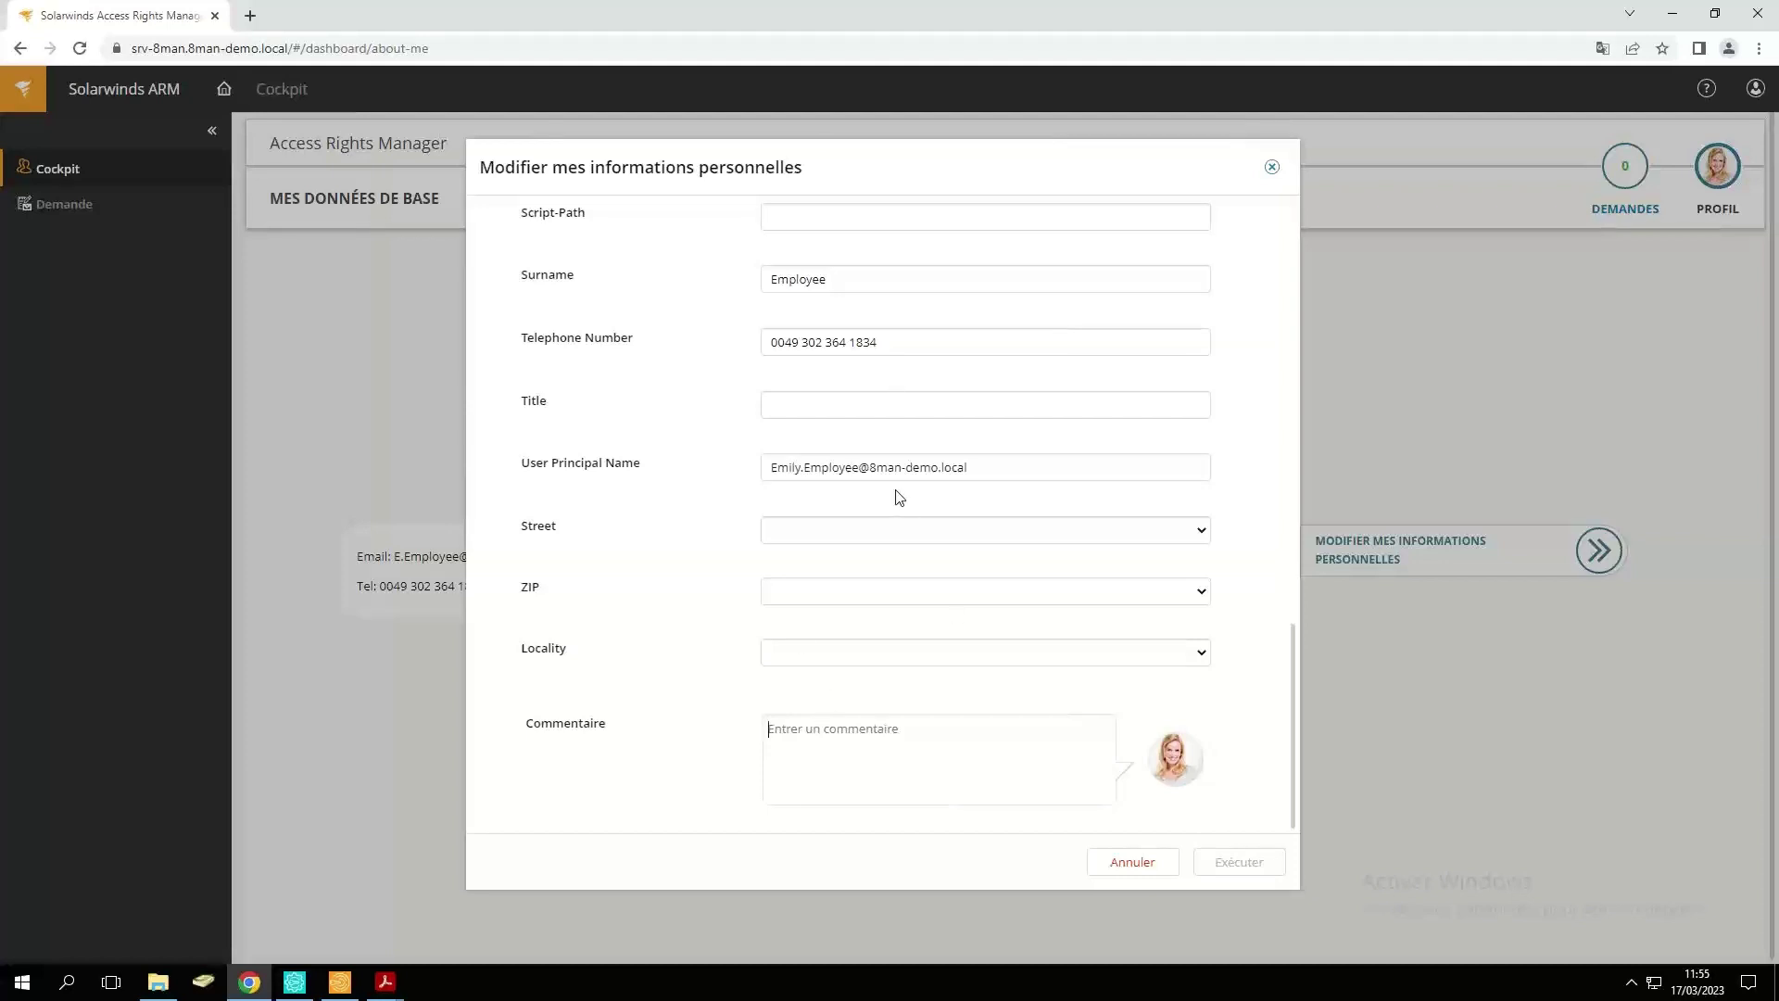
click(1272, 167)
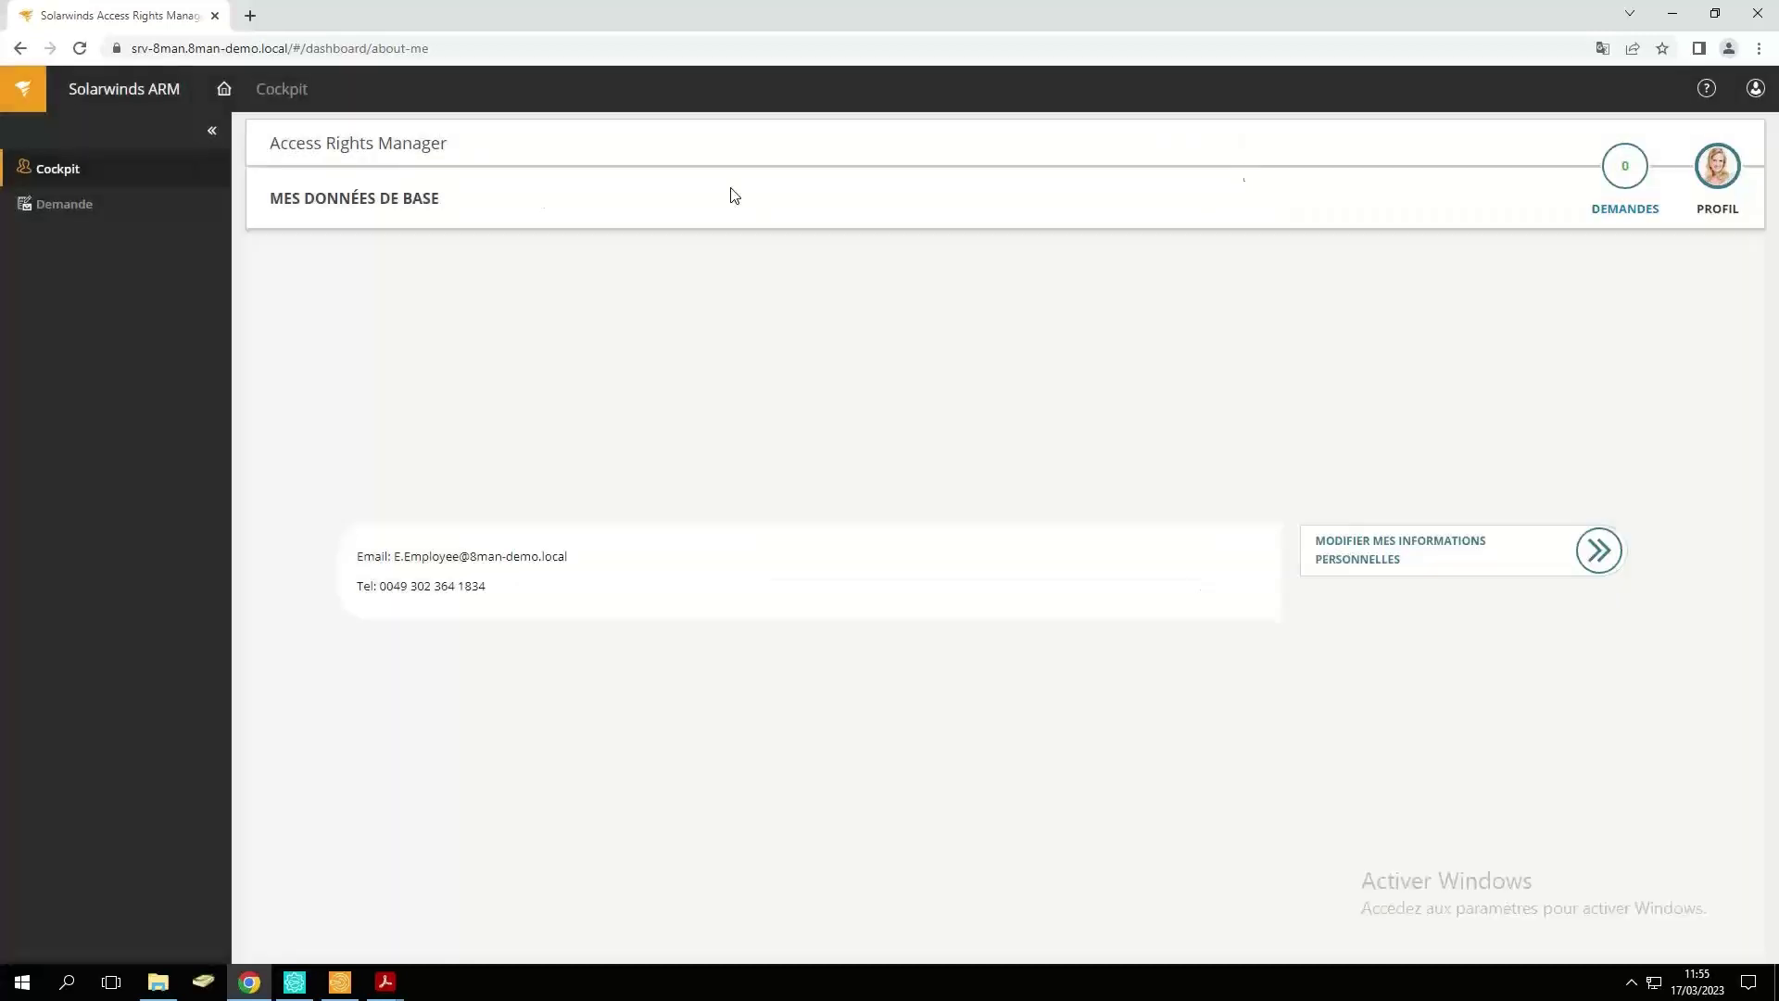
Return to the requests overview of the portal and start a new request.
click(56, 211)
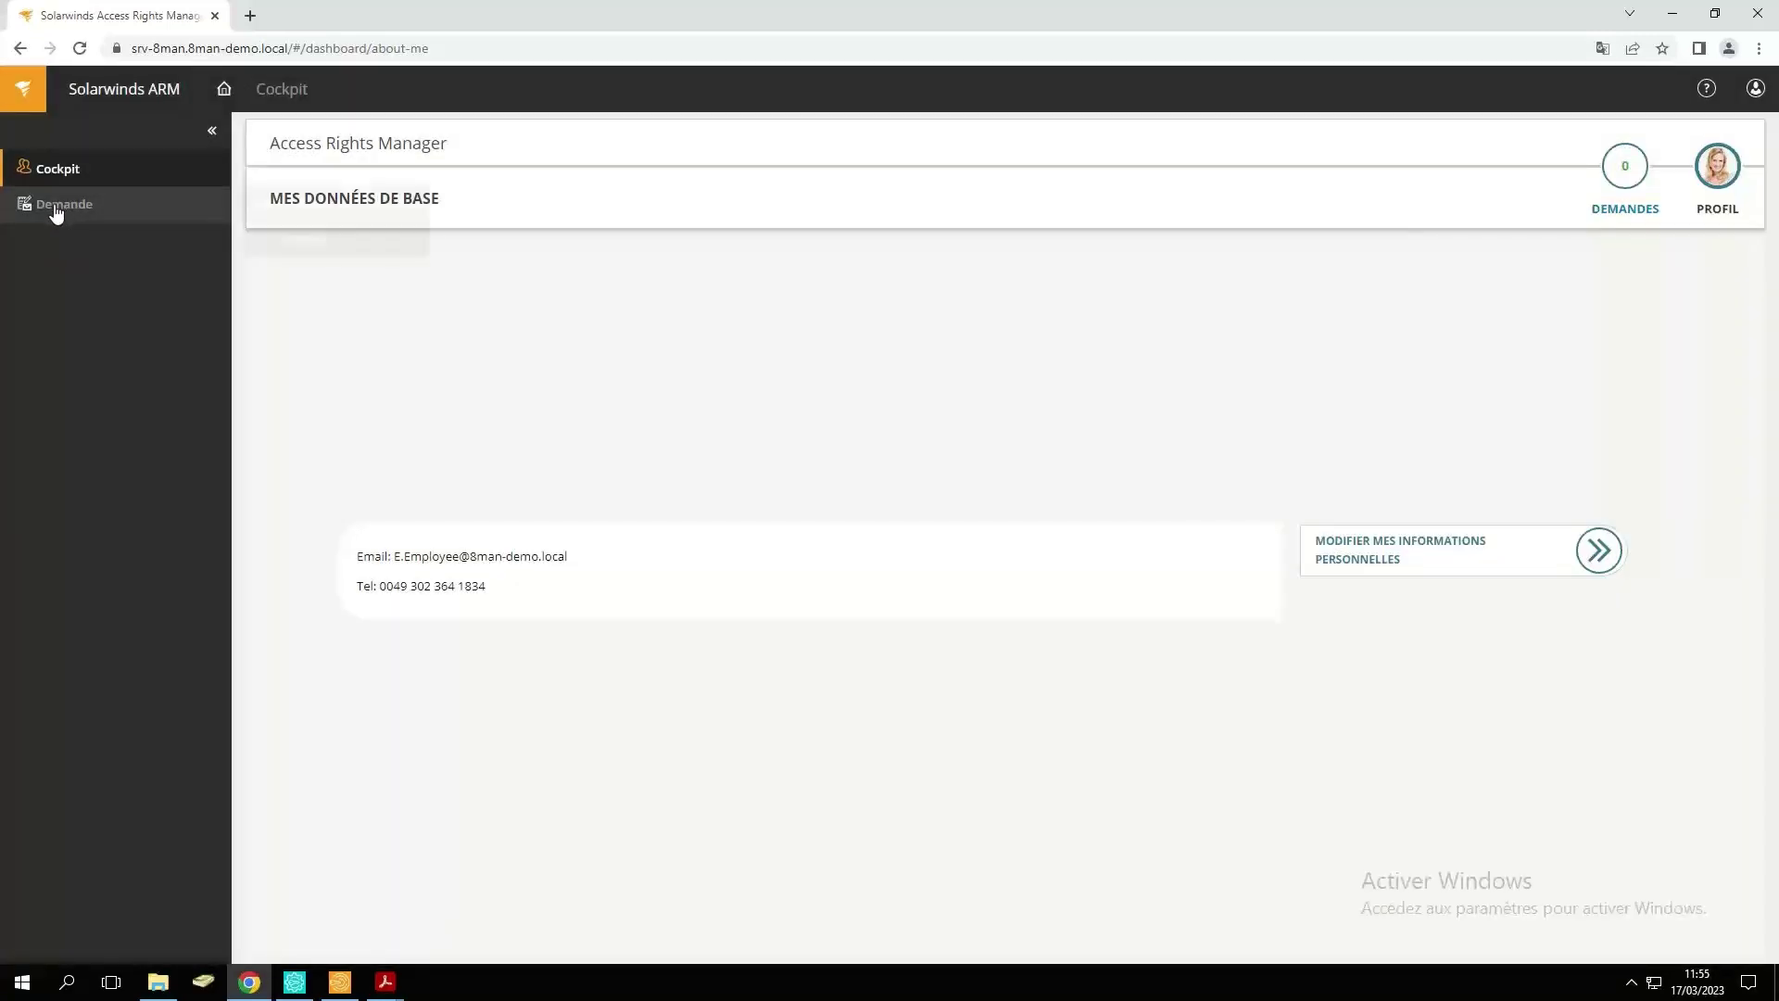
click(1604, 163)
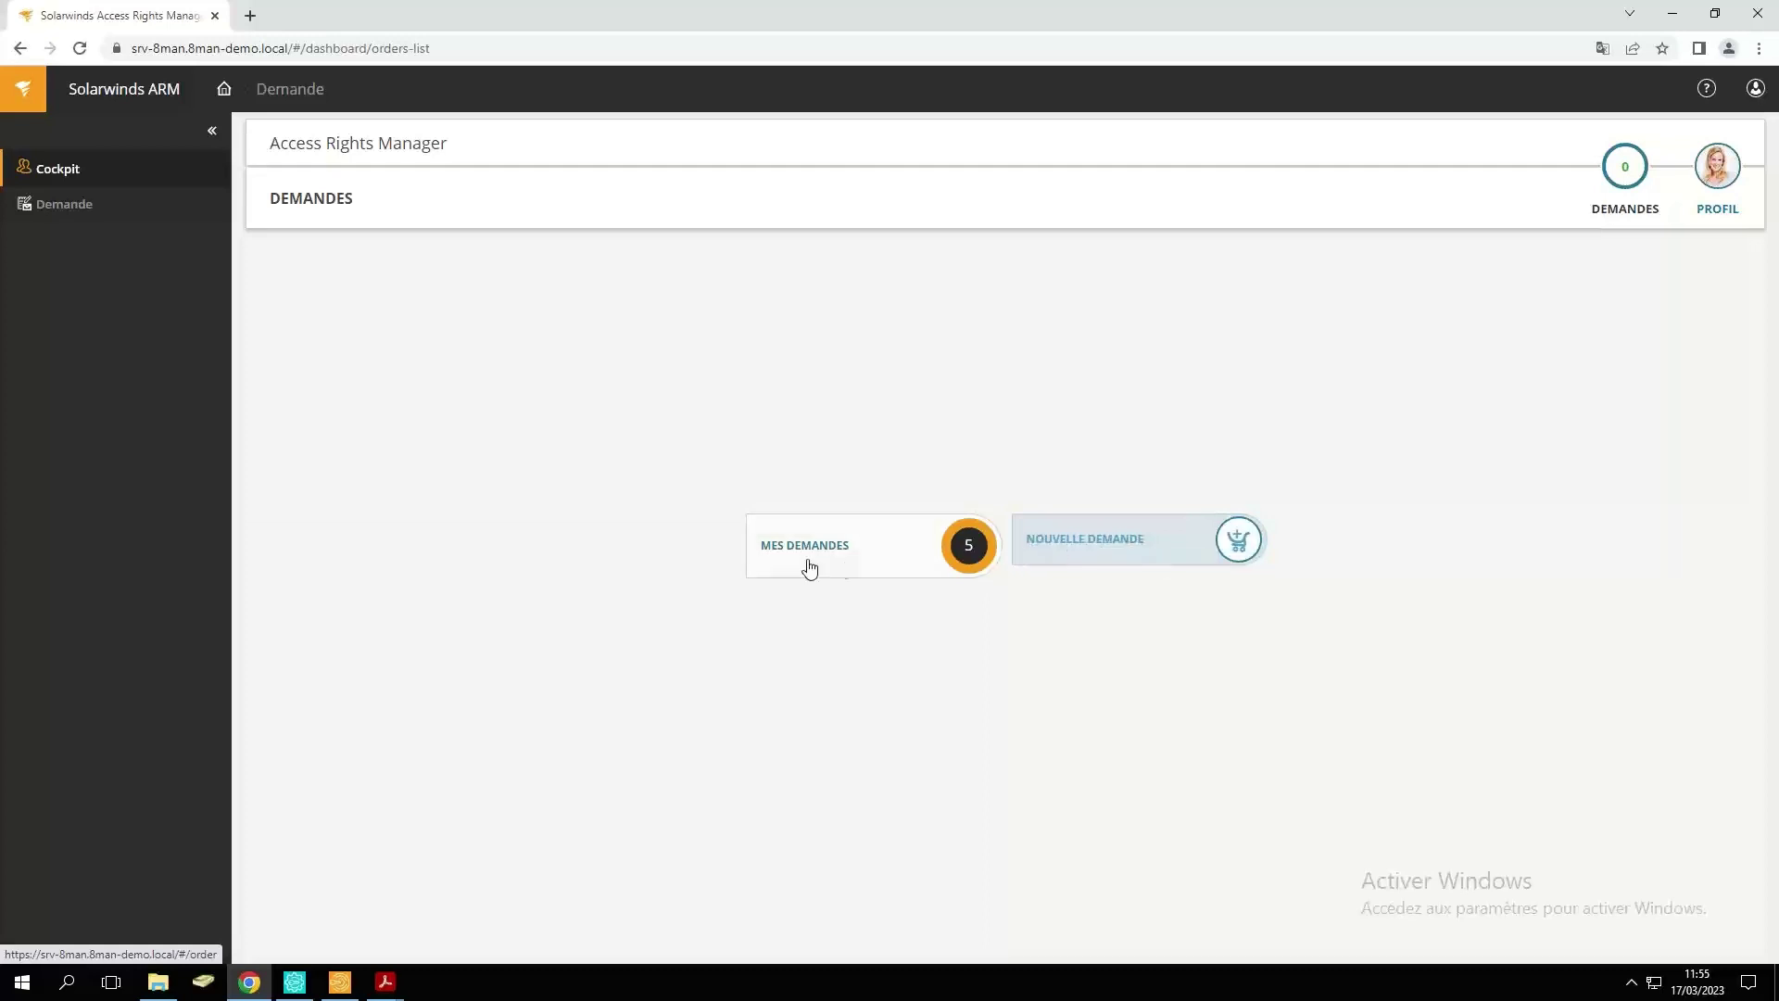
click(1148, 553)
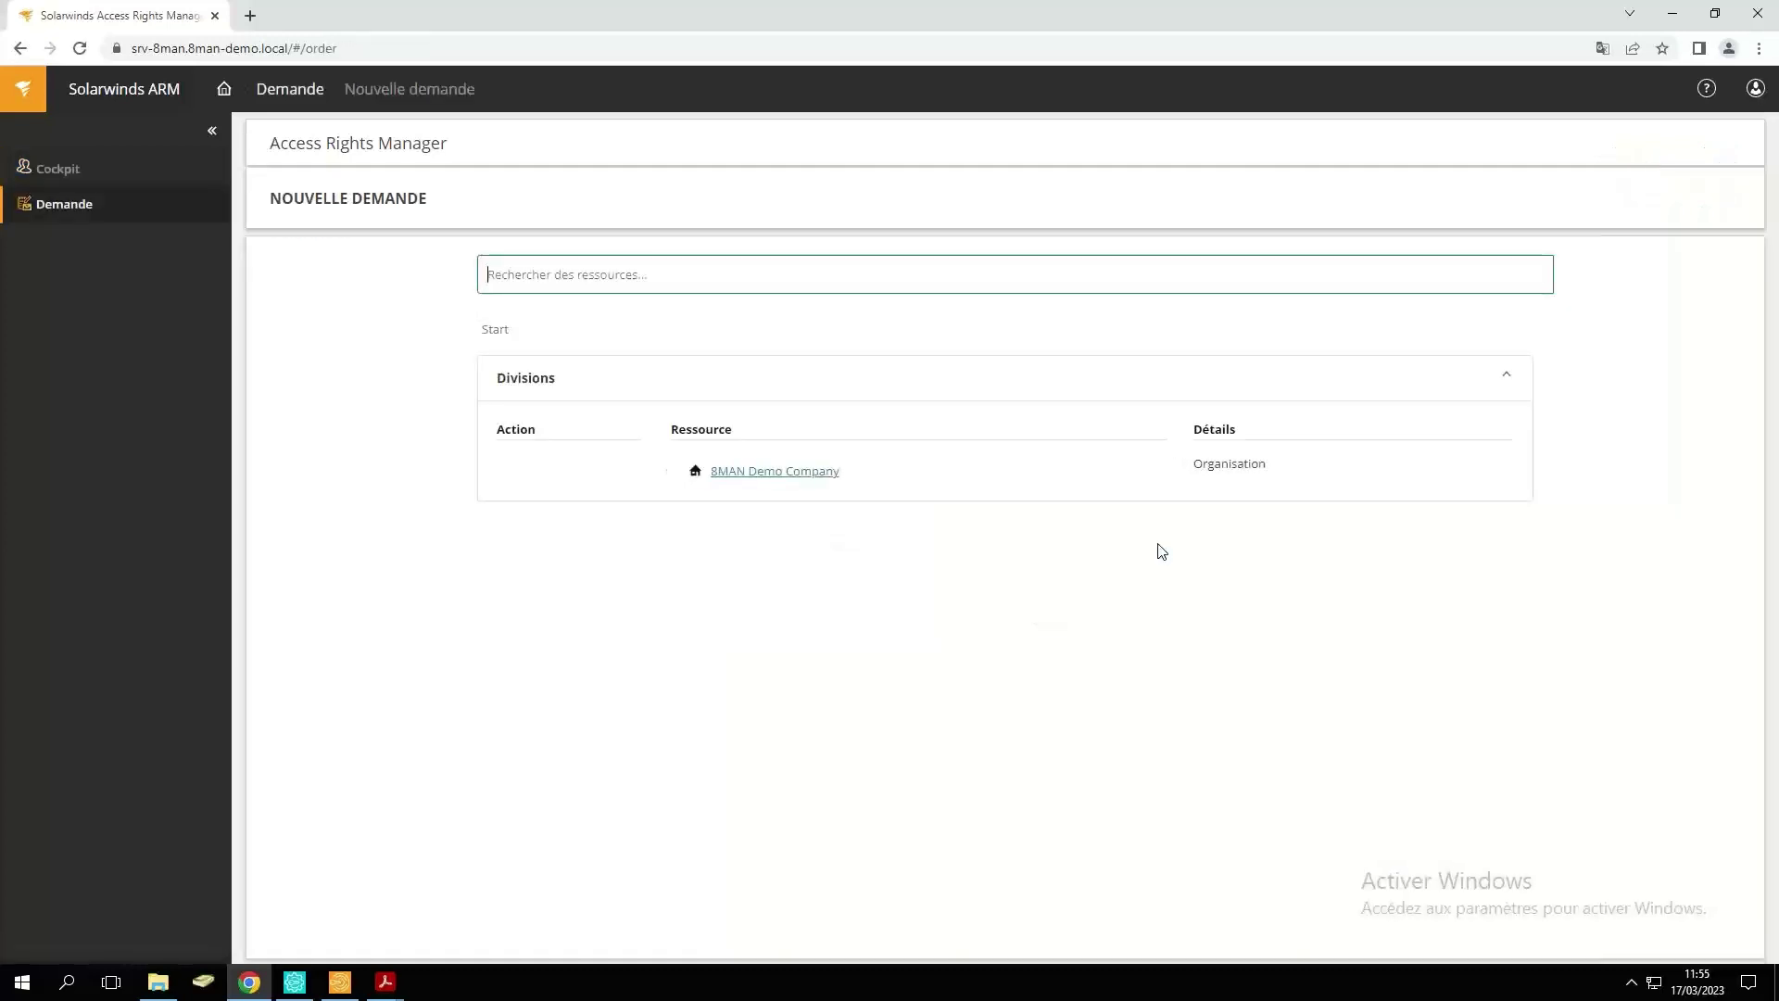
Browse the requestable objects and resources of the Finance and Human Resources divisions of 8MAN Demo Company.
click(788, 472)
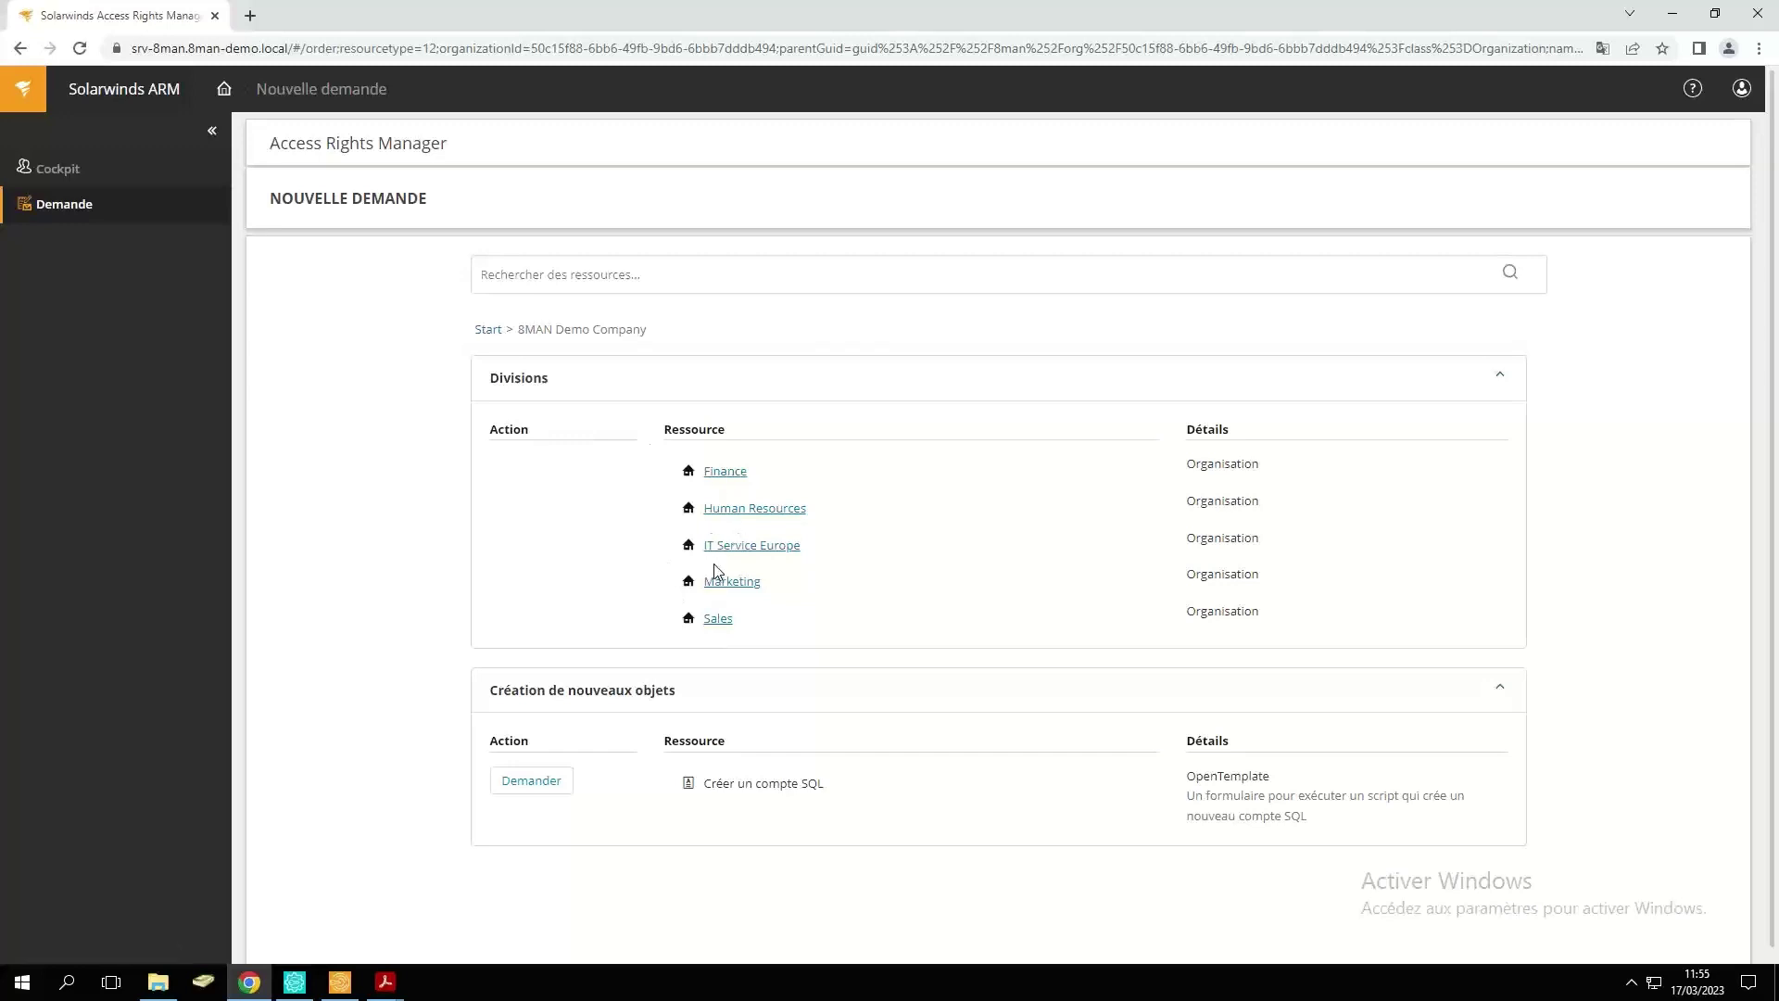
click(726, 472)
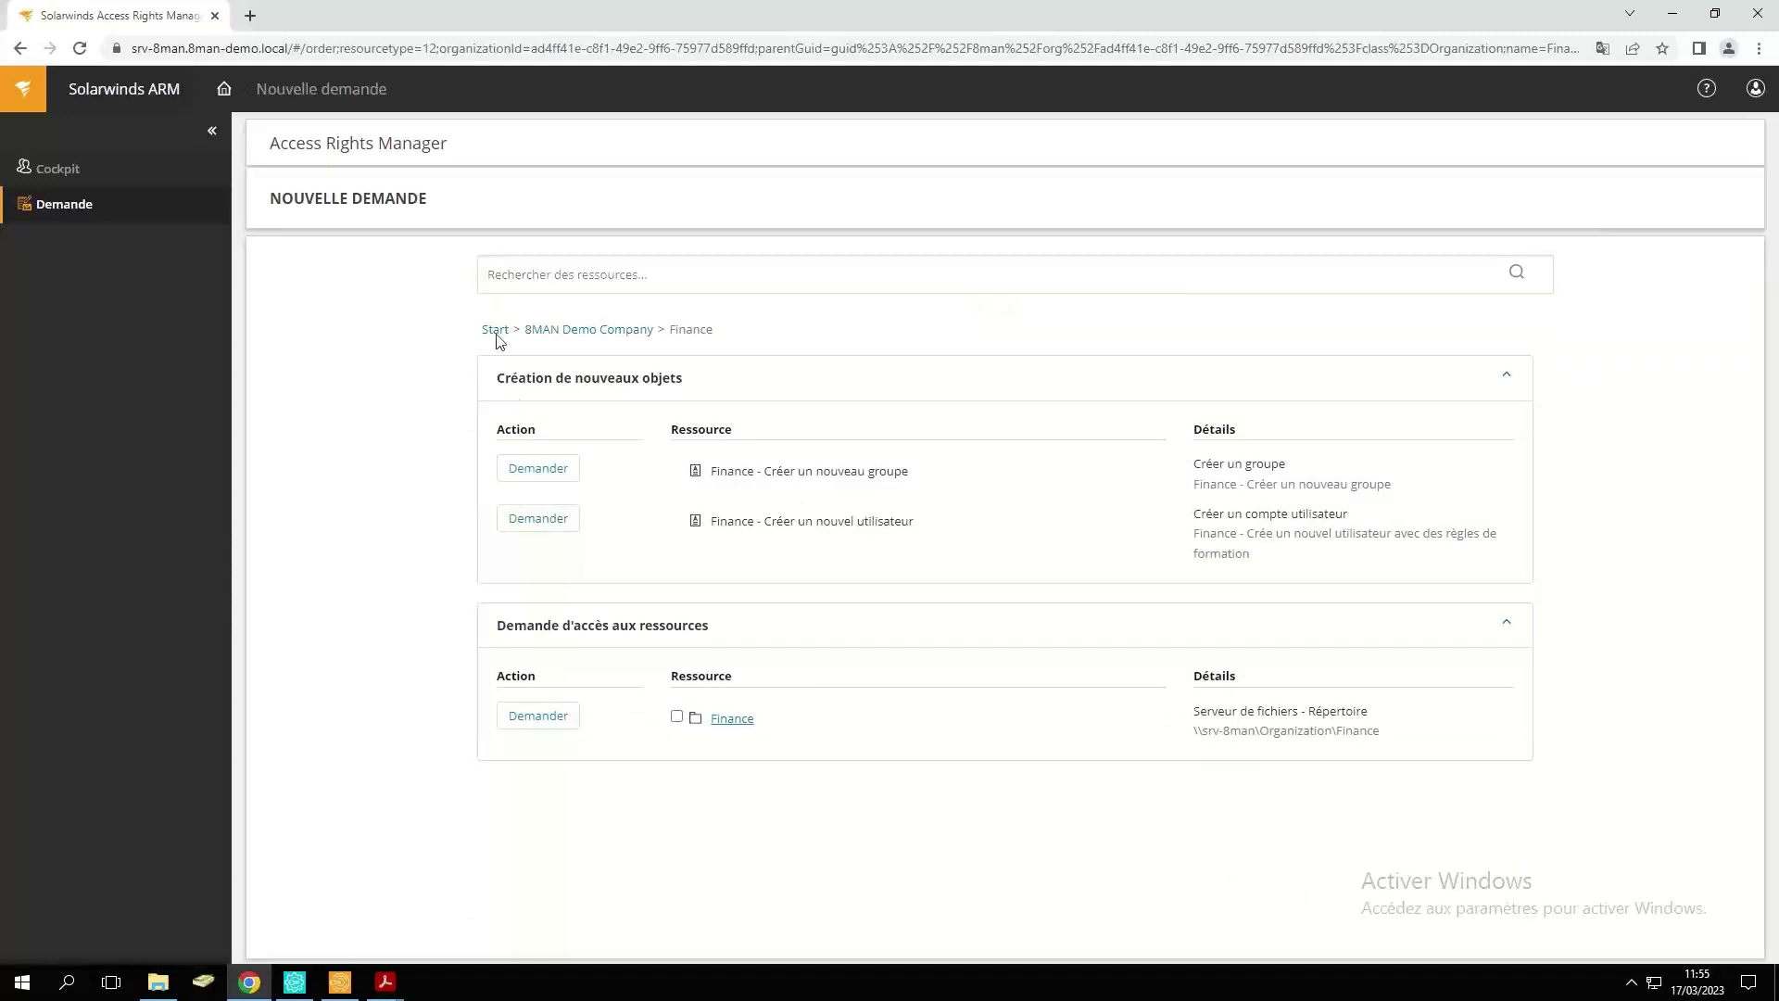
click(580, 334)
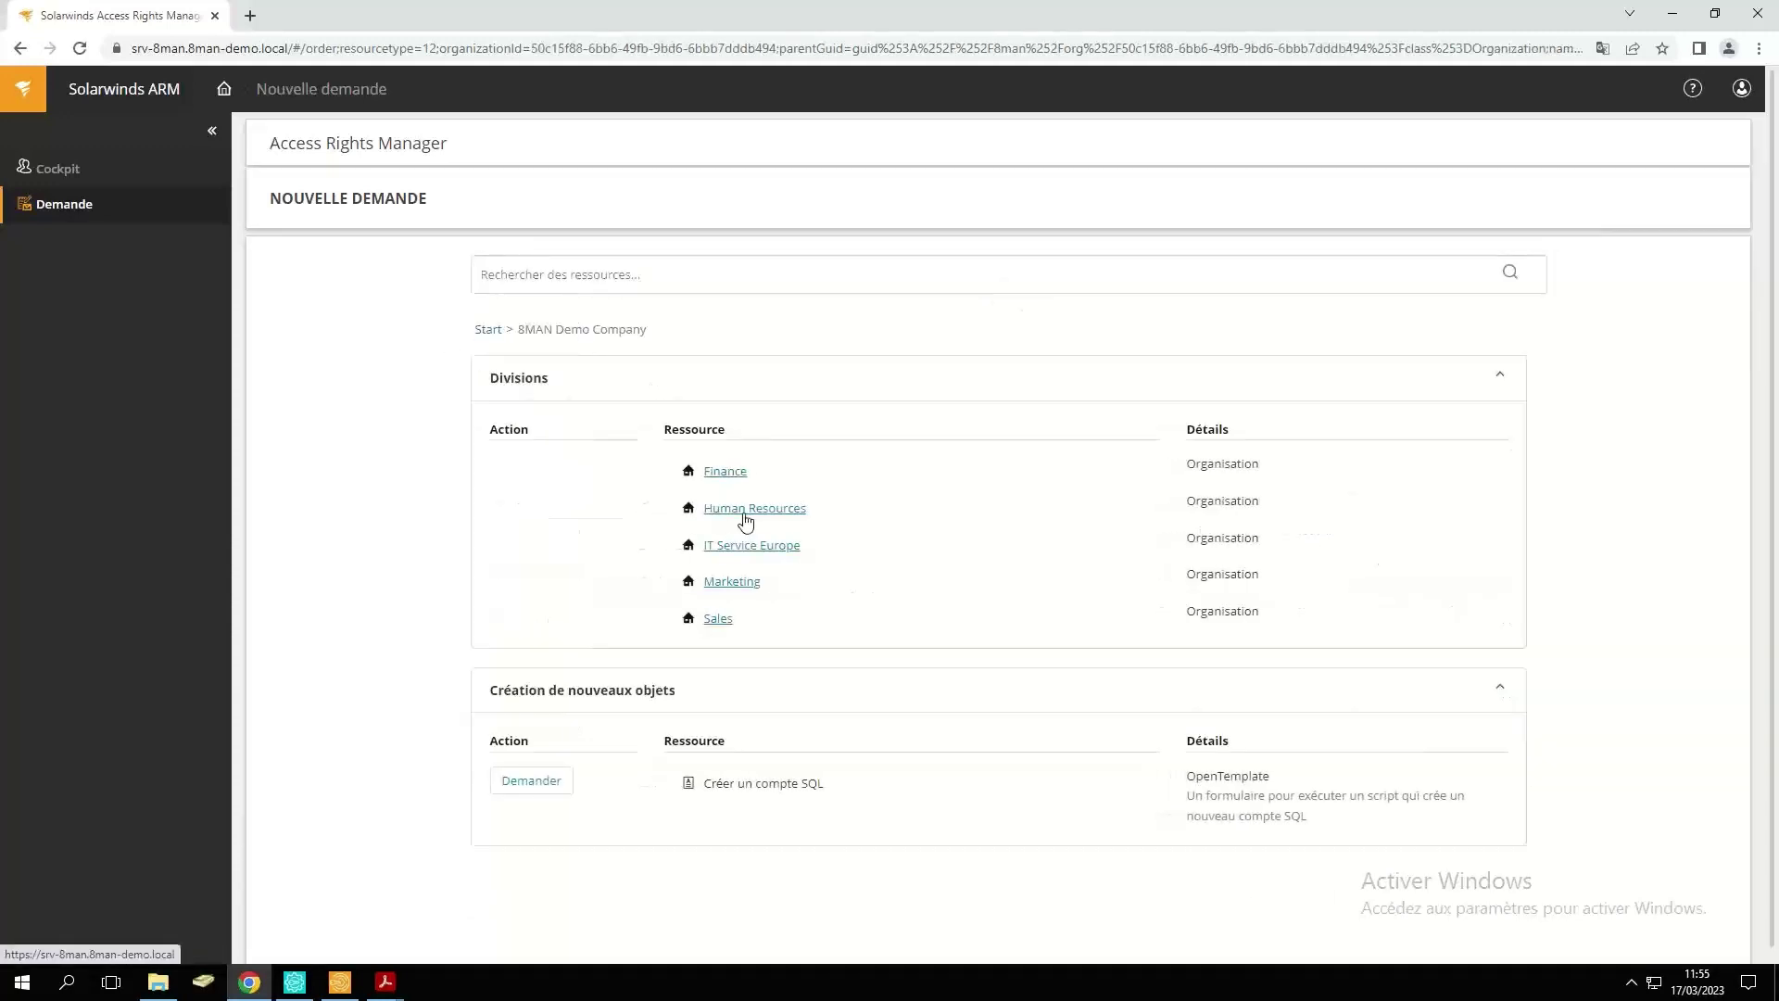
click(747, 509)
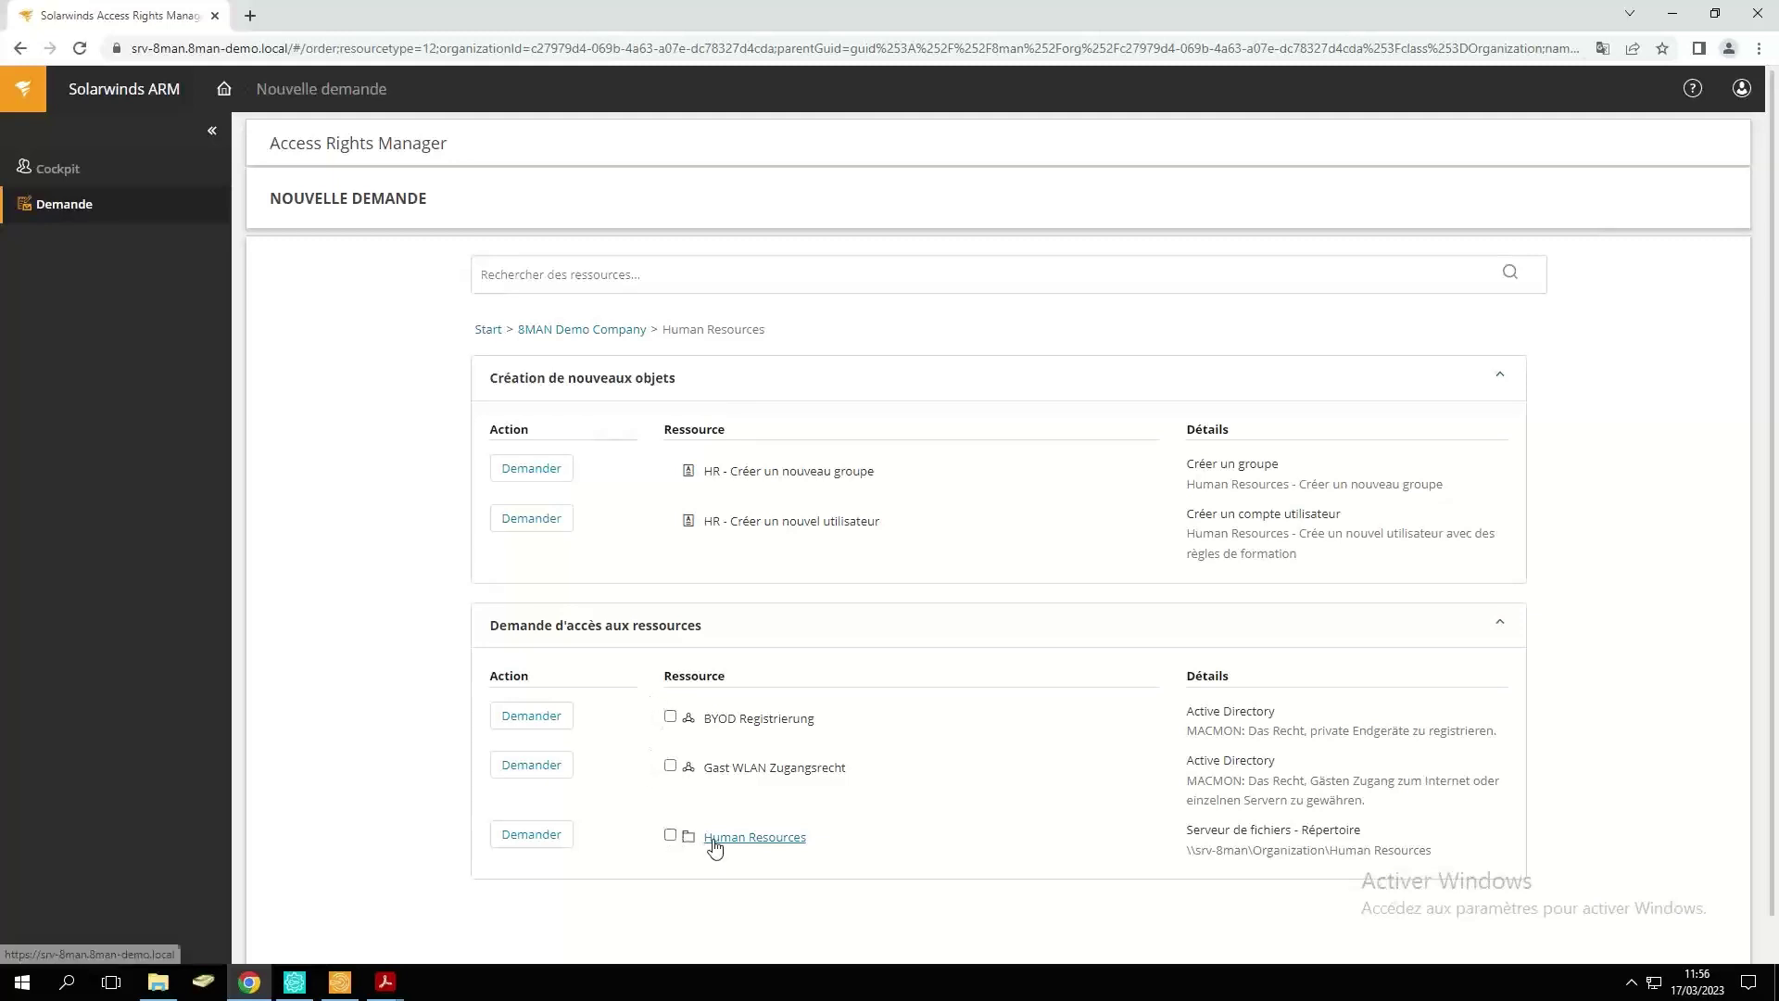
Open the Human Resources folder among the requestable resources and try to request access to its Employees subfolder.
click(670, 837)
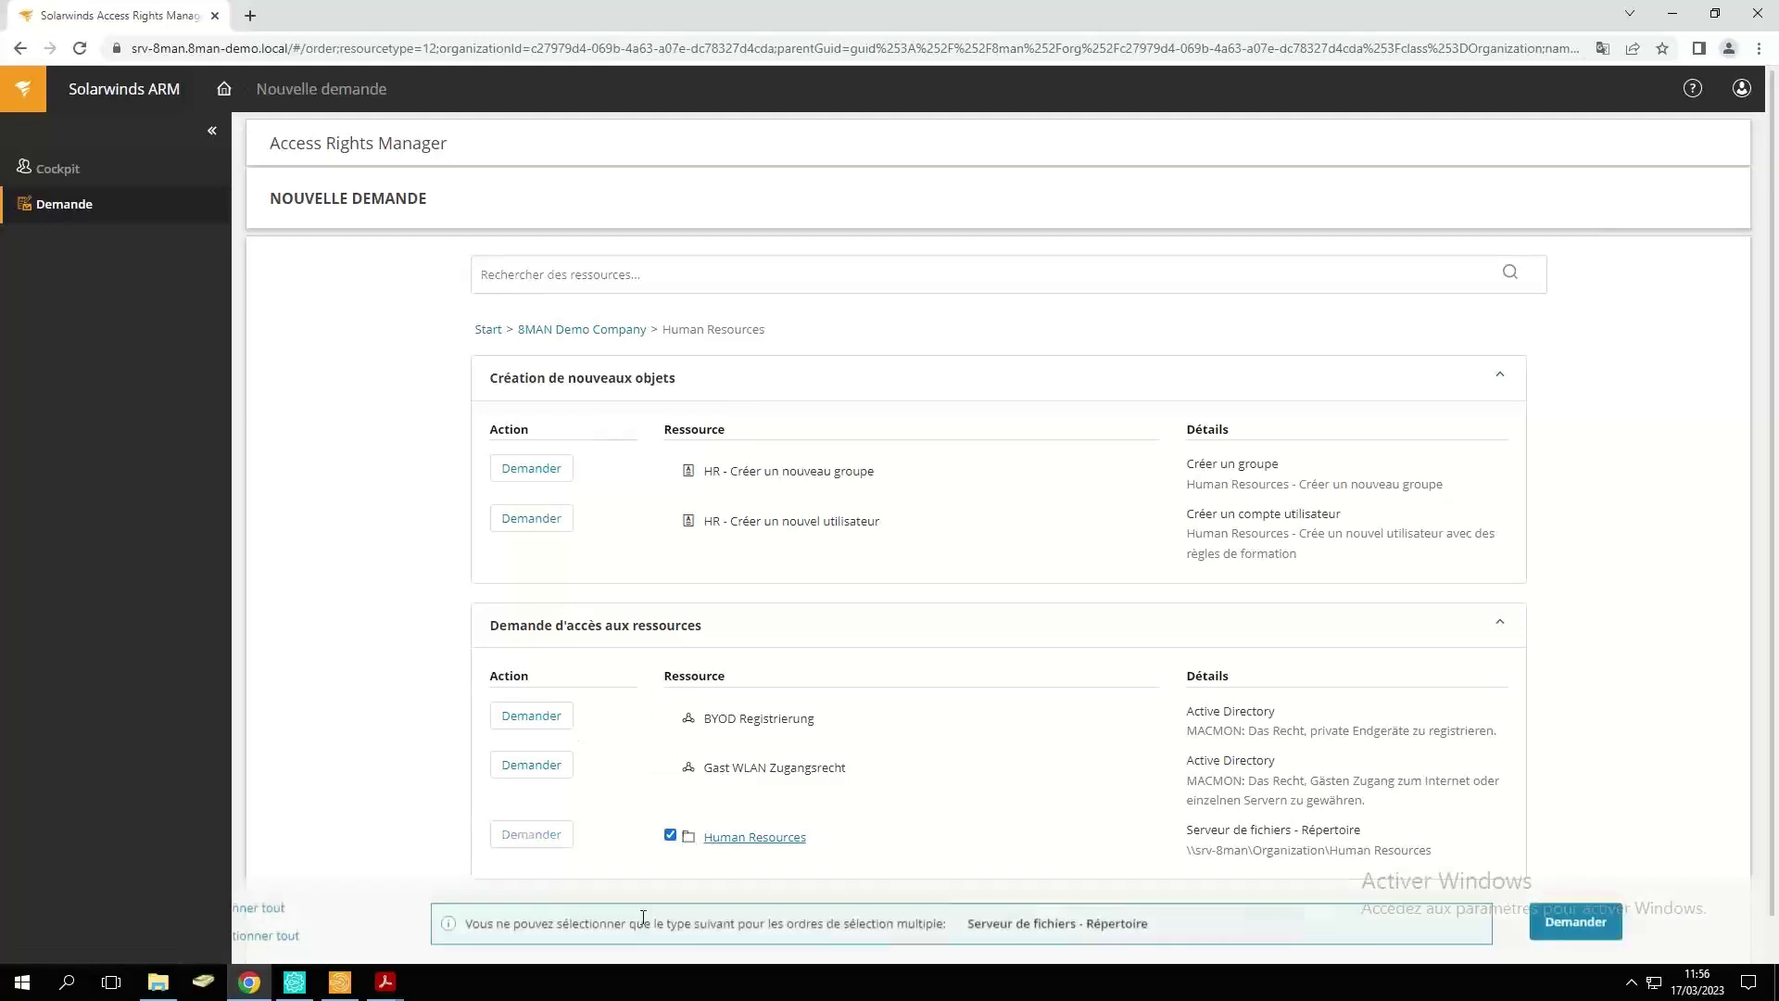
scroll(744, 803, down, 1)
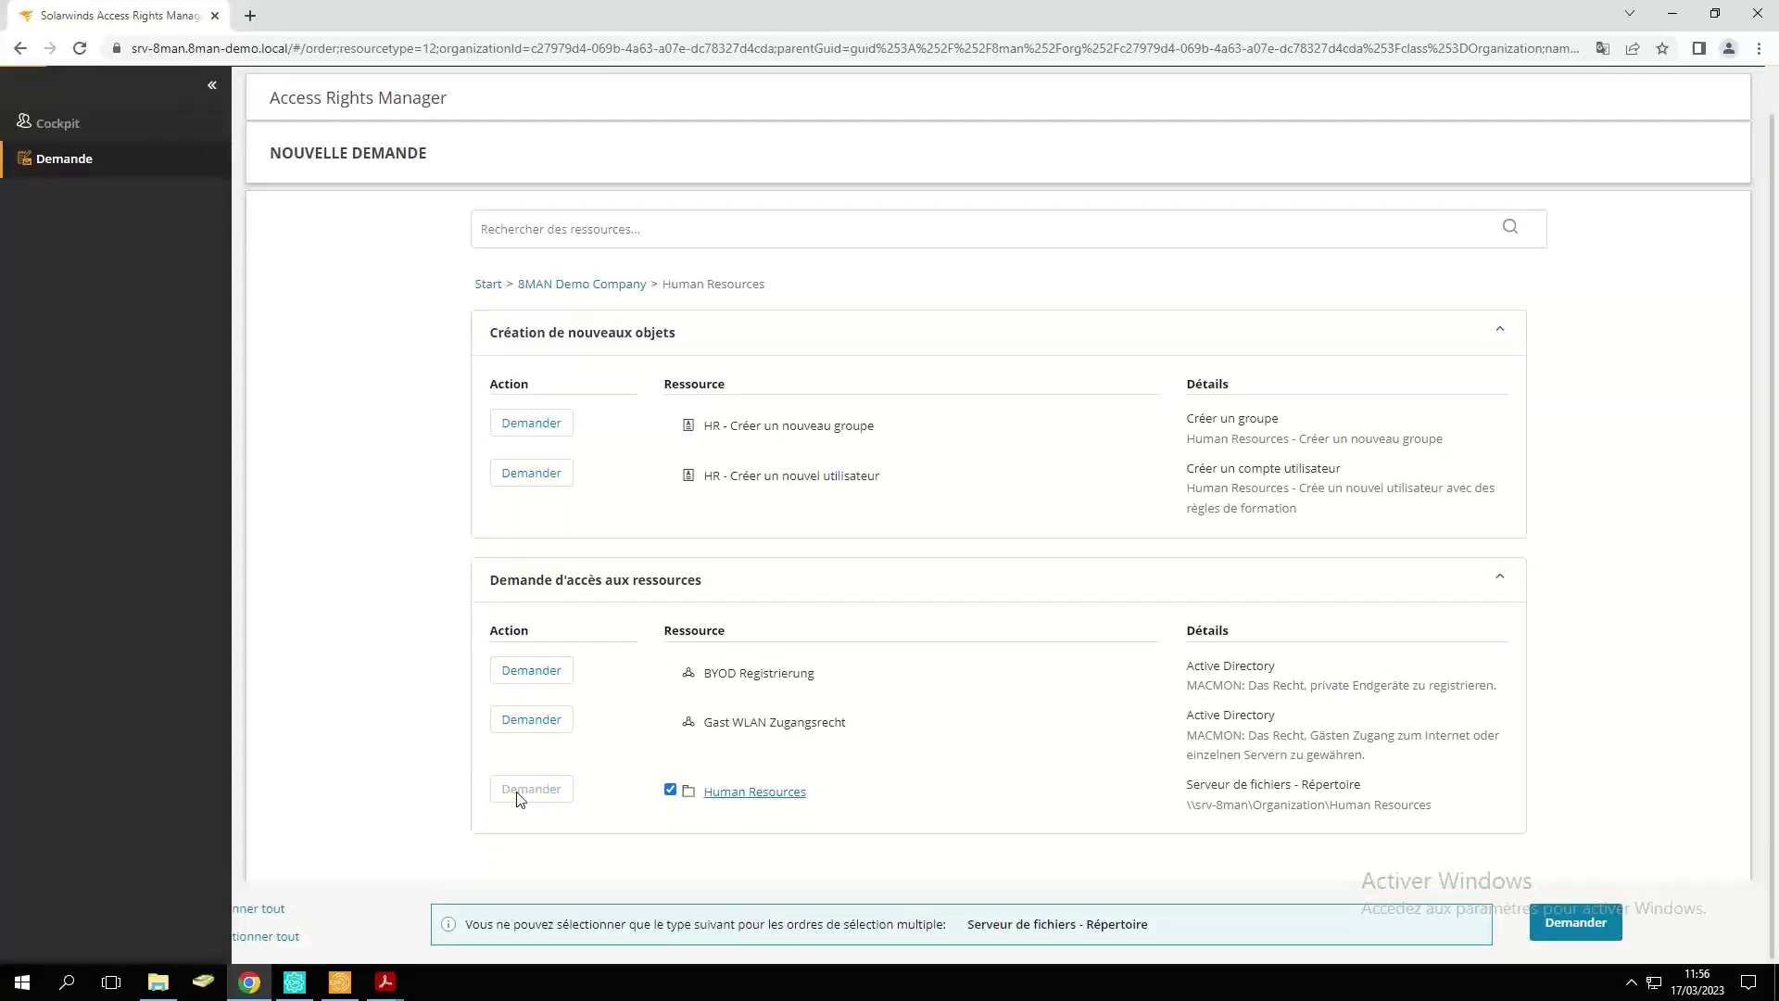
click(672, 792)
click(756, 793)
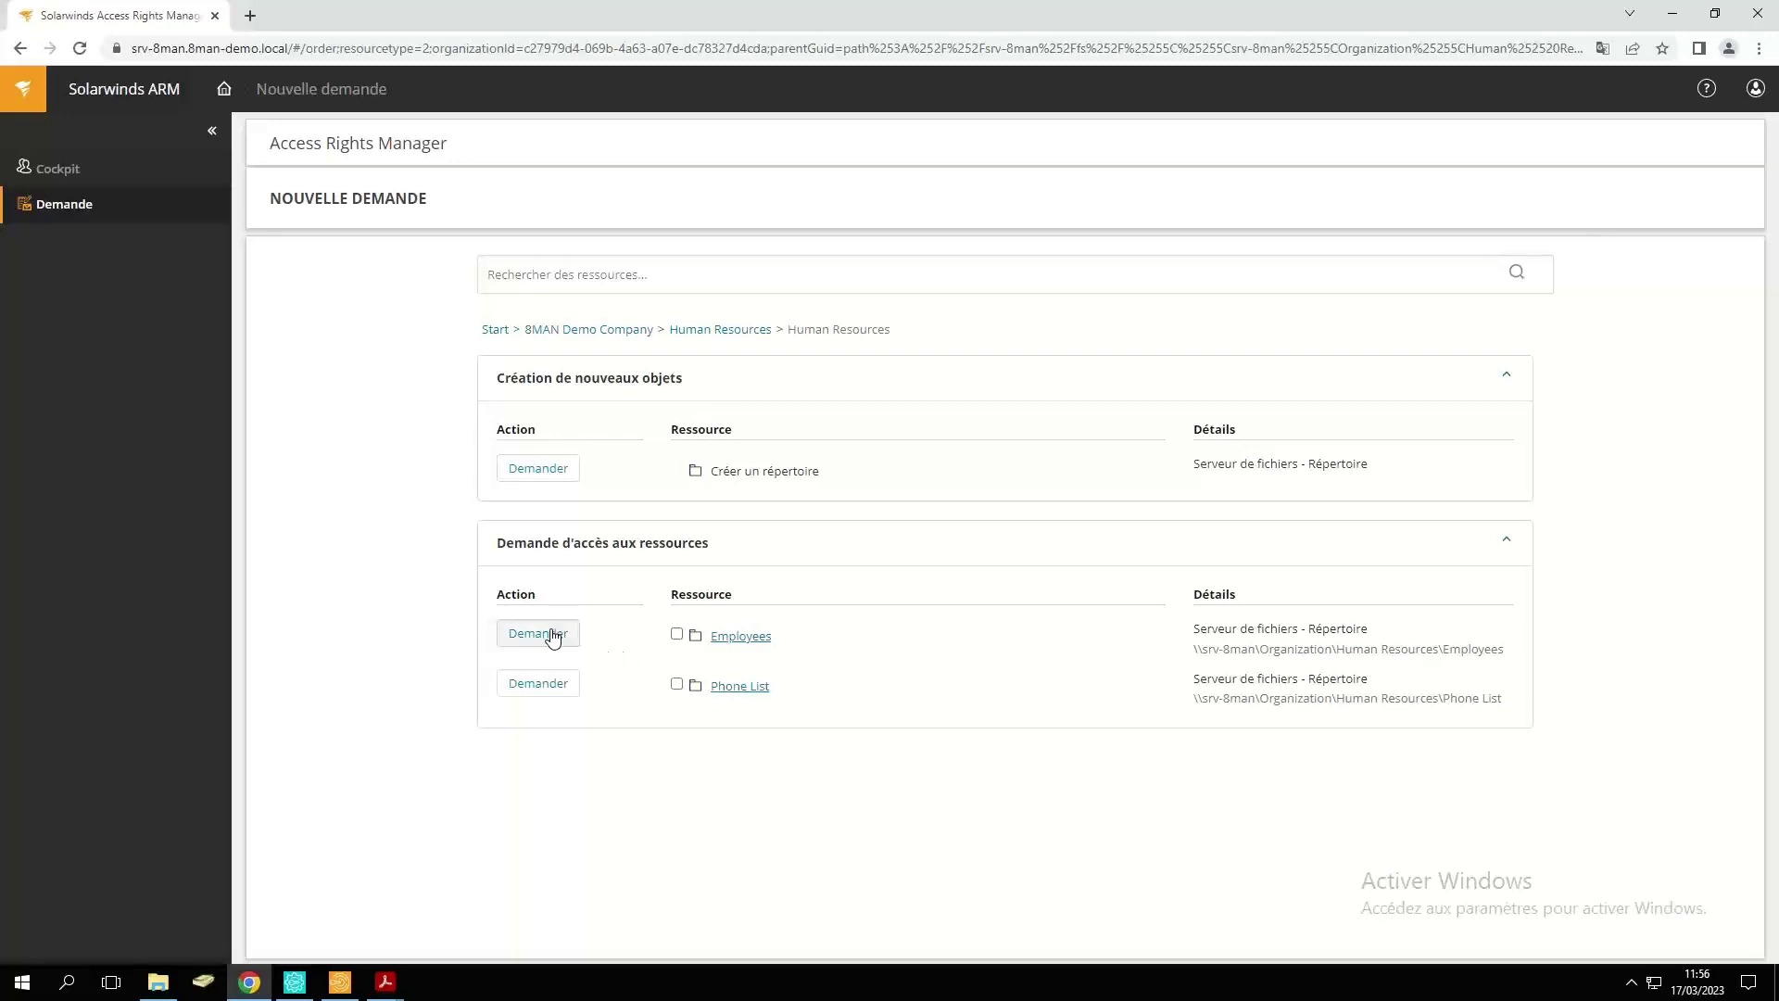
click(541, 637)
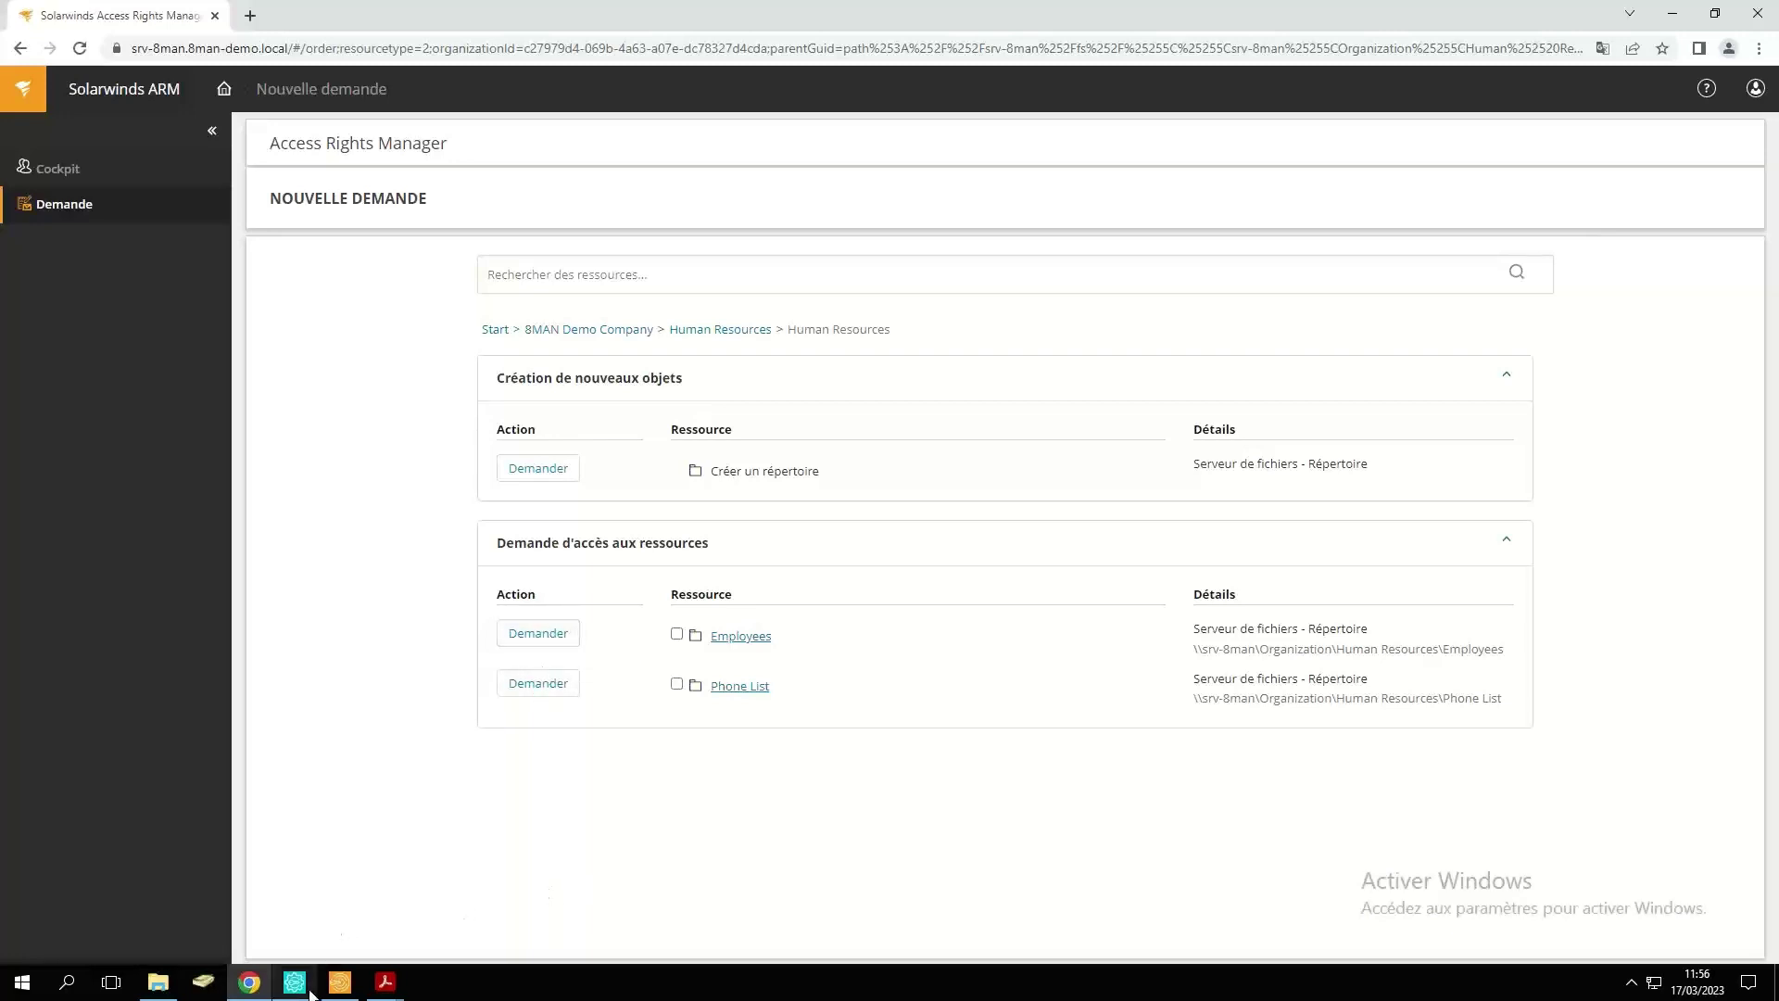
Switch to ARM Configuration, open the data owner configuration, and examine the HR (3 steps approval) process among those selectable for the France division.
mouse_move(312, 993)
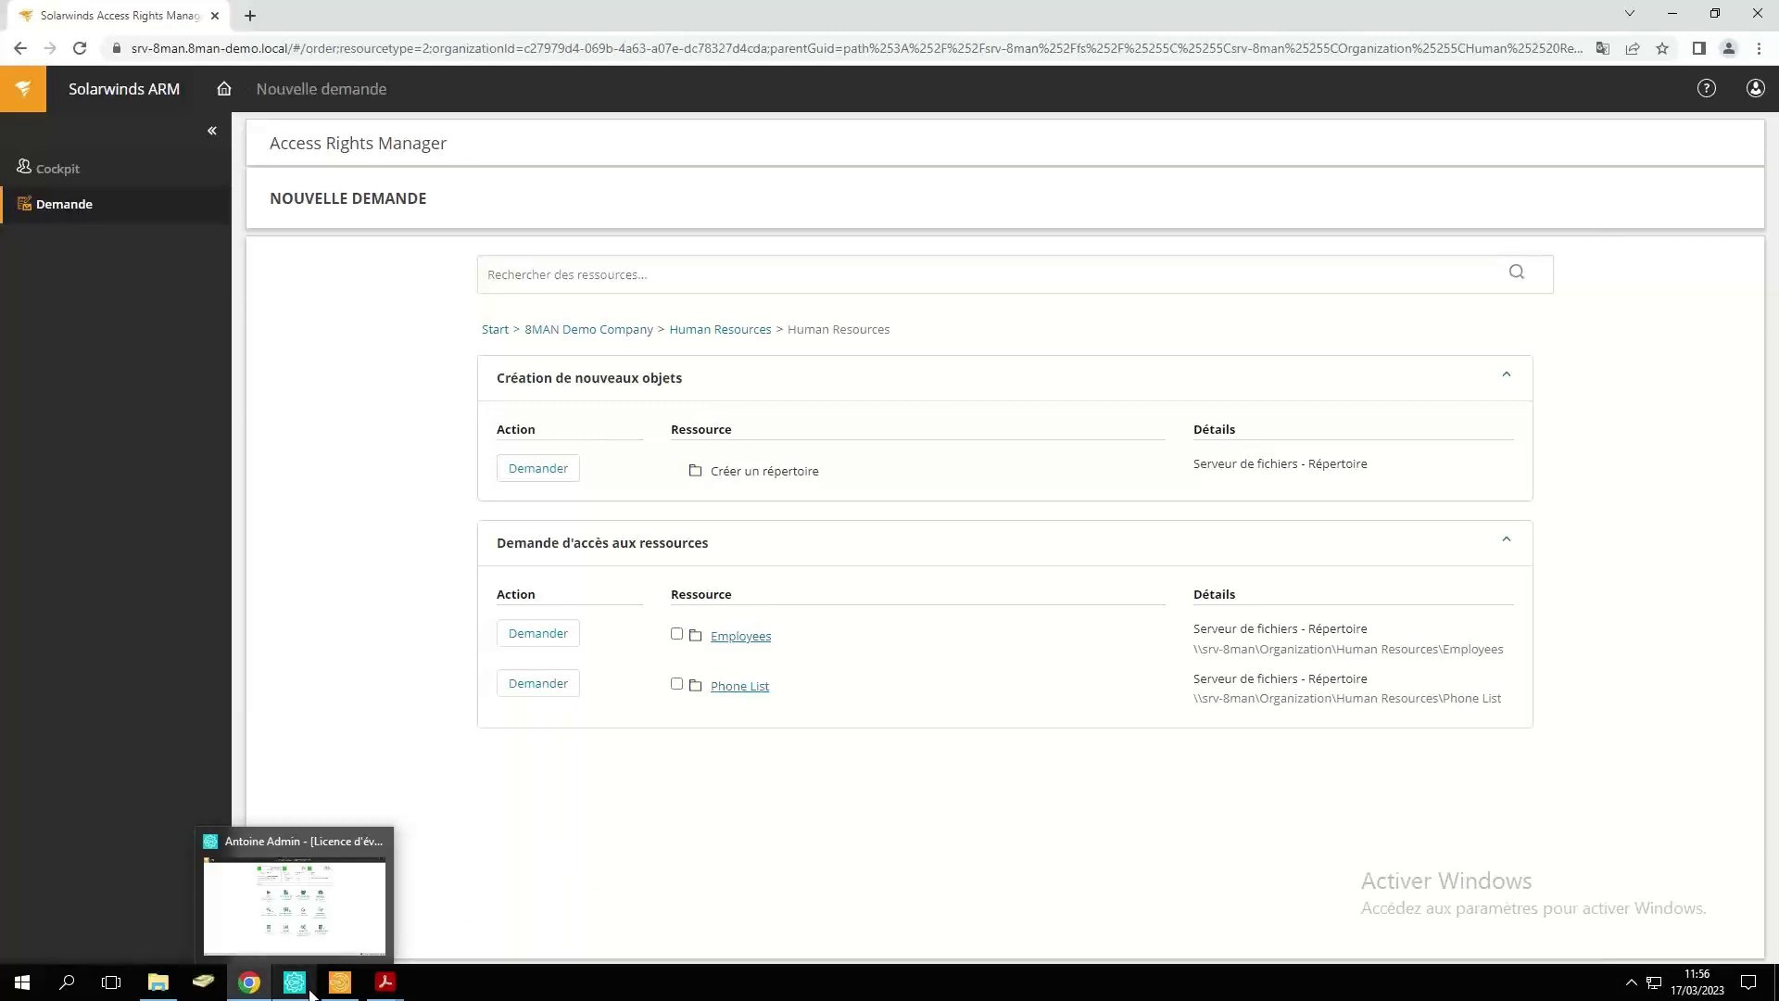
click(316, 916)
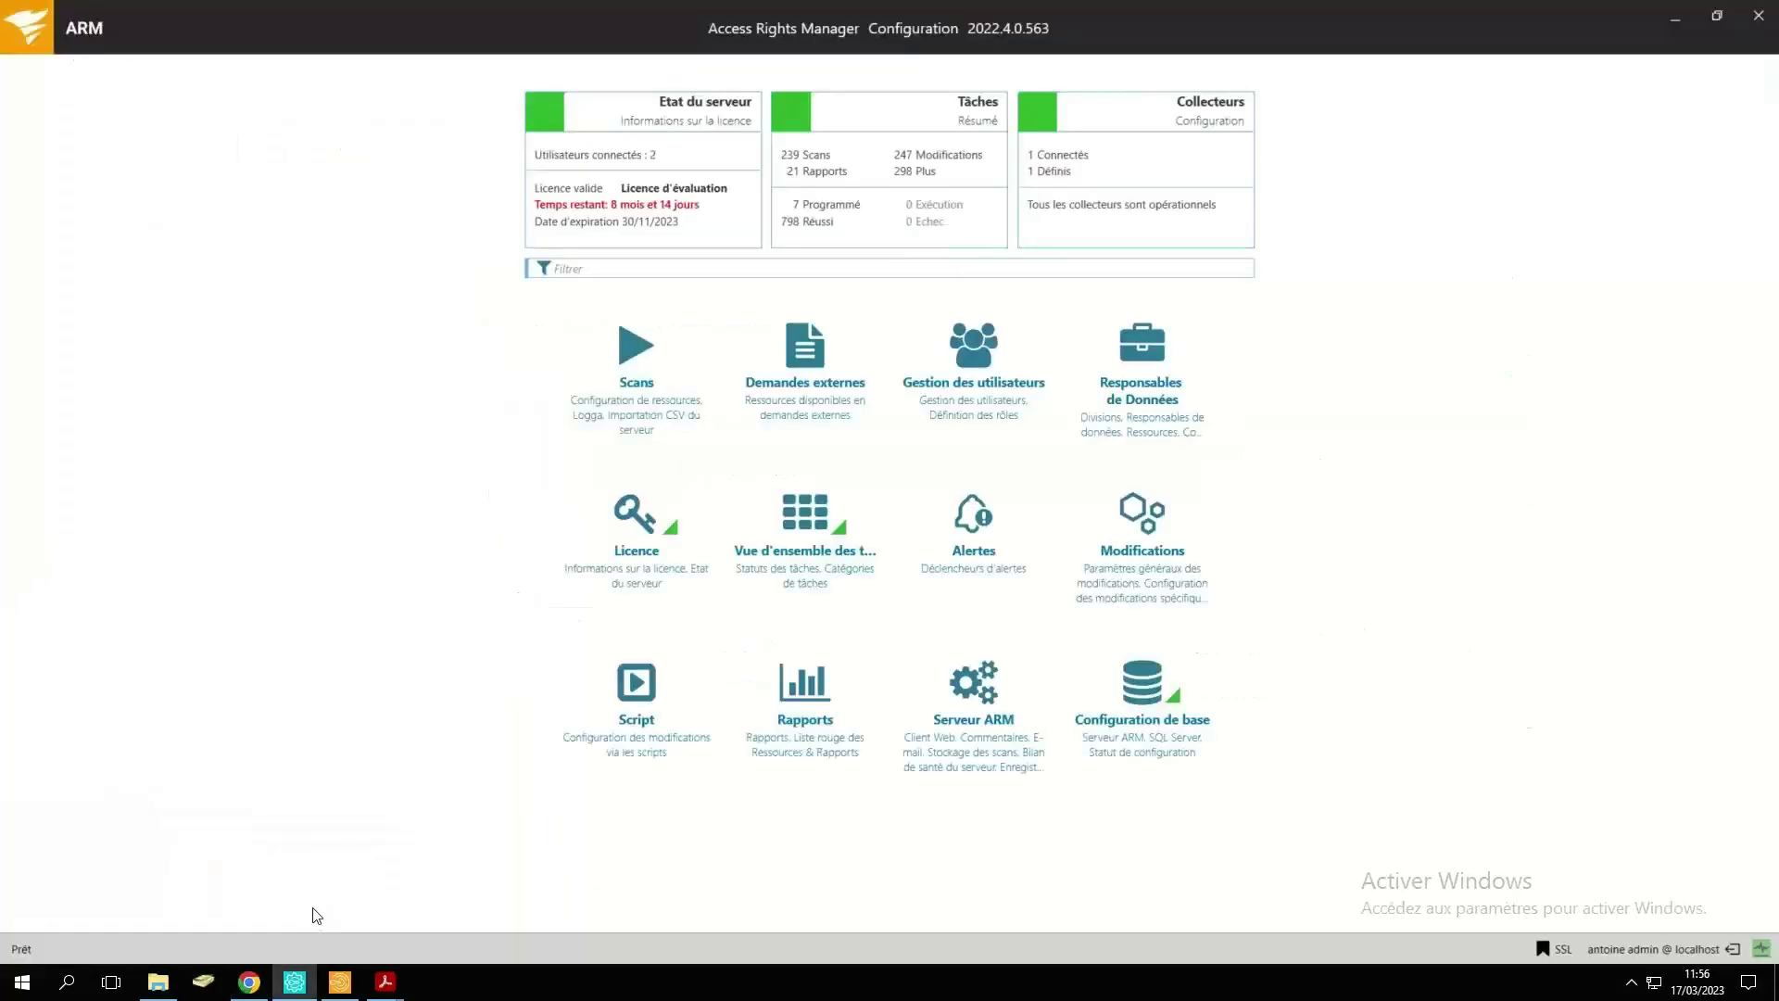
click(1142, 418)
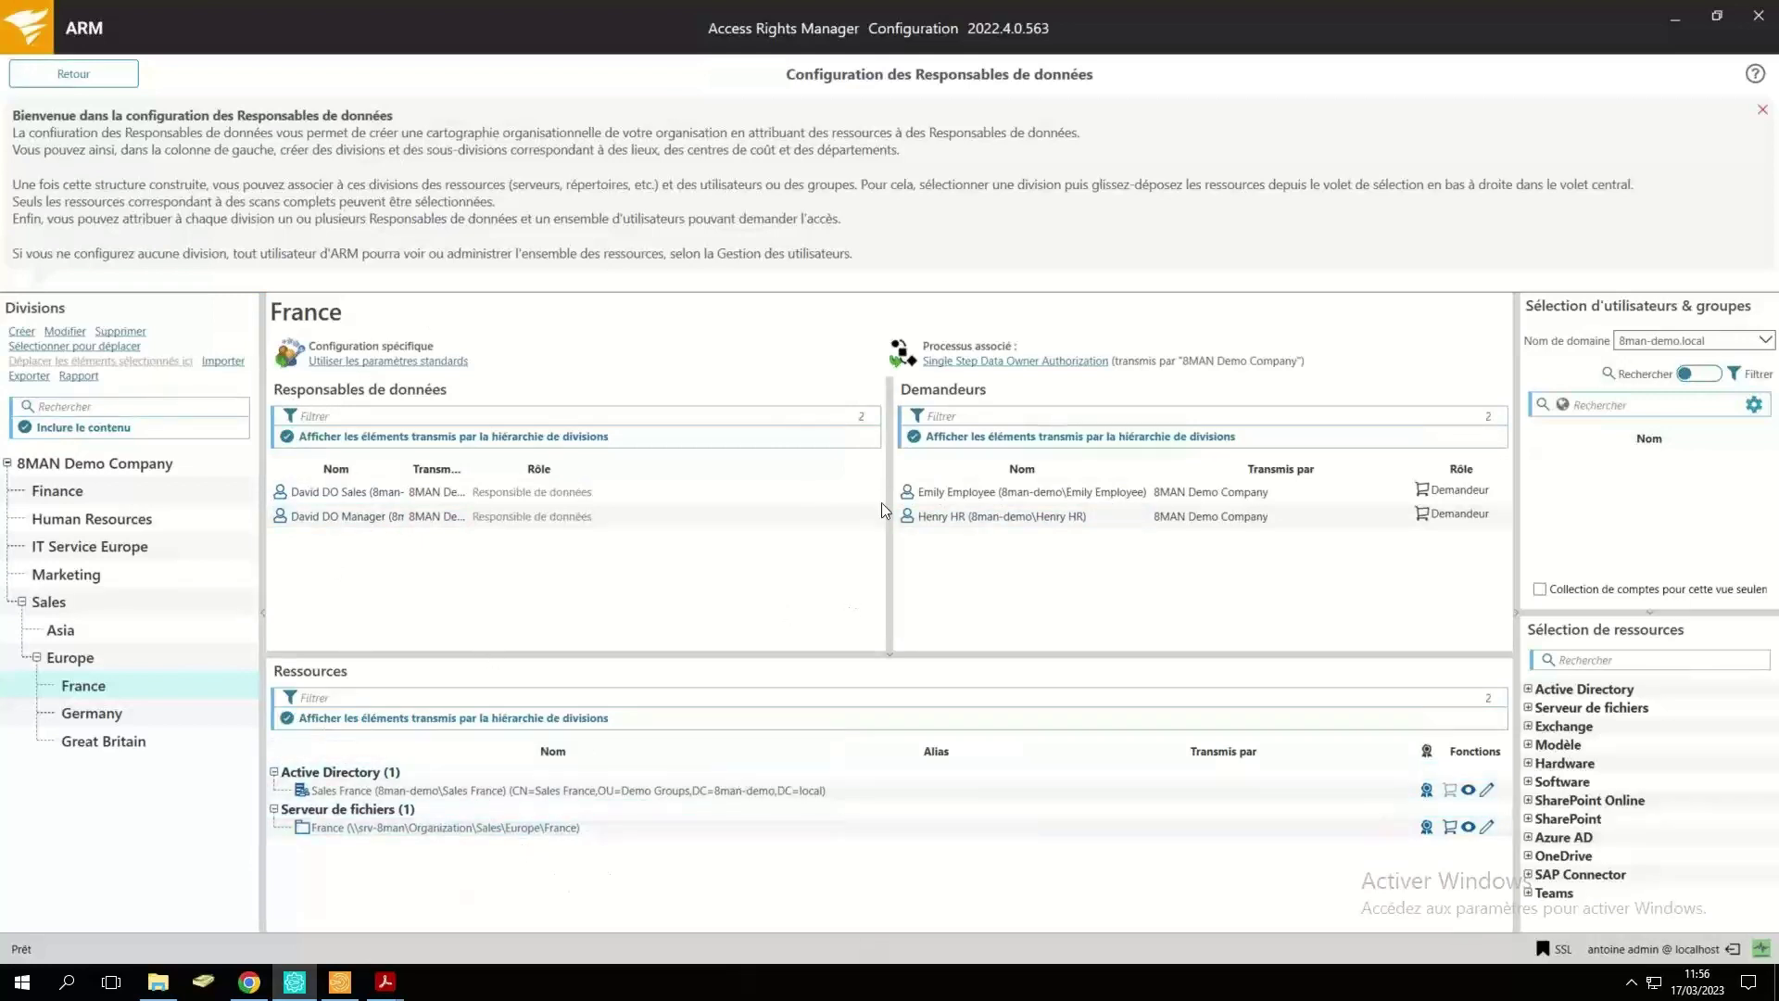
click(960, 368)
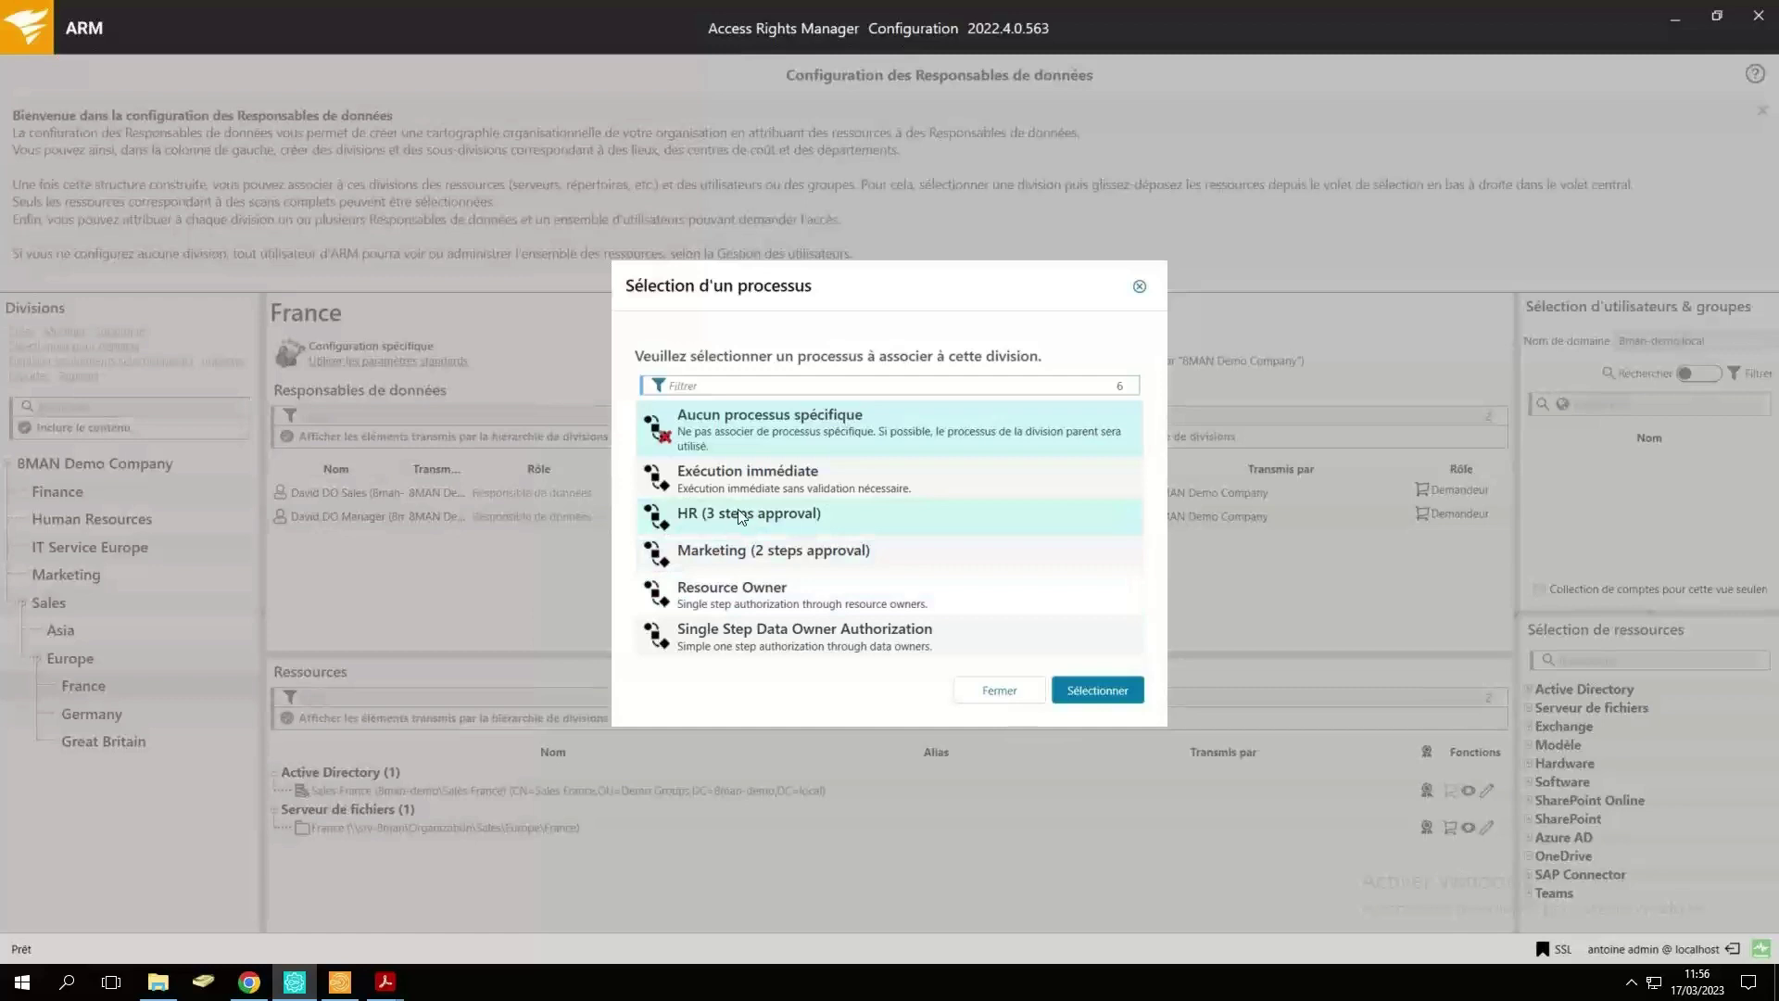
mouse_move(742, 516)
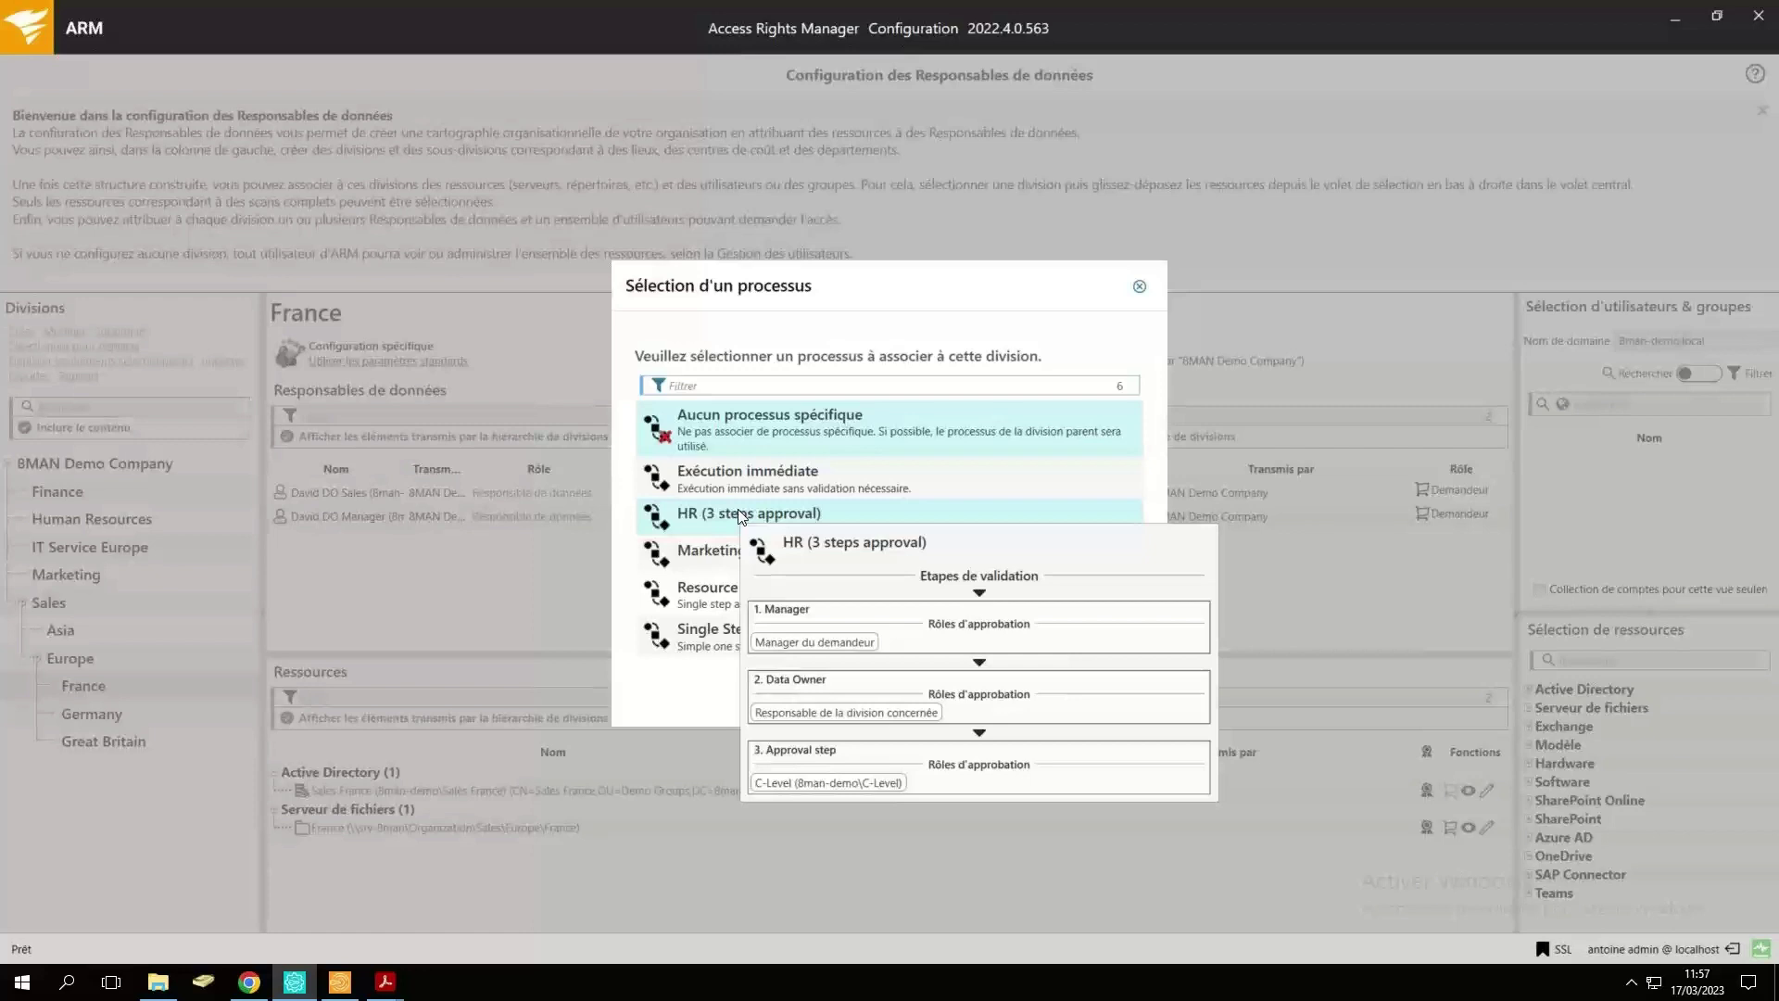
click(1139, 286)
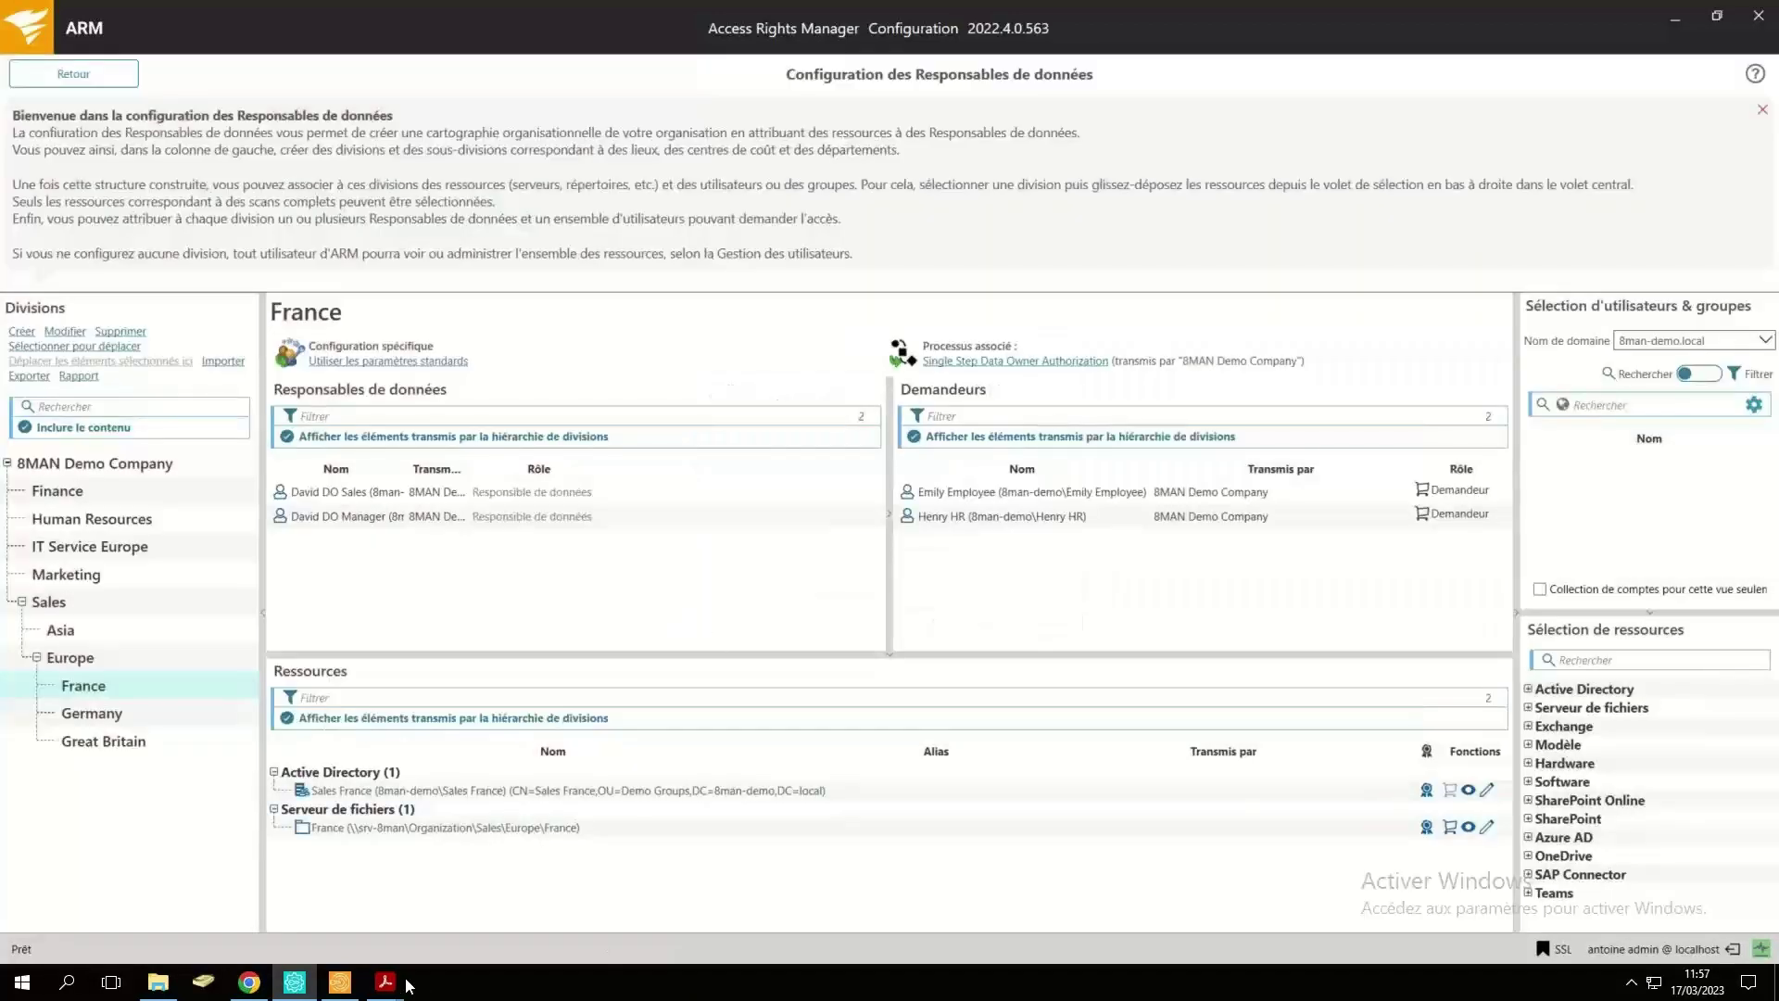
Return to the web portal, open the list of own requests, and examine the file server requests of 20/09/2018 at 13:23 and 13:16.
mouse_move(332, 988)
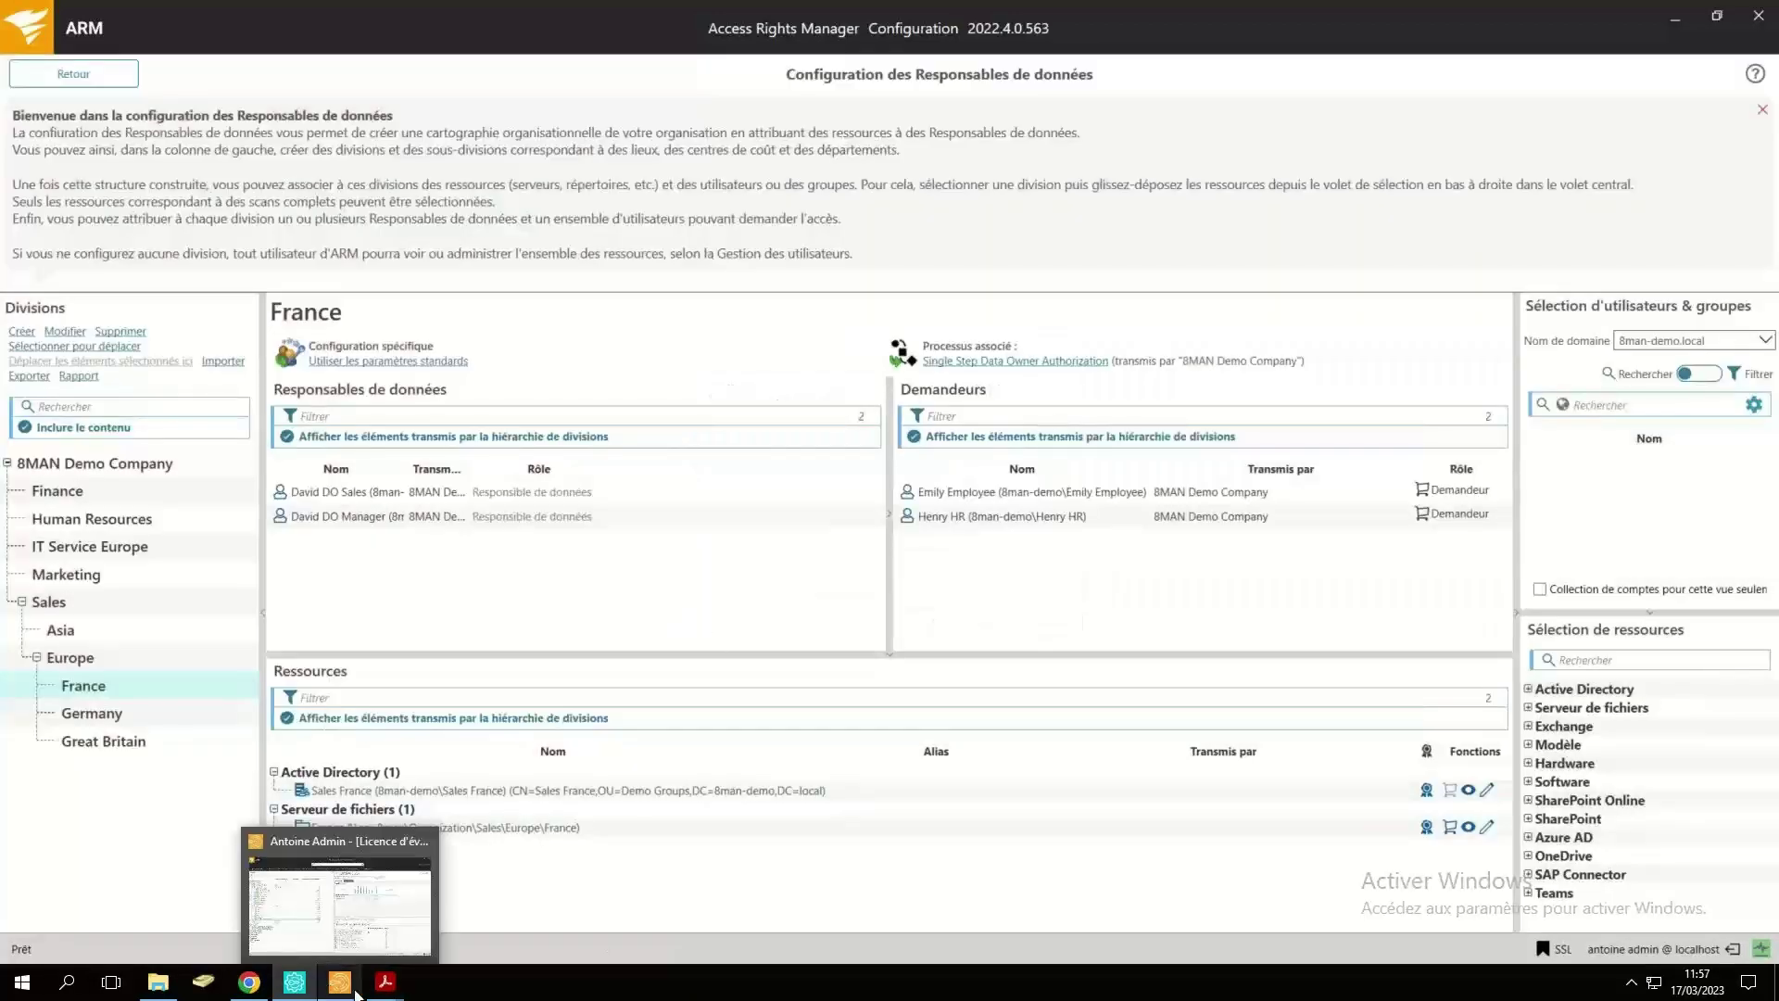
click(243, 983)
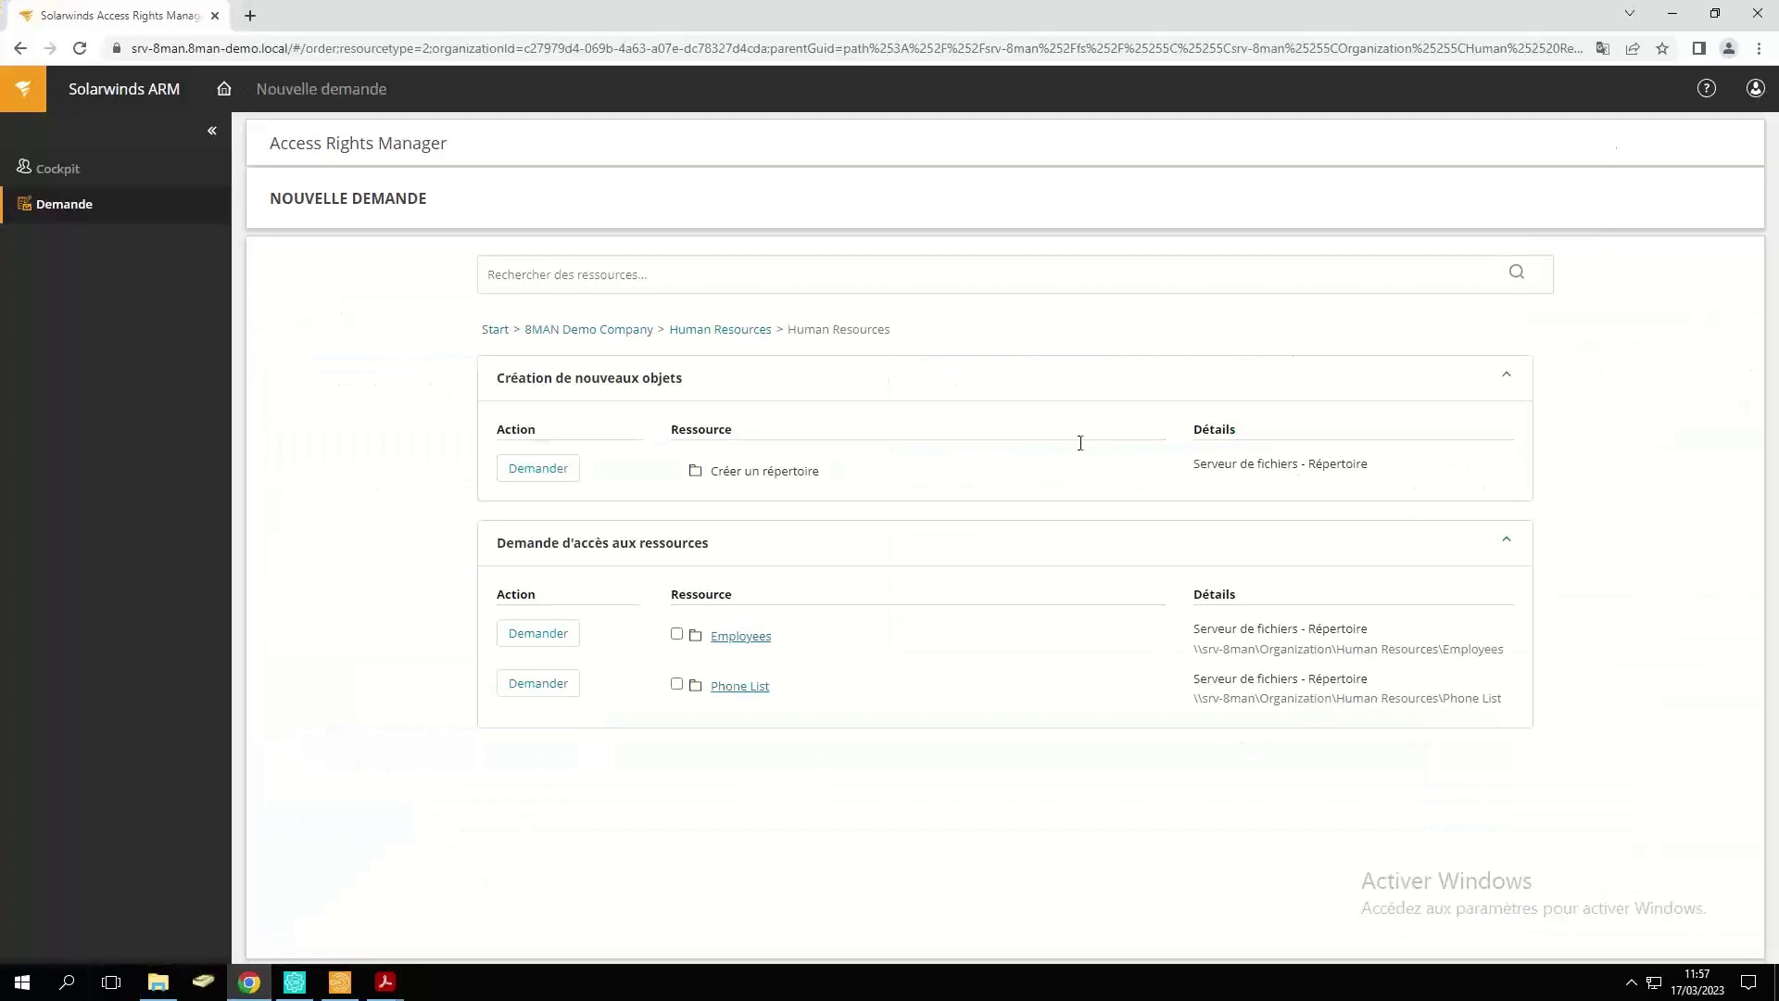
click(1752, 93)
click(61, 176)
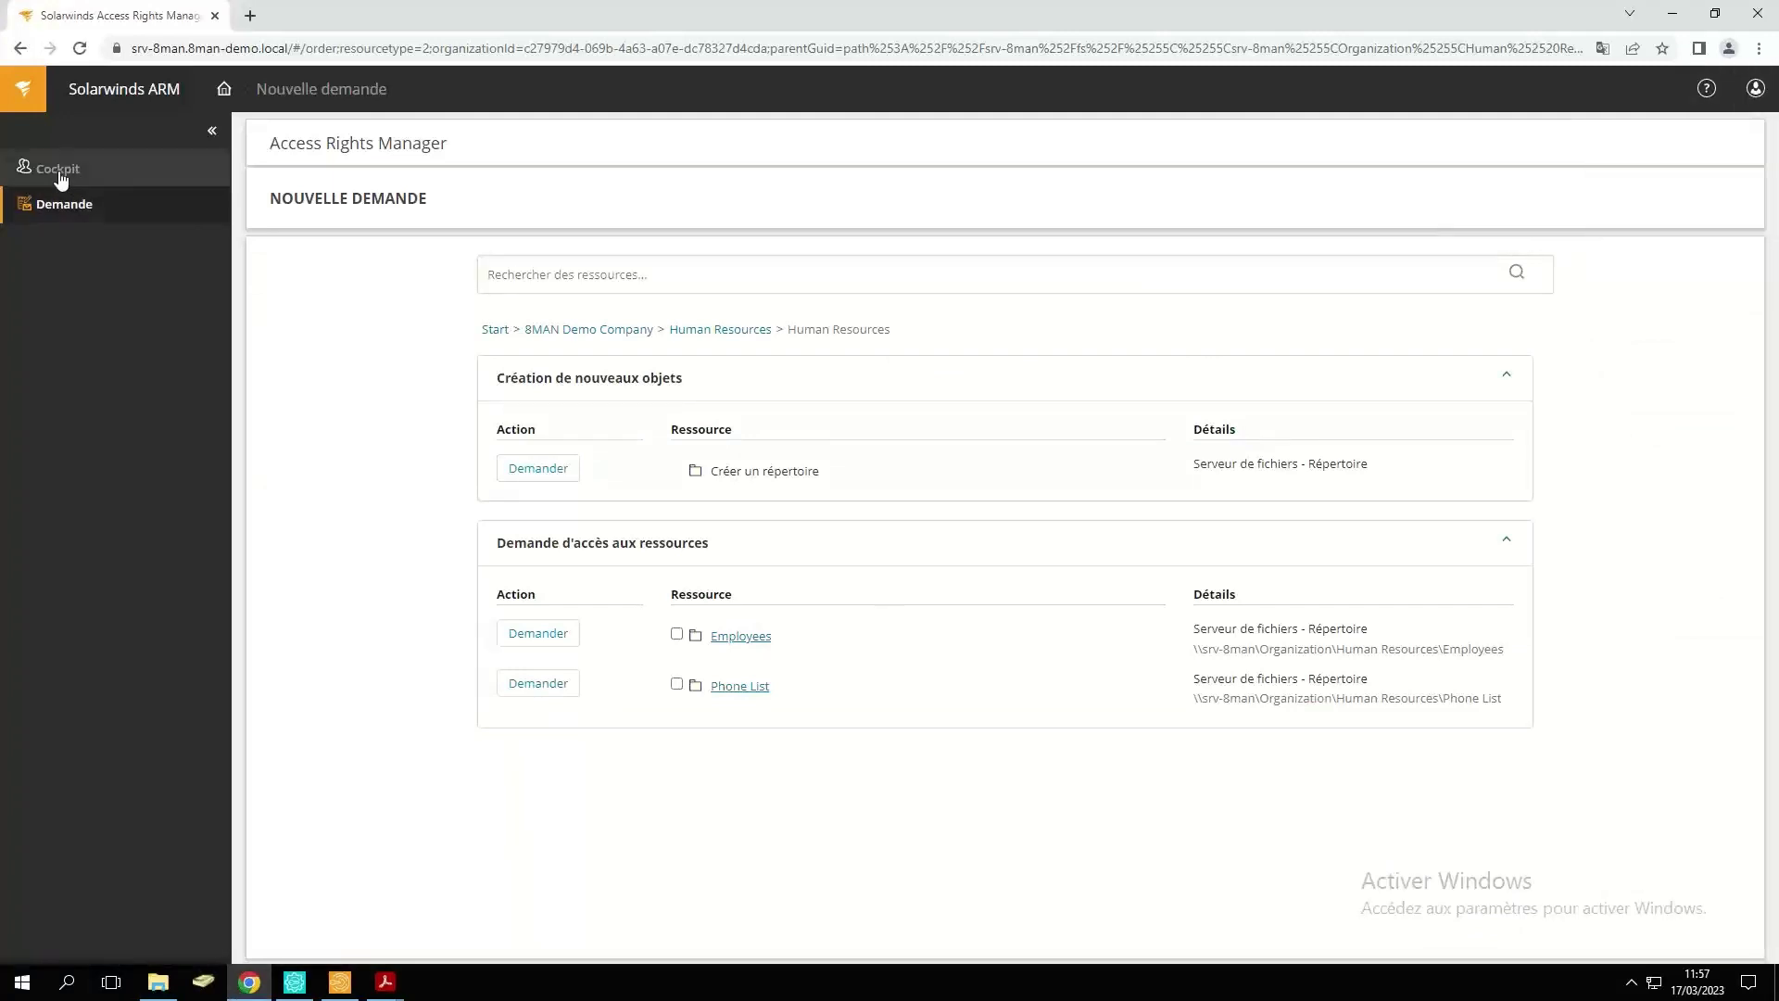
click(938, 552)
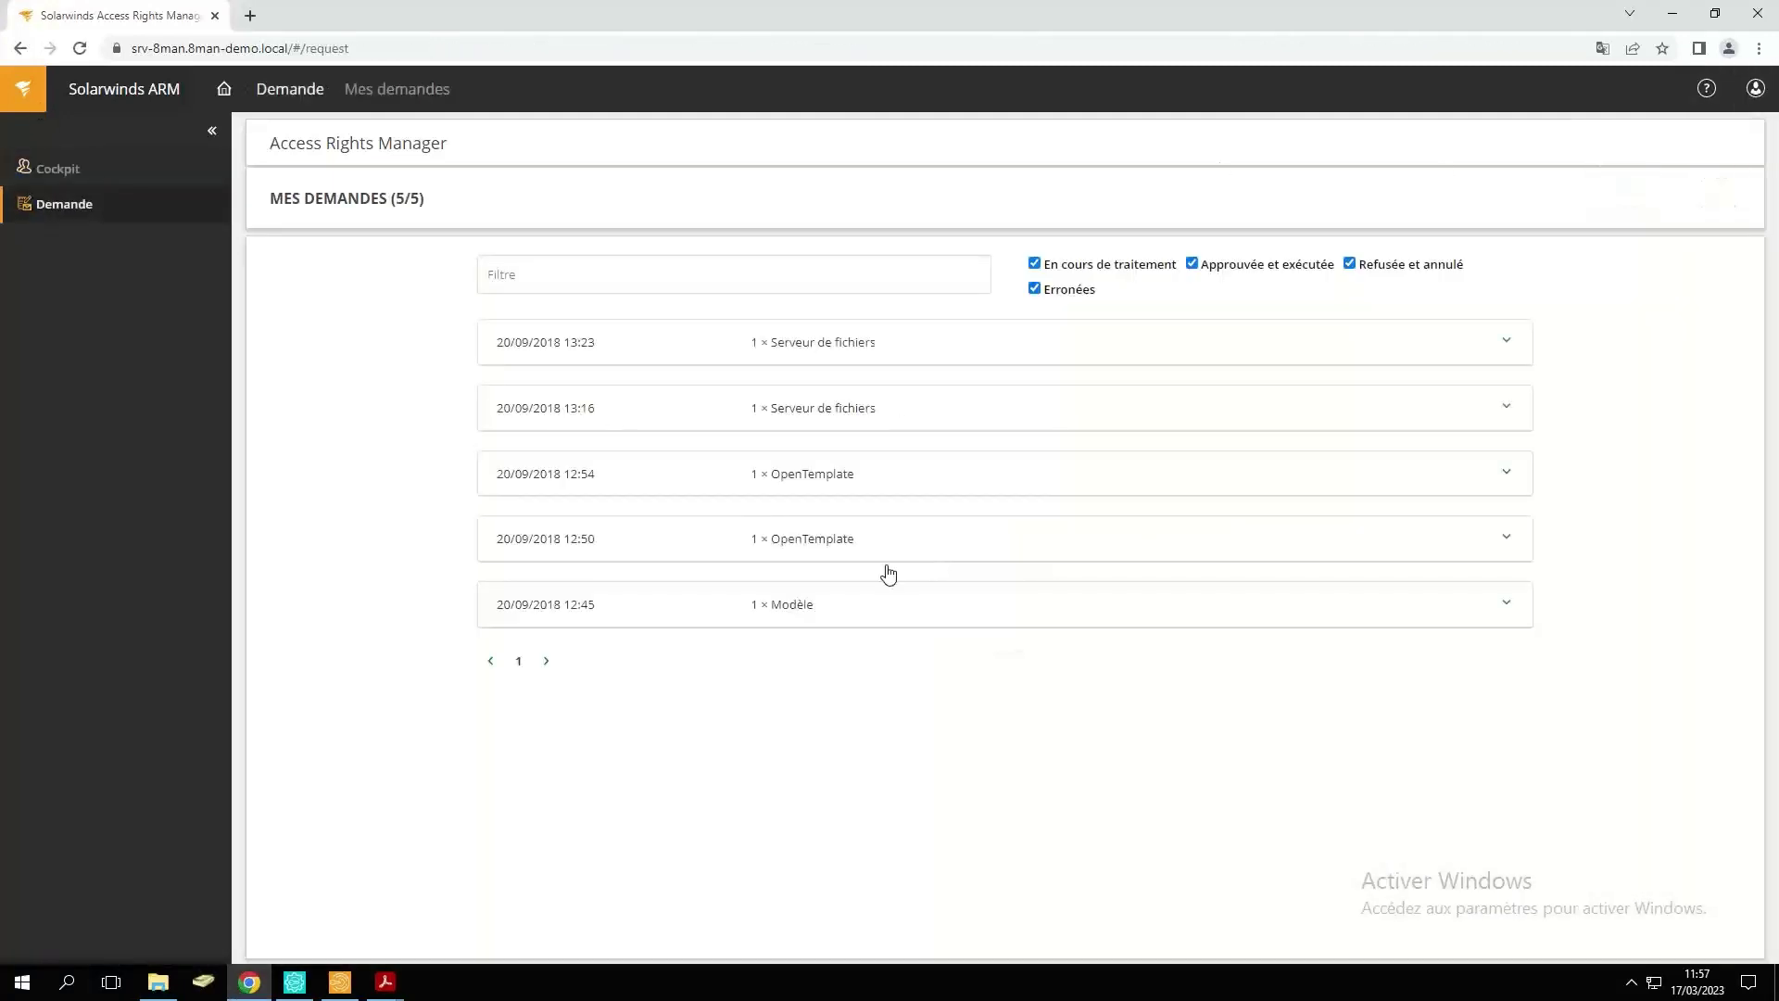
click(845, 356)
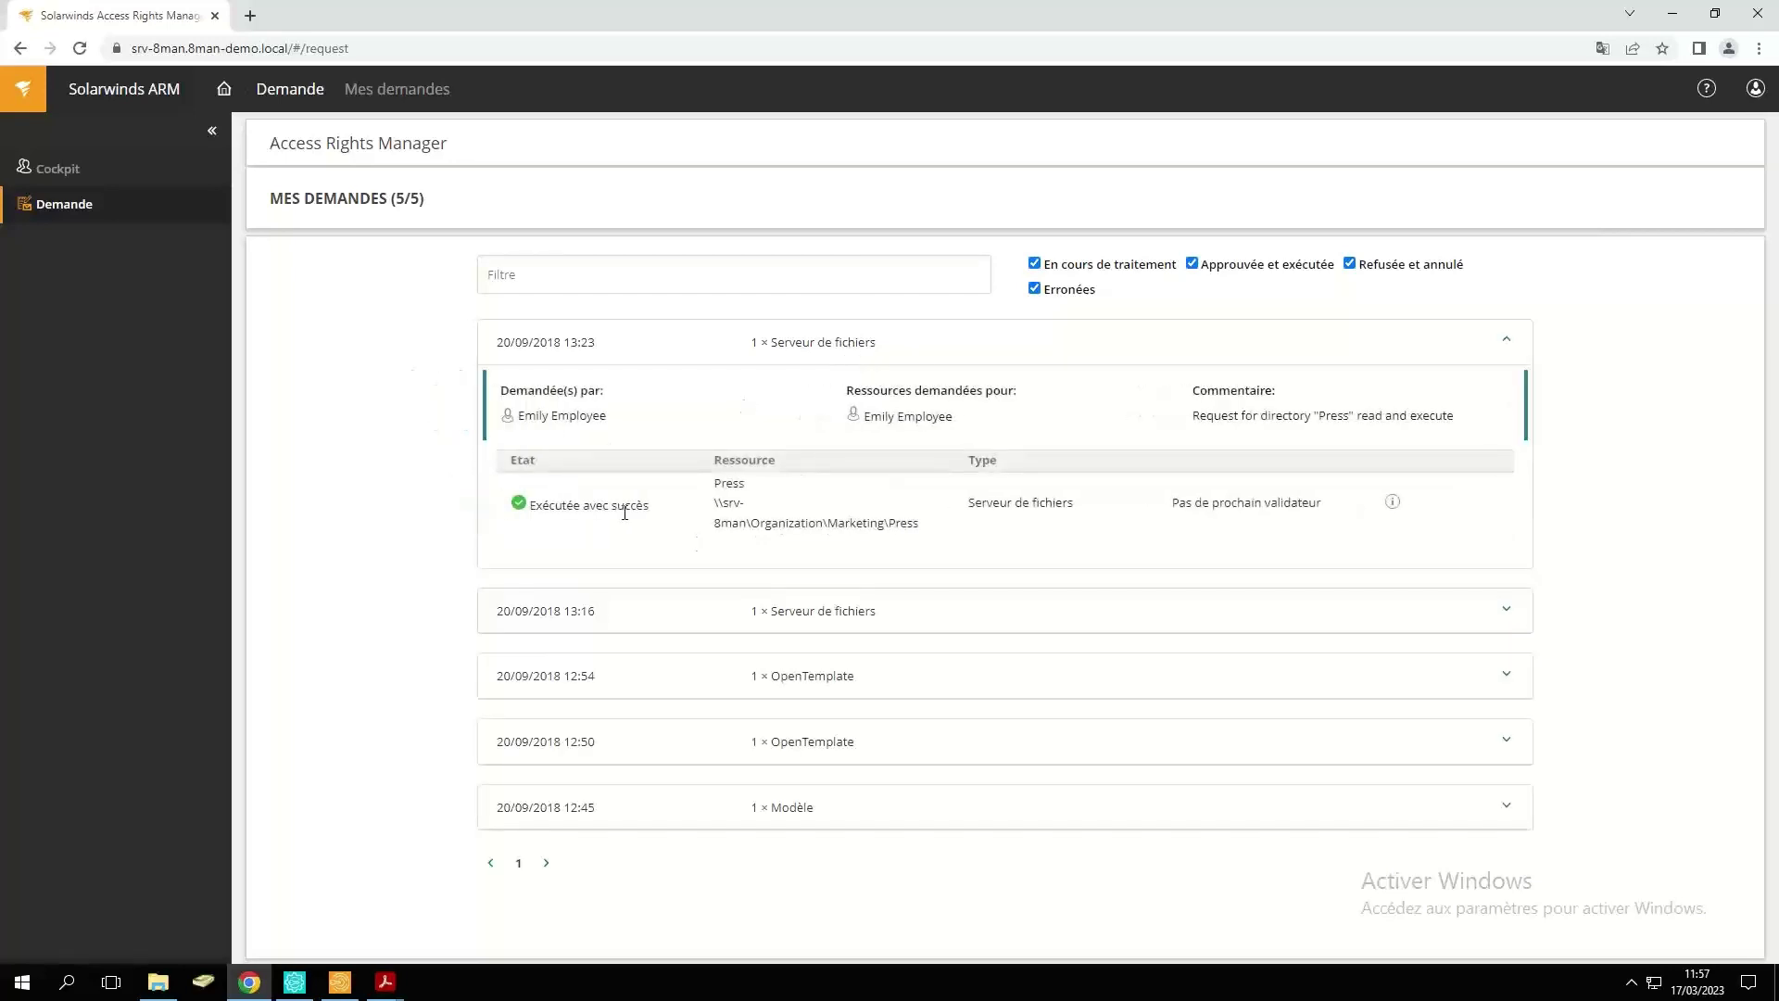
click(842, 604)
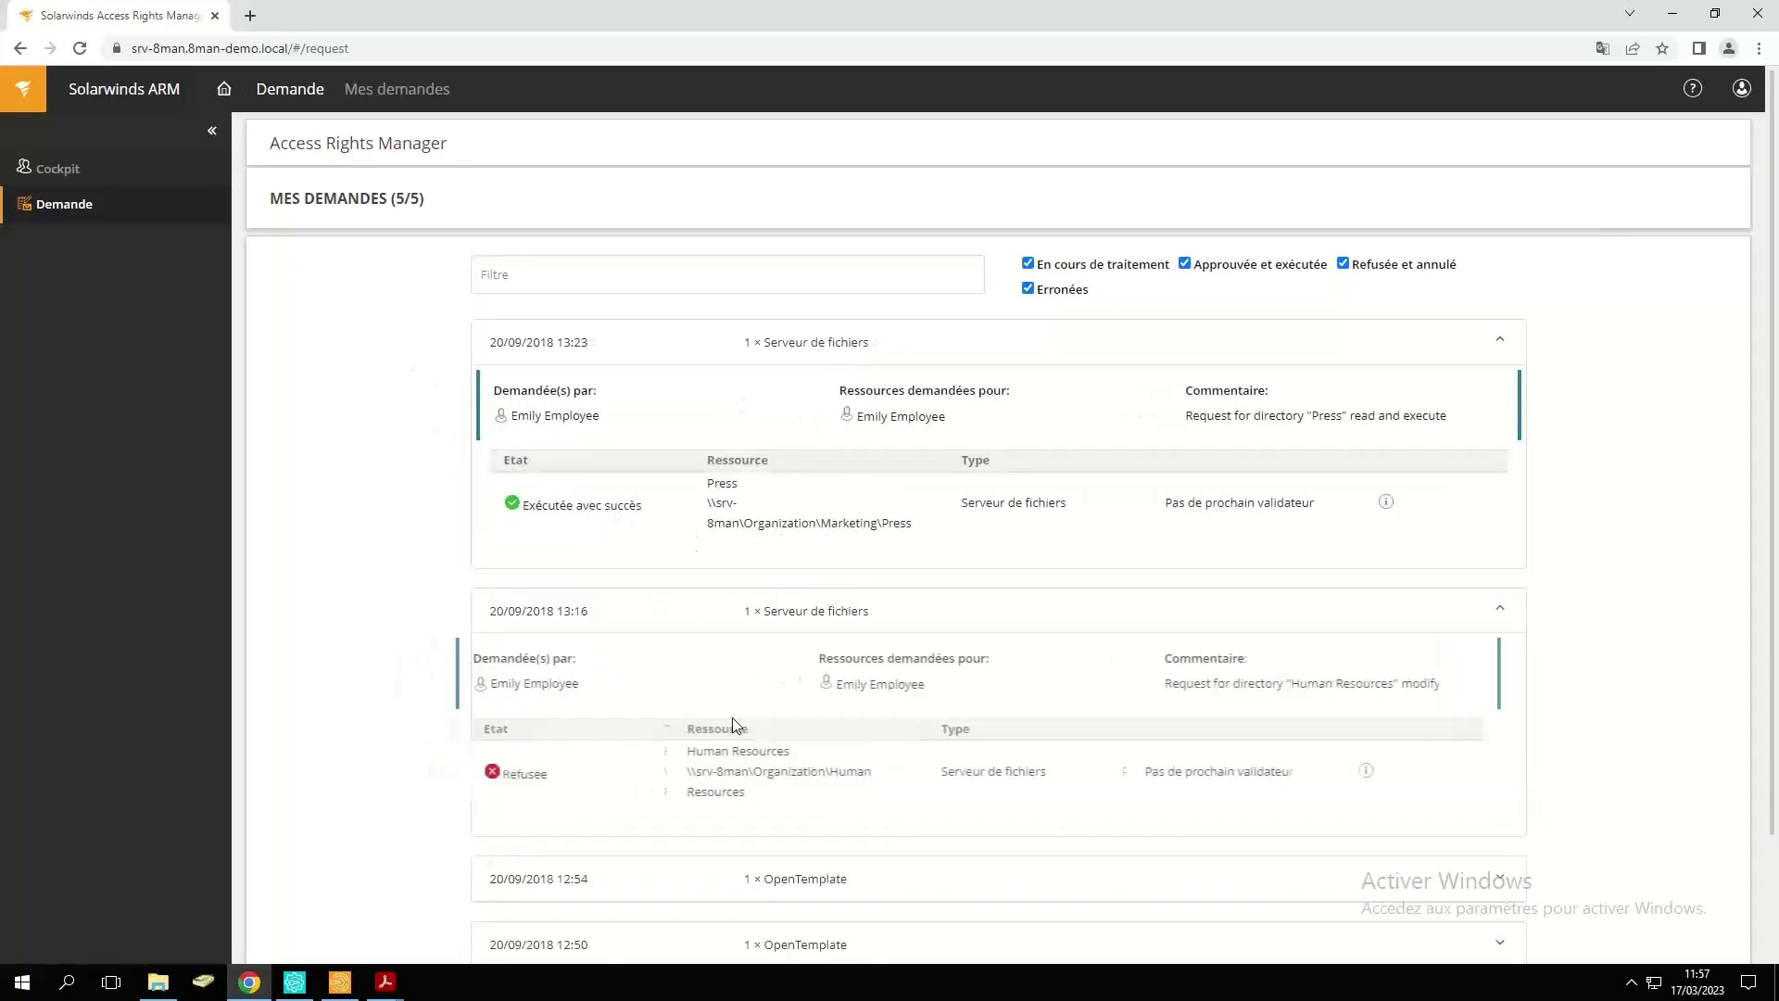
scroll(803, 760, down, 1)
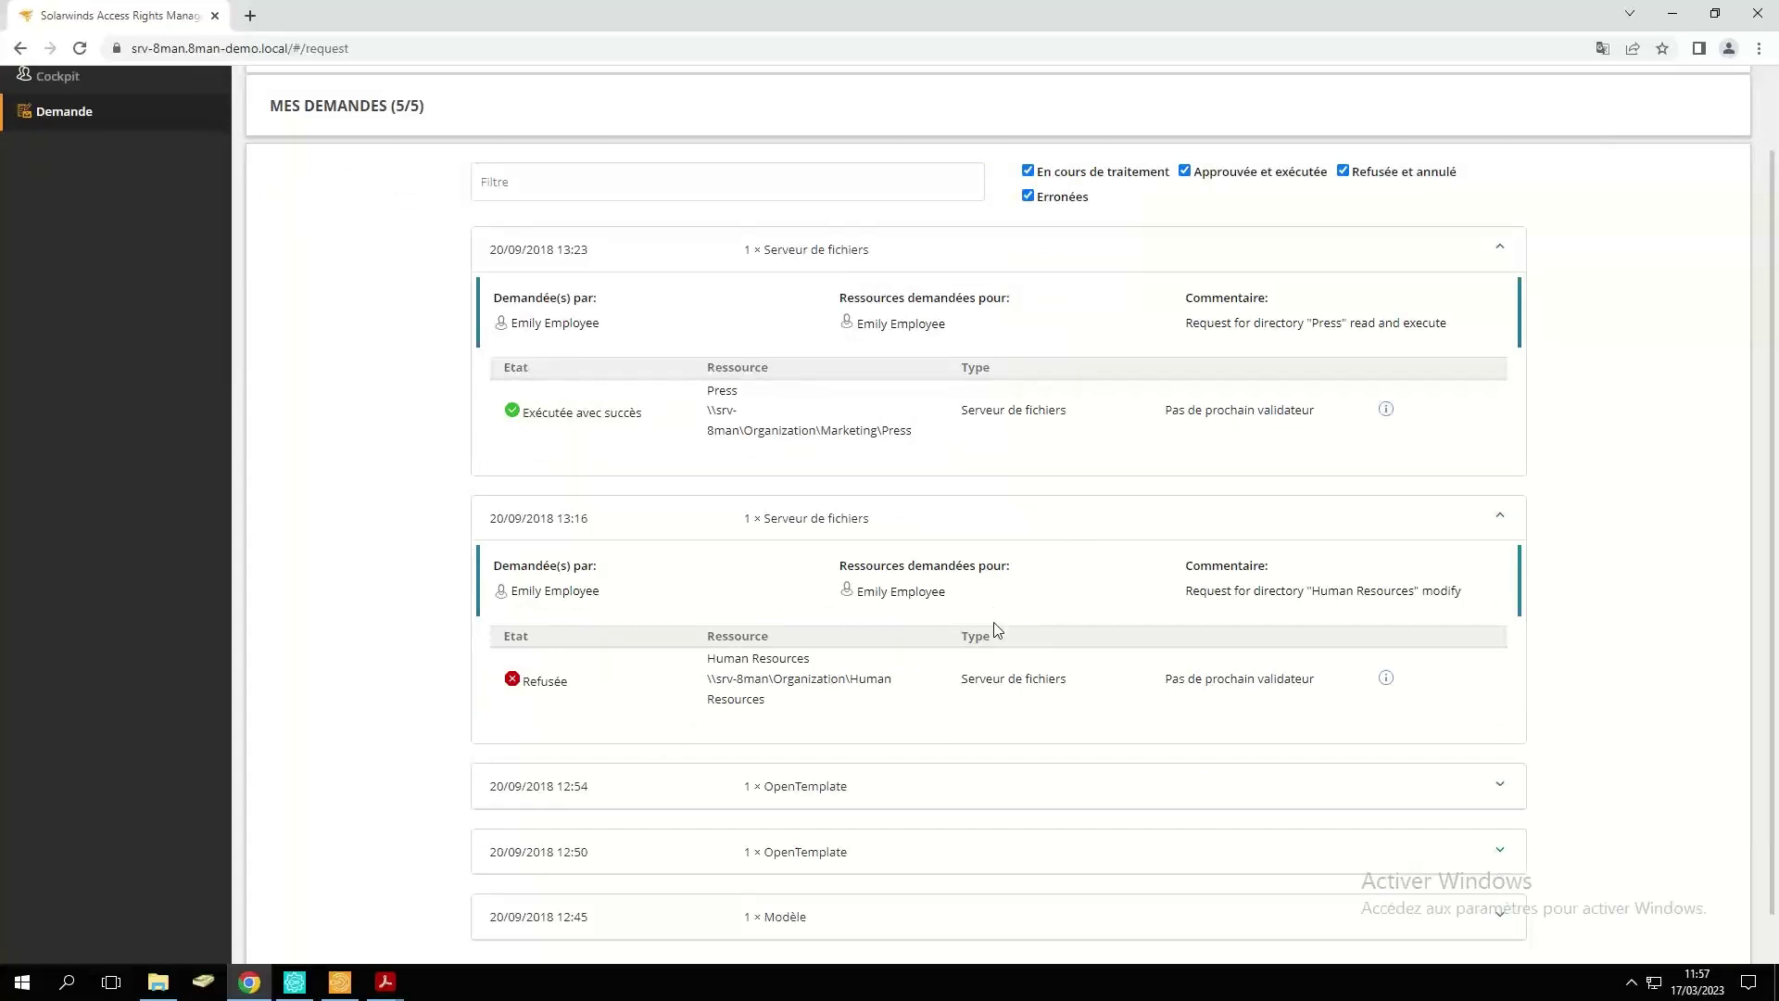
scroll(997, 626, up, 1)
Sign out of the employee's portal session and sign back in with the Windows credentials.
click(1742, 88)
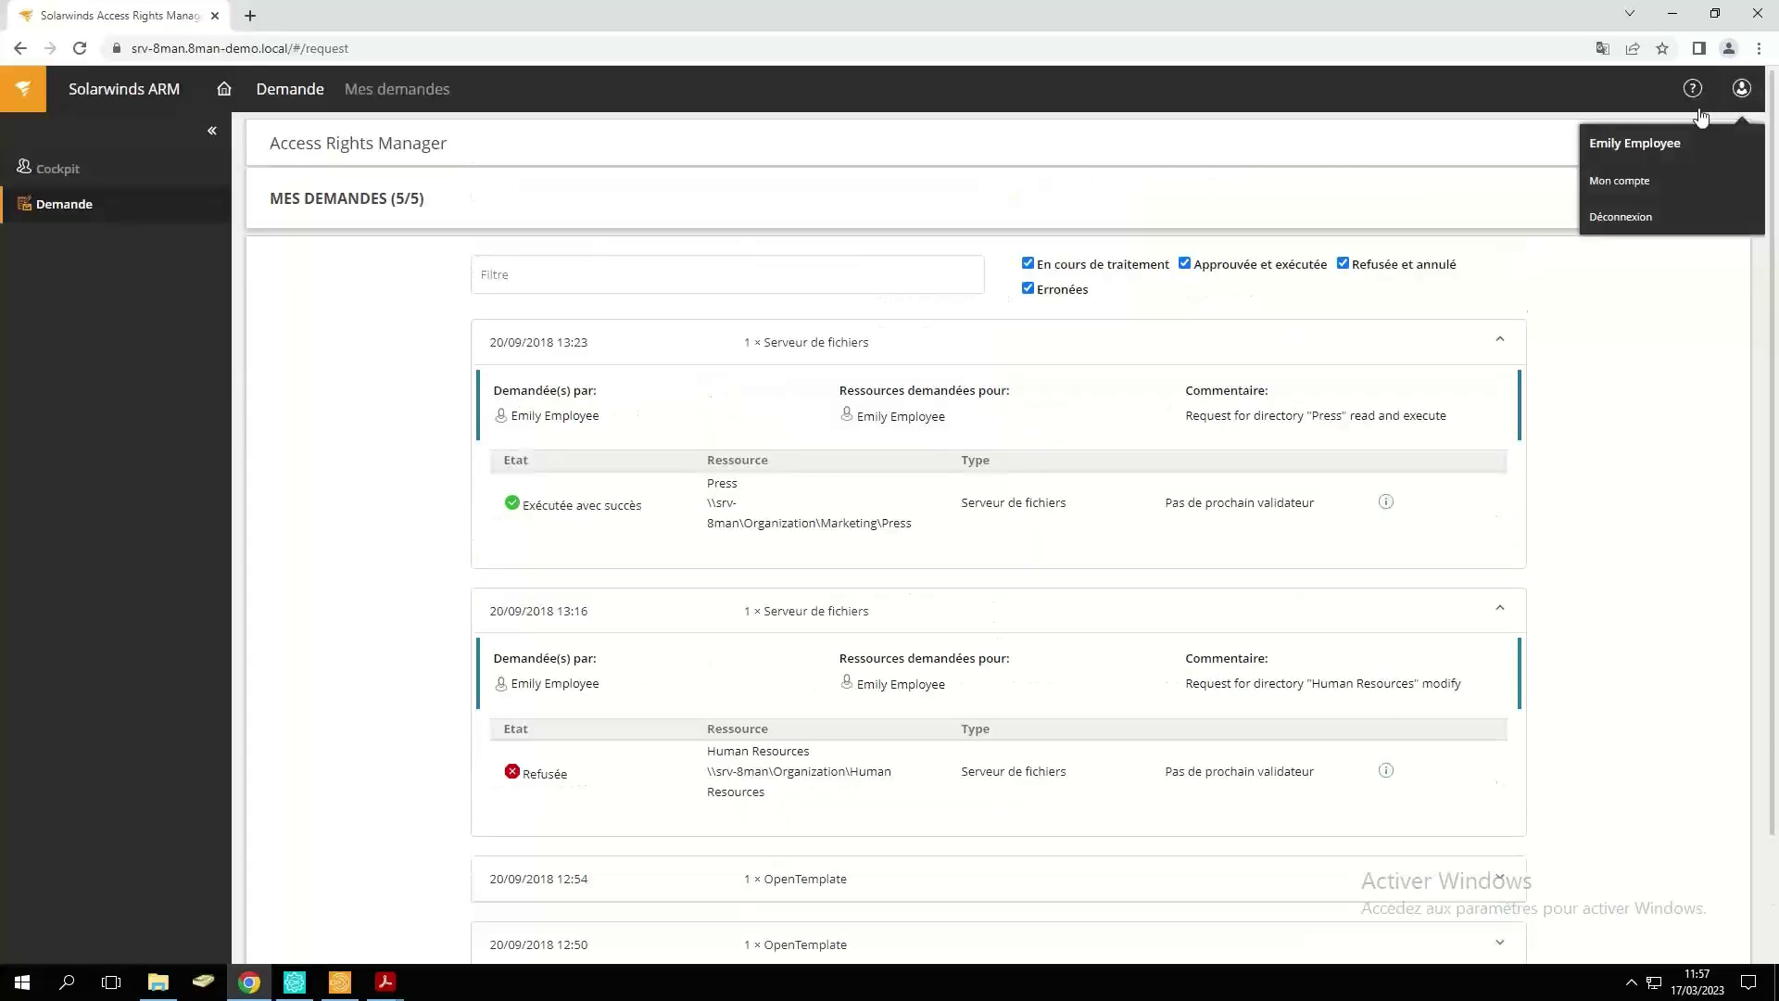
click(1623, 217)
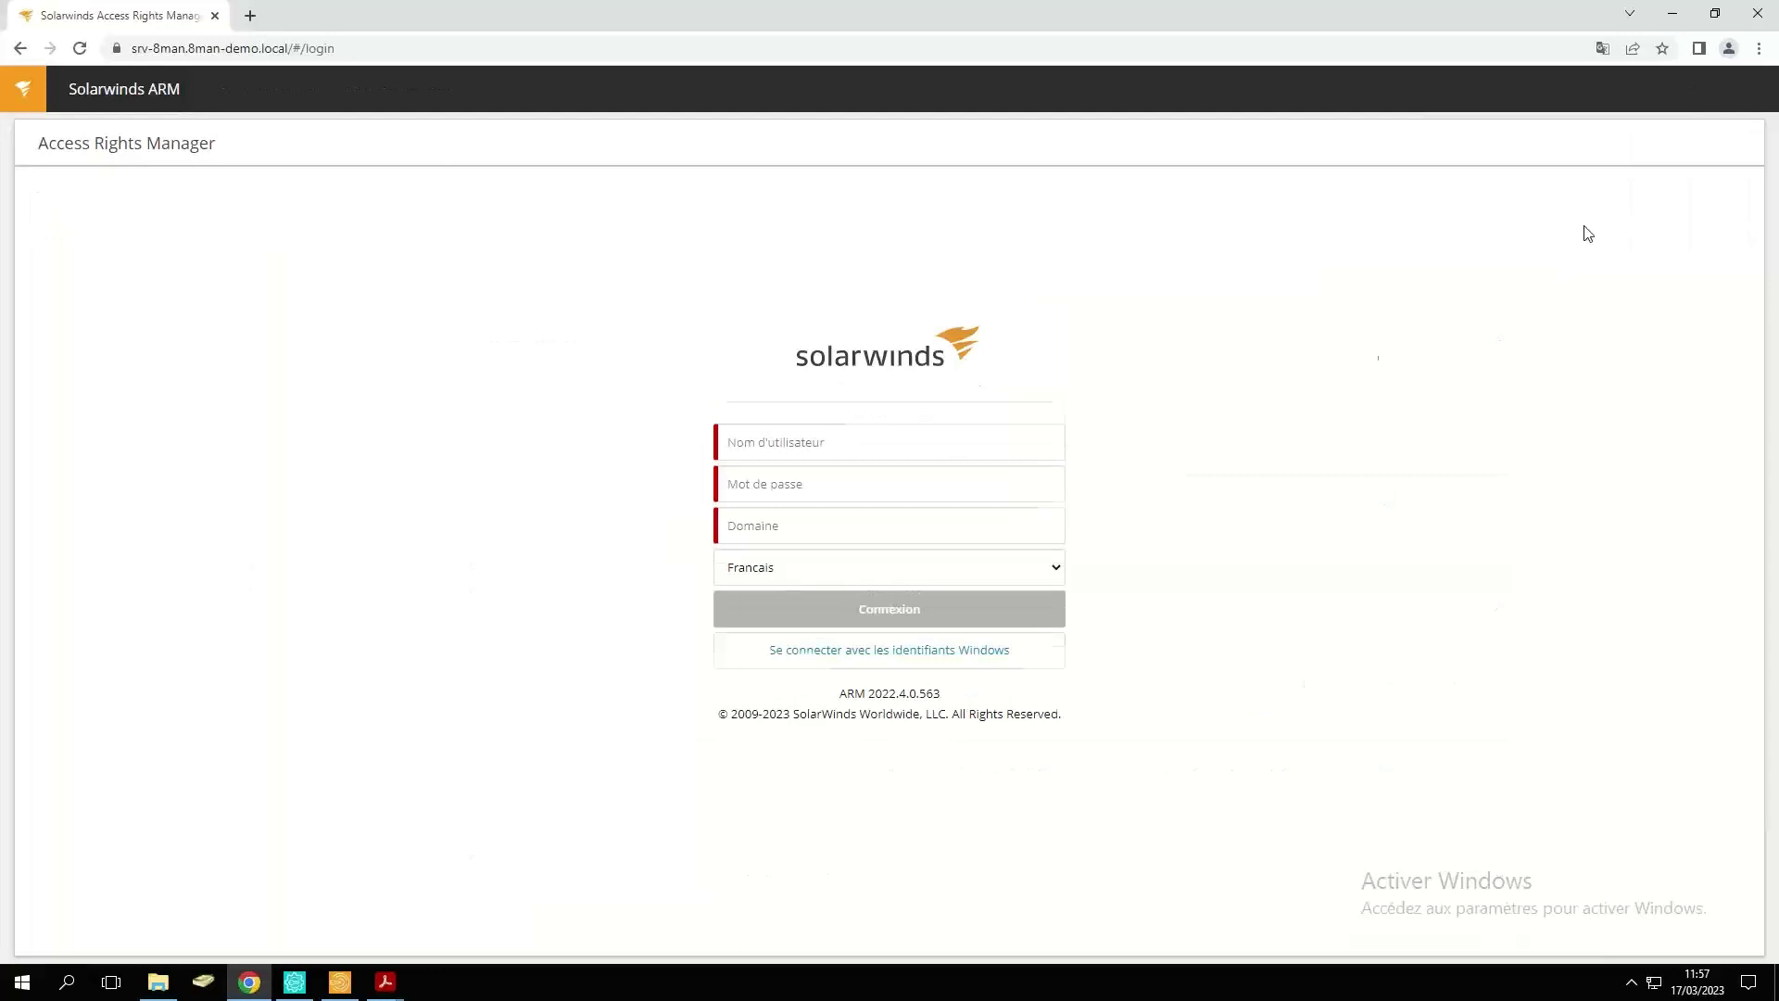
click(856, 653)
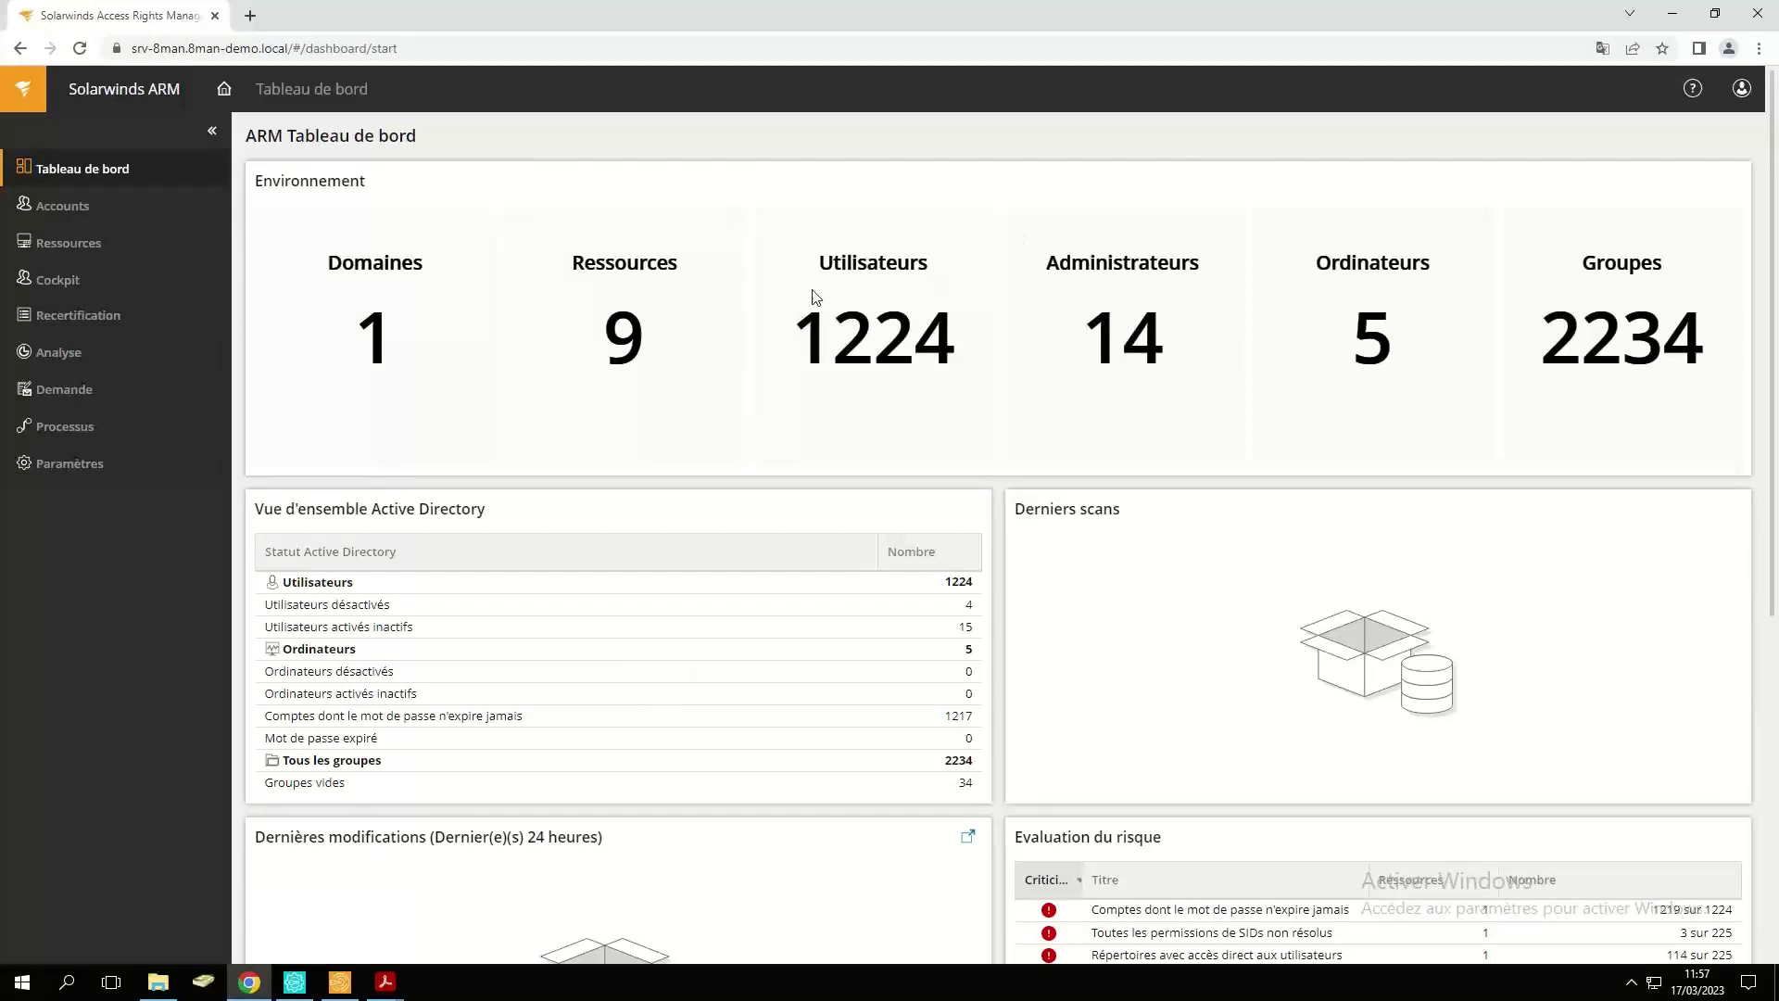
Search the accounts in the Cockpit by the employee's first name and select the matching 8man-demo employee account.
click(80, 287)
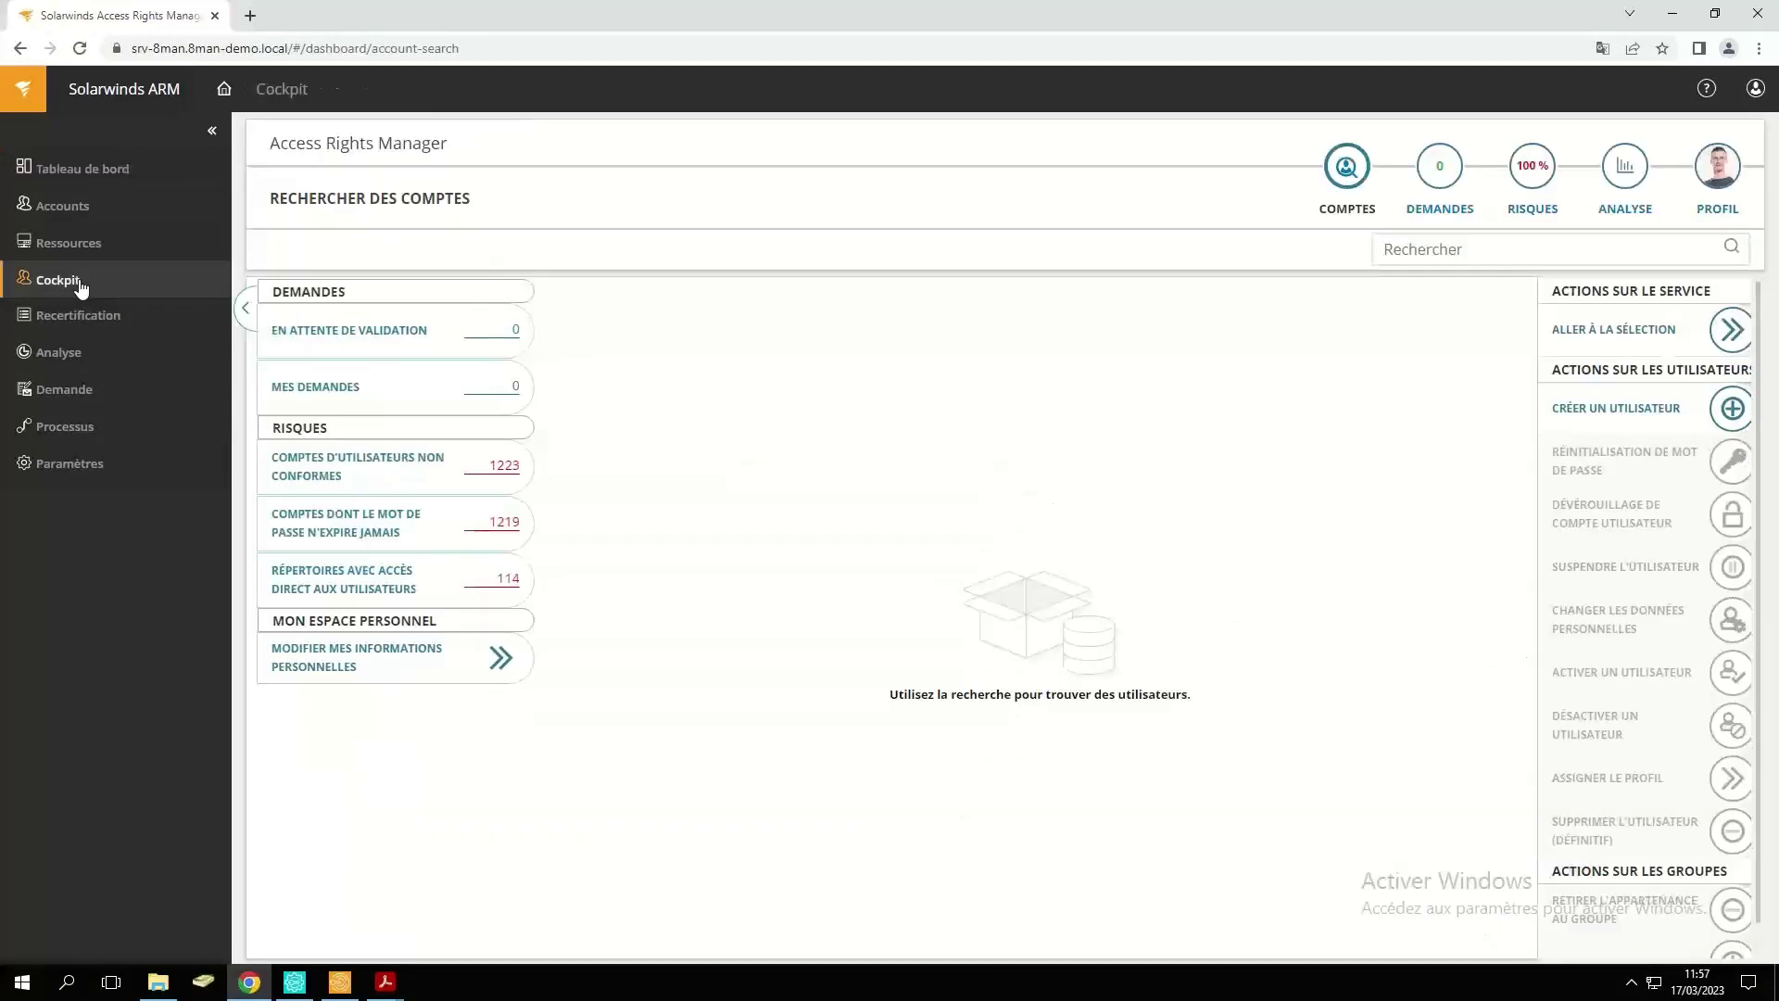
click(1586, 252)
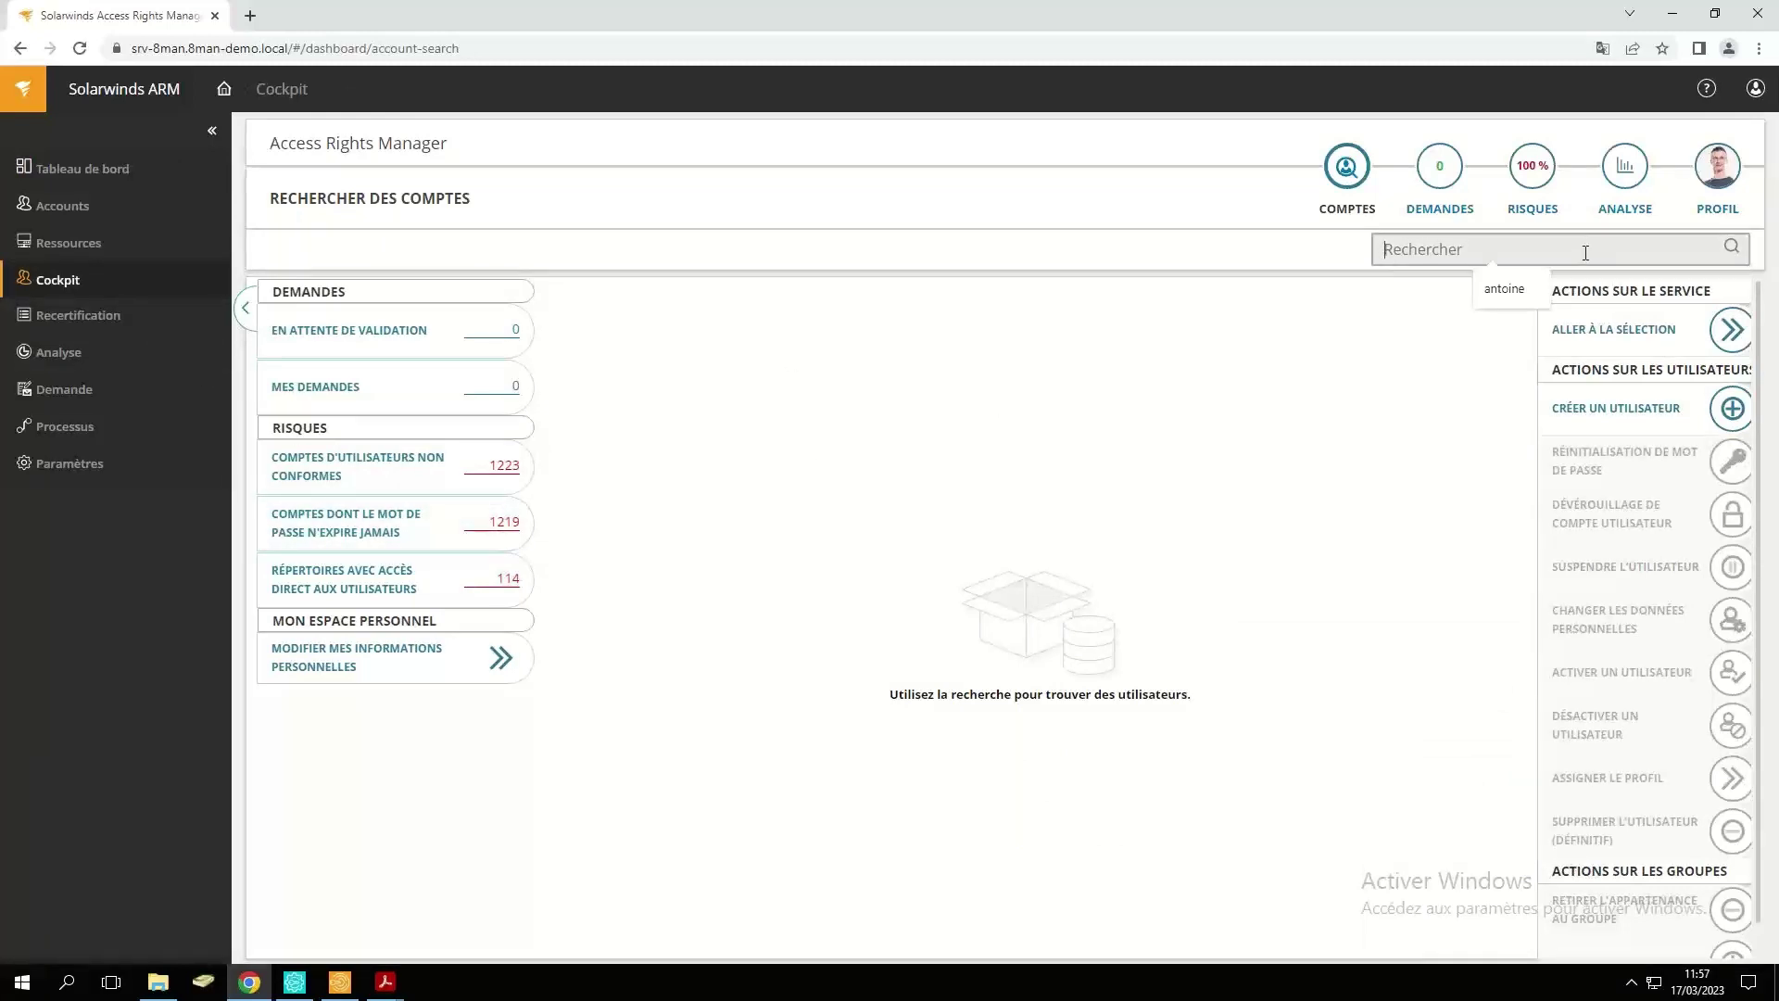
text(emily)
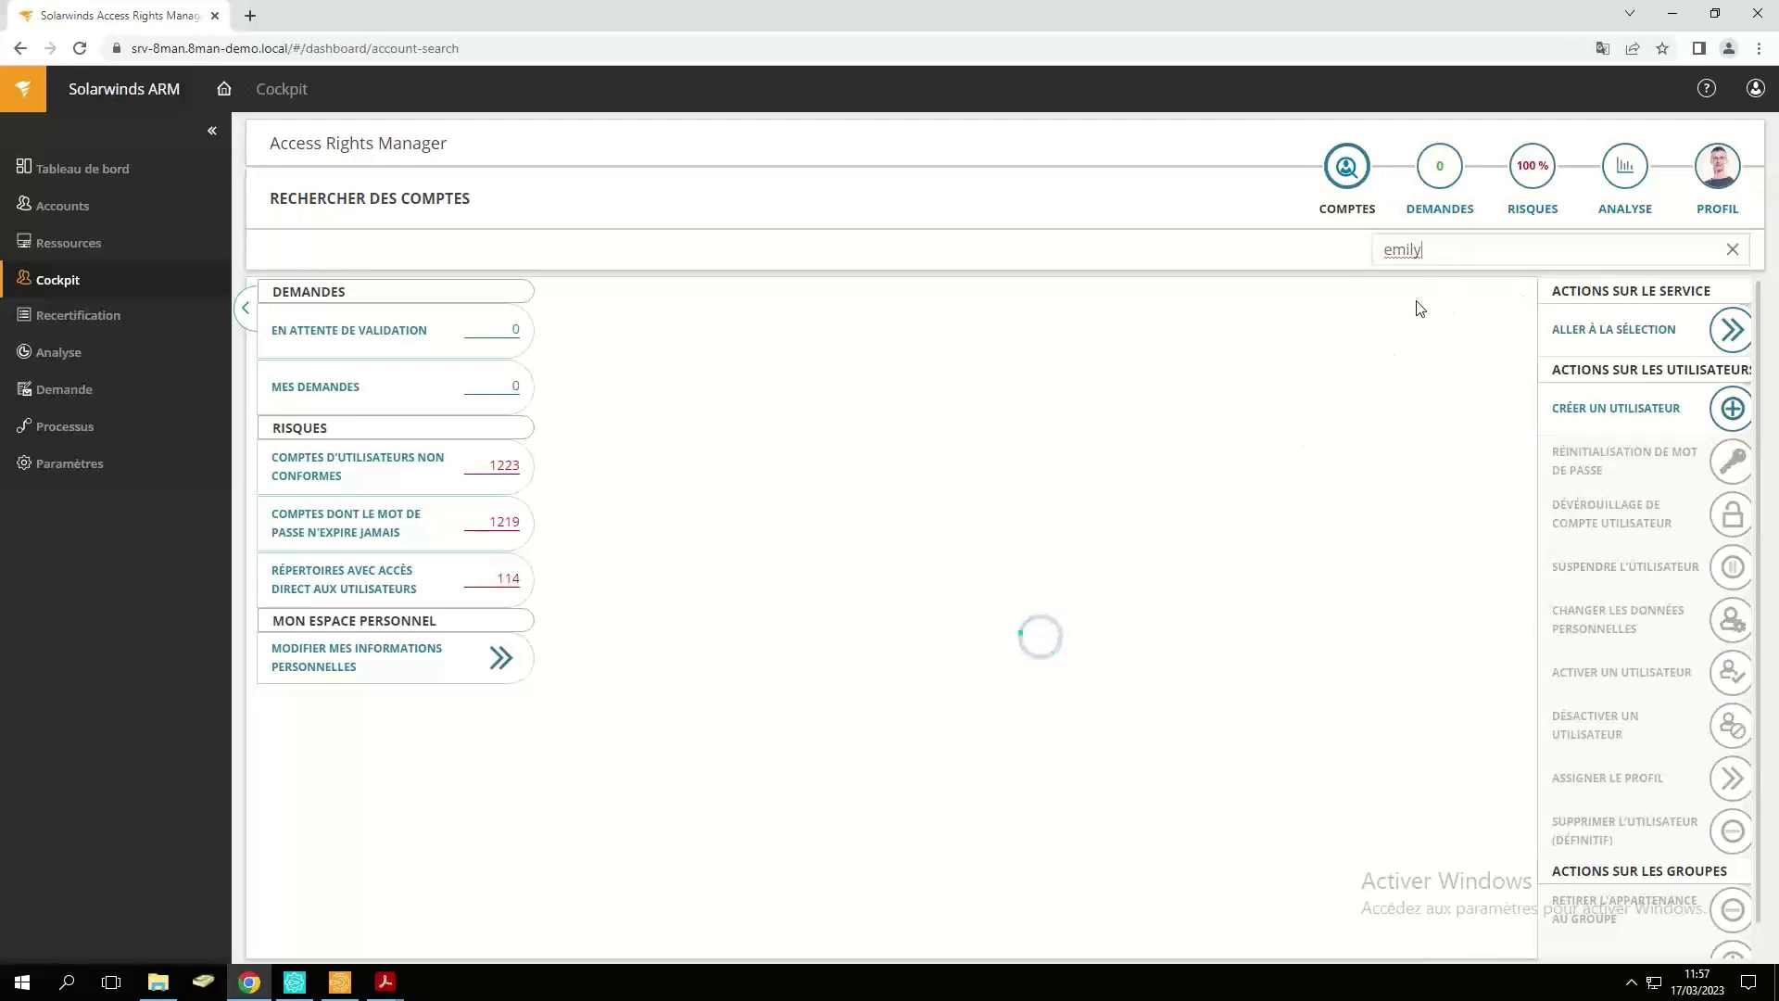
click(687, 422)
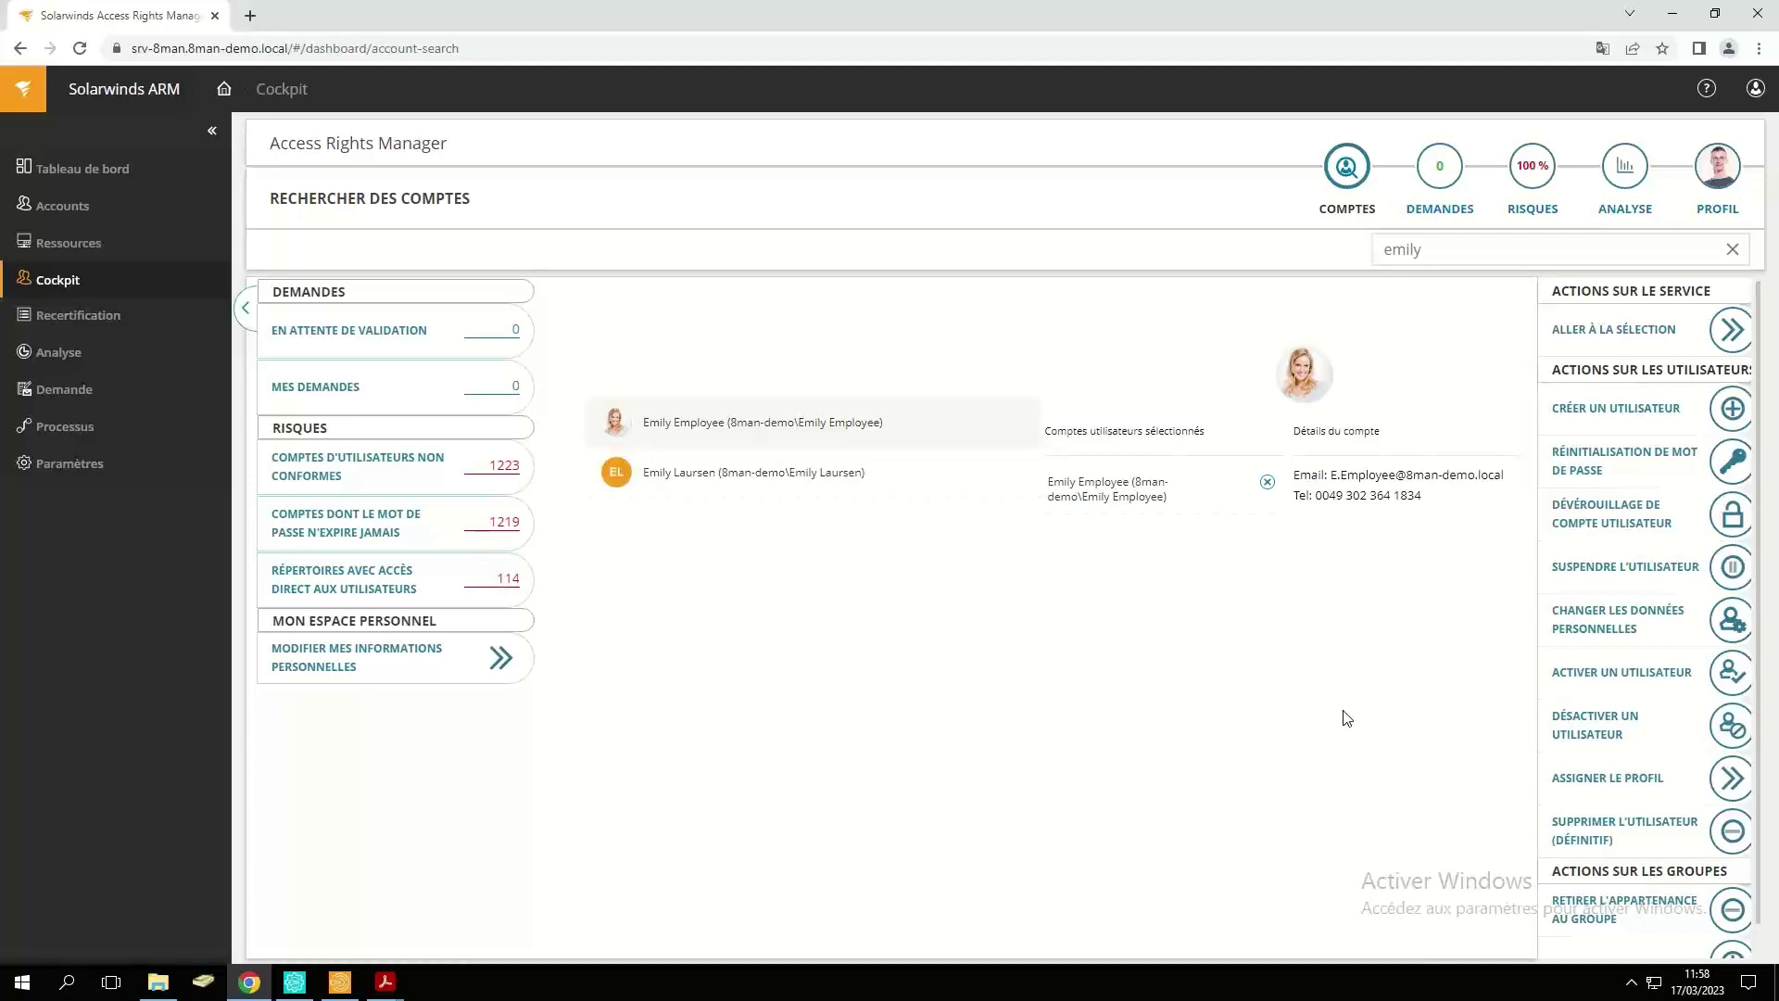
Try assigning the Sales profile to the selected account with attribute correction and surplus group removal enabled, and close the form without executing.
click(1590, 780)
click(805, 311)
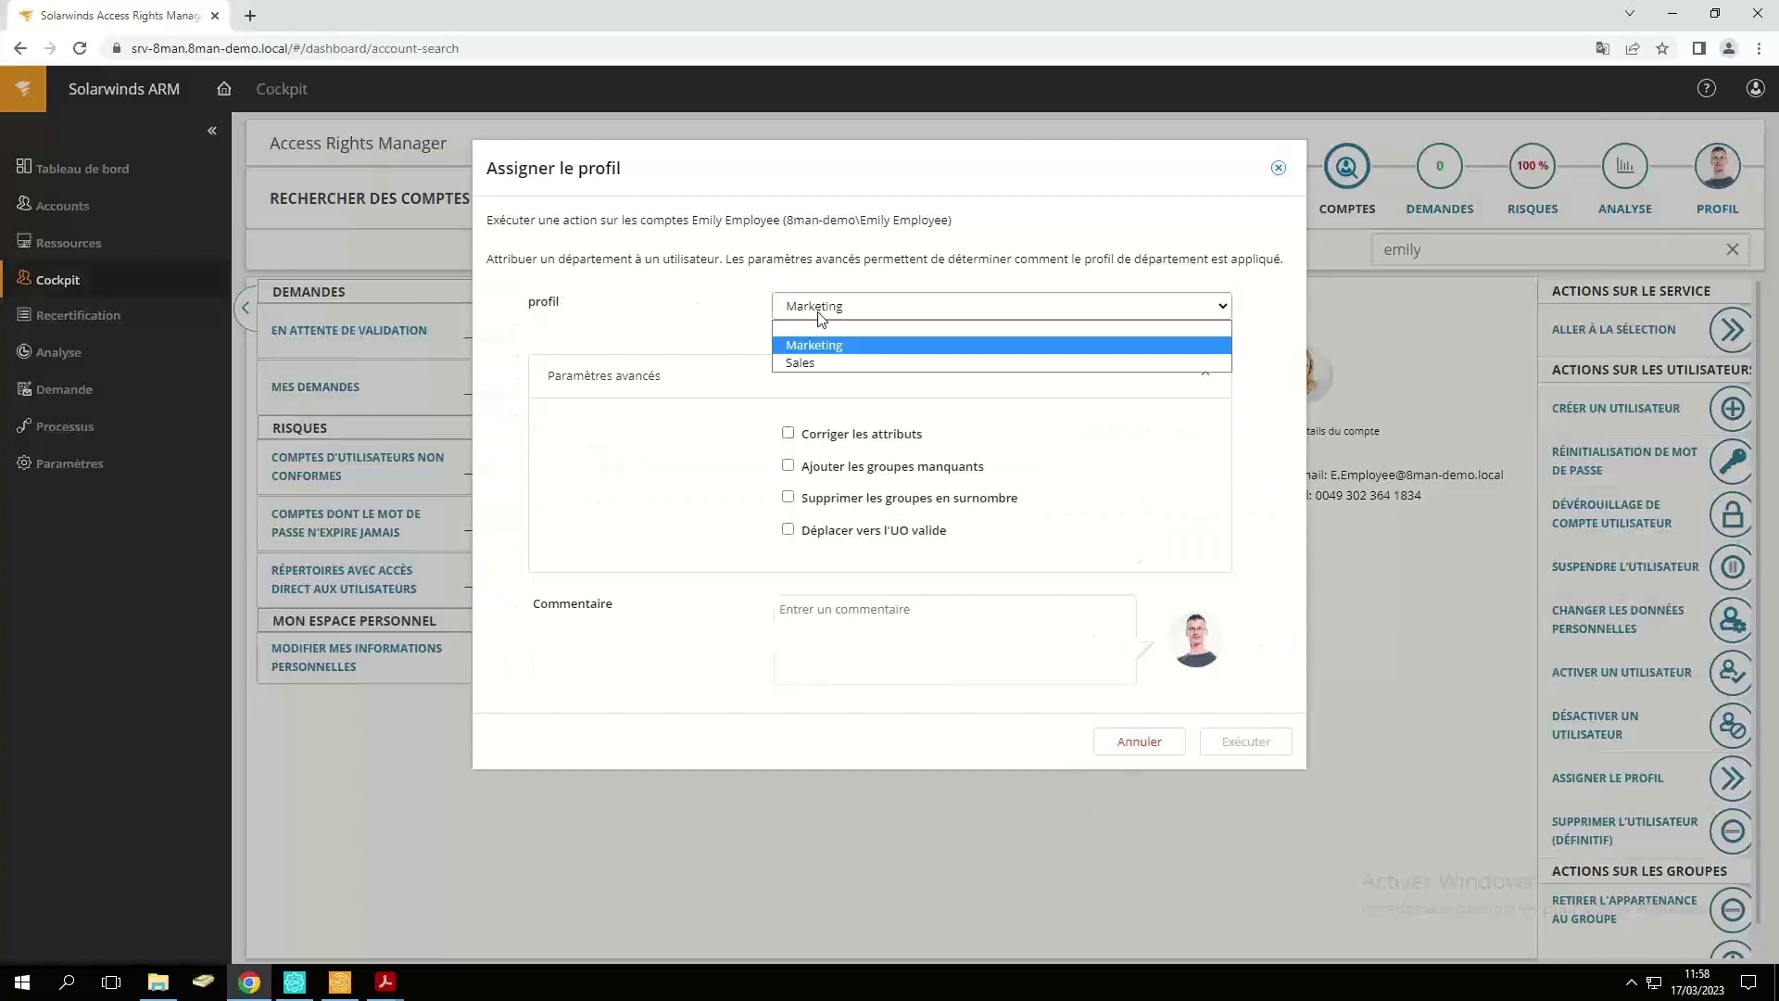
click(804, 363)
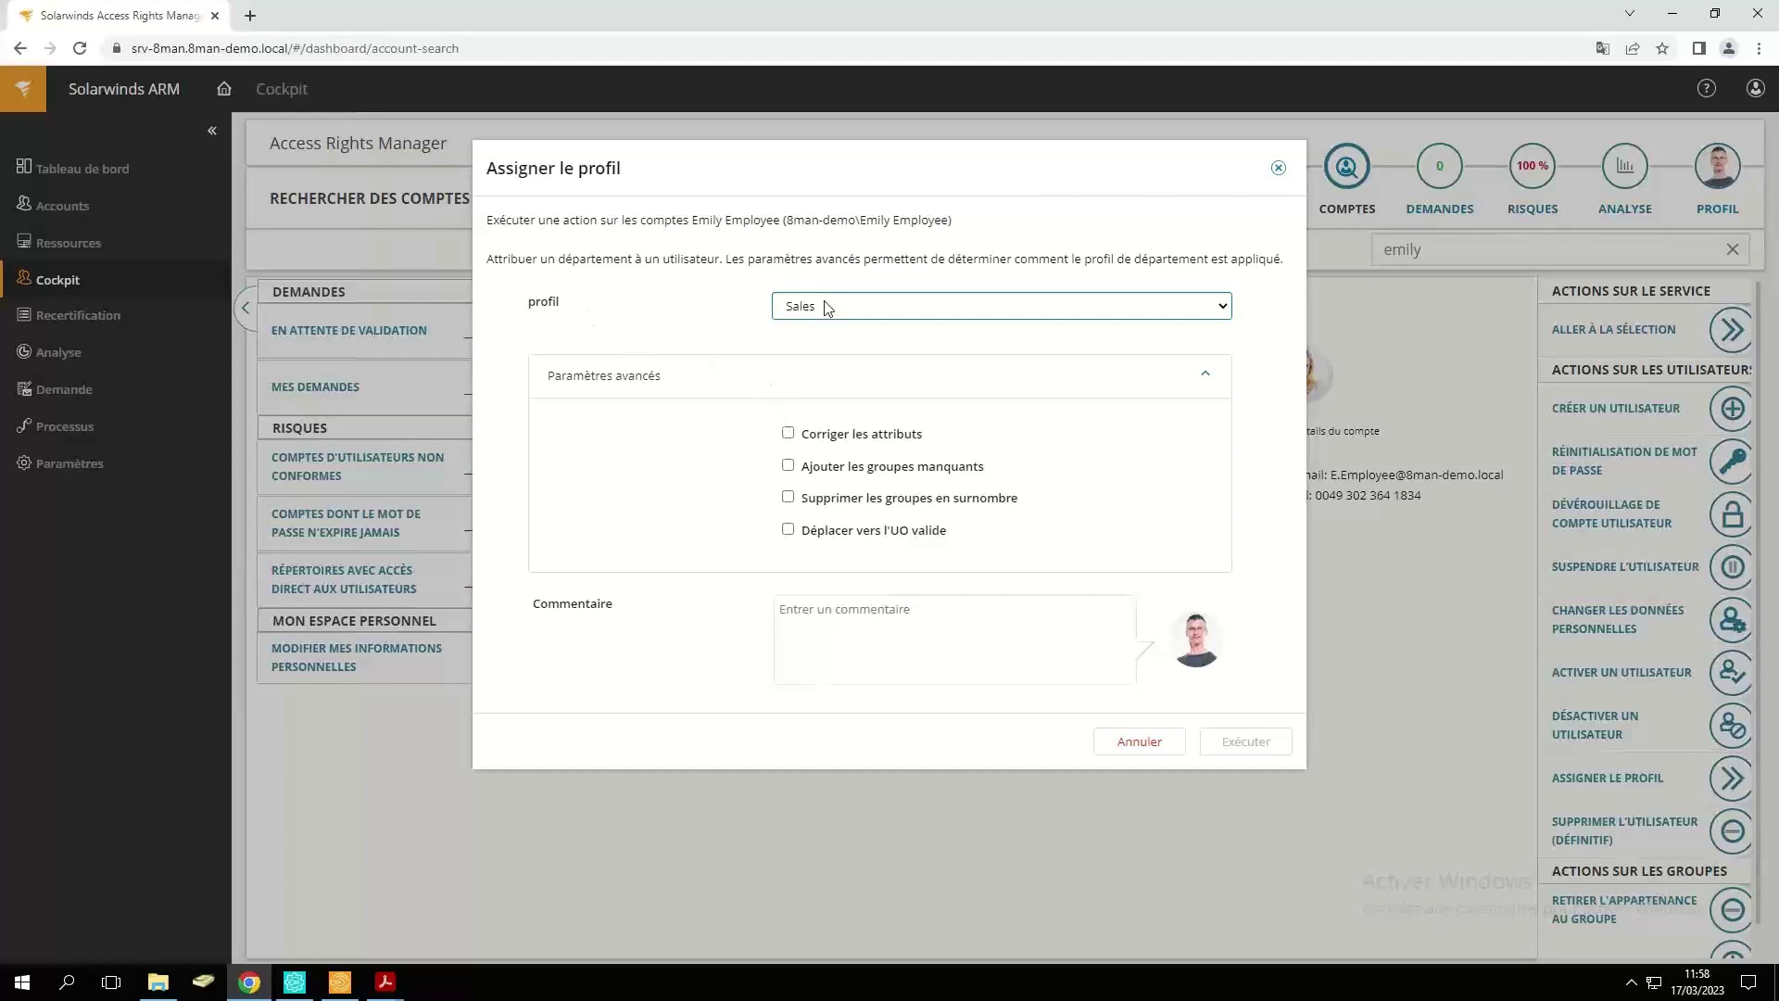
click(788, 434)
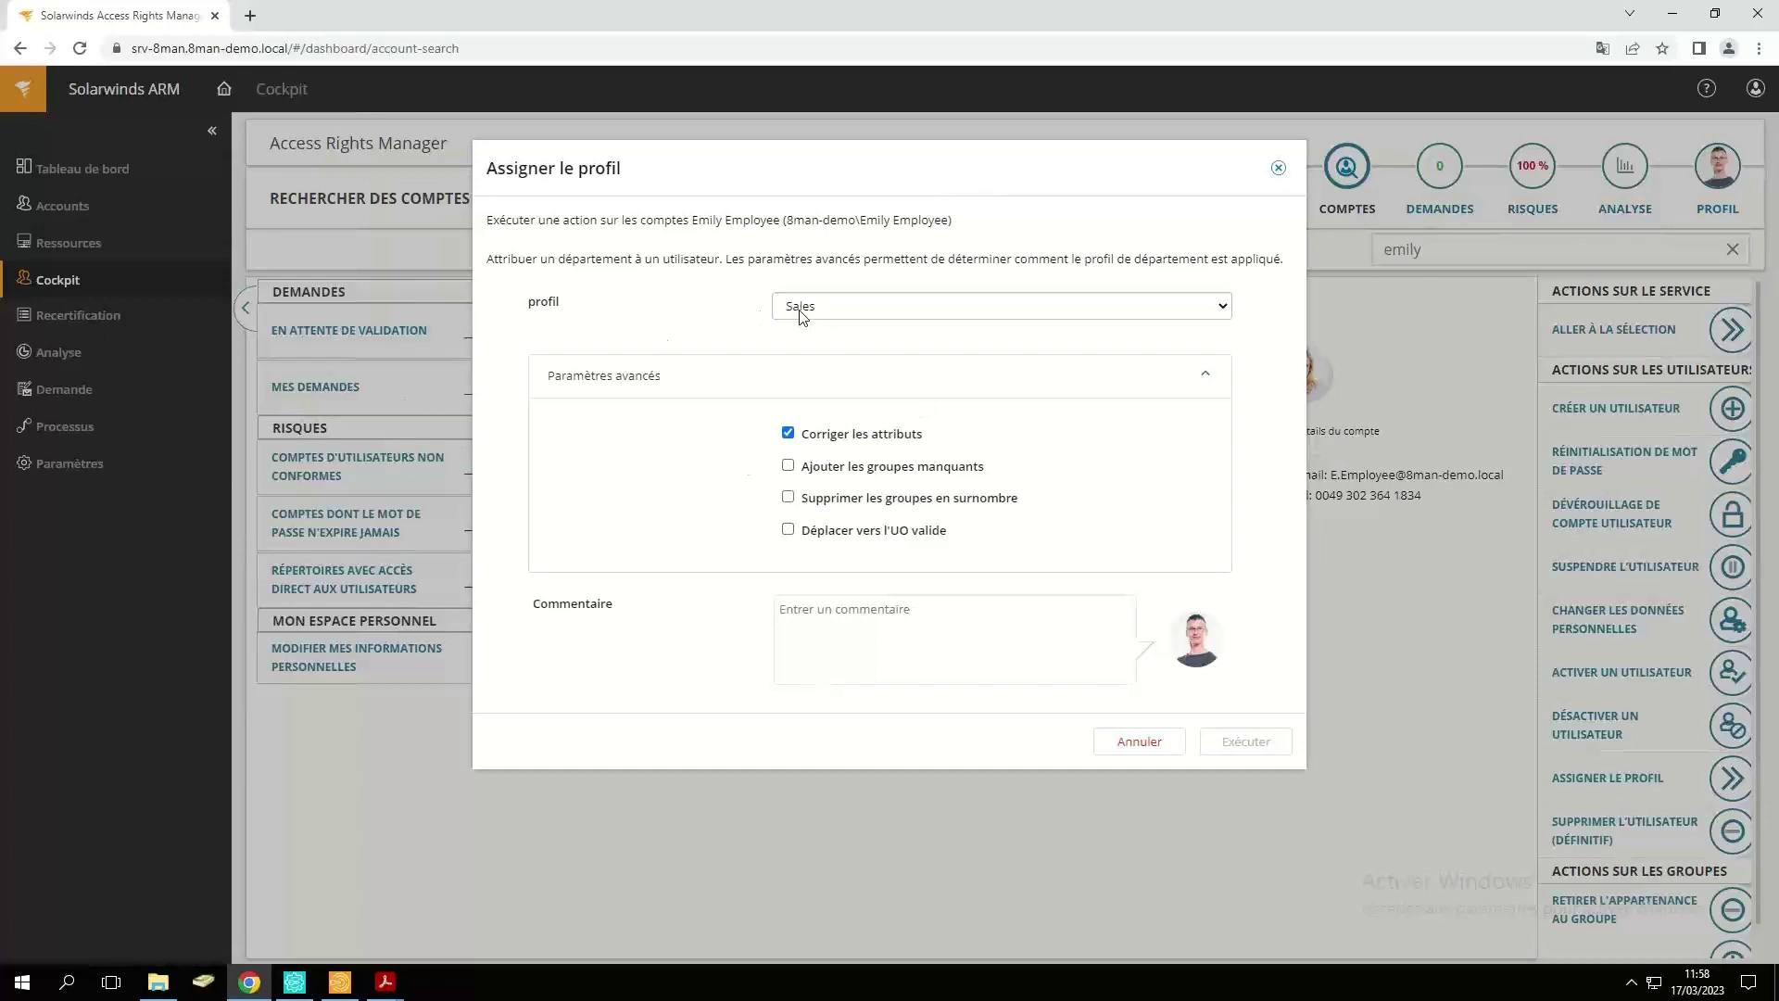
click(789, 498)
click(1278, 168)
Open the department profiles, start a new profile from an existing account, and select the same employee's account as its source.
click(93, 470)
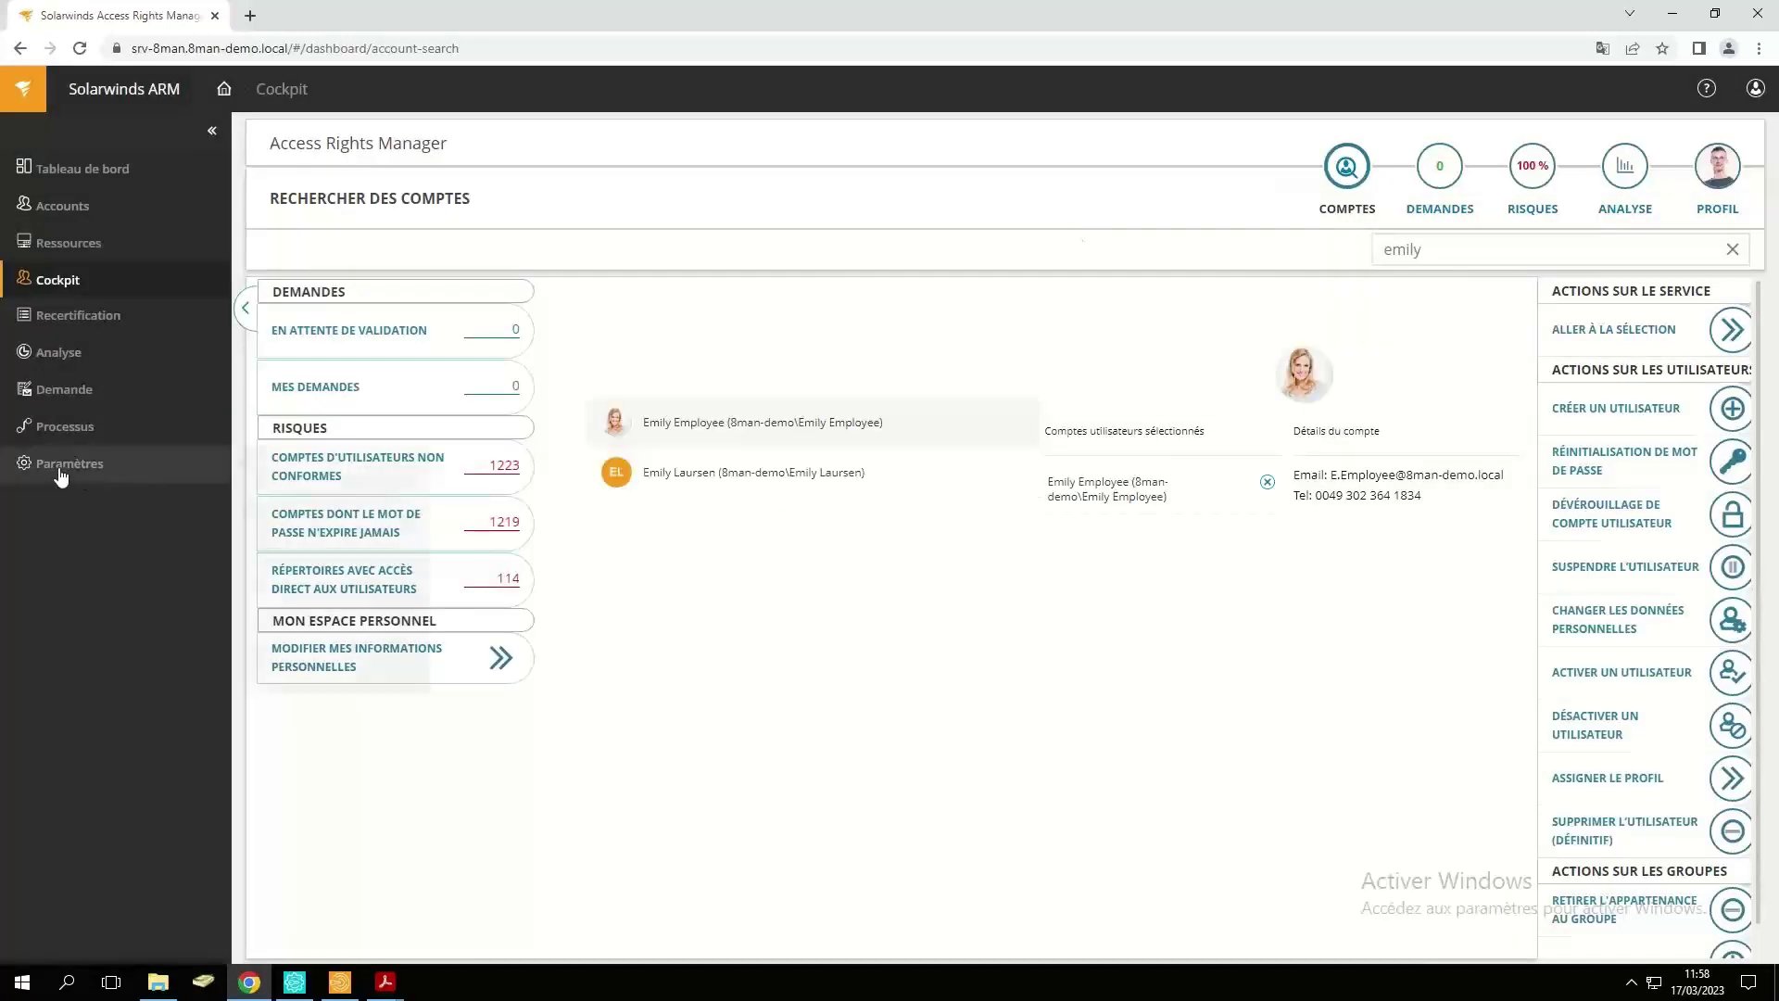
click(318, 616)
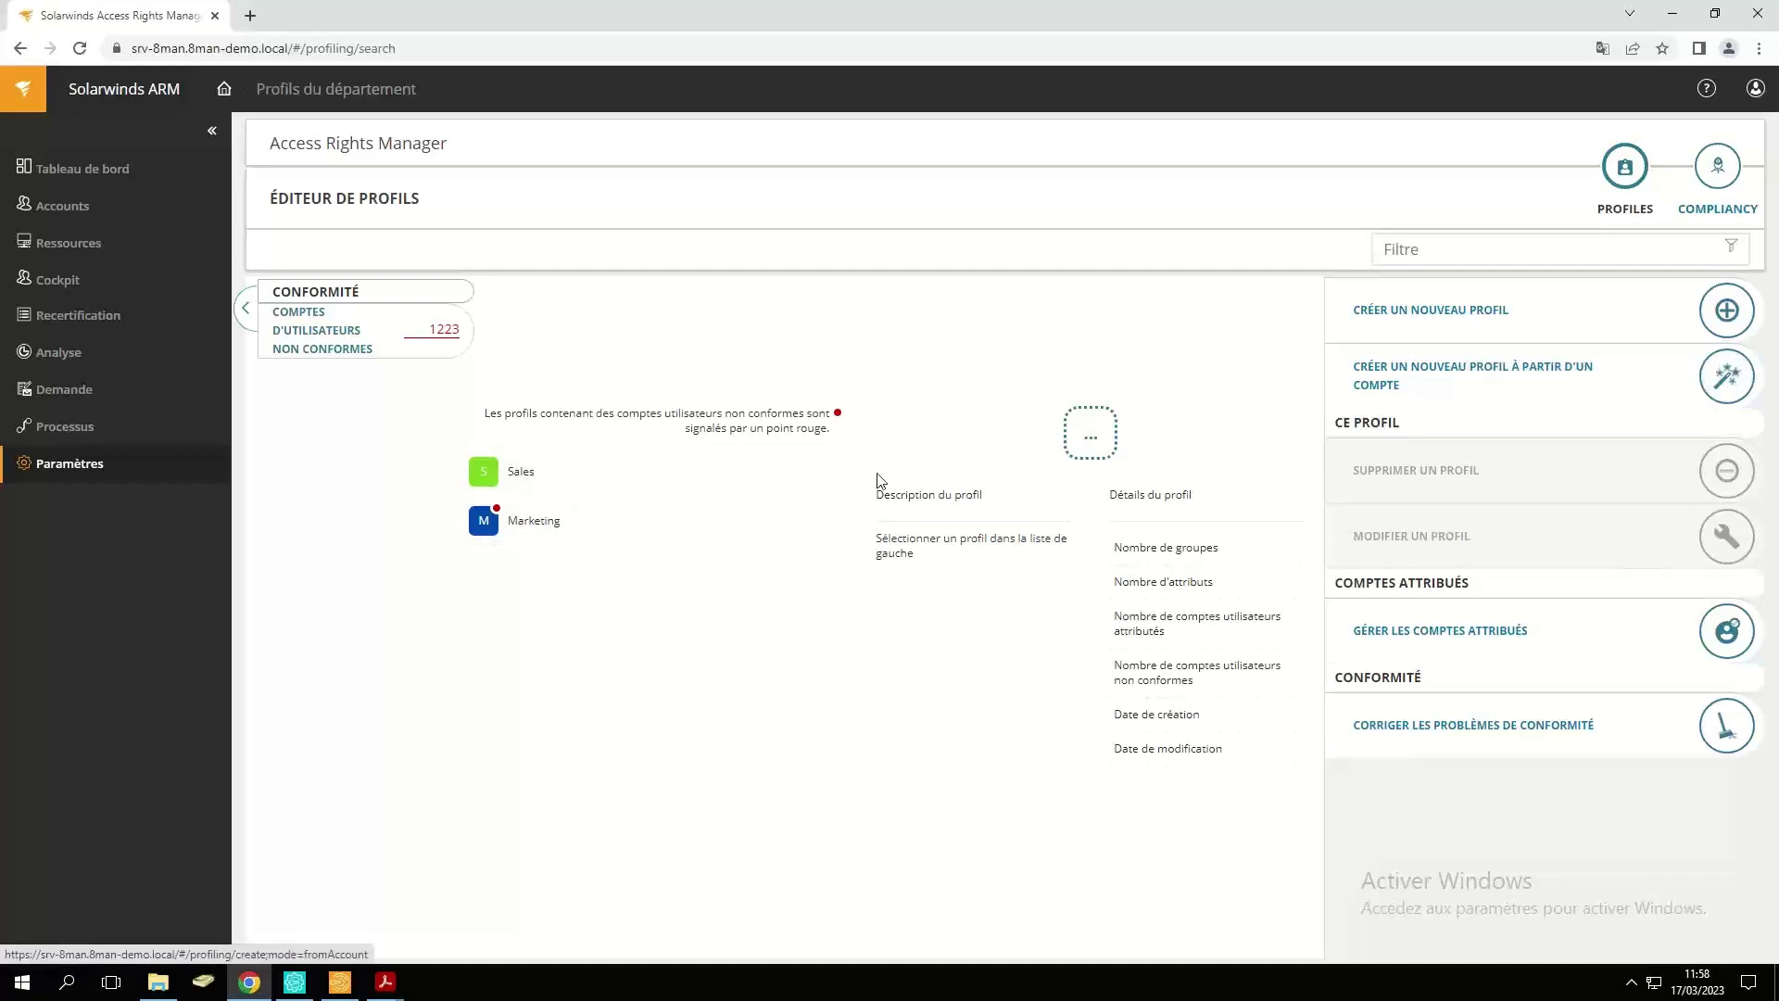
click(1415, 396)
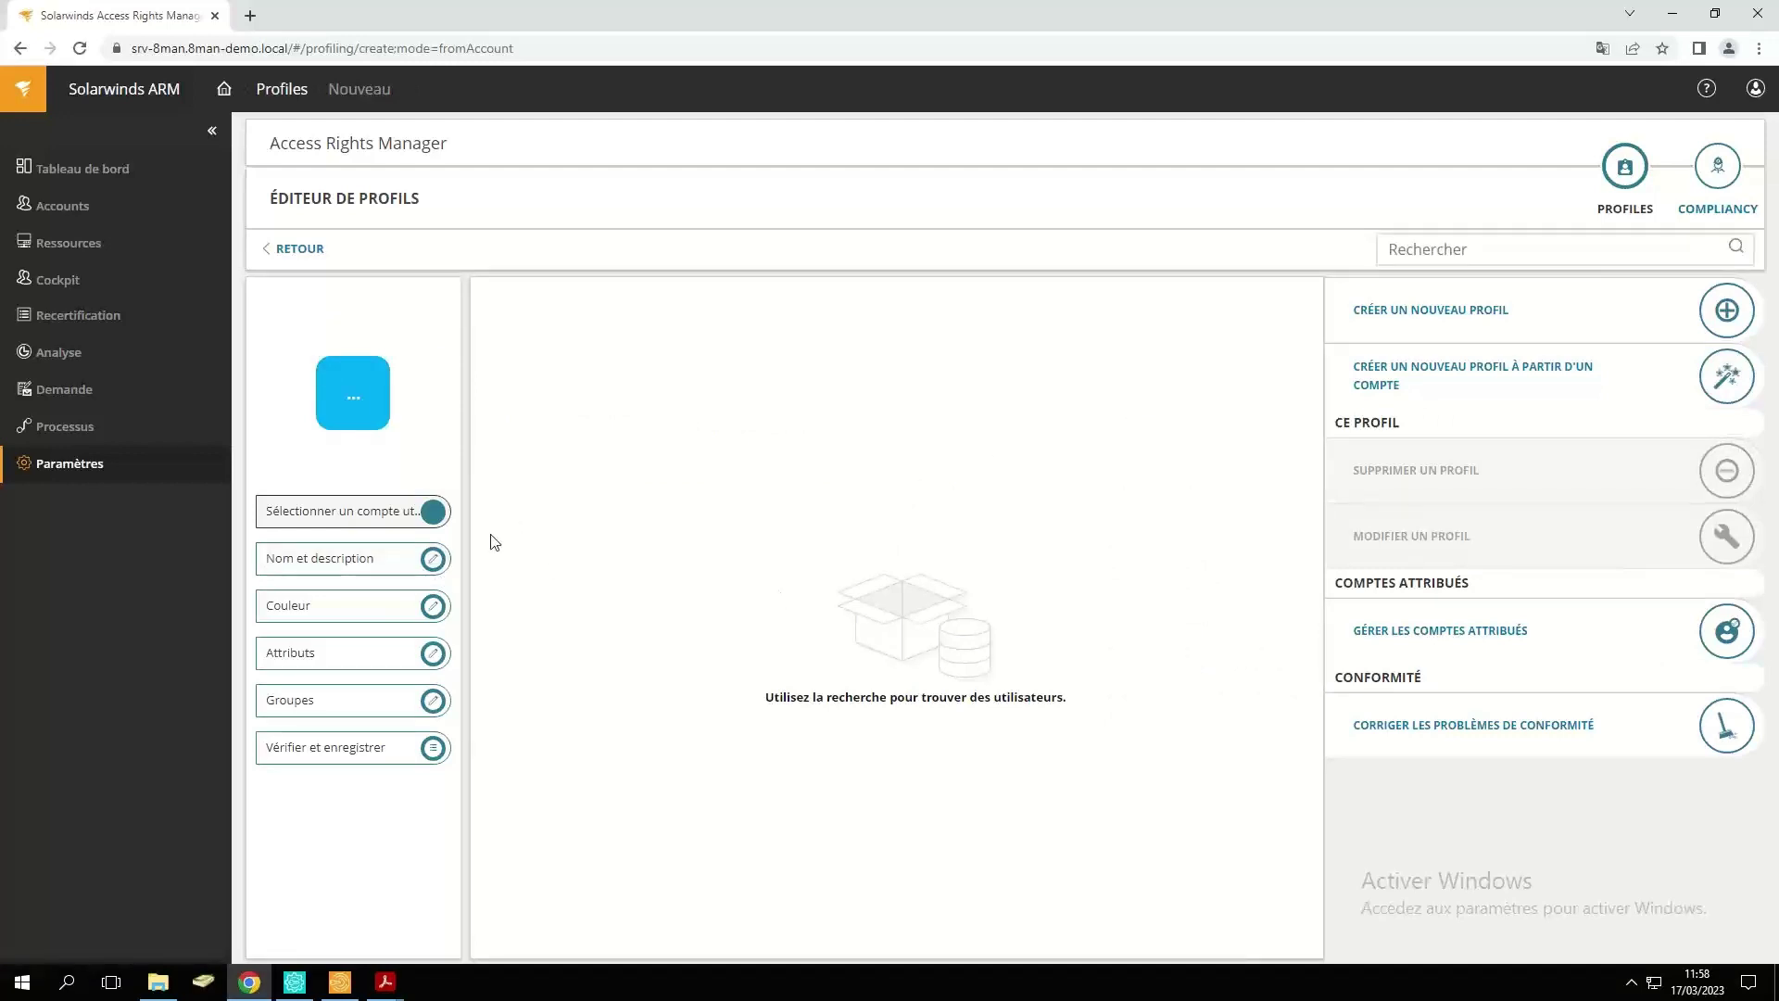
click(1458, 250)
text(emily)
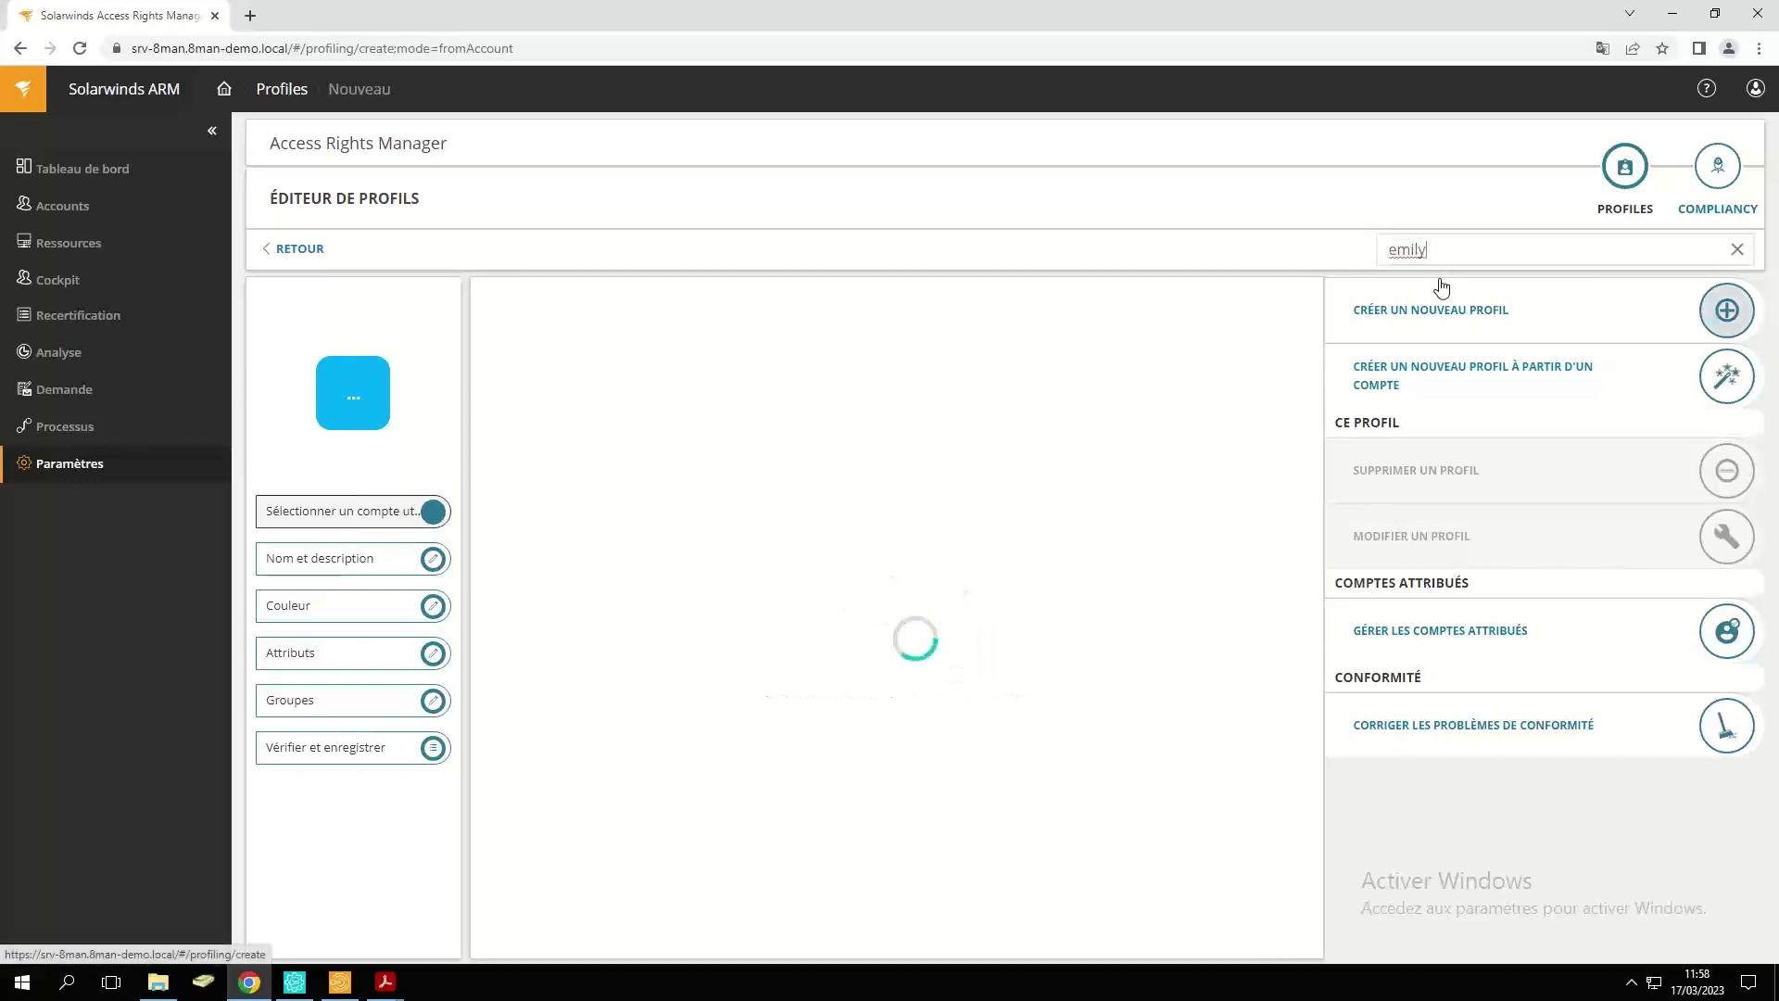
click(726, 426)
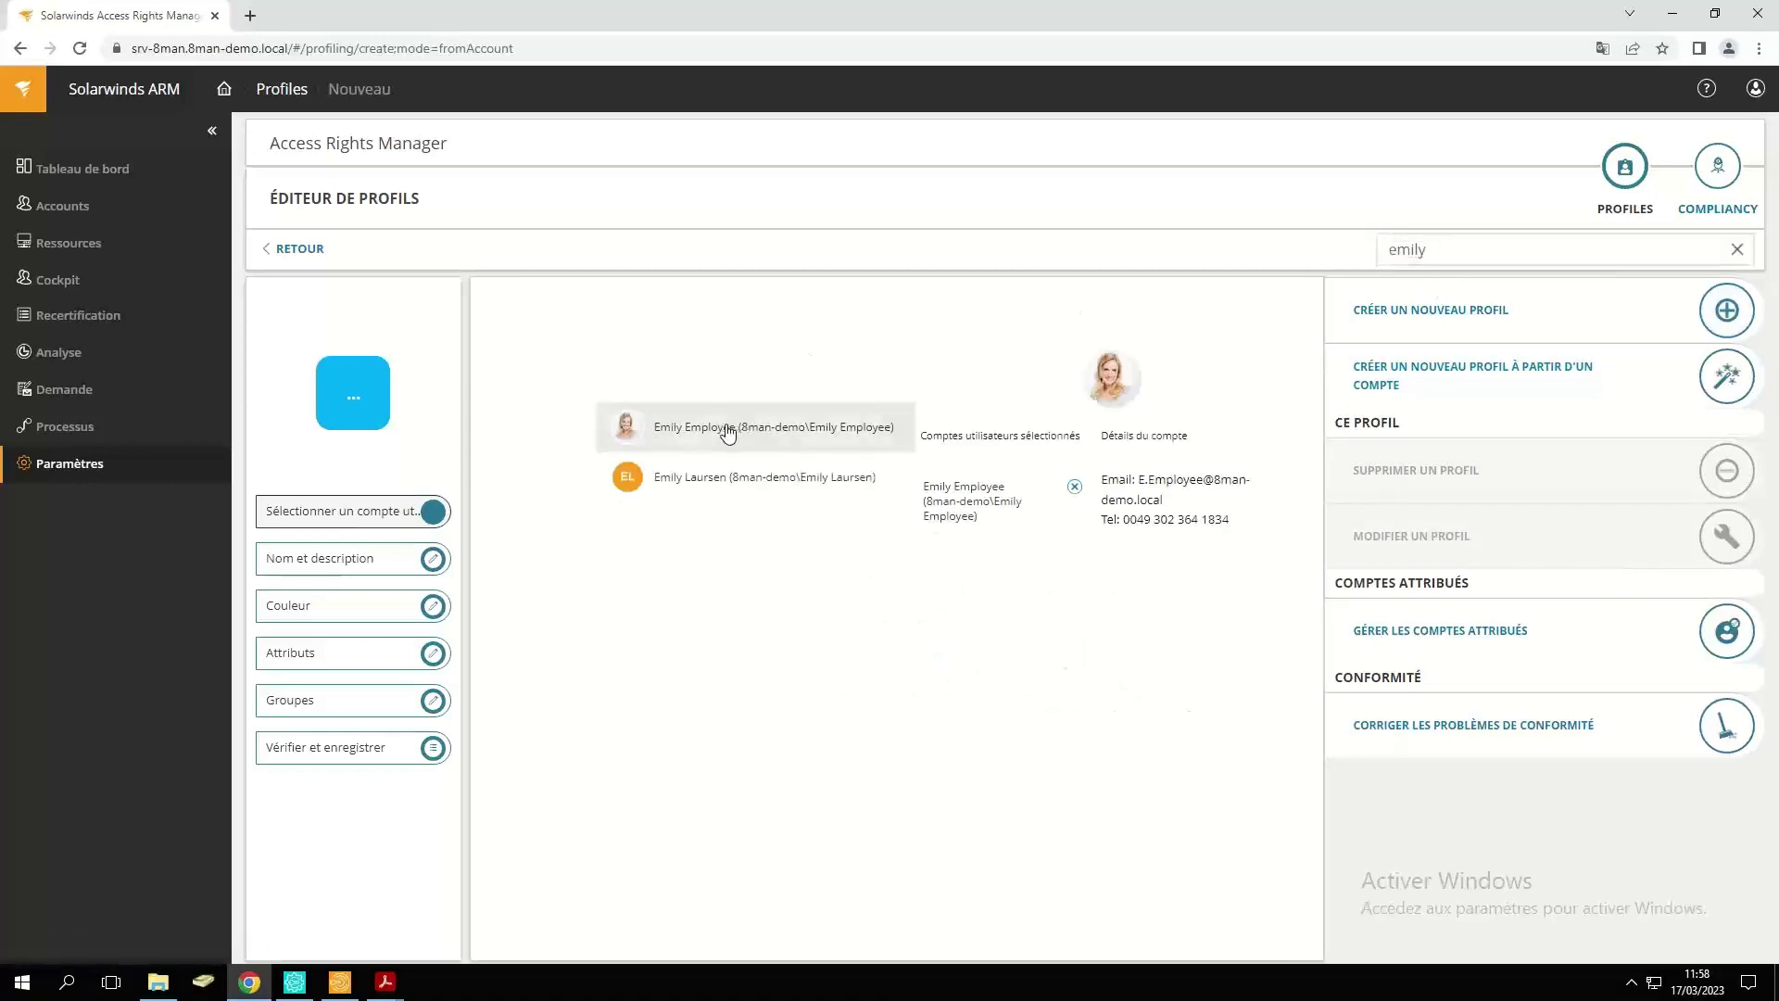
Examine the attributes and groups that the new profile takes over from the selected account.
click(311, 652)
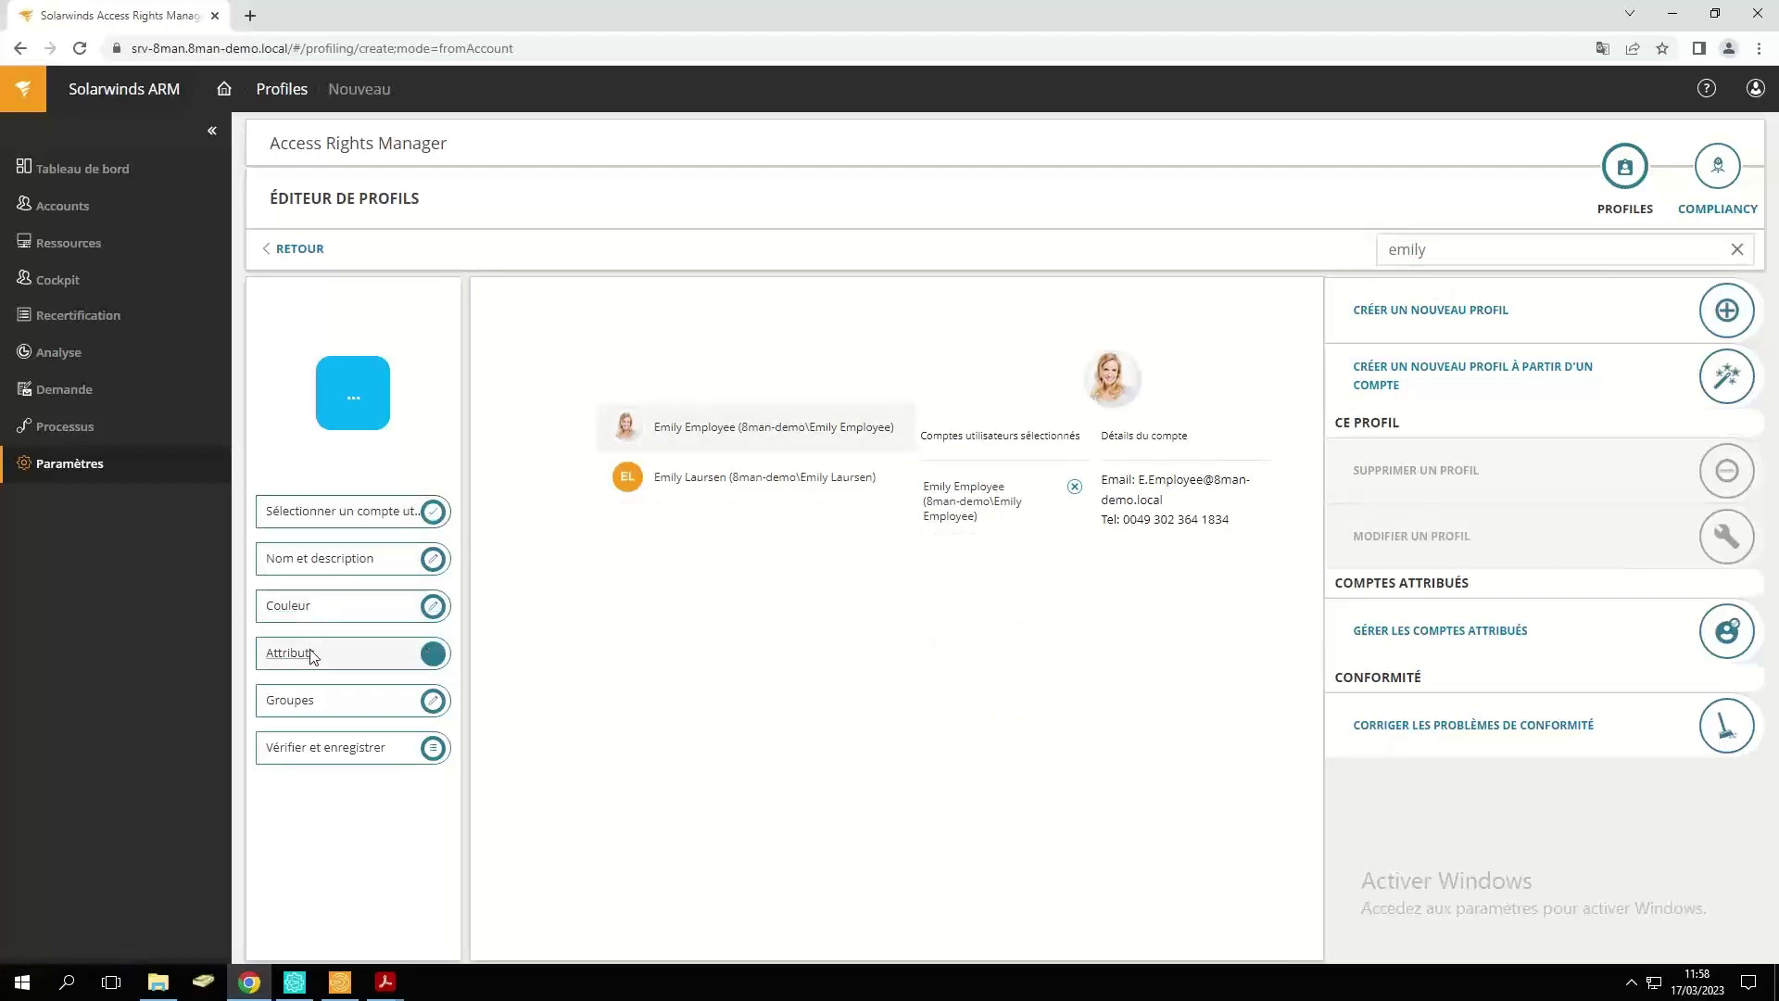
scroll(695, 409, down, 4)
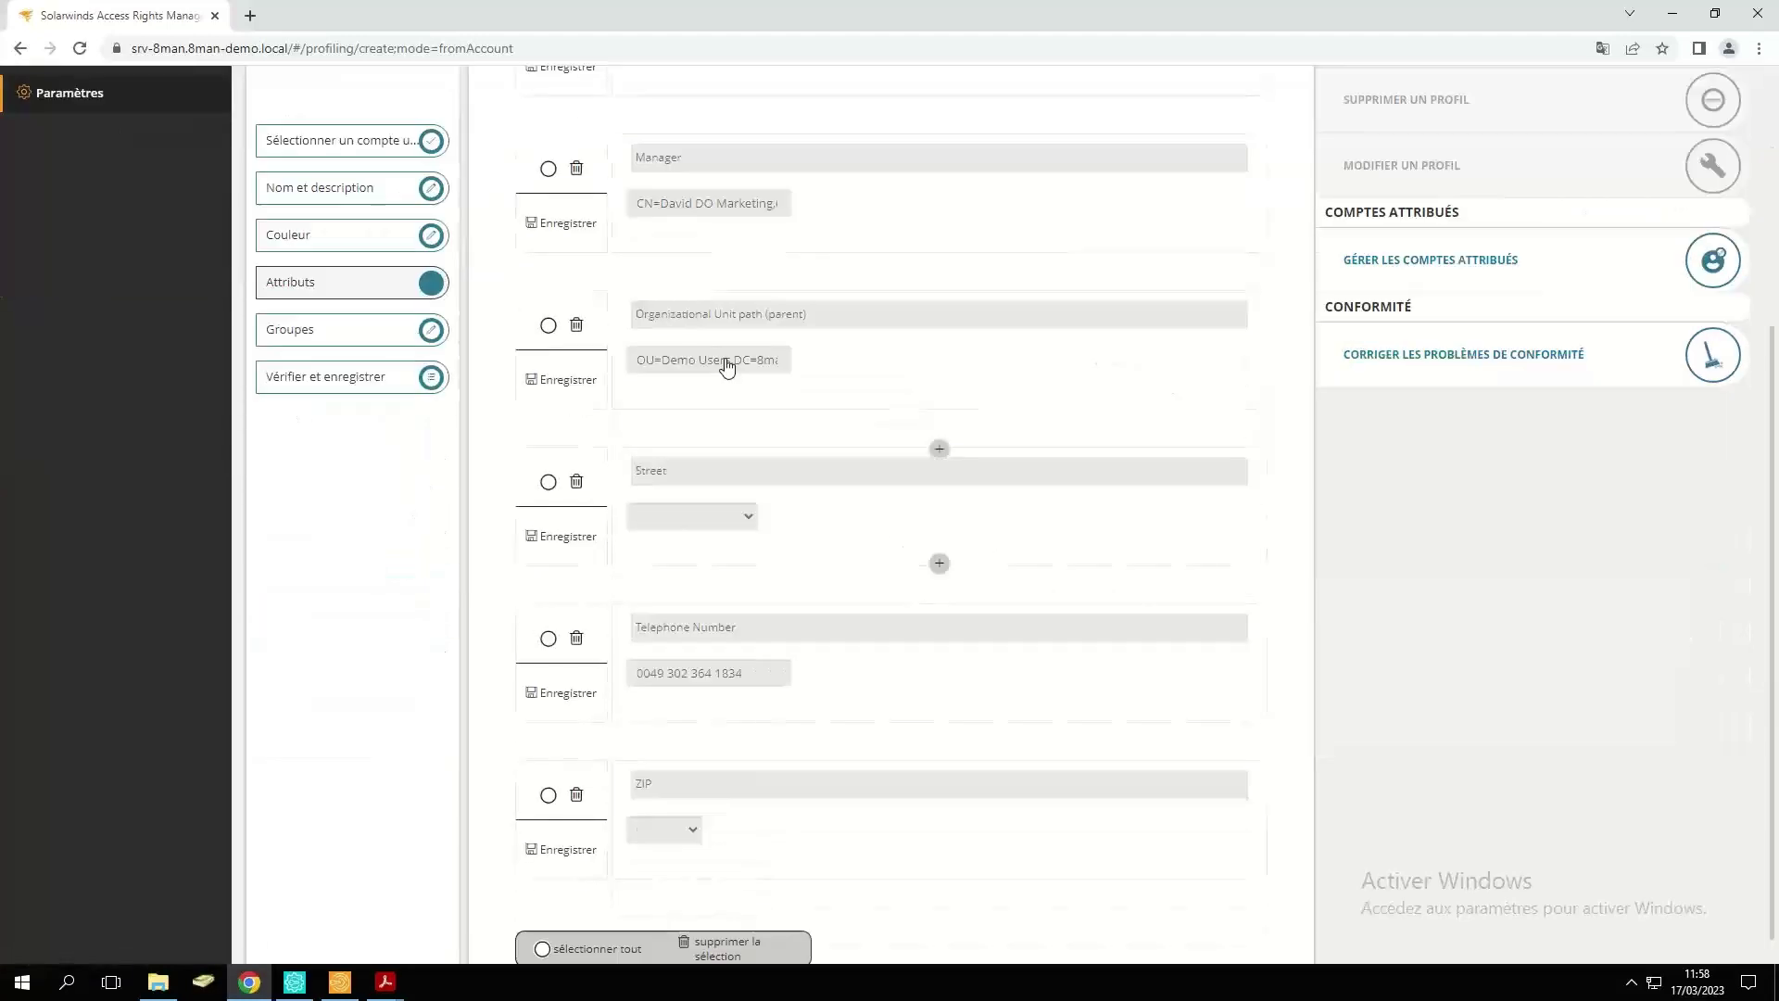
click(309, 341)
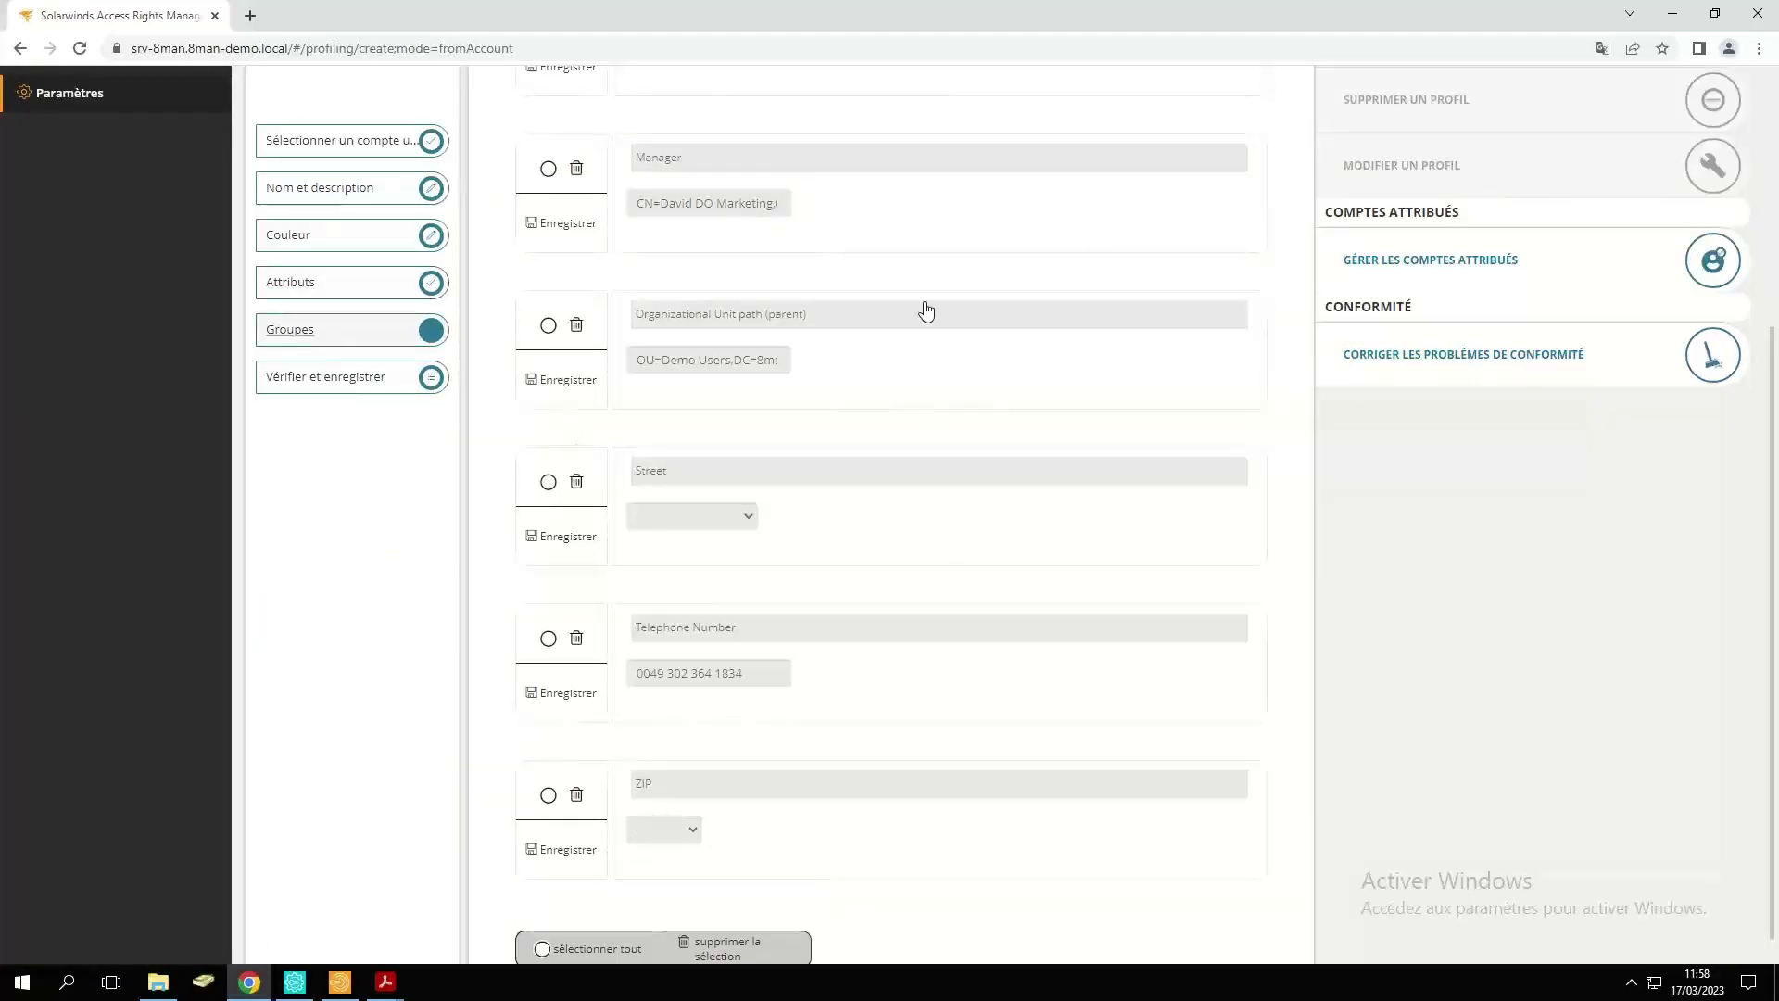
scroll(797, 556, up, 3)
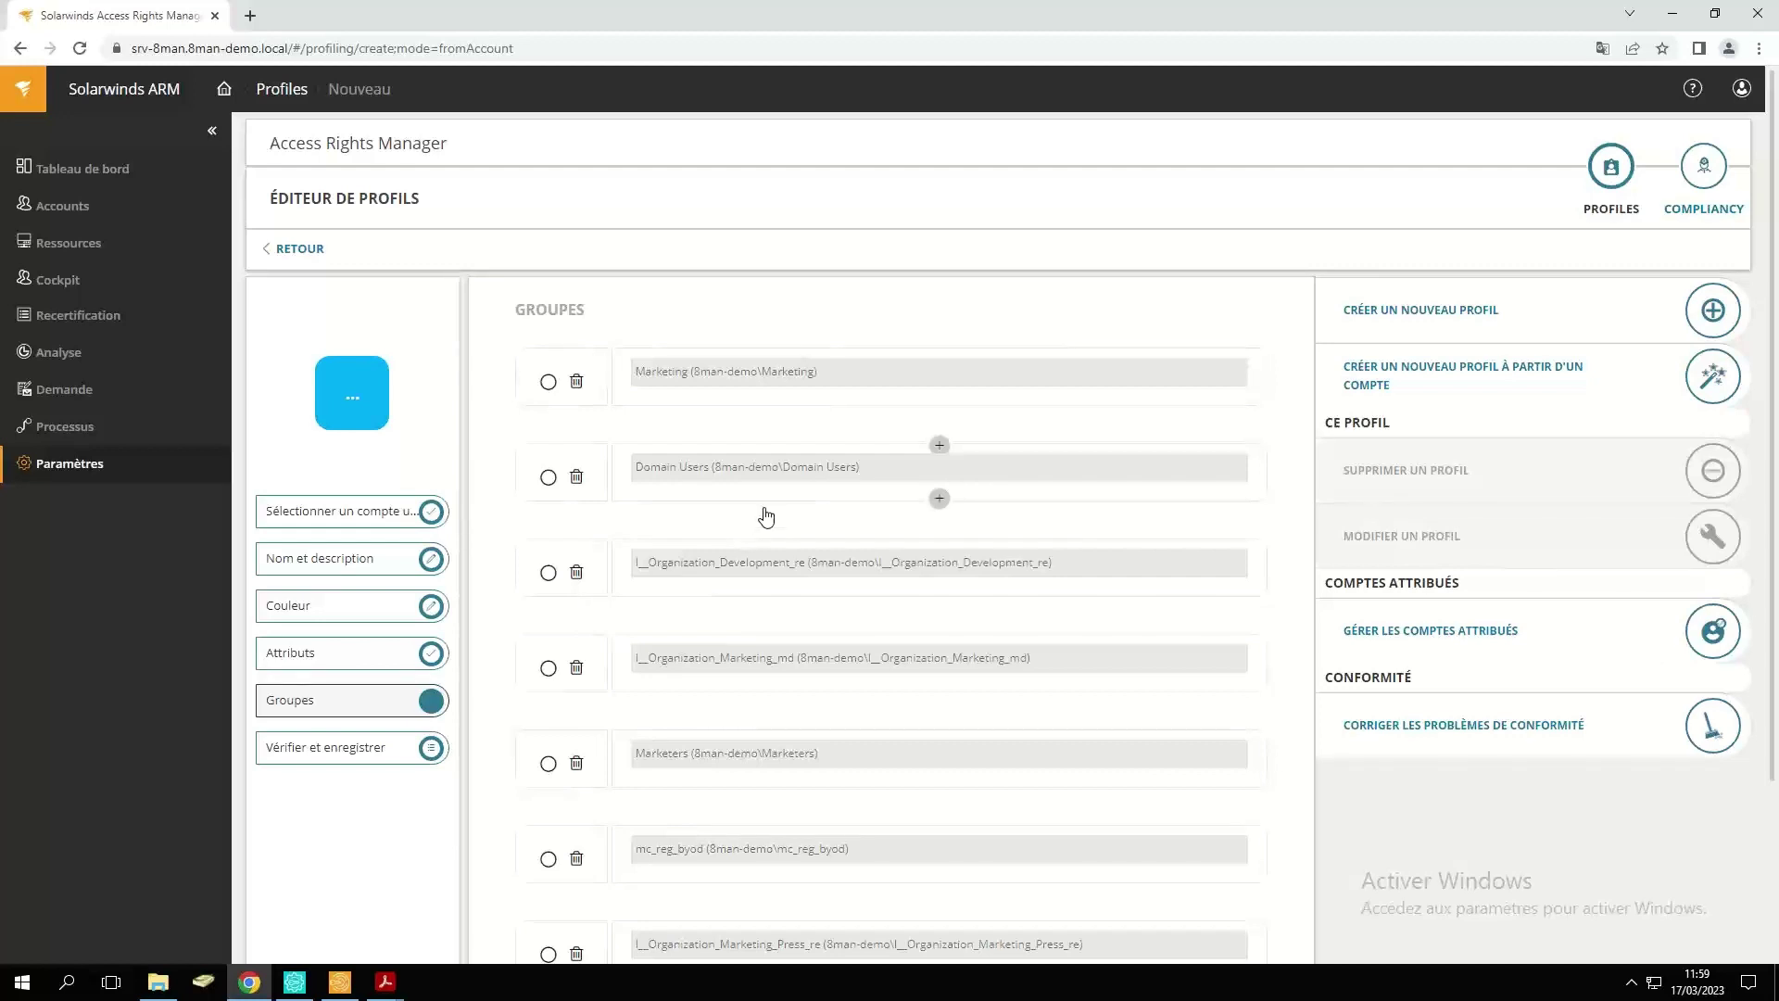
Switch to the Access Rights Manager desktop client and open the Active Directory account creation form from the "Sales - Créer un nouveau groupe" template.
click(383, 982)
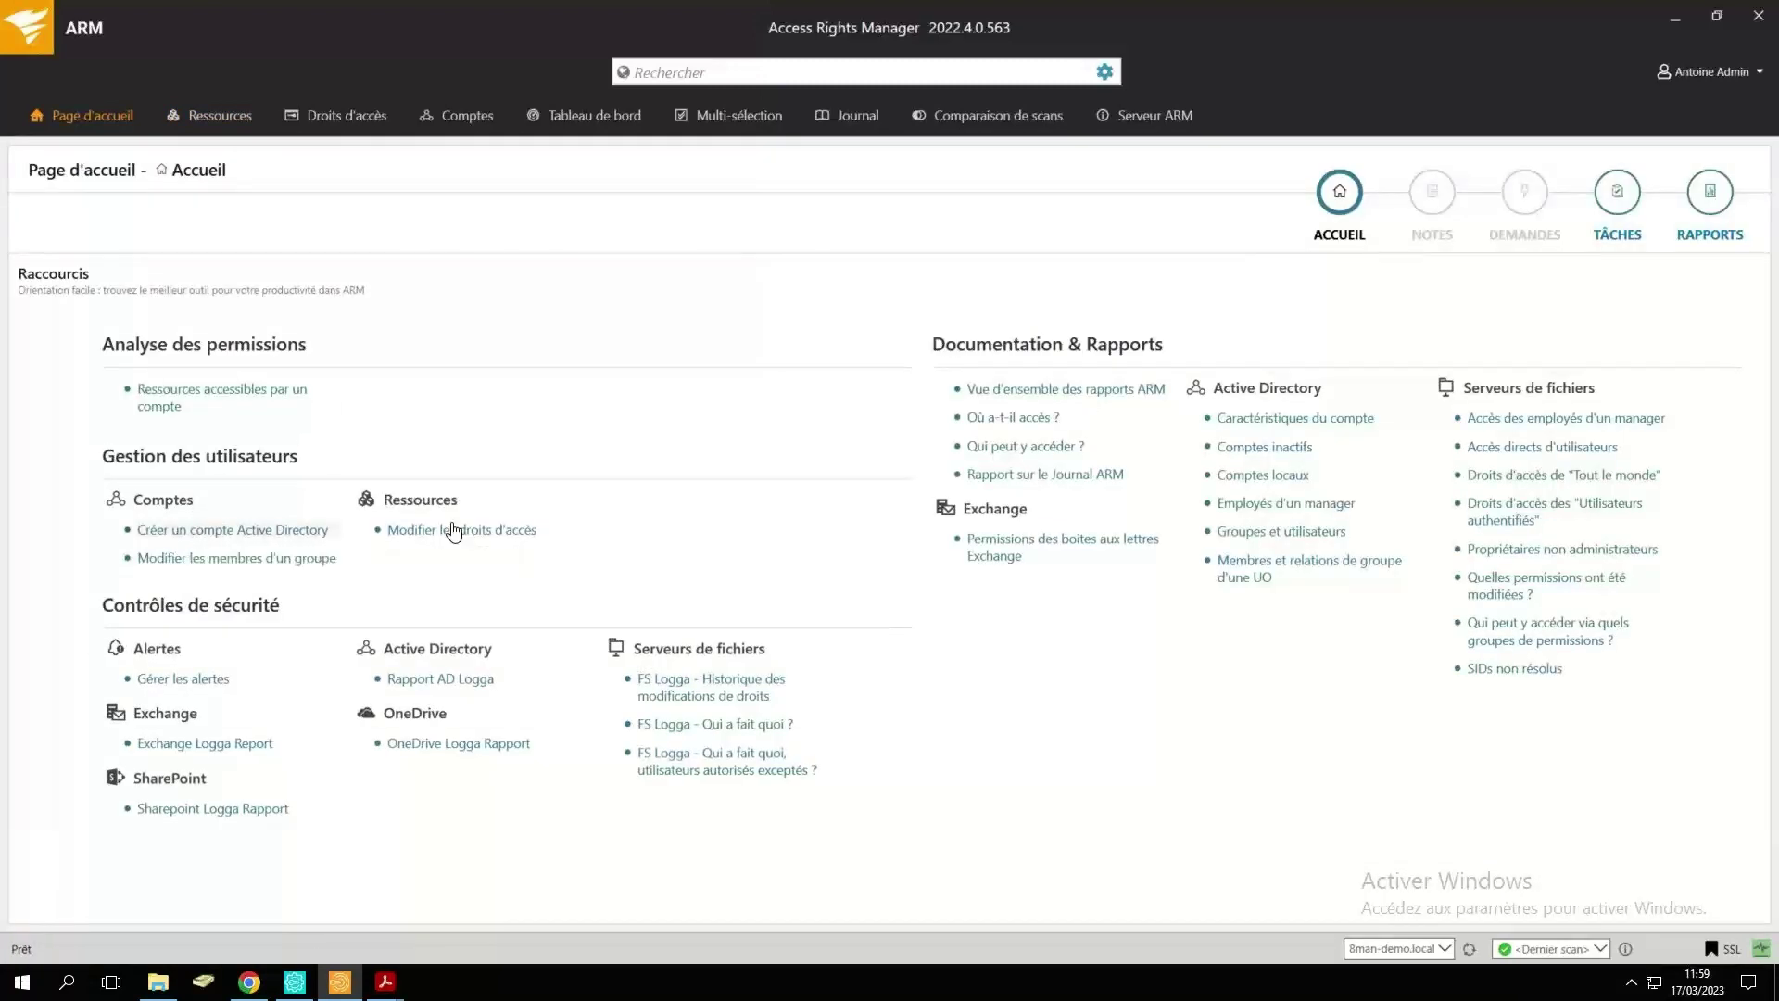
click(232, 533)
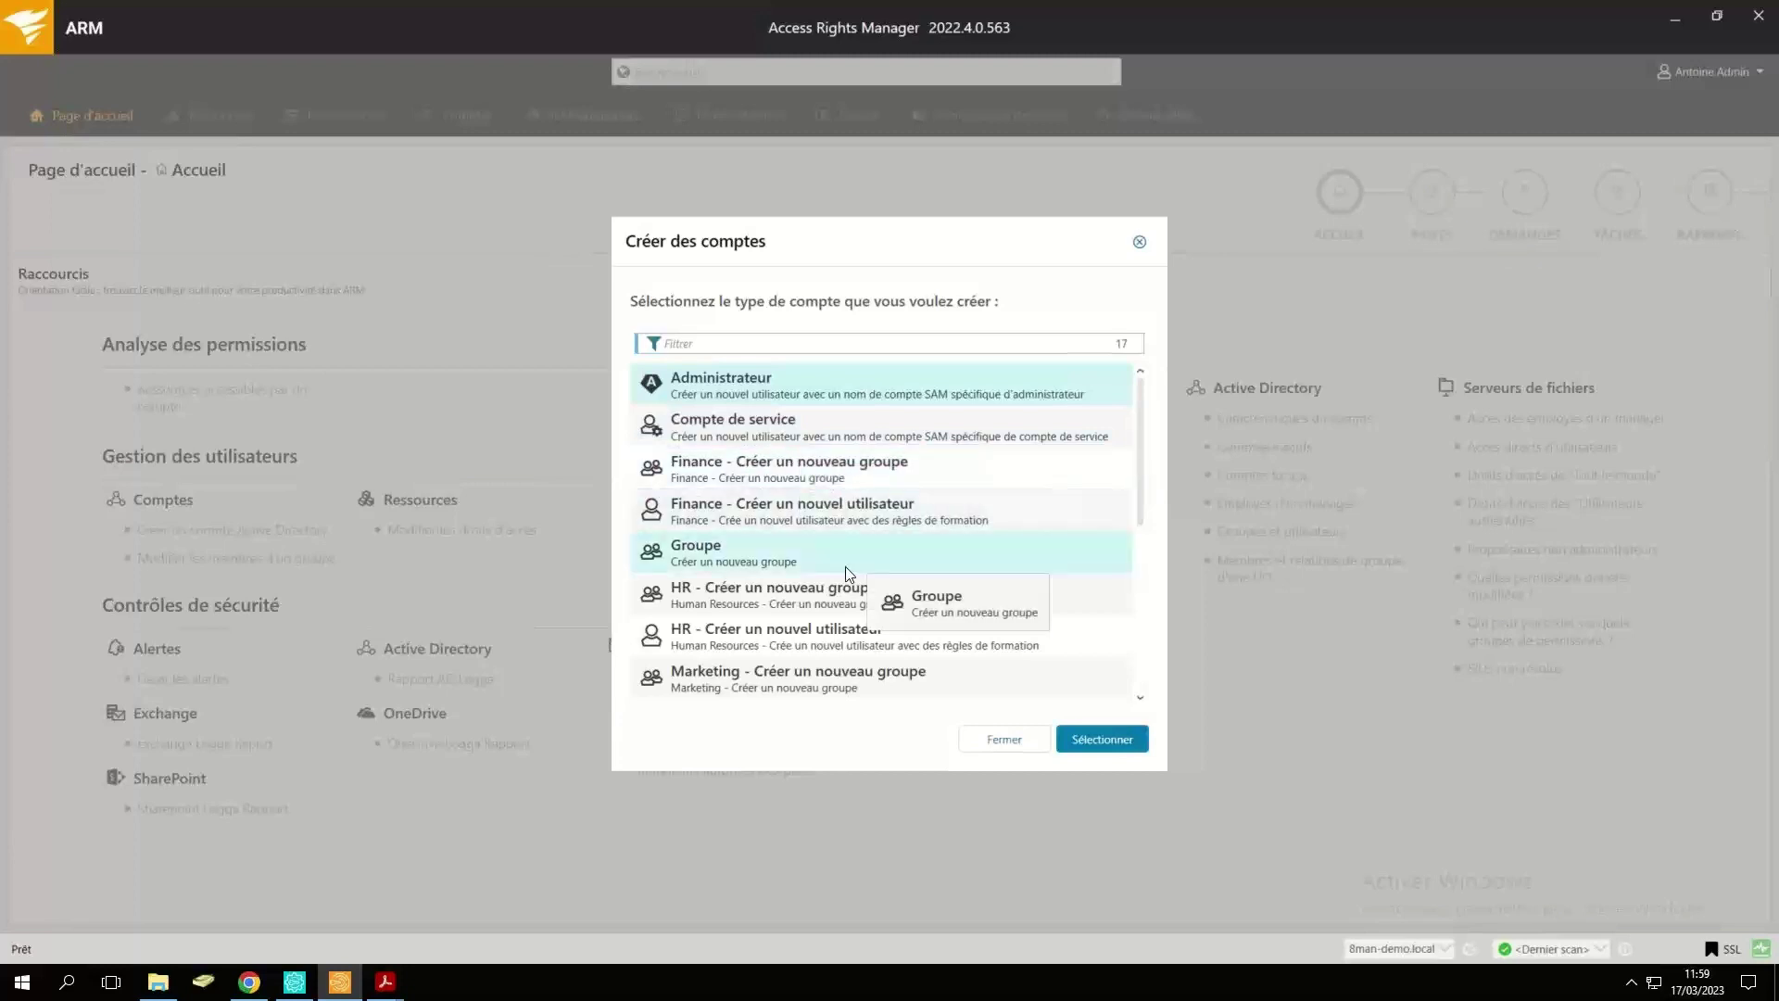
click(774, 474)
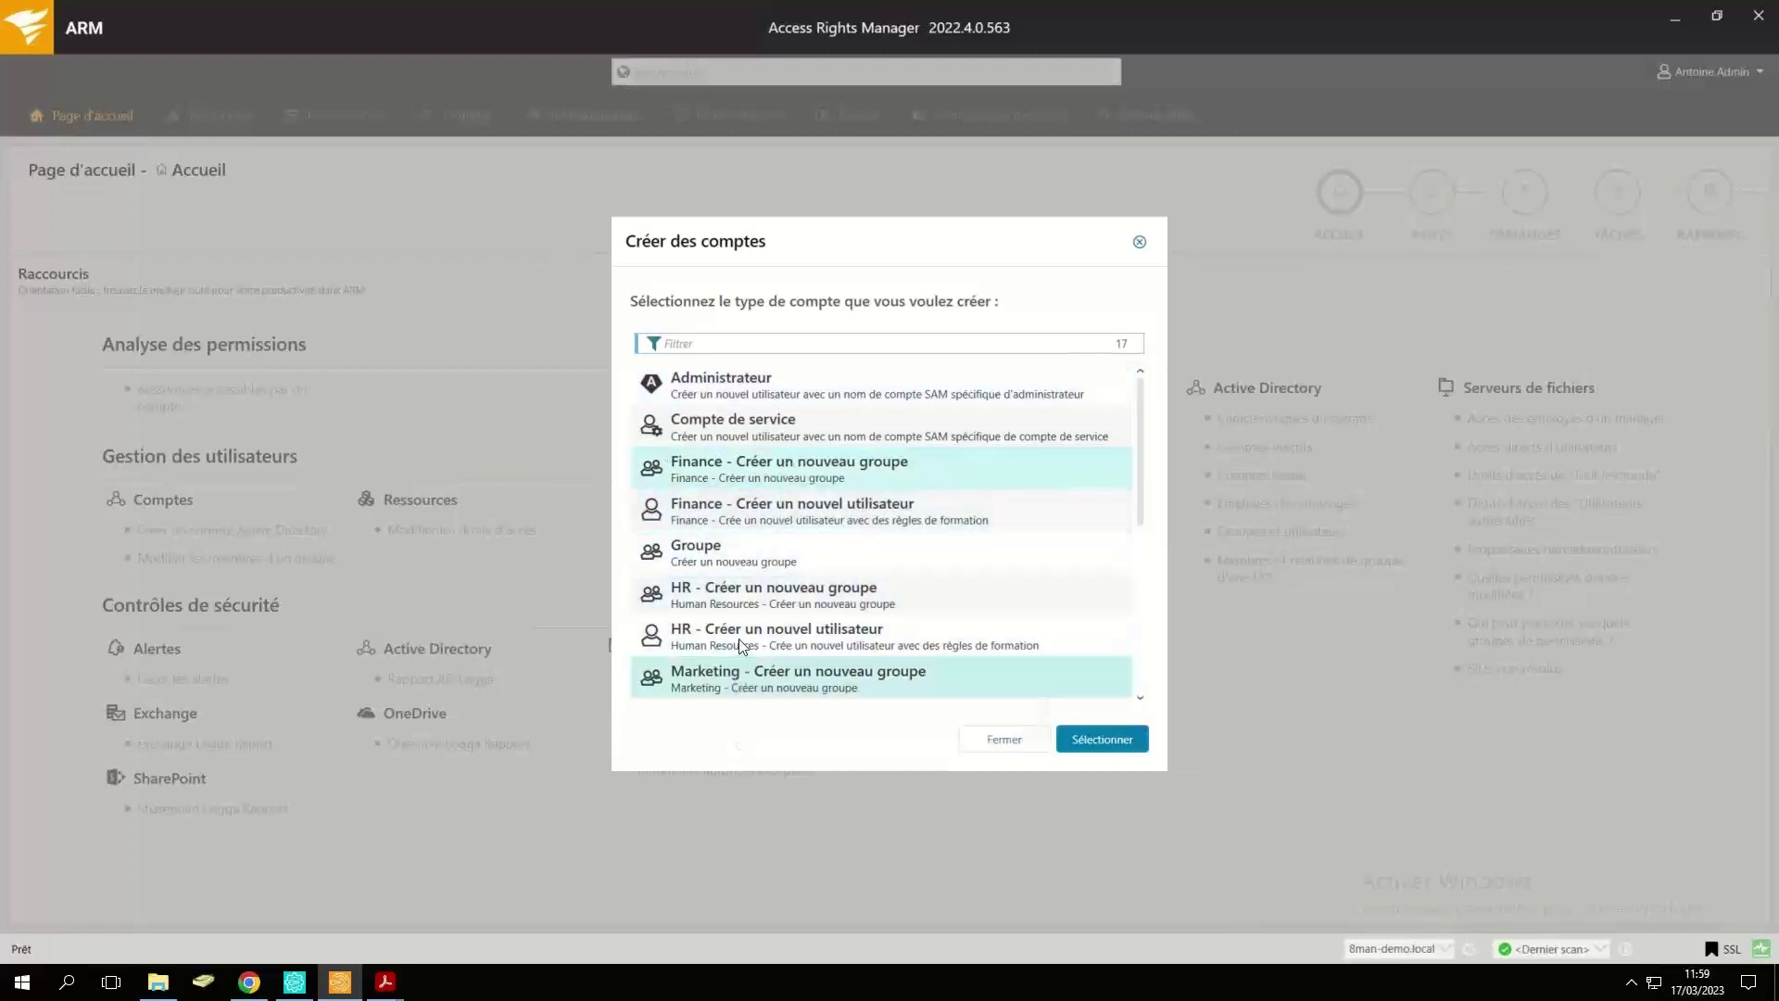
scroll(769, 649, down, 1)
scroll(813, 604, down, 2)
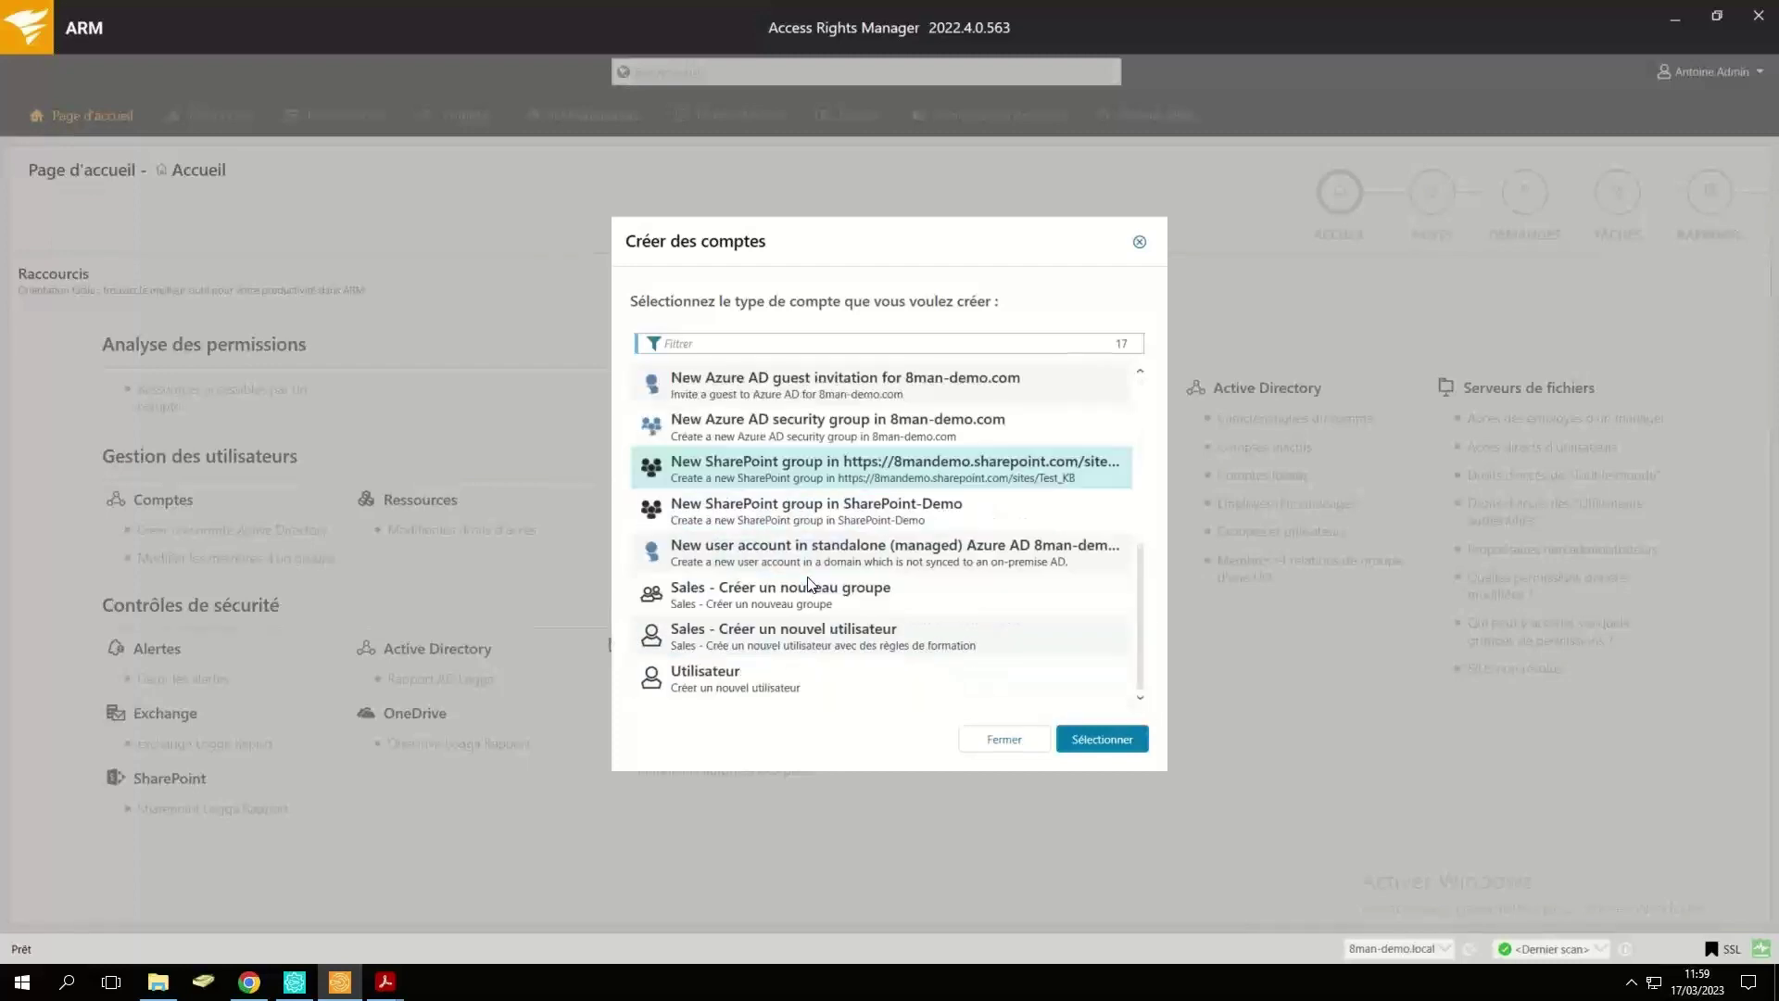
click(726, 598)
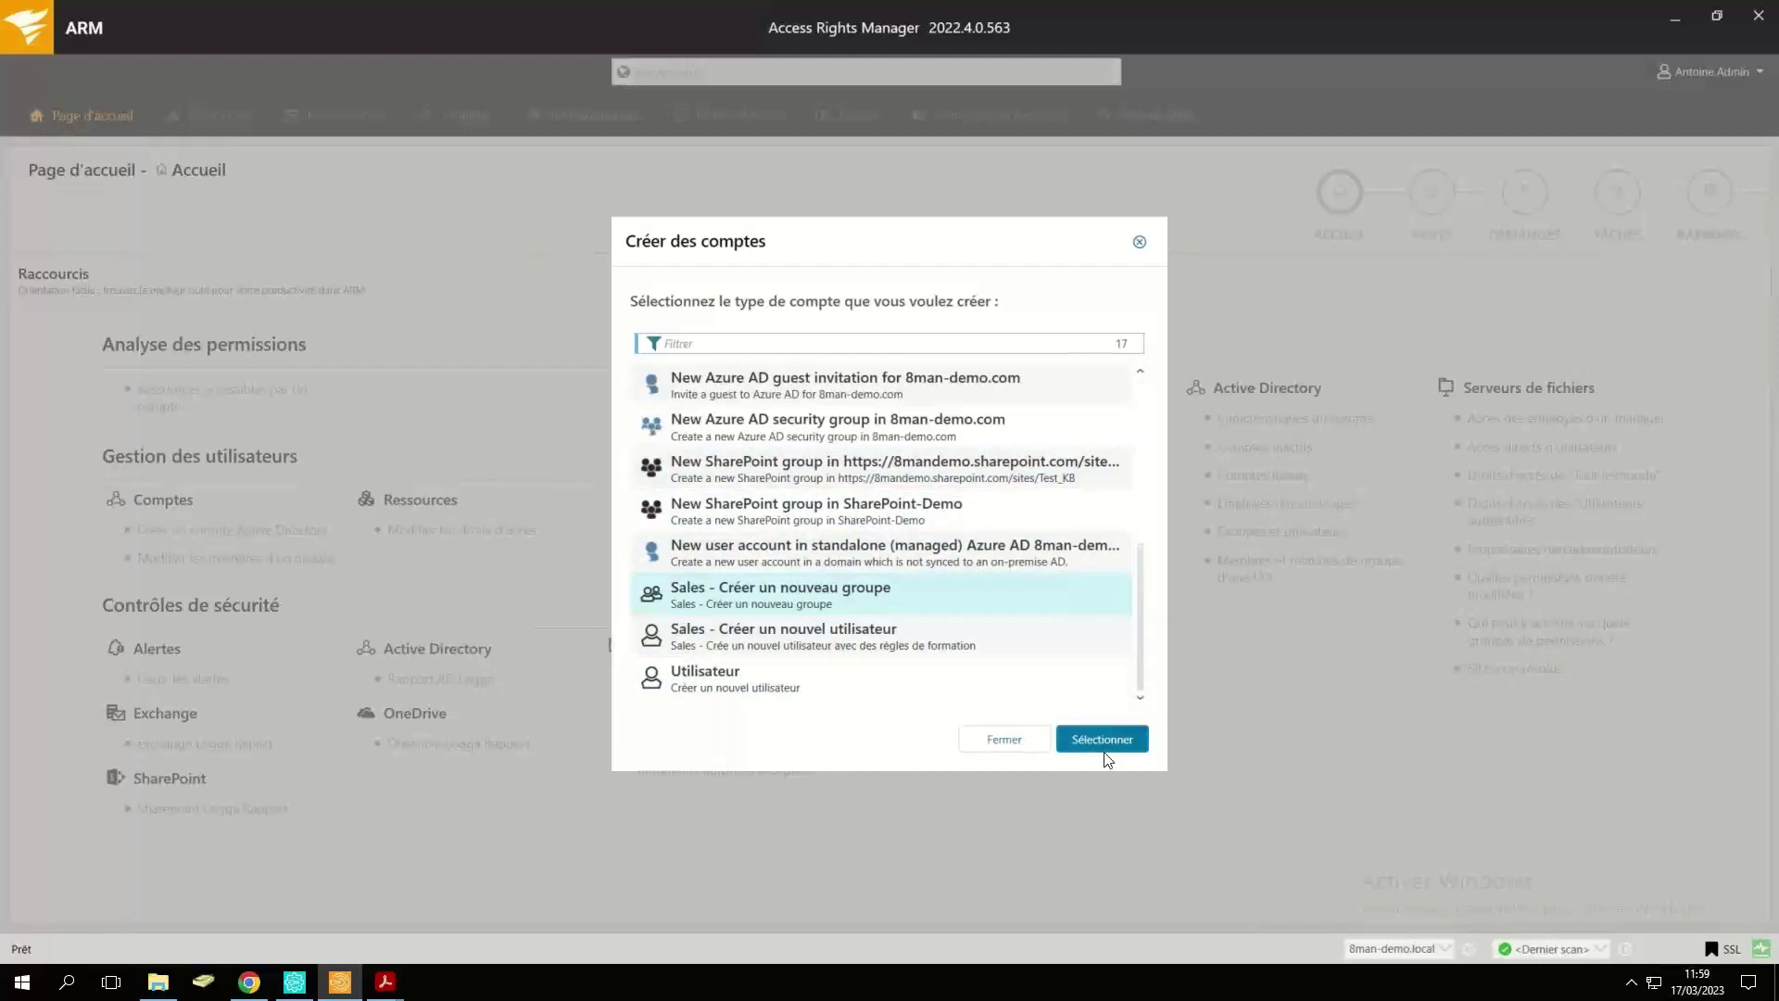
key(Return)
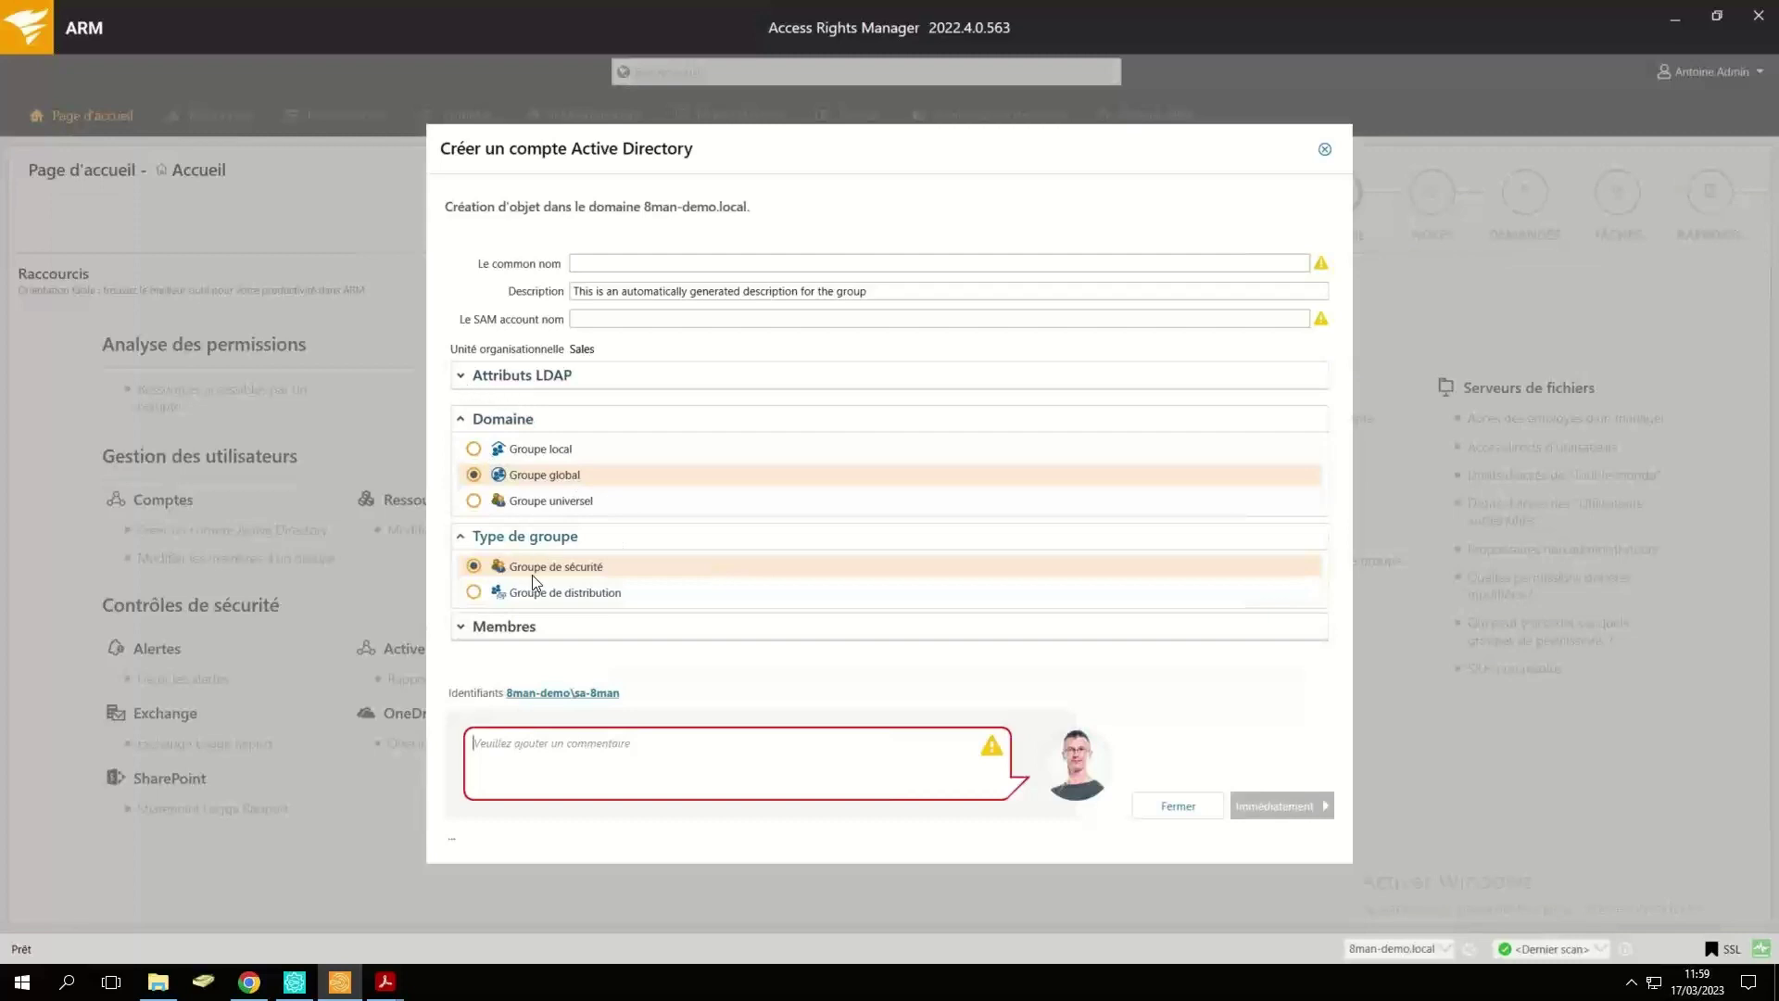
Examine the members section and LDAP attributes of the Sales group creation form, and close it without creating the group.
click(473, 627)
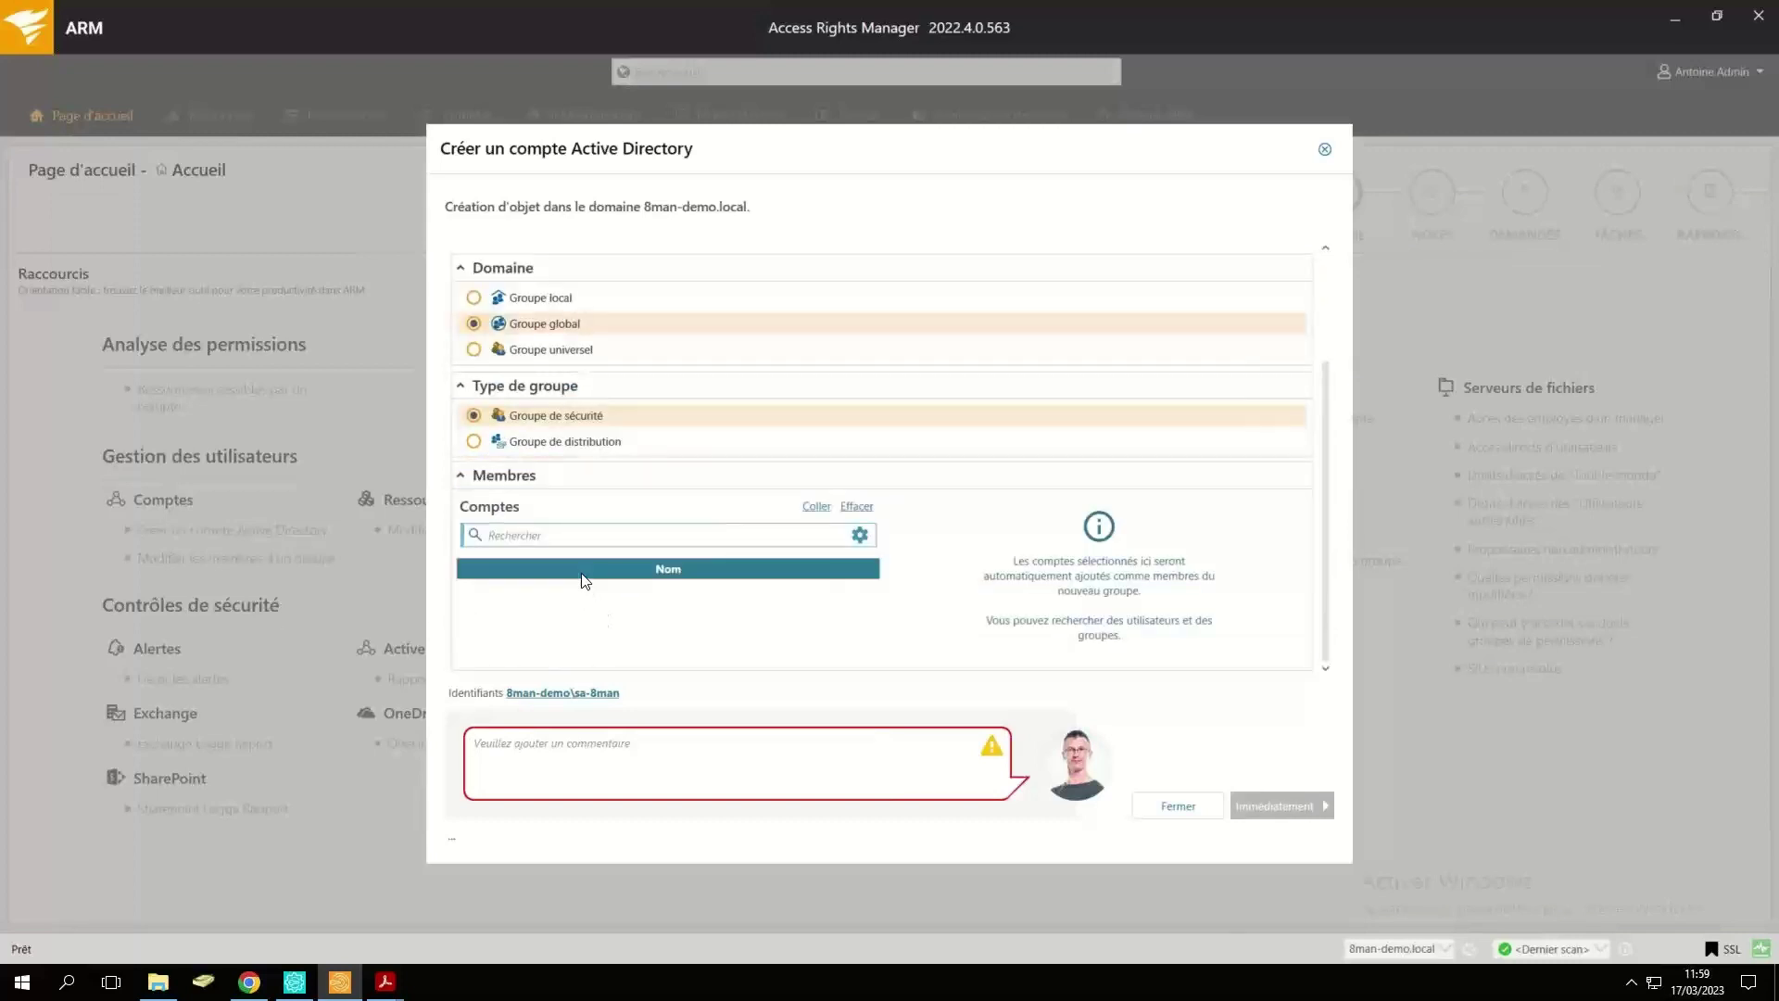
scroll(486, 463, up, 3)
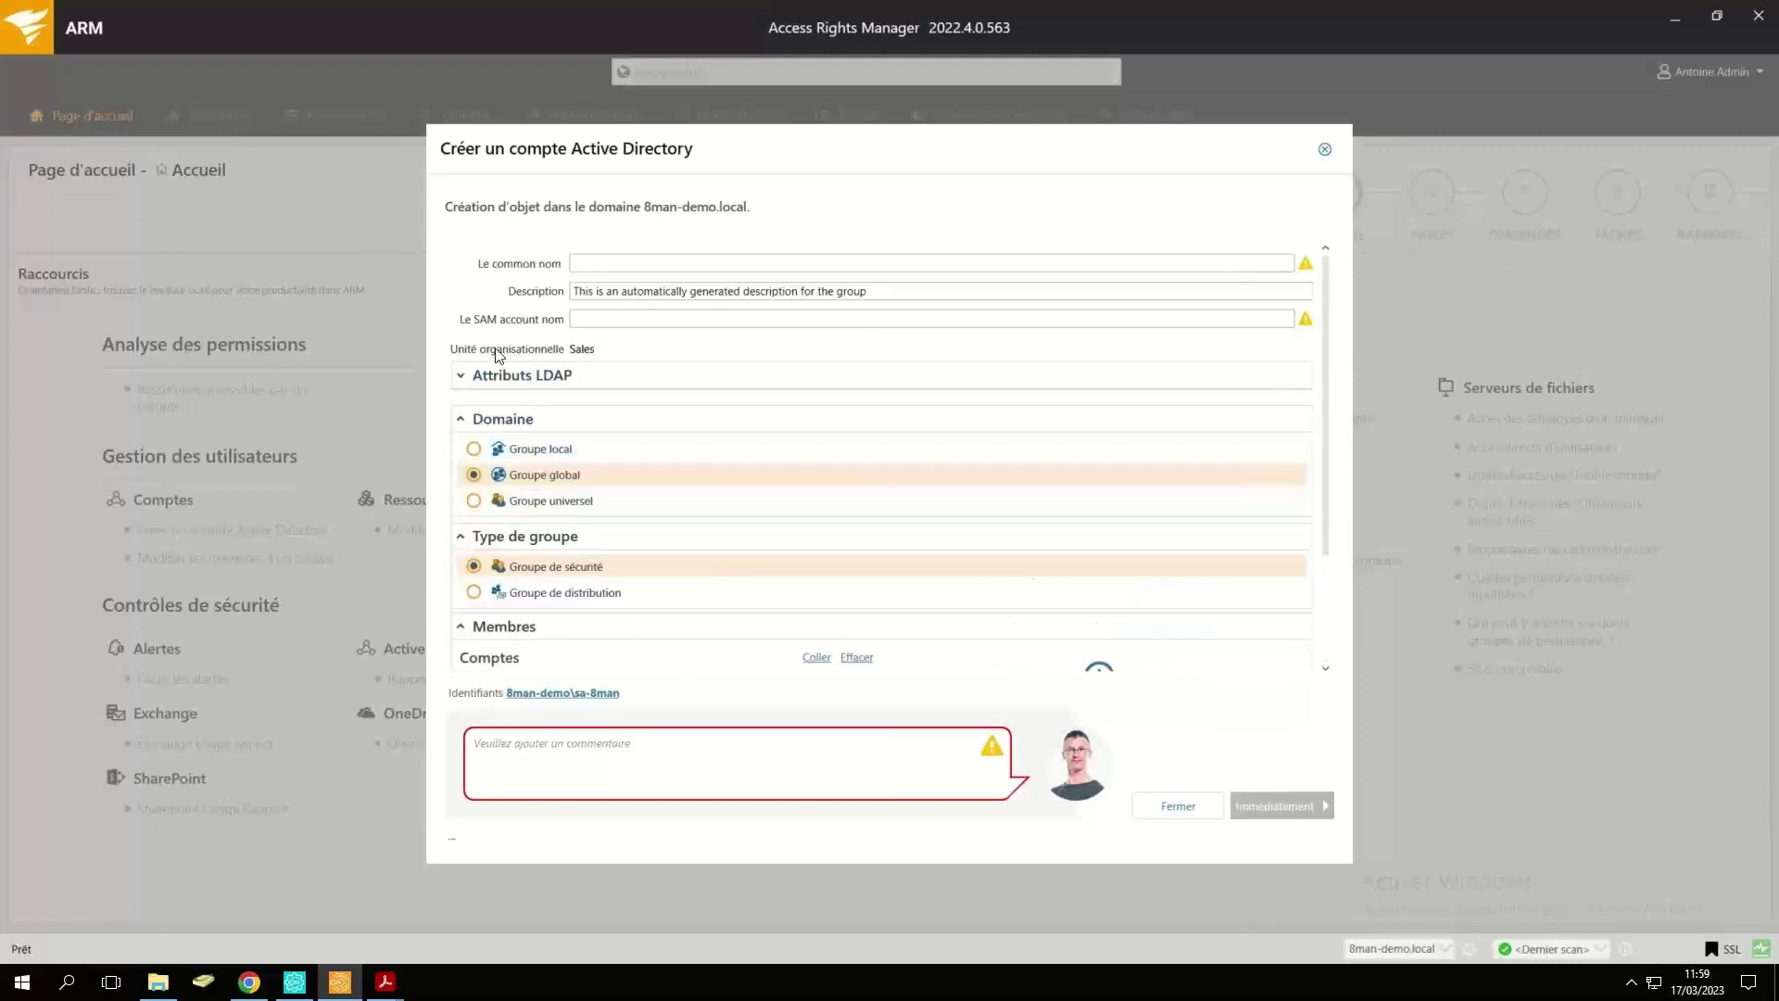
click(462, 375)
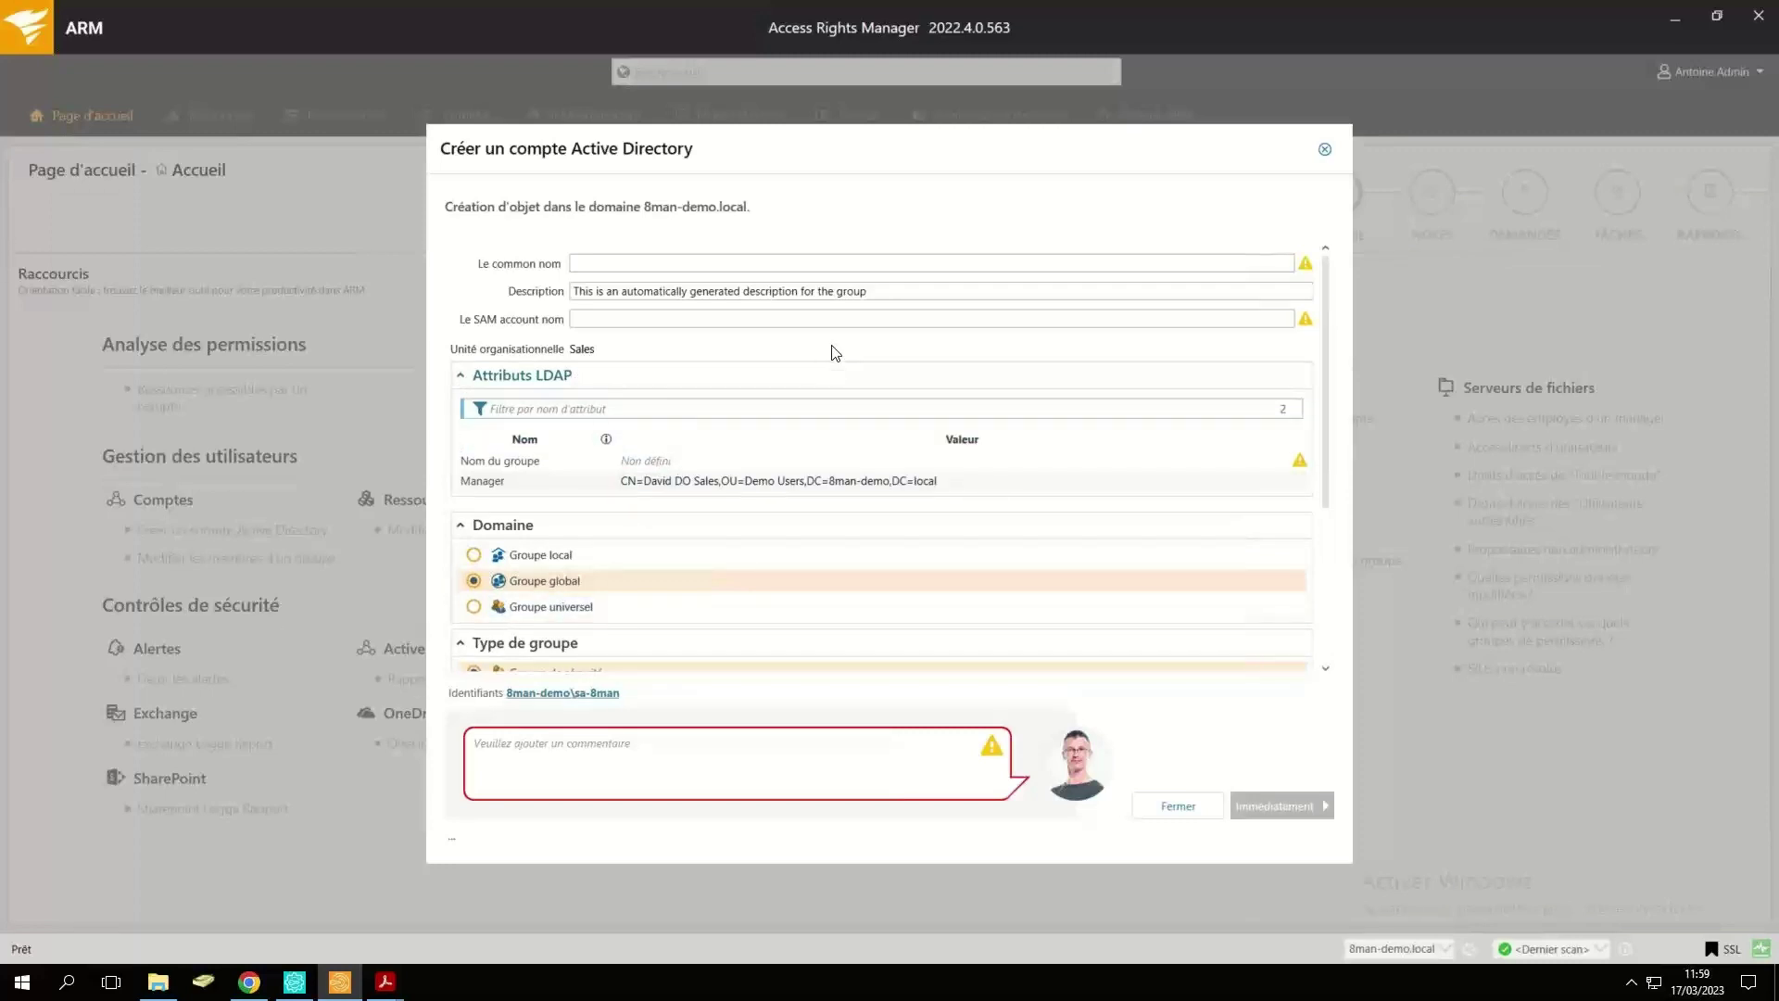
click(1316, 152)
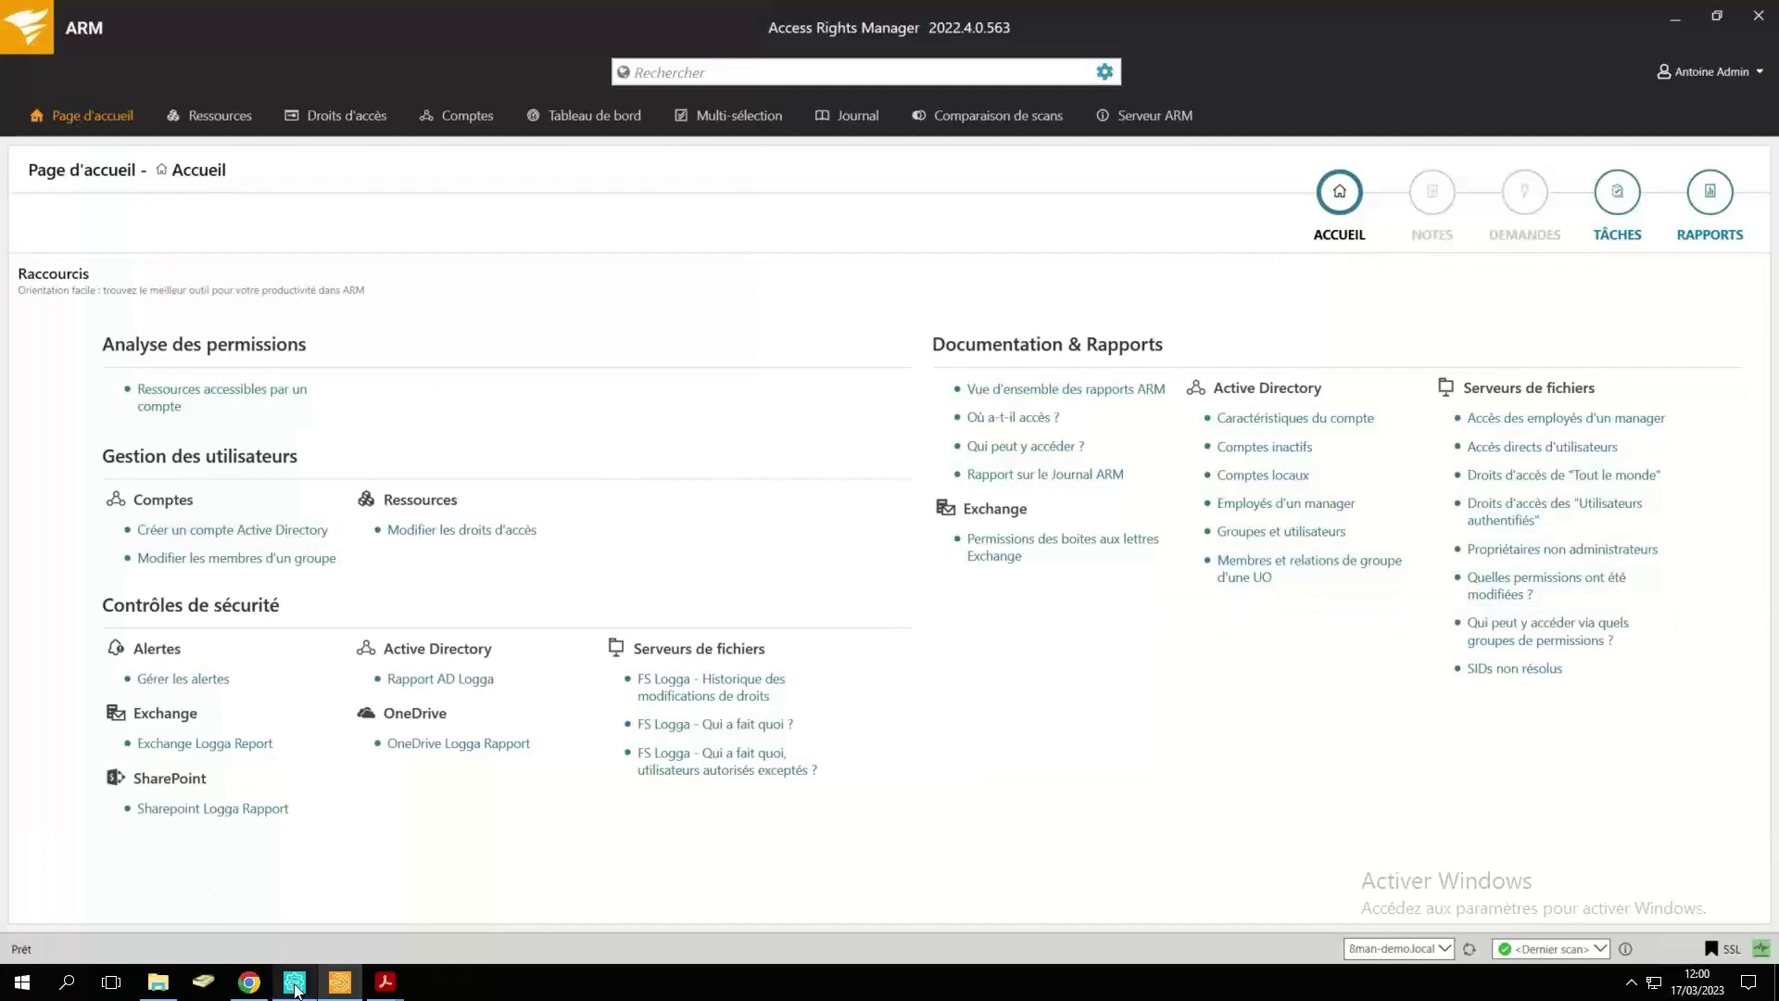
mouse_move(293, 990)
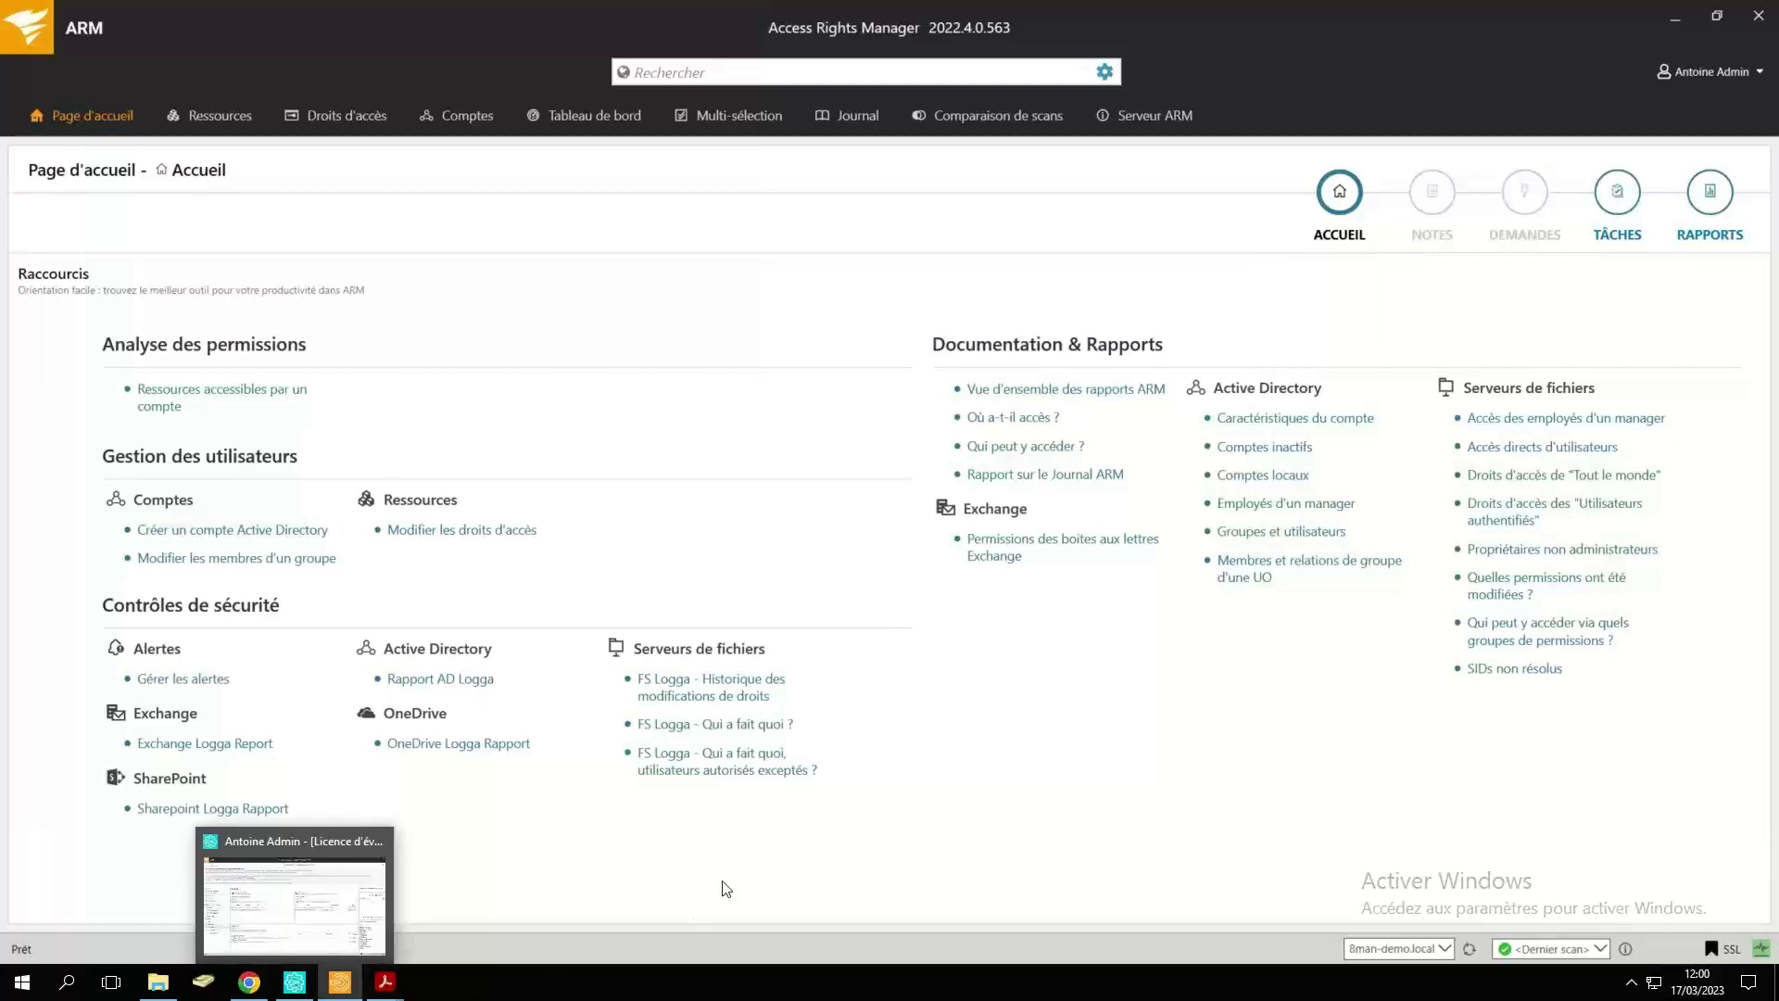